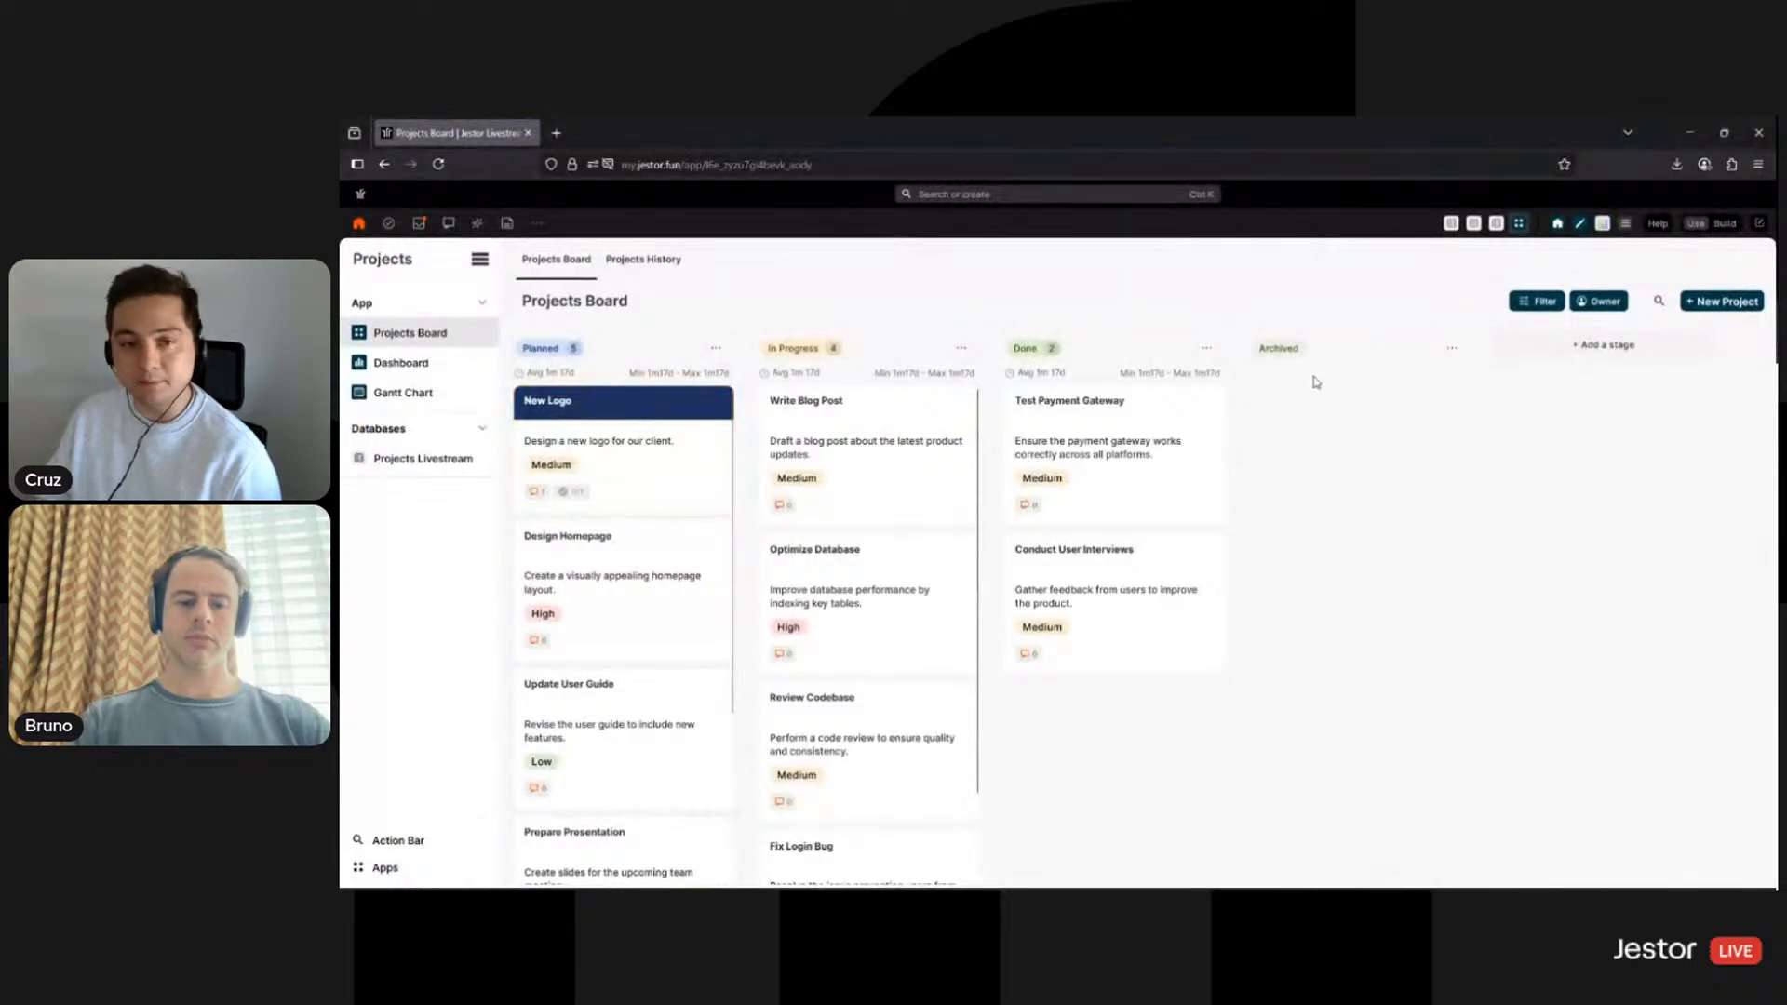
- Open the New Logo project record, look through it, and close it
left_click(666, 495)
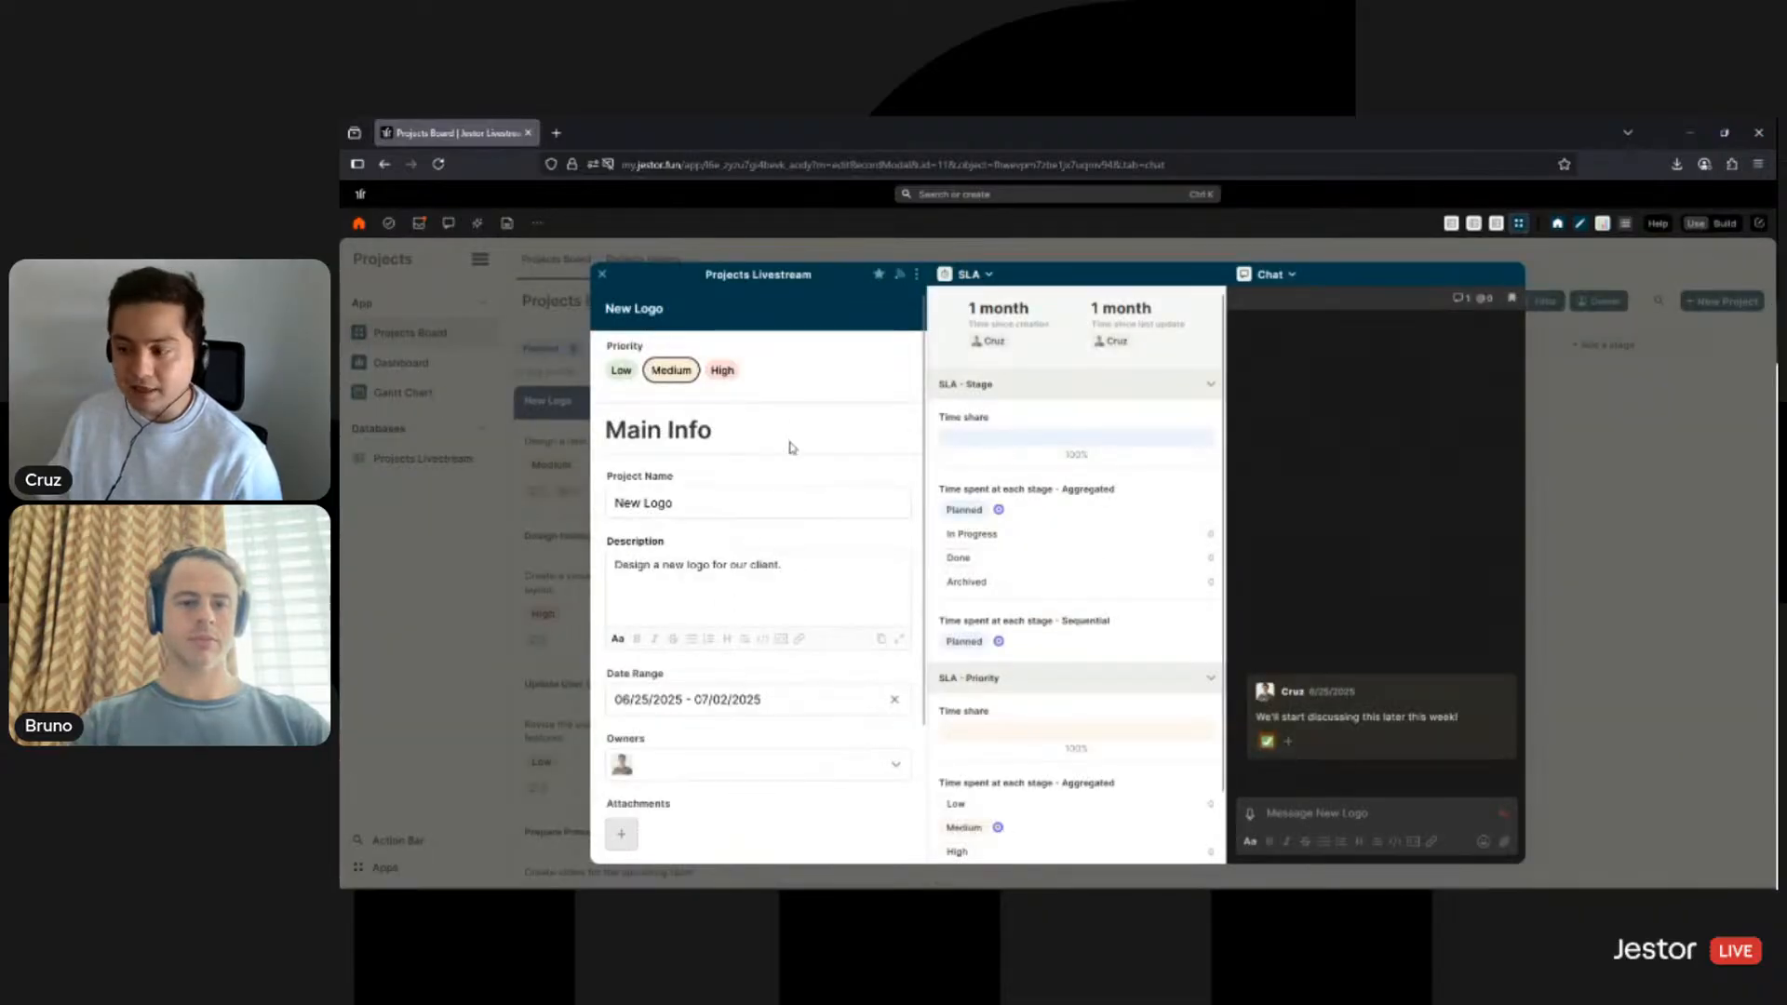
scroll(776, 714, "down", 3)
scroll(753, 642, "up", 3)
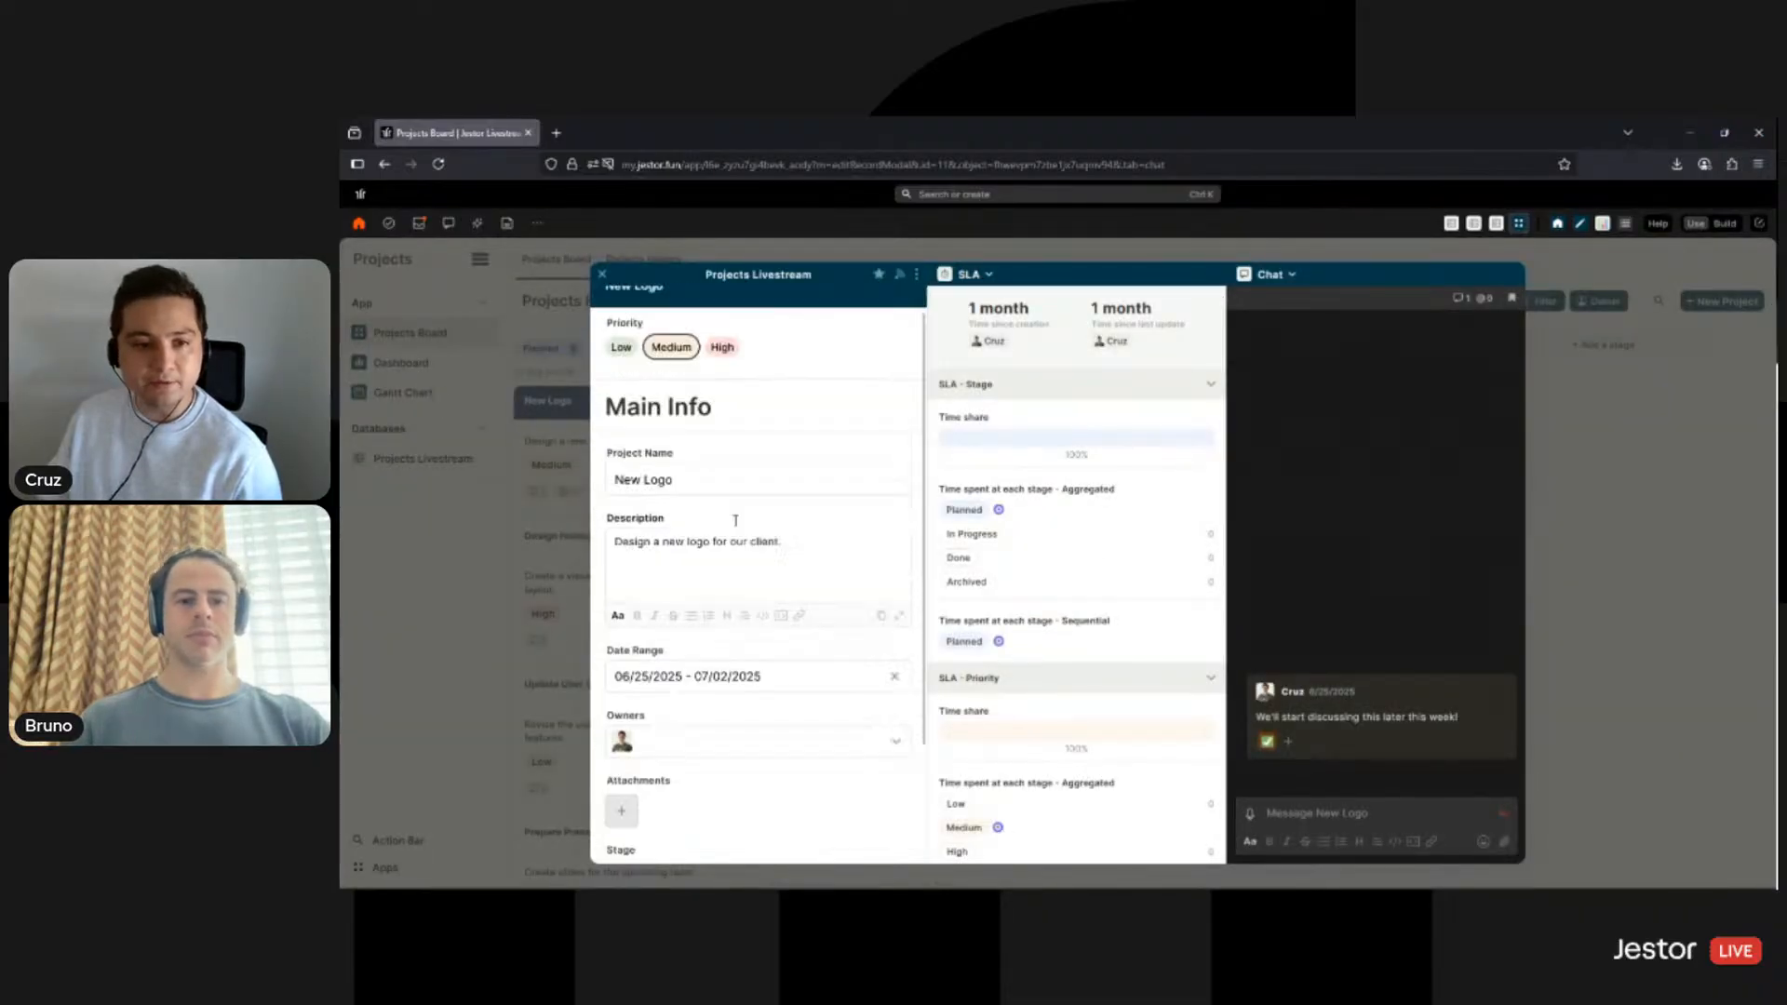
scroll(773, 521, "down", 2)
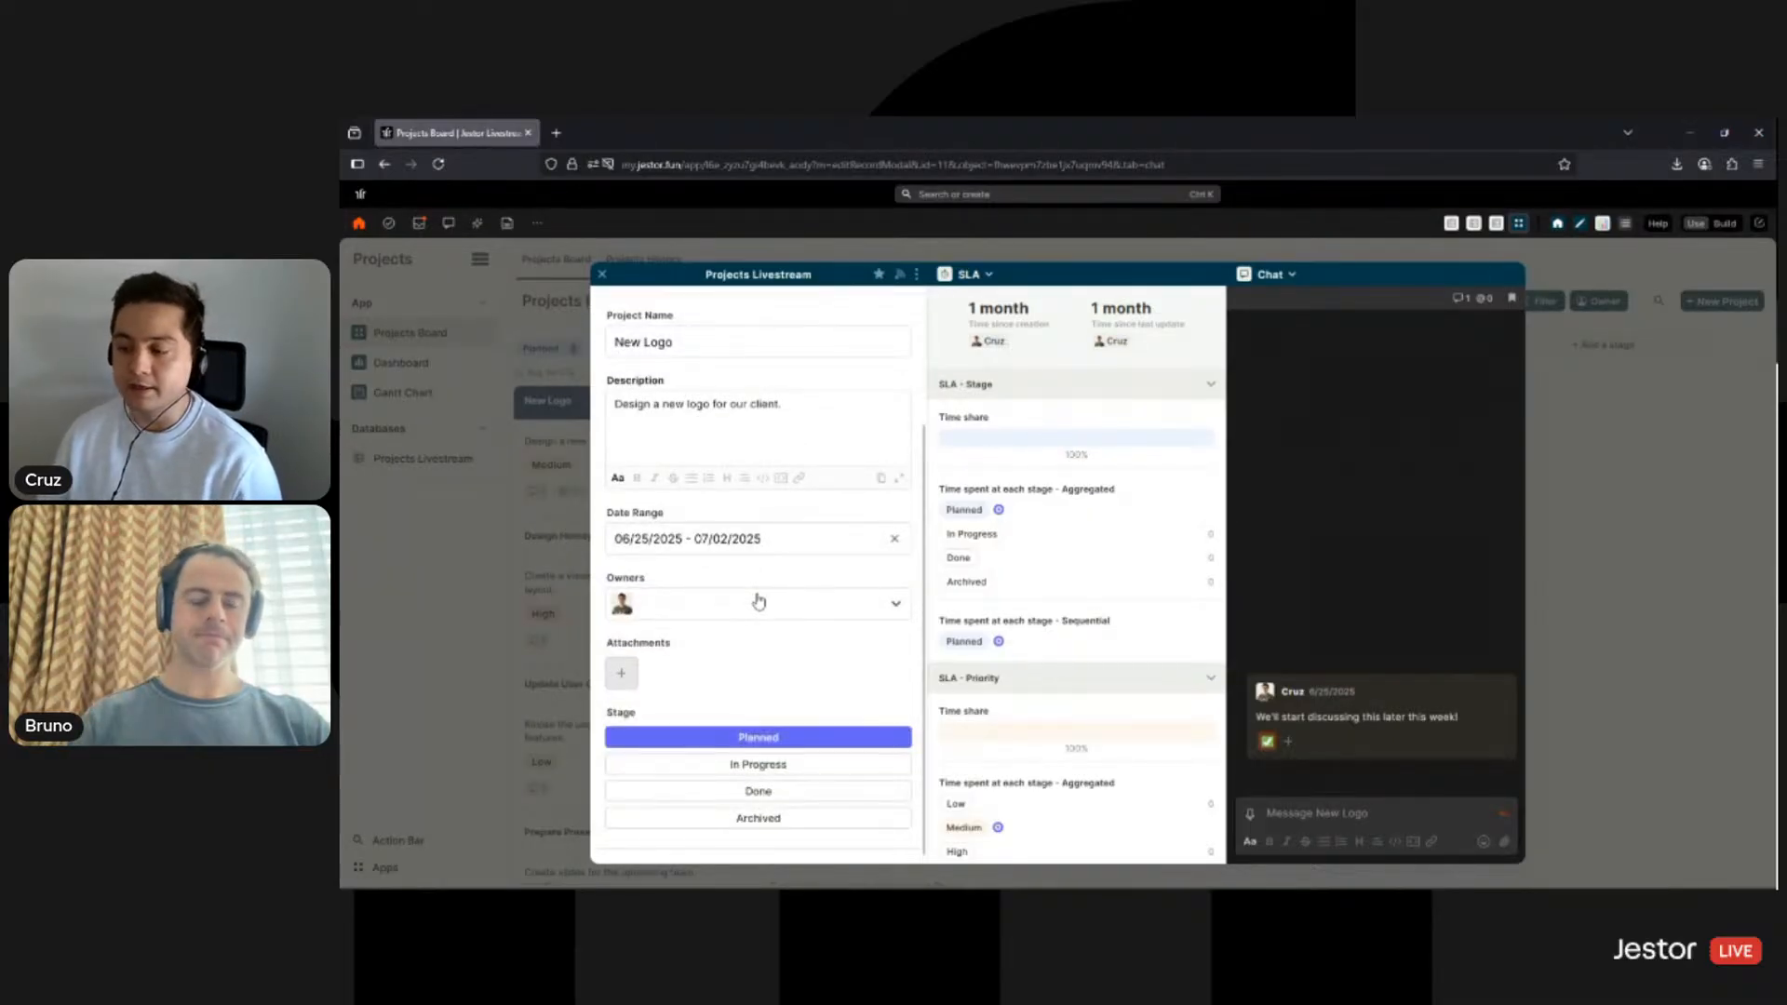
scroll(818, 623, "up", 2)
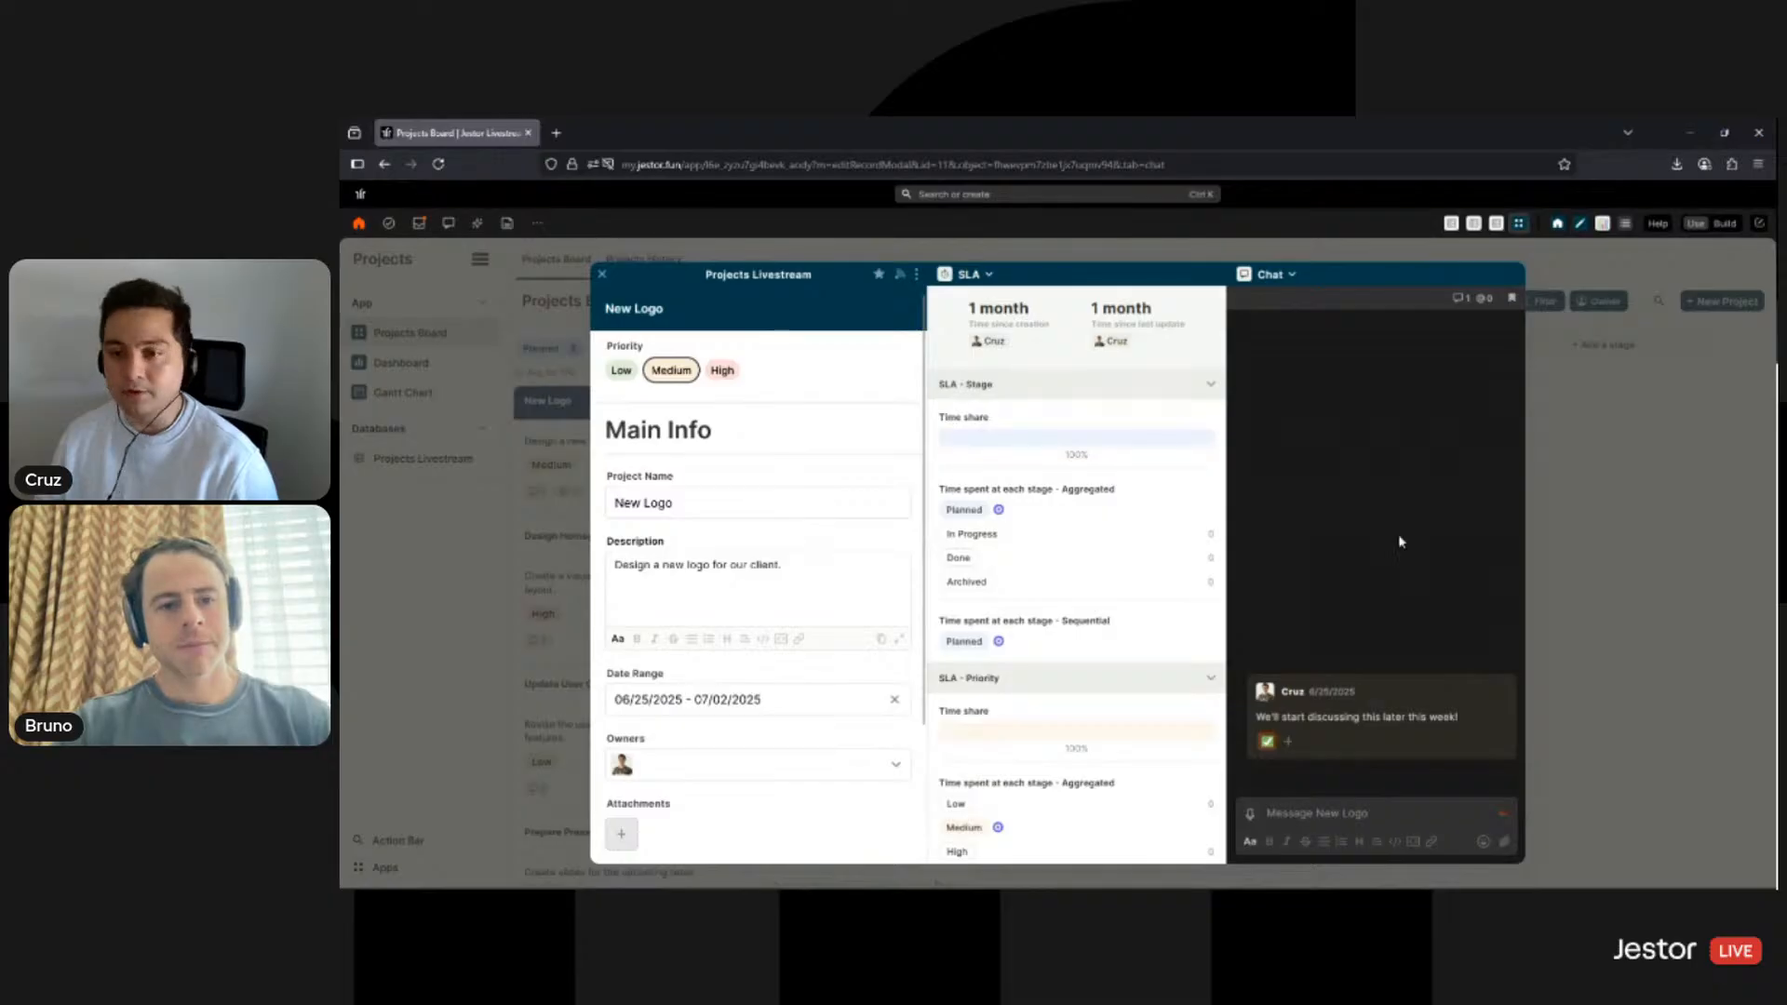
left_click(1620, 383)
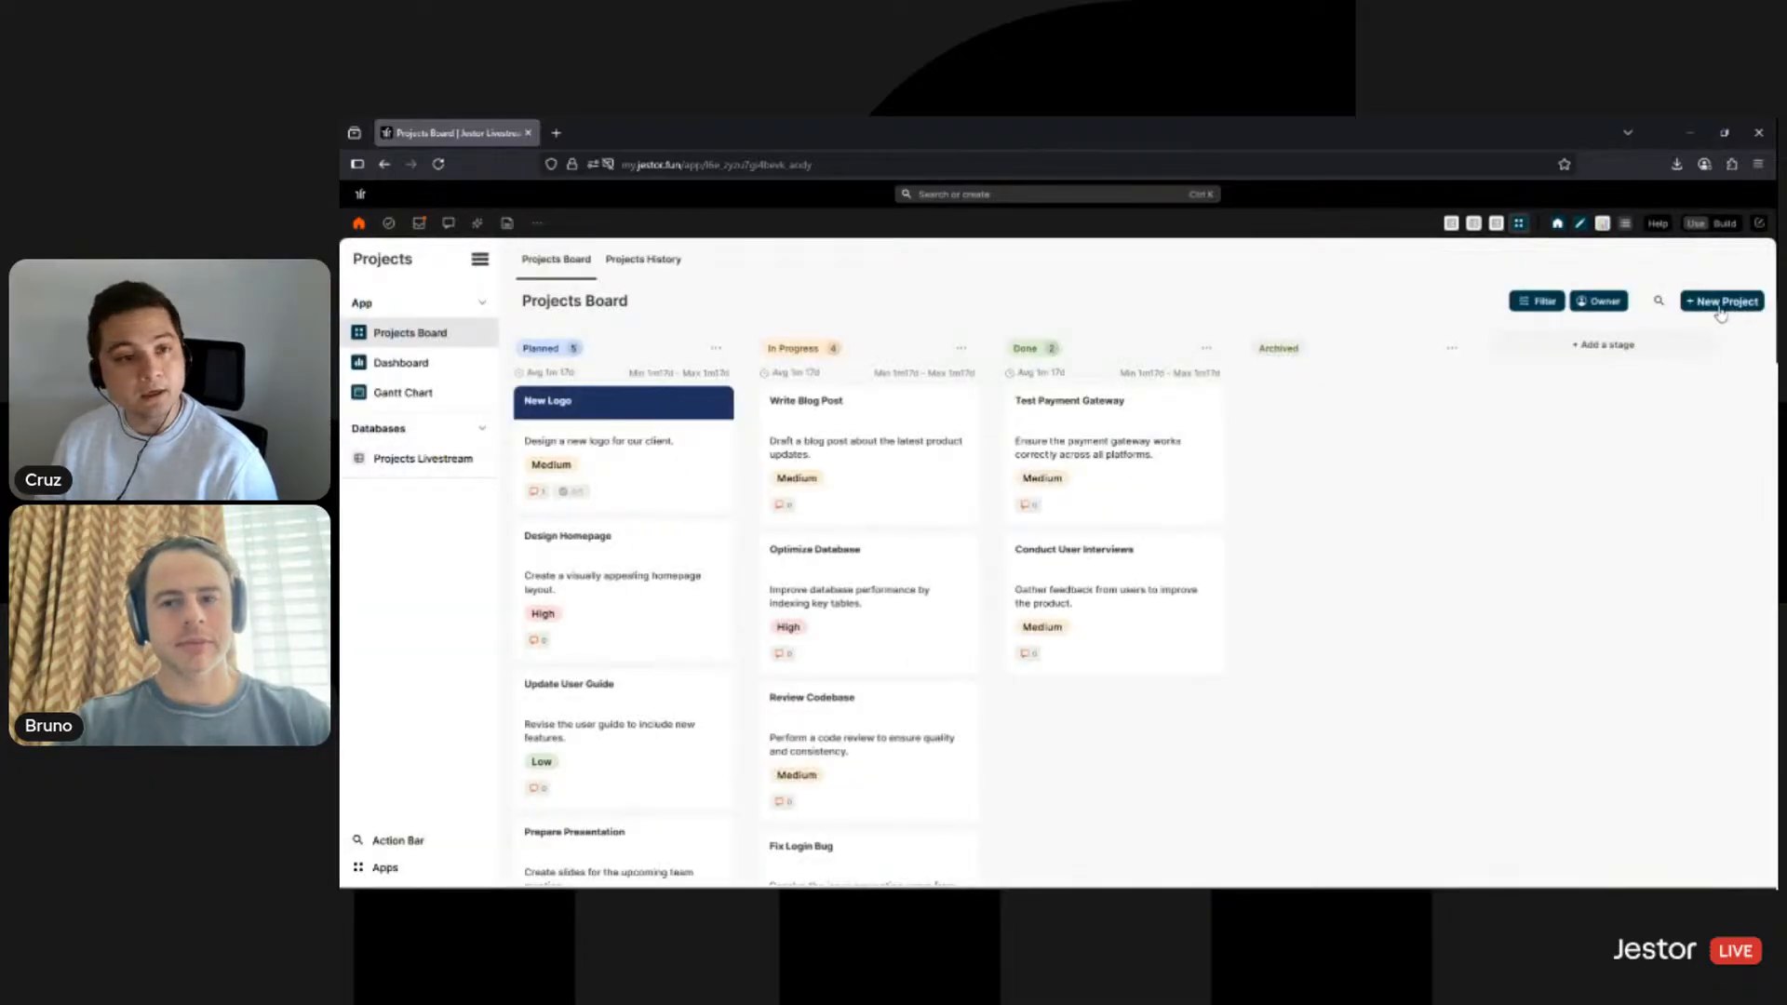
- Open a blank new-project form, look it over, and close it
left_click(1721, 302)
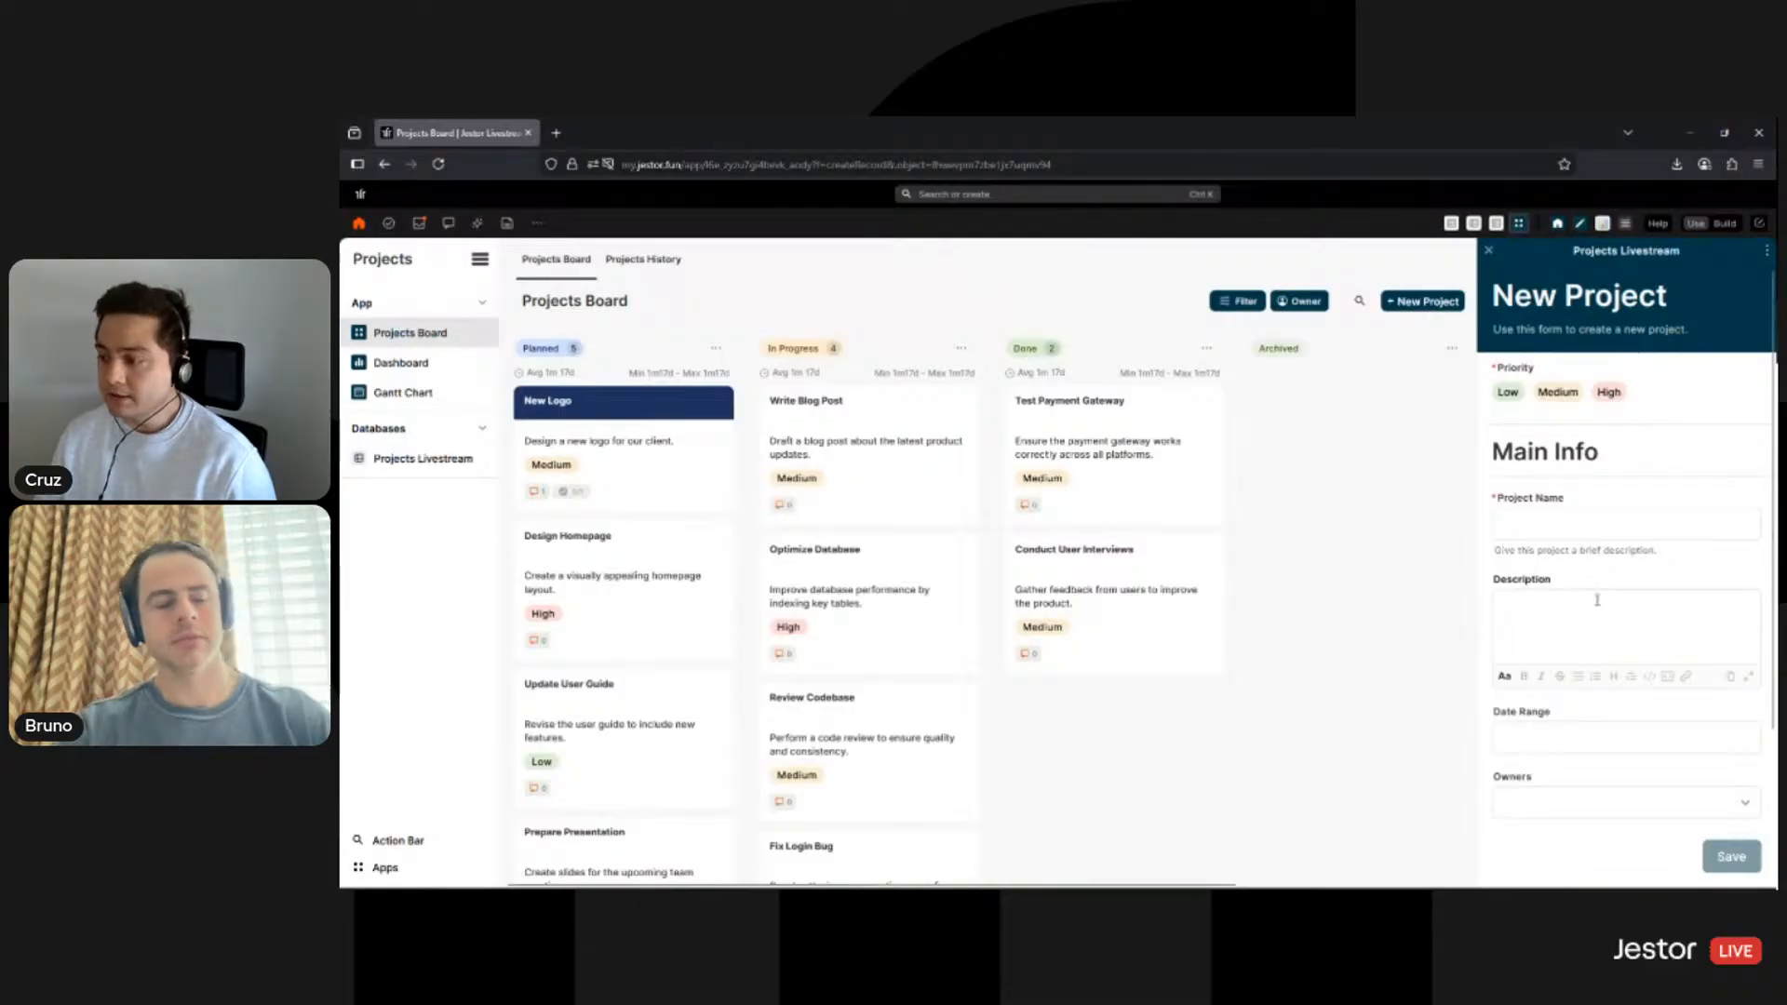
scroll(1605, 774, "down", 2)
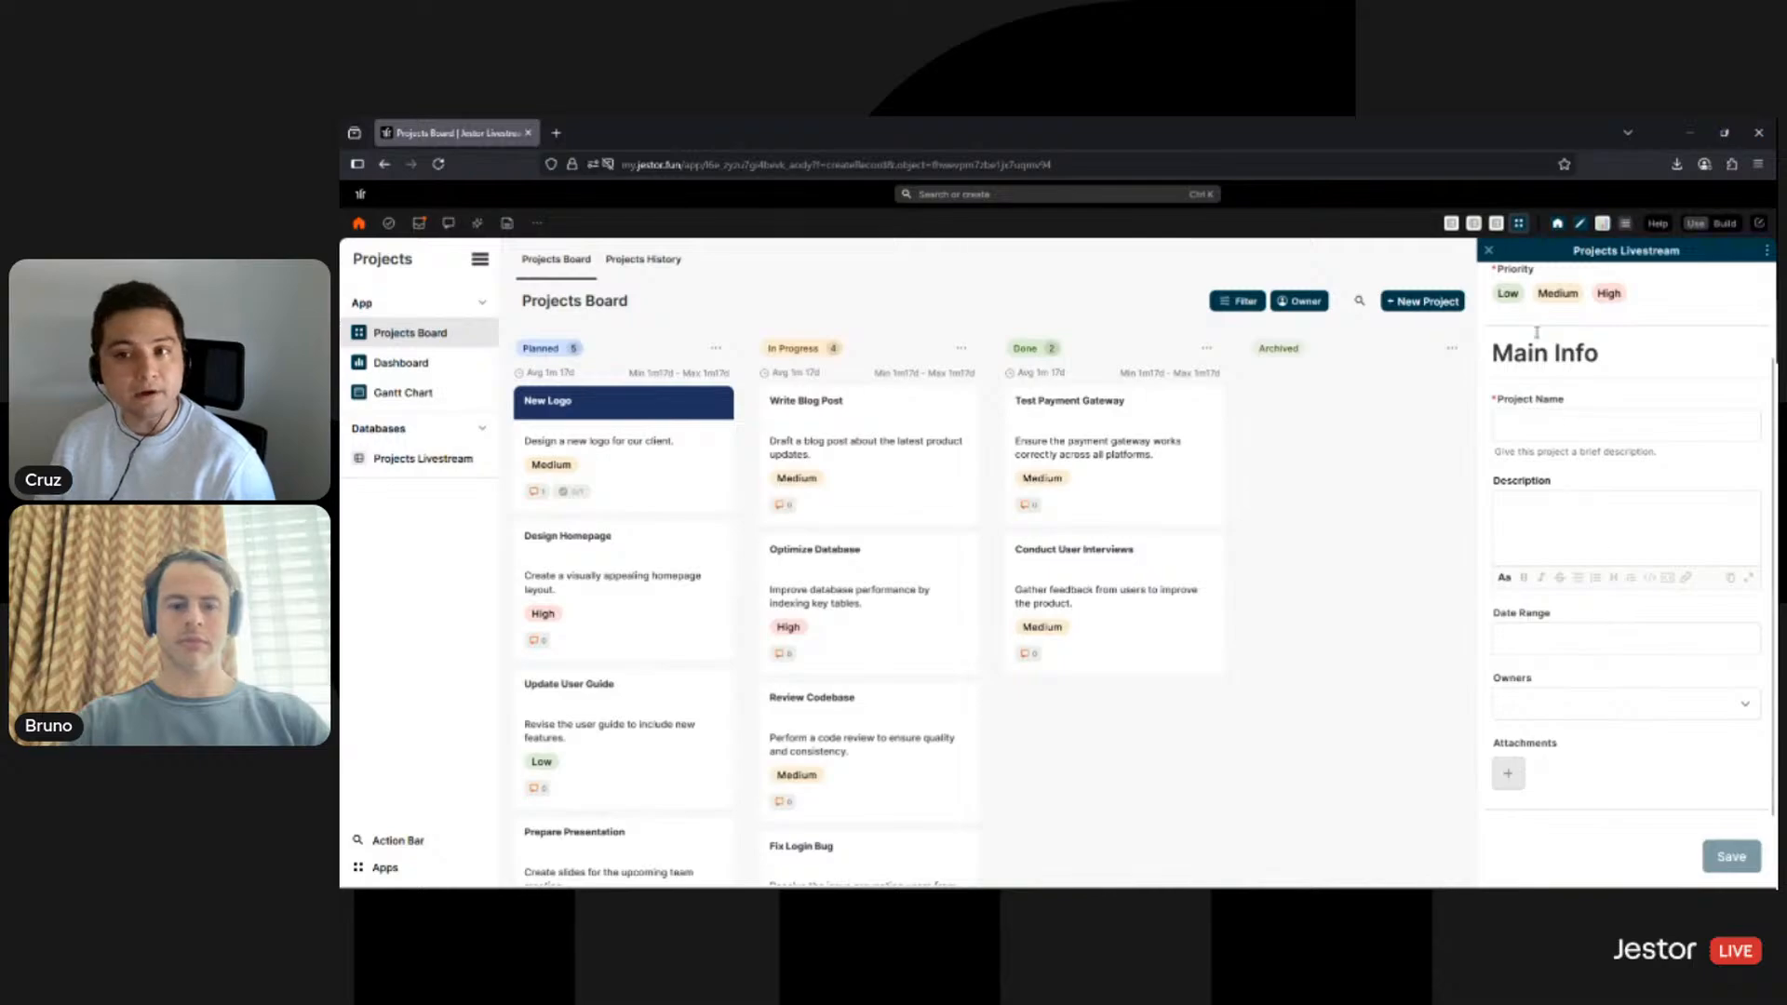
left_click(1488, 250)
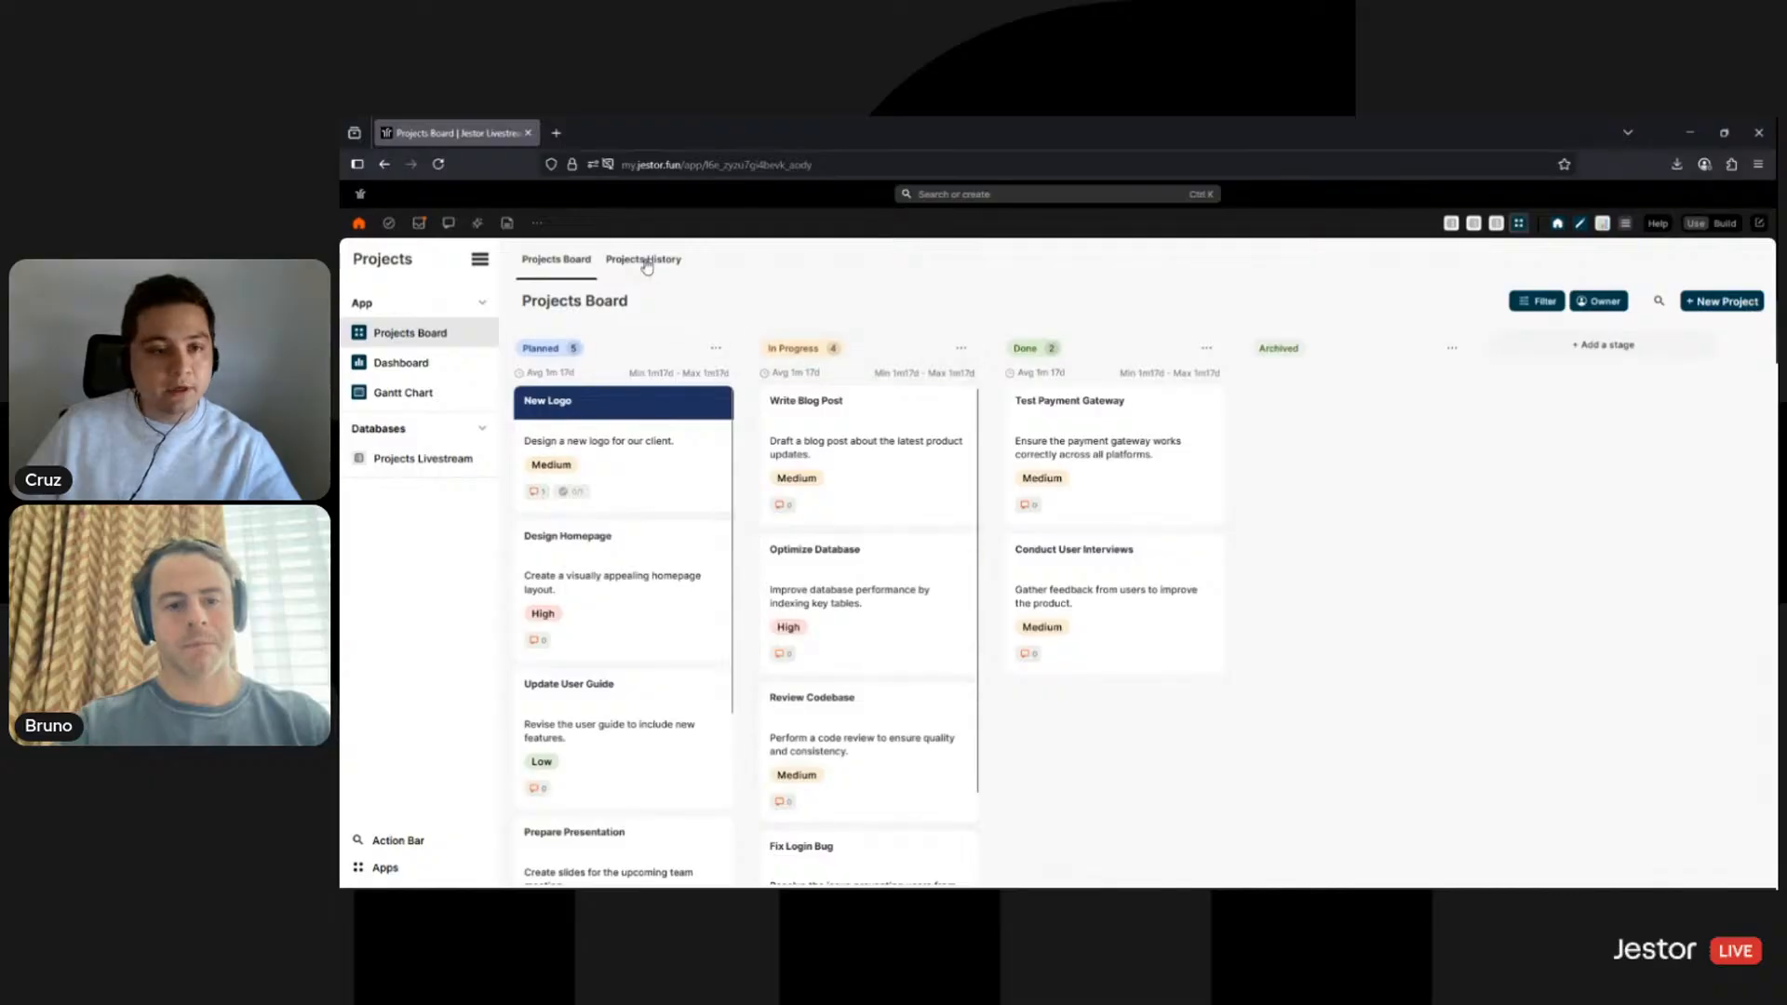
- Browse Projects History, Projects Board and the dashboard, ending on the Projects Livestream table
left_click(646, 262)
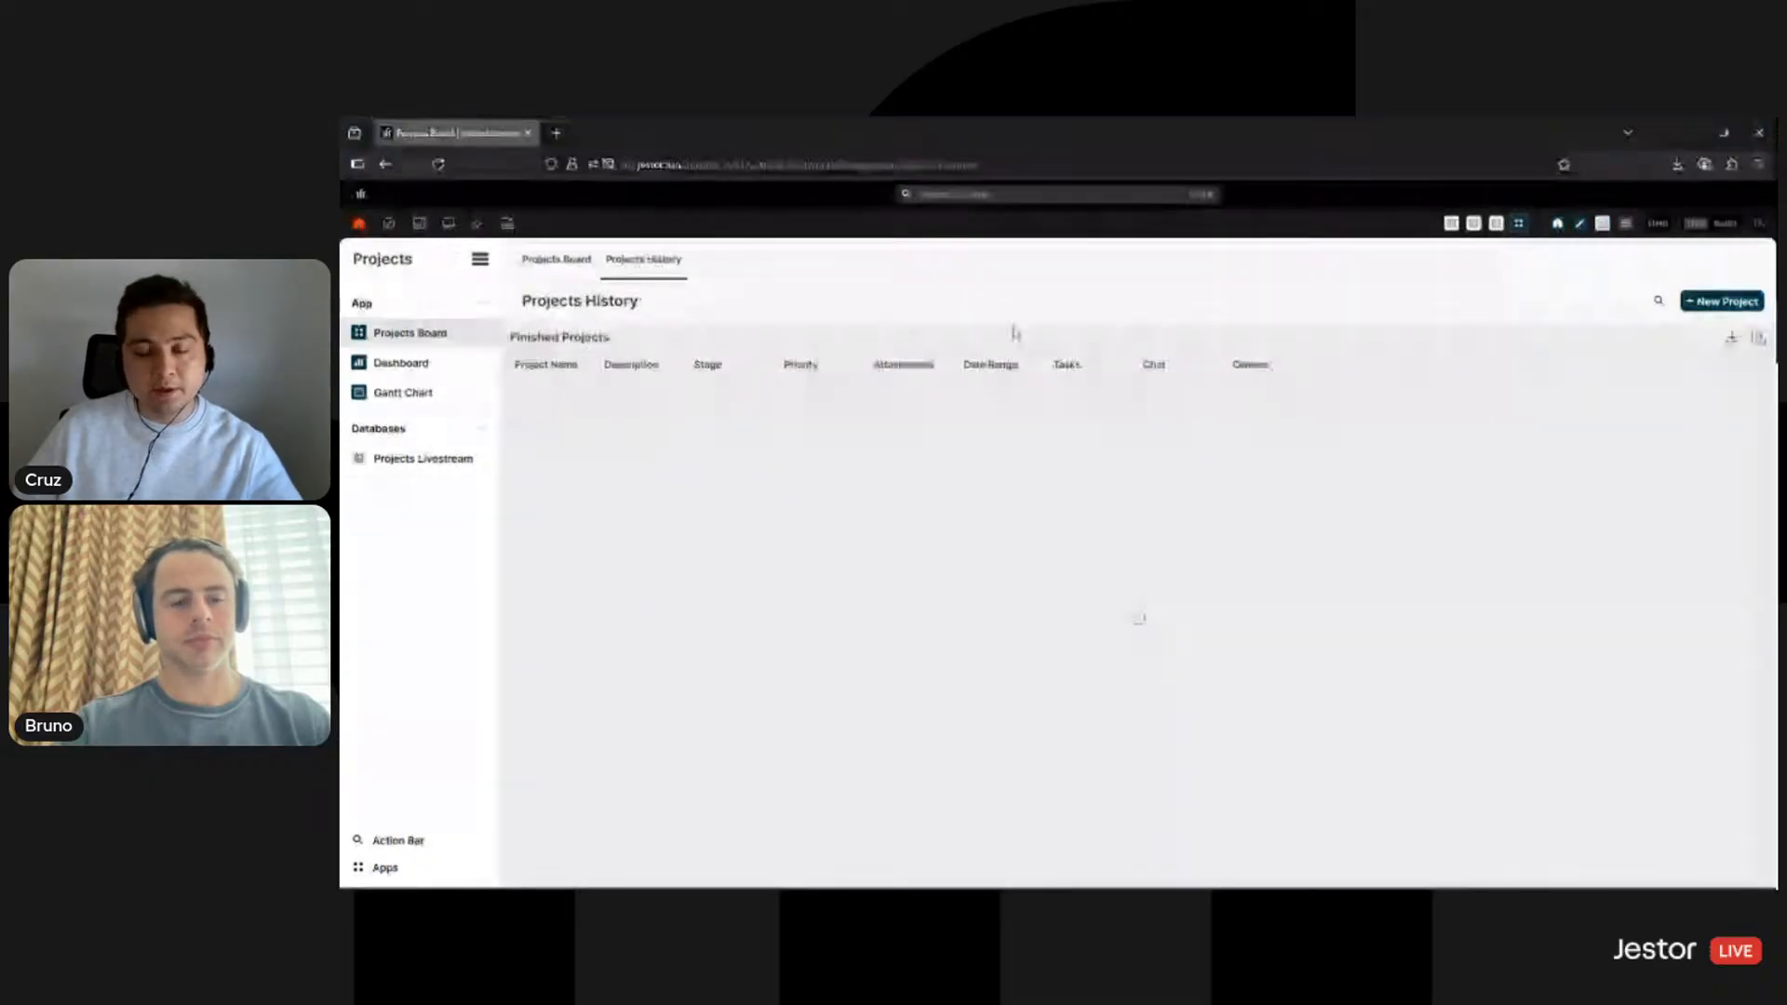
left_click(572, 259)
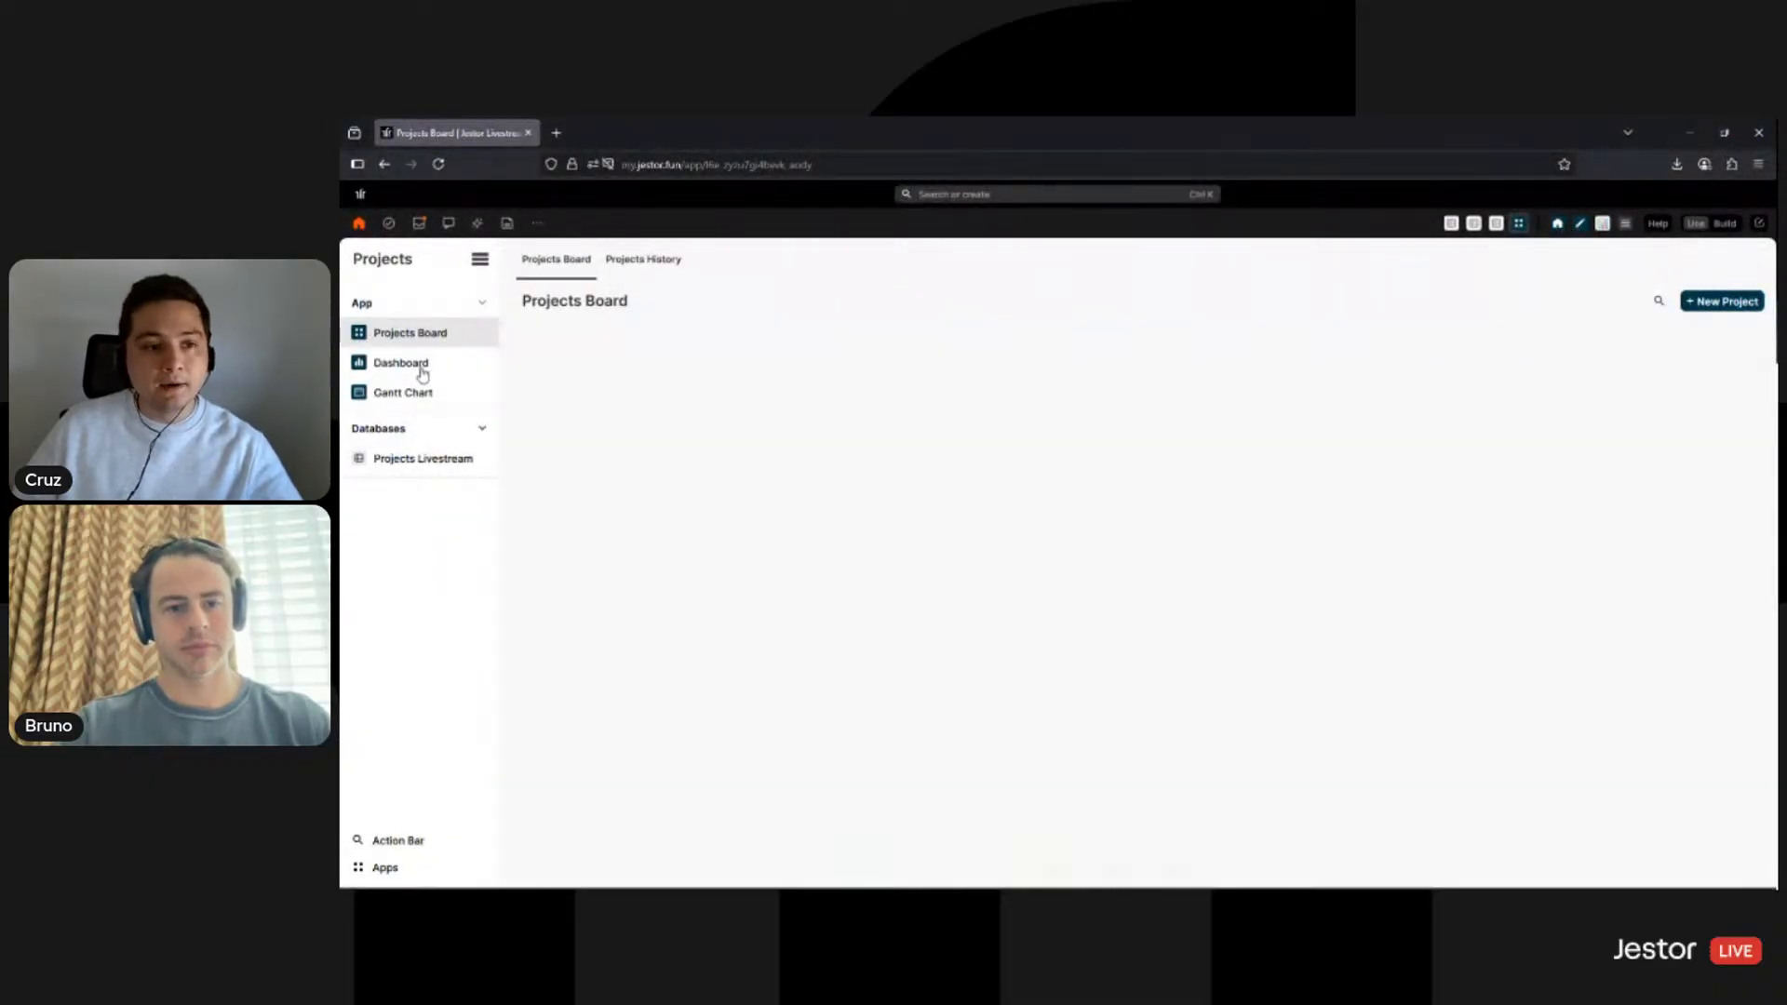
left_click(435, 363)
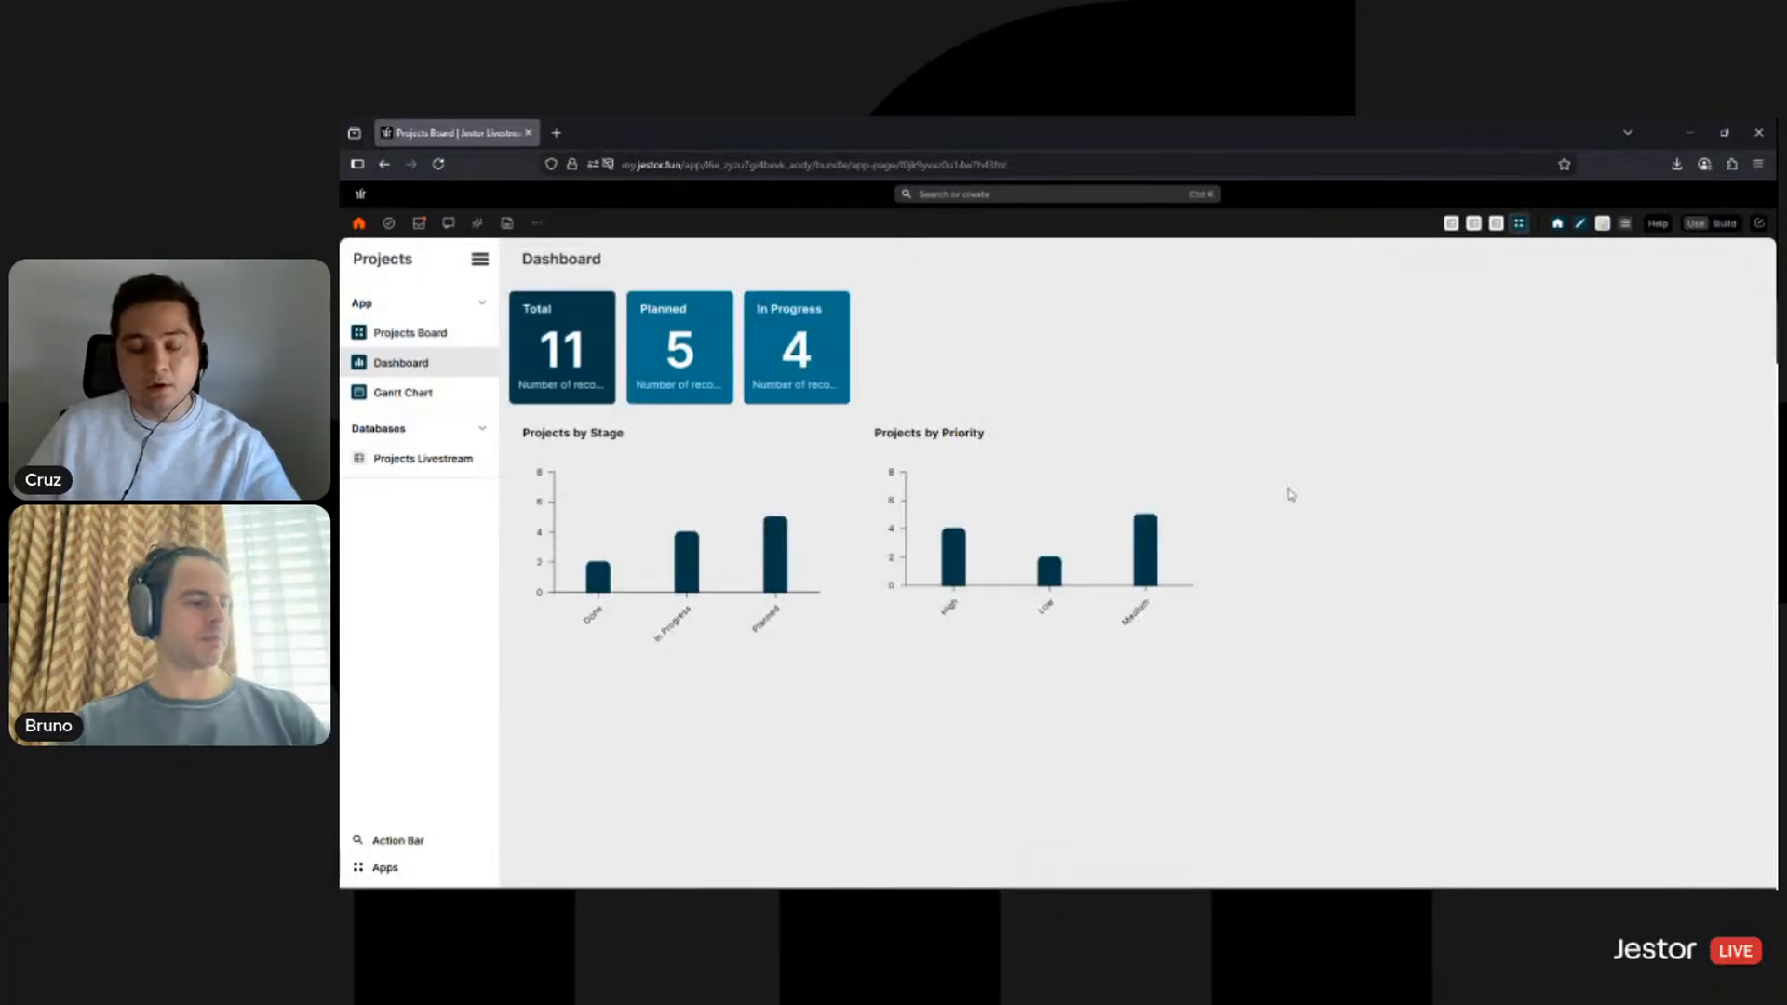
left_click(394, 330)
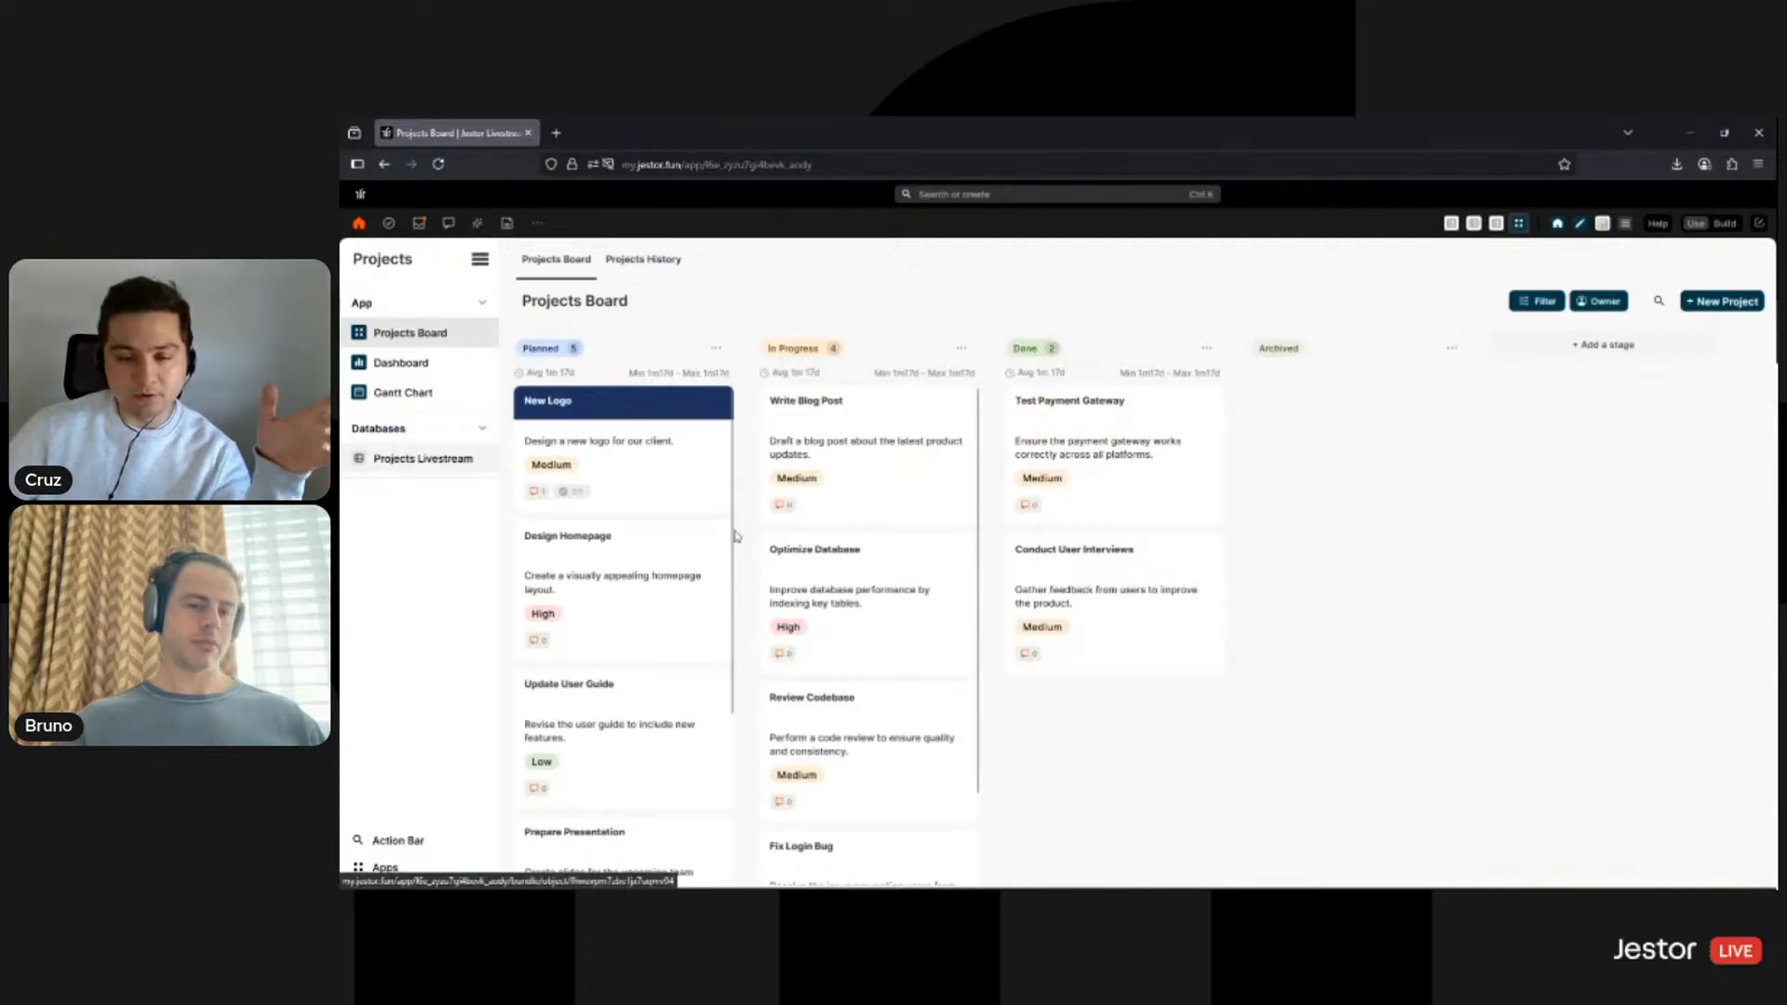
left_click(415, 465)
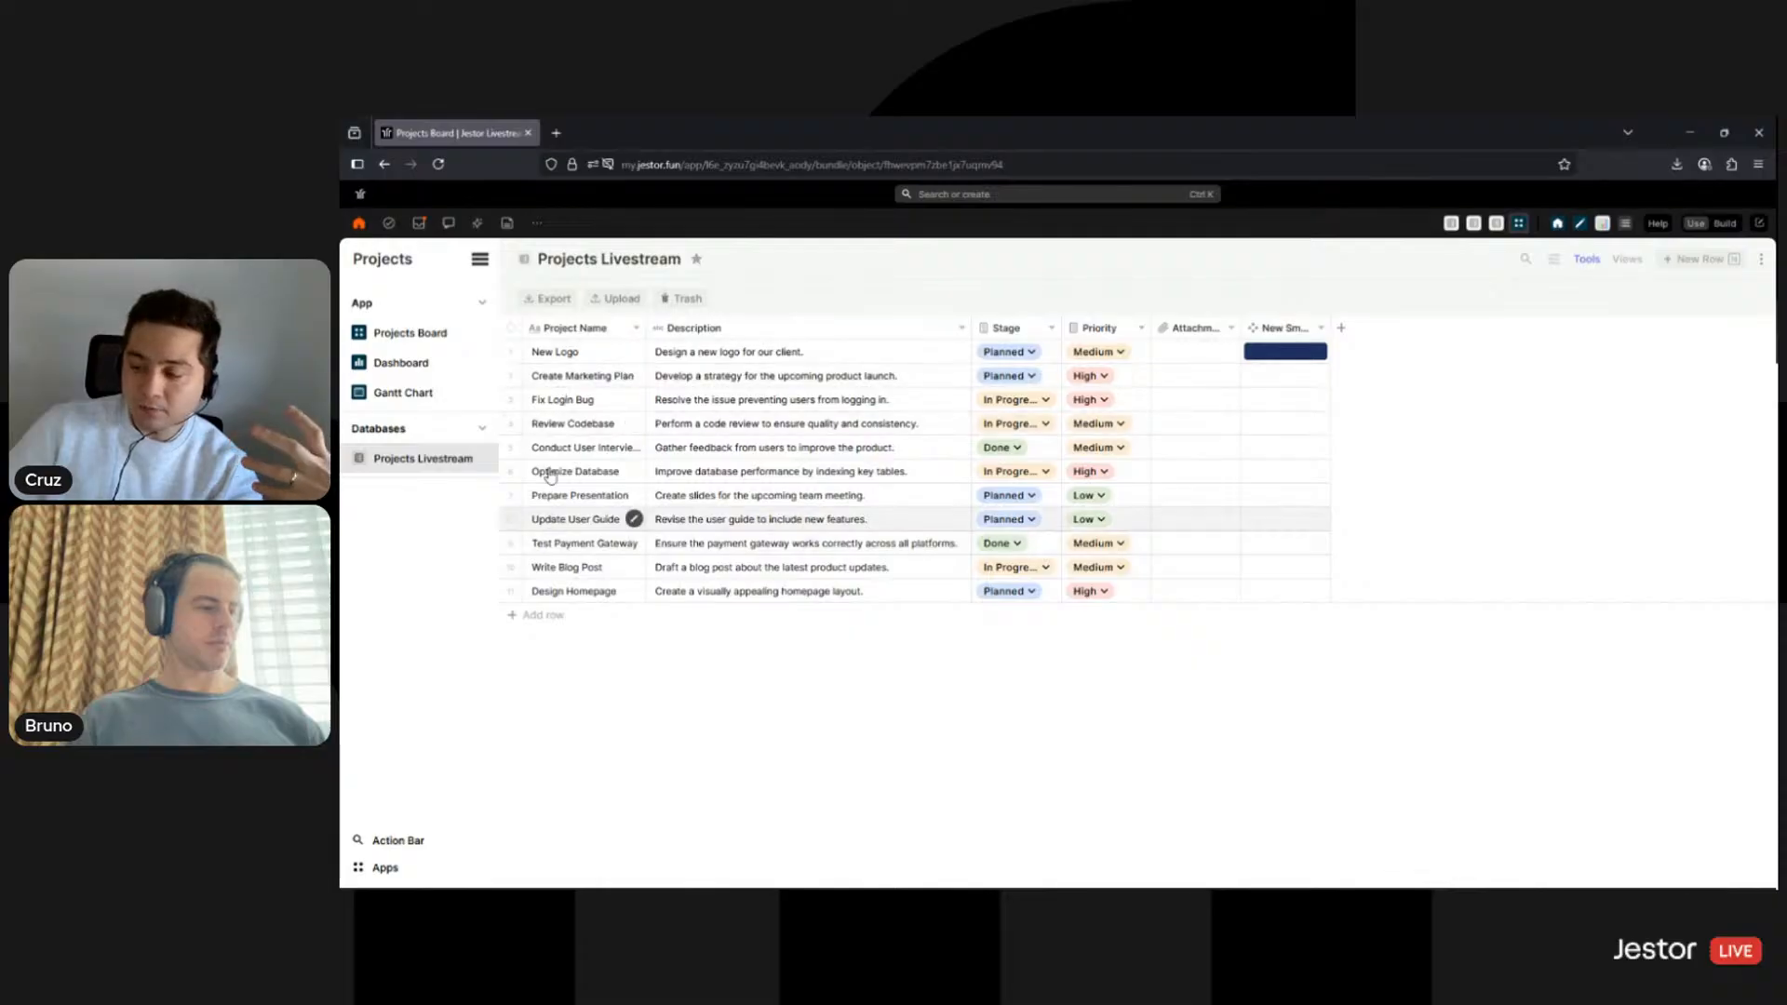
left_click(775, 350)
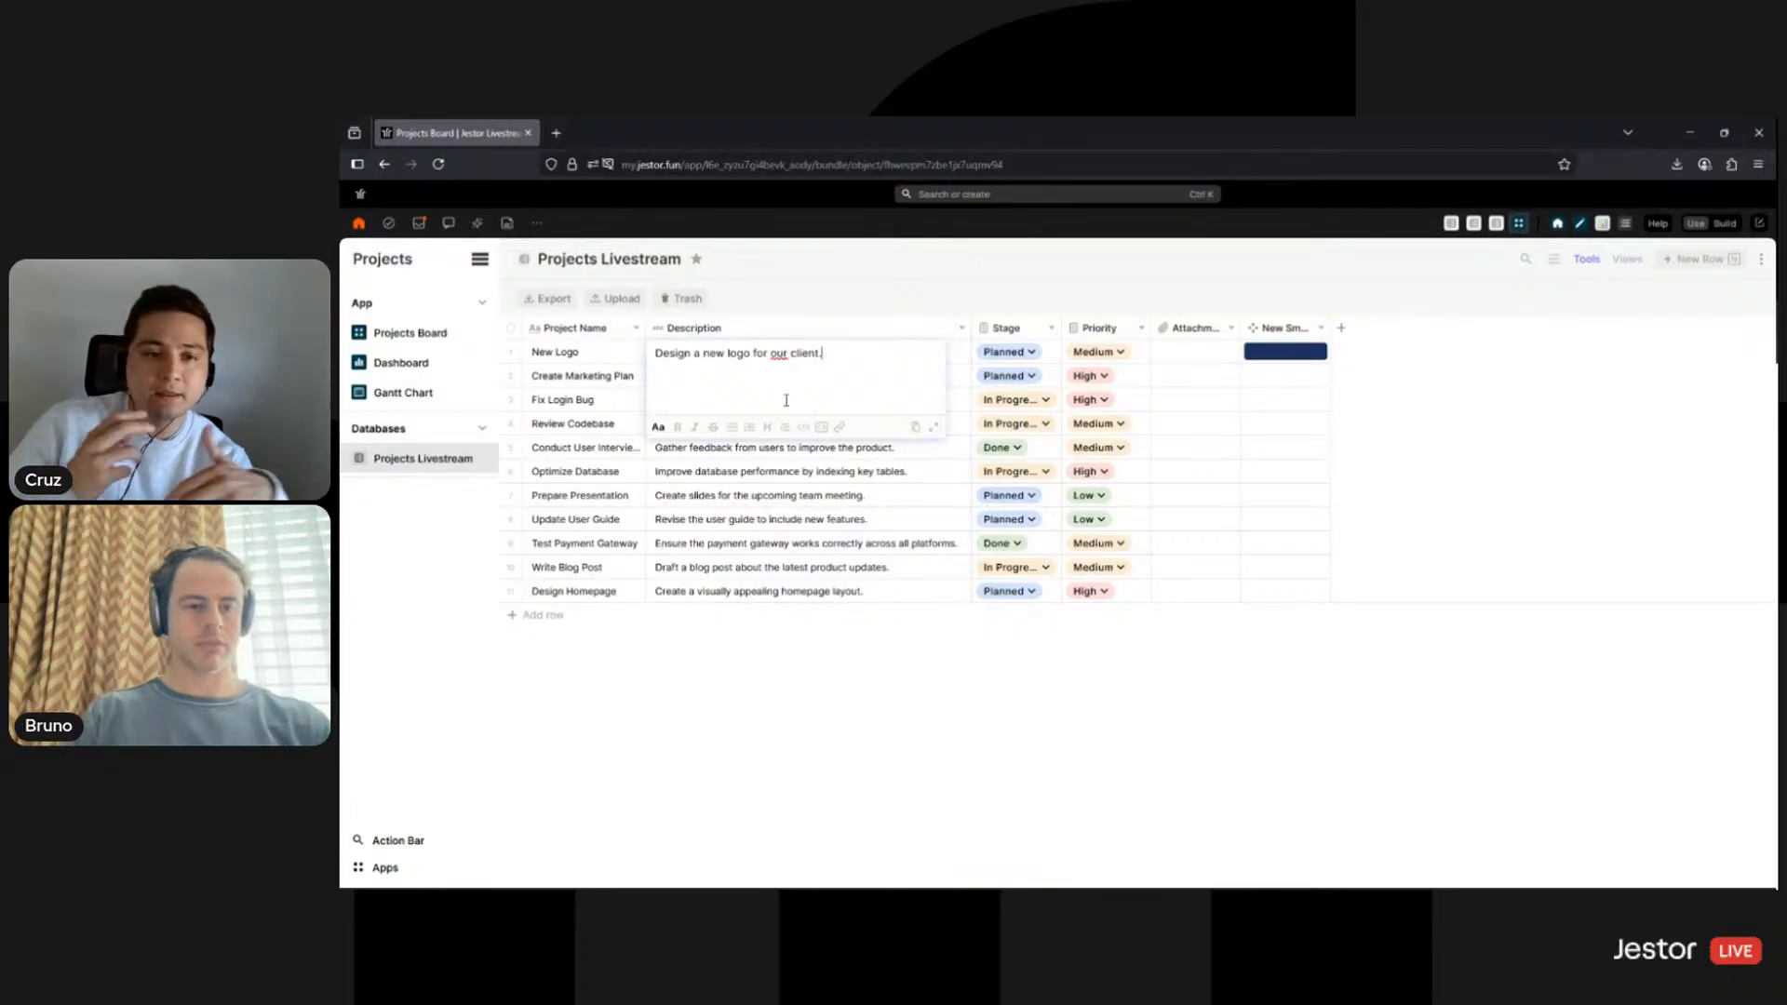
left_click(979, 328)
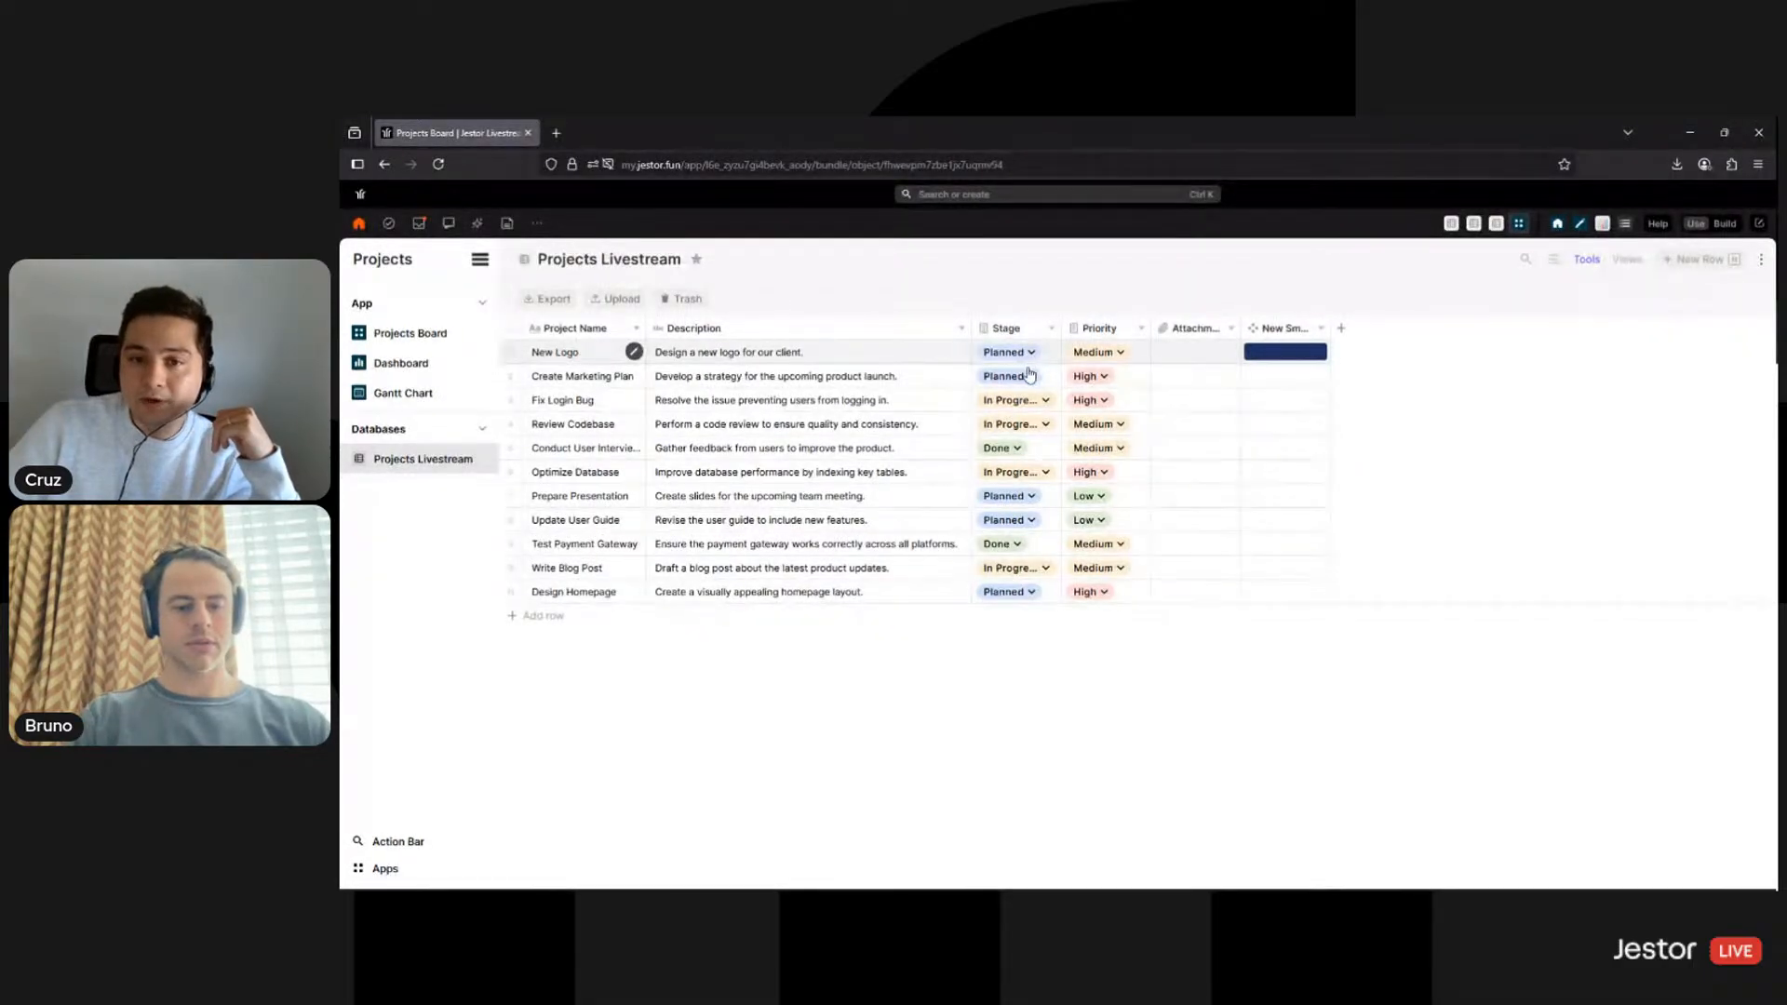
left_click(1030, 374)
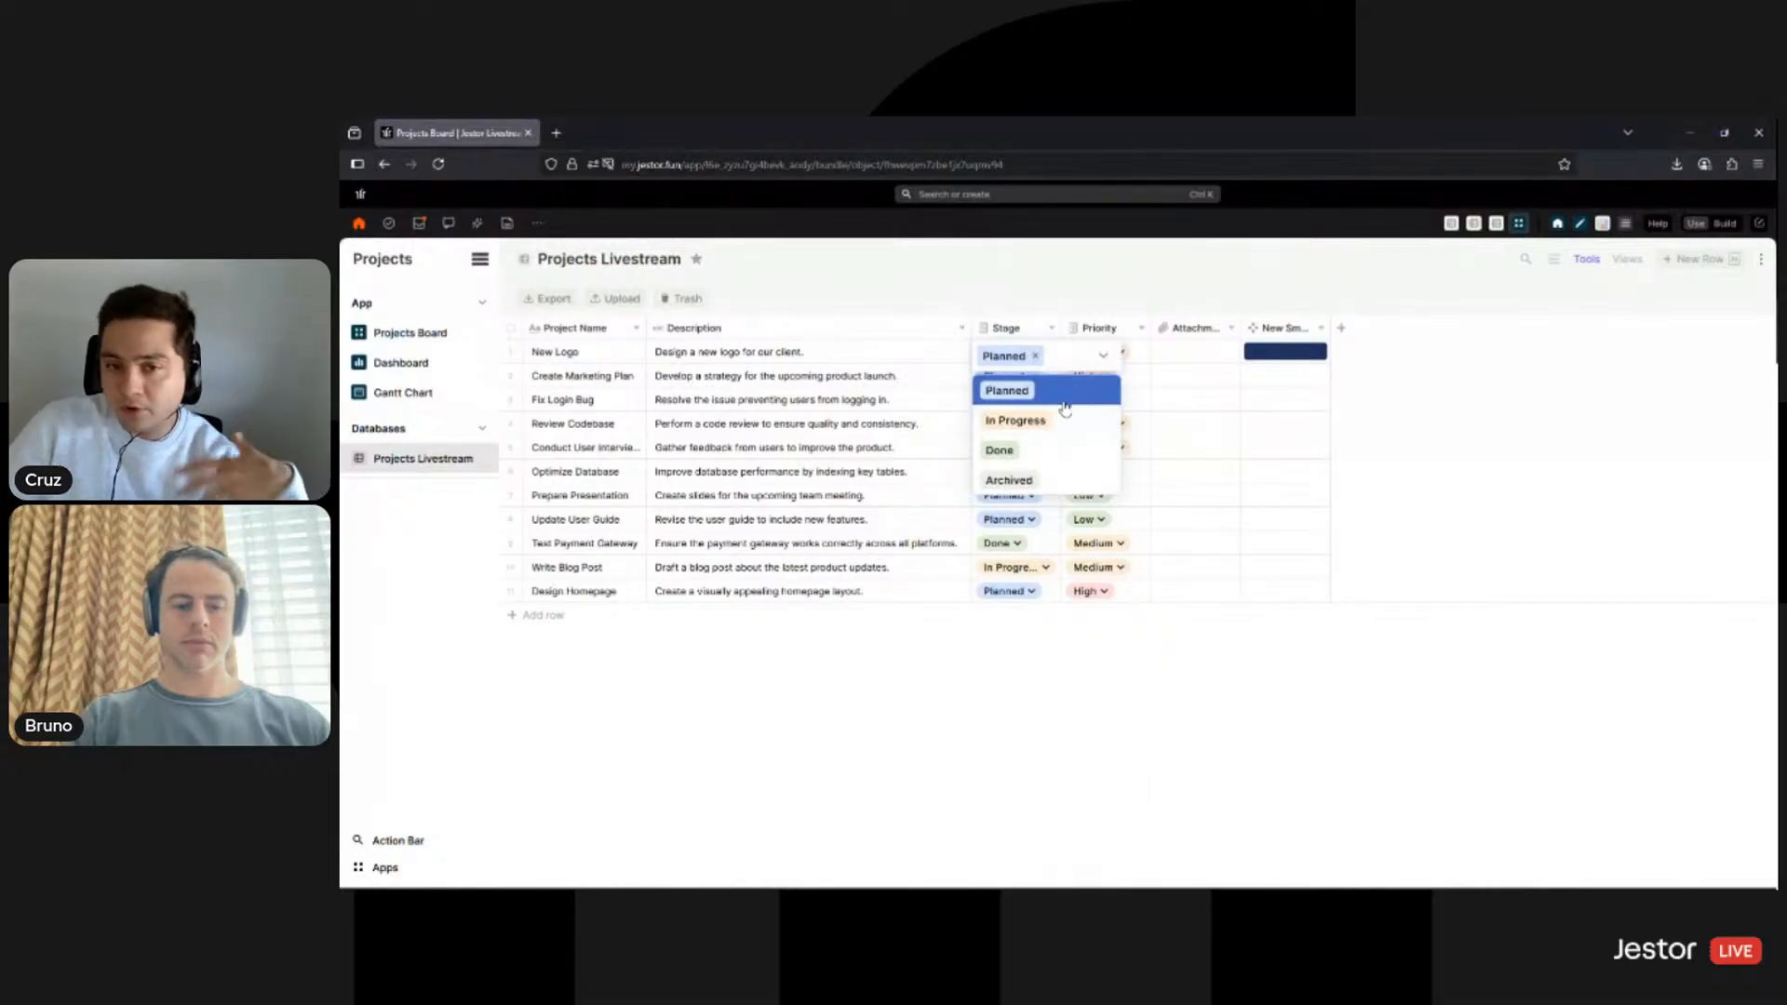
left_click(969, 278)
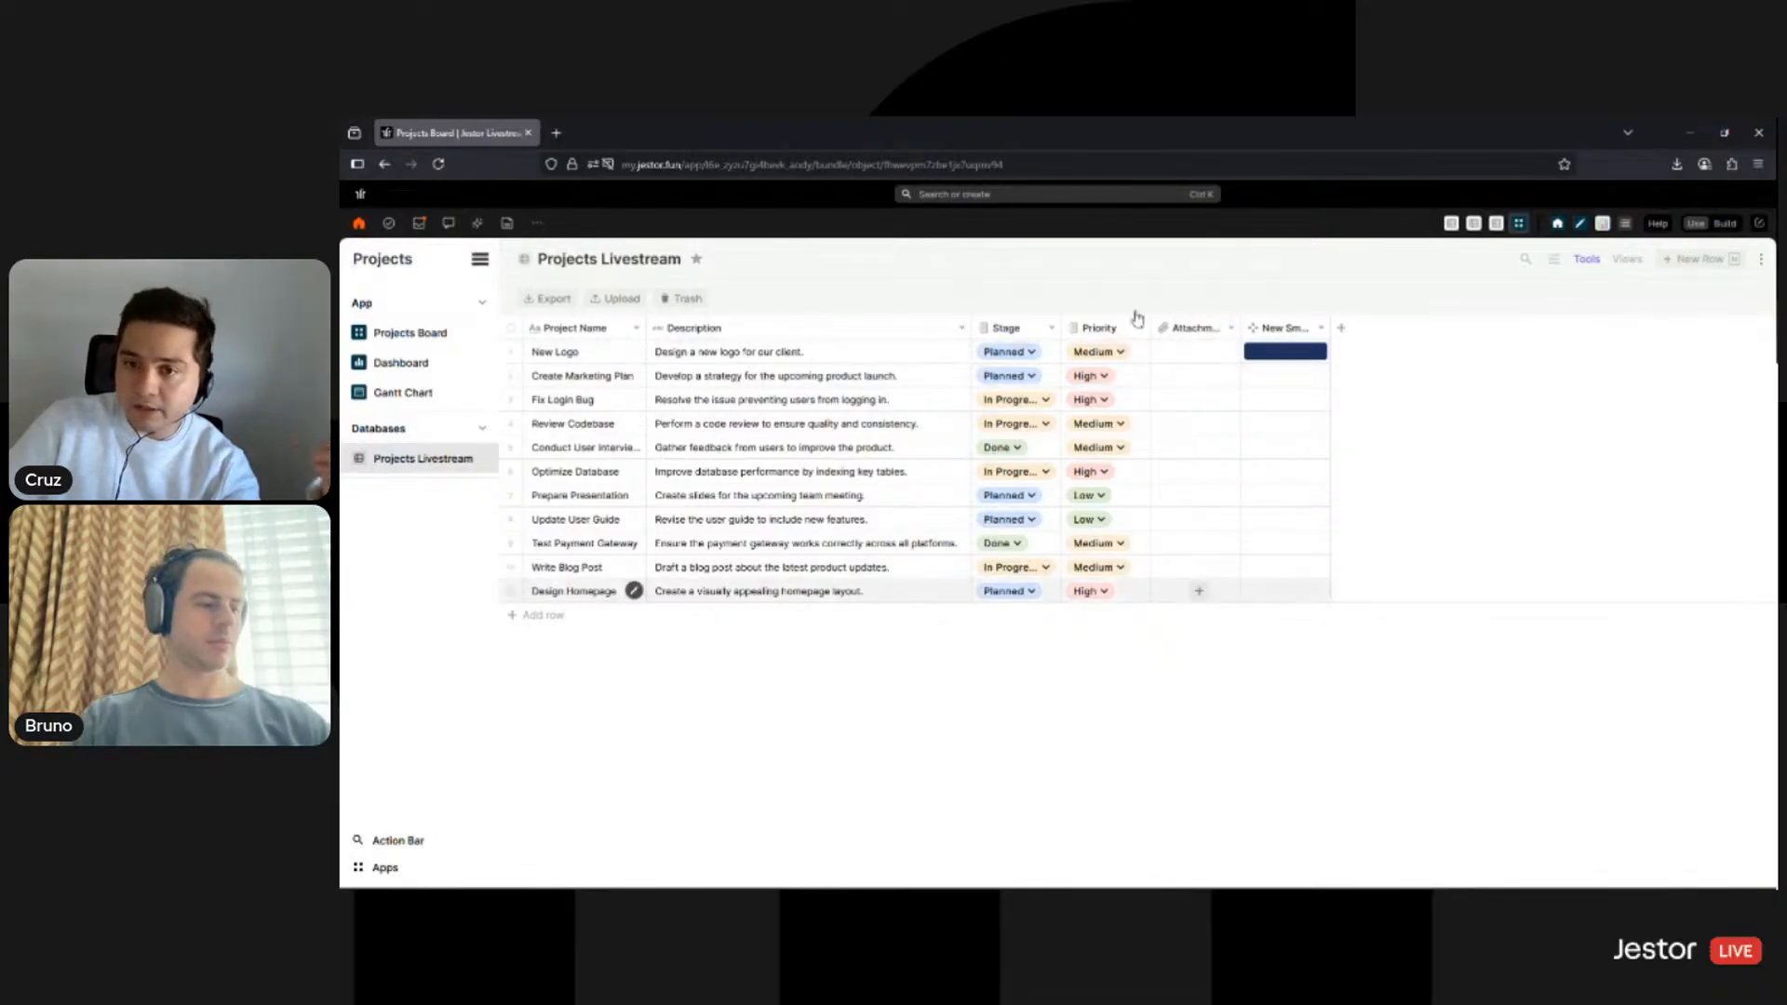
left_click(421, 335)
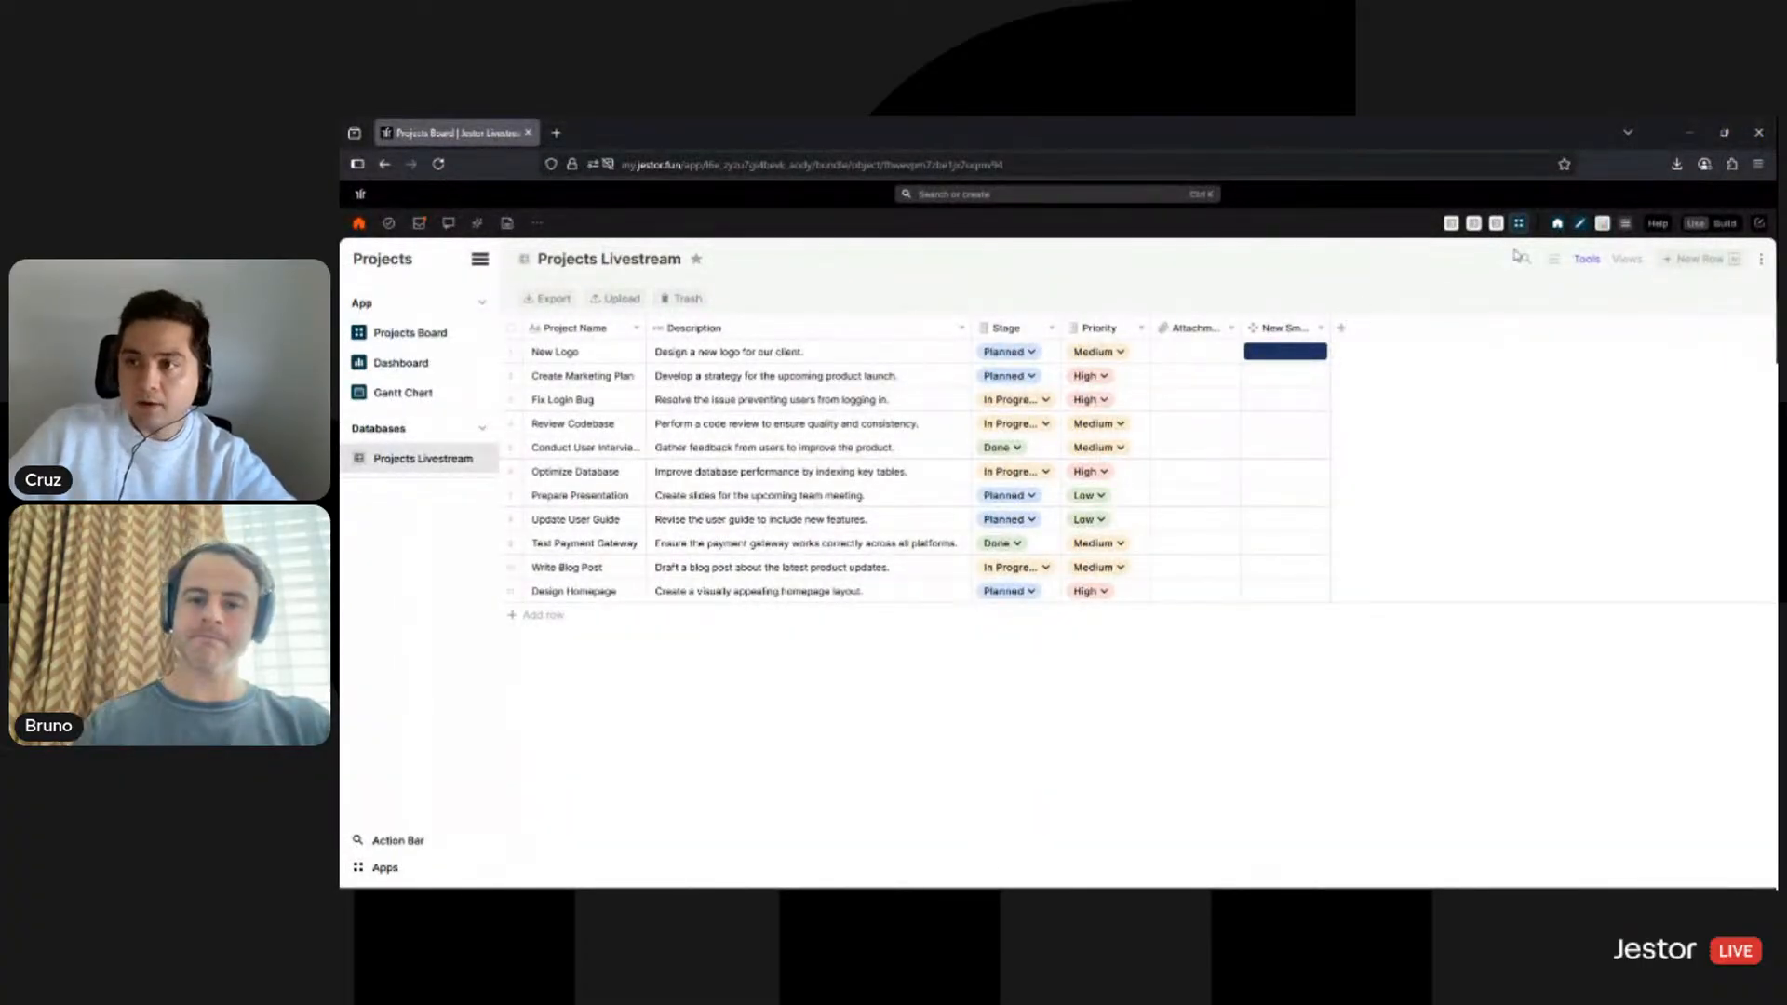
- Create a New Blank Form tool showing Title, Description, Due Date, Amount, Client and Status fields
left_click(1759, 227)
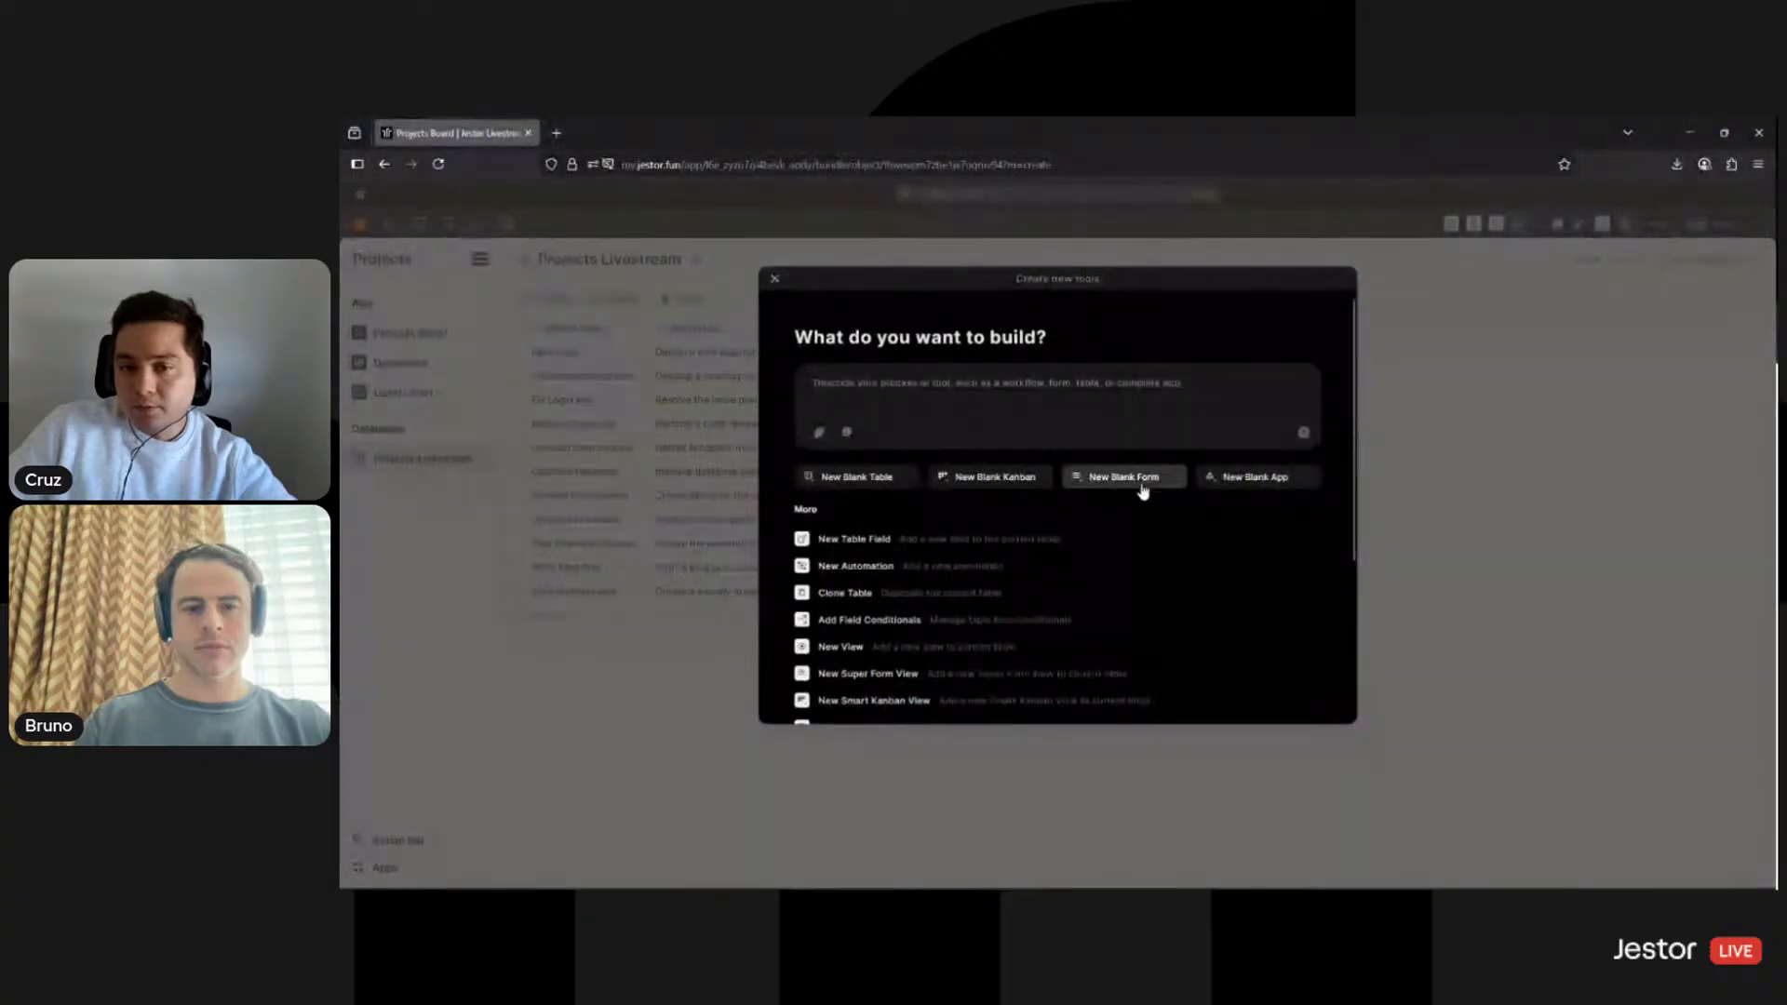
key("Escape")
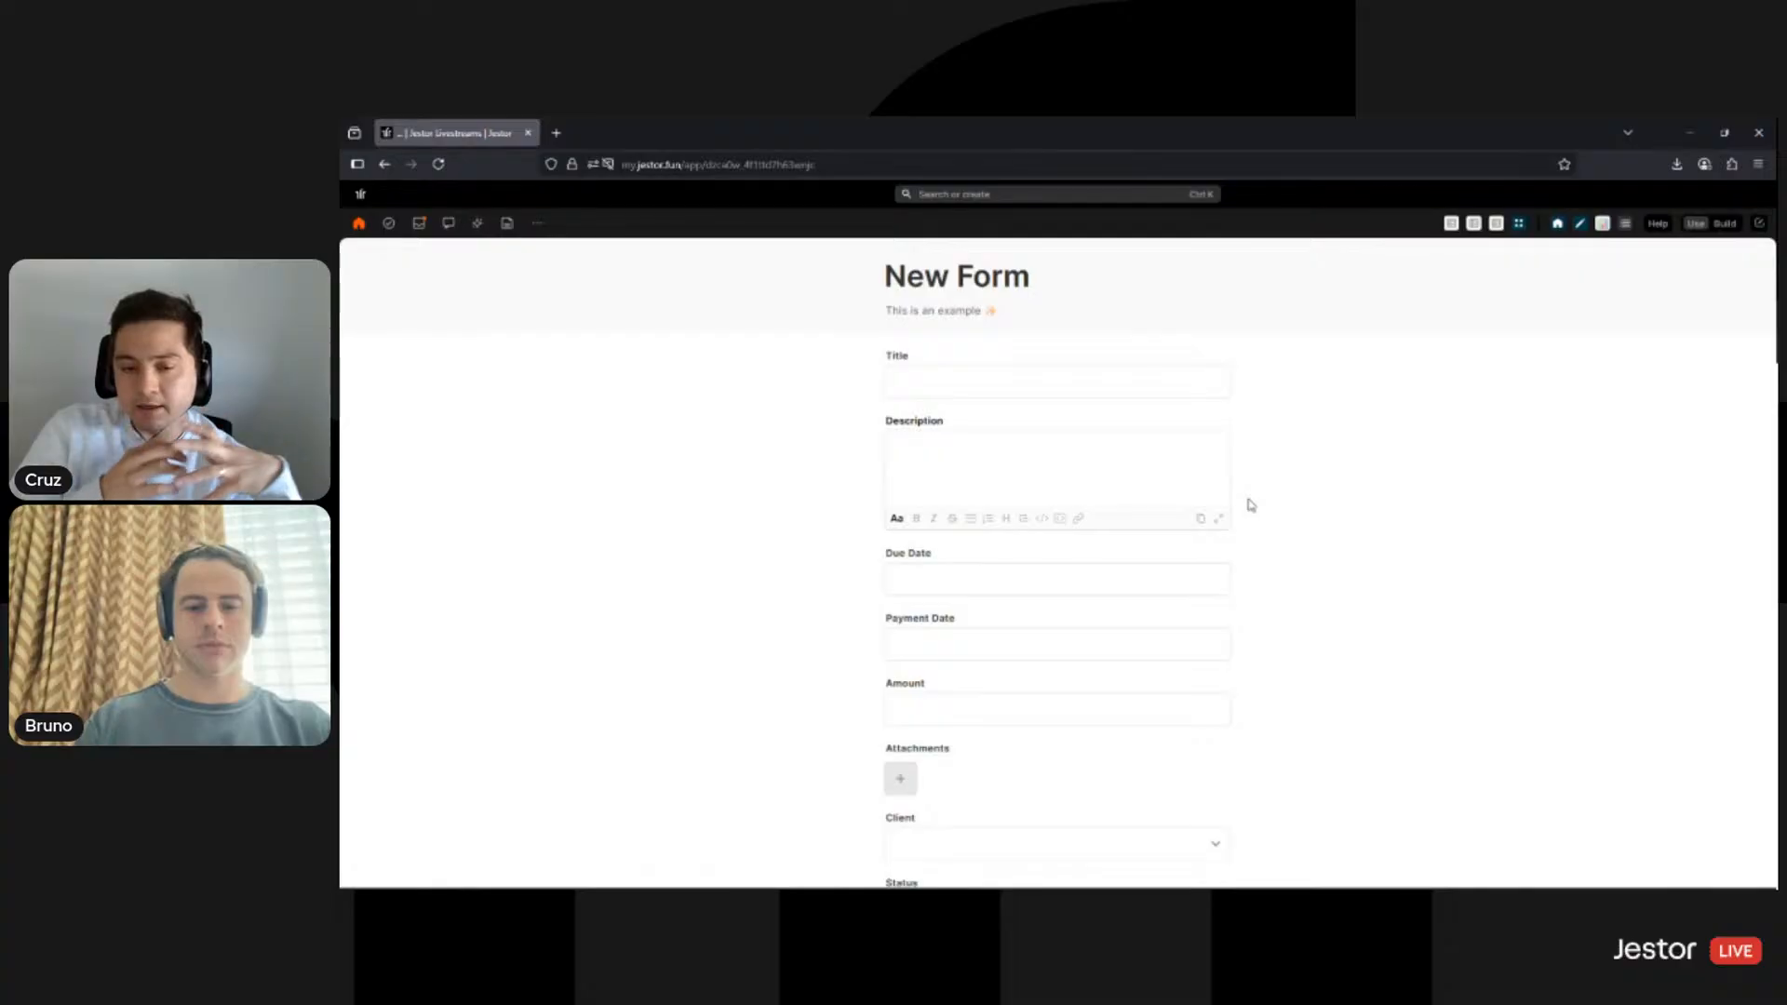
left_click(1759, 225)
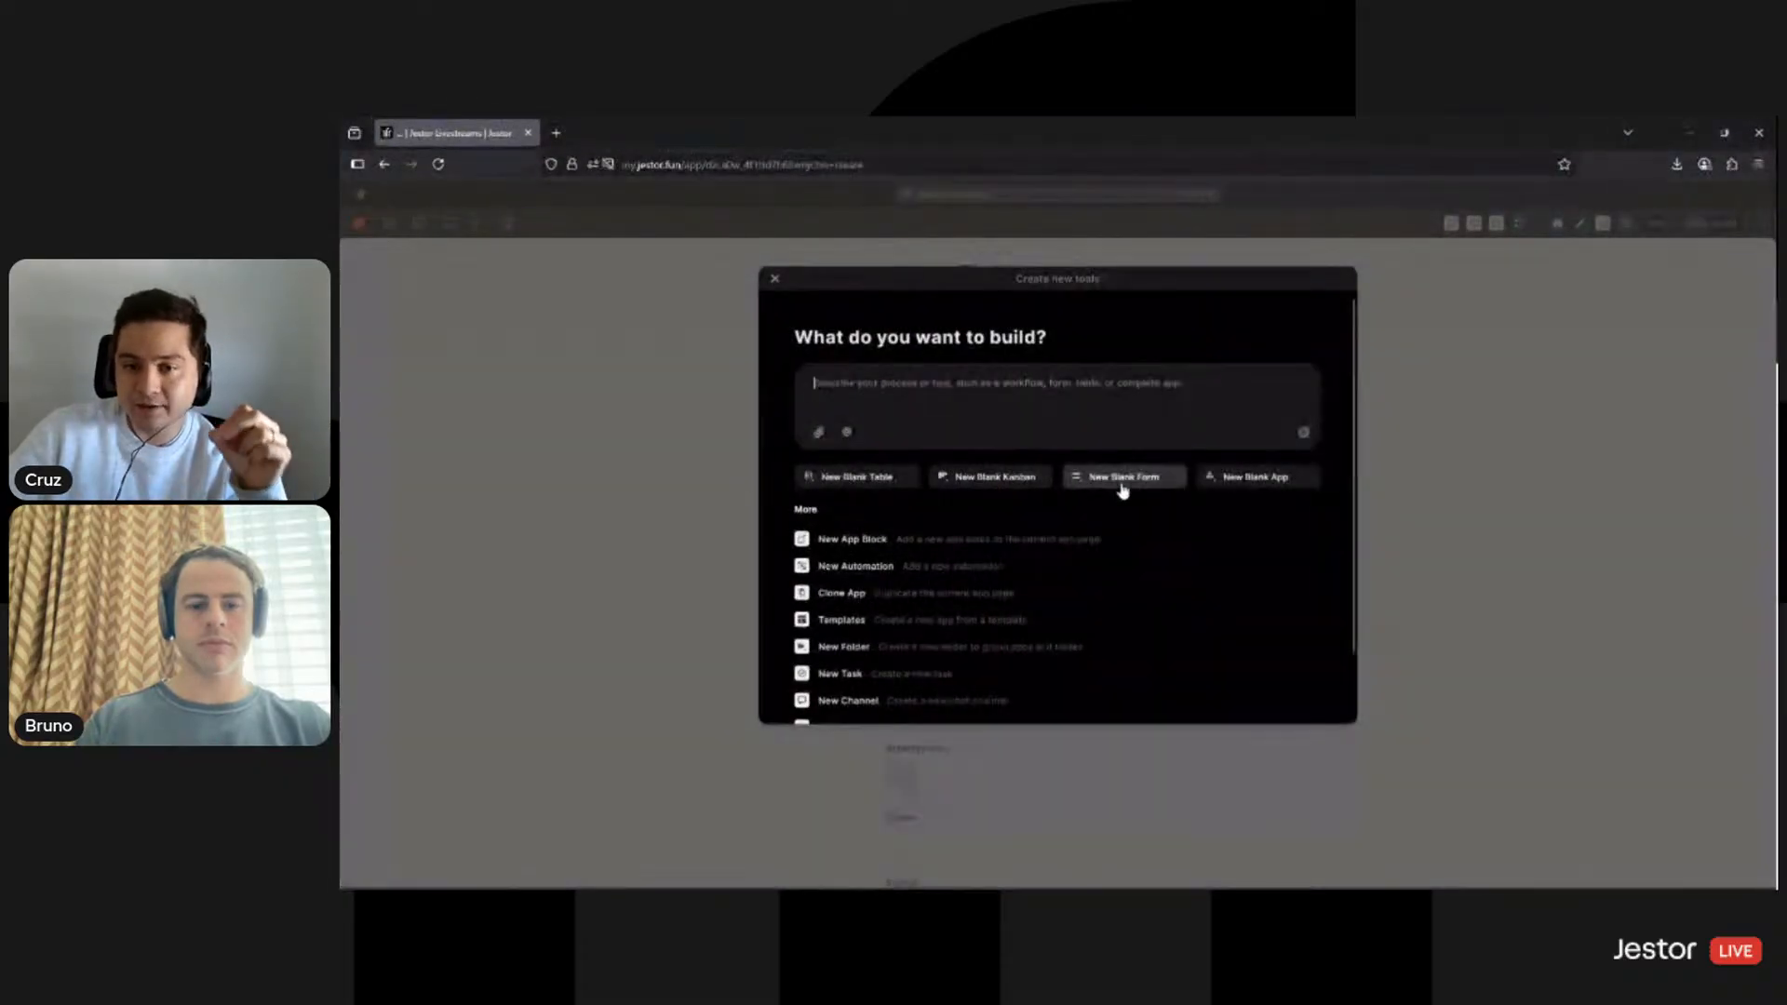
left_click(1489, 449)
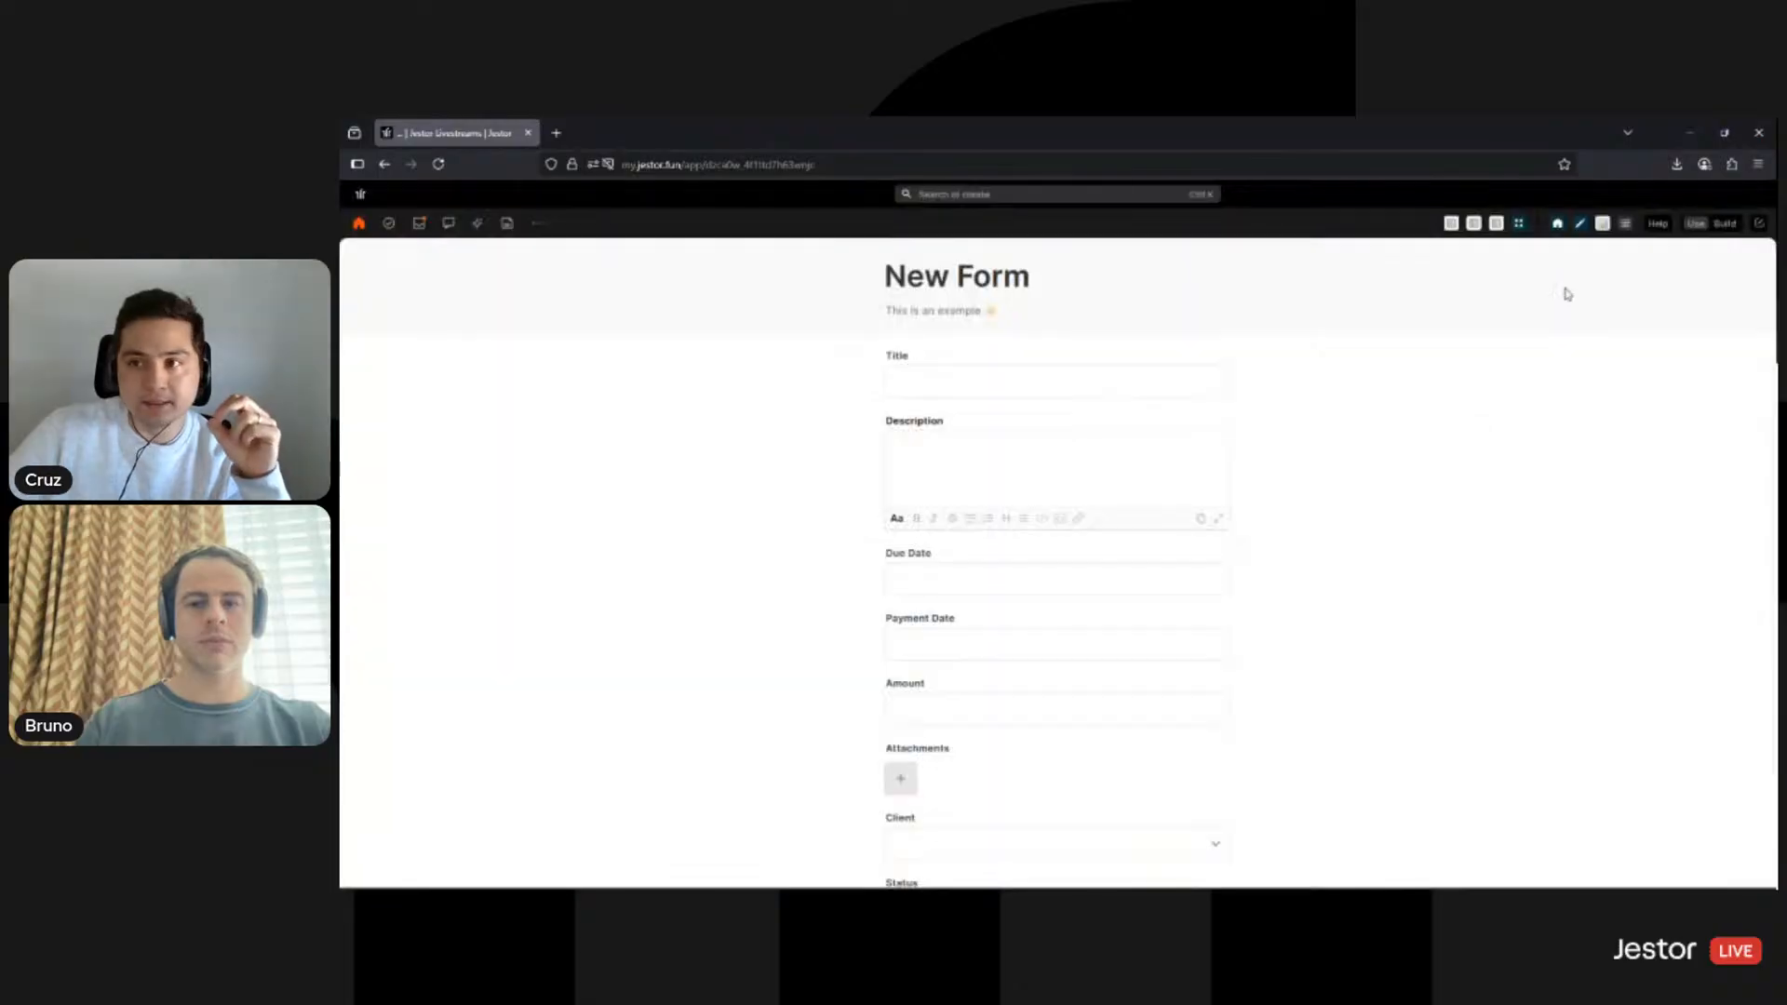
- Enter build mode and title the app 'Project Form Livestream'
left_click(1722, 233)
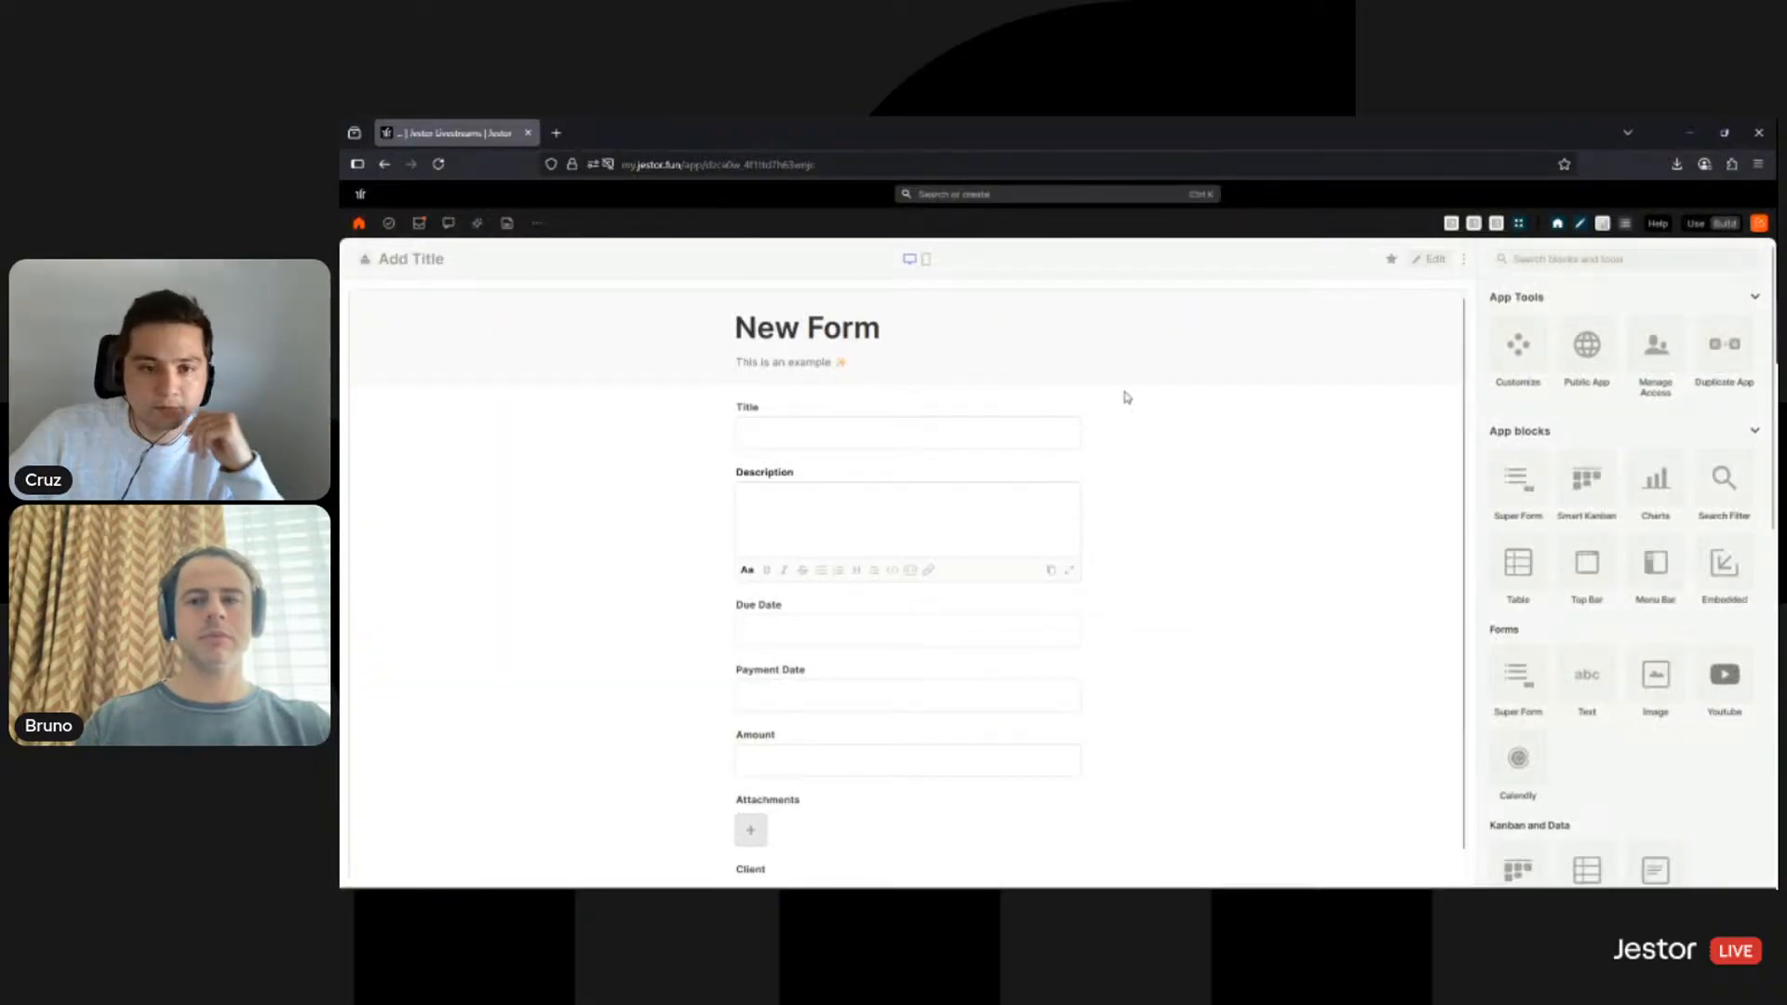
scroll(838, 466, "down", 3)
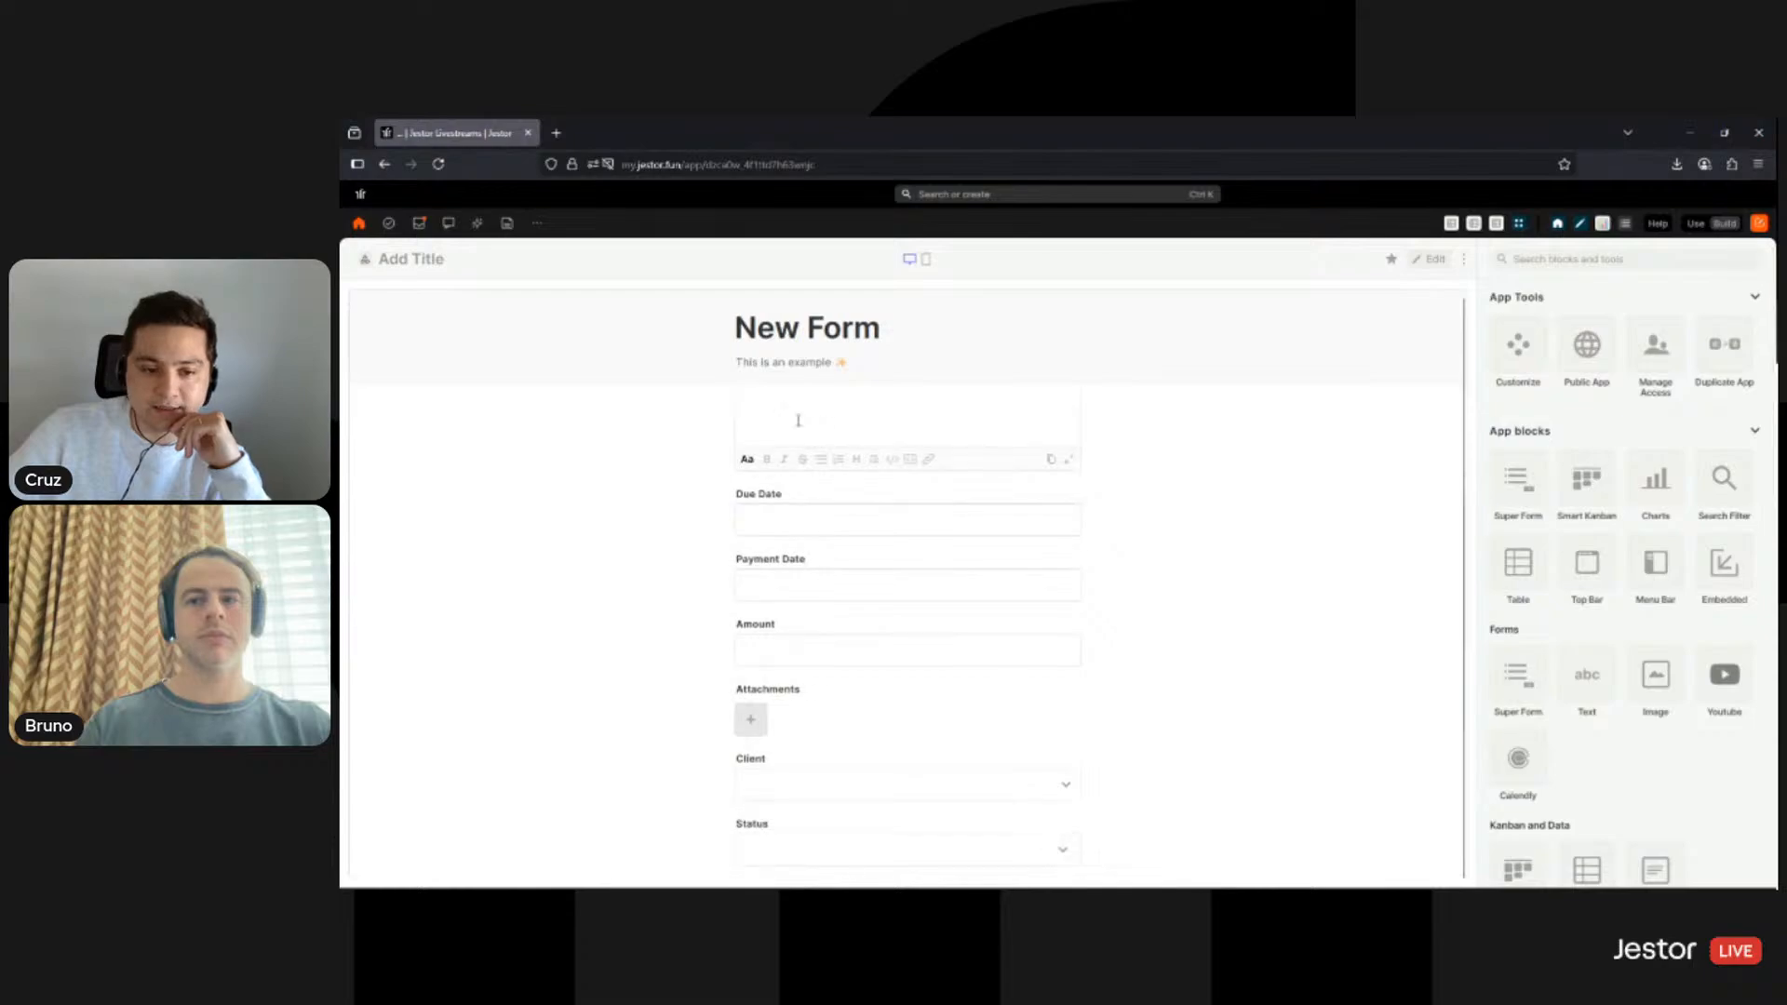
scroll(844, 643, "up", 3)
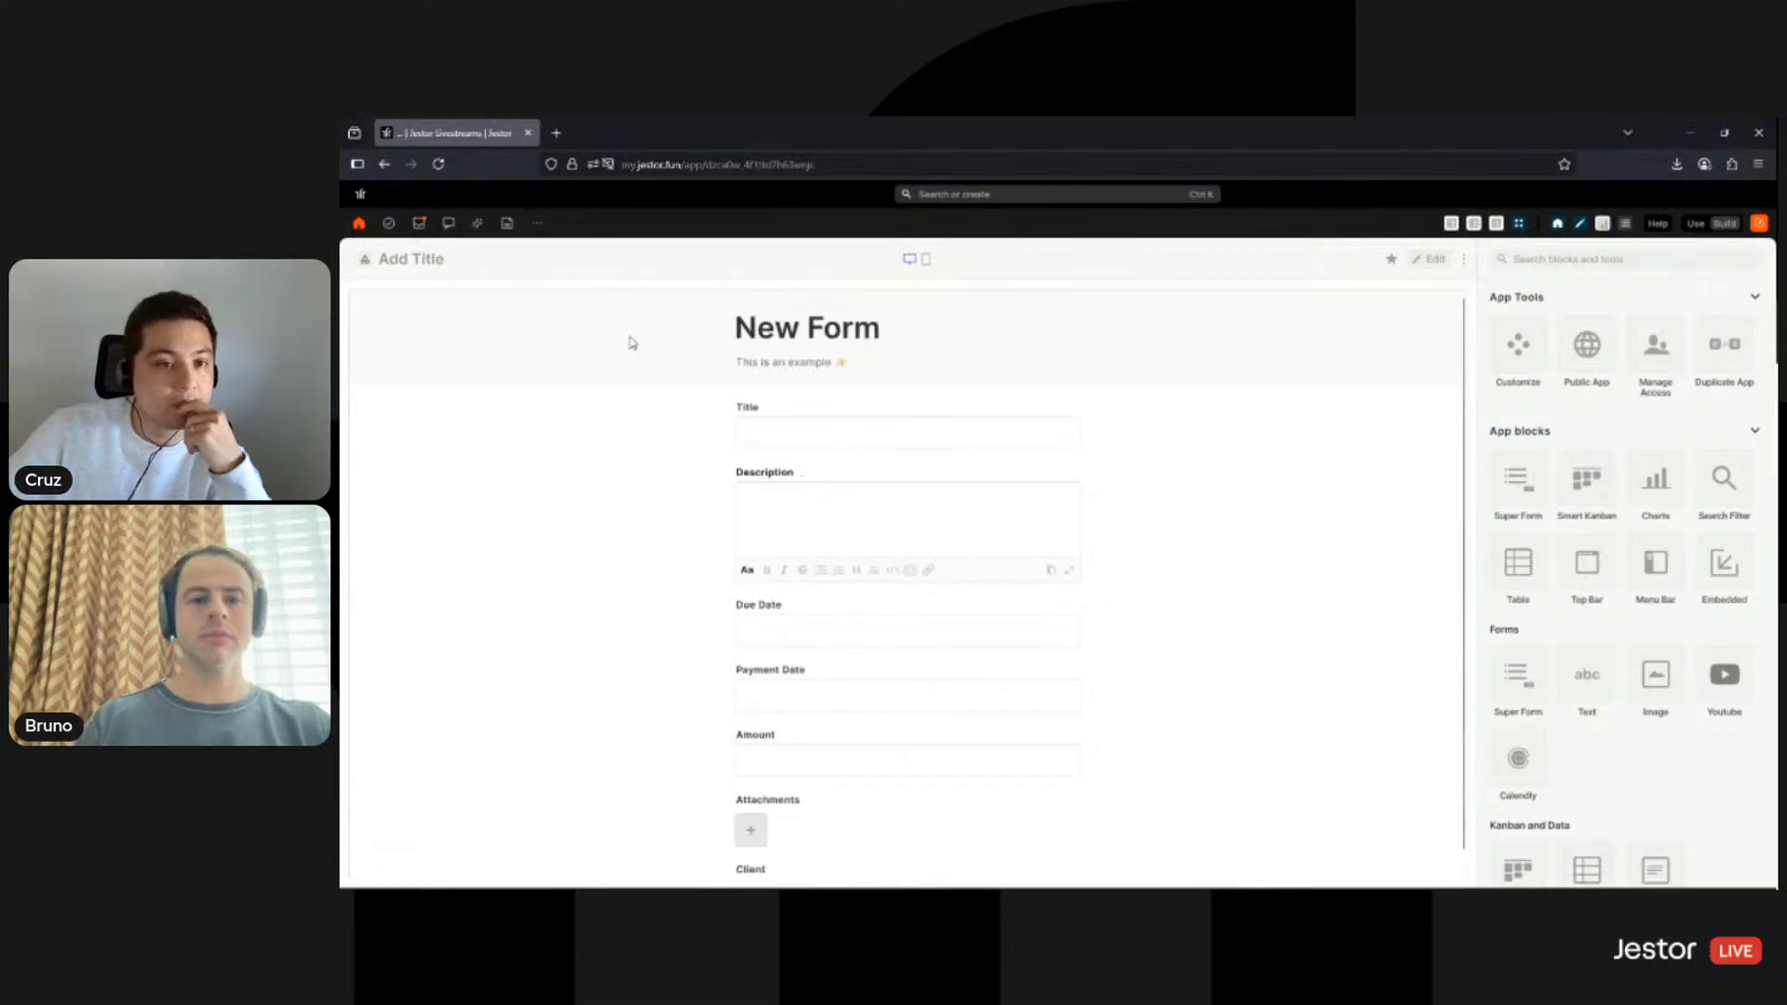
left_click(429, 259)
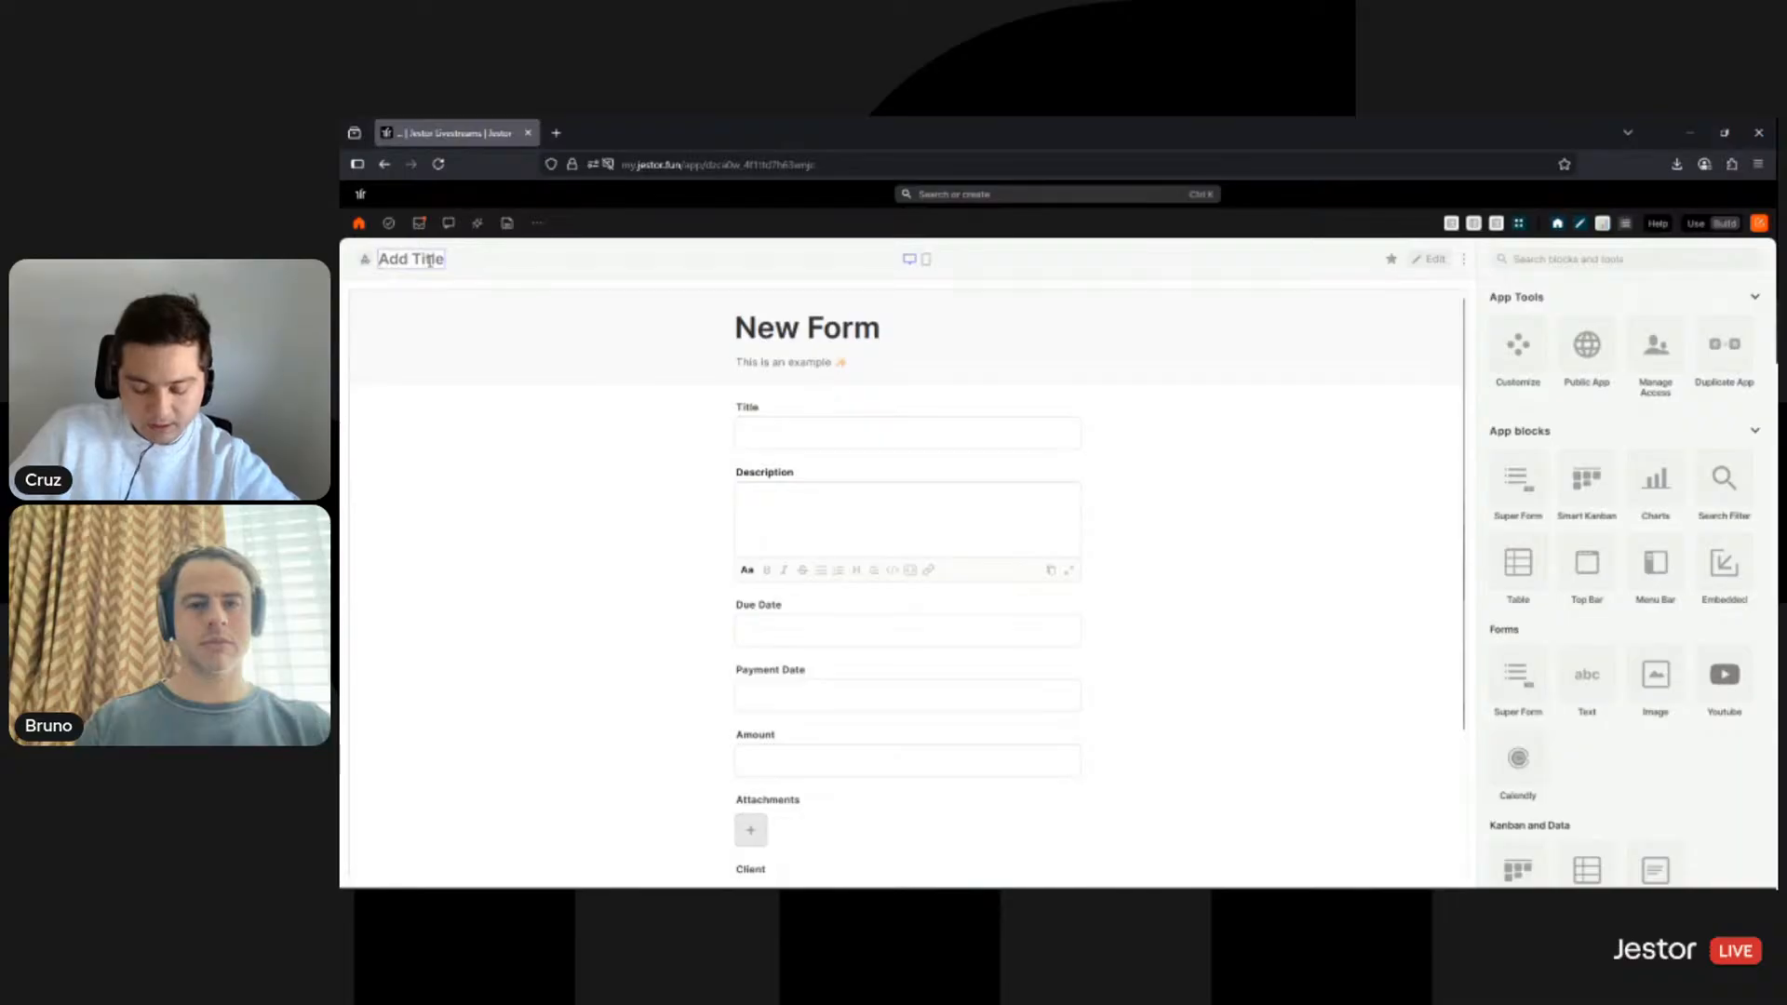
type("Project")
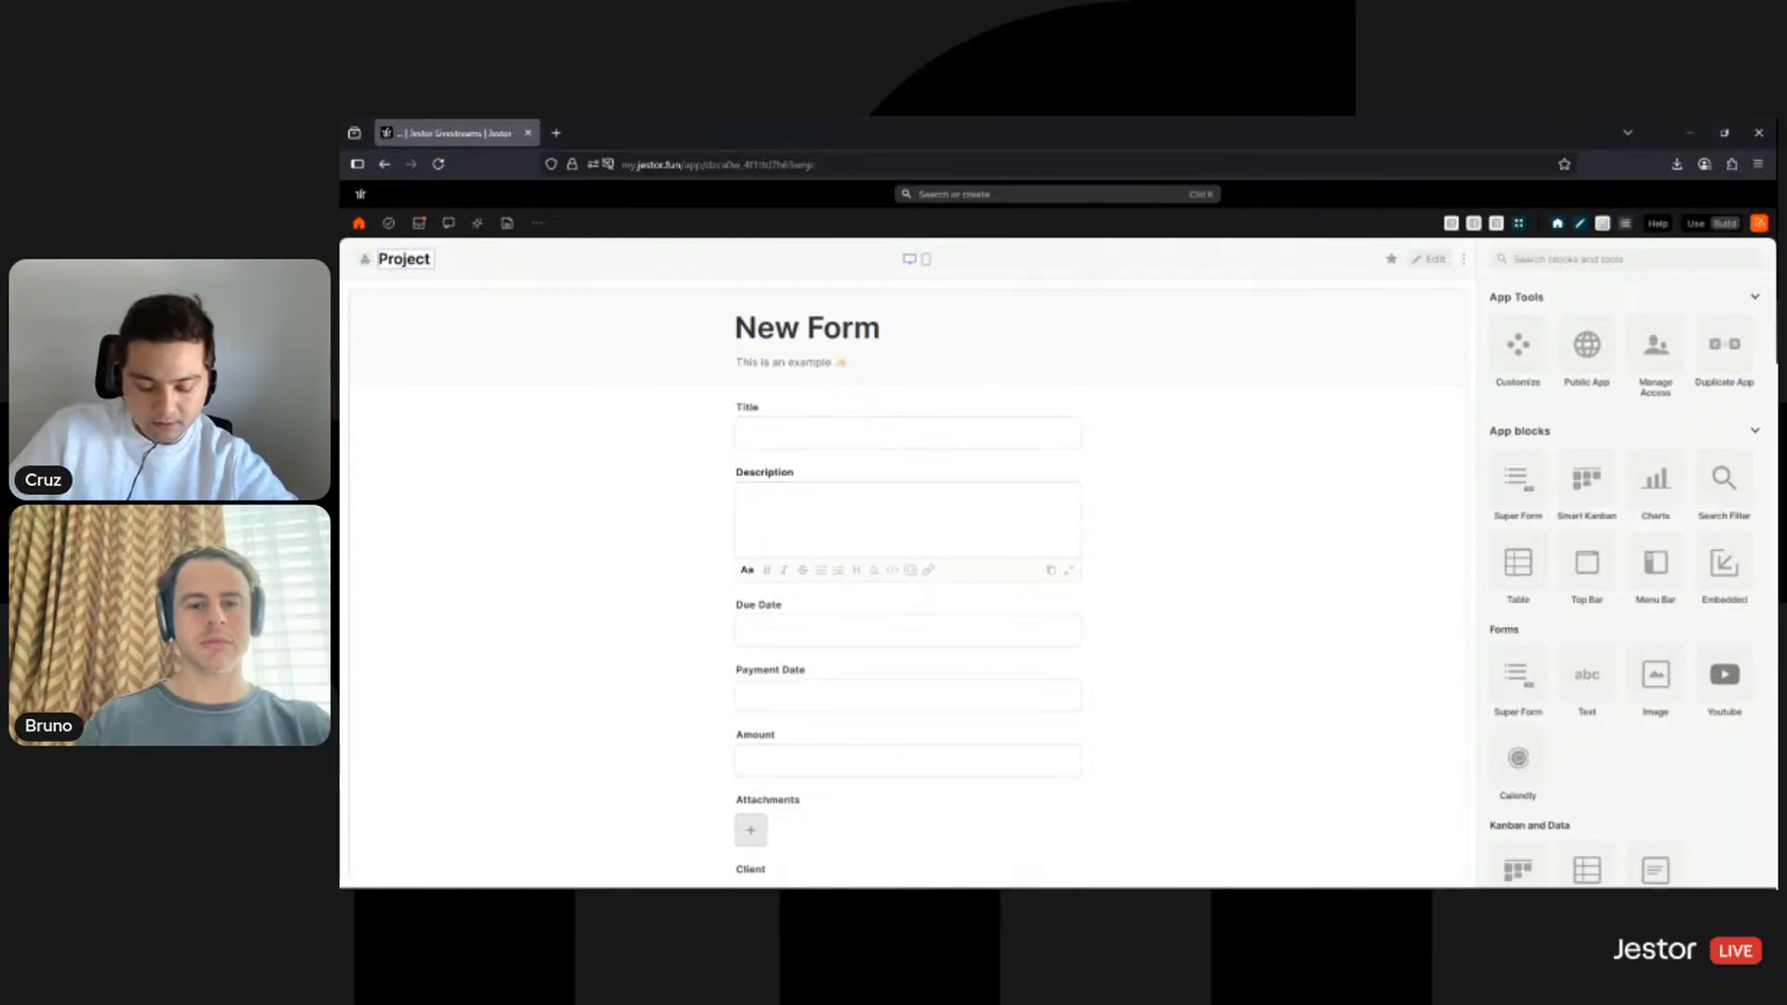
type(" Form Livest")
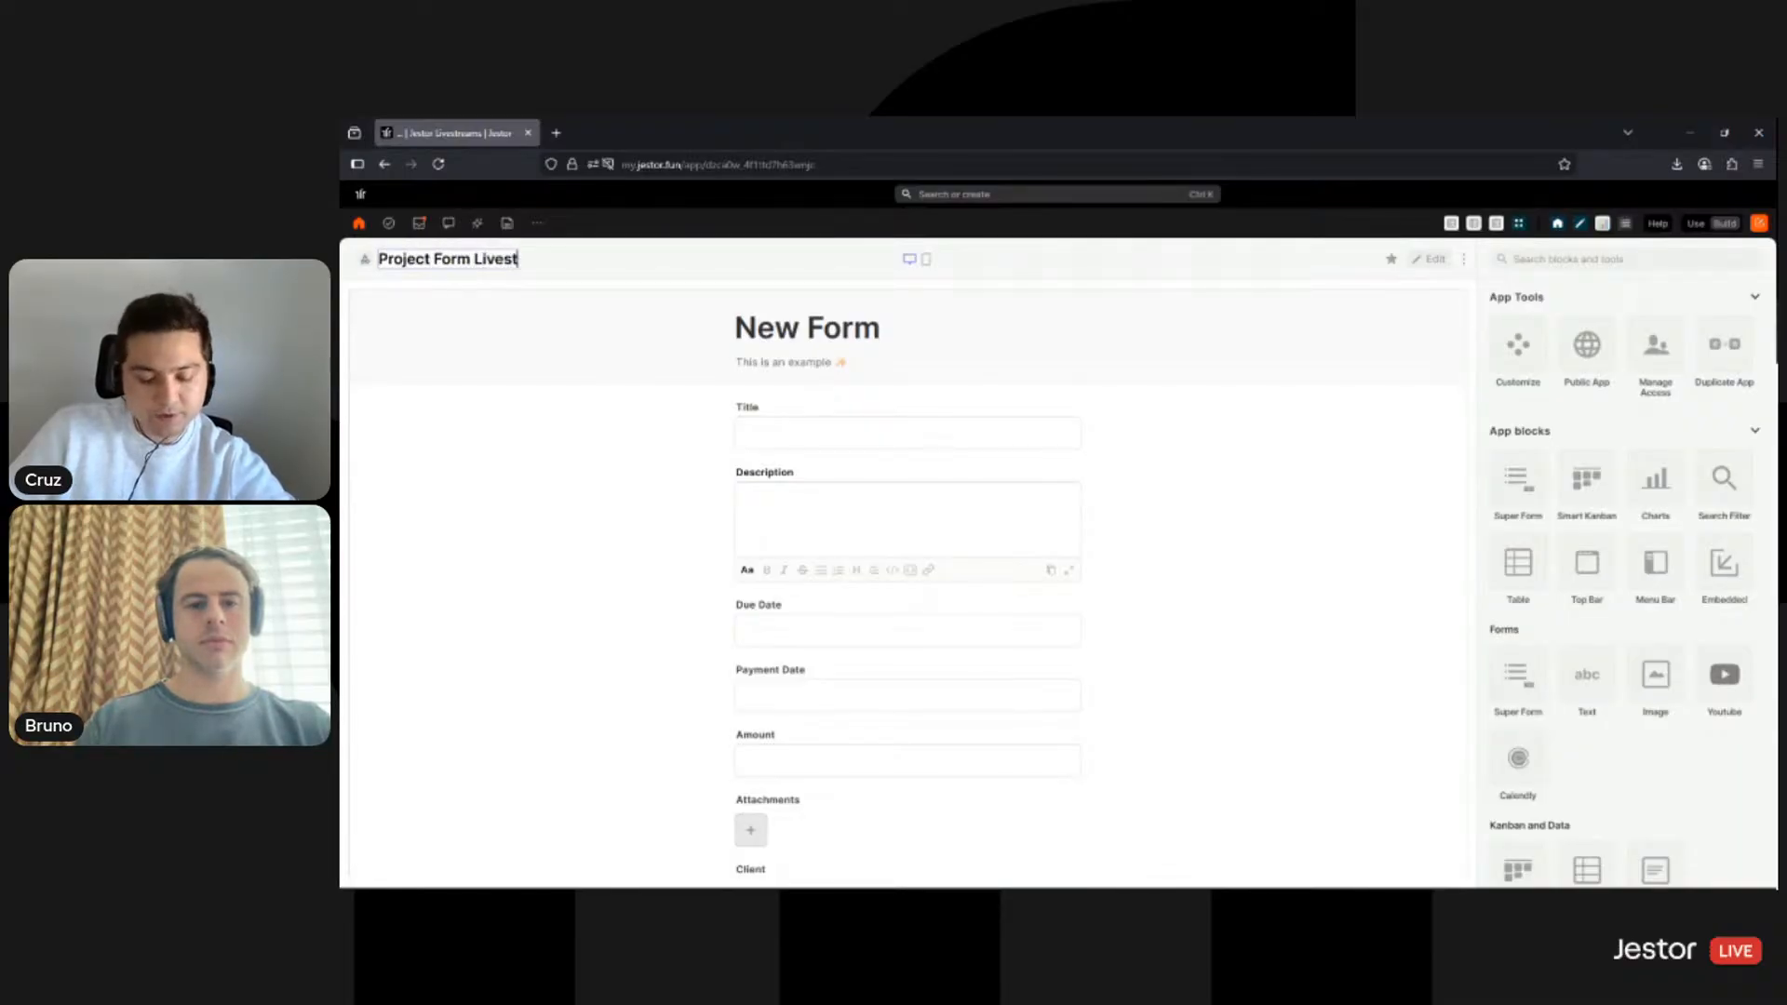
type("ream")
left_click(562, 284)
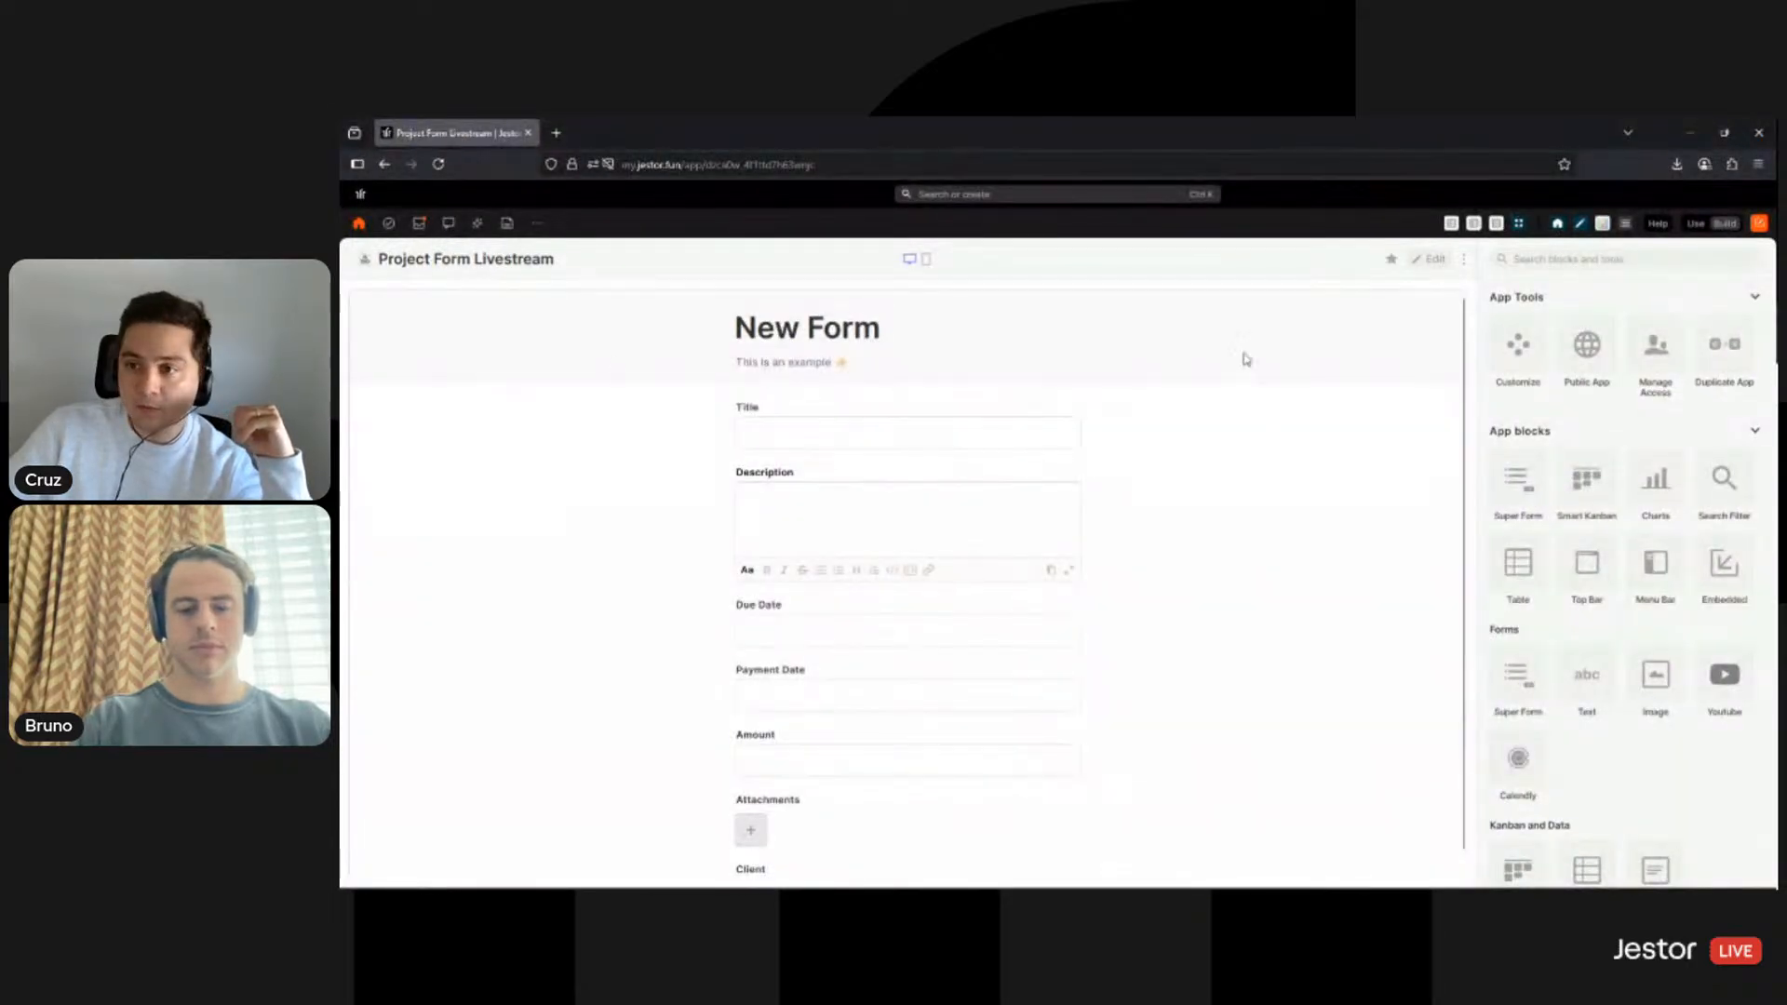
- Change the form's custom title from 'New Form' to 'New Project'
left_click(1430, 262)
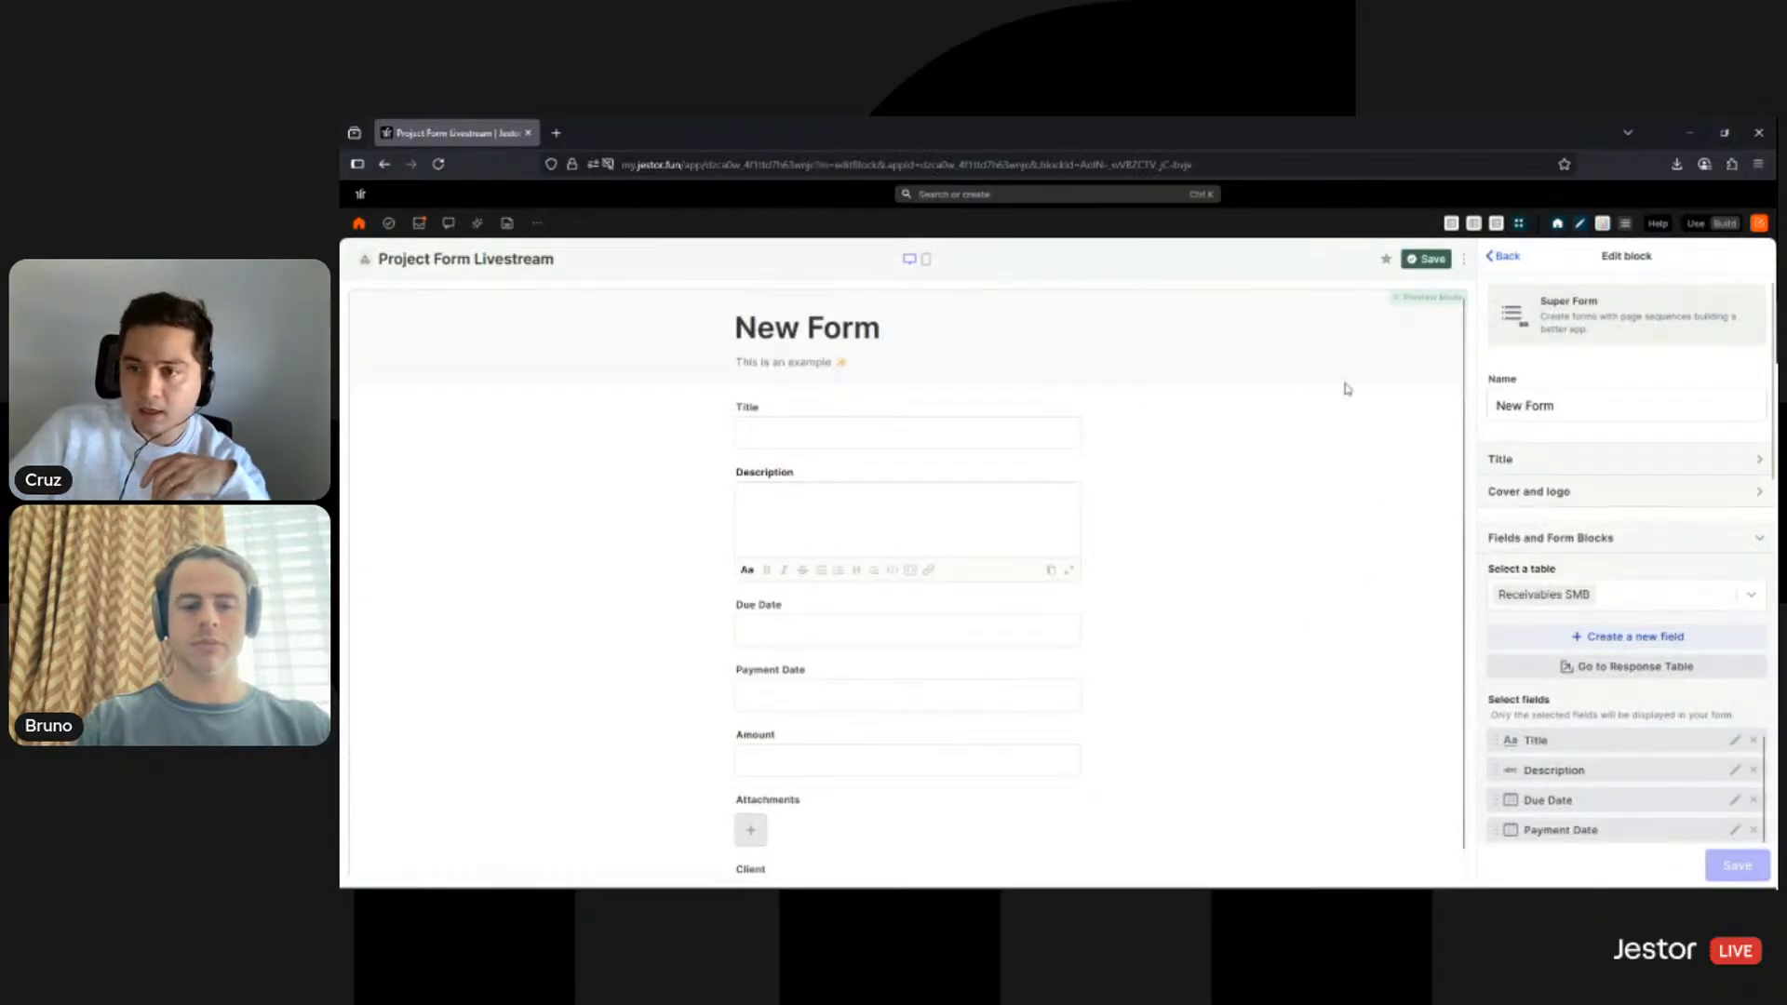
double_click(1537, 407)
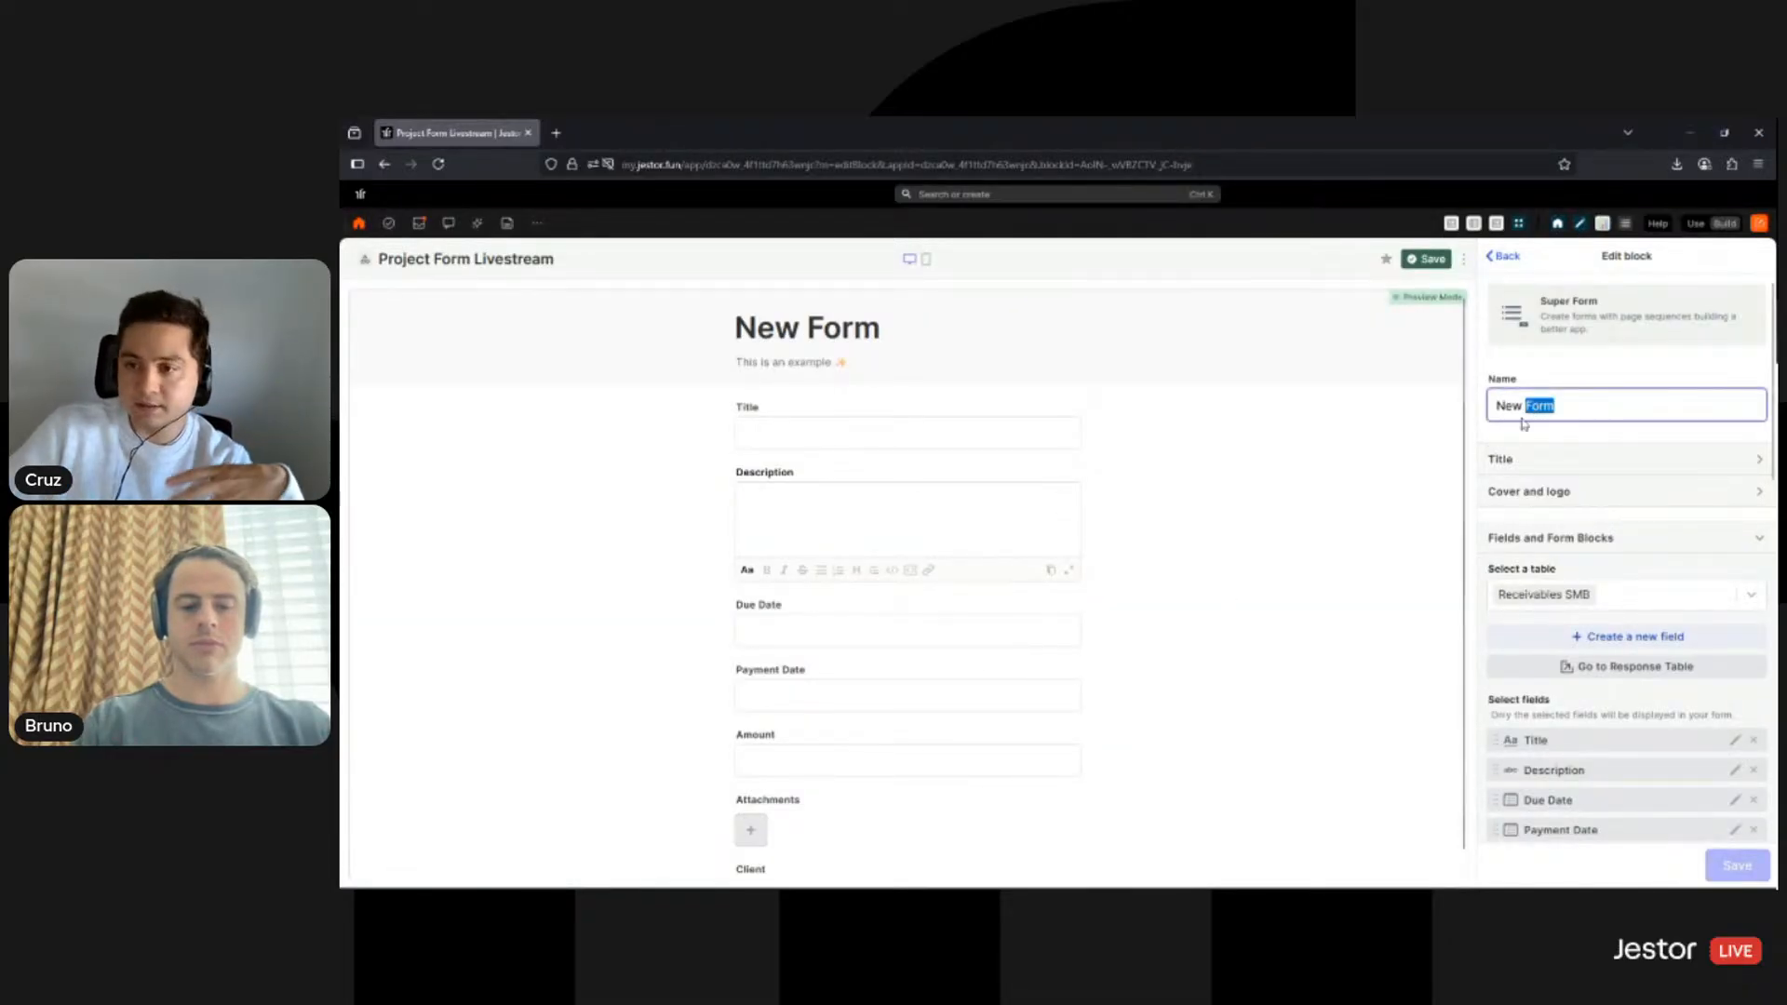
double_click(1517, 407)
triple_click(1523, 410)
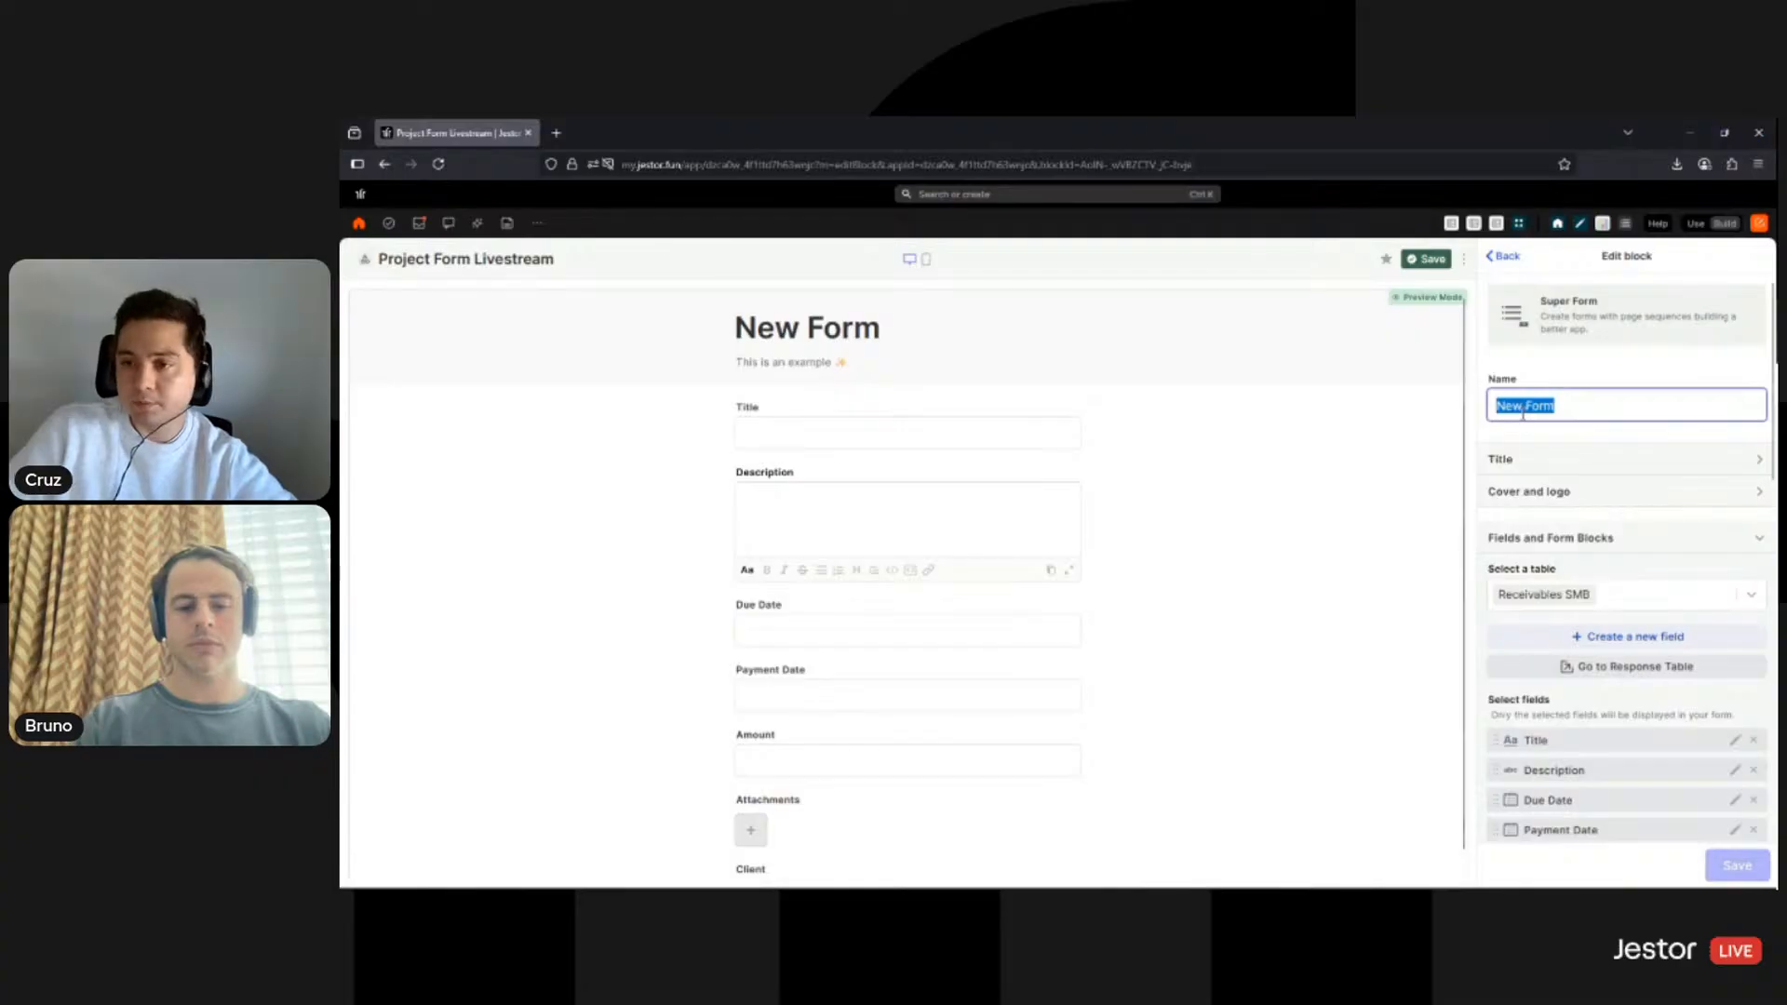
left_click(1544, 374)
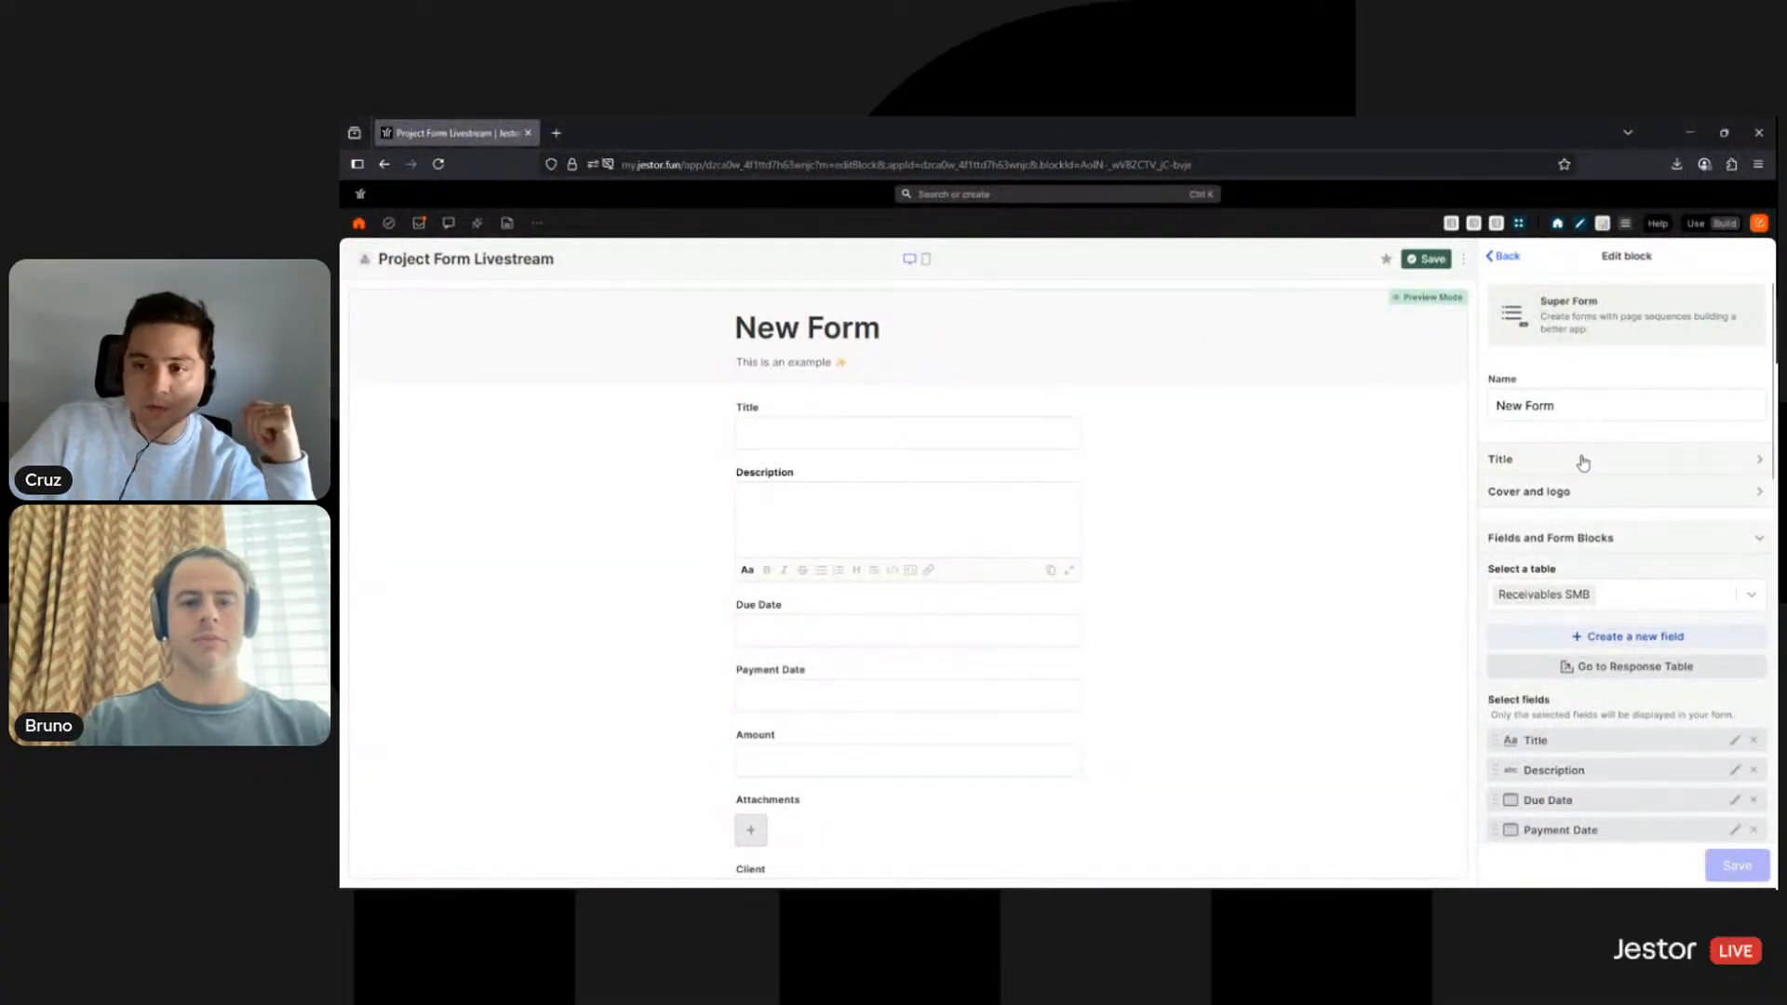
left_click(1513, 464)
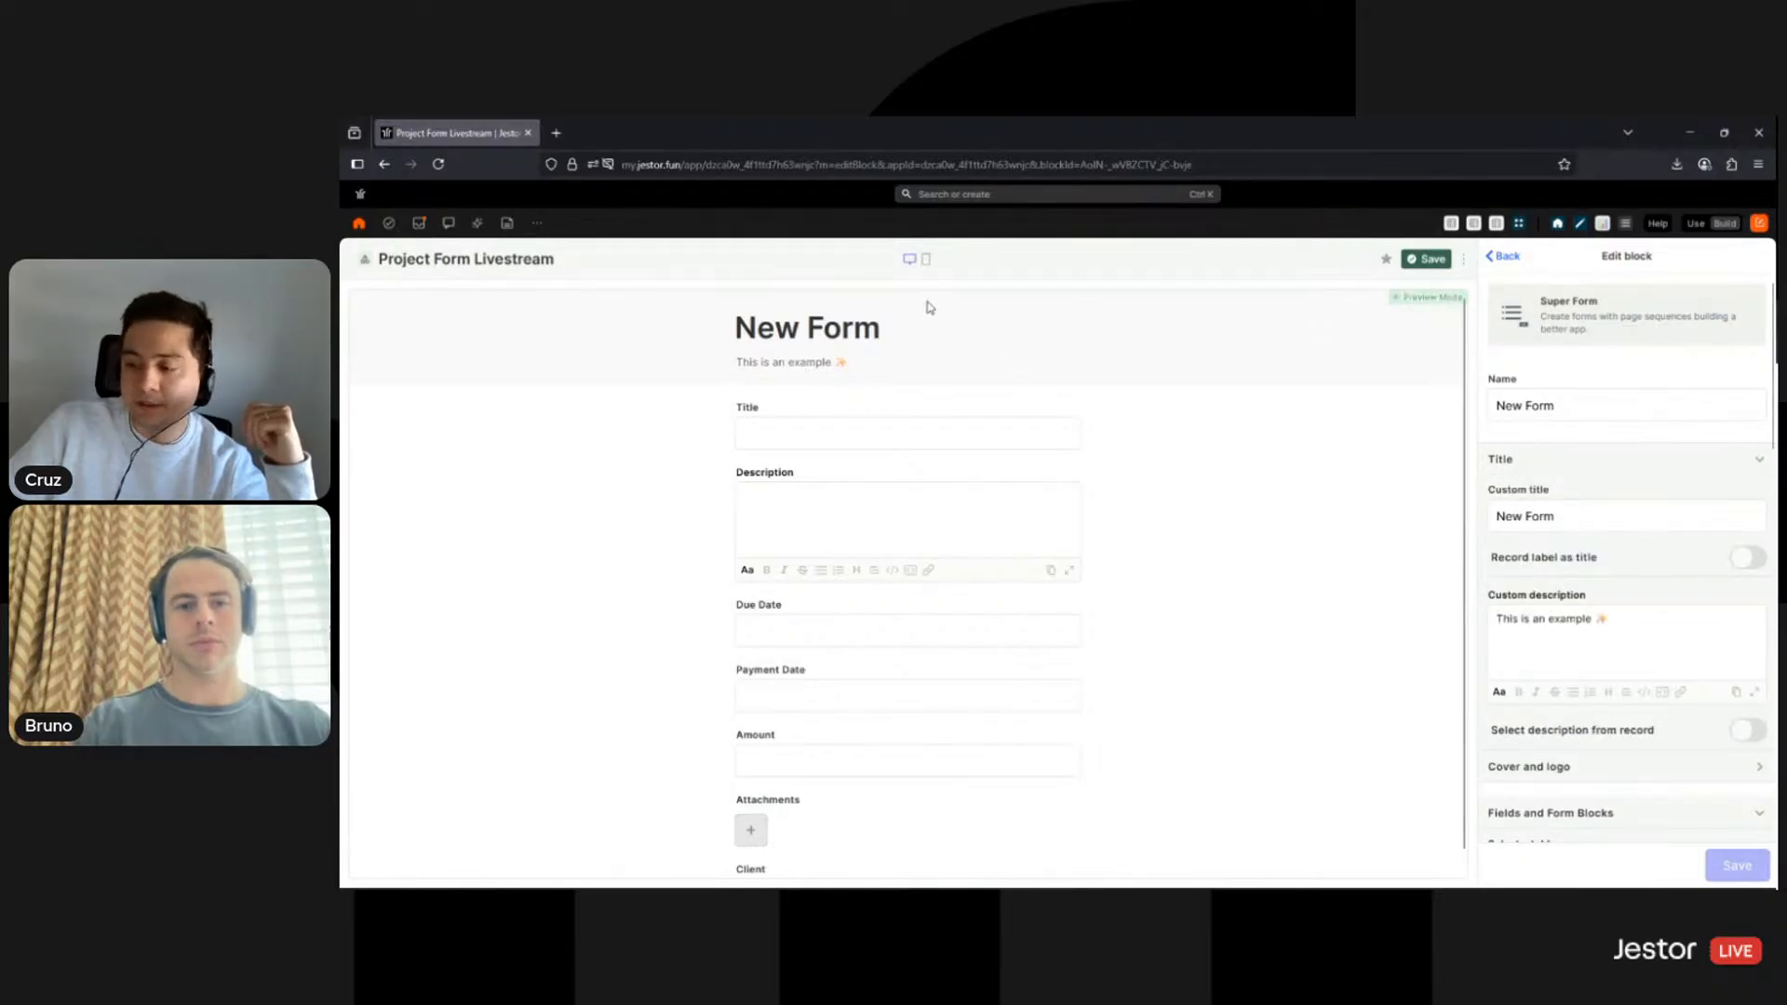
triple_click(1554, 512)
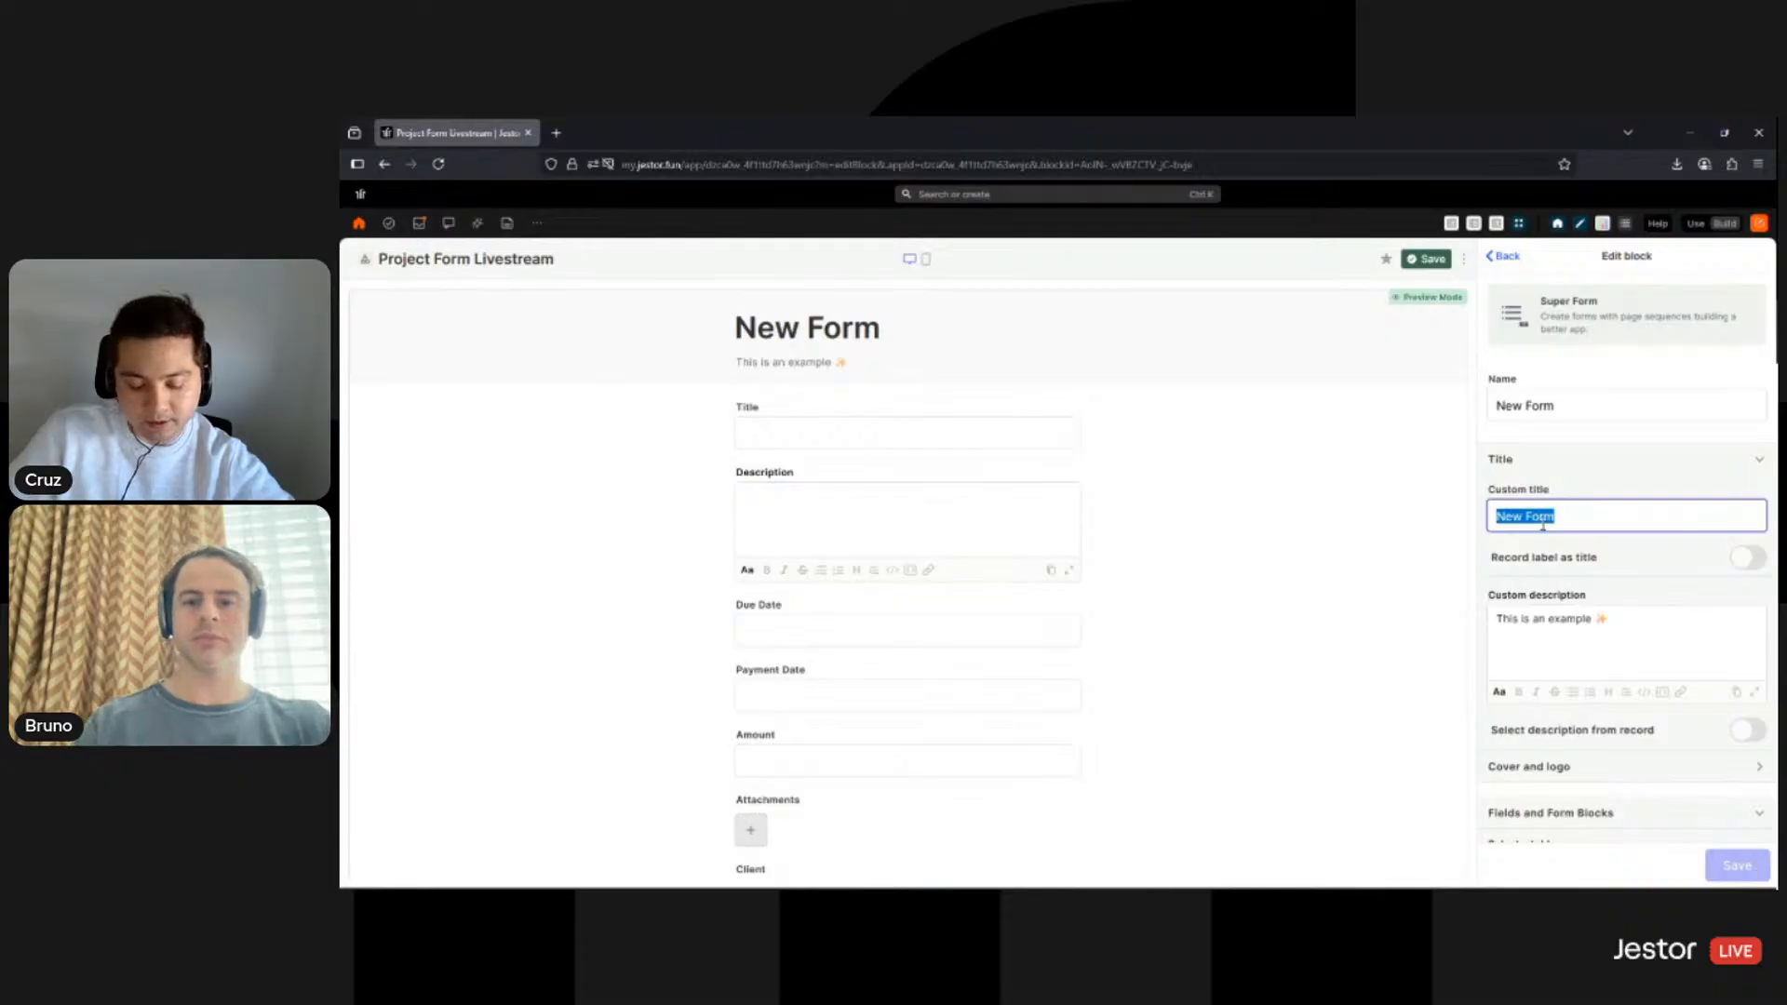
type("New ")
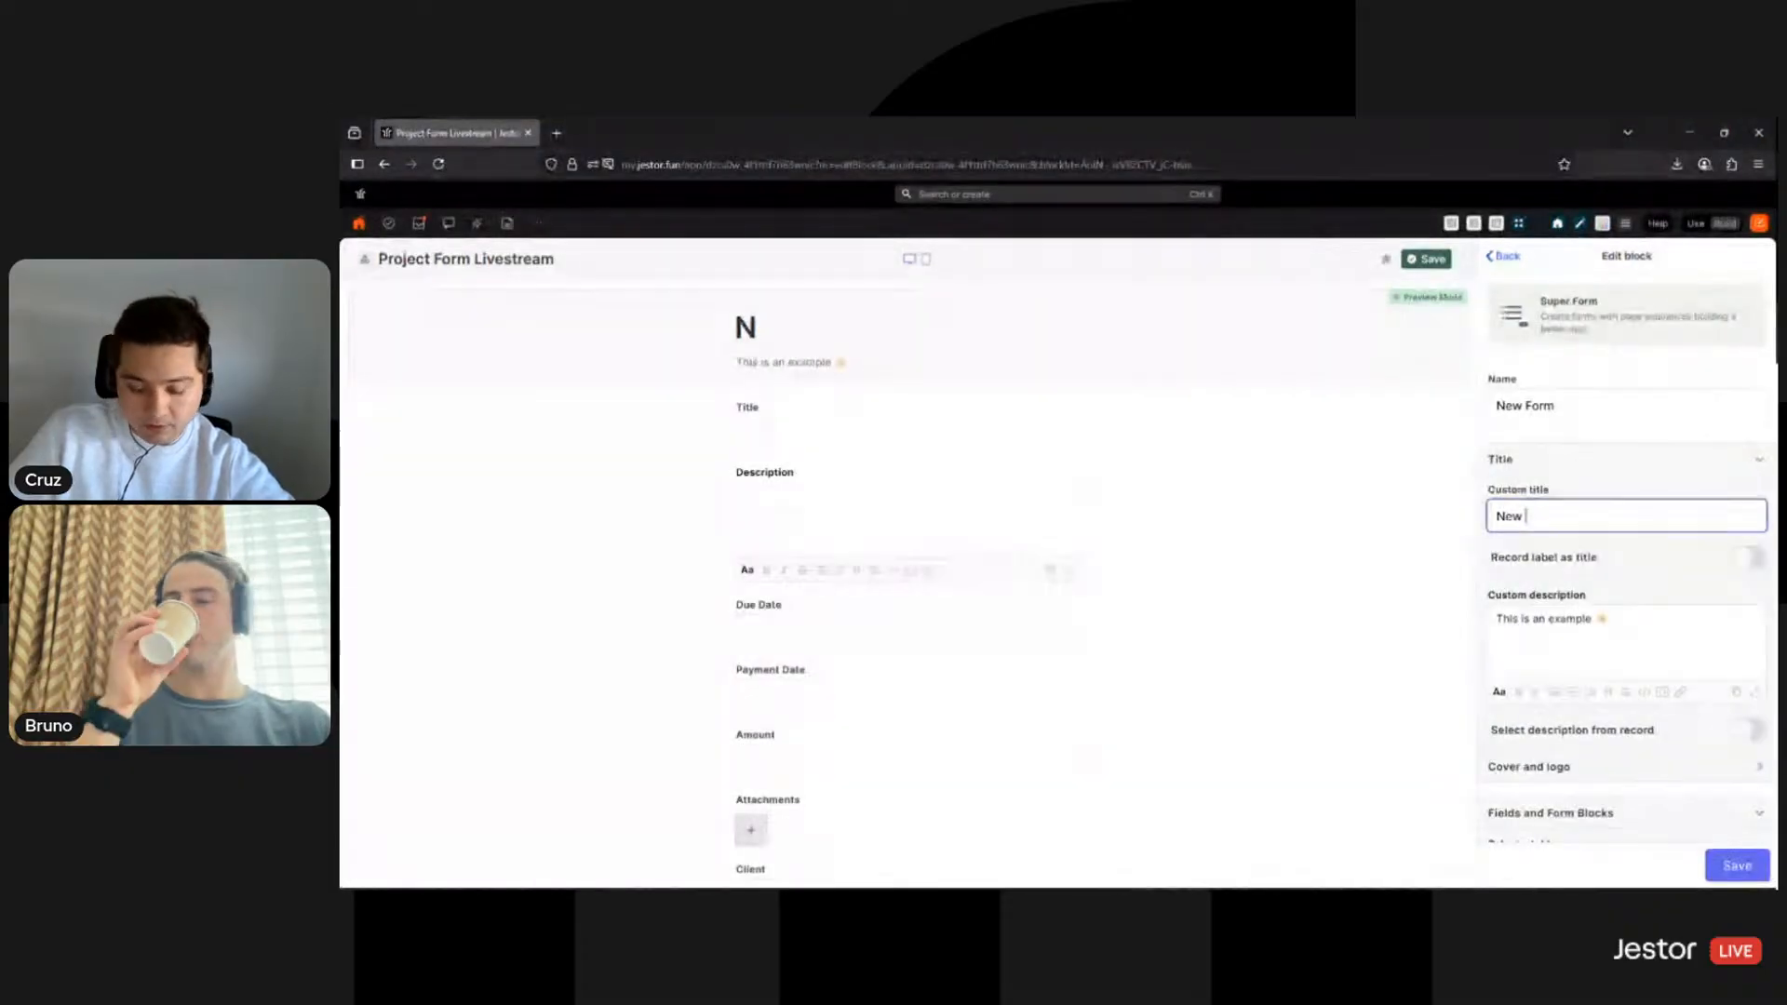
type("Project")
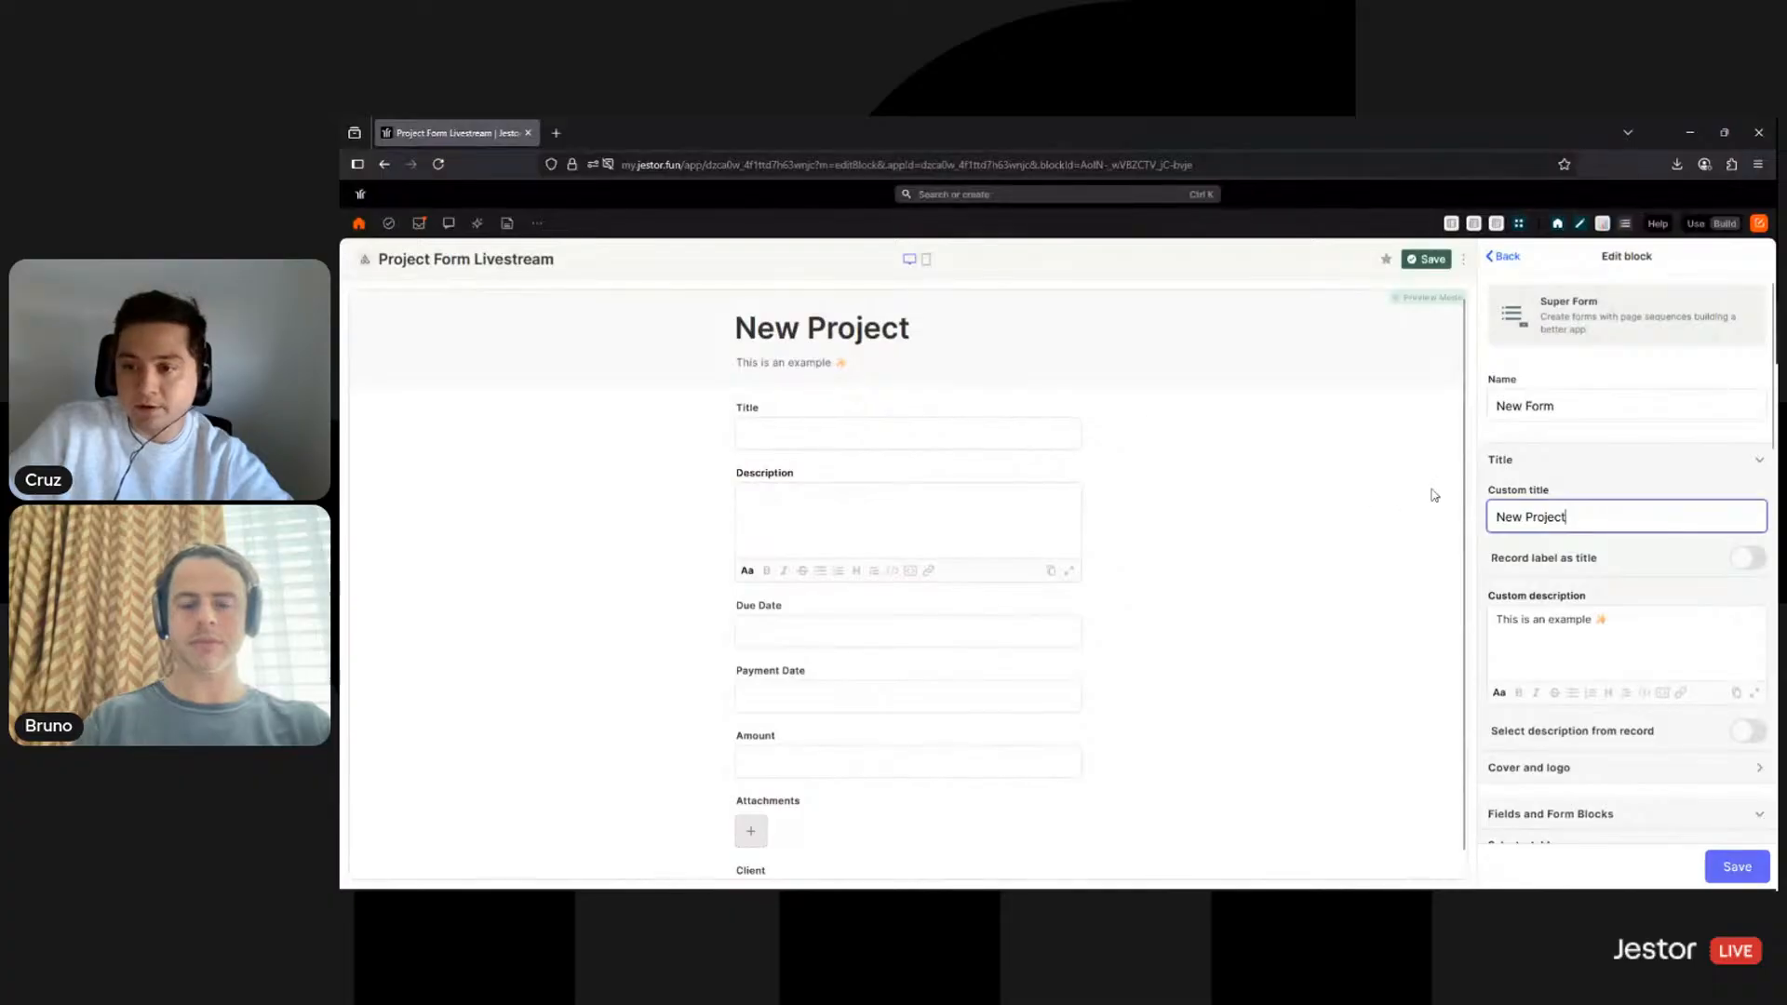
- Set the description to 'Use this form to submit a new project.' and open Projects Board in a new tab
left_click(1624, 624)
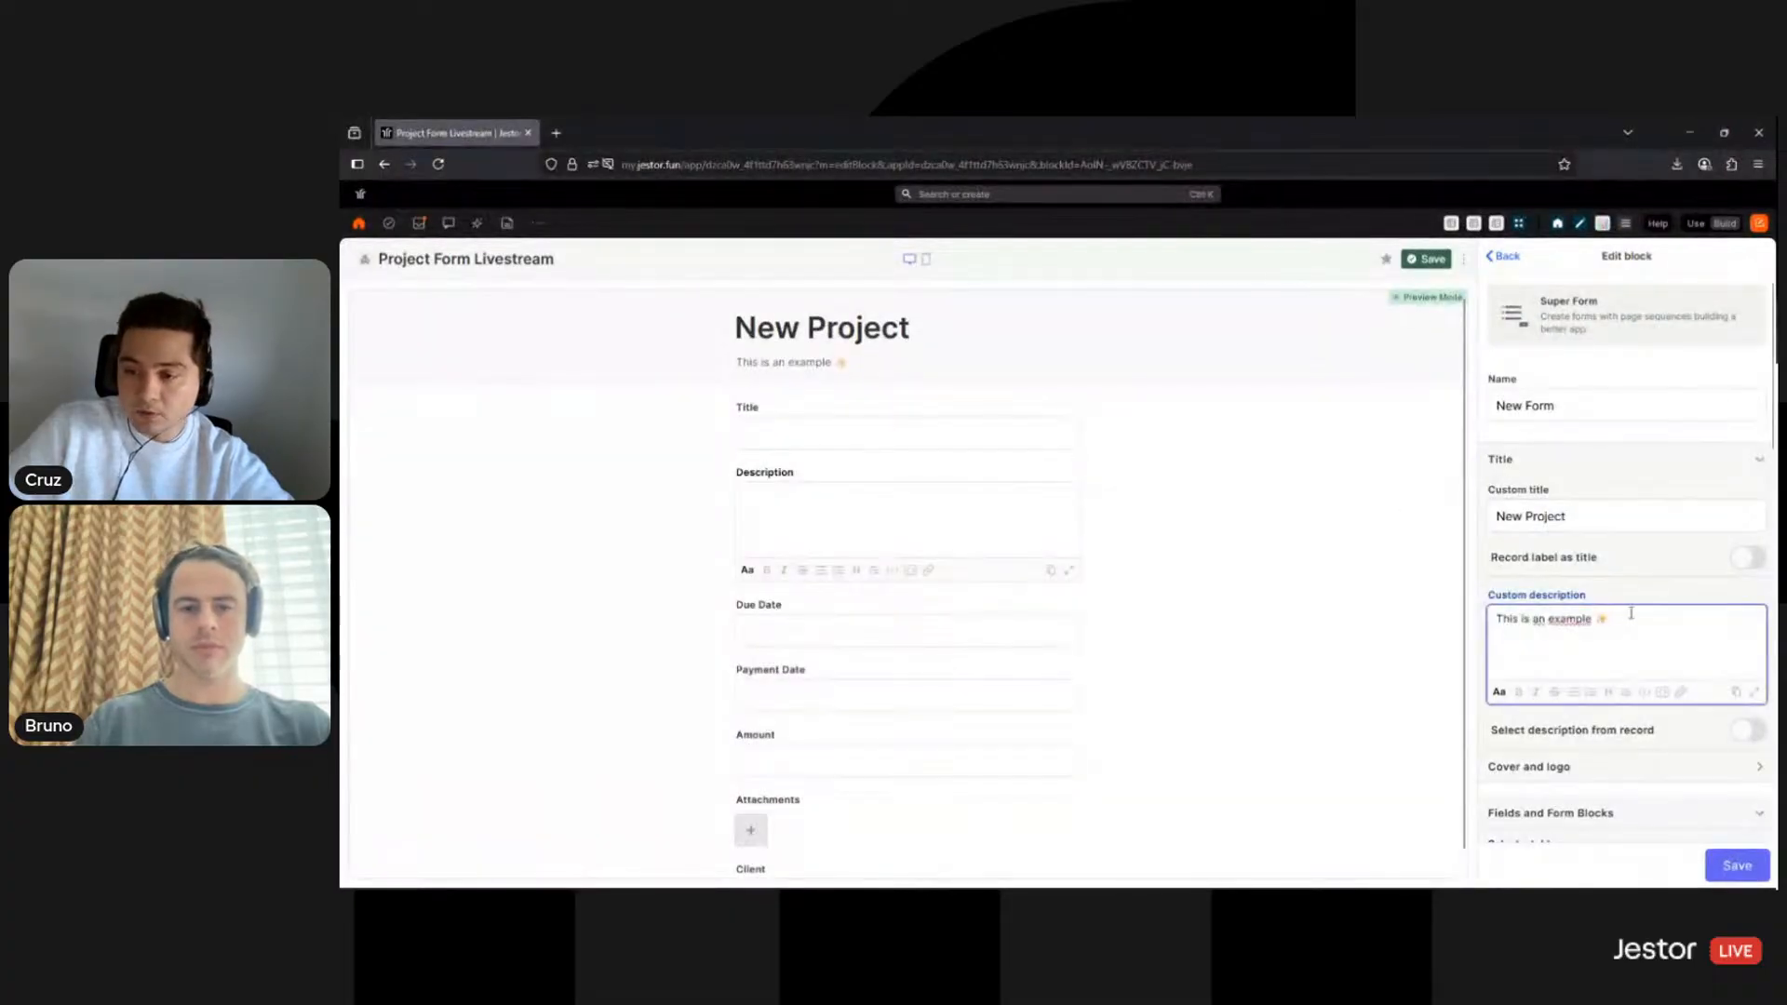
key("ctrl+a")
type("Use t")
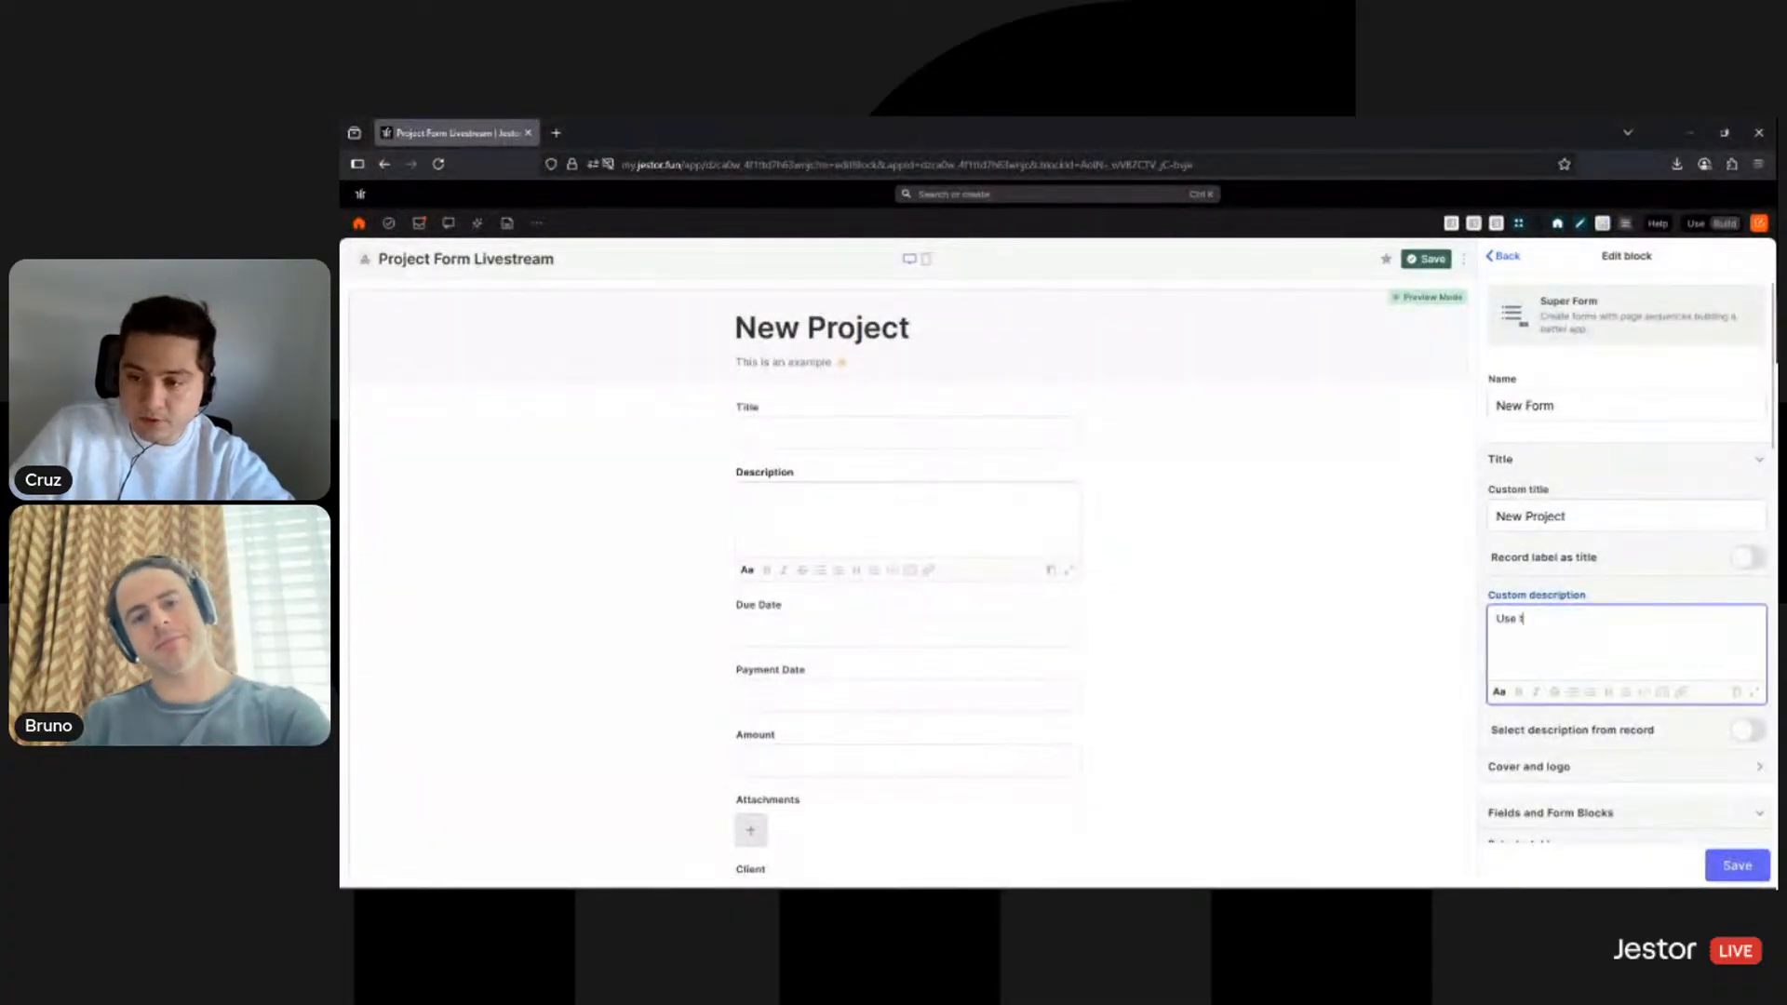
type("his form to ")
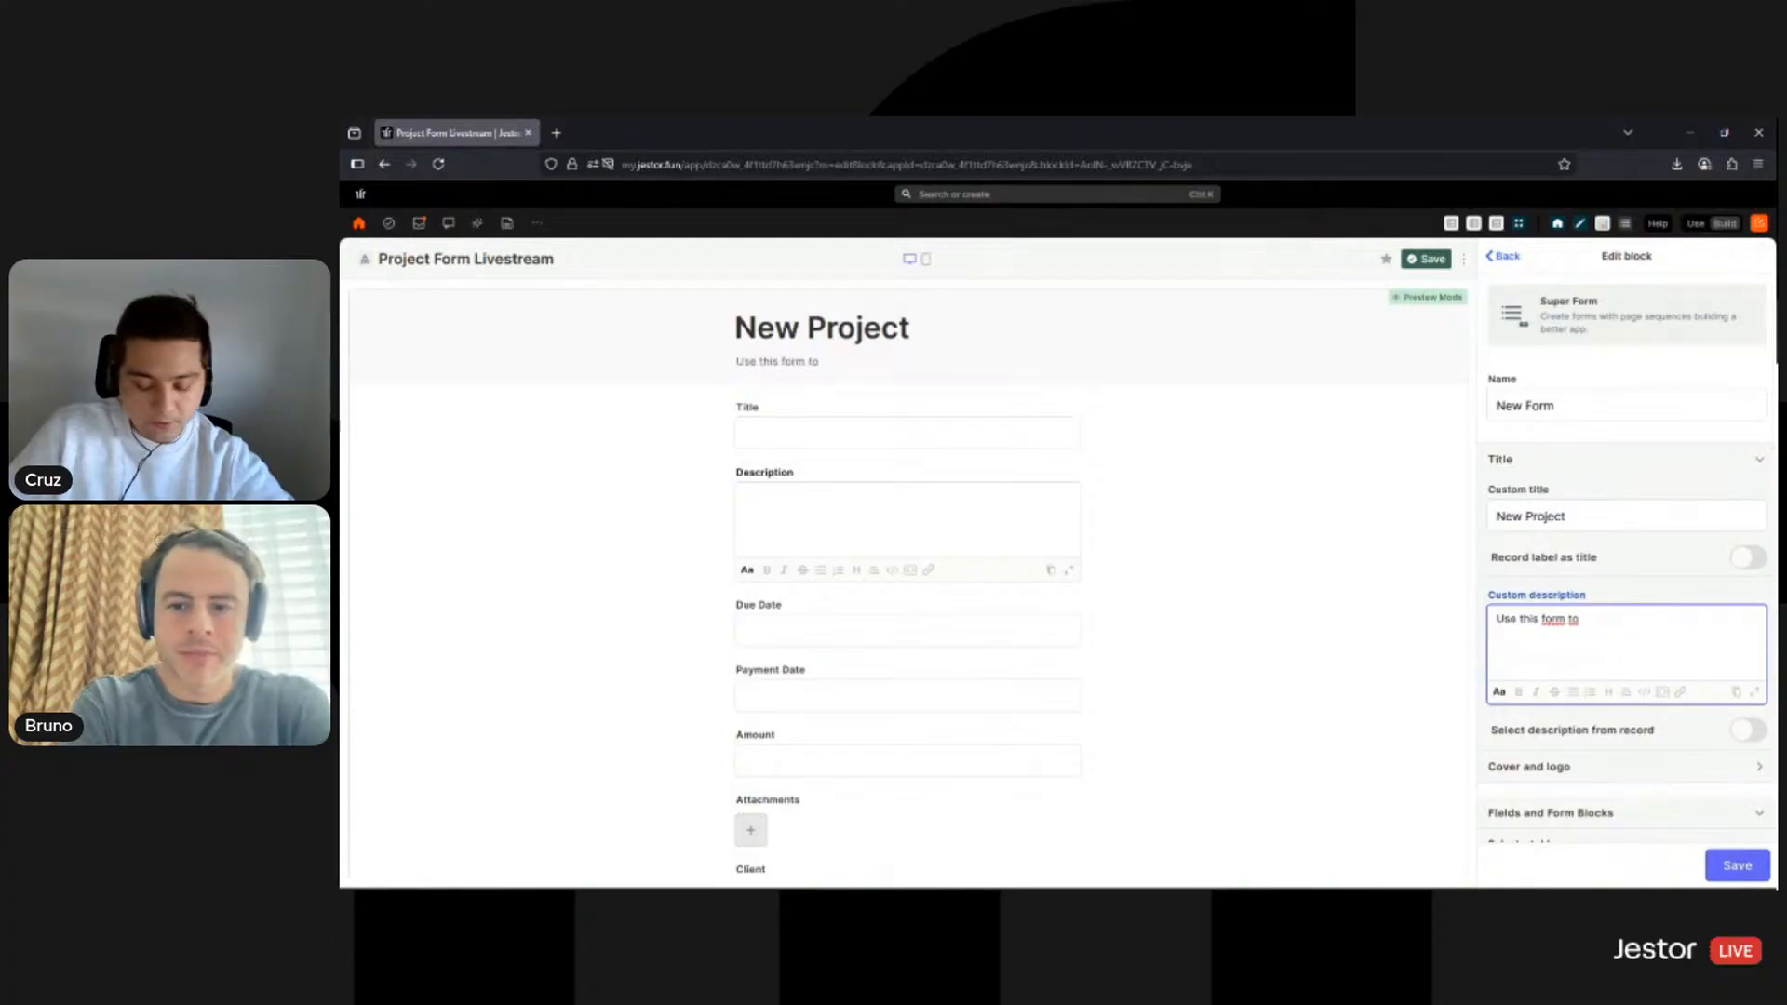
type("submit ")
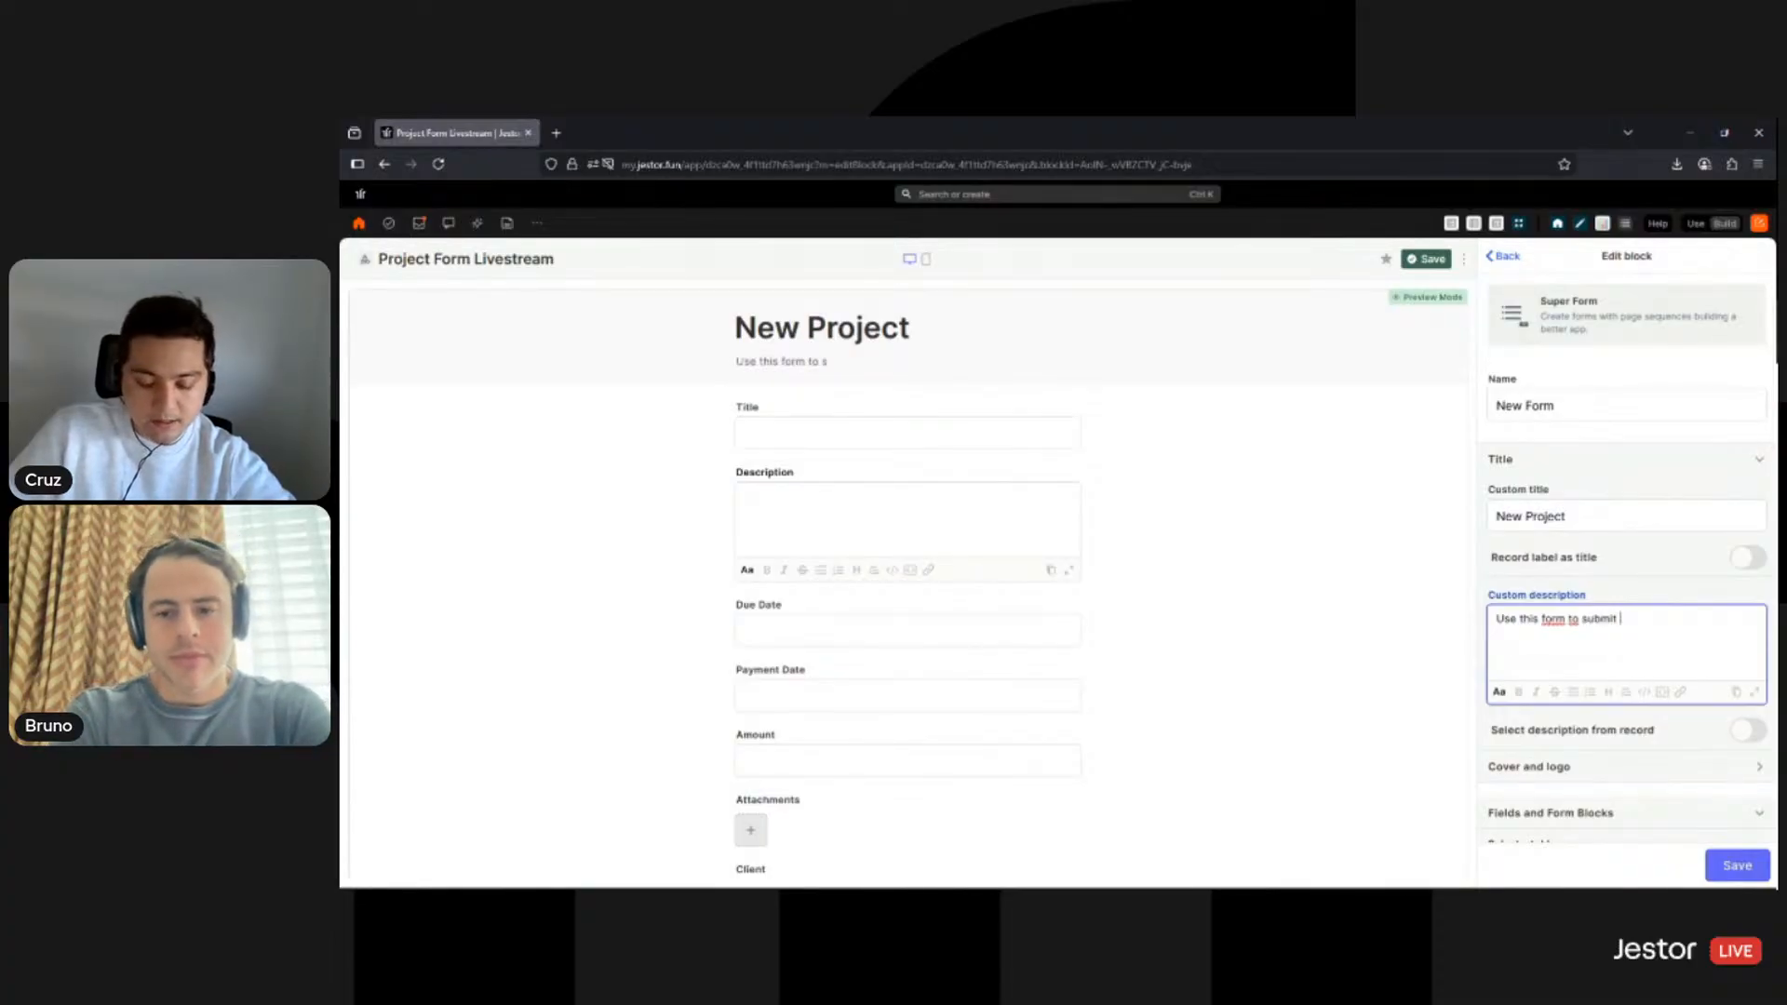
type("a new project.")
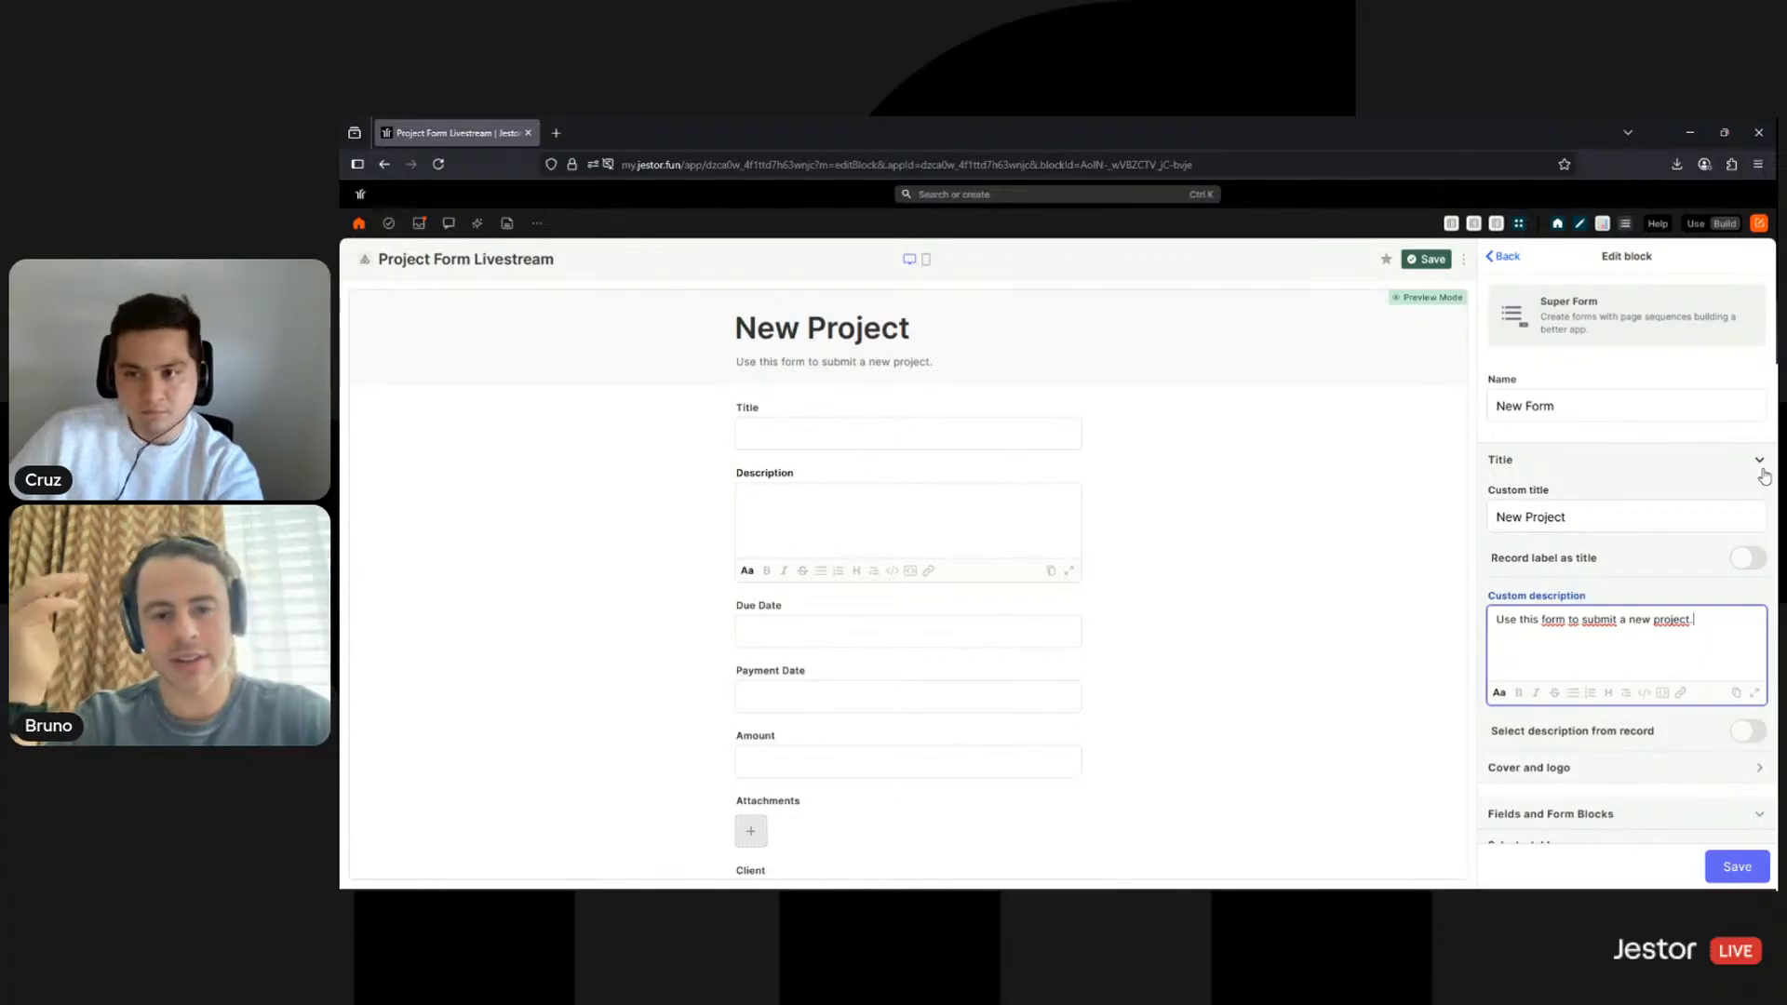
middle_click(1527, 227)
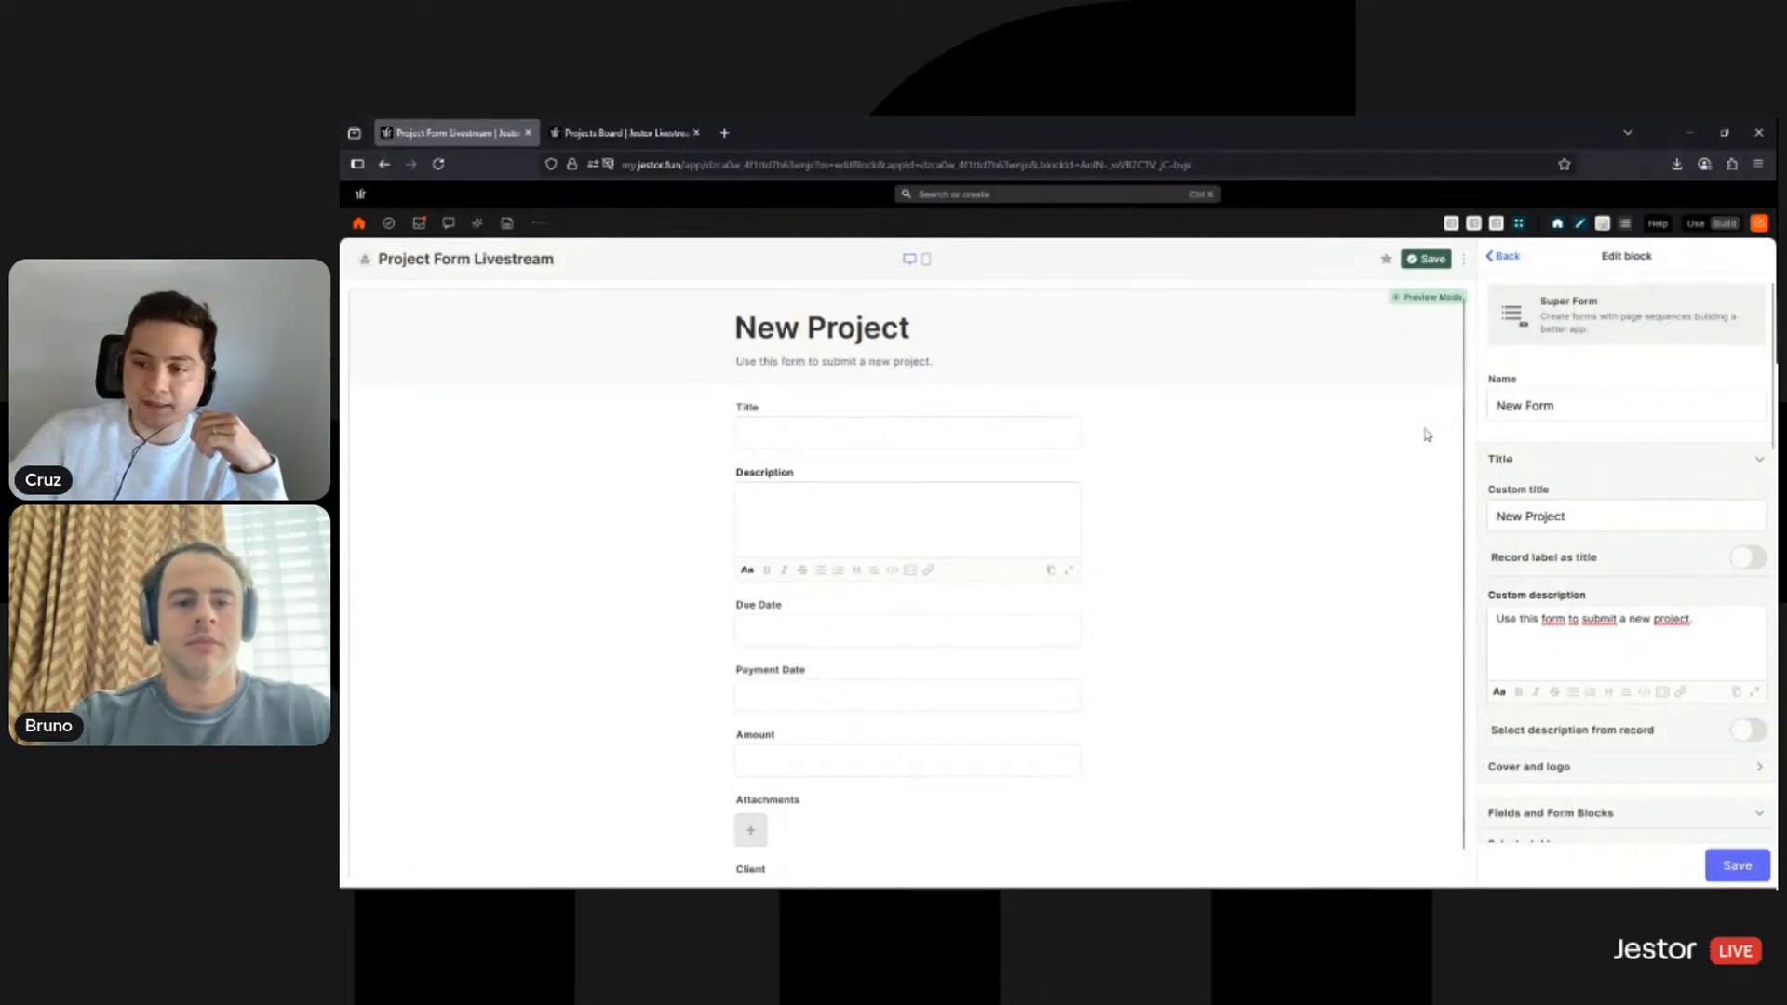
left_click(1707, 461)
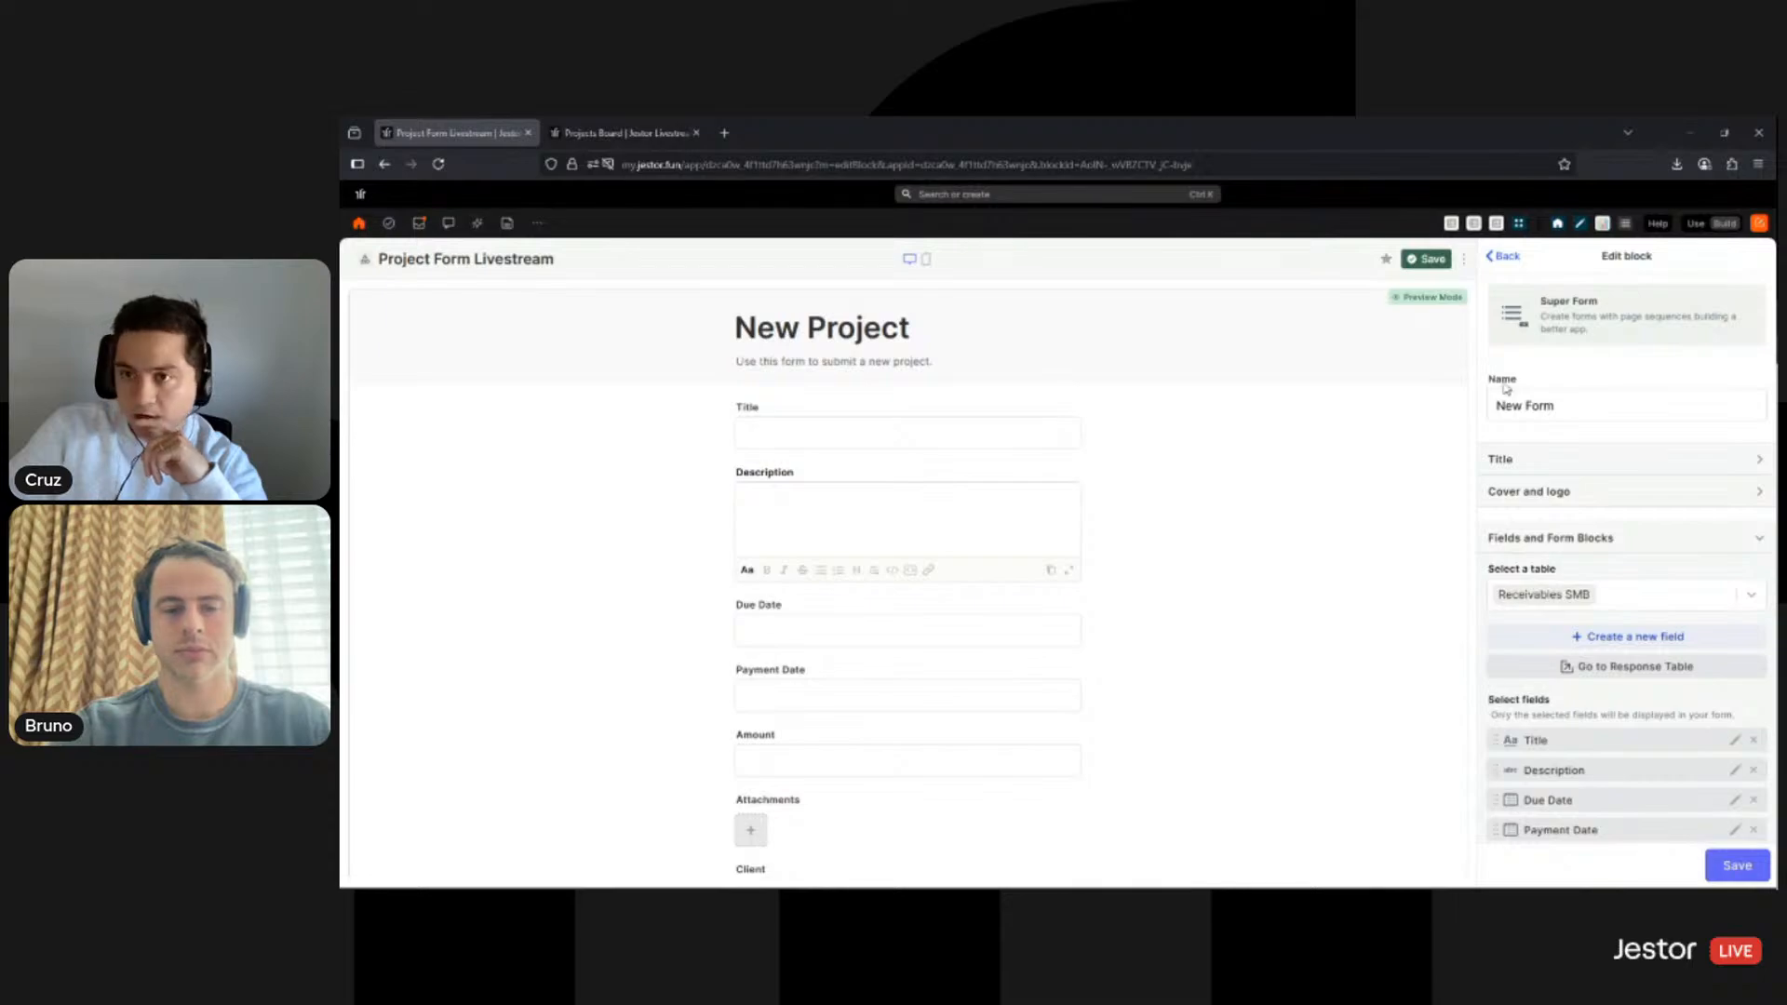
- Paste a desert dunes image as the form cover and a black swoosh image as its logo
left_click(1648, 492)
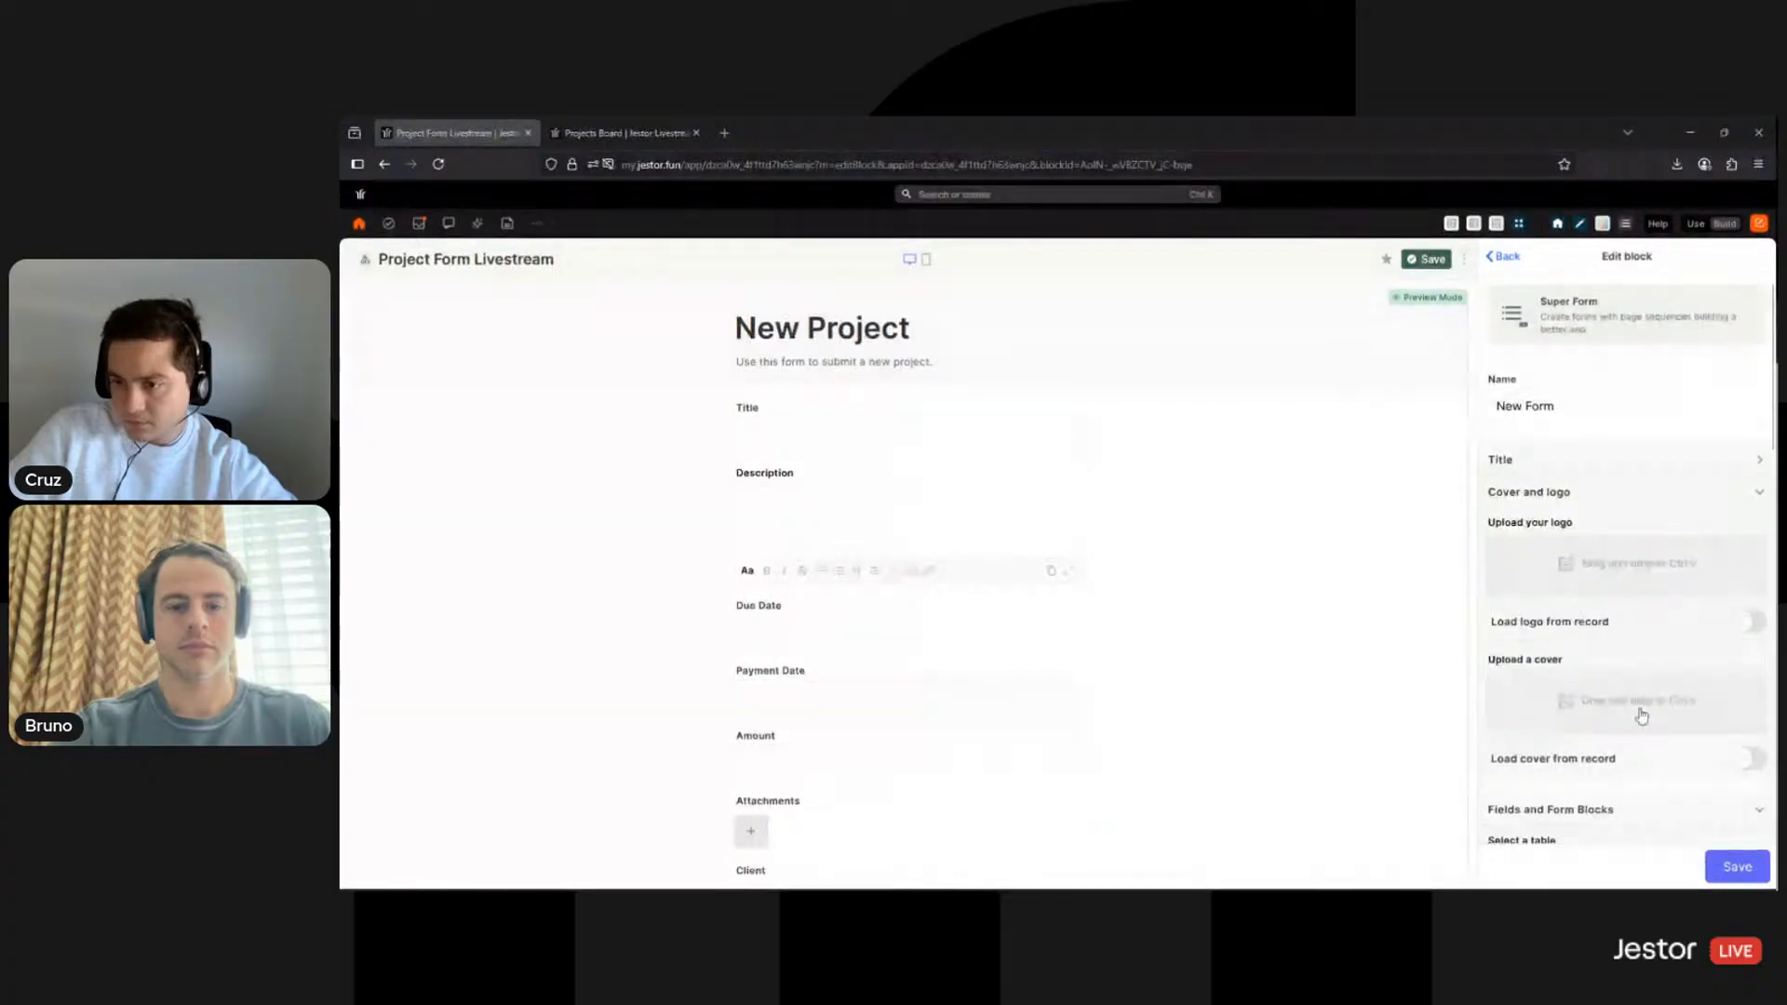
key("ctrl+v")
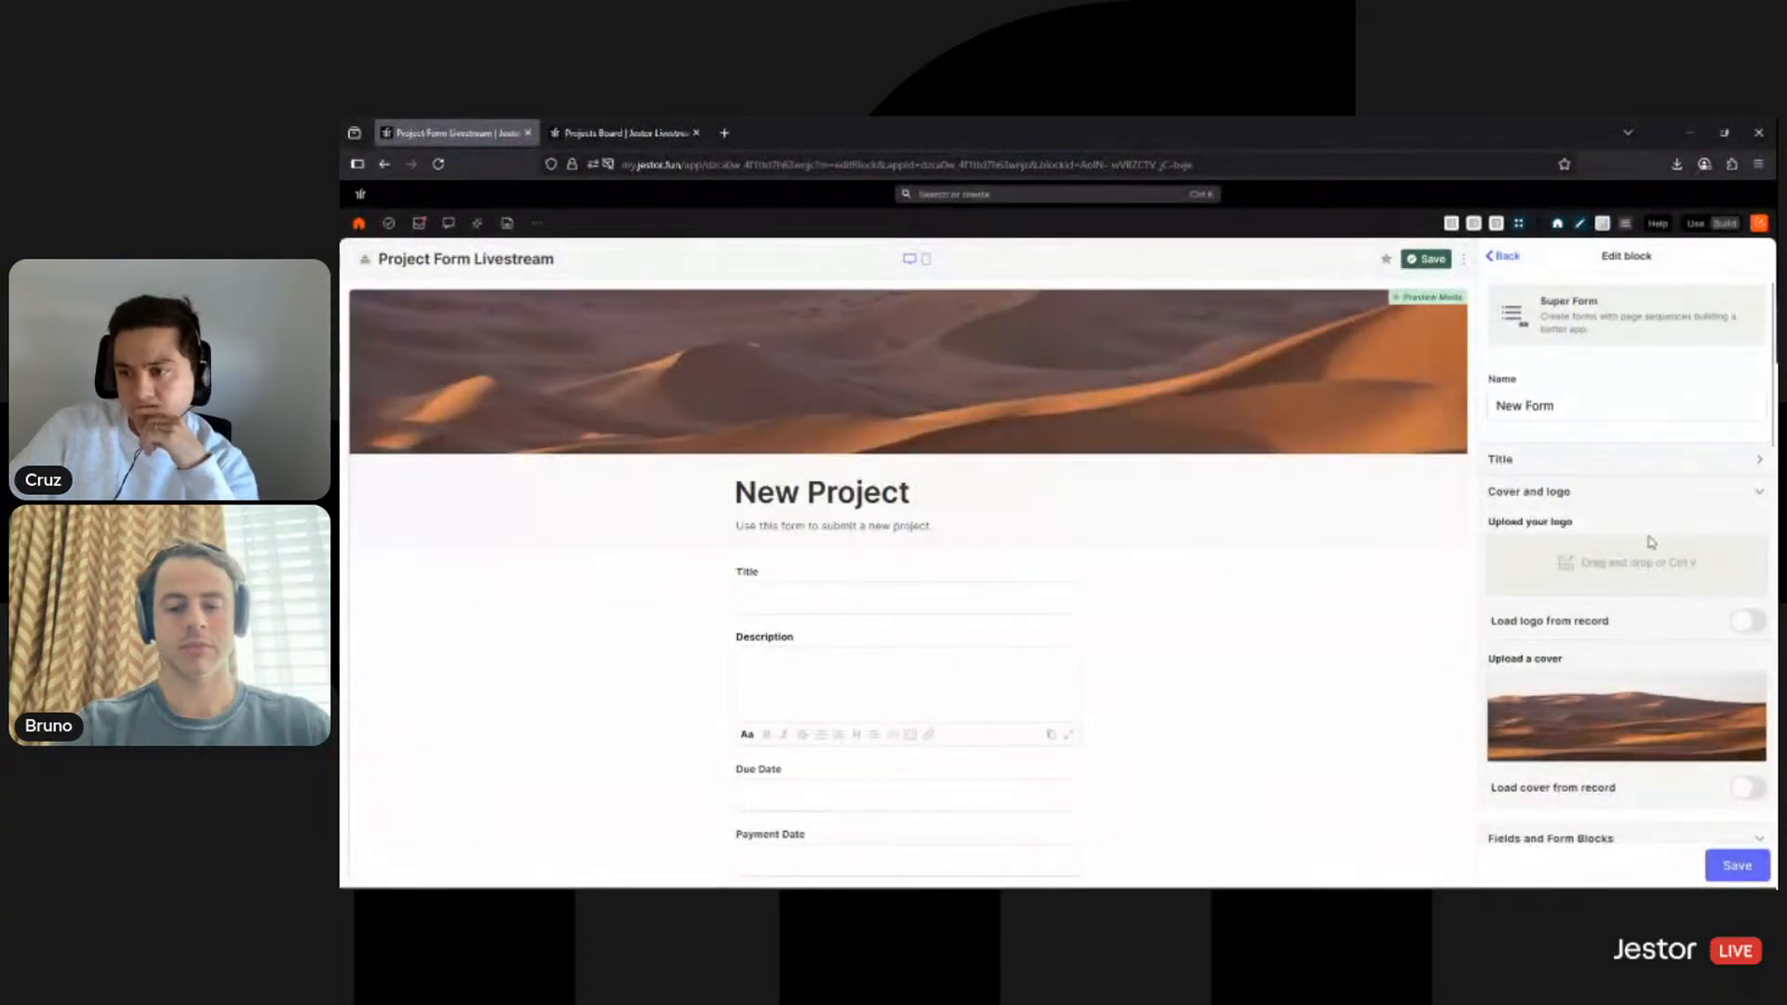
key("ctrl+v")
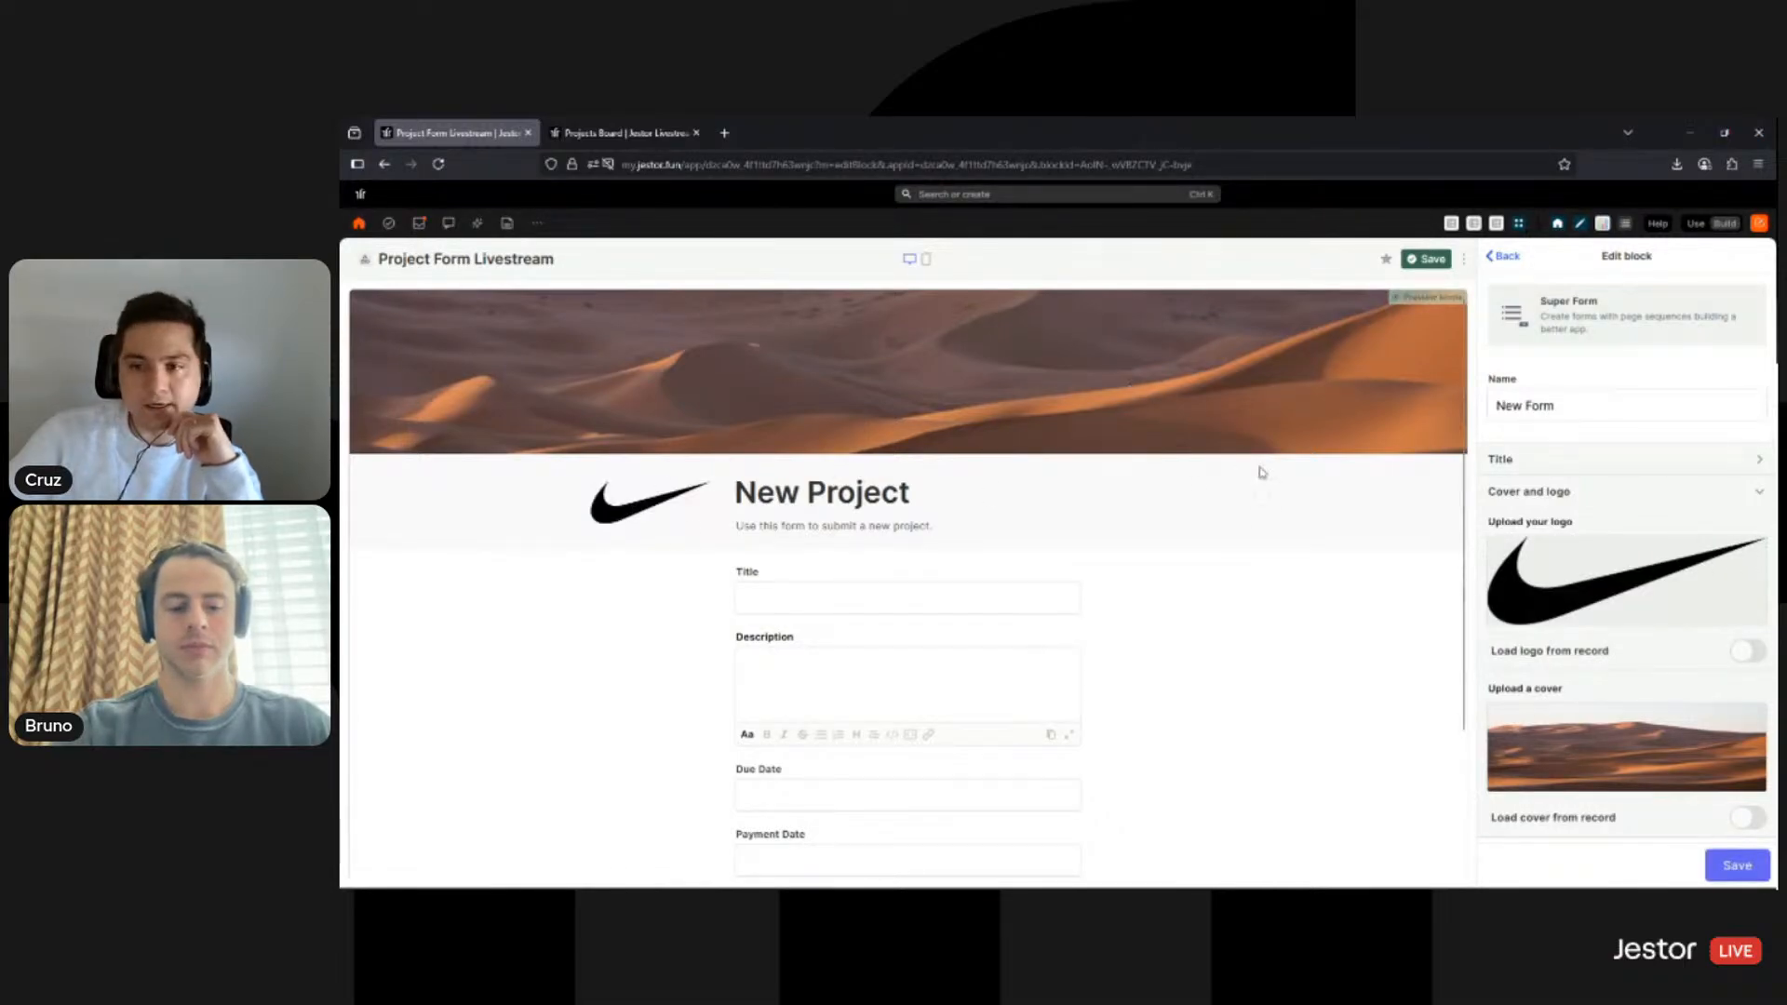
scroll(1722, 558, "down", 5)
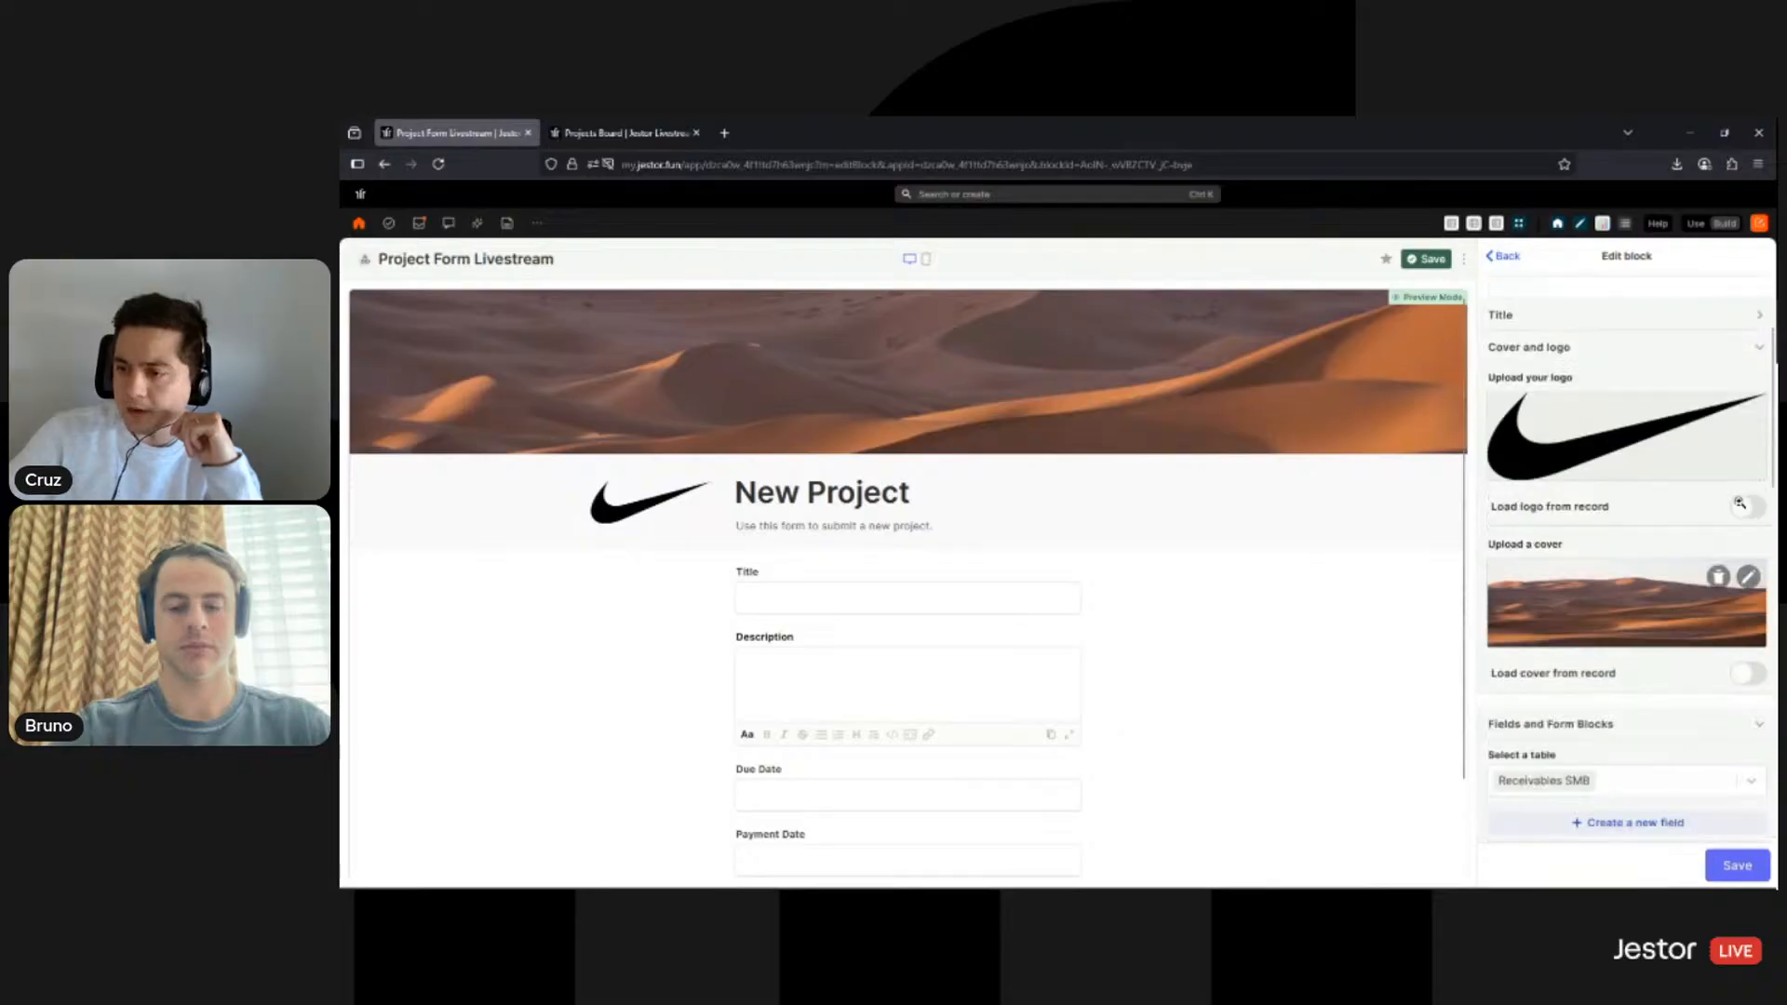
- Link the form to the Projects Livestream table by searching 'pro', then switch to the Projects Board tab
left_click(1757, 314)
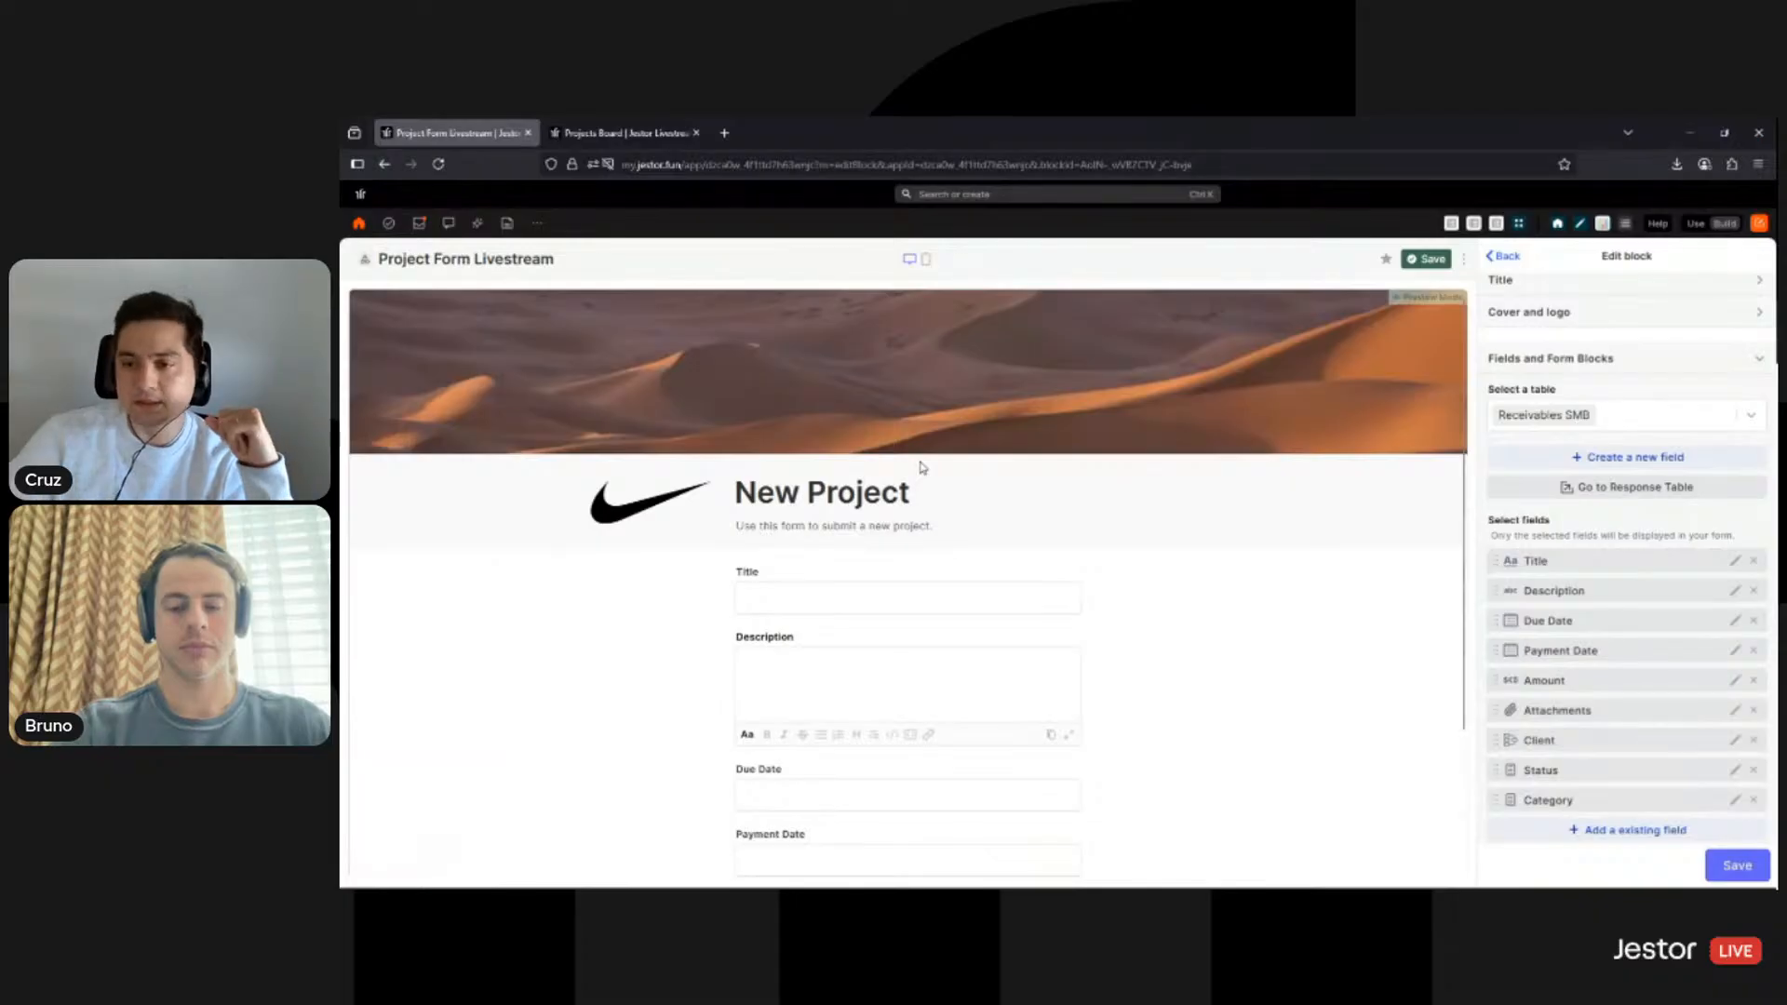
scroll(1621, 593, "up", 2)
scroll(1621, 593, "up", 2)
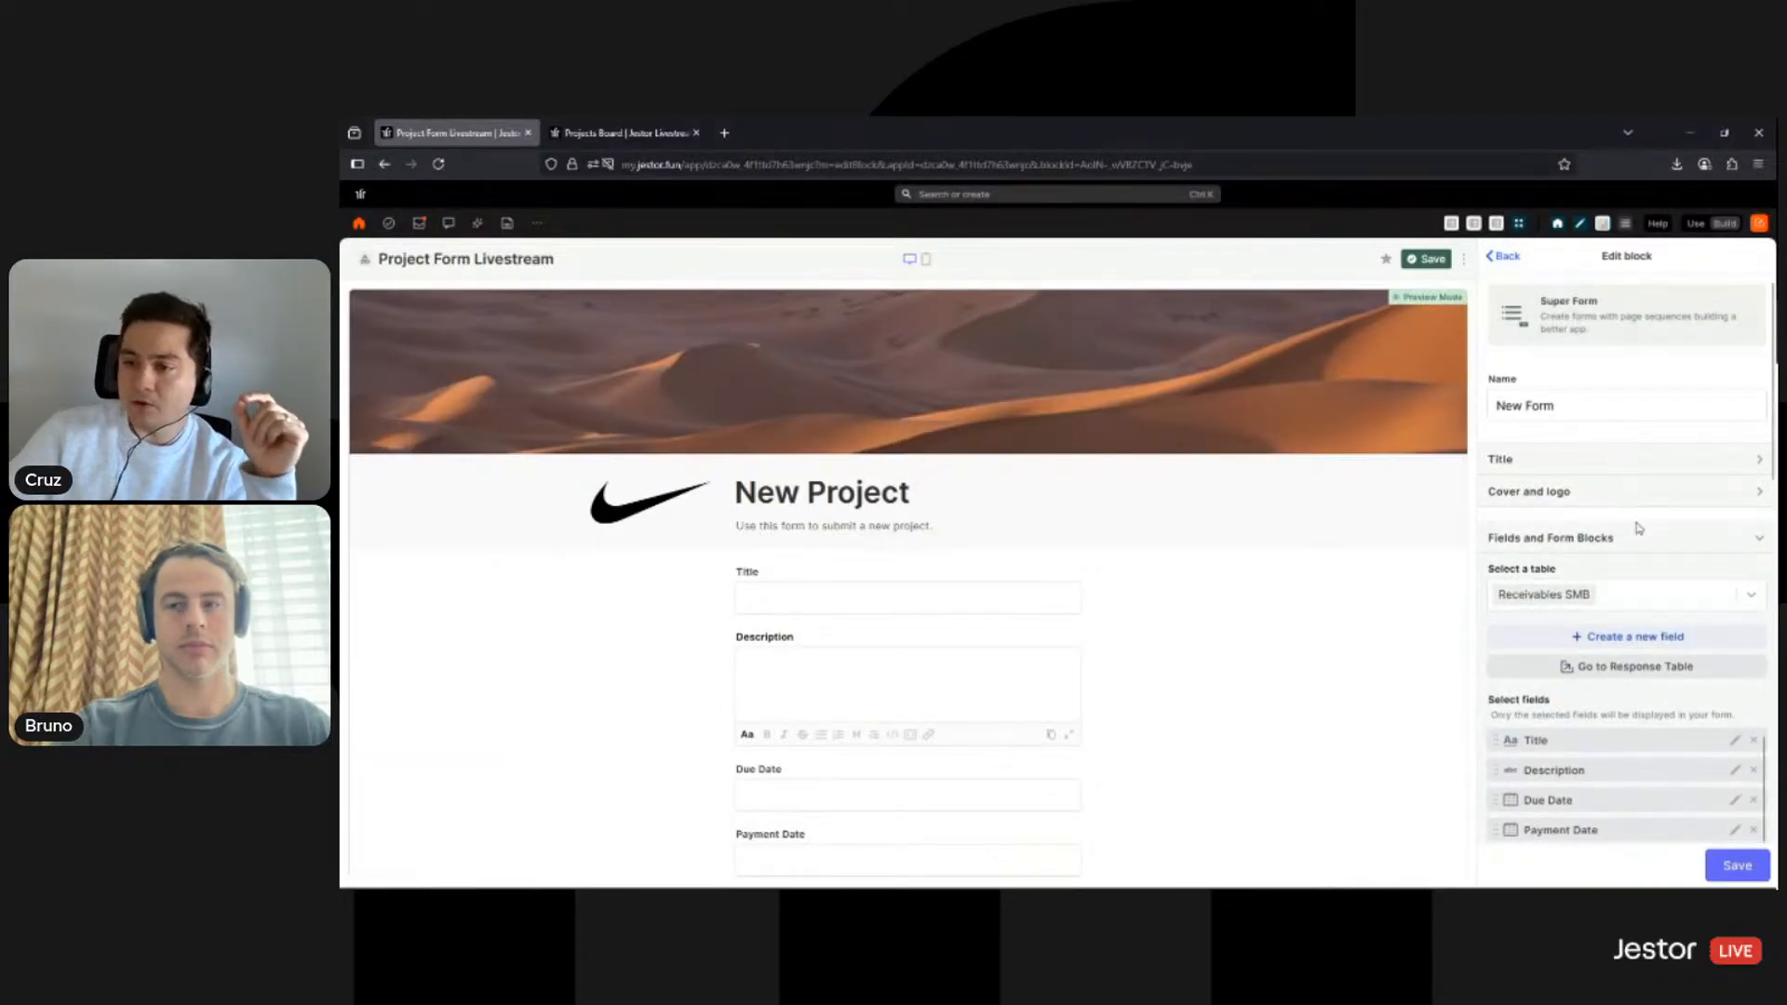
scroll(1619, 502, "down", 2)
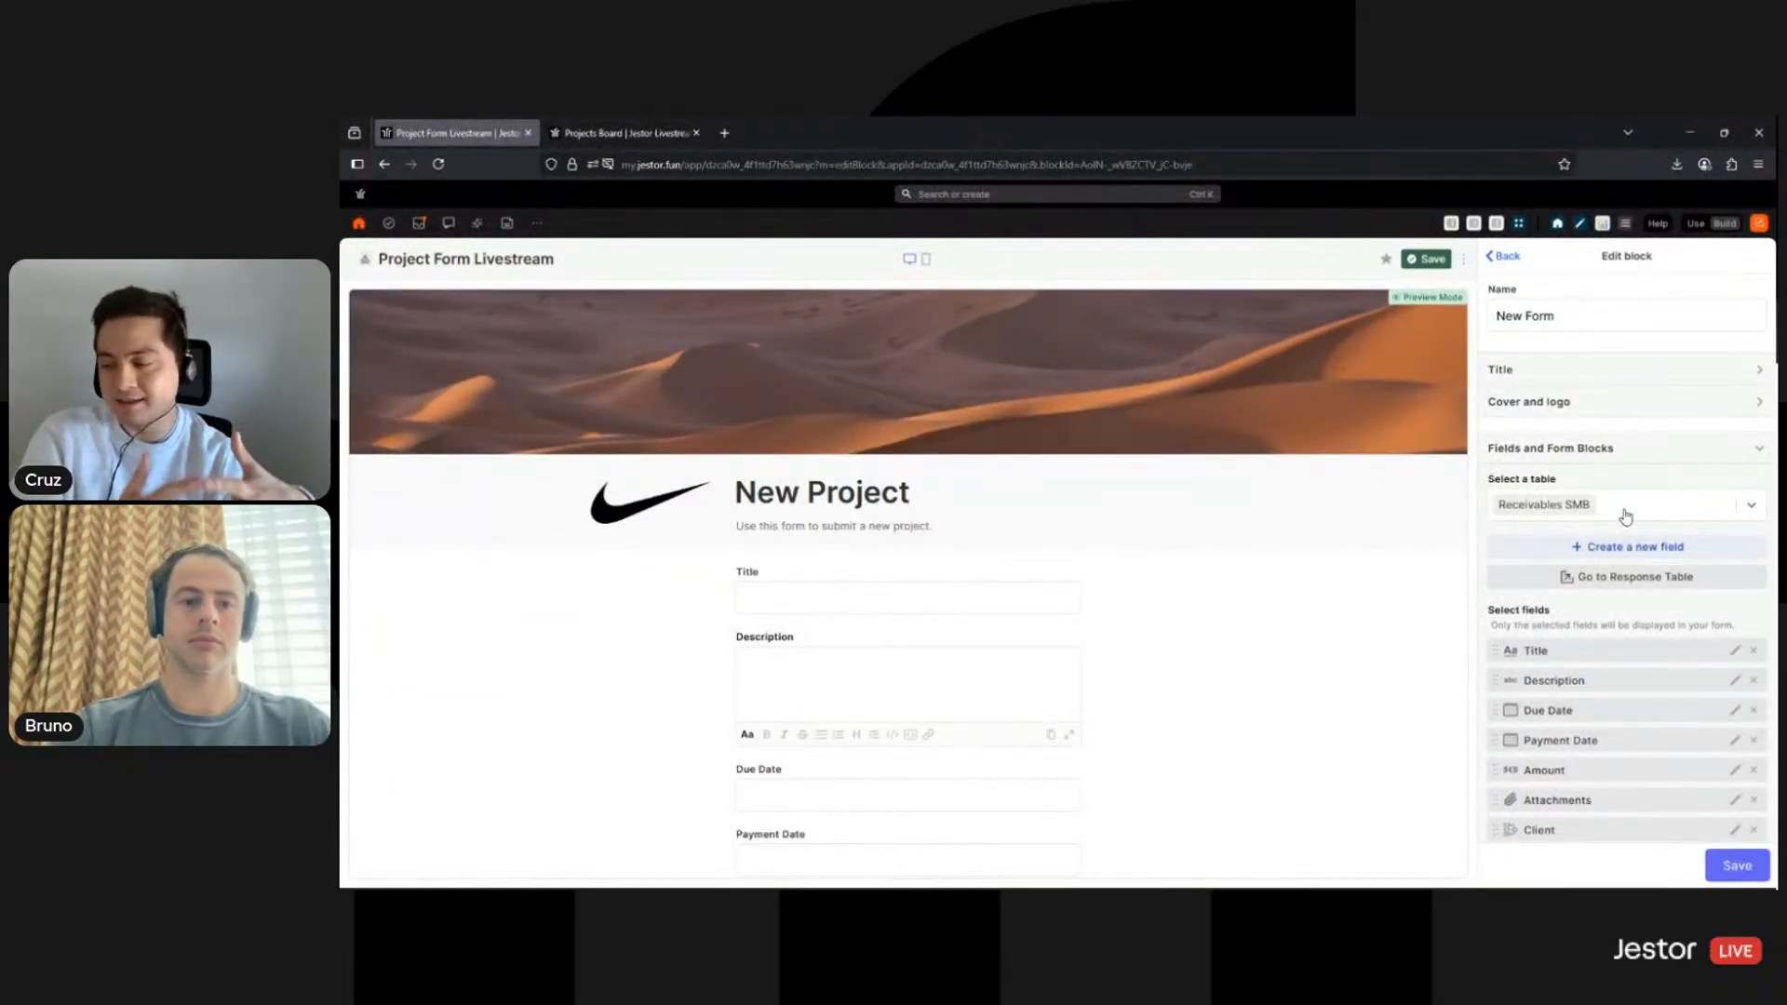
left_click(1625, 517)
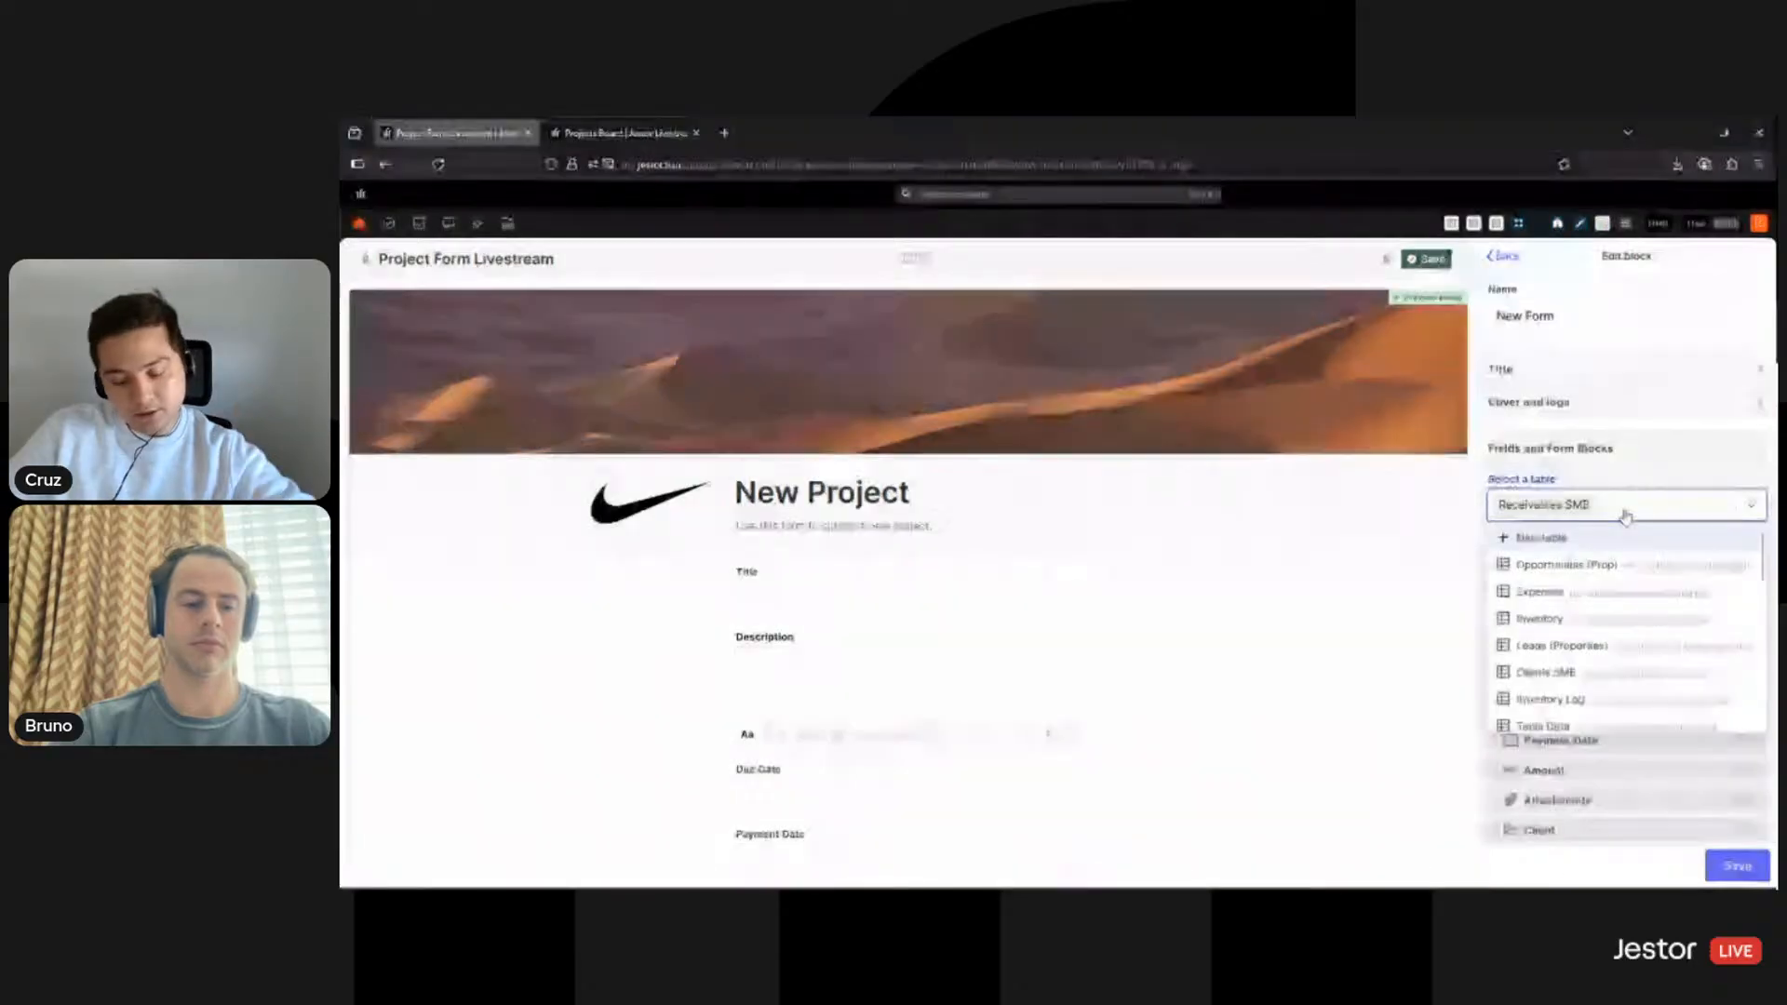
type("e")
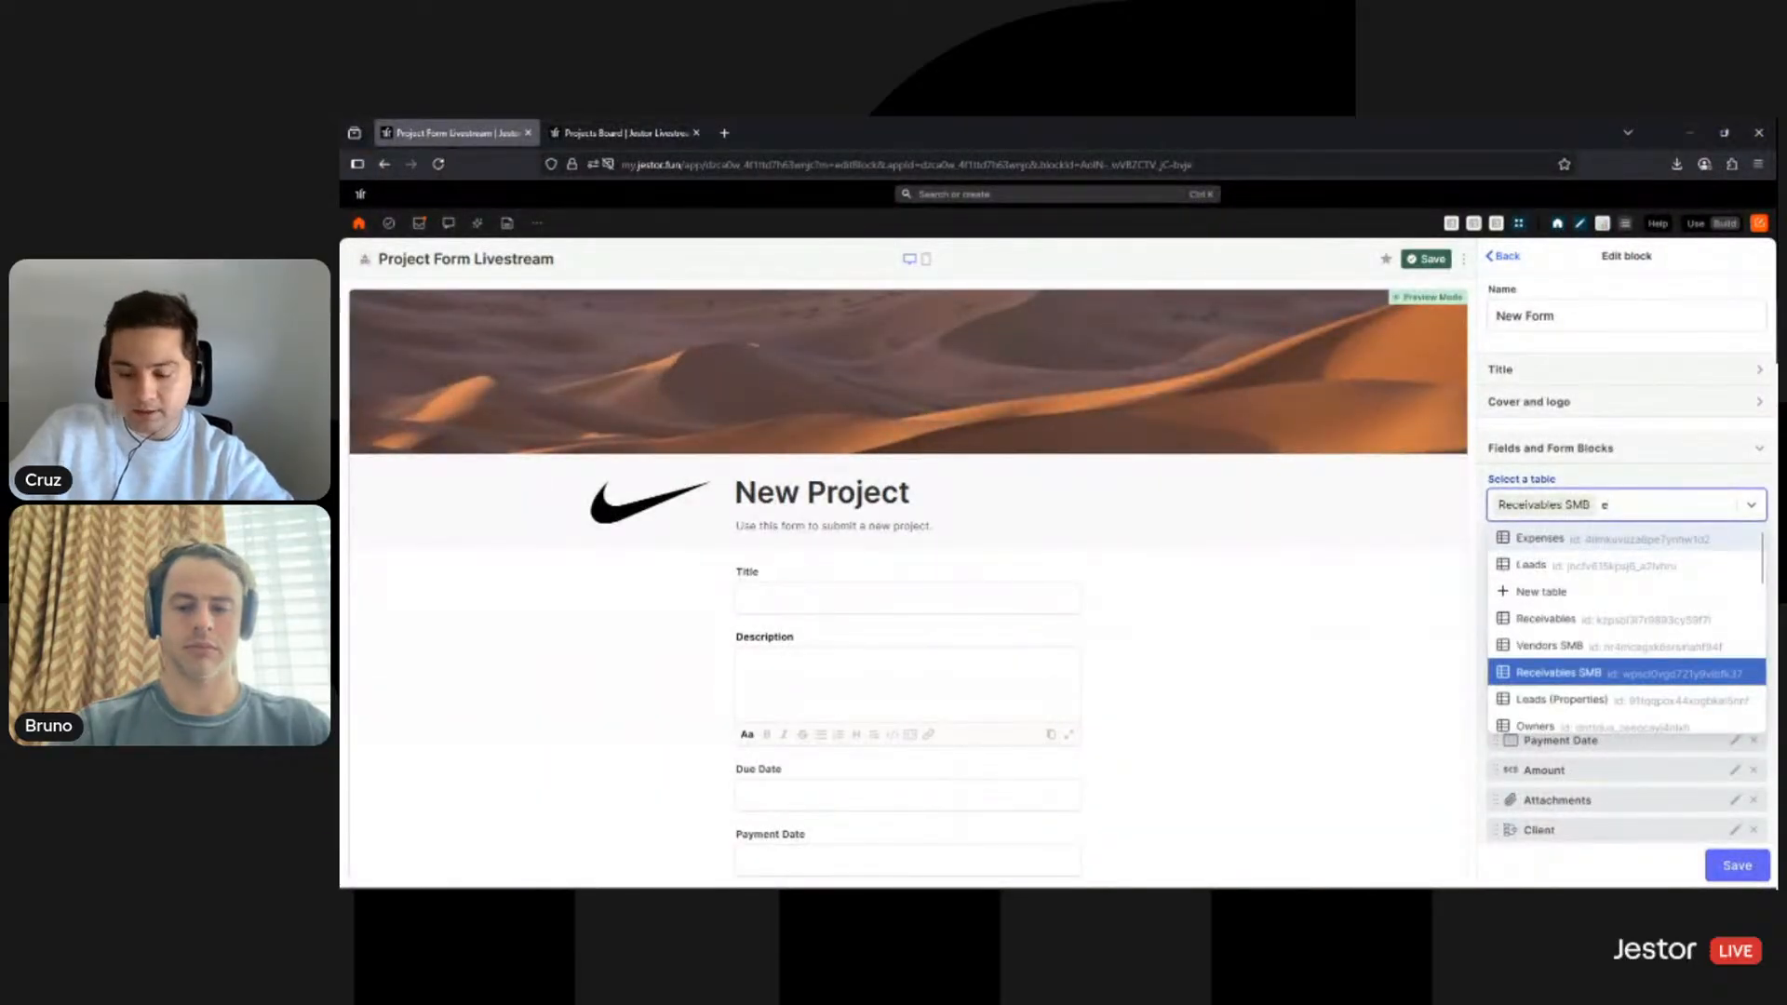
key("BackSpace")
type("pr")
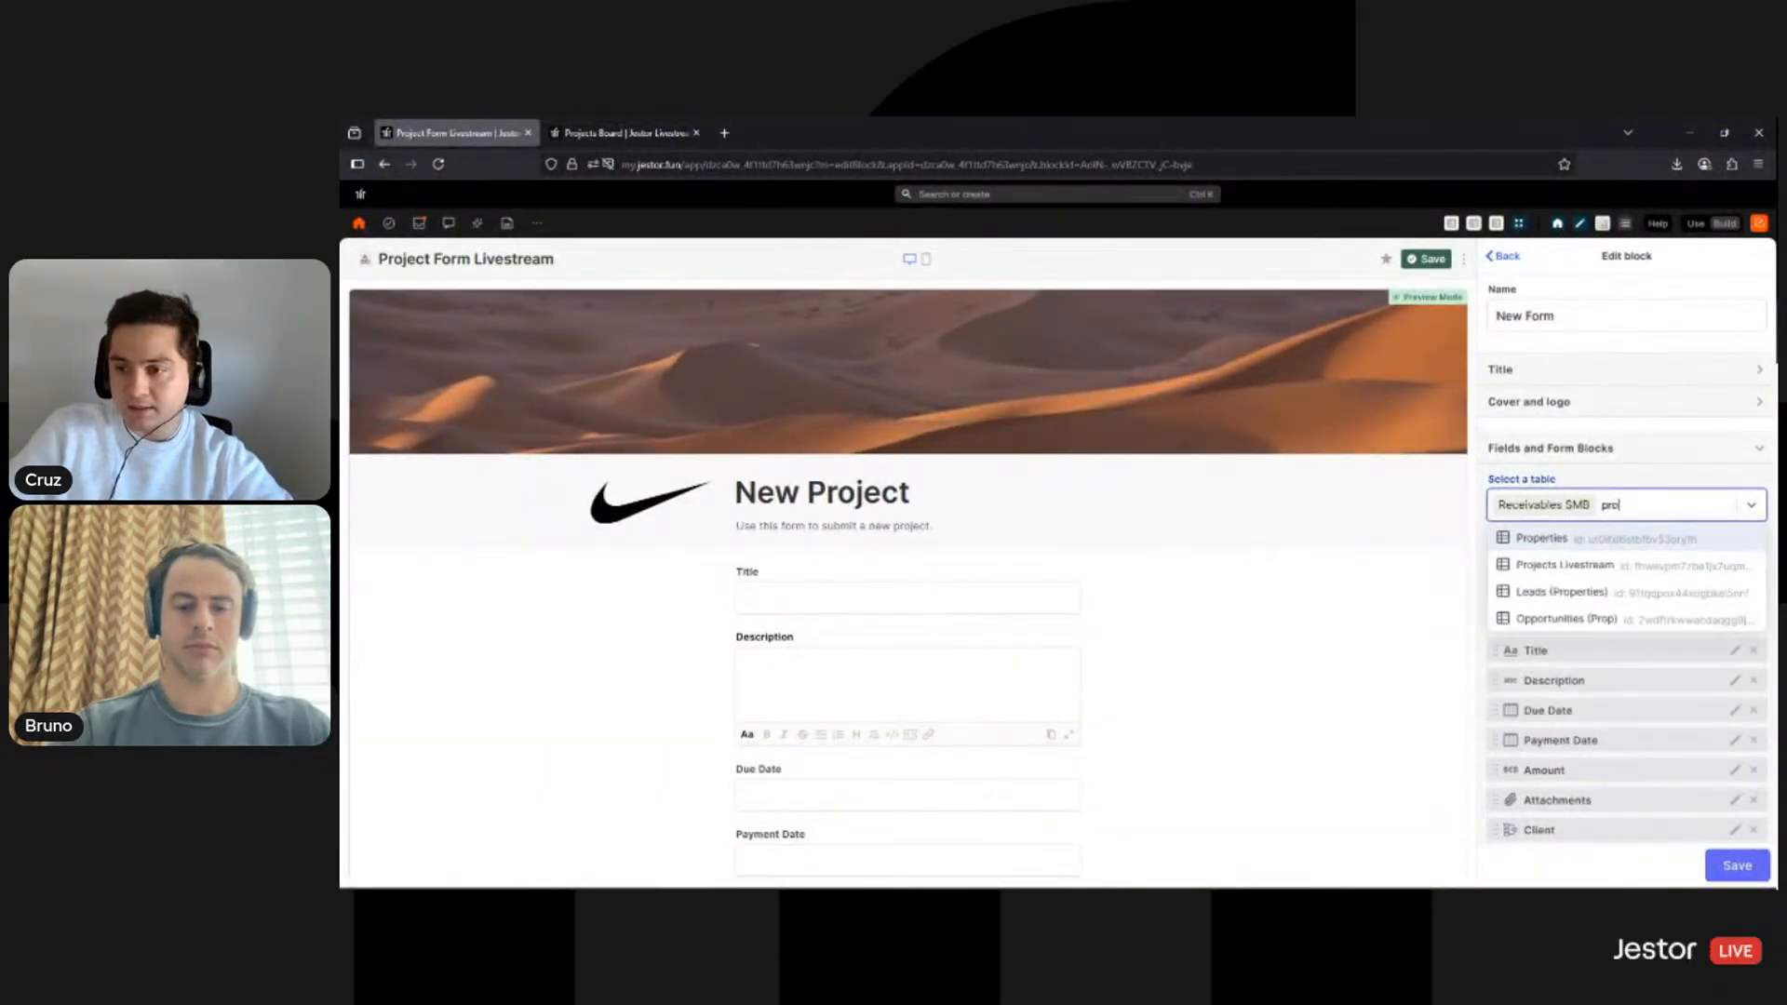
type("o")
left_click(1624, 566)
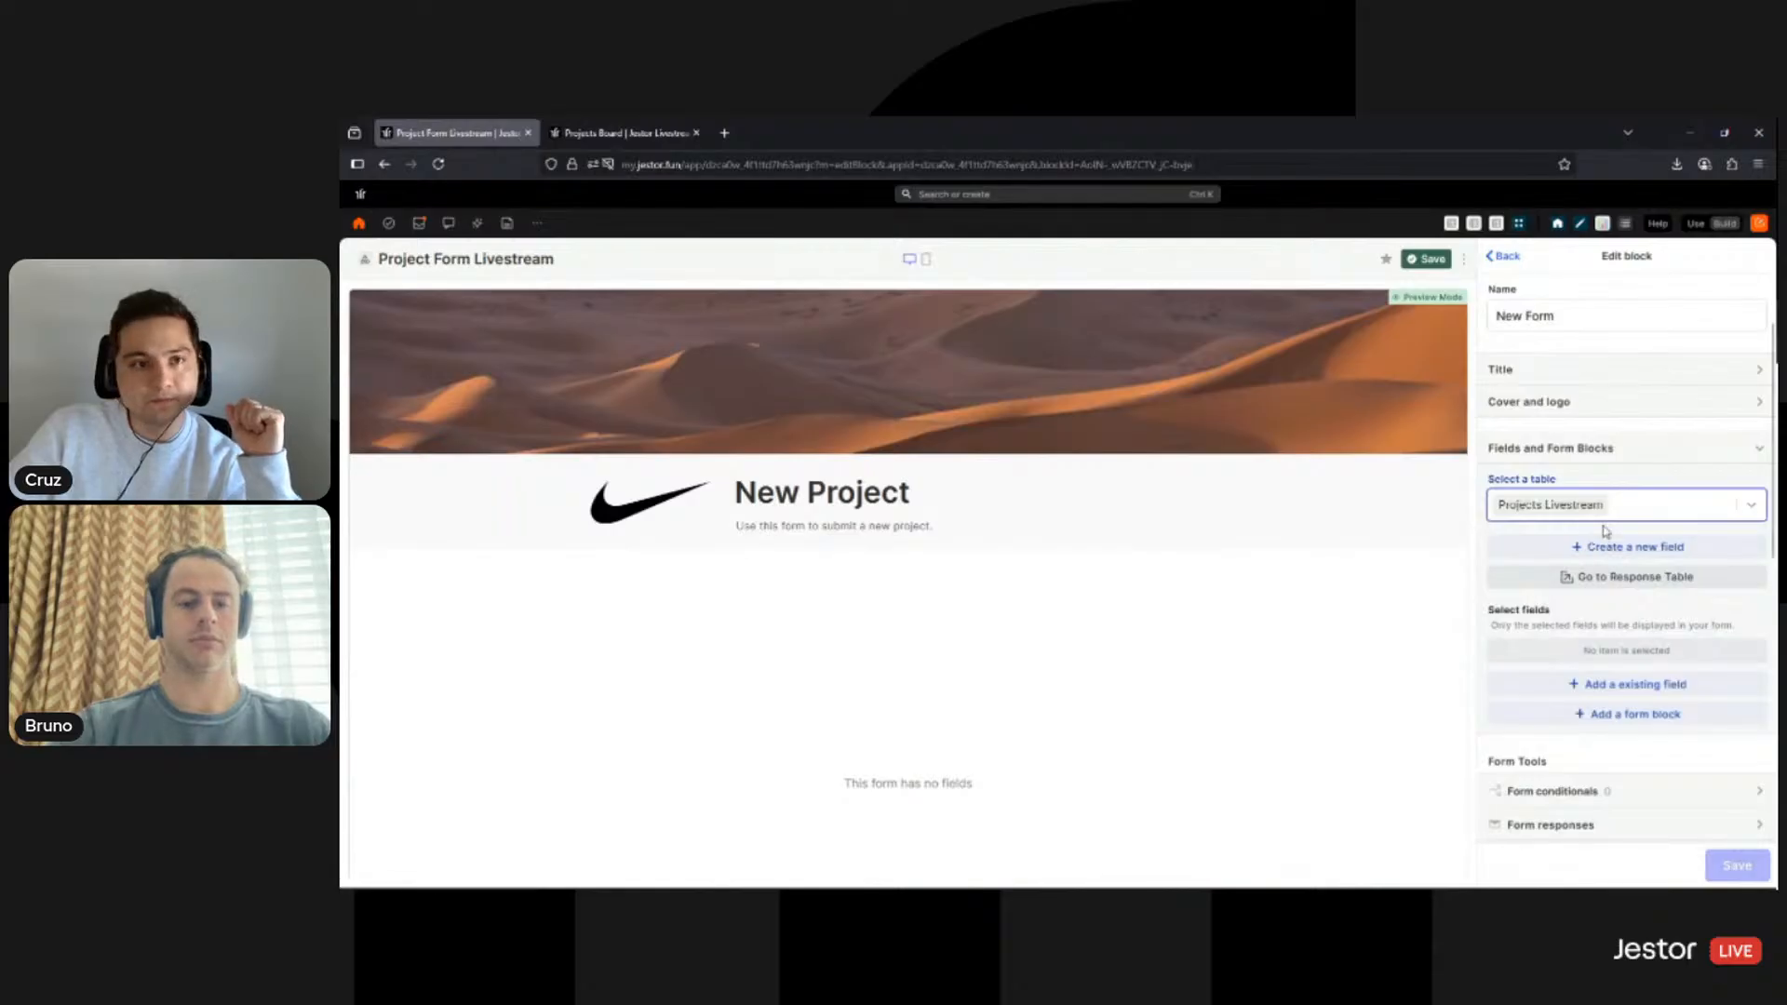
left_click(622, 132)
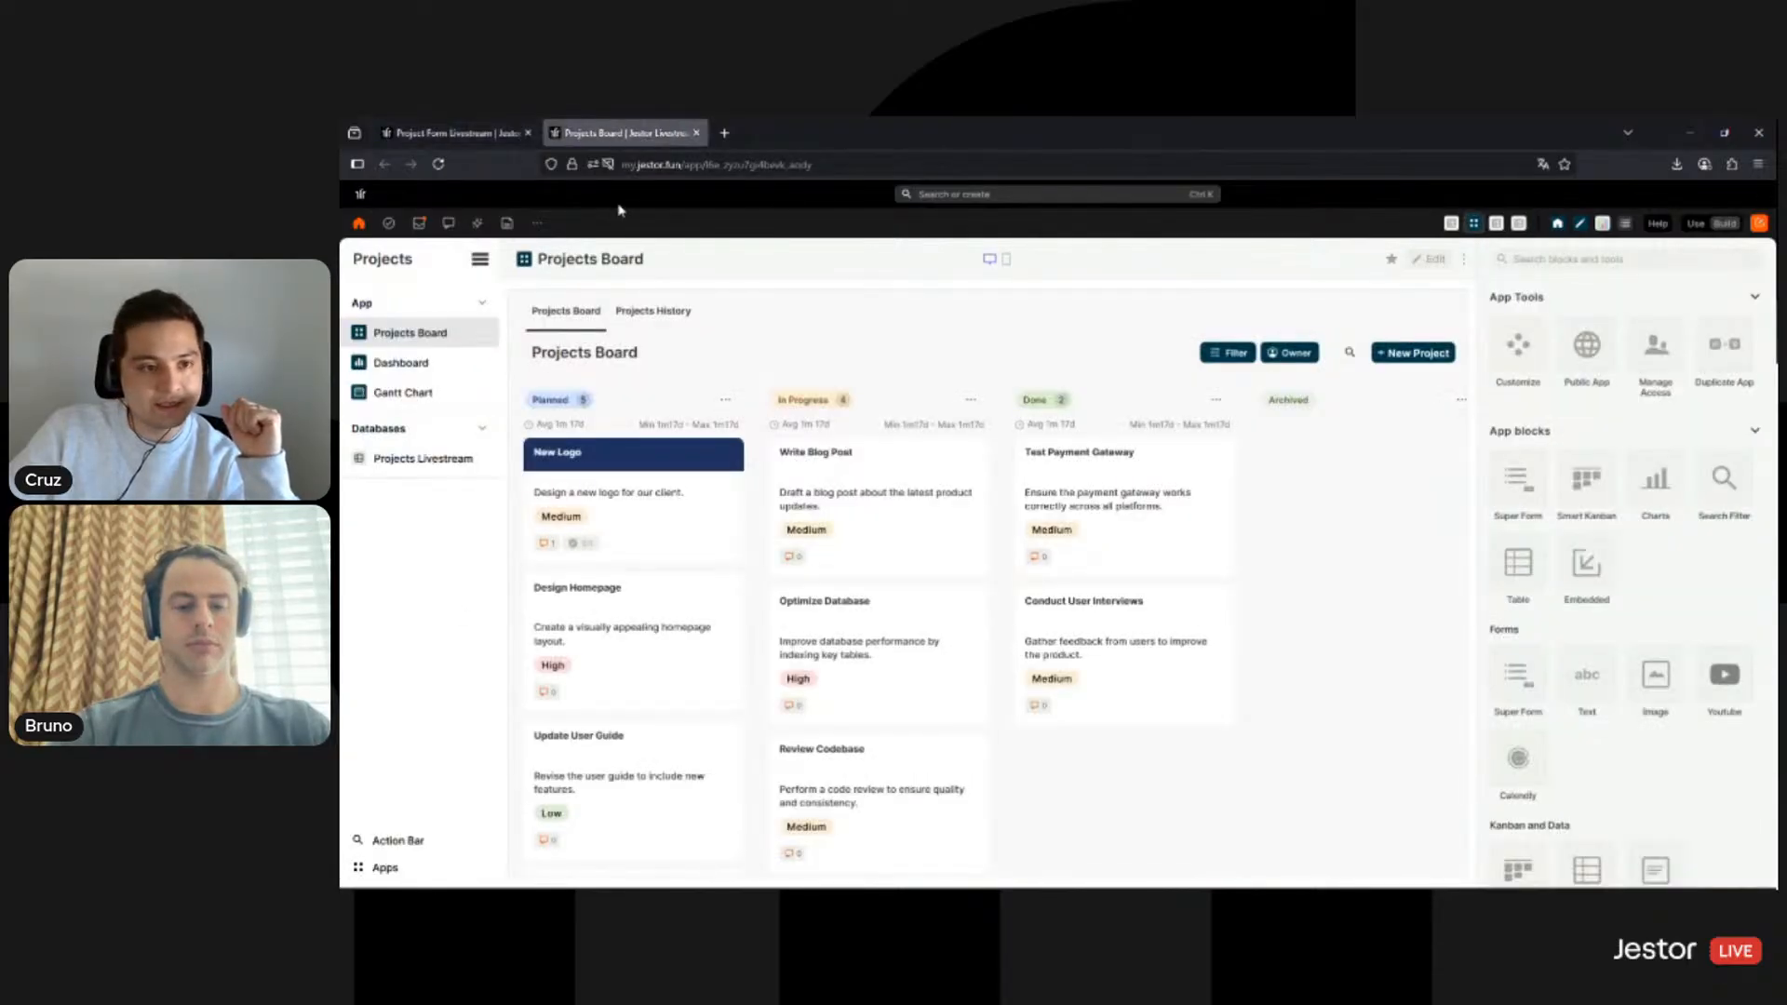
- Check the Projects Livestream table twice, returning each time to the still-empty New Project form editor
left_click(415, 459)
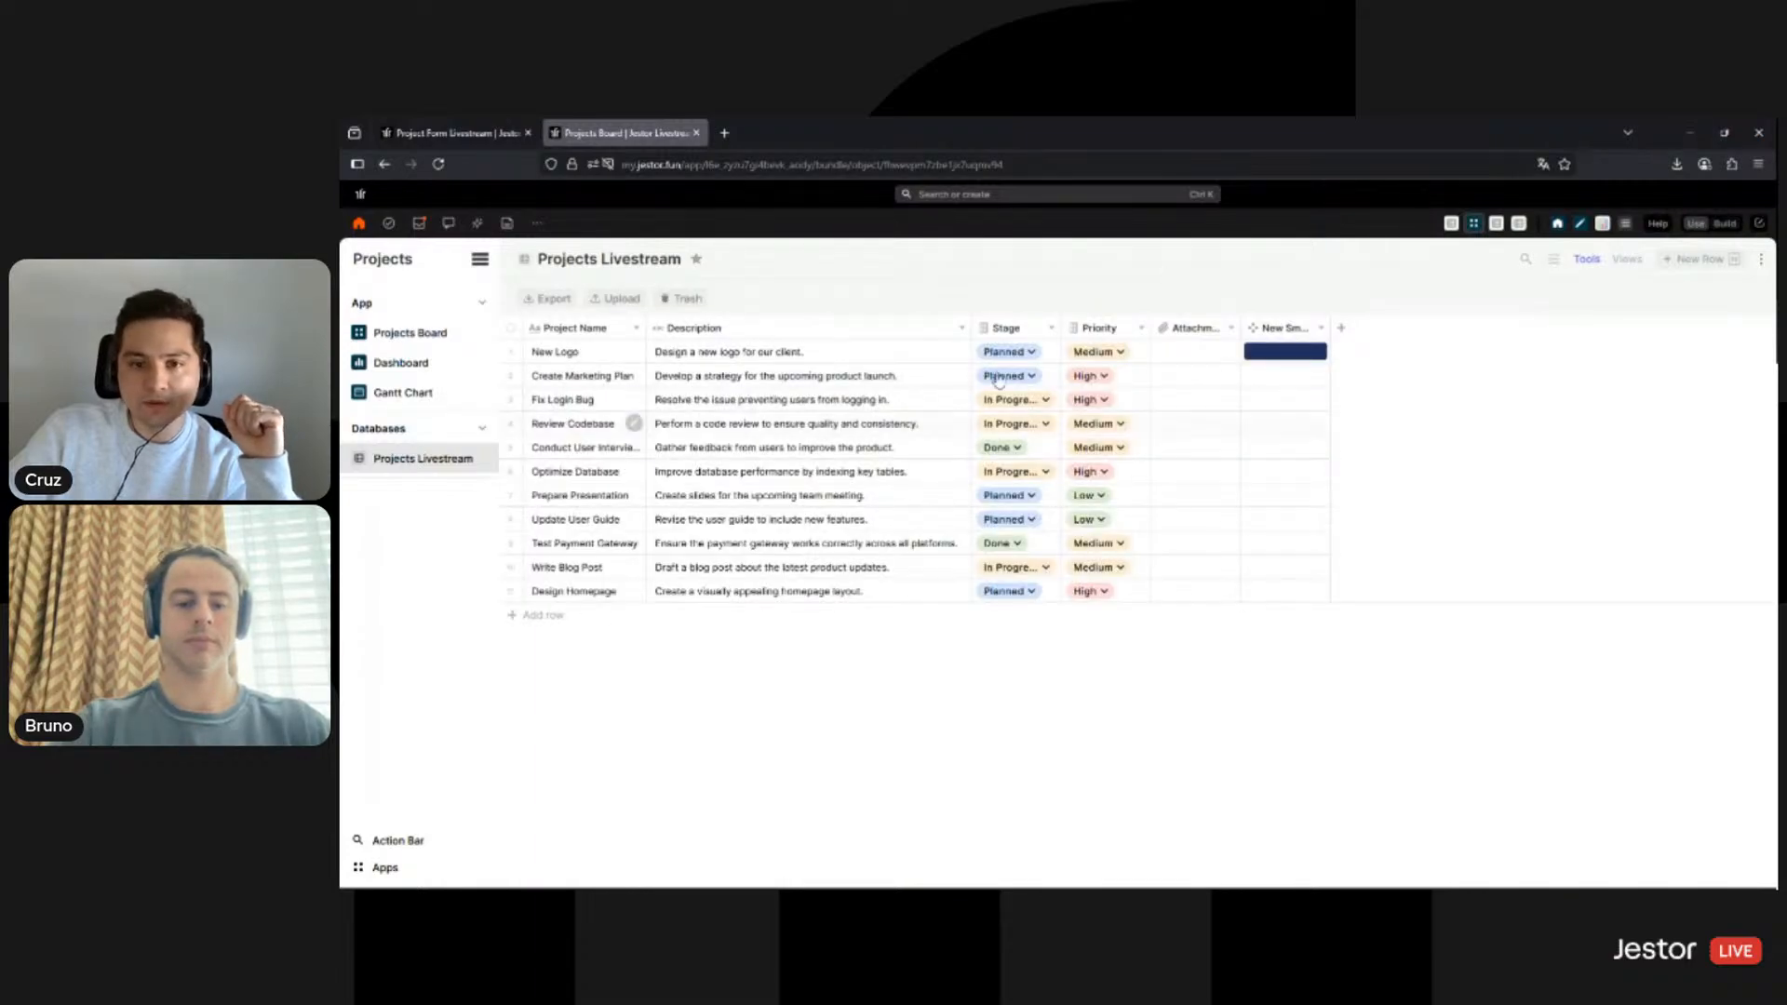
left_click(470, 131)
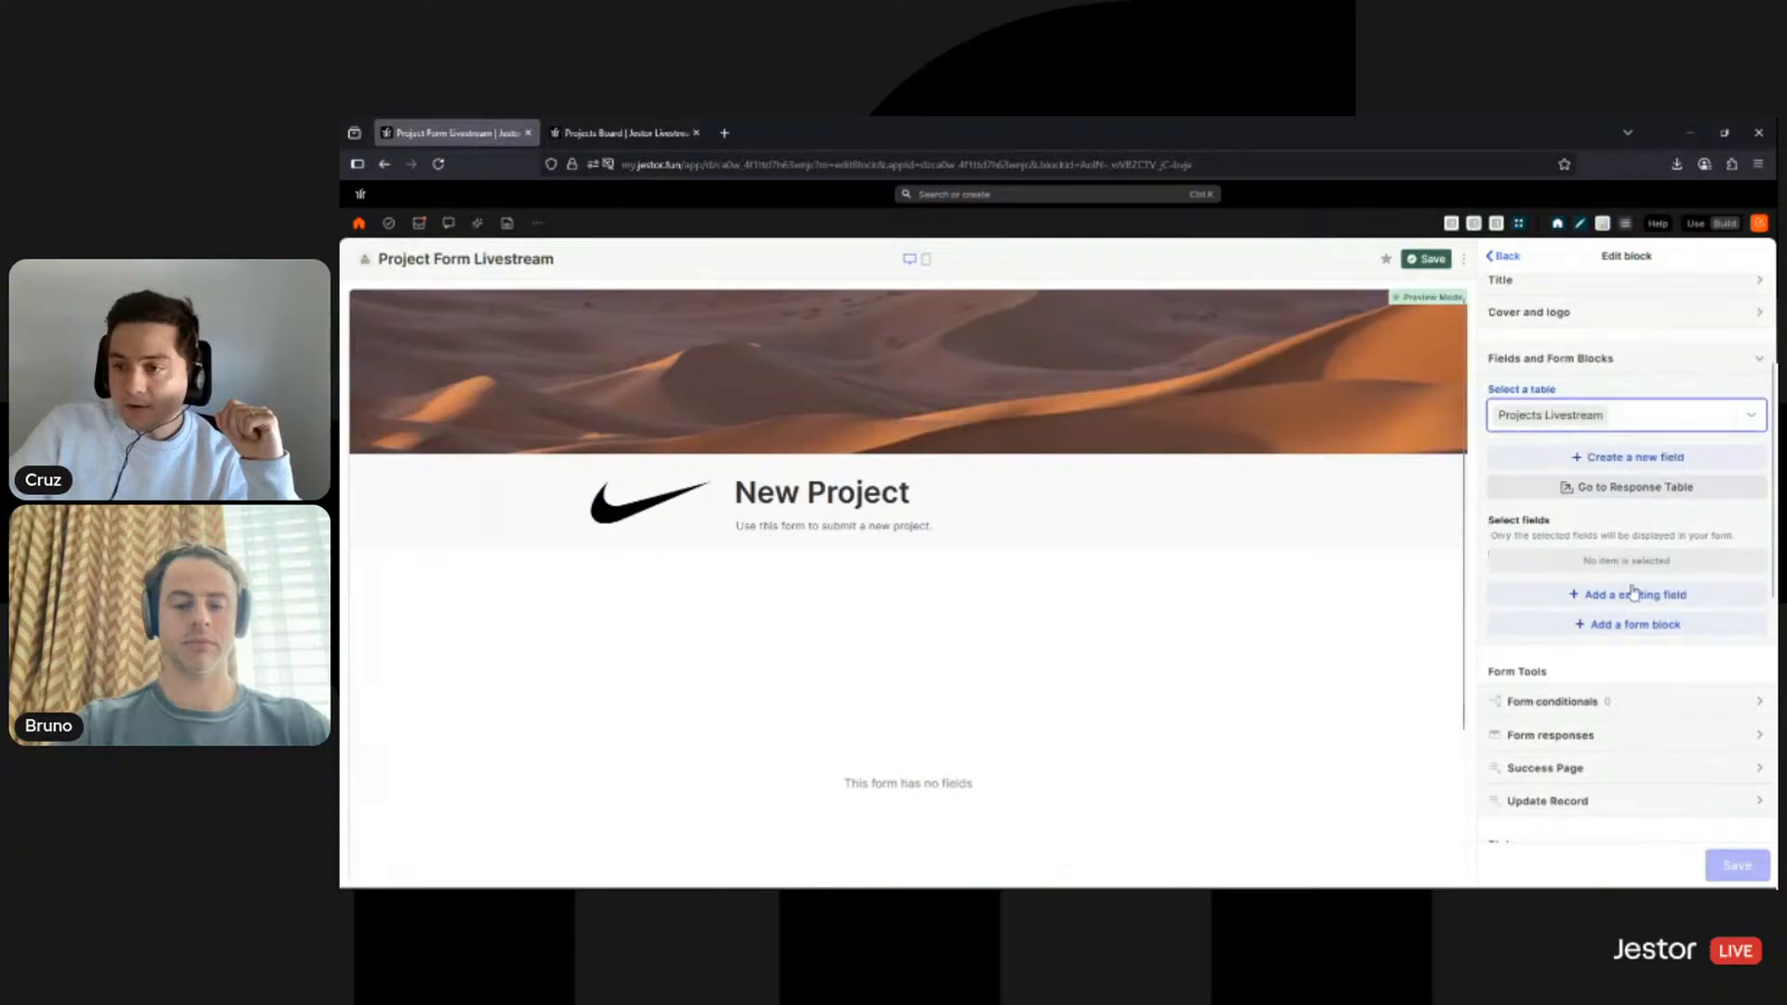
scroll(945, 670, "down", 2)
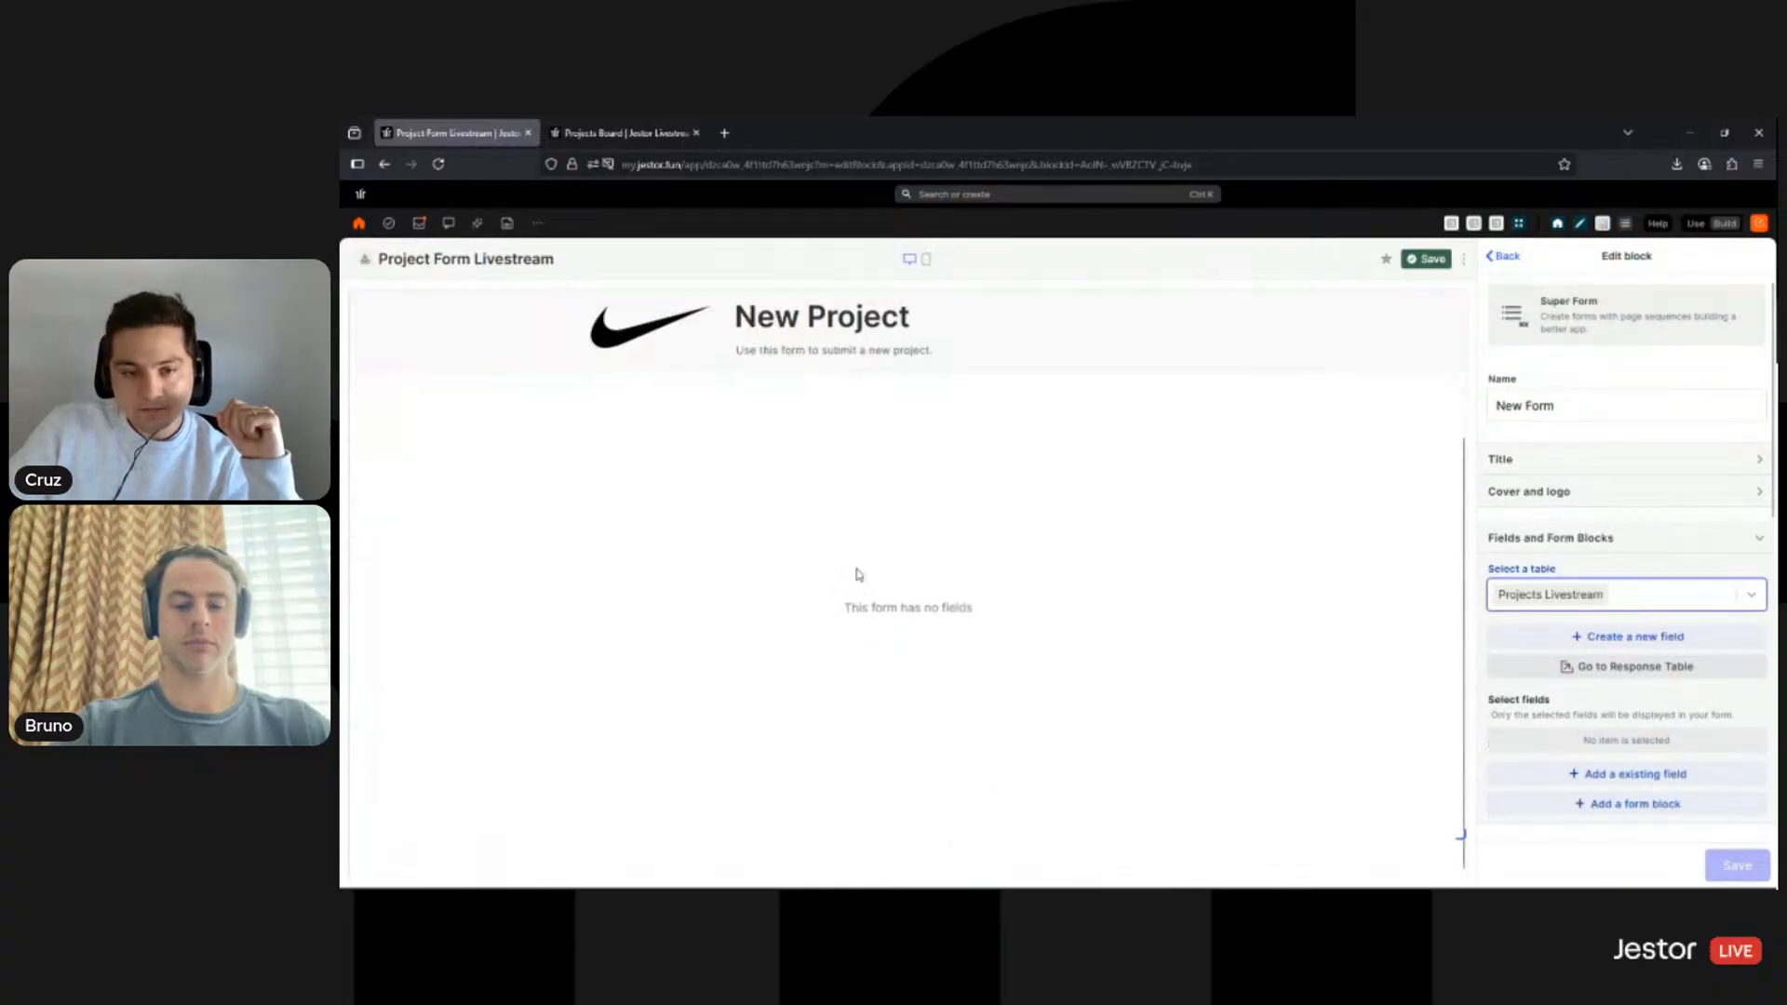
scroll(959, 549, "up", 2)
scroll(920, 662, "down", 4)
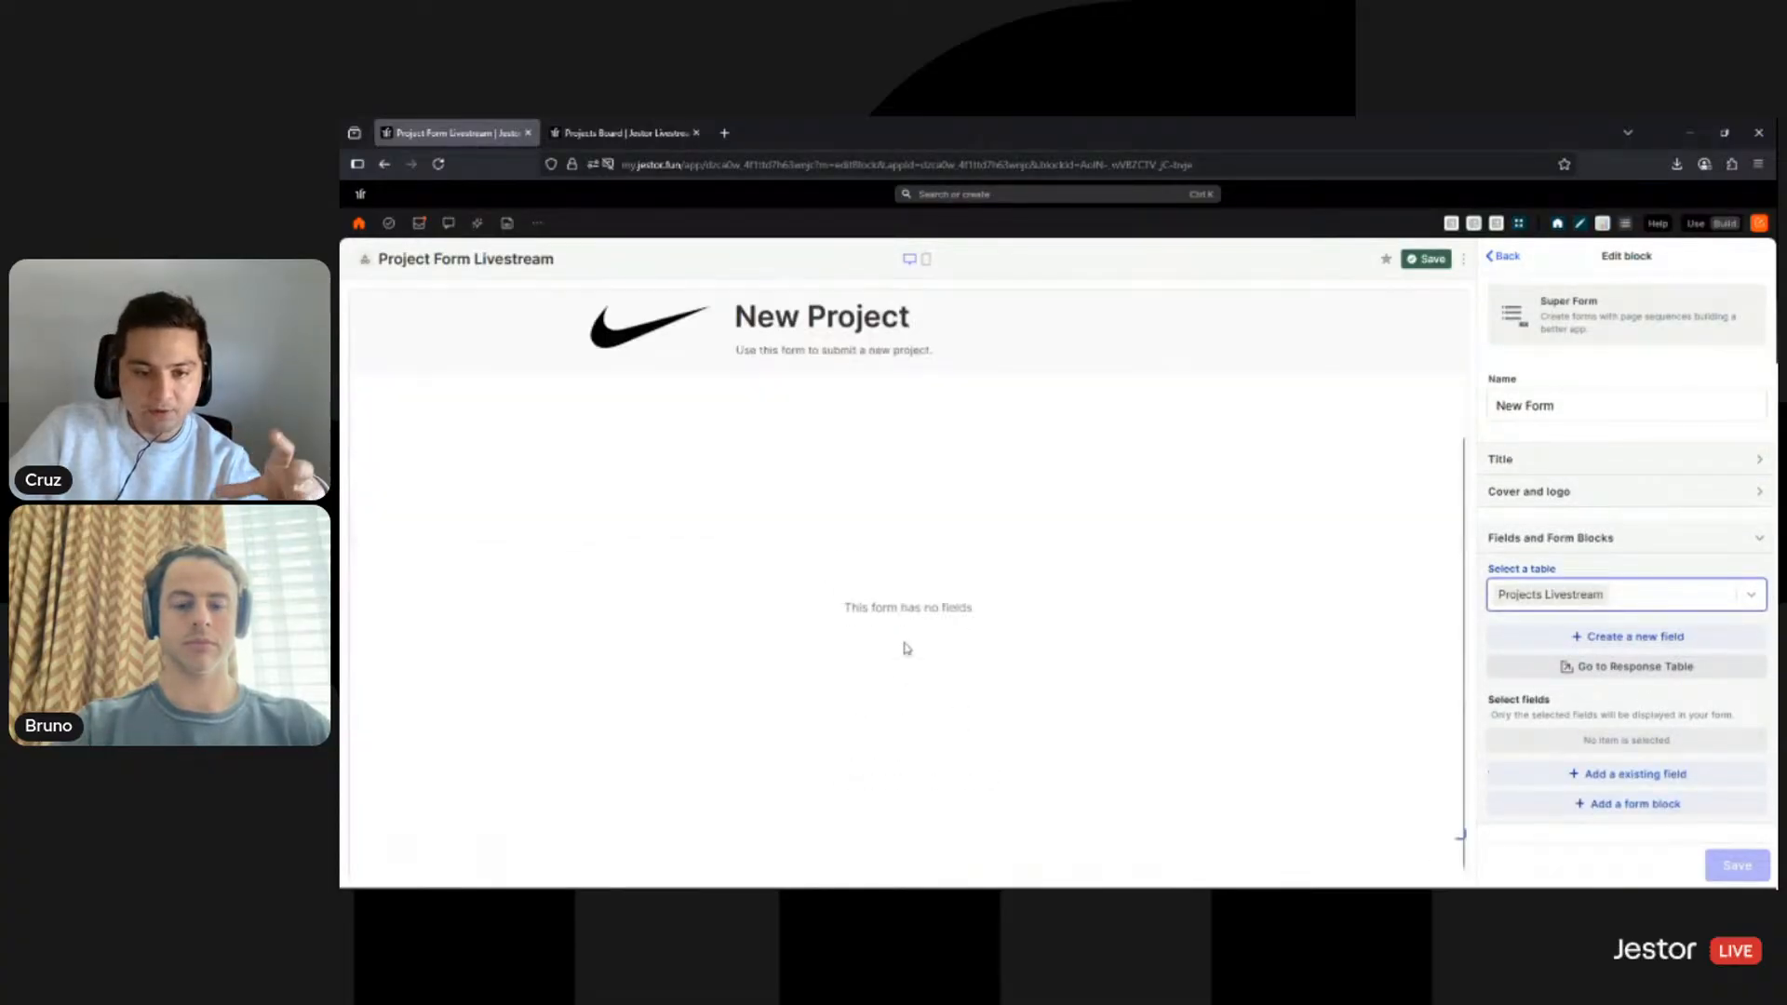
scroll(949, 619, "up", 3)
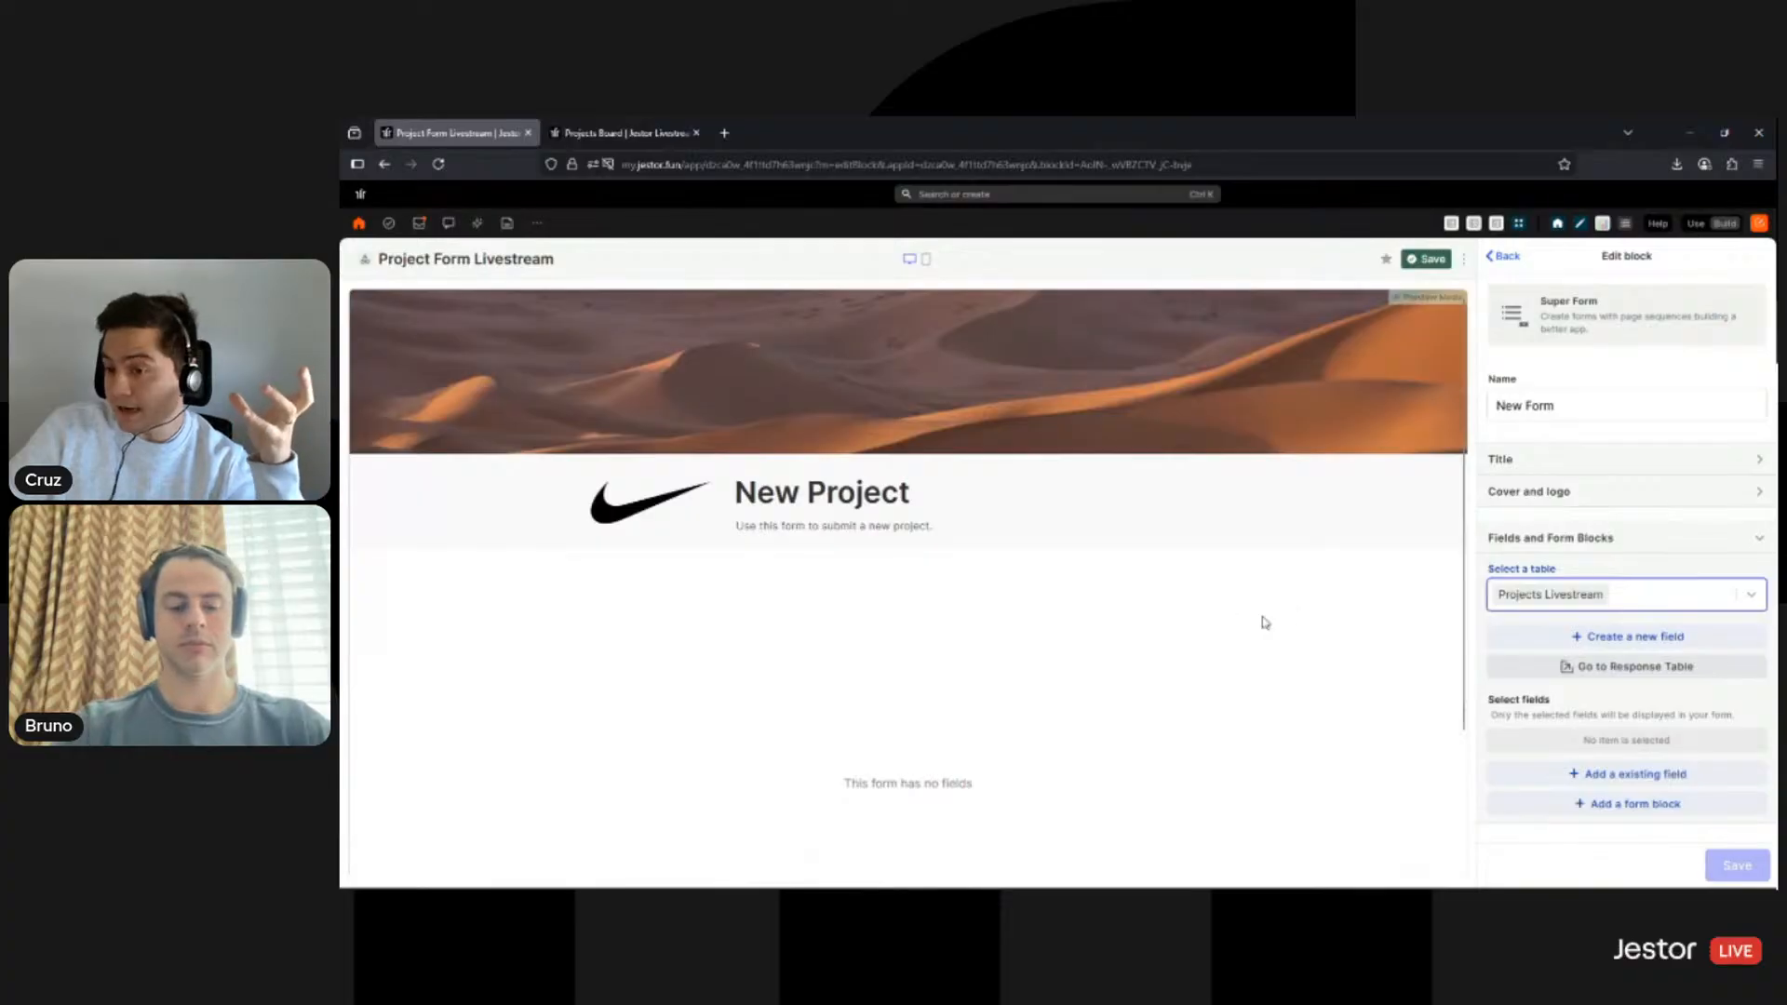
left_click(650, 132)
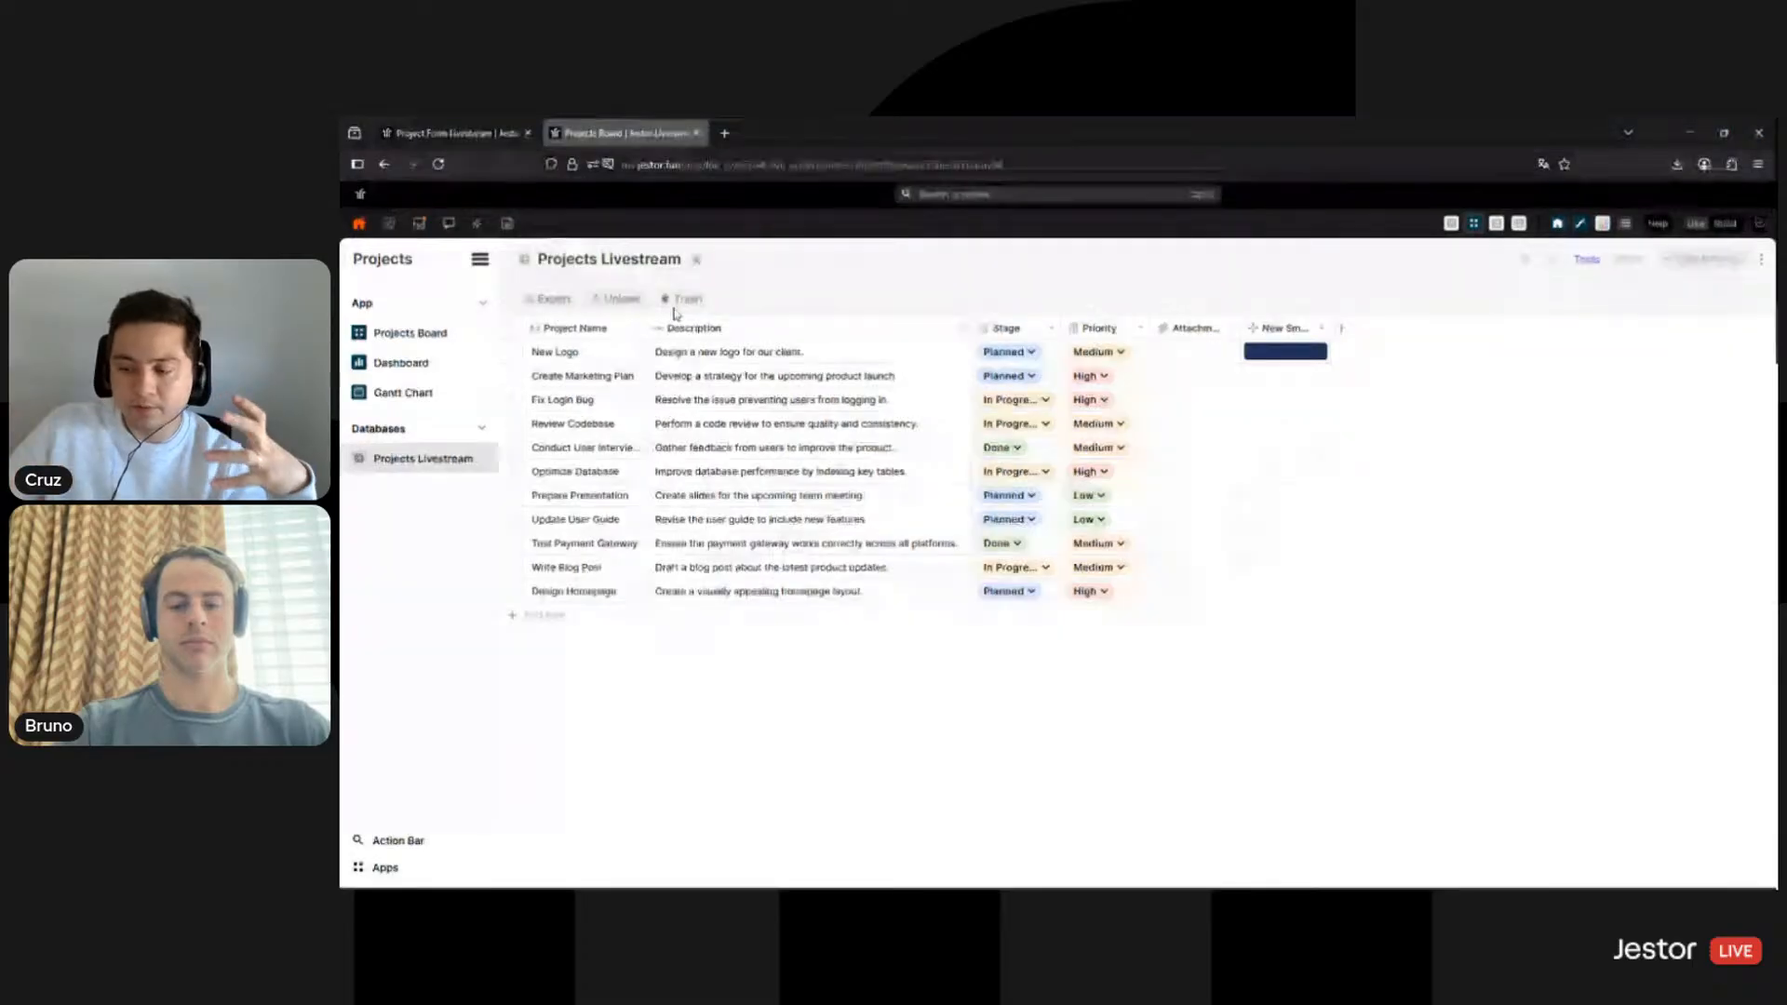
left_click(479, 135)
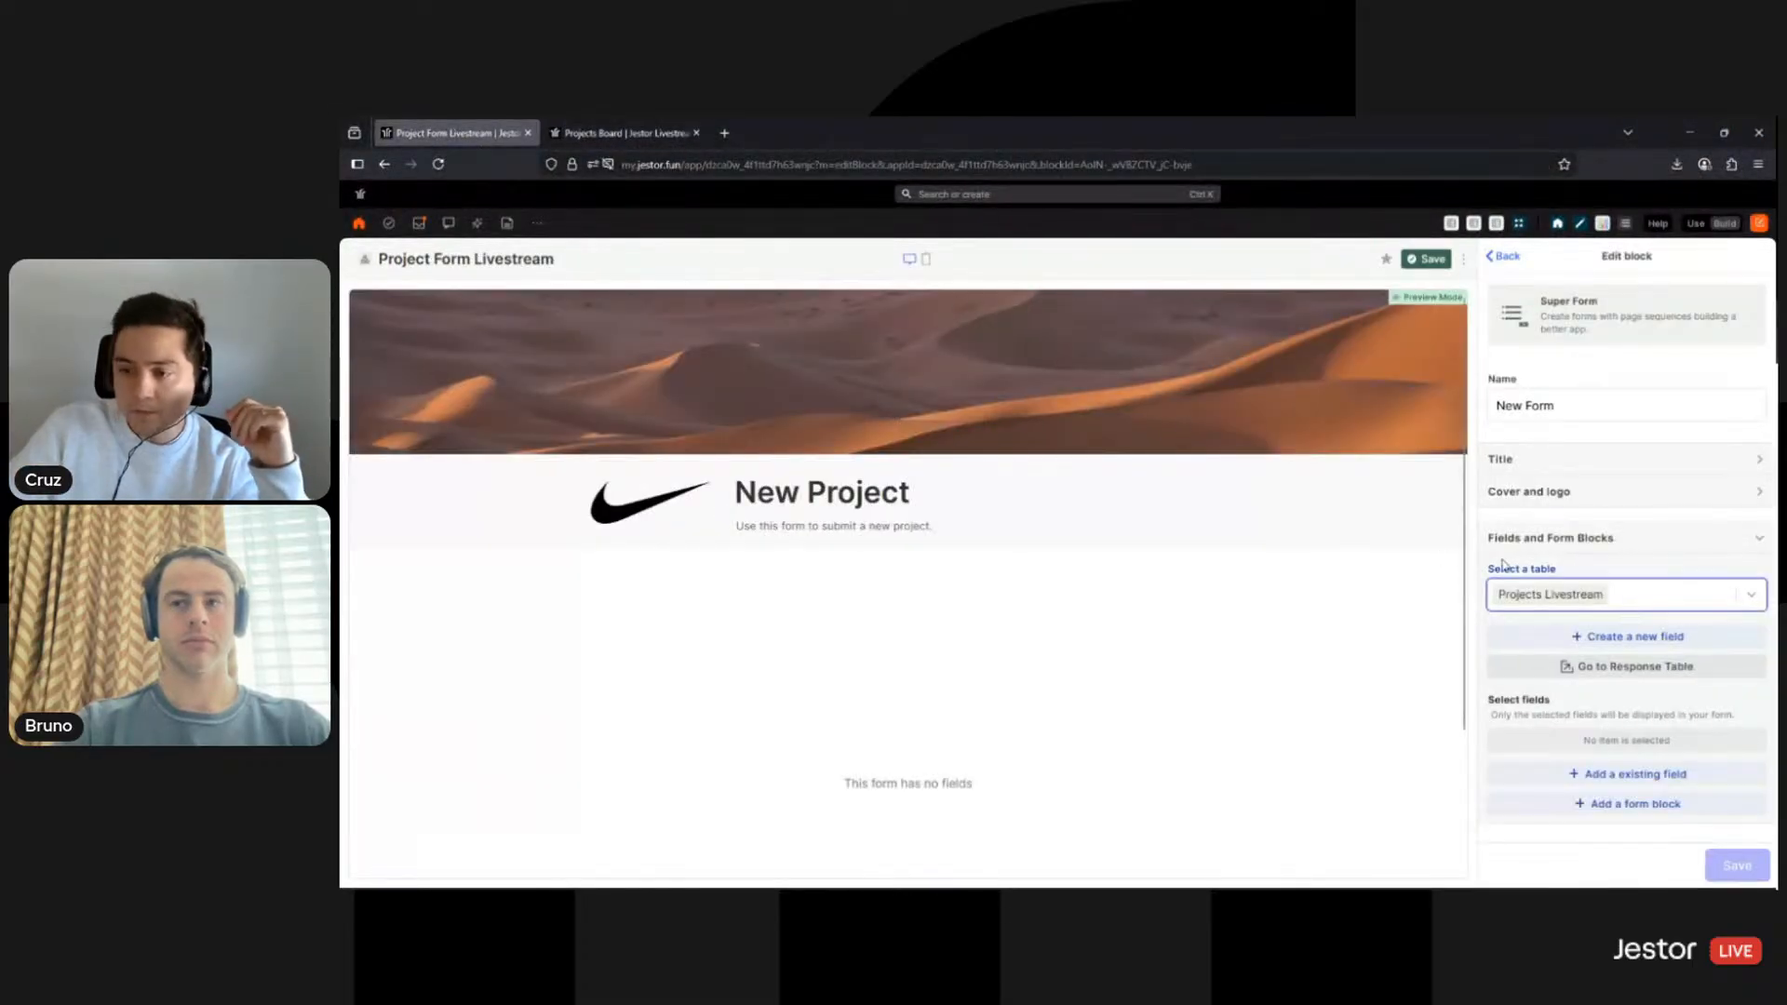
scroll(1615, 602, "down", 2)
- Add the existing Project Name, Description, Priority, Stage and Attachments fields to the form
left_click(1616, 597)
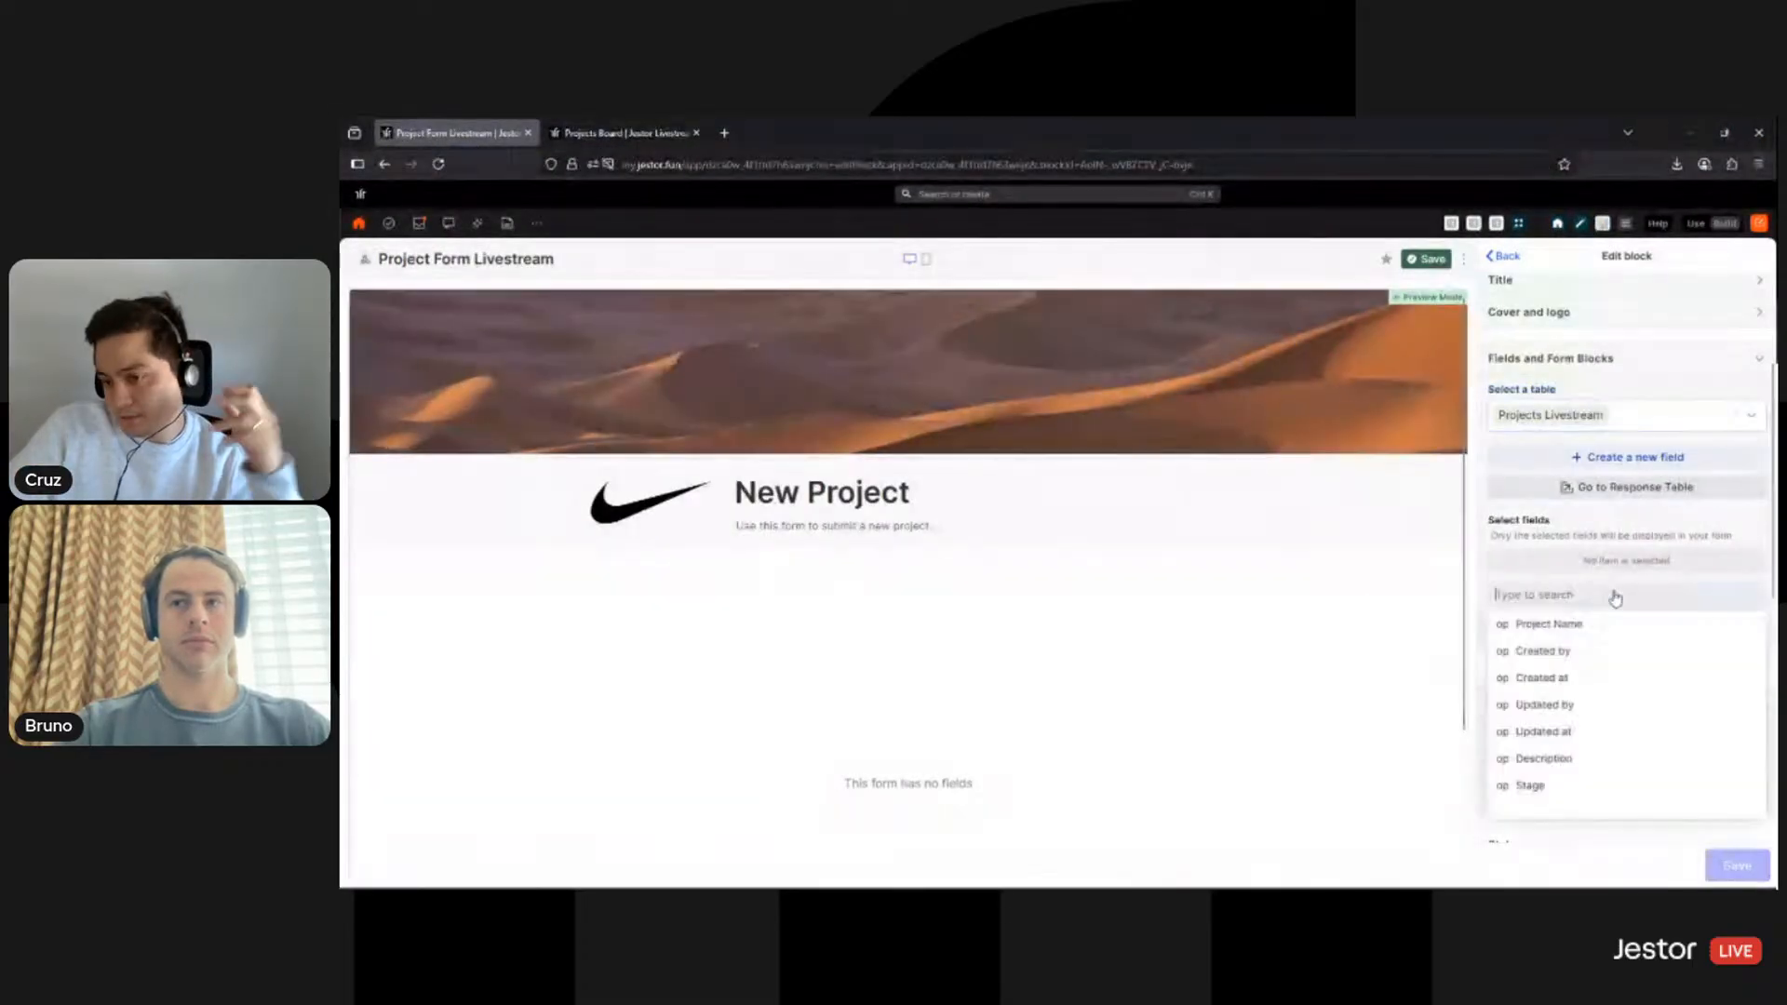
left_click(1584, 625)
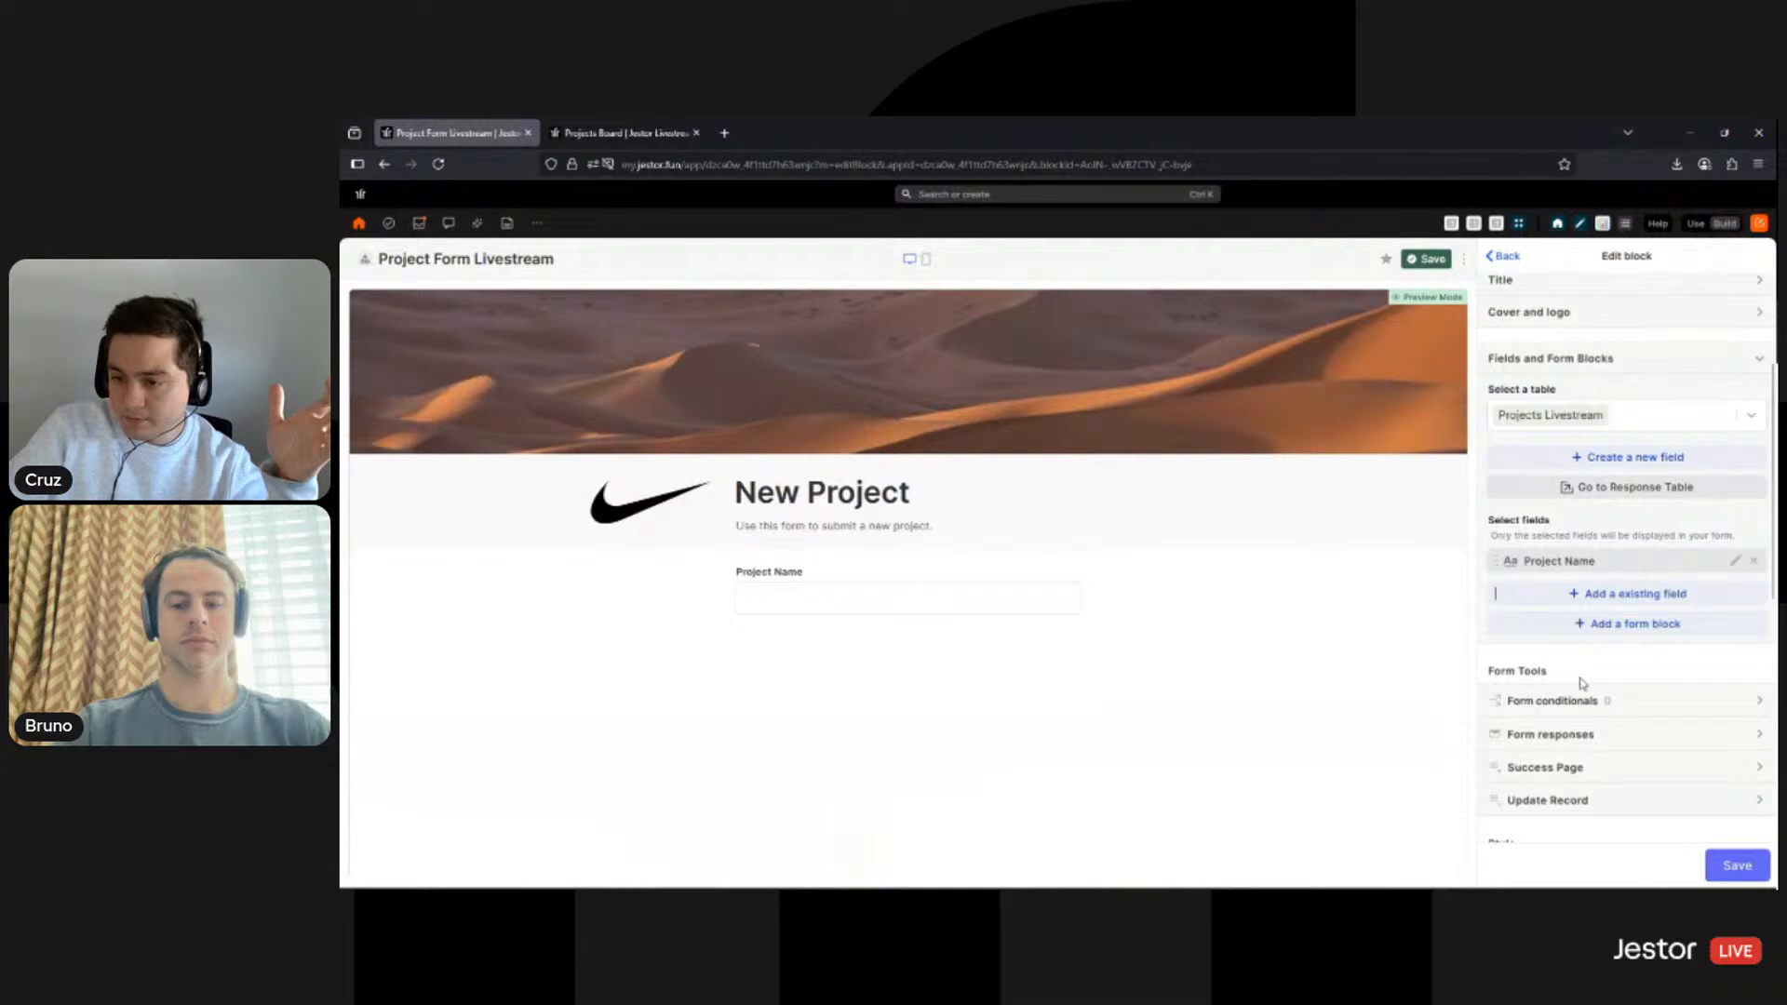
left_click(1597, 605)
key("Escape")
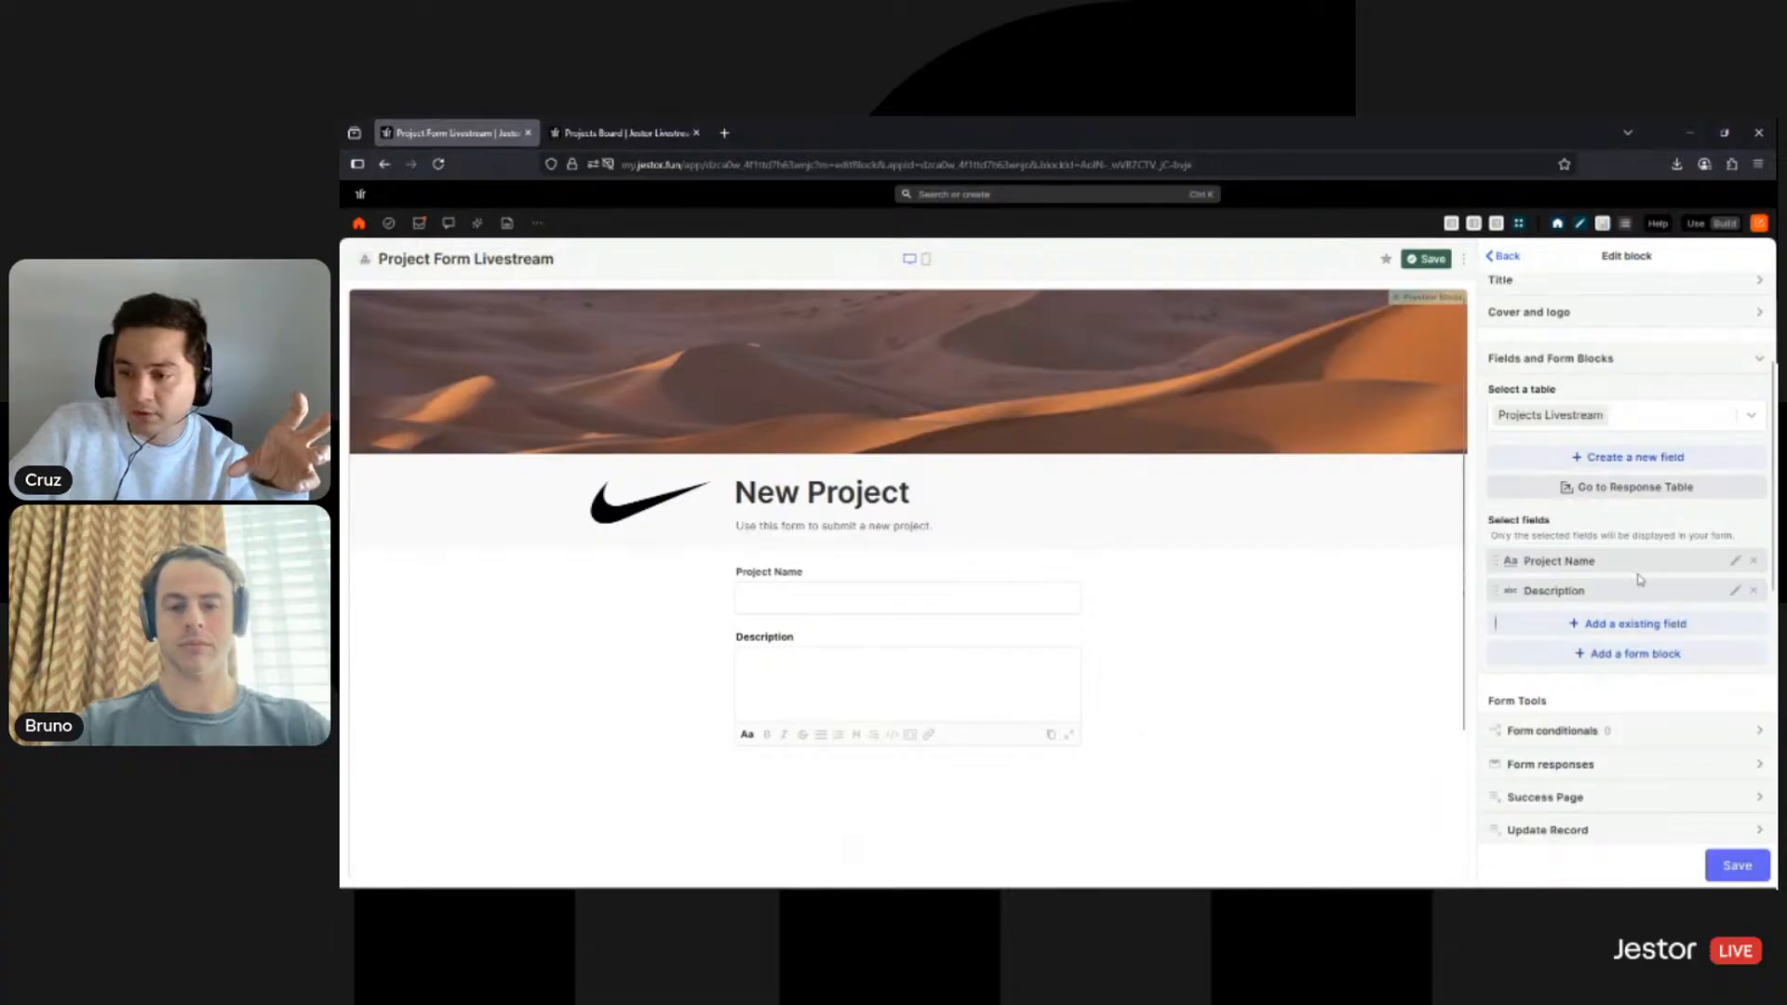
left_click(1624, 626)
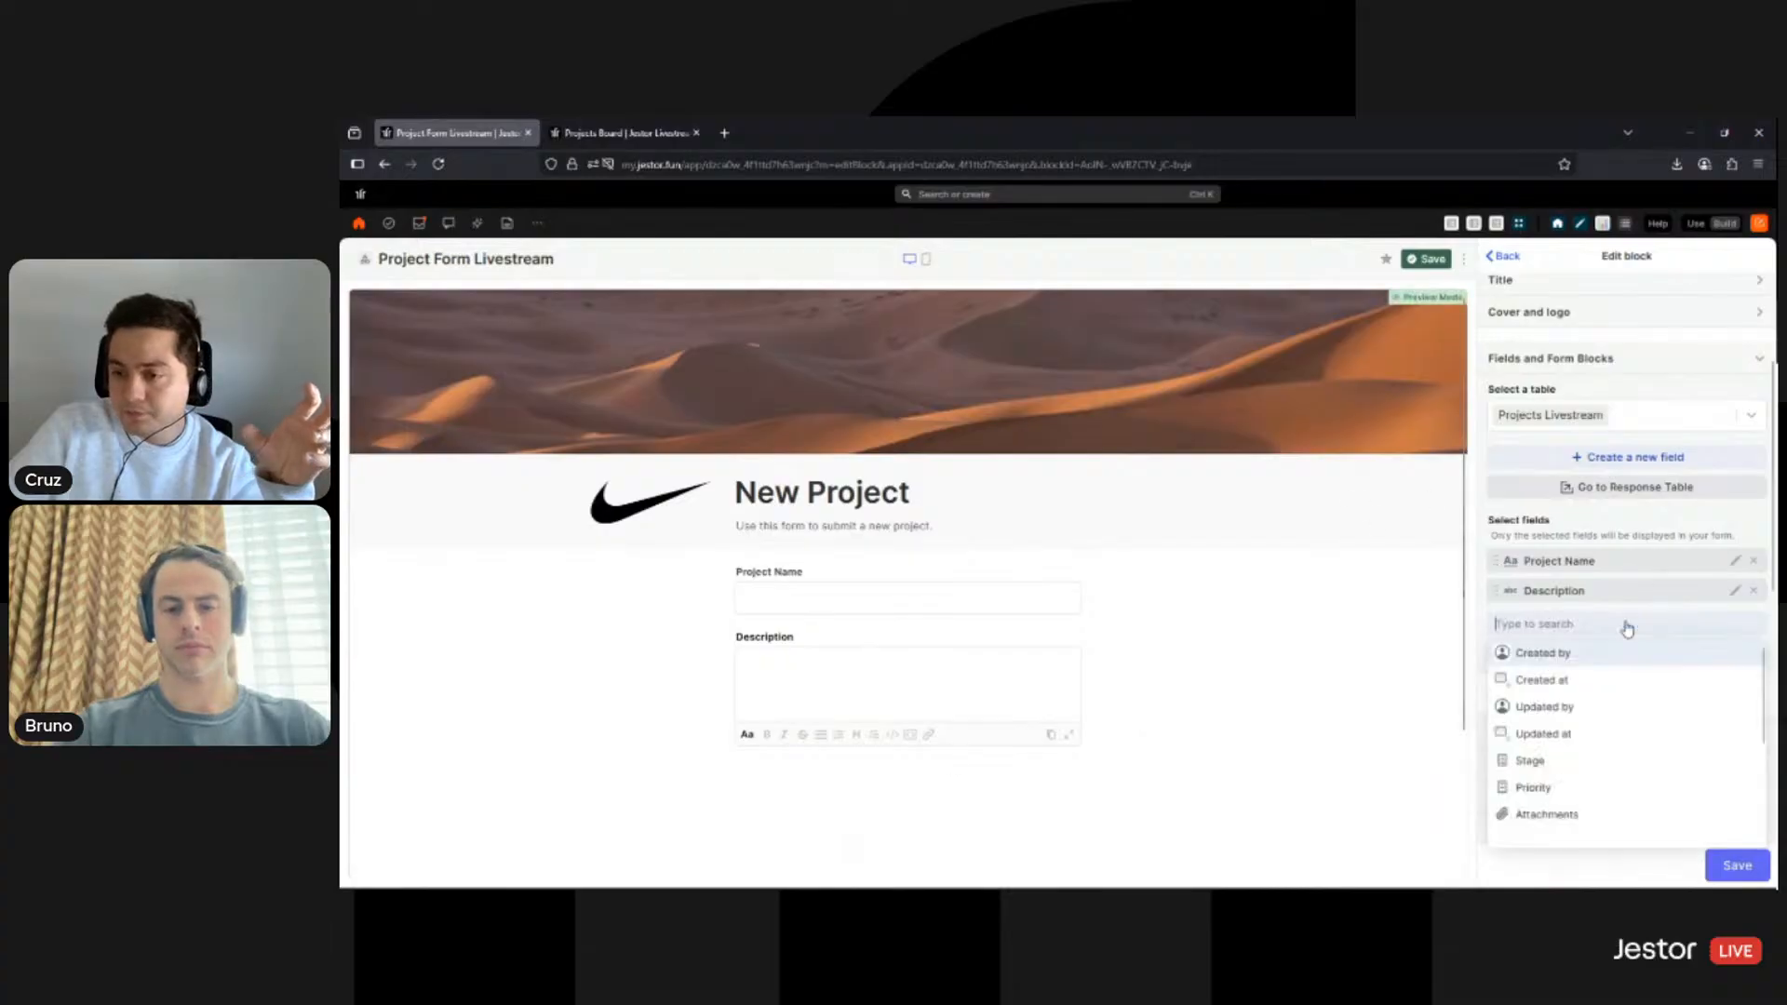
left_click(1571, 789)
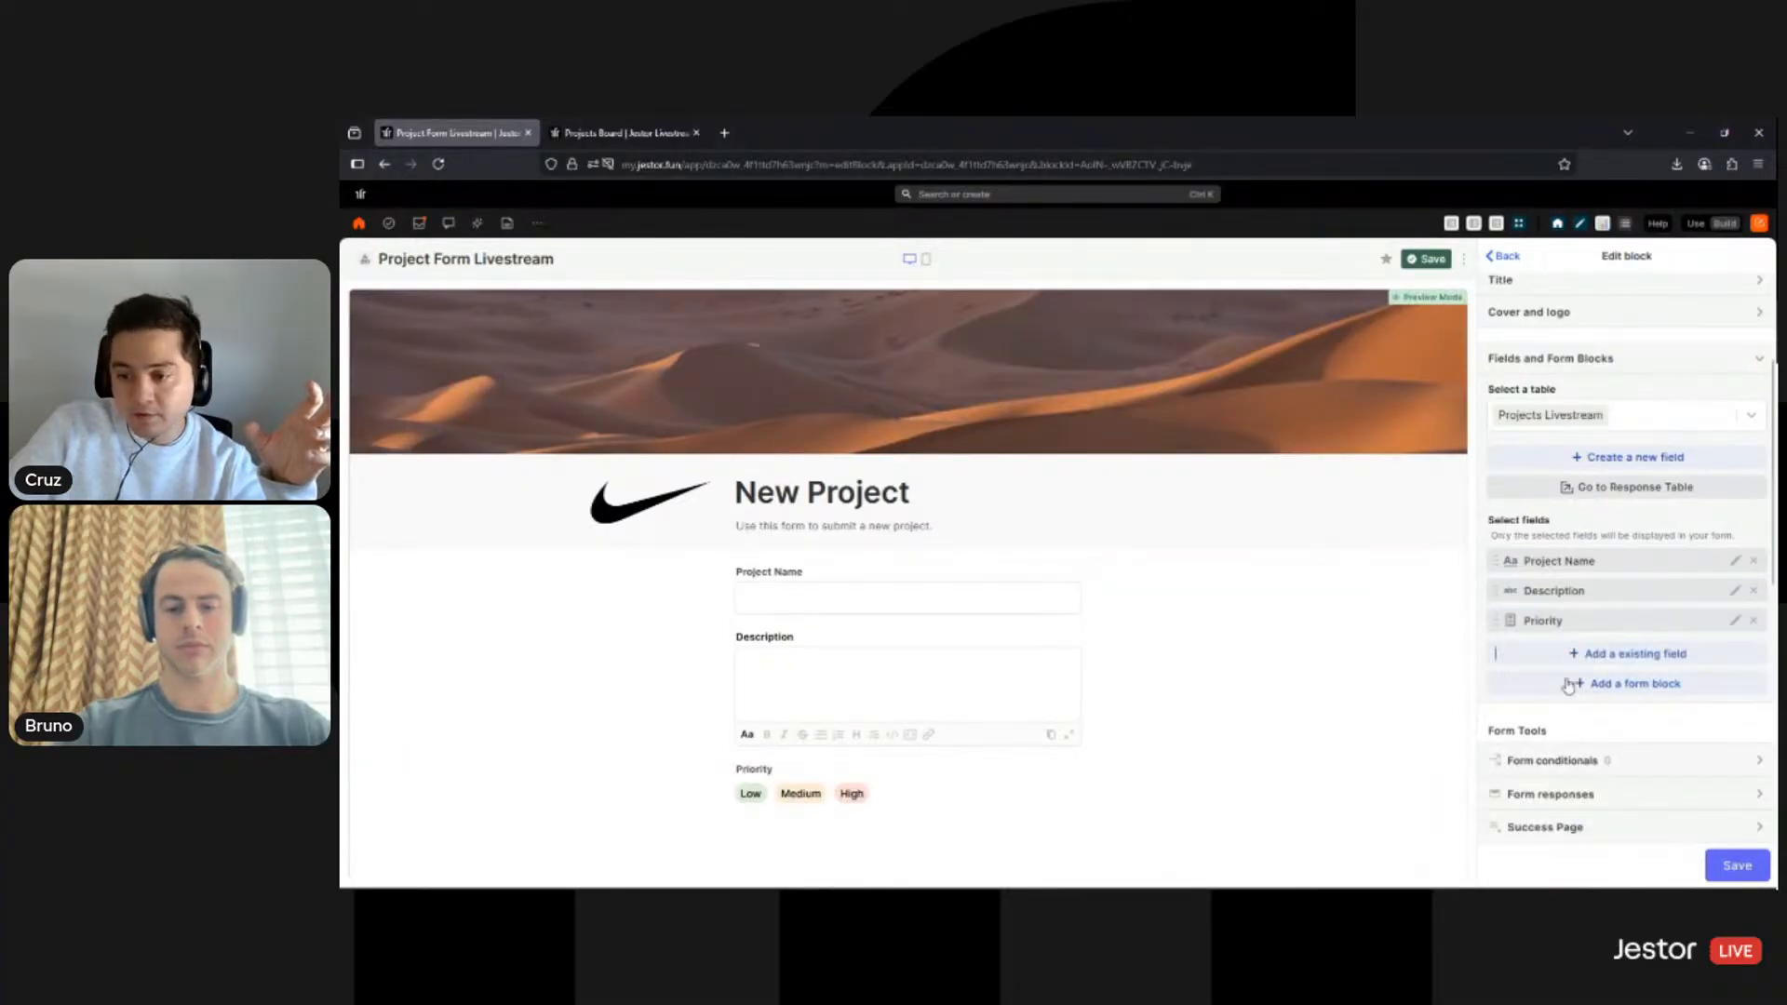
left_click(1574, 661)
left_click(1543, 799)
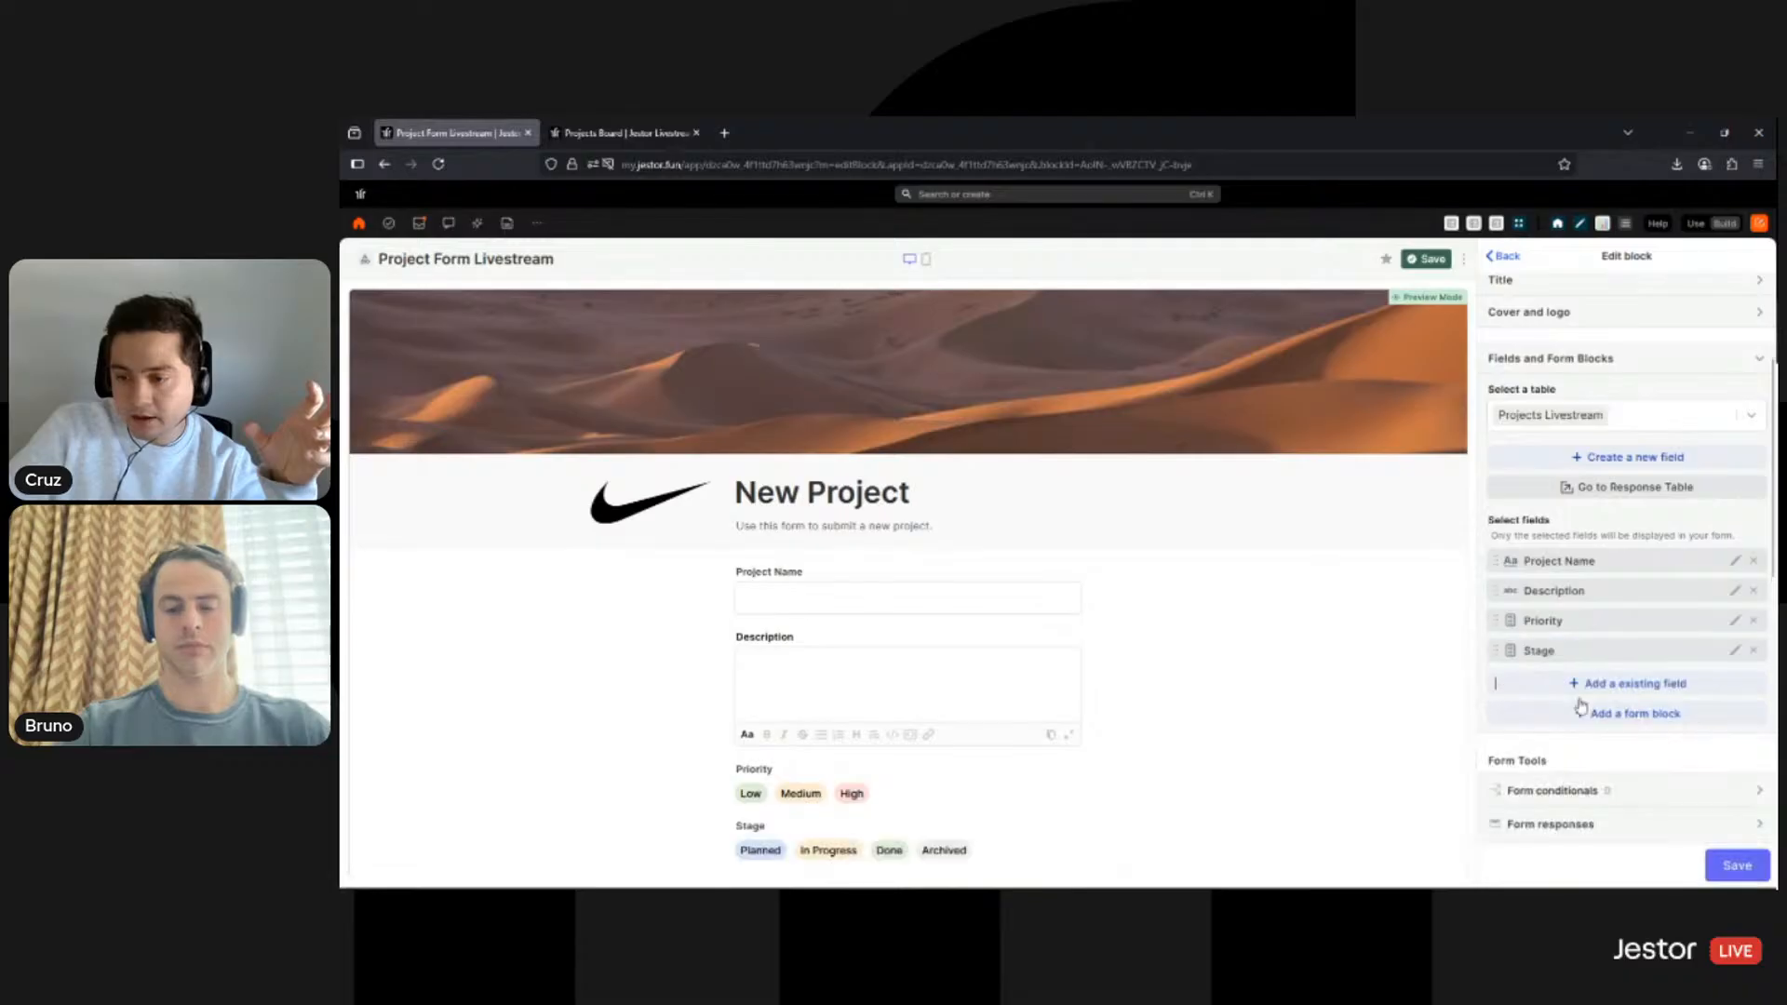
left_click(1582, 682)
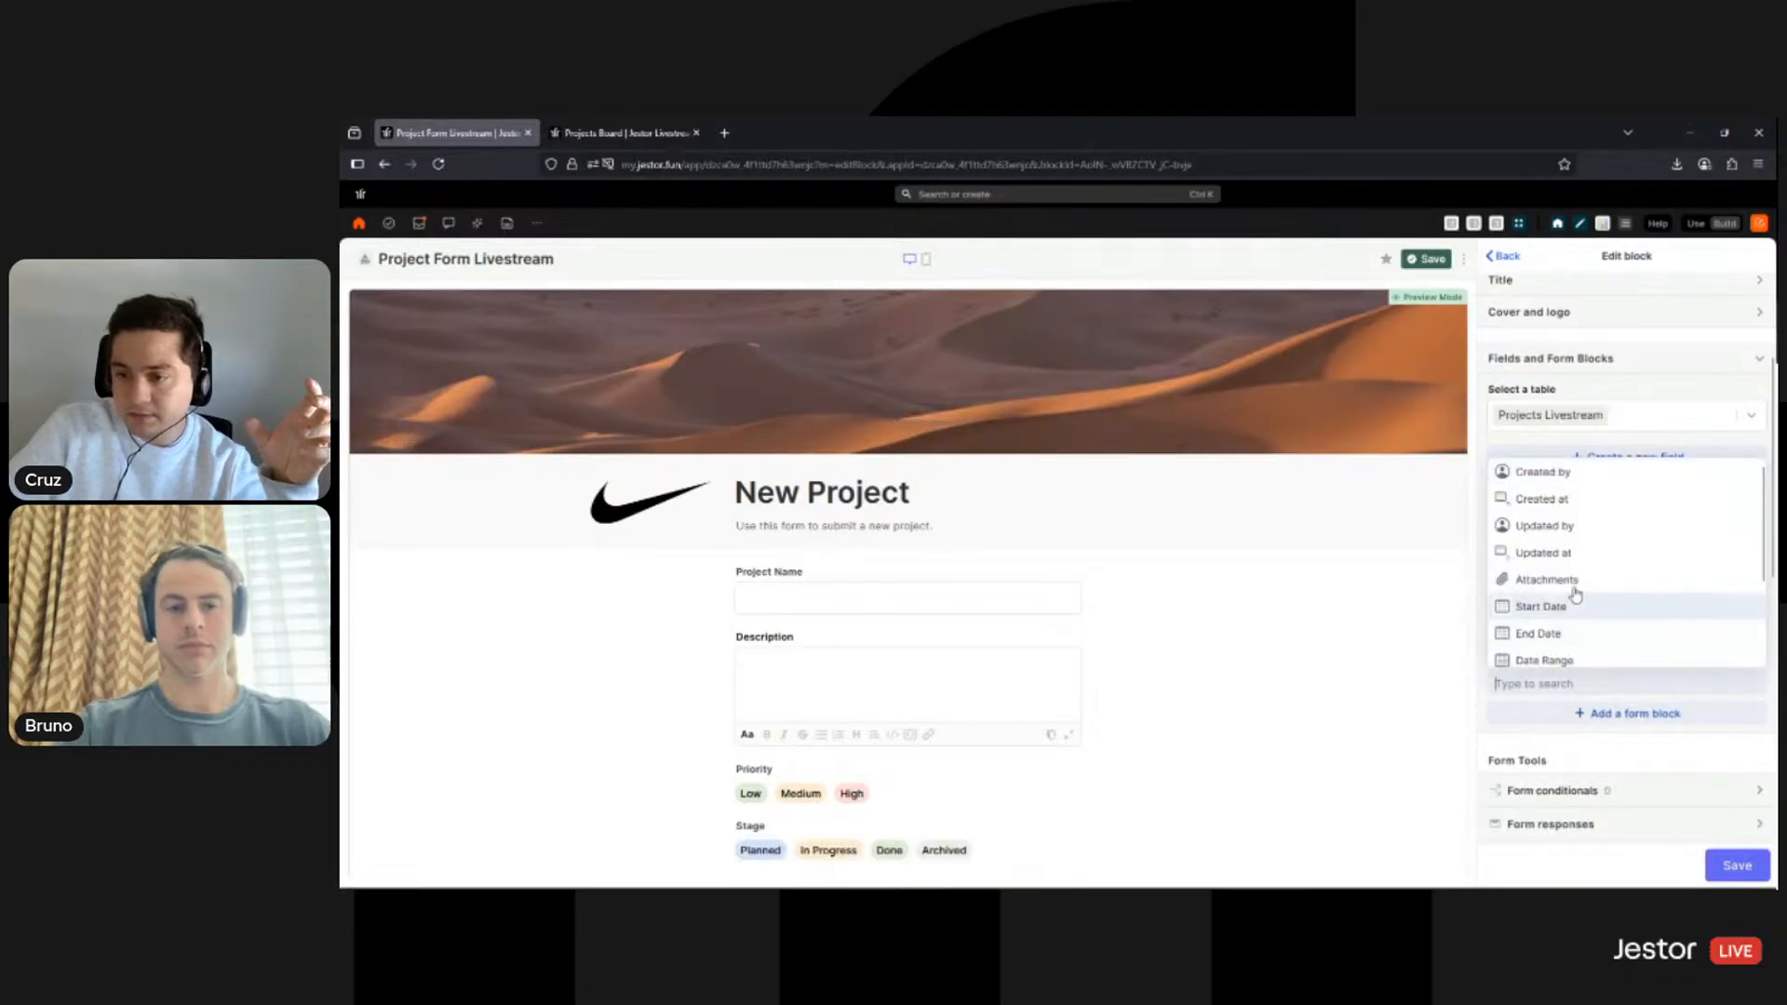
left_click(1554, 580)
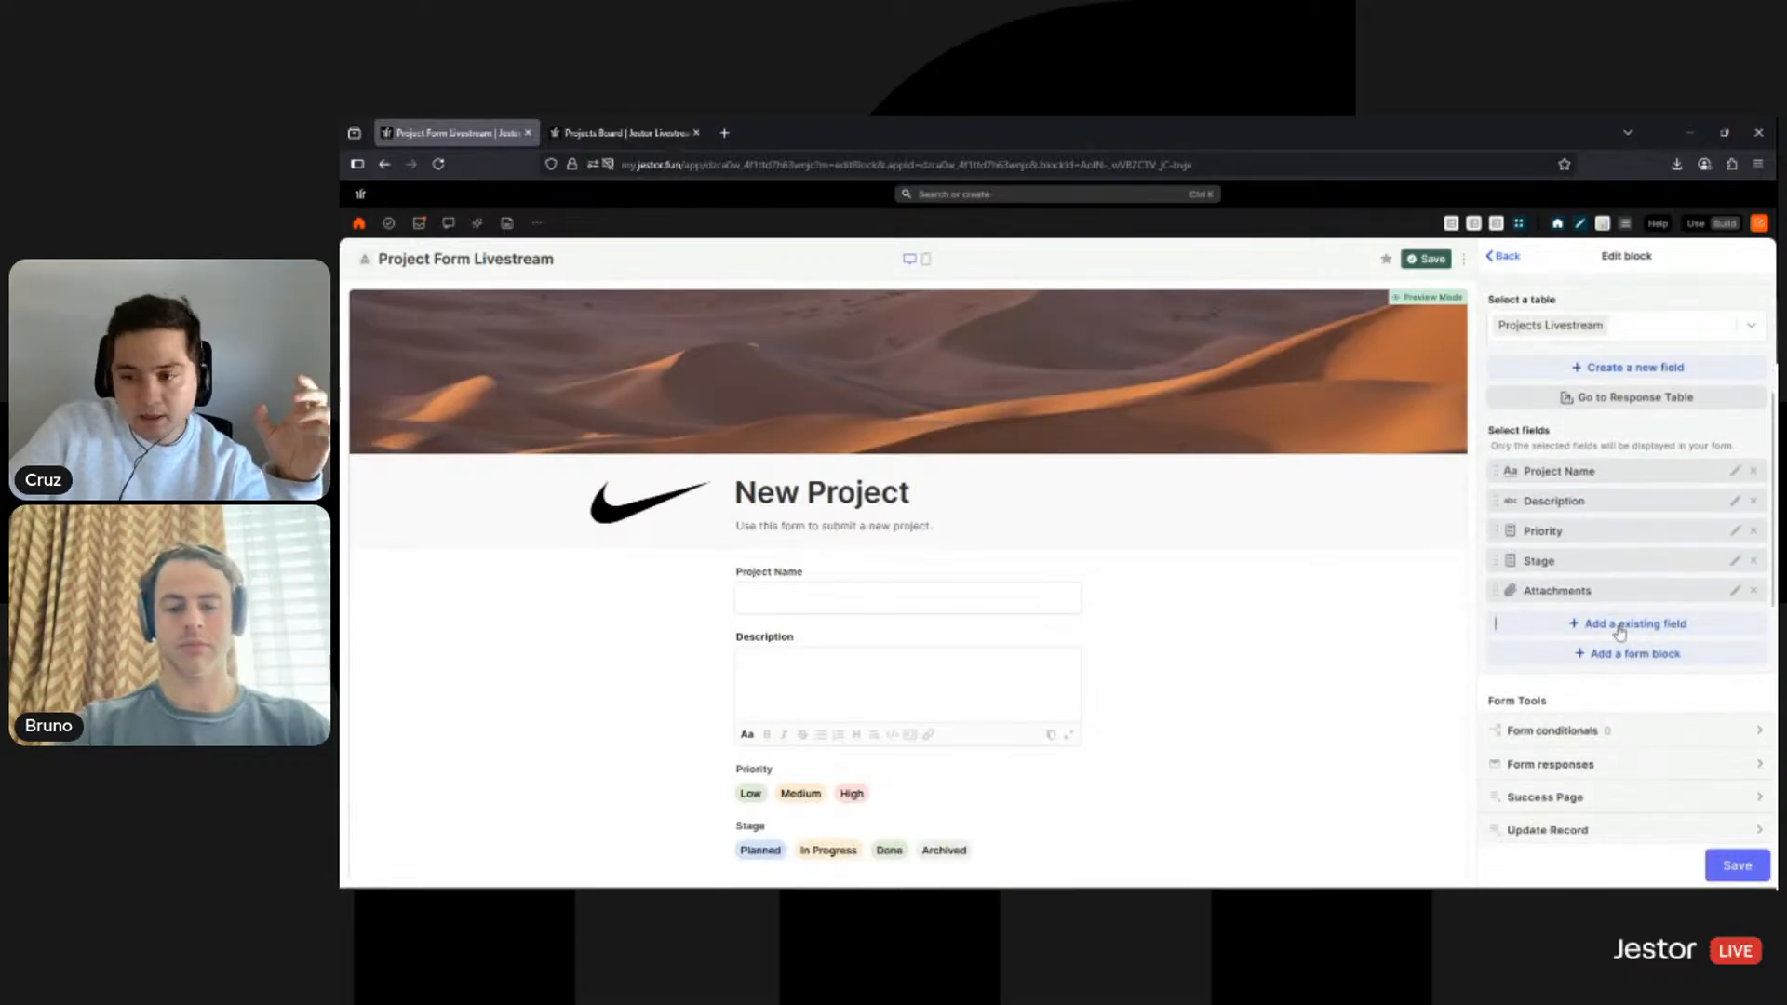
- Add the Start Date, End Date and Owners fields, ending above the Submit button
left_click(1619, 633)
scroll(1614, 736, "down", 3)
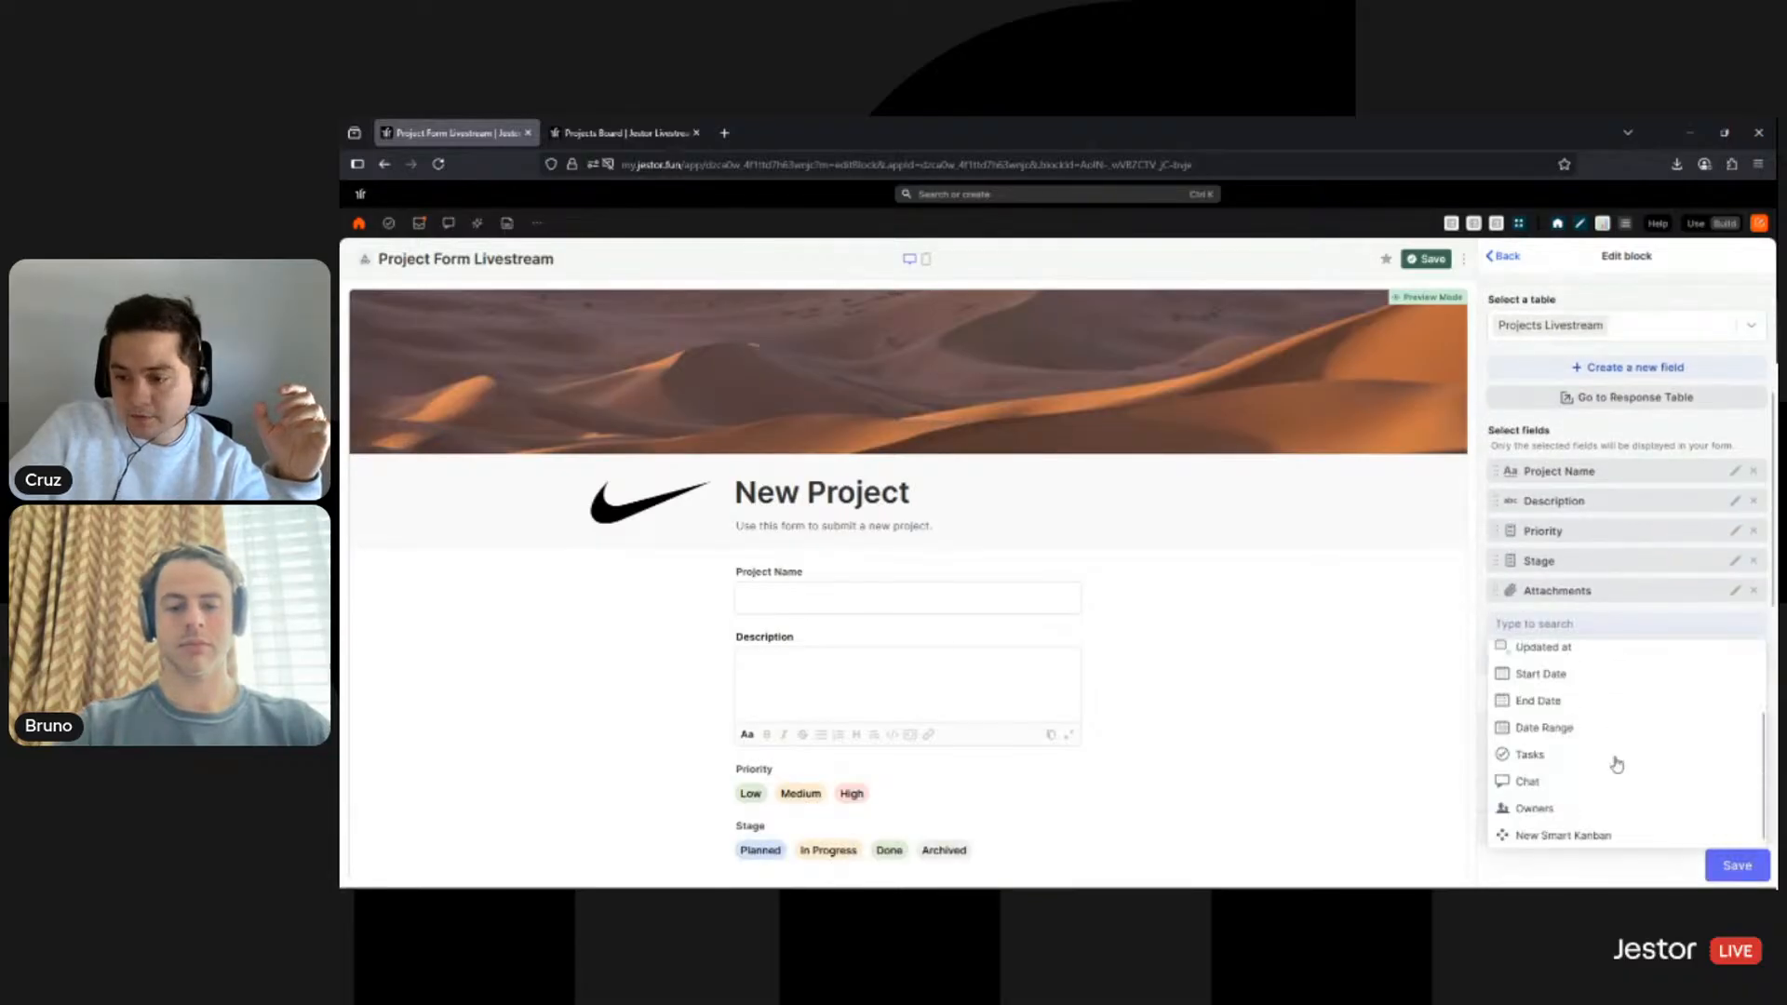
left_click(1580, 671)
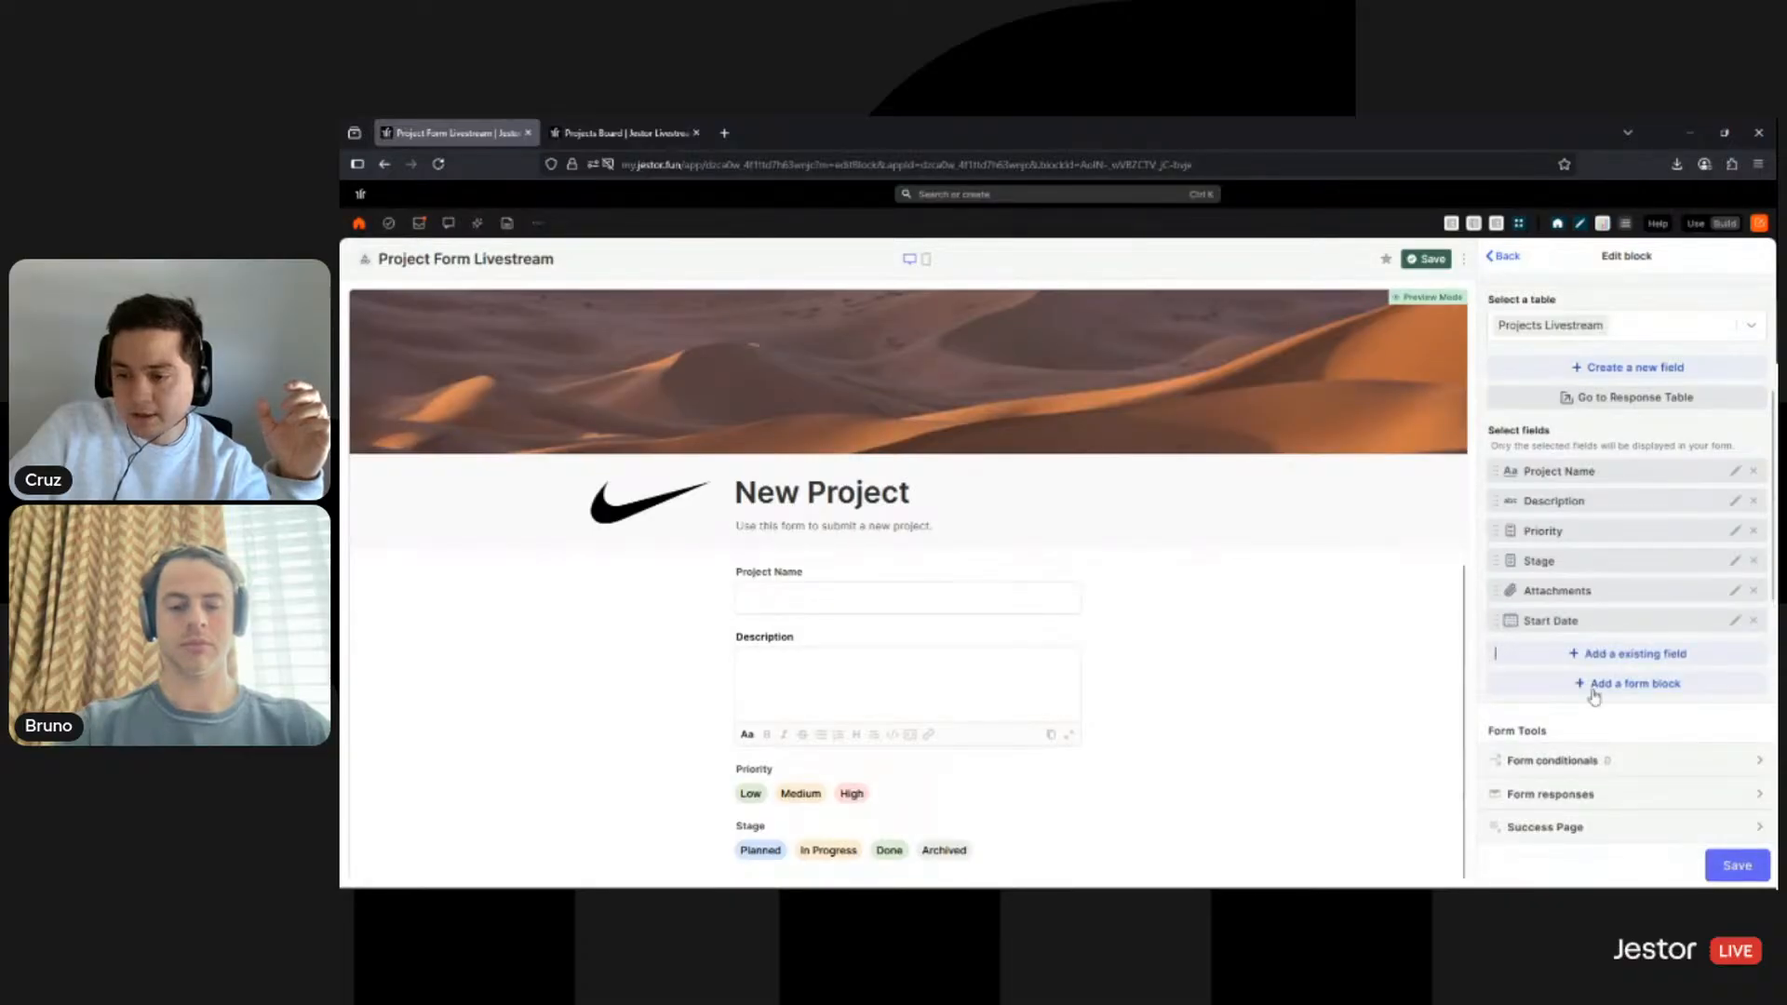
left_click(1550, 786)
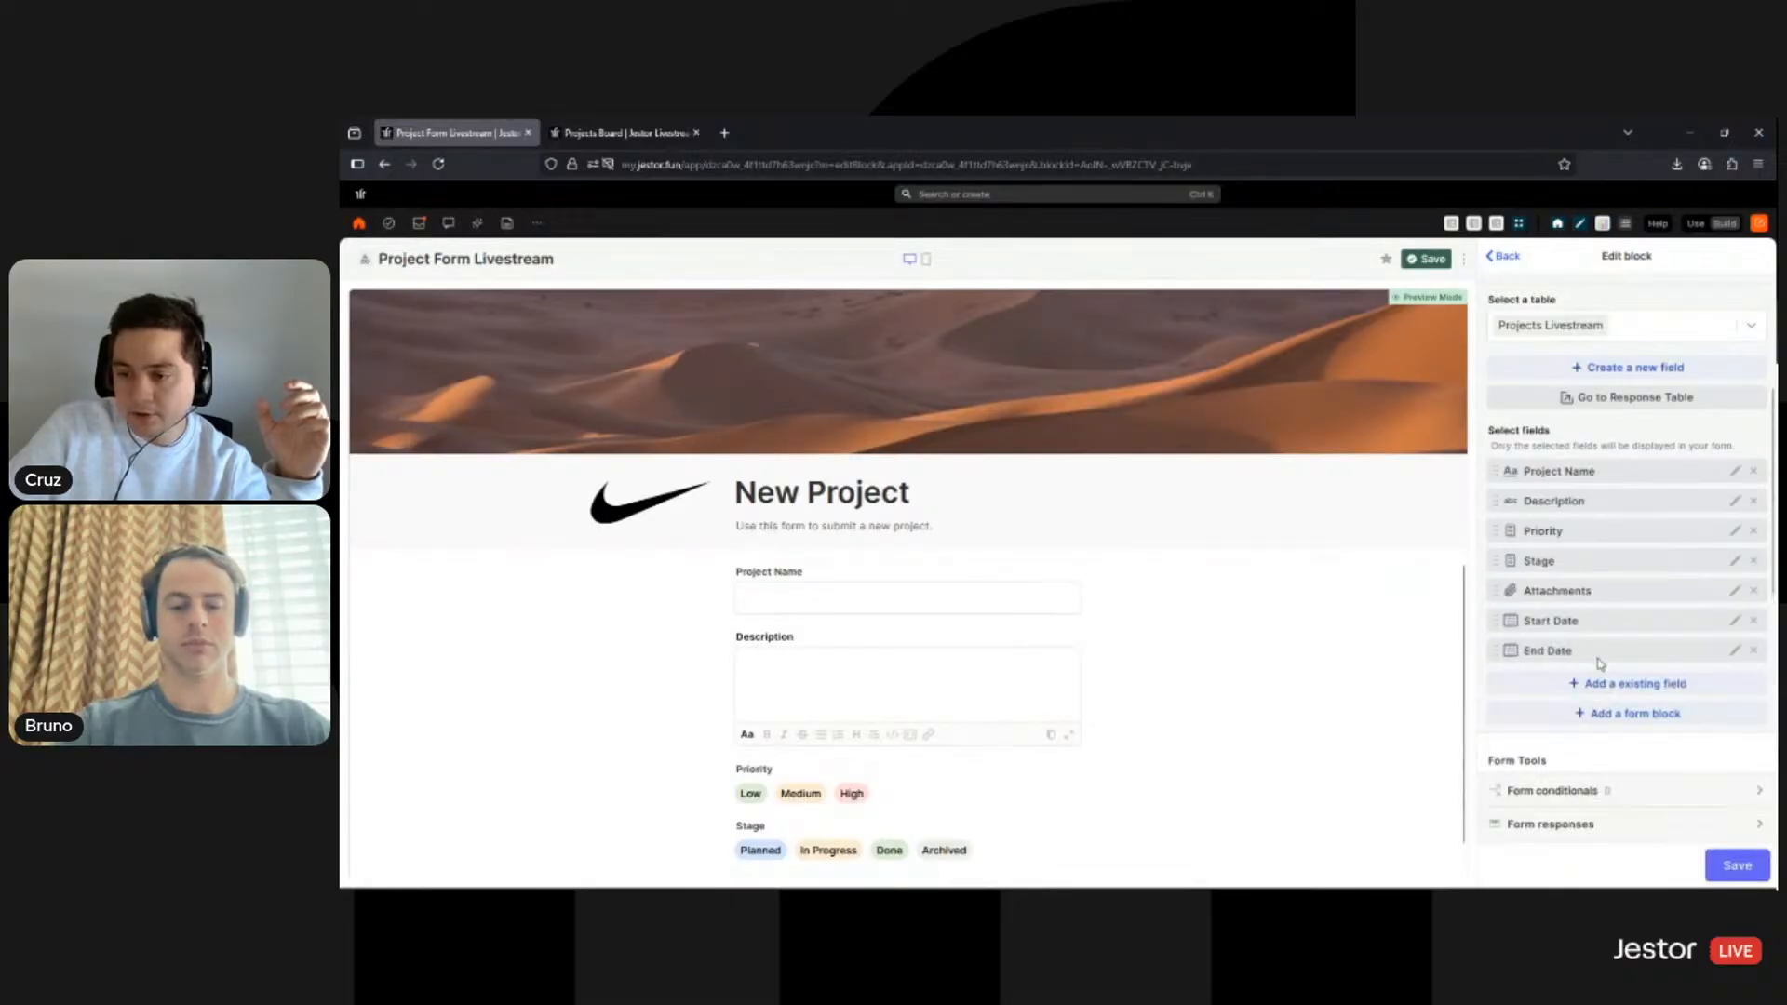
left_click(1608, 686)
scroll(1604, 642, "down", 1)
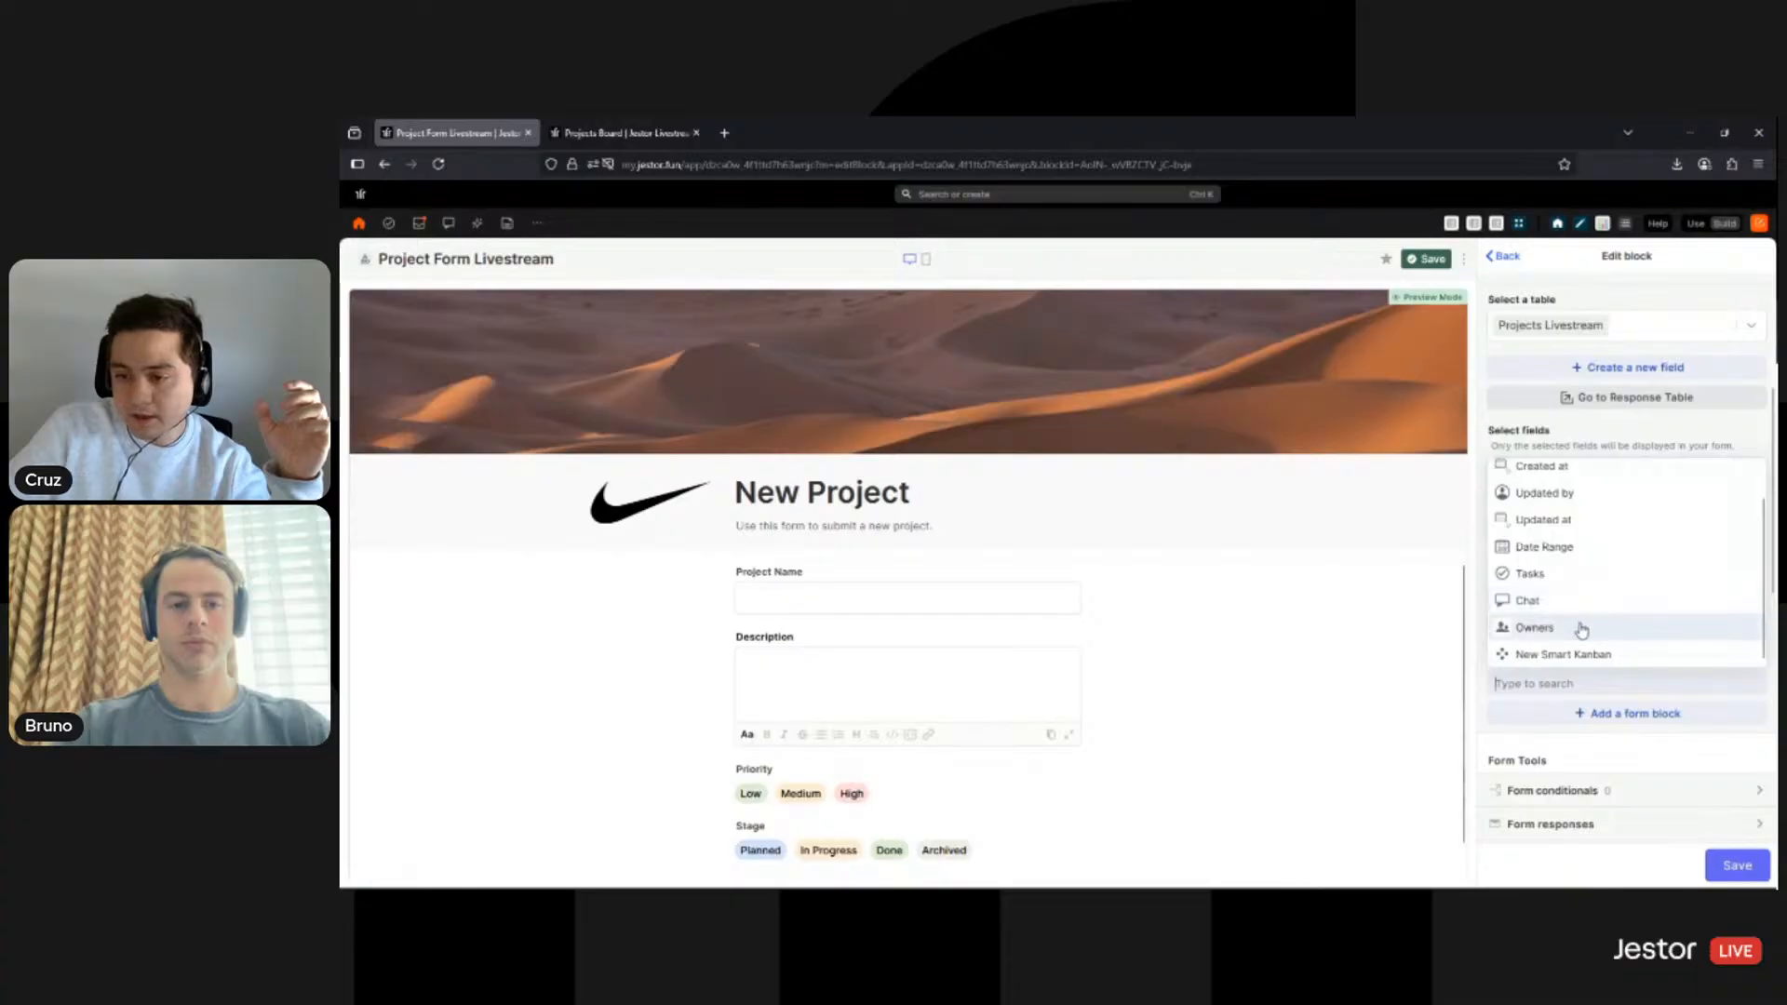
left_click(1579, 627)
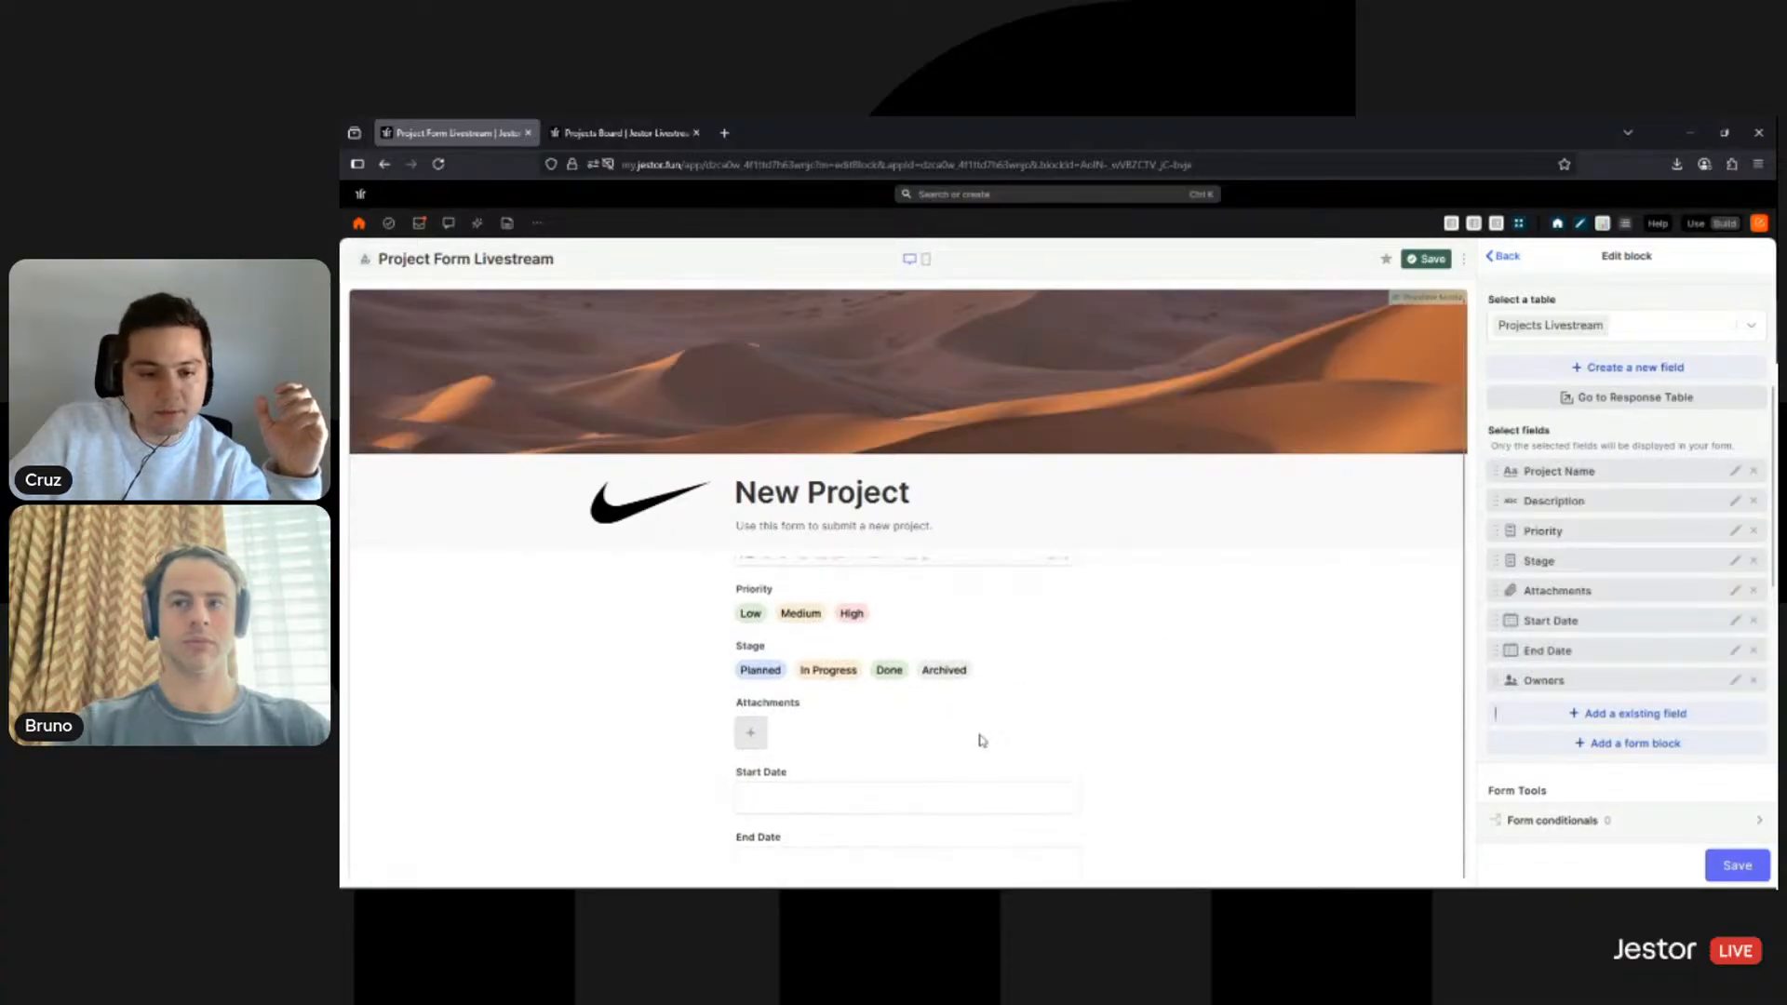
scroll(1029, 761, "down", 3)
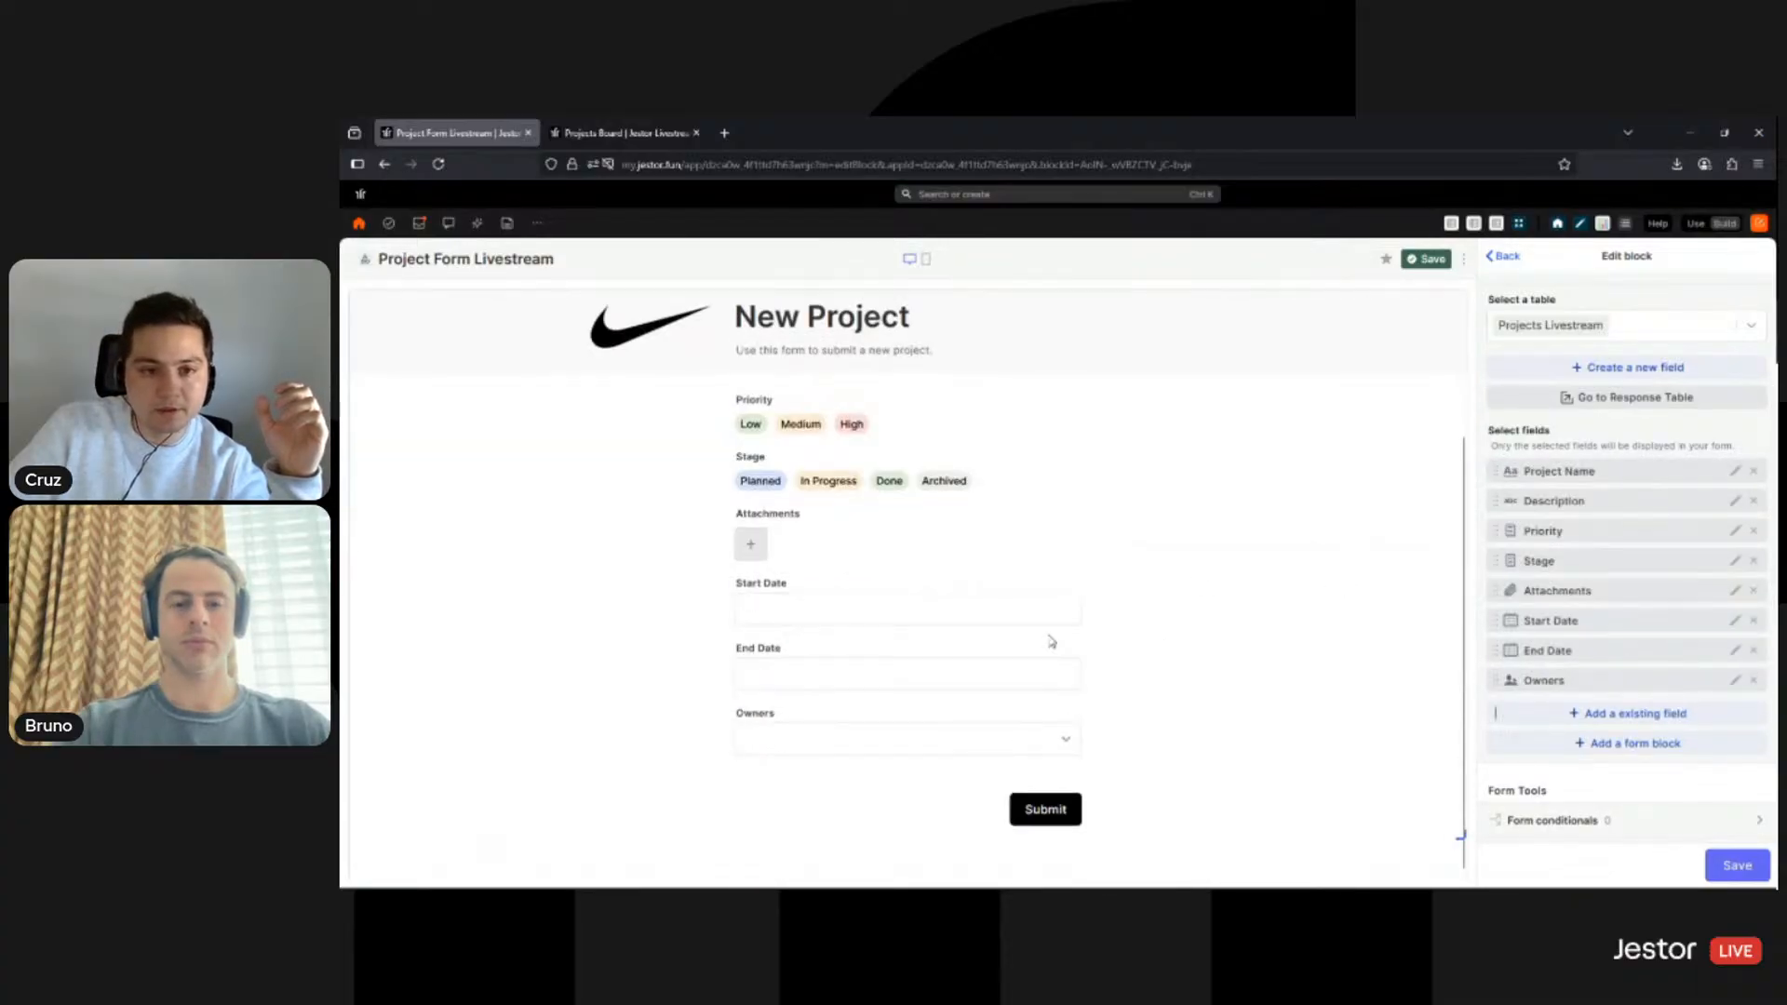
scroll(1047, 591, "down", 3)
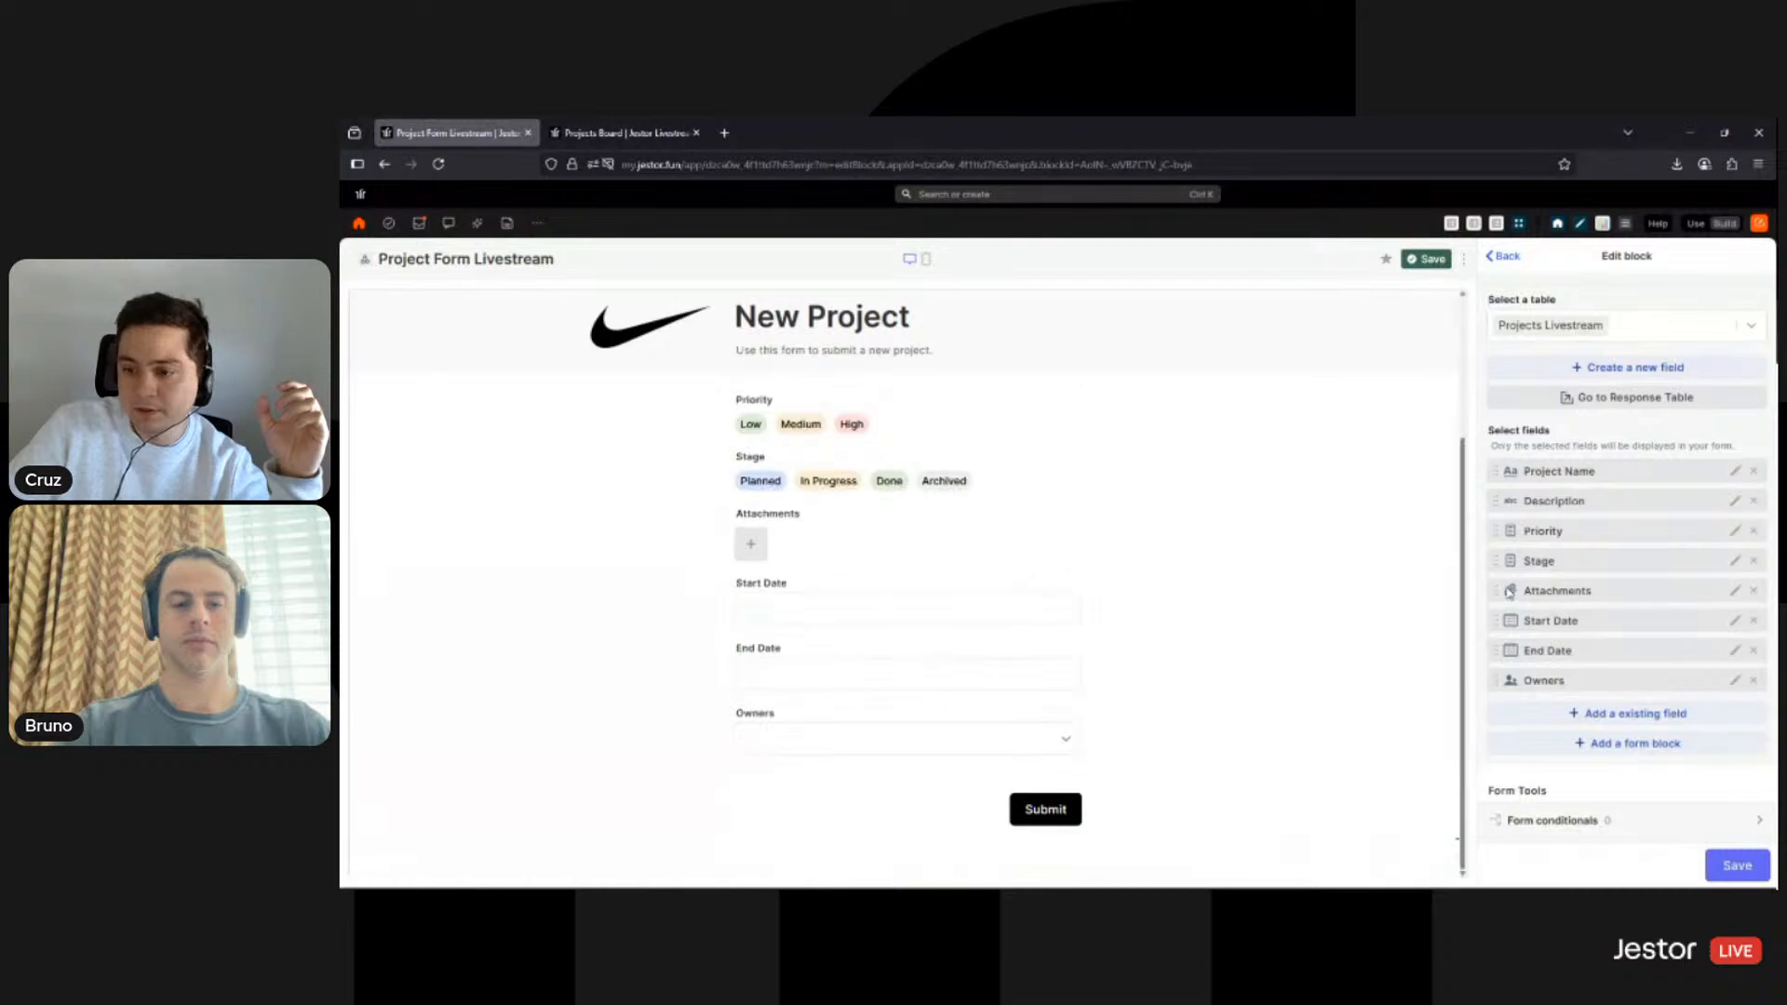
- Scroll through the form's selected fields and try dragging Attachments higher in the order
scroll(1239, 625, "up", 5)
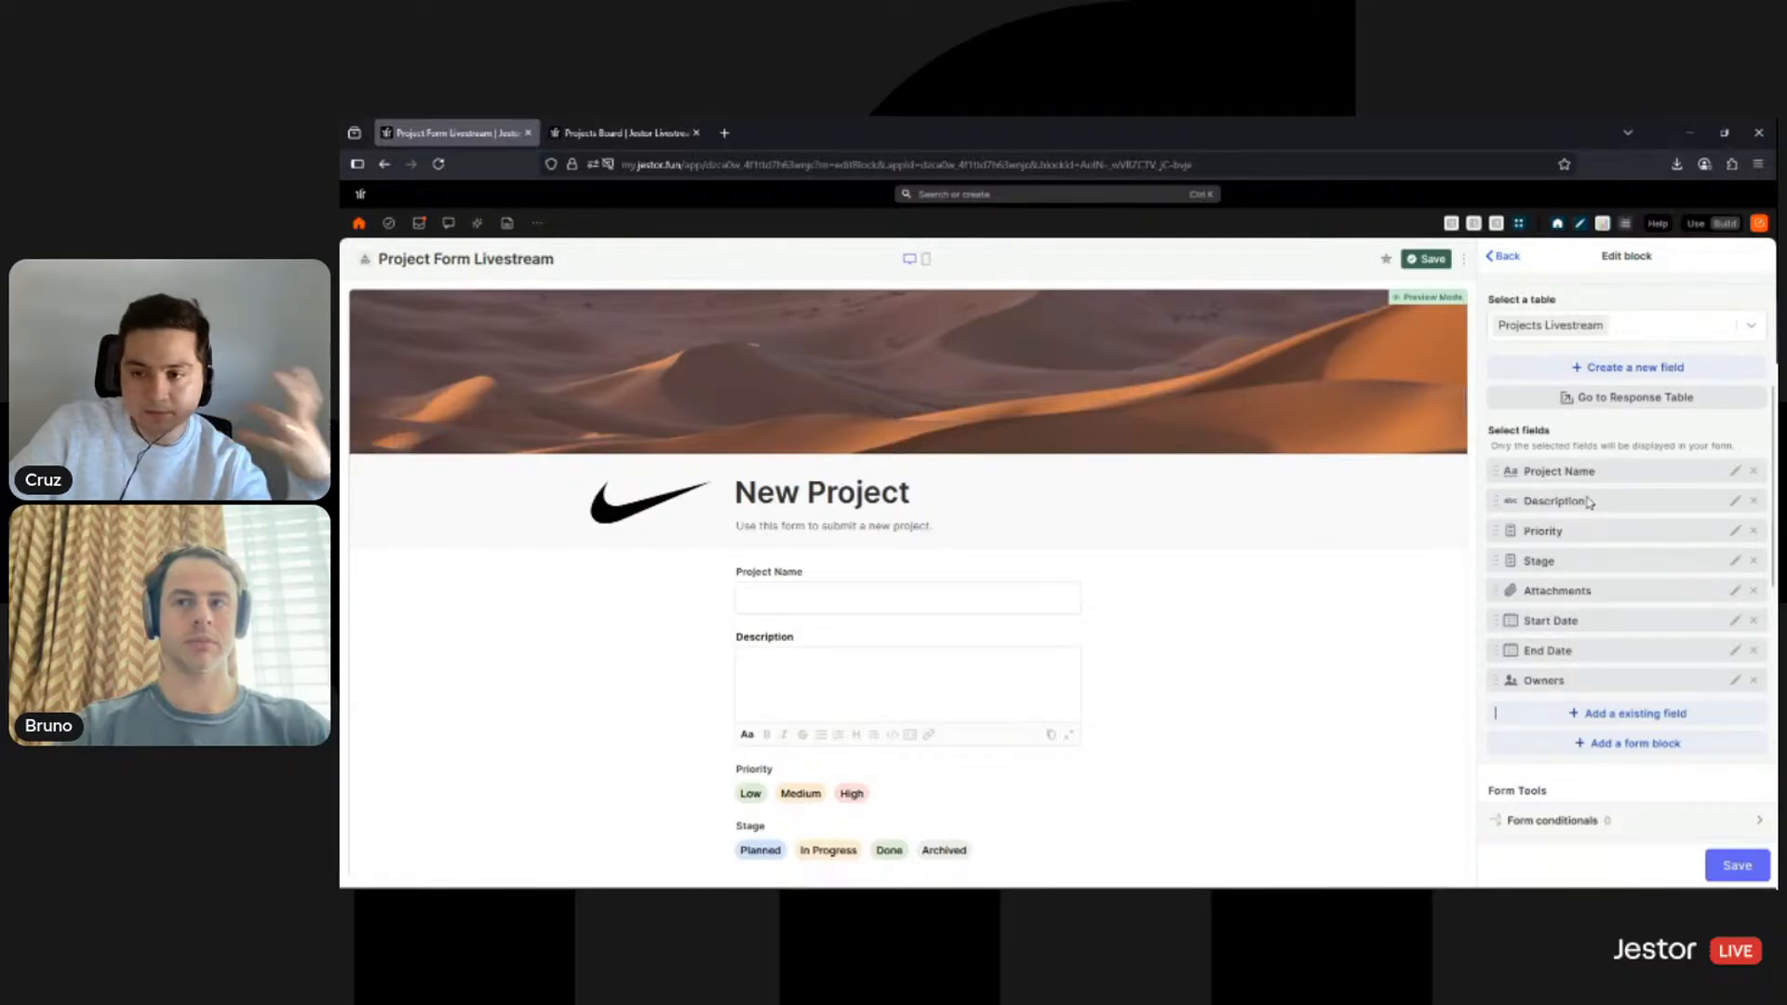
scroll(1024, 628, "down", 2)
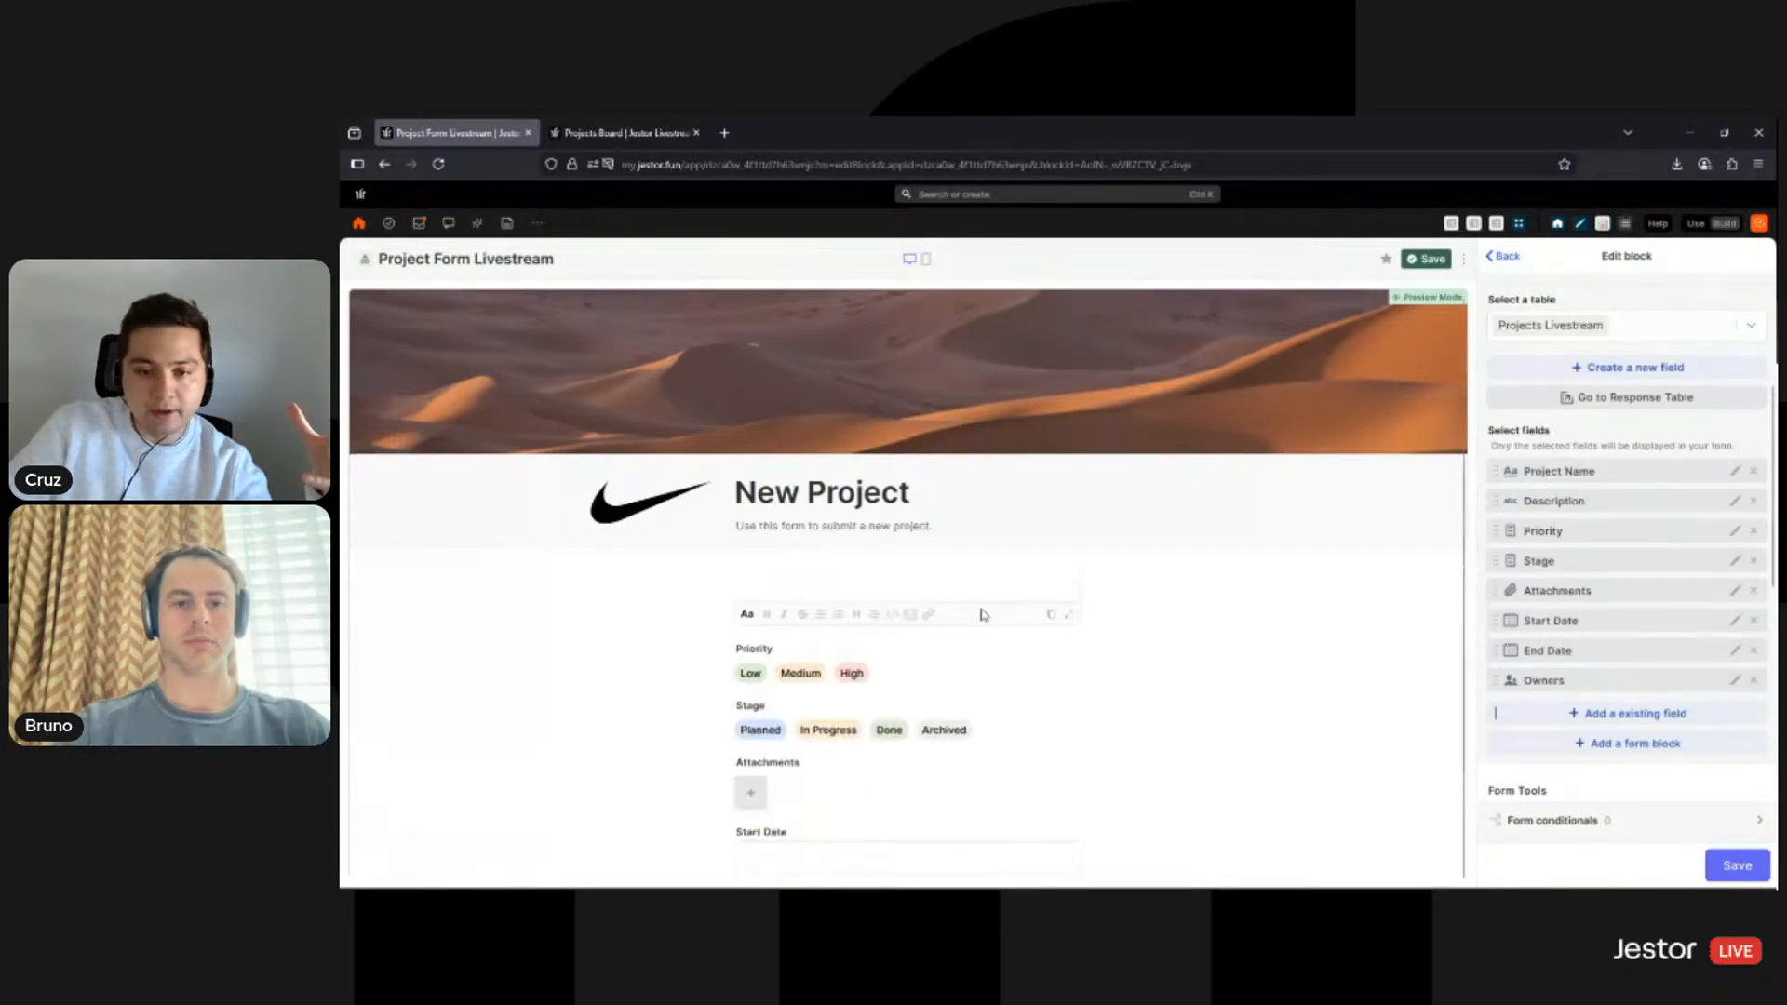
scroll(980, 629, "up", 2)
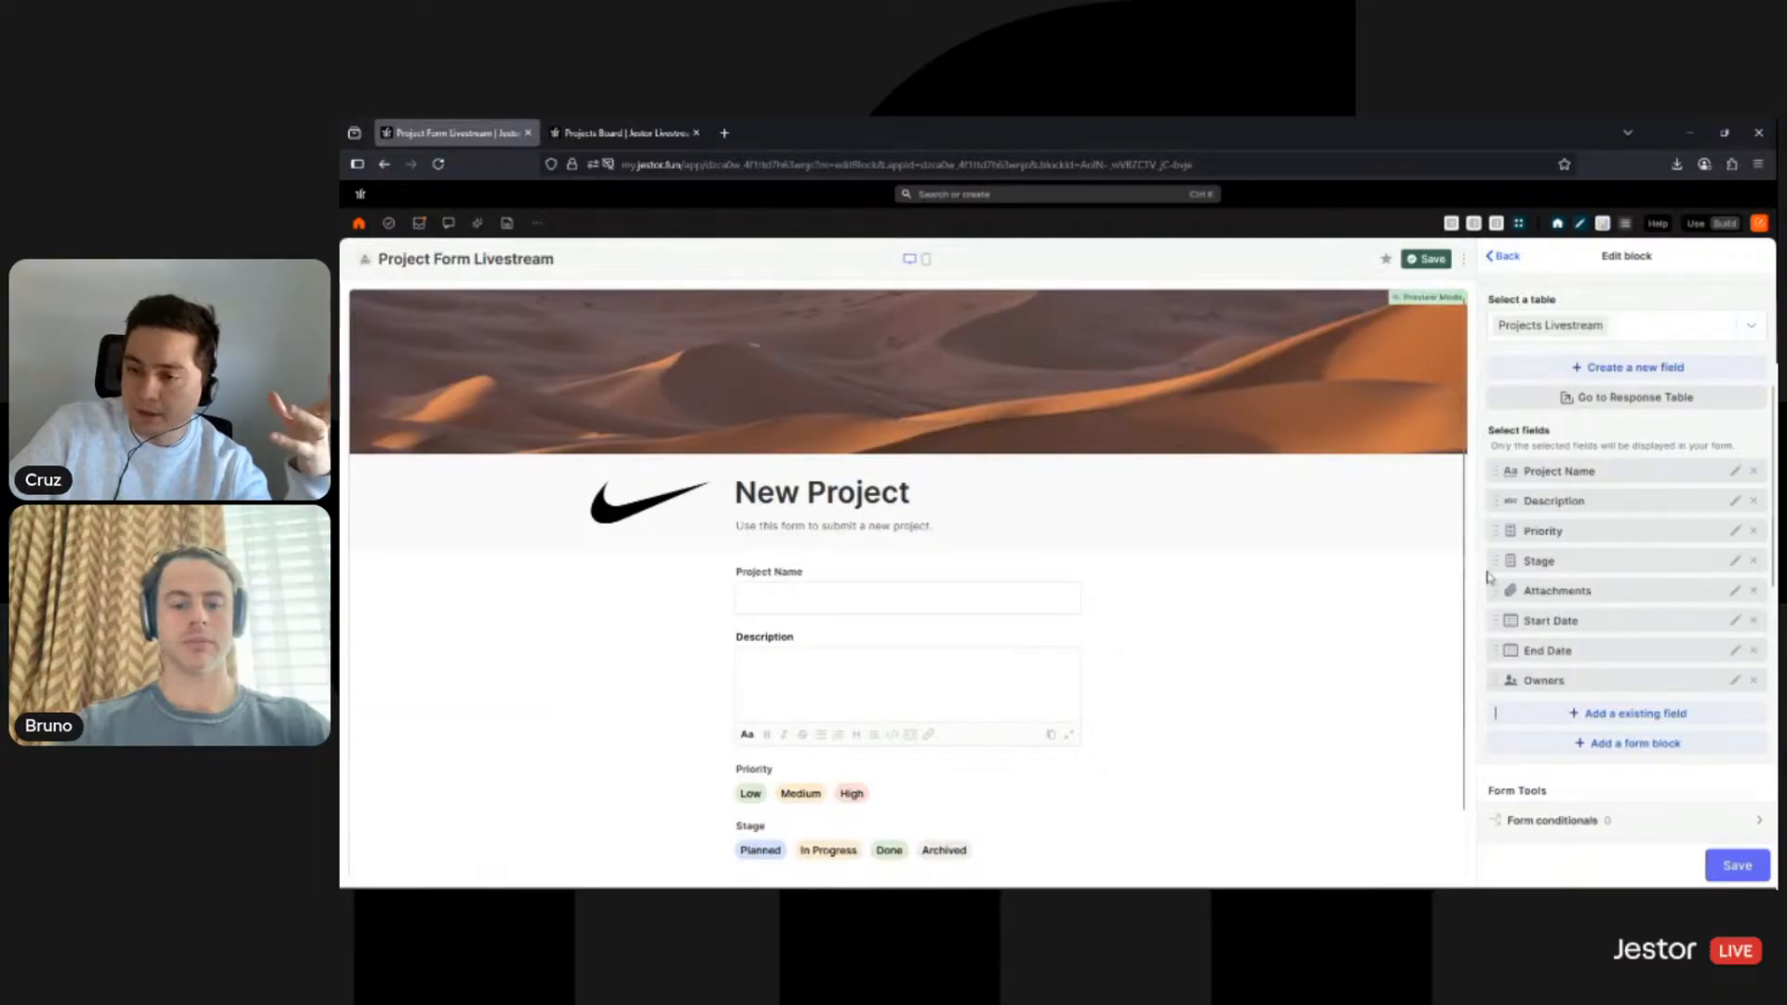
mouse_move(1496, 558)
left_mouse_down()
mouse_move(1499, 531)
mouse_move(1508, 592)
left_mouse_up()
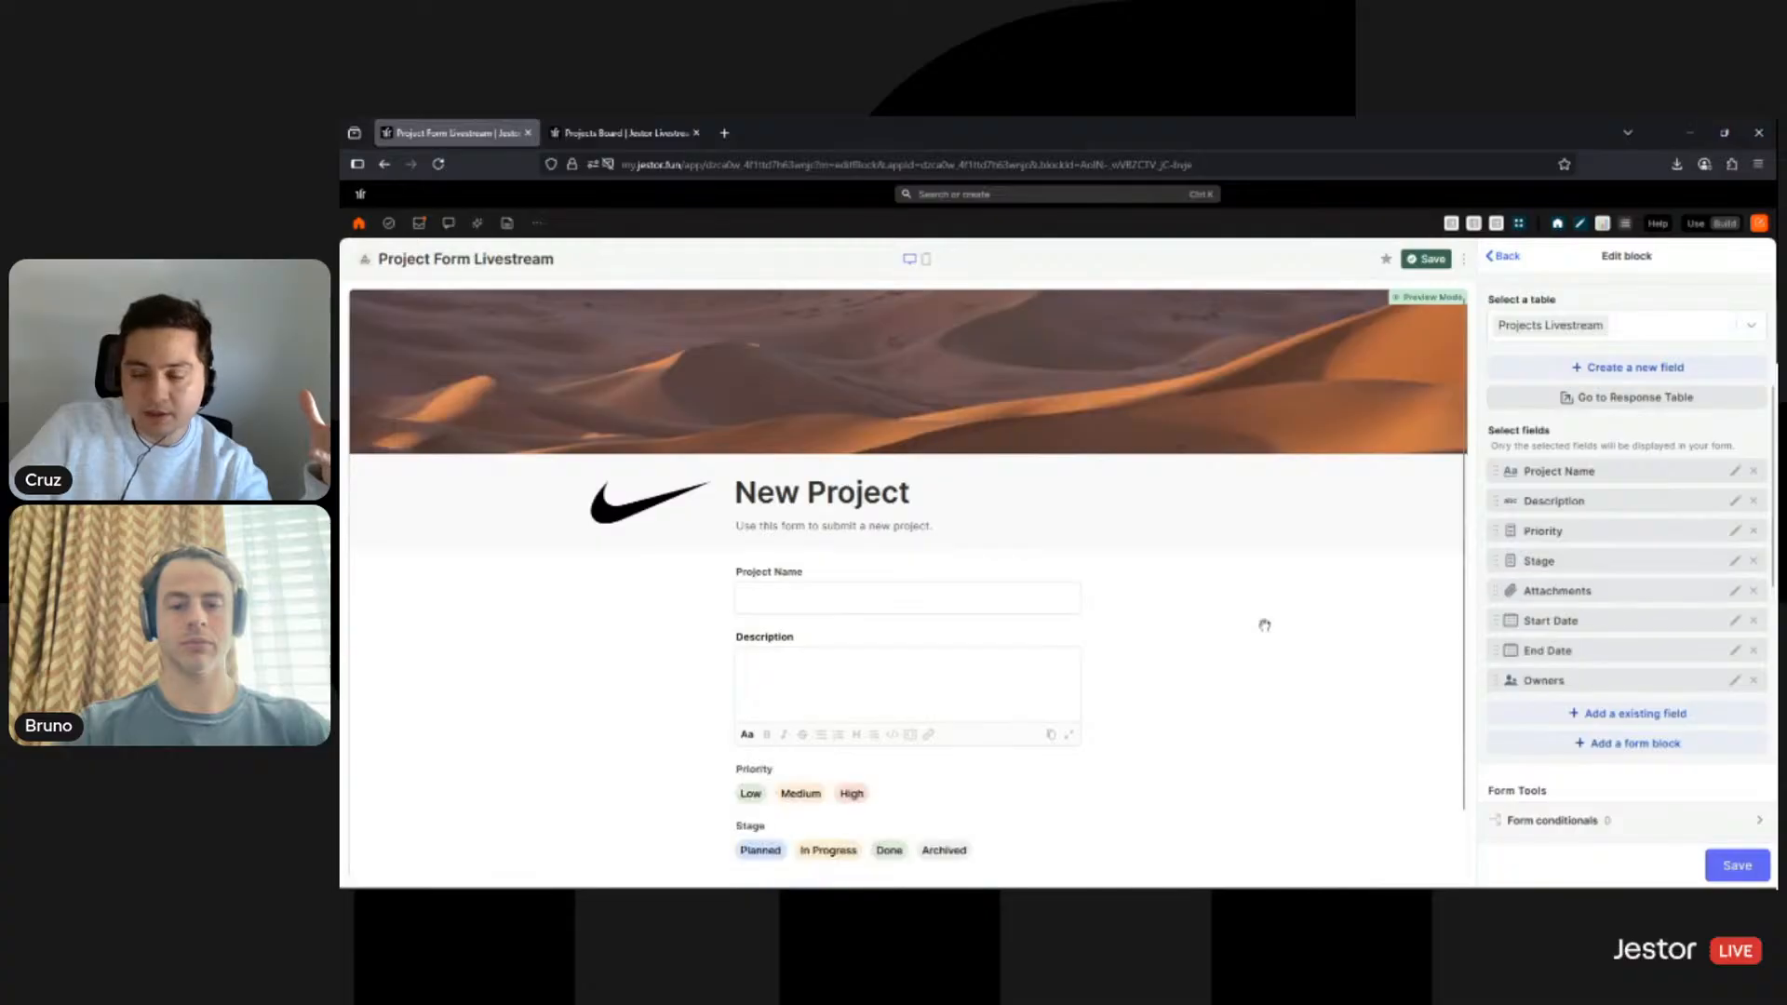
scroll(1174, 633, "down", 2)
scroll(1252, 539, "down", 3)
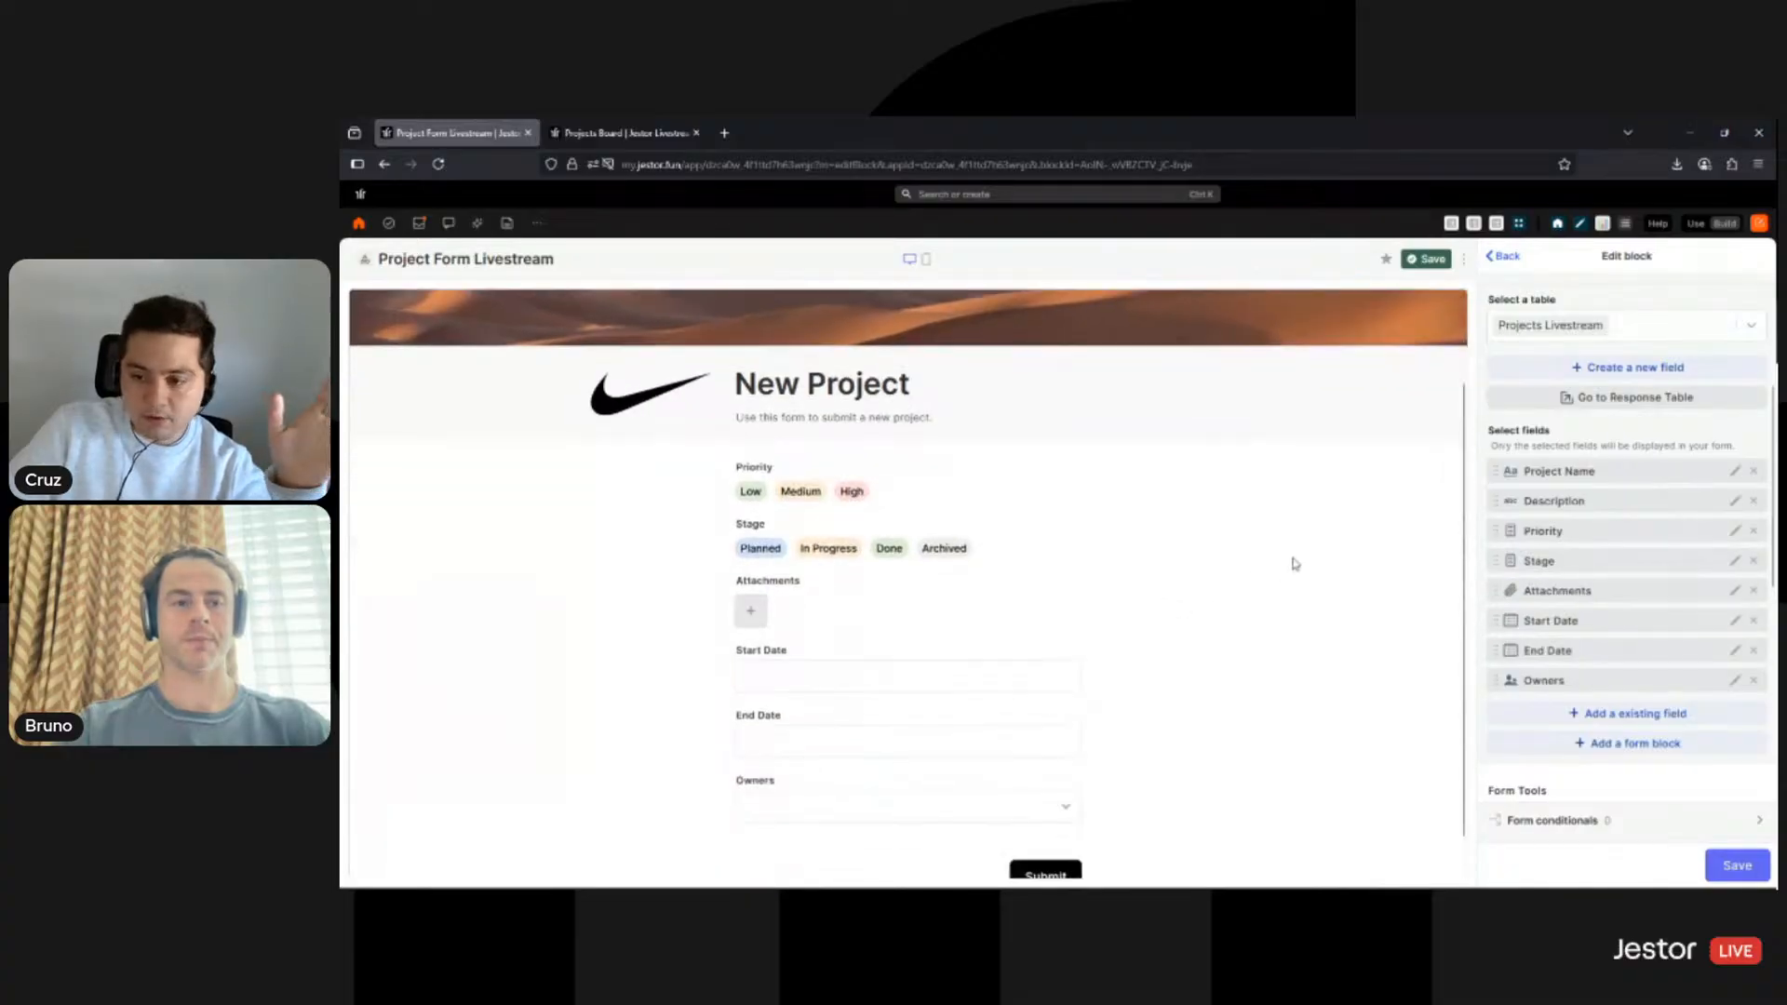
scroll(1304, 646, "up", 5)
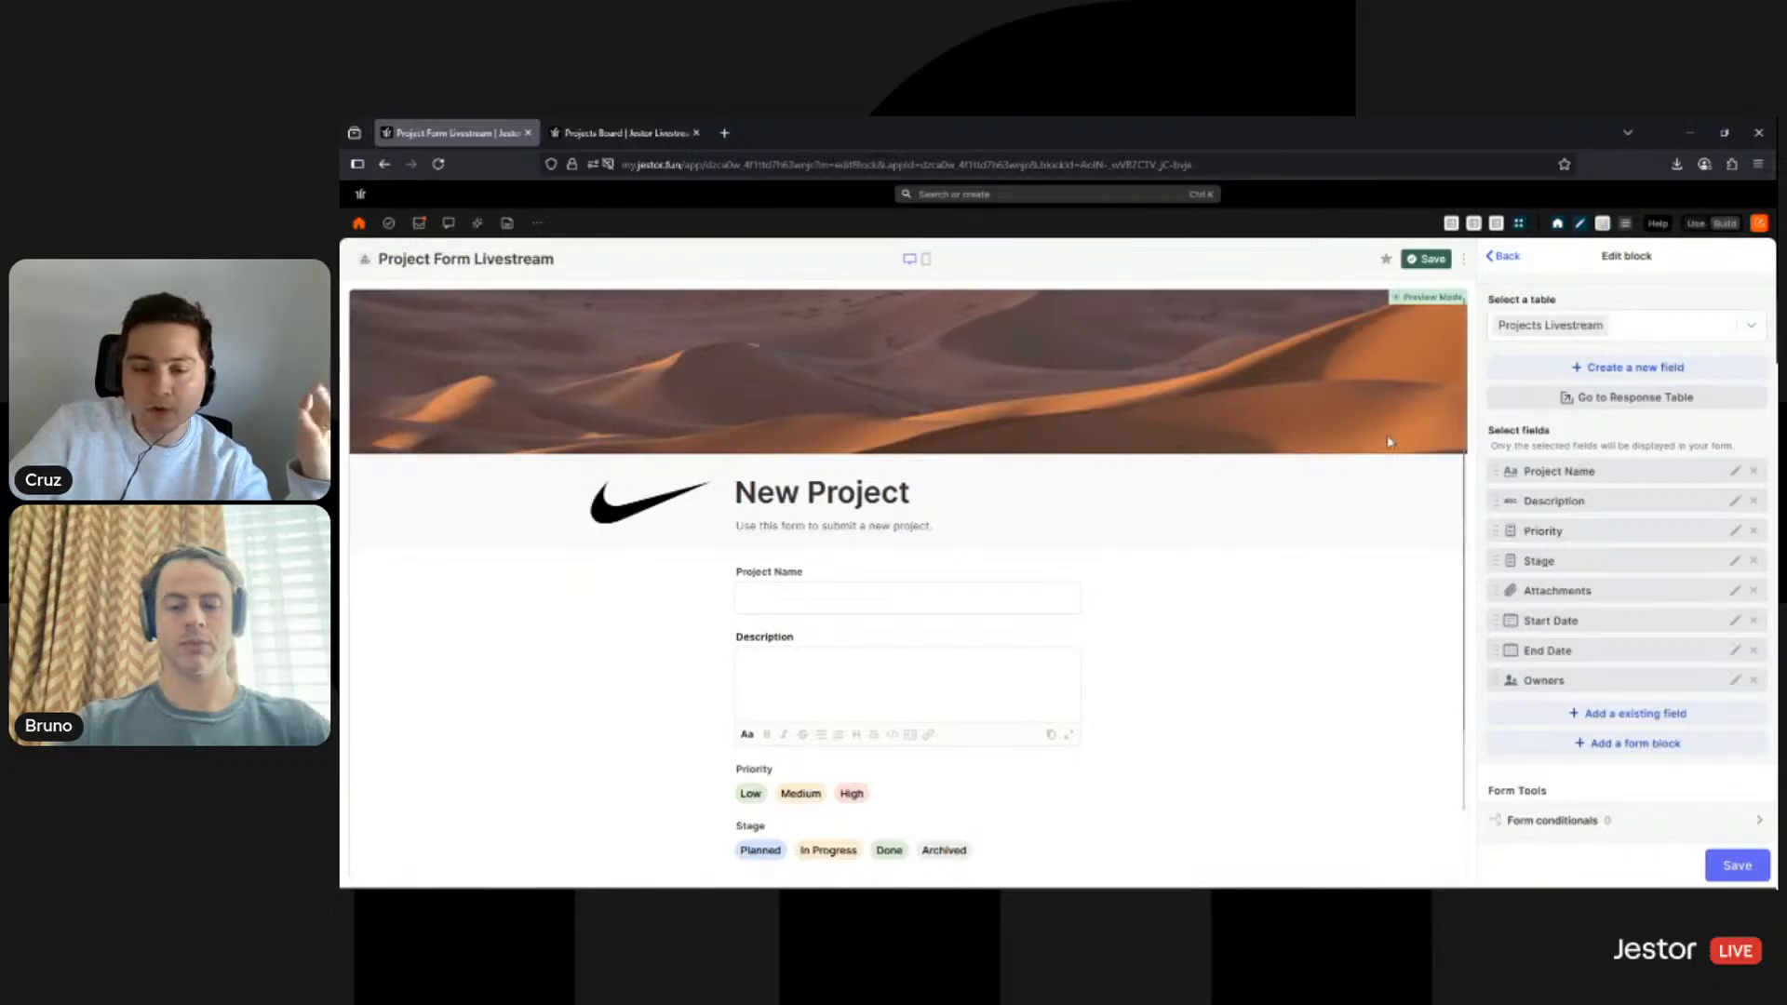
scroll(1200, 585, "down", 3)
scroll(1164, 698, "up", 3)
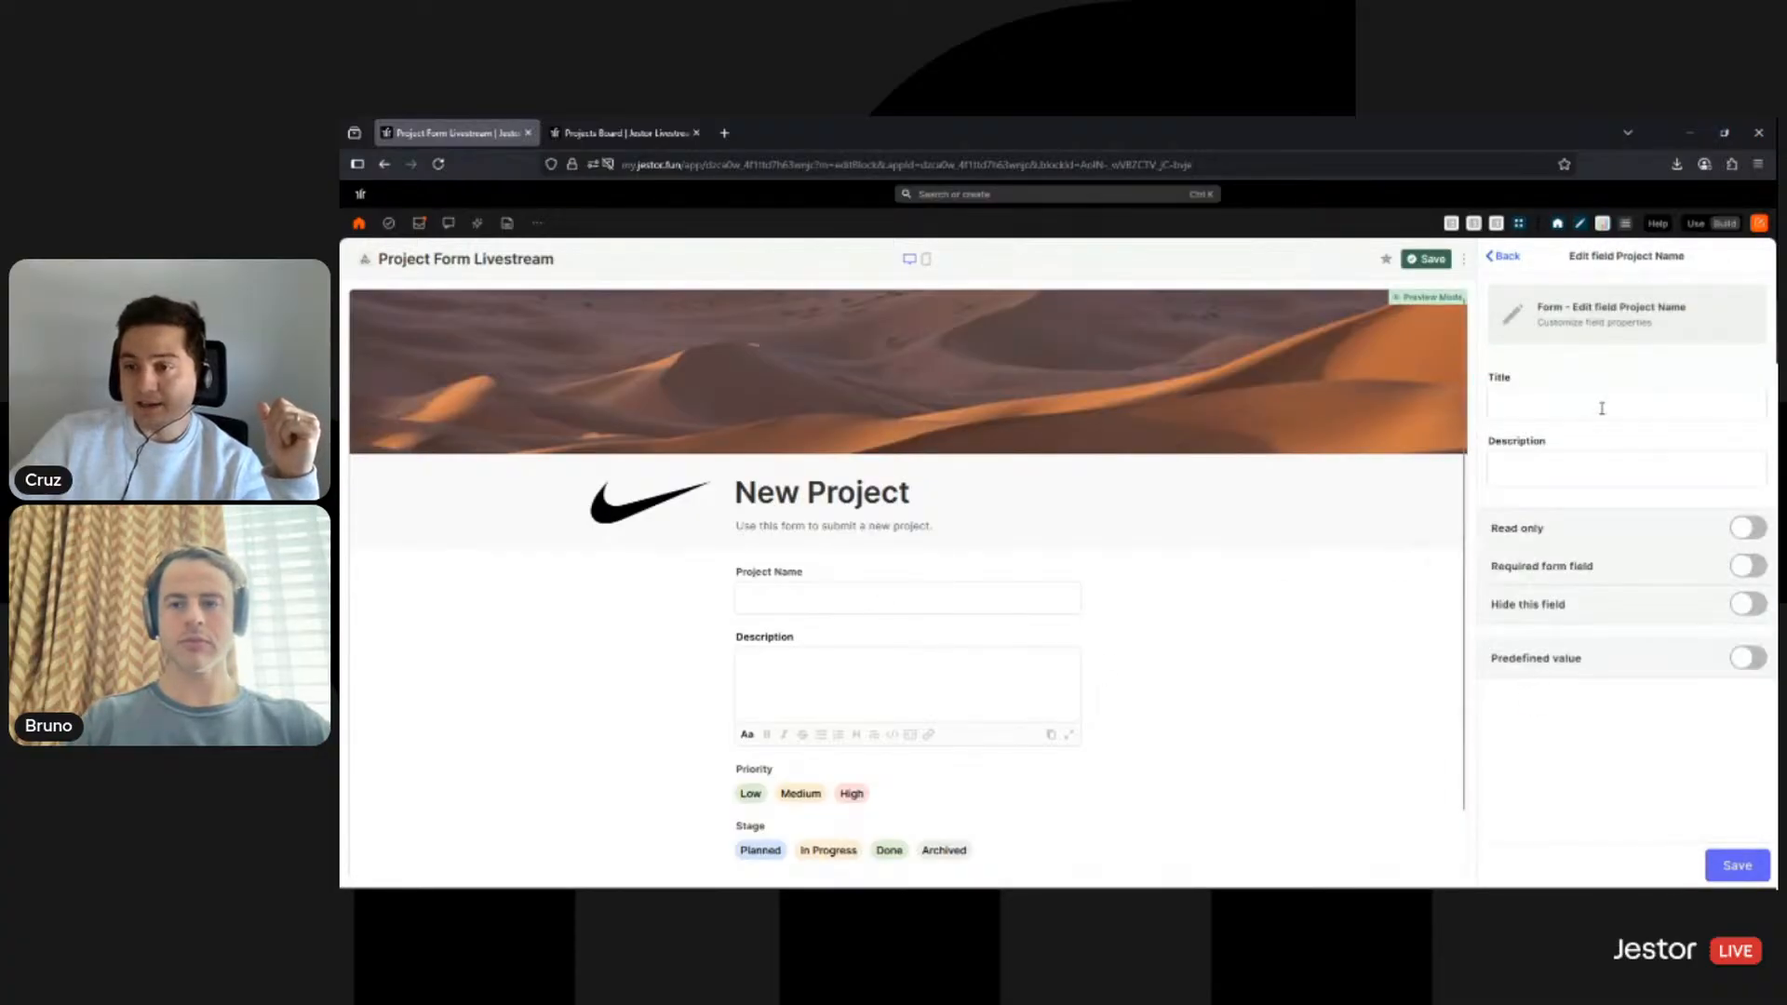
- Rename the Project Name field's title to 'Project Title'
left_click(1601, 408)
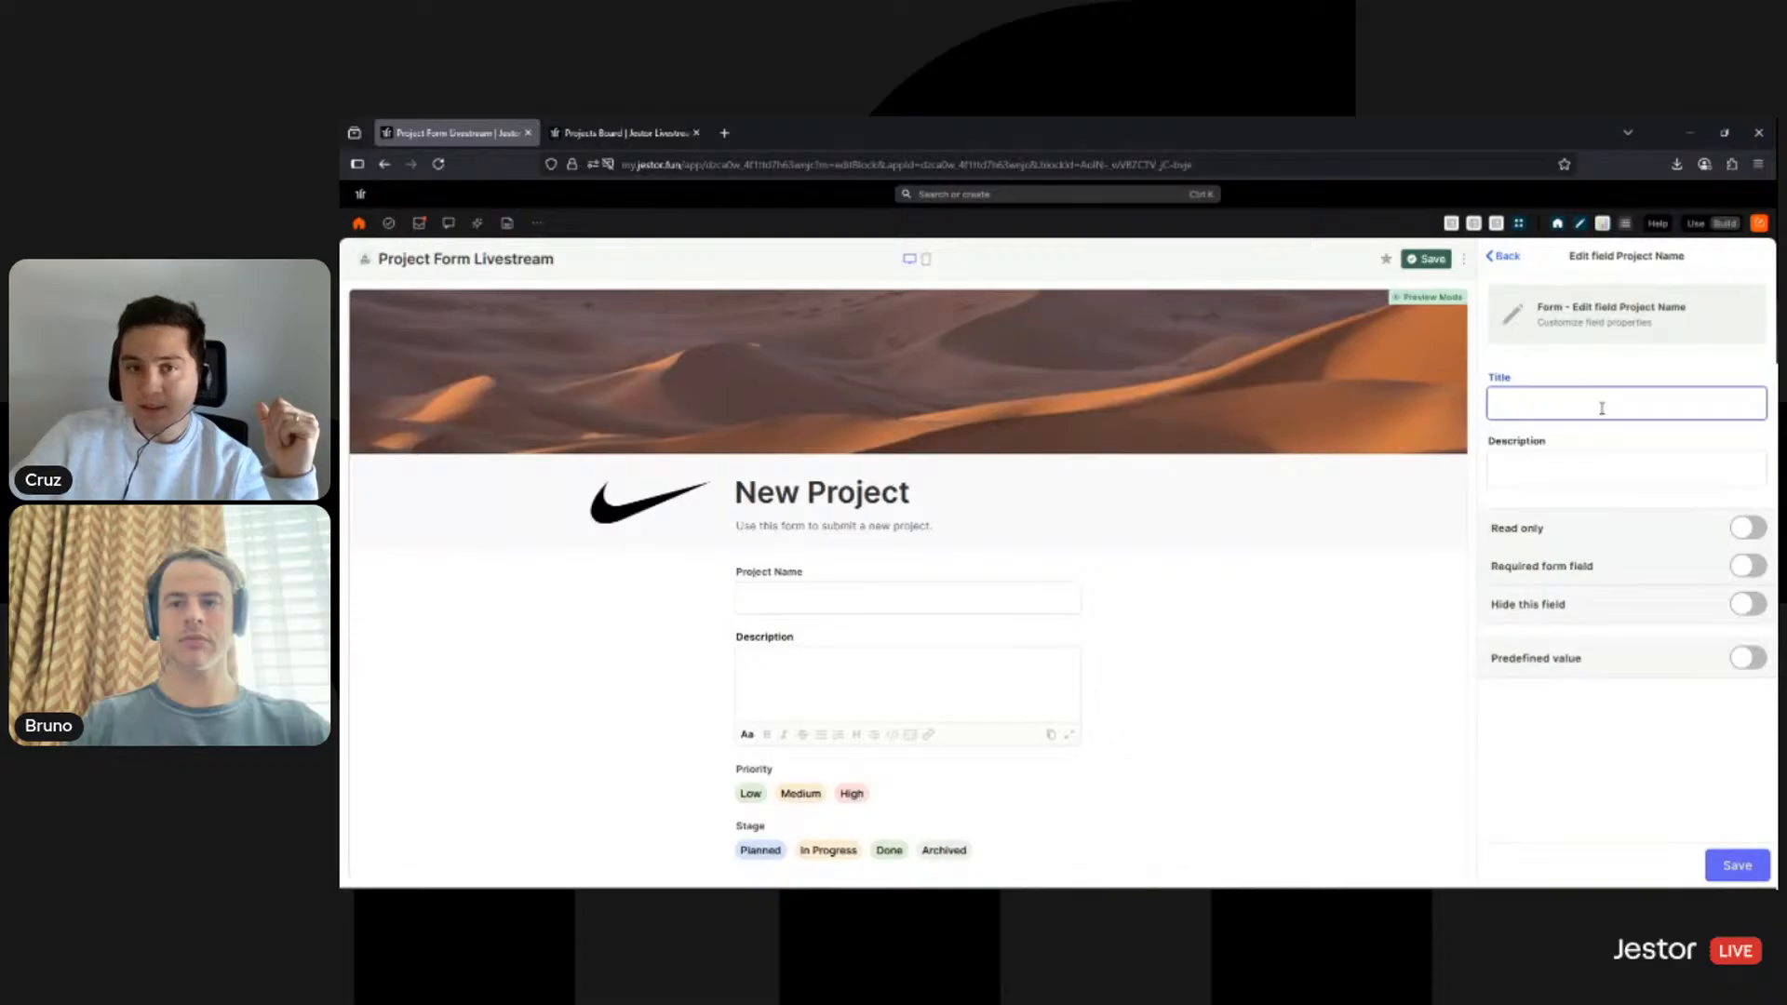
left_click(633, 133)
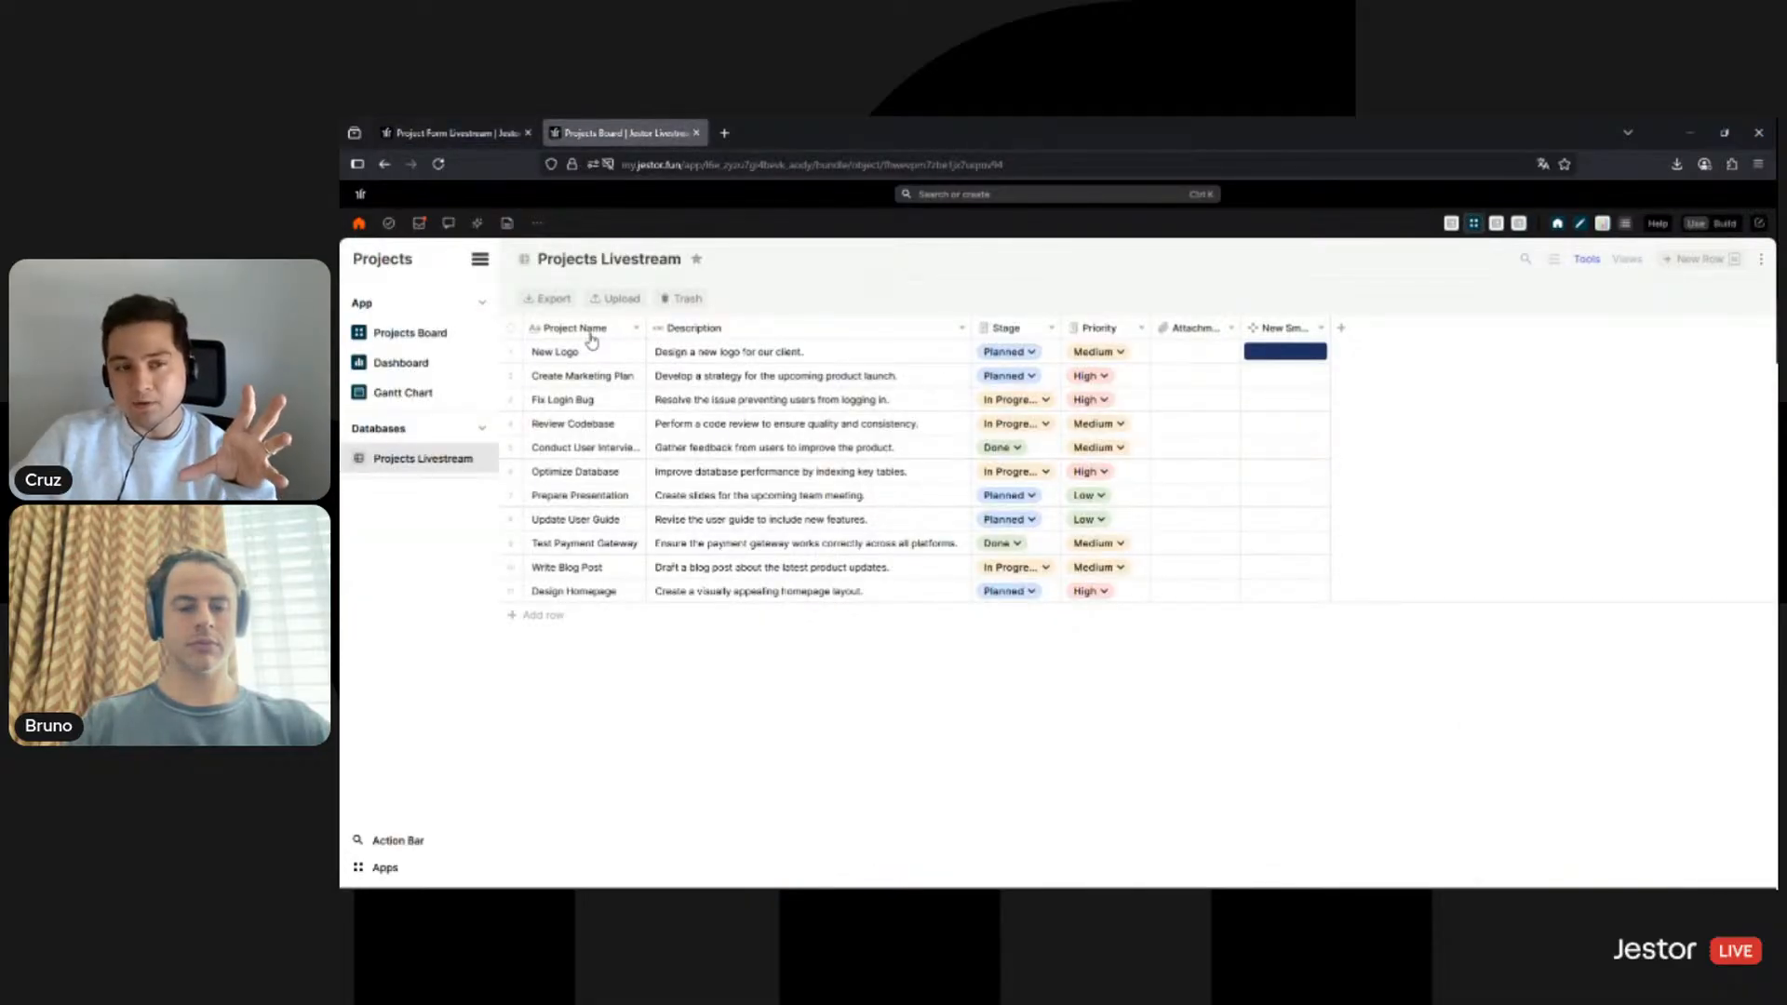
key("ctrl+shift+Tab")
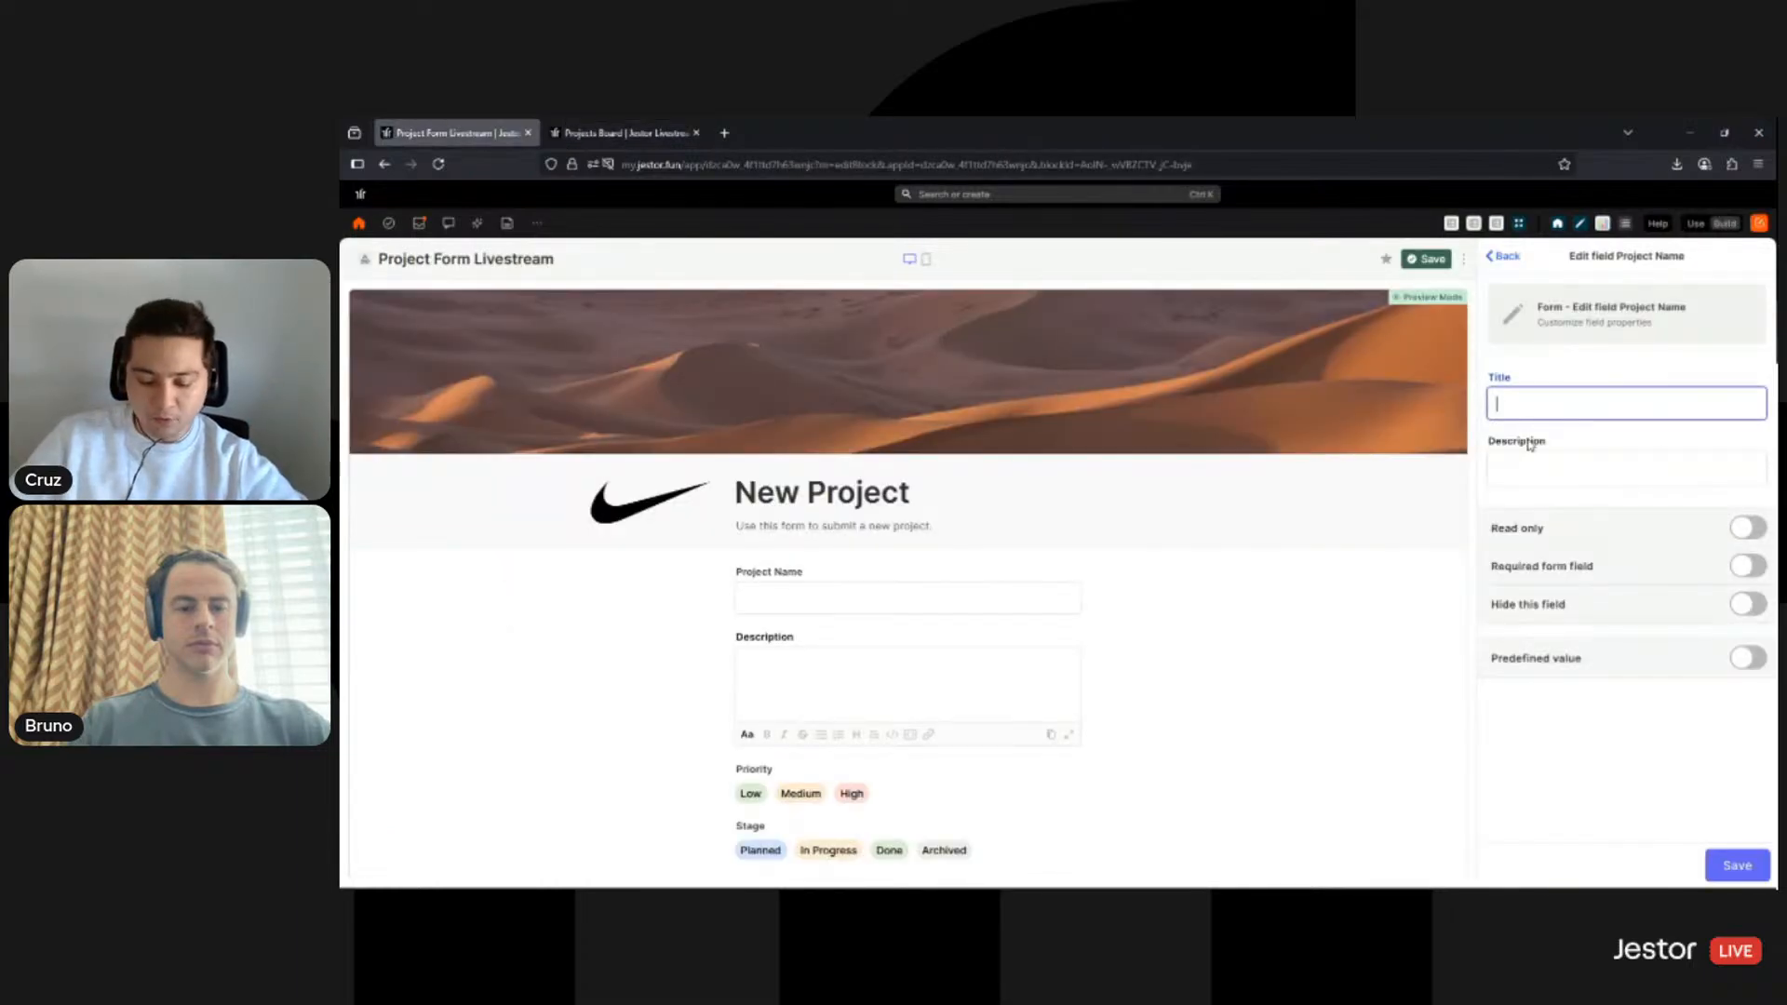
key("BackSpace")
key("BackSpace")
key("BackSpace")
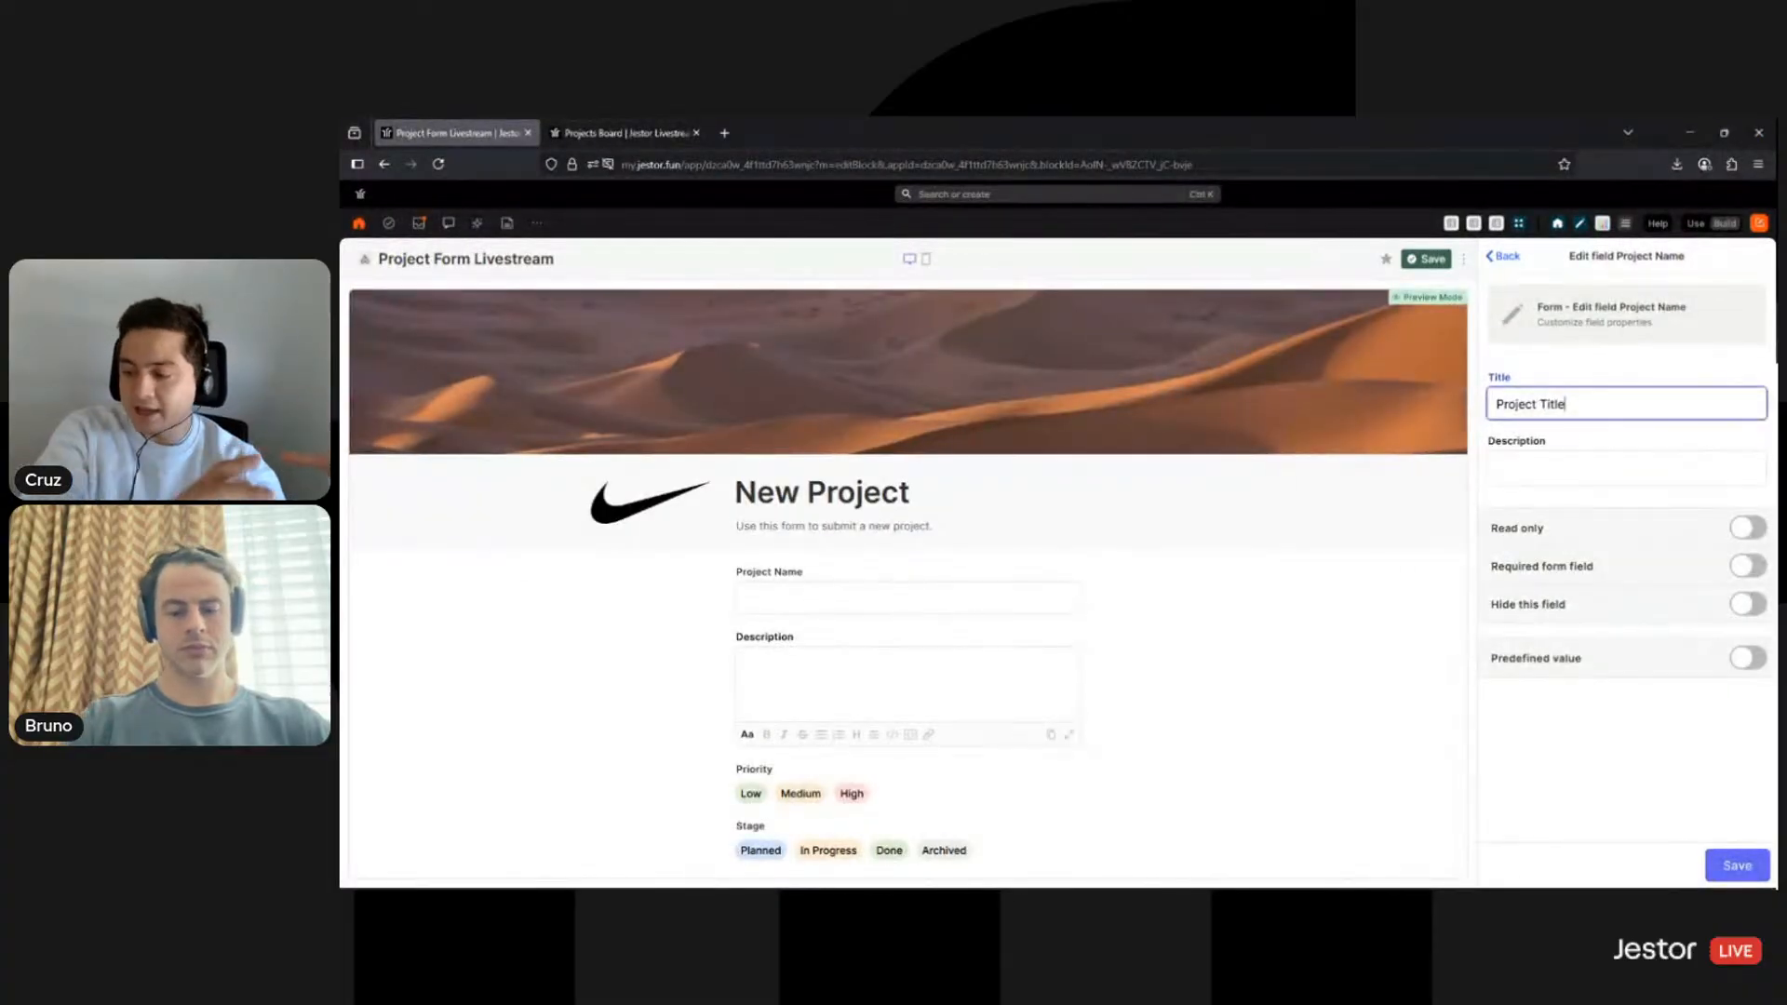
- Describe it as 'This is a short description of the project.', make it required, and save
left_click(1529, 478)
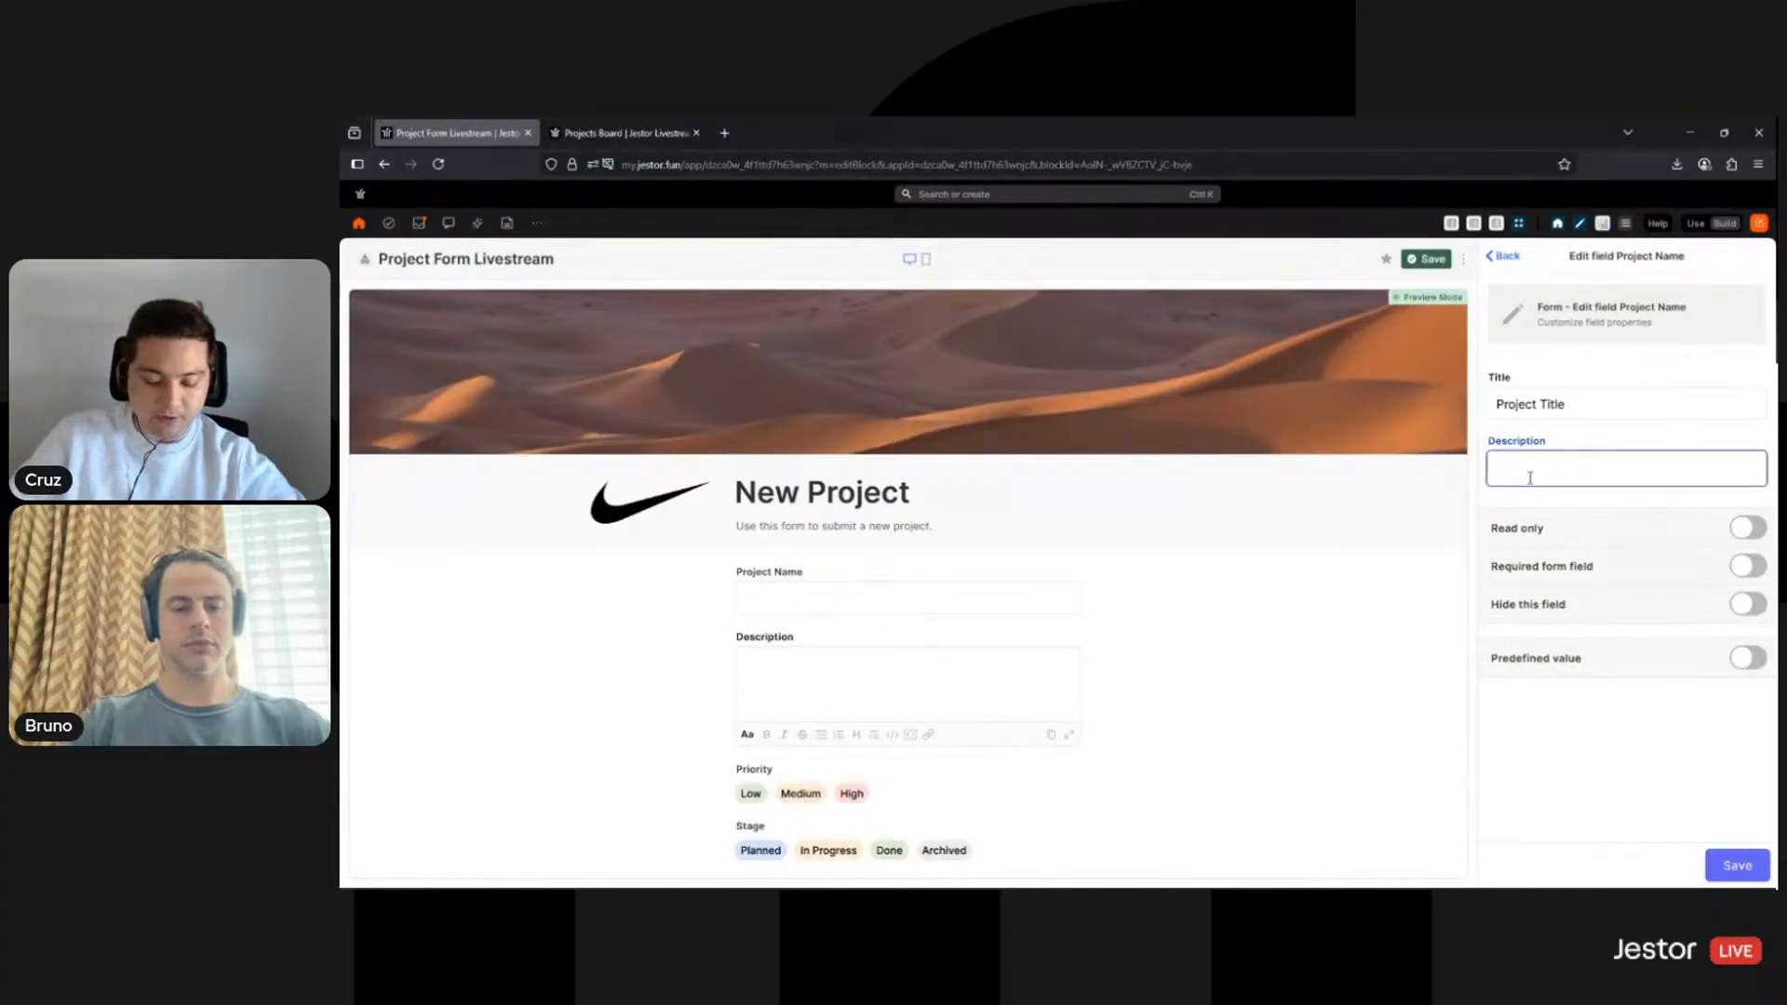
type("This is the name of the project.")
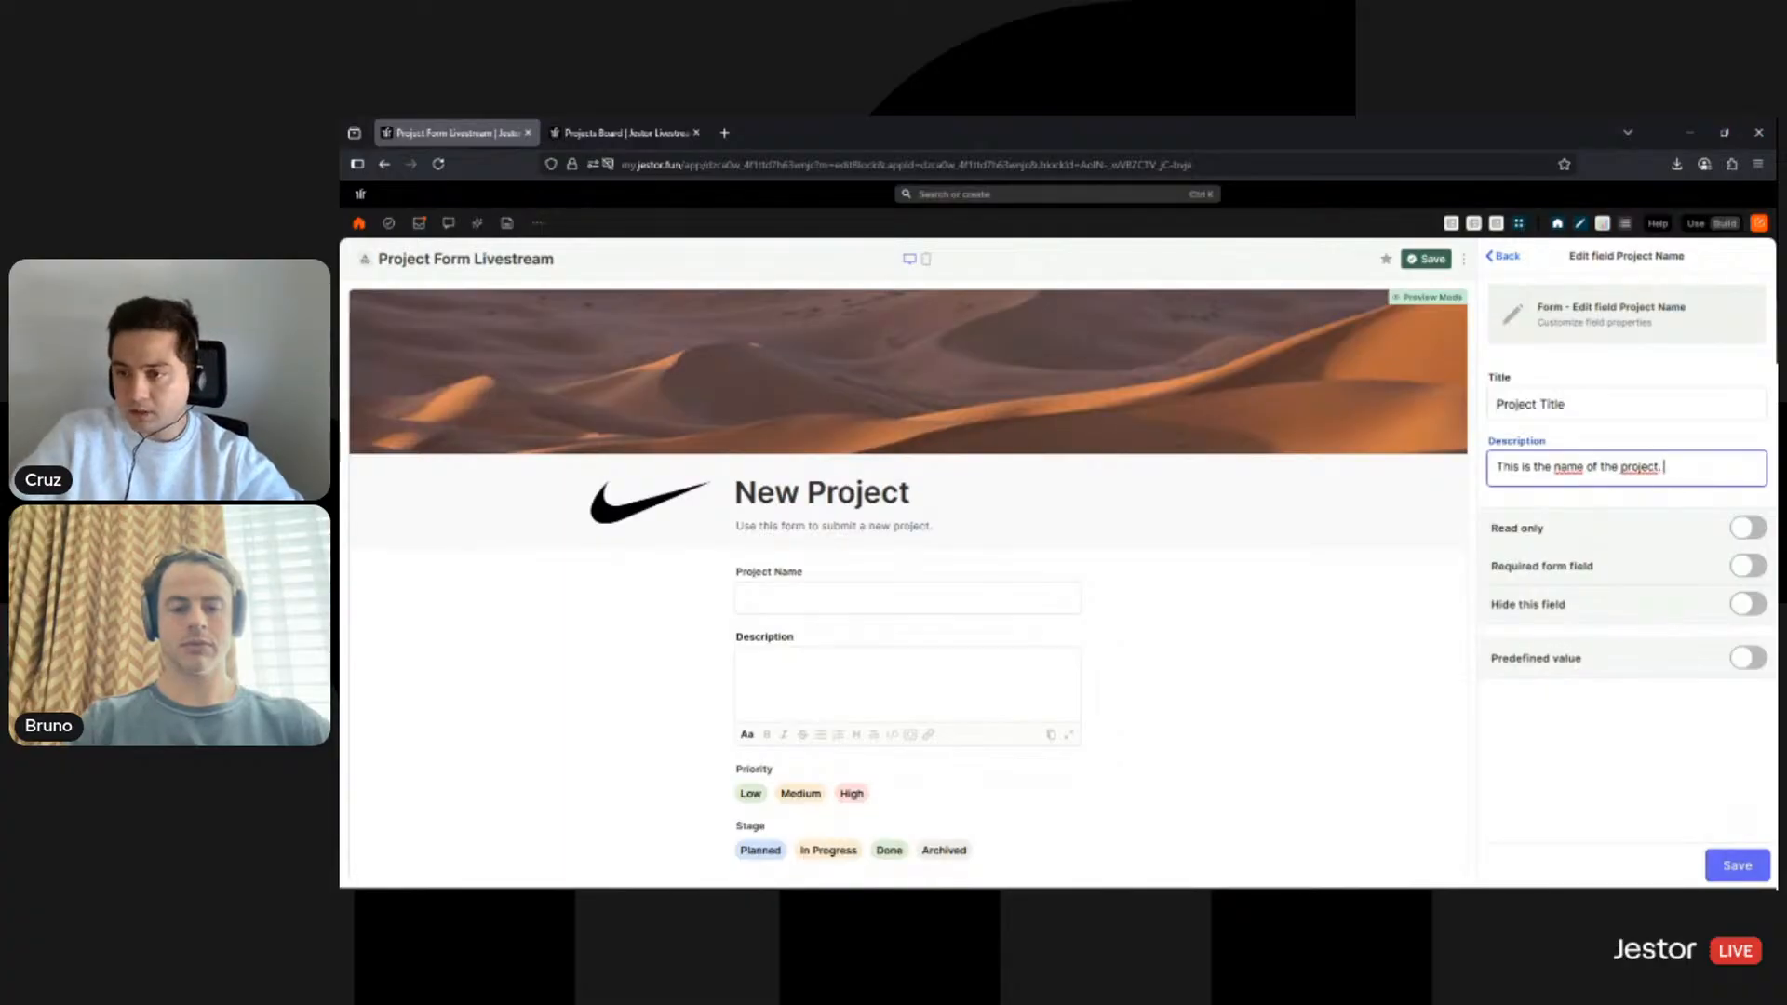
double_click(1568, 466)
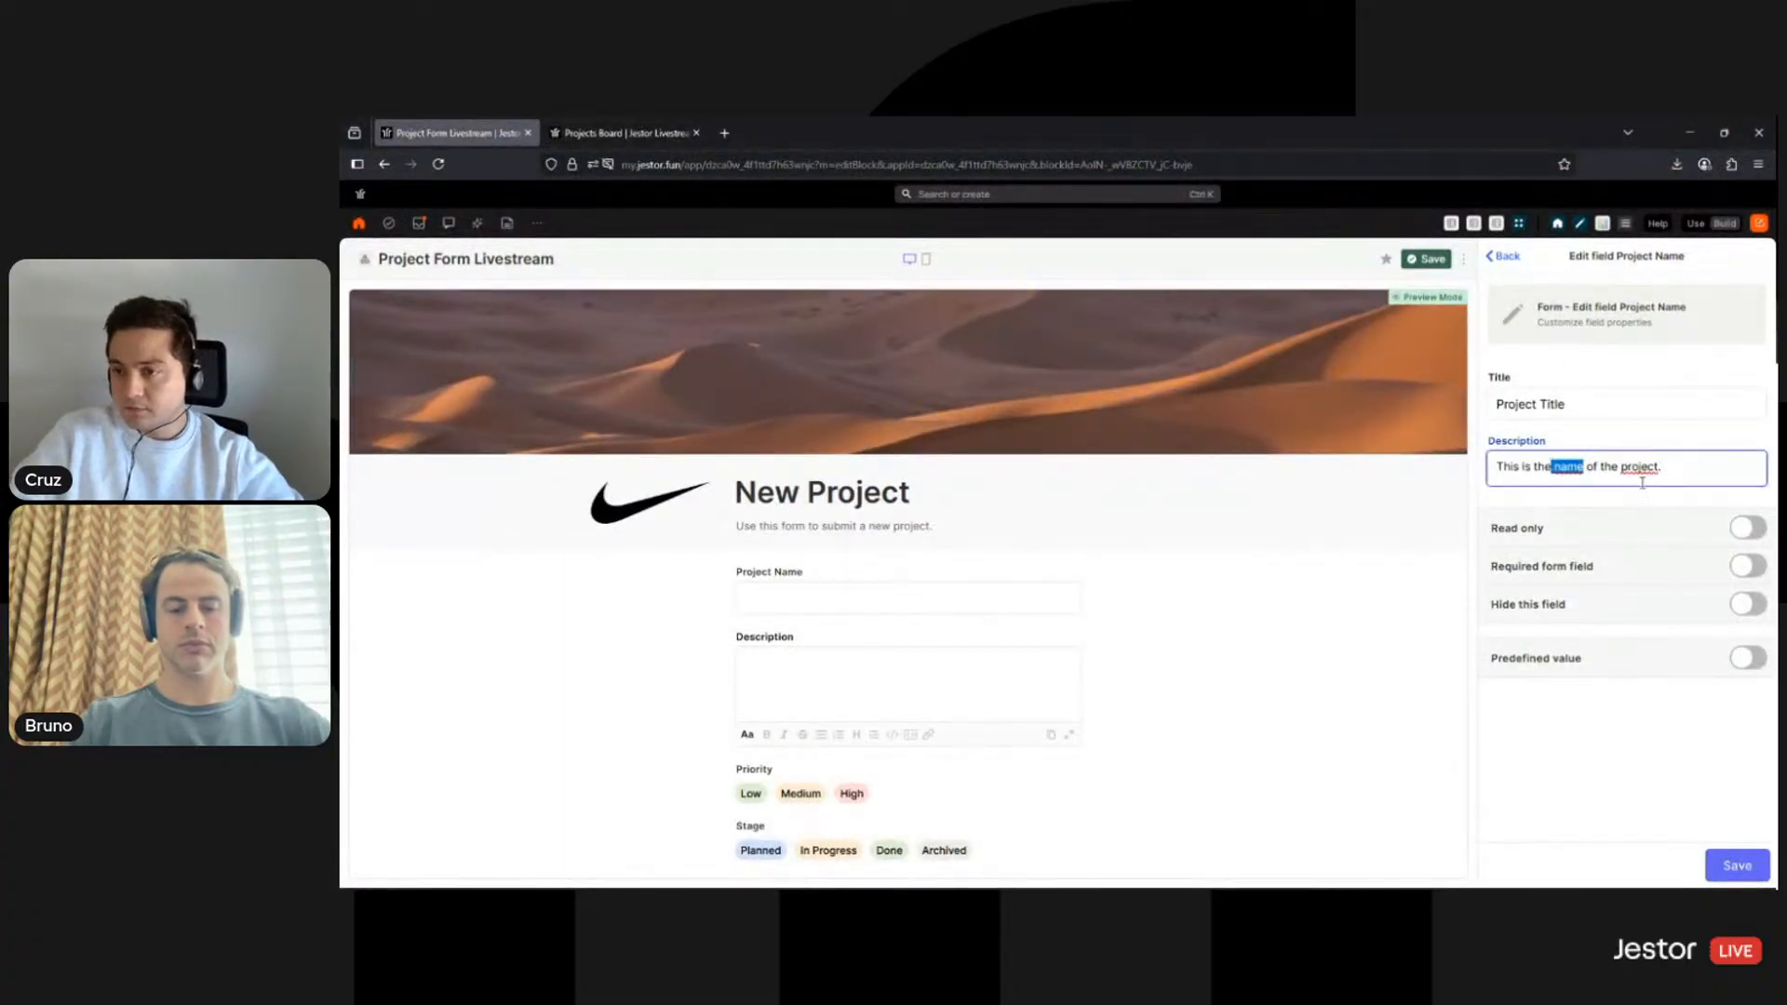
key("BackSpace")
key("BackSpace")
key("BackSpace")
key("BackSpace")
key("BackSpace")
type("a sh")
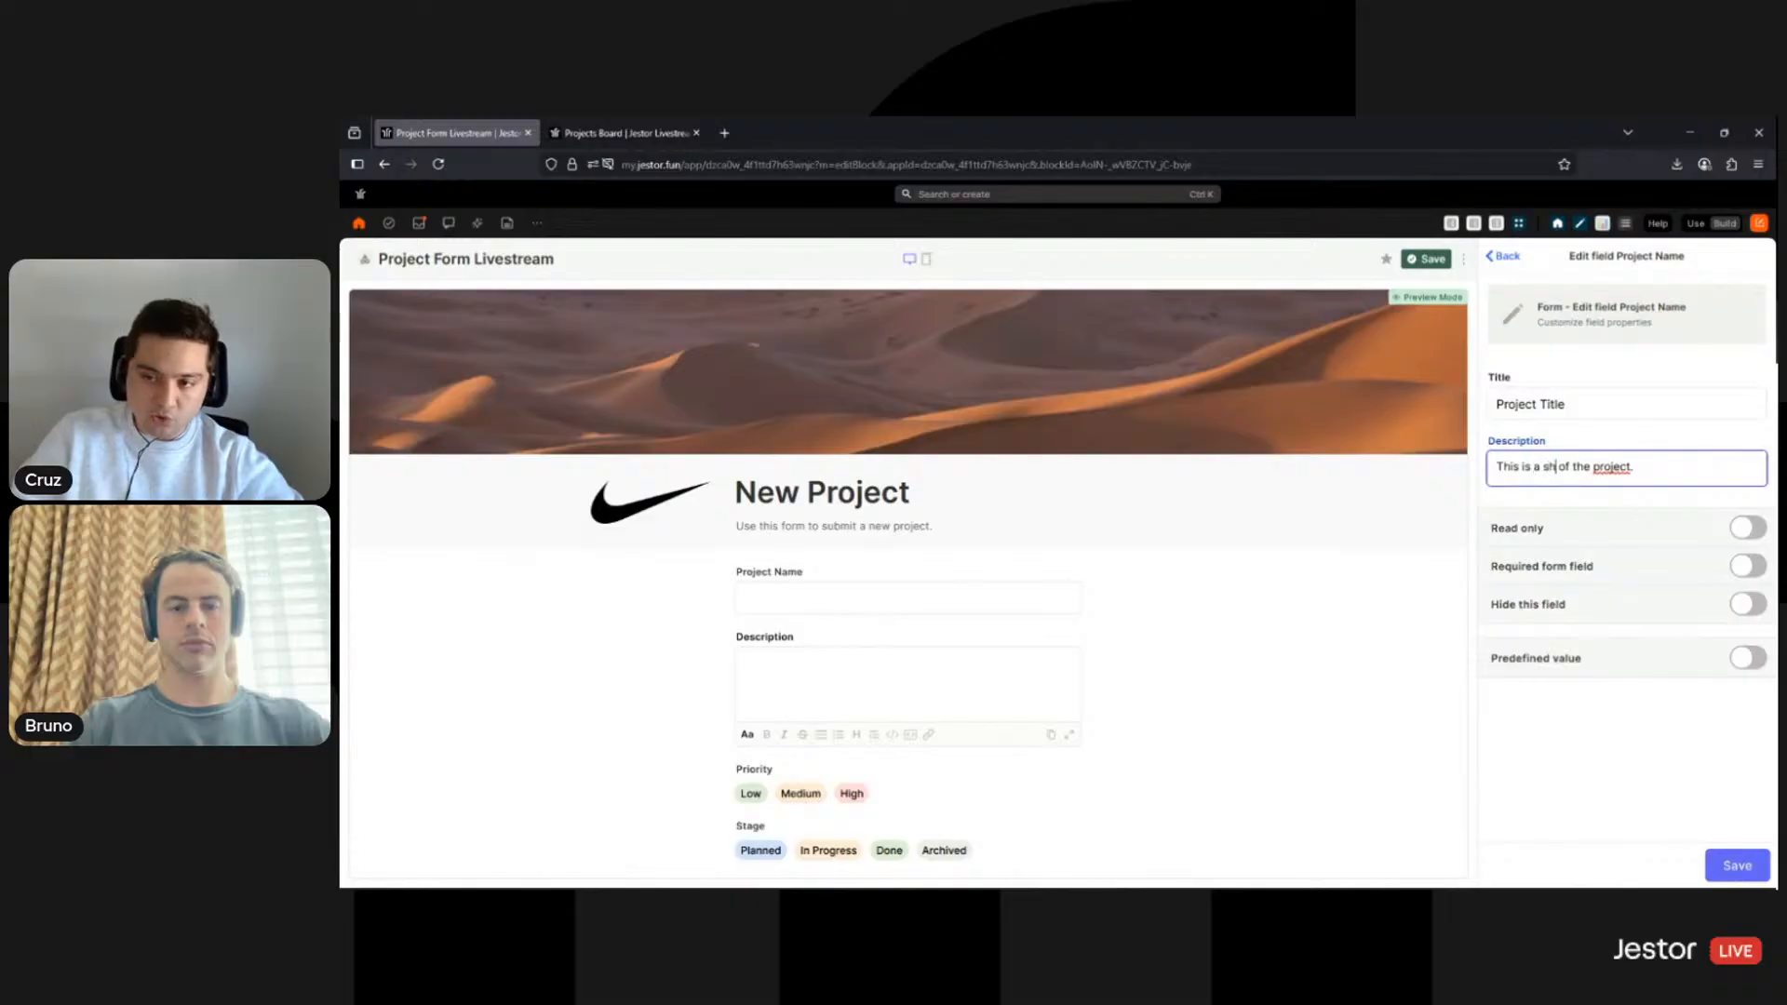
type("ort descriptio")
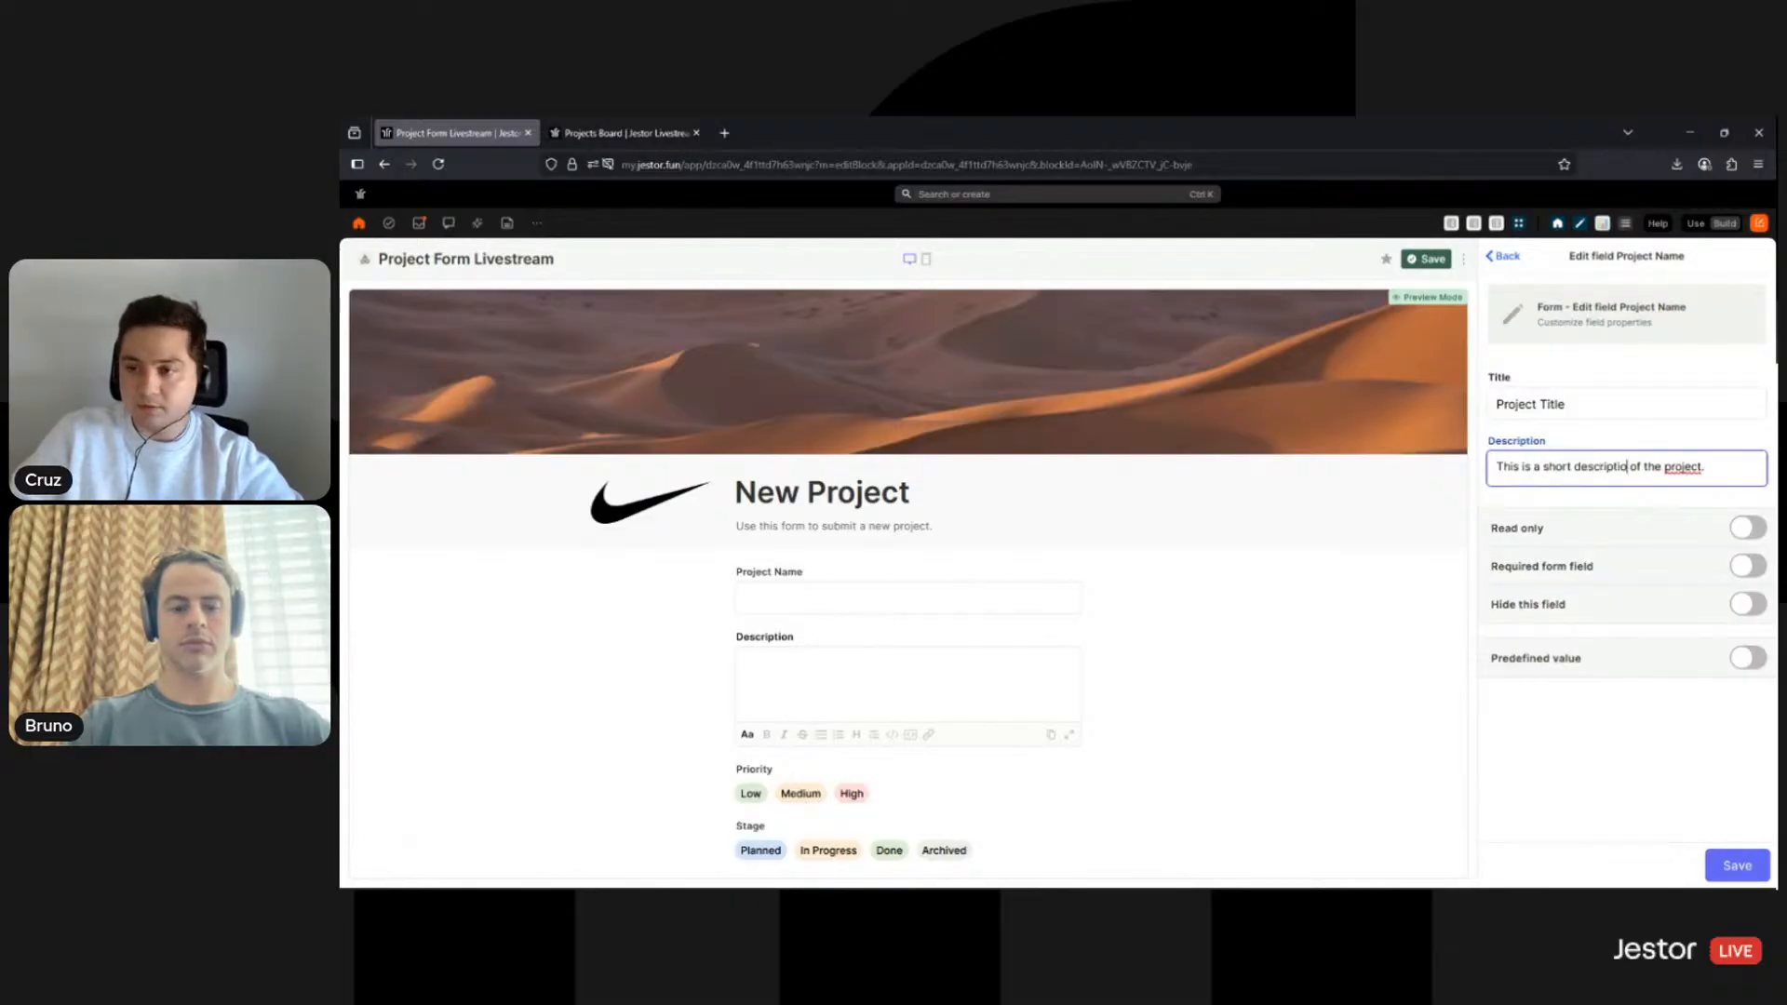
type("n")
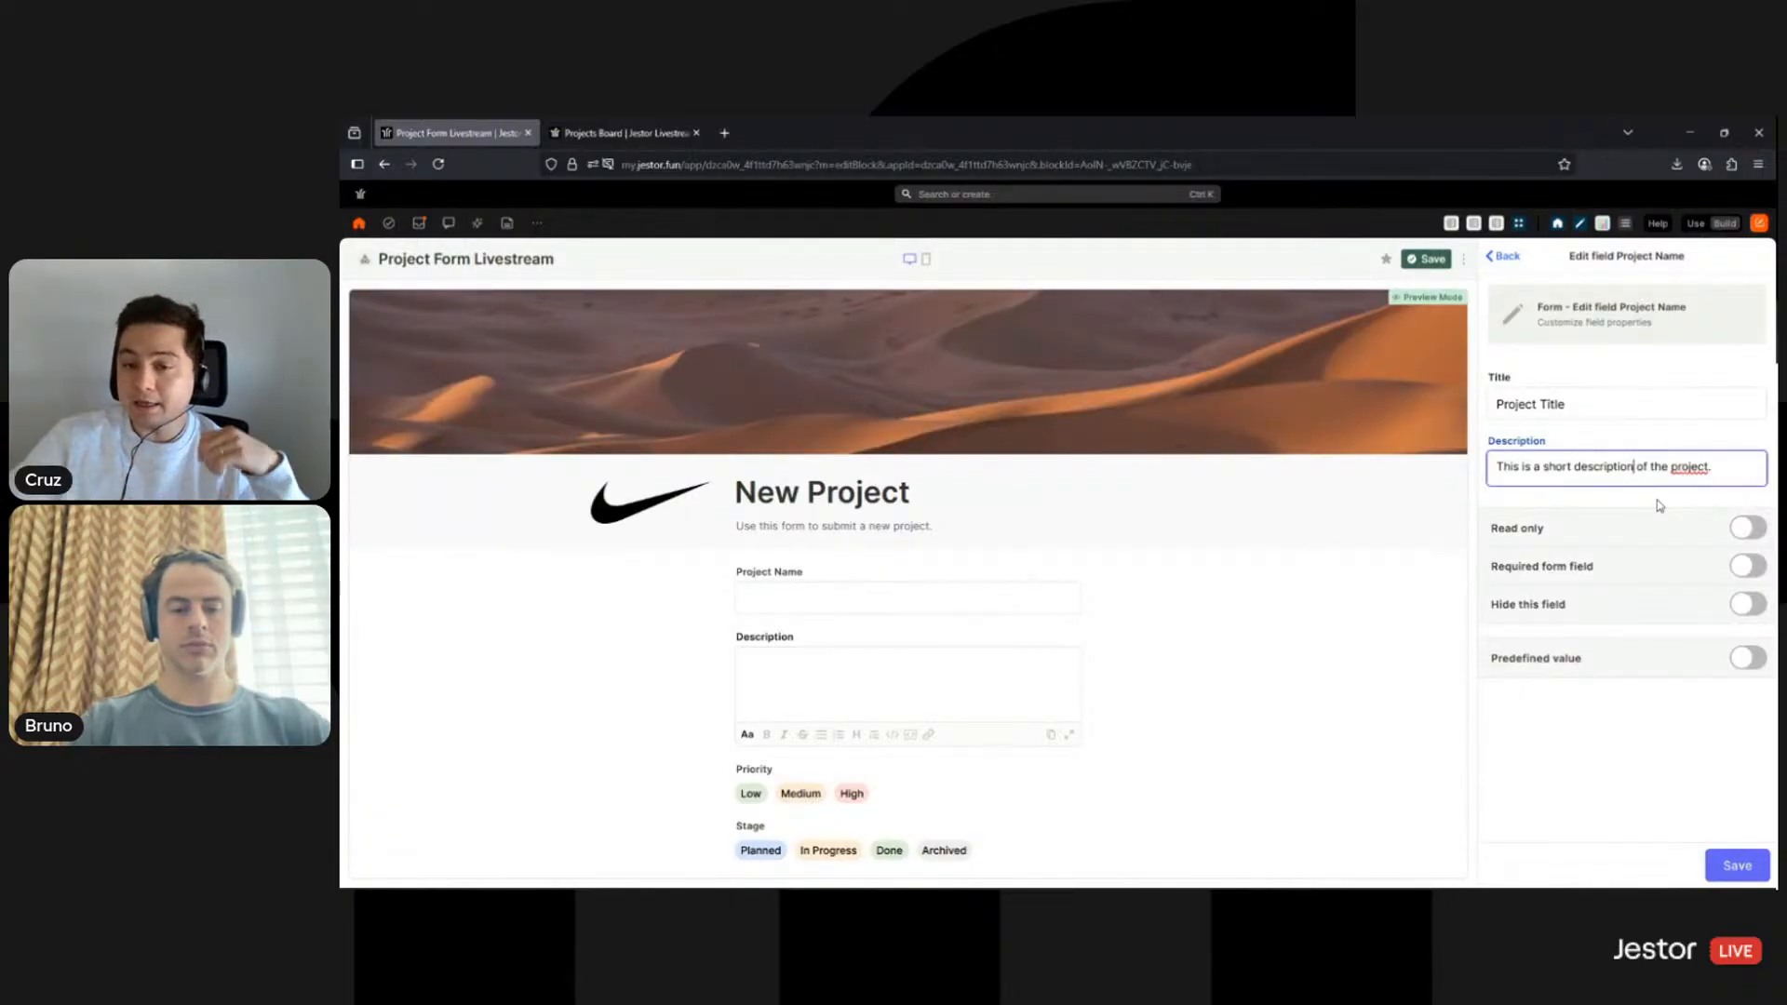
left_click(1748, 567)
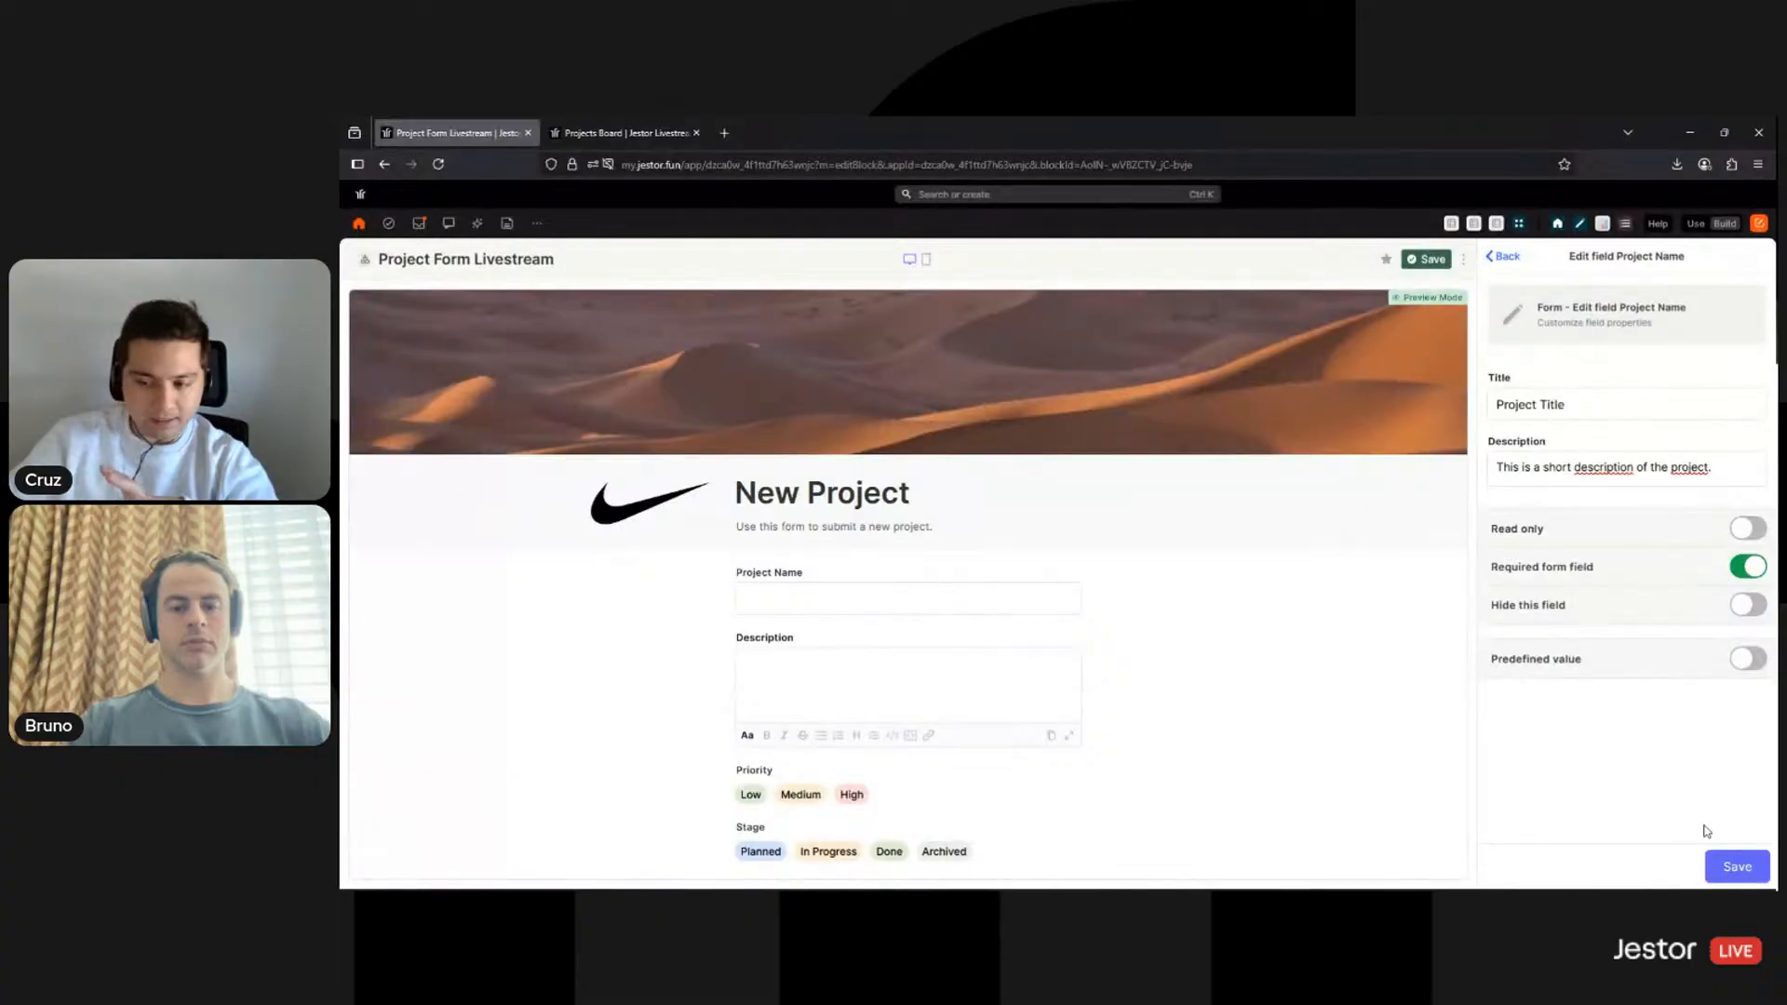
left_click(1738, 865)
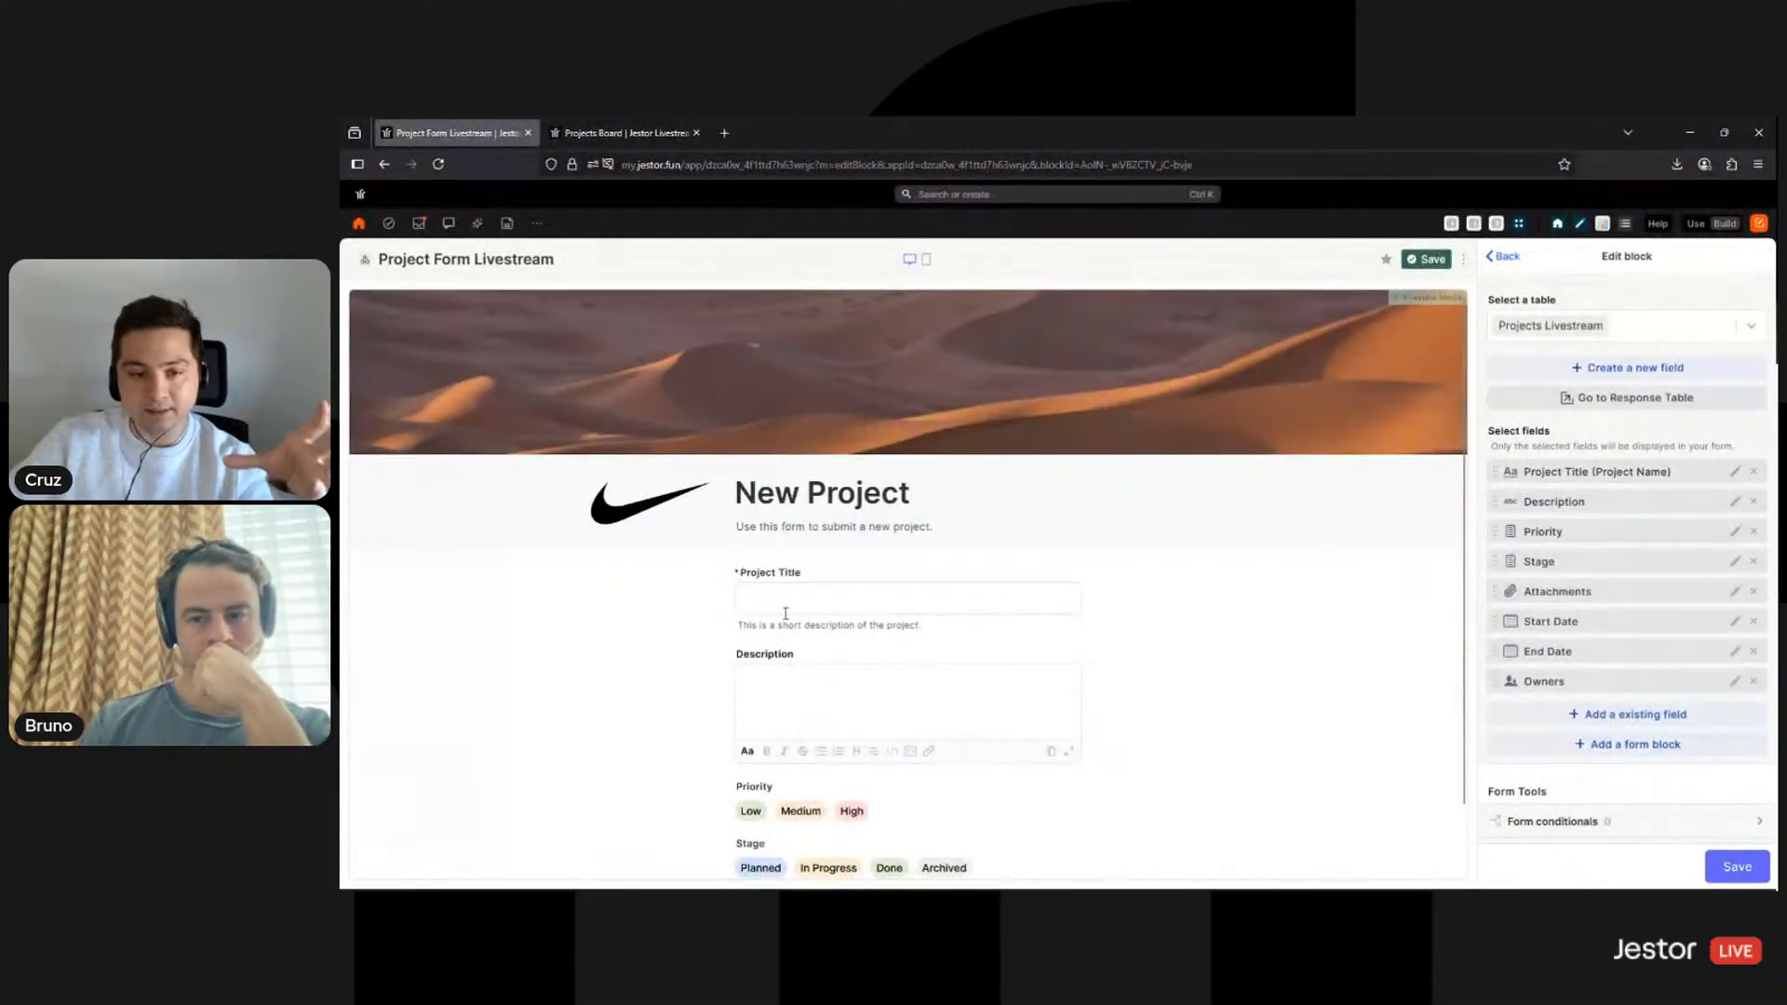
- Enter test text 'asdasdasdasd' in Project Title and submit the form to check validation
scroll(913, 589, "down", 5)
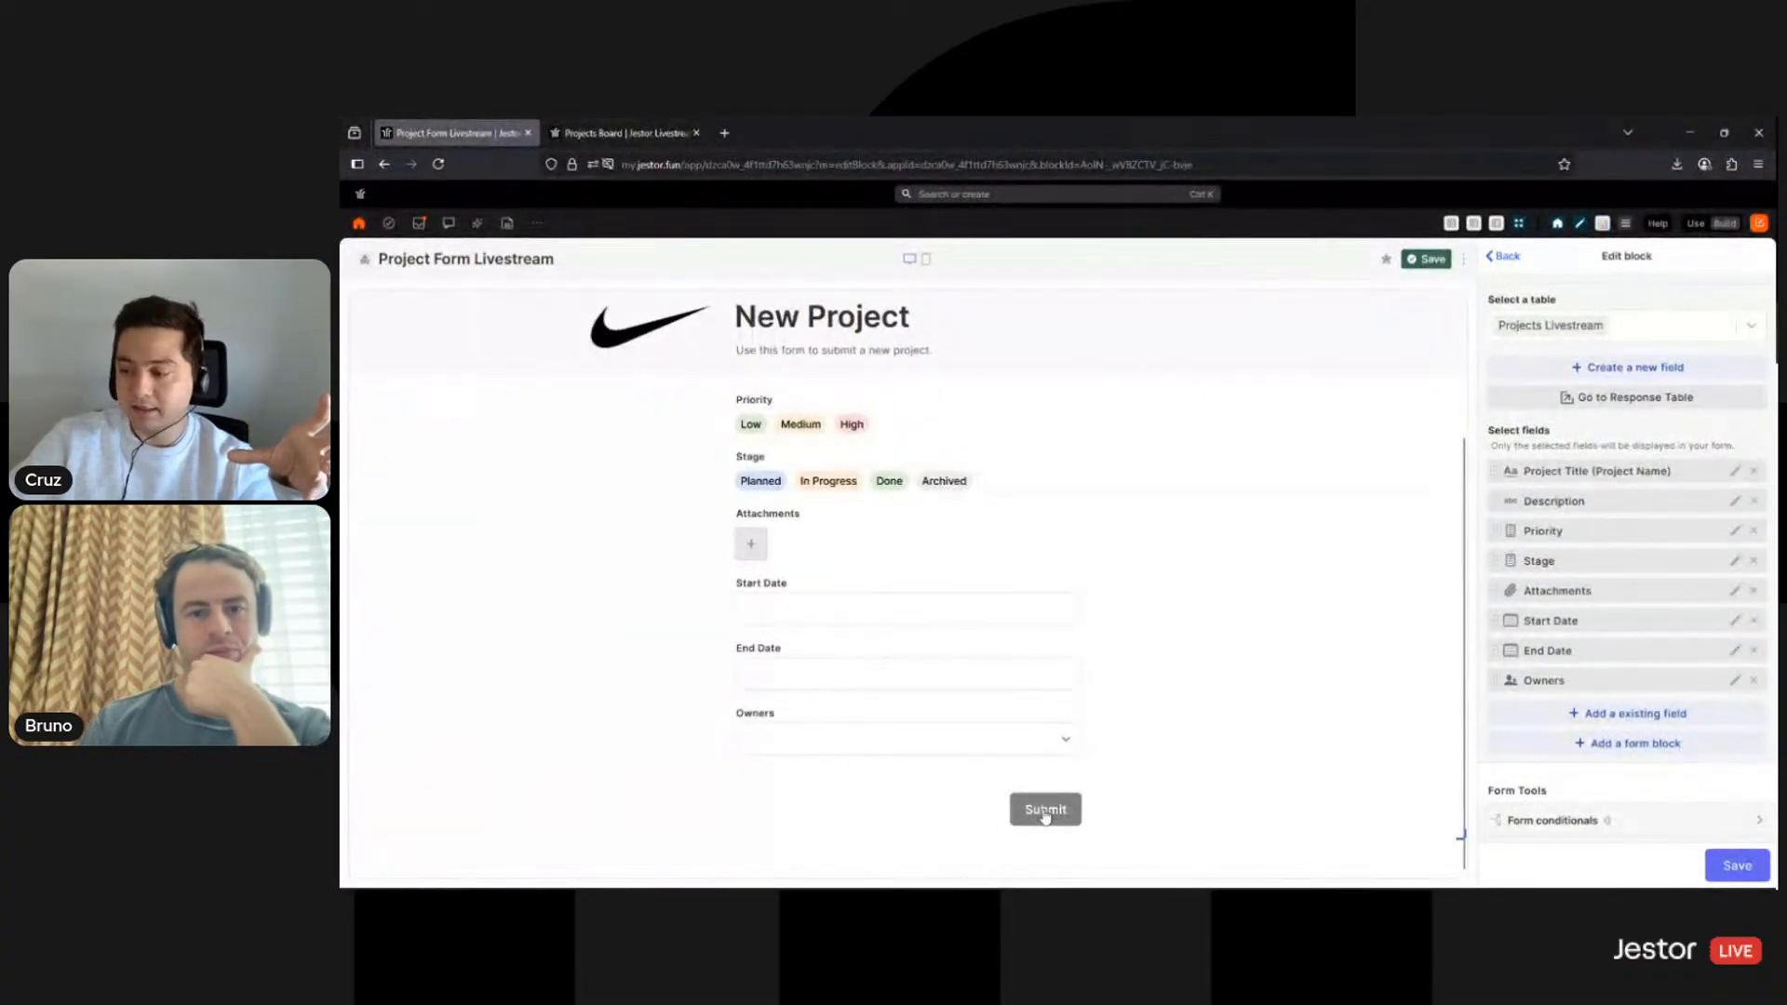
scroll(866, 642, "up", 5)
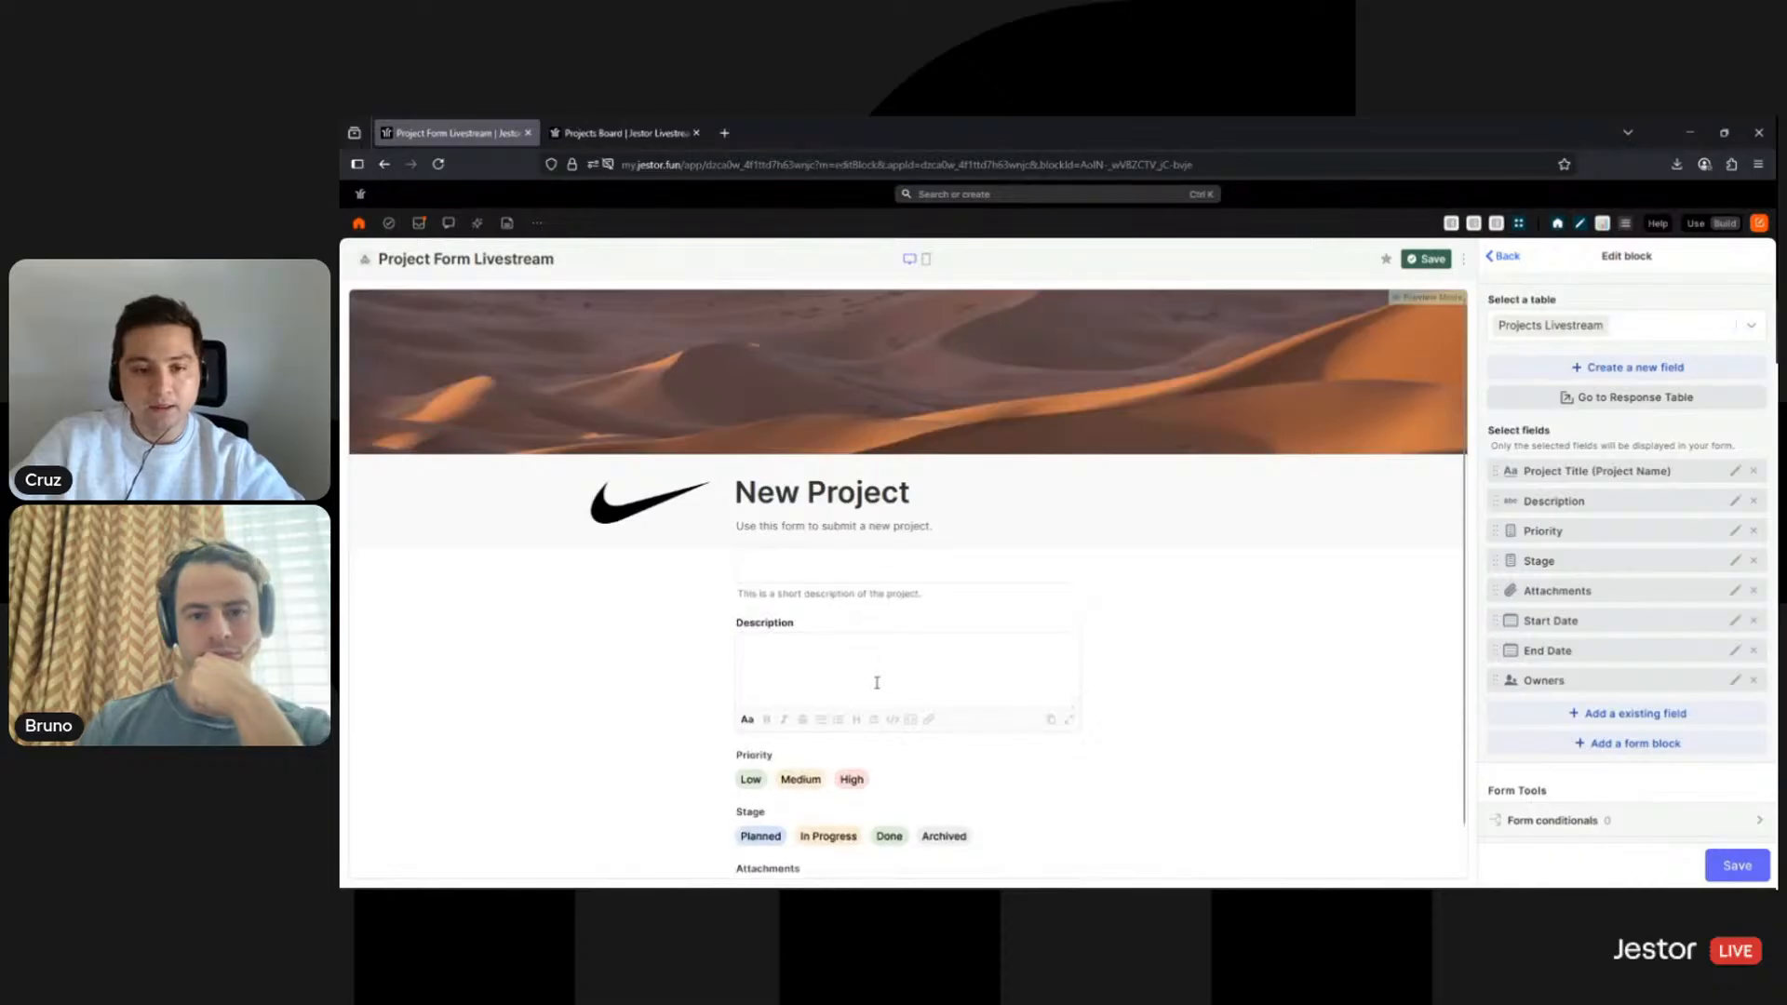
left_click(866, 599)
type("asdasdasdasd")
scroll(1173, 744, "down", 5)
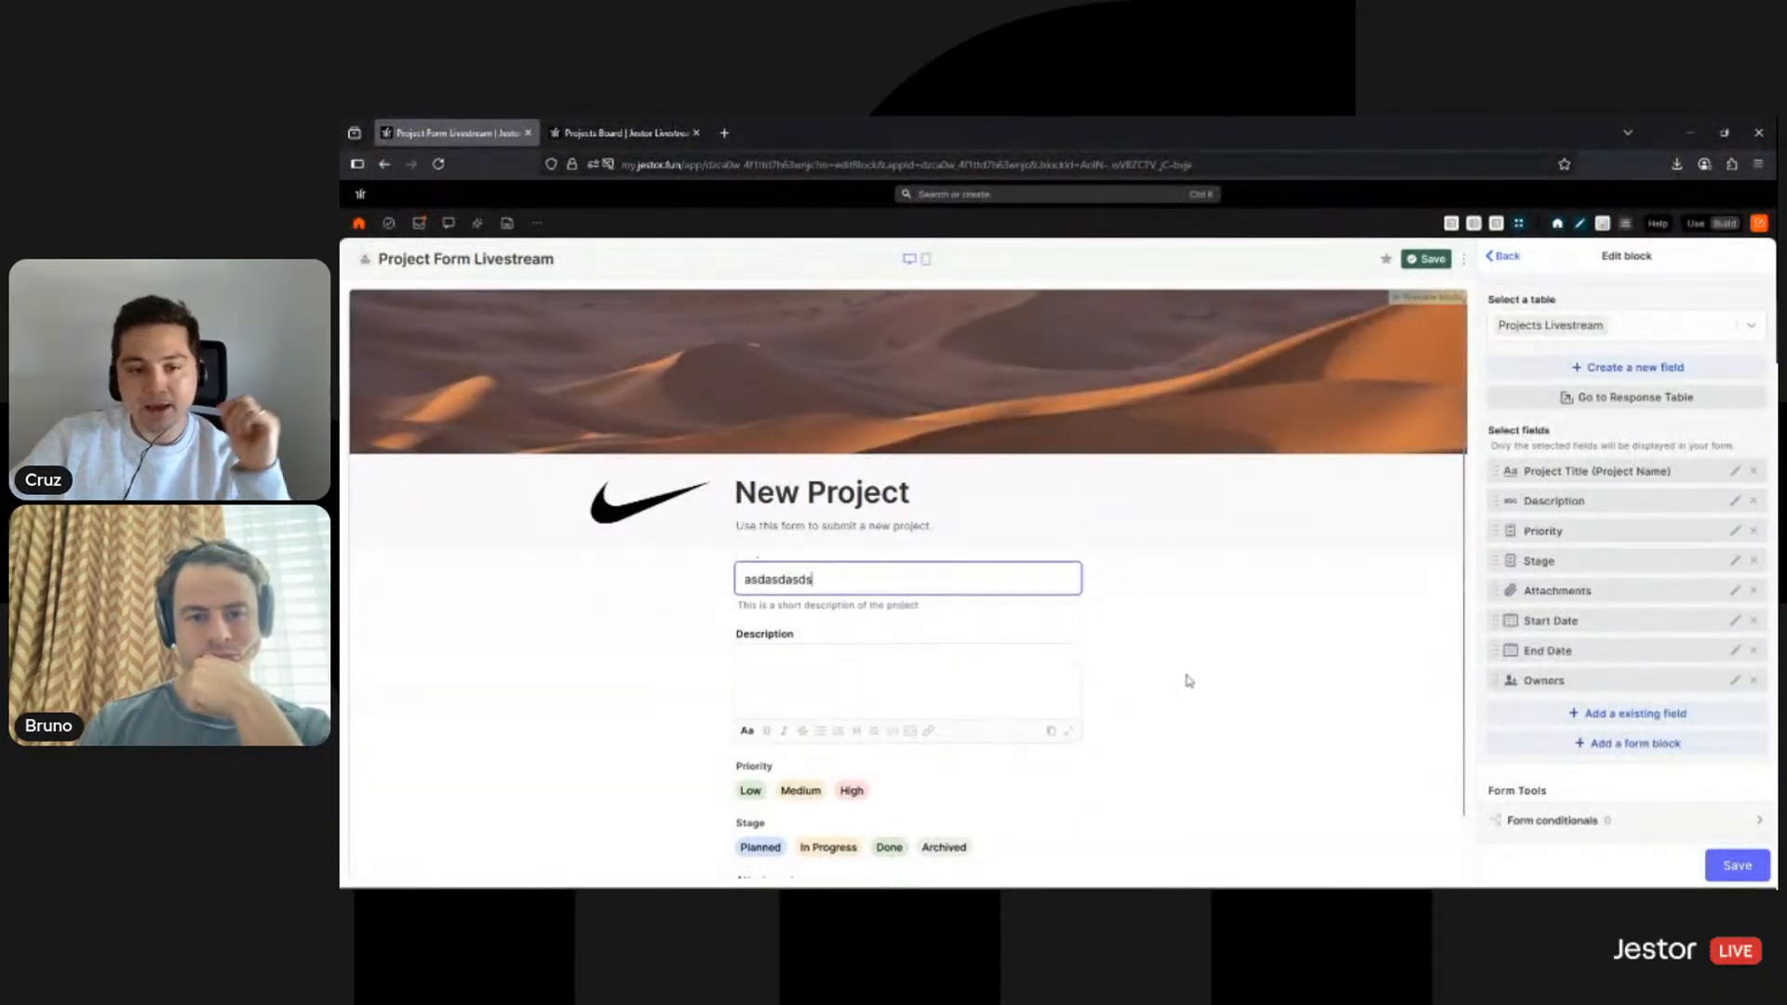
scroll(1139, 699, "up", 5)
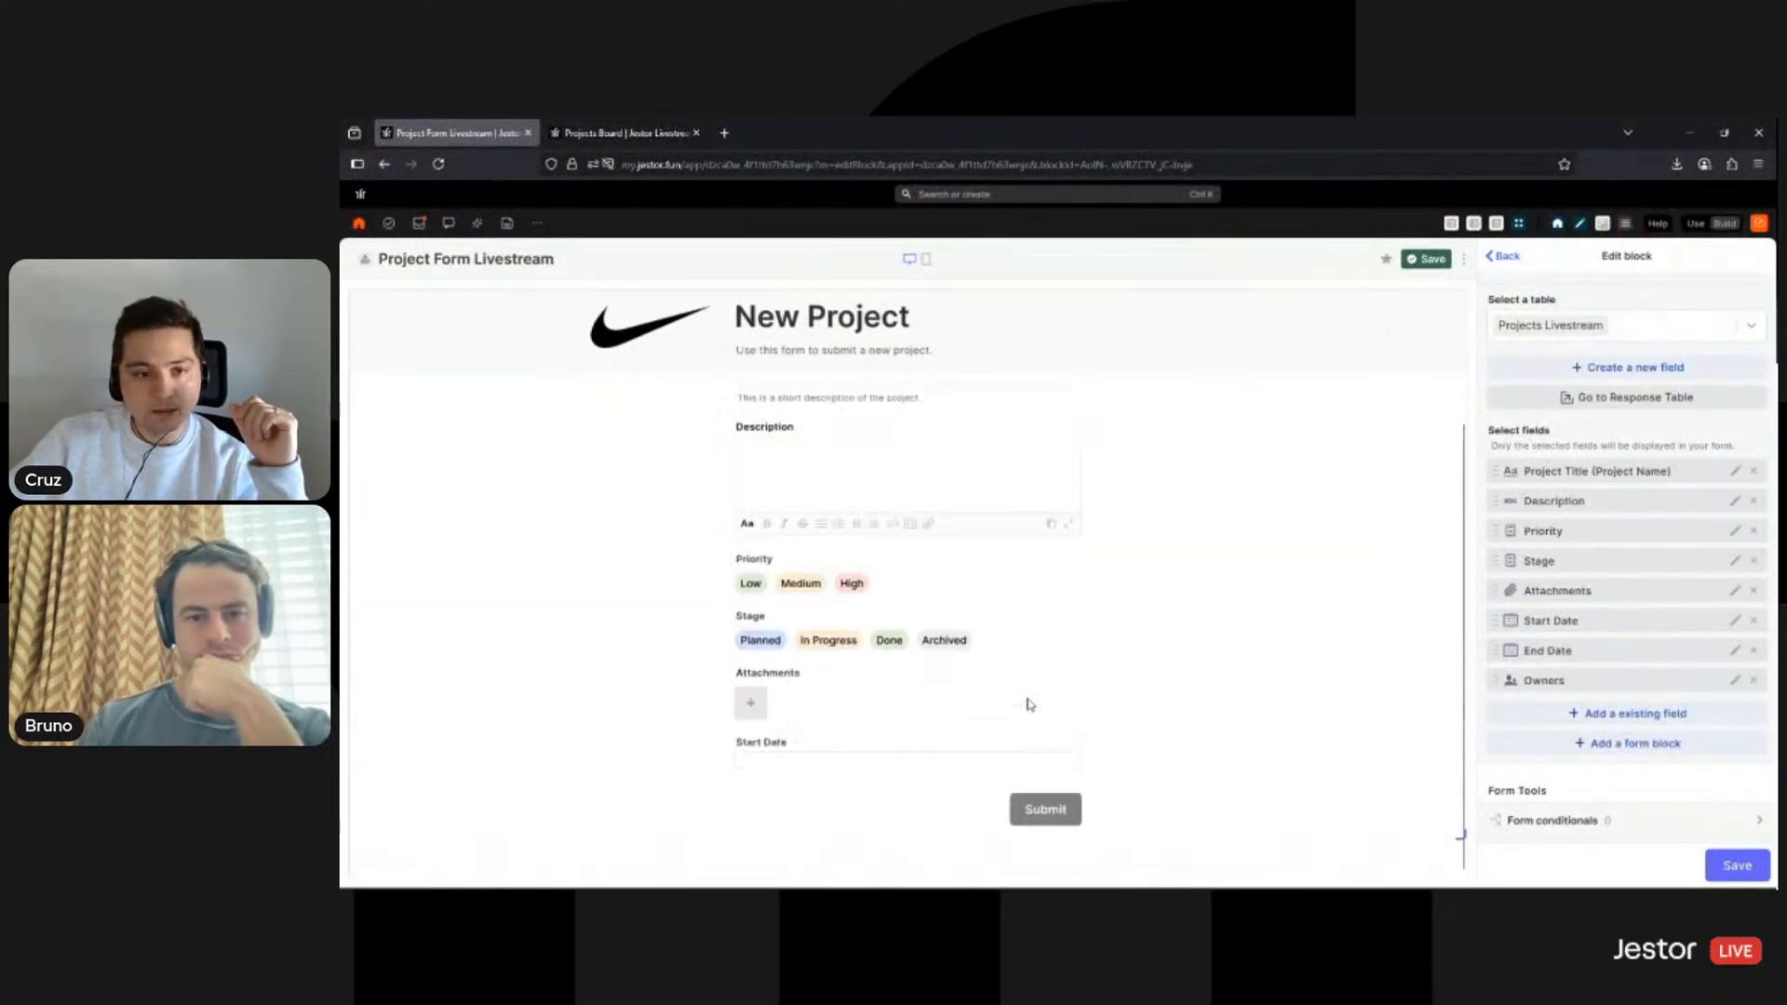
scroll(1069, 744, "down", 2)
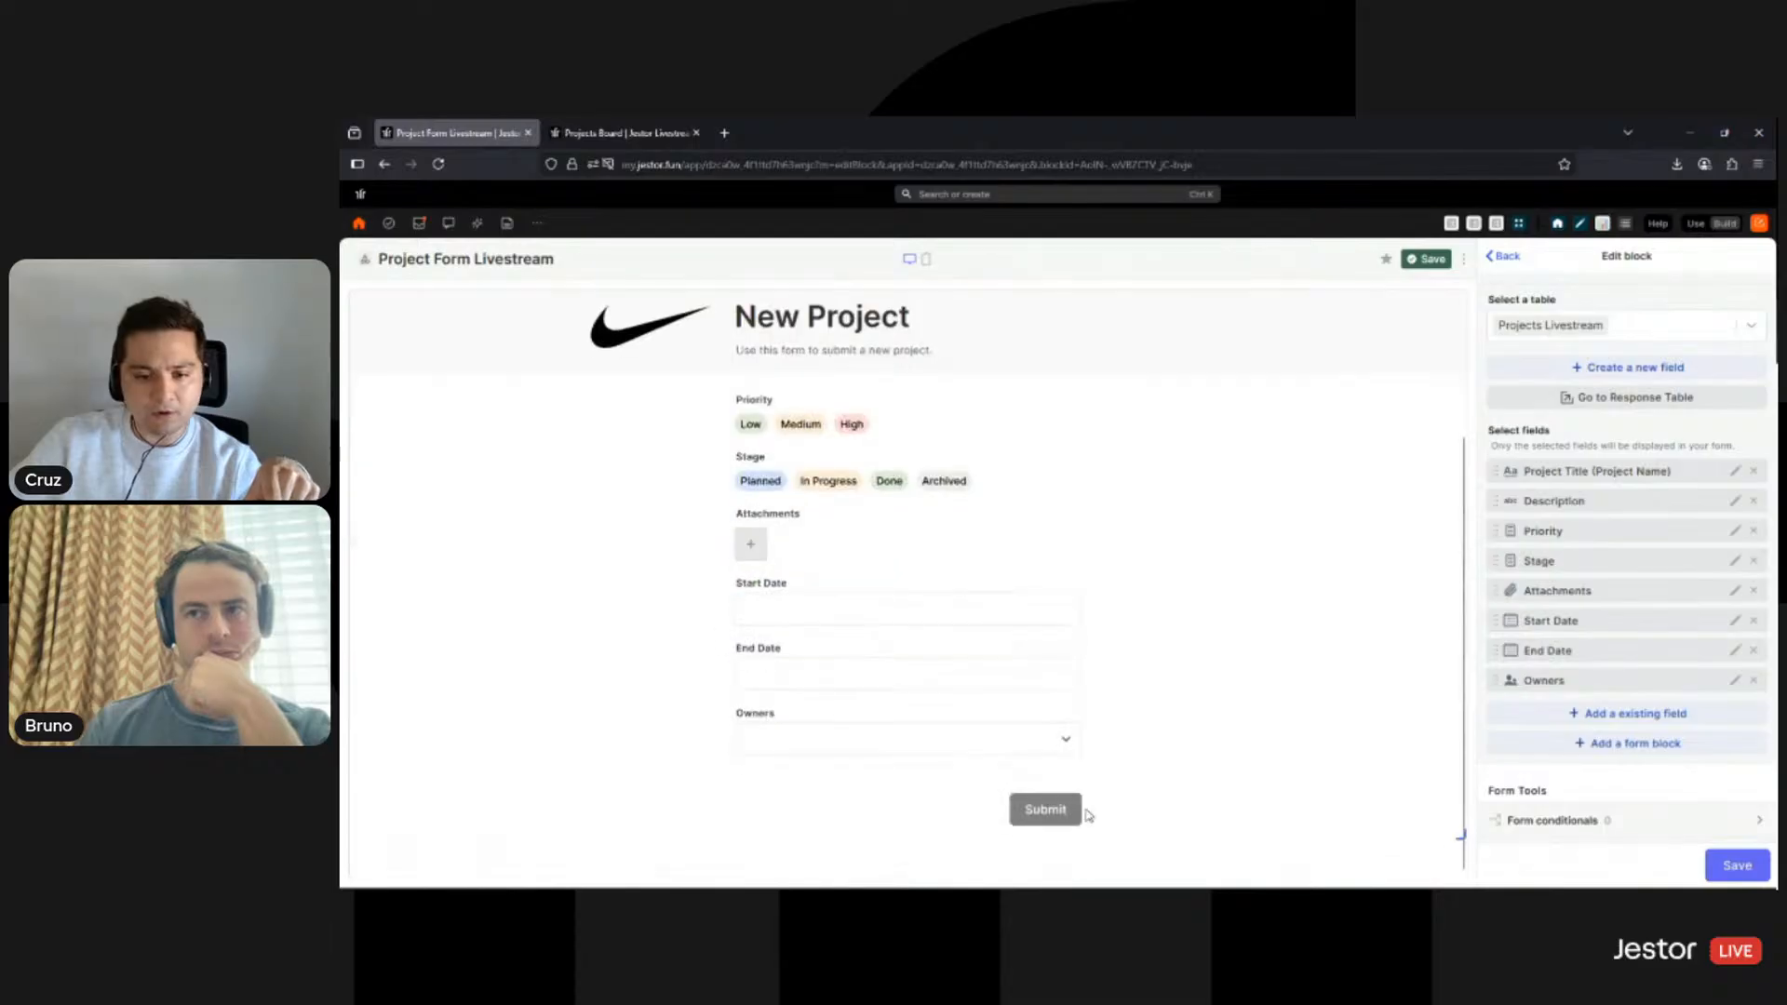
left_click(1060, 809)
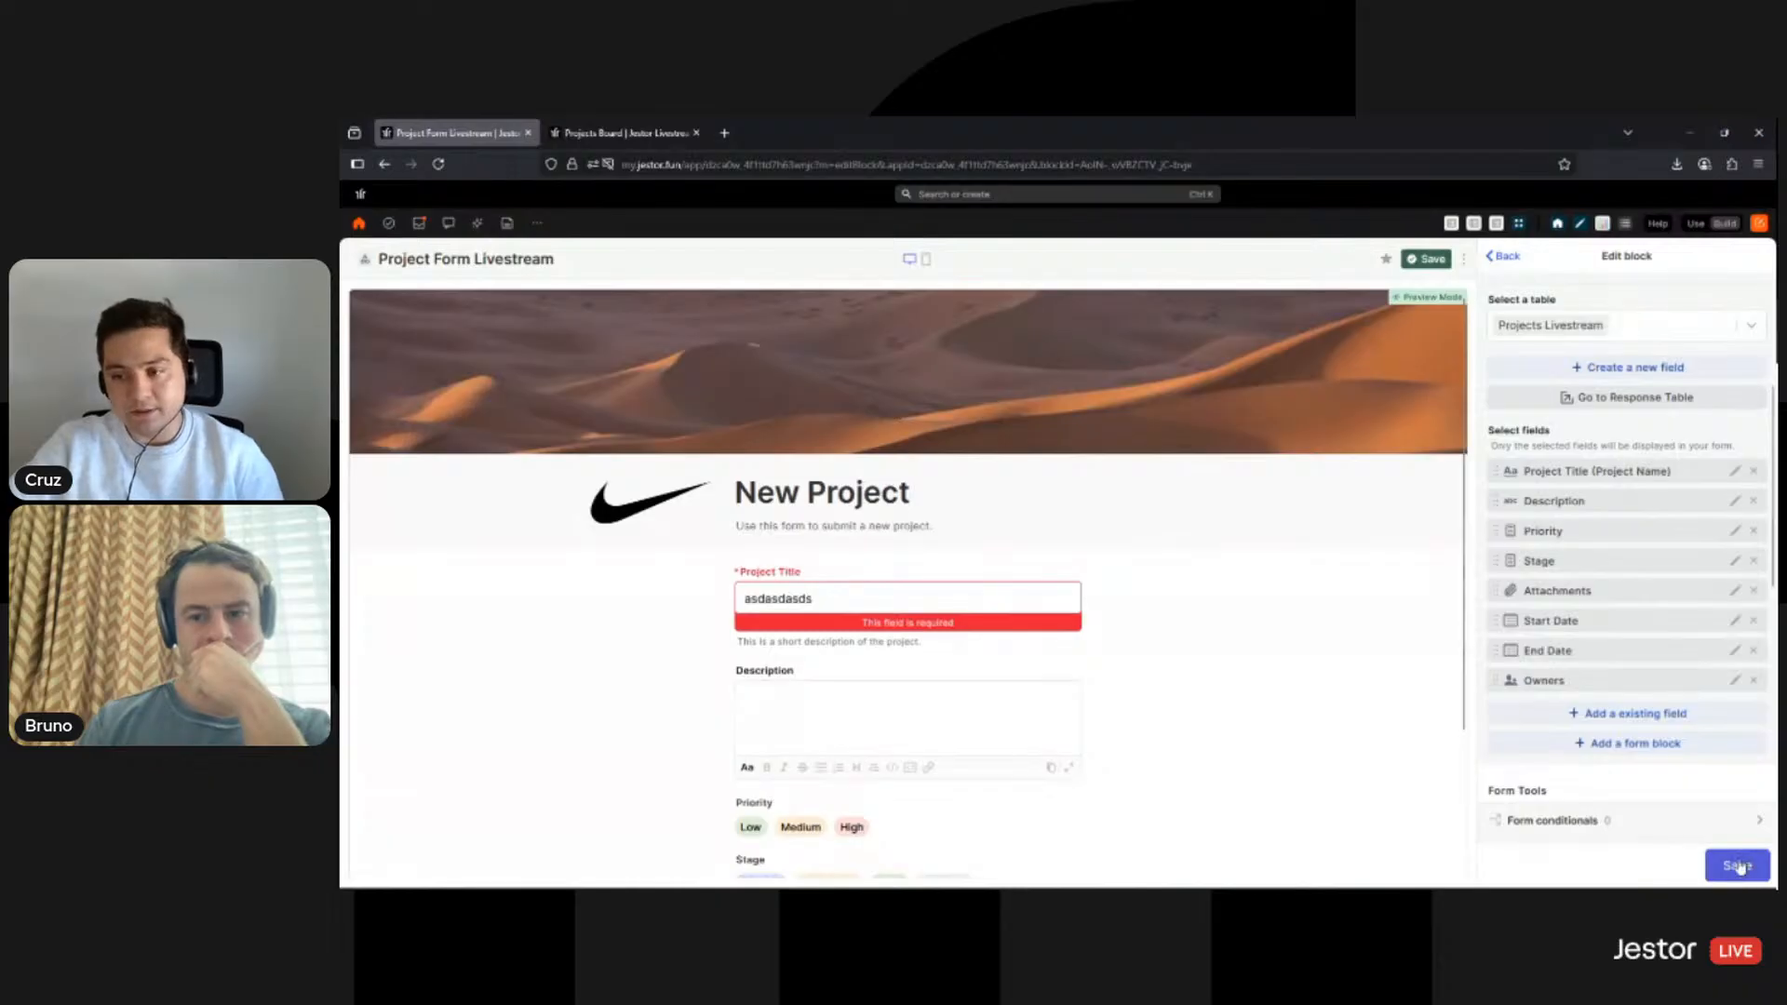
- Give the Description field the help text 'More information about the project.'
left_click(1735, 503)
left_click(1645, 471)
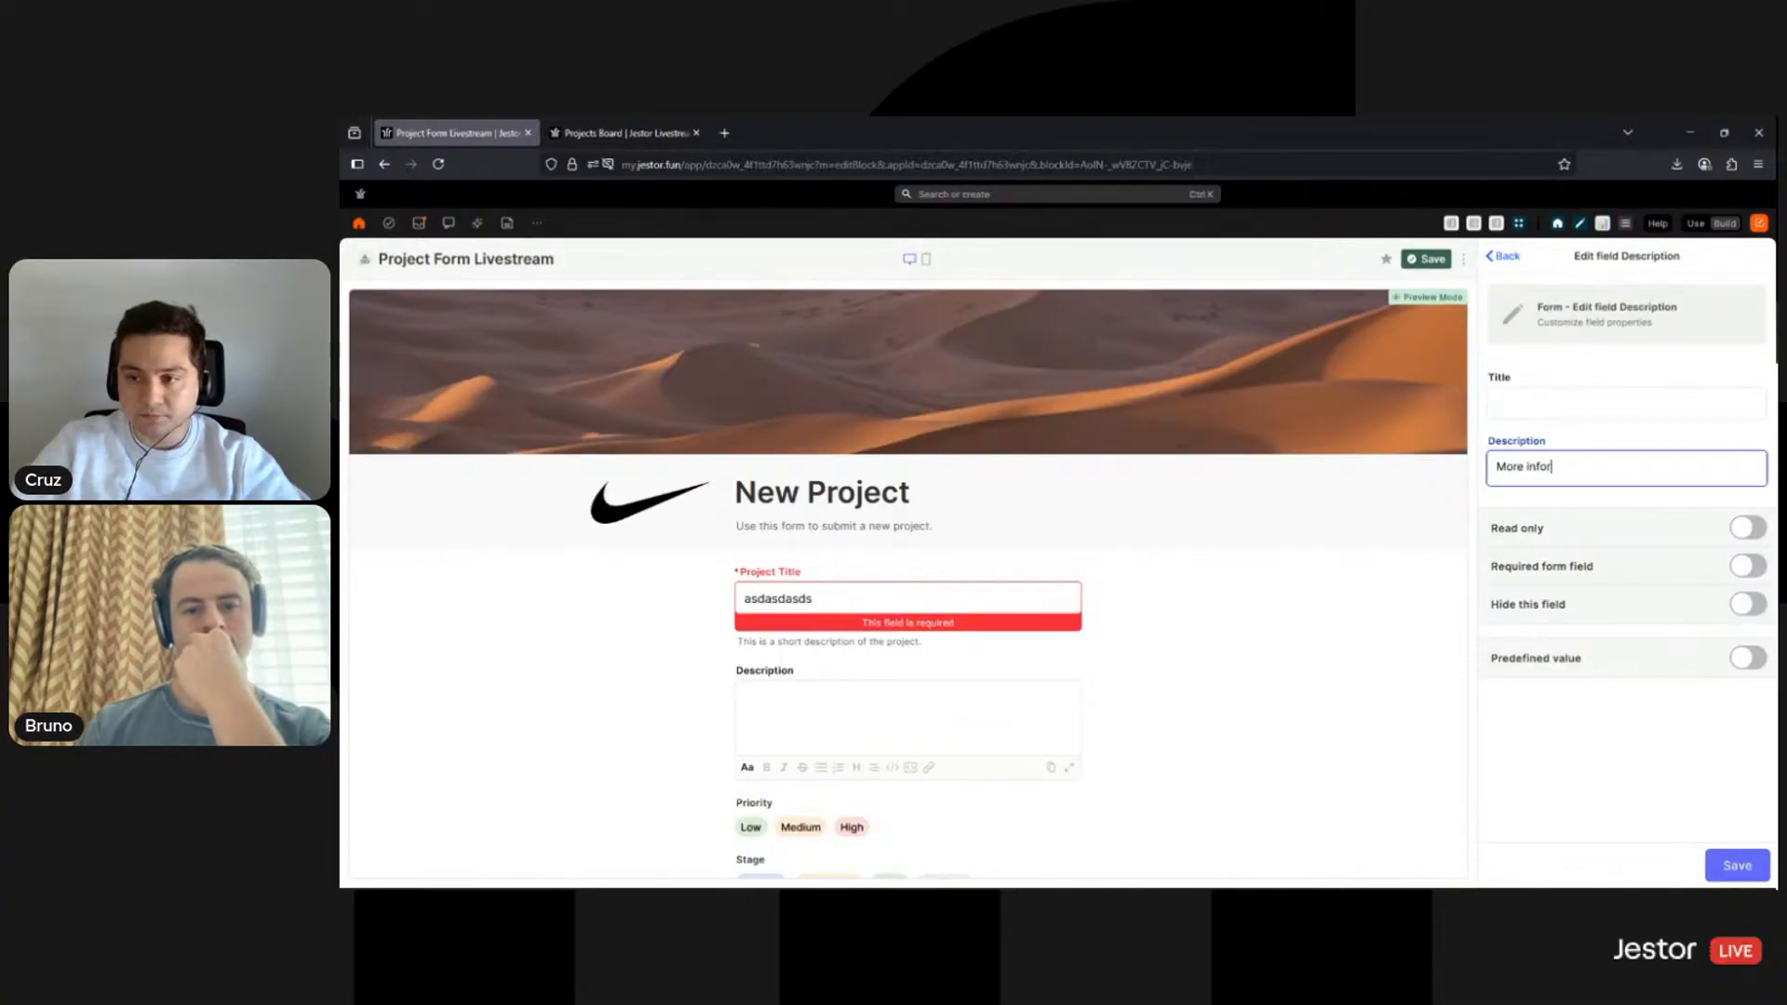
type("More information about the")
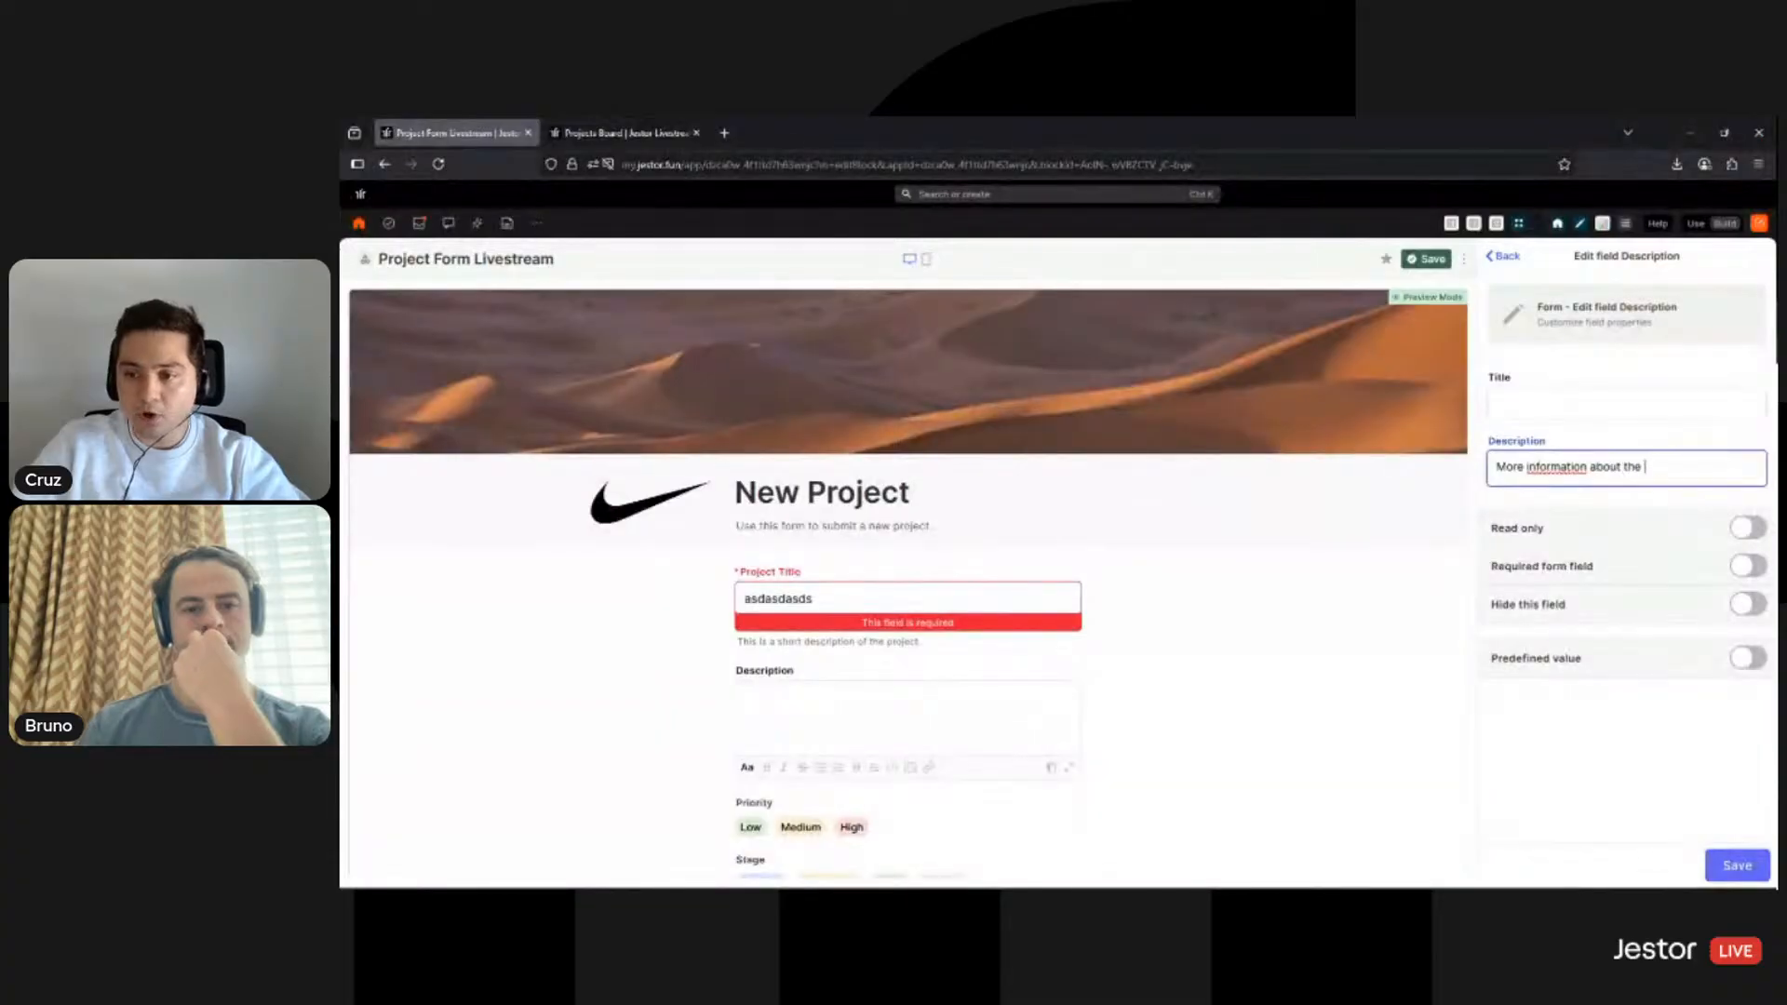
type(" project")
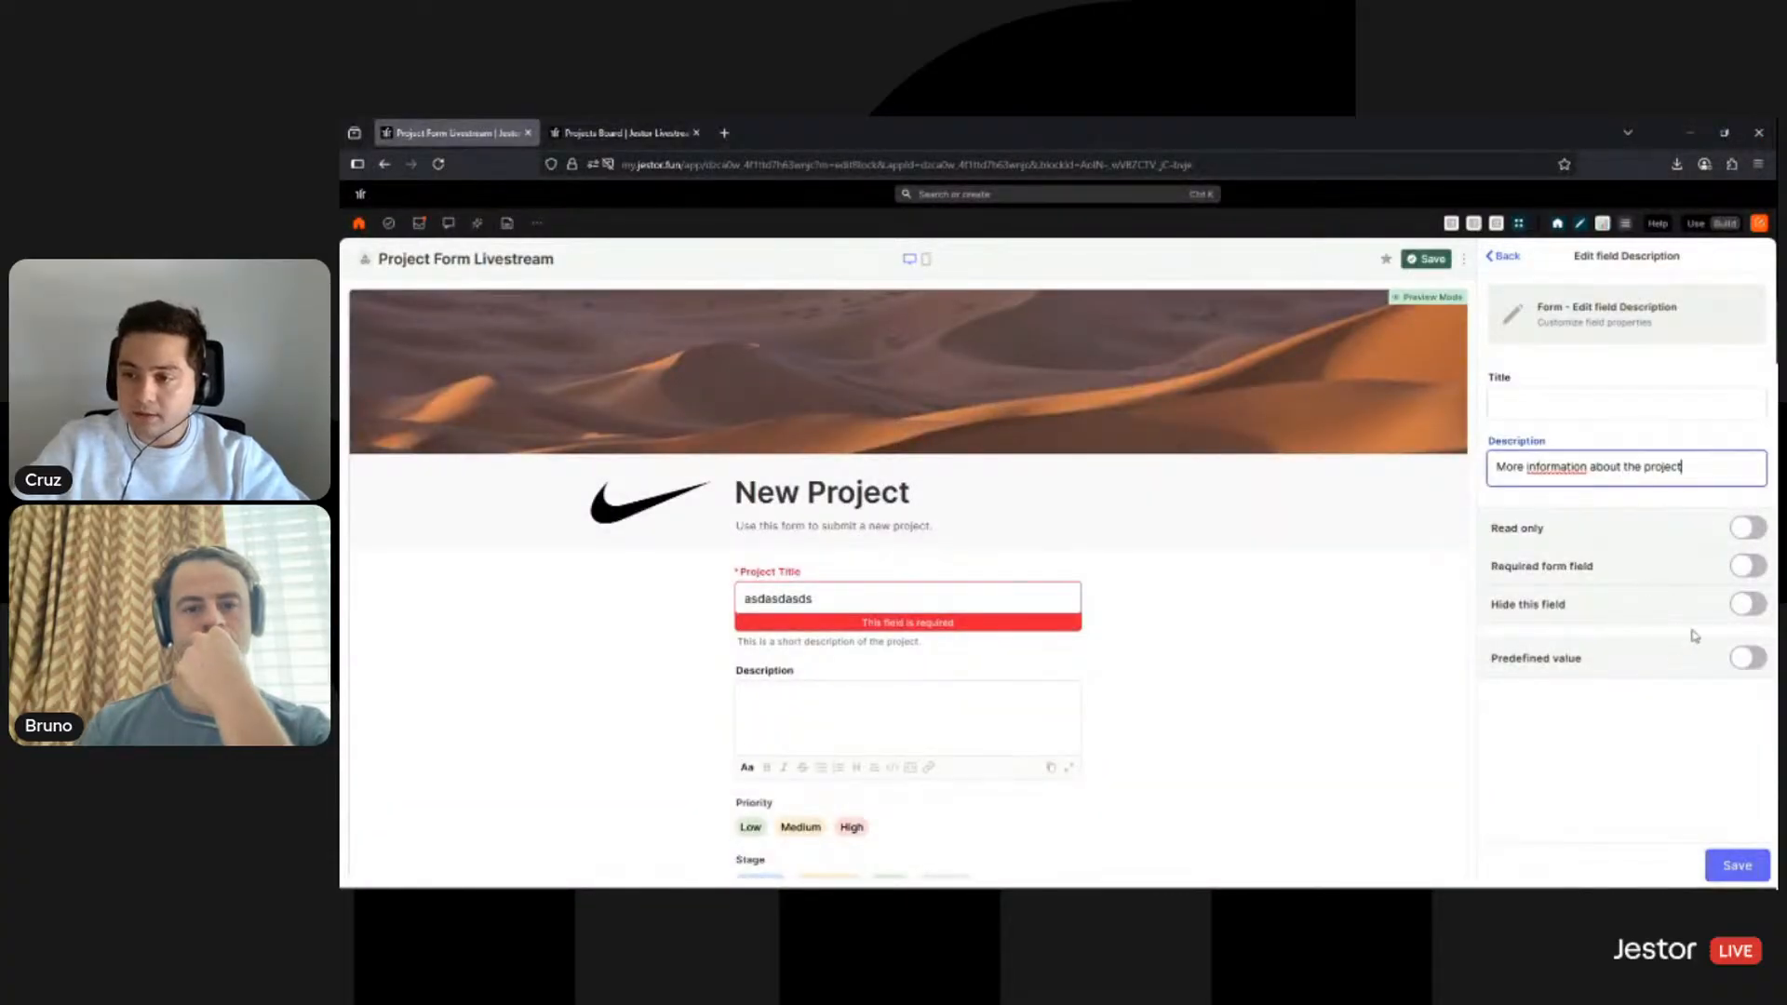
type(".")
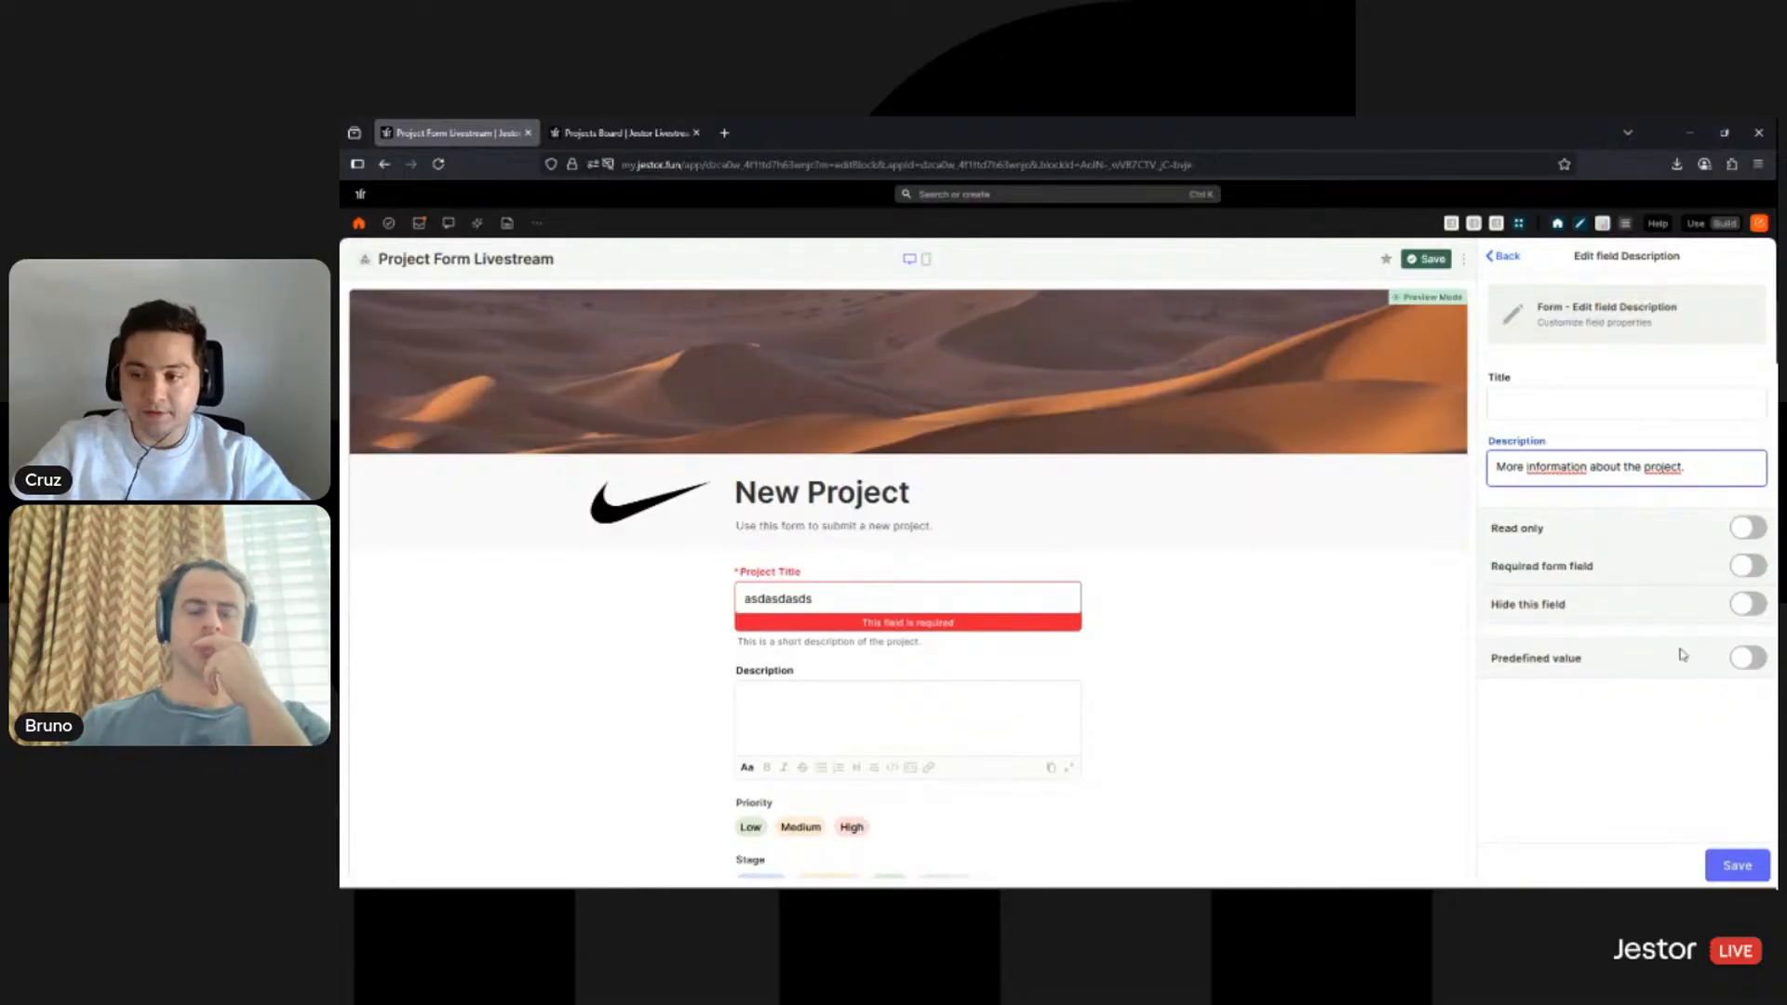
- Prefill Description with a Name, Team and expected-outcome template using 'example' values, and save
left_click(1746, 660)
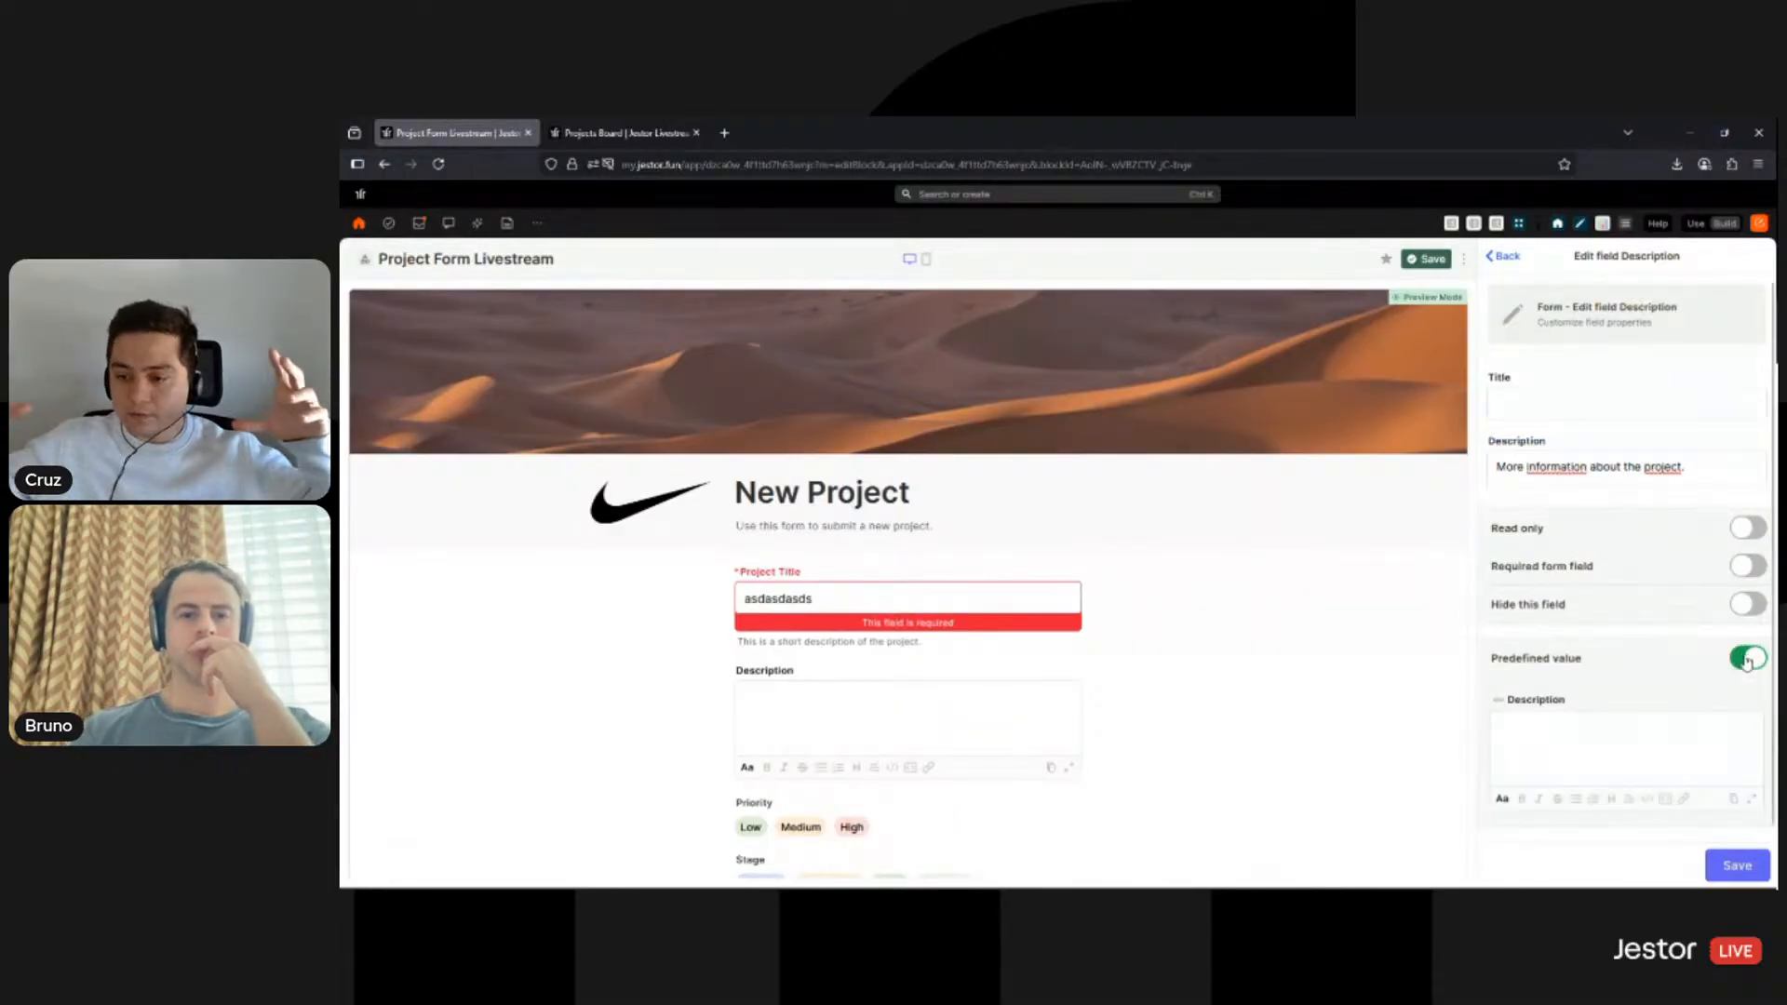
scroll(1652, 659, "down", 1)
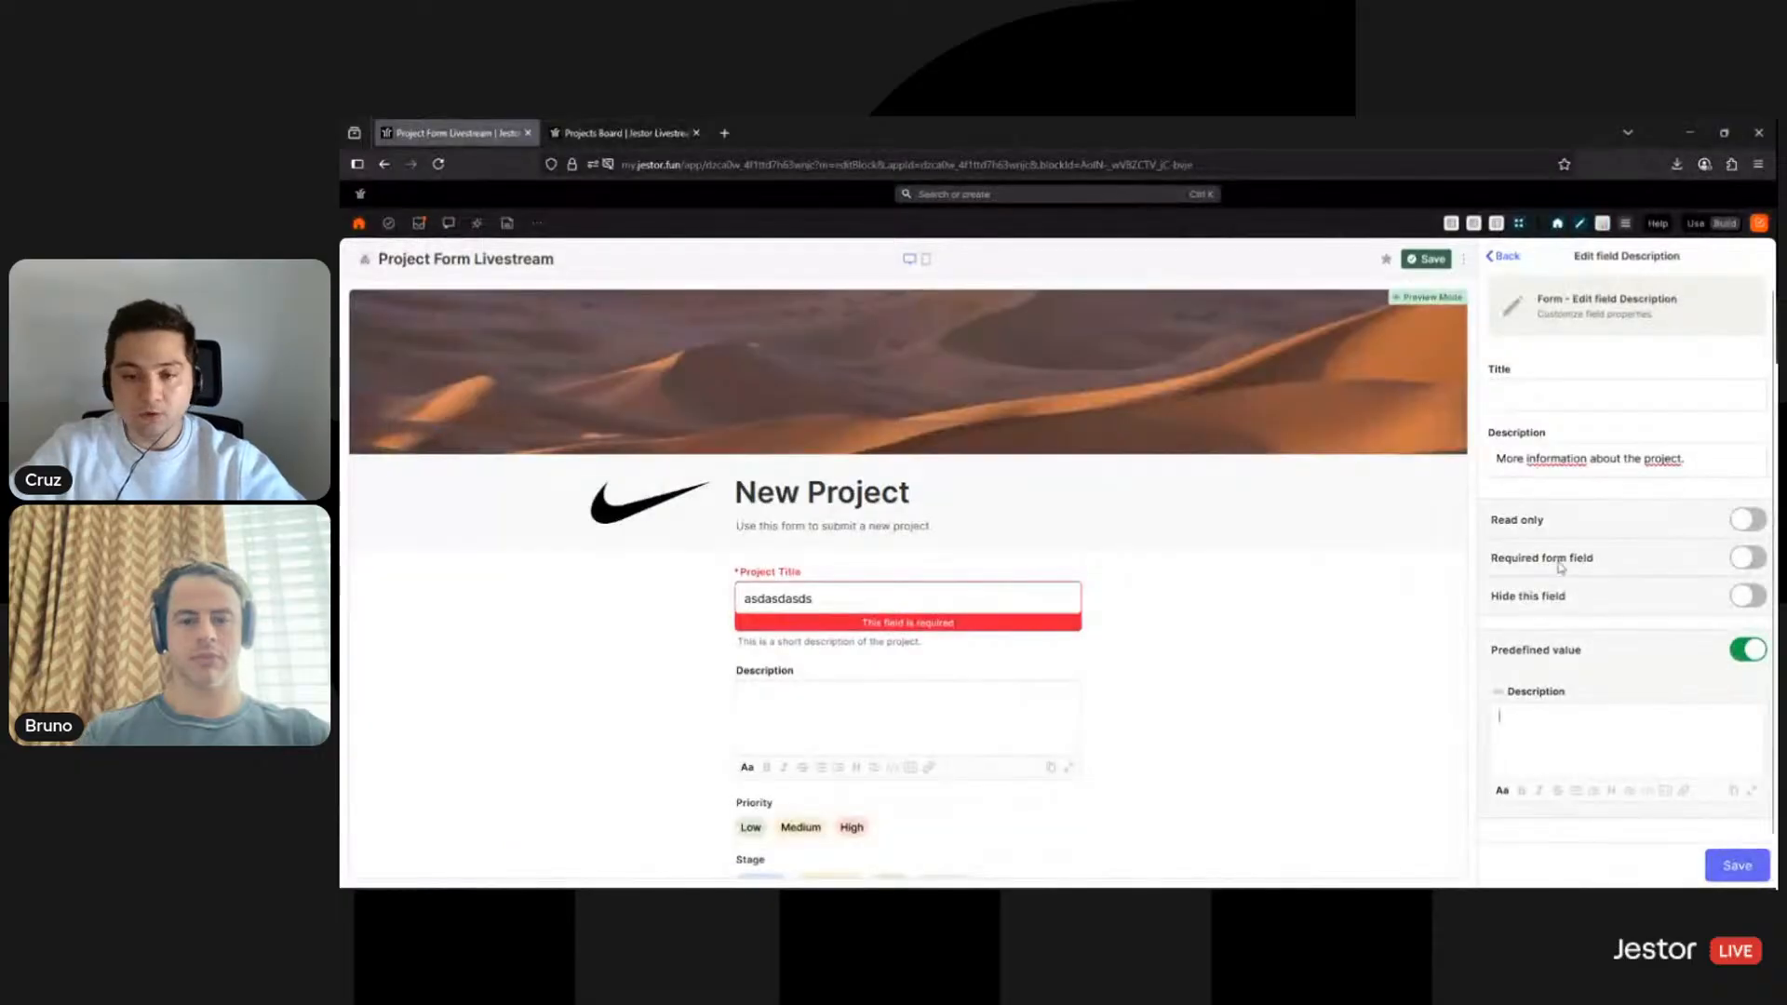
left_click(1583, 736)
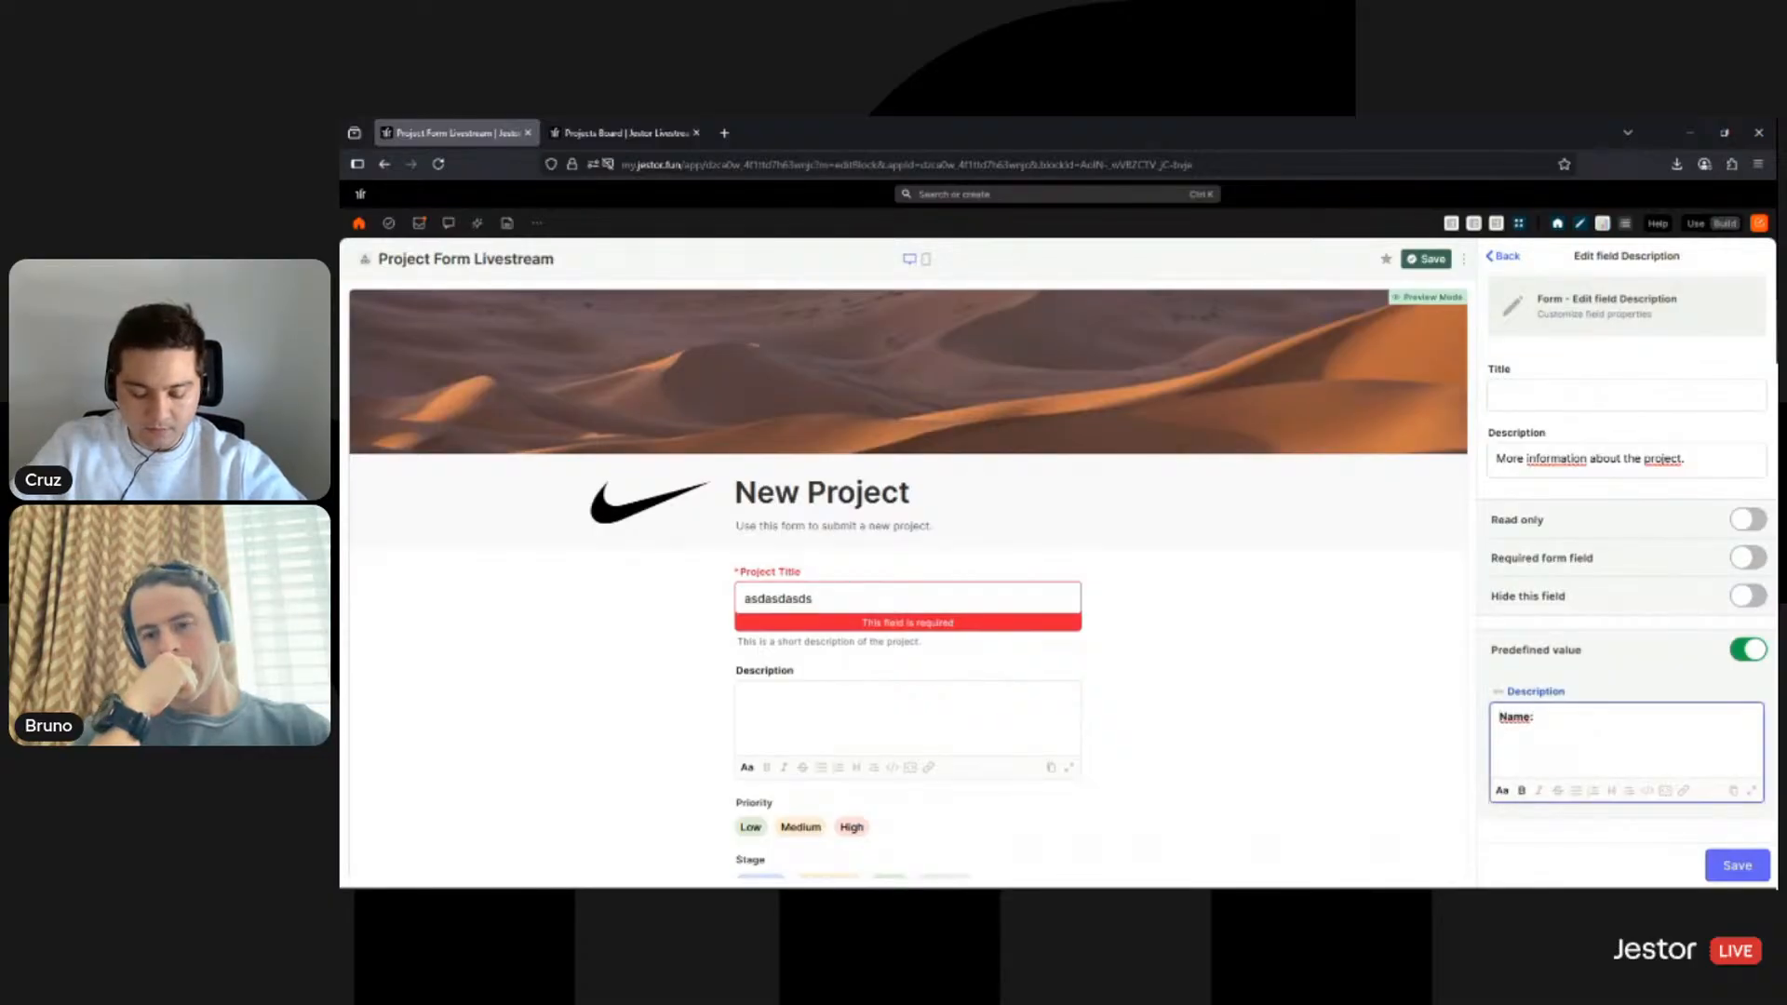
type(":")
key("Return")
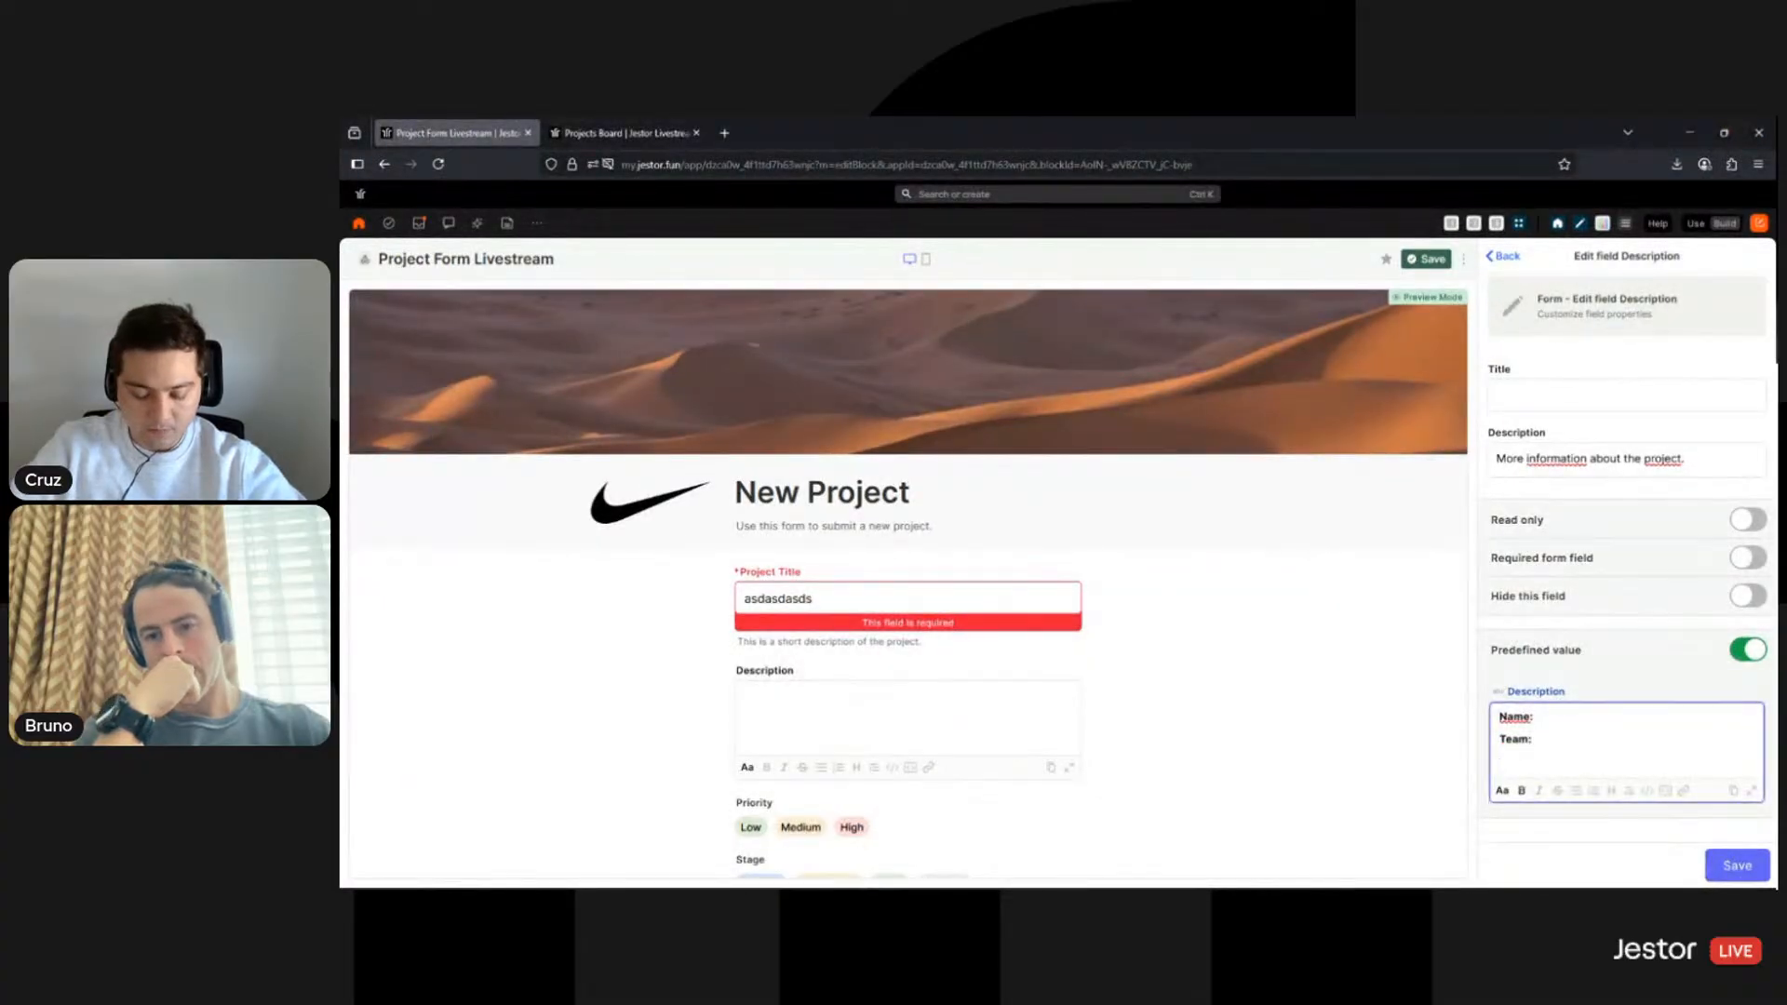
type("What's expe")
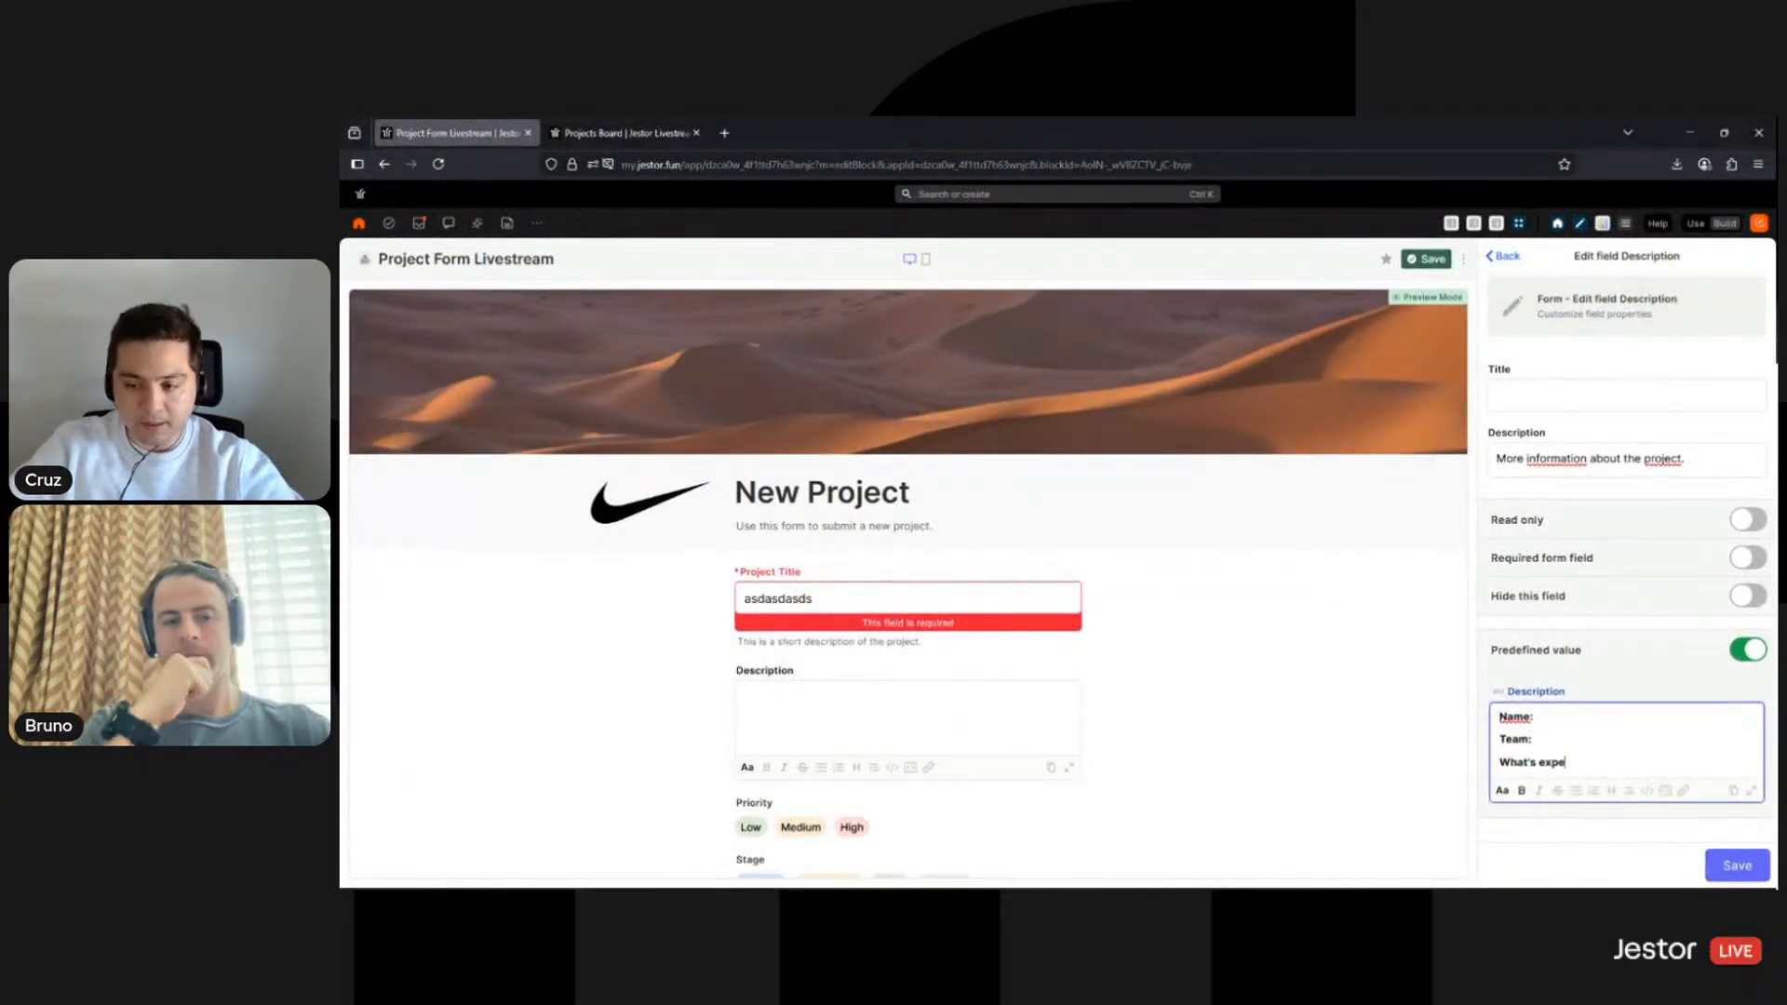
type("cted as an outcome:")
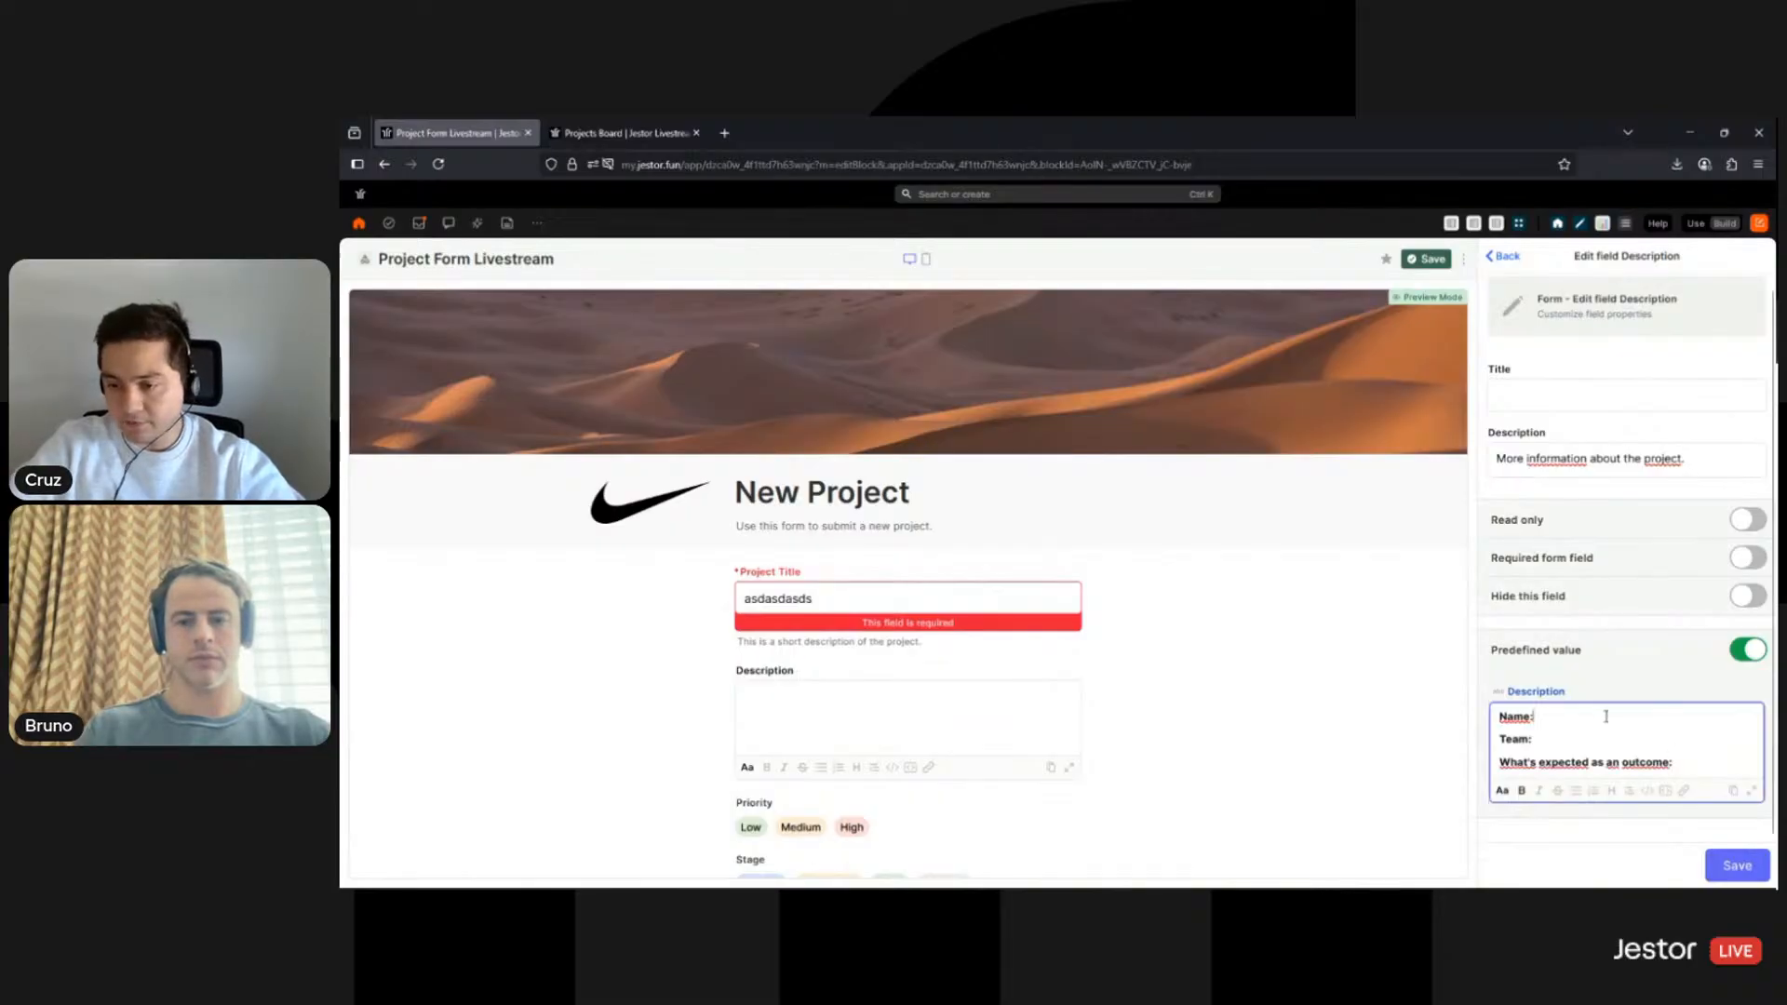
type(" example")
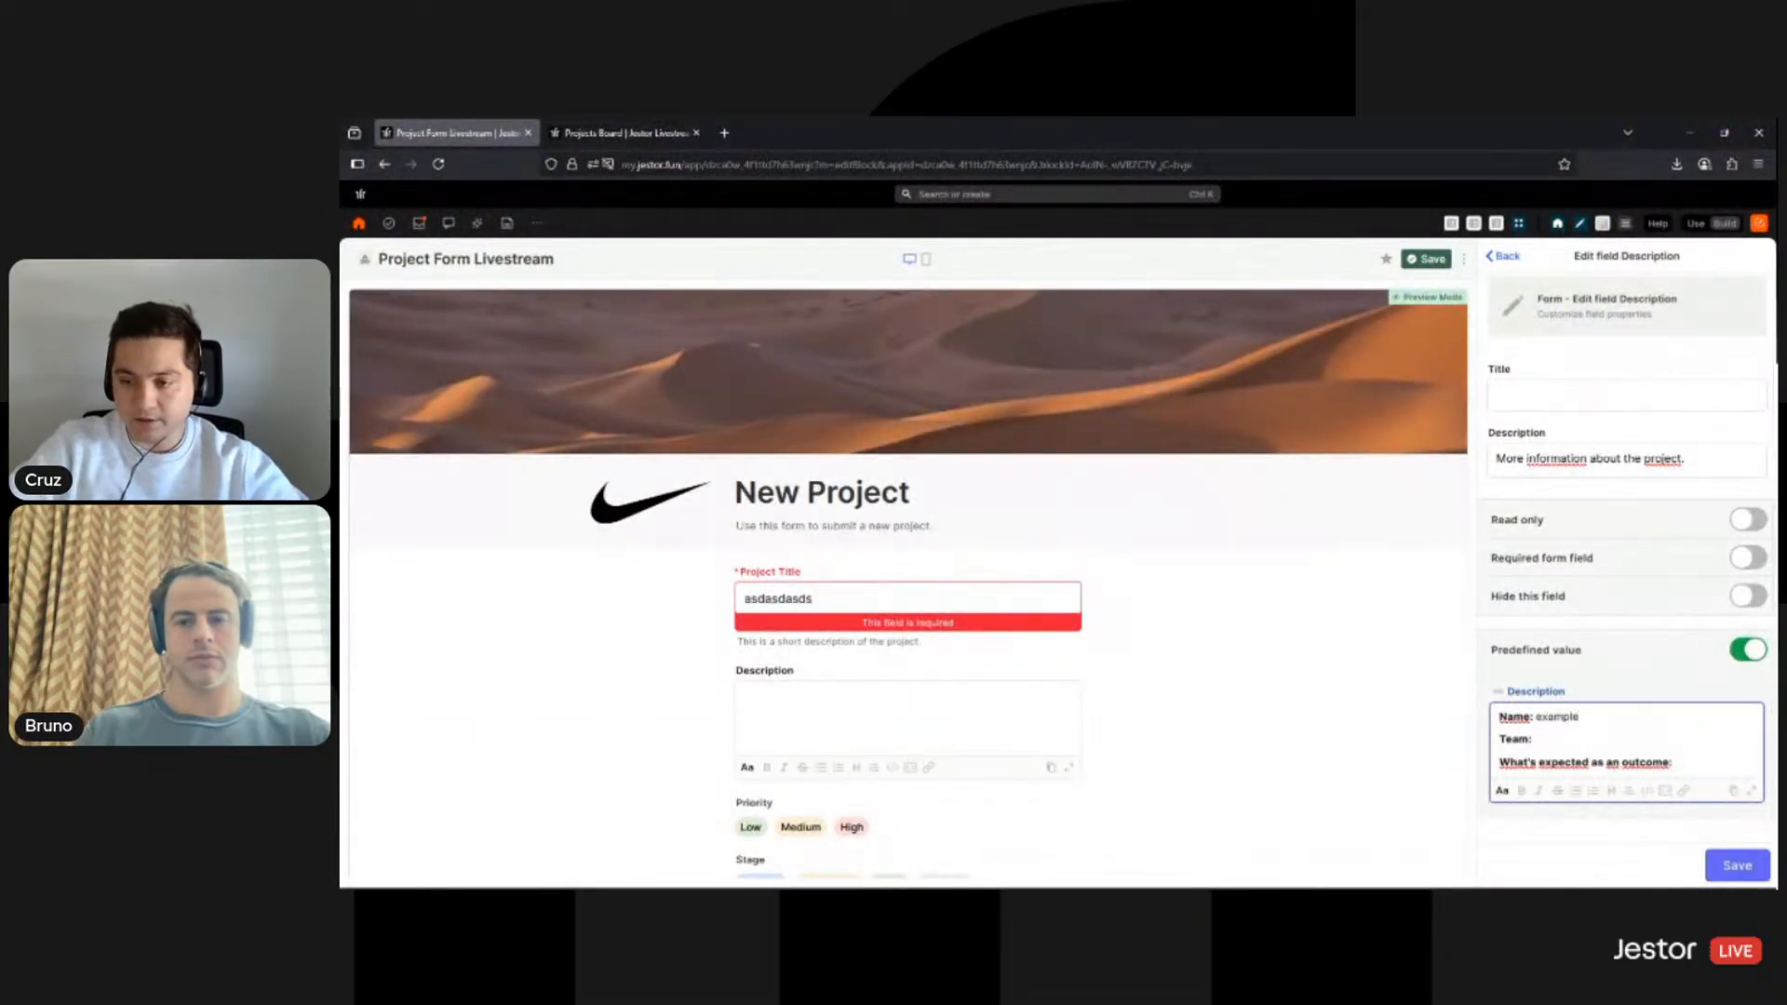
double_click(1573, 719)
key("ctrl+c")
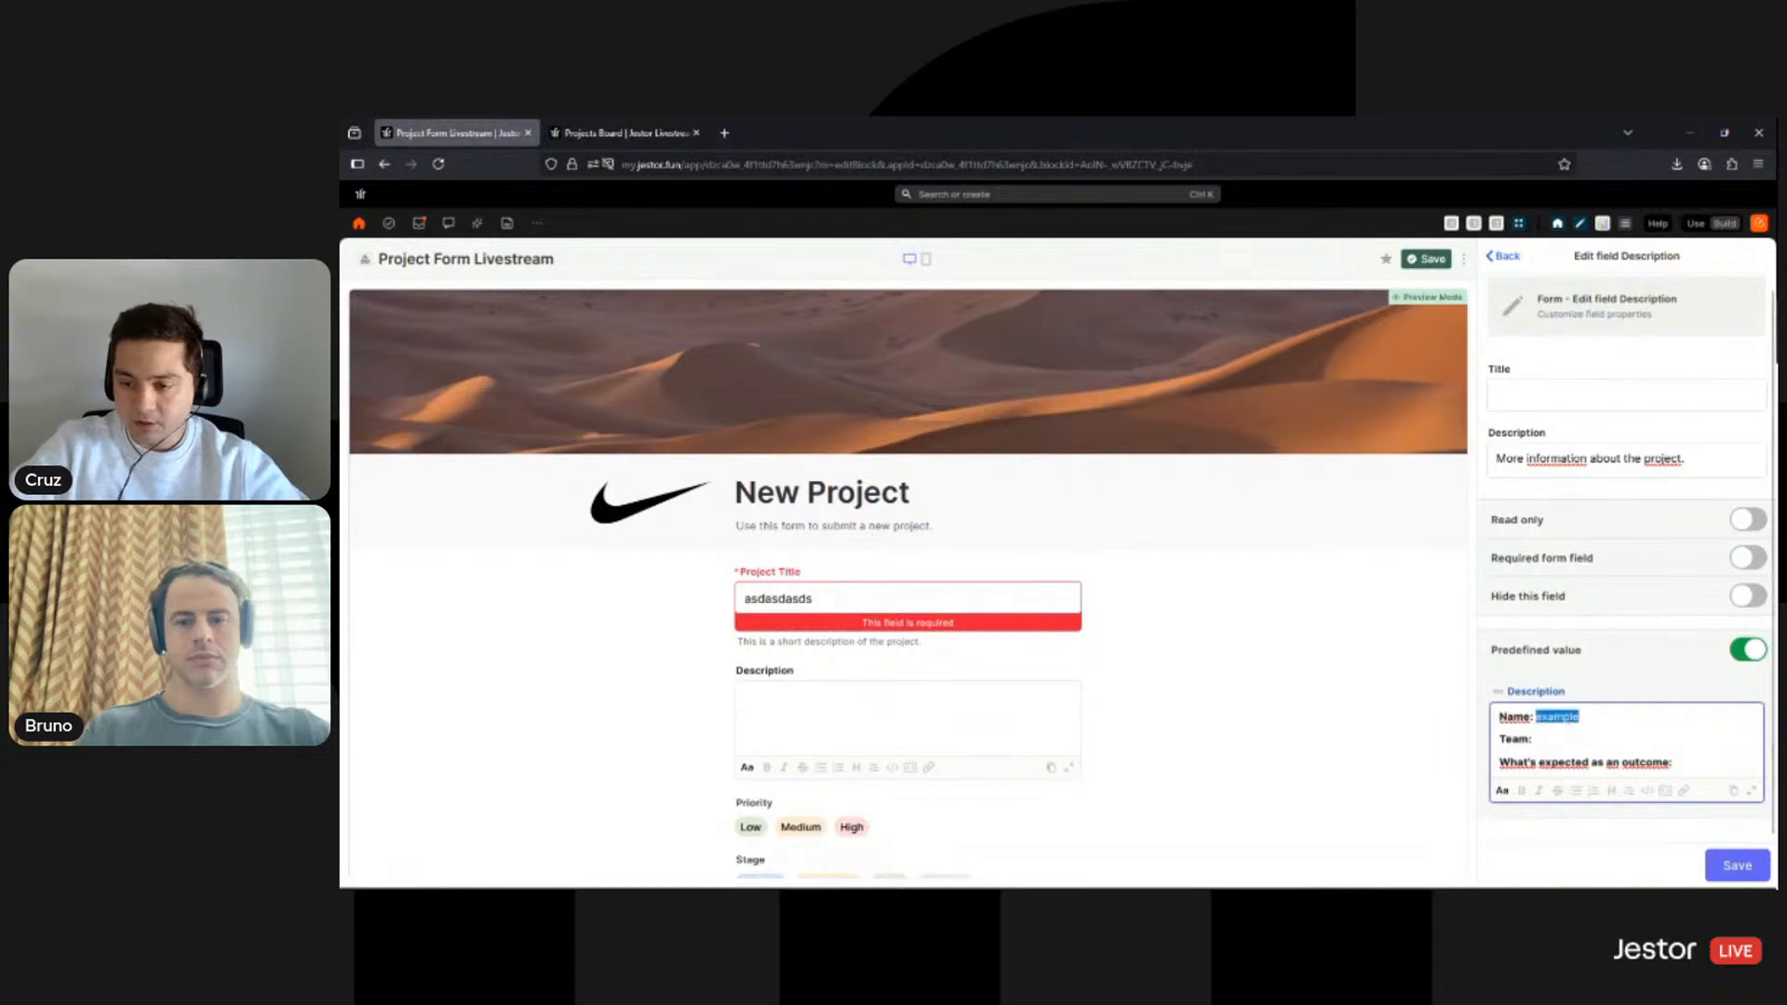
left_click(1547, 743)
key("ctrl+v")
left_click(1713, 764)
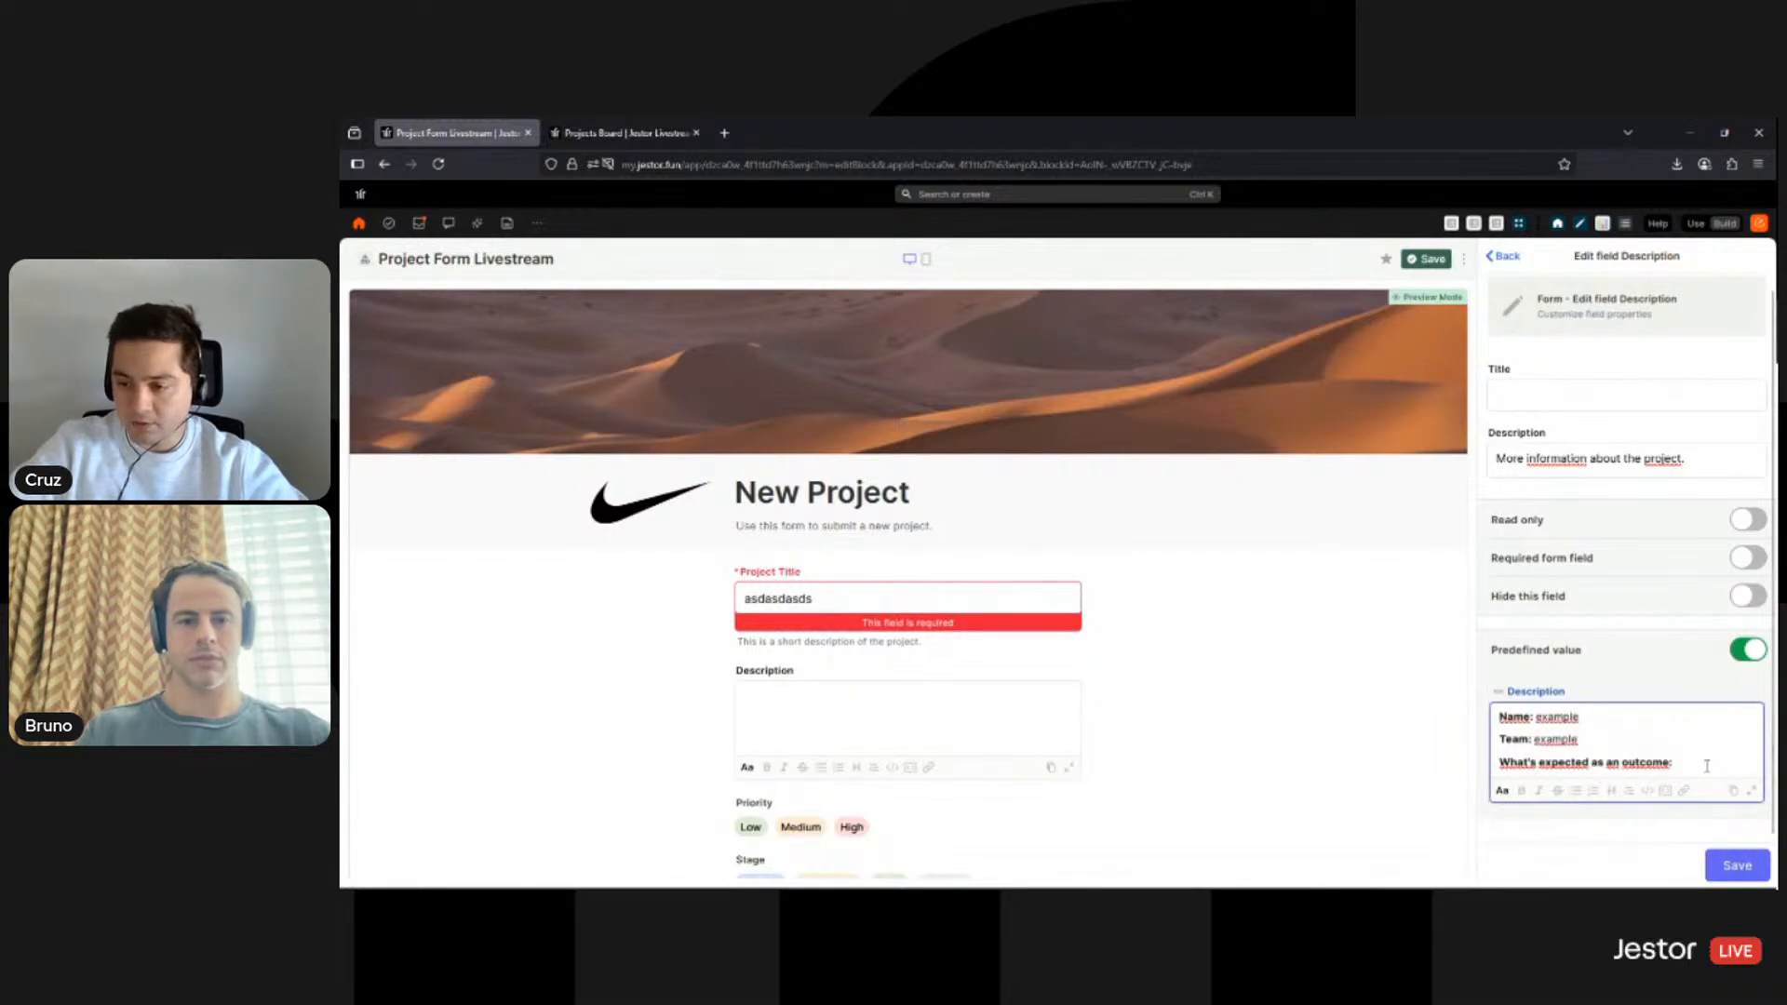
key("ctrl+v")
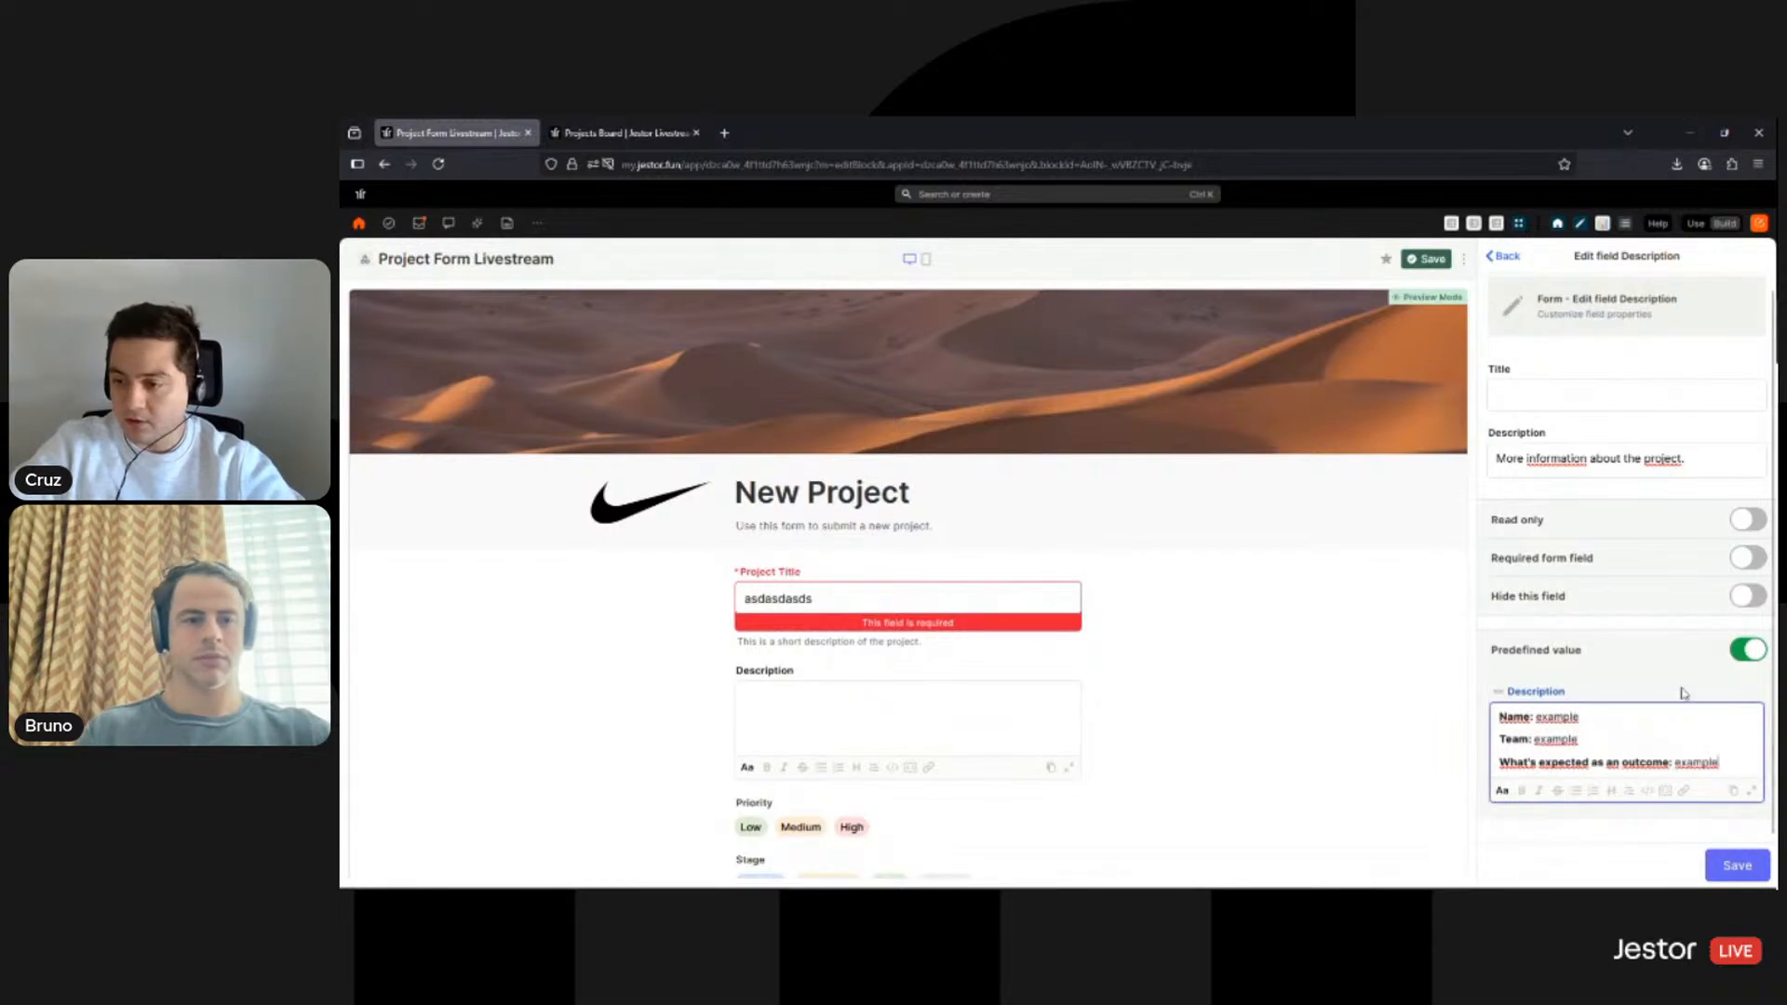
left_click(1737, 866)
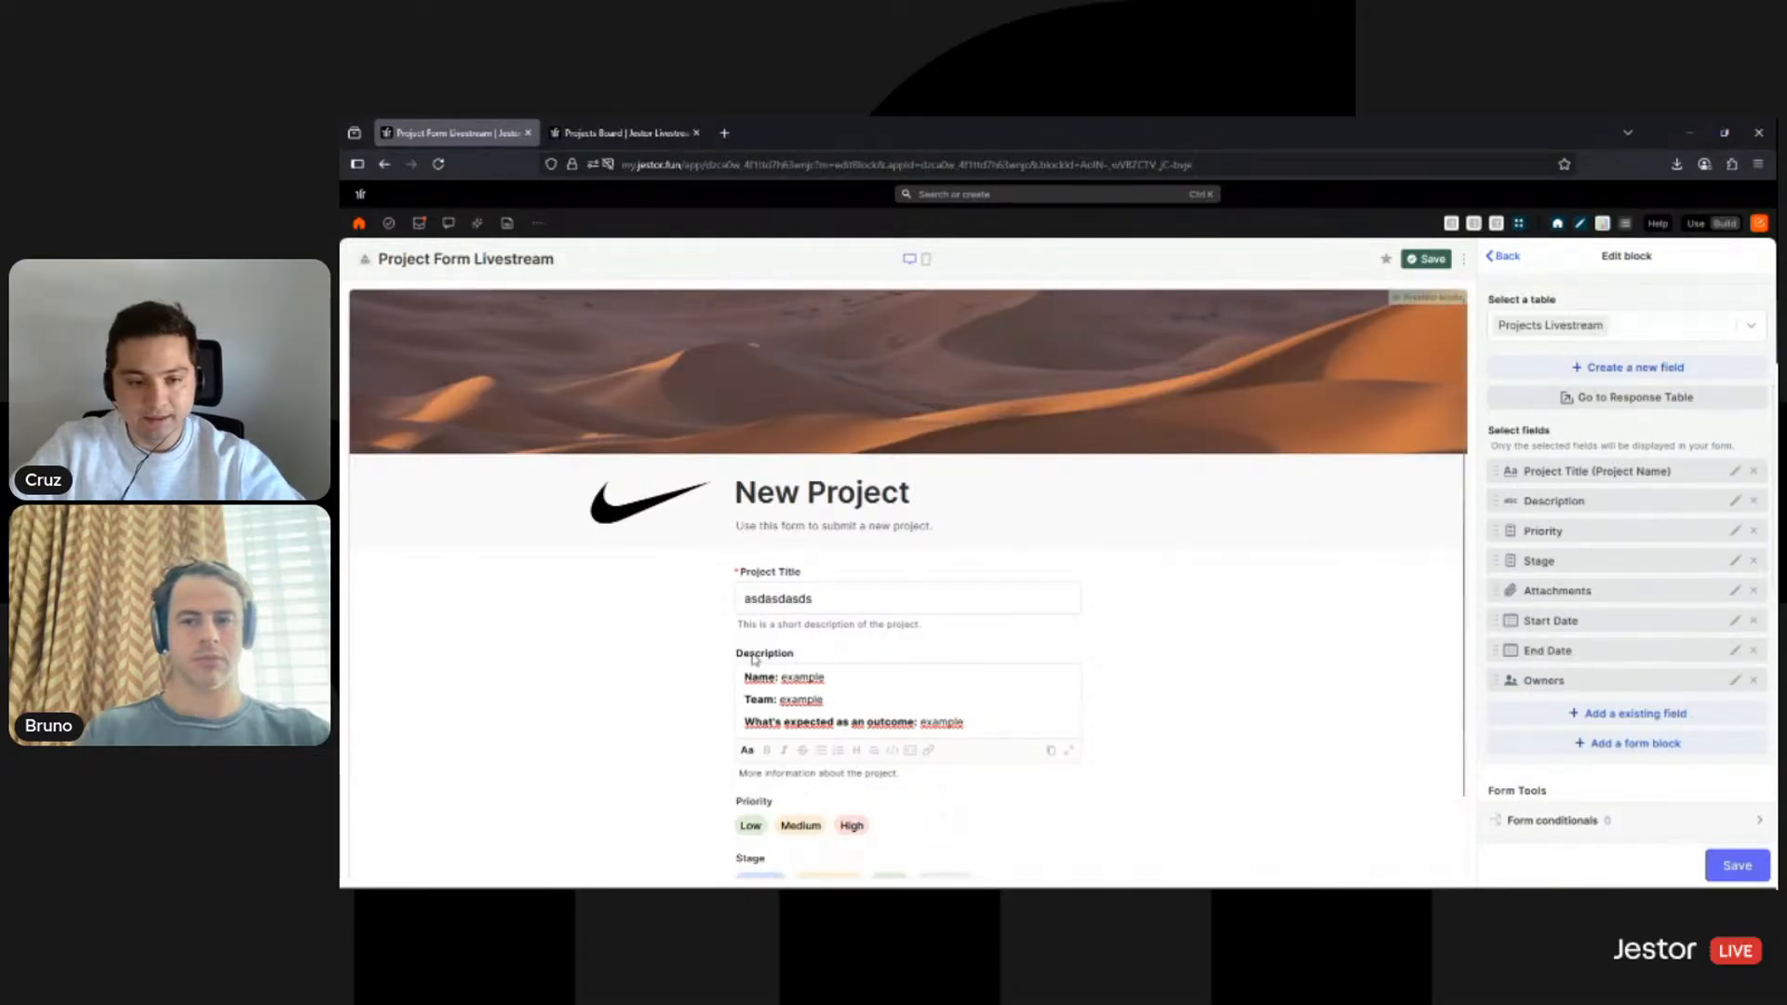
- Open the Priority field's settings from the Edit block field list
scroll(692, 663, "down", 3)
scroll(692, 663, "up", 3)
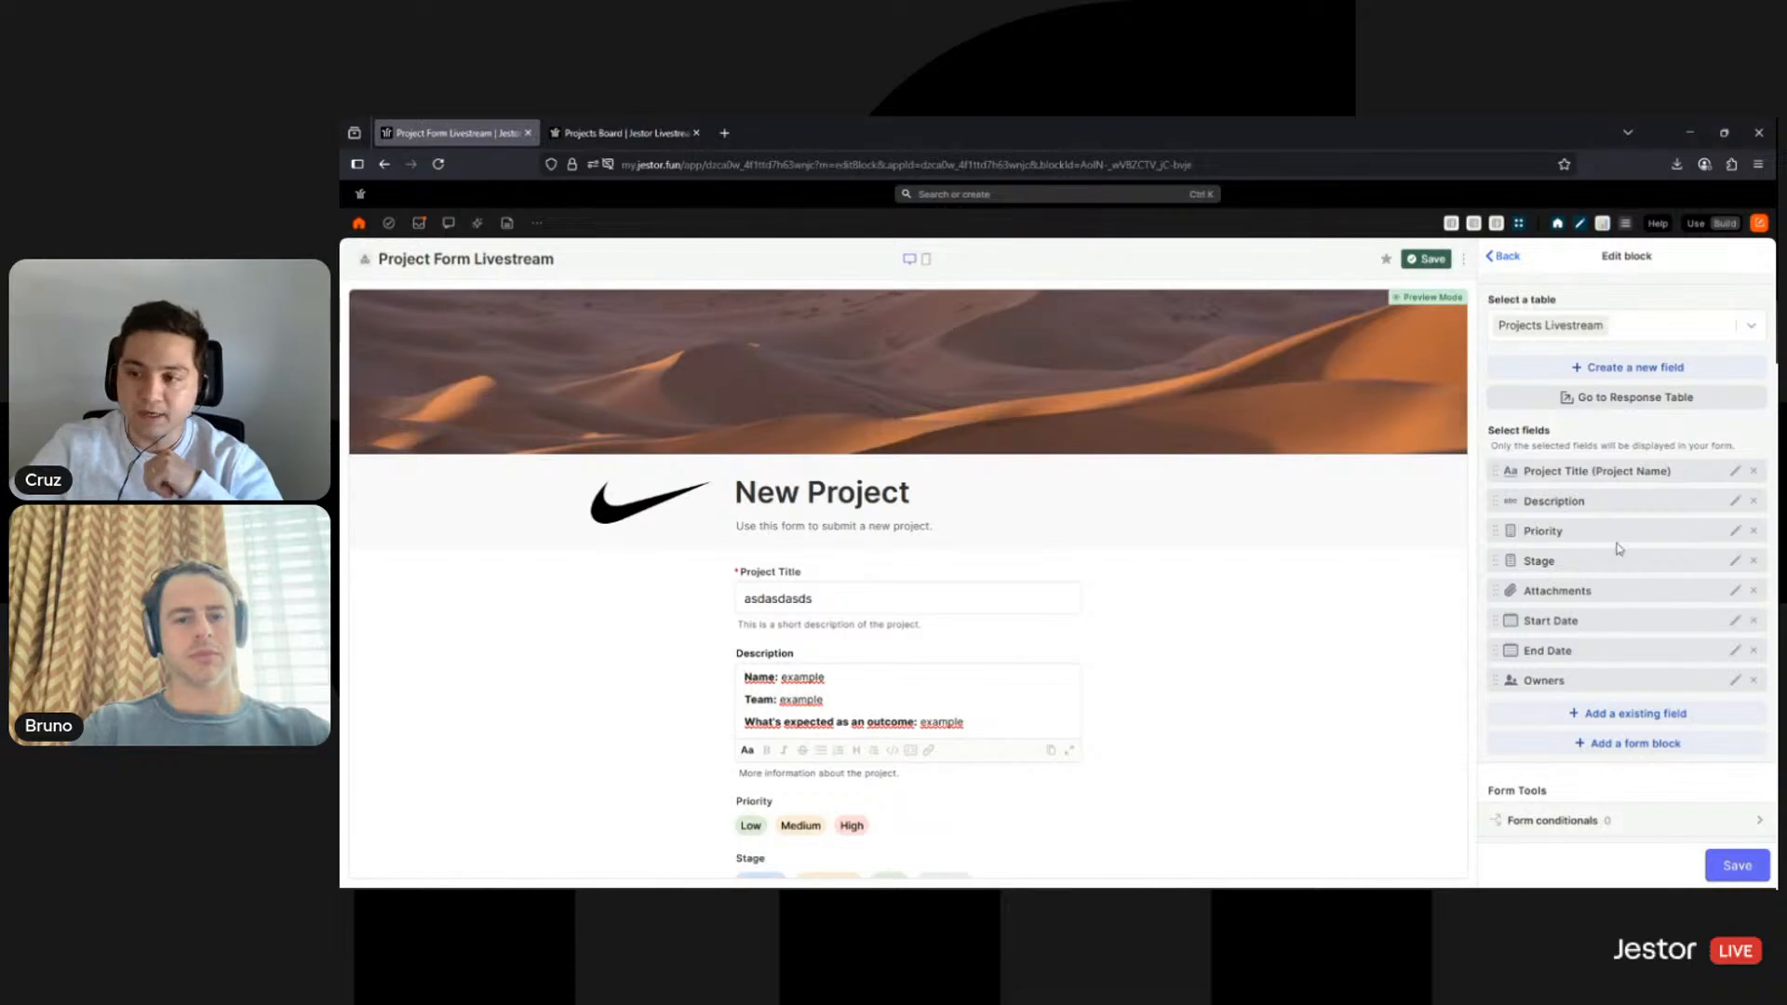
left_click(1736, 533)
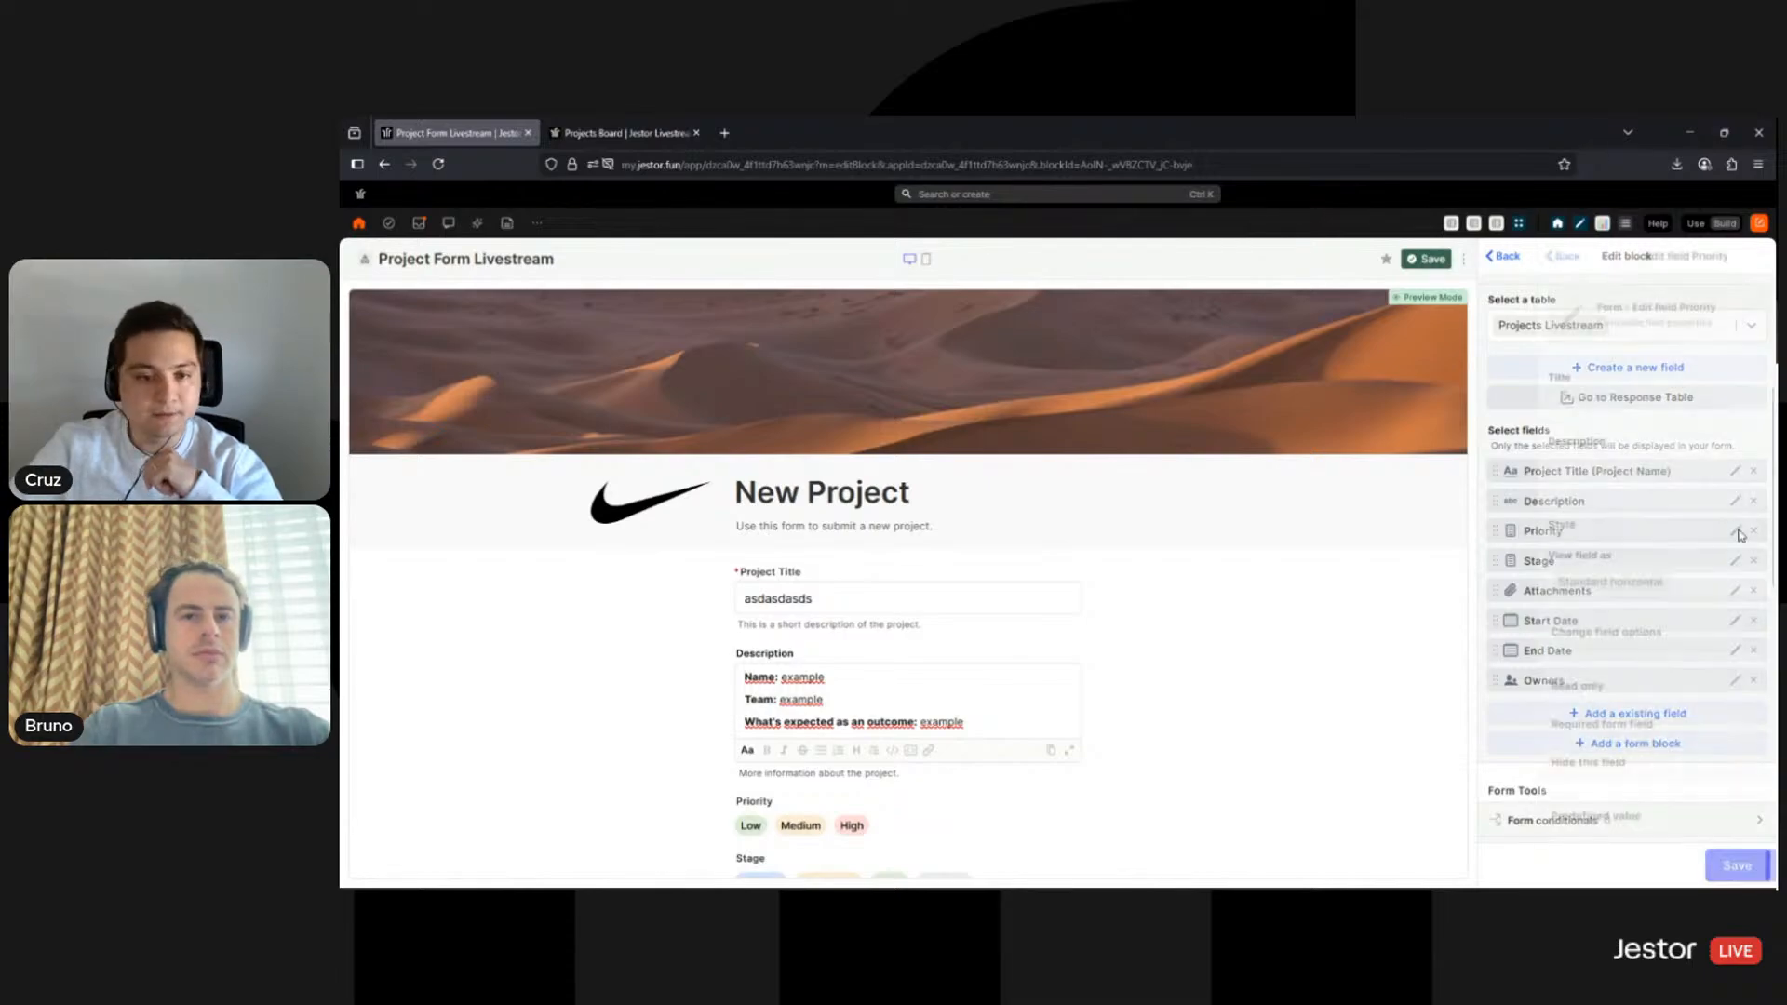
- Glance at the Projects Livestream table, then return to the form editor
scroll(1662, 607, "down", 1)
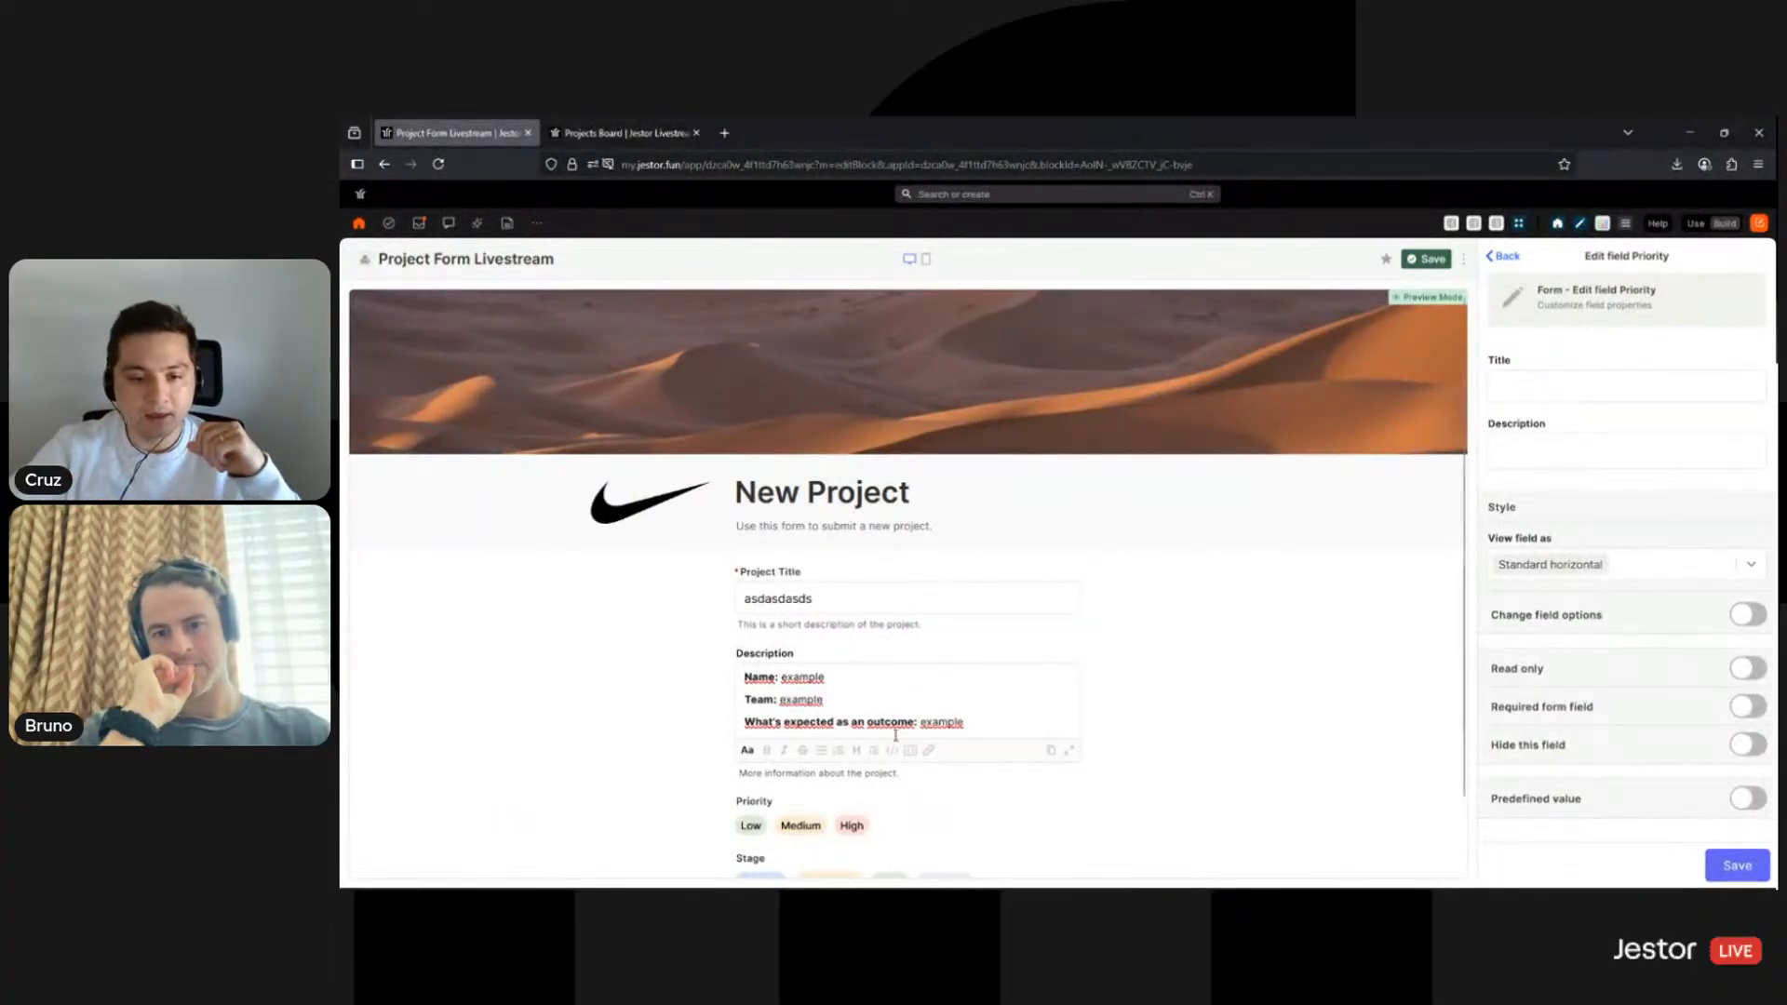
scroll(896, 736, "down", 1)
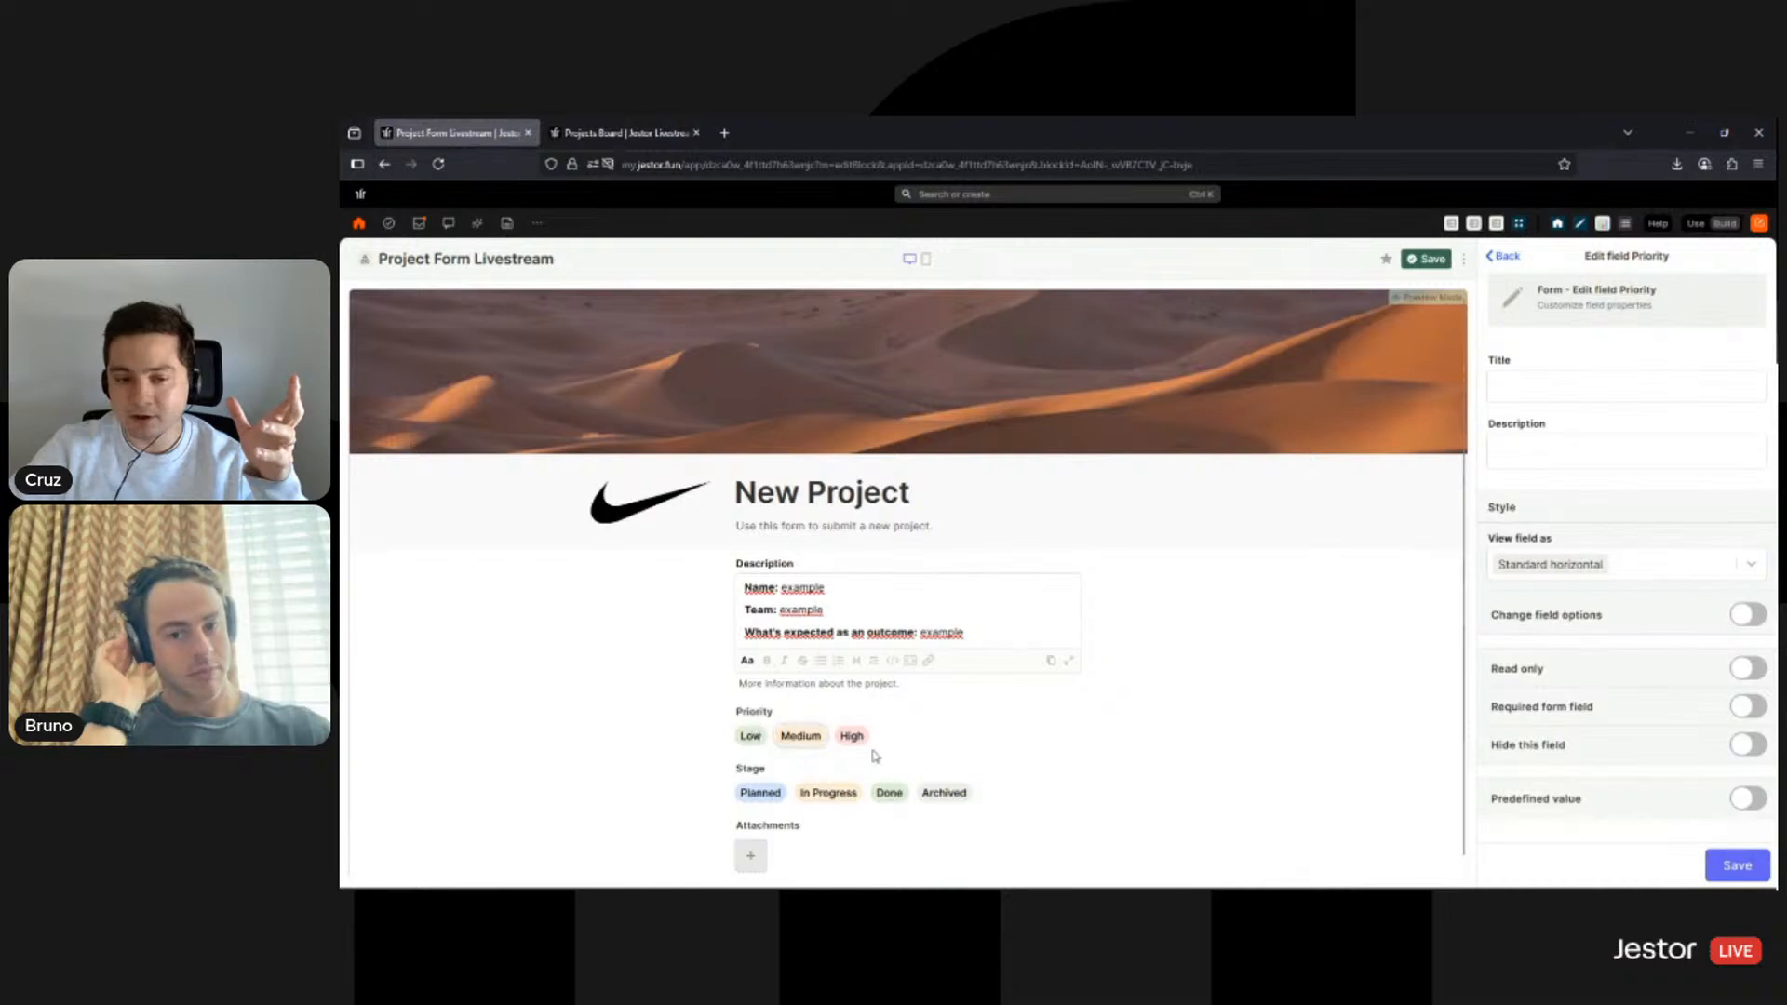
left_click(621, 132)
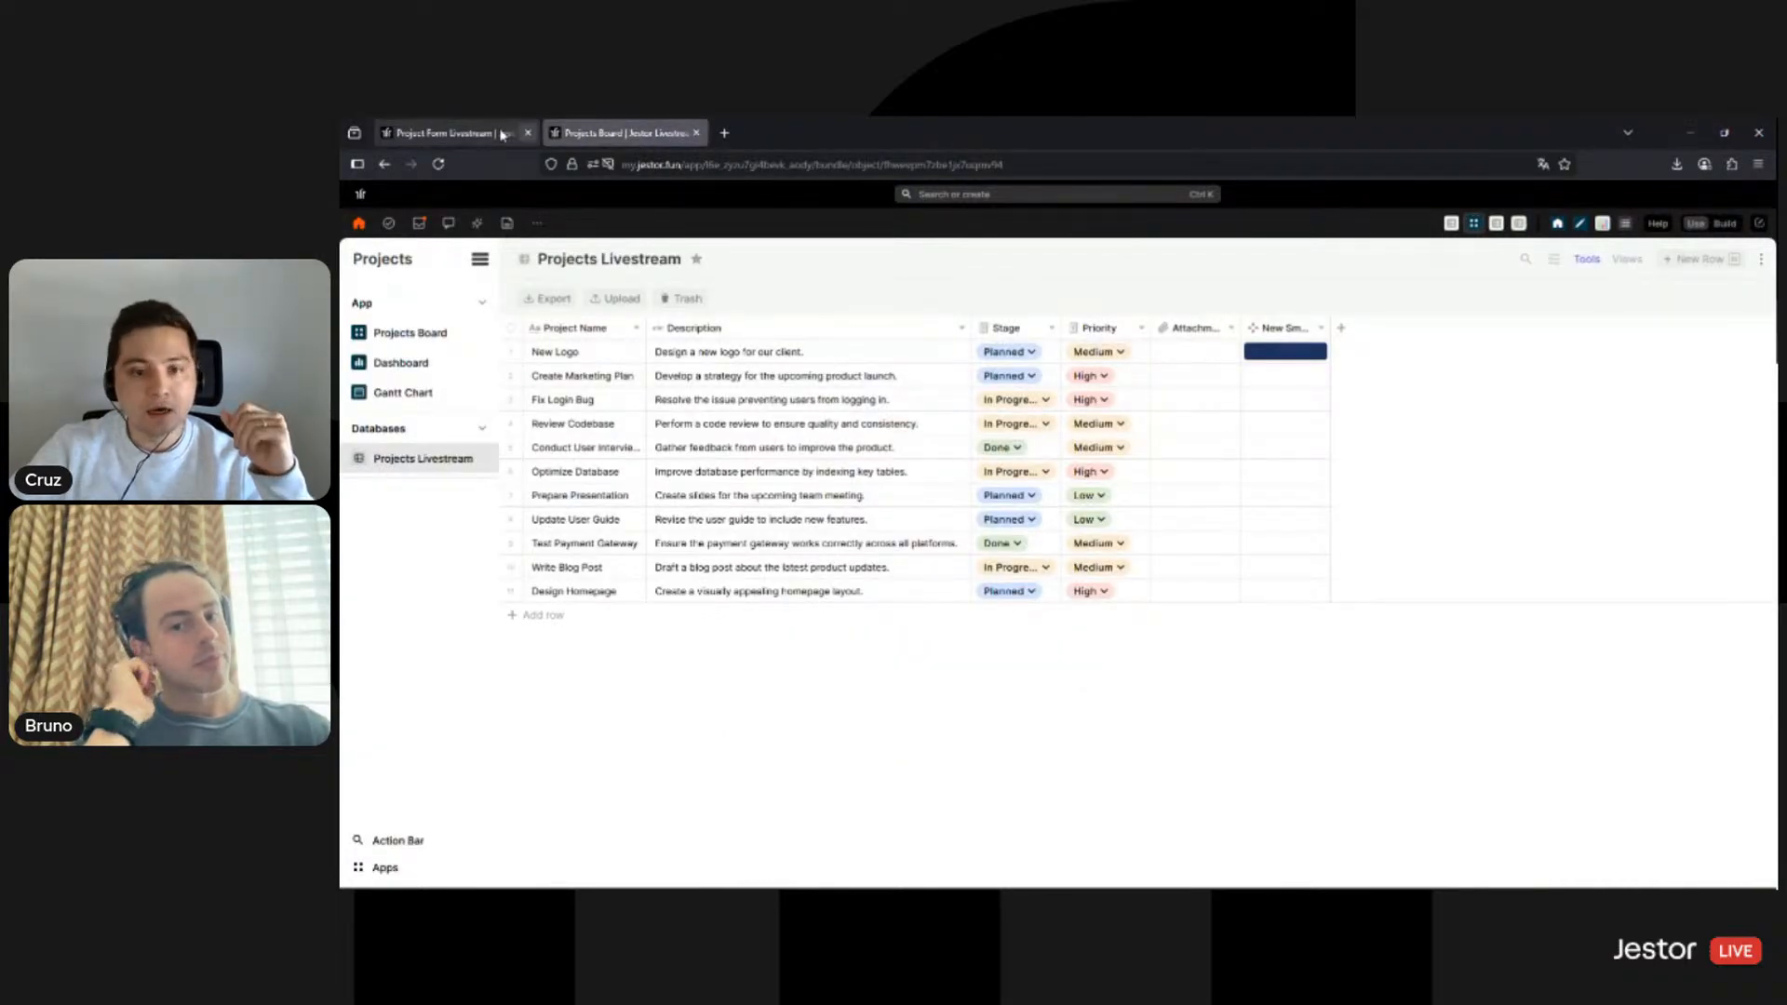
left_click(452, 132)
- Try displaying Priority as a Standard dropdown, then as a standard vertical list
left_click(1640, 564)
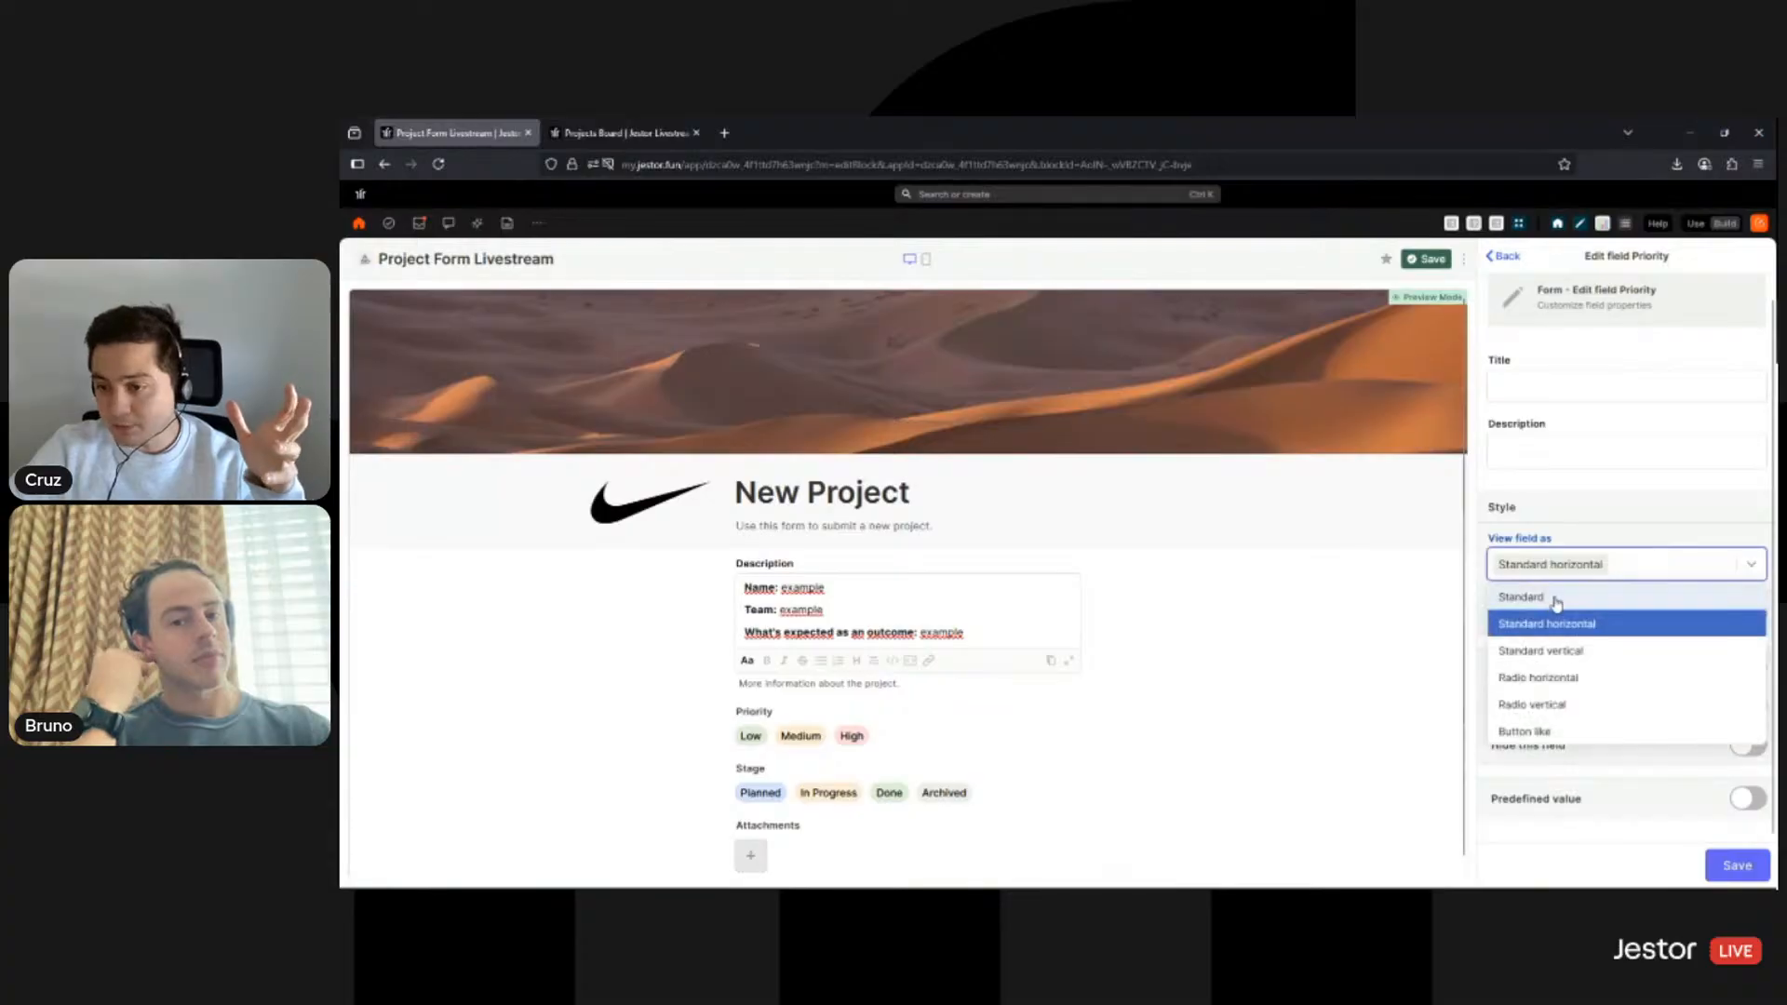
left_click(1552, 597)
left_click(1747, 870)
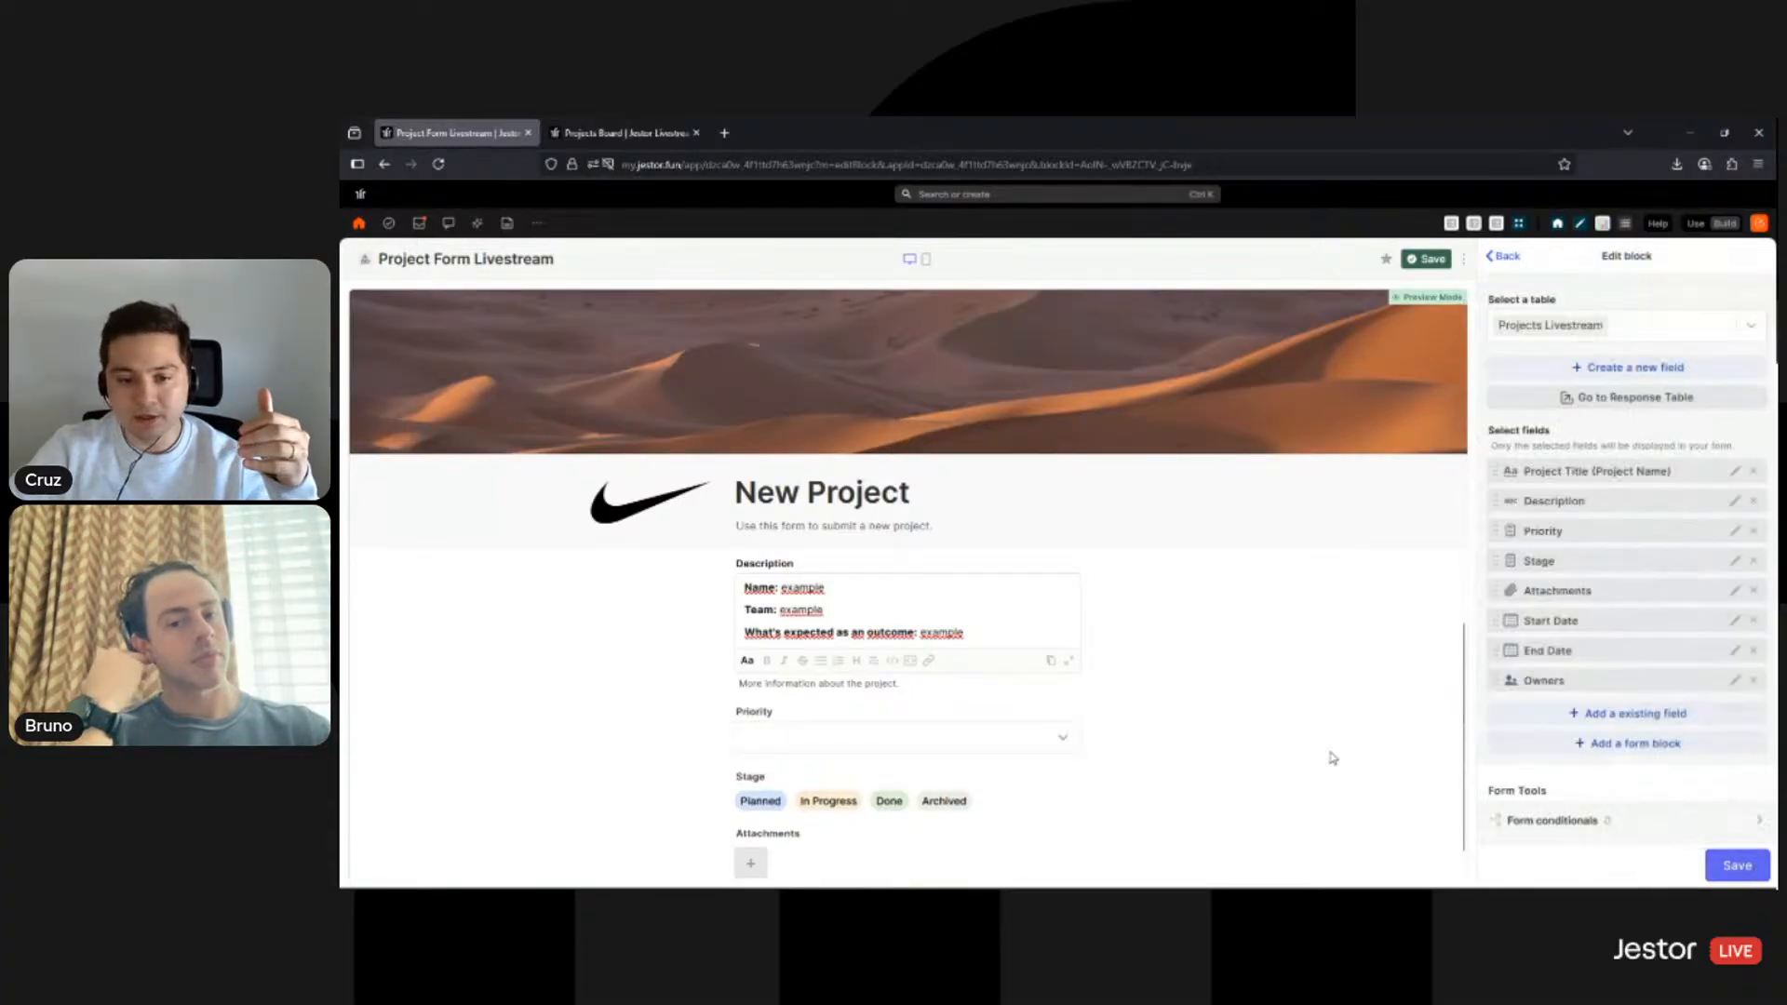
left_click(838, 737)
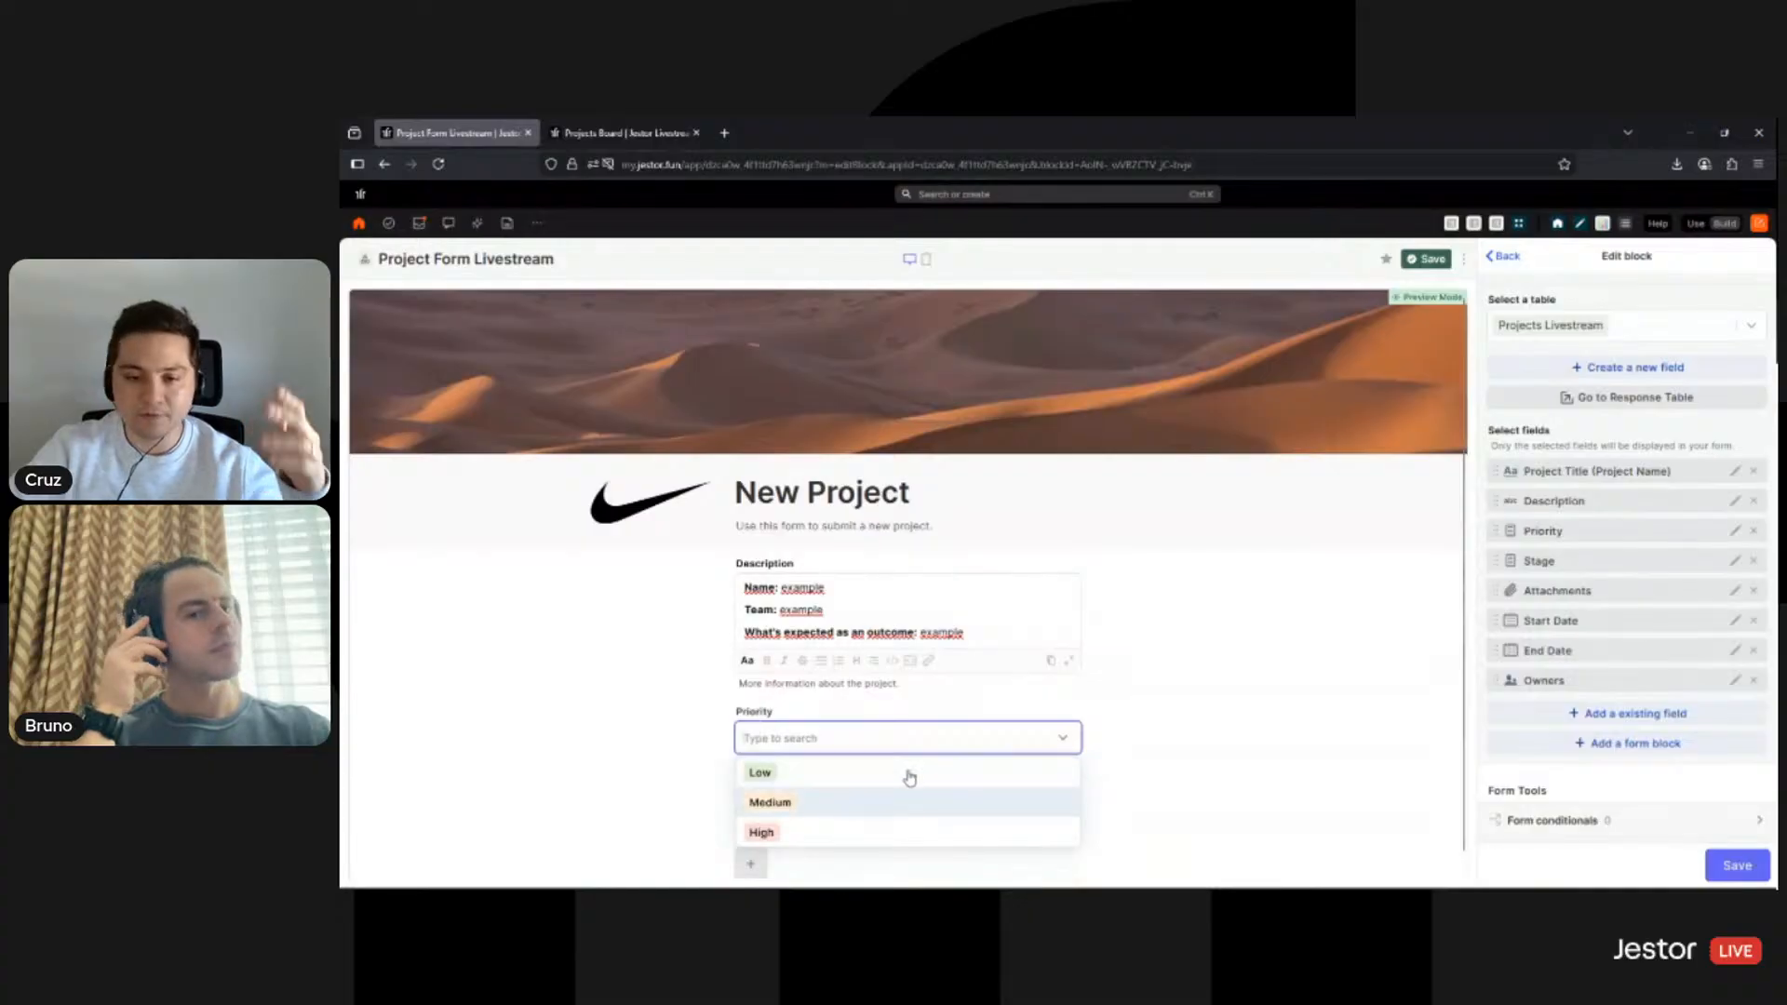
left_click(1724, 529)
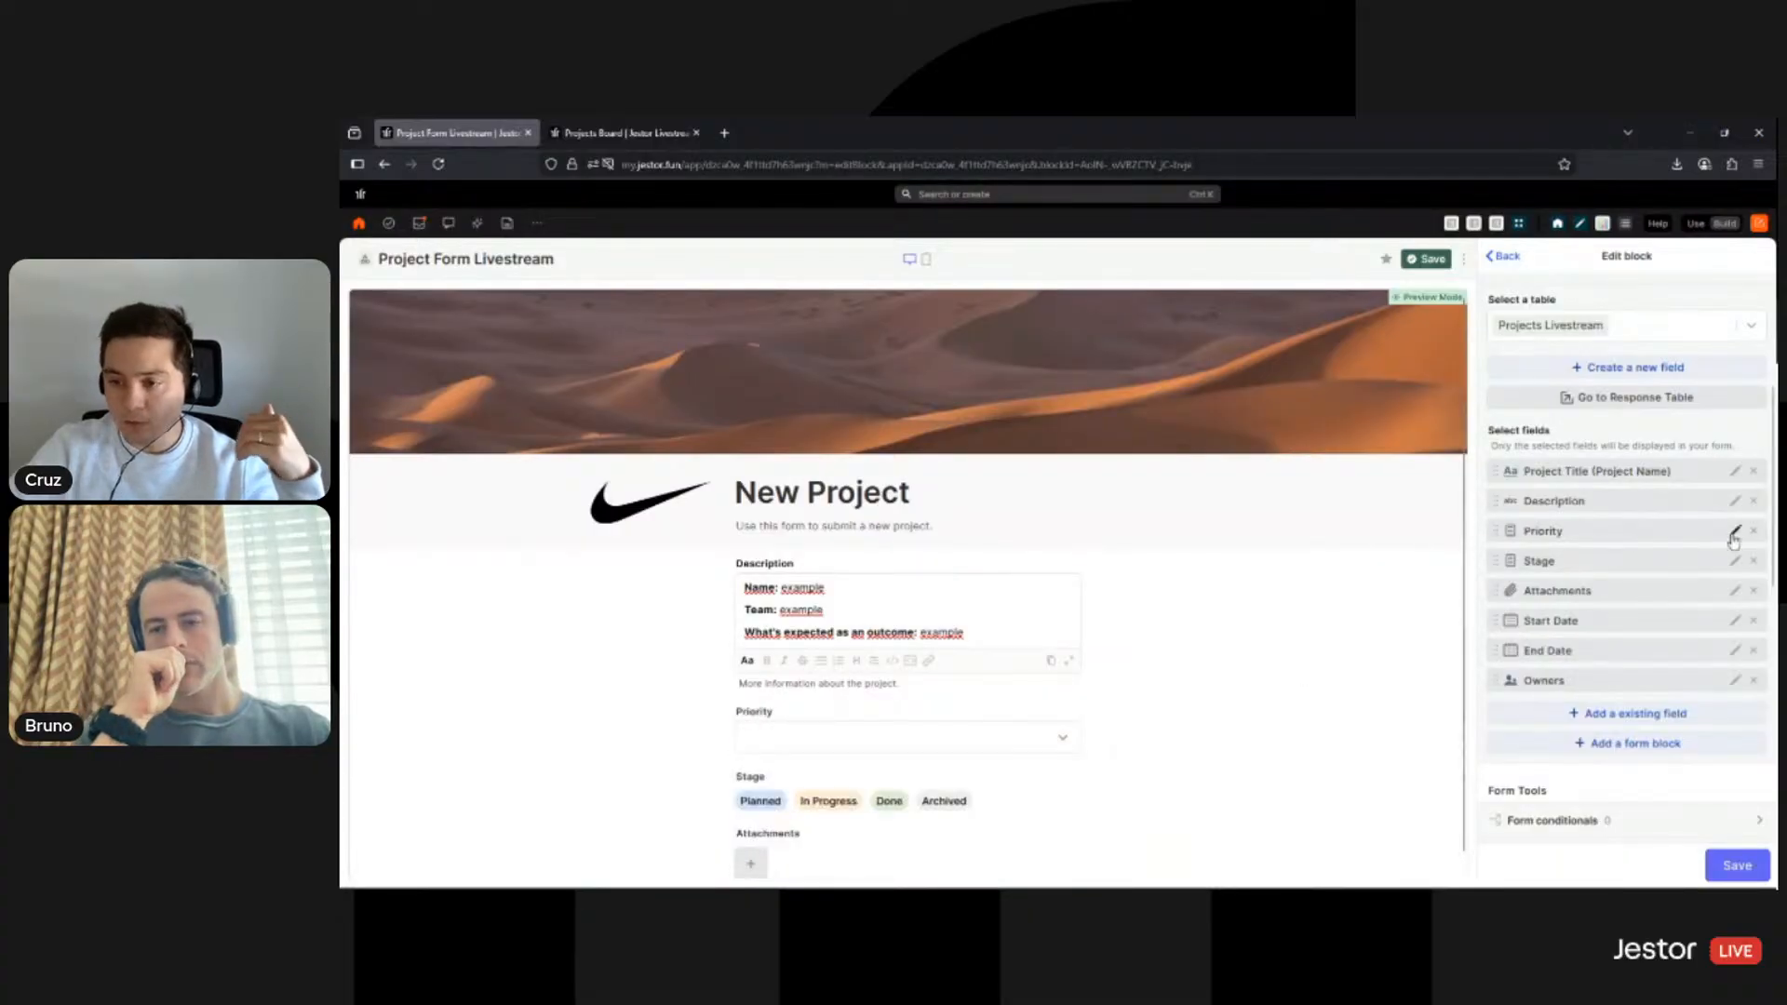
left_click(1733, 538)
left_click(1695, 587)
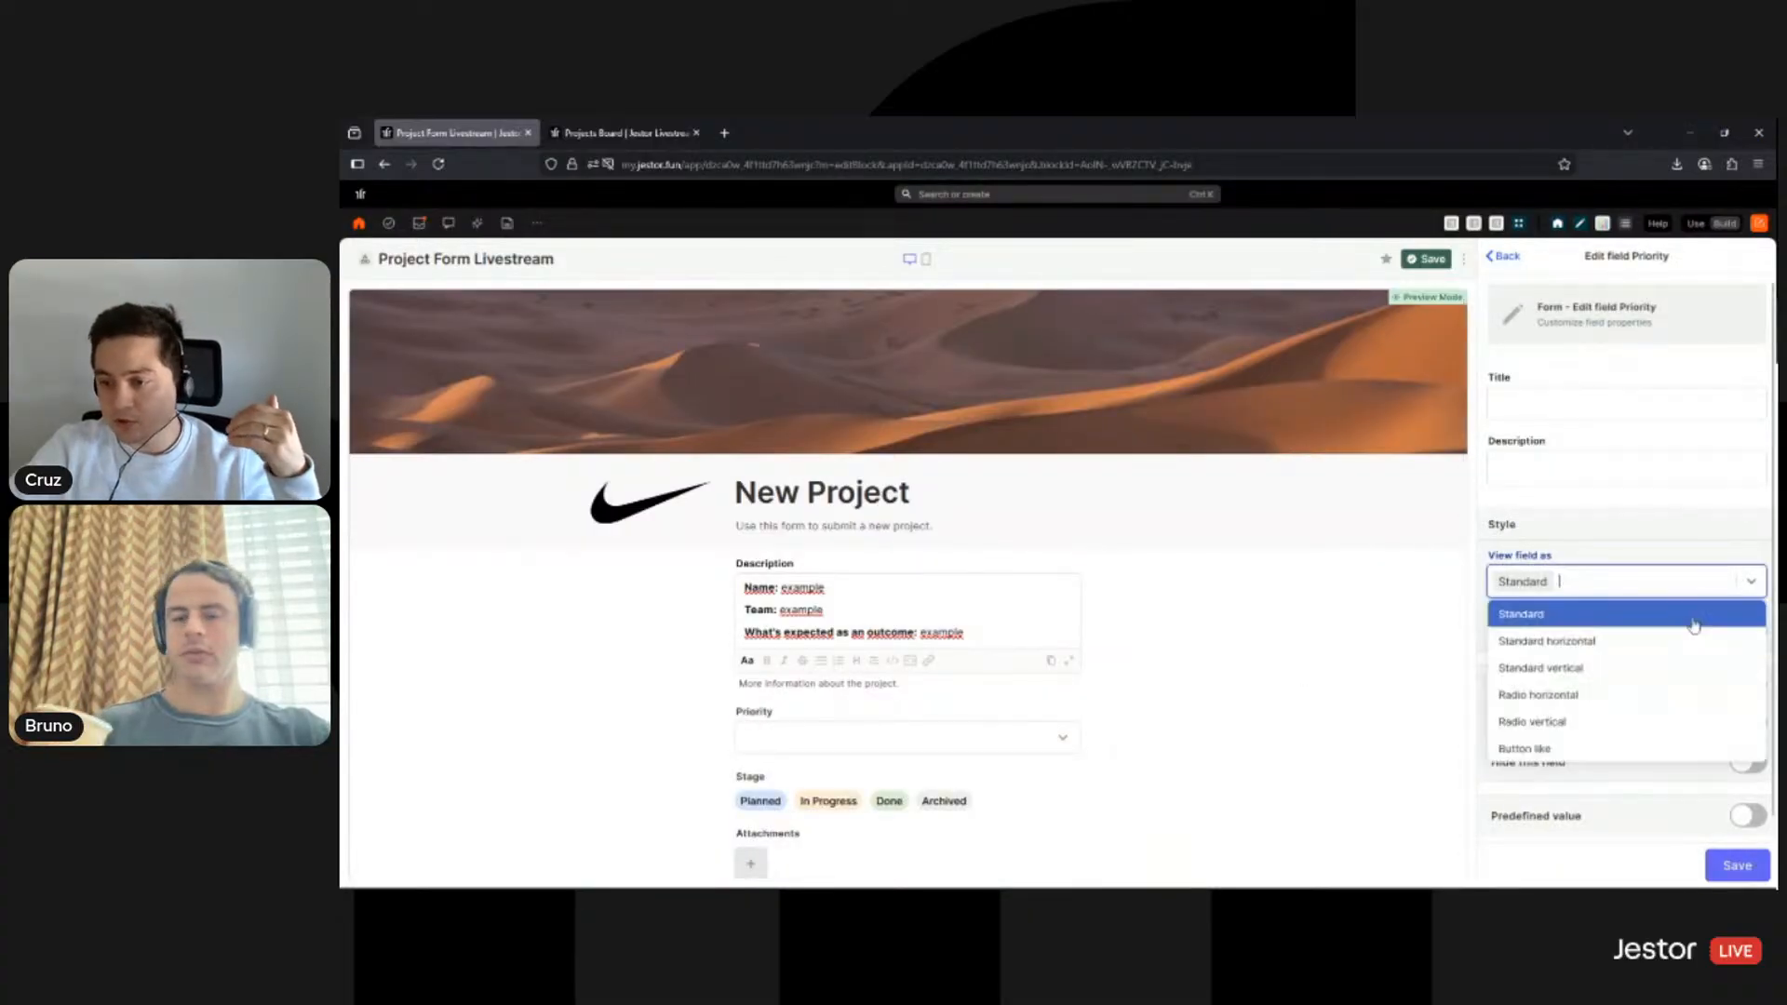
left_click(1564, 669)
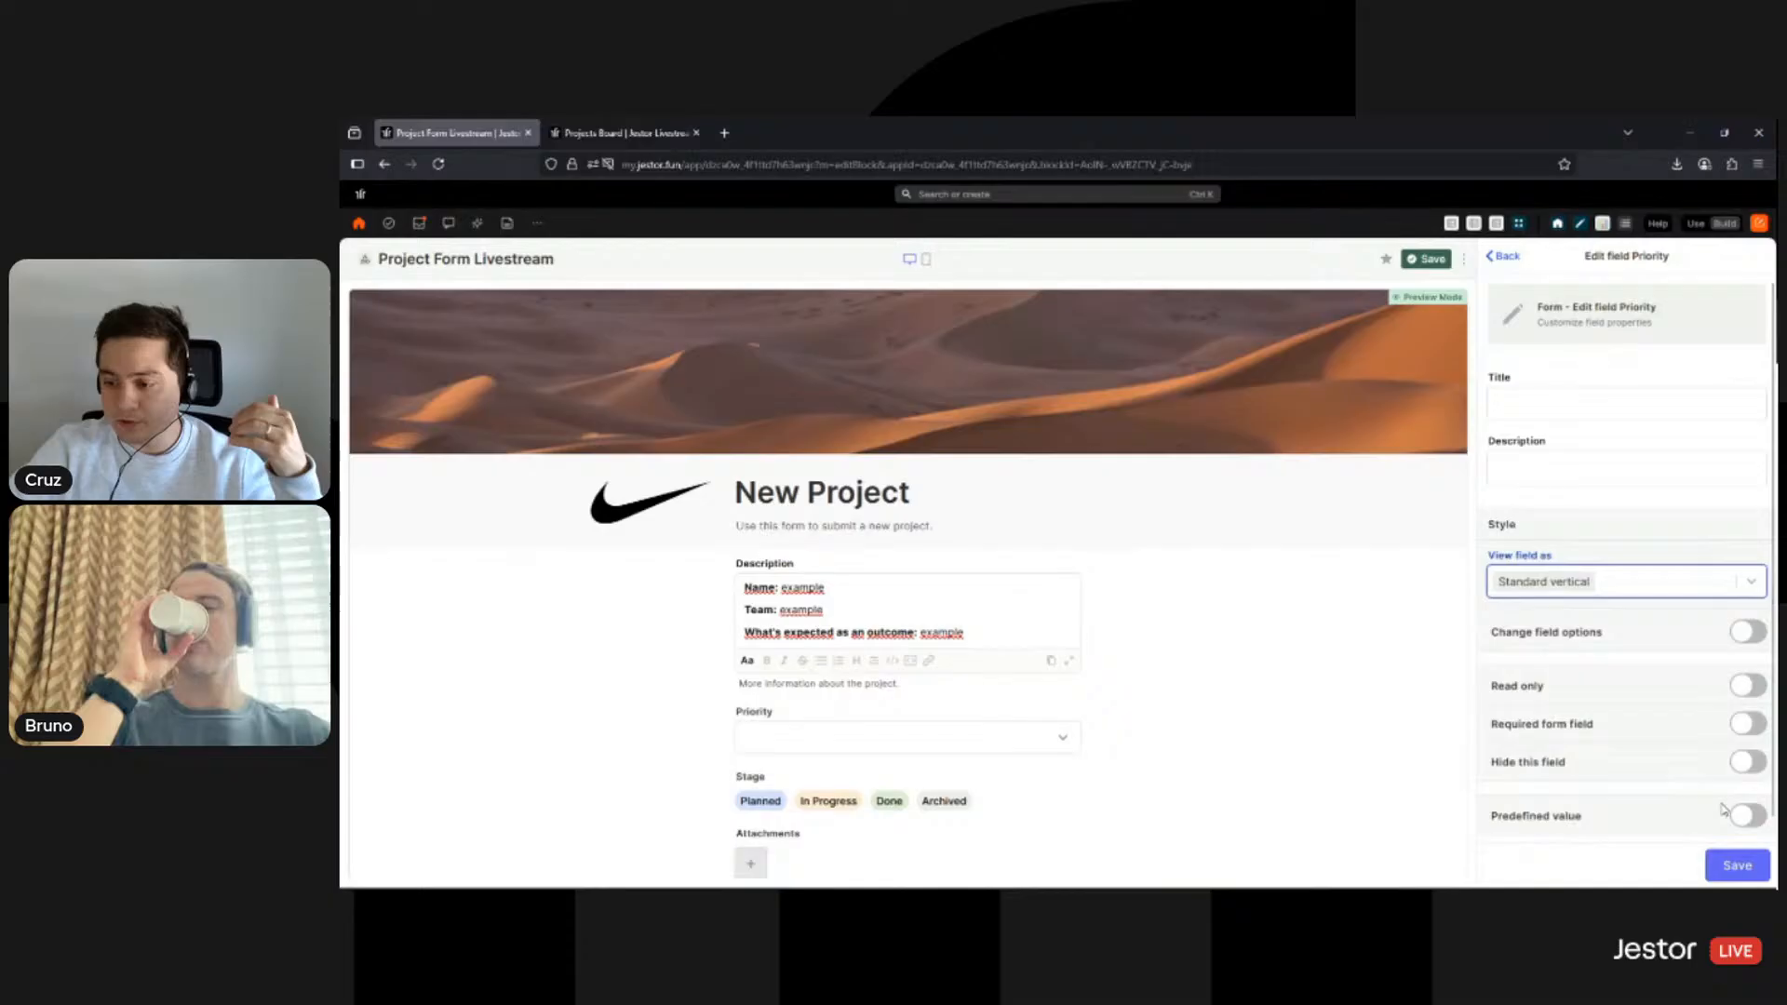
left_click(1738, 869)
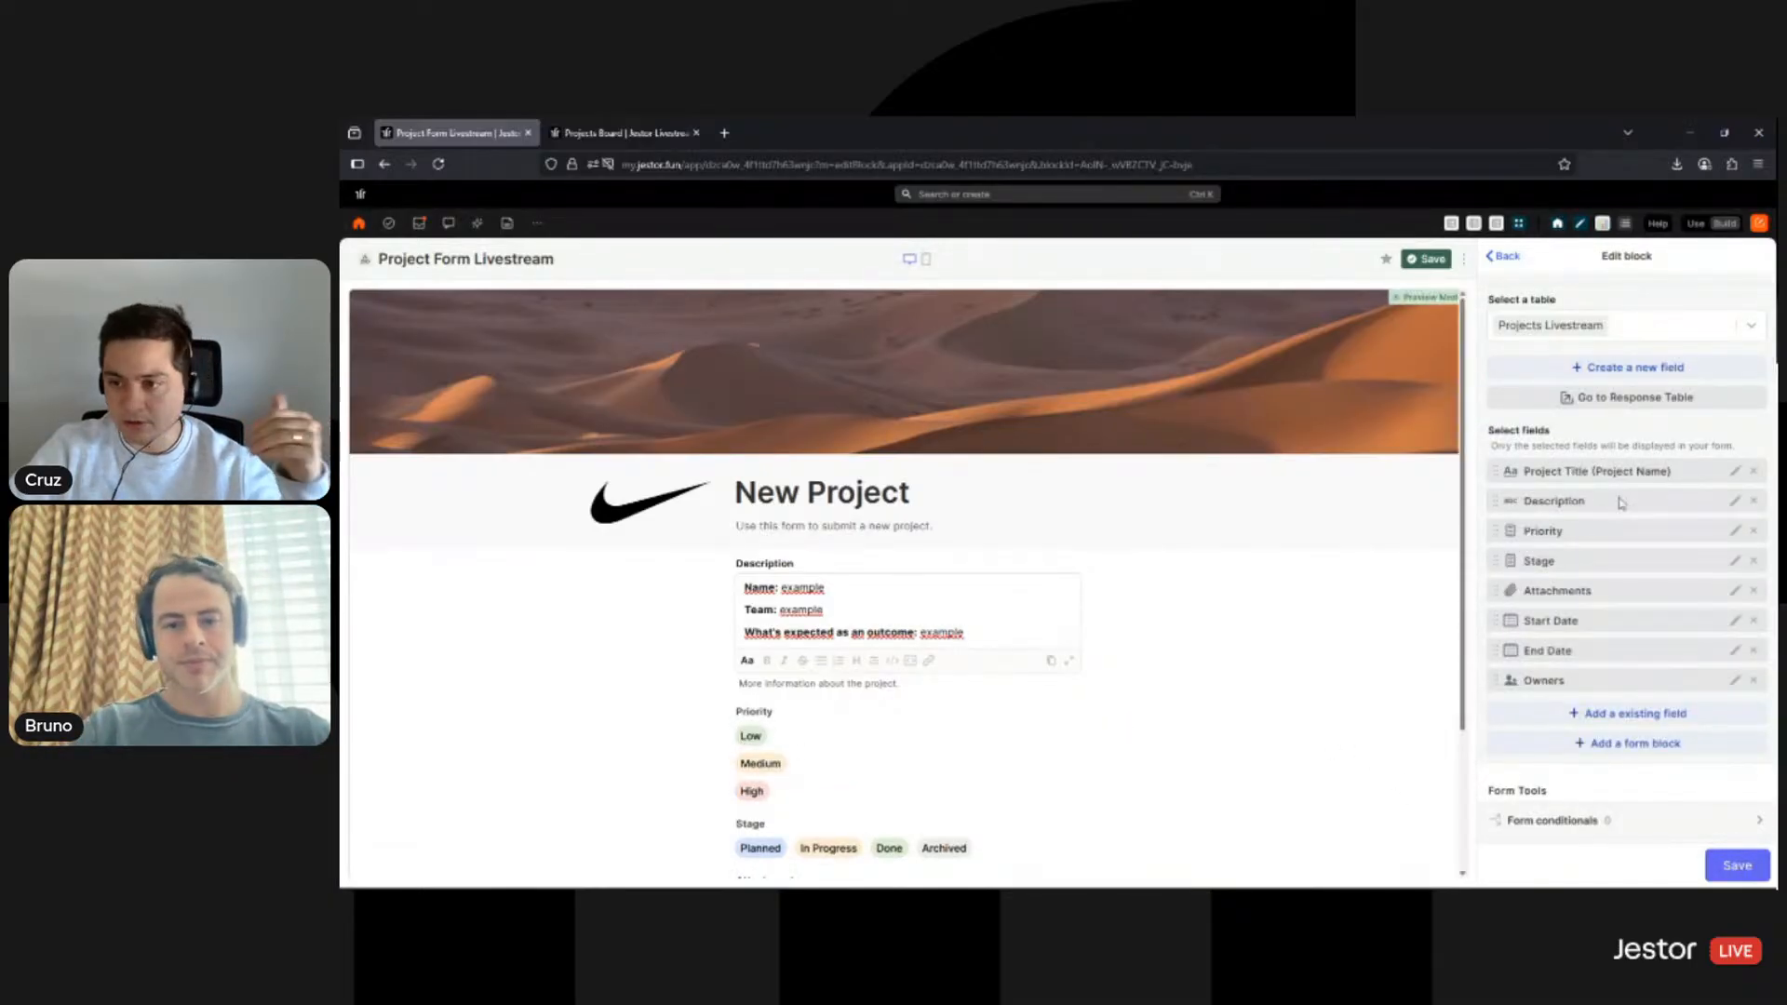
- Switch Priority to vertical radio options and try picking Medium in the preview
left_click(1734, 531)
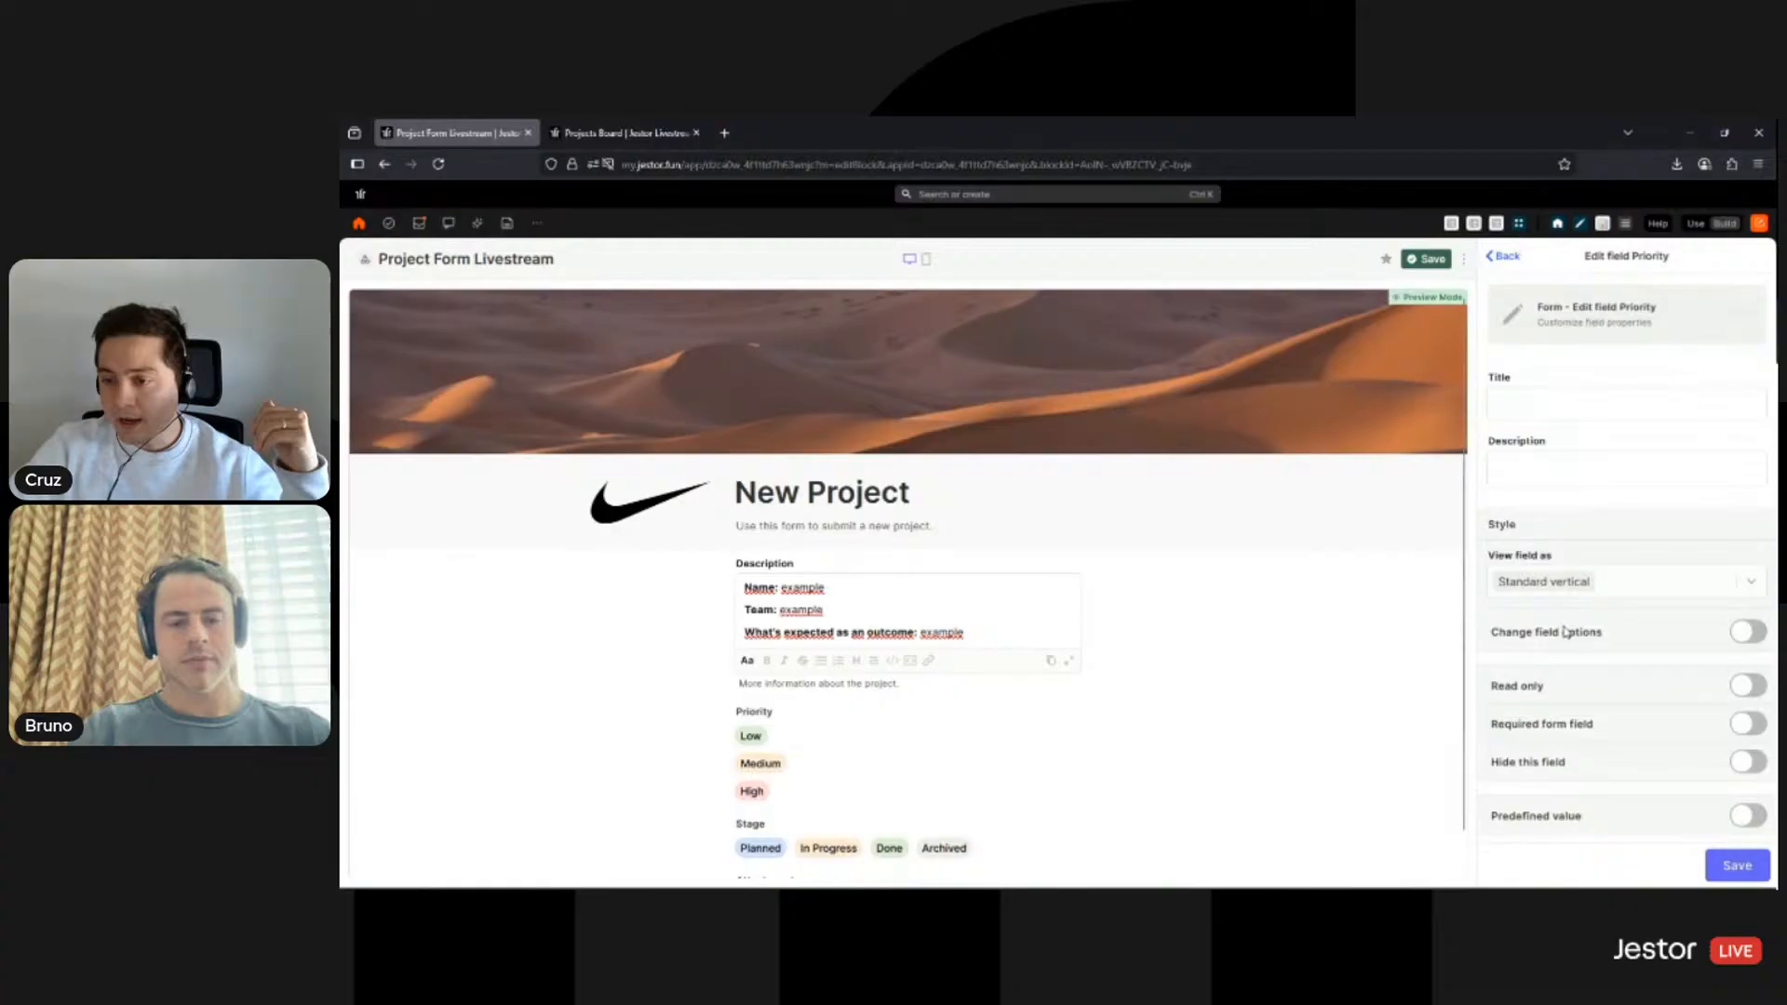
left_click(1606, 588)
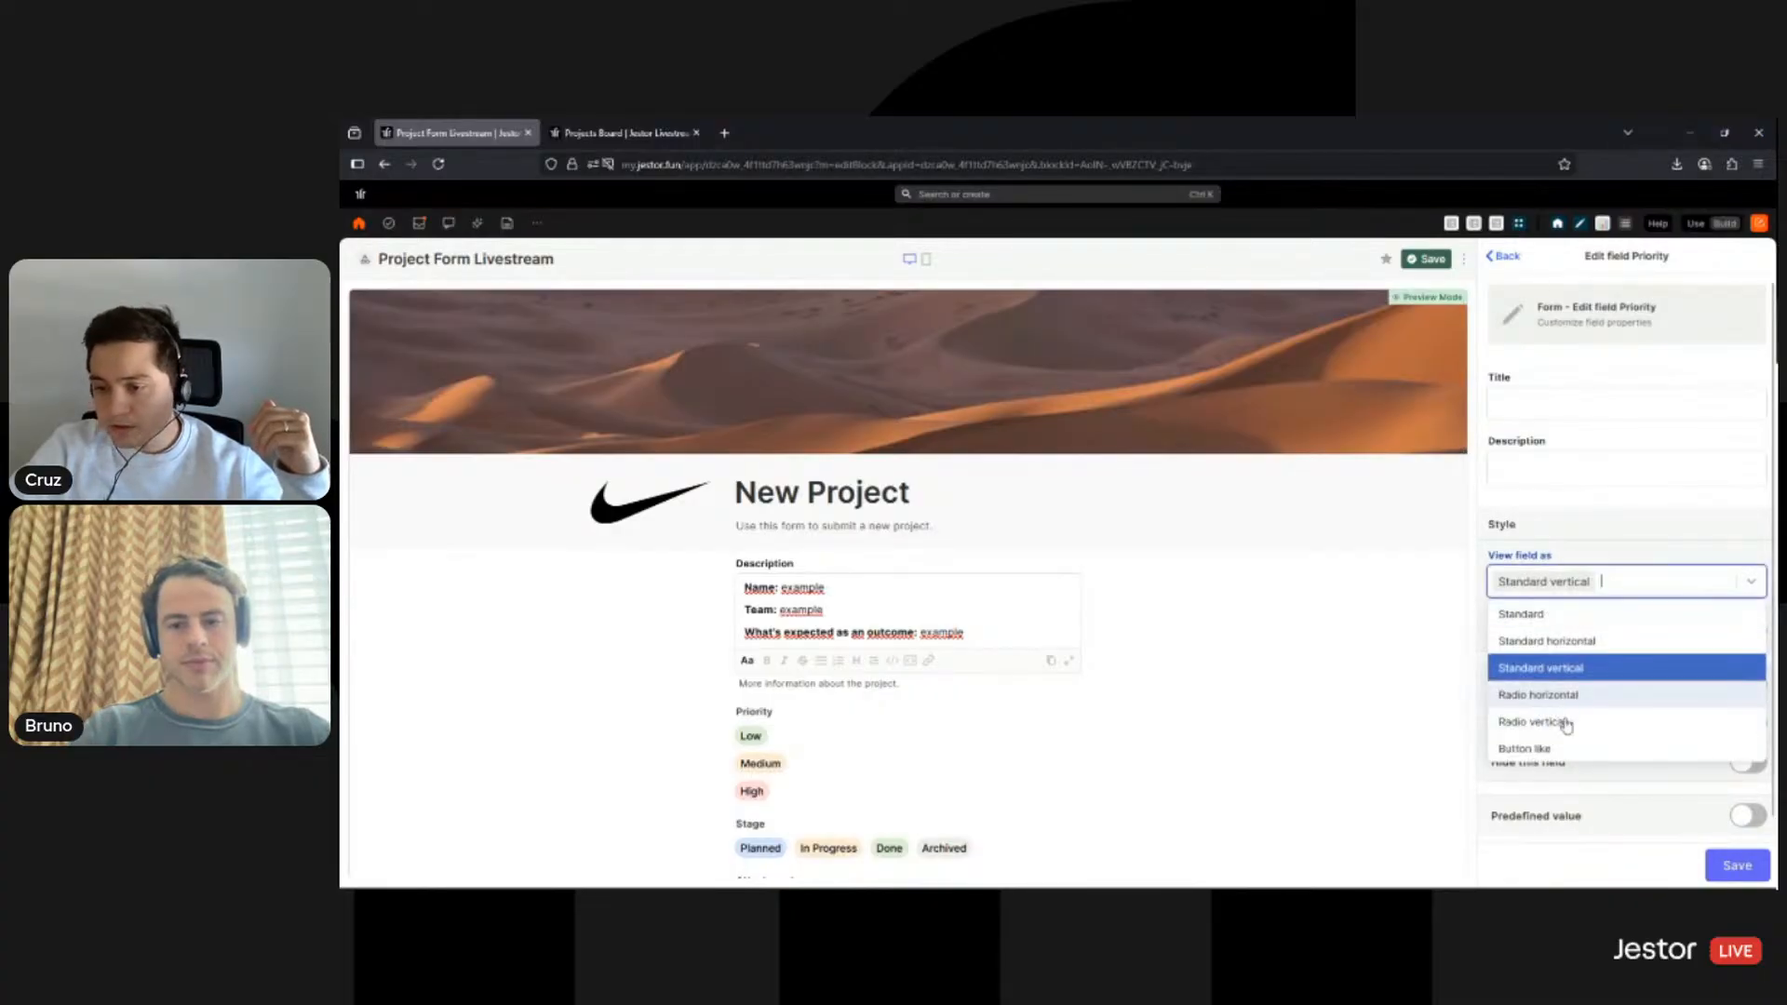
left_click(1561, 722)
left_click(1736, 870)
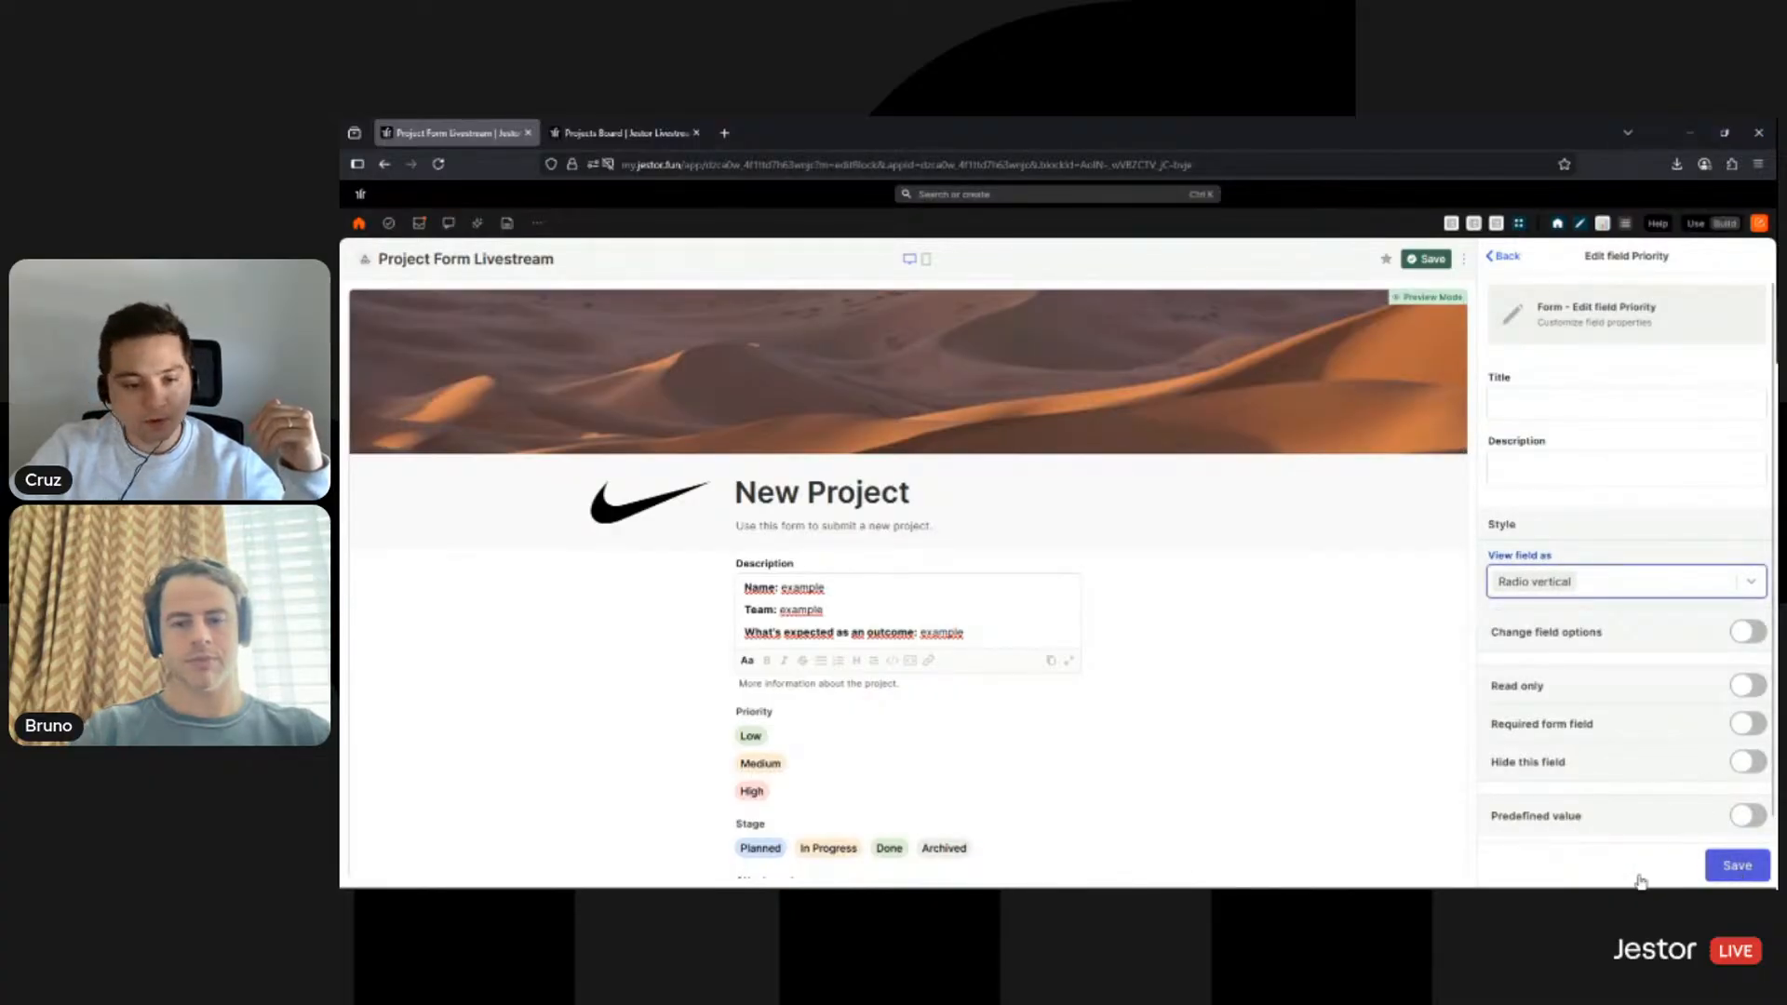
left_click(761, 756)
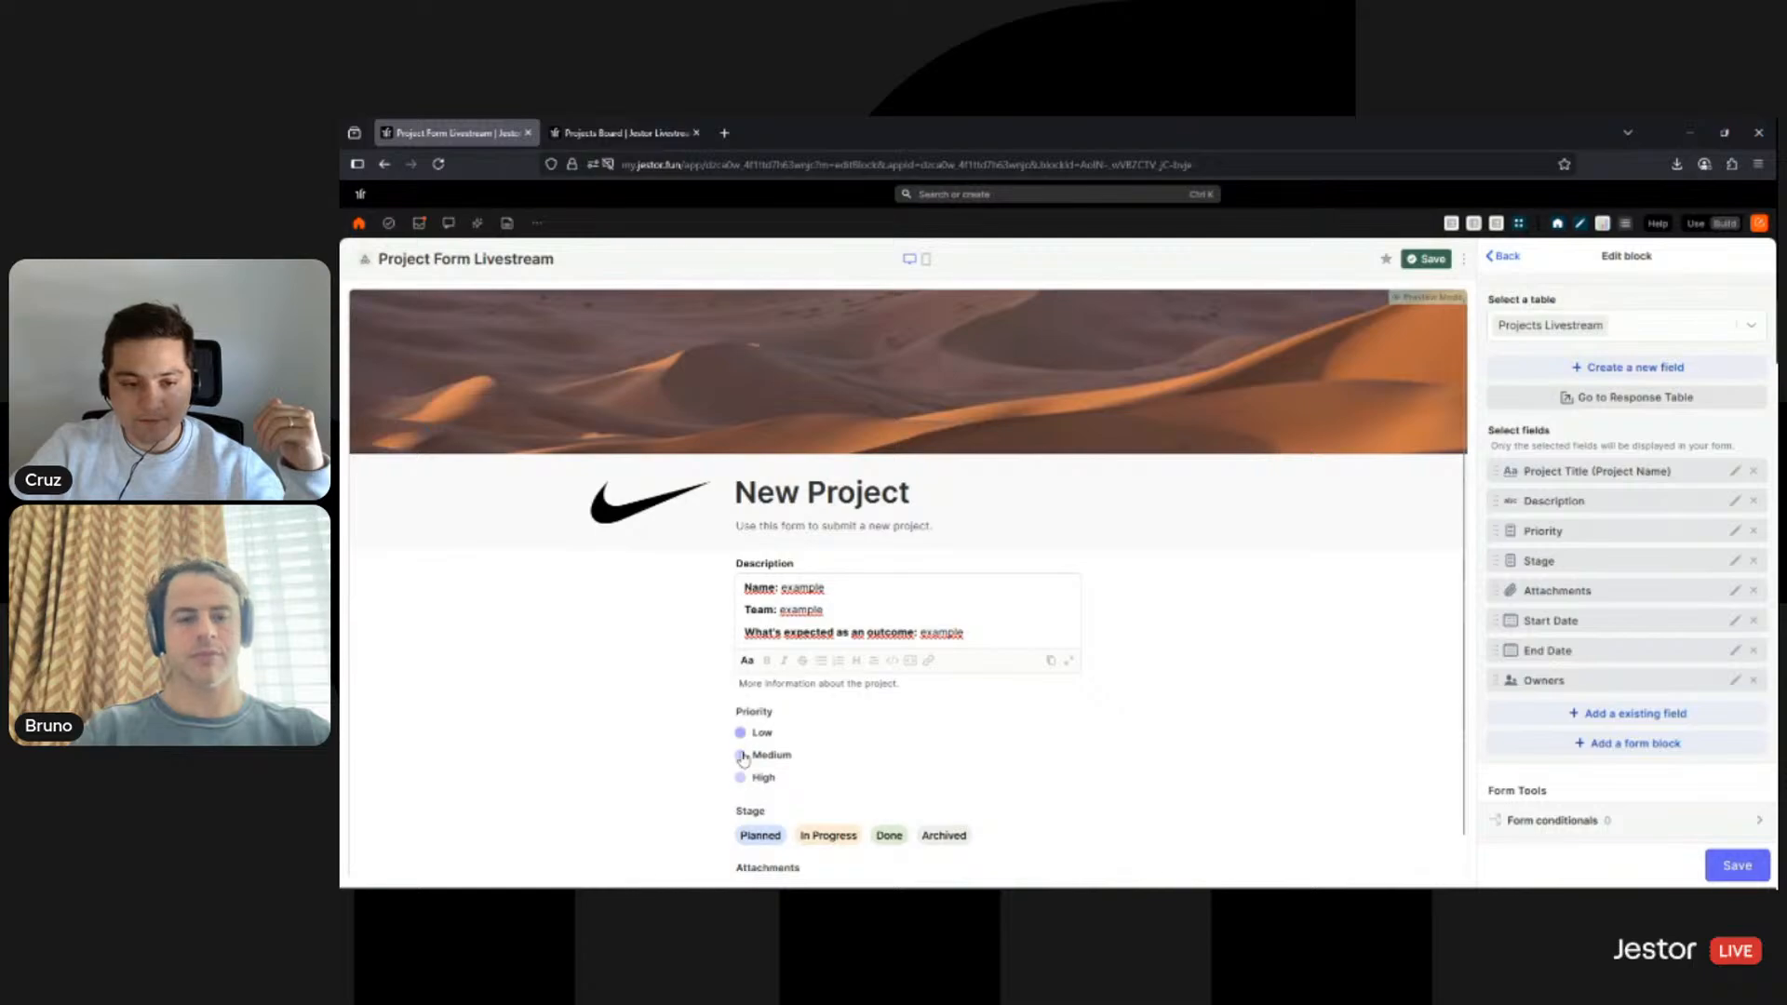
- Try Priority as horizontal radio options, then as button-like choices
left_click(1736, 533)
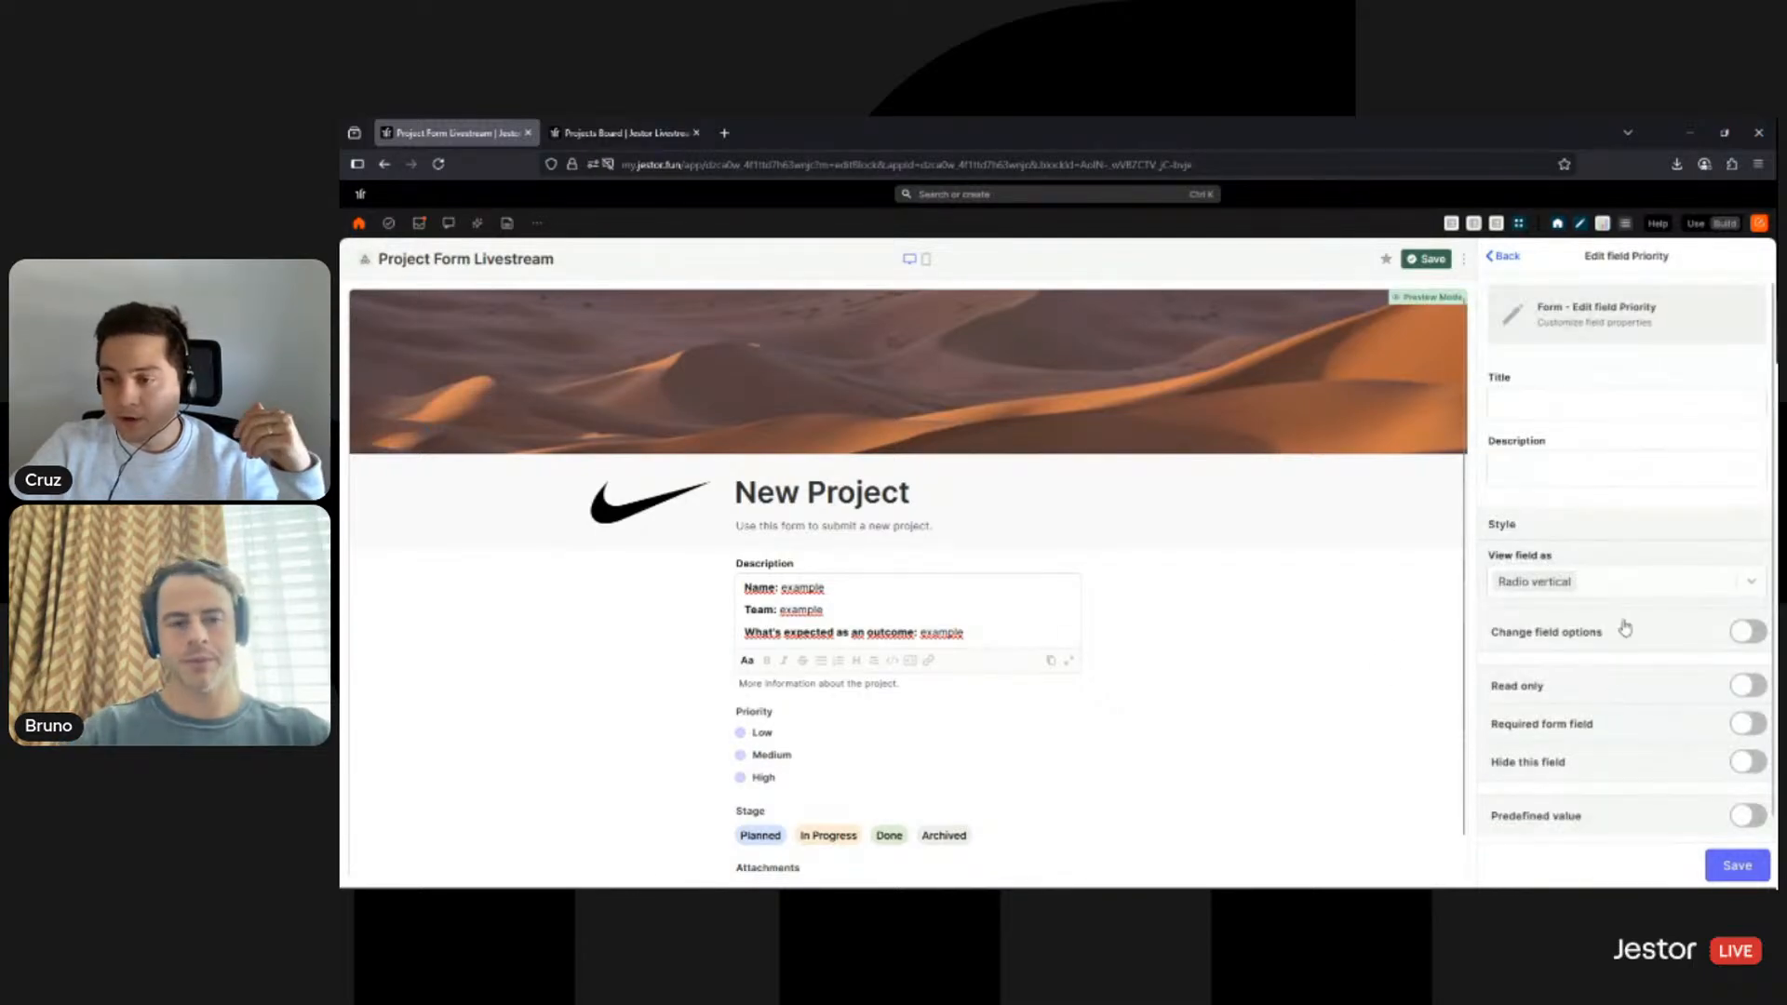
left_click(1624, 596)
left_click(1575, 697)
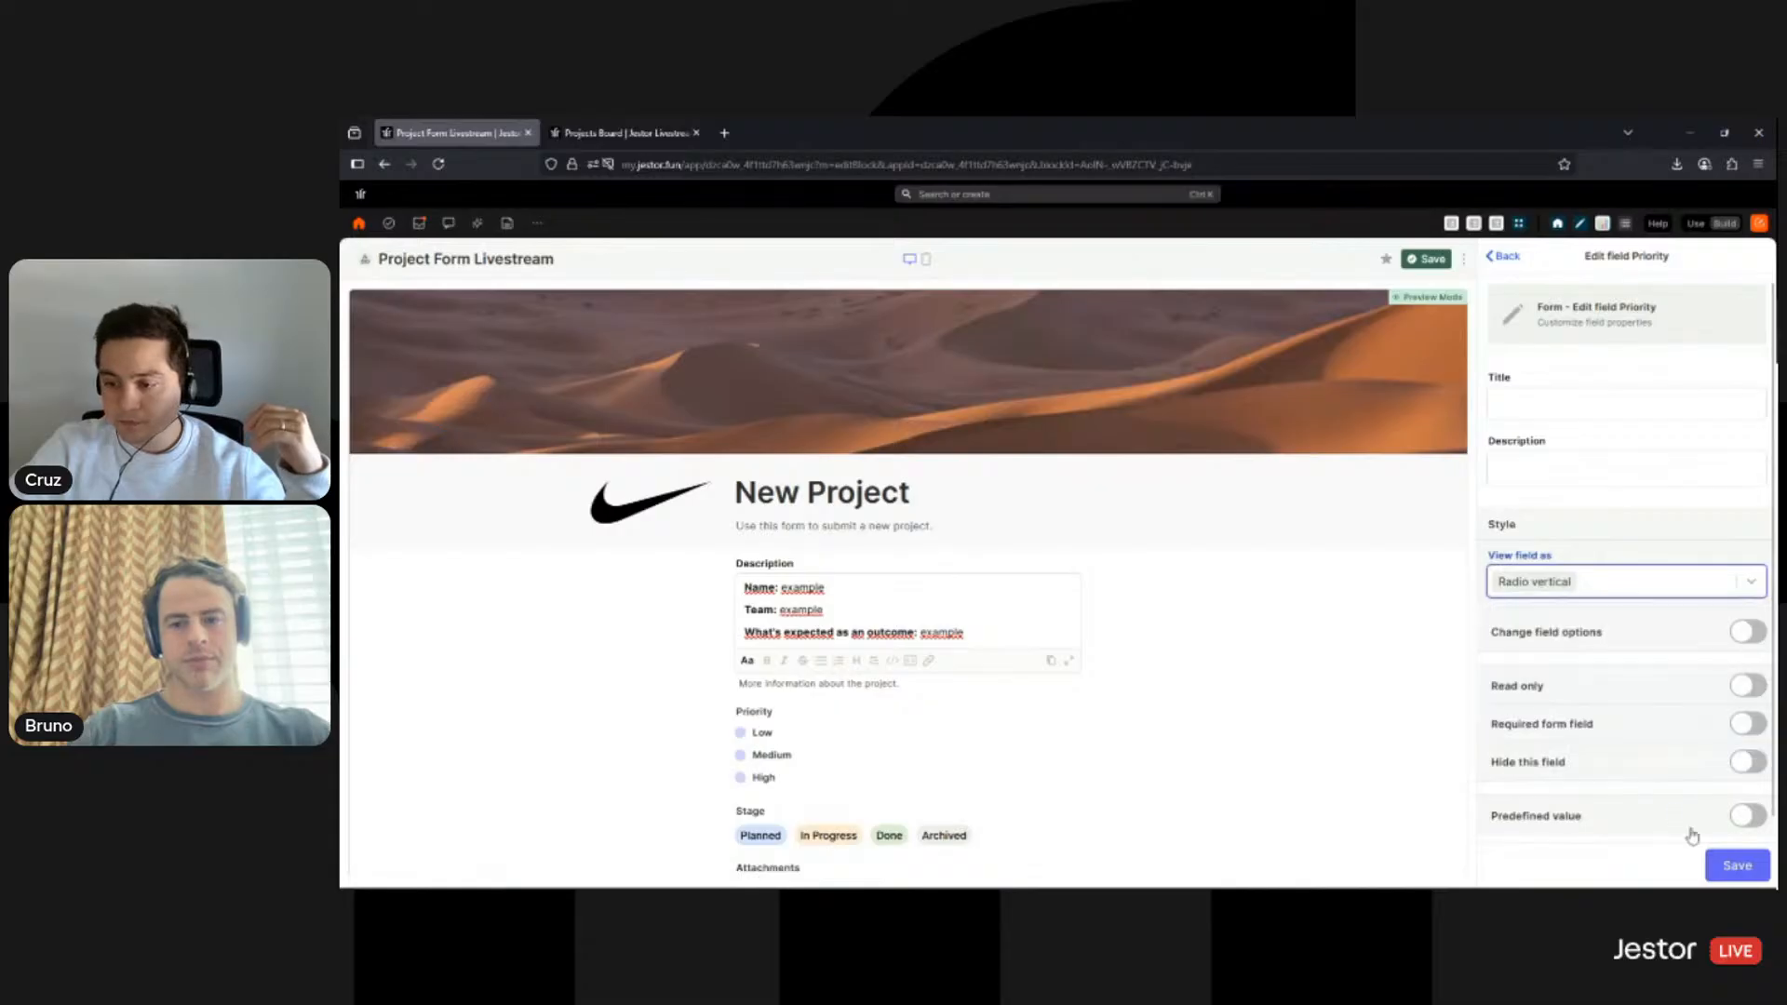
left_click(1732, 869)
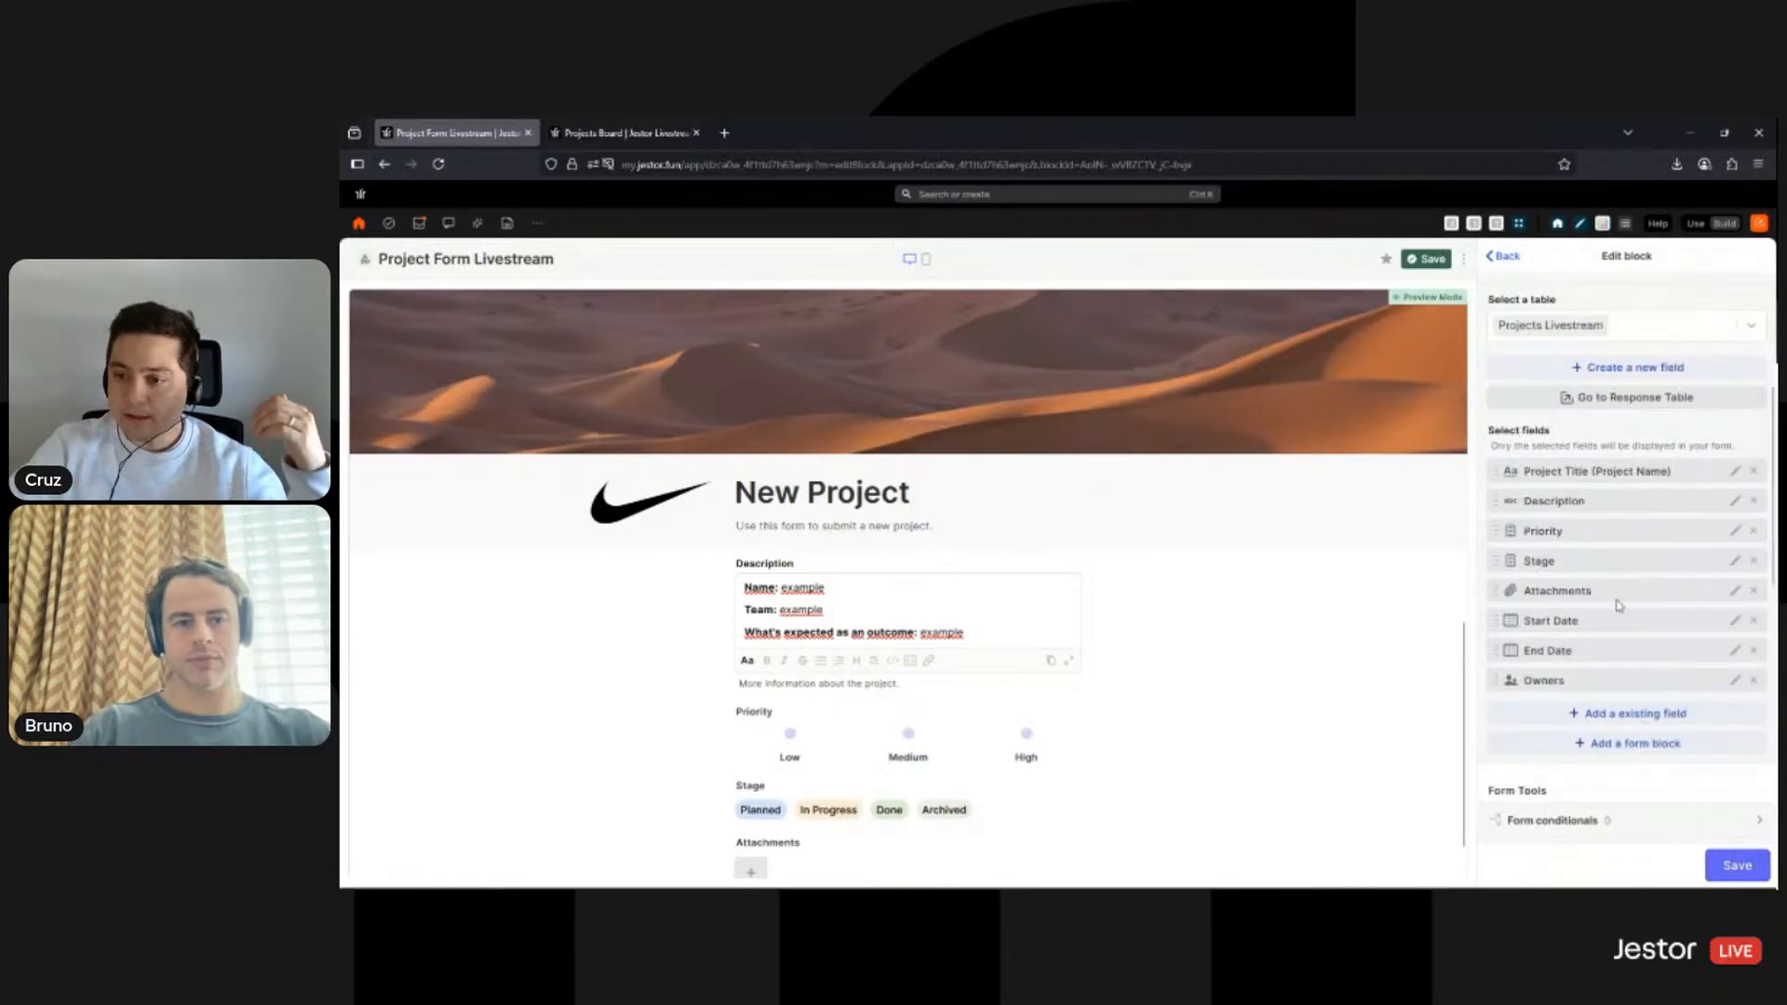
left_click(1737, 534)
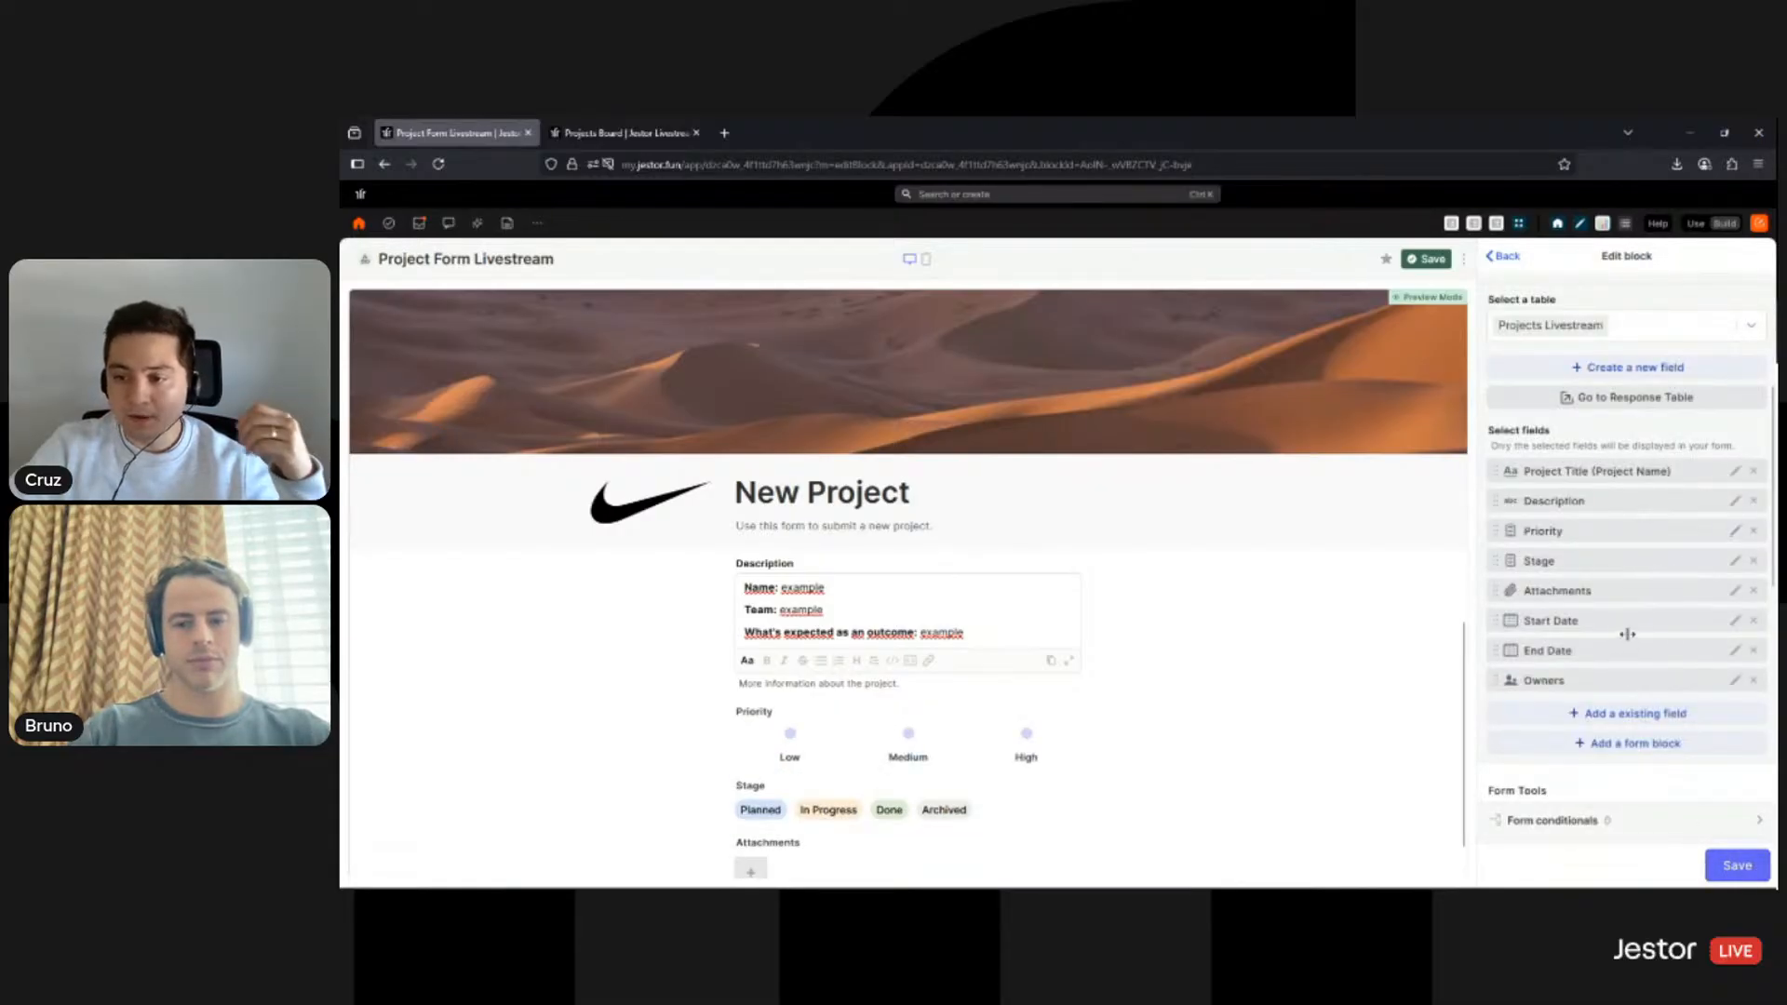
left_click(1635, 563)
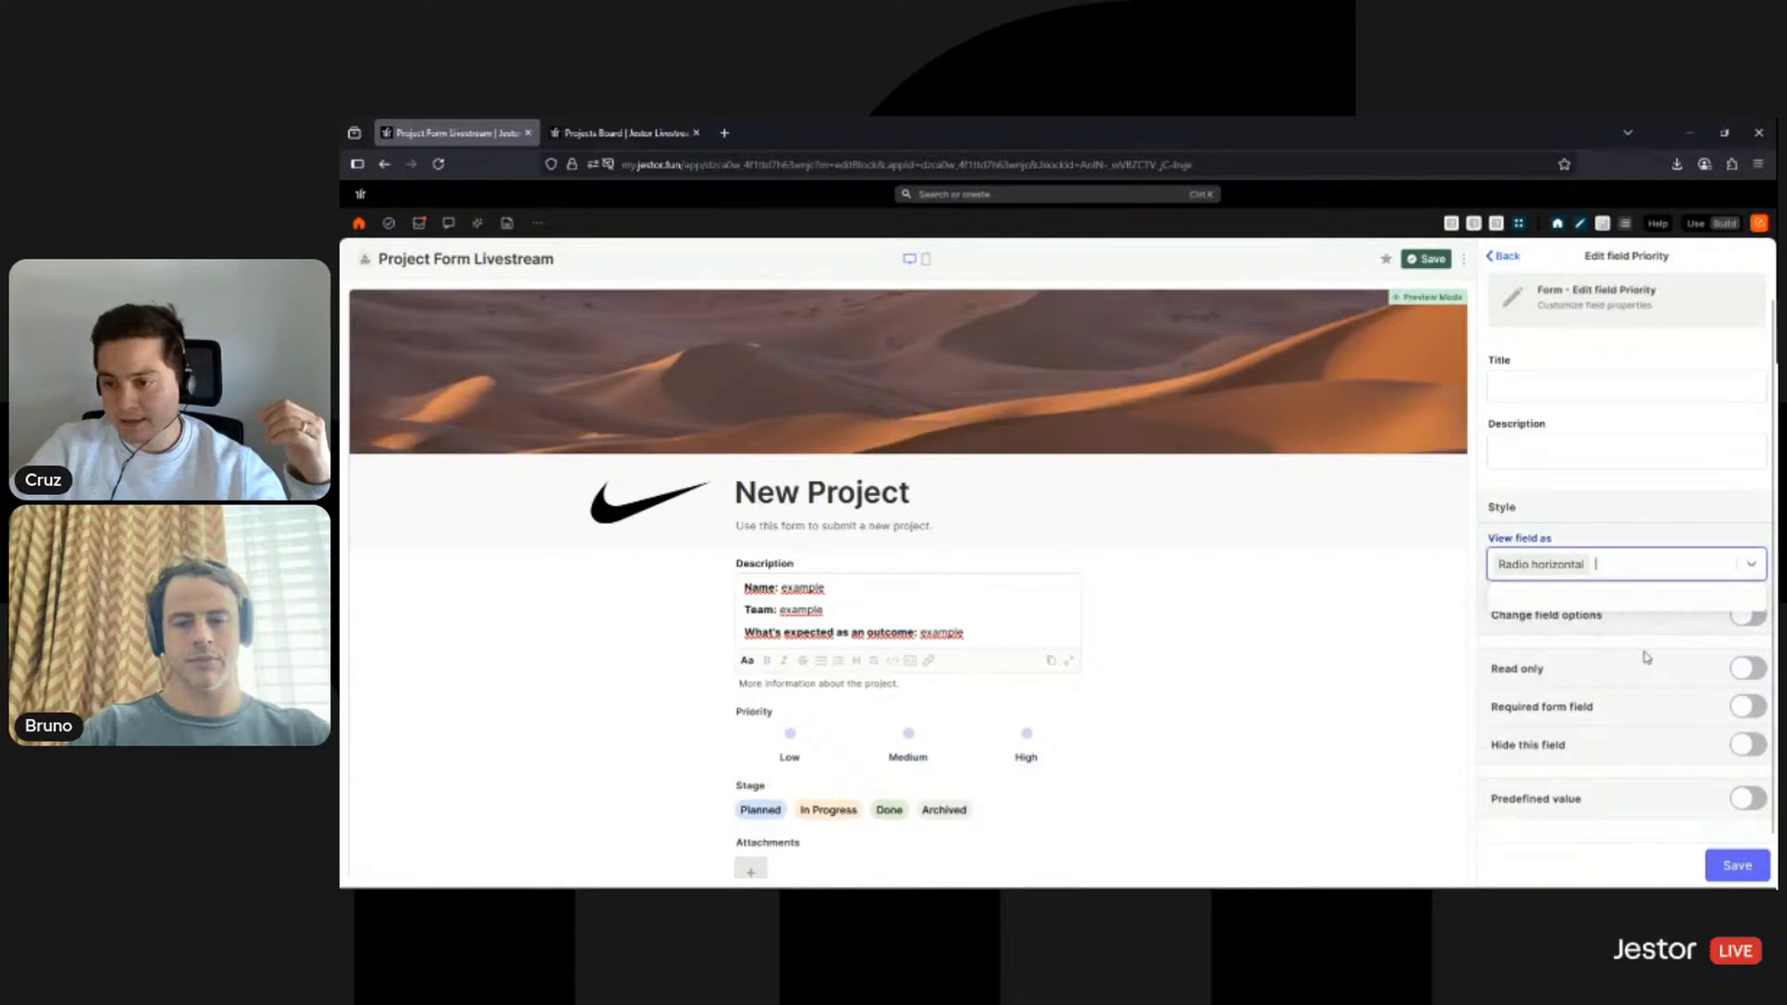
left_click(1586, 732)
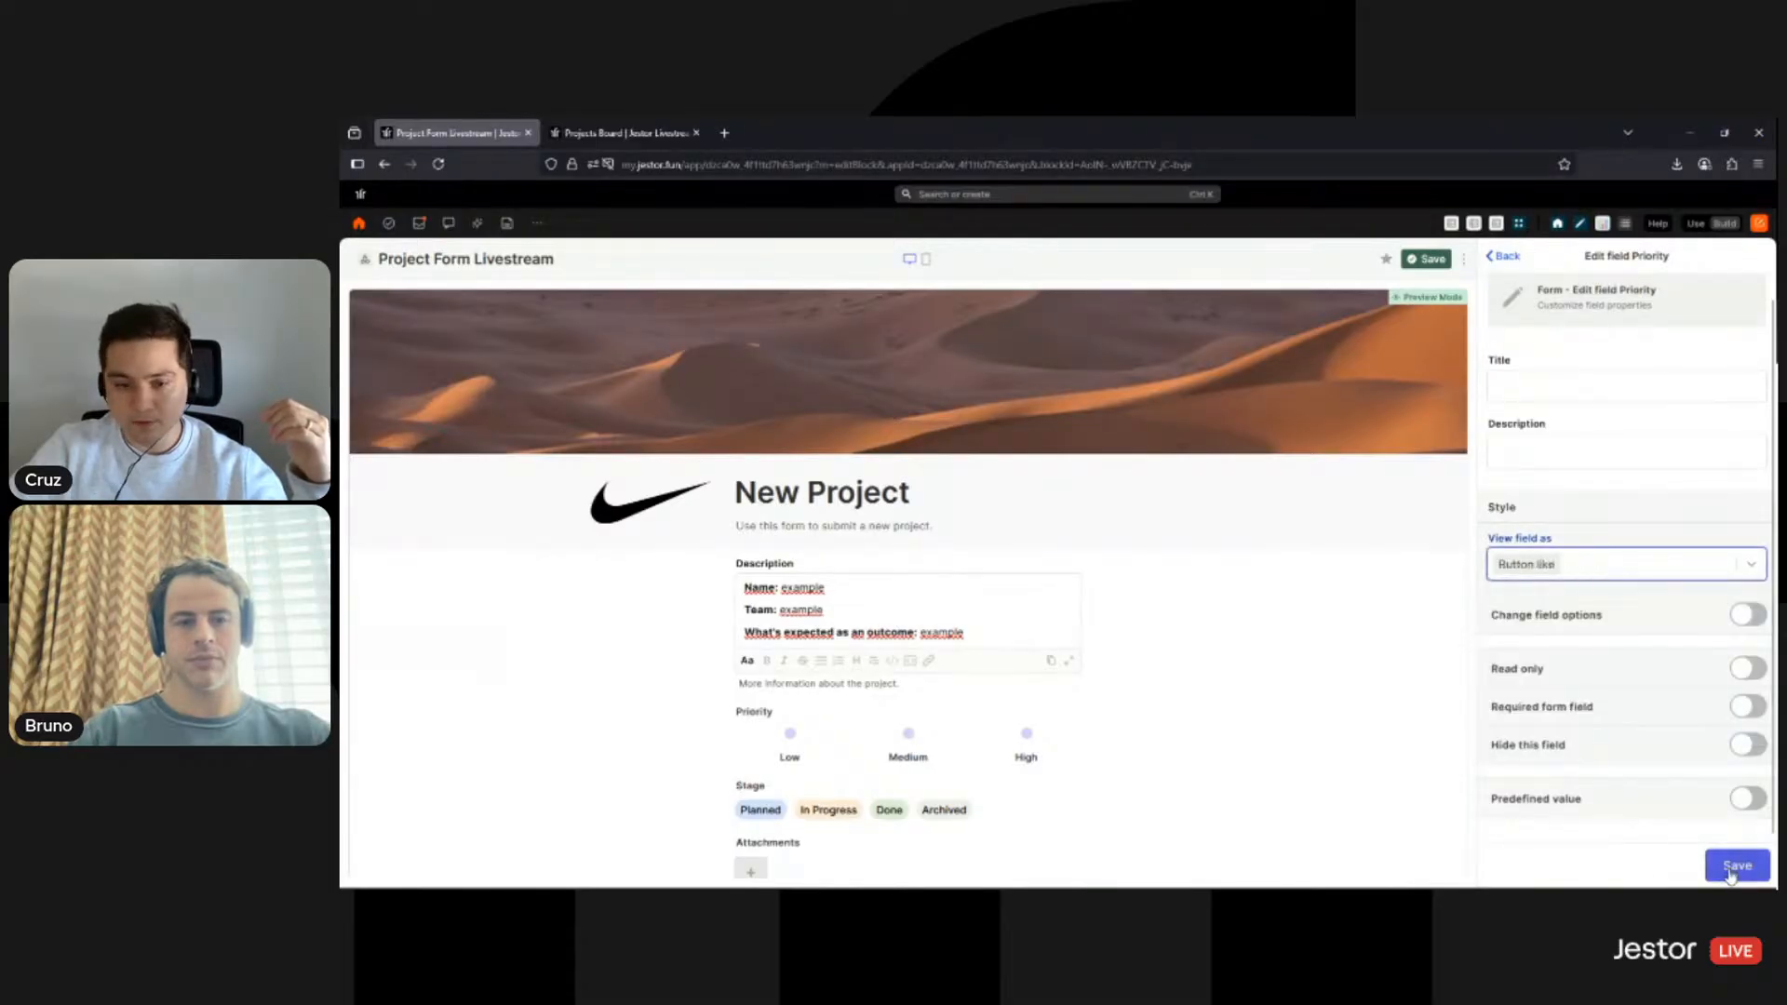
left_click(1737, 866)
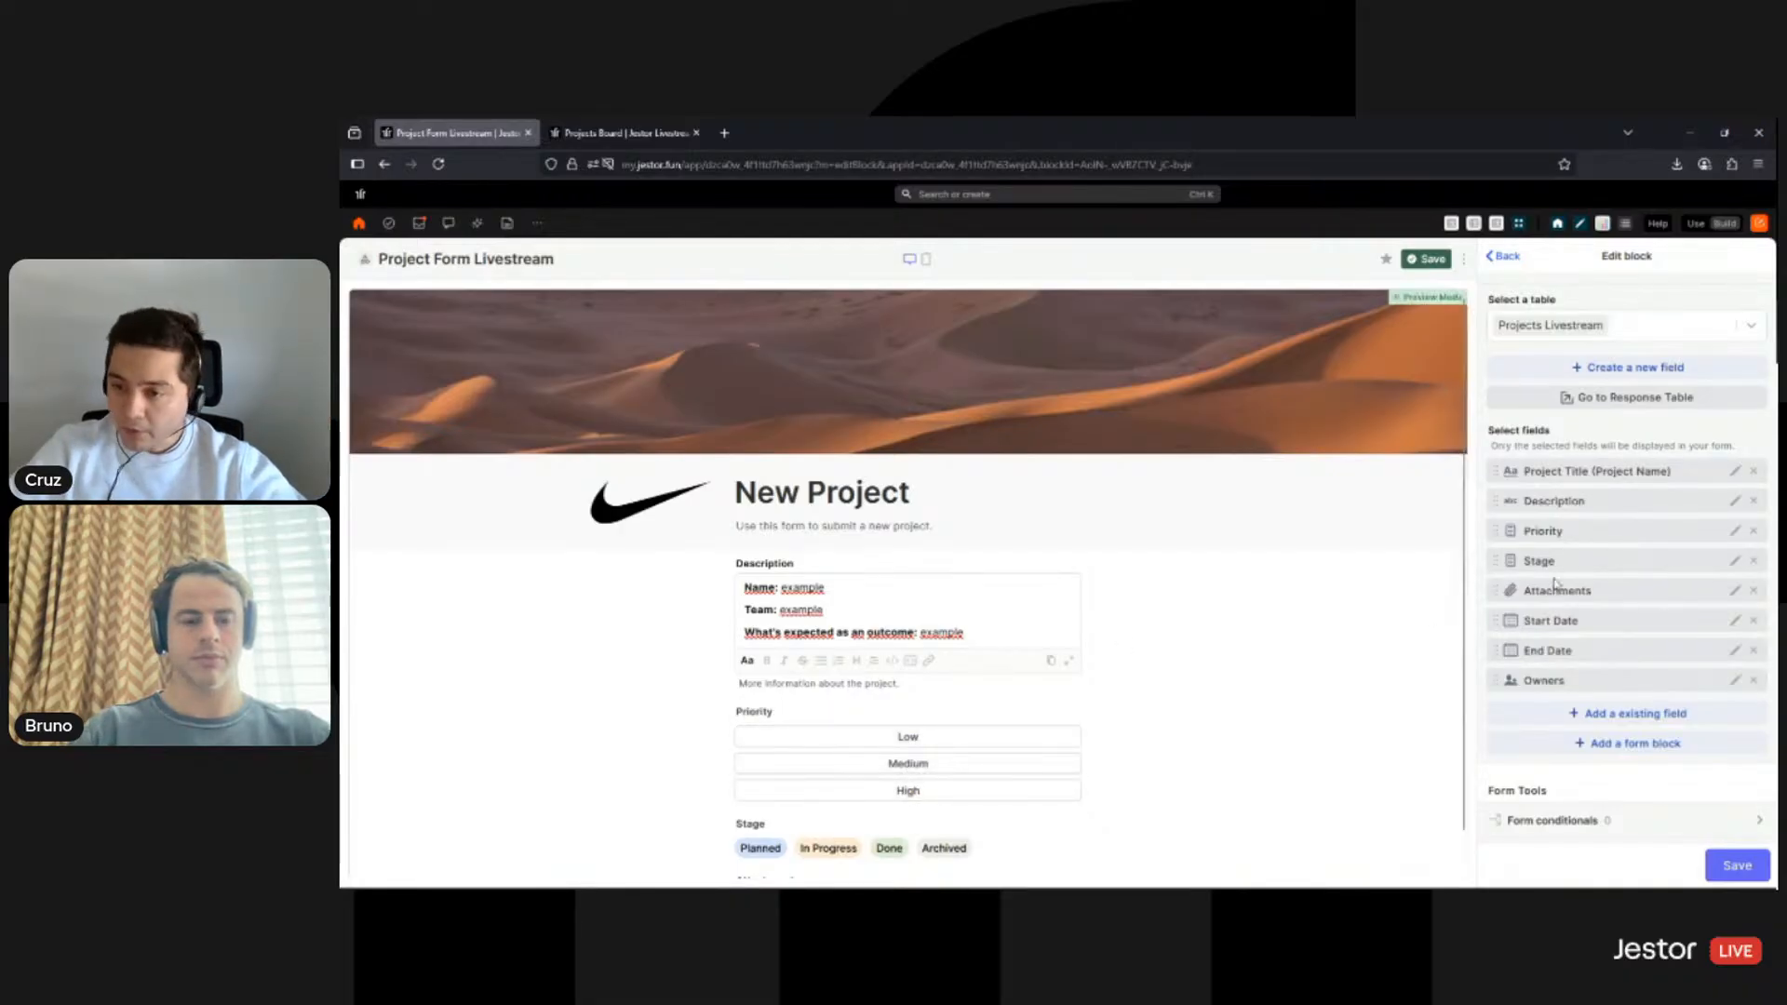
- Settle Priority on Standard horizontal choices, make it a required form field, and save
left_click(1734, 531)
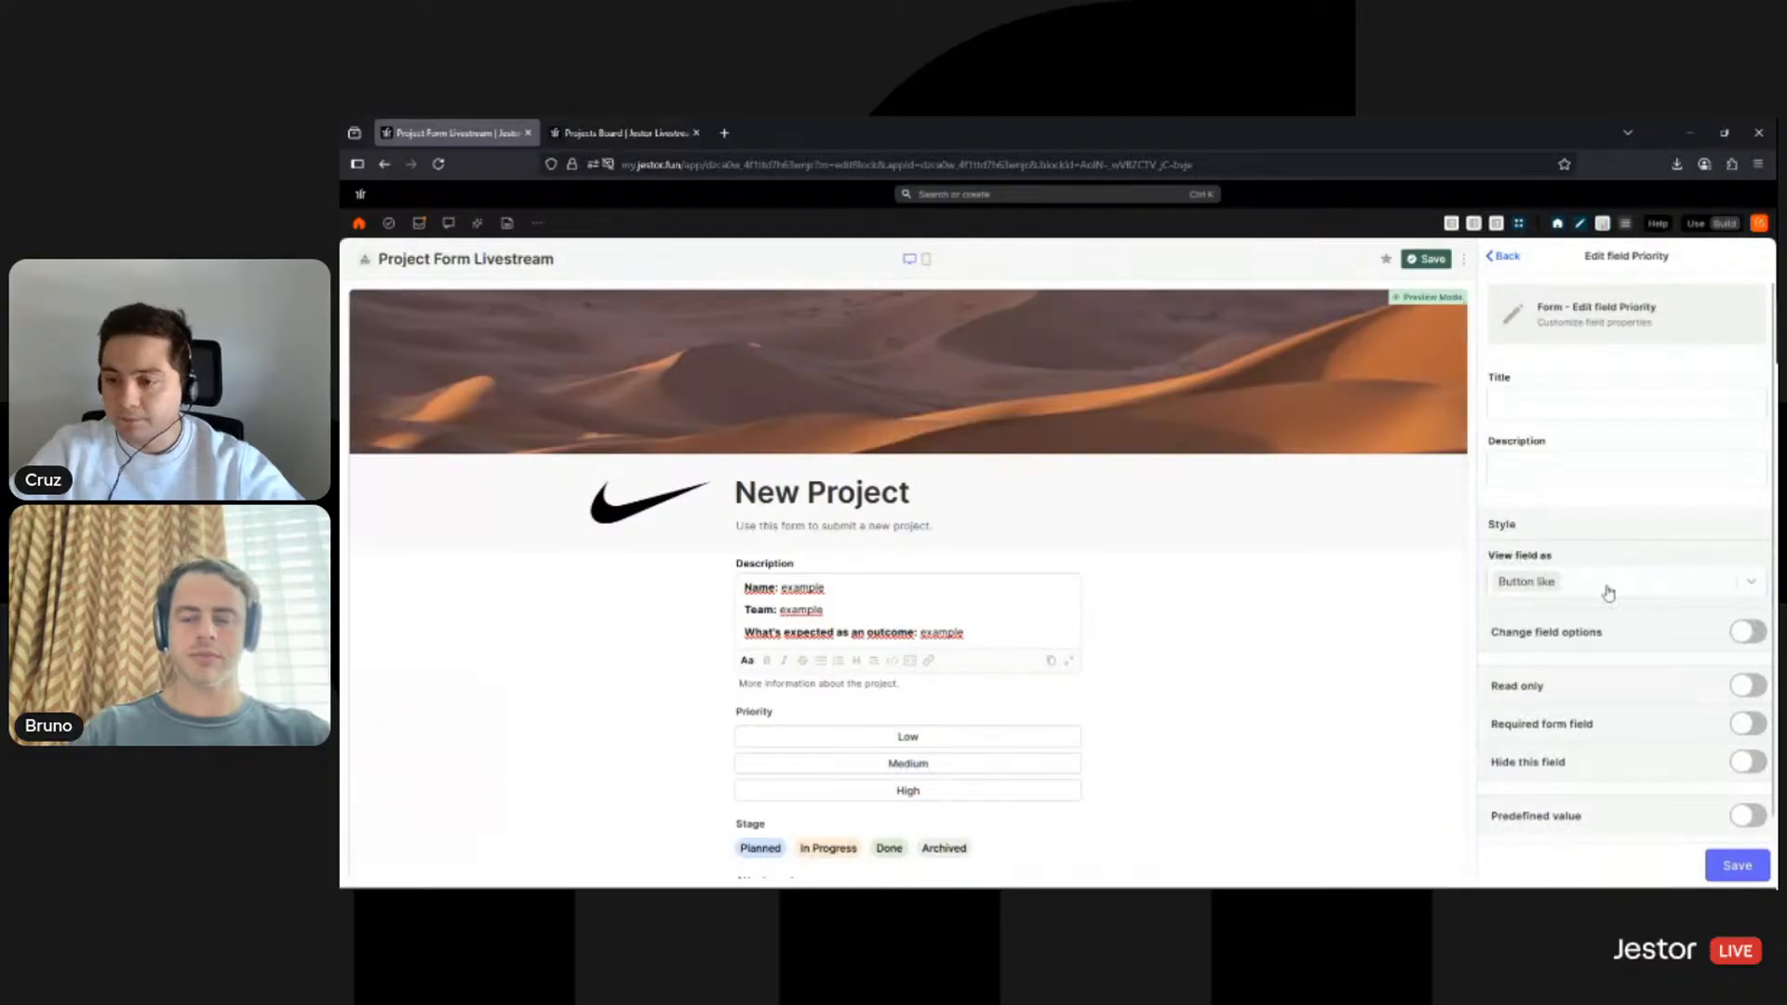
left_click(1609, 584)
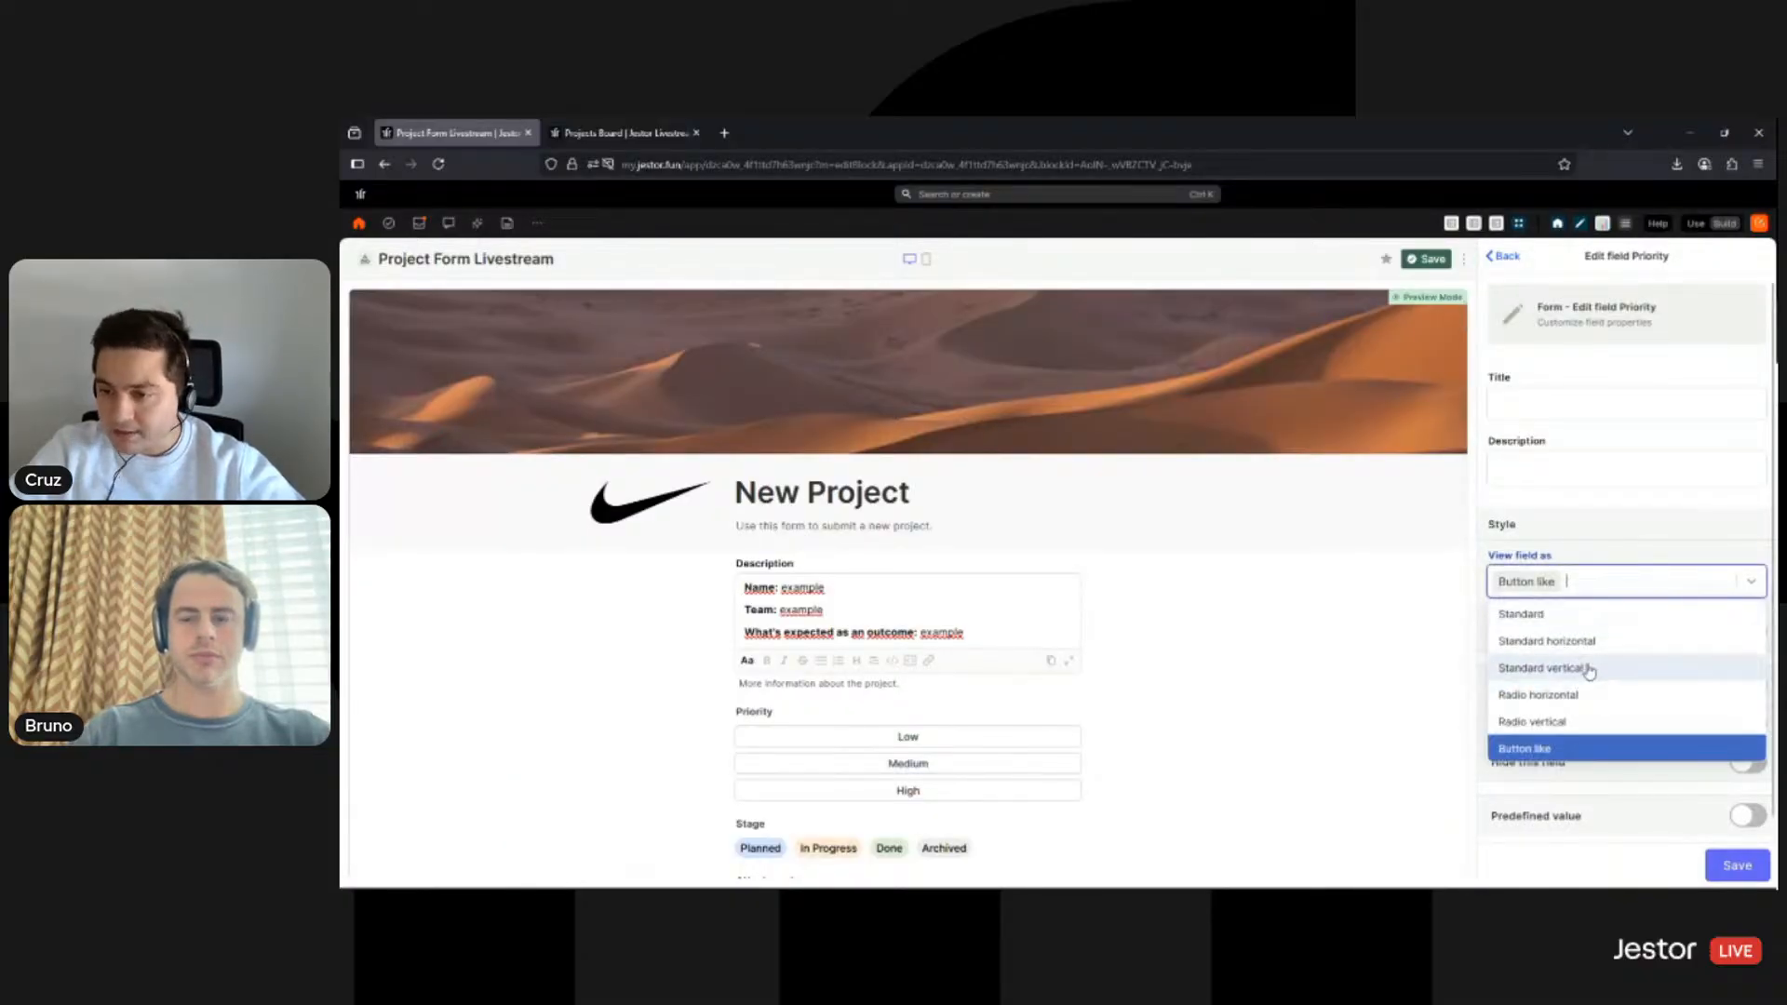
left_click(1585, 641)
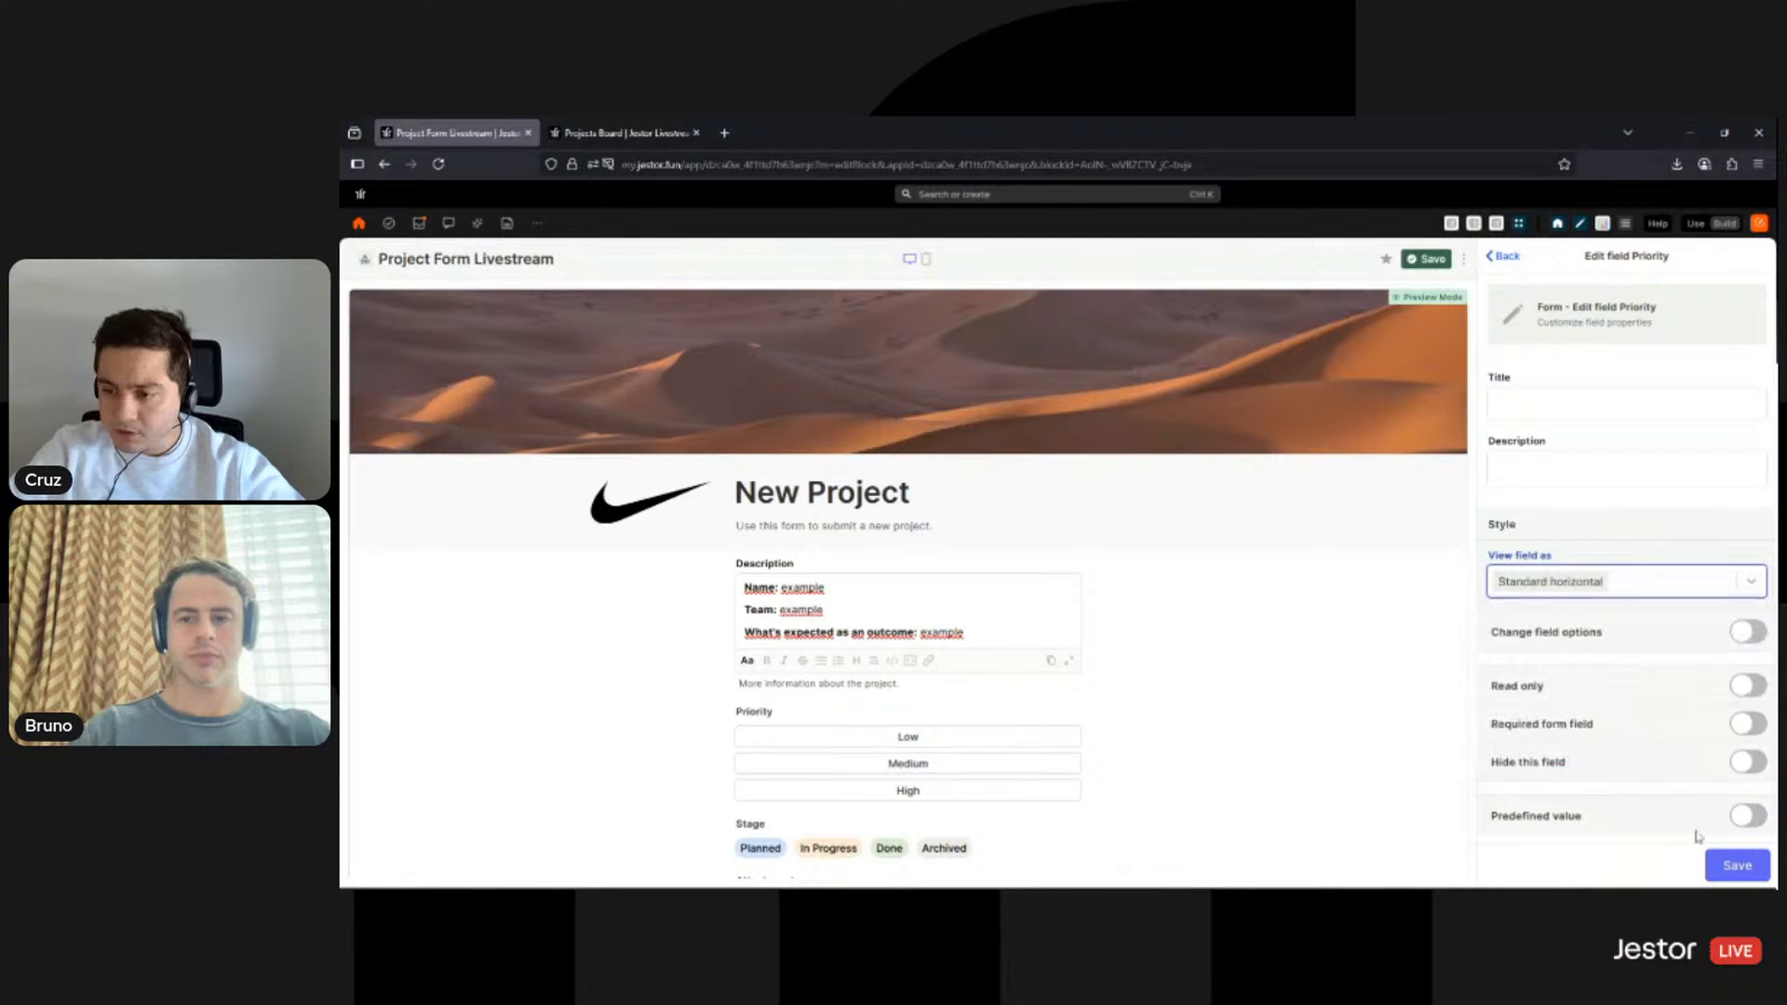
left_click(1742, 725)
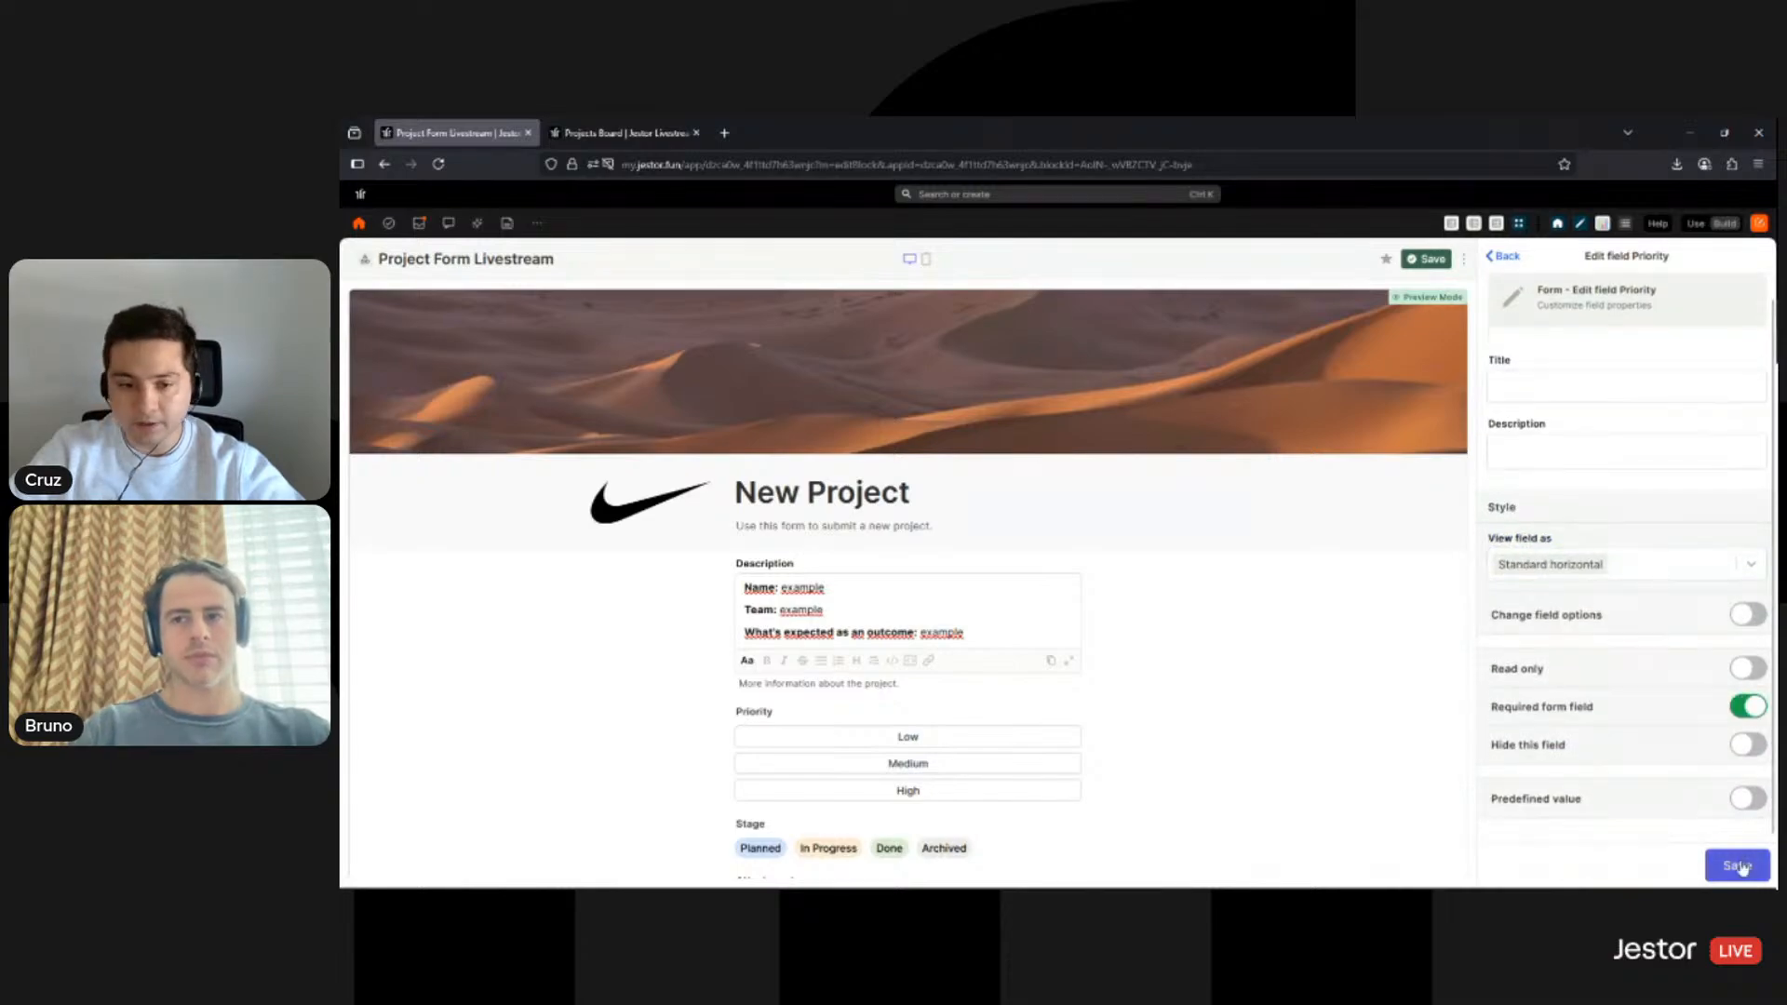
left_click(1737, 865)
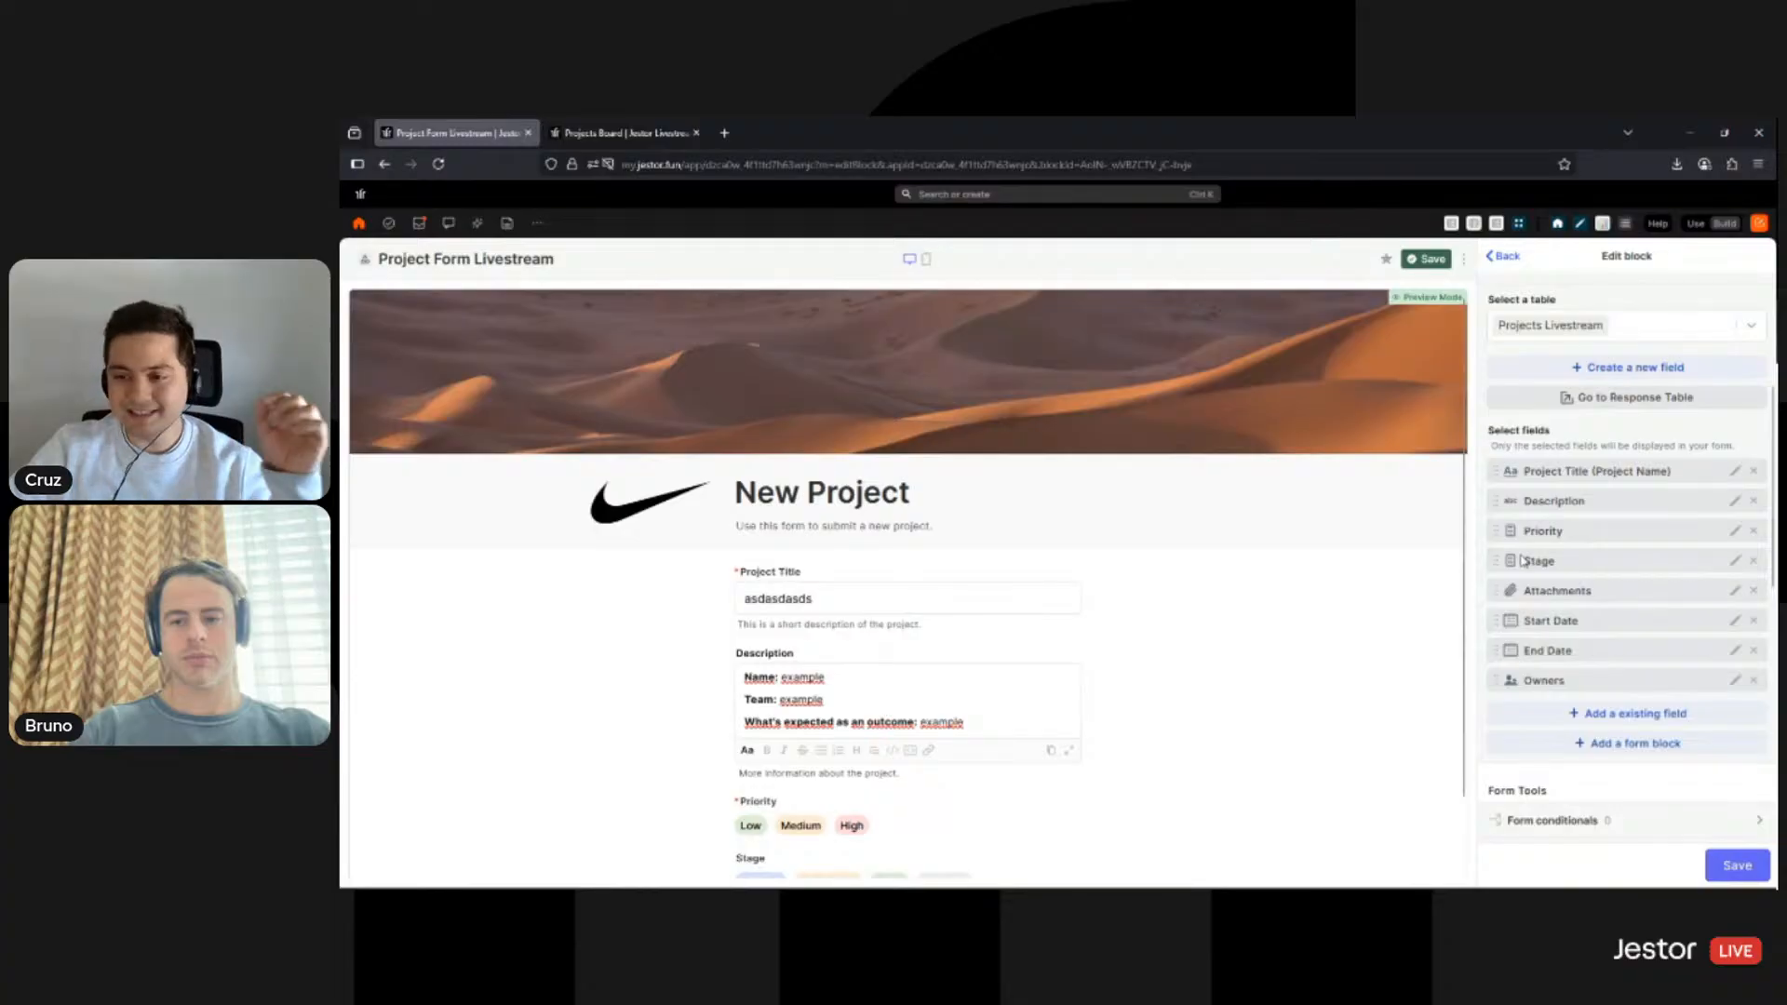
- Move Stage to the end of the fields and Attachments below Owners
mouse_move(1523, 560)
left_mouse_down()
mouse_move(1530, 654)
mouse_move(1552, 686)
mouse_move(1553, 571)
left_mouse_up()
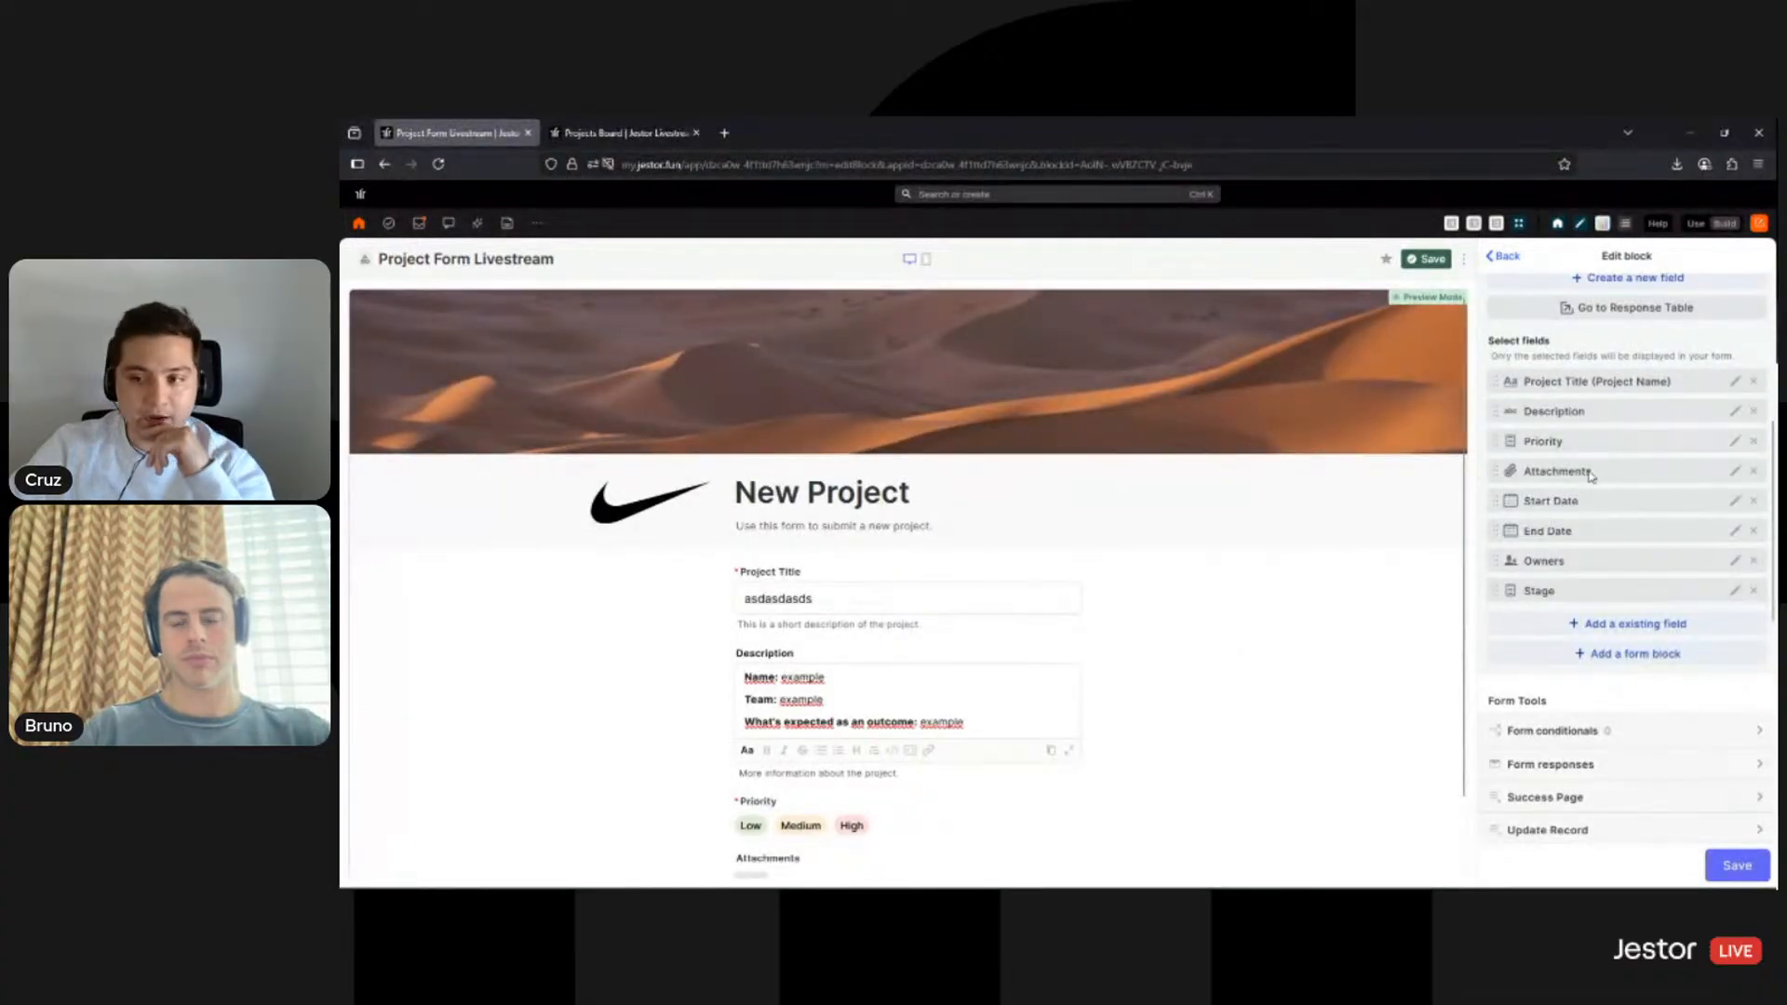
left_click_drag(1579, 479, 1586, 561)
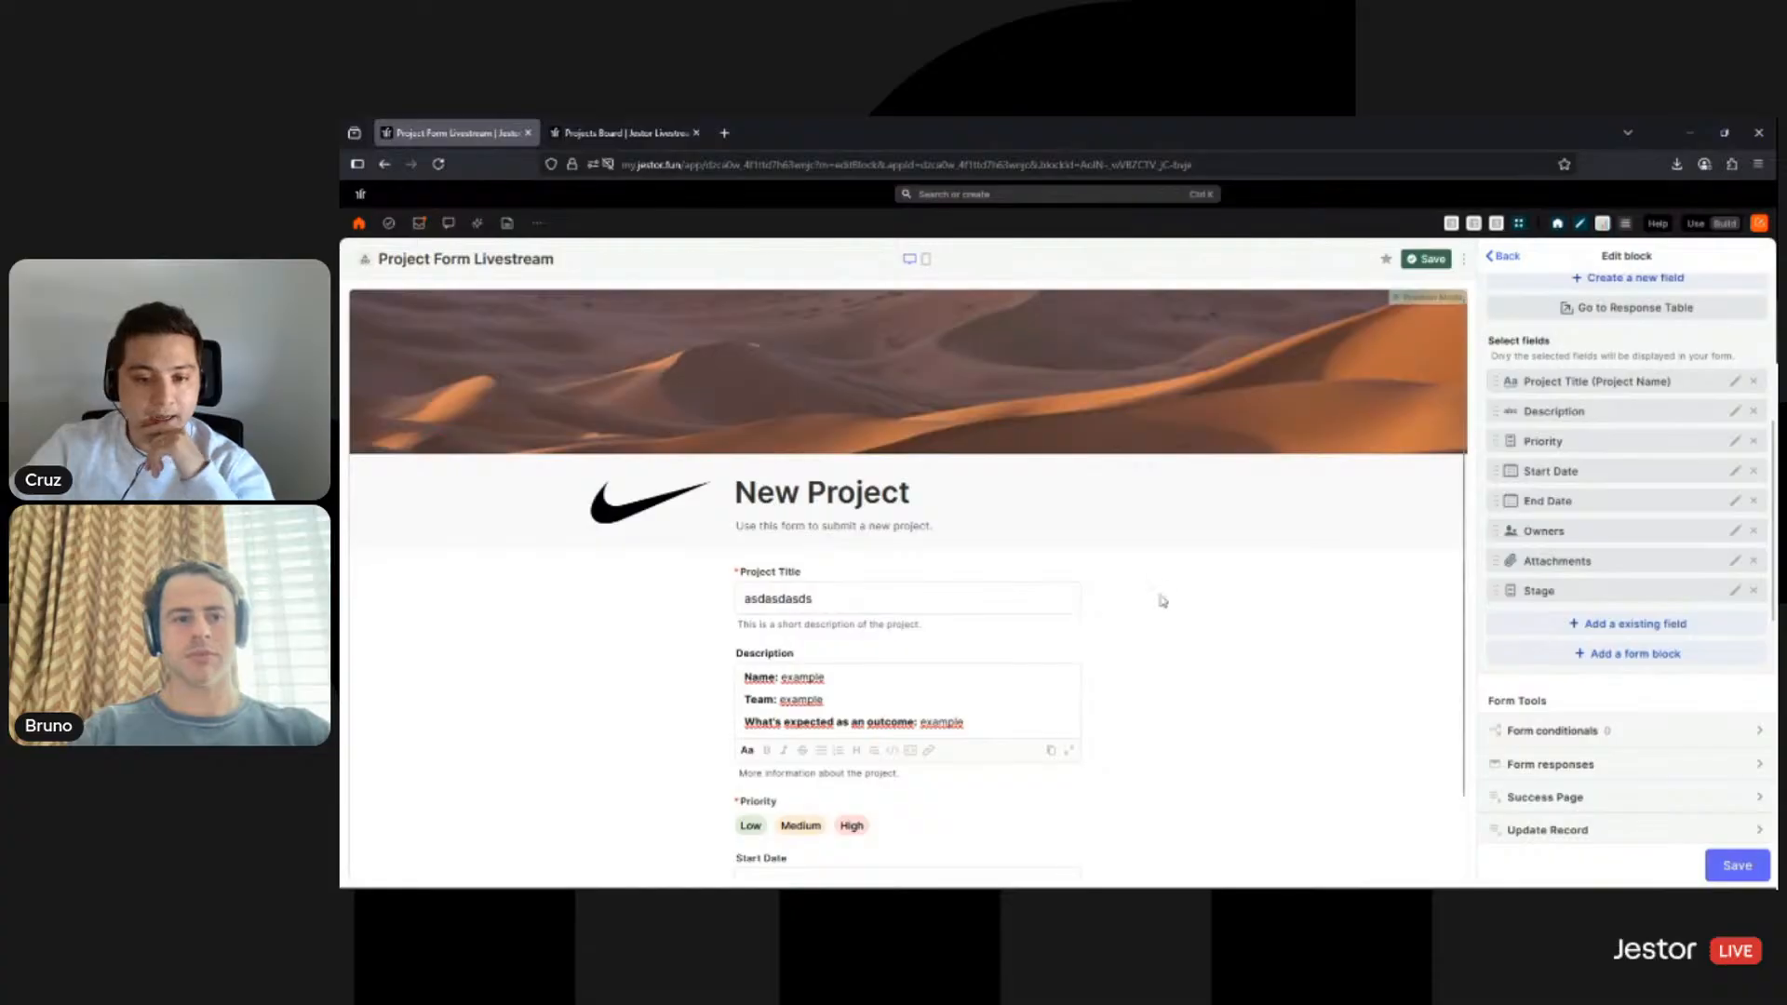
scroll(1045, 679, "down", 2)
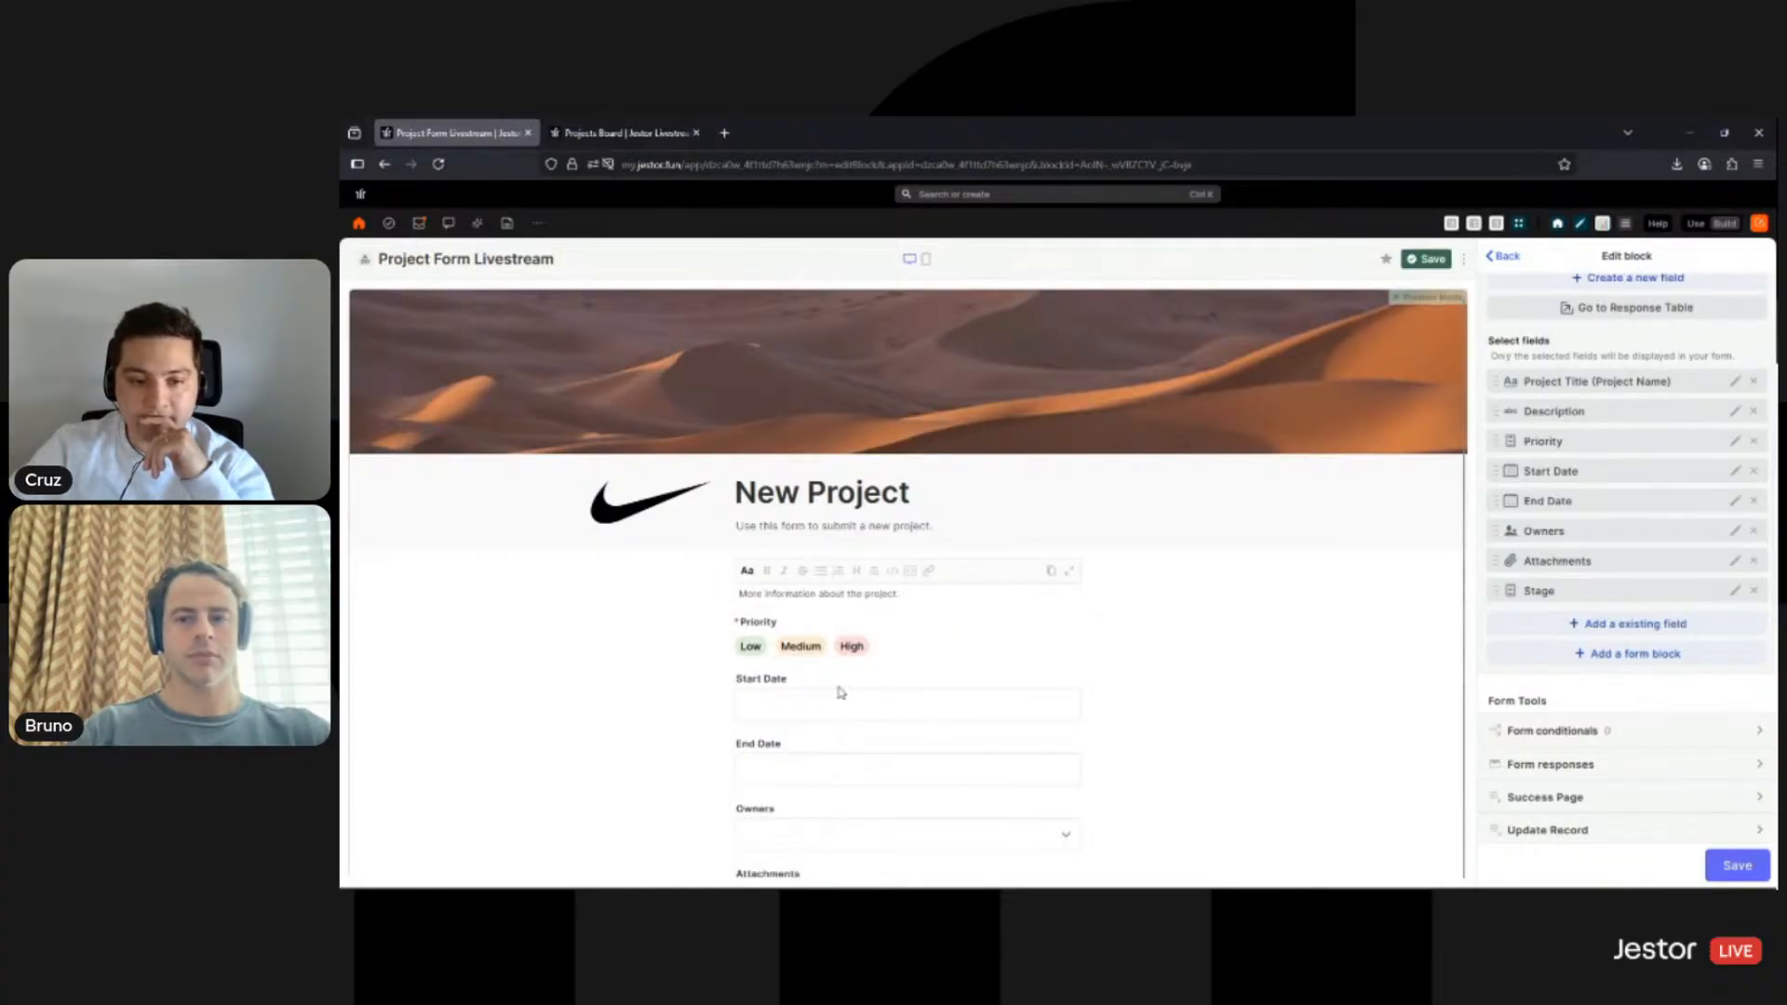
- Test the Start Date picker in the preview, then view the Projects Livestream table
left_click(908, 703)
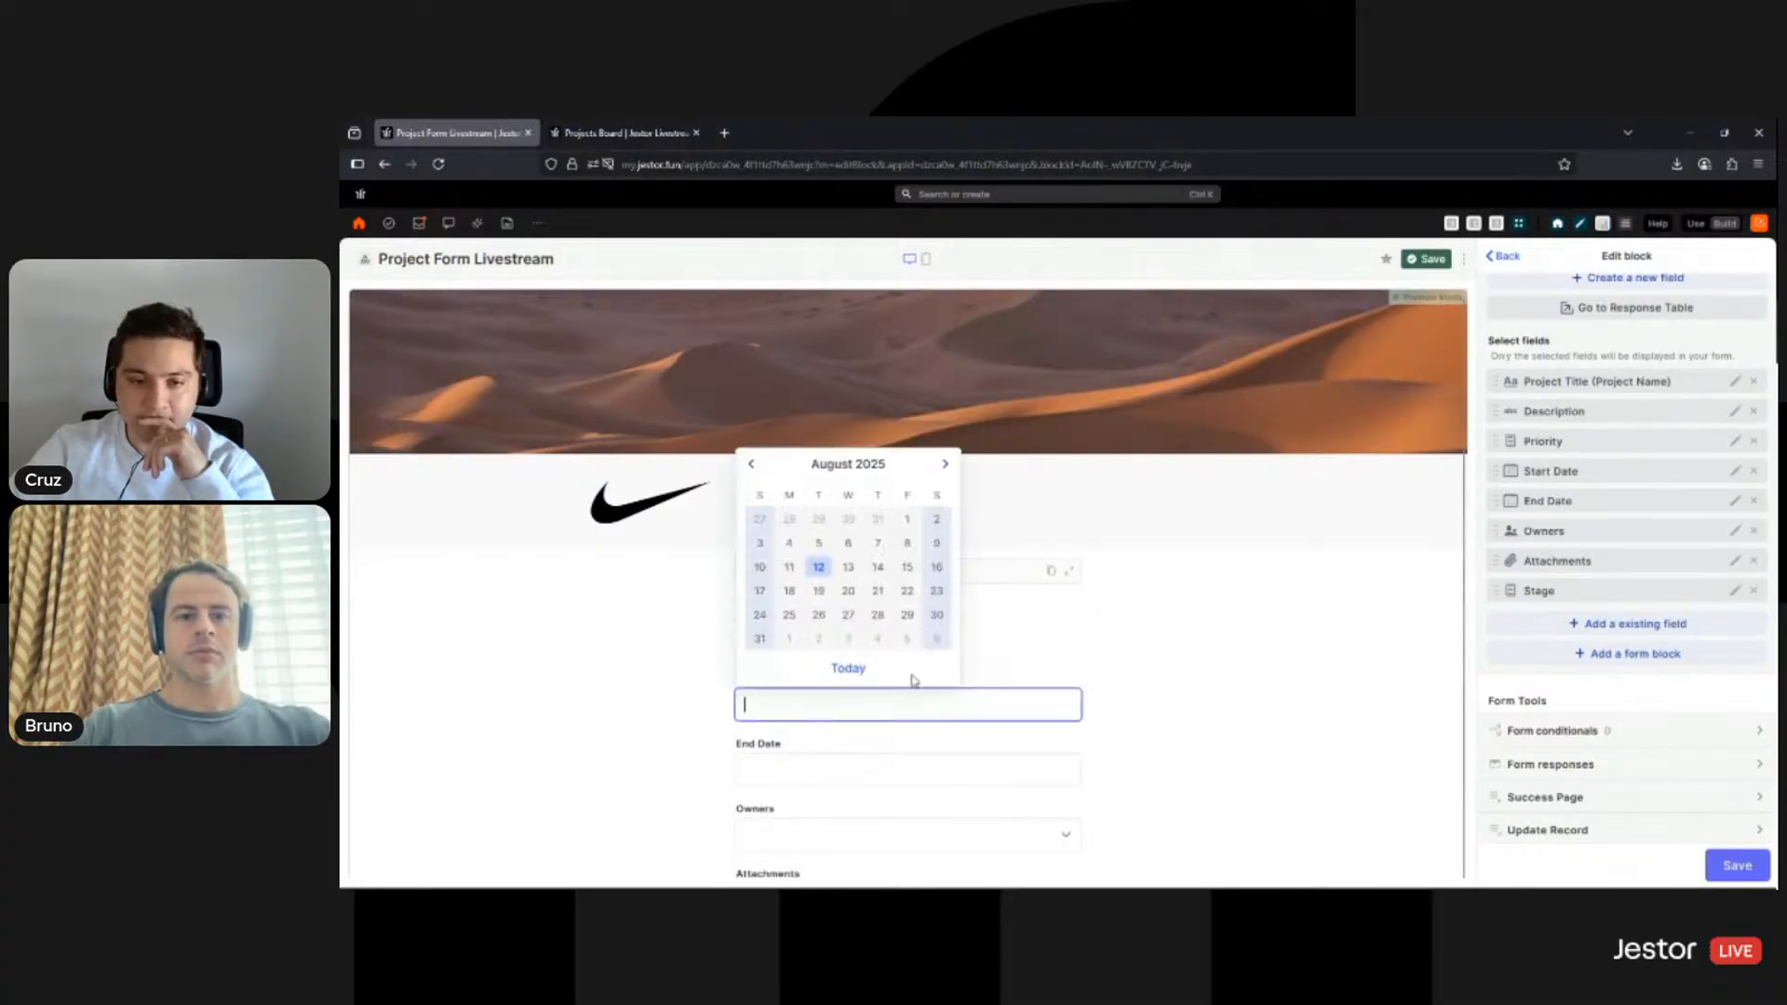
left_click(1159, 660)
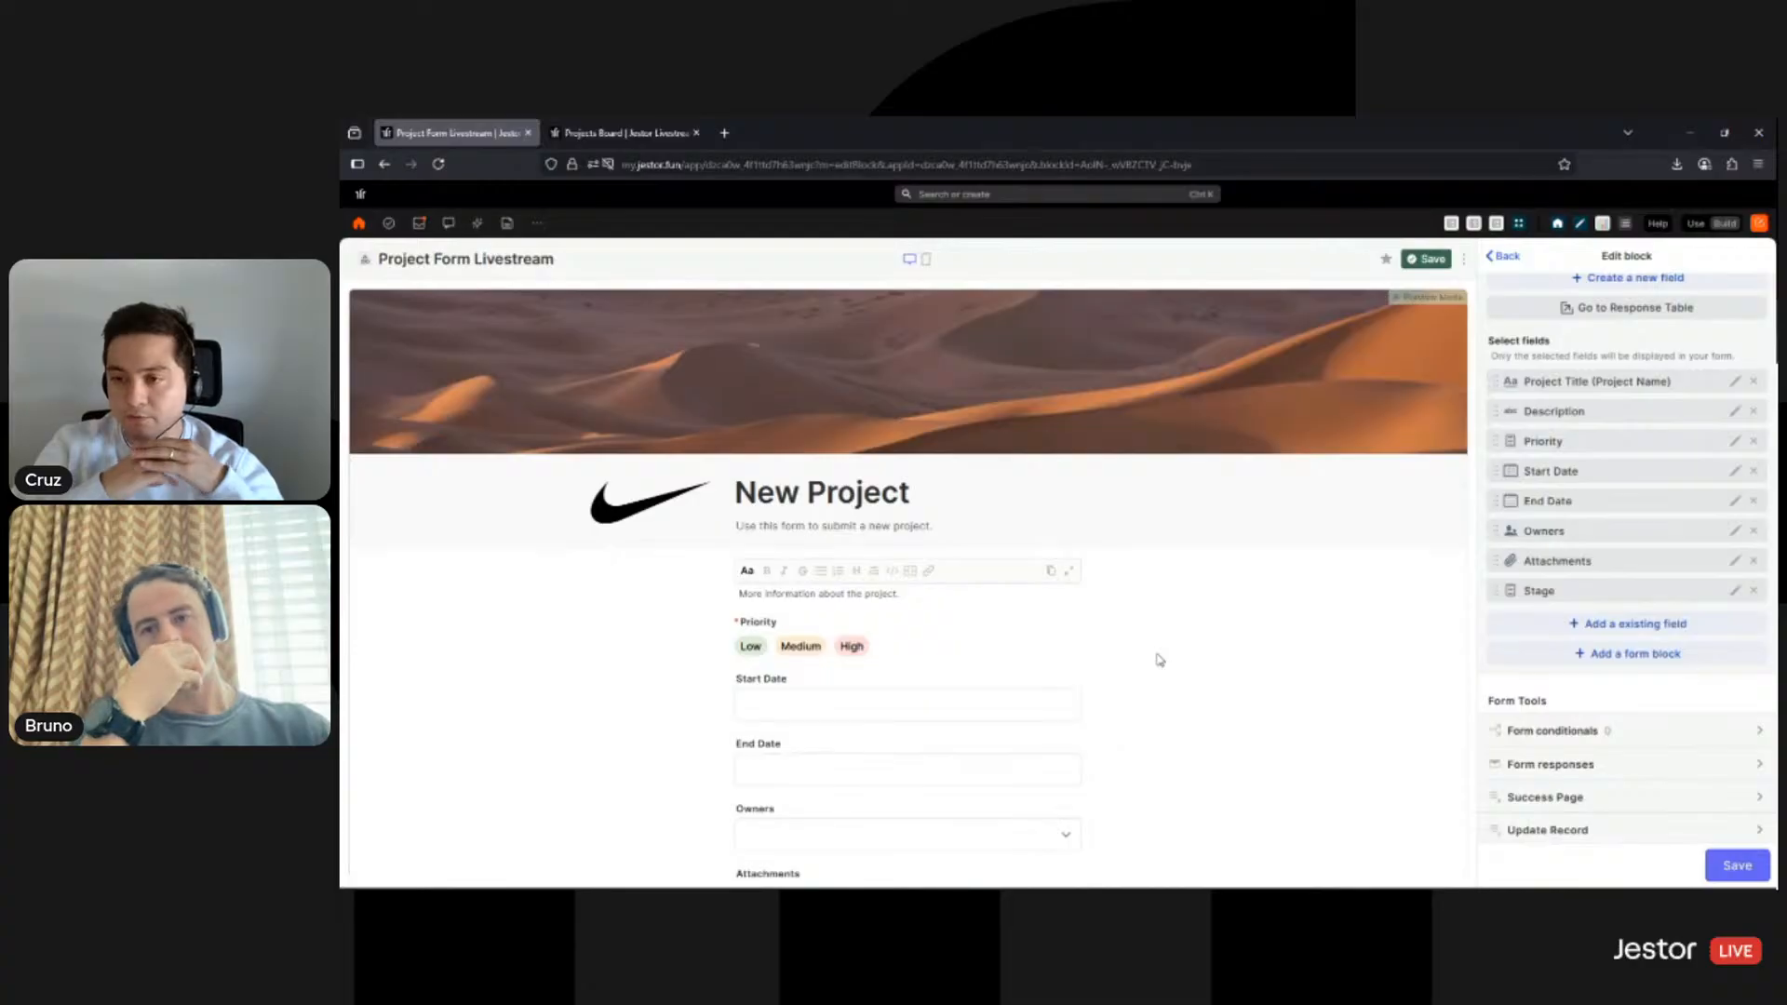
scroll(1597, 549, "up", 2)
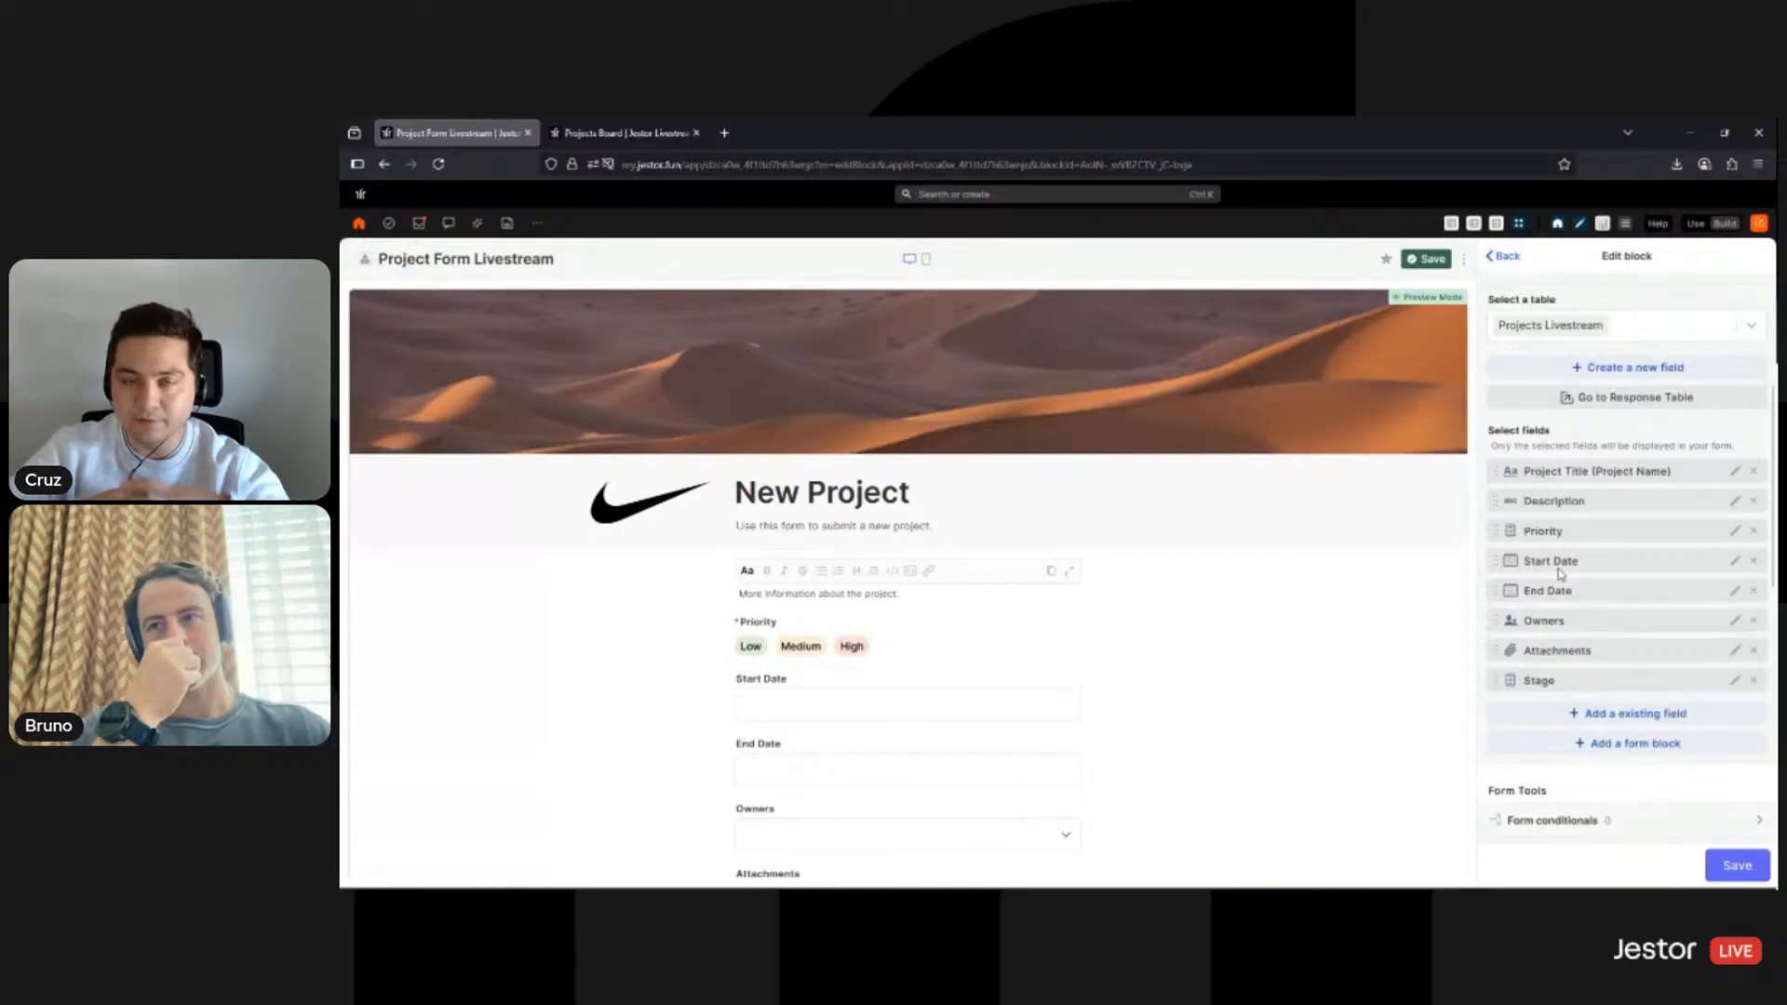
left_click(622, 133)
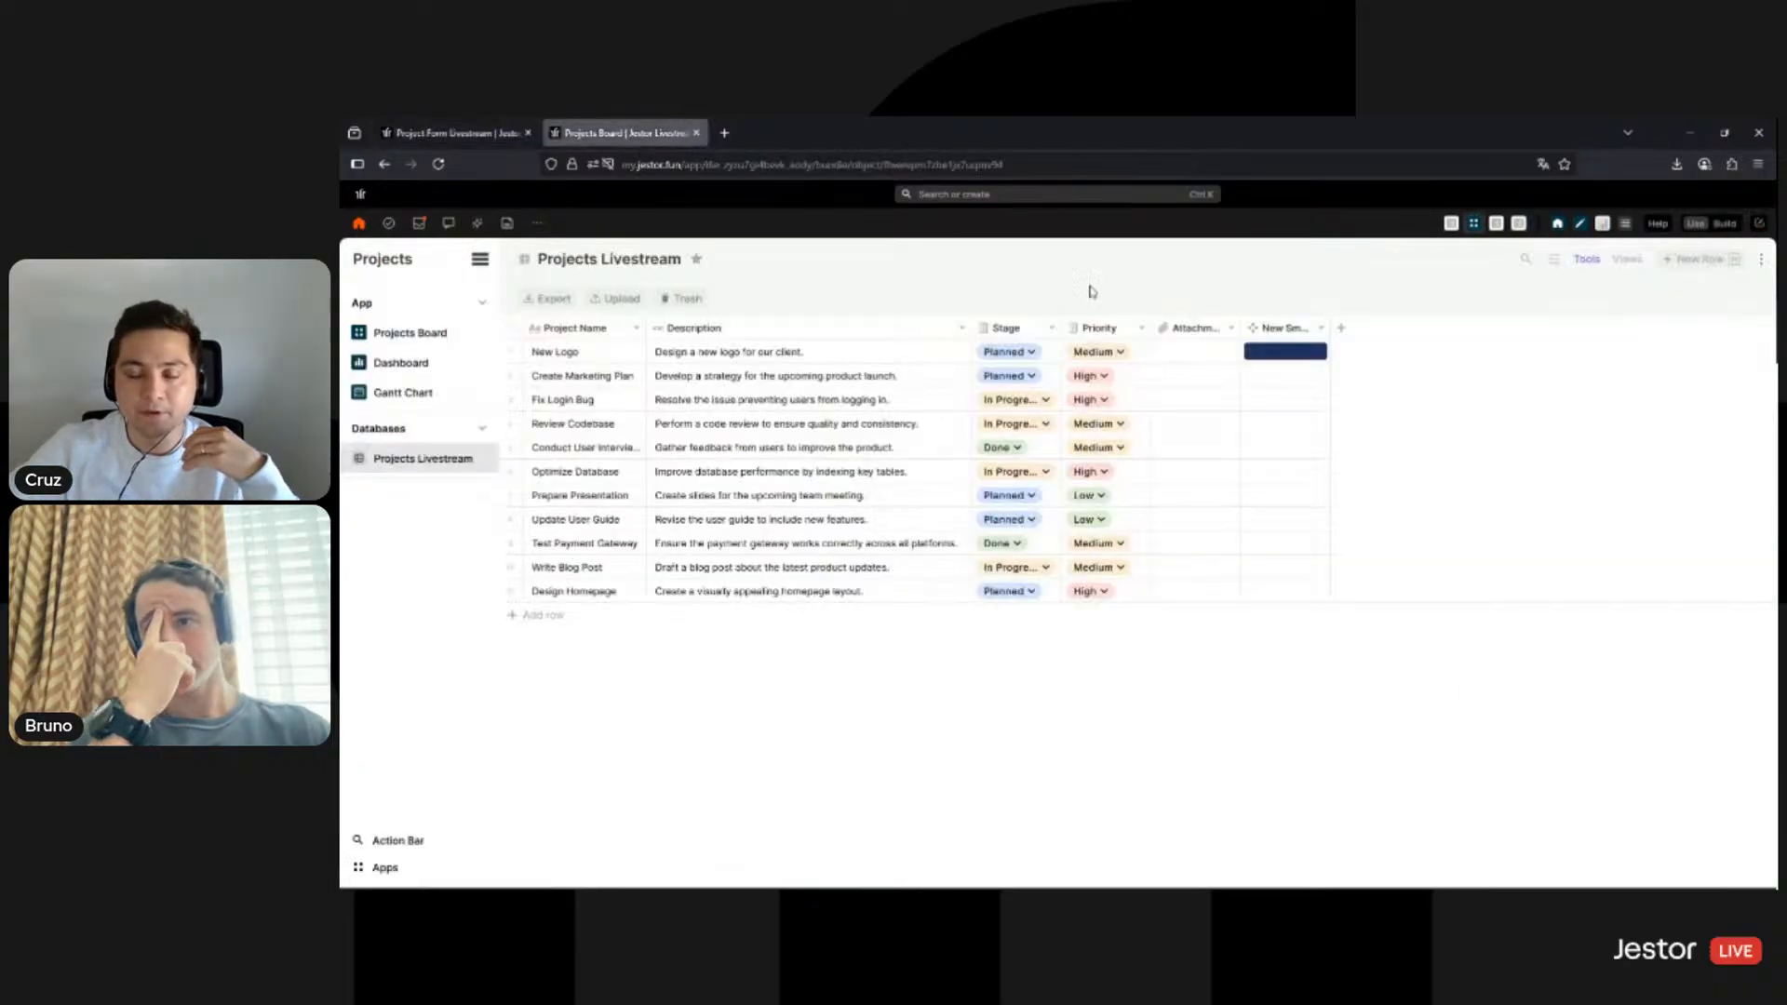
- Switch back to the Project Form Livestream tab to resume editing the New Project form
left_click(462, 136)
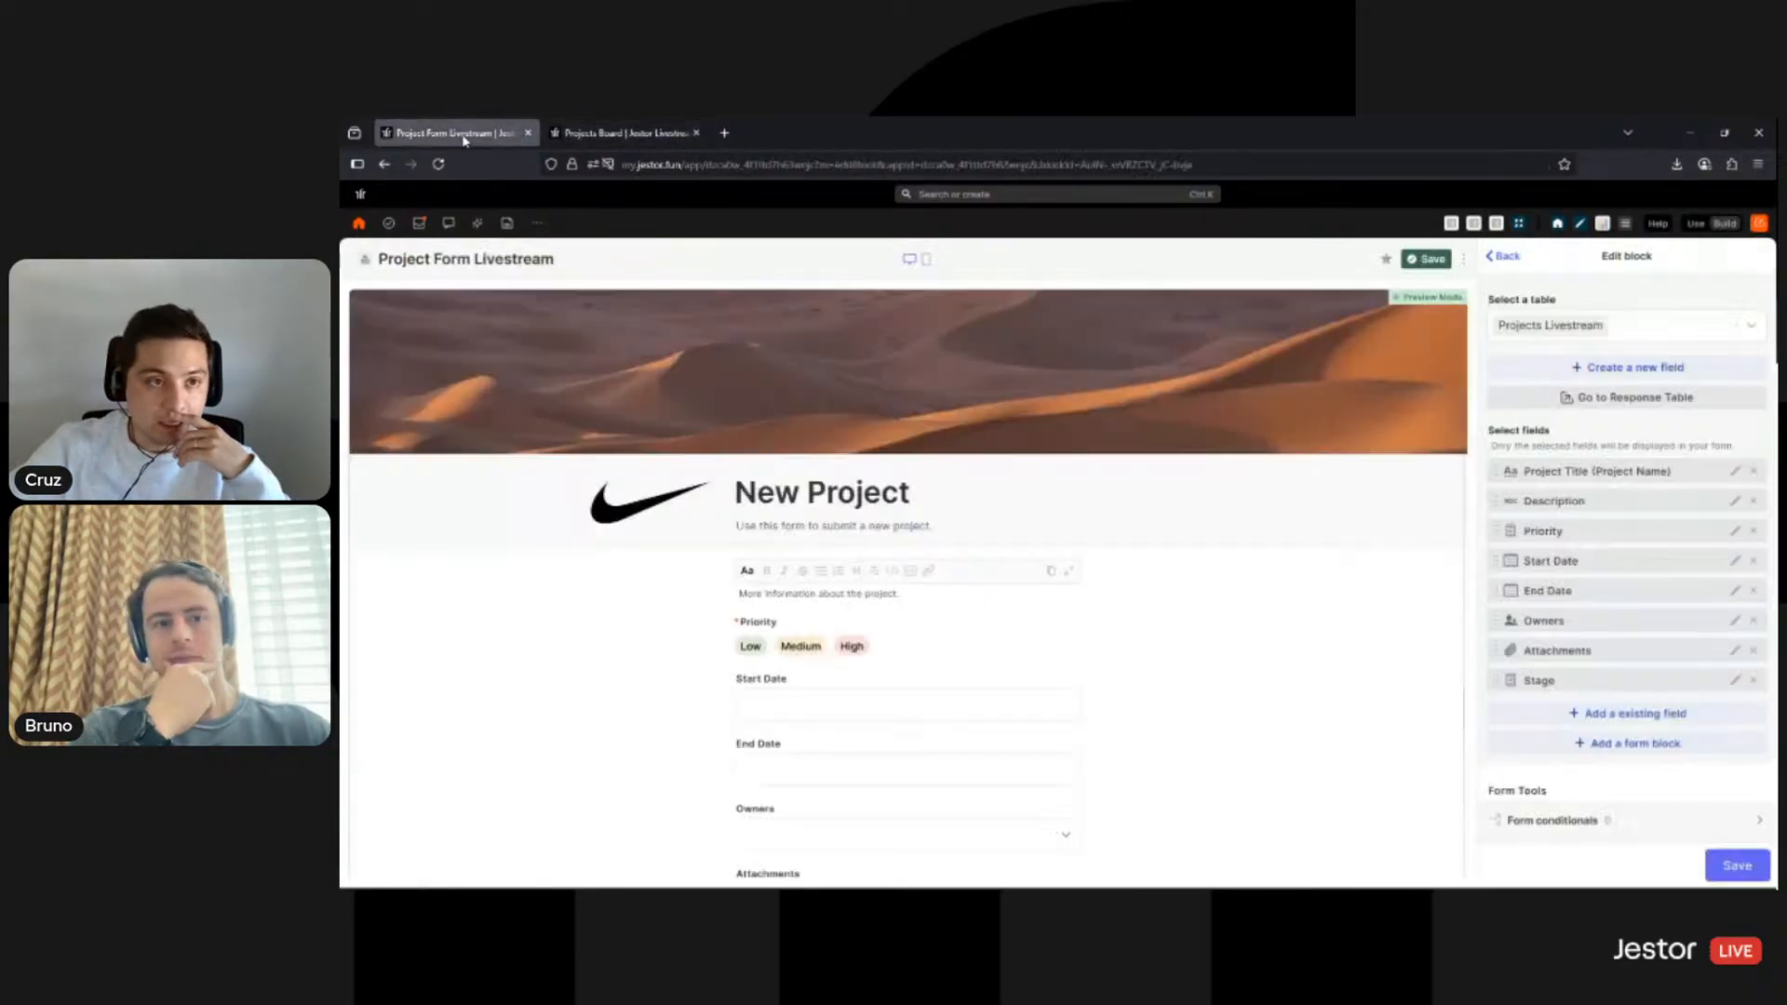
- Browse the form block types and add an Inline block after Stage
left_click(1658, 750)
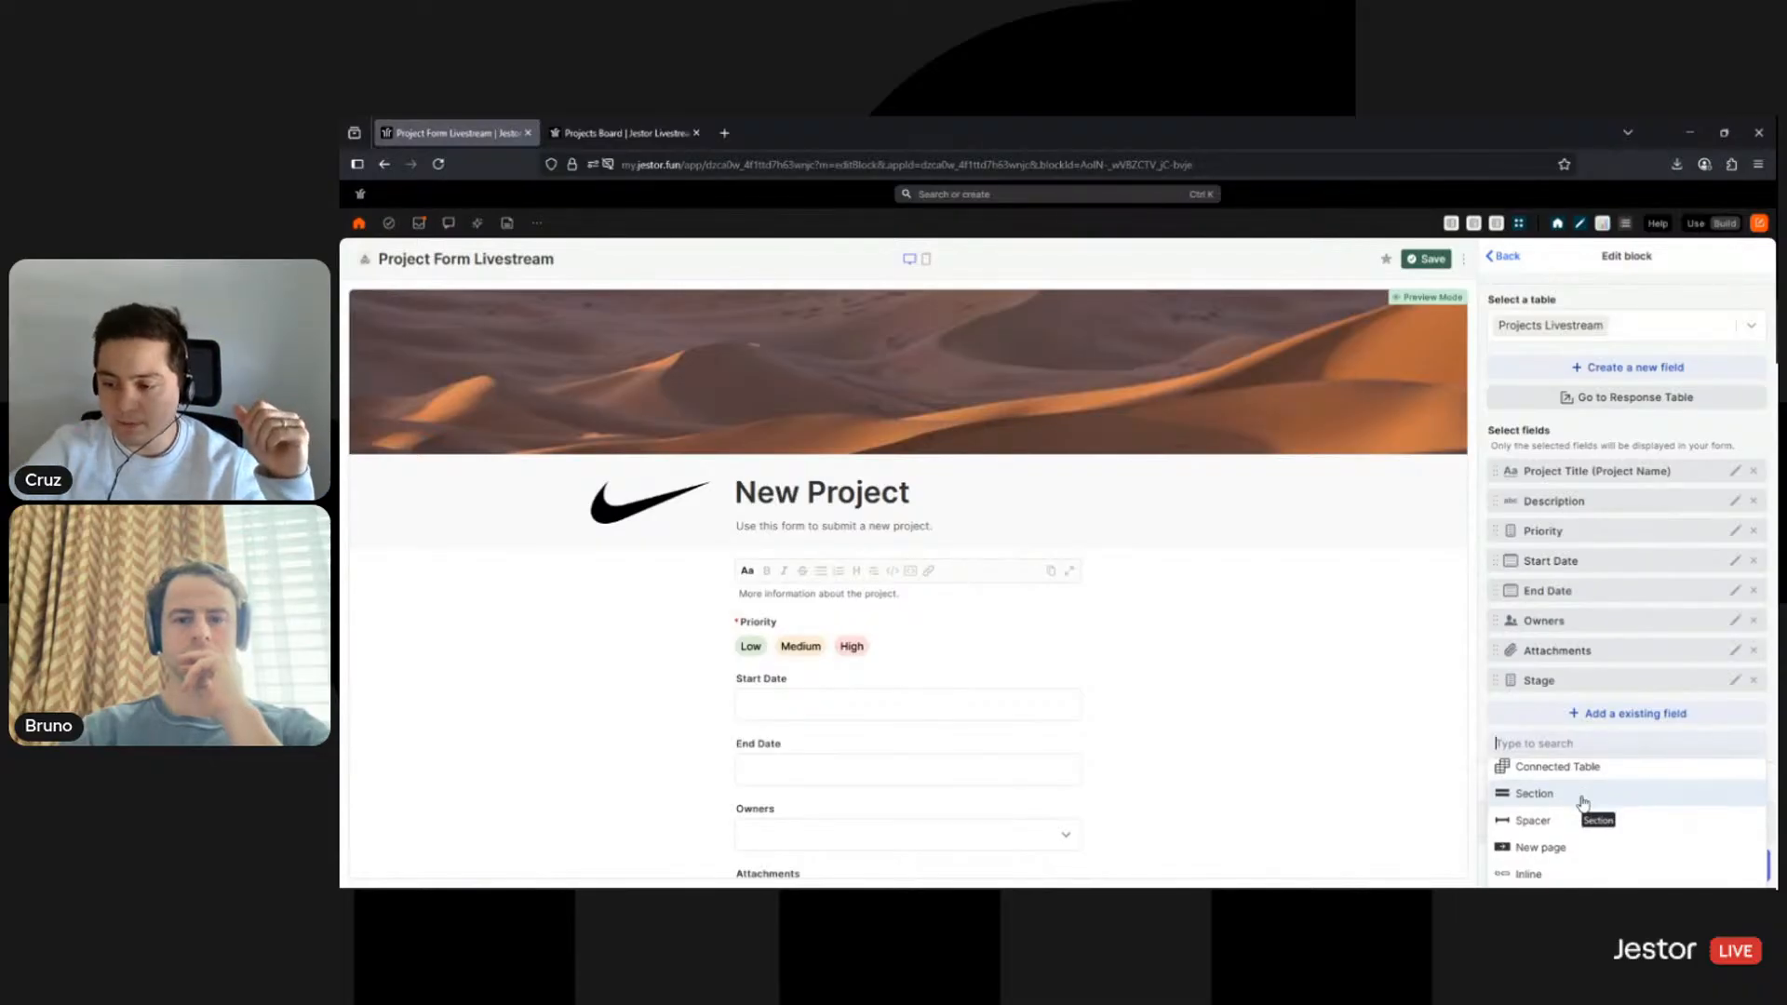
scroll(1584, 826, "down", 1)
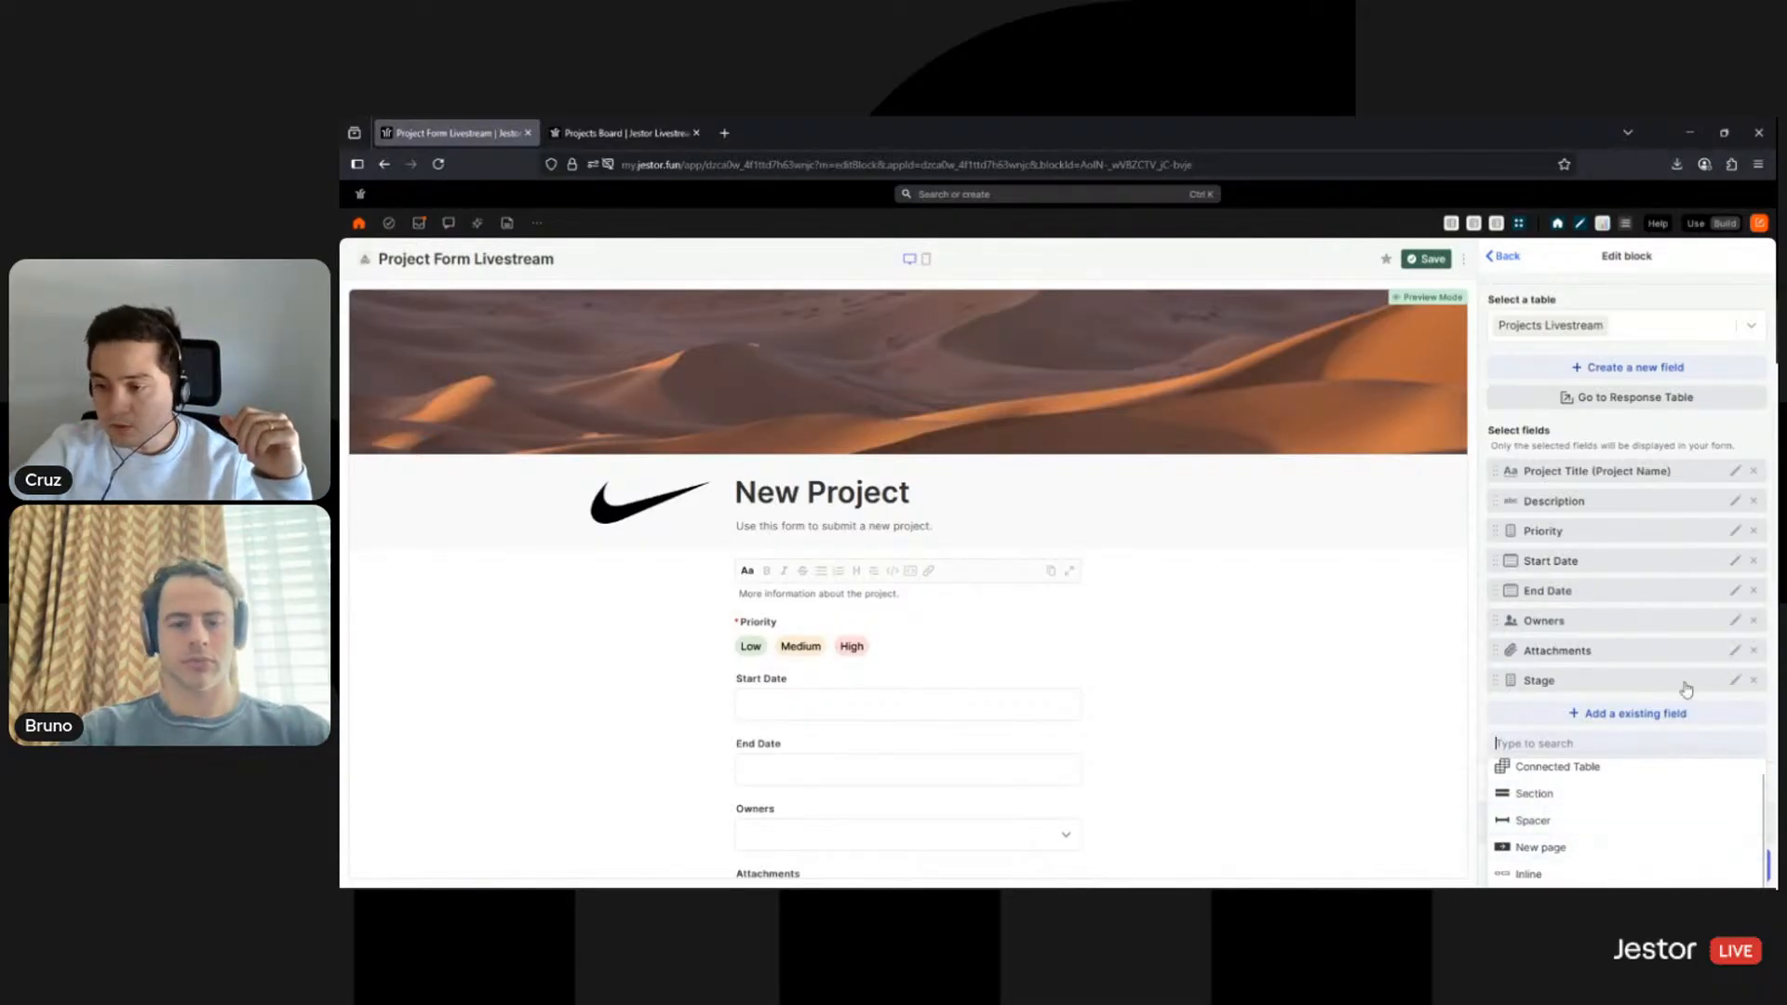
scroll(1680, 689, "down", 1)
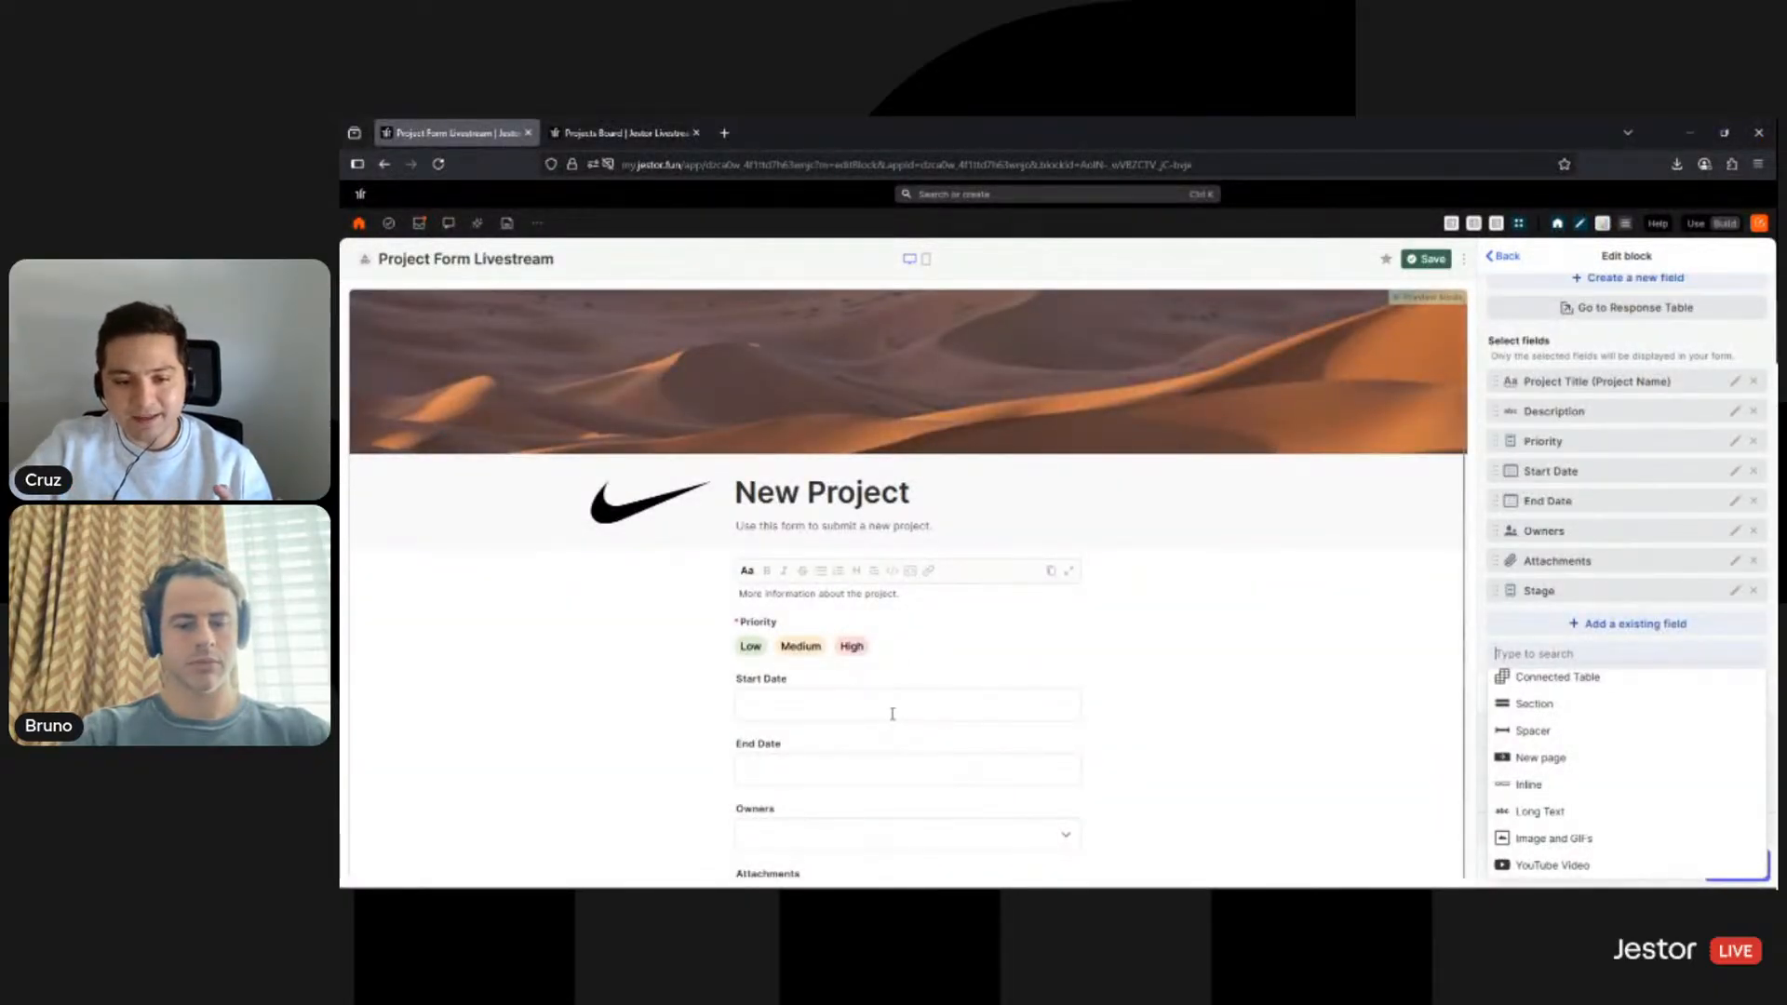
left_click(891, 714)
left_click(1193, 624)
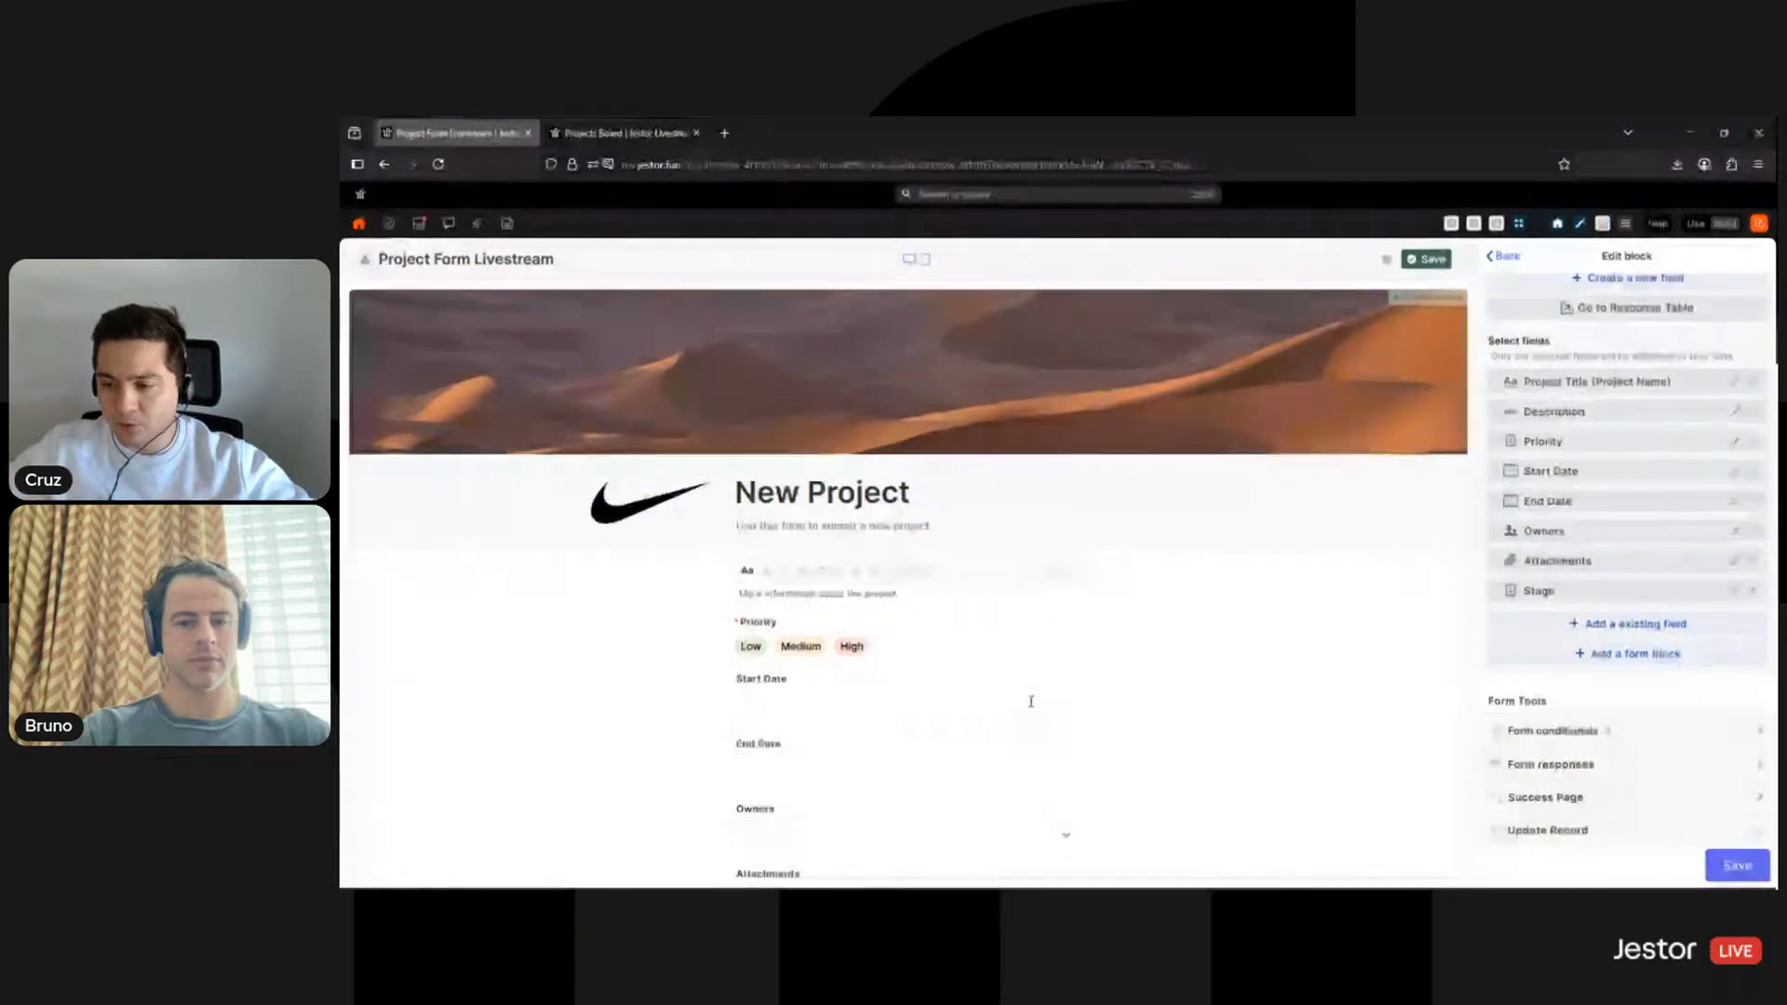
left_click(1591, 659)
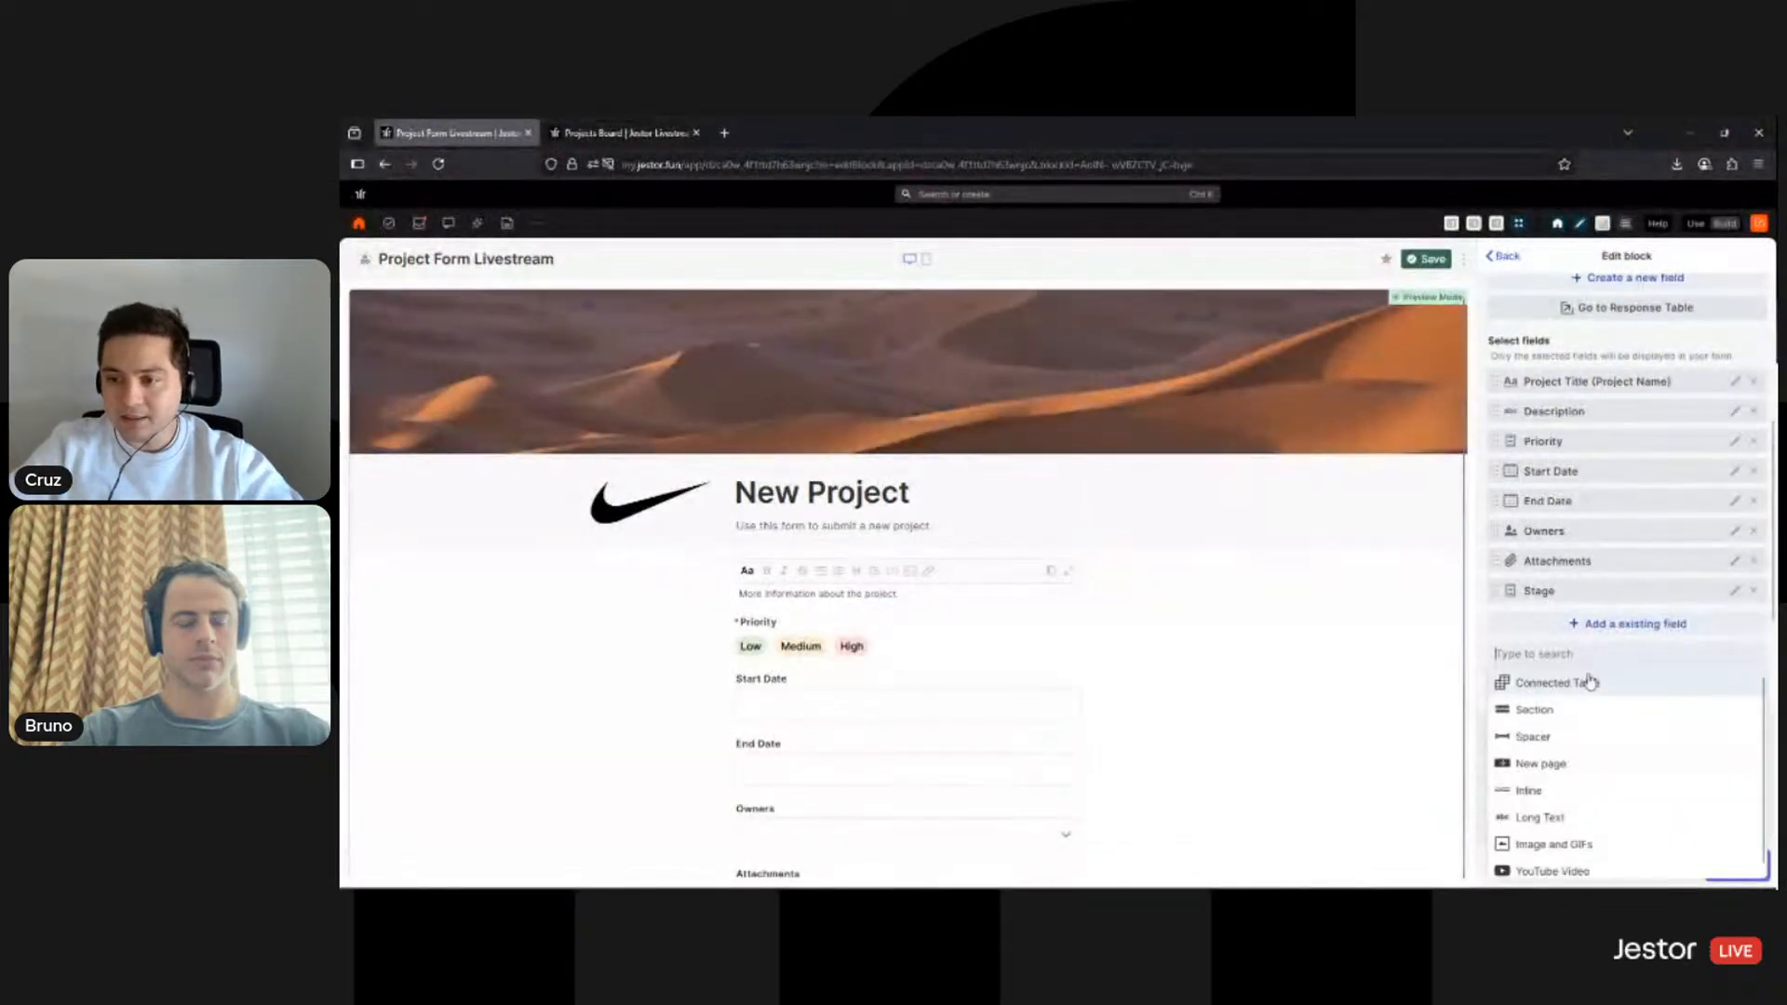
left_click(1563, 791)
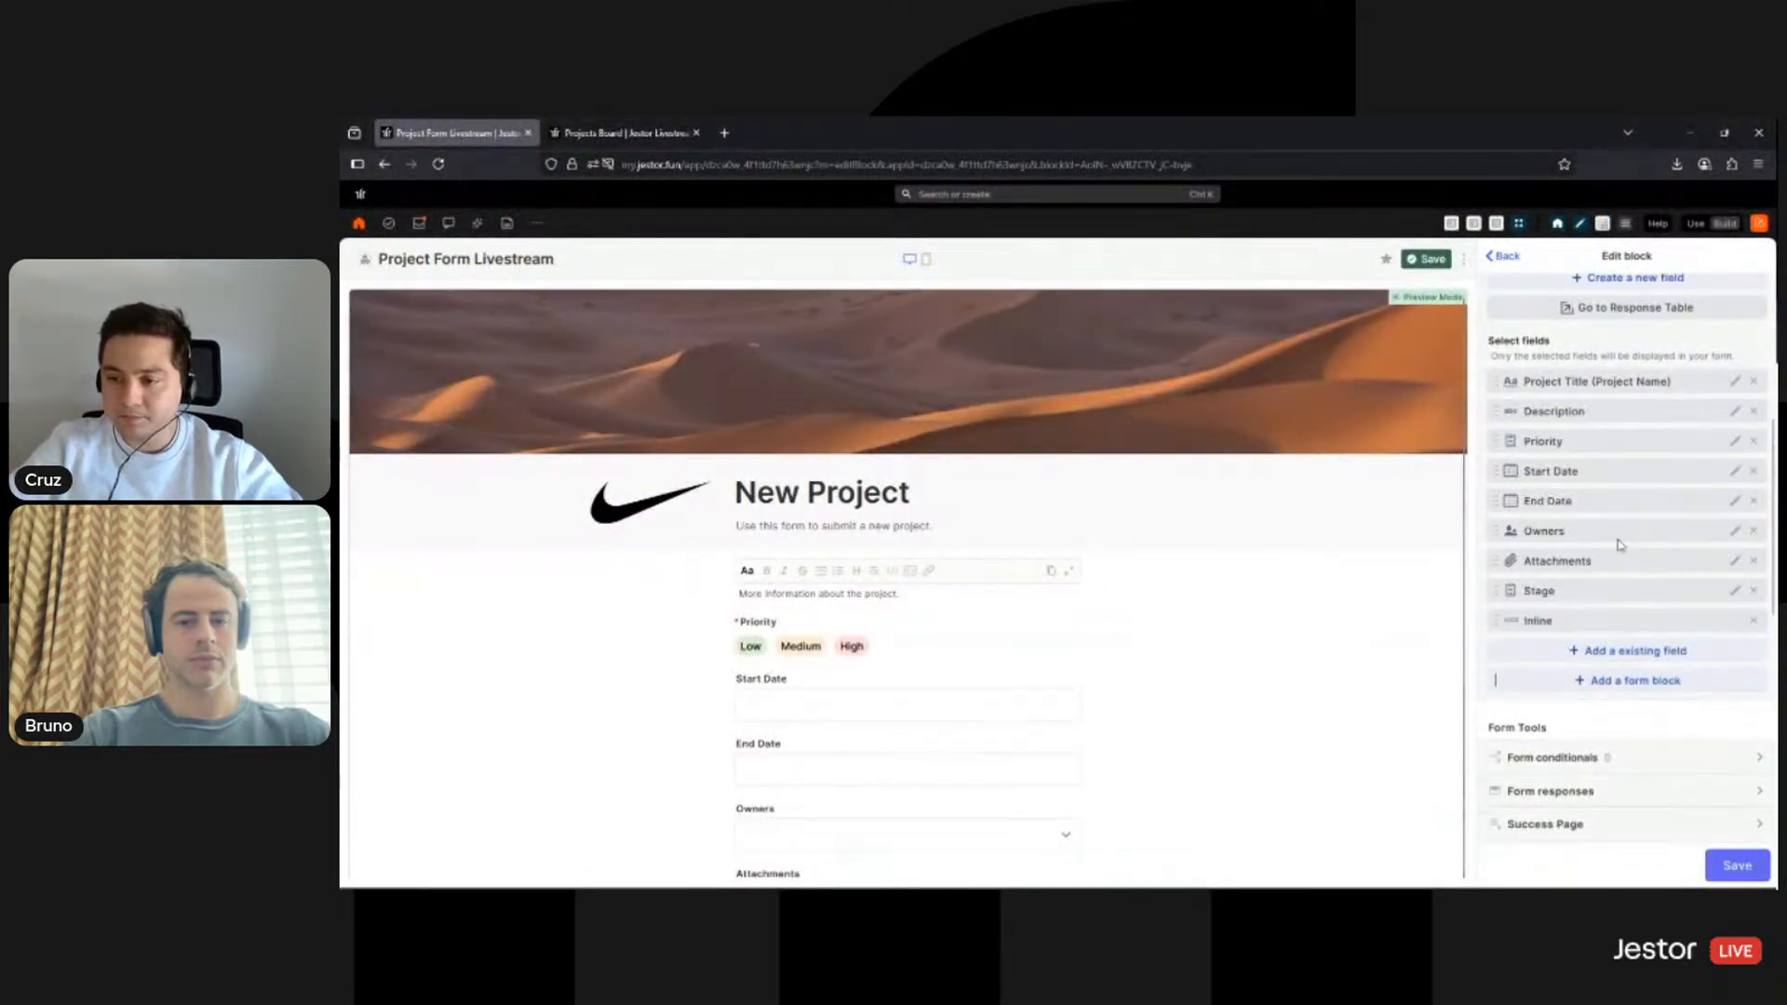
- Drag the Inline block under Priority so Start Date and End Date sit side by side
left_click_drag(1559, 592, 1571, 424)
scroll(1583, 570, "down", 1)
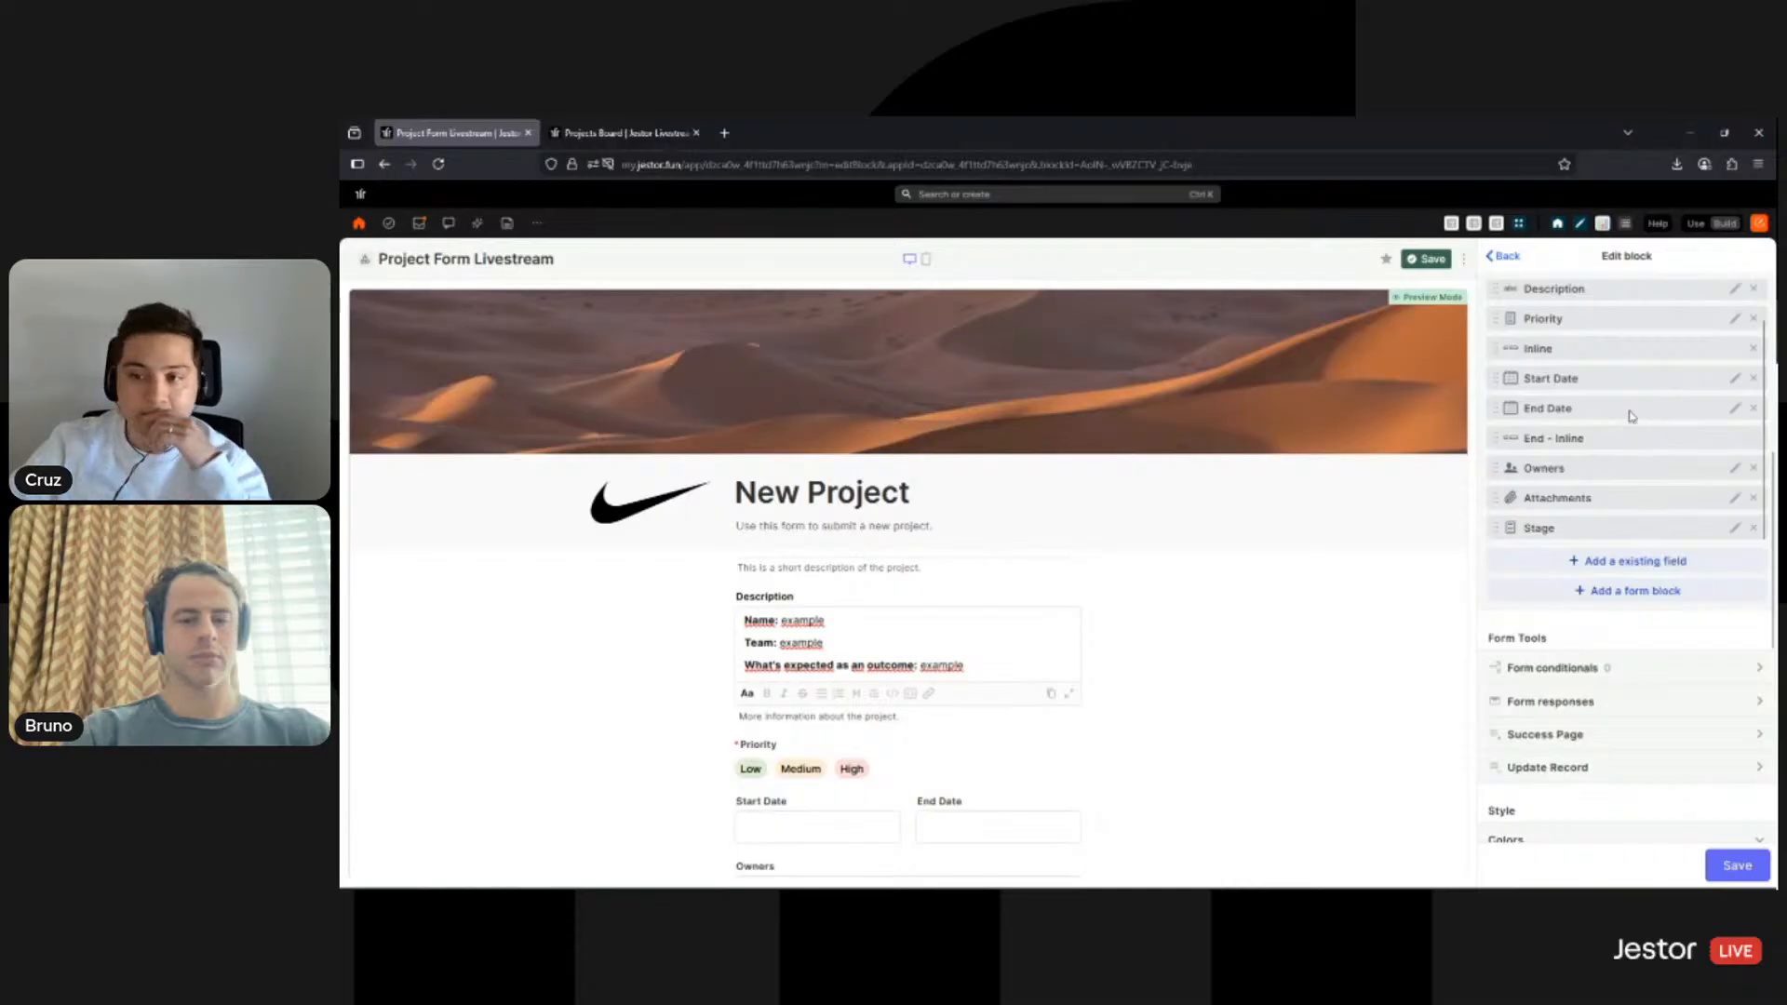
scroll(1634, 429, "down", 2)
scroll(1219, 679, "down", 2)
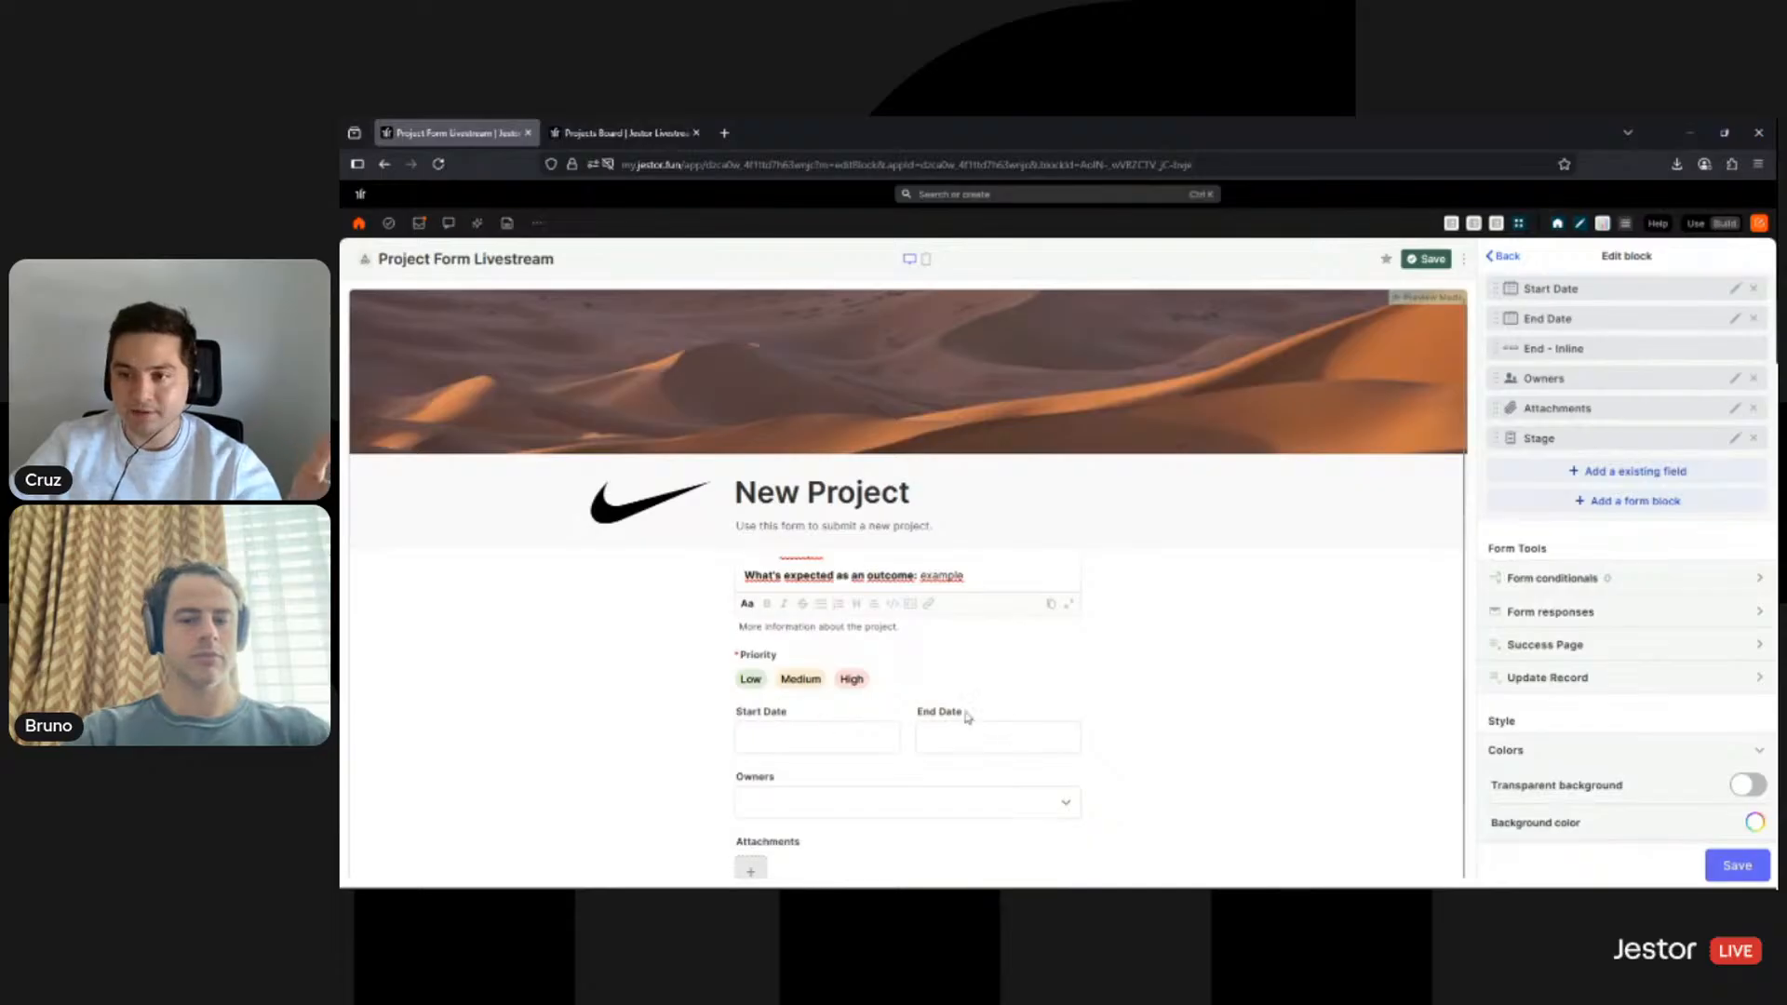
scroll(1578, 400, "up", 1)
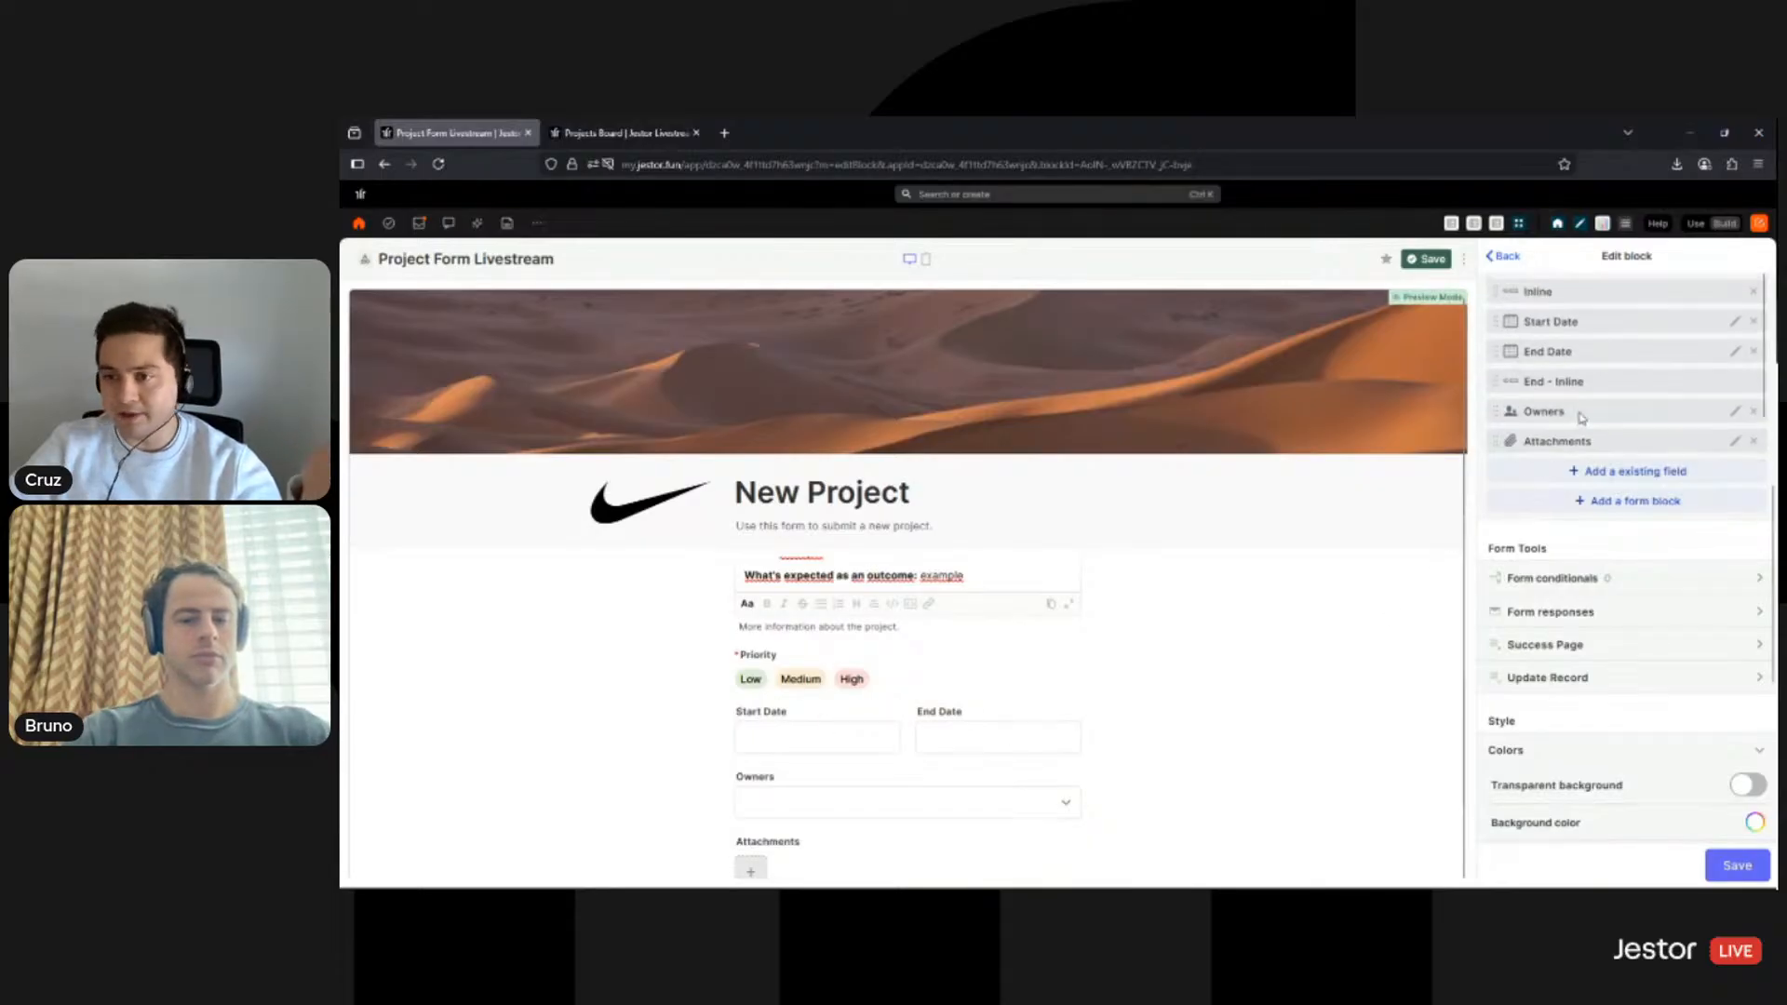
left_click_drag(1586, 392, 1584, 414)
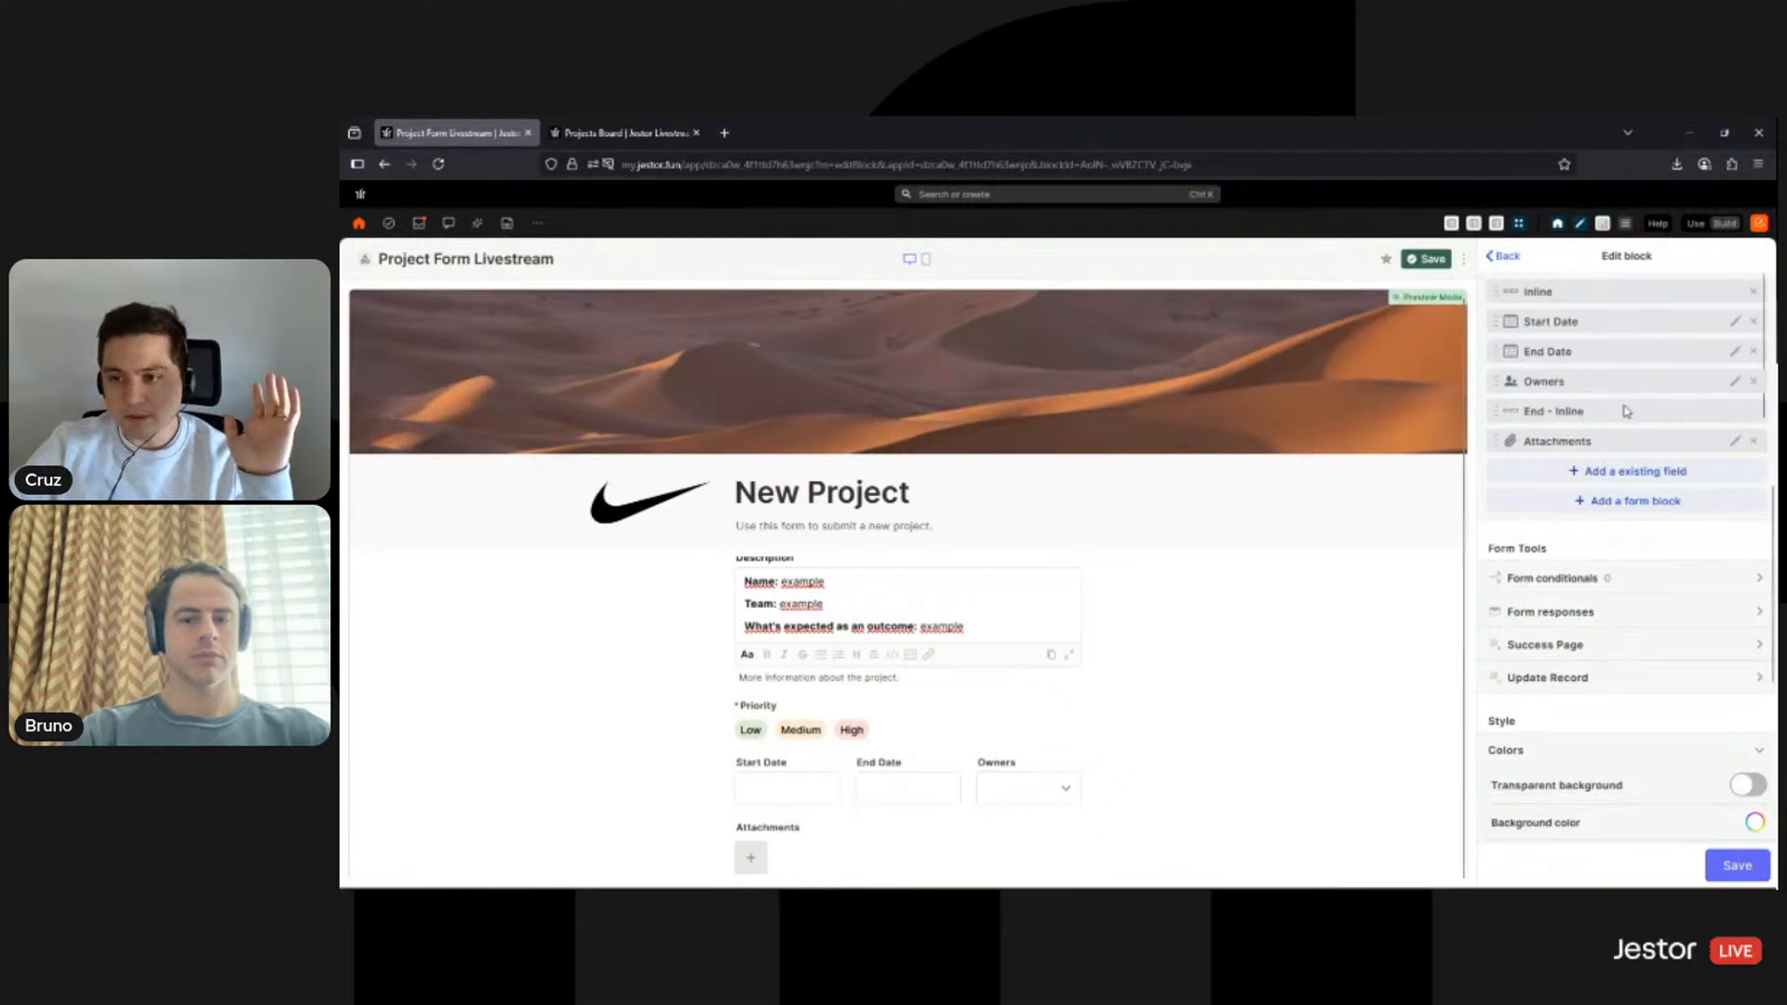
mouse_move(1627, 411)
left_mouse_down()
mouse_move(1626, 395)
mouse_move(1624, 410)
left_mouse_up()
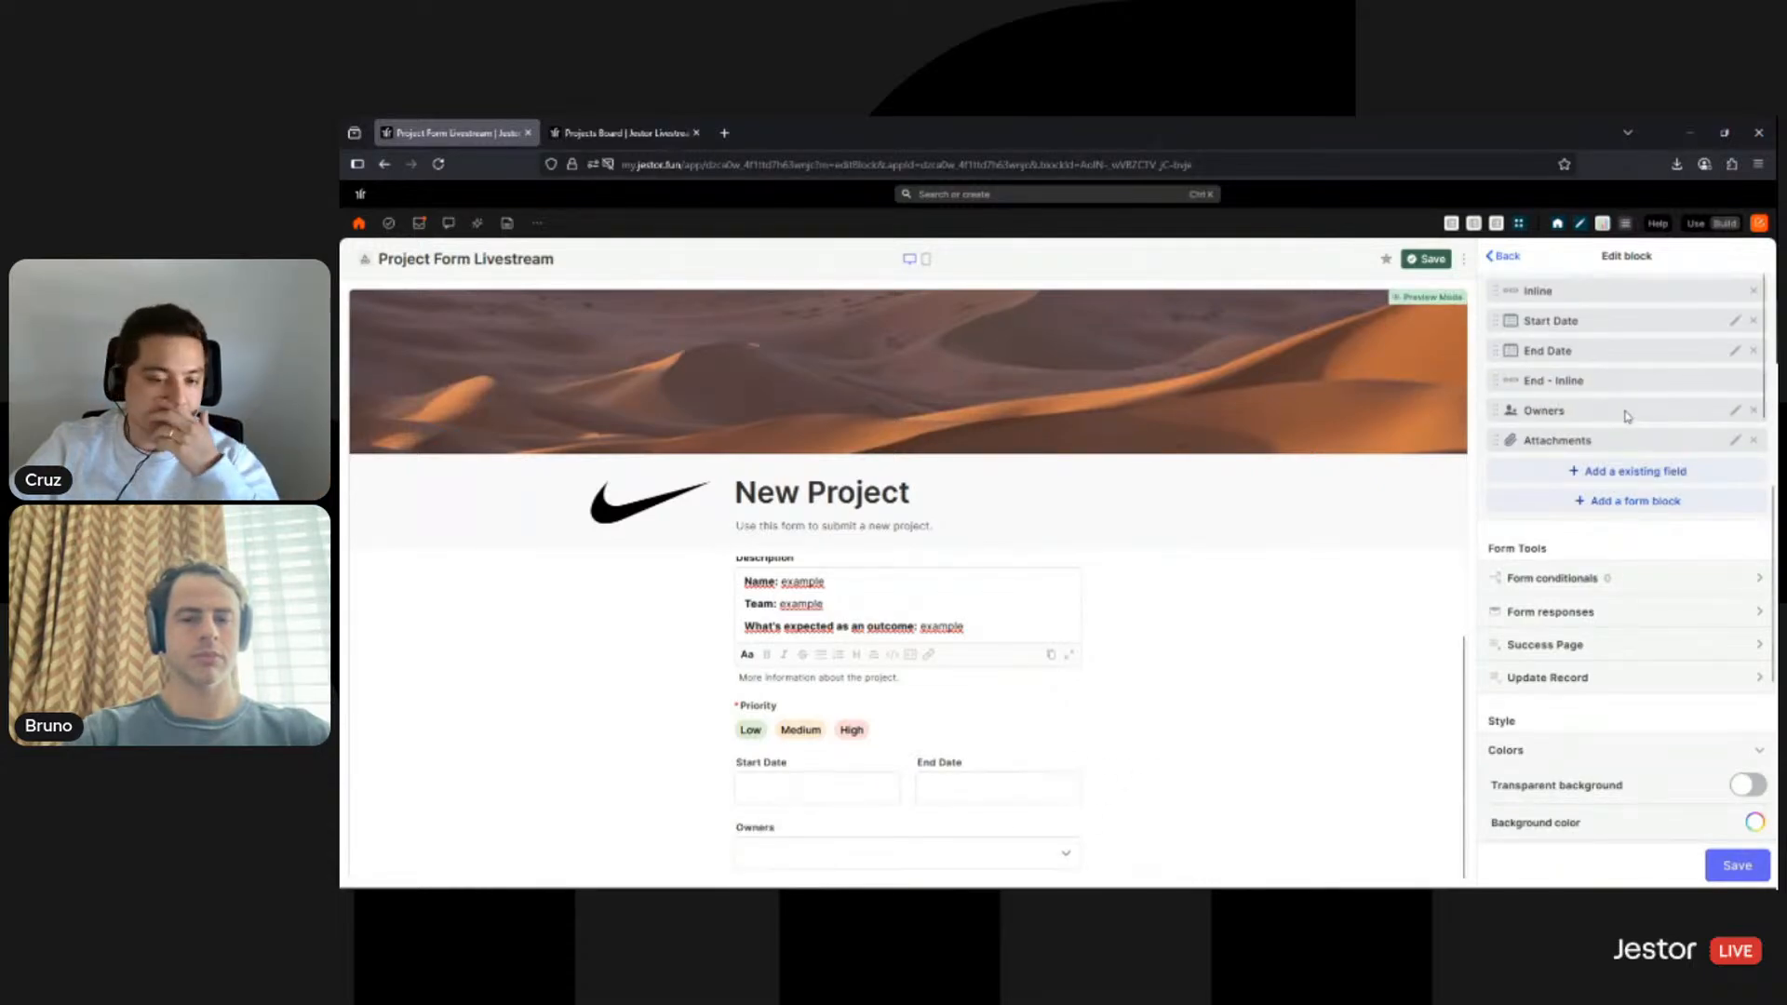
- Make Start Date a required form field and save
left_click(1735, 320)
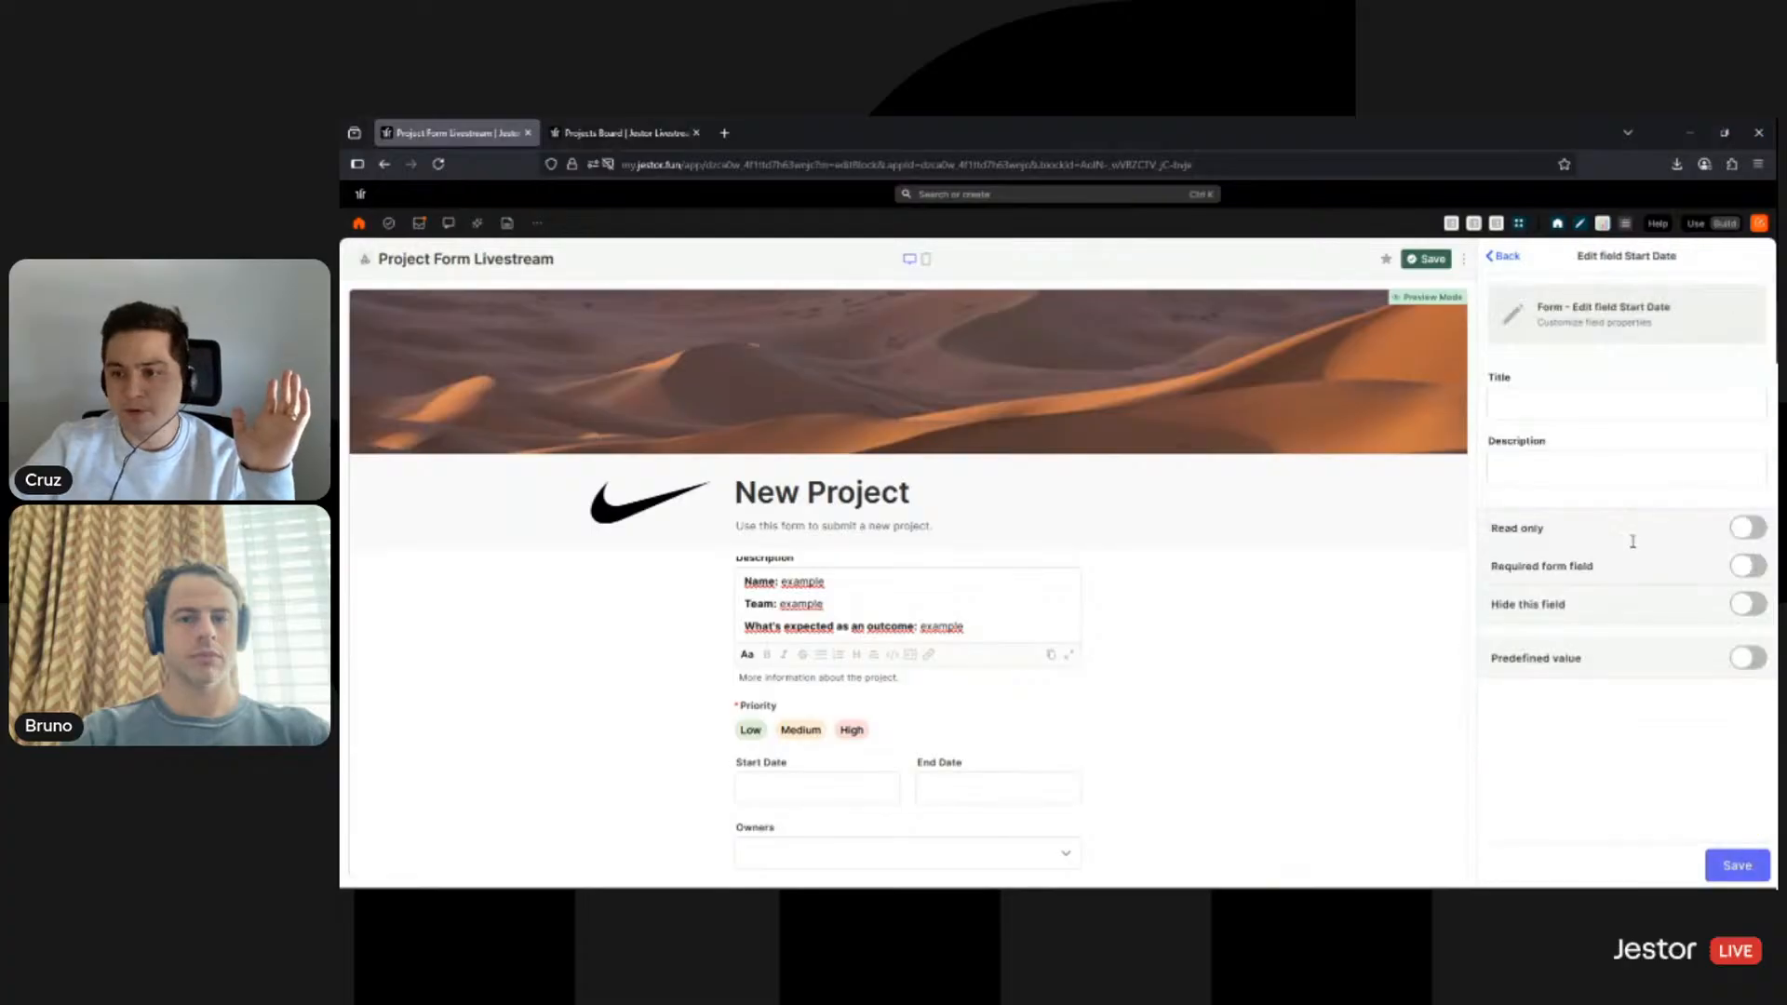
left_click(1748, 565)
left_click(1726, 868)
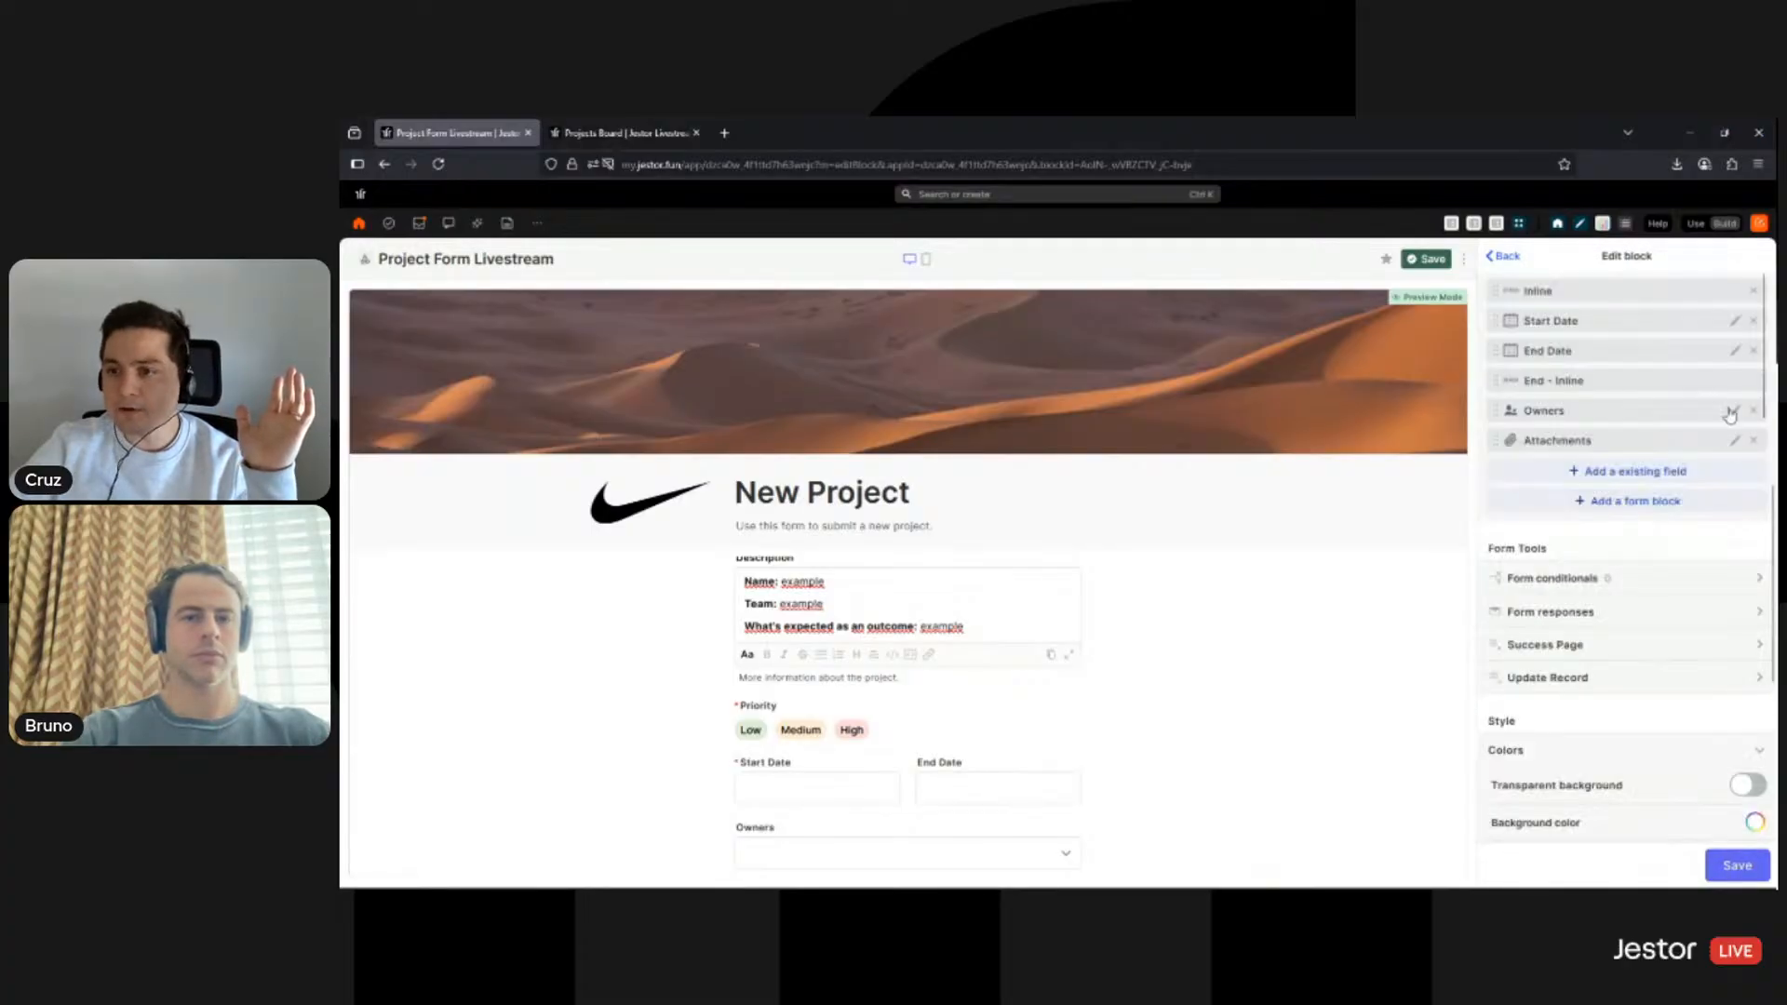
left_click(1735, 350)
- Turn on Required form field for End Date and save
left_click(1748, 566)
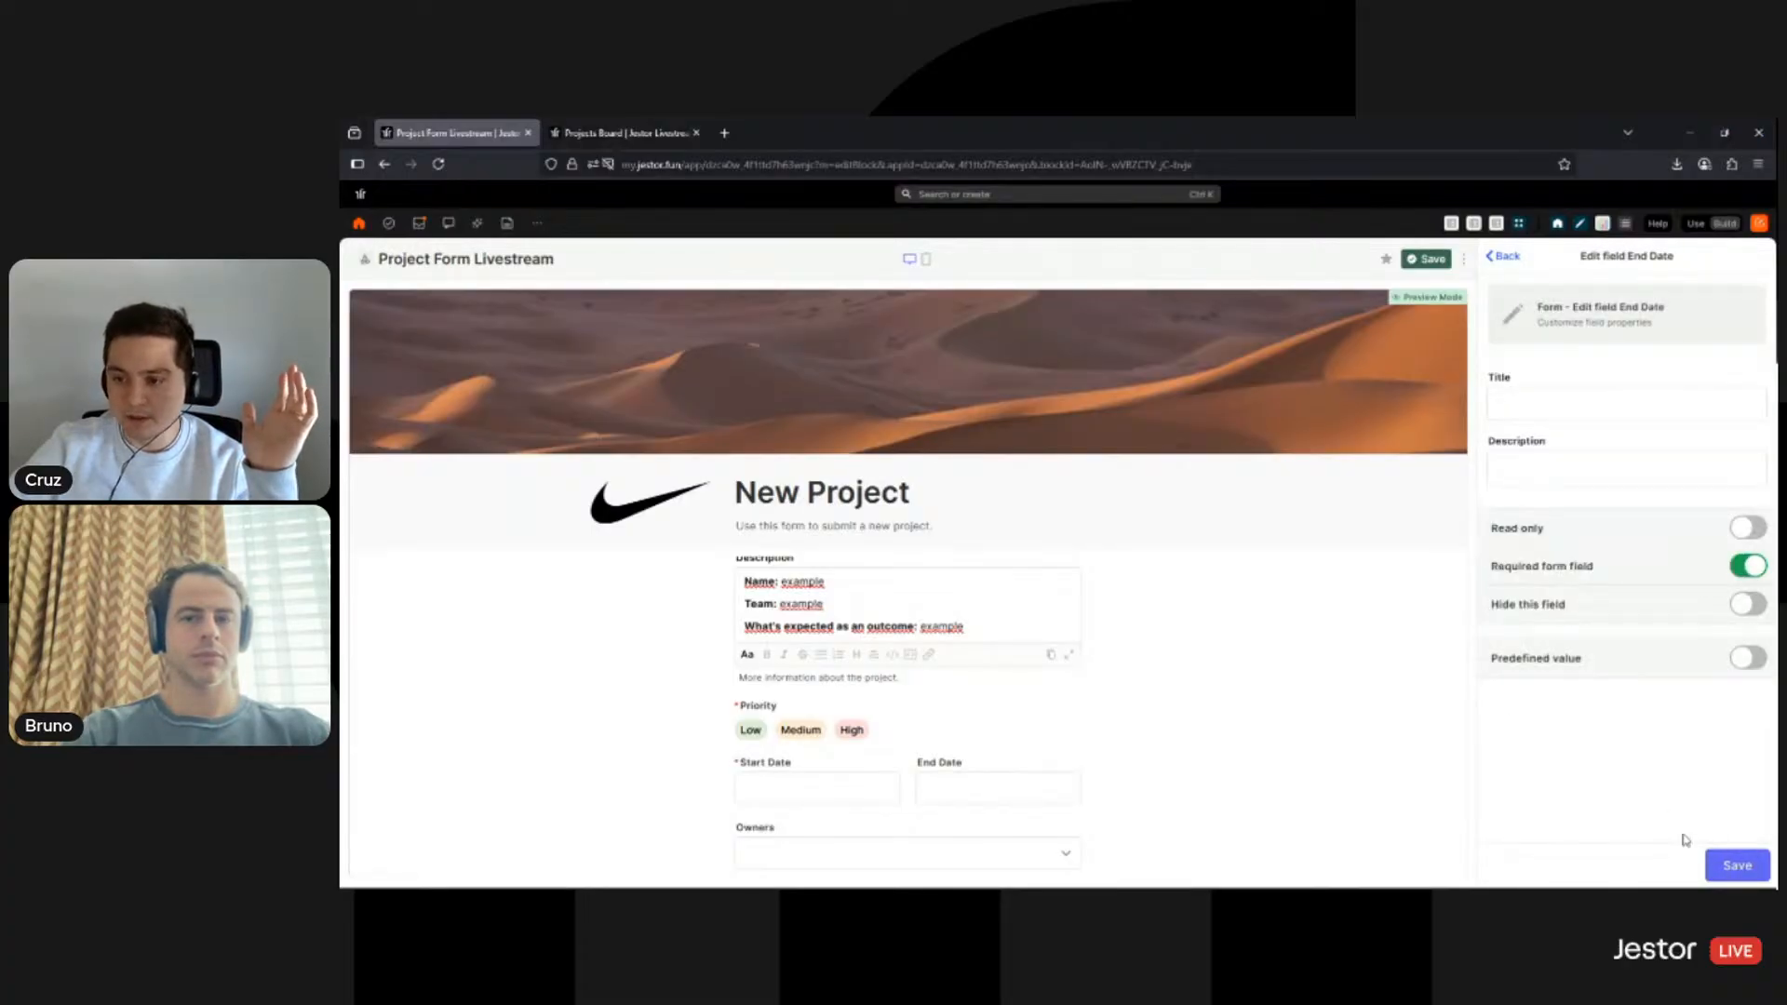
left_click(1720, 867)
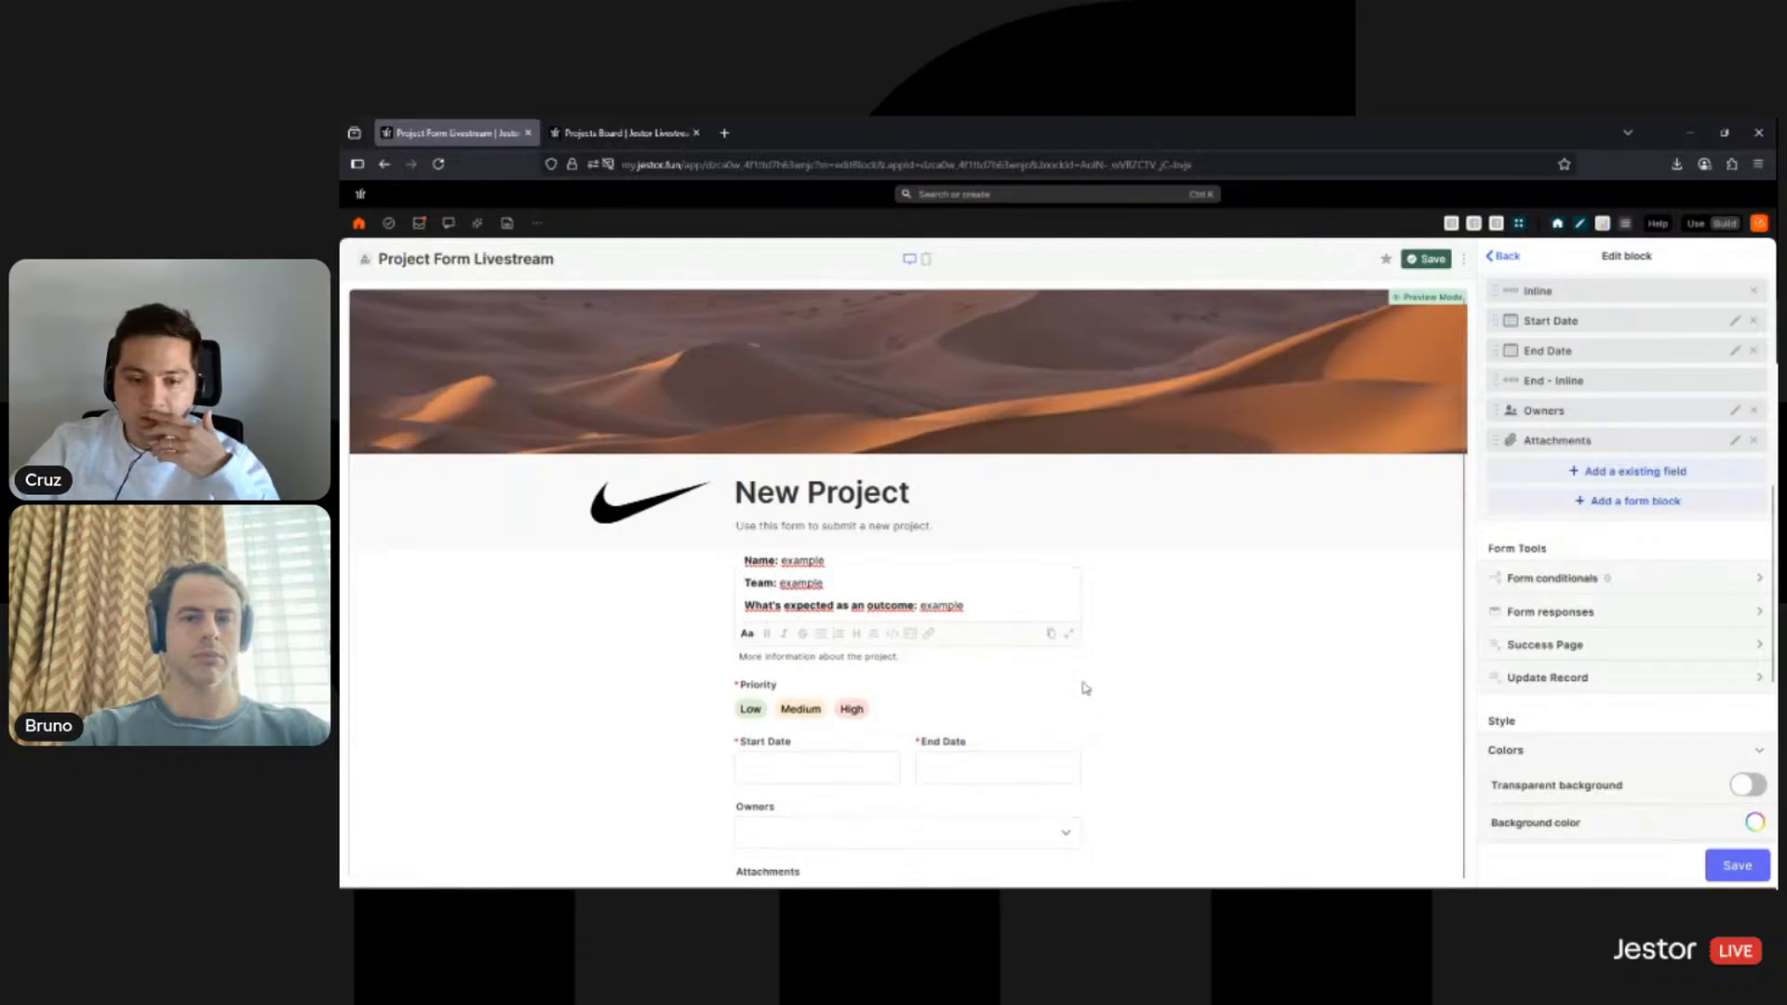
scroll(1154, 665, "down", 2)
- Look over the Owners and Attachments field settings without changing them
left_click(1735, 411)
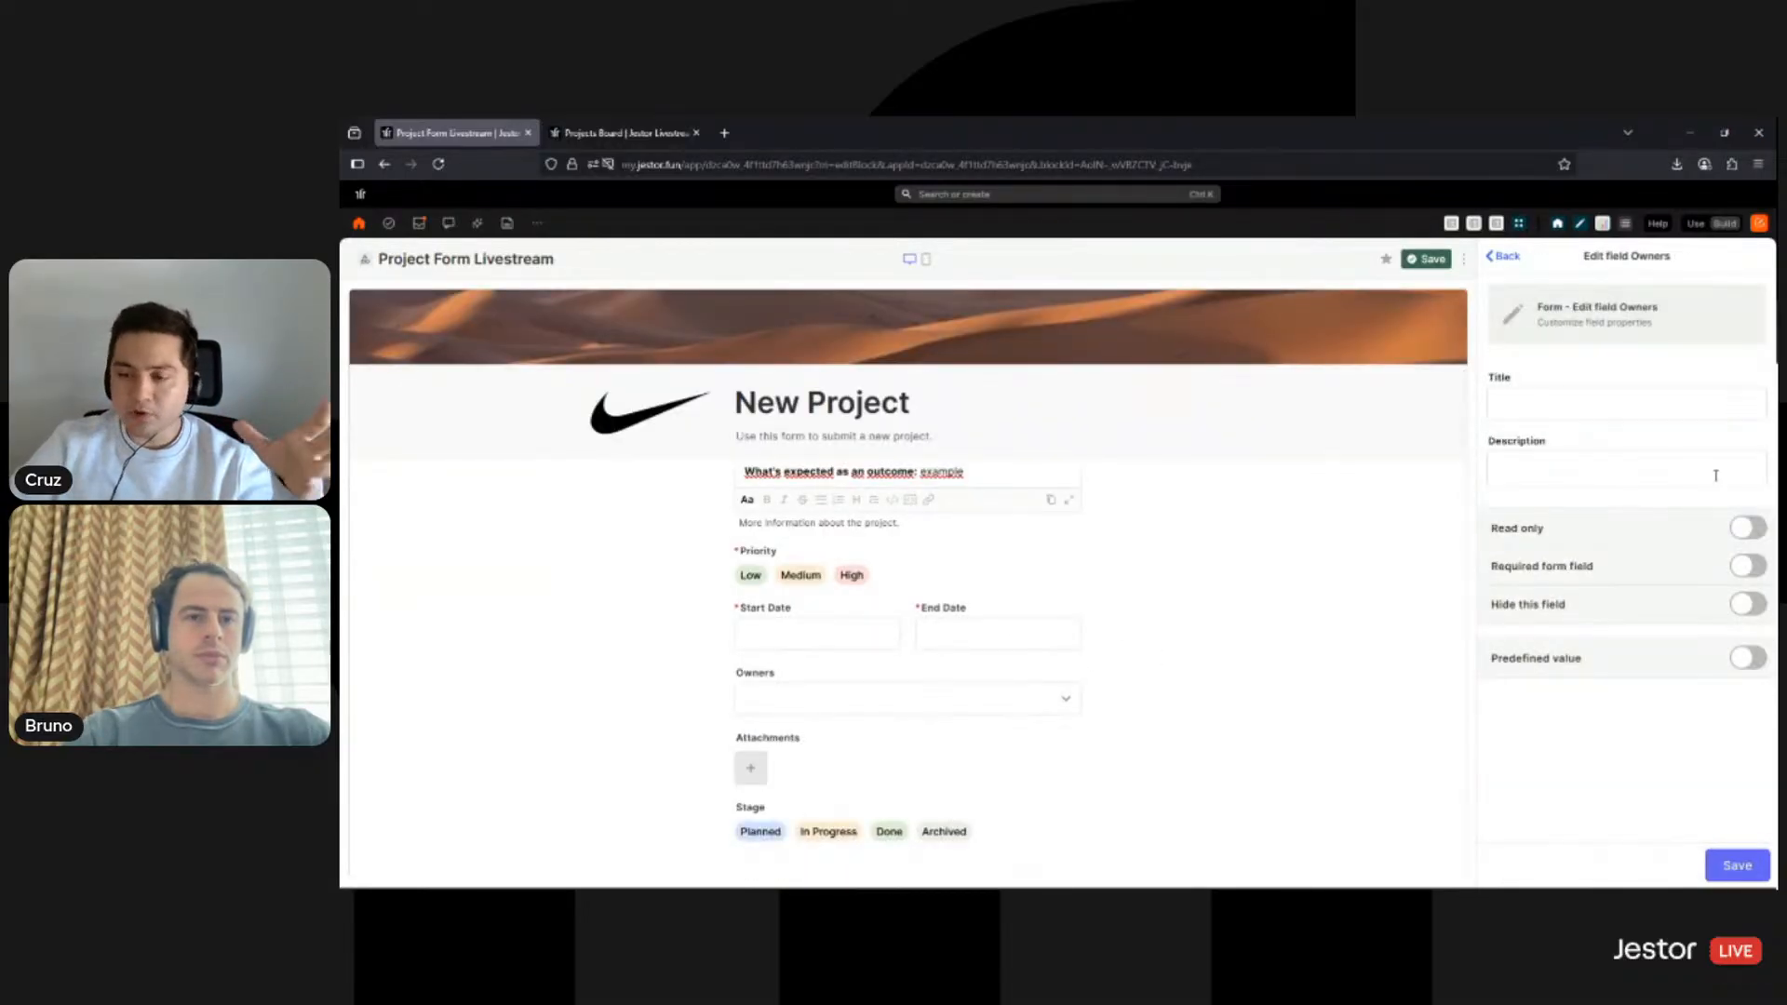
left_click(1505, 257)
scroll(1604, 566, "up", 2)
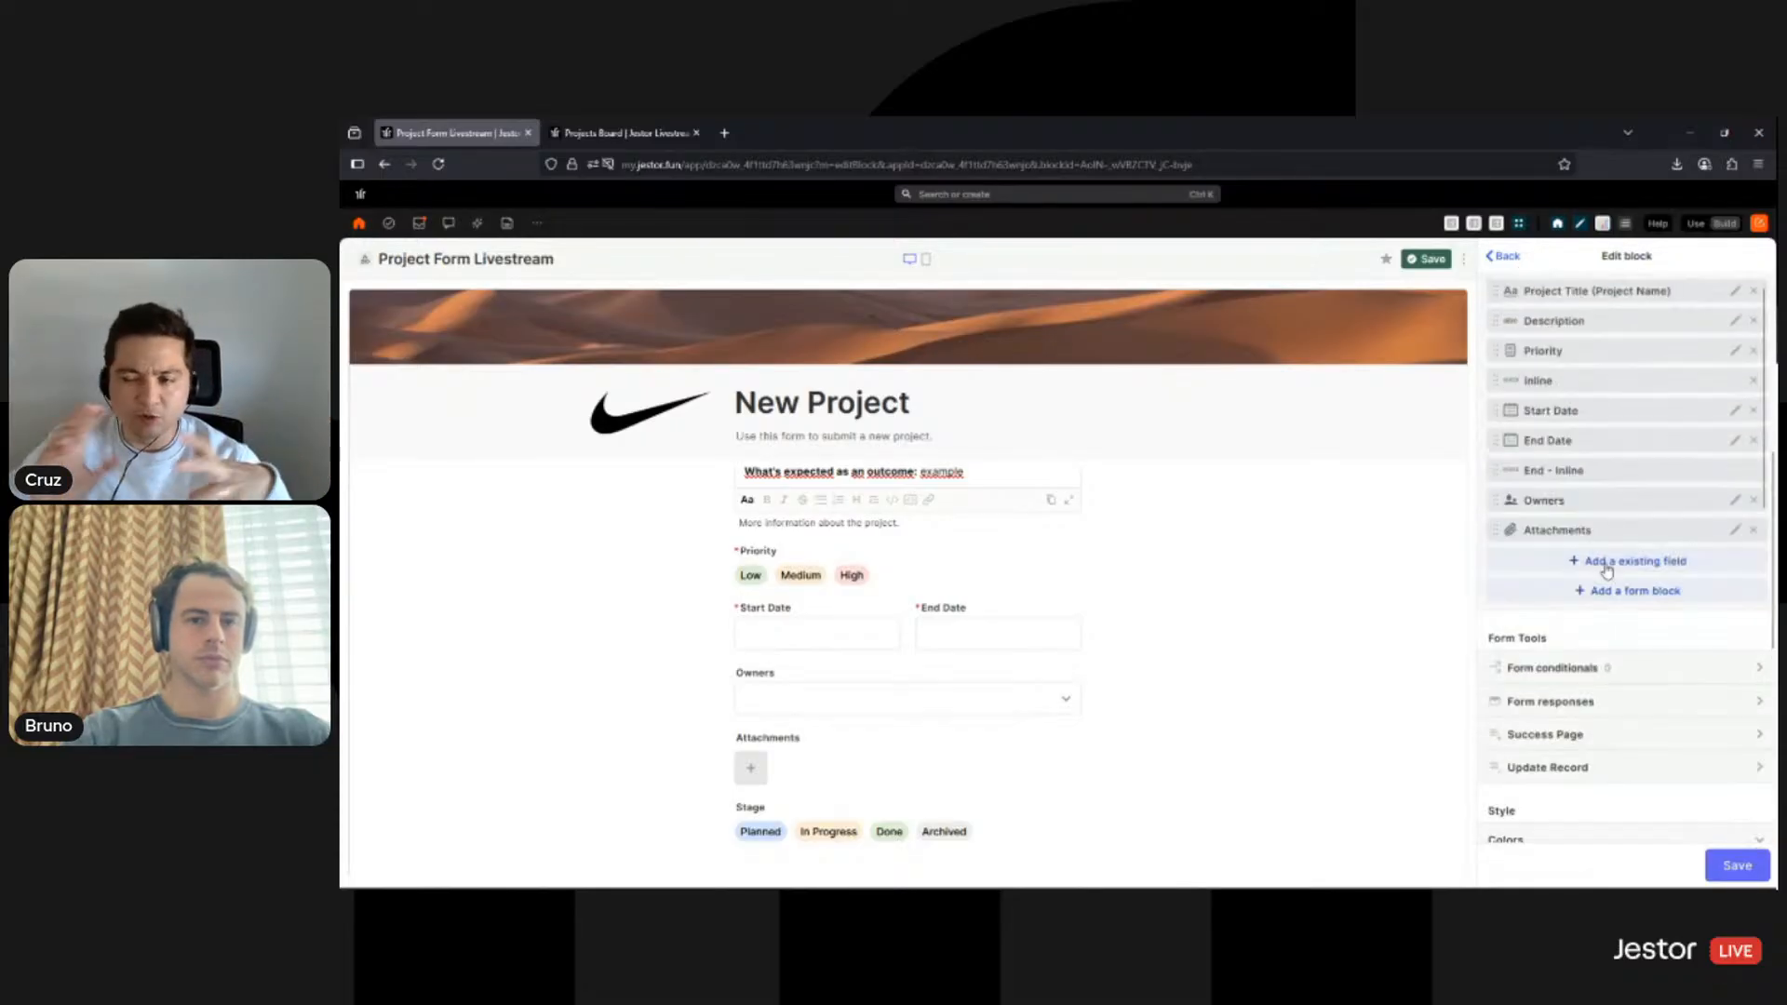
scroll(1638, 507, "down", 1)
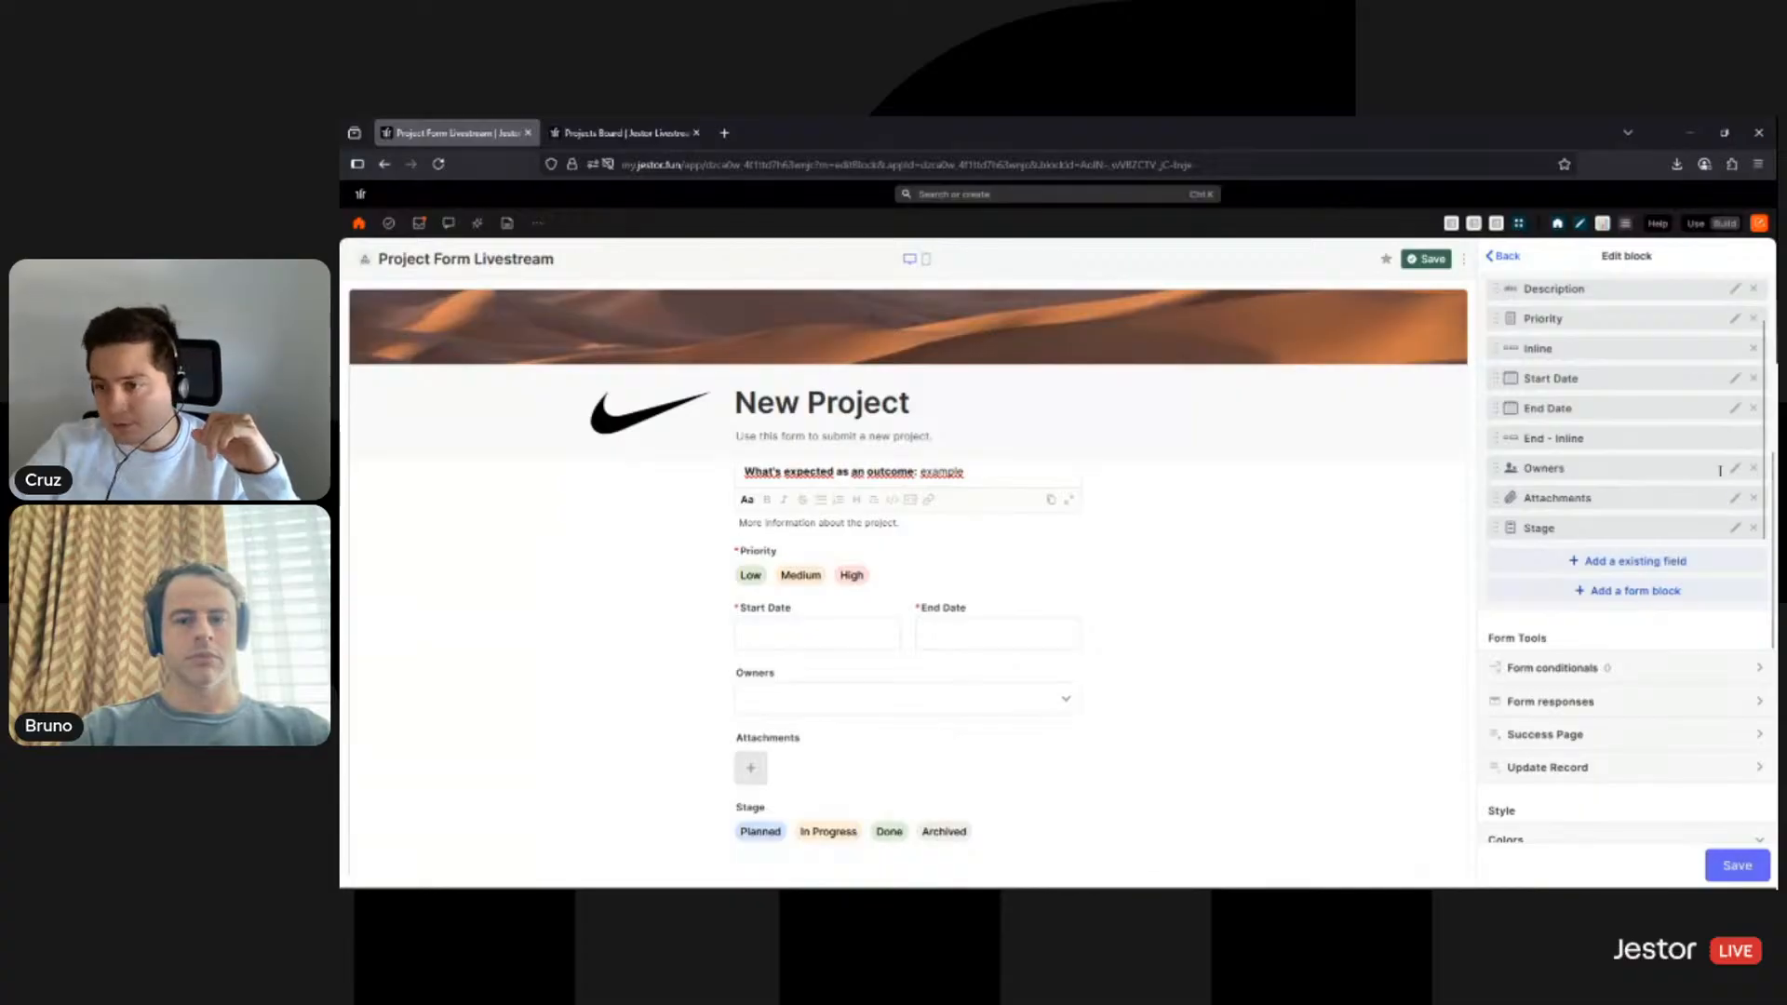
left_click(1734, 498)
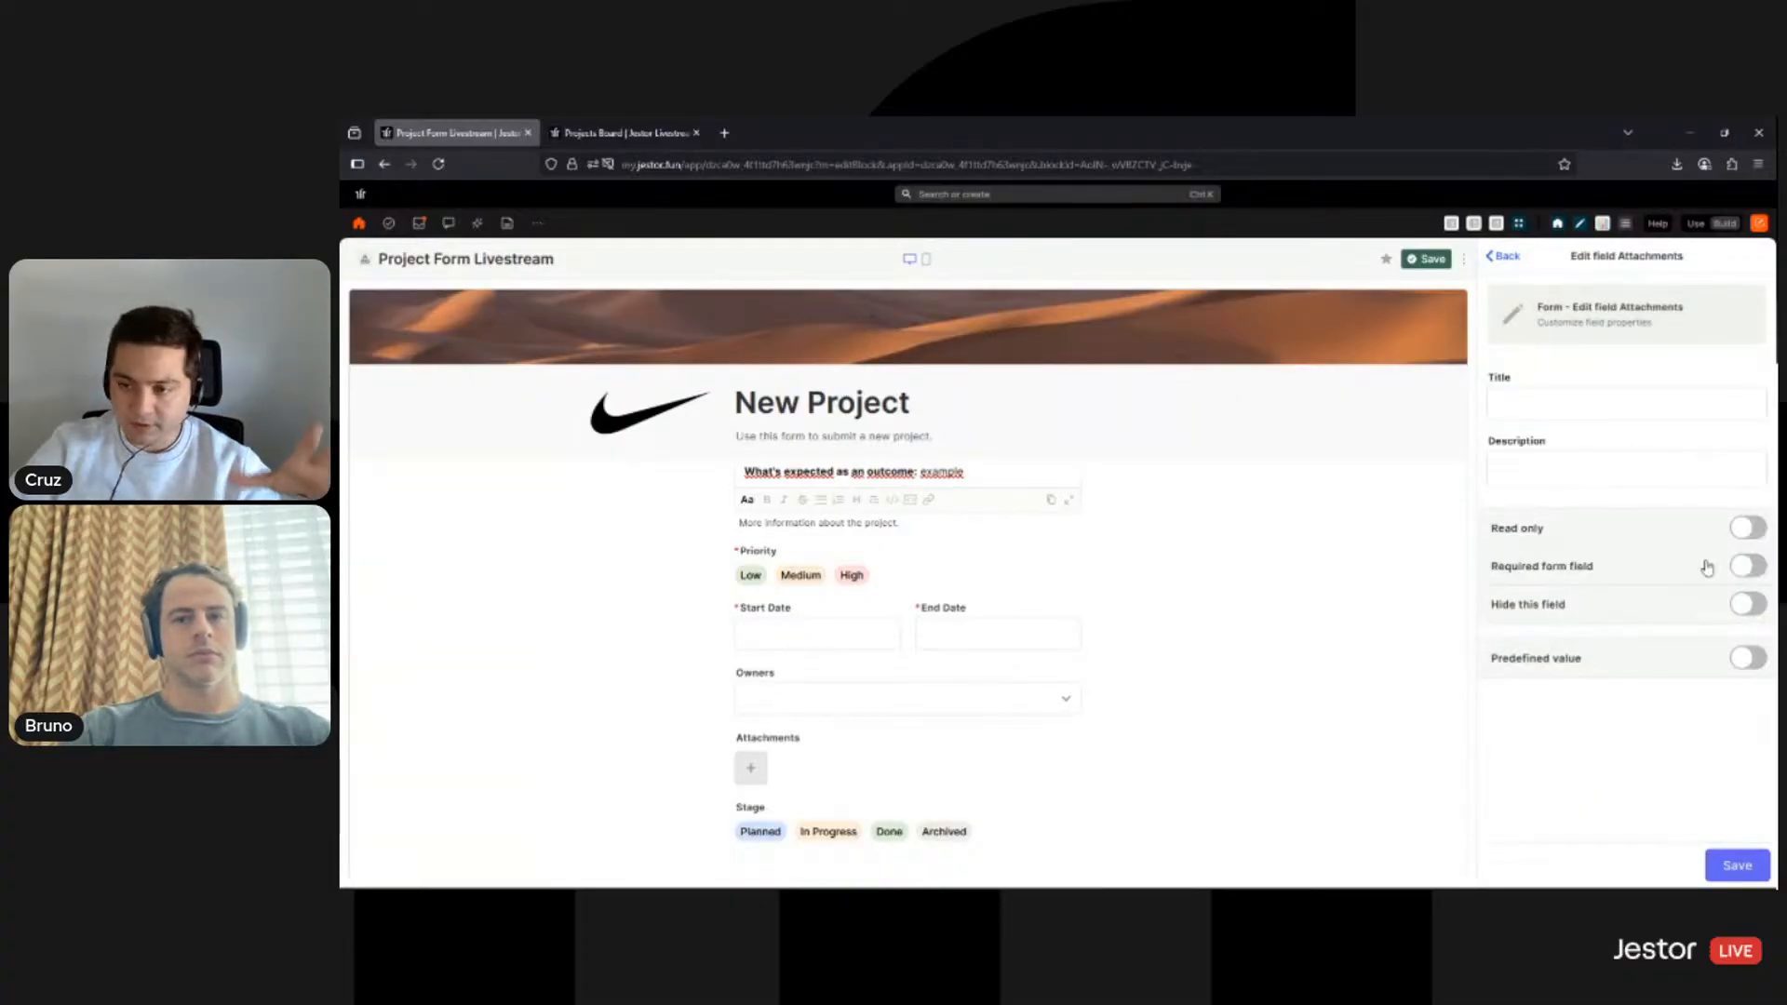
left_click(1505, 261)
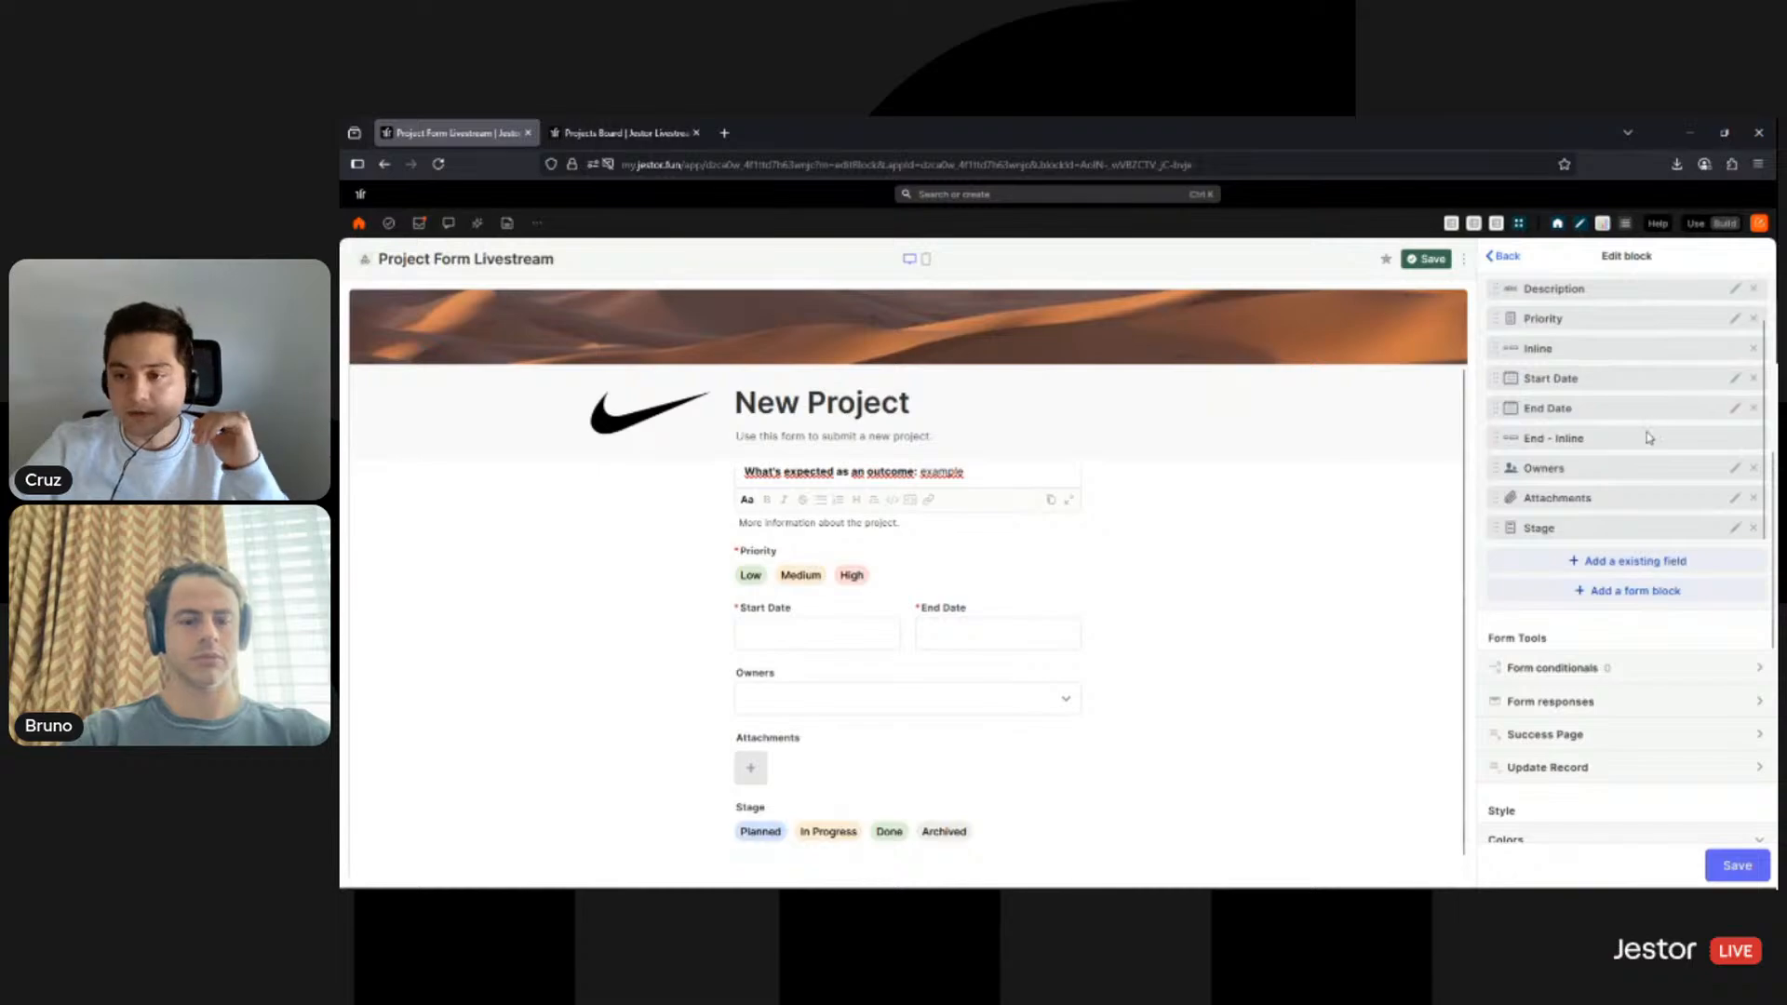
scroll(1646, 433, "down", 2)
scroll(1642, 595, "up", 2)
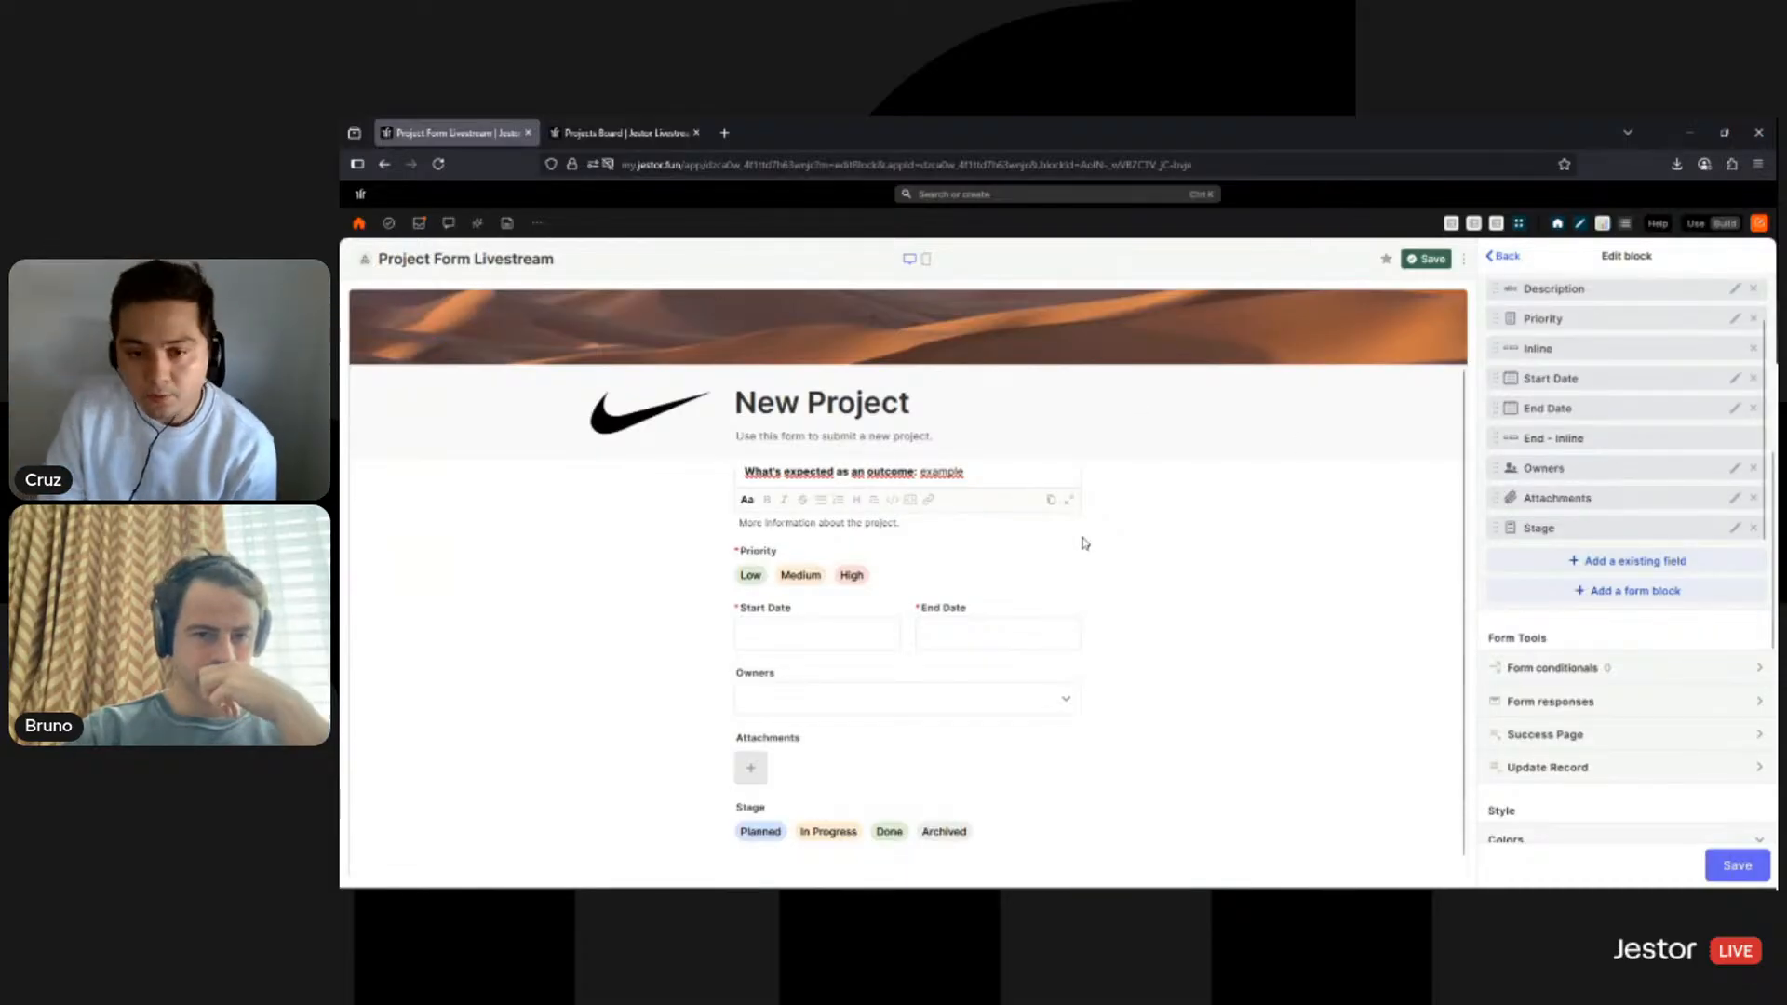
scroll(991, 682, "down", 1)
left_click(759, 748)
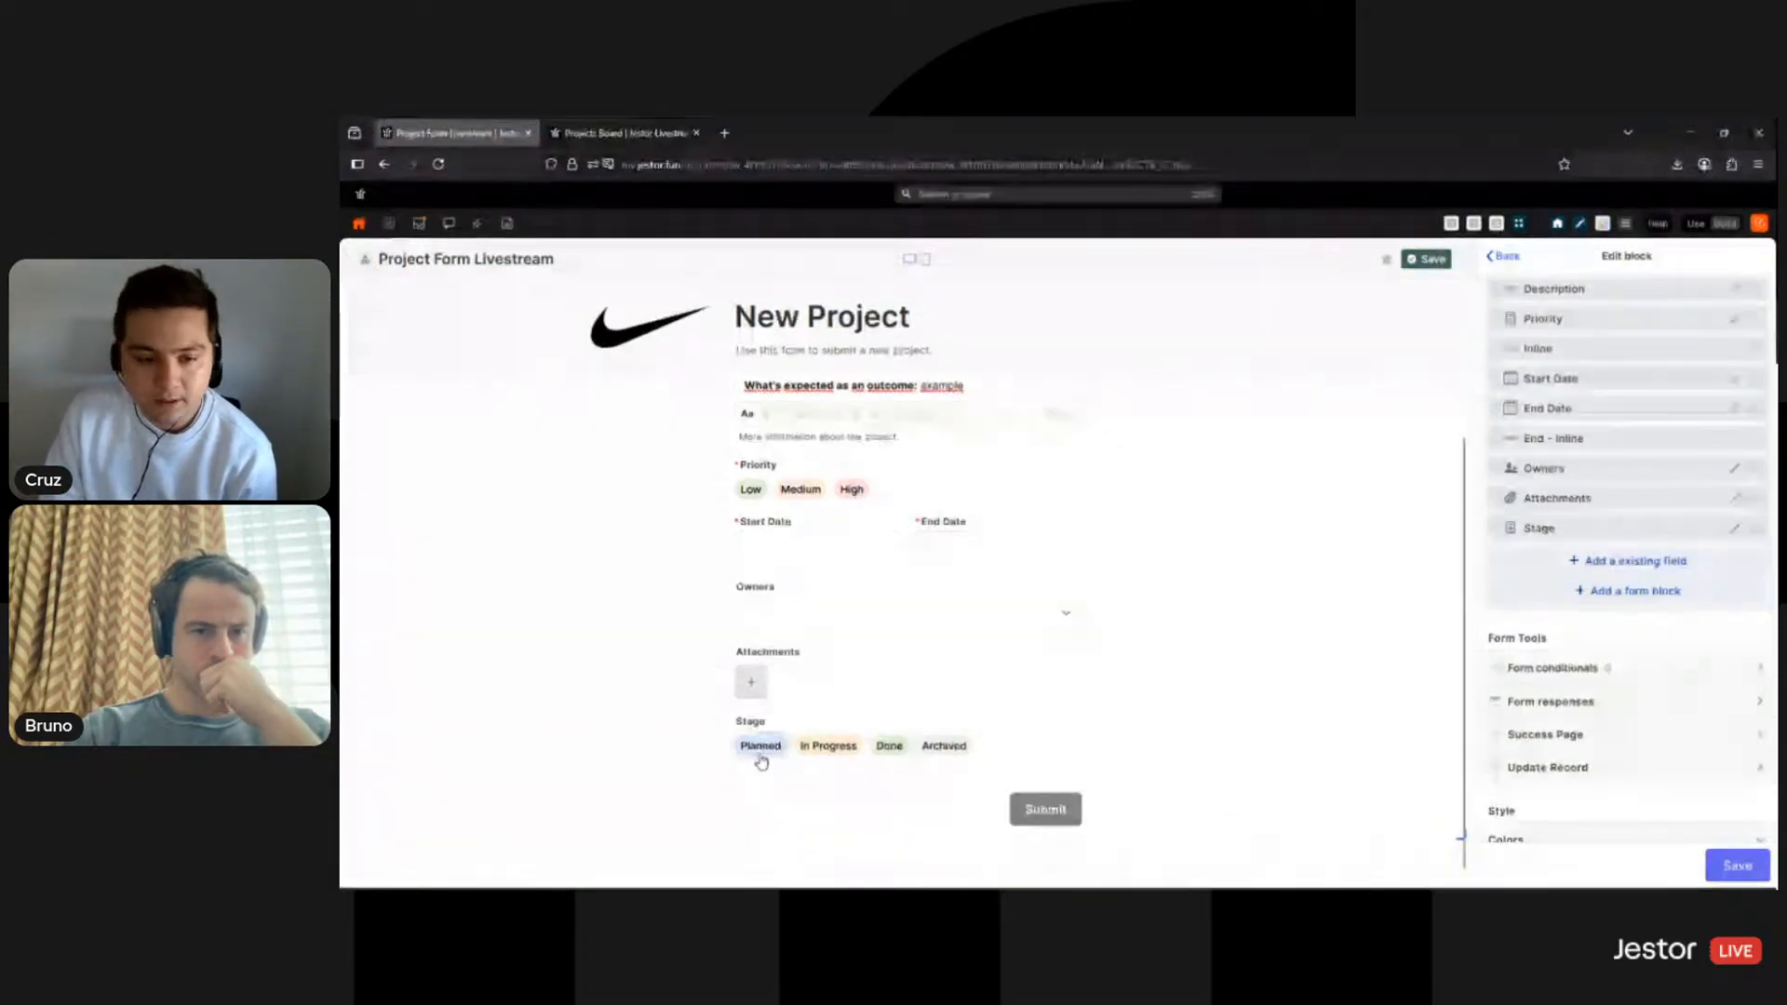
left_click(589, 142)
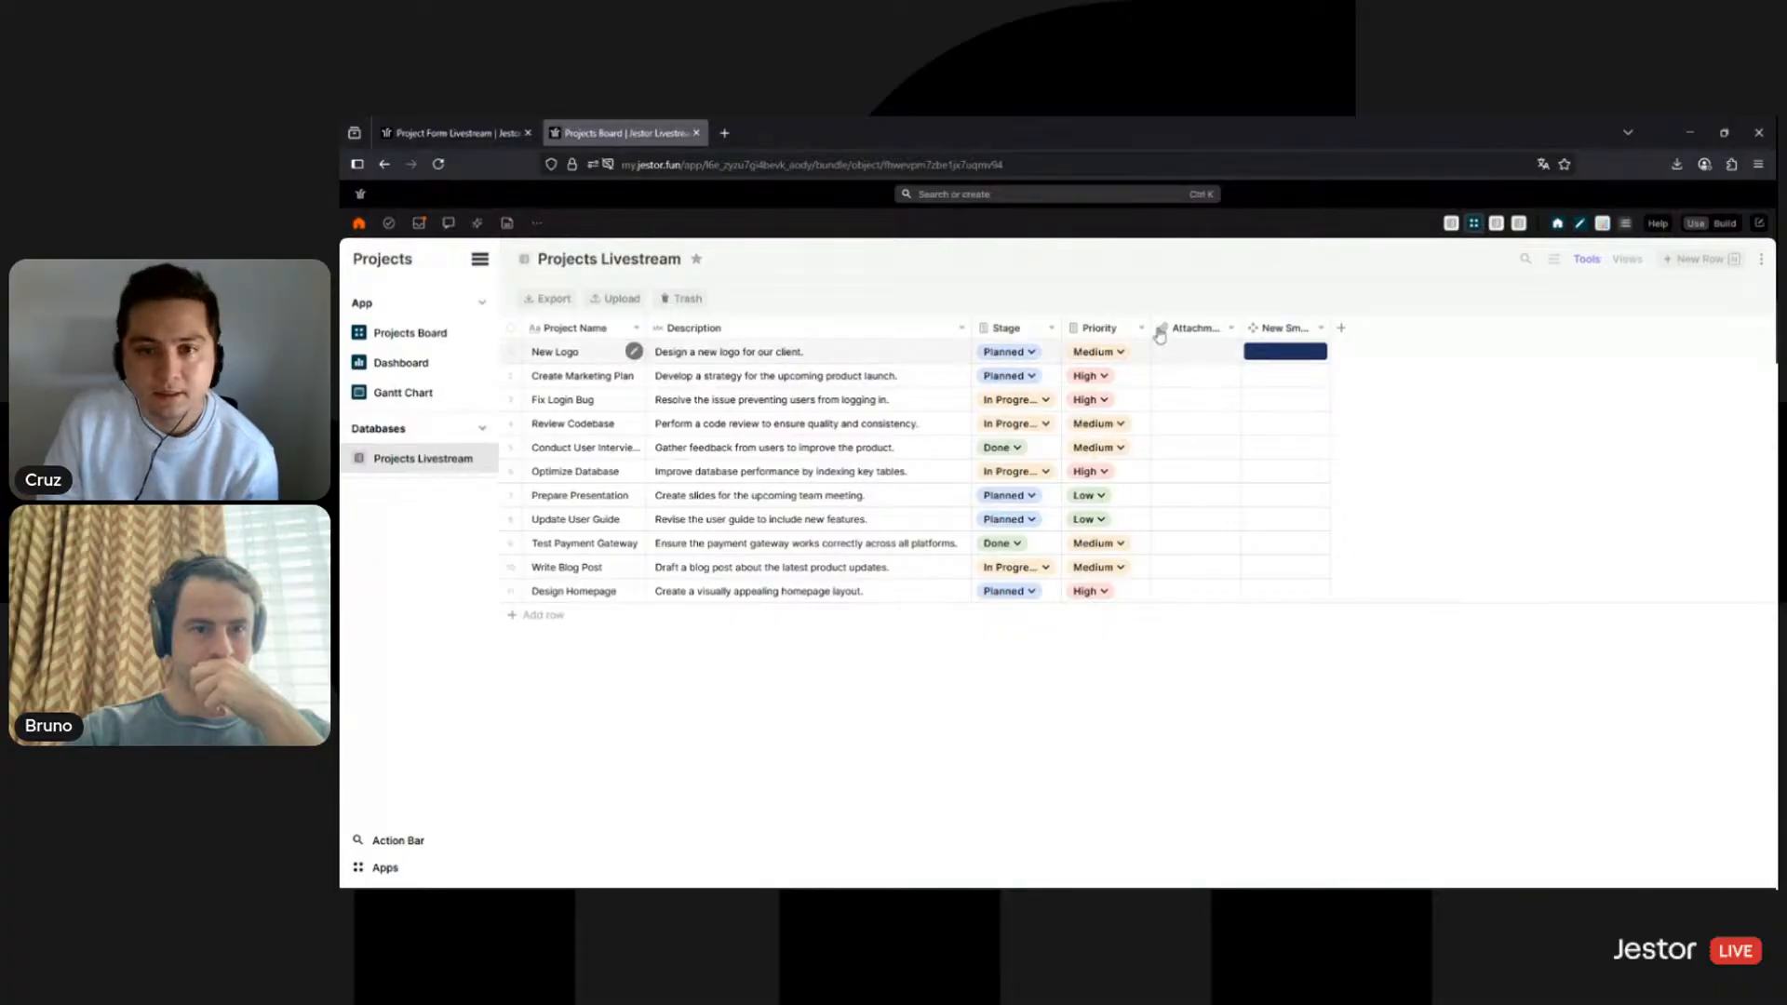
left_click(435, 337)
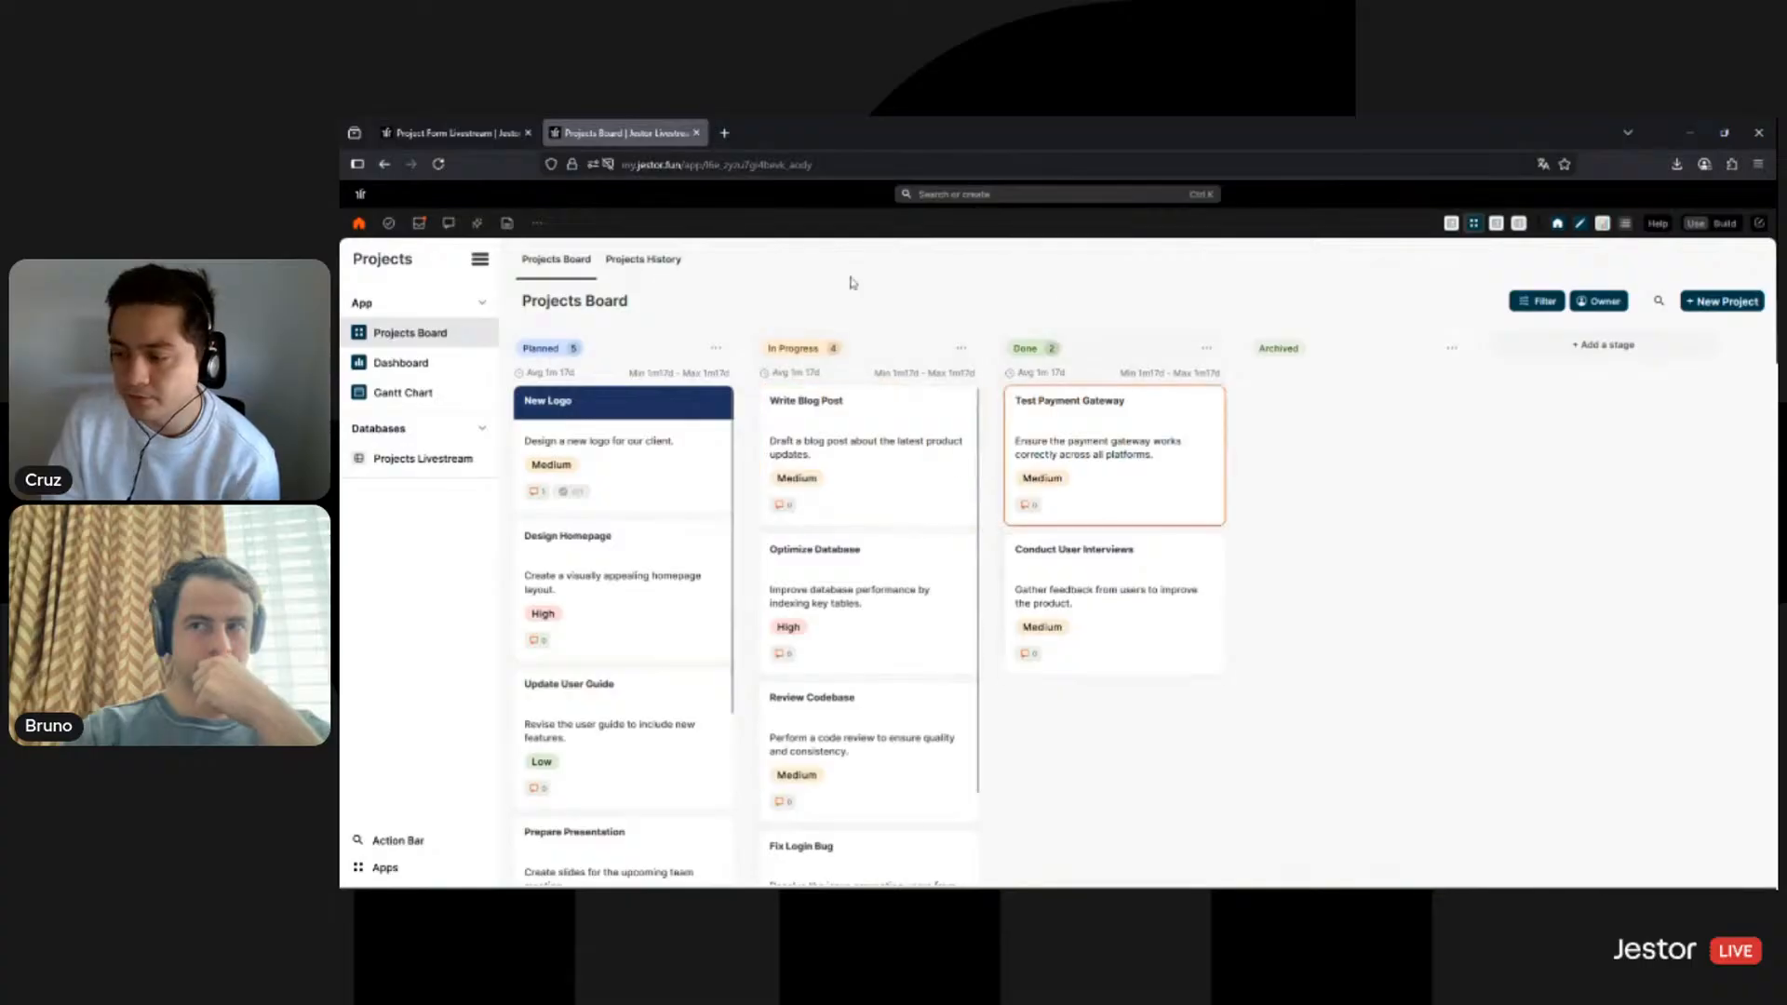
left_click(450, 133)
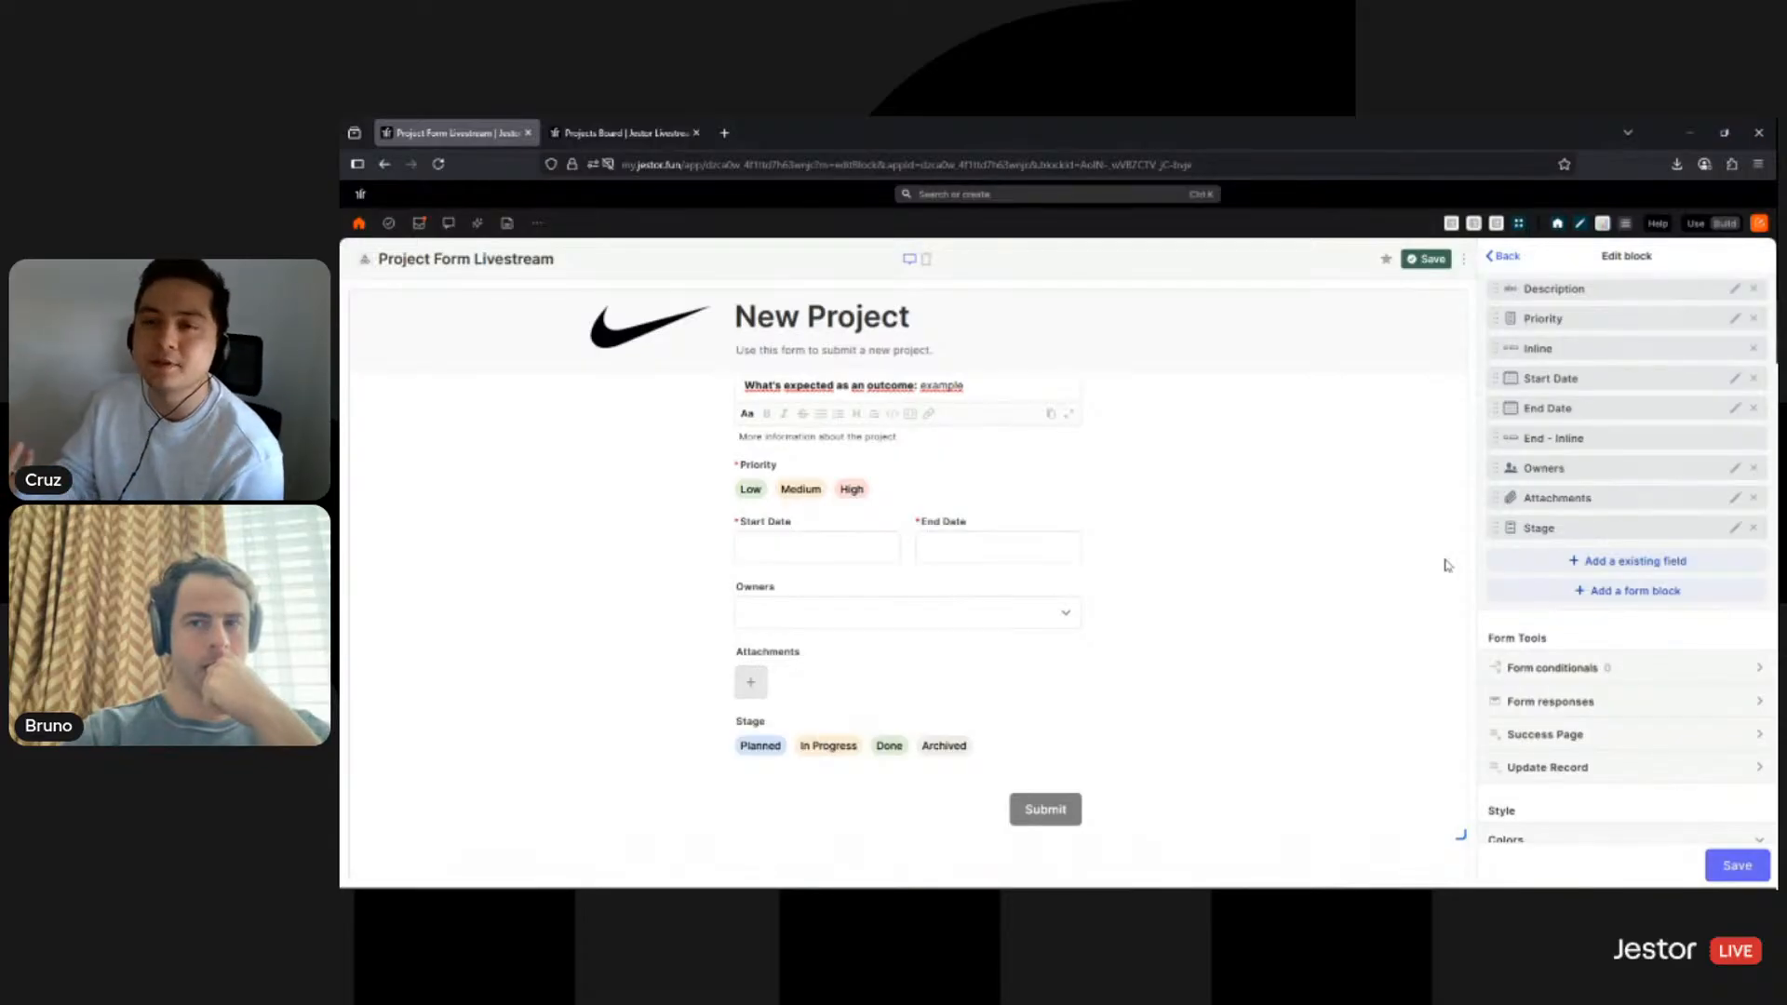
left_click(622, 123)
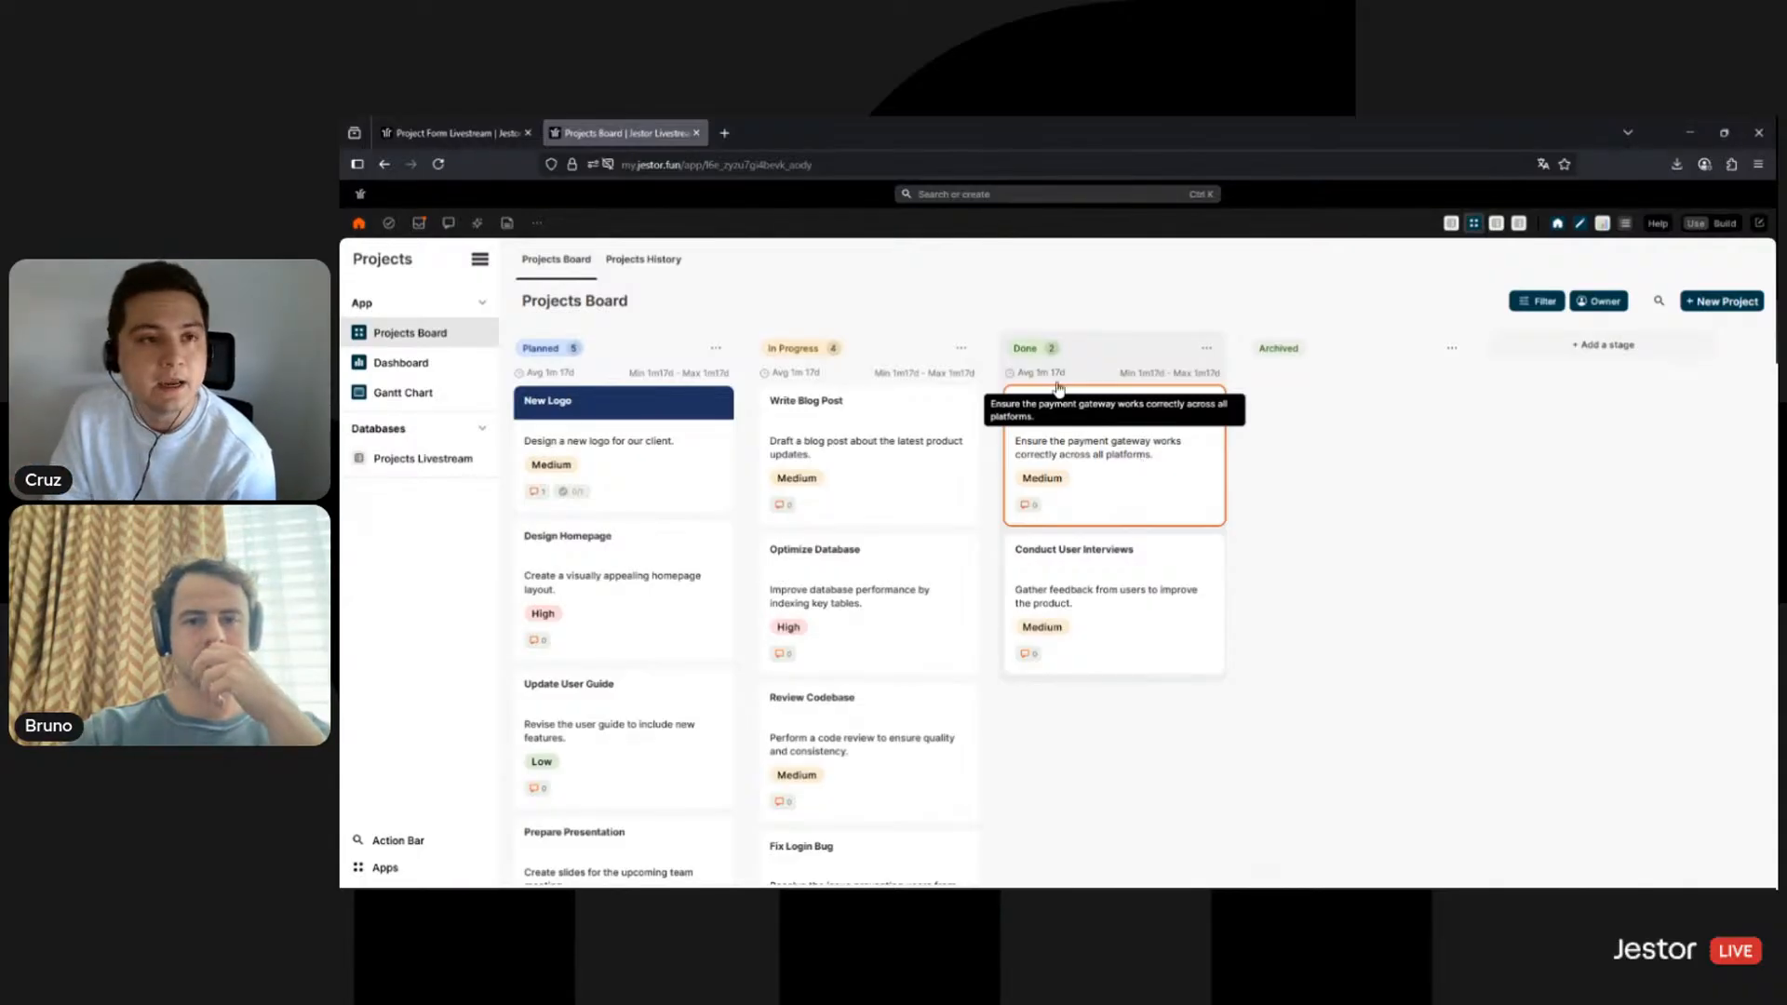
left_click(451, 133)
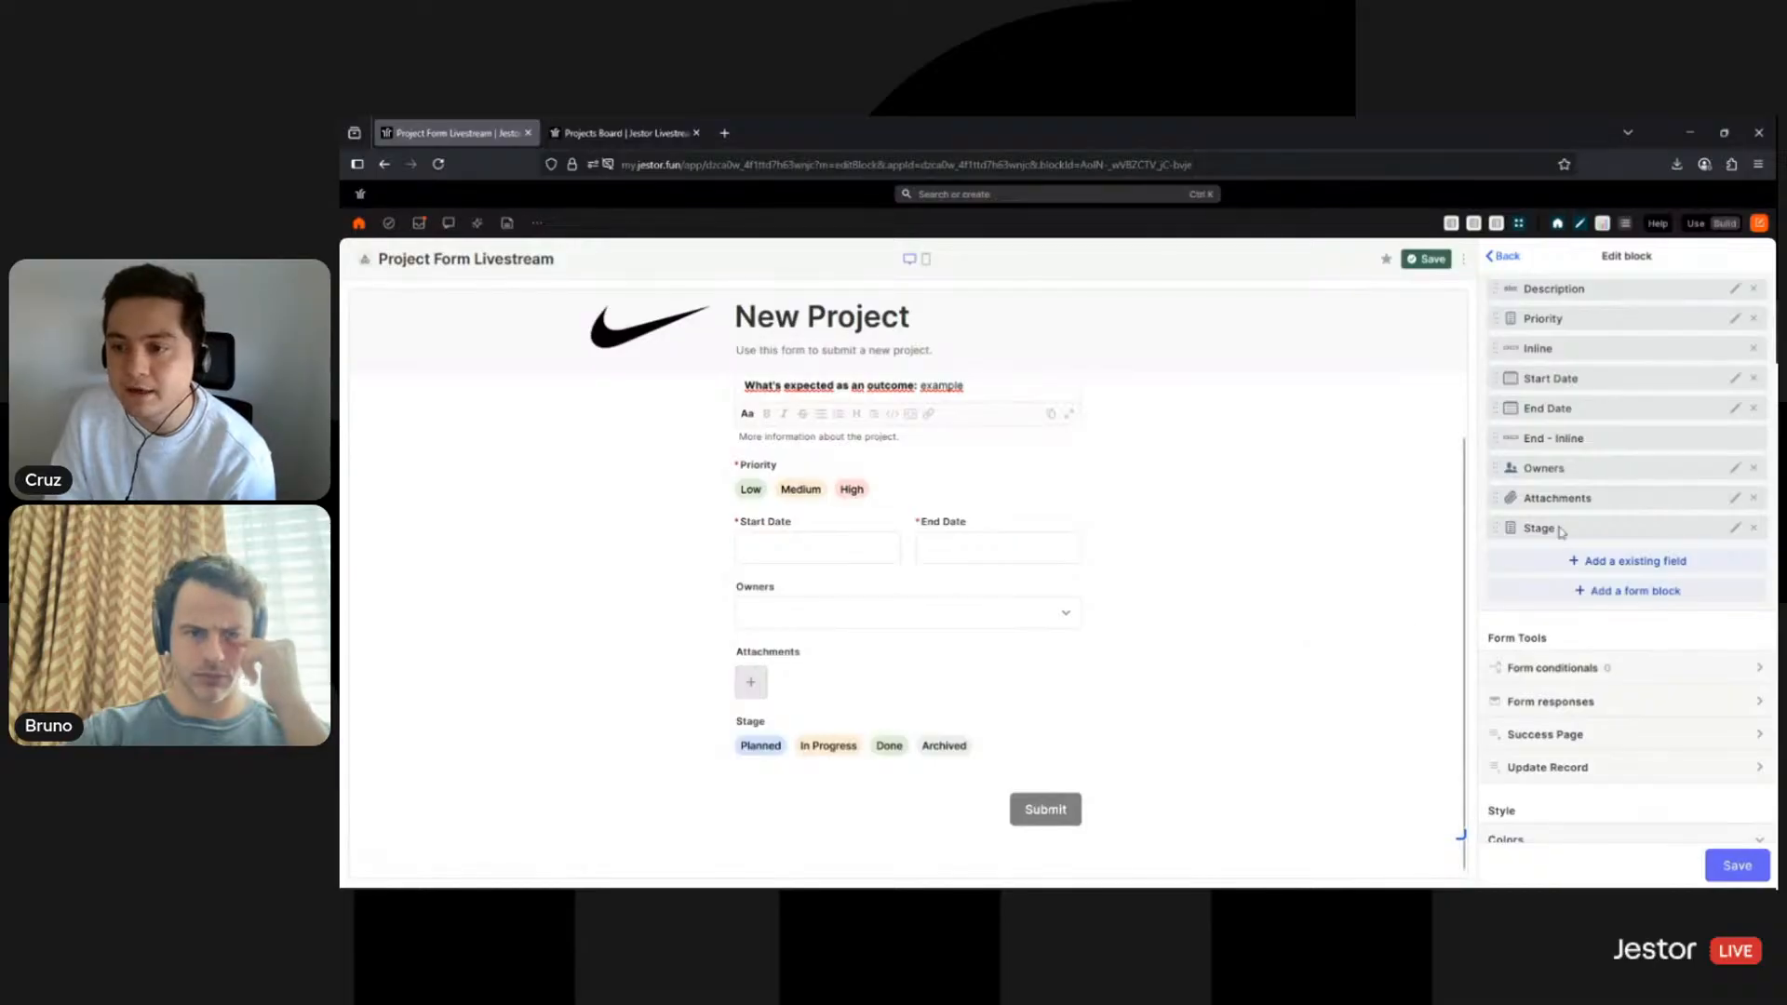
- Enable Change field options on Stage, remove Done and Archived, and save
left_click(1737, 529)
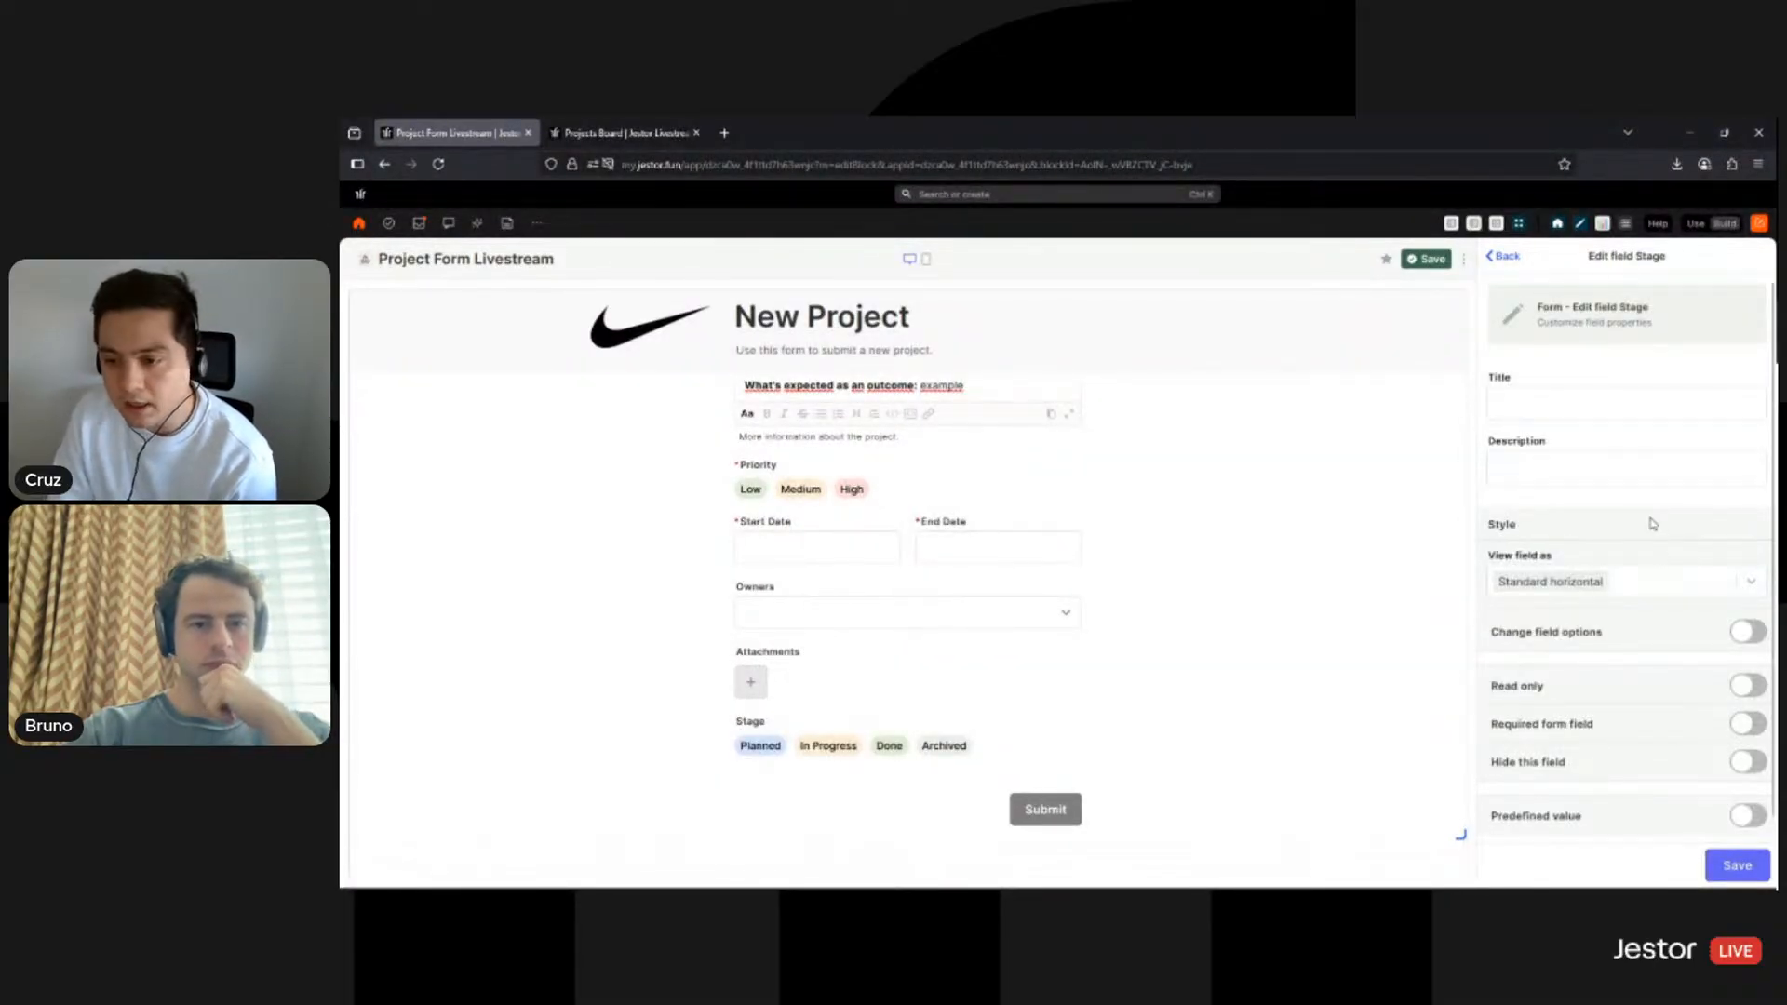
scroll(1619, 558, "down", 1)
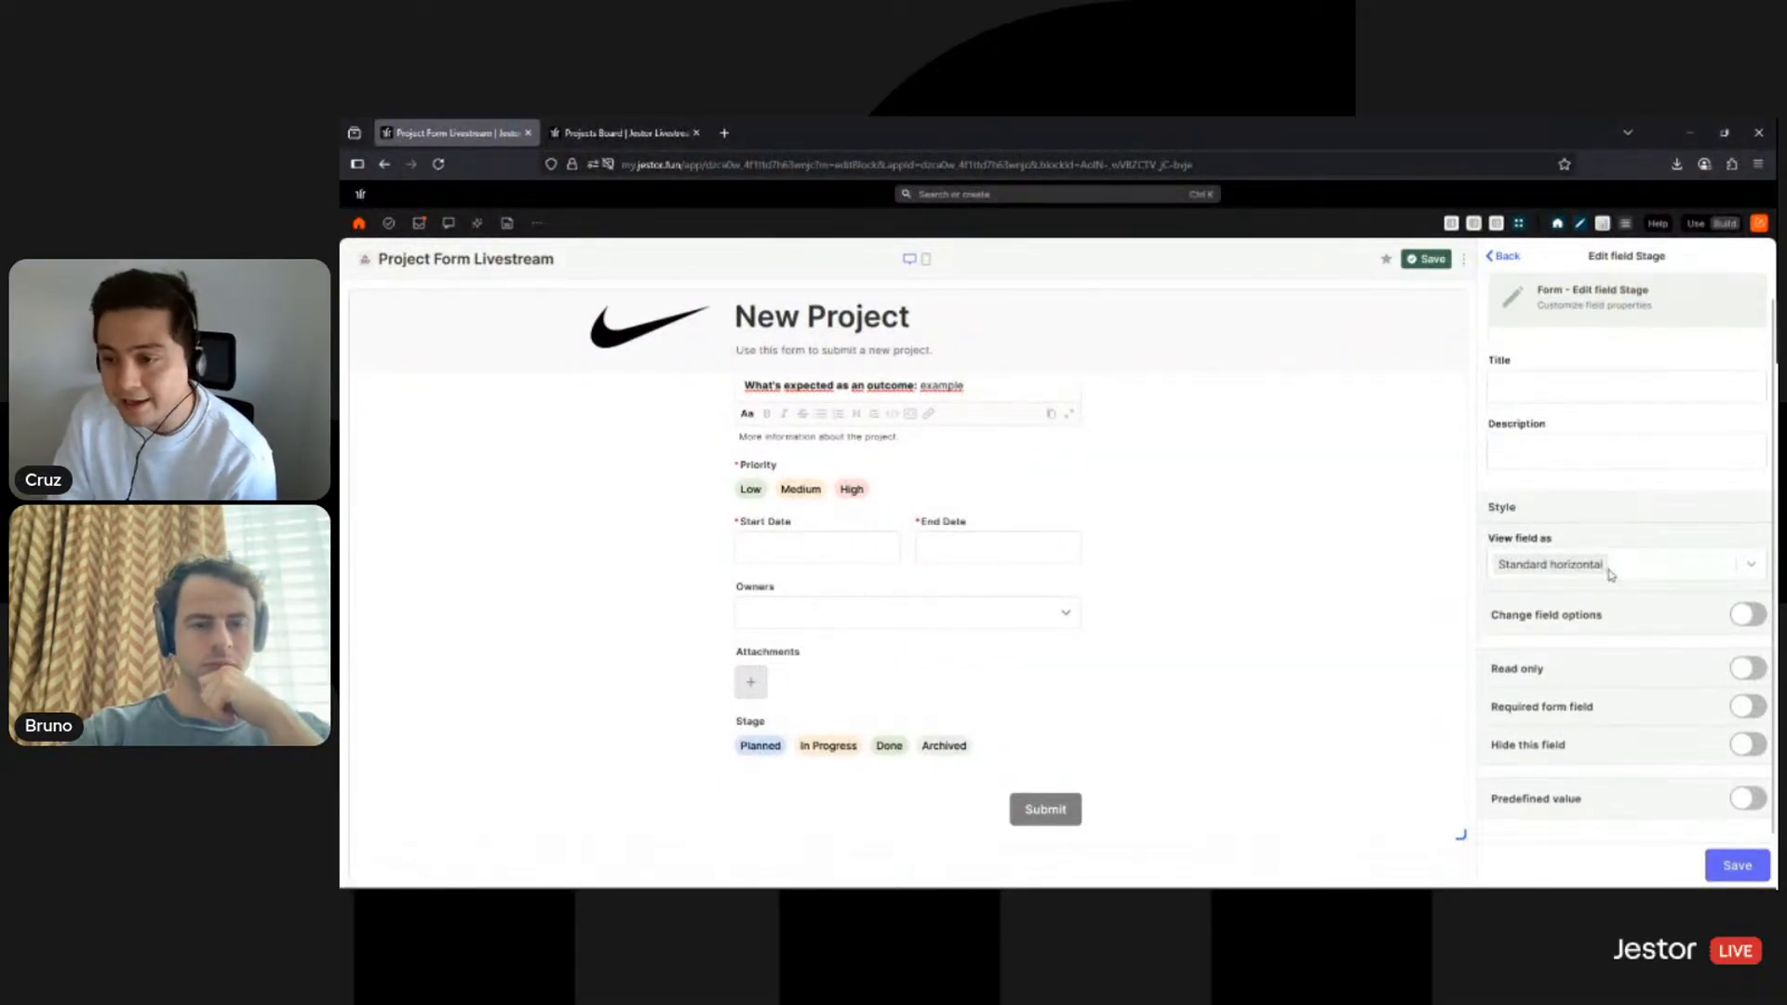
left_click(1742, 617)
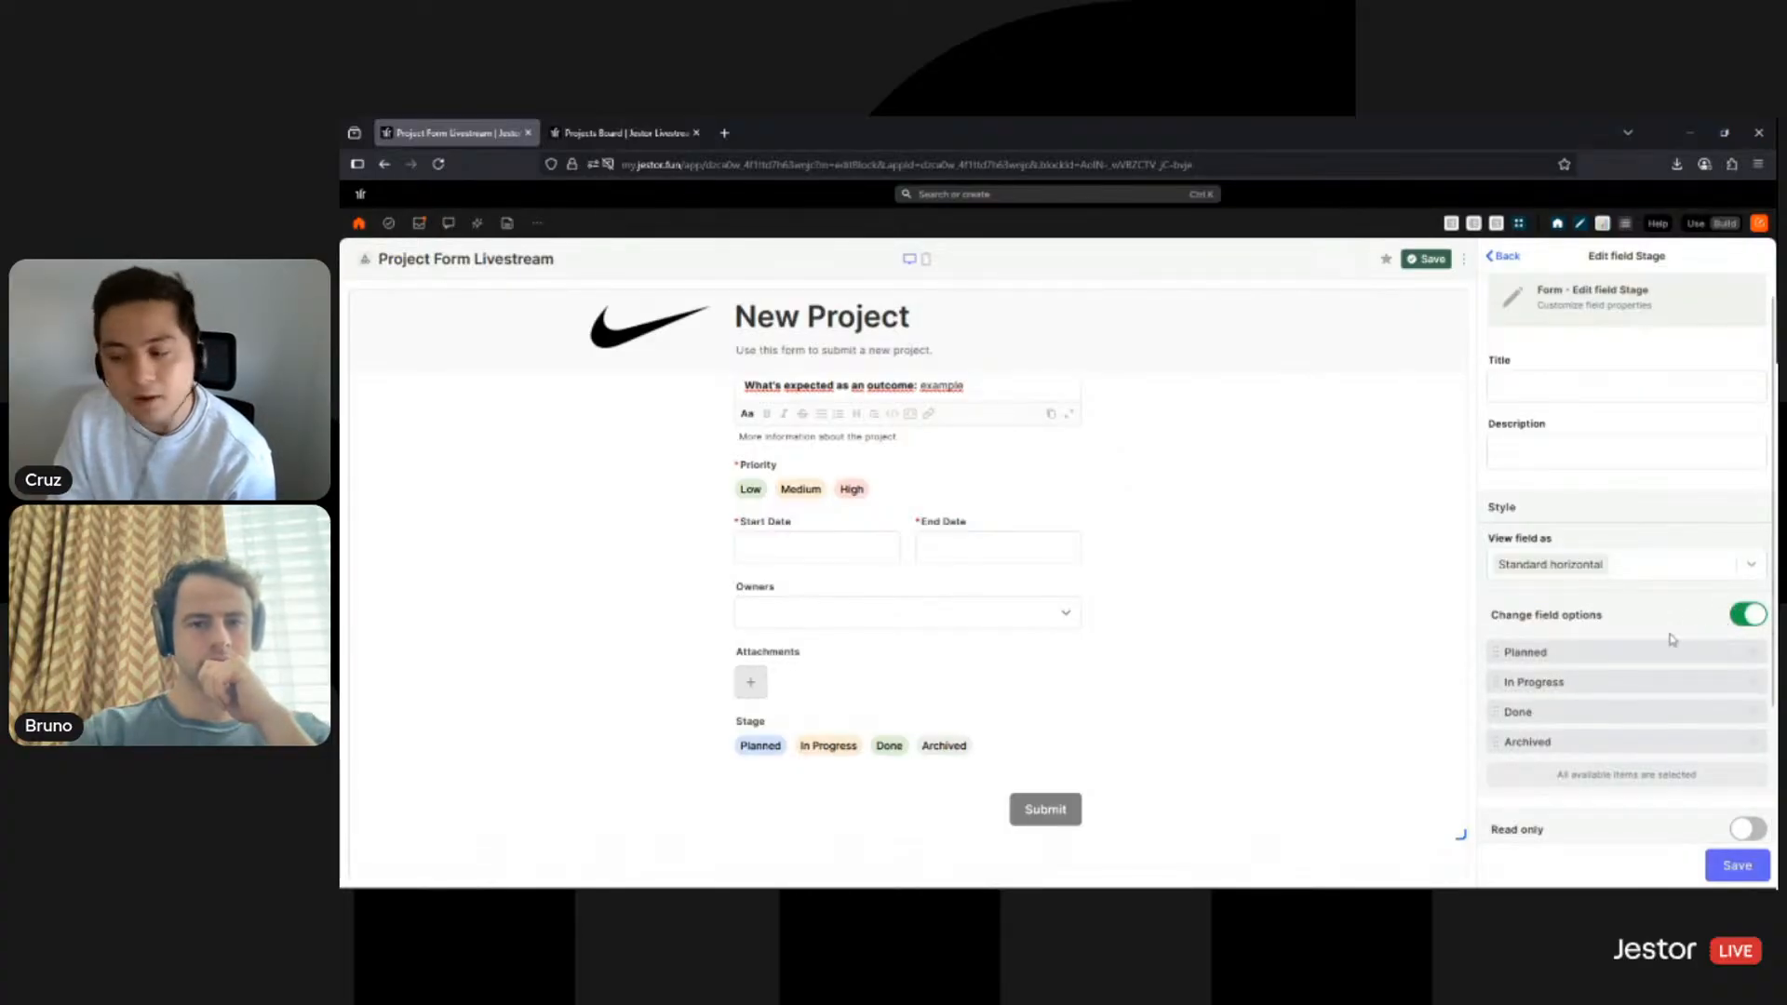
left_click(1754, 714)
left_click(1754, 714)
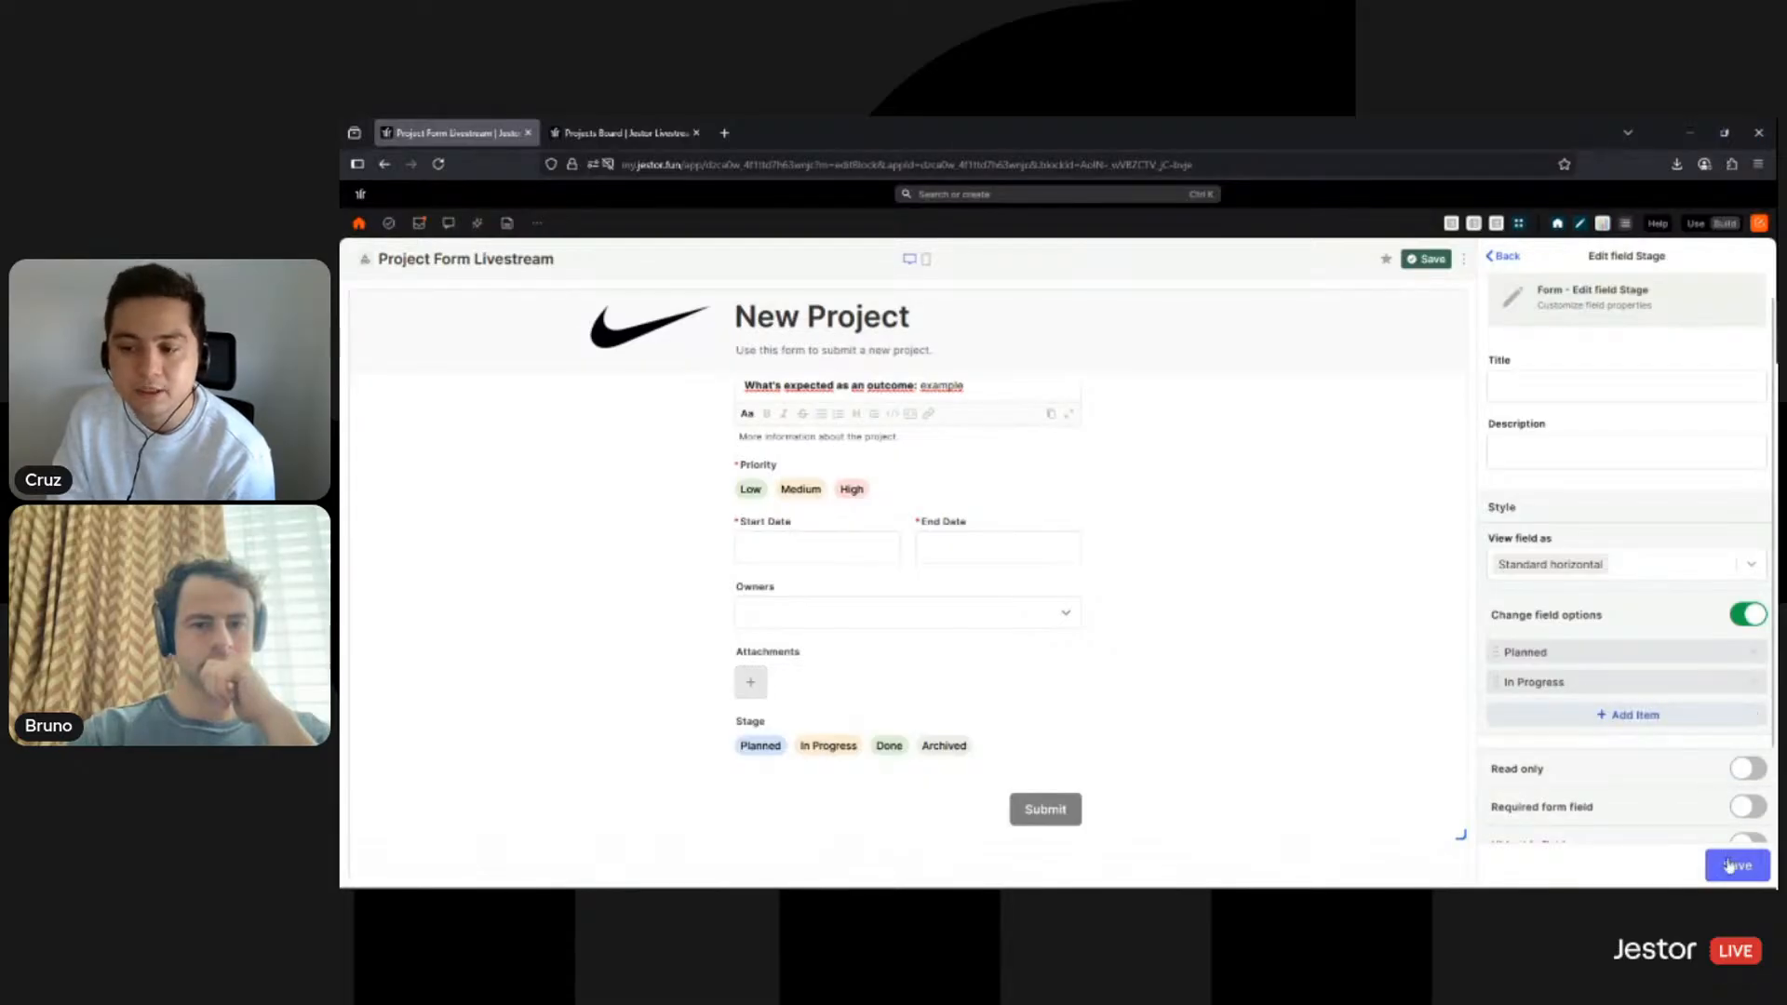
left_click(1732, 867)
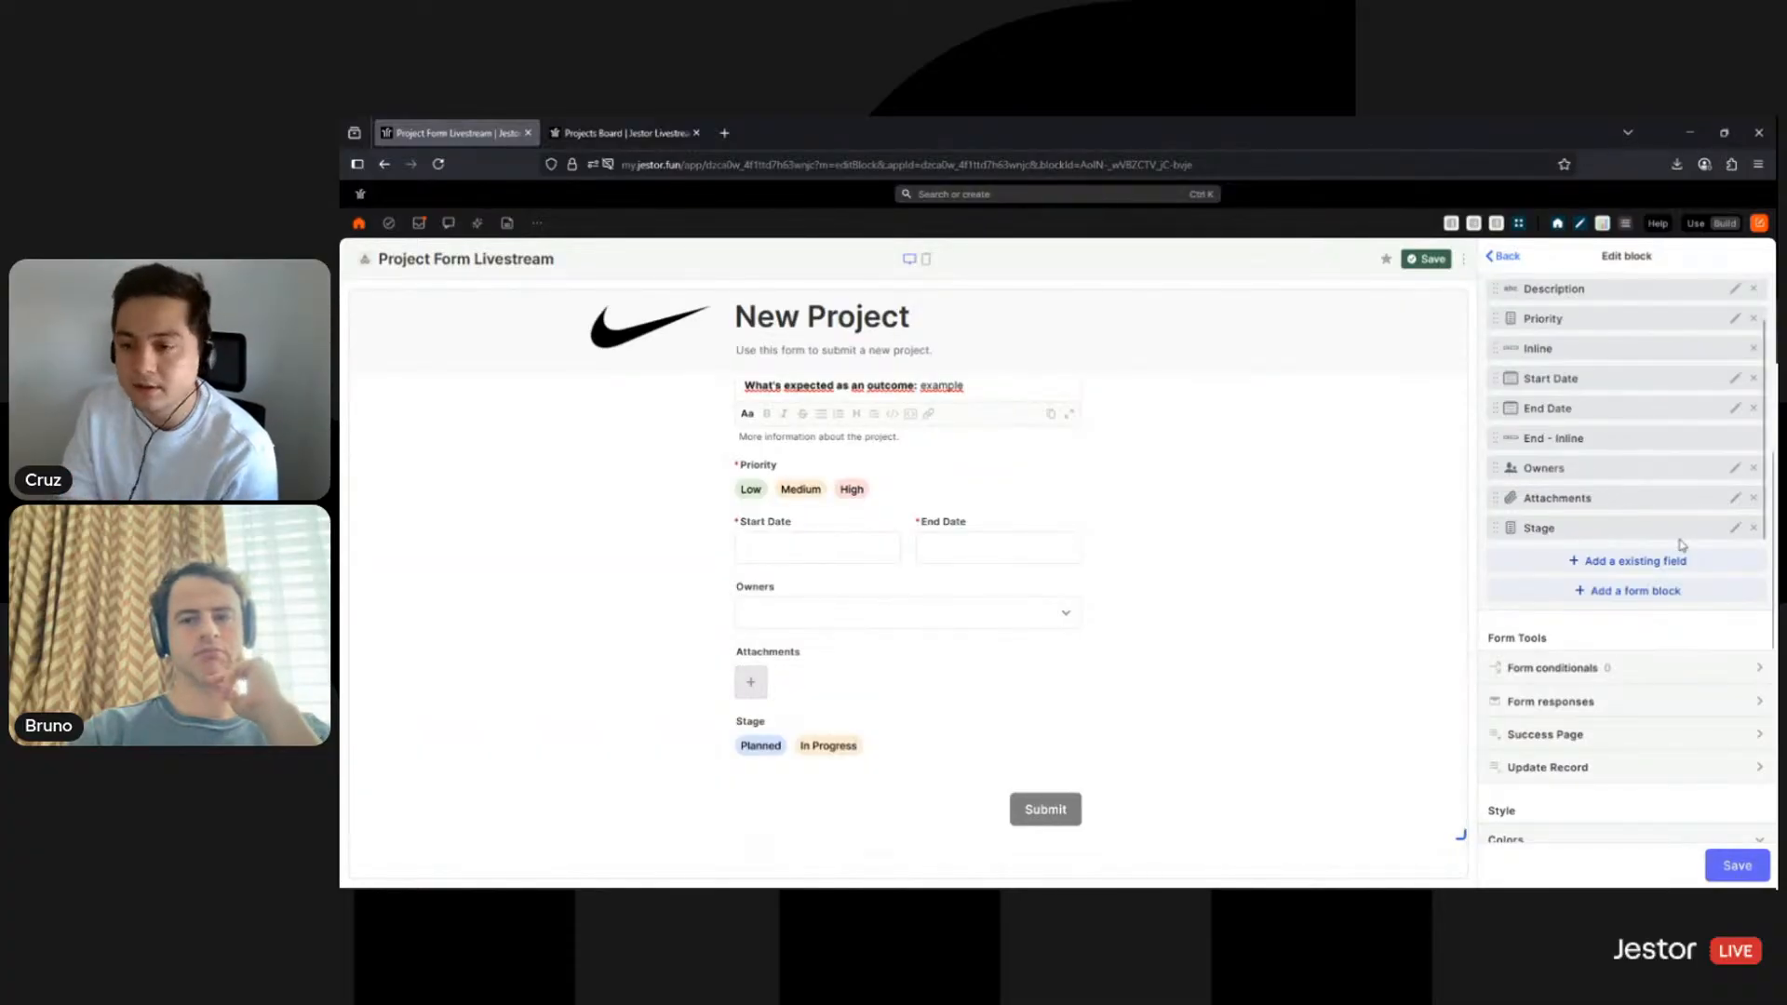
- Turn off Change field options so Stage offers Planned, In Progress, Done and Archived again
left_click(1734, 531)
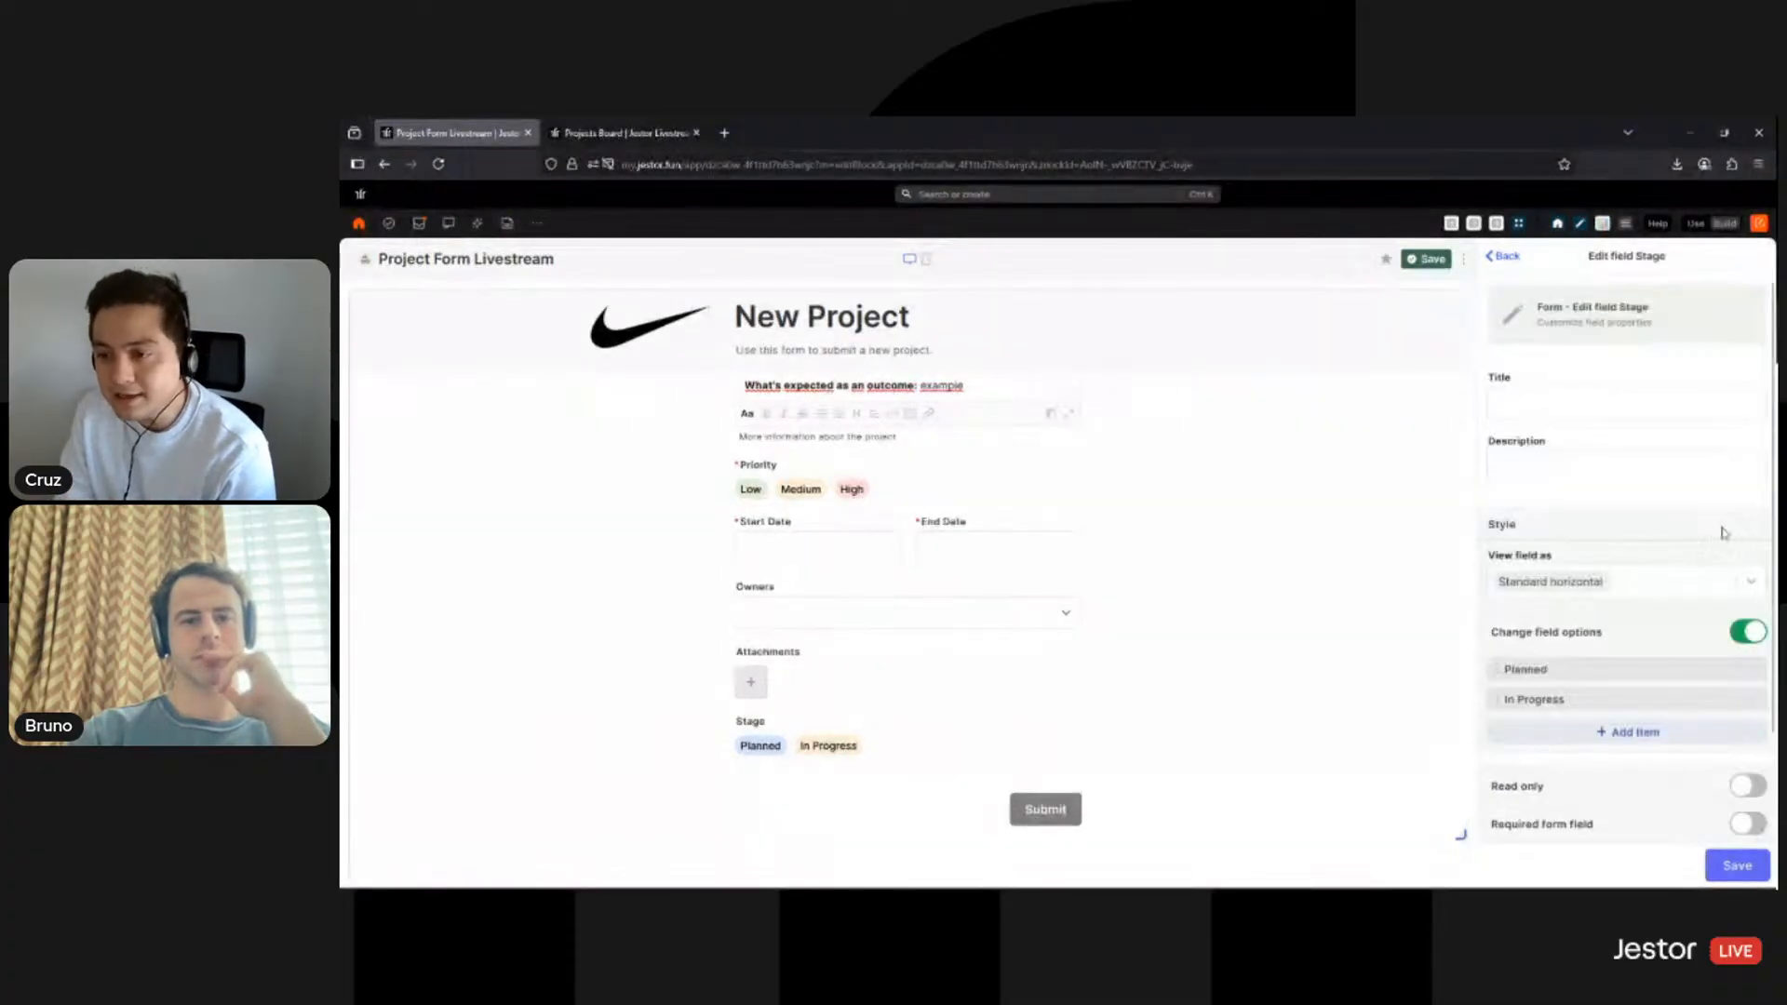
left_click(1737, 633)
scroll(1615, 577, "down", 1)
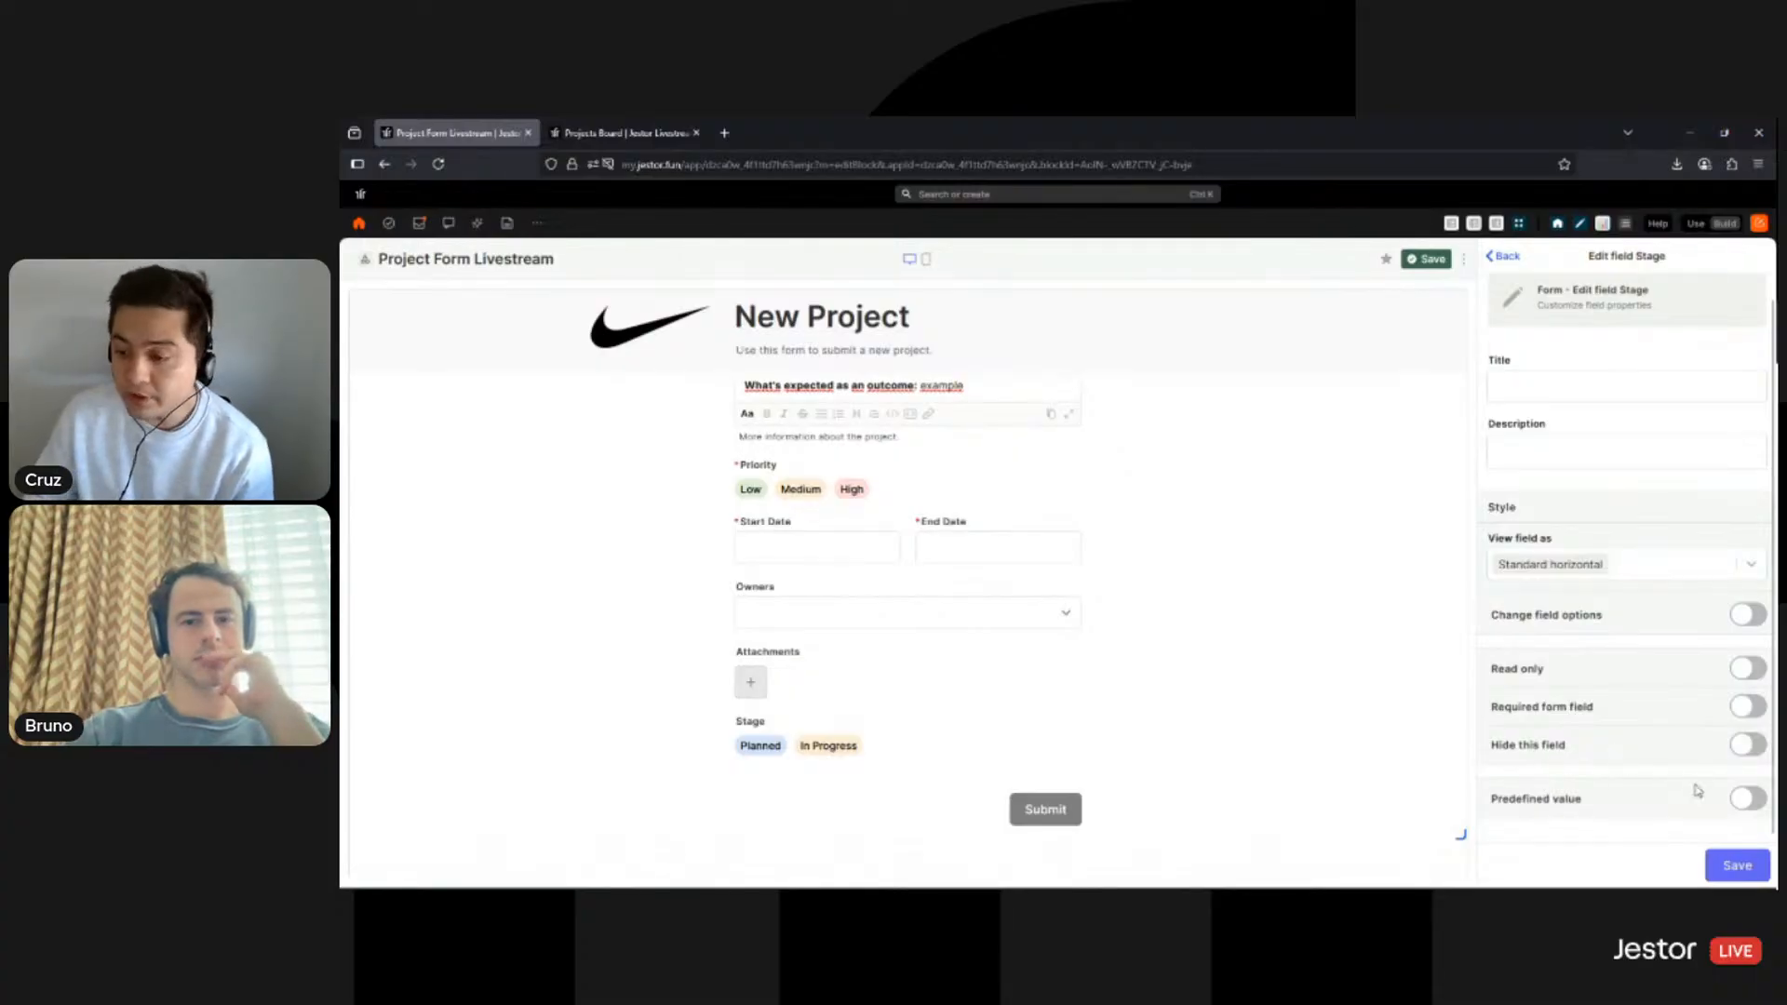
- Enable a predefined value for Stage, set it to Planned, and save
left_click(1741, 801)
scroll(1615, 729, "down", 1)
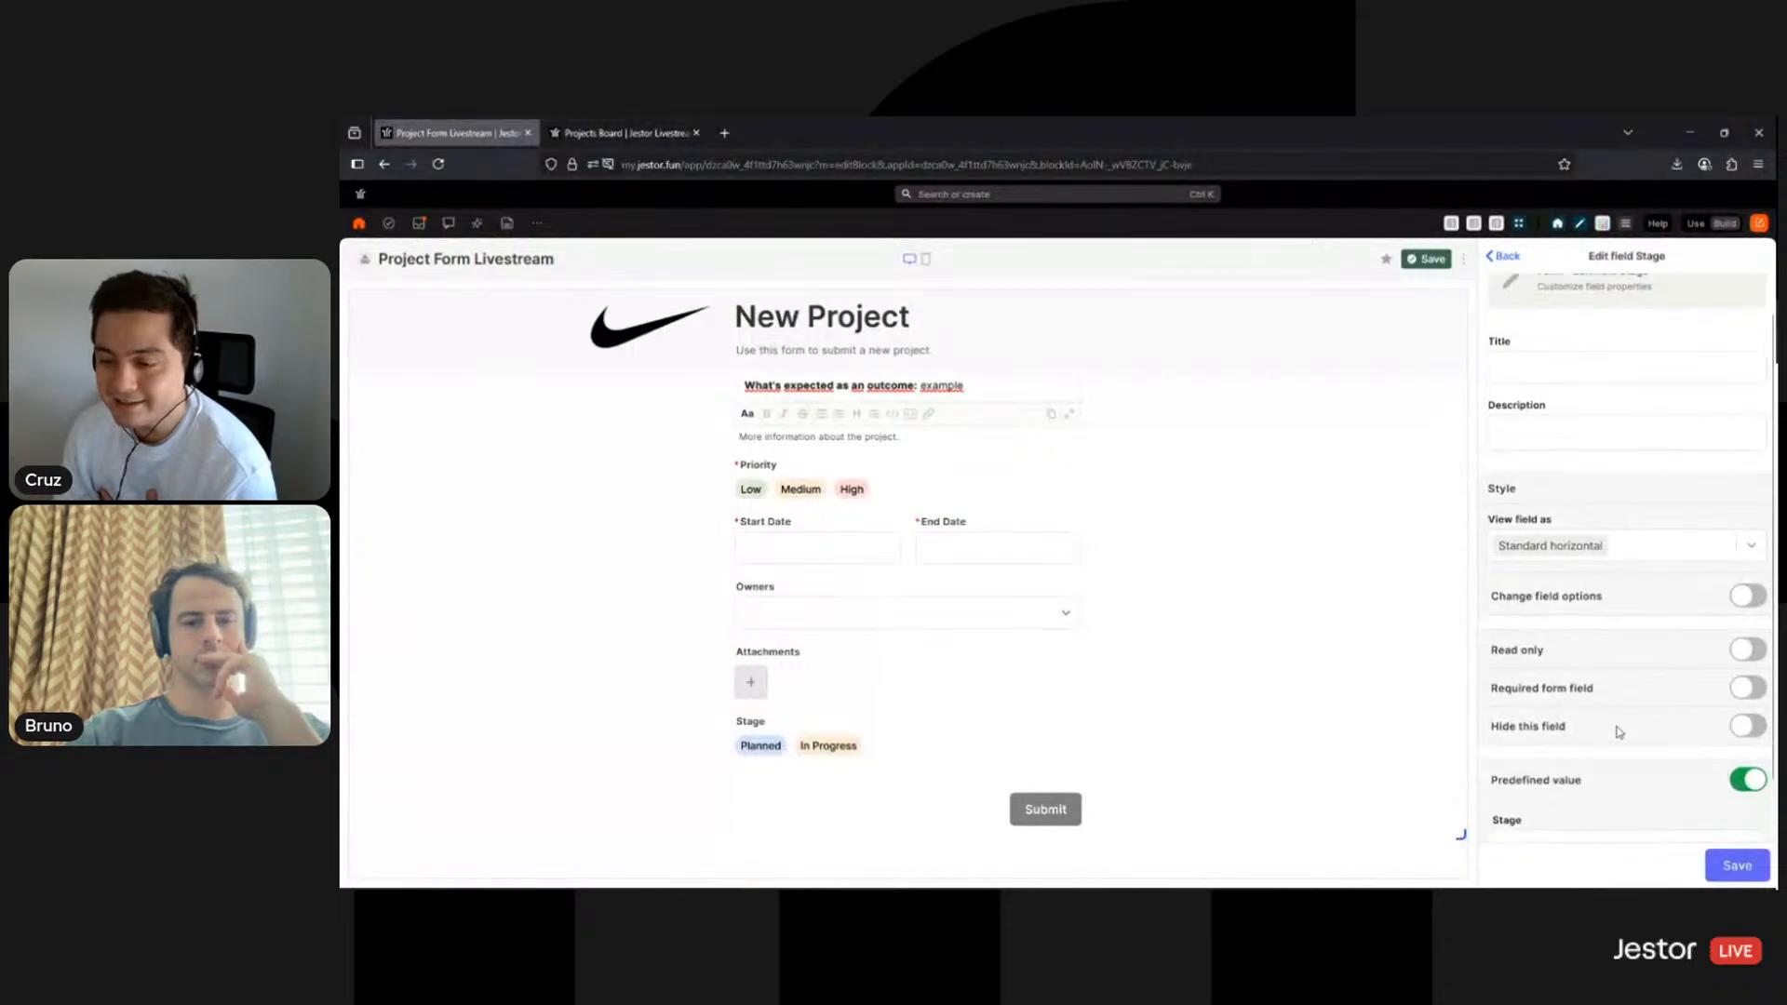
left_click(1583, 798)
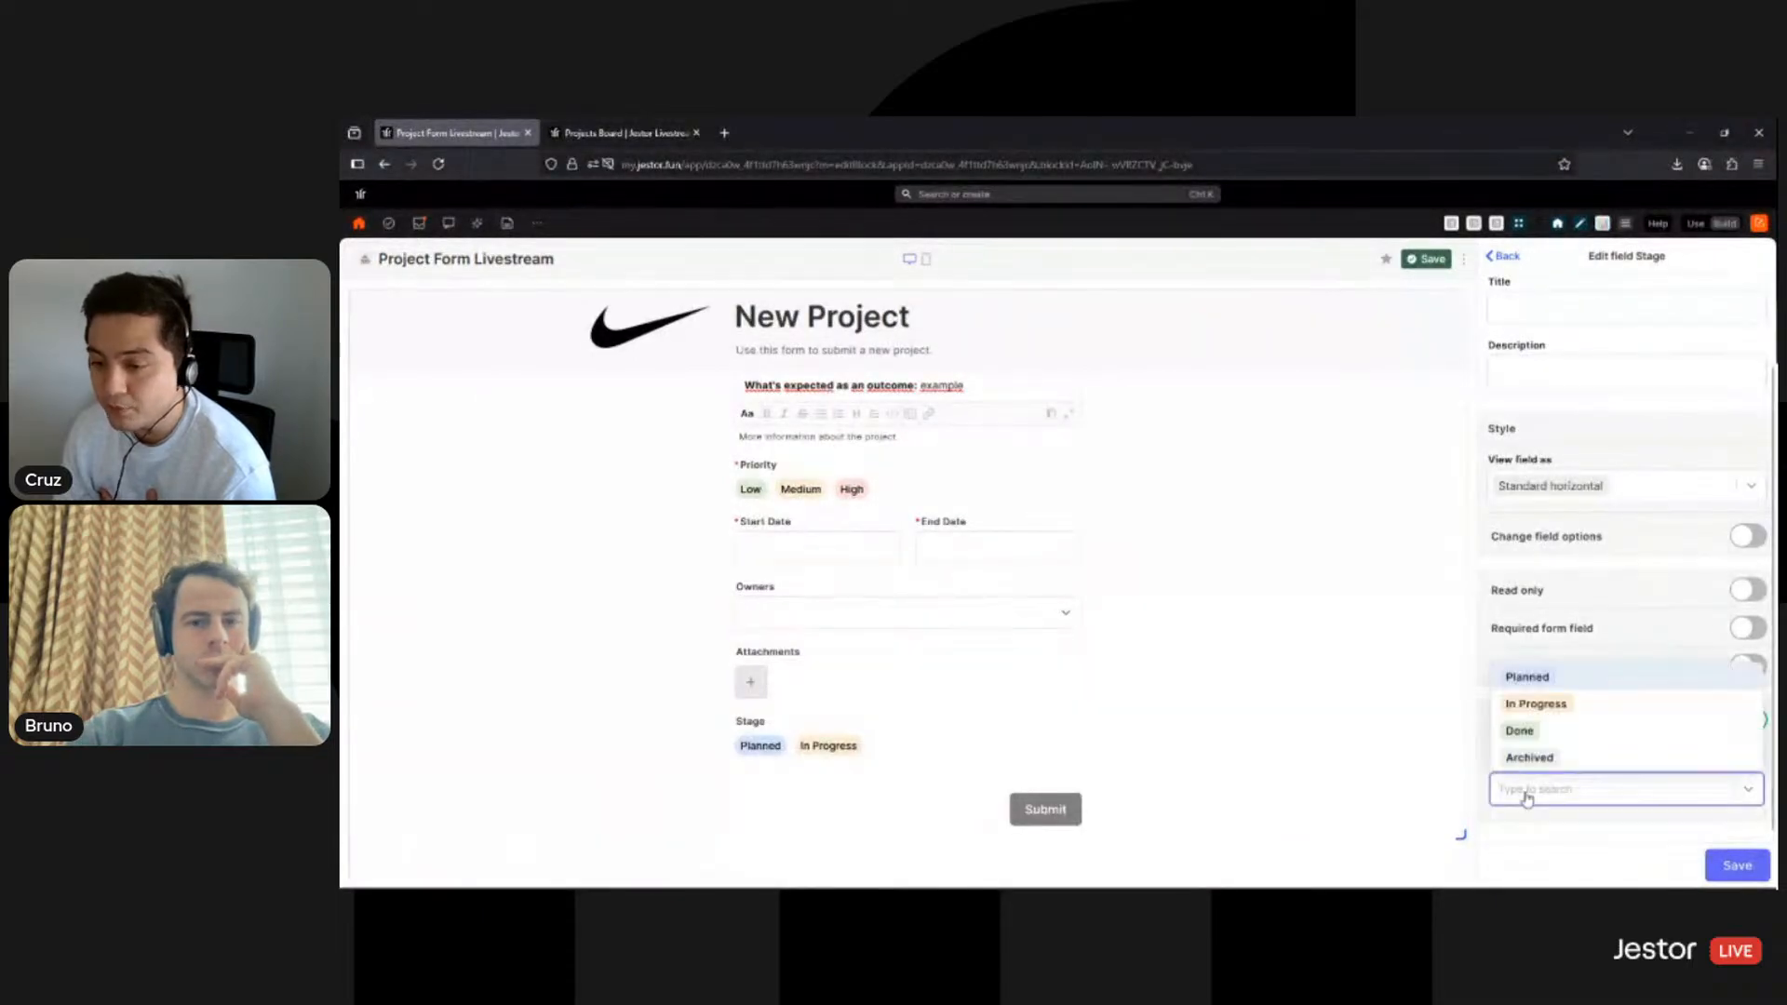
left_click(1540, 687)
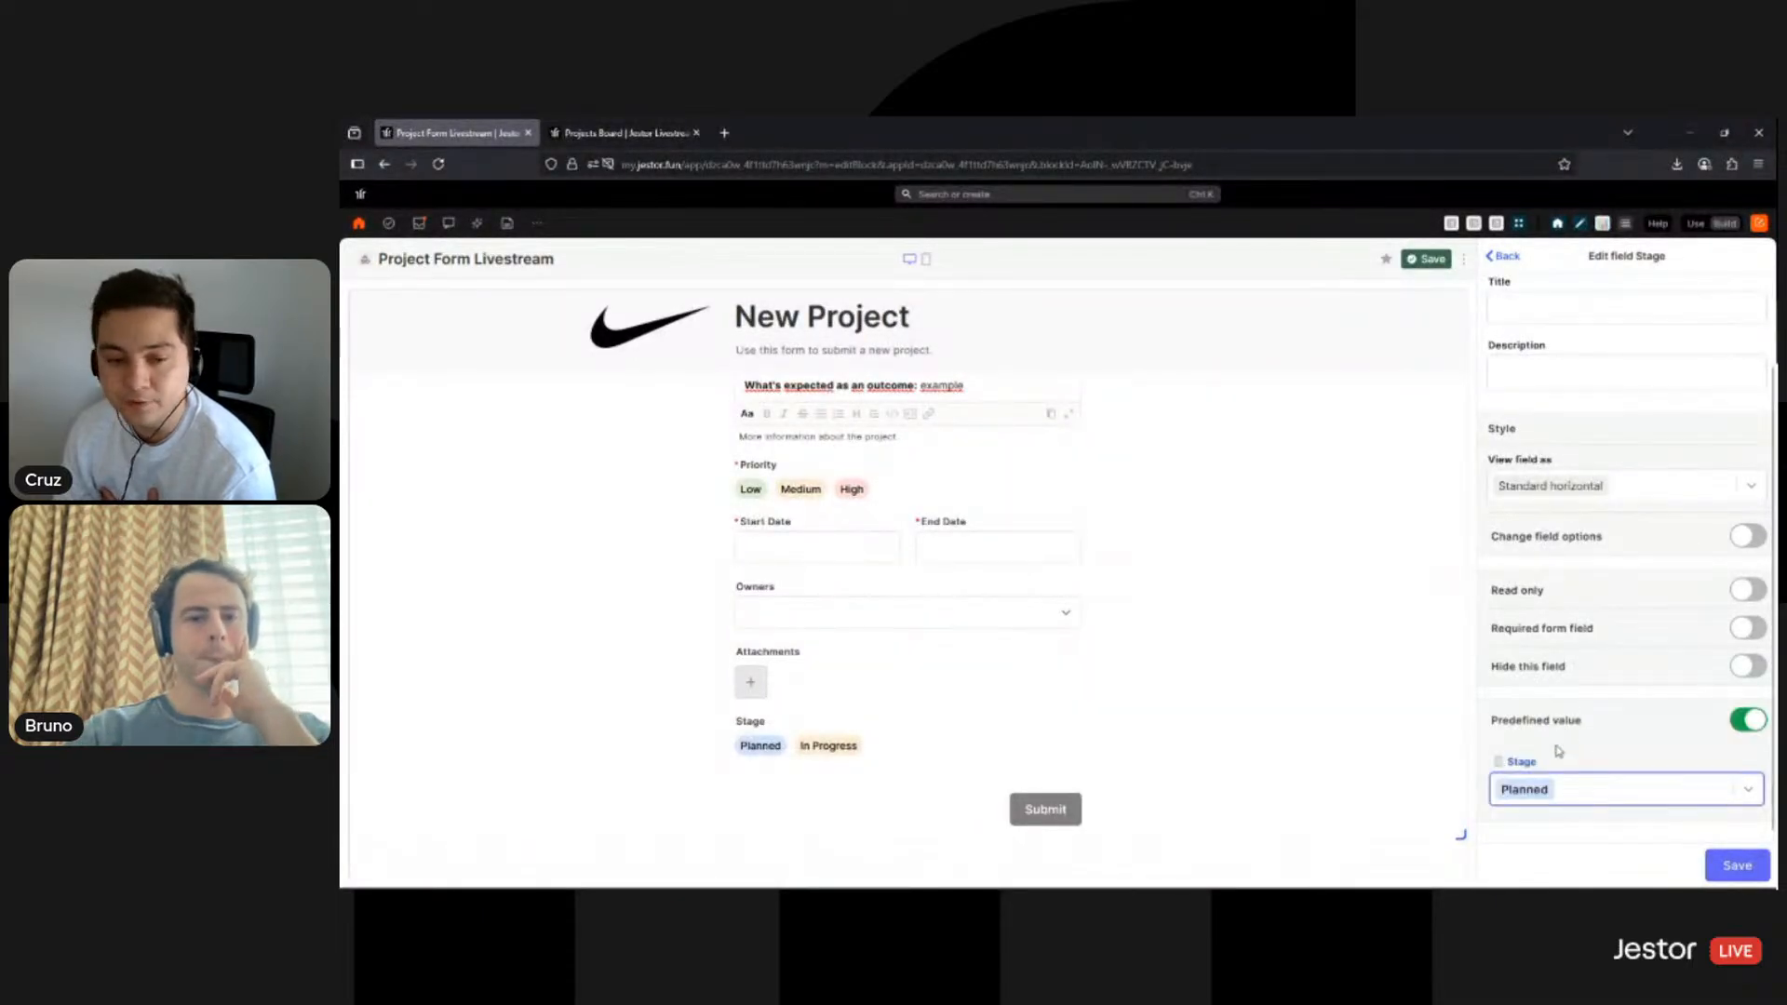
left_click(1735, 871)
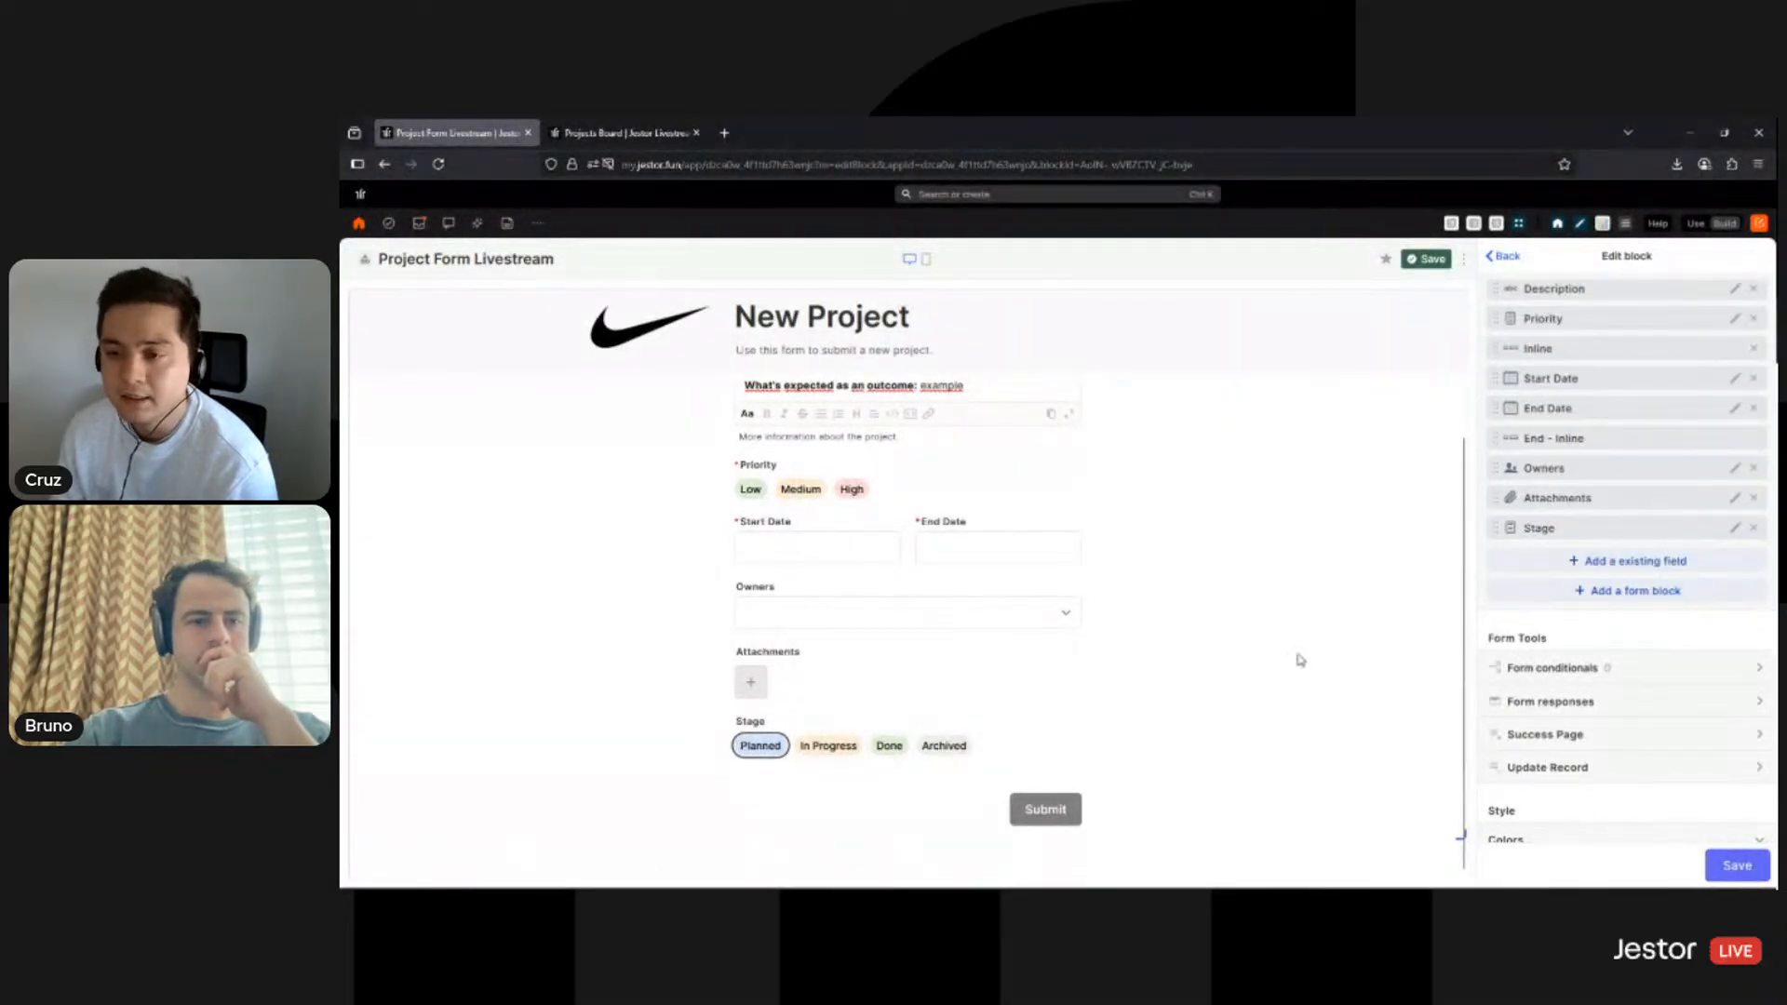
- Turn on 'Hide this field' for Stage and save the field settings
left_click(1736, 530)
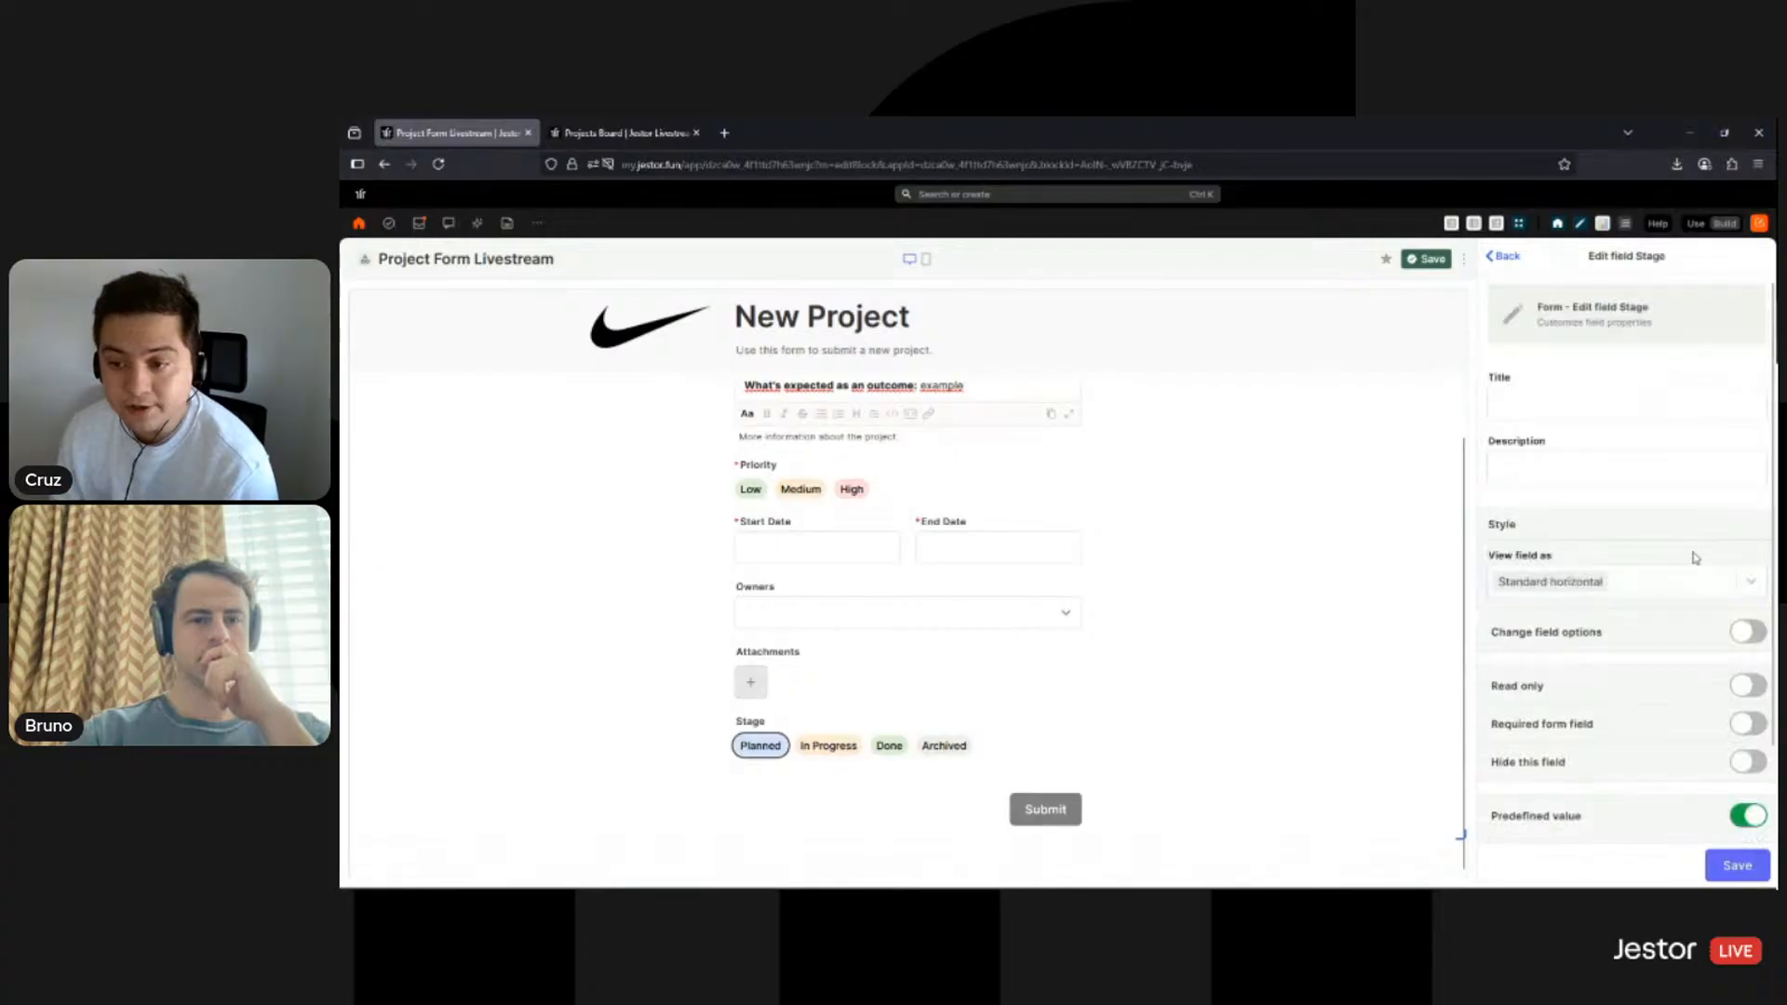
scroll(1740, 629, "down", 2)
left_click(1746, 664)
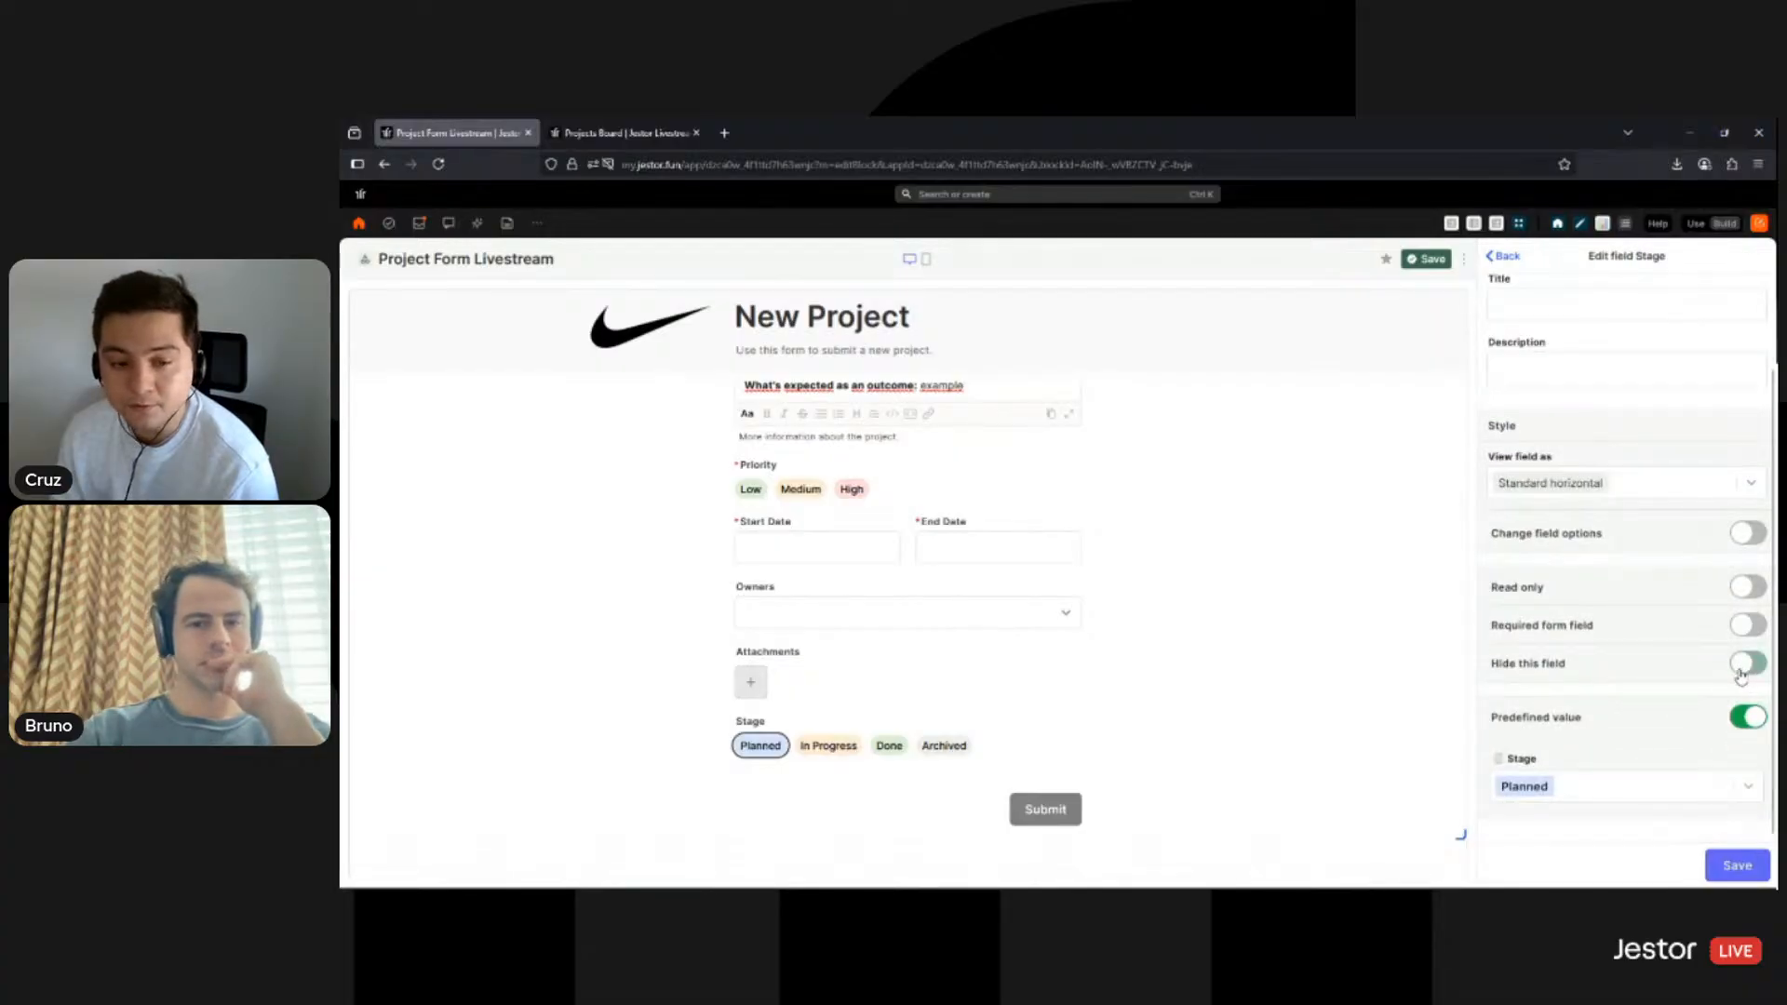
left_click(1754, 866)
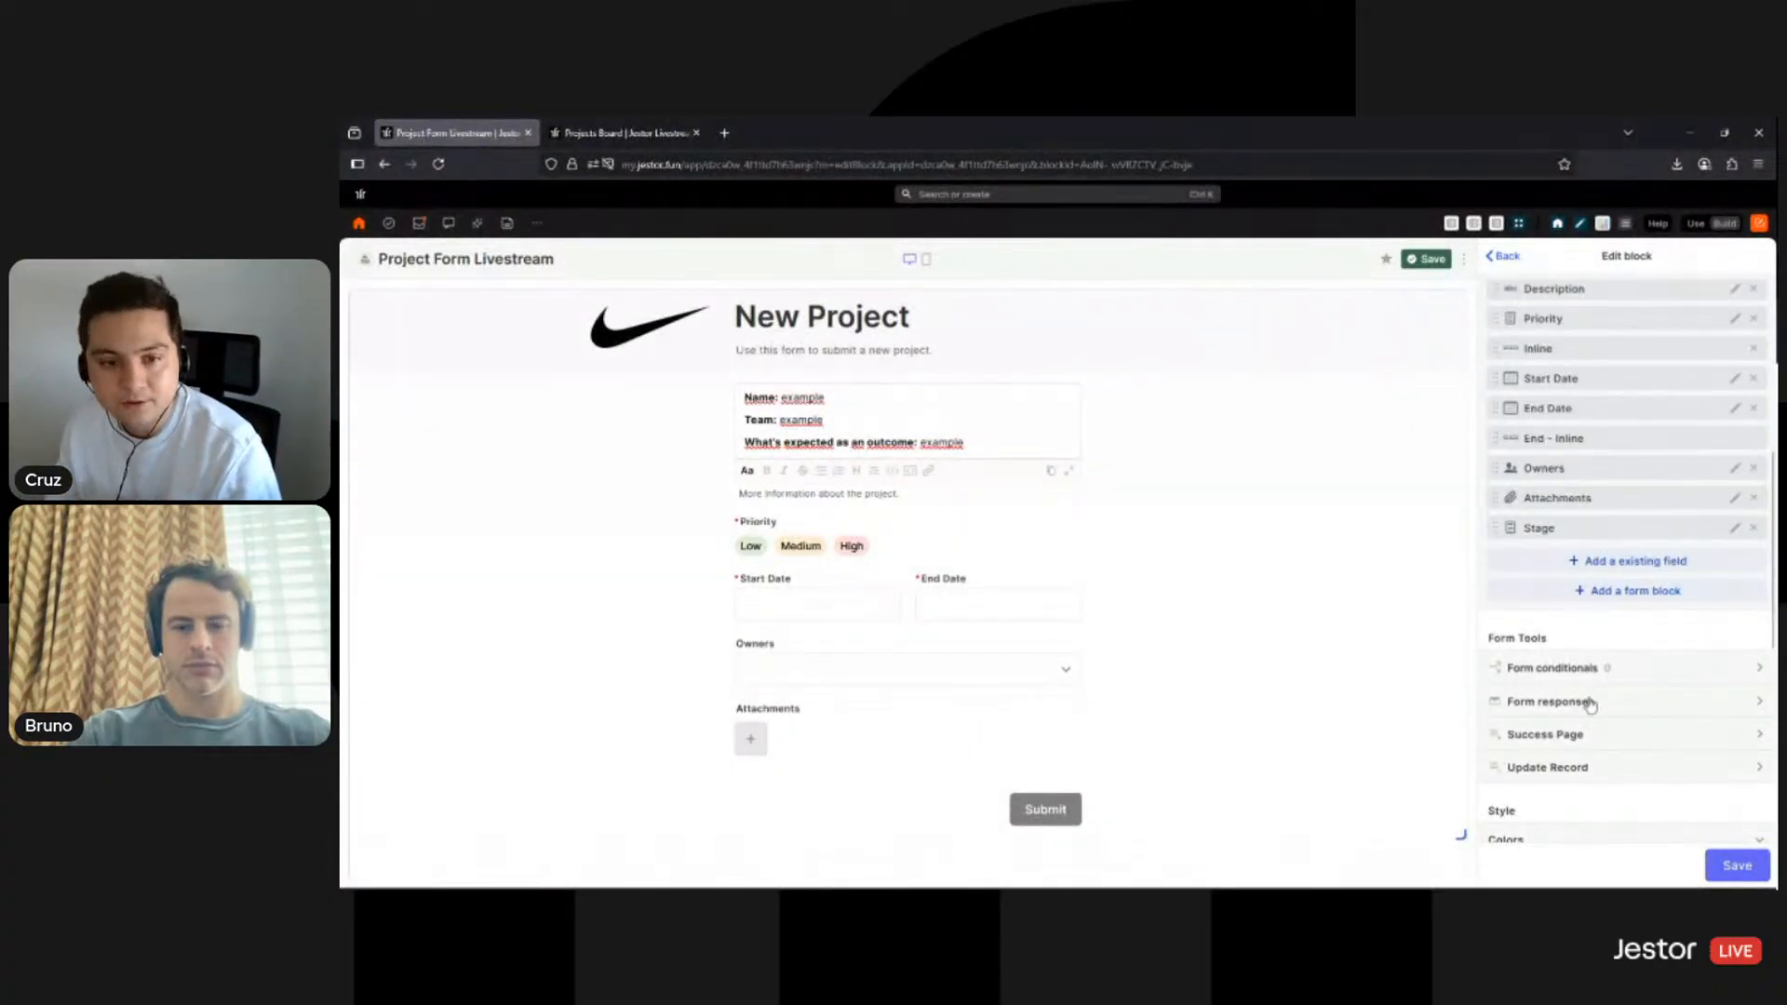
- Save the Edit block panel so the form ends with Attachments before Submit
scroll(1580, 659, "up", 1)
scroll(1580, 659, "down", 4)
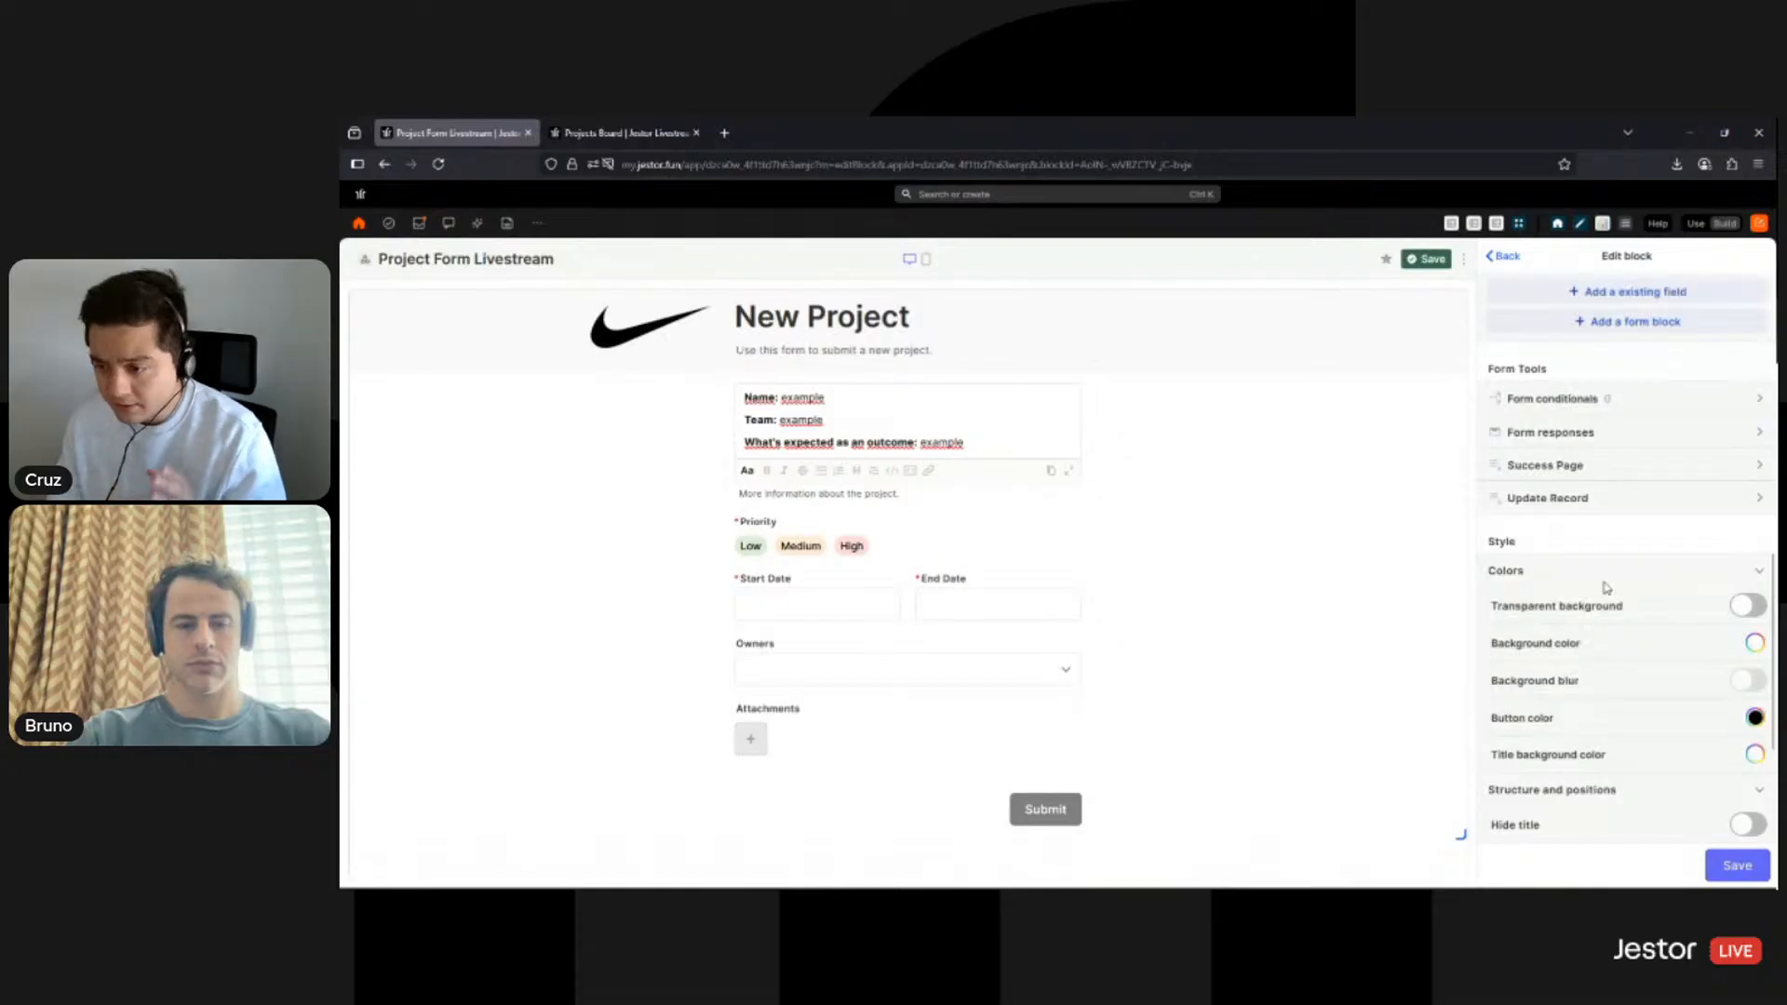
scroll(1606, 588, "down", 3)
scroll(1606, 588, "up", 6)
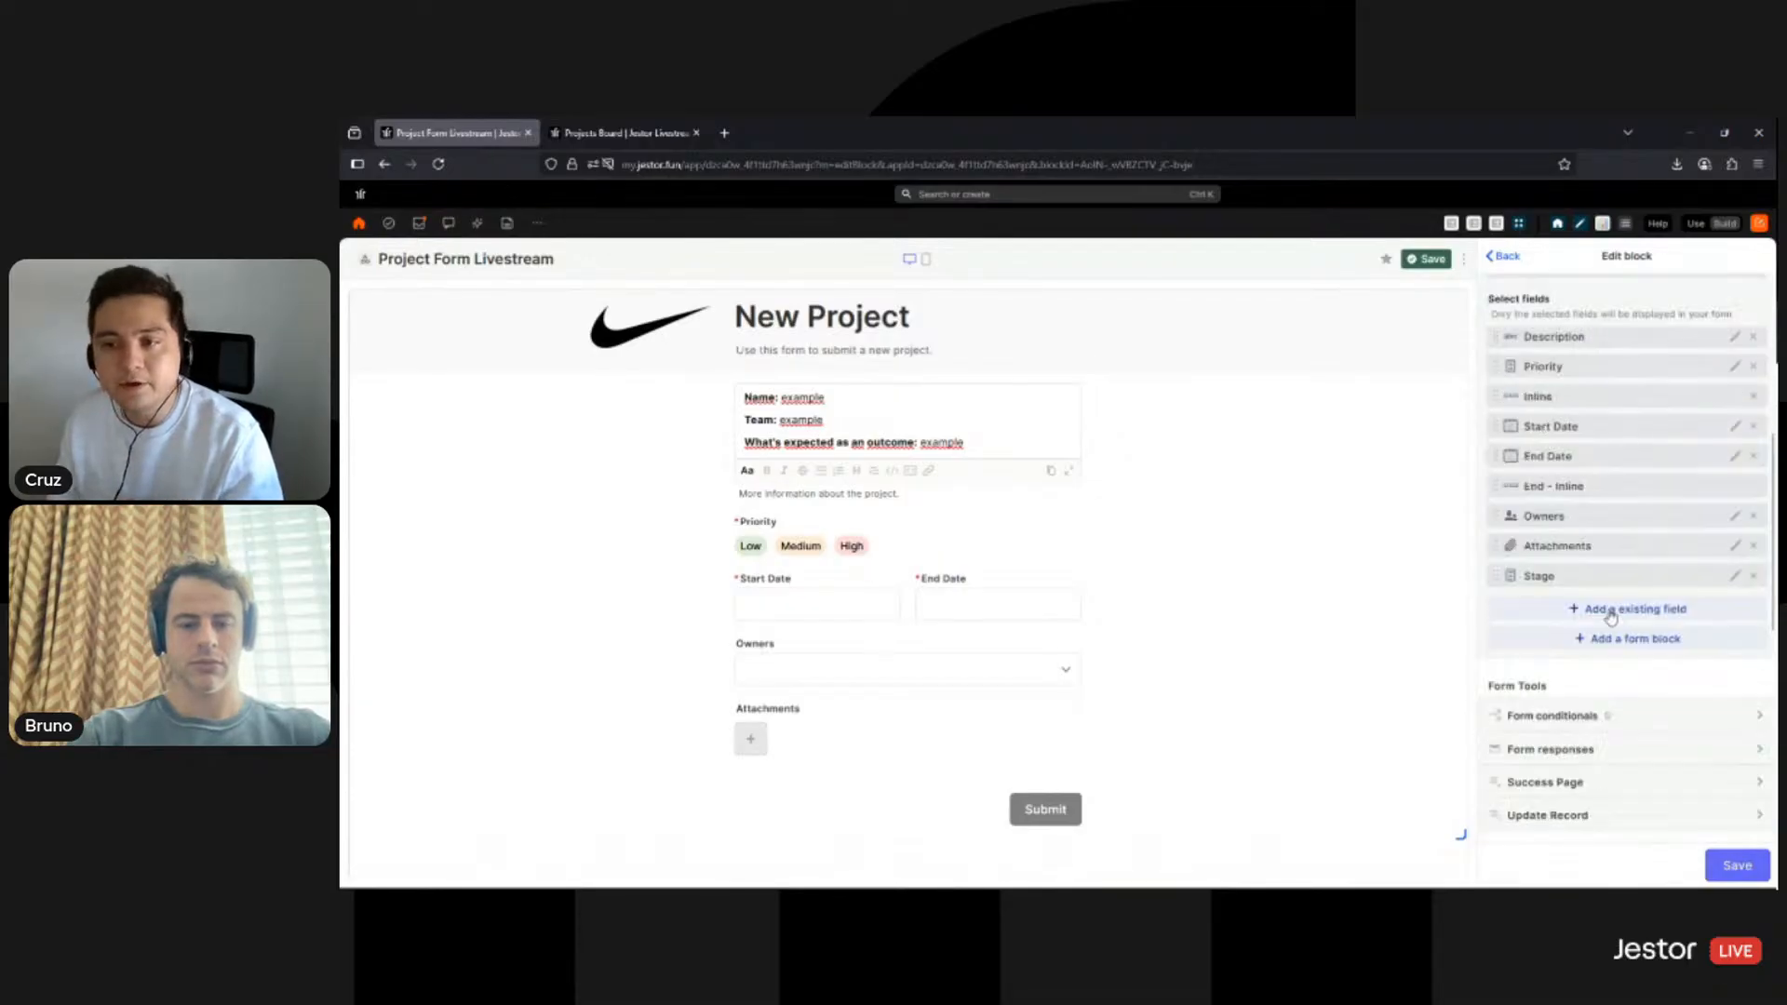
left_click(1753, 869)
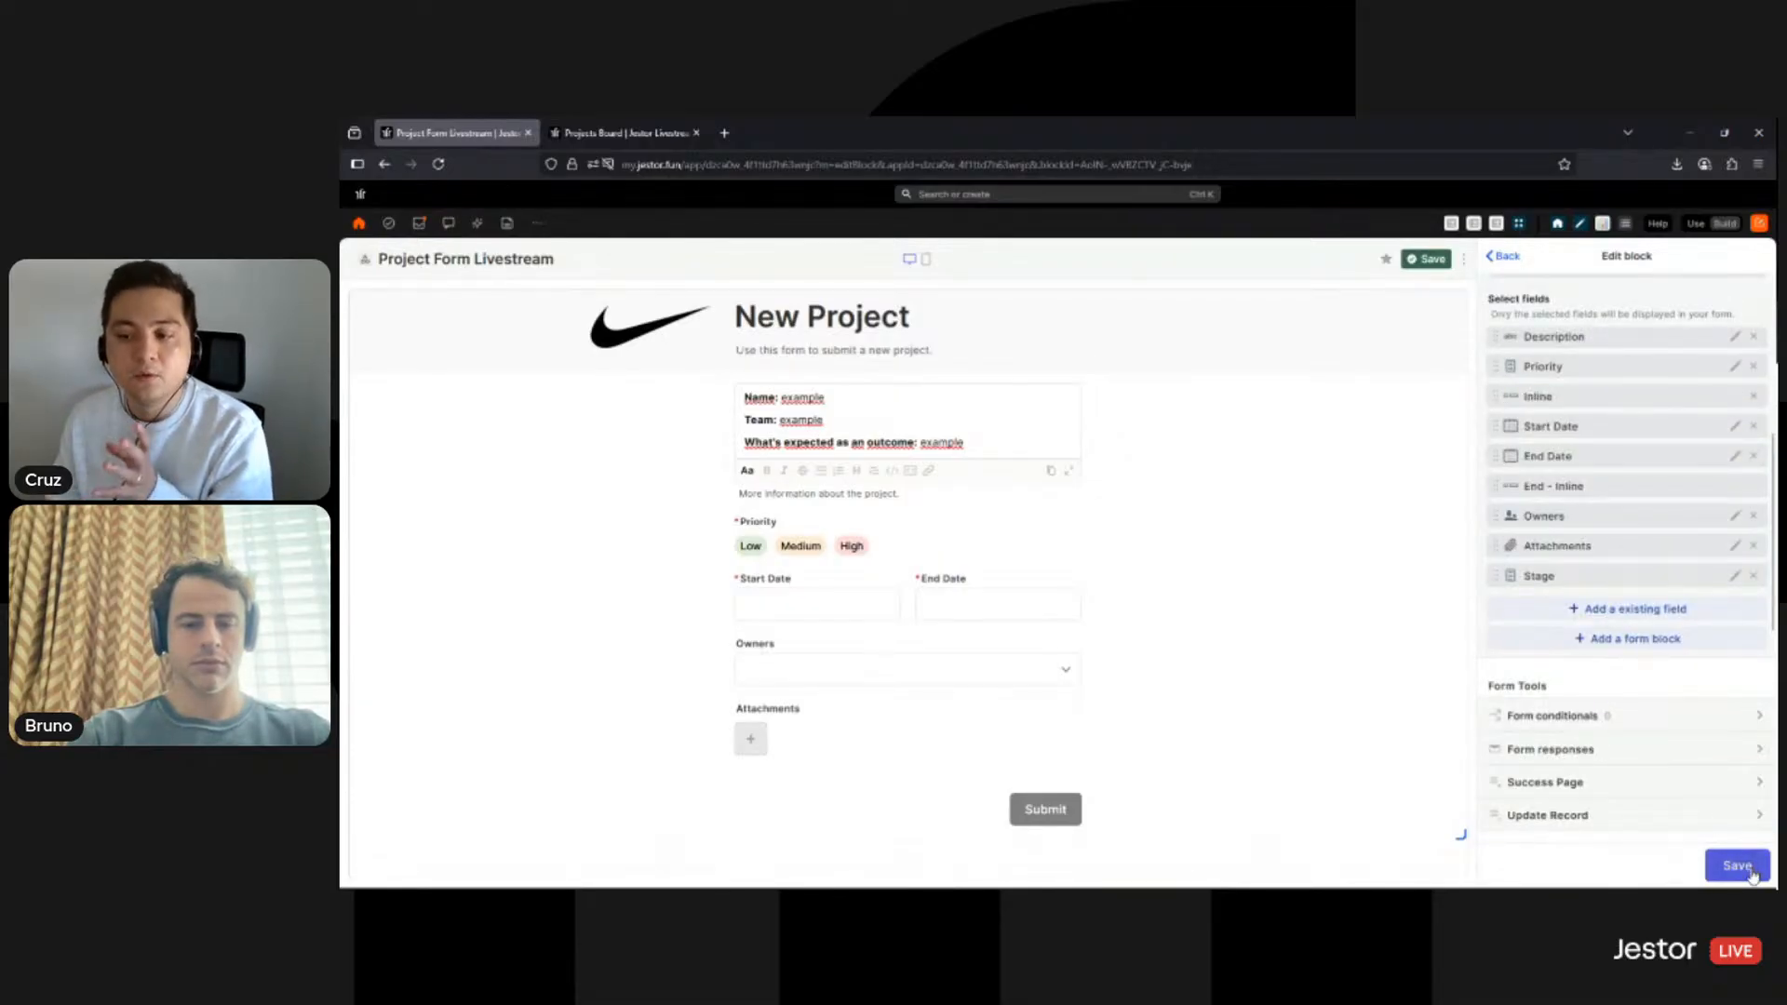
left_click(1737, 866)
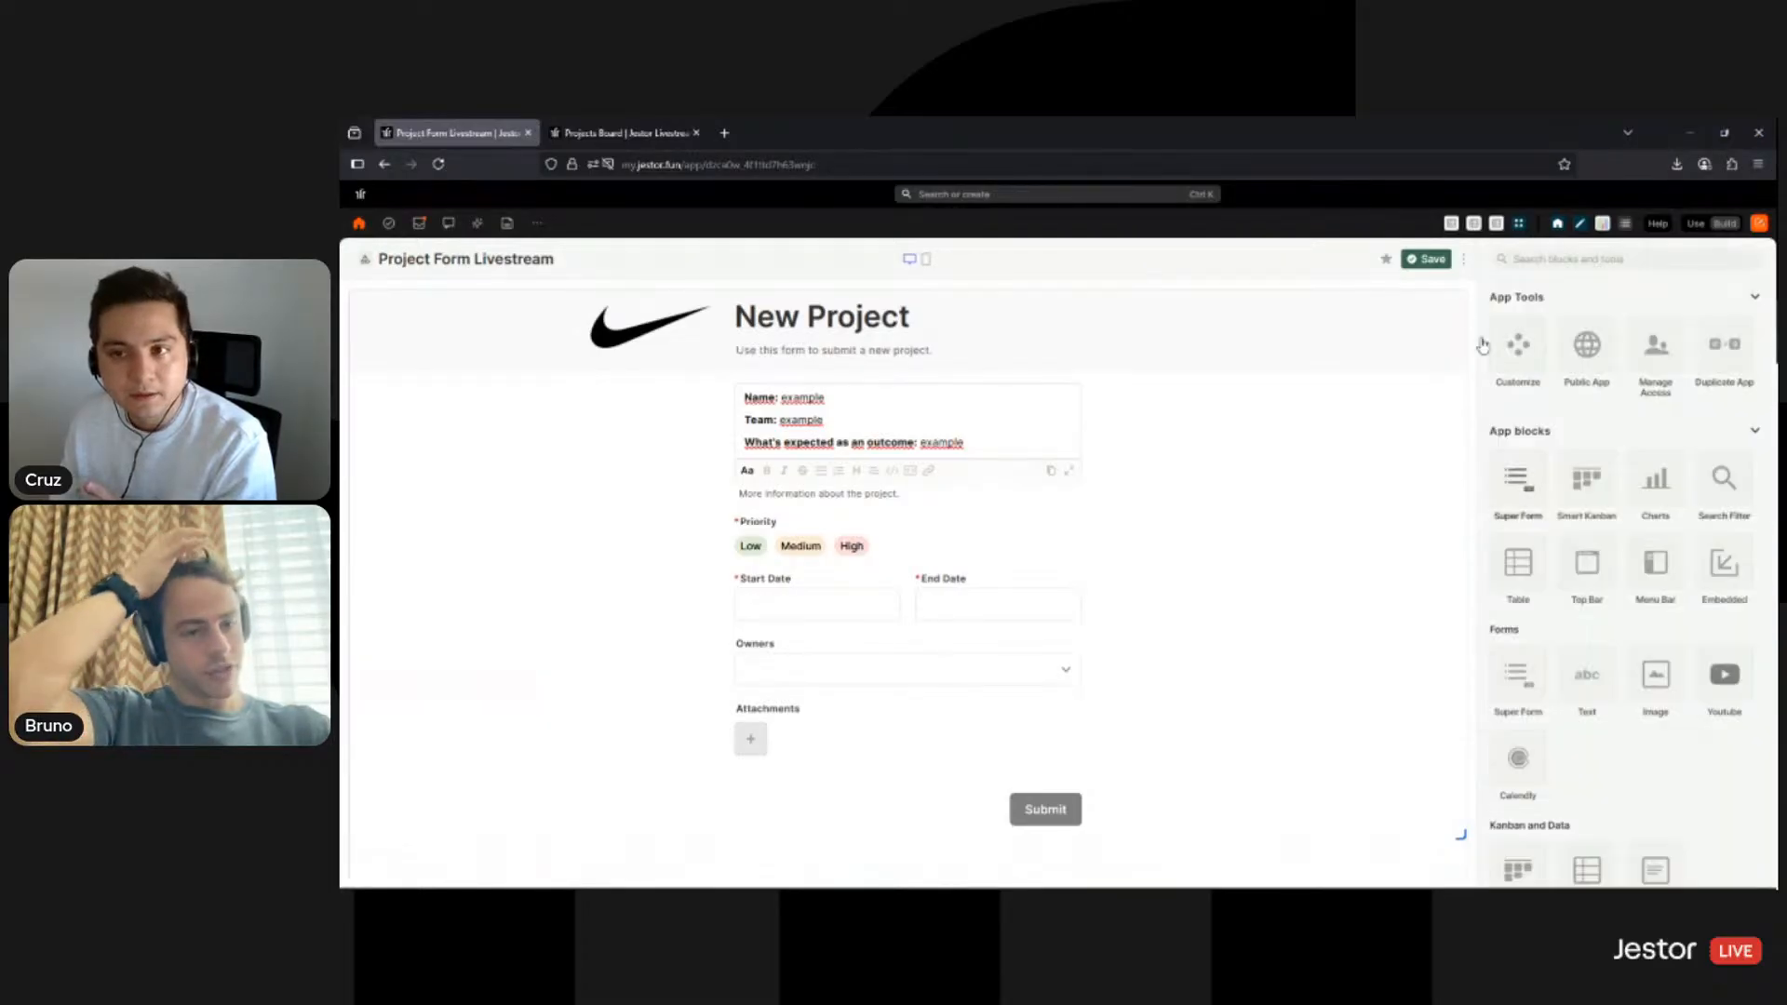
- Switch from Build to Use mode and scroll the live New Project form to confirm Stage is gone
left_click(1430, 260)
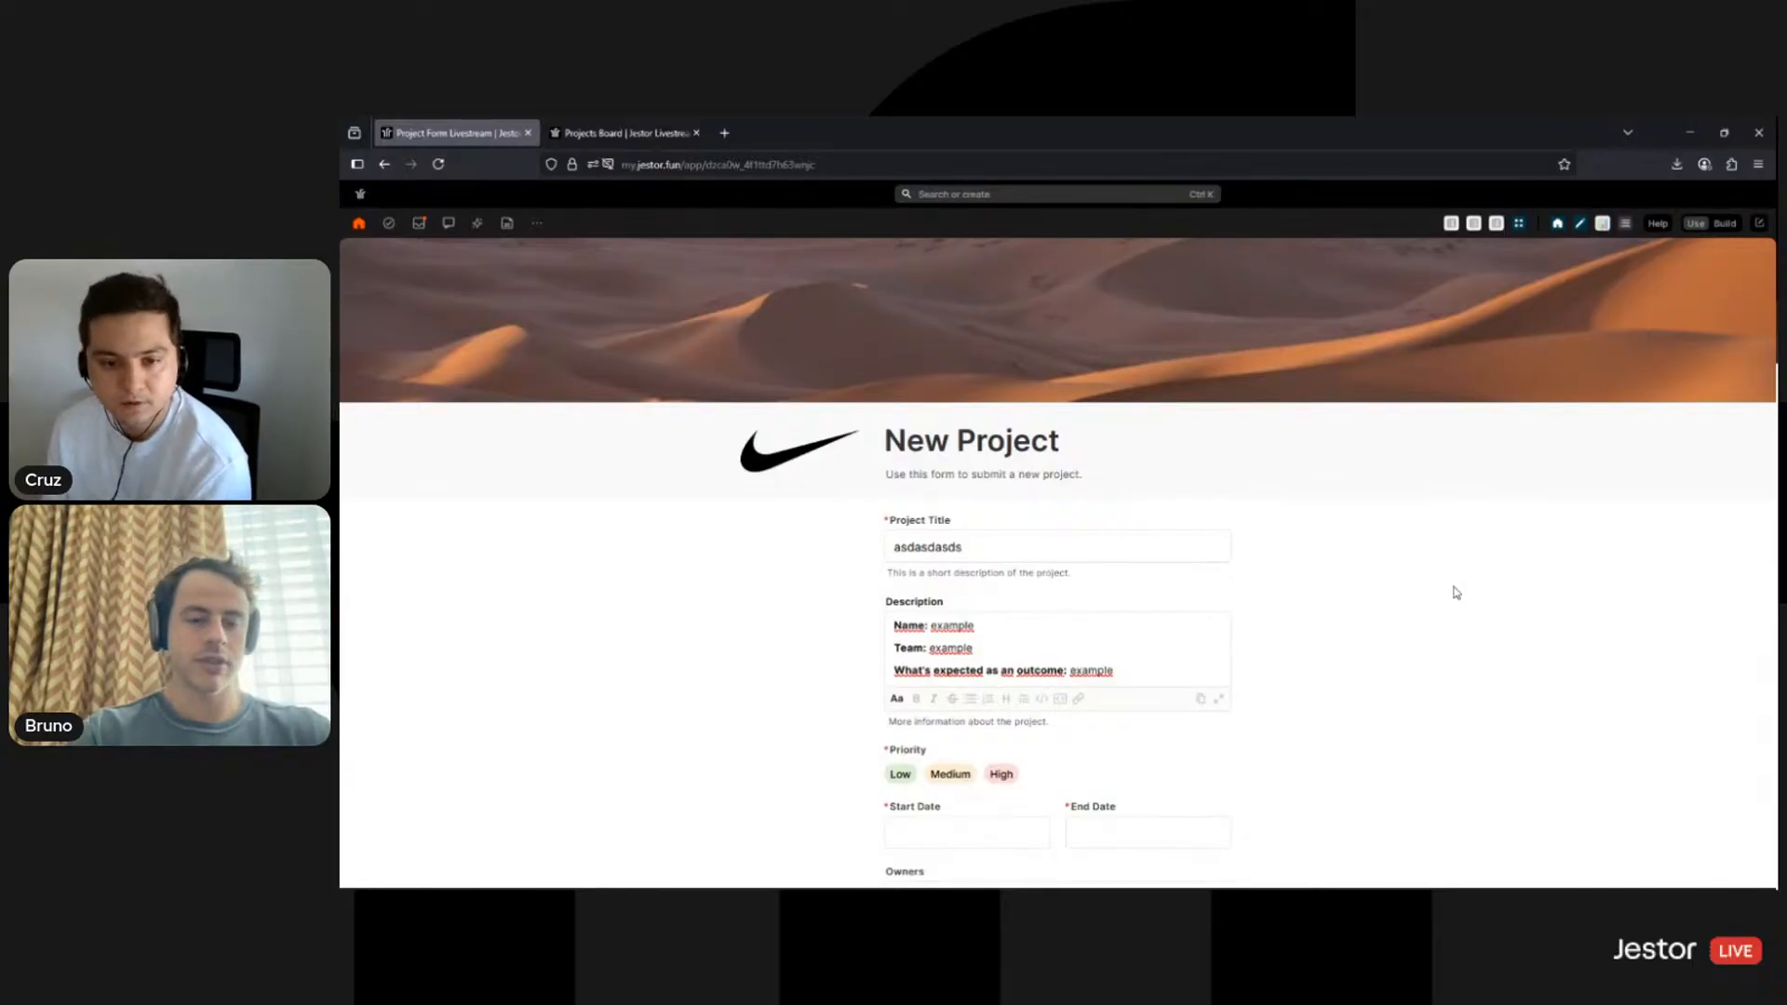
scroll(1454, 597, "down", 2)
scroll(1415, 586, "up", 2)
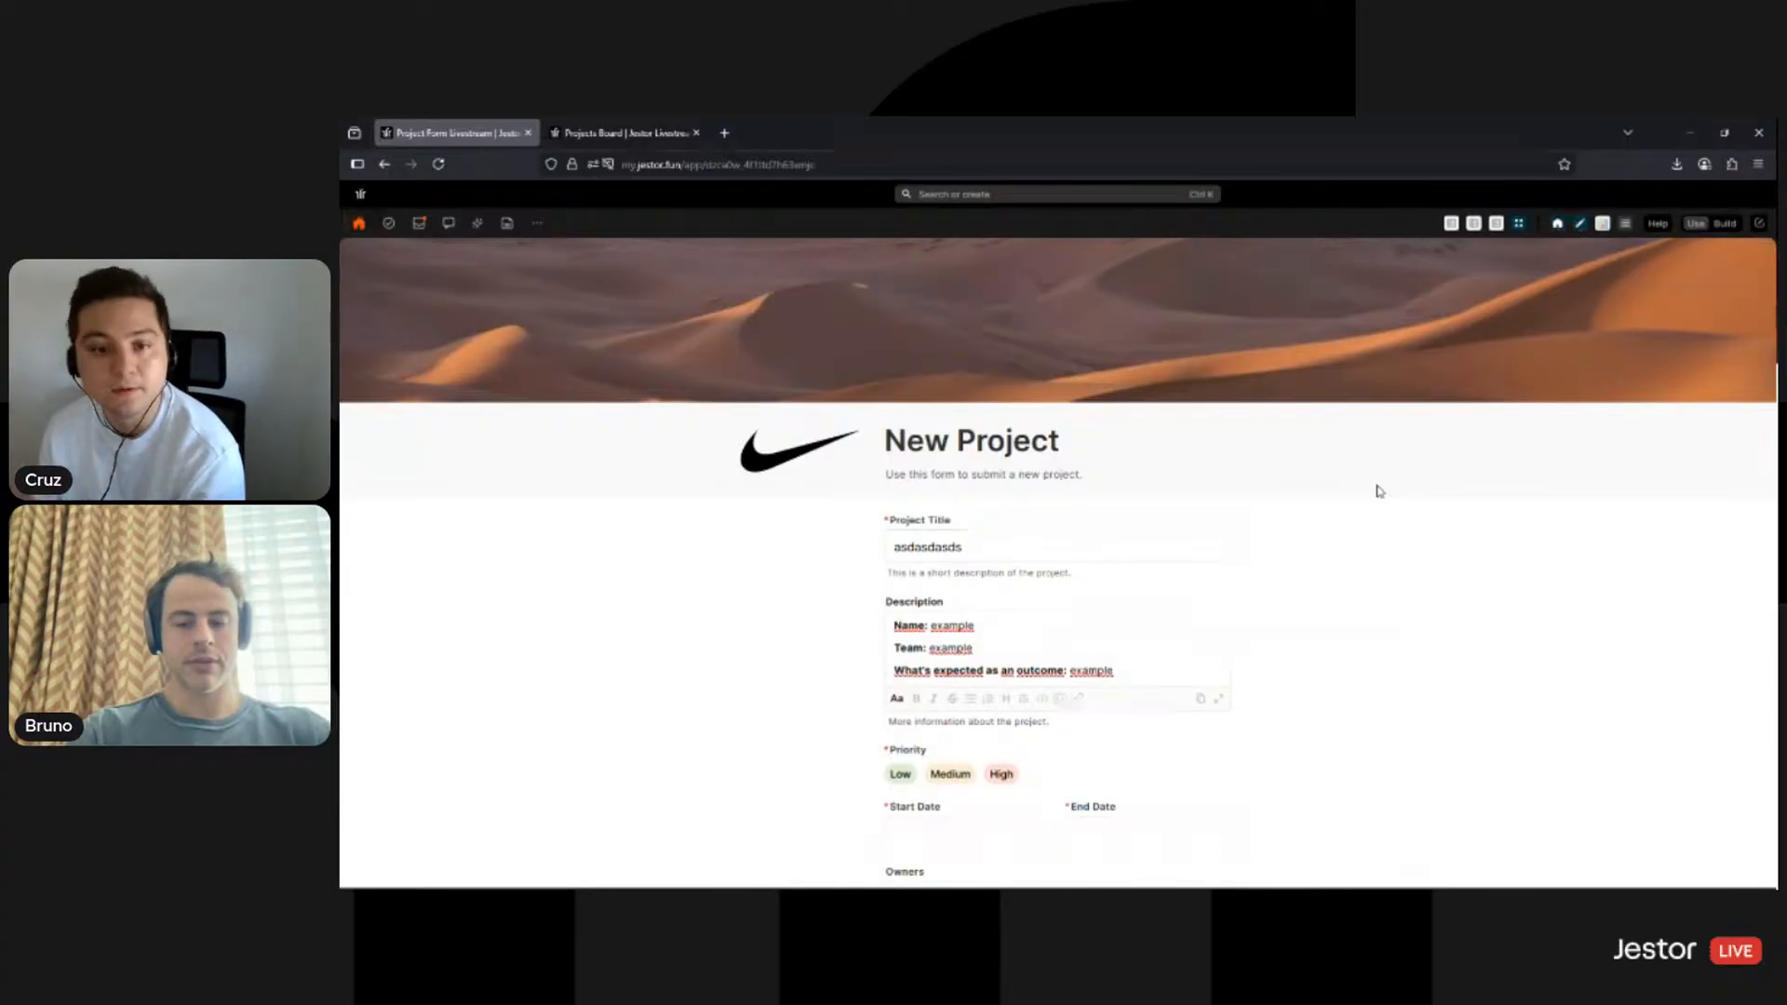
scroll(1308, 573, "down", 2)
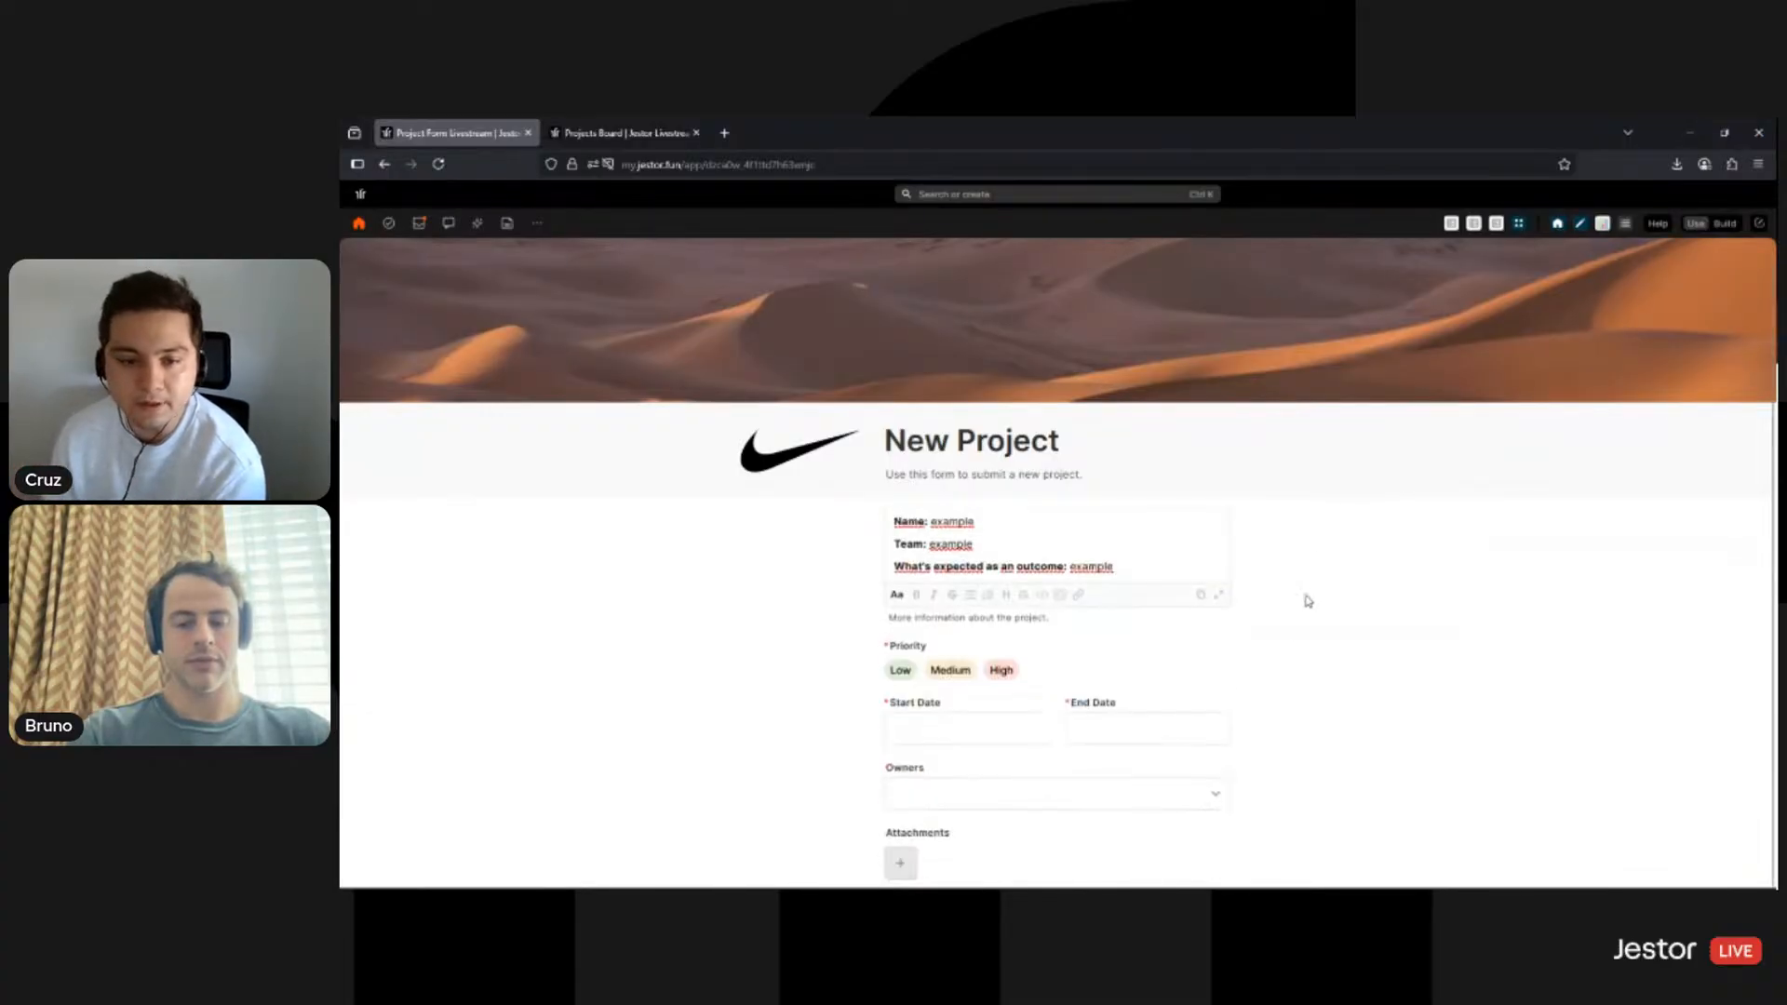
scroll(1294, 614, "up", 2)
scroll(1210, 587, "down", 3)
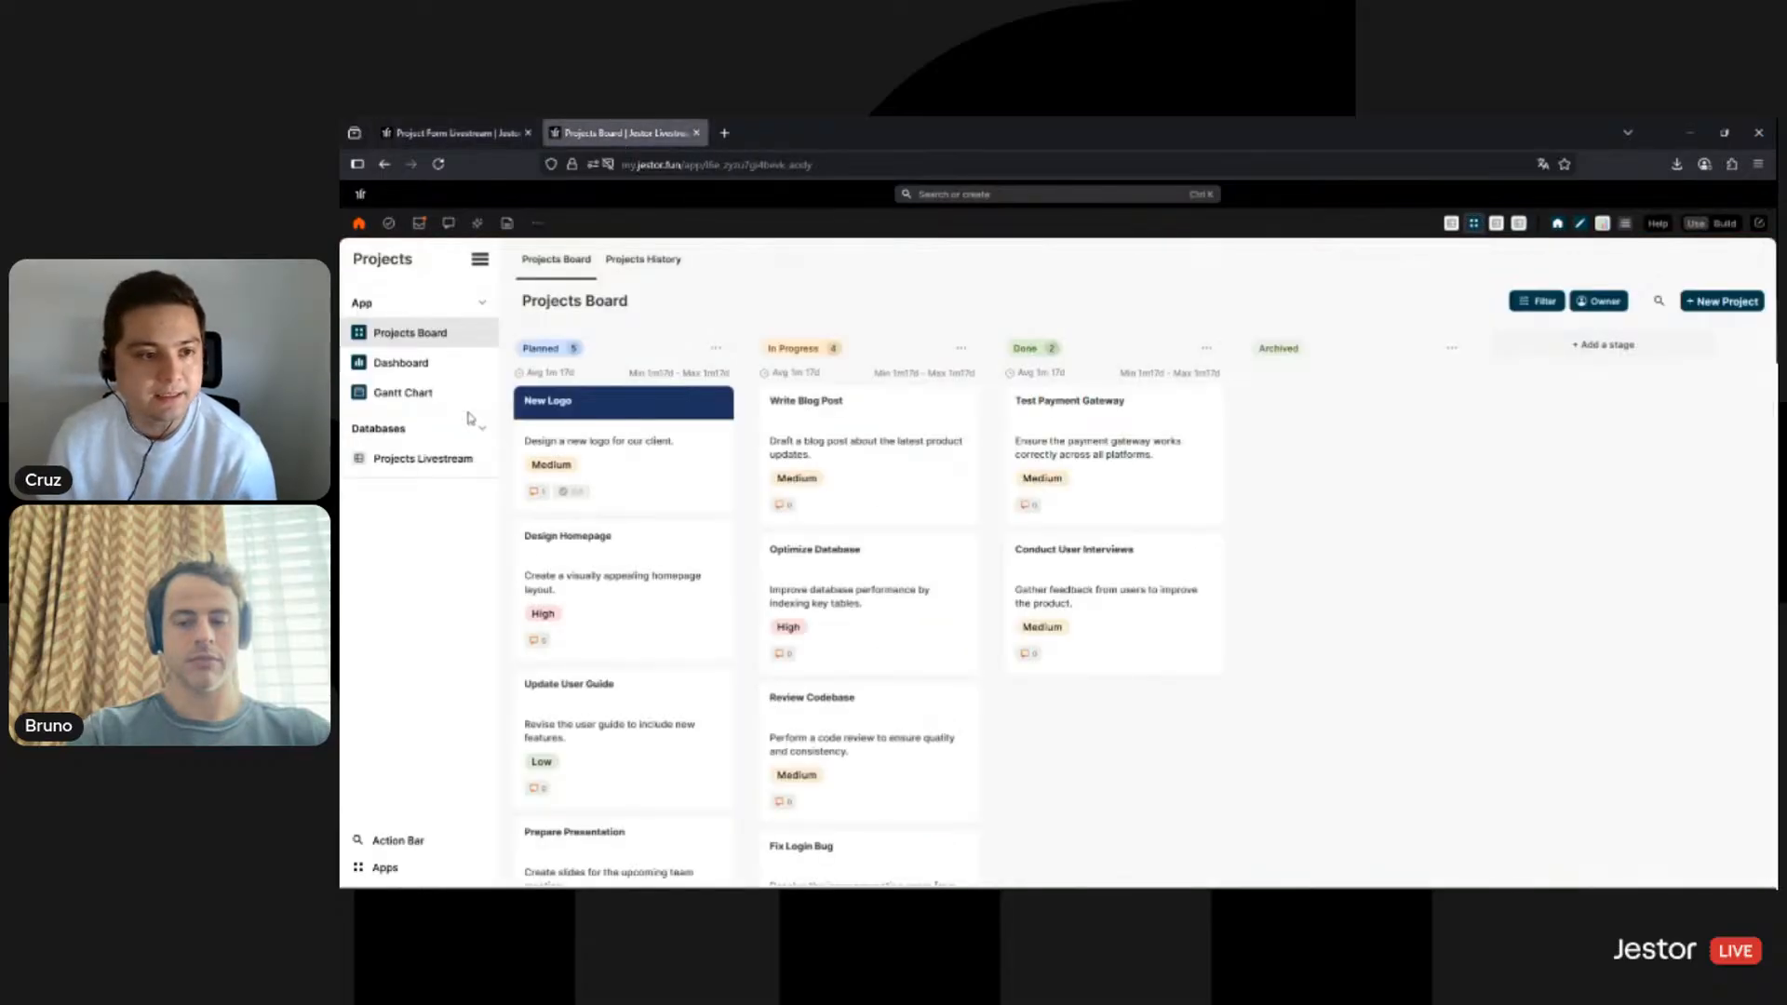
- Check the Projects Livestream table, then title the new form response 'Plan Livestream'
left_click(445, 457)
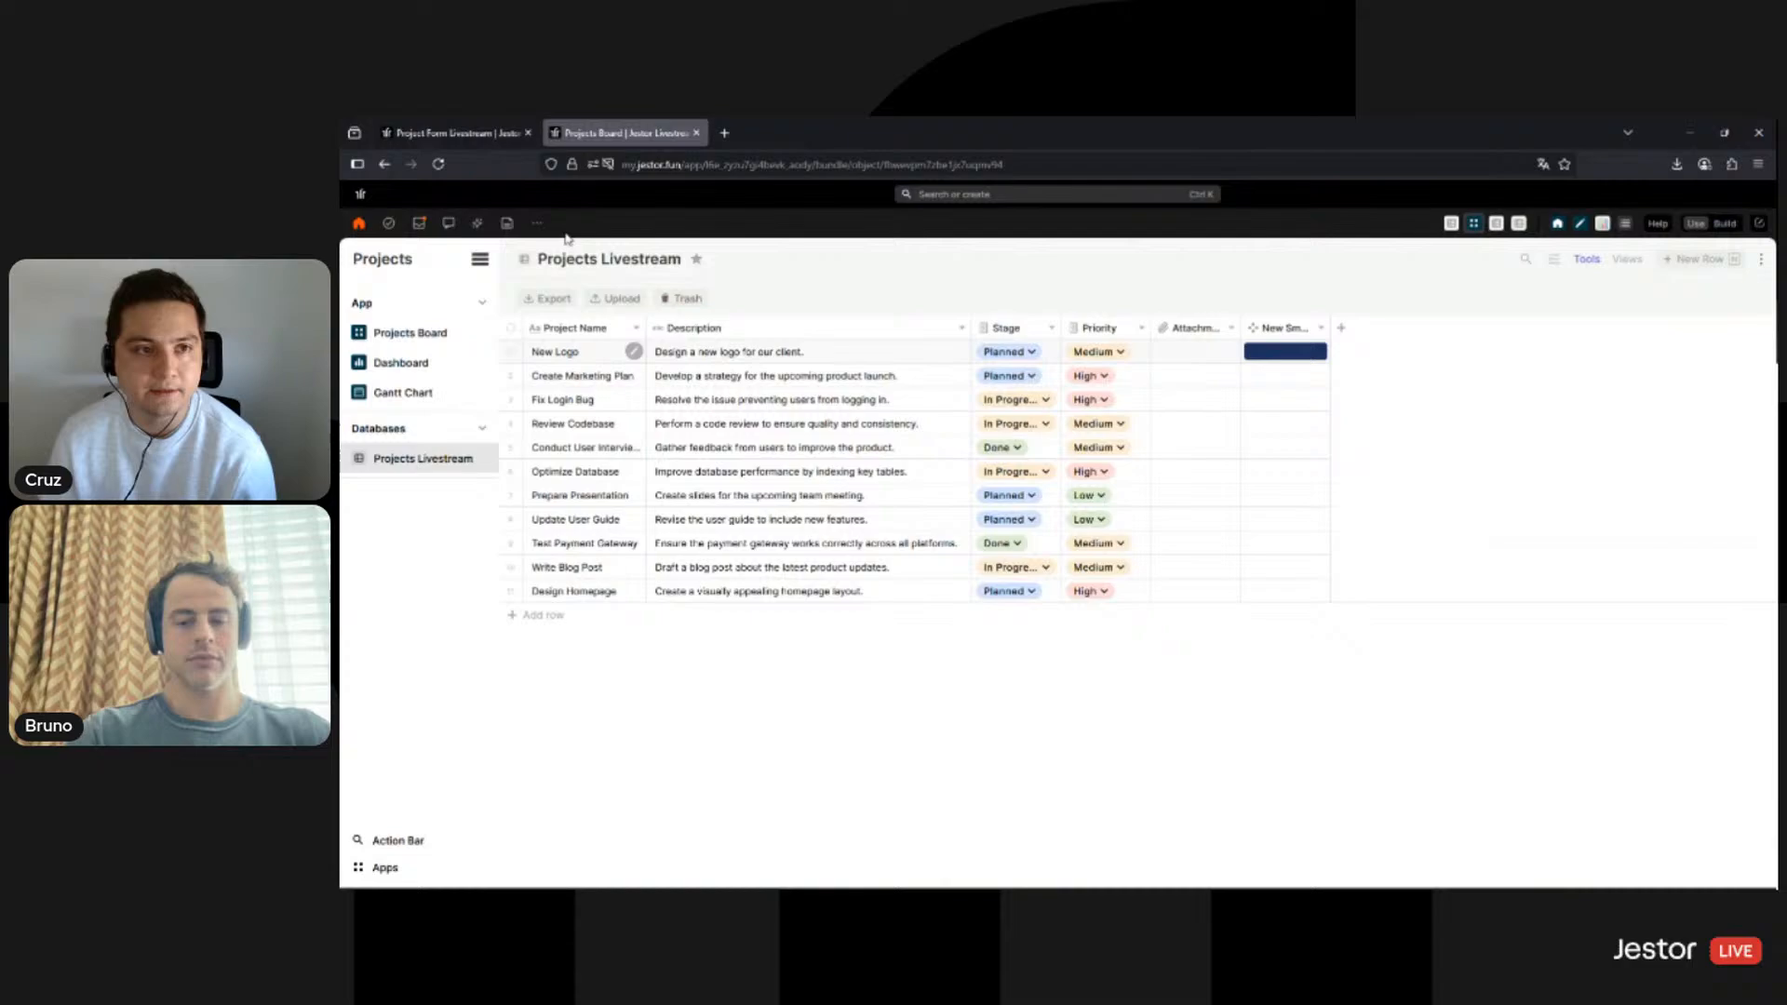
left_click(452, 132)
double_click(991, 431)
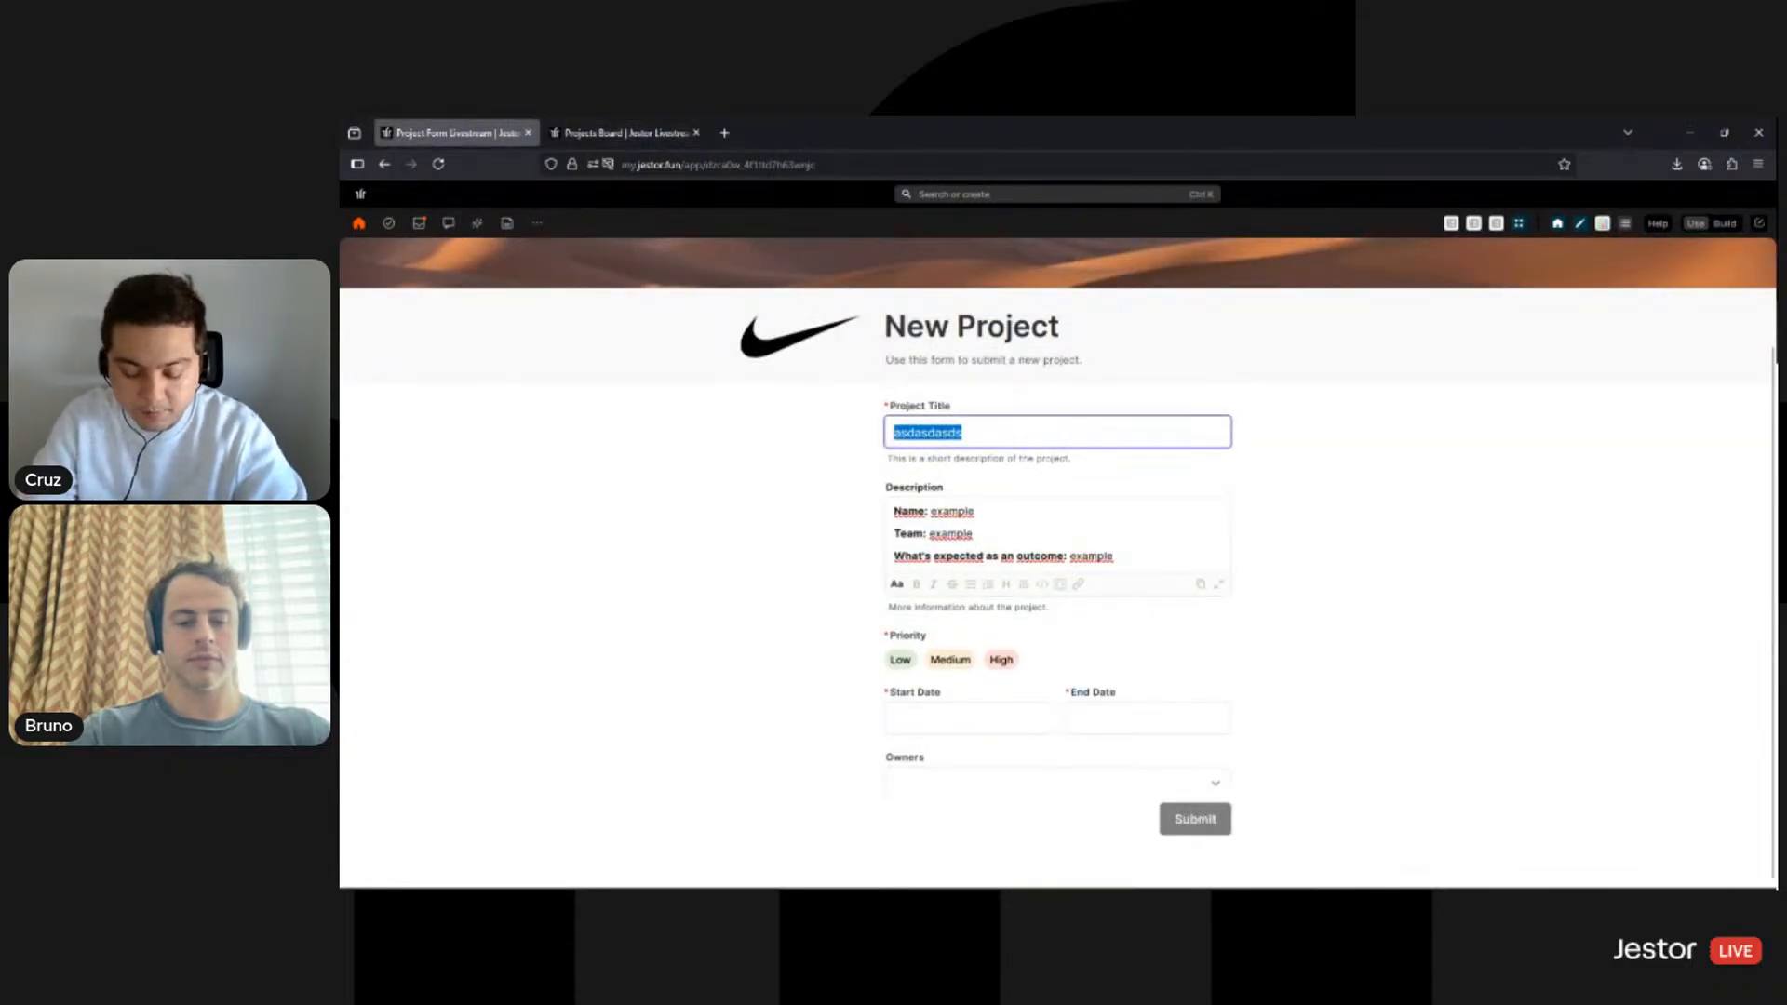
type("Plan Livestream")
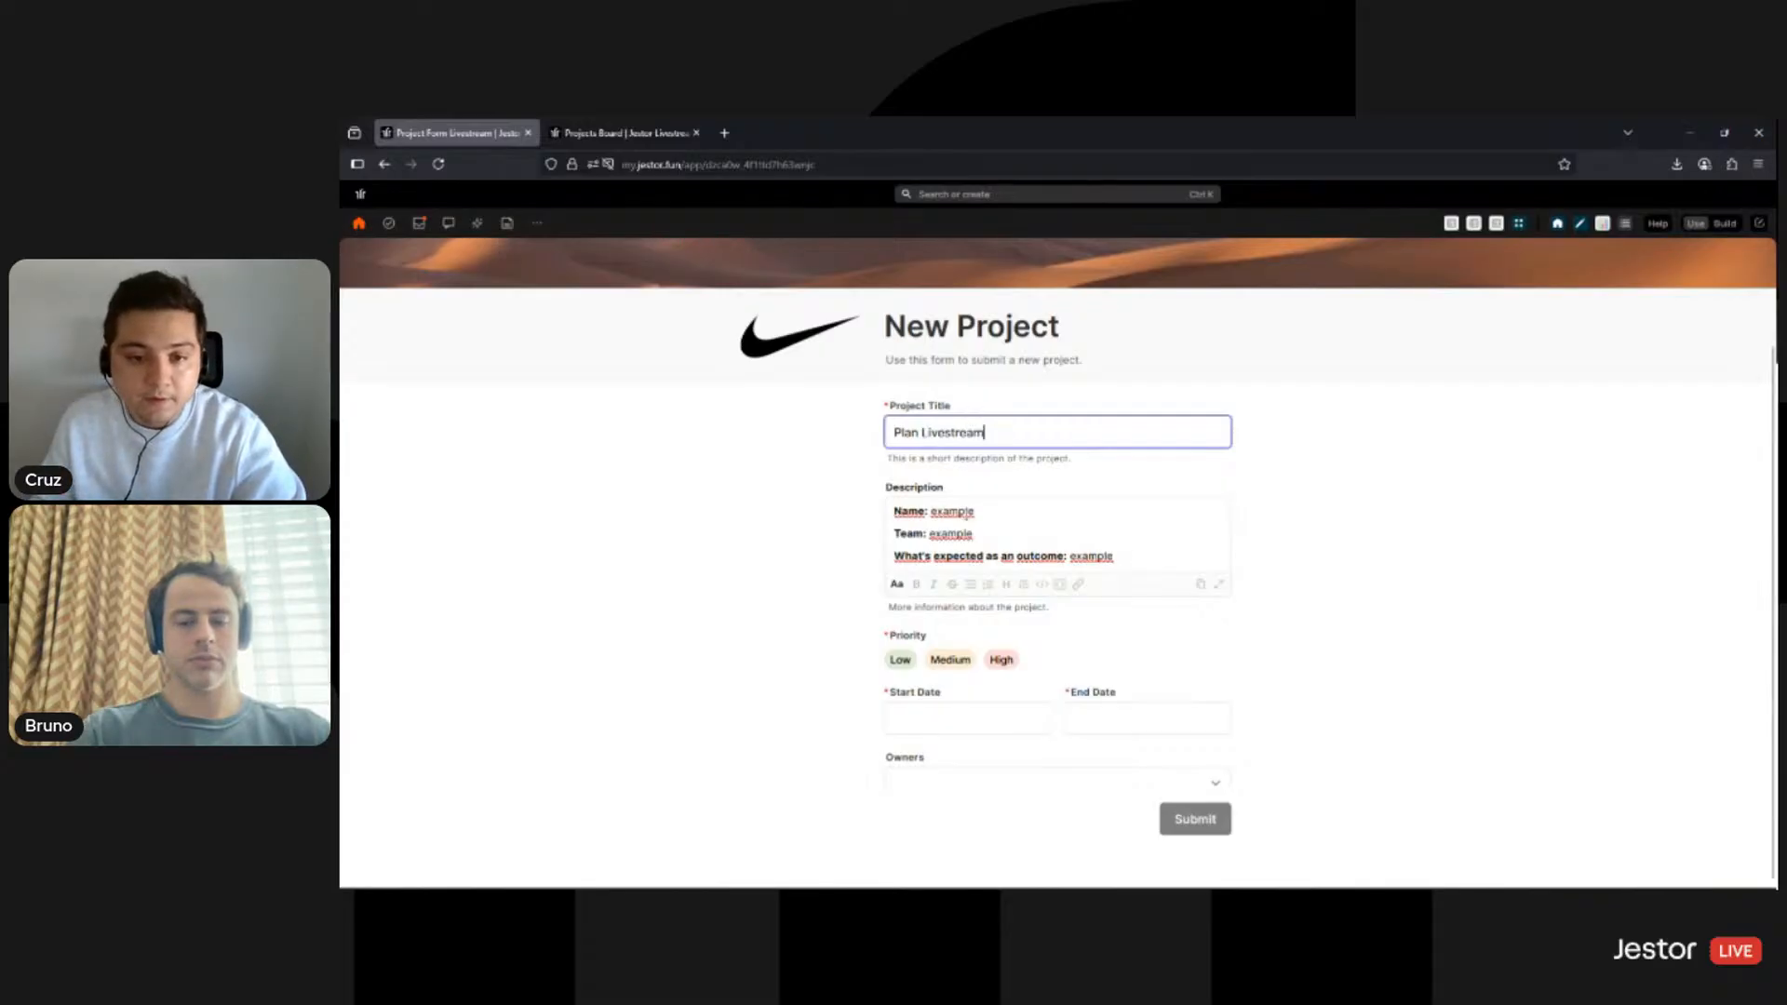
- Fill the description with Name 'Plan Livestream', team 'Marke', and the 5-livestreams expected outcome
left_click(952, 511)
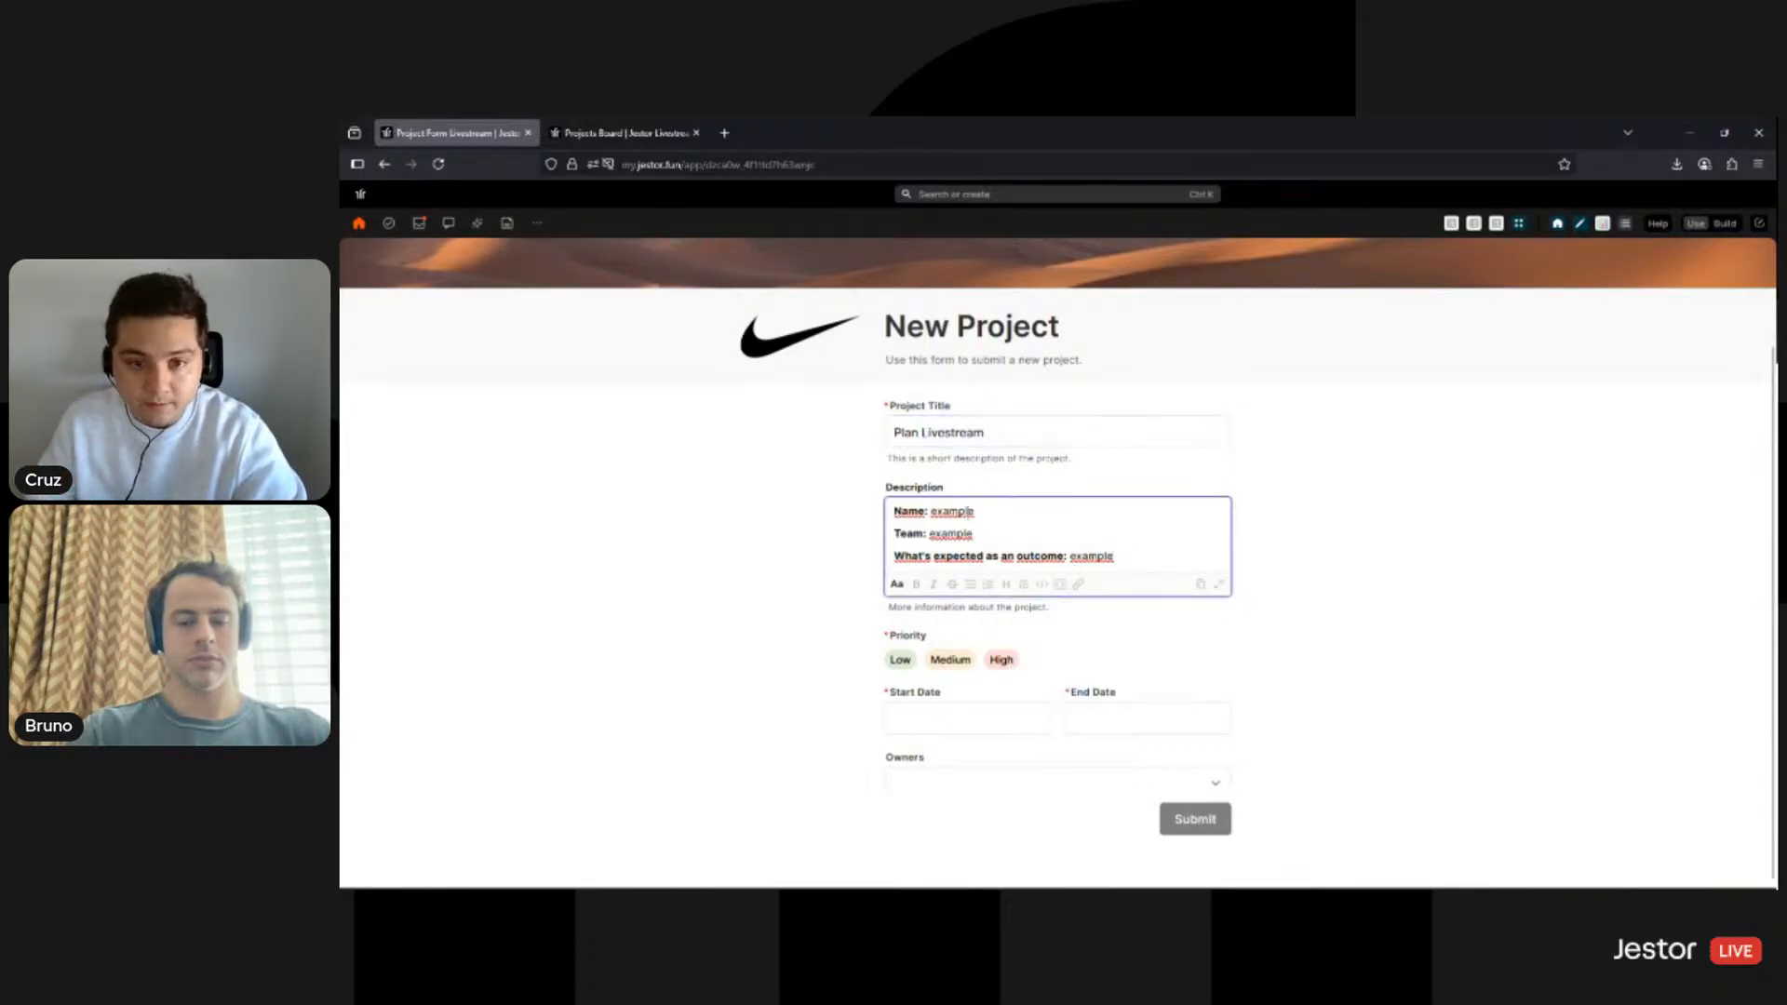
double_click(952, 511)
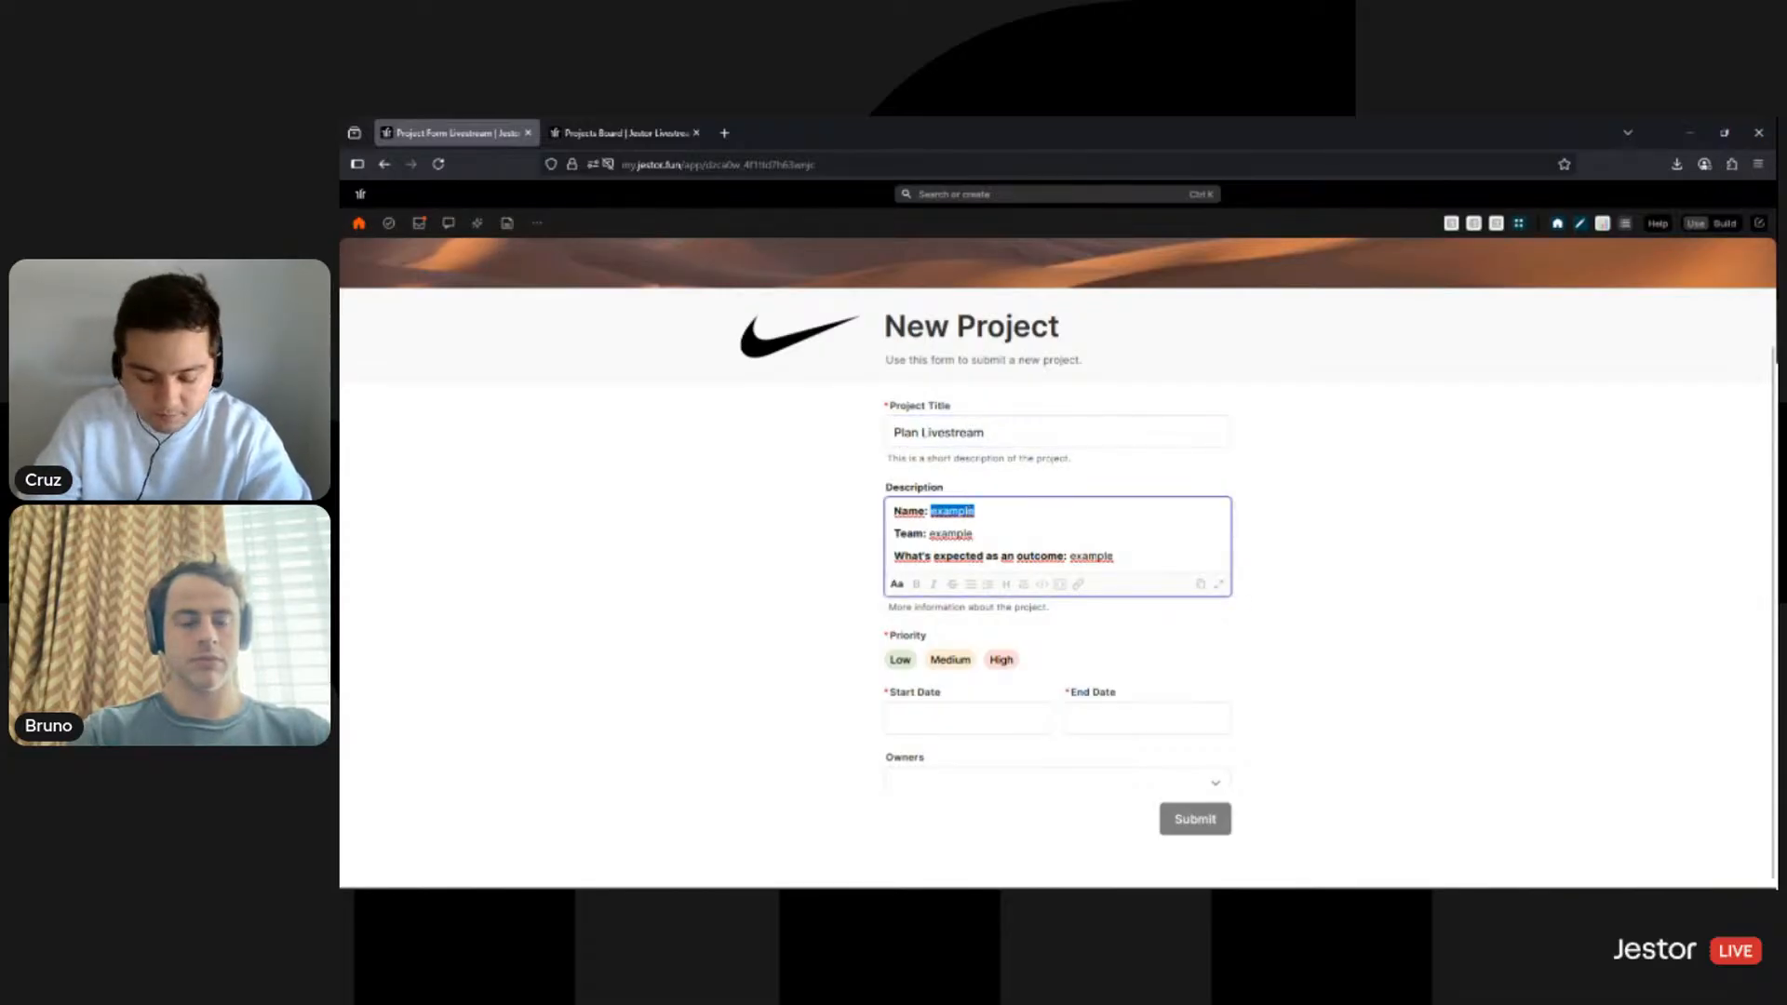
type("Plan Livestream")
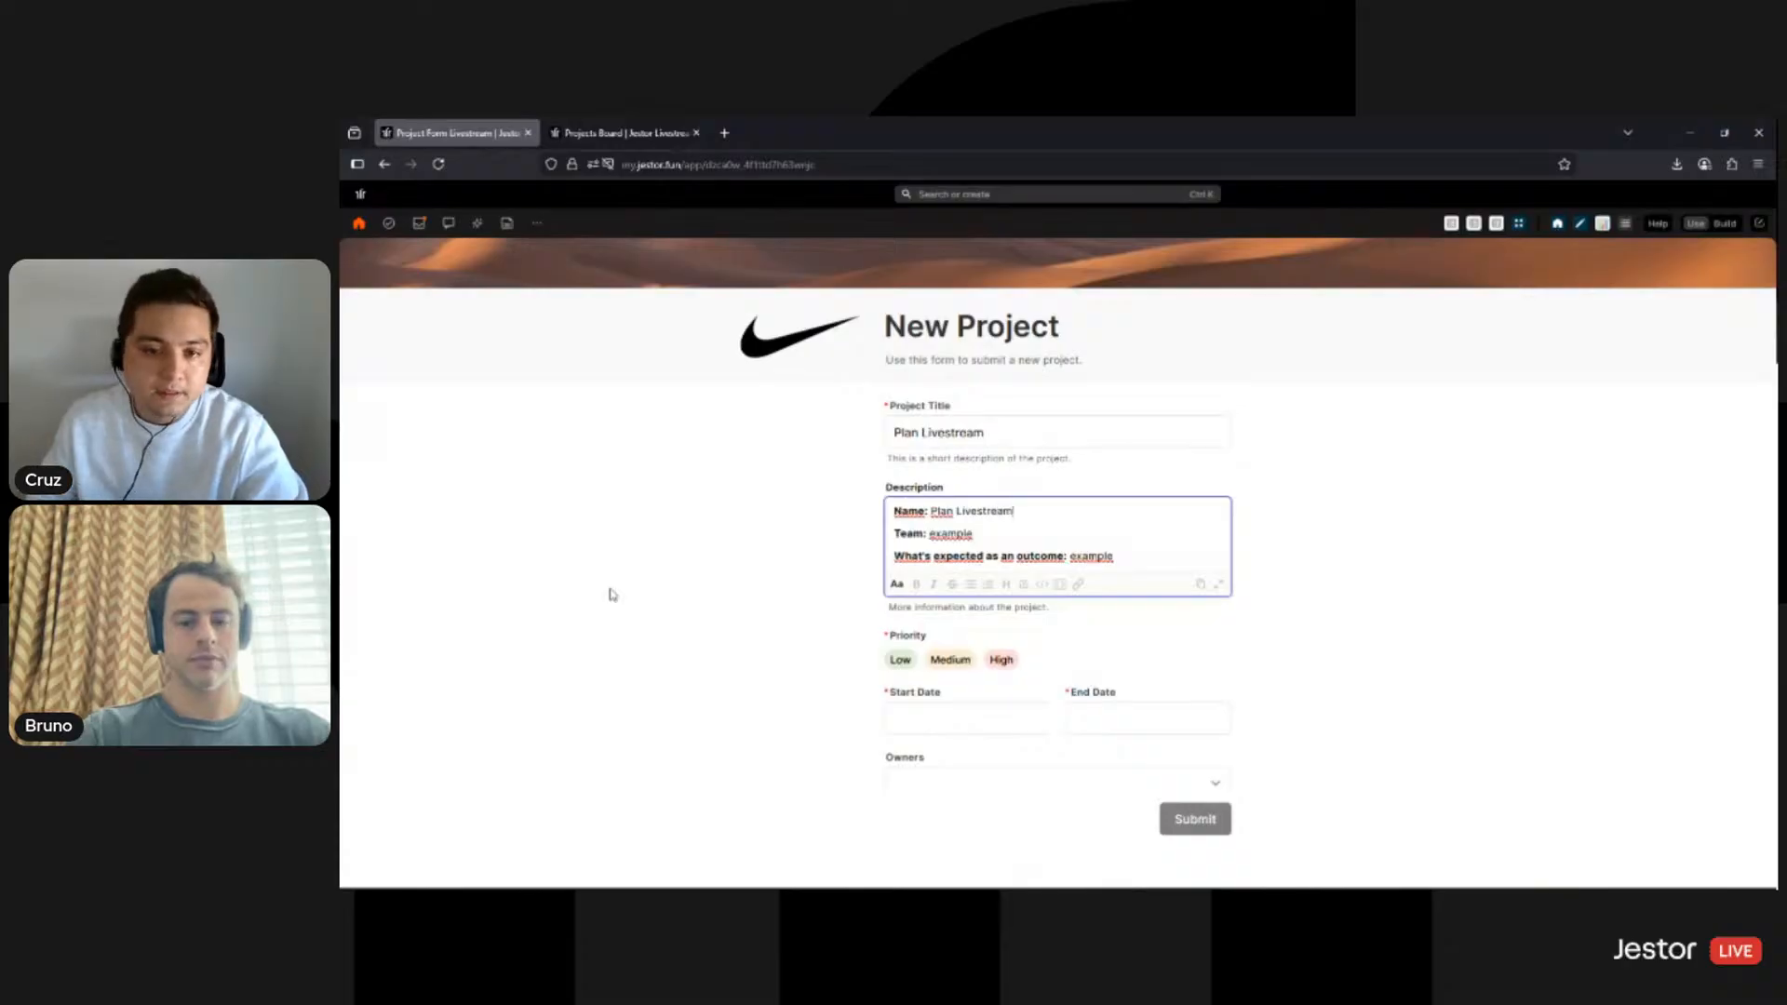
double_click(950, 533)
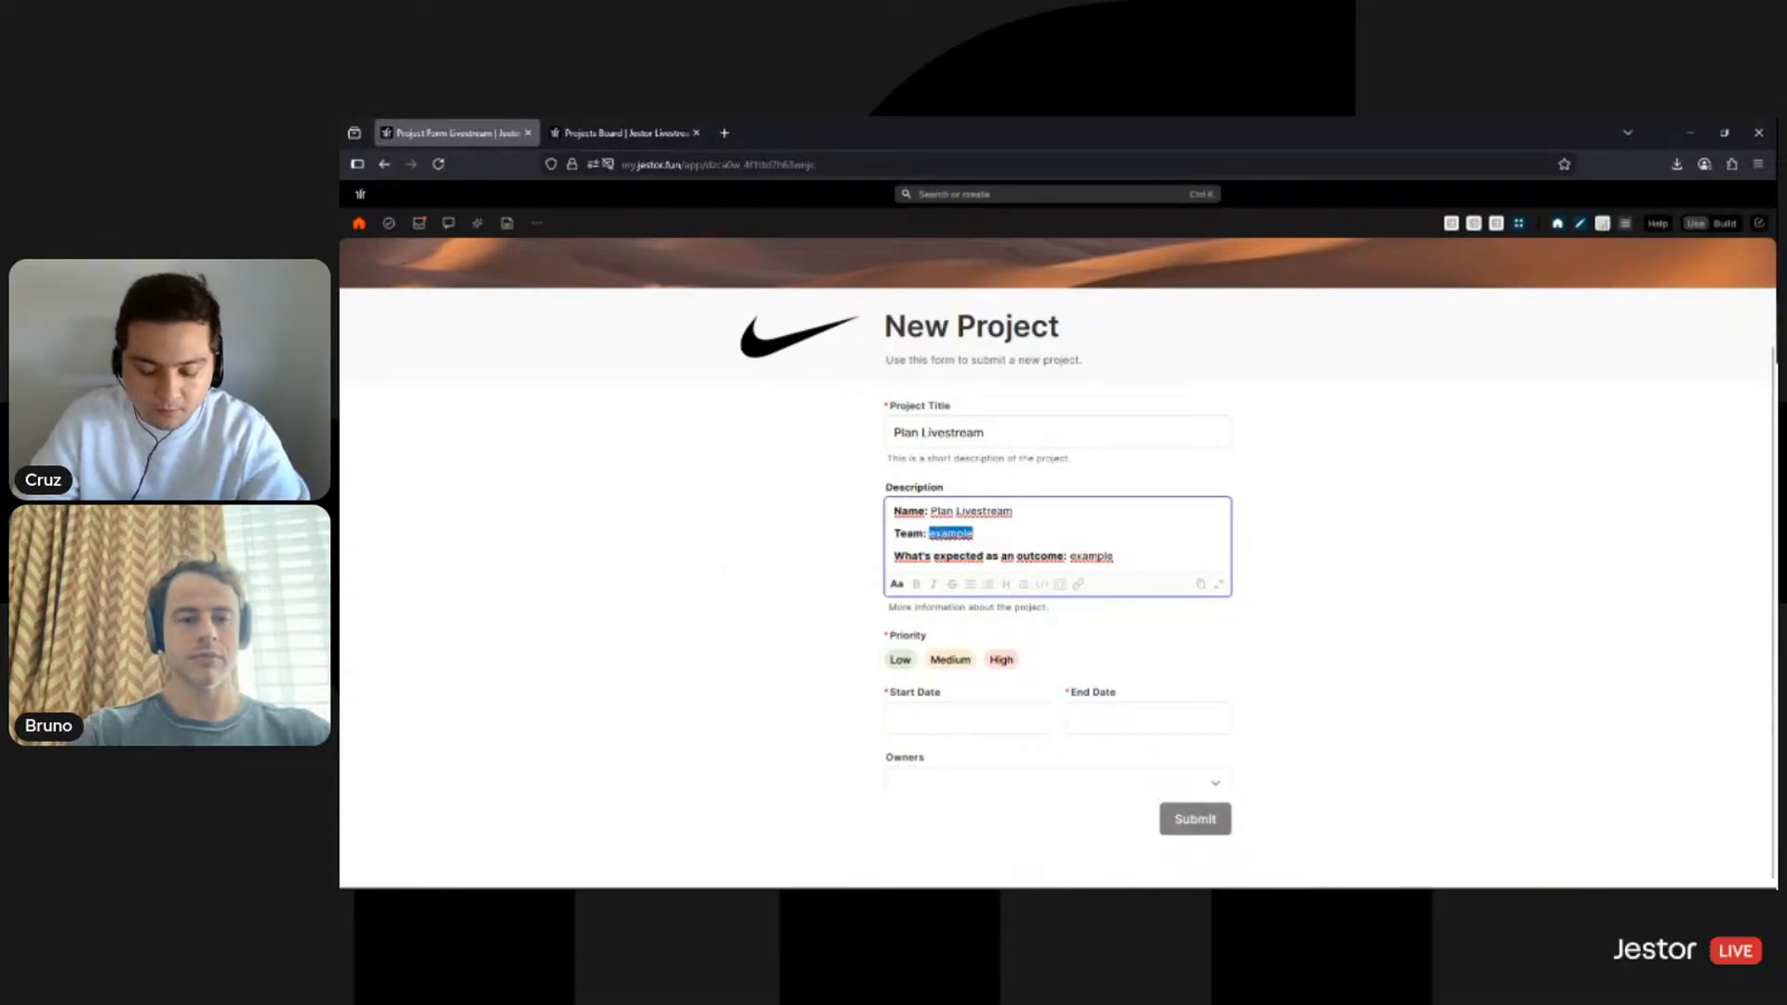
type("Marketing")
double_click(1104, 557)
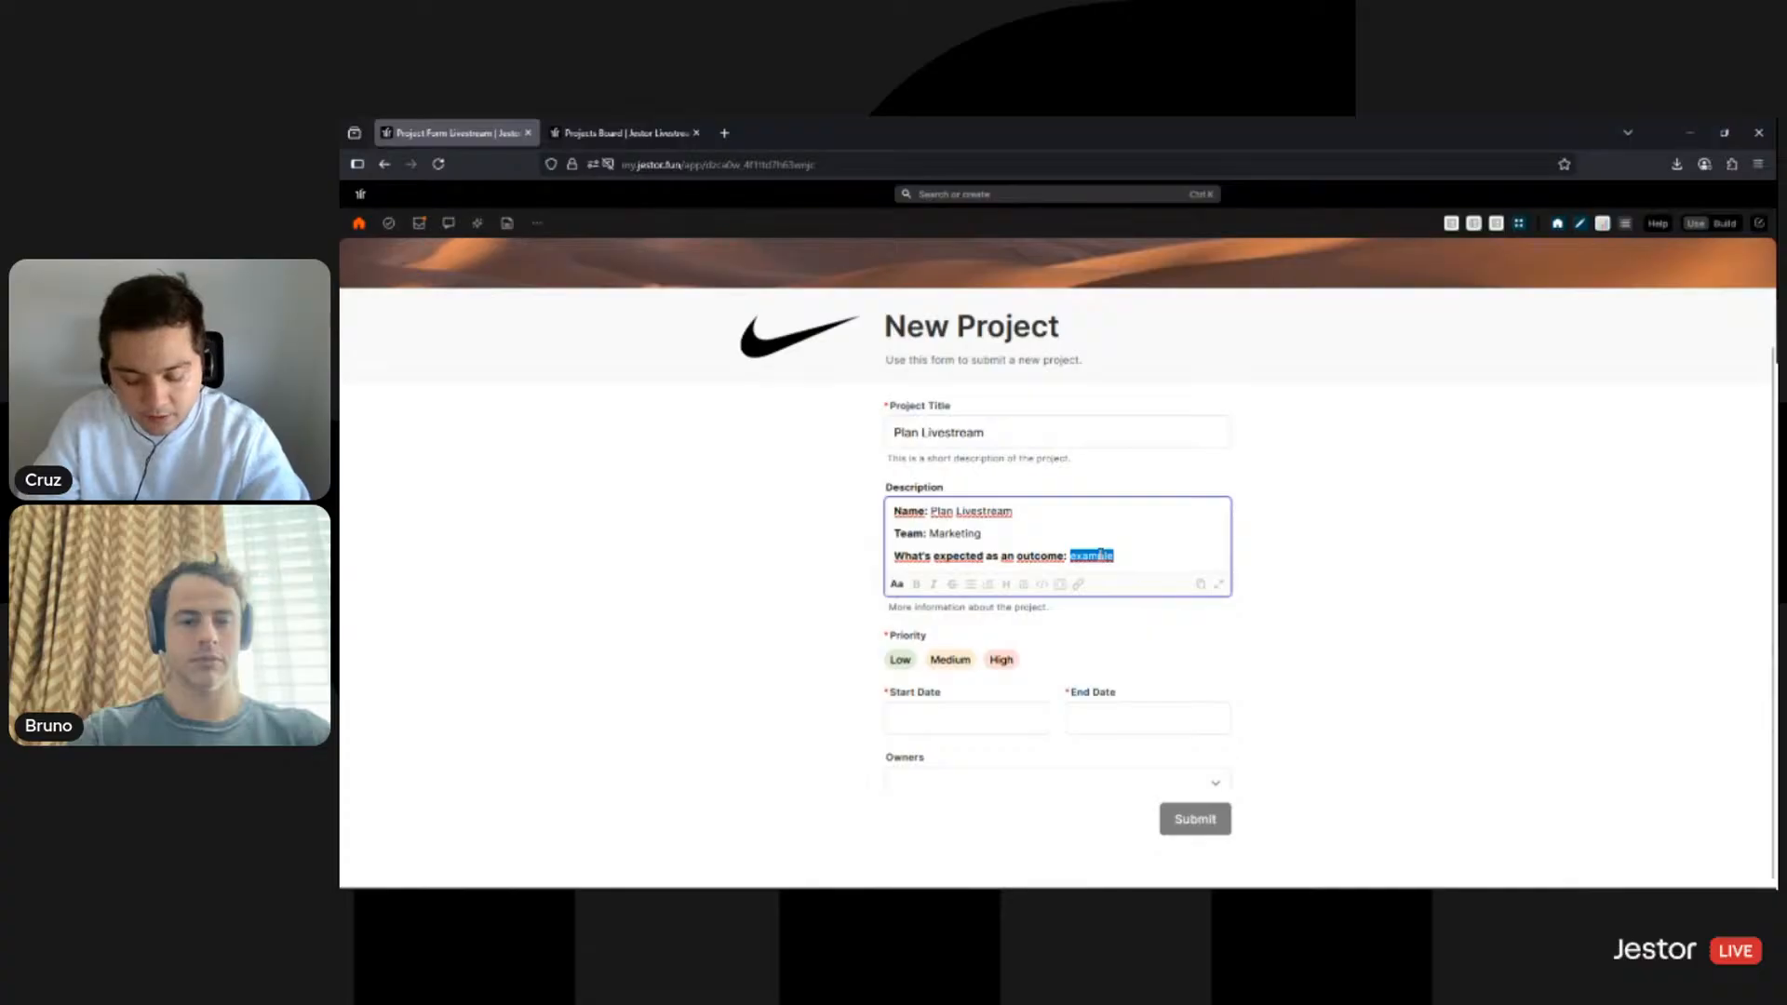
type("We sh")
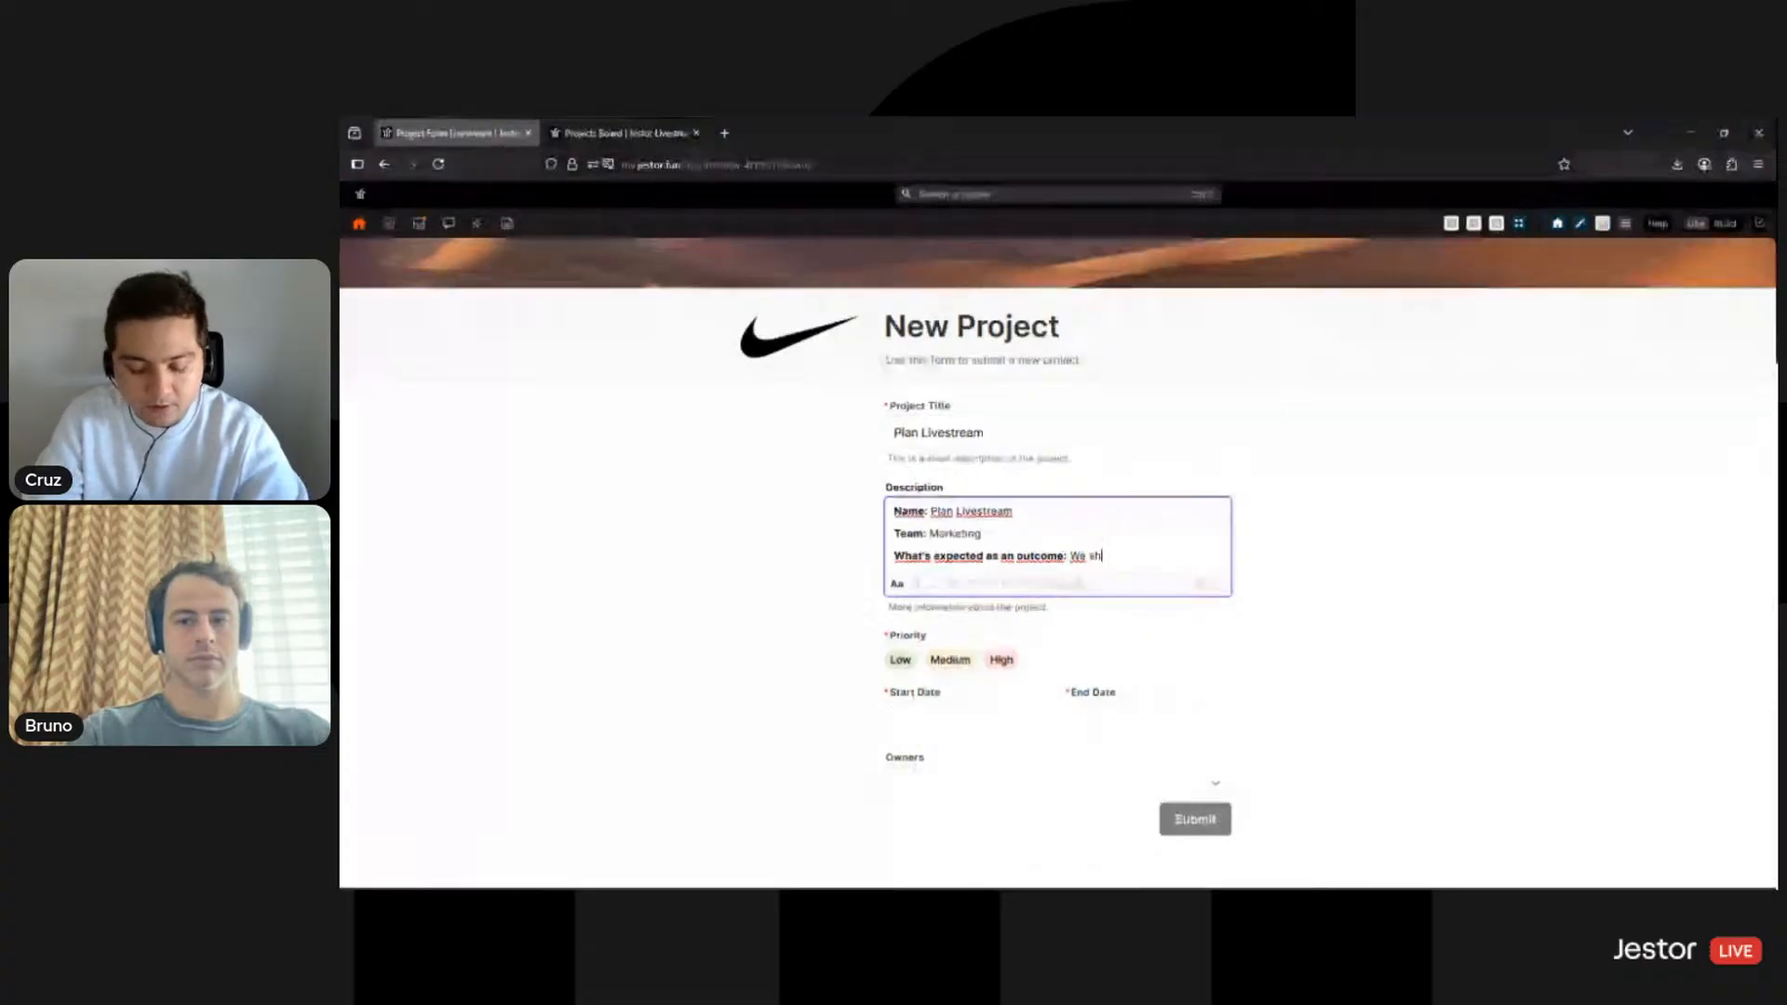
type("ould have at least")
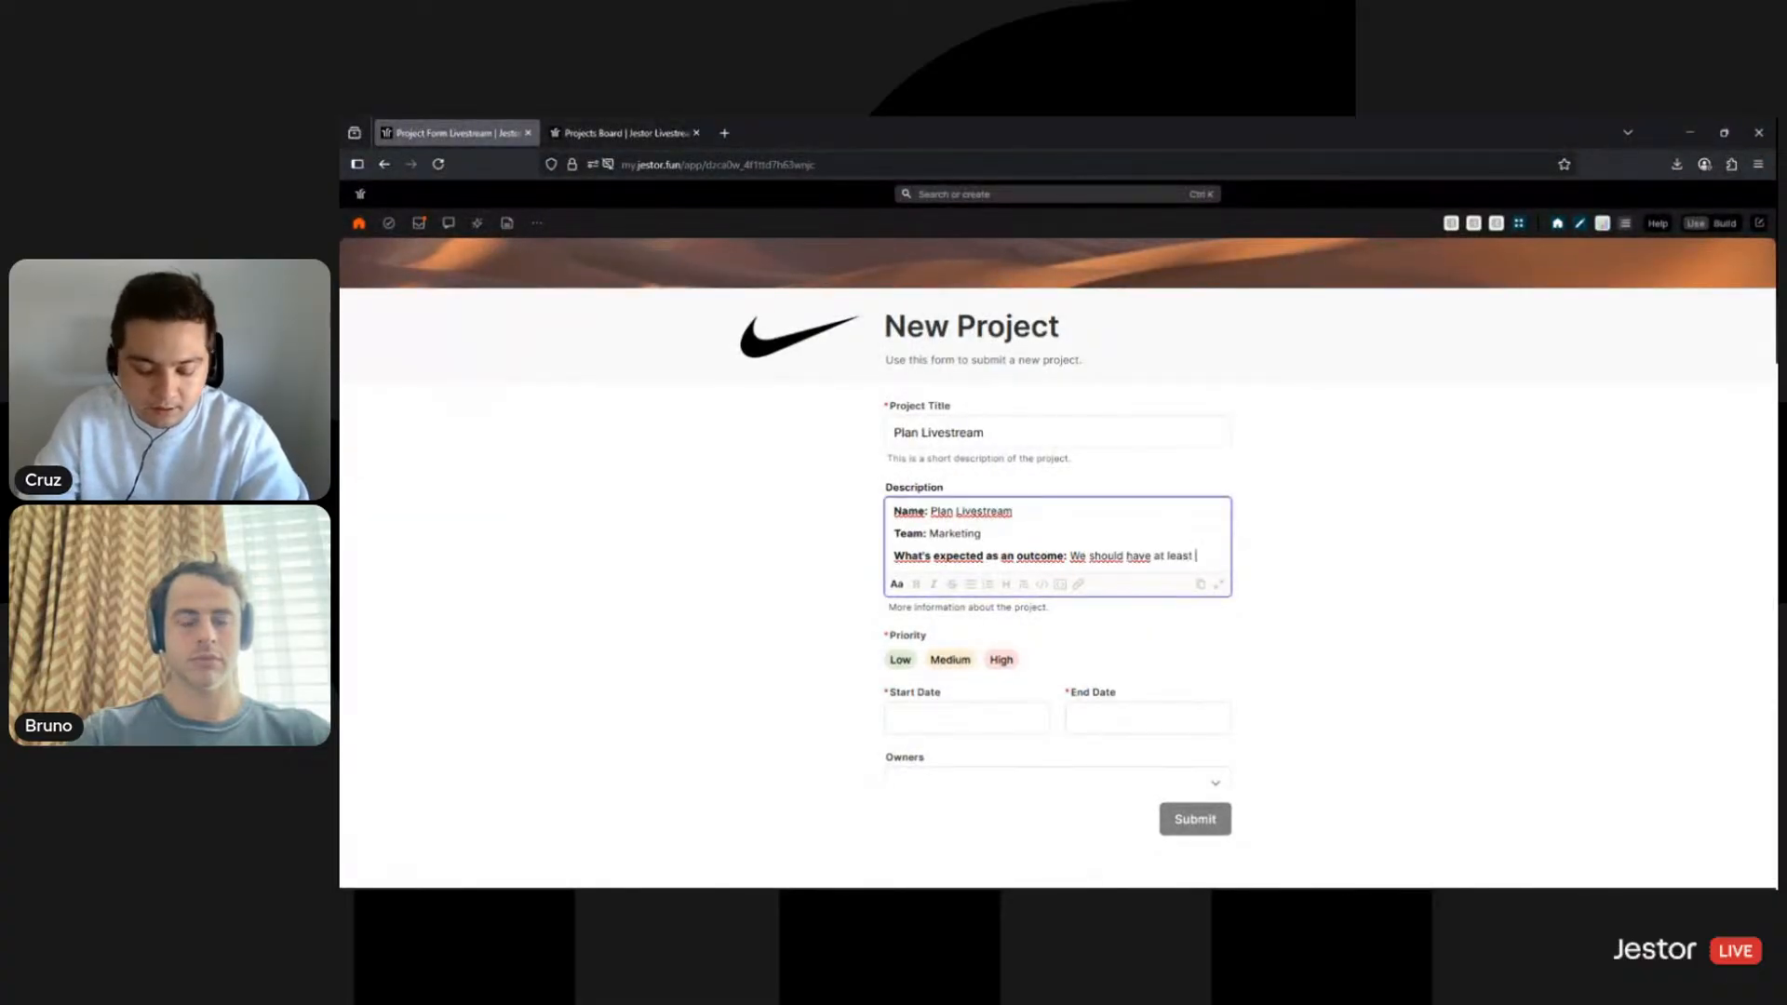
type(" 5")
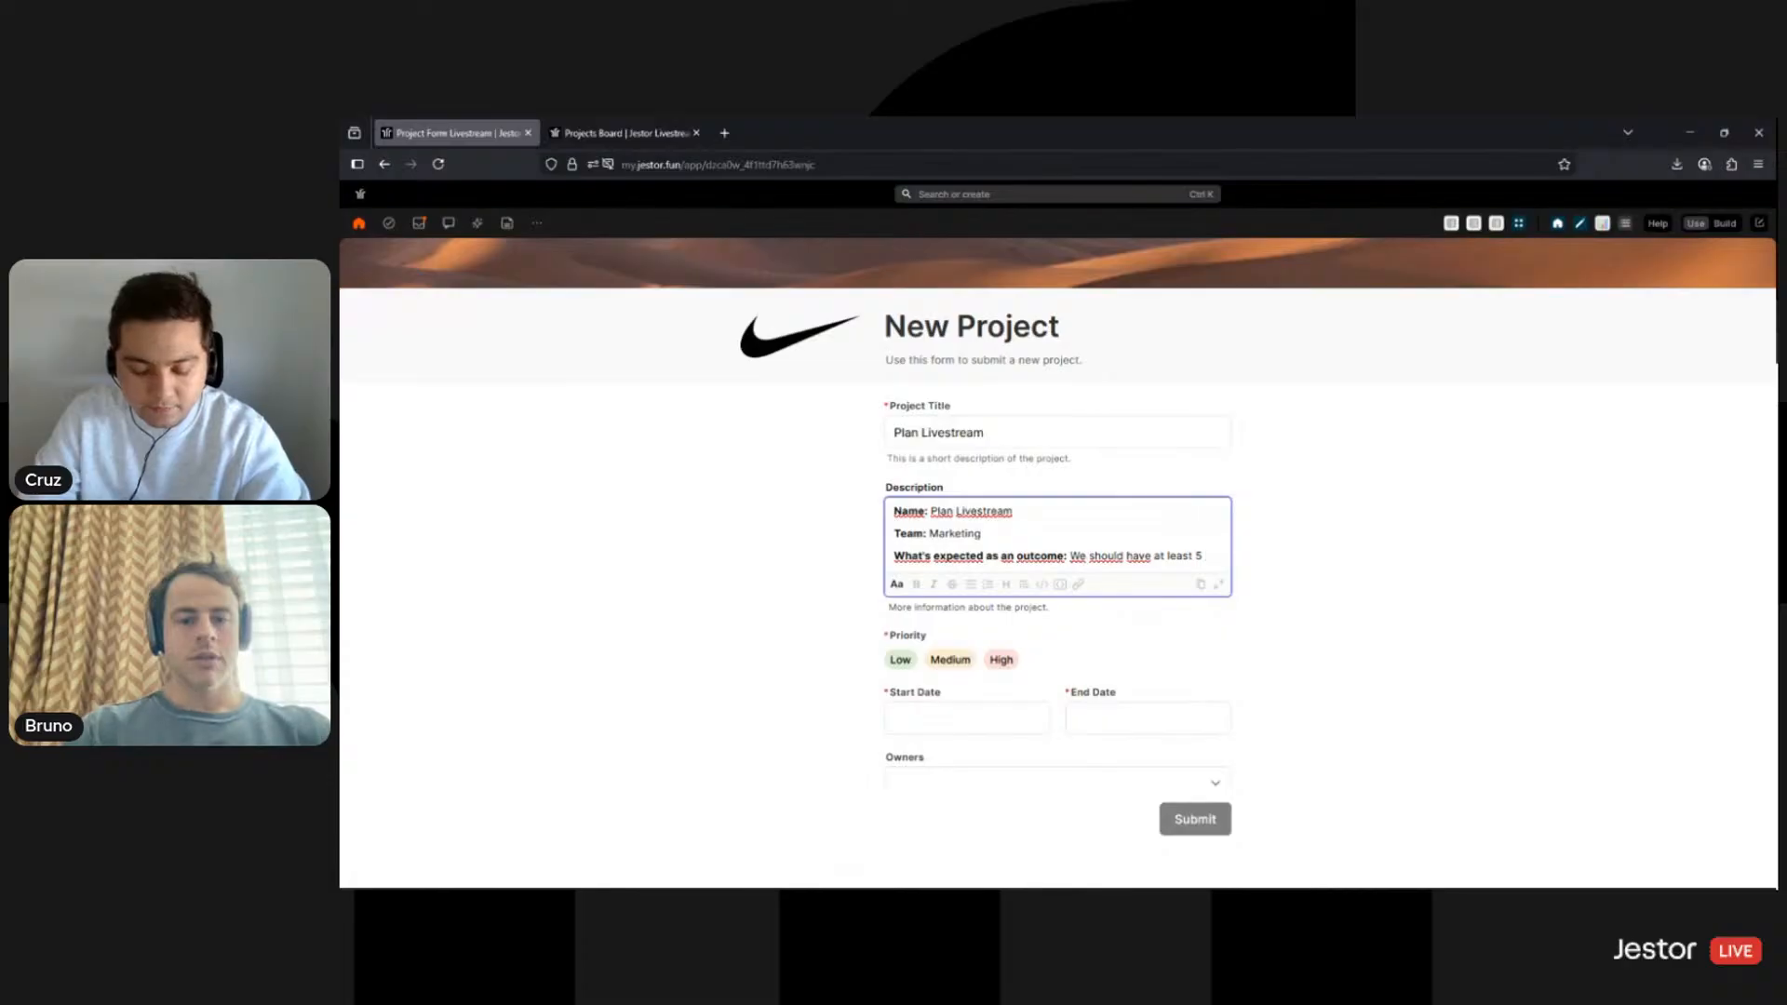
type(" livestreams planned")
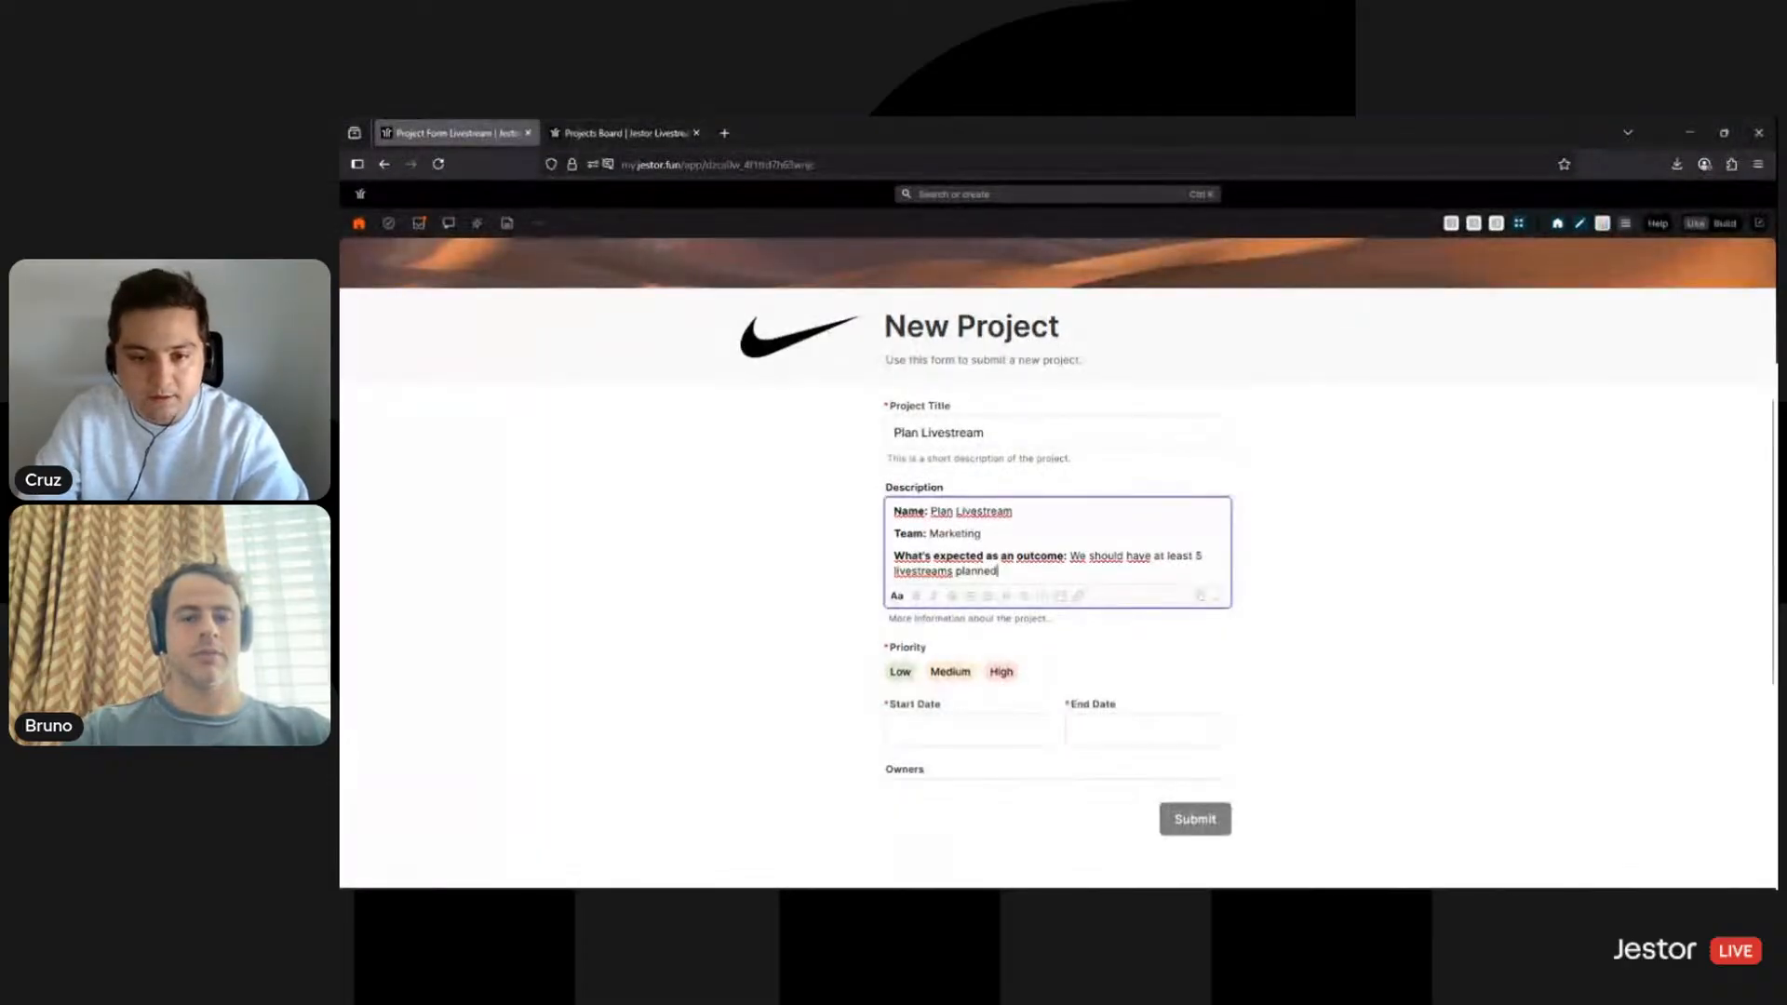
type(" by the end of ")
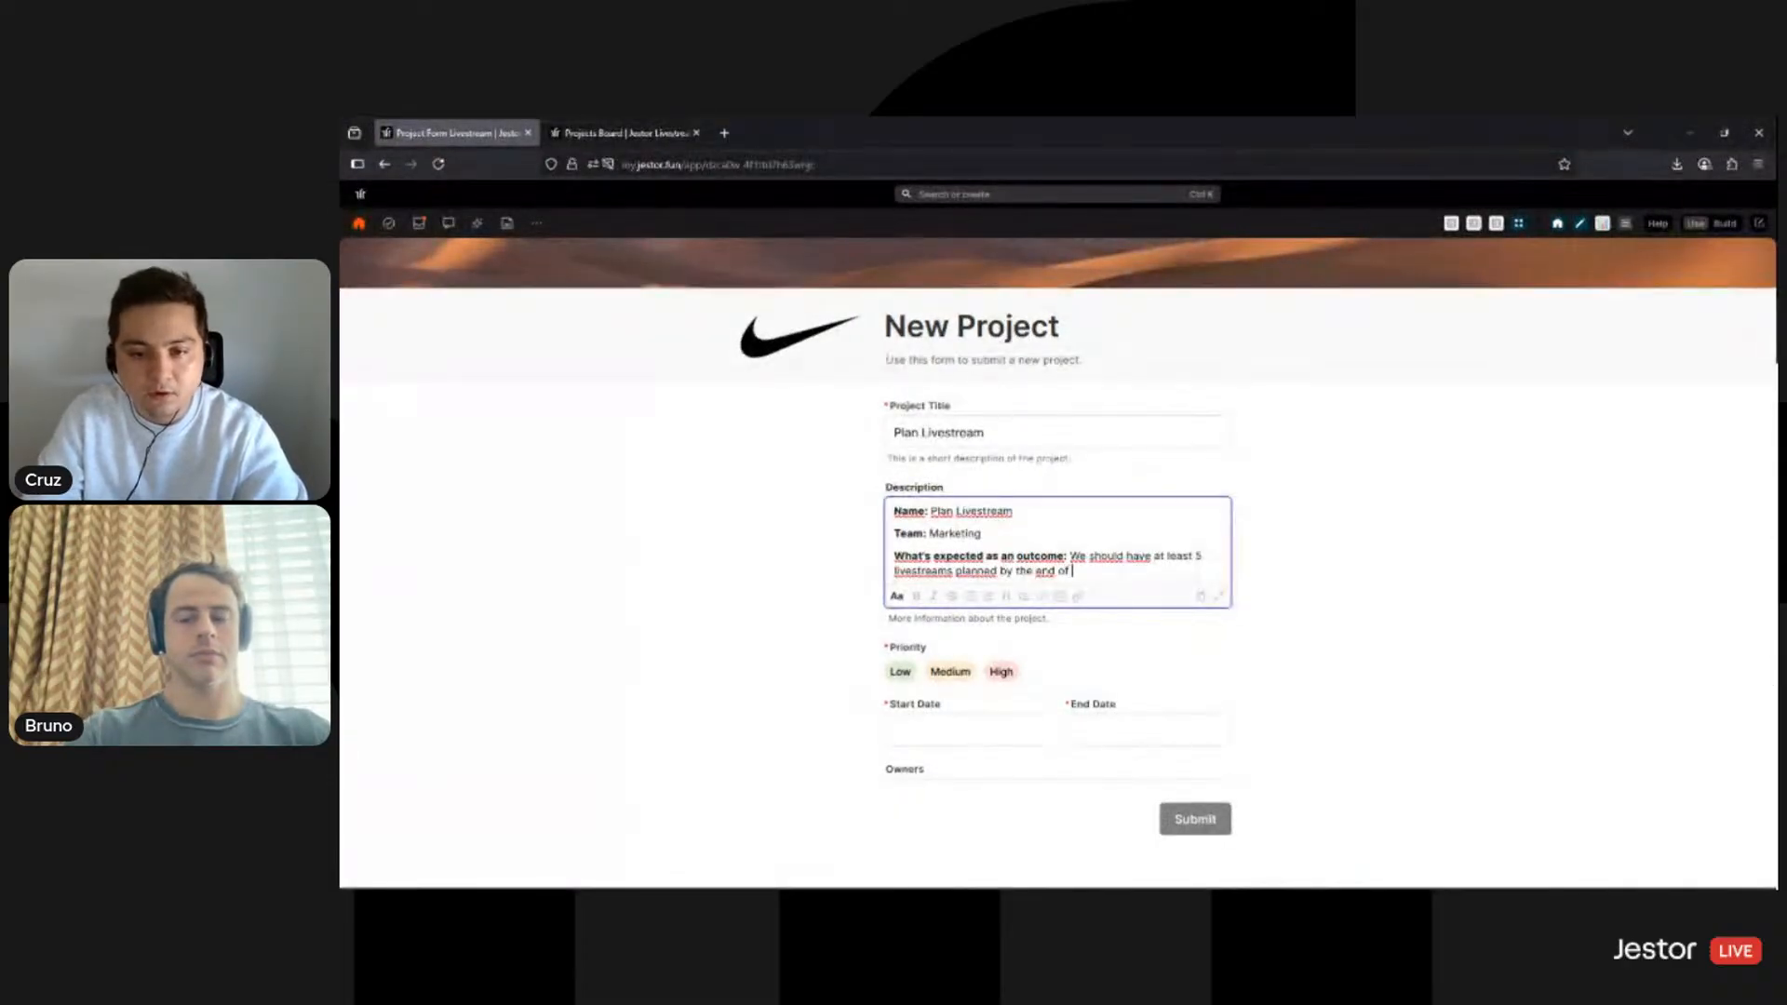
type("the week.")
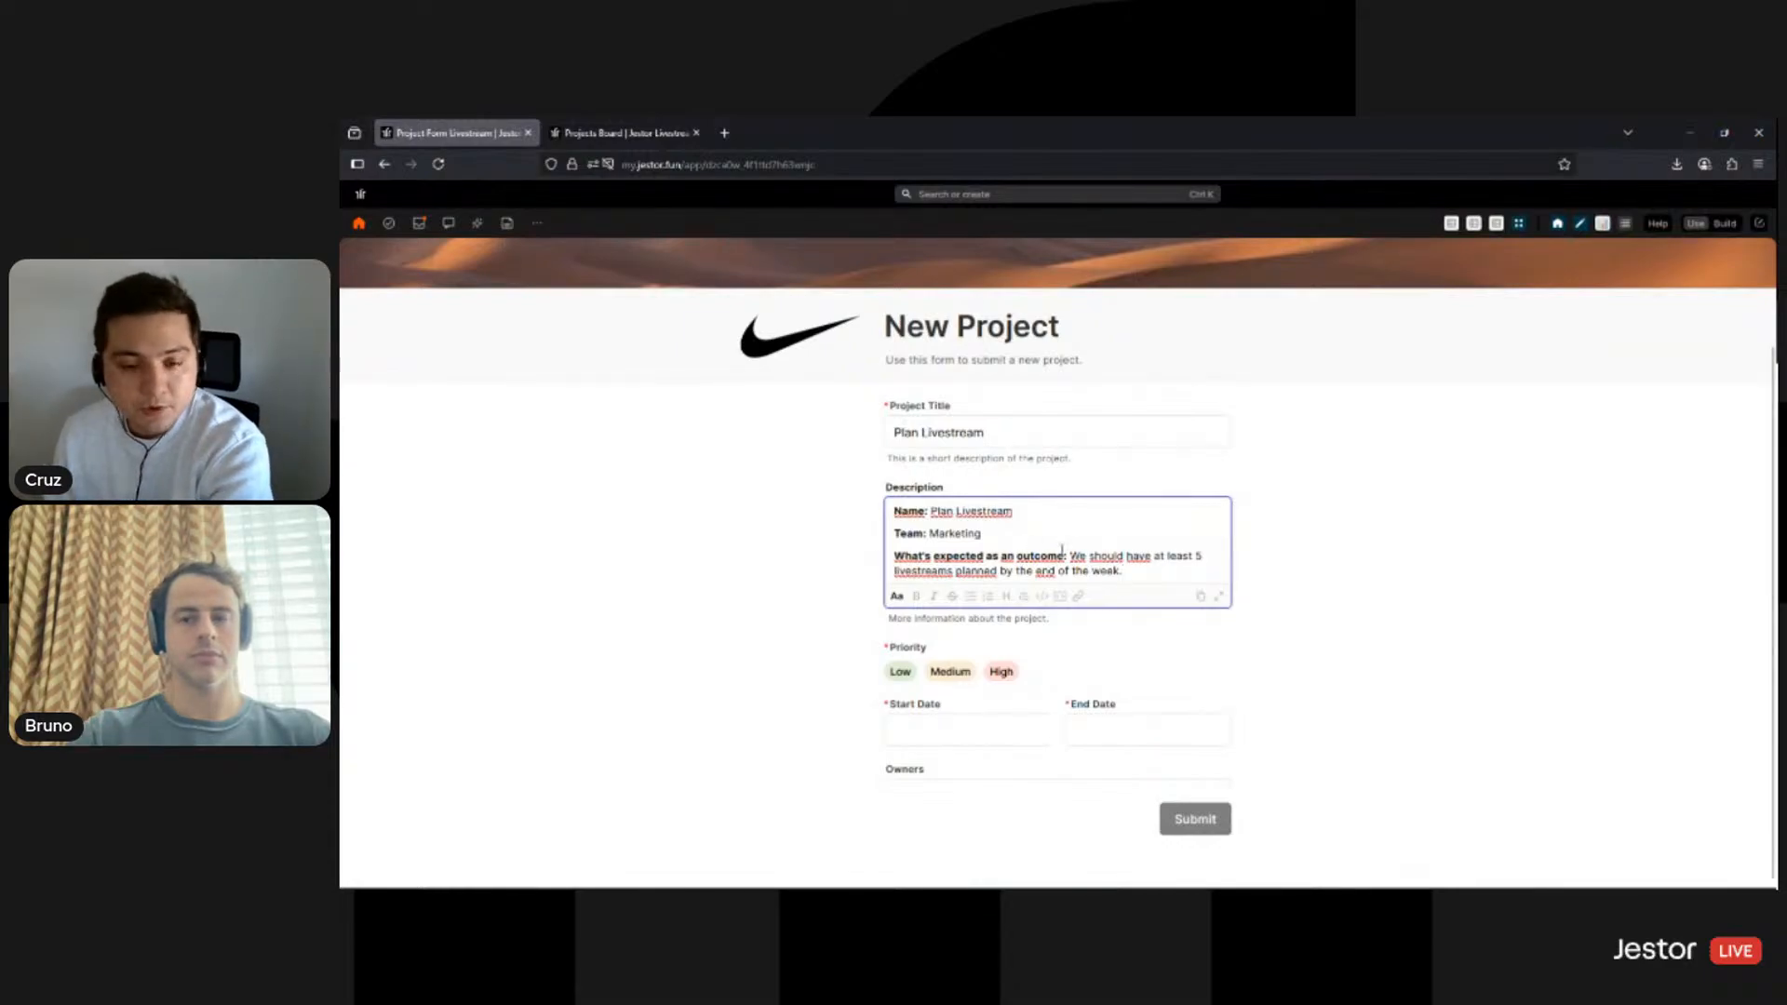
- Set priority to Medium and dates from August 12 to August 15
scroll(1062, 549, "down", 2)
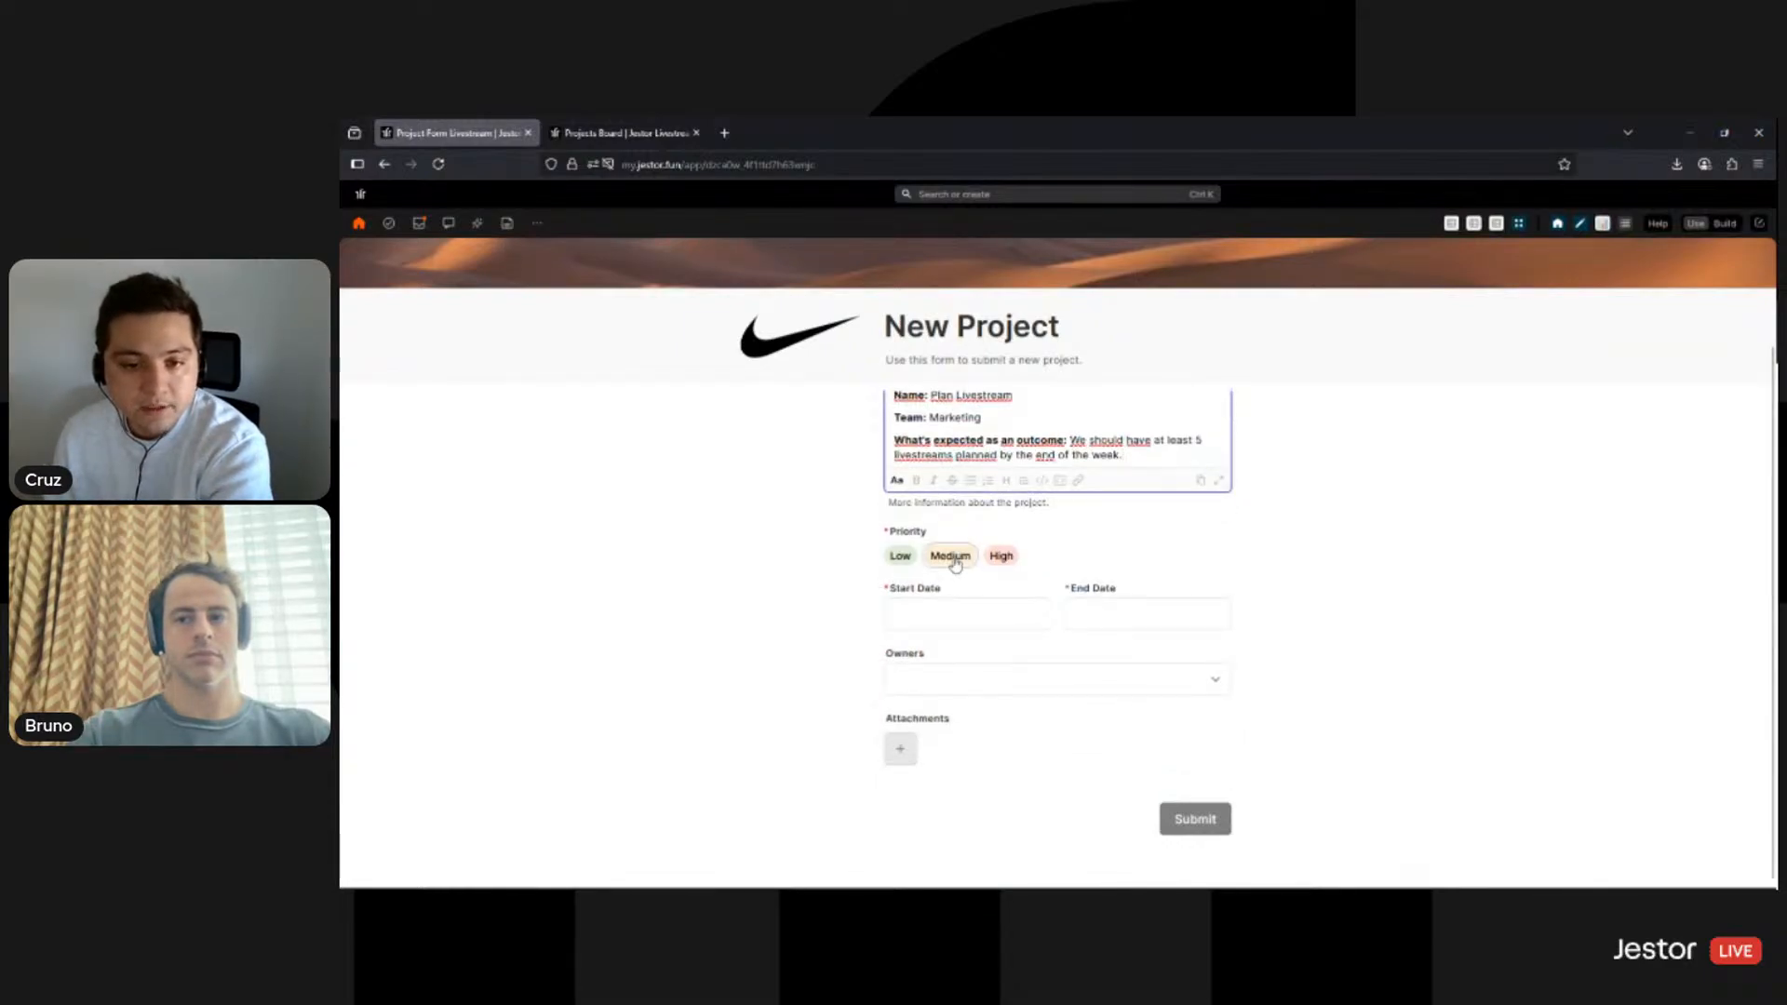
left_click(951, 557)
left_click(968, 626)
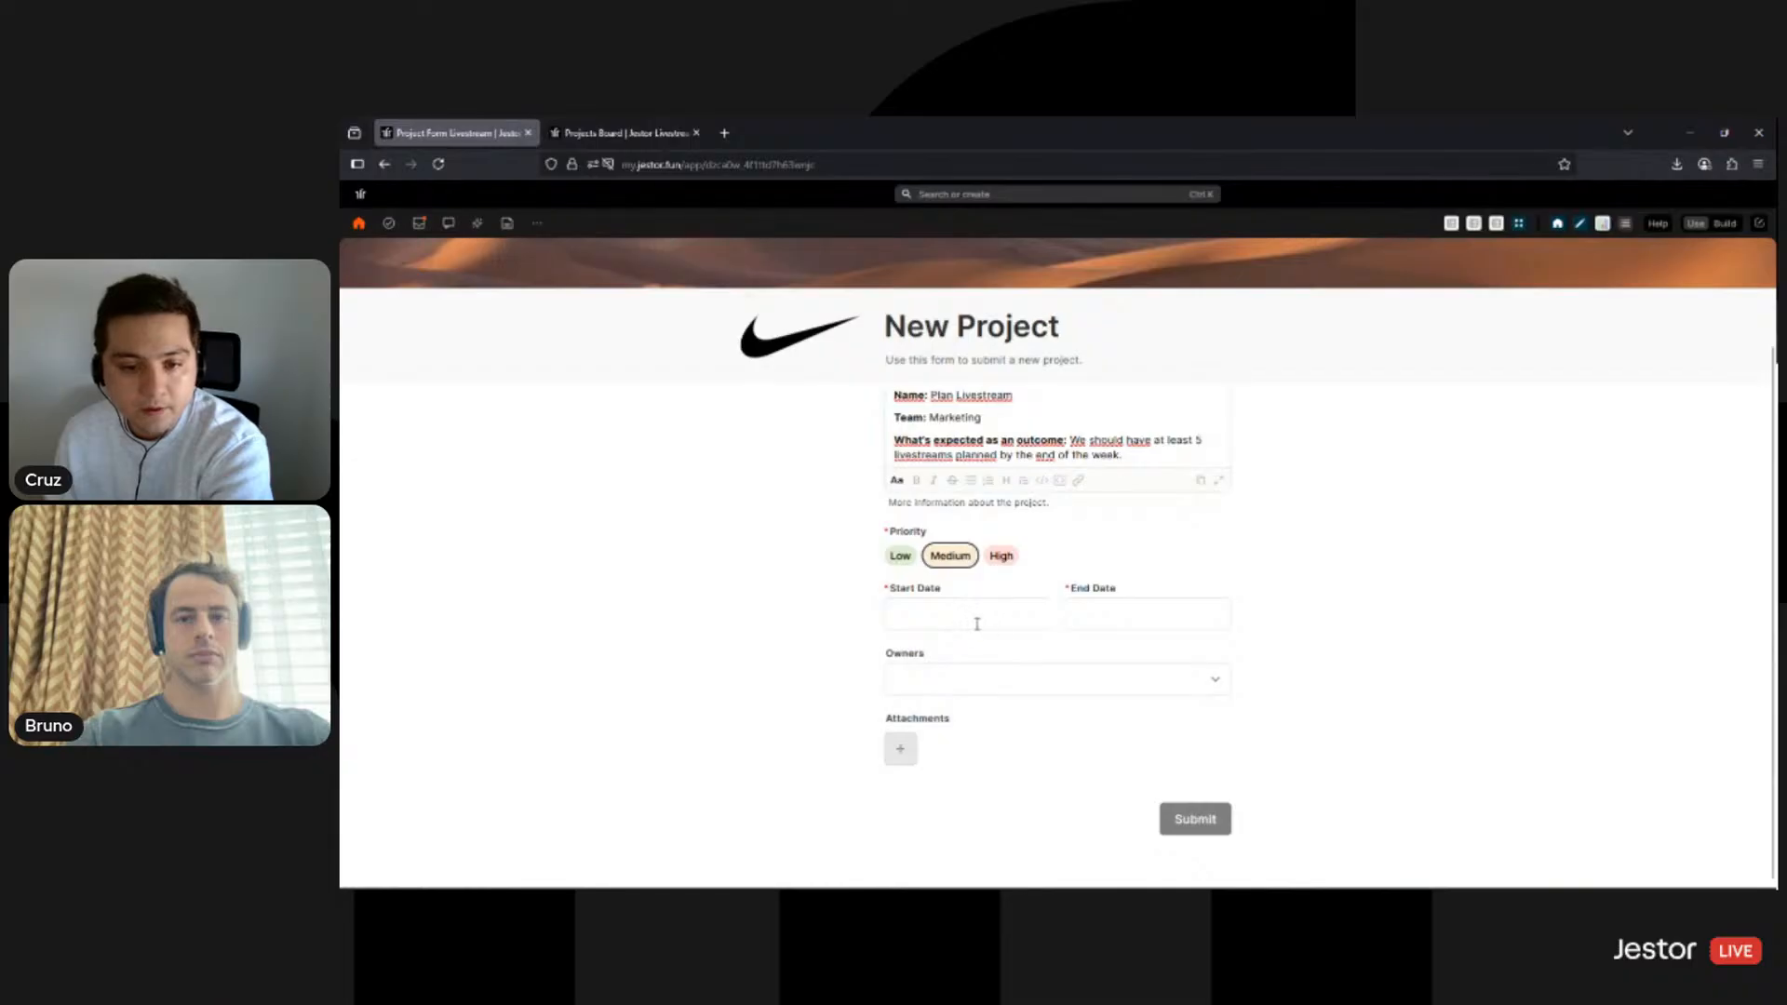
left_click(977, 624)
left_click(967, 754)
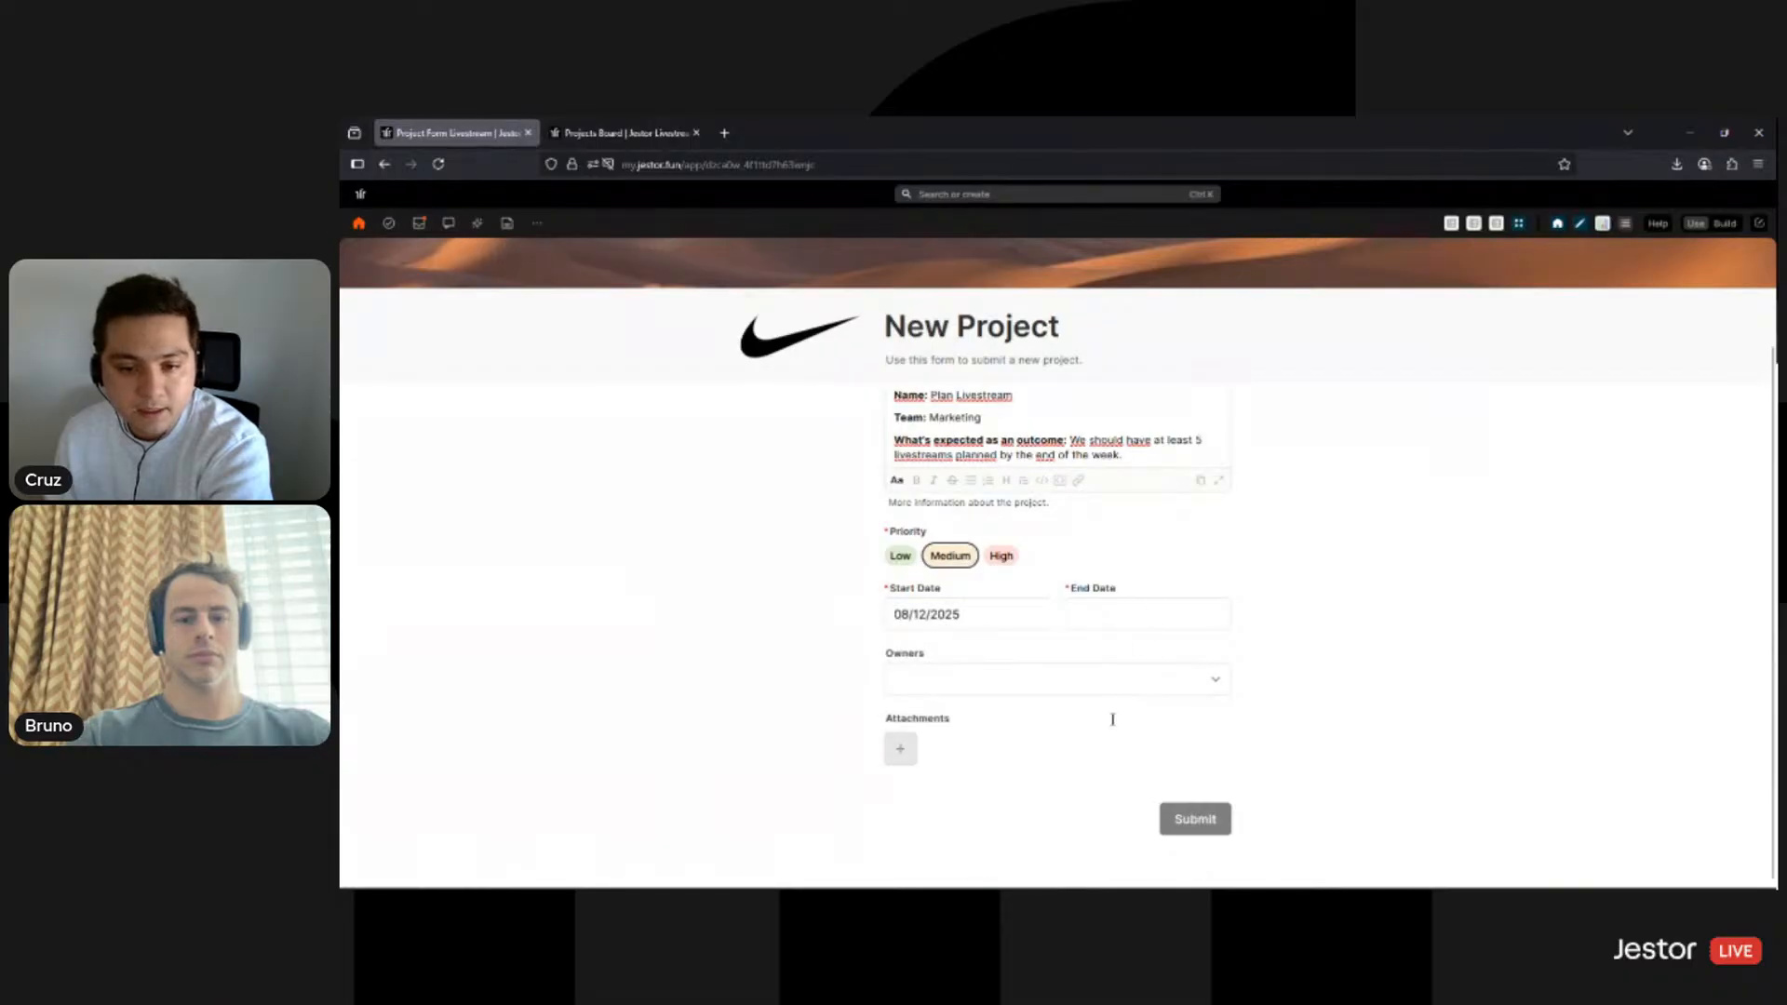
key("Tab")
left_click(1240, 756)
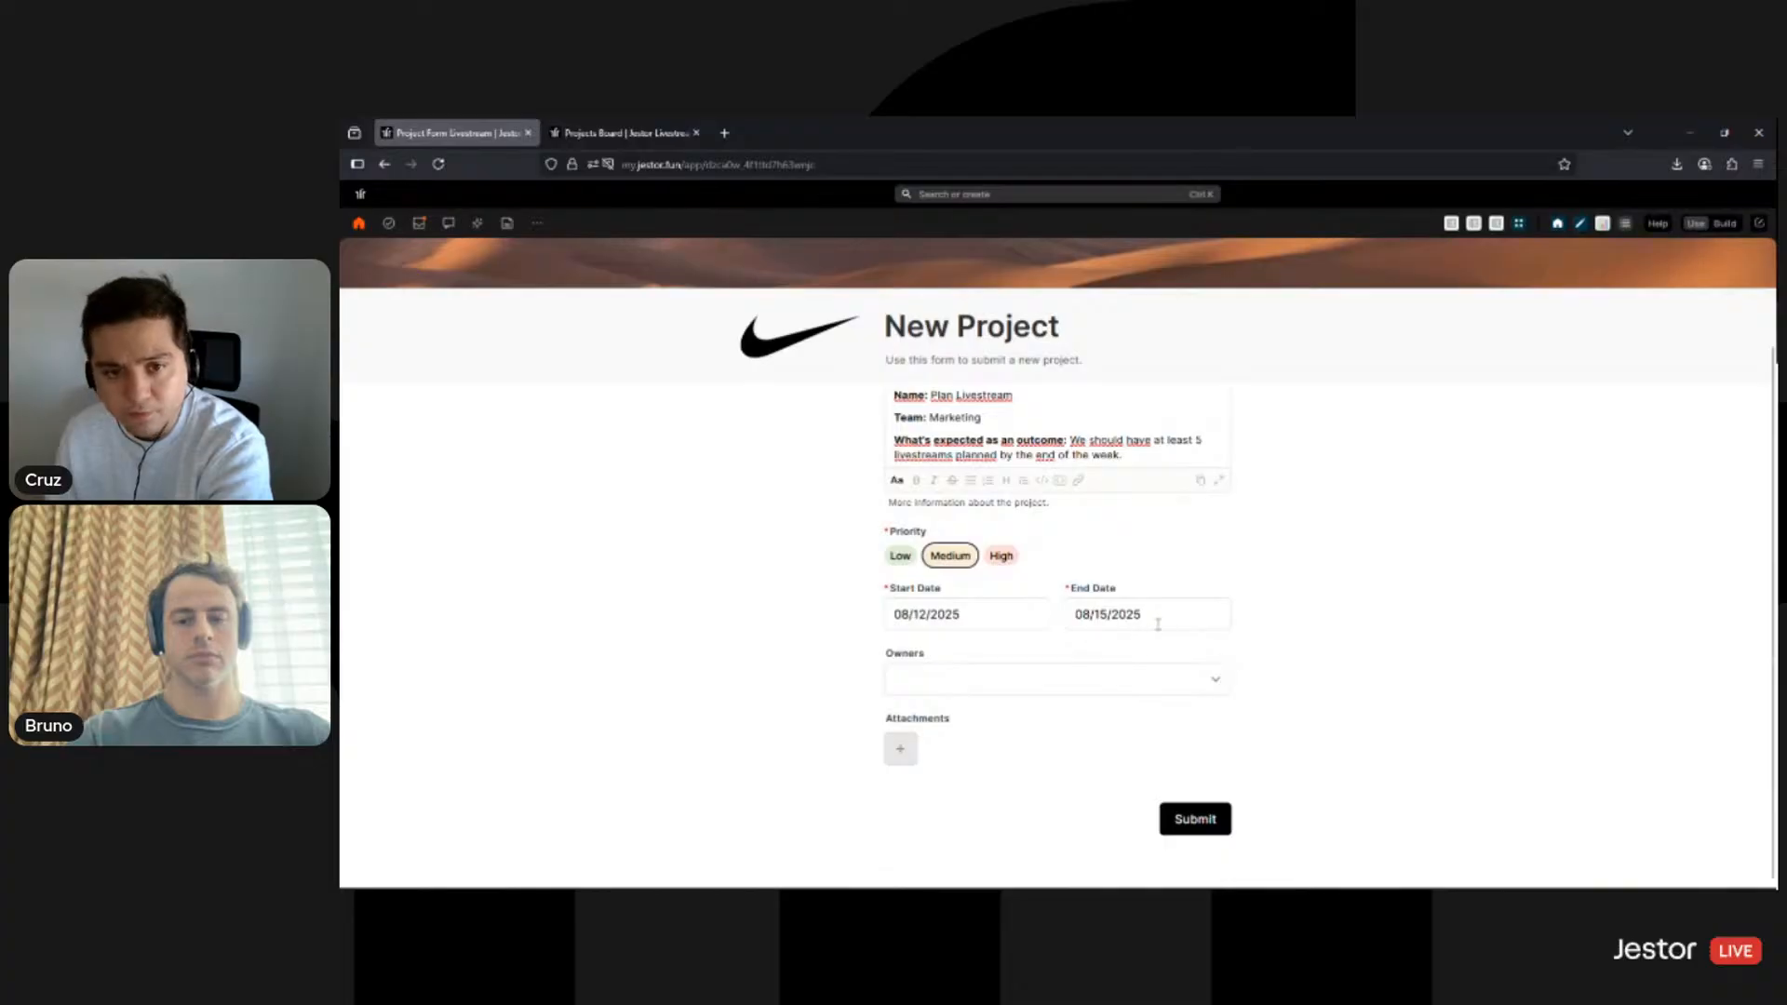
- Assign the listed person as project owner, submit the form, and start a fresh response
scroll(936, 468, "up", 2)
scroll(986, 618, "down", 2)
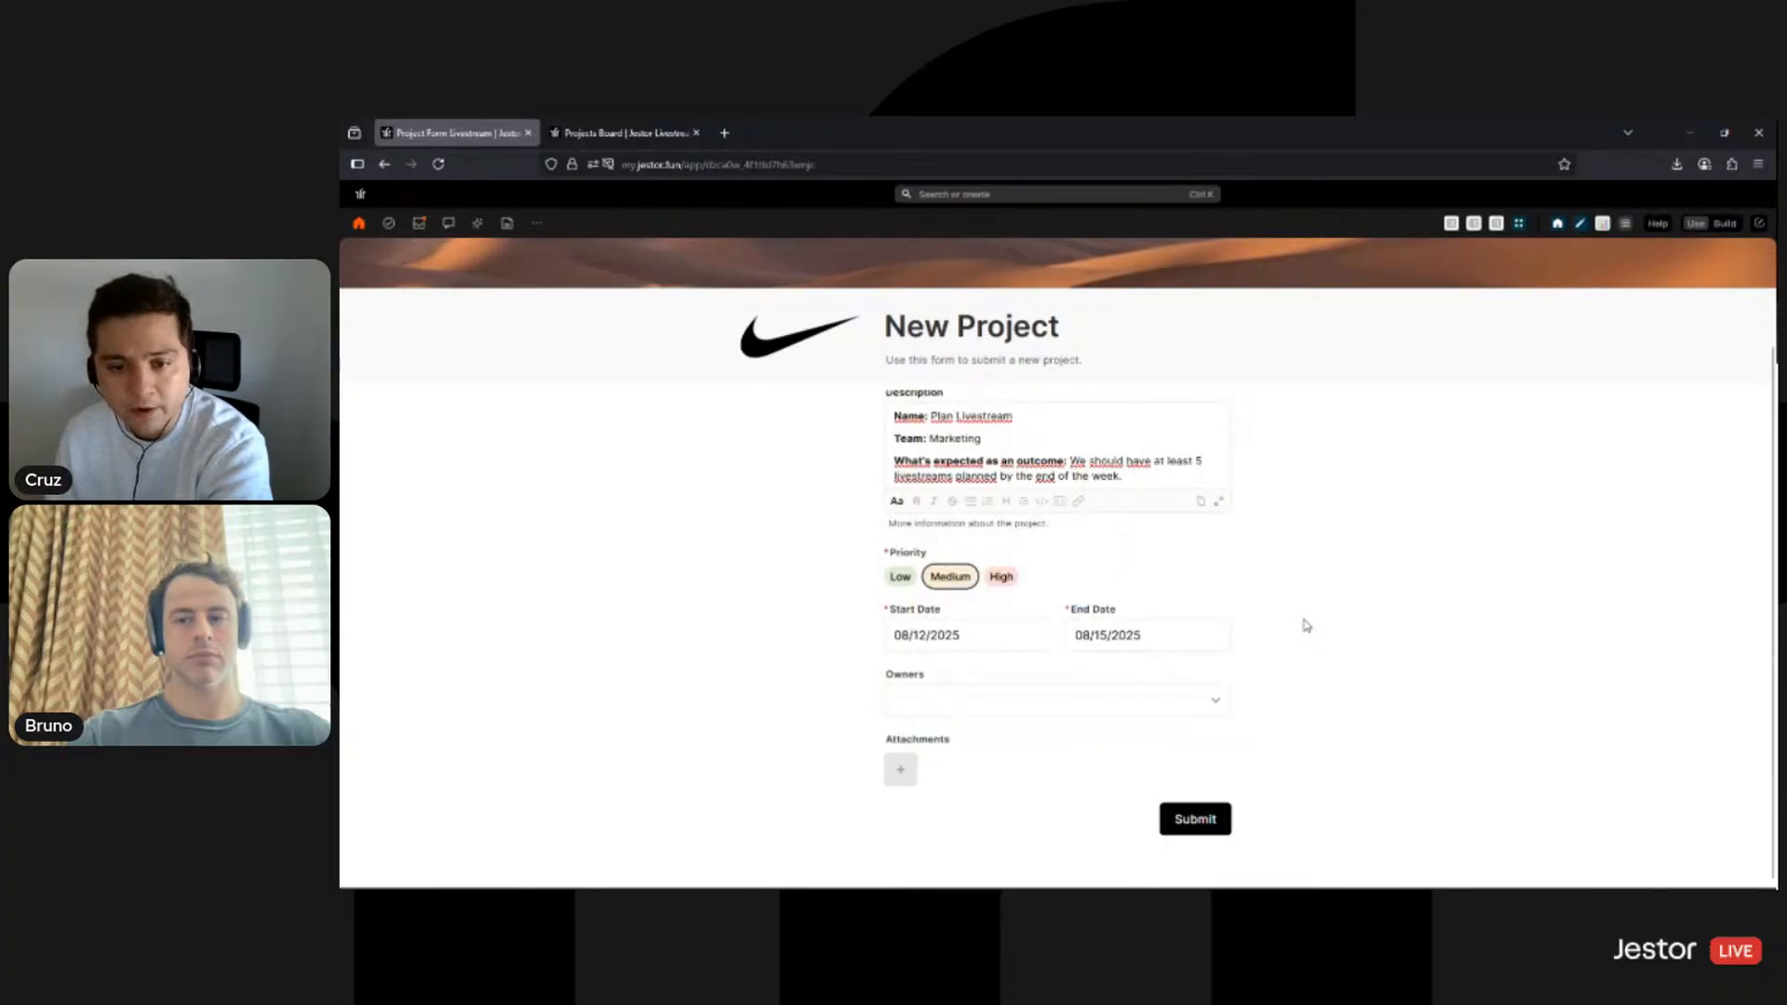
left_click(1173, 678)
left_click(930, 716)
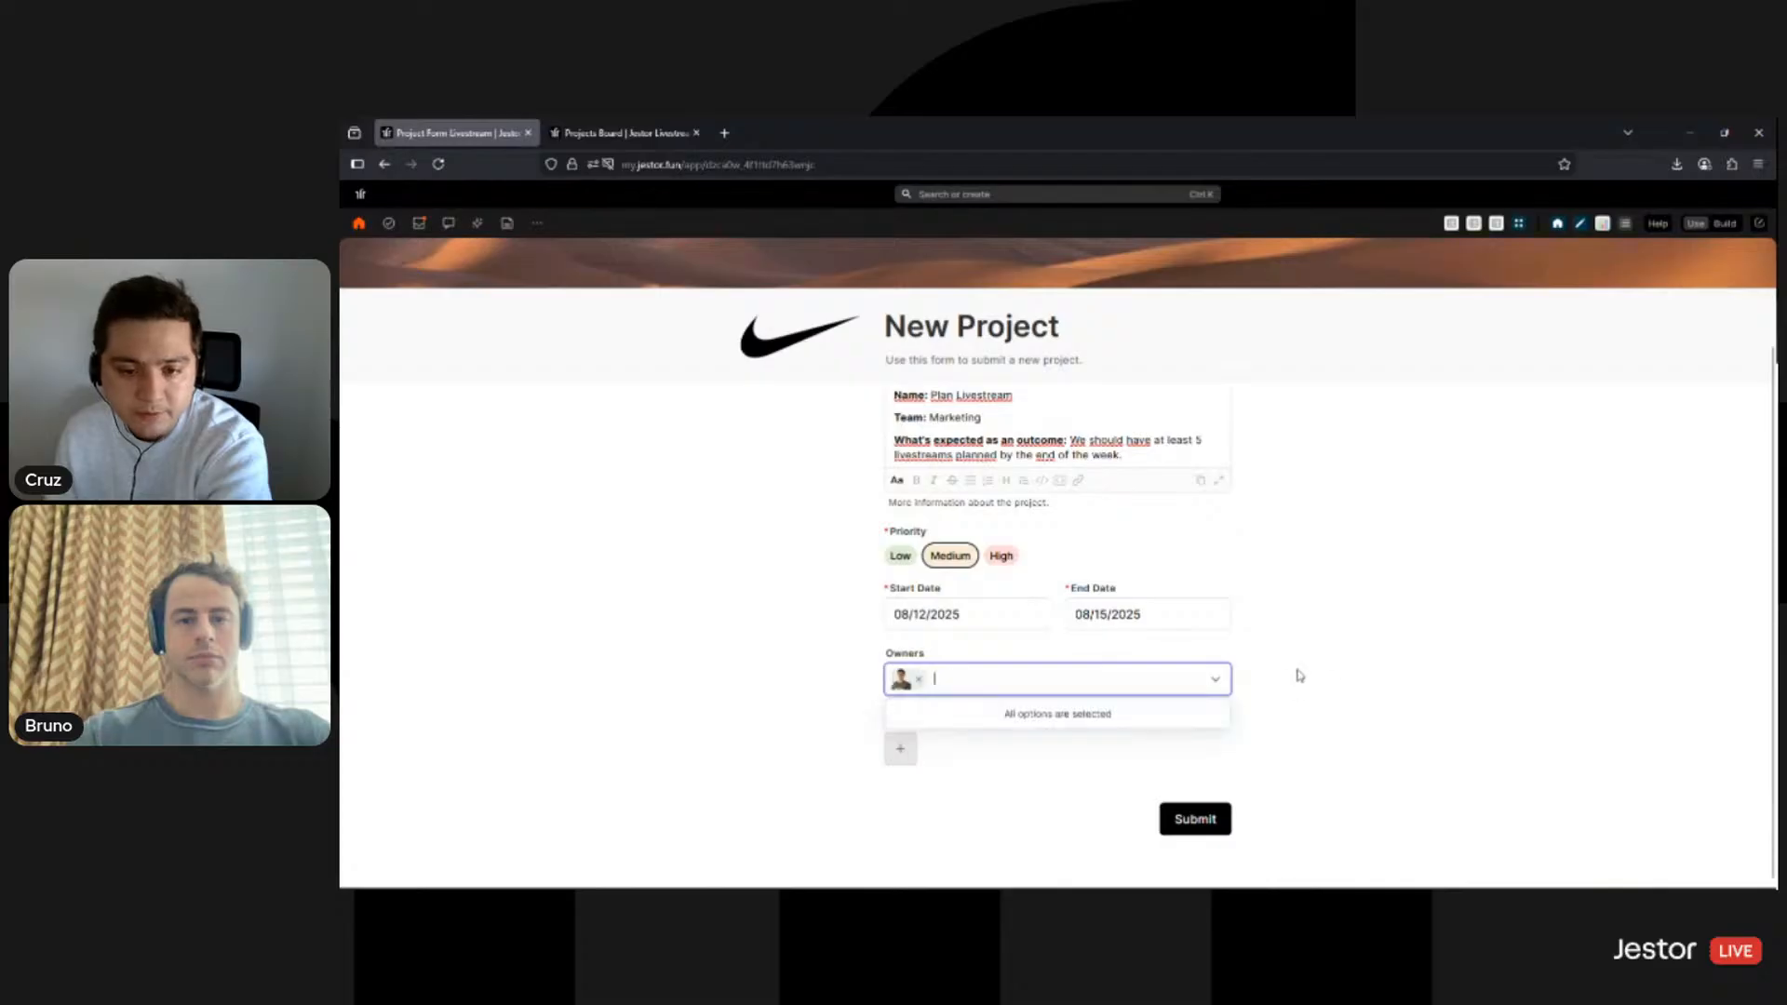
left_click(1419, 685)
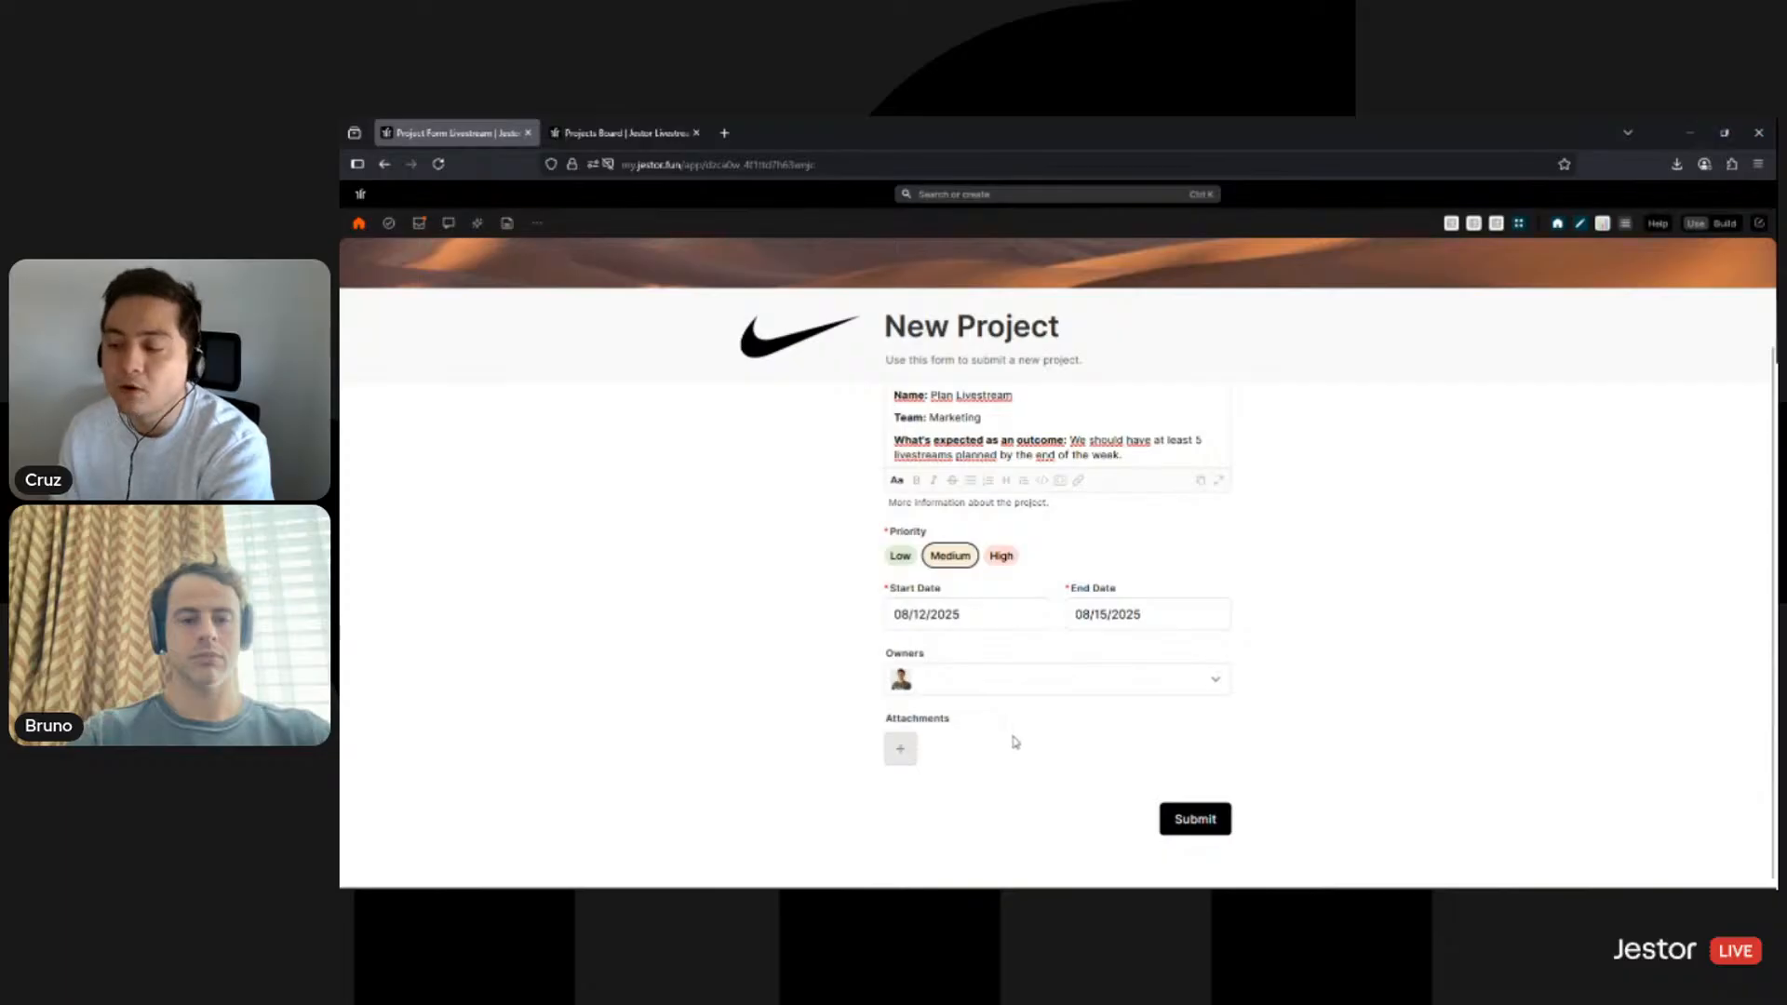
left_click(1211, 827)
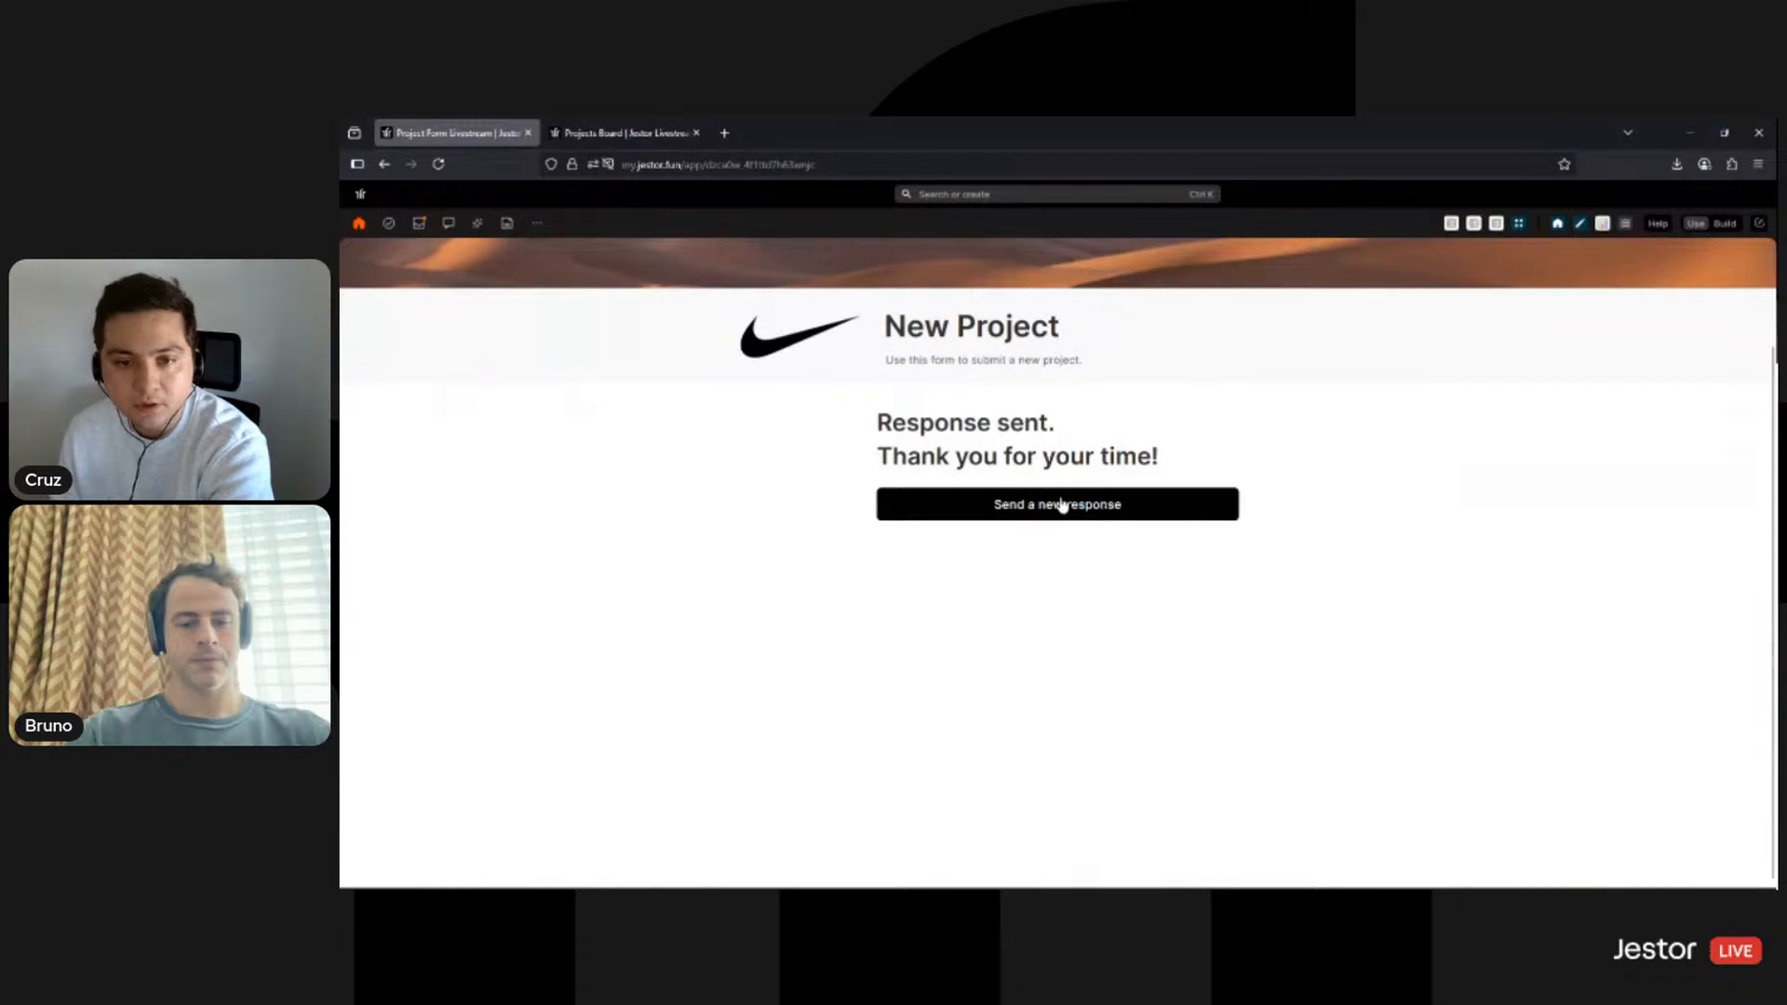
left_click(1096, 503)
left_click(624, 132)
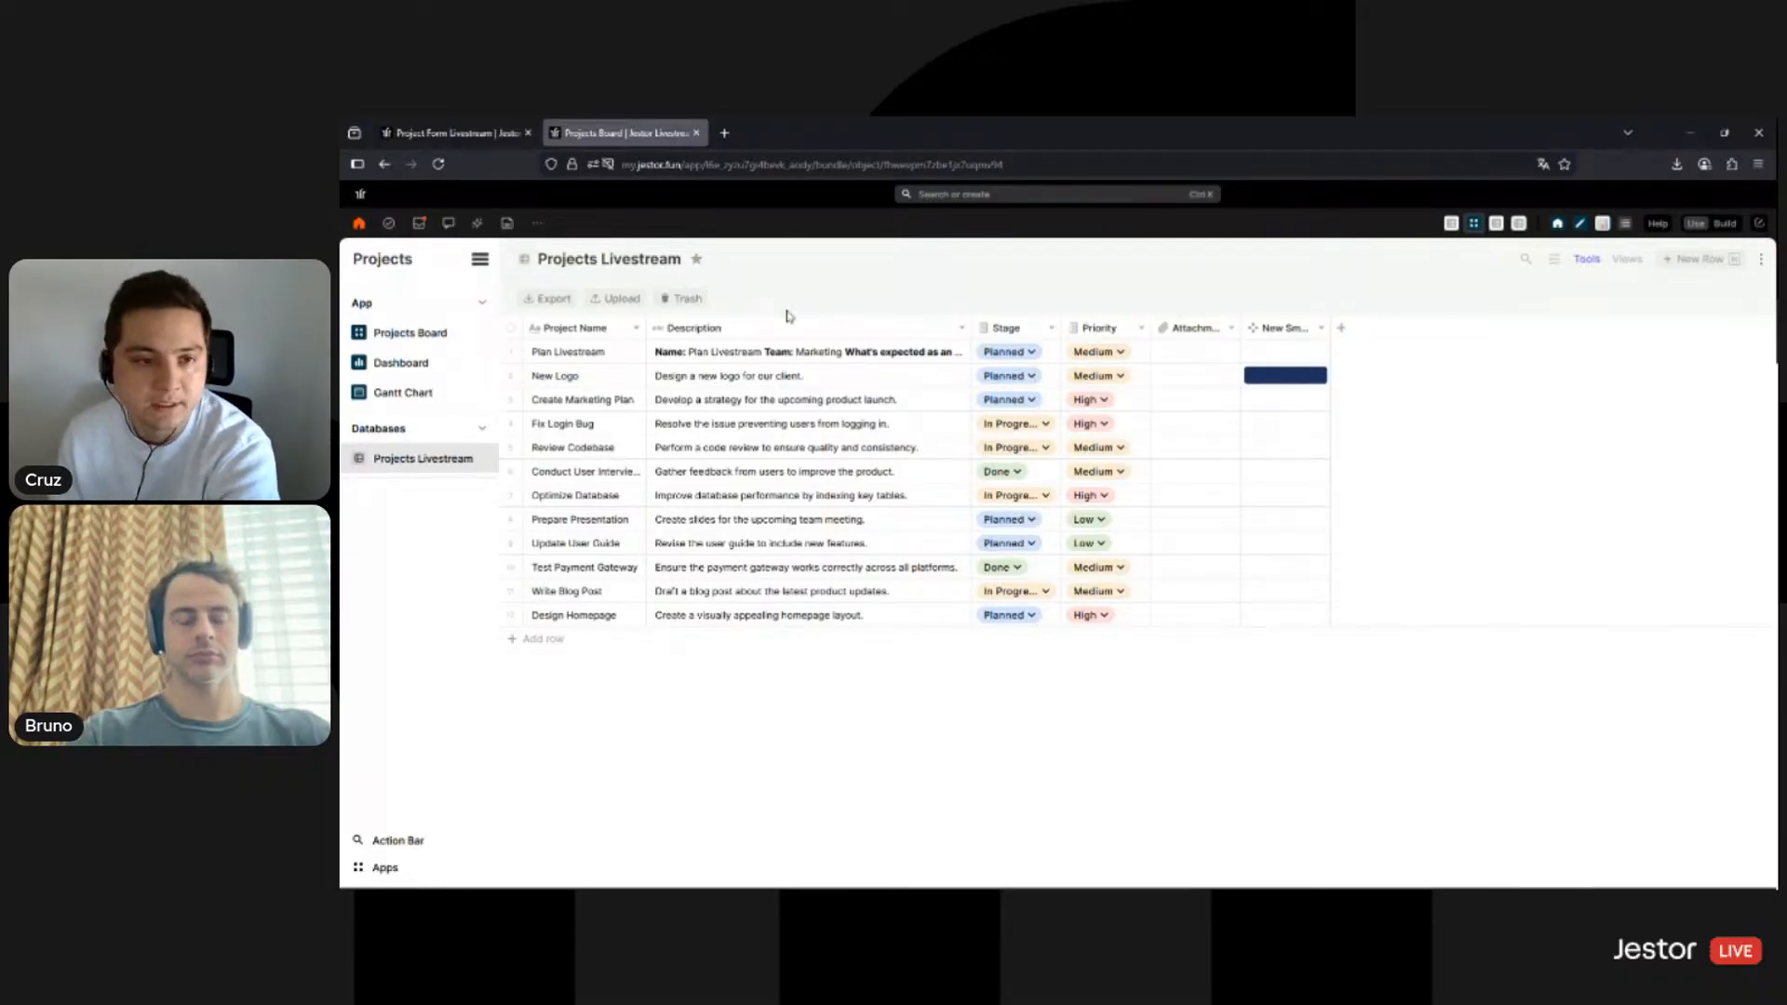
left_click(636, 352)
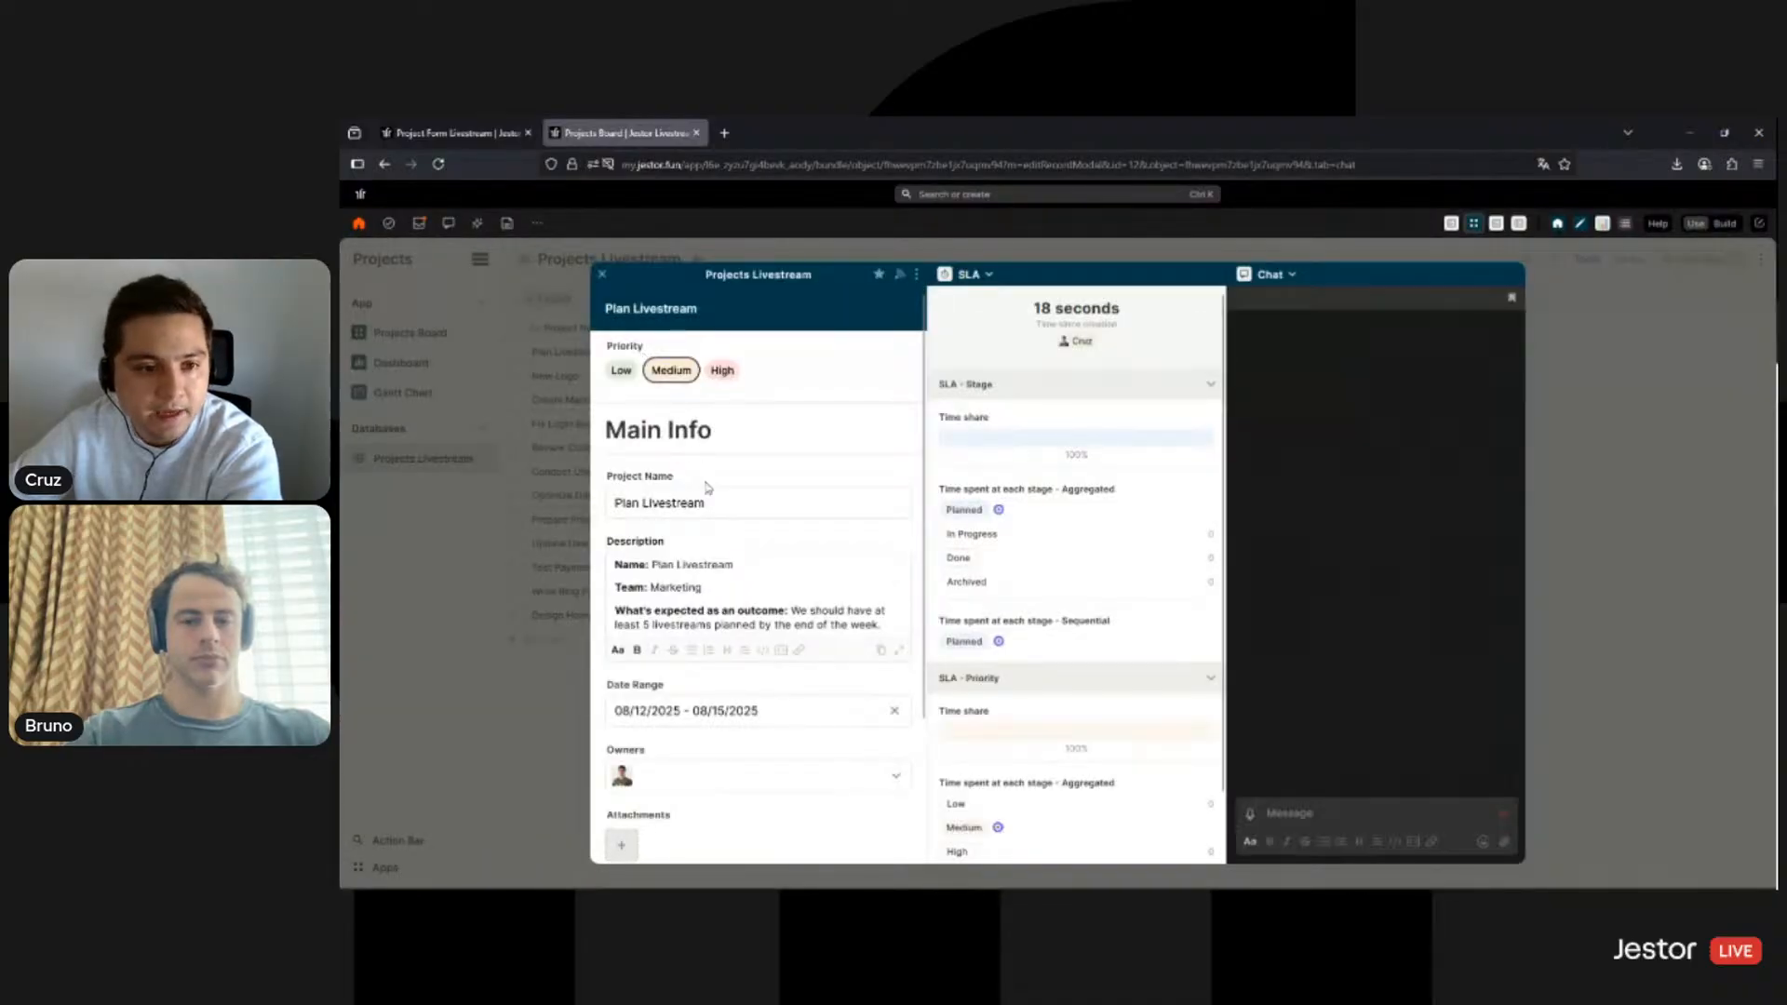
scroll(665, 476, "down", 1)
scroll(729, 485, "down", 2)
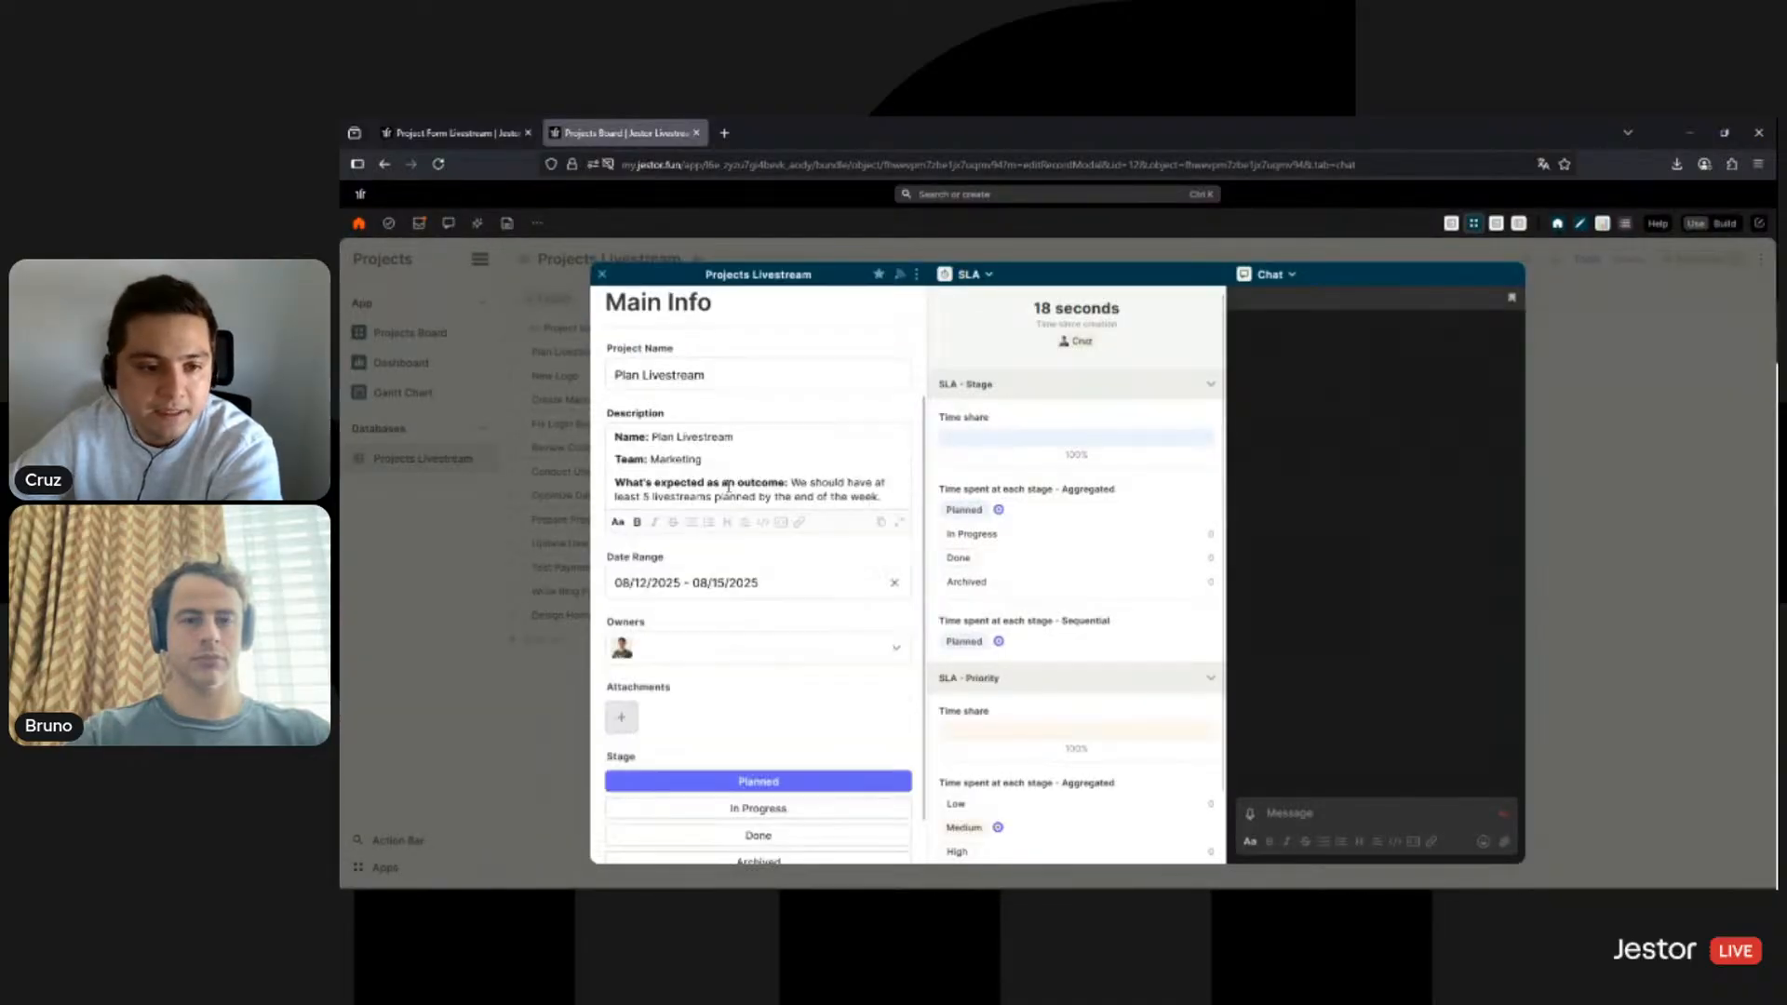
scroll(712, 568, "down", 1)
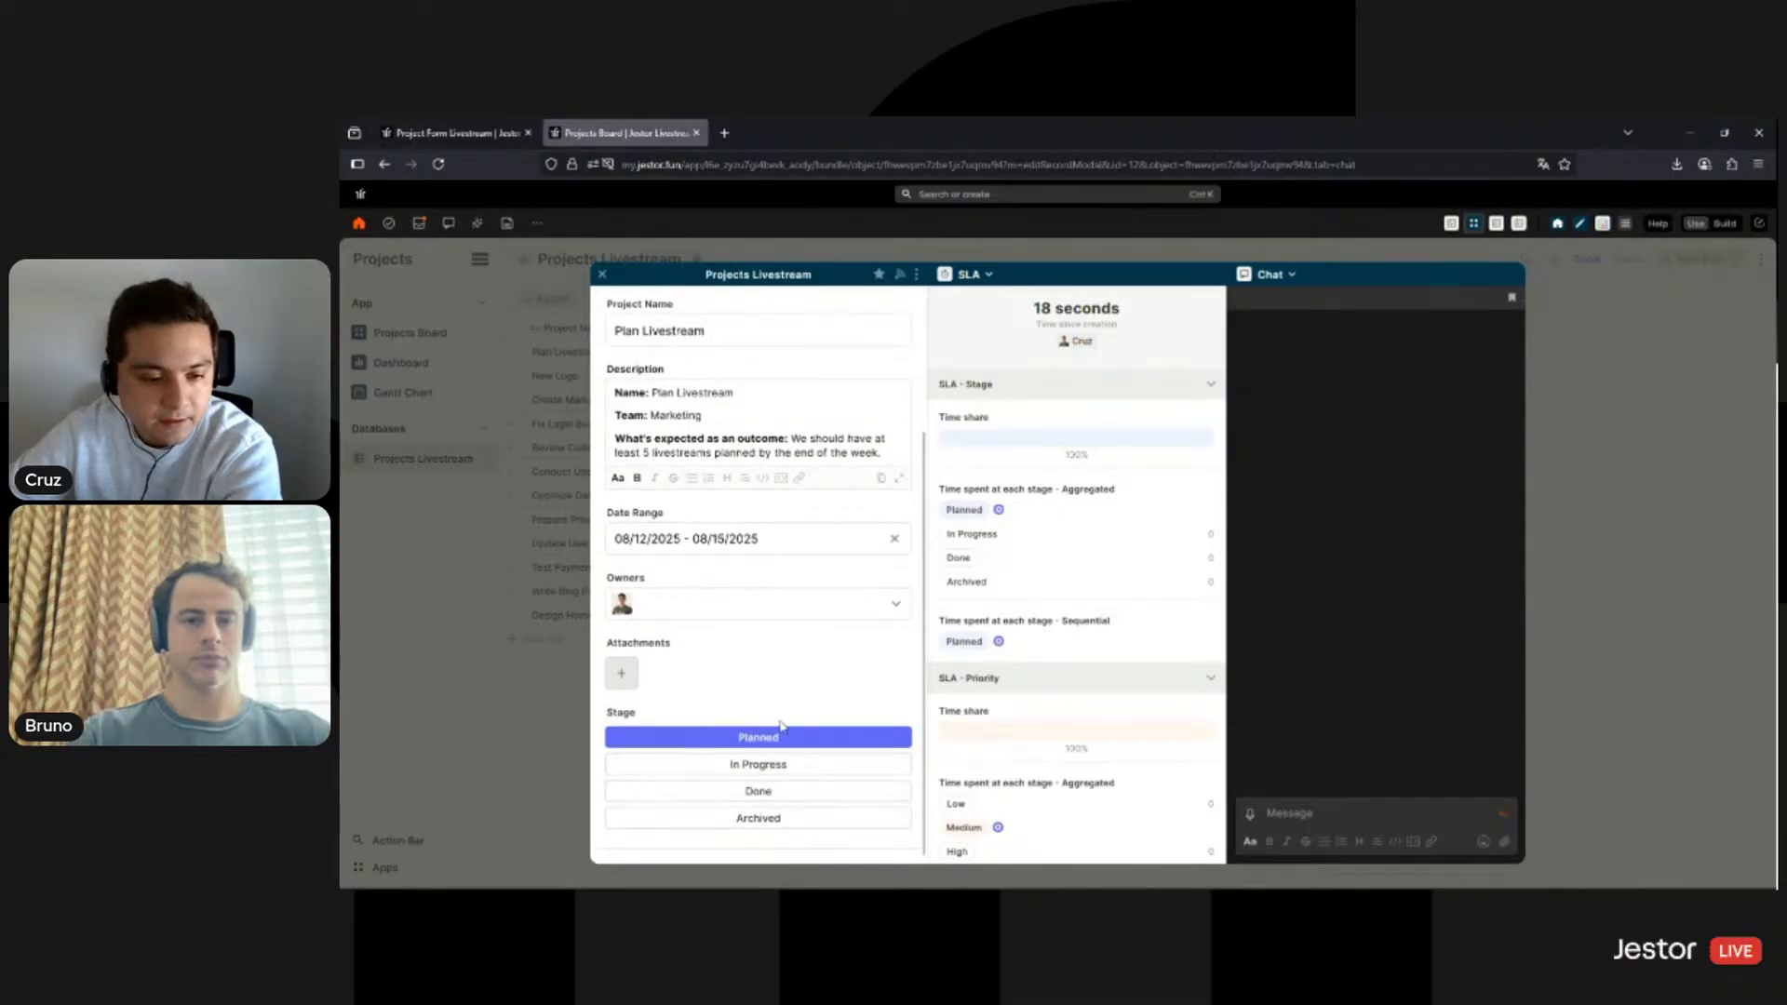
left_click(490, 697)
left_click(484, 140)
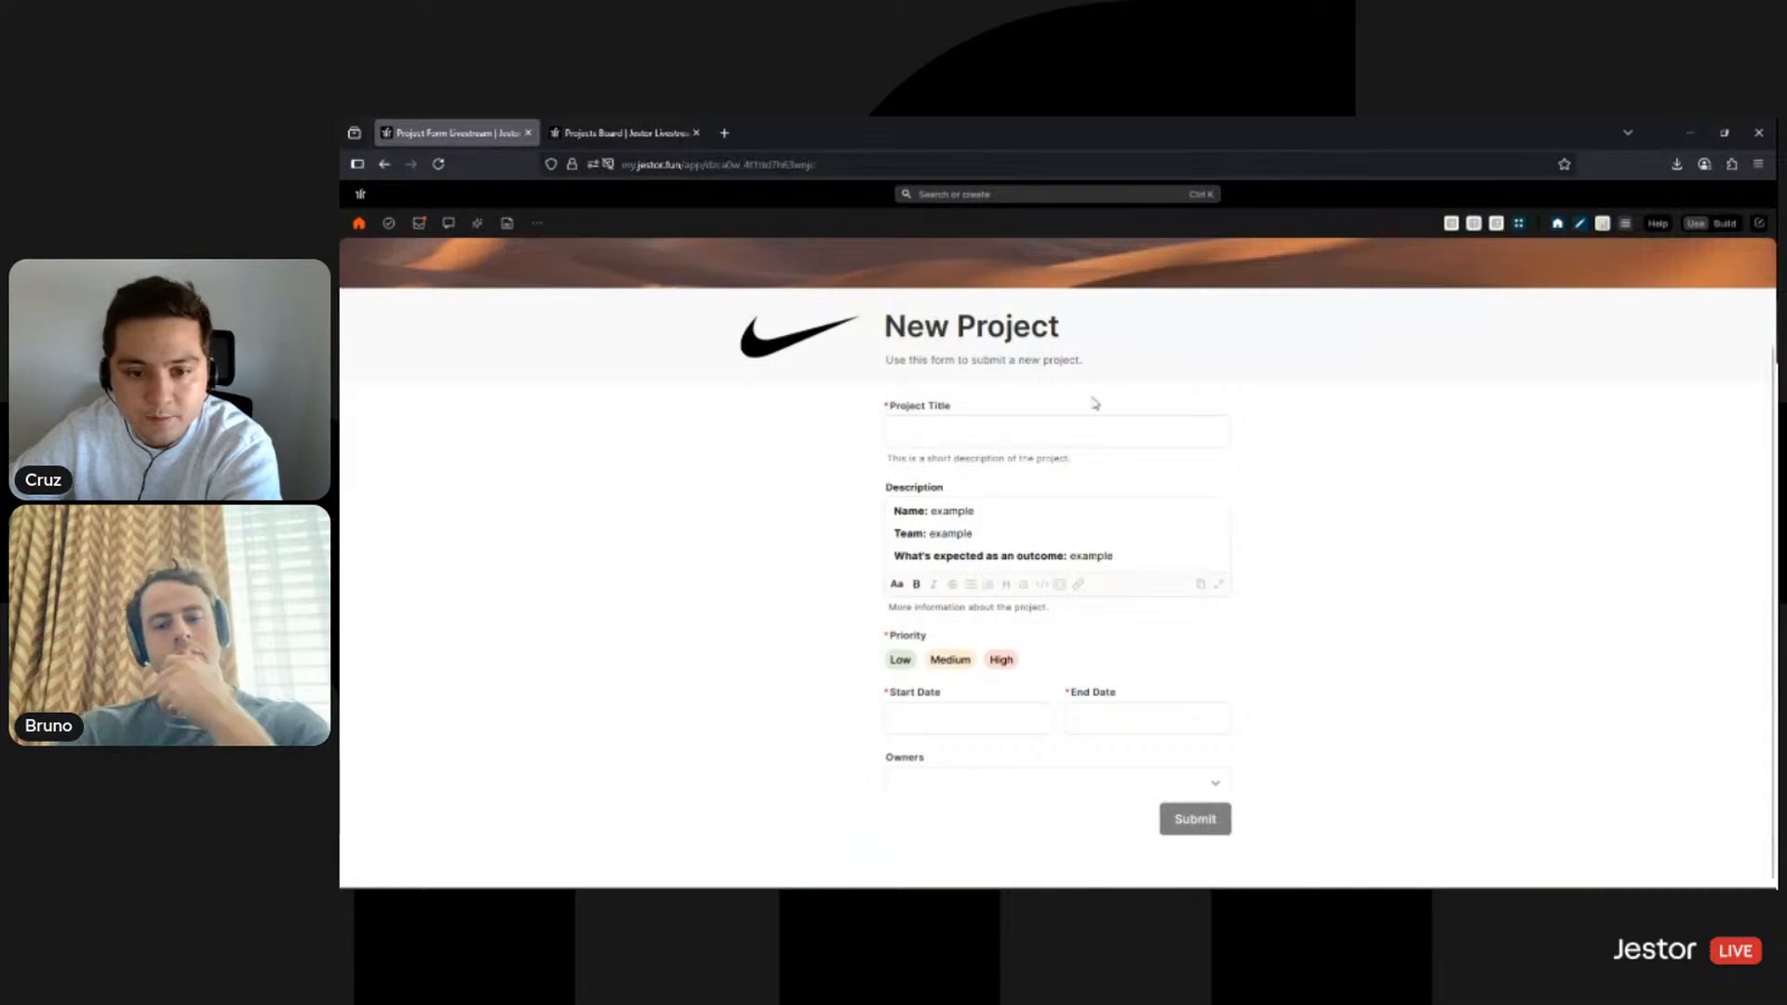
- Enter the form builder and open the Stage field's settings in the form block
scroll(1325, 539, "up", 1)
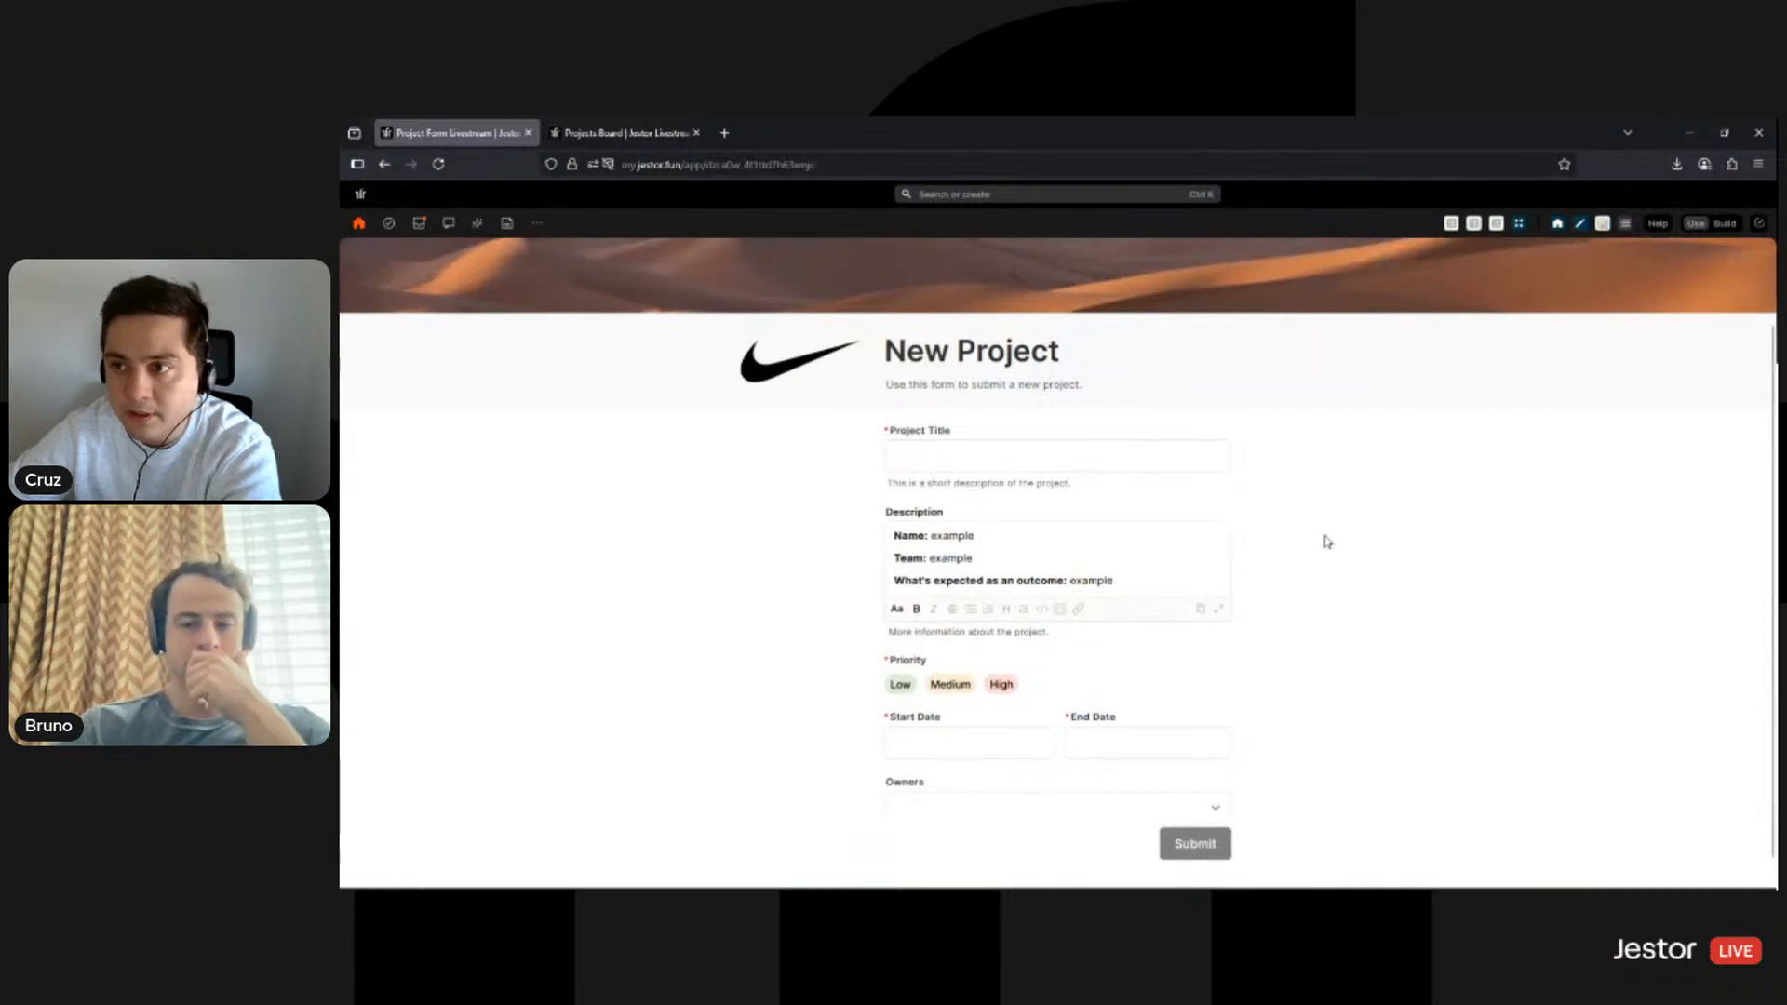
left_click(1723, 227)
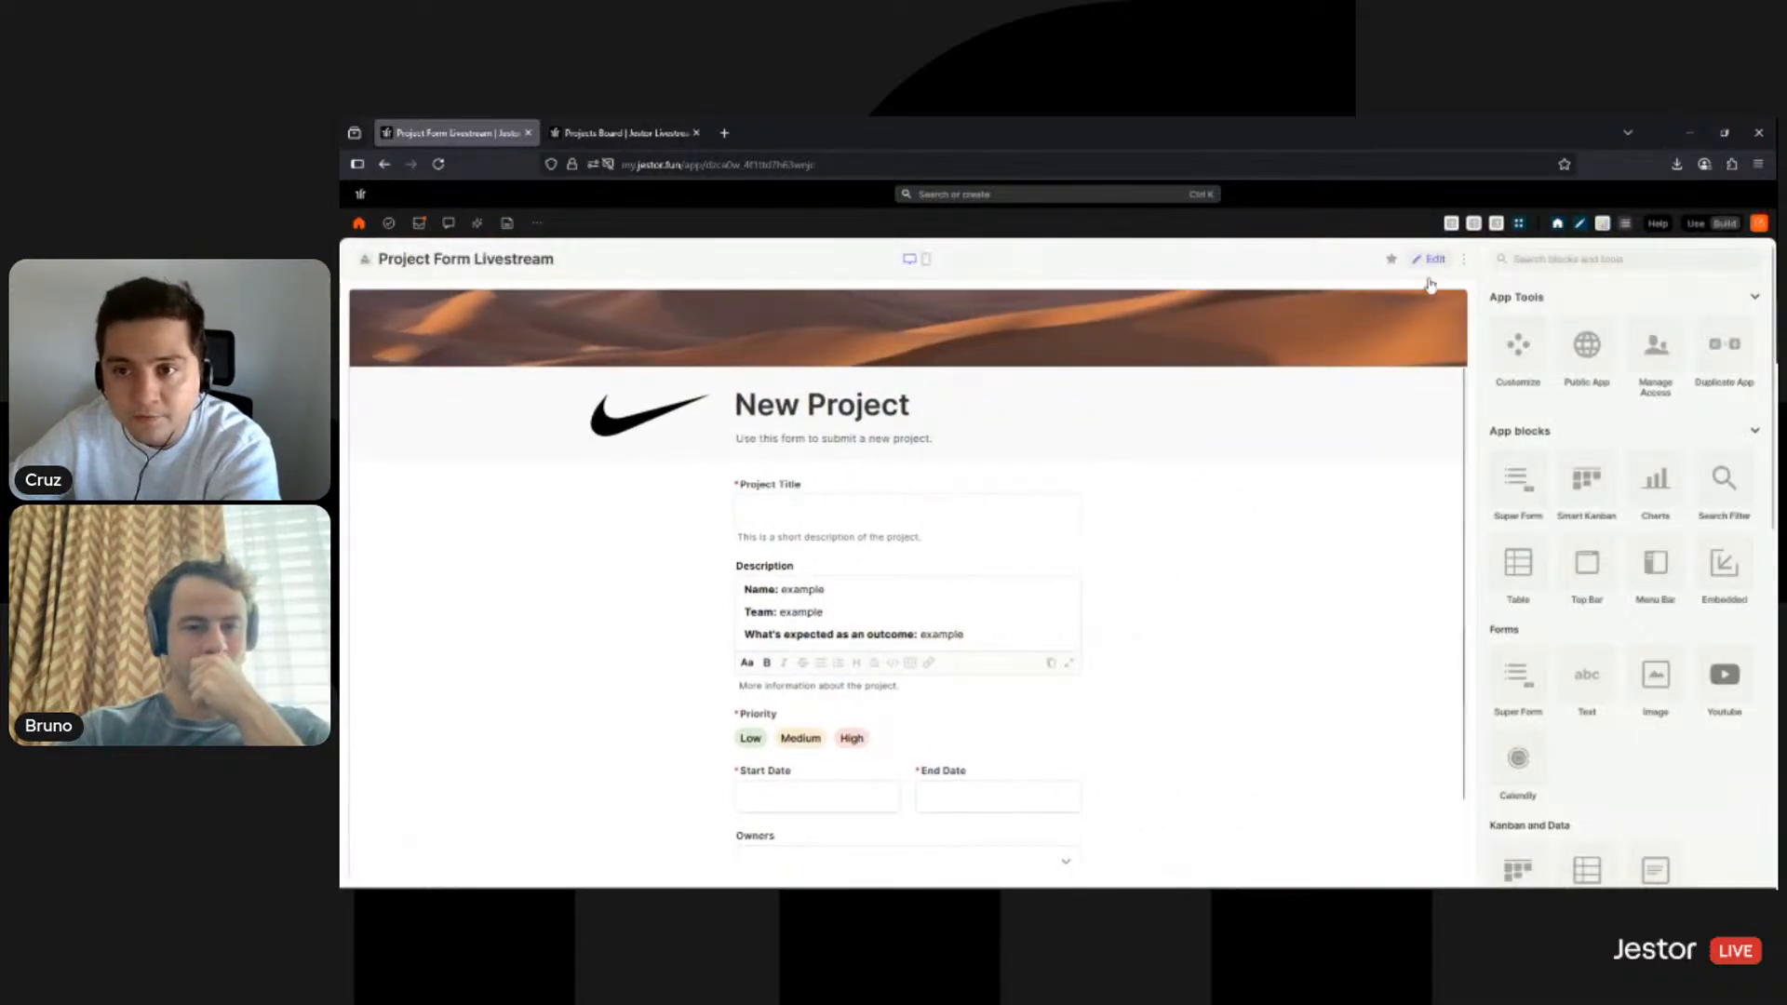
left_click(1431, 261)
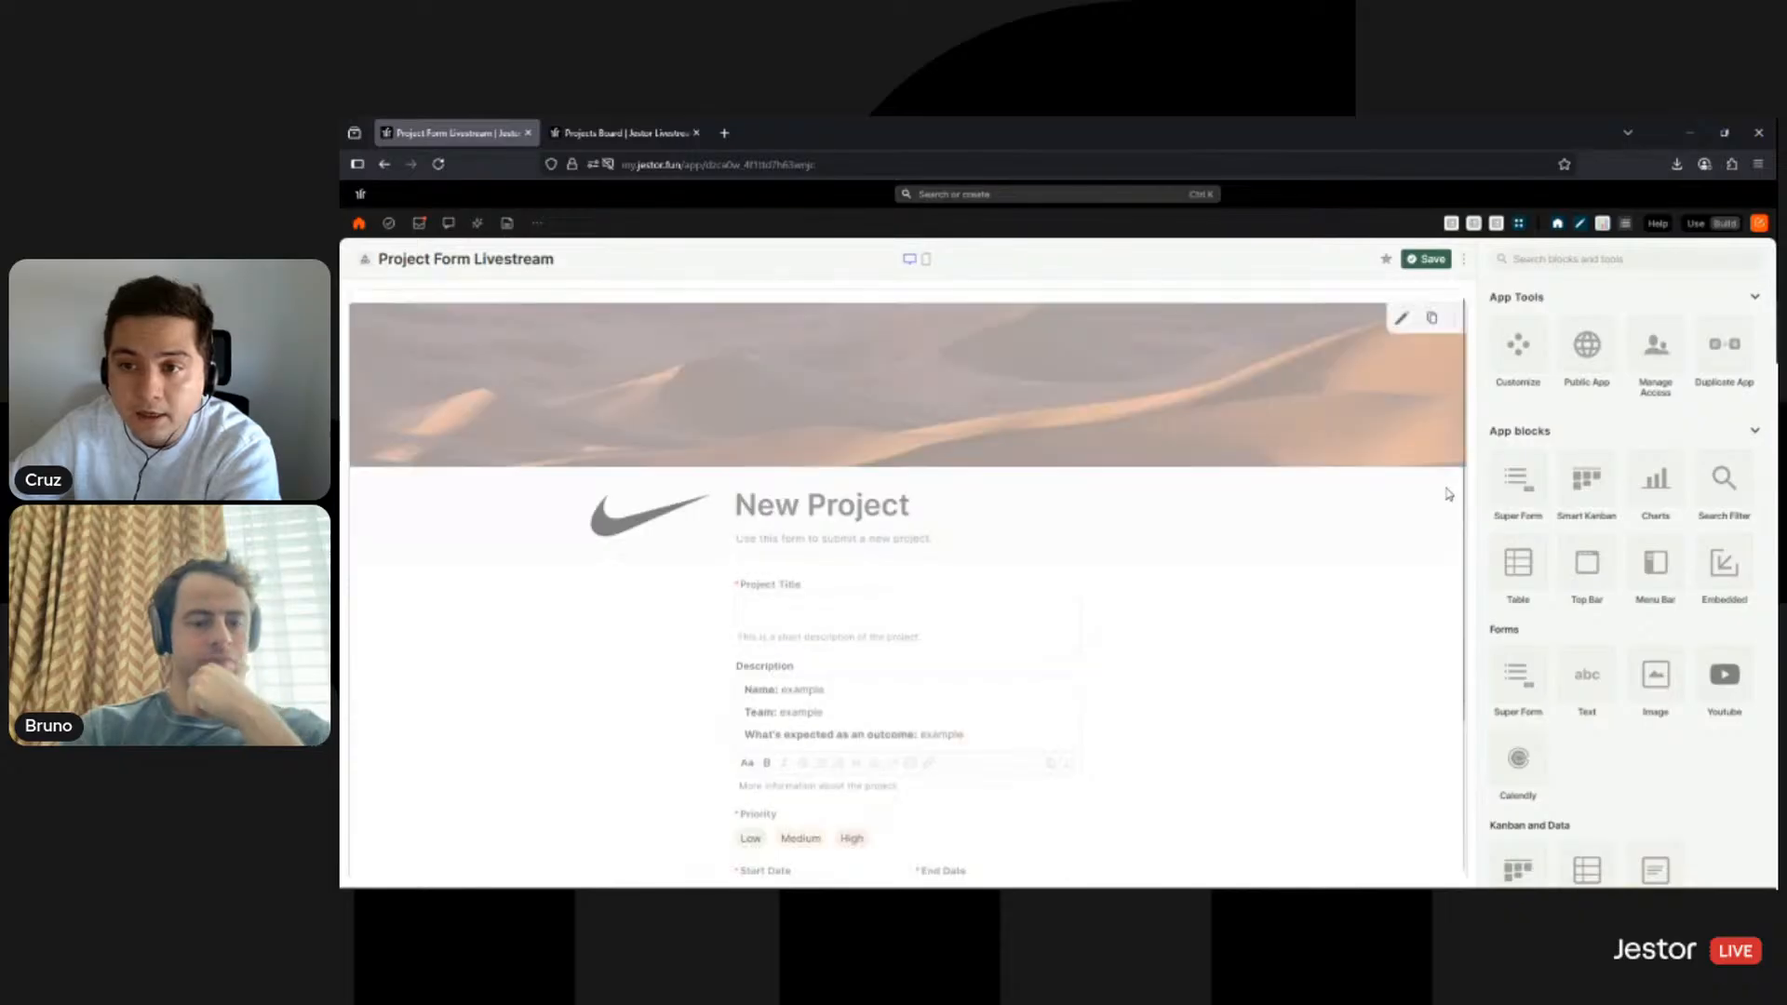
left_click(1404, 308)
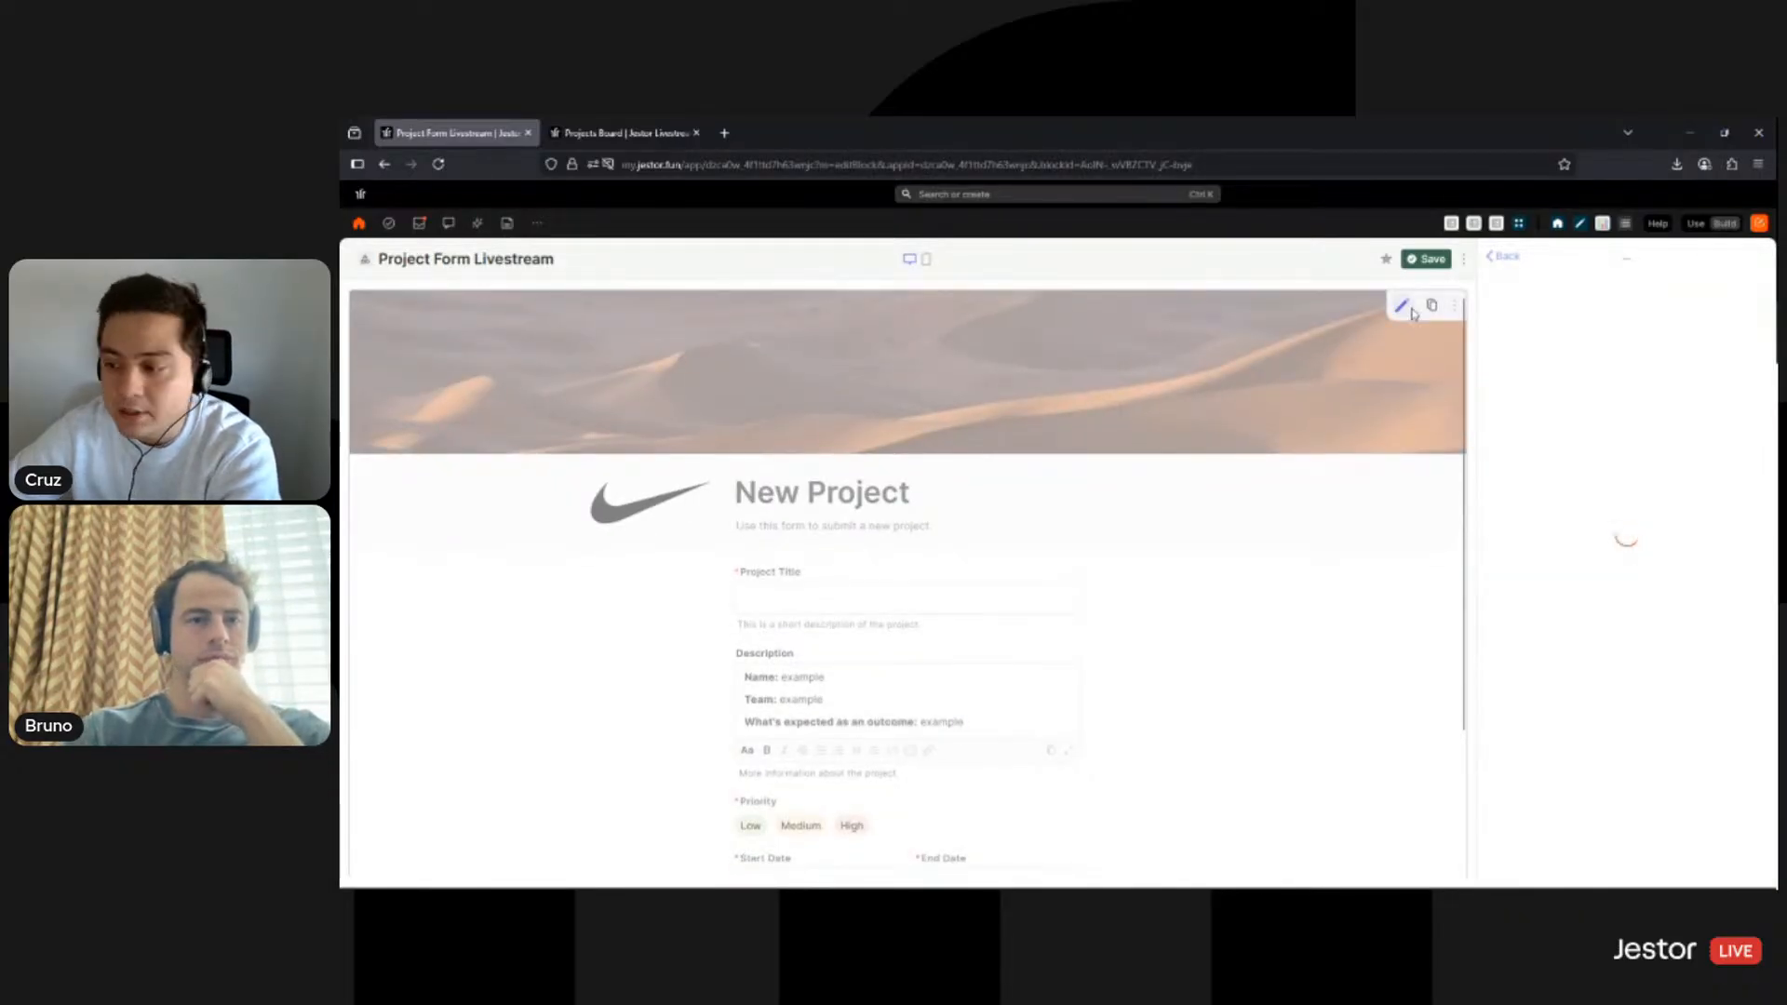
scroll(1696, 539, "down", 5)
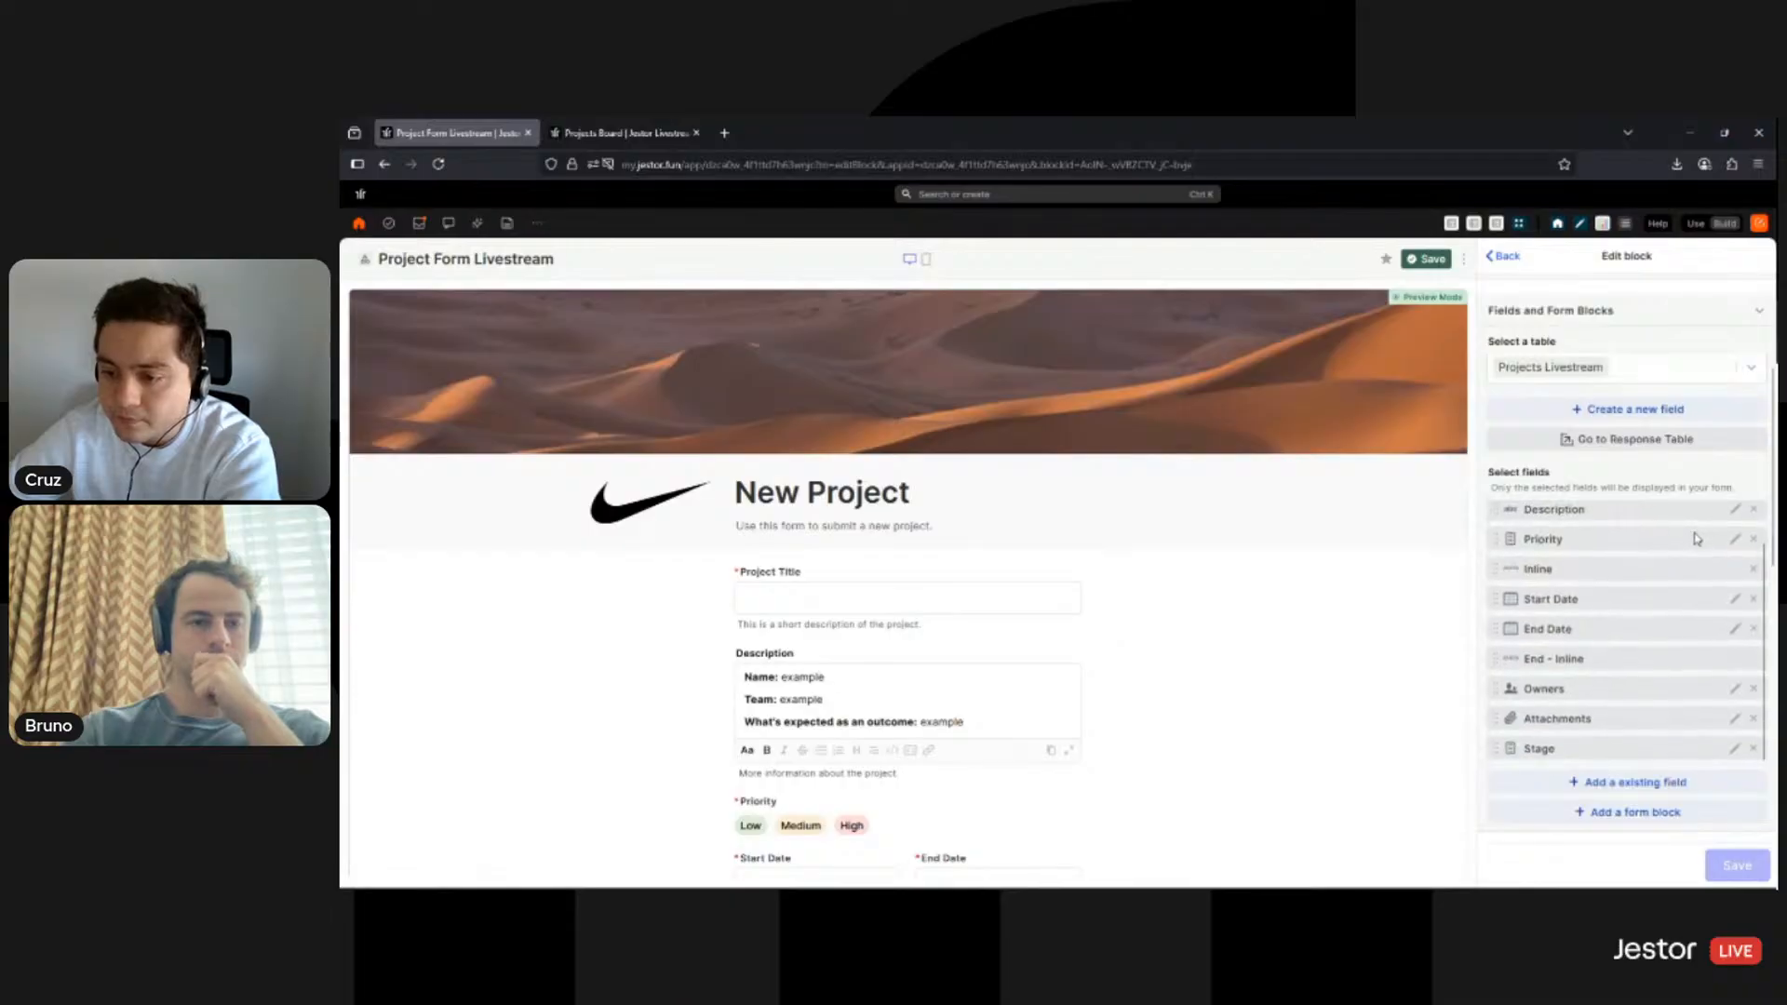
left_click(1736, 752)
- Unhide Stage, make it read-only, and save the field, the form block and the page
scroll(1671, 549, "down", 3)
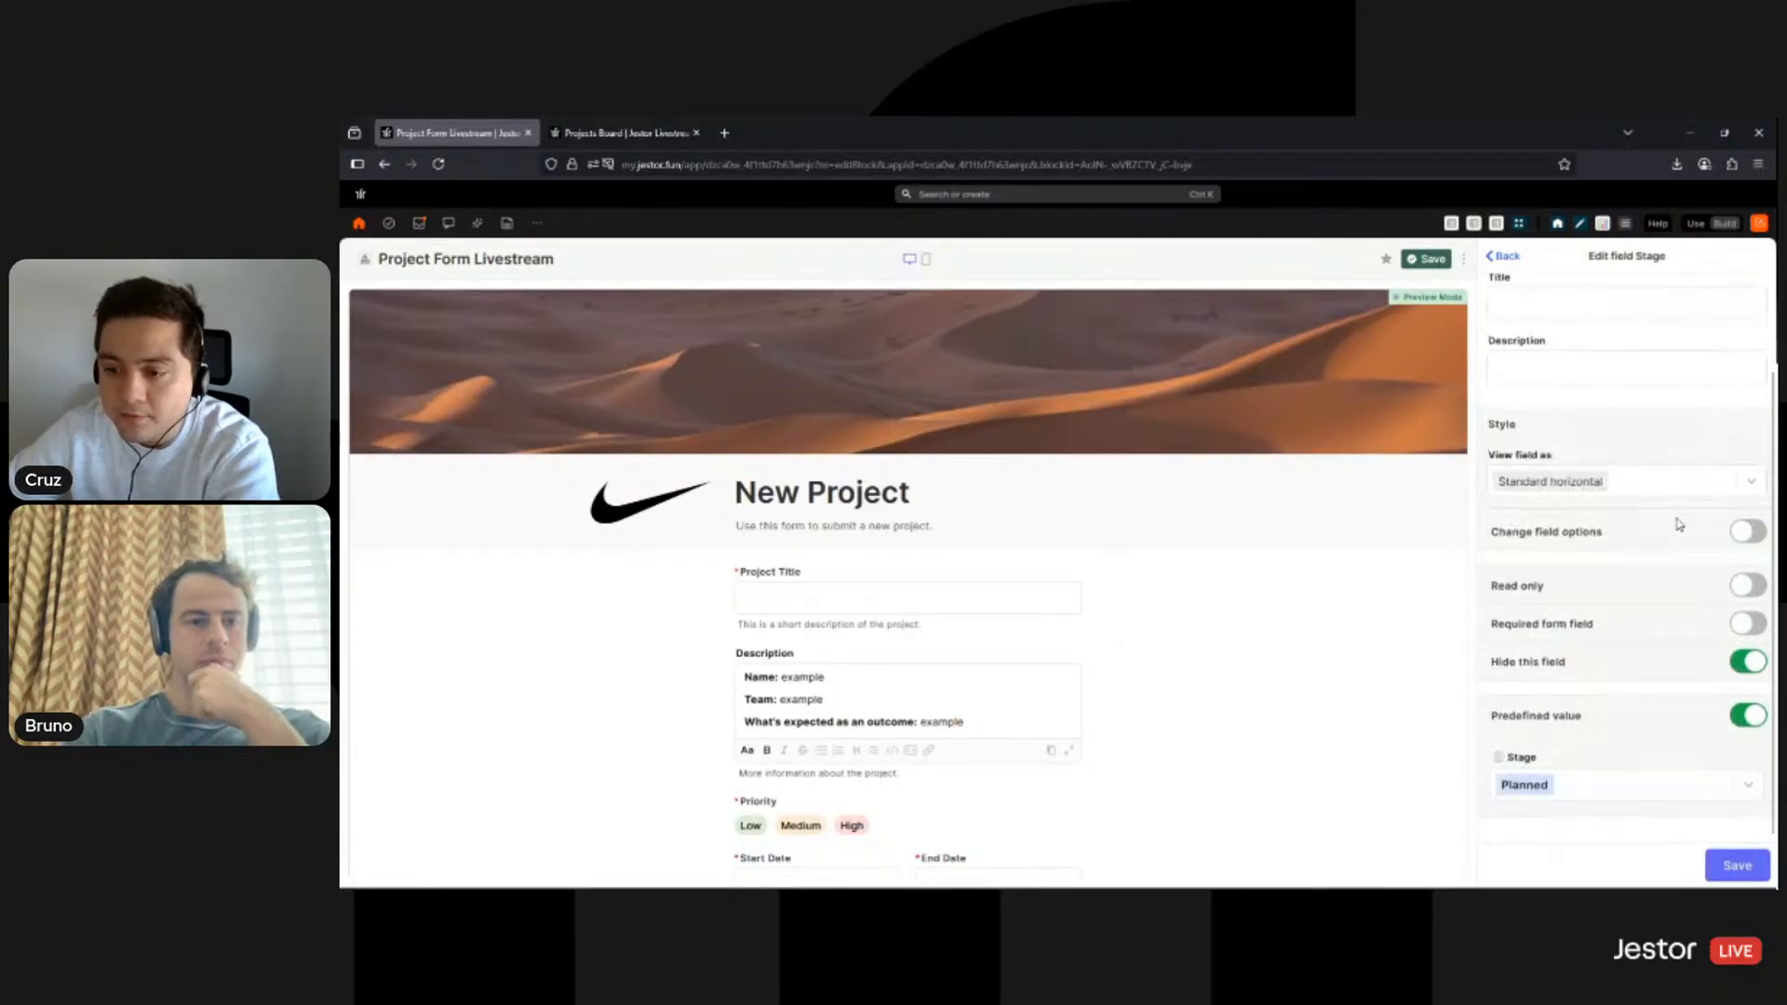
left_click(1750, 664)
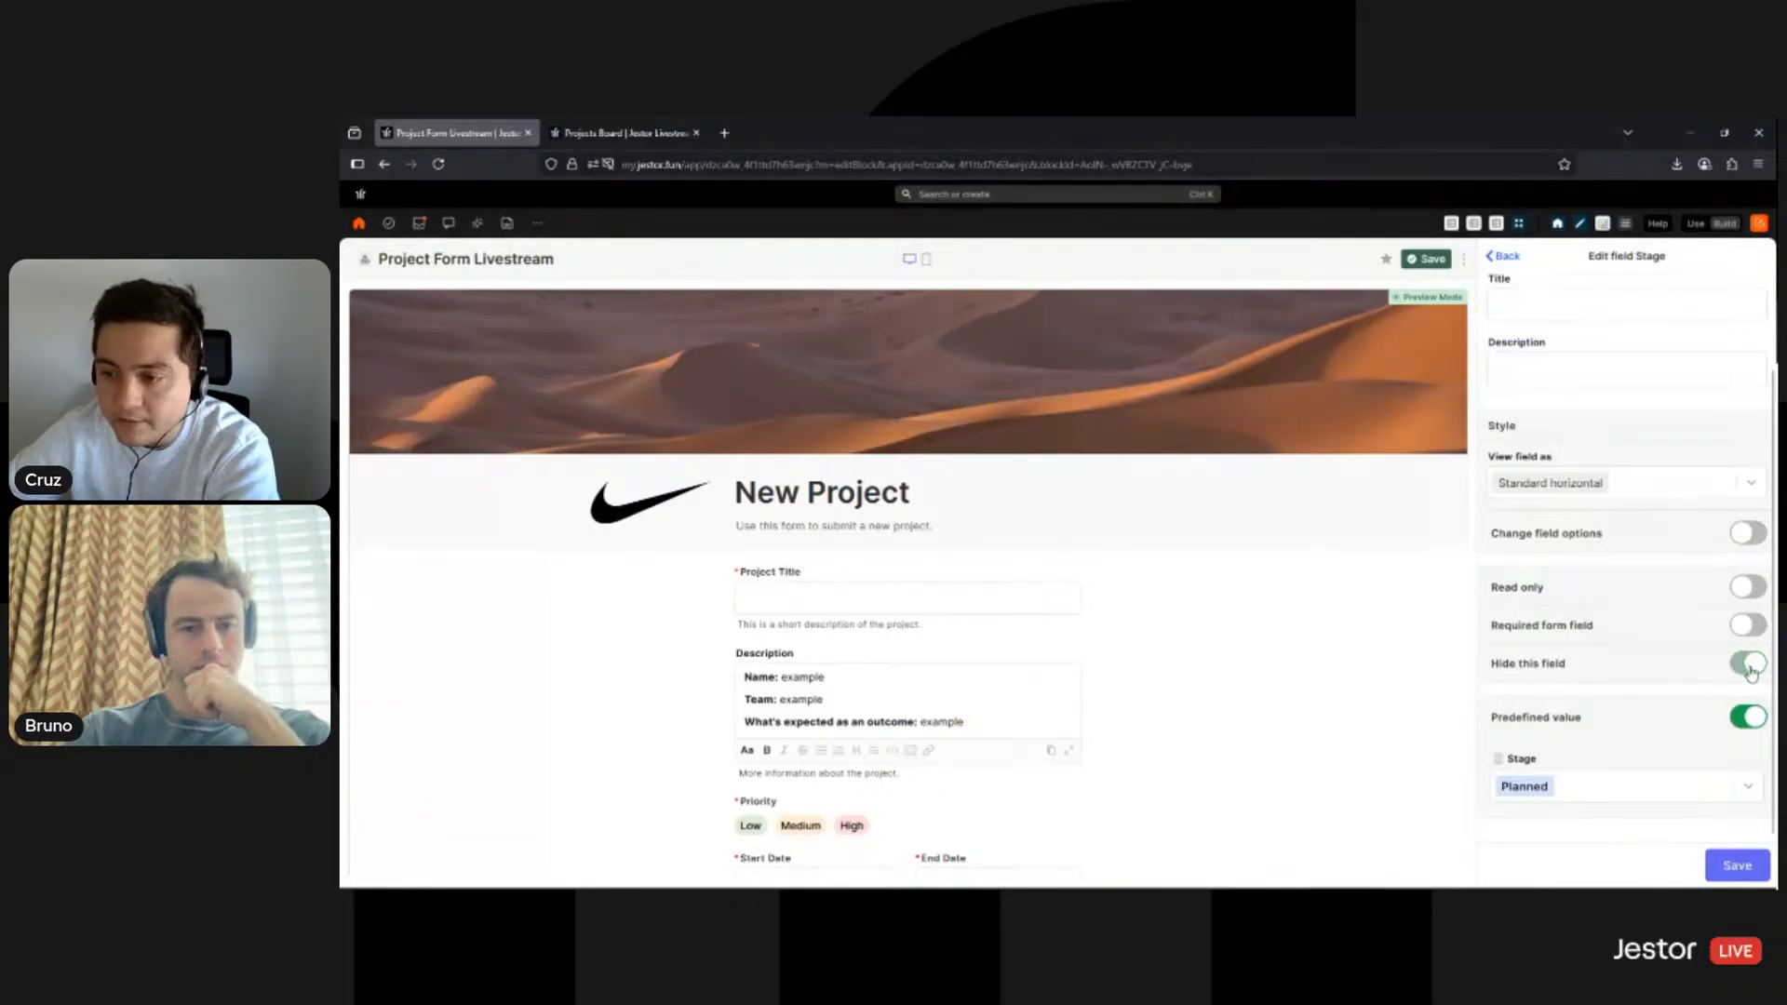
left_click(1750, 588)
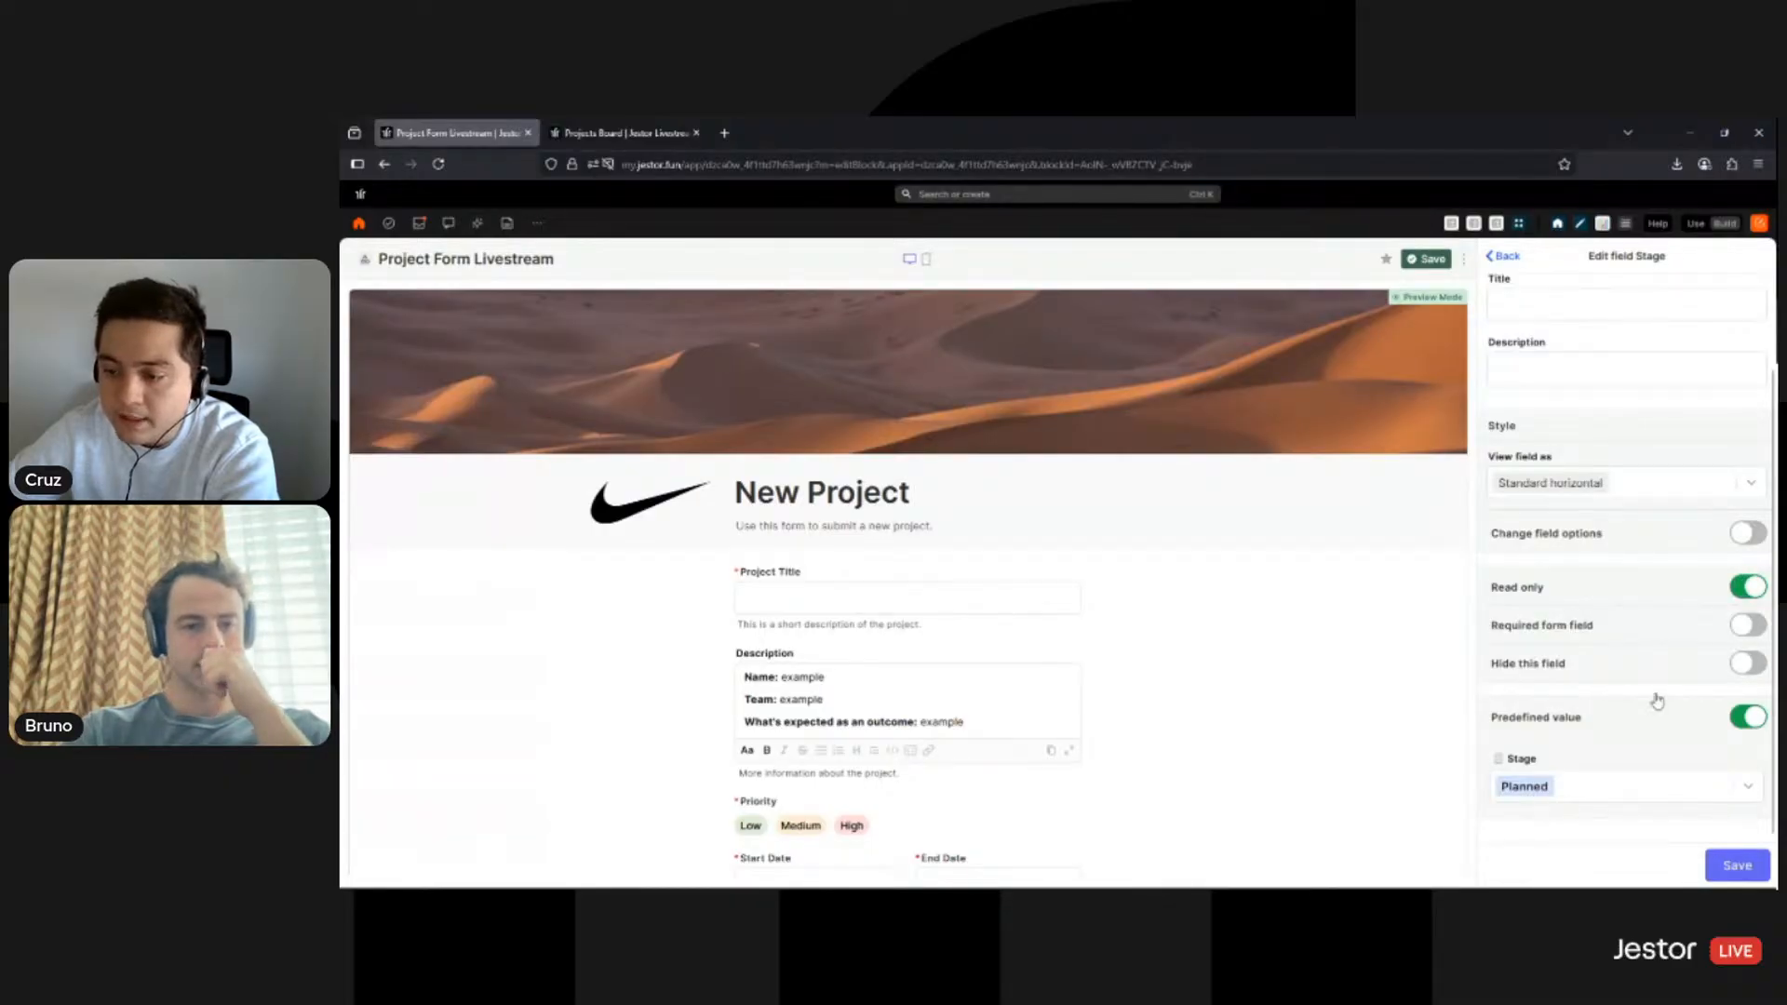
left_click(1728, 871)
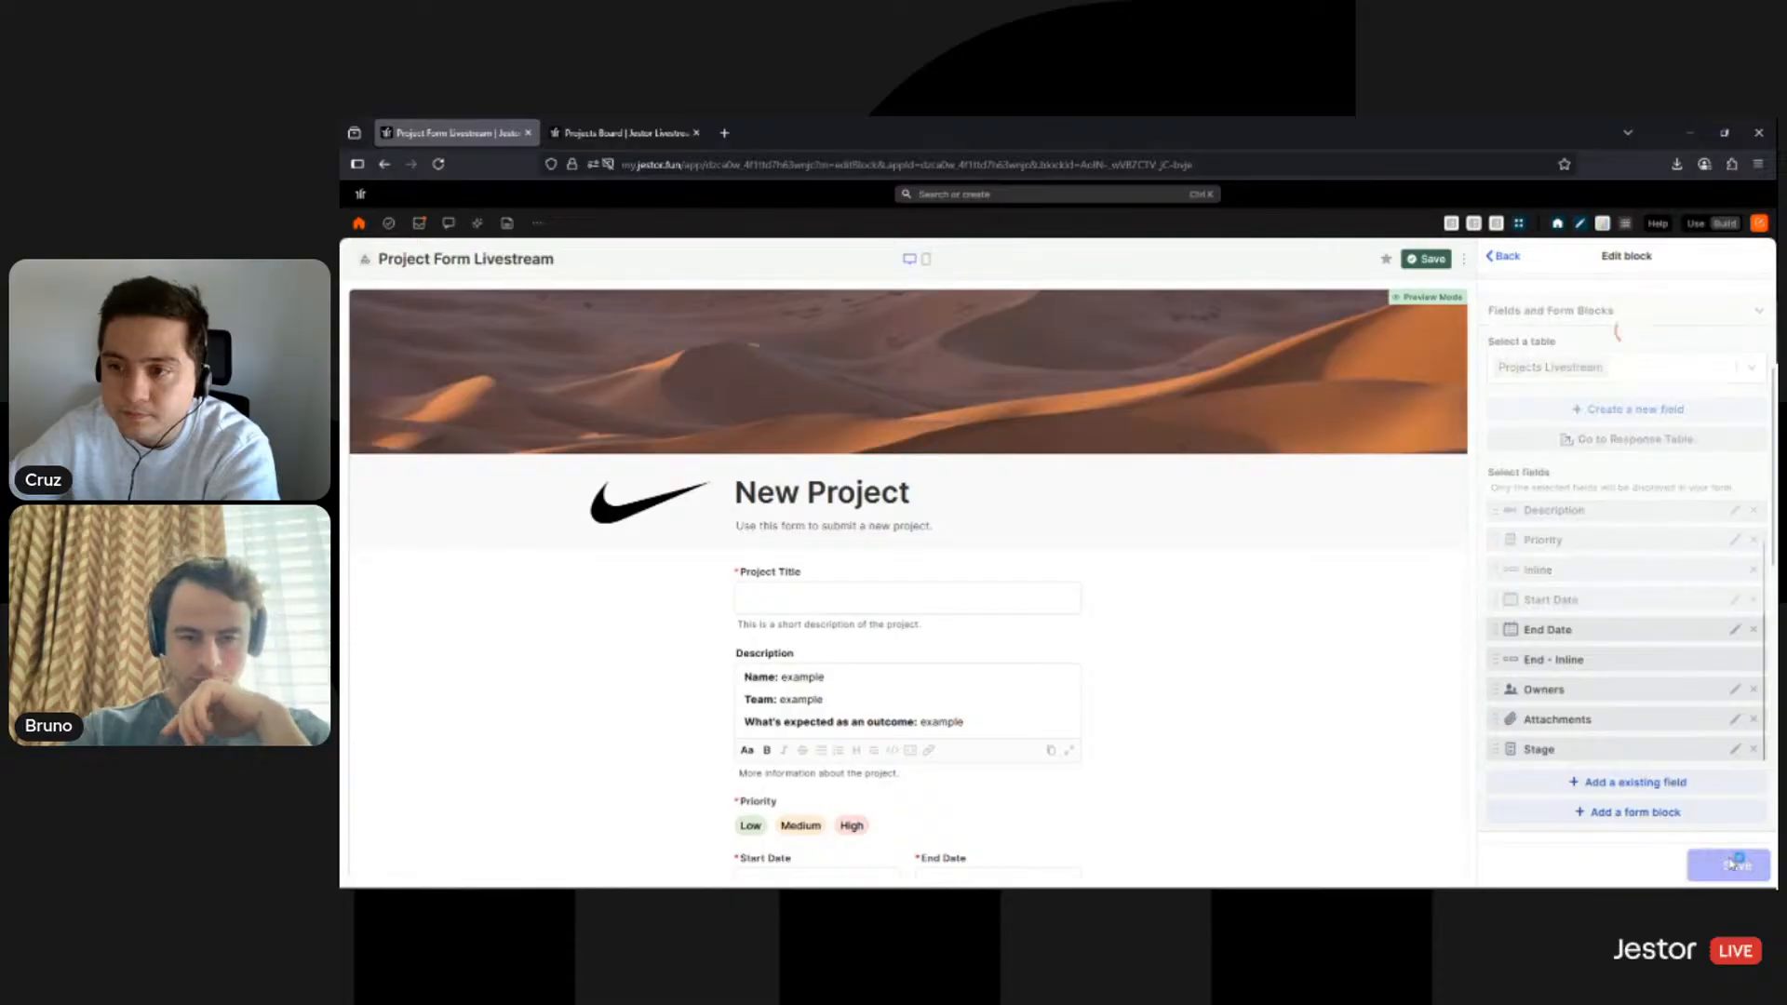
left_click(1733, 865)
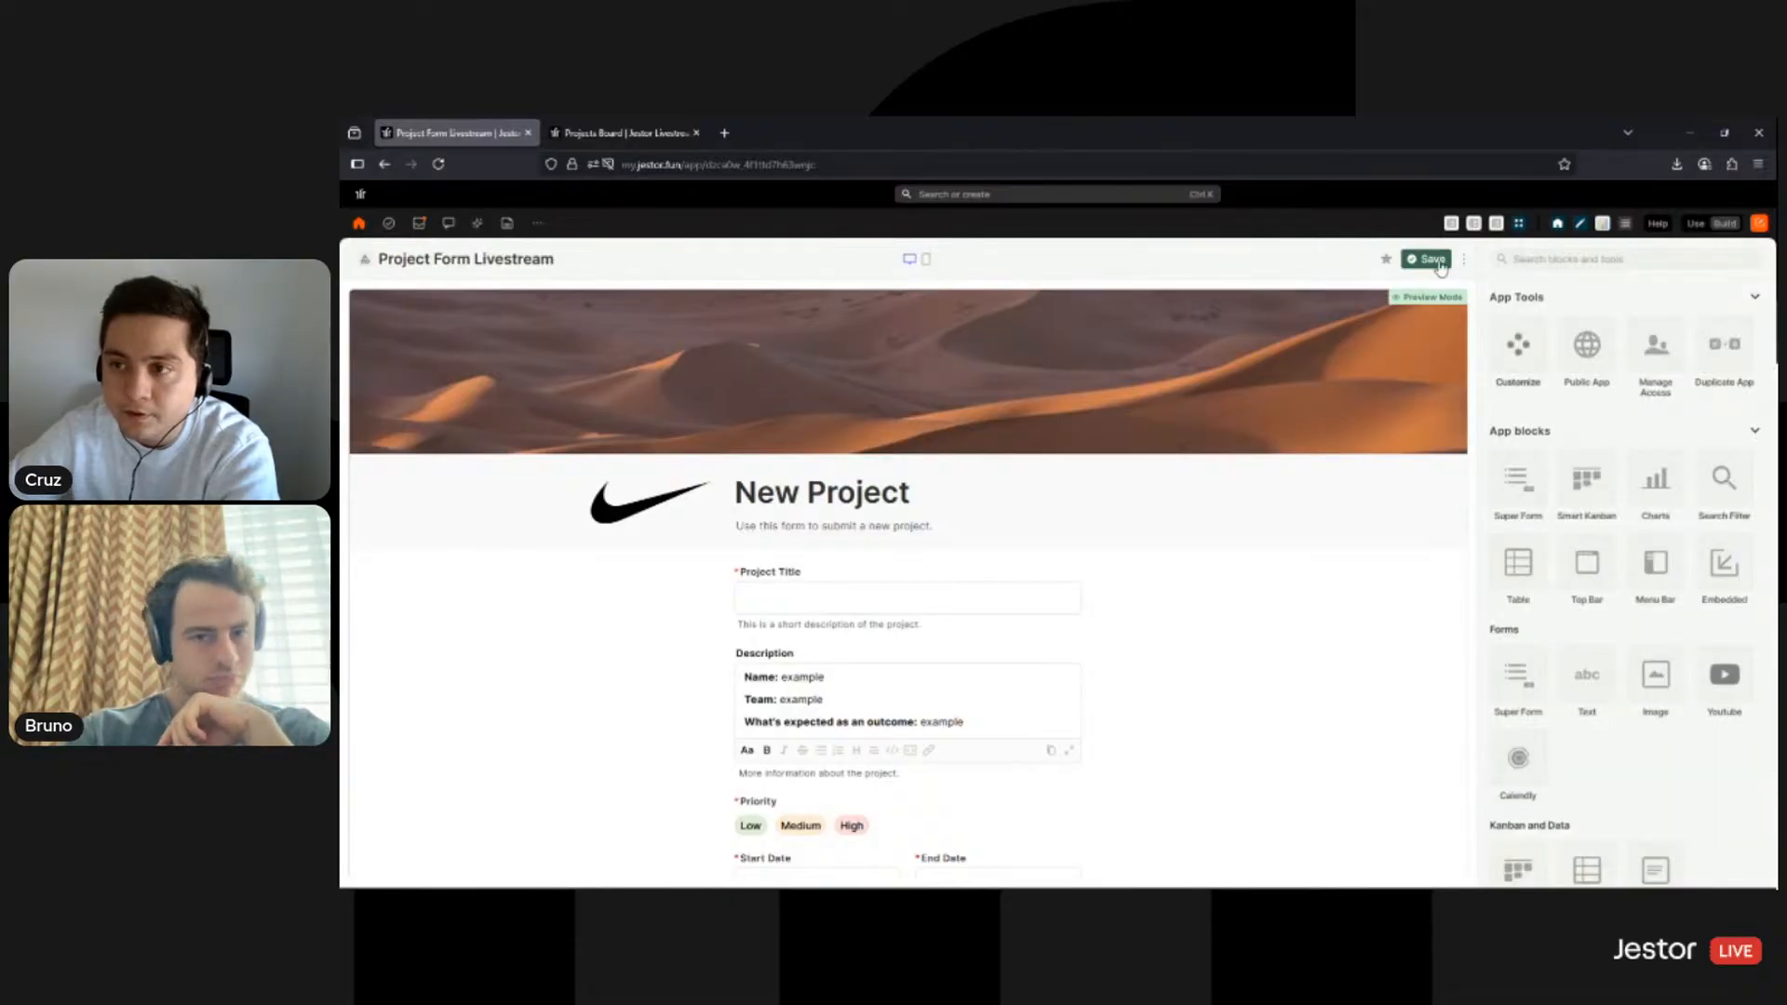
left_click(1696, 225)
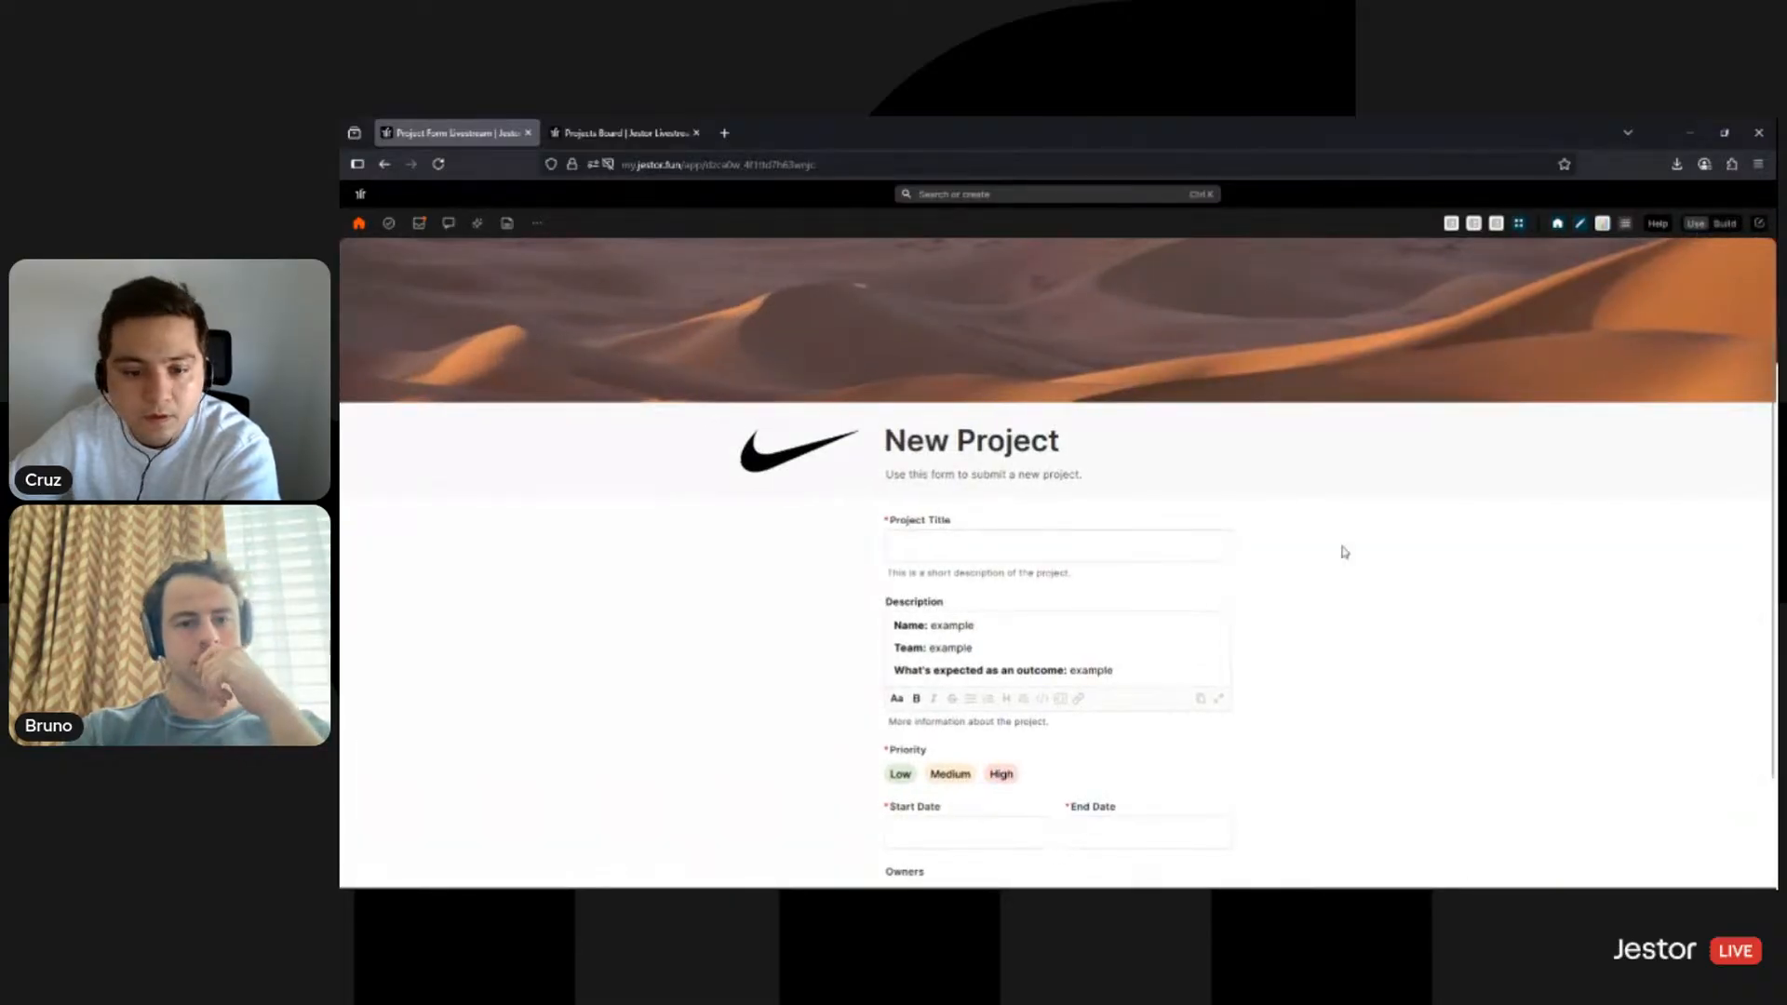
scroll(1253, 666, "down", 3)
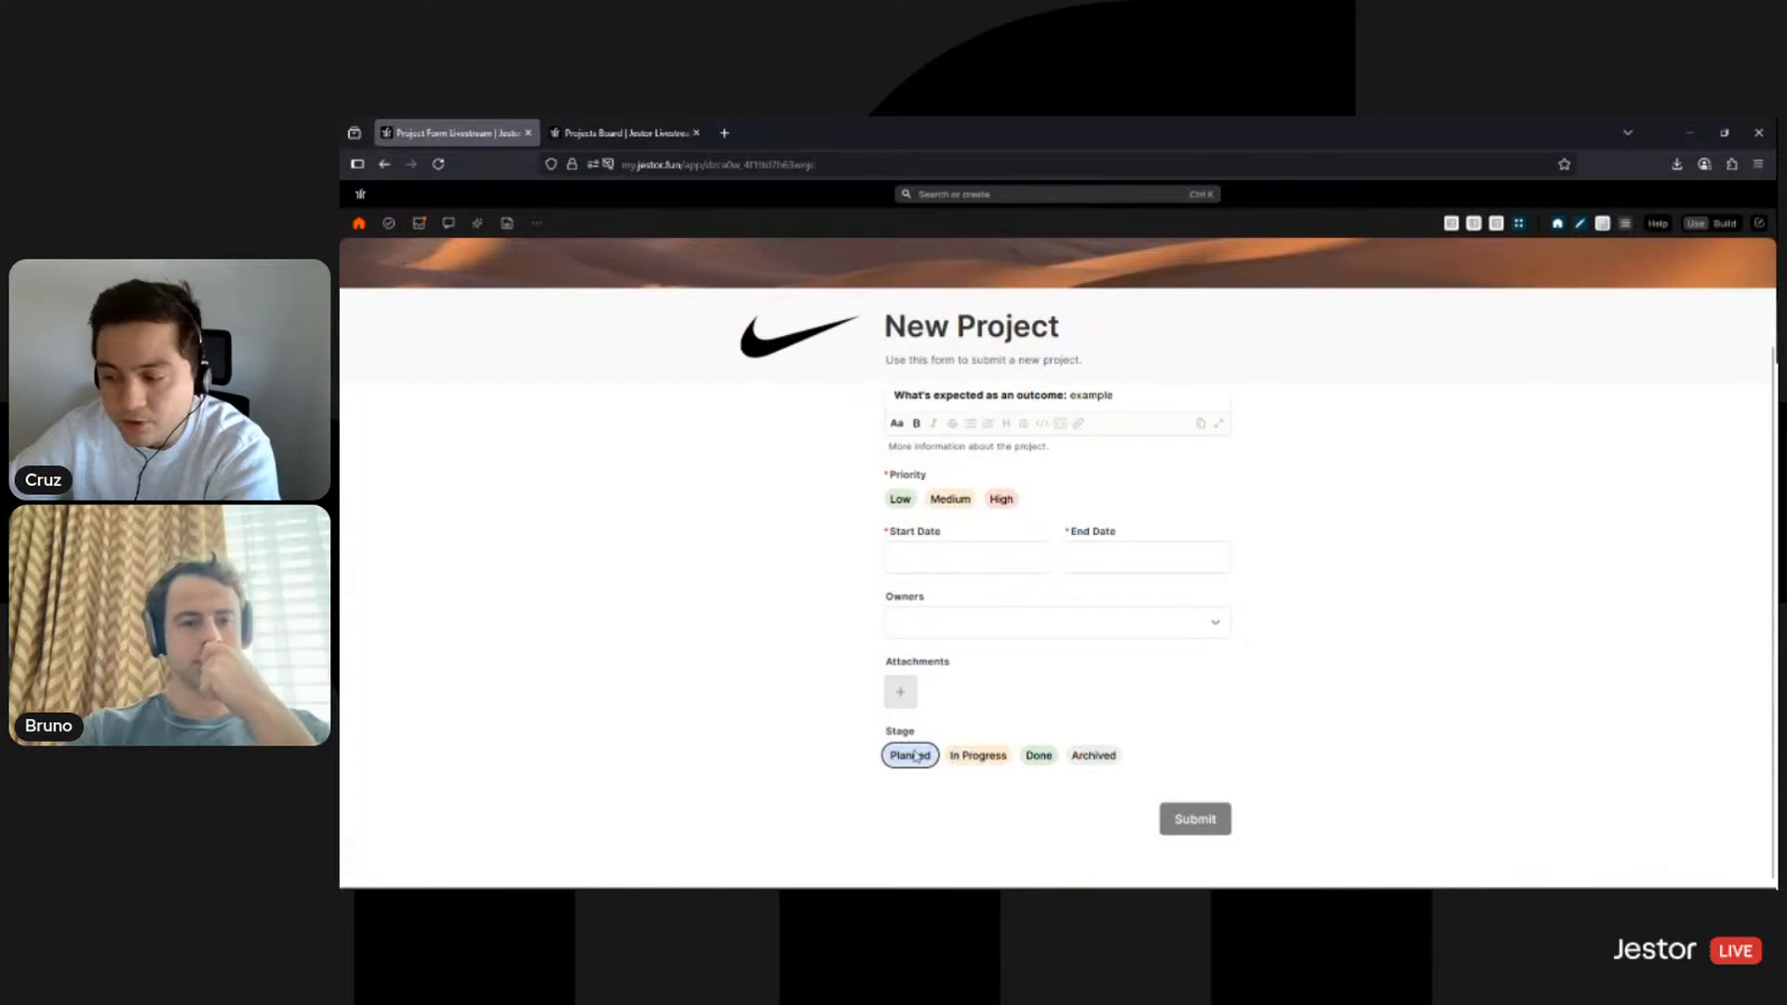
left_click(981, 755)
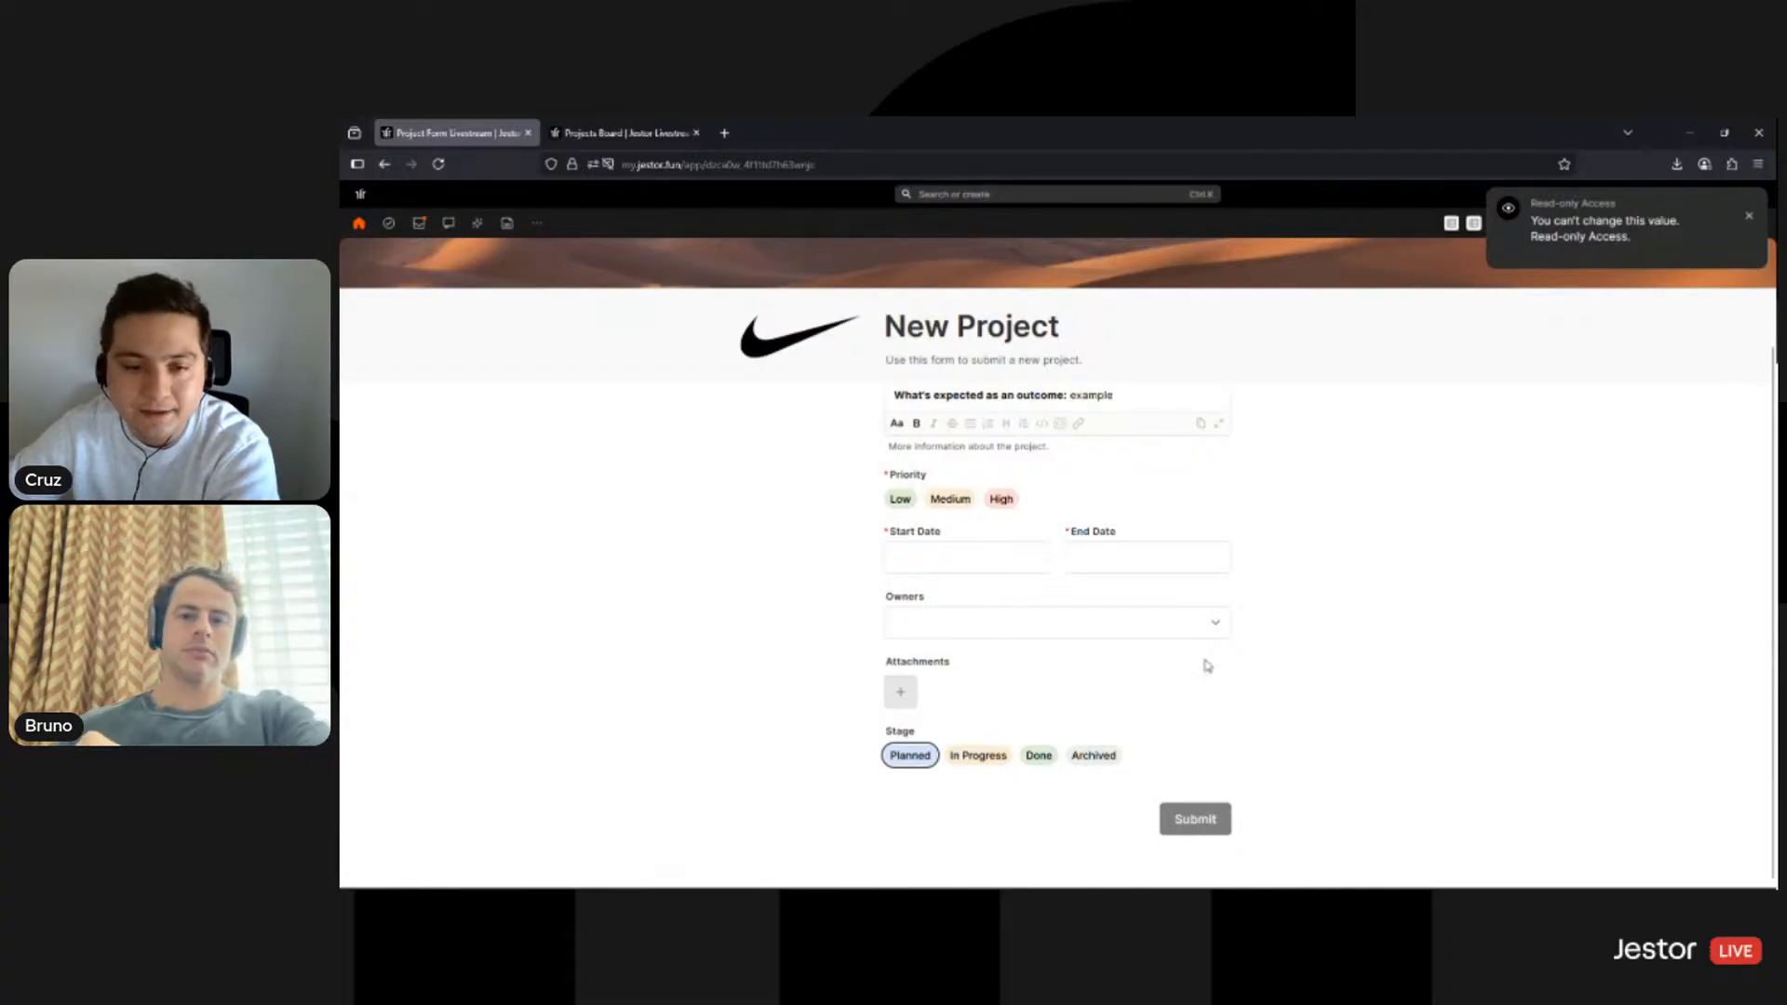
left_click(1749, 216)
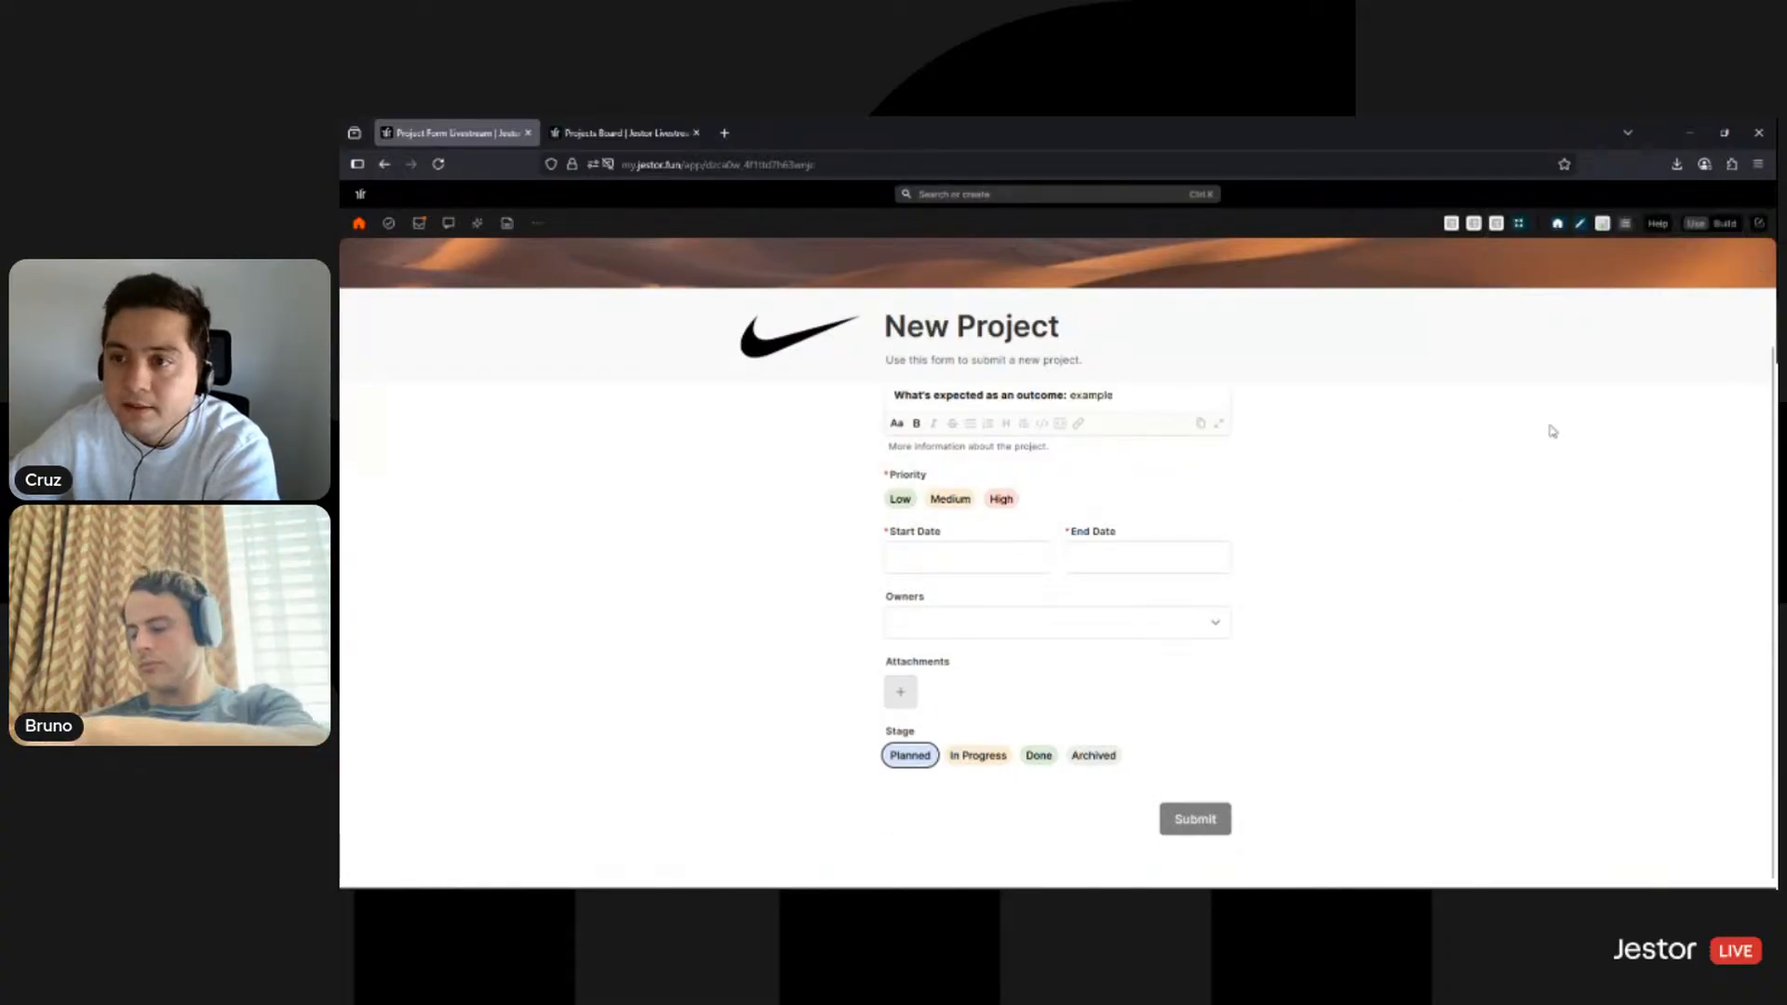
scroll(1549, 431, "up", 2)
left_click(1732, 225)
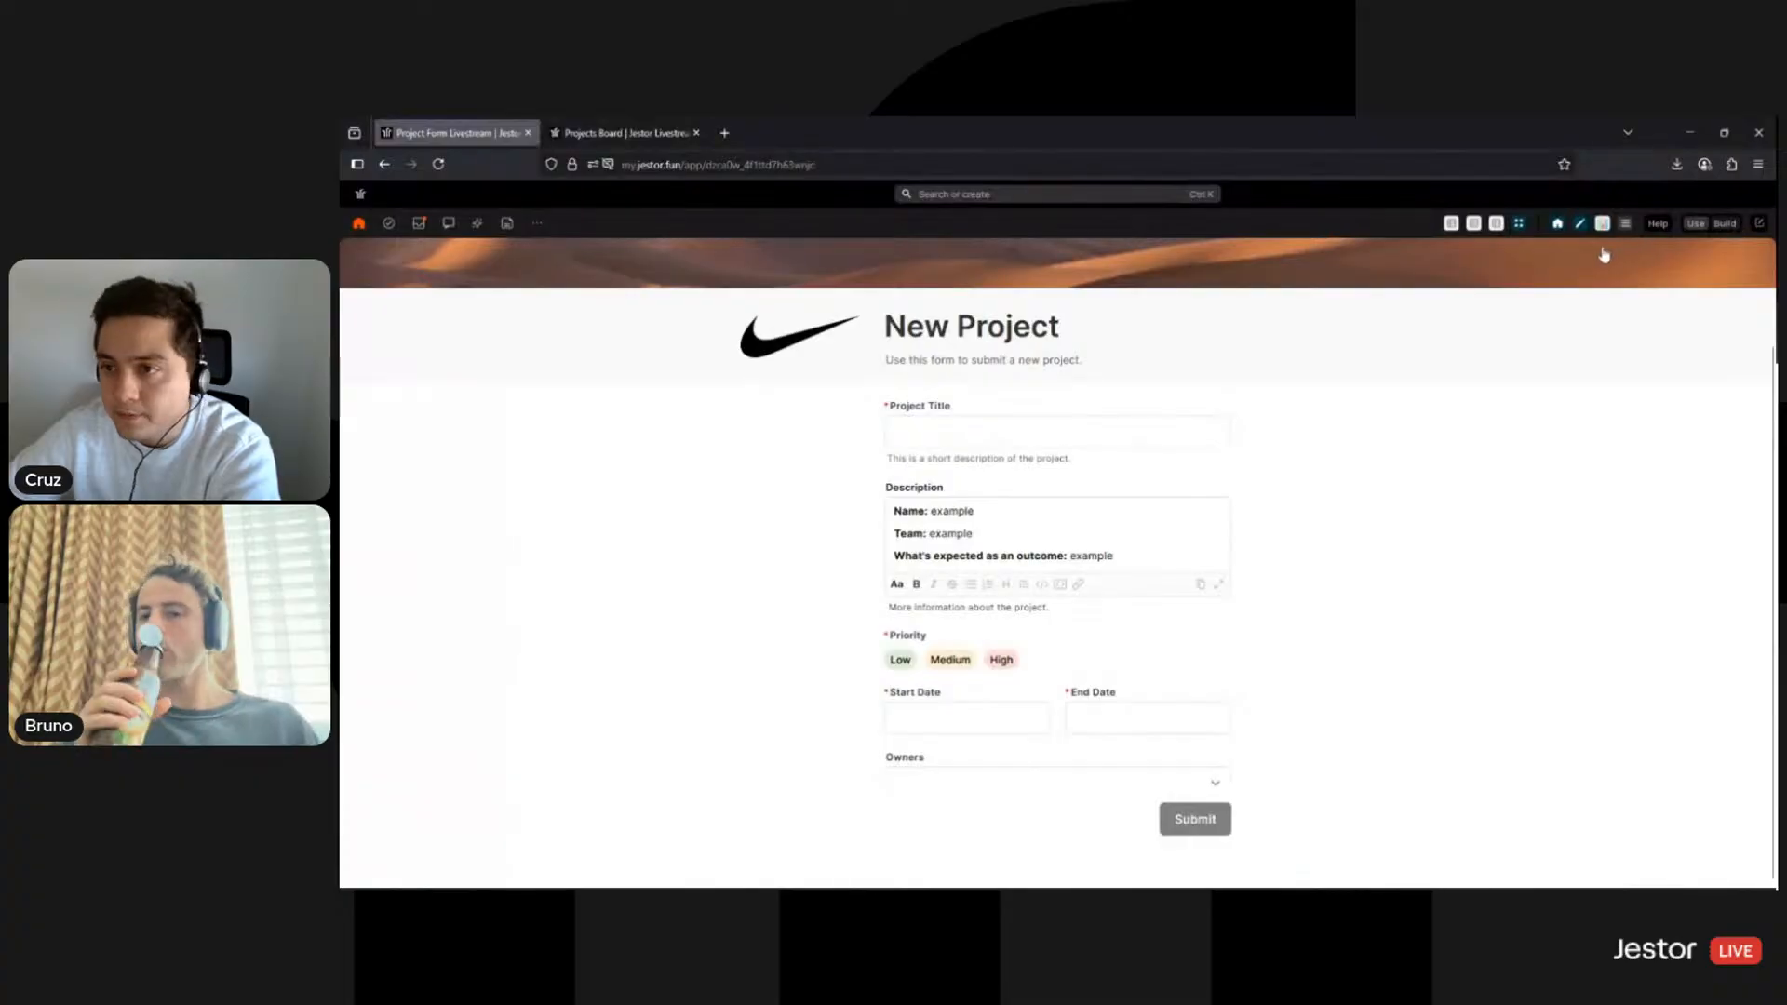
- Edit the banner's form block and bring up the 'Add a form block' choices
left_click(1429, 259)
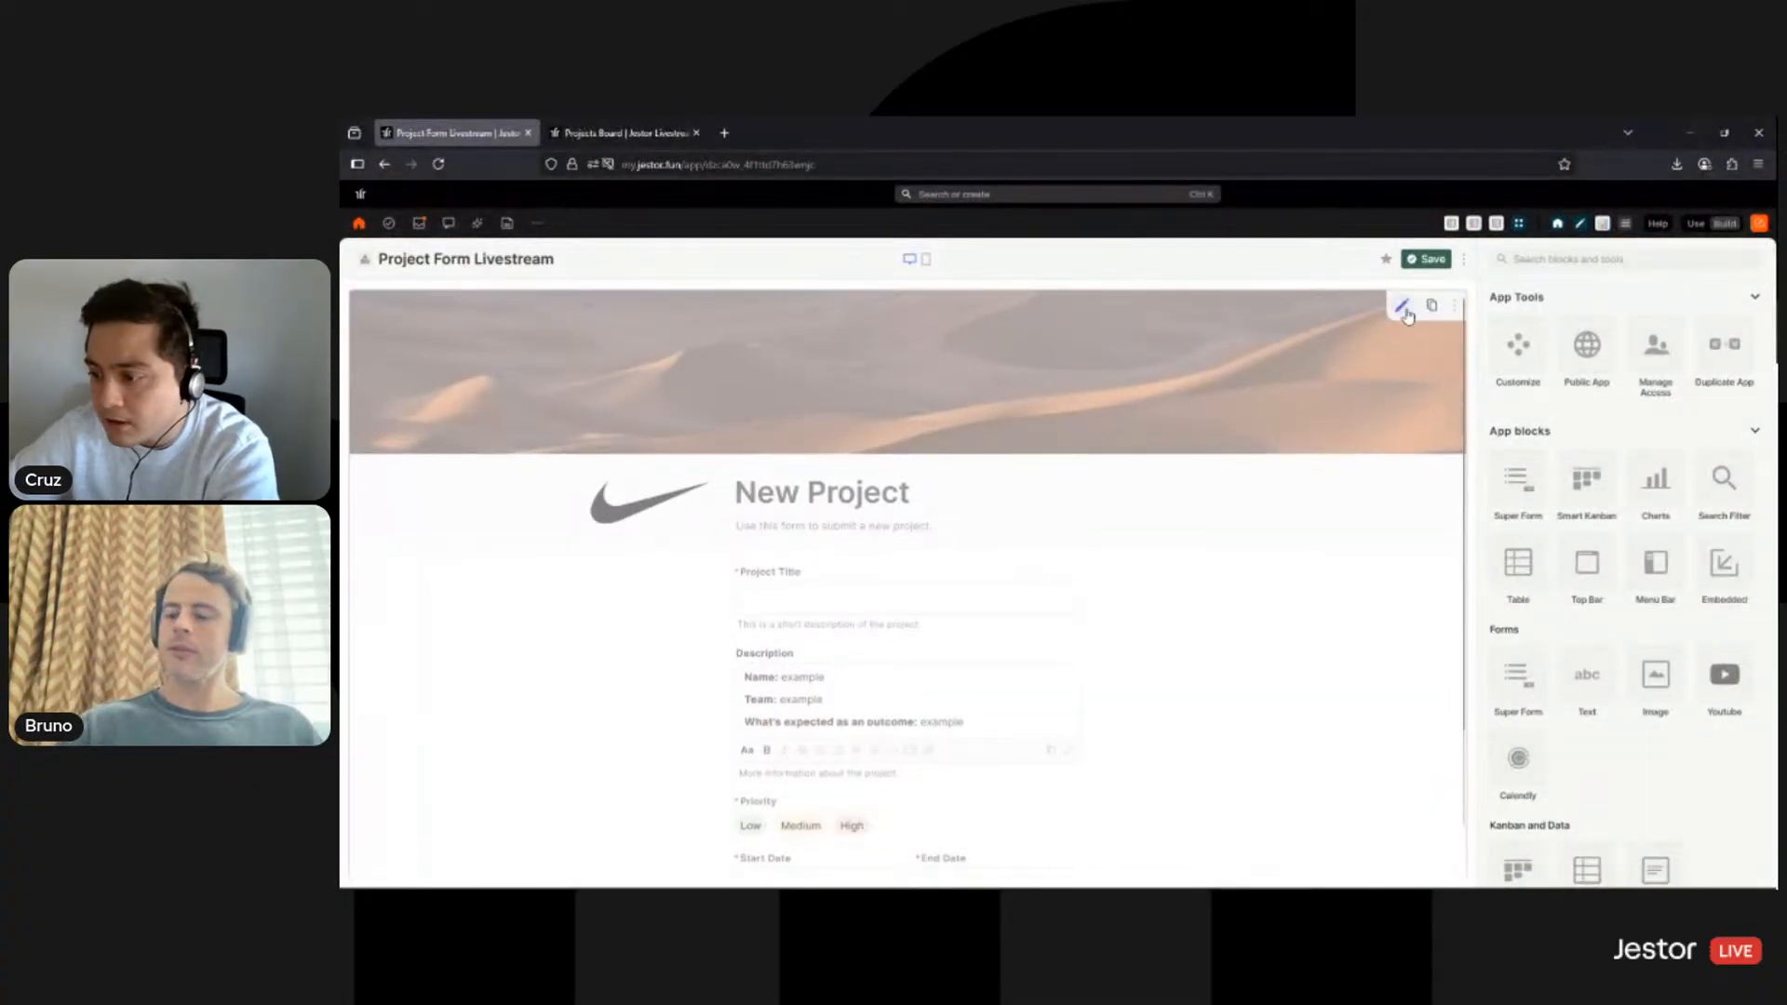
left_click(1403, 308)
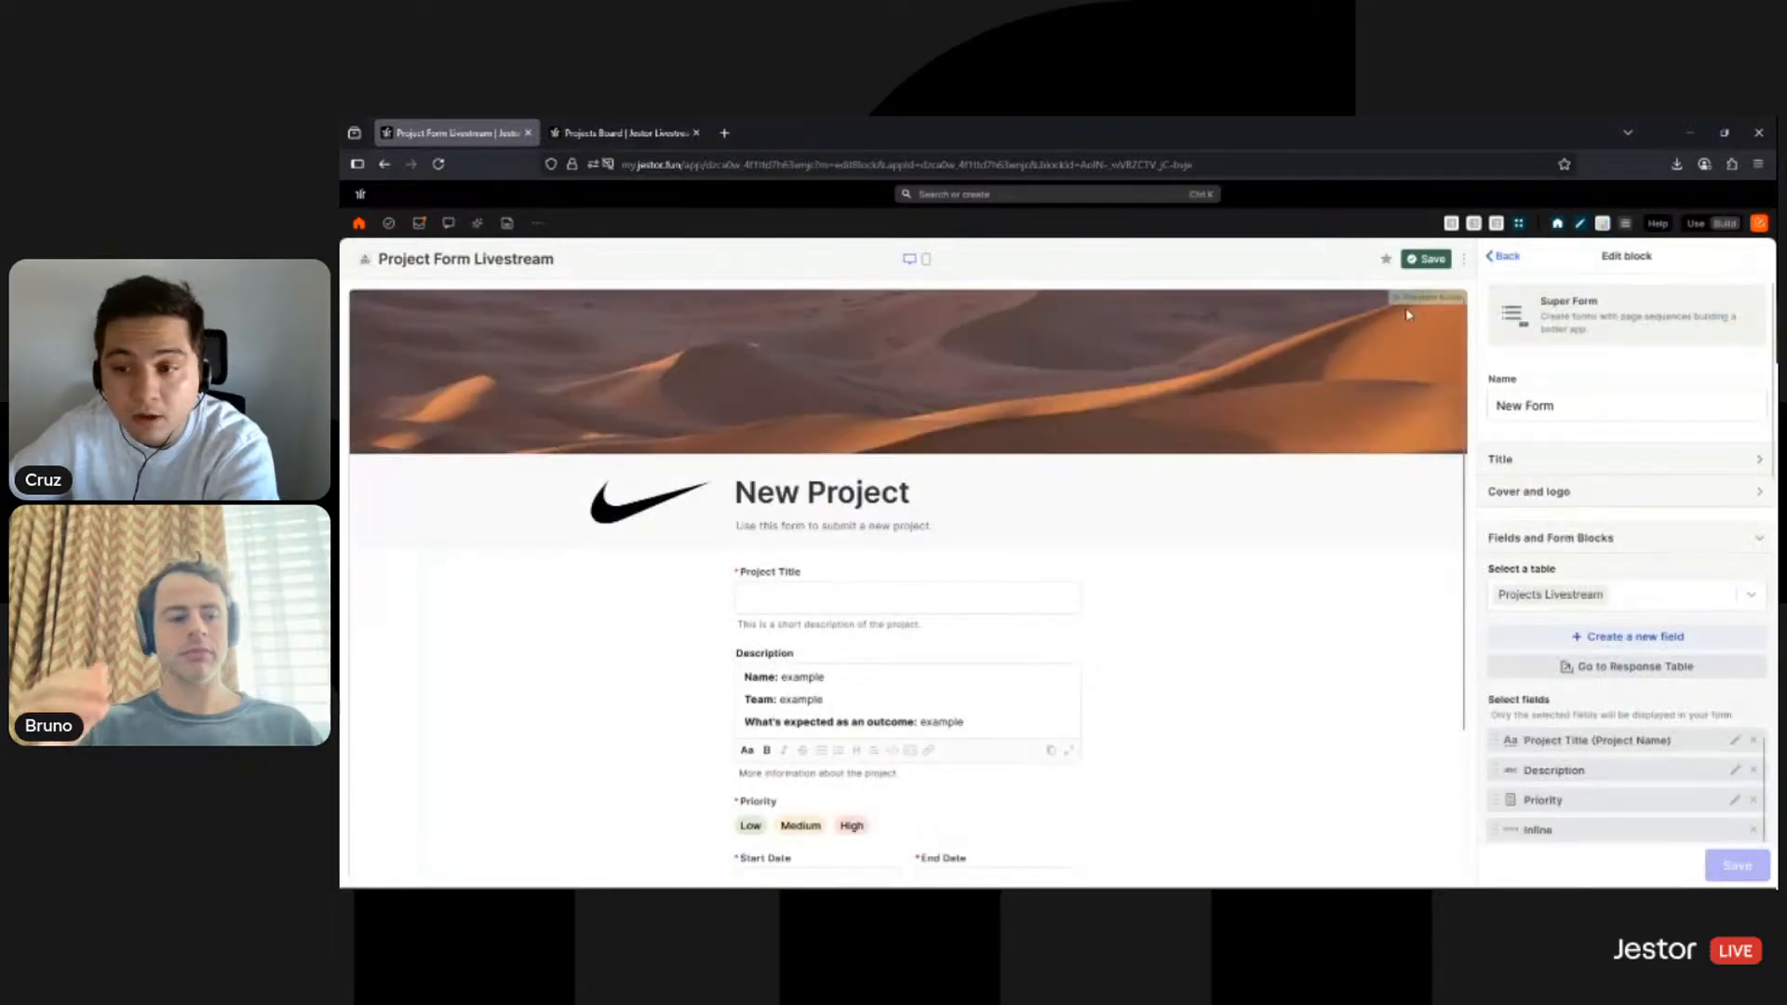
scroll(1537, 527, "down", 5)
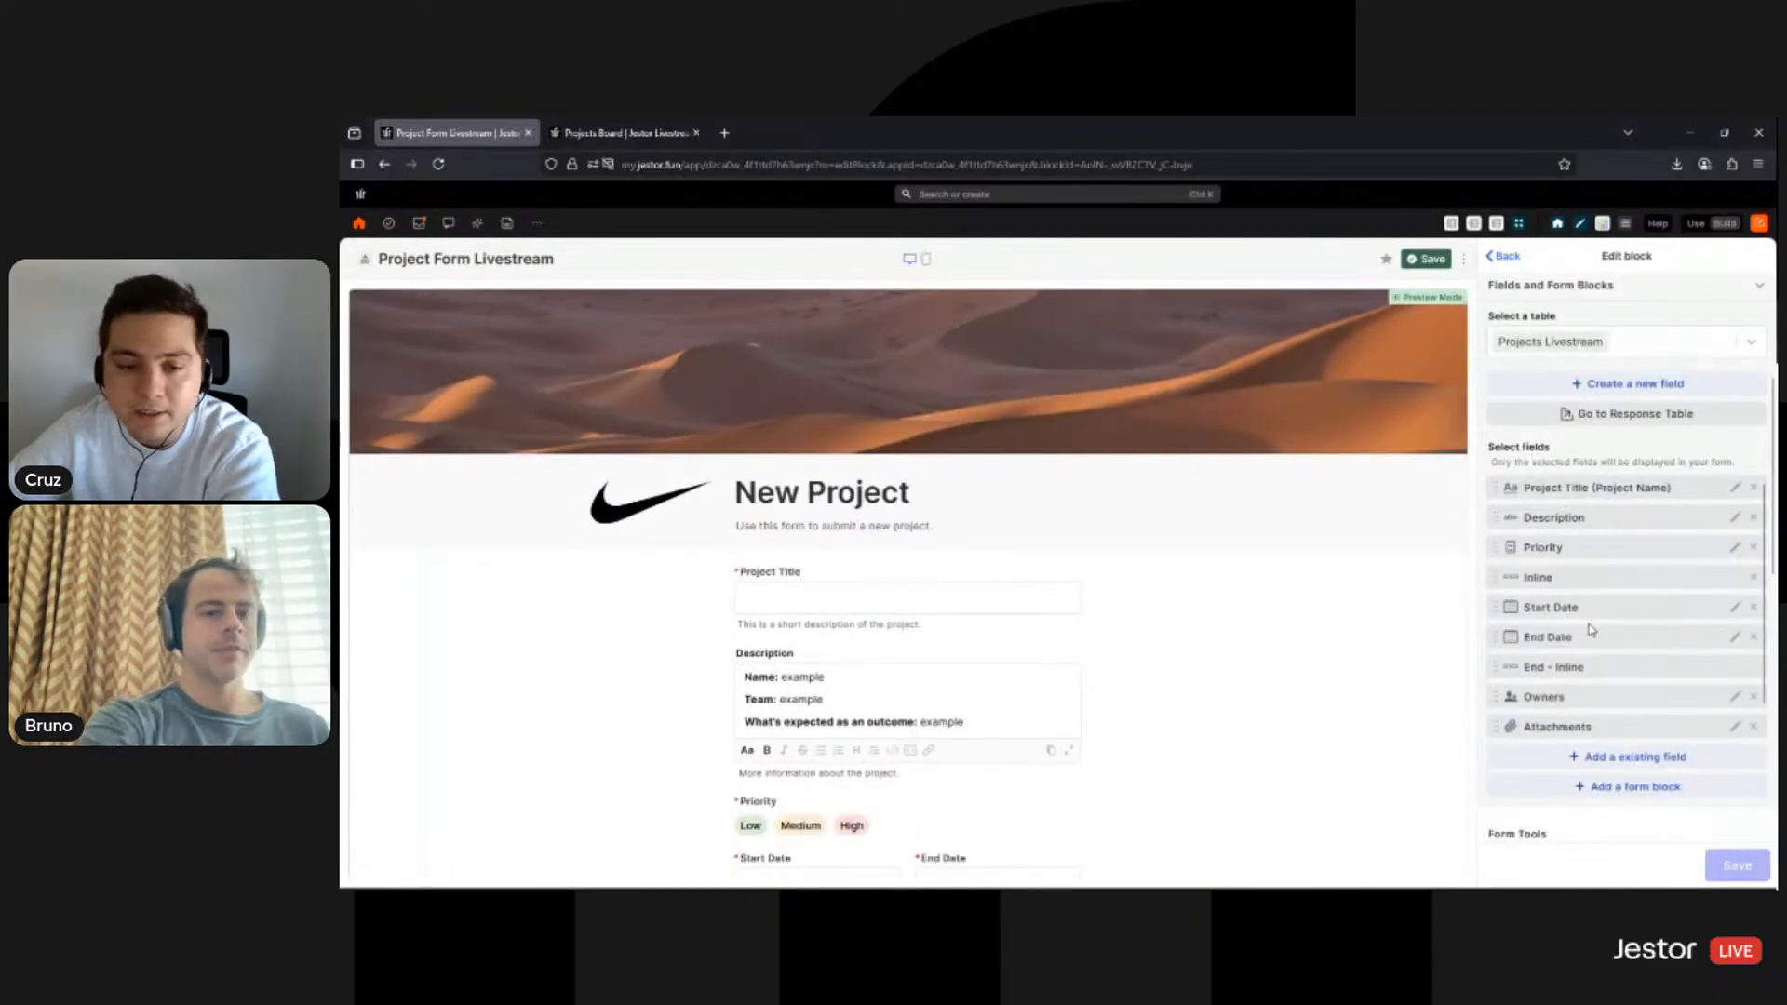
scroll(1146, 699, "down", 2)
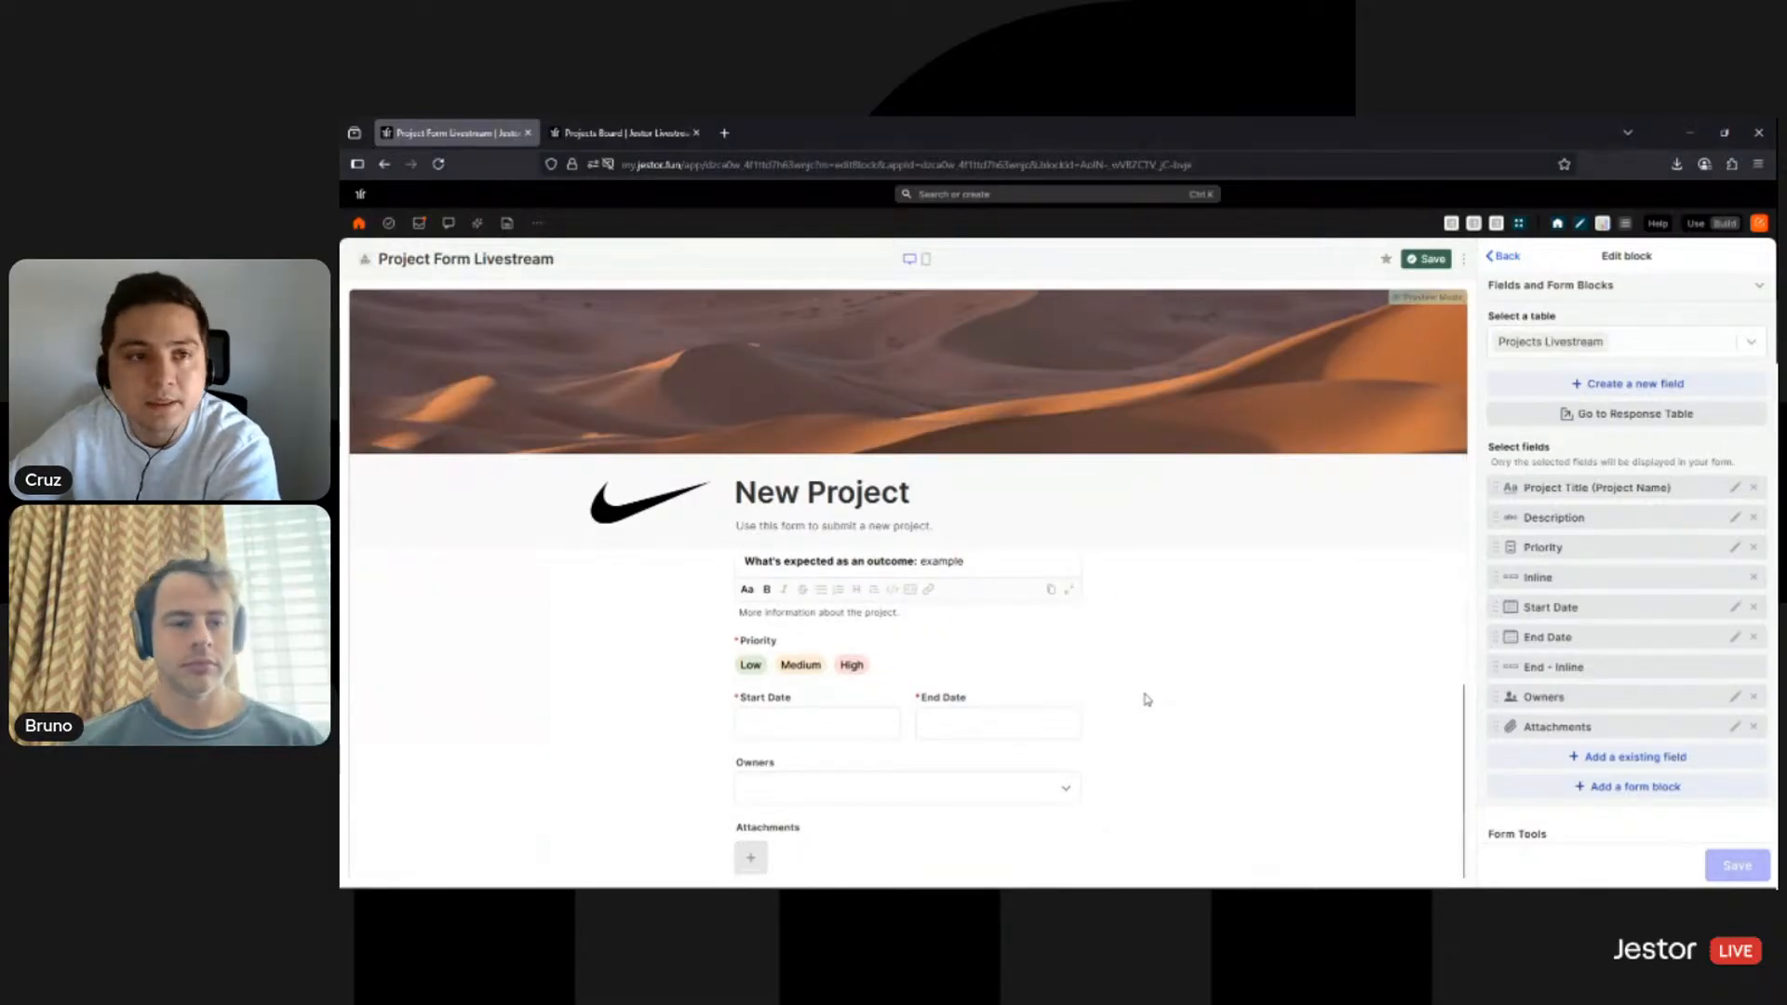
left_click(1610, 791)
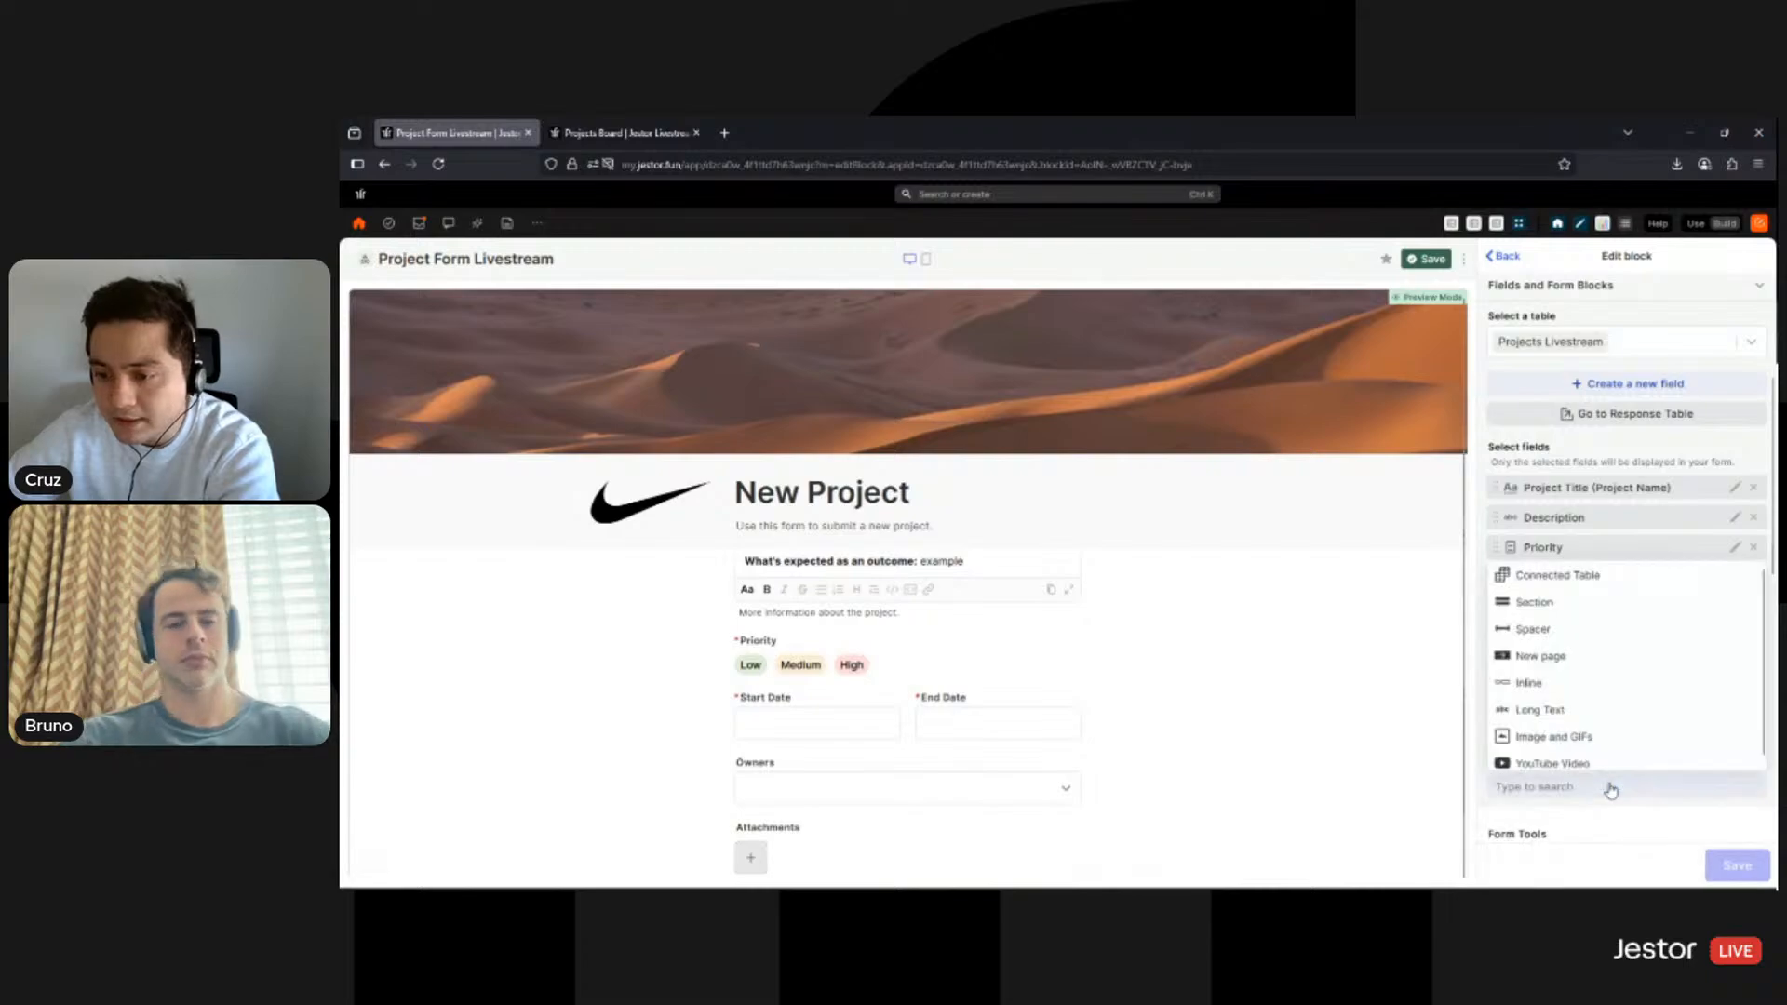
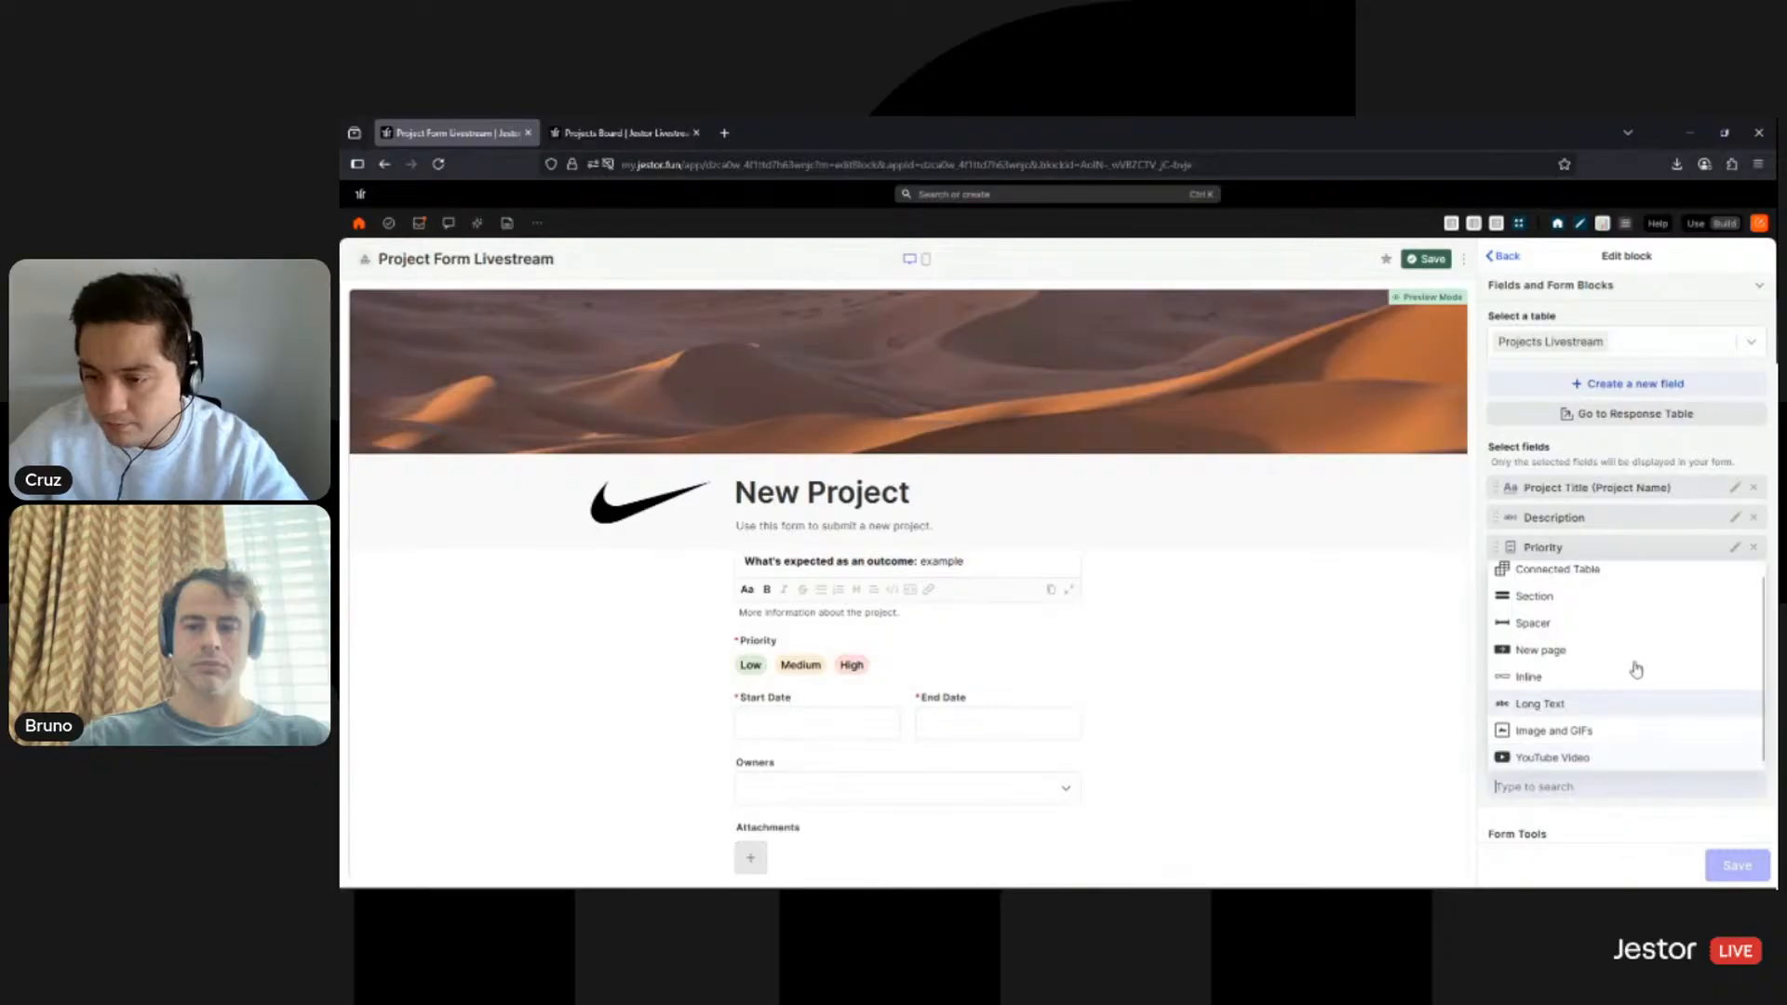
- Insert a Section block titled 'Main Info' with description 'Information about the project.'
left_click(1566, 601)
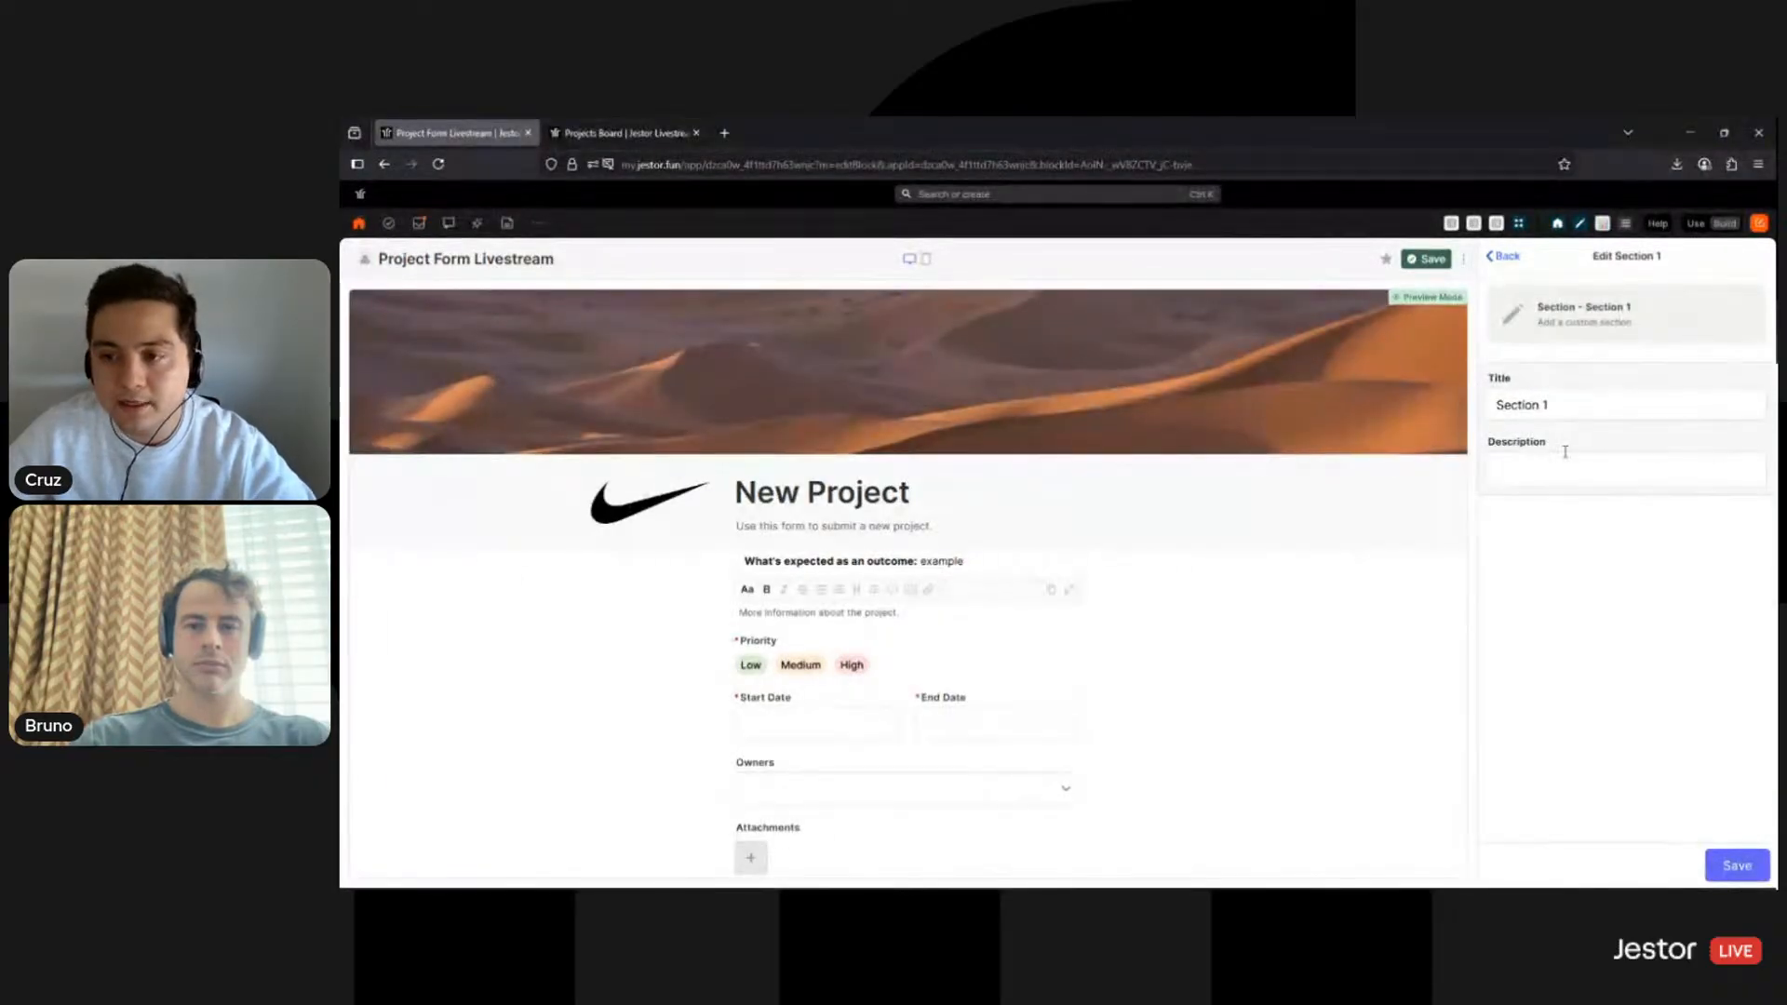
left_click(1571, 418)
key("BackSpace")
key("BackSpace")
key("BackSpace")
key("BackSpace")
key("BackSpace")
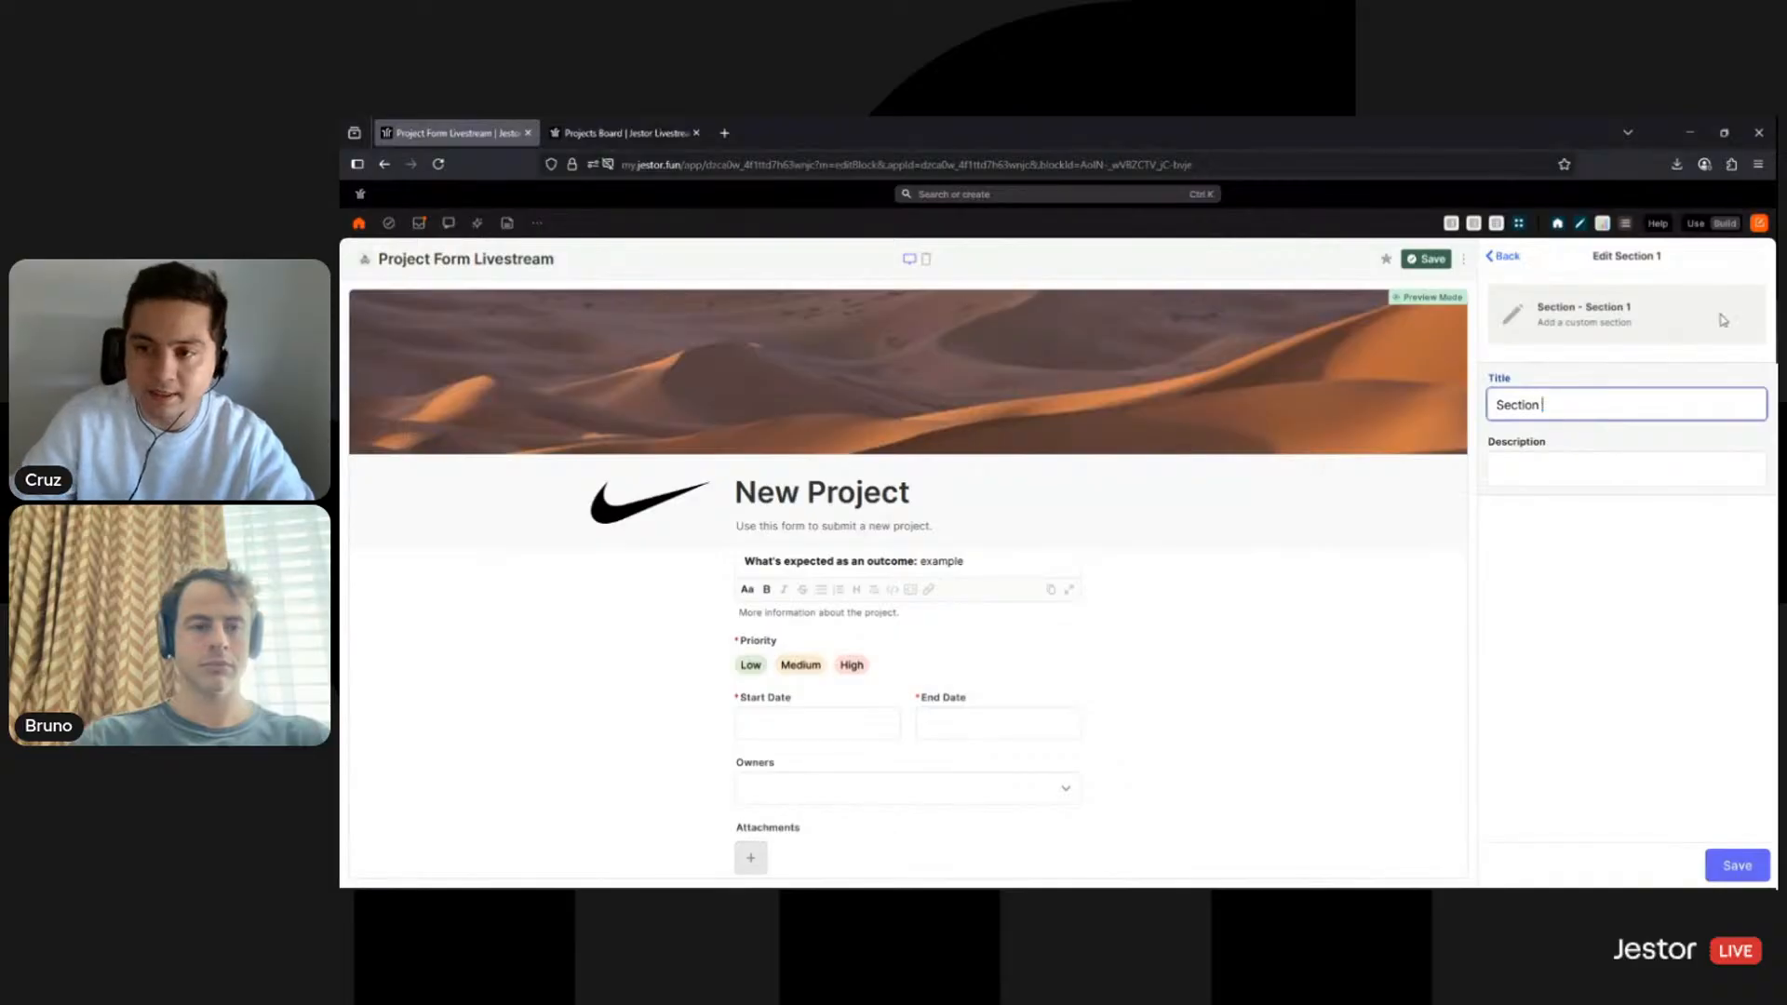
key("BackSpace")
key("BackSpace")
key("BackSpace")
key("BackSpace")
type("Main Info")
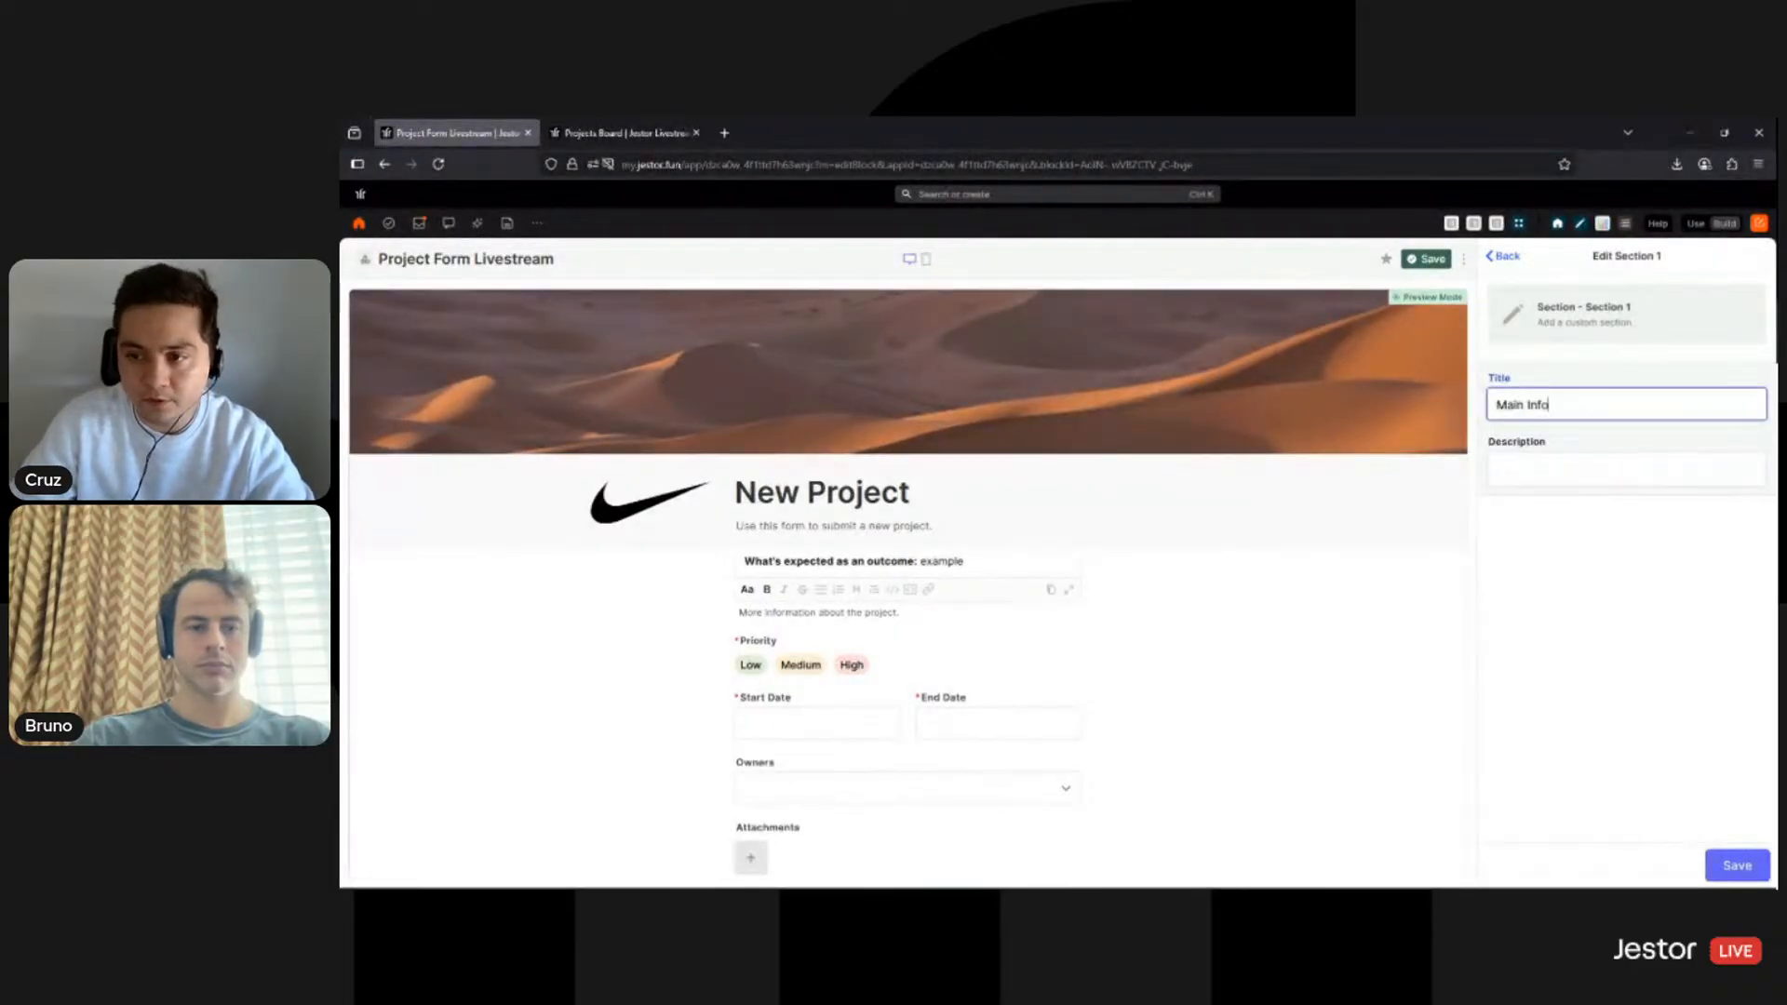
left_click(1626, 469)
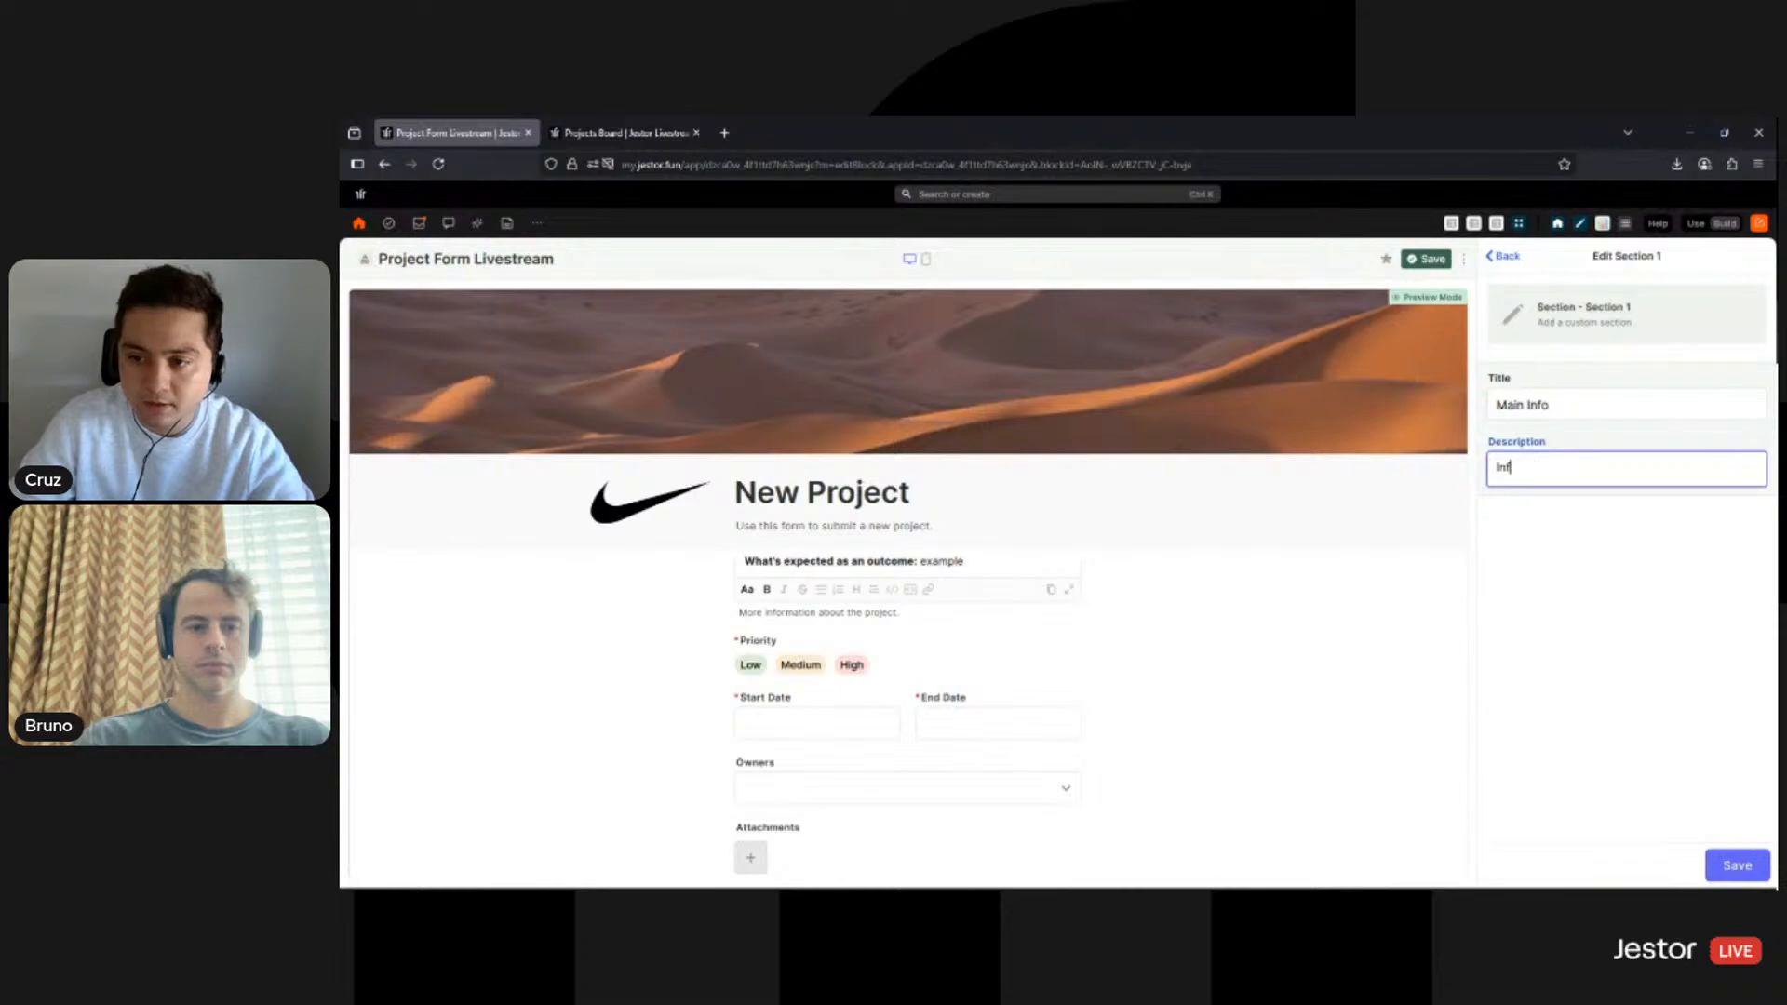
type("Information about")
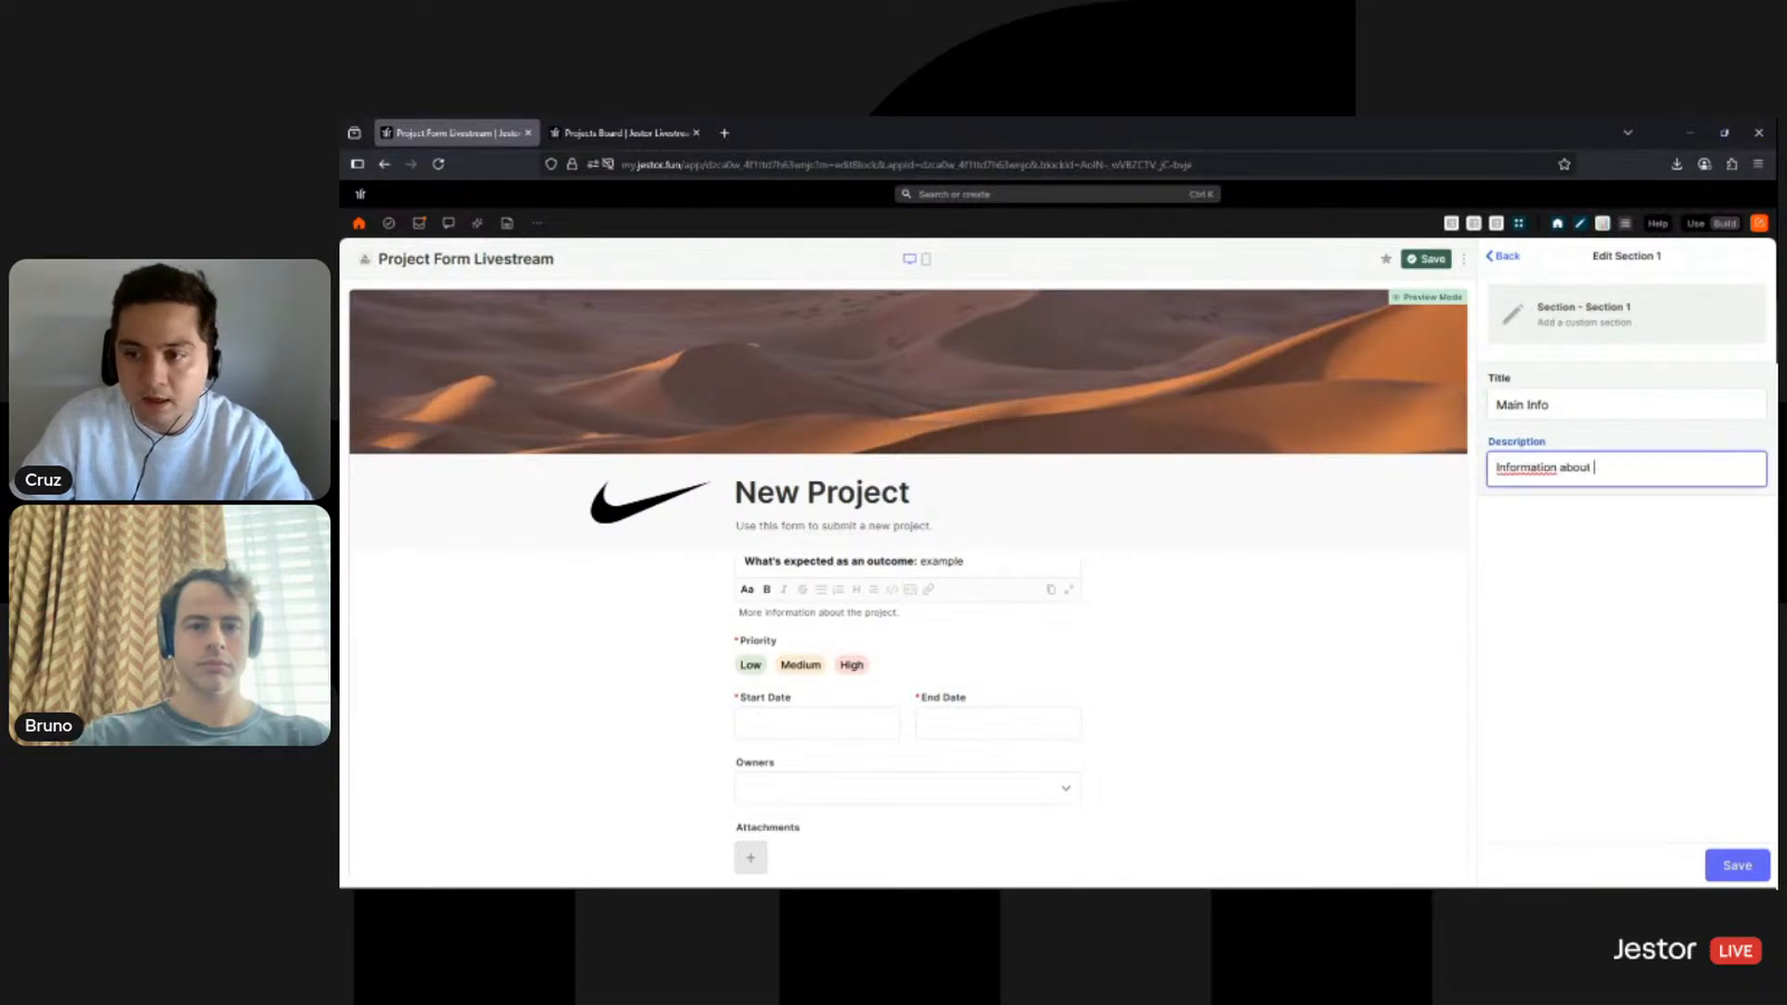
type(" the project.")
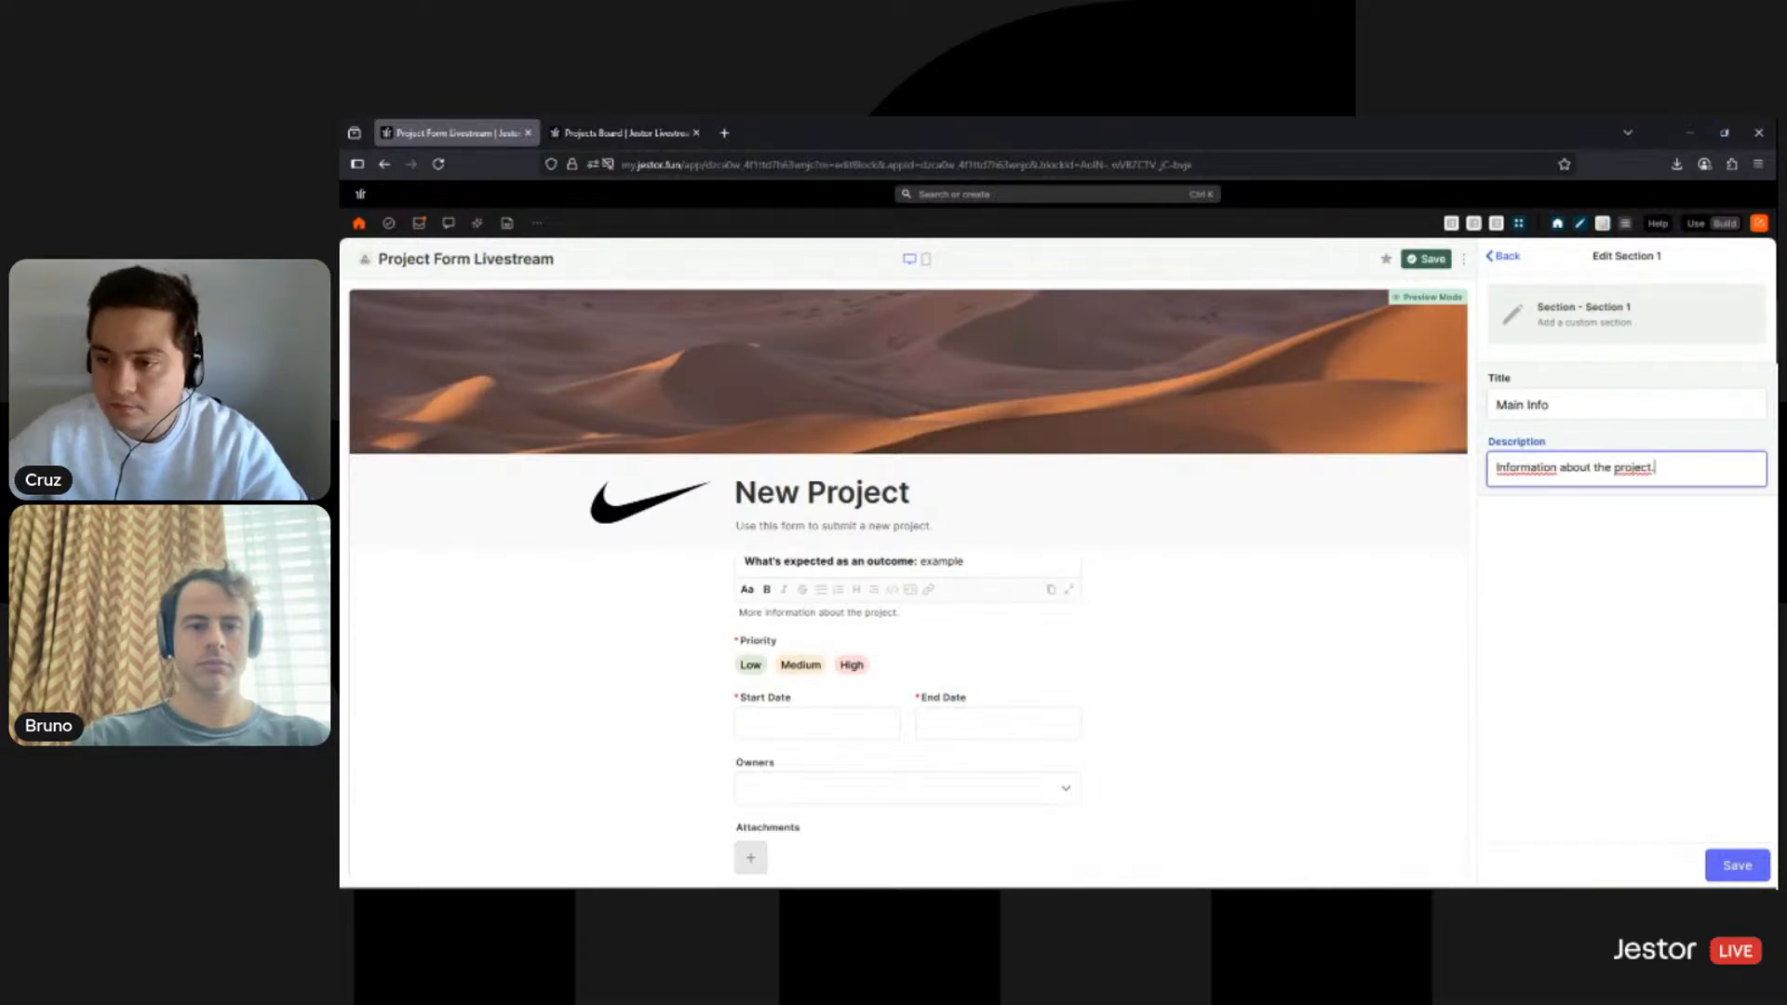
key("Tab")
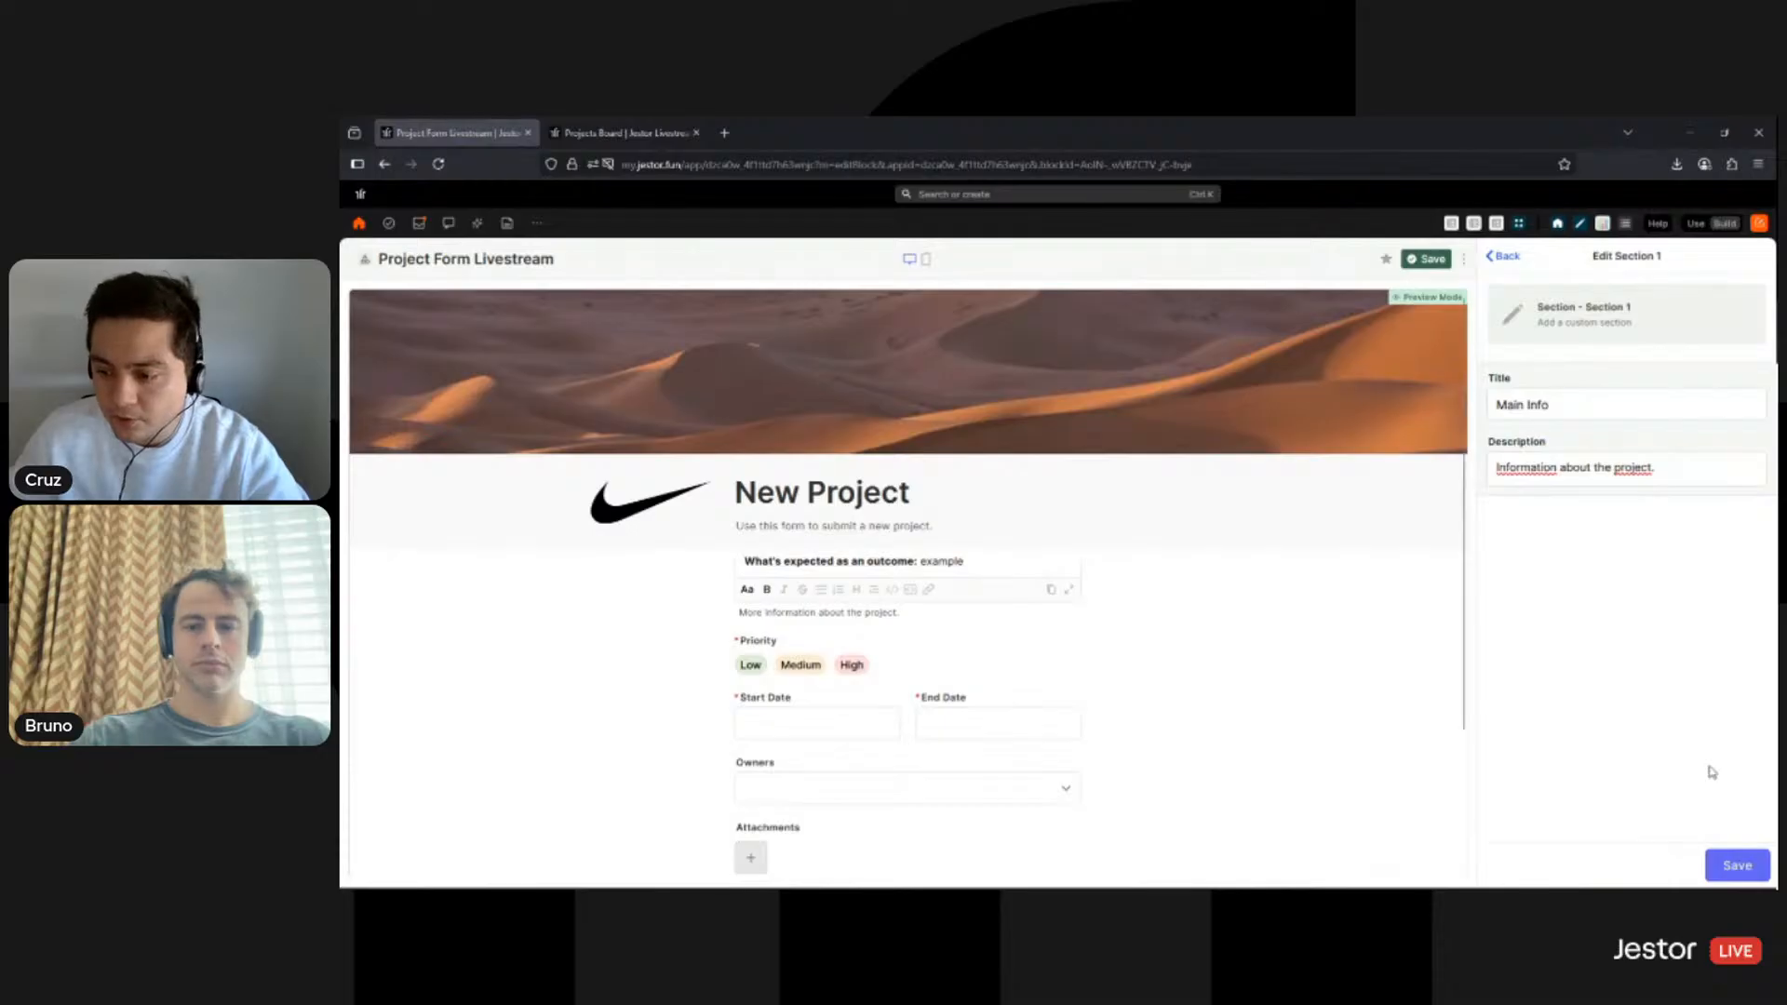
- Move Main Info to the top of the field list and its end marker just below Priority
left_click(1737, 864)
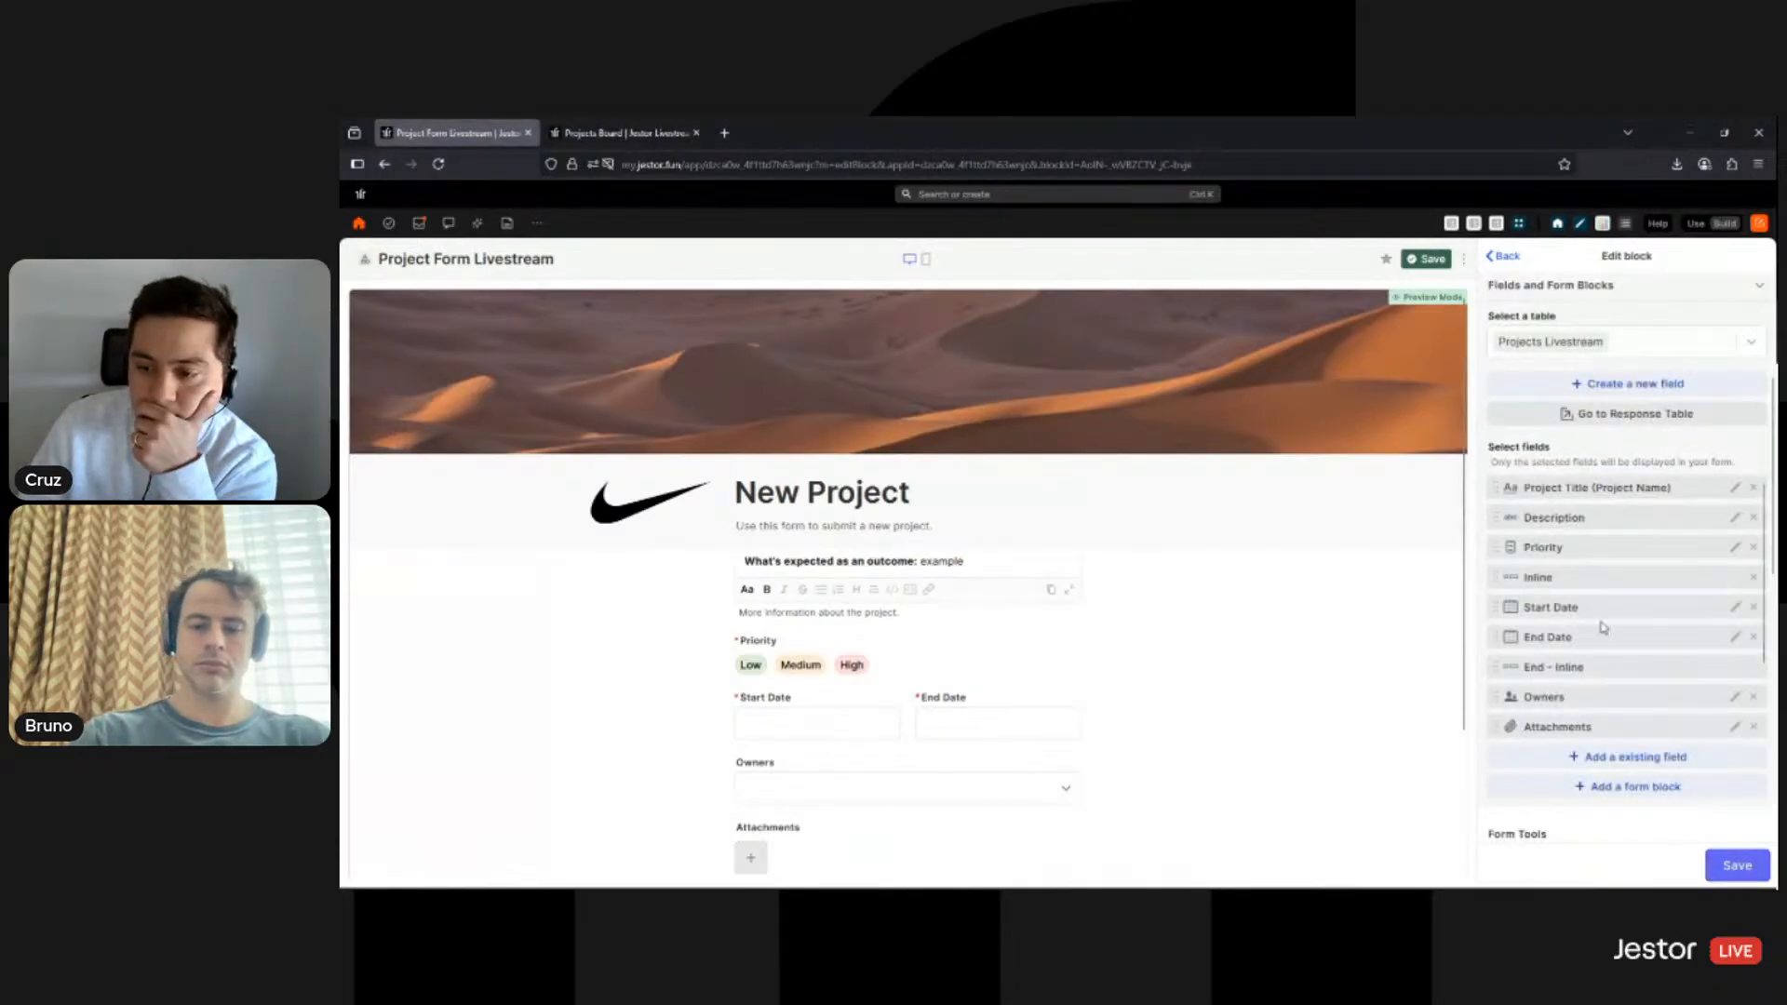
scroll(1611, 693, "down", 2)
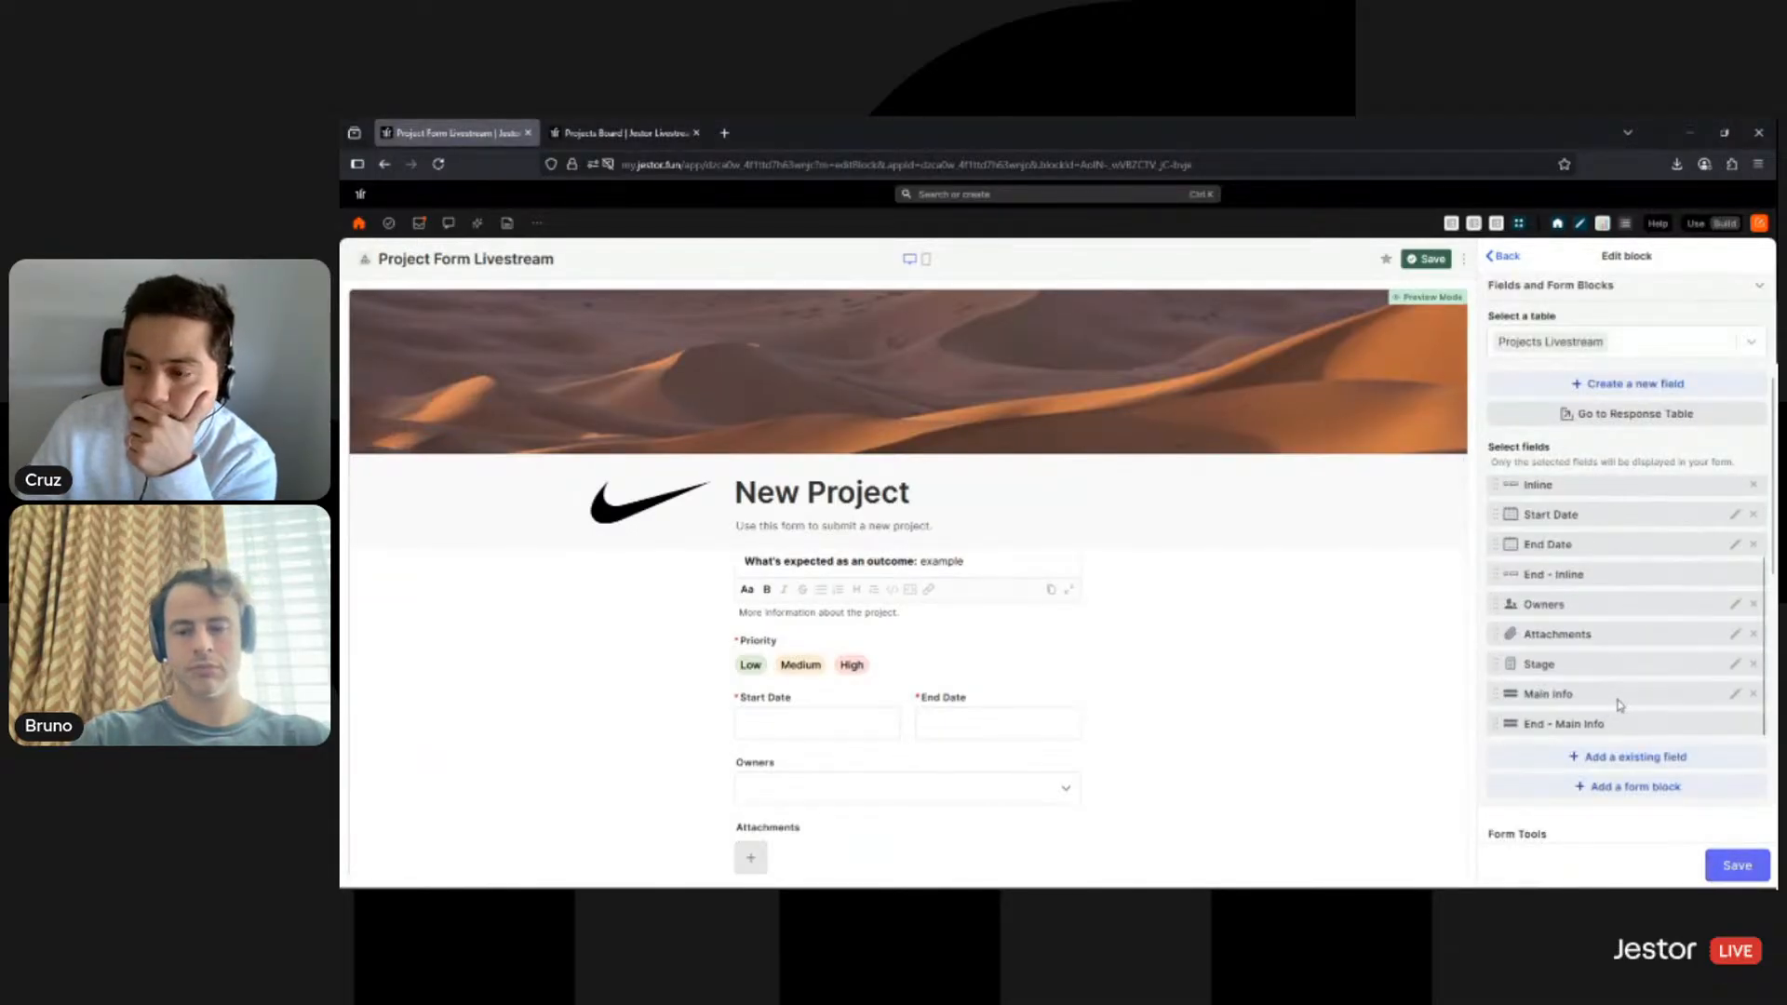
left_click_drag(1619, 704, 1531, 727)
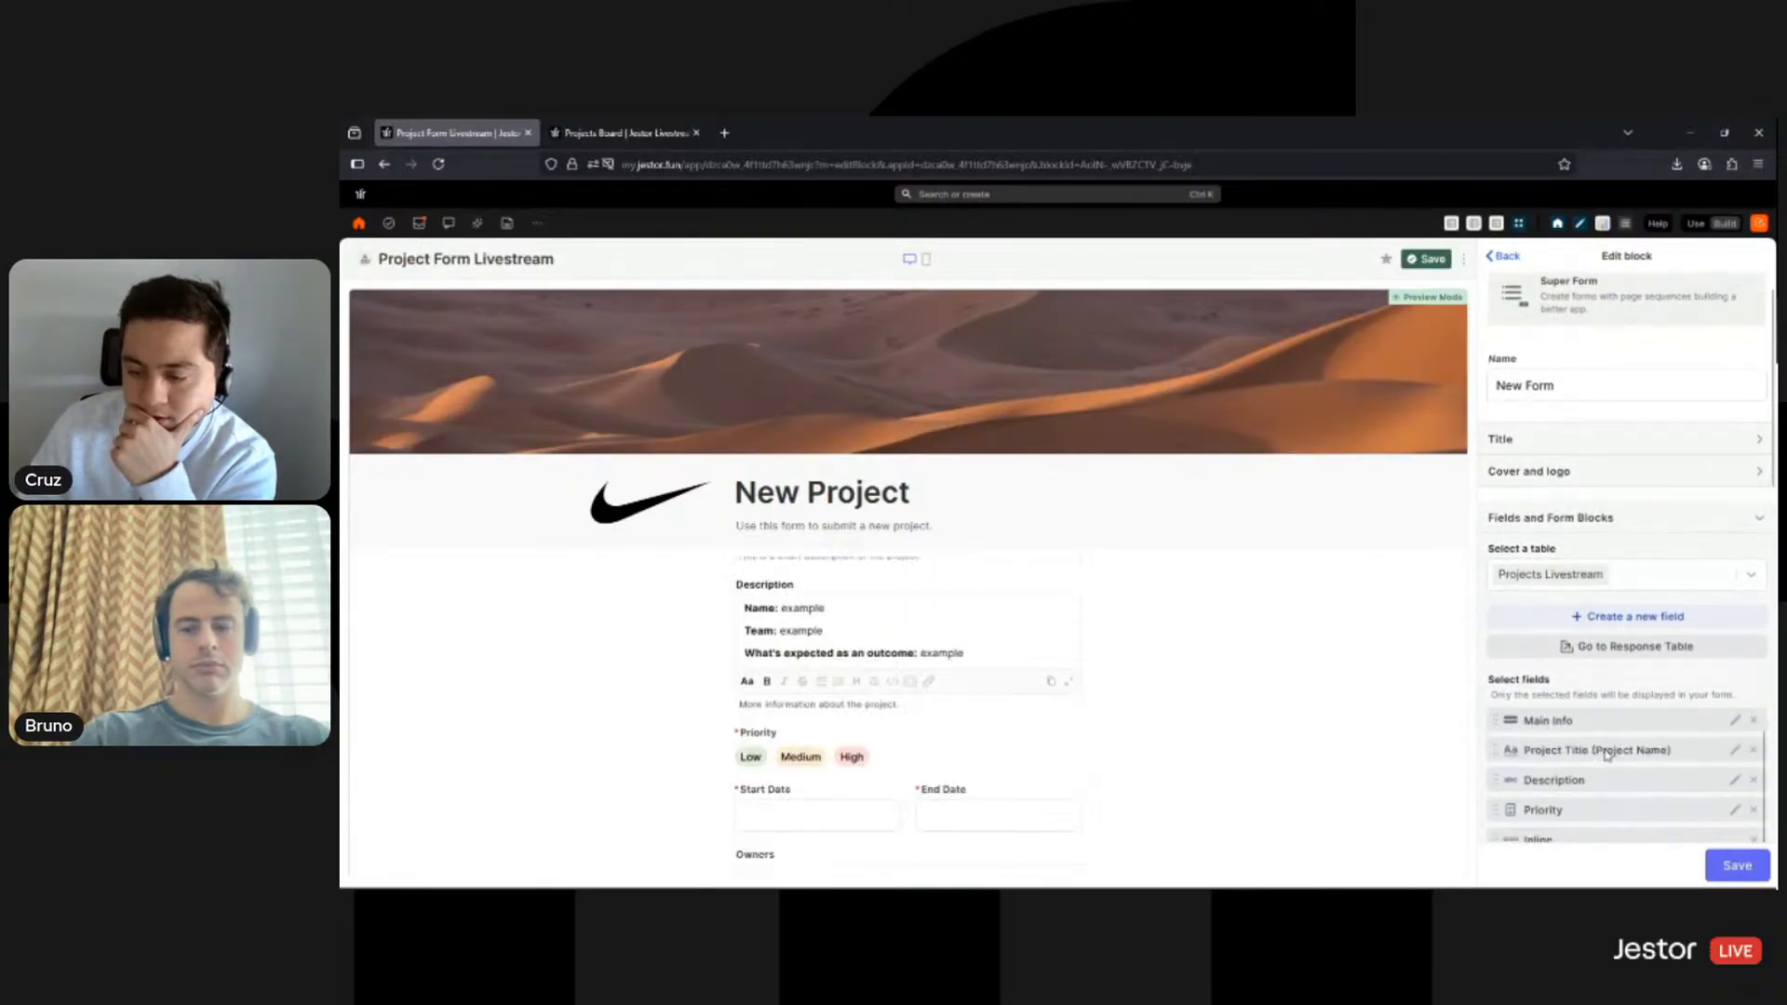
scroll(1094, 673, "up", 3)
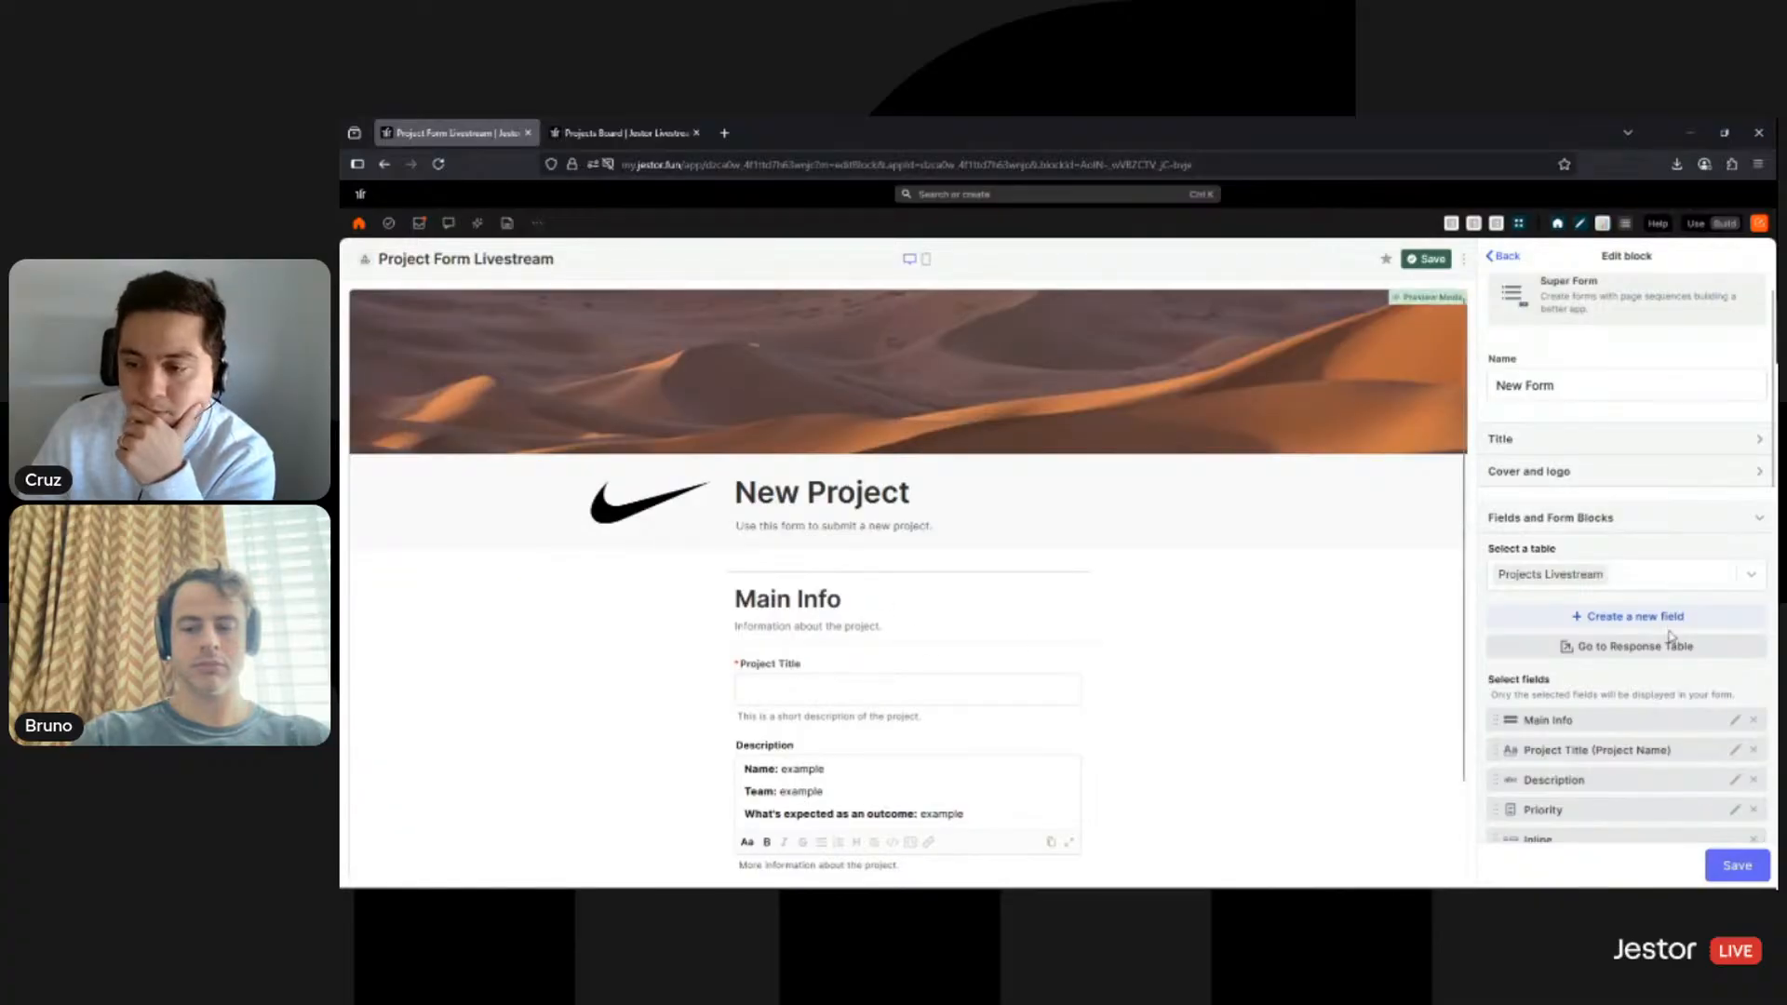
scroll(1643, 689, "down", 5)
scroll(1644, 492, "down", 2)
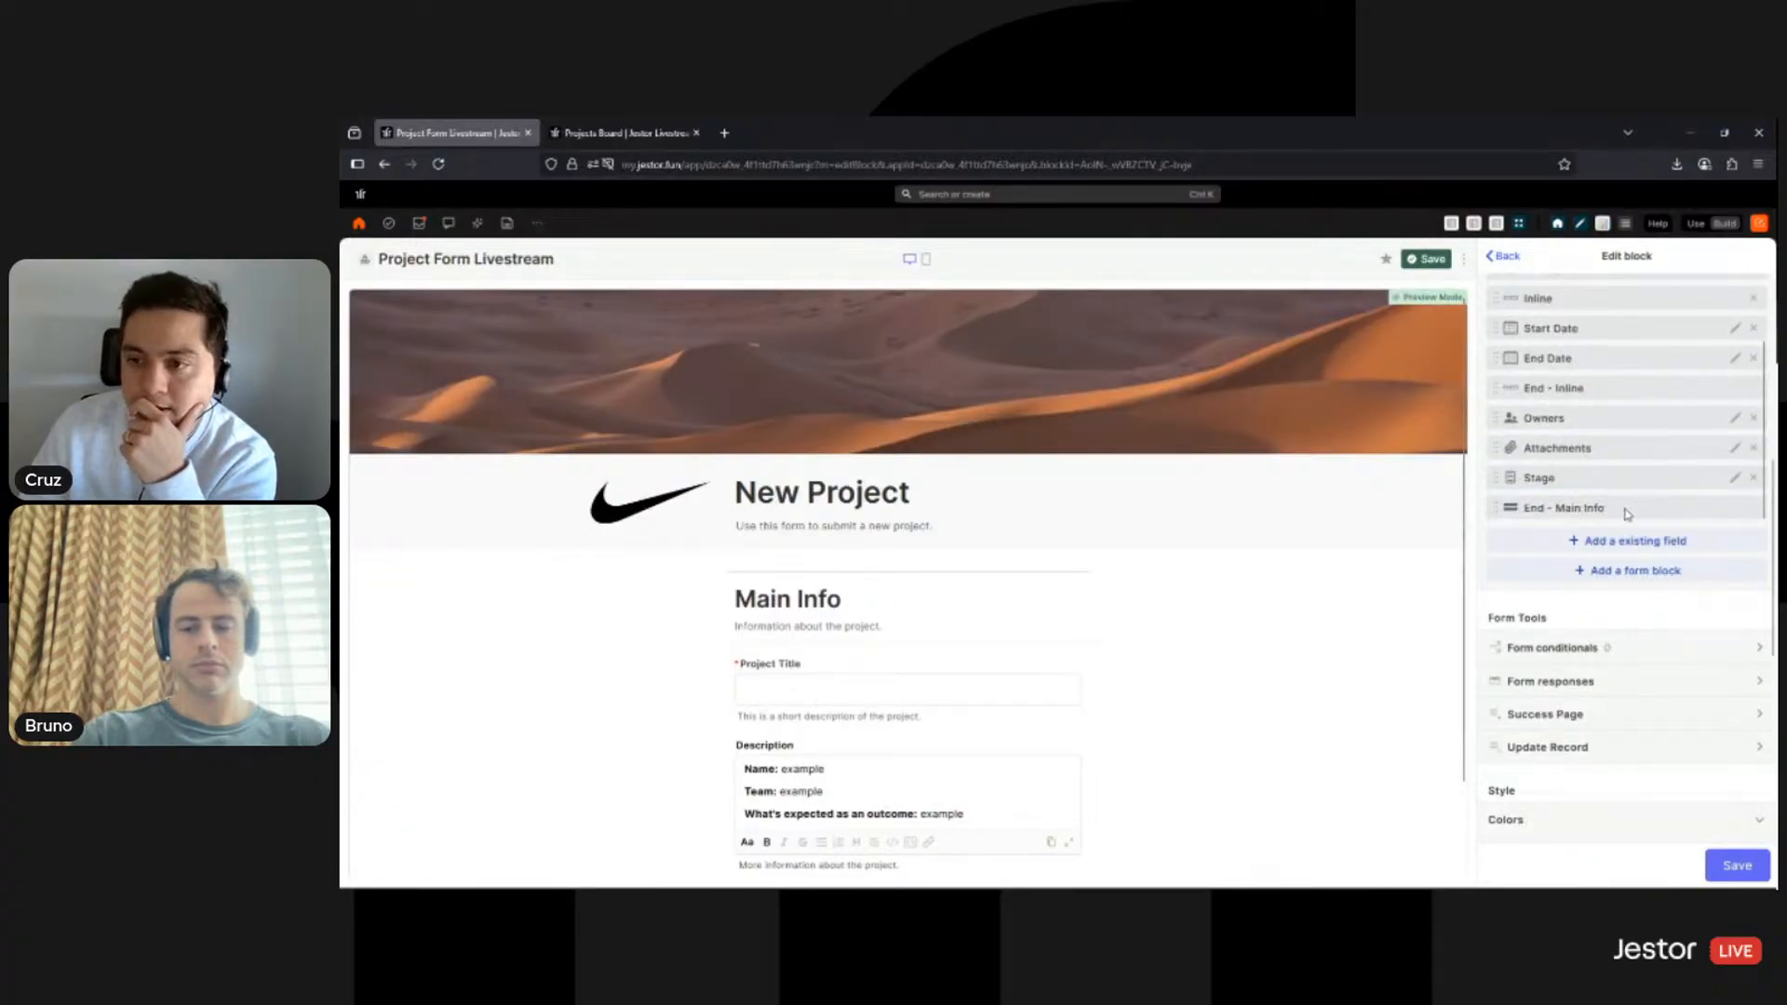
left_click_drag(1627, 514, 1637, 369)
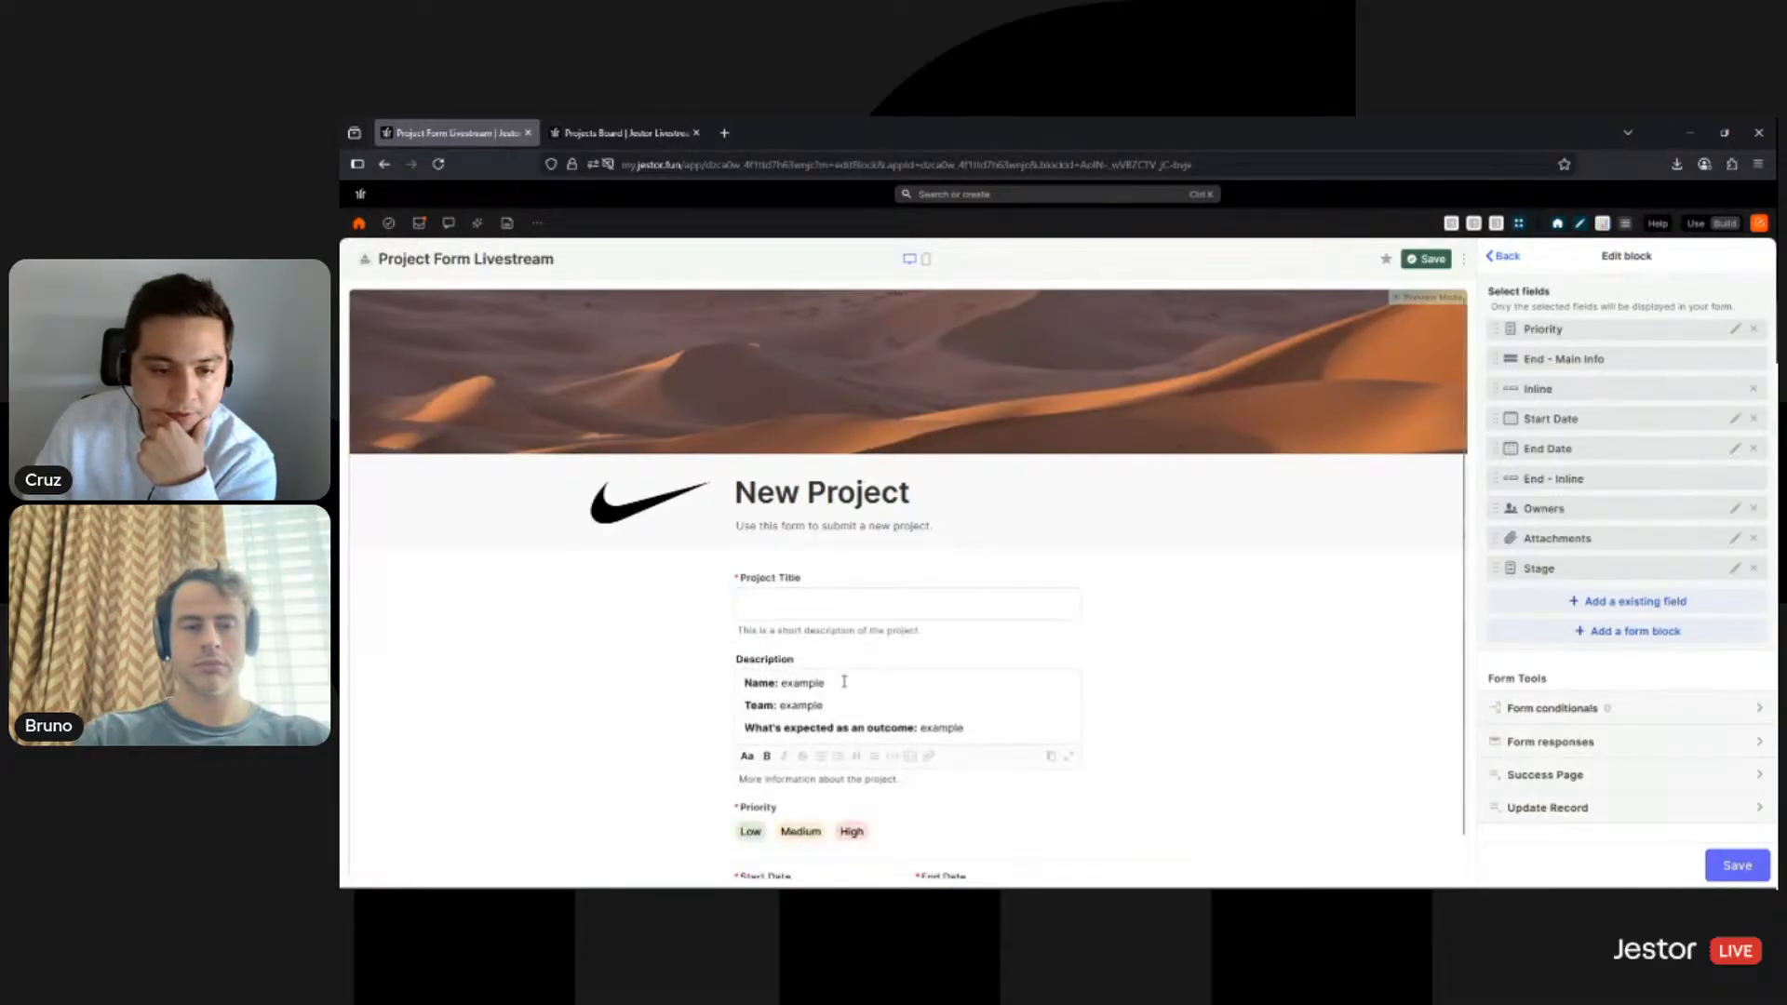
scroll(863, 696, "down", 2)
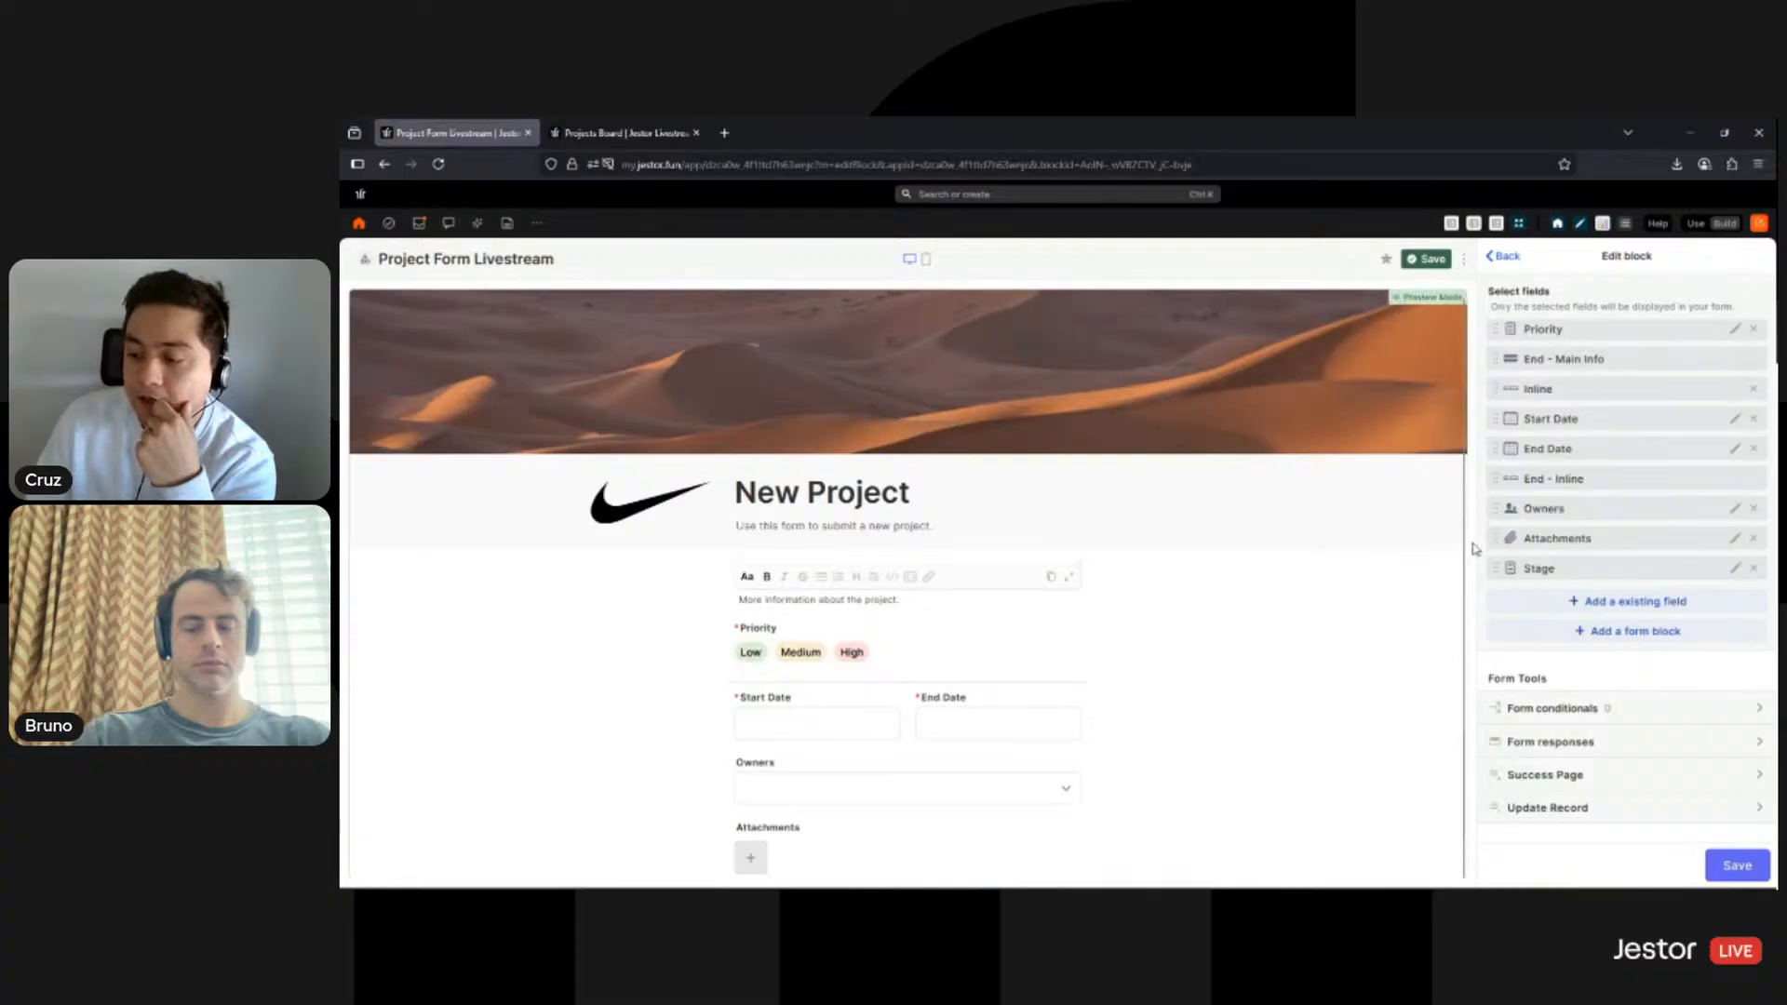
- Add a New page break right after End - Main Info and save the form block
left_click(1601, 638)
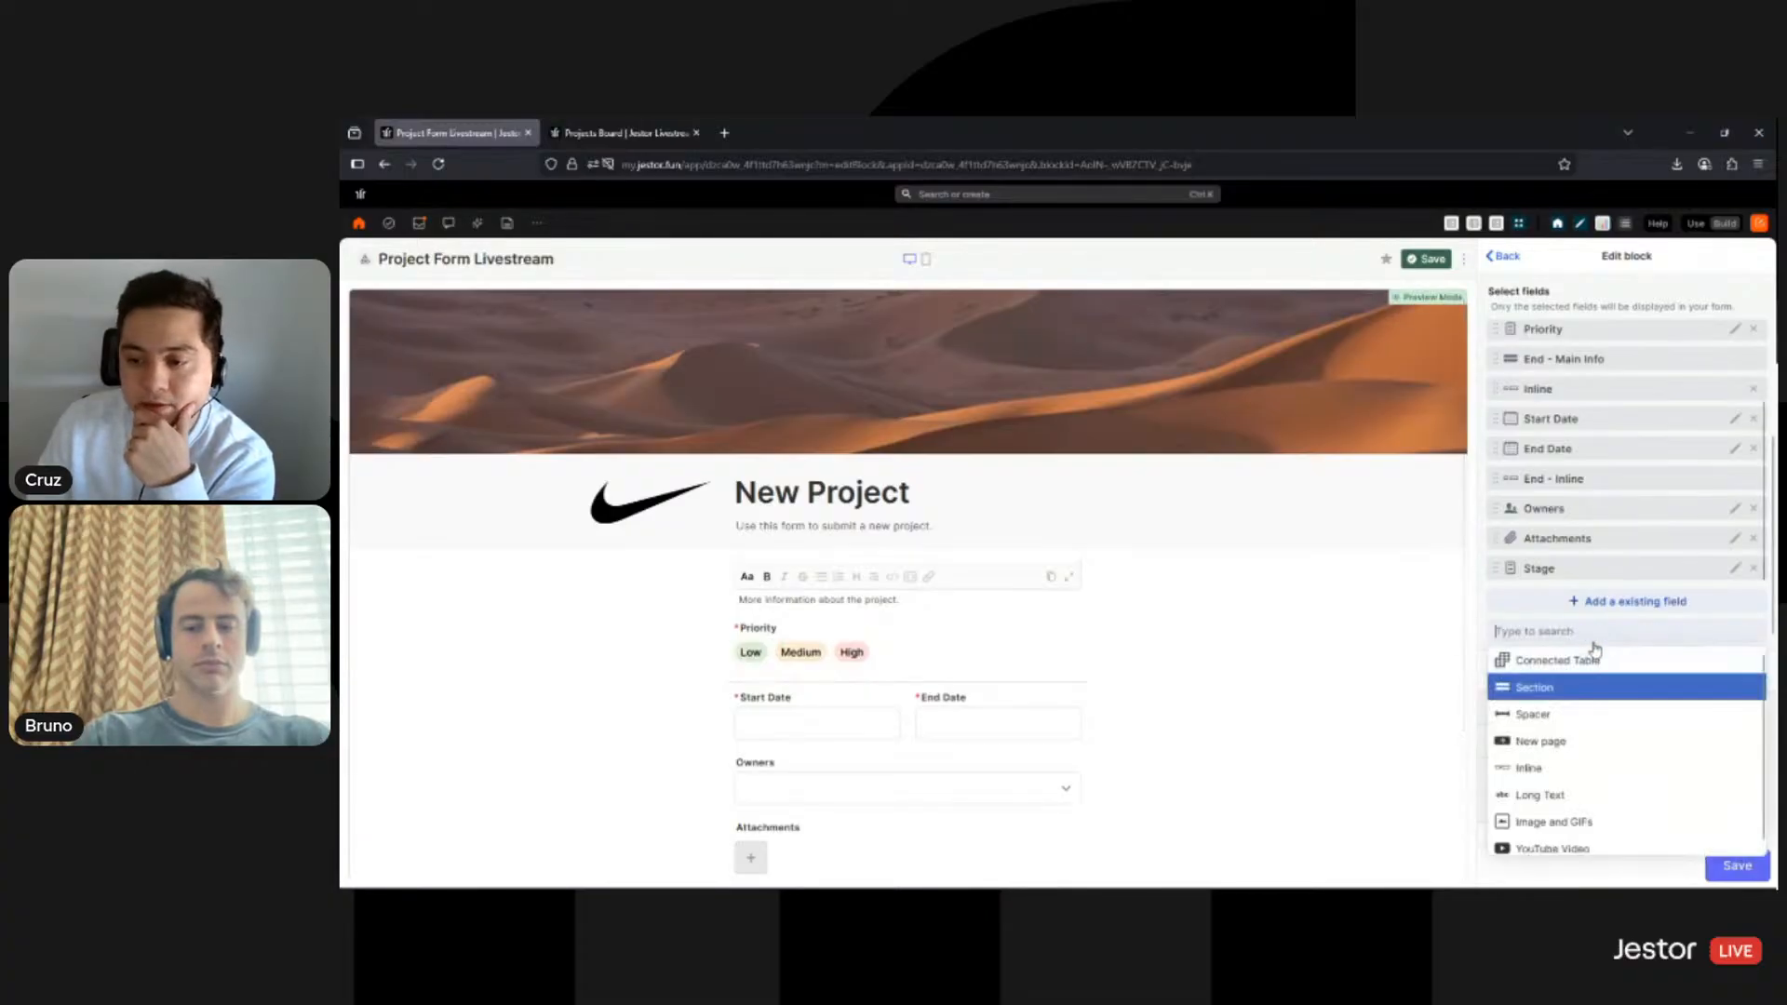
left_click(1556, 745)
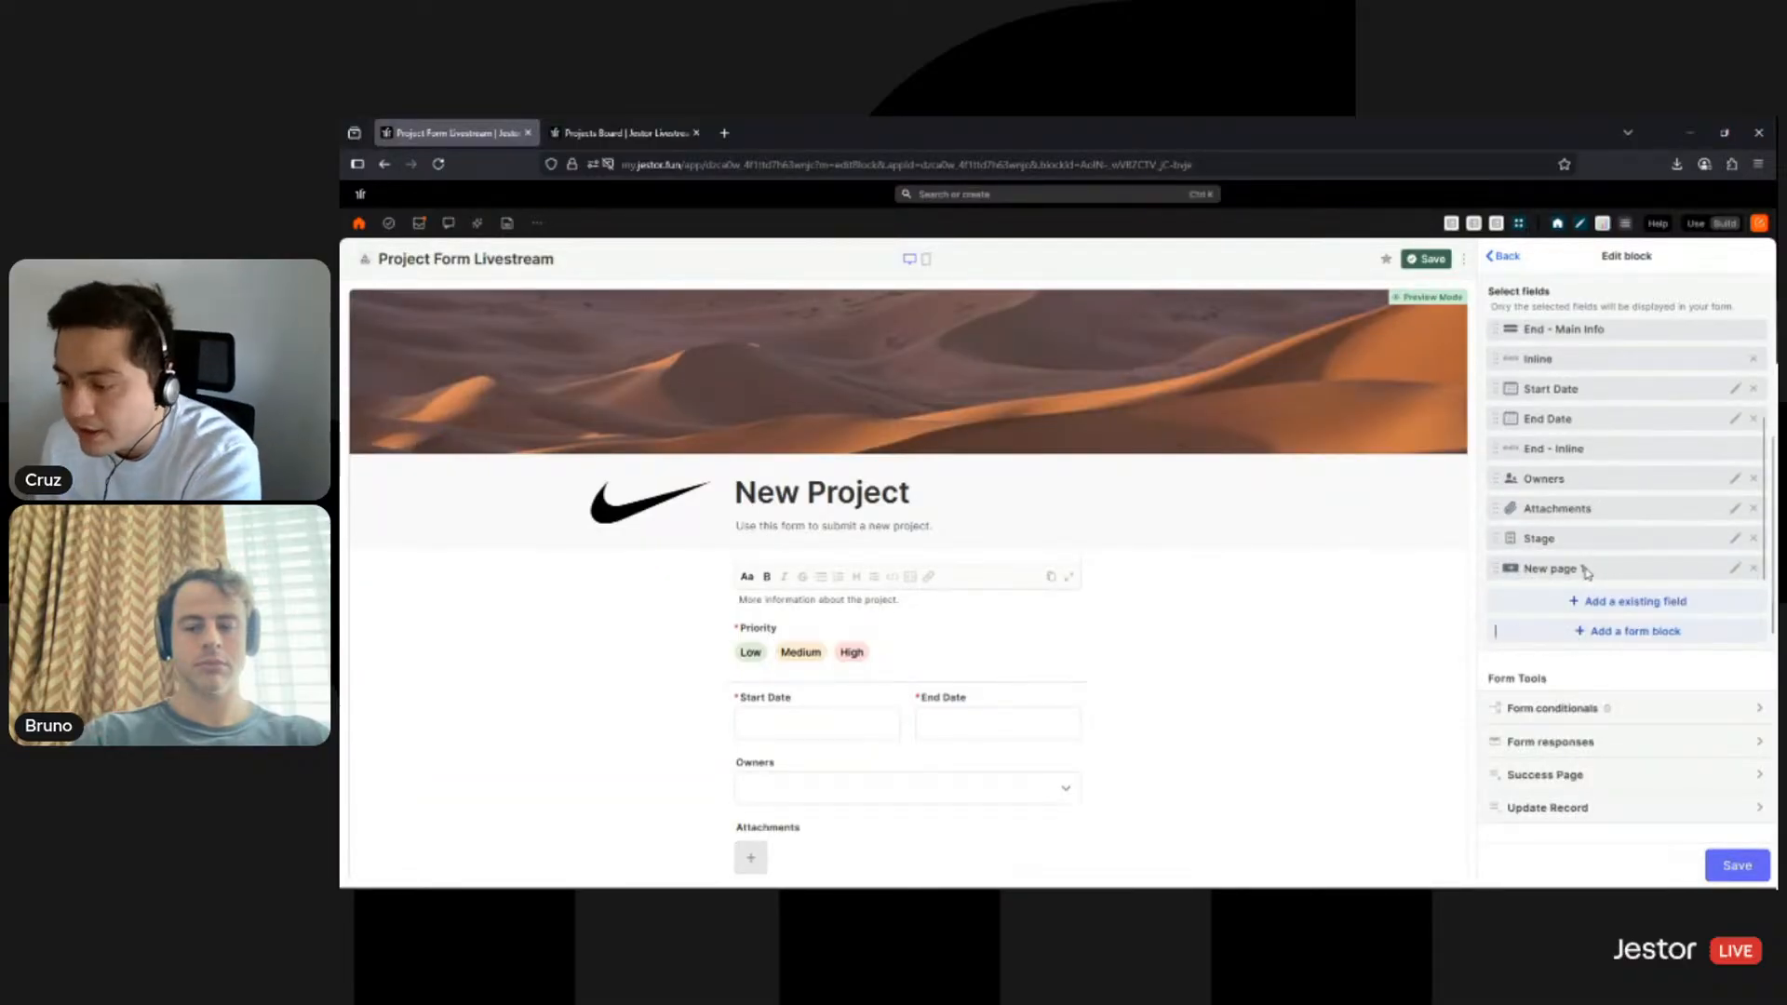
left_click_drag(1587, 573, 1588, 394)
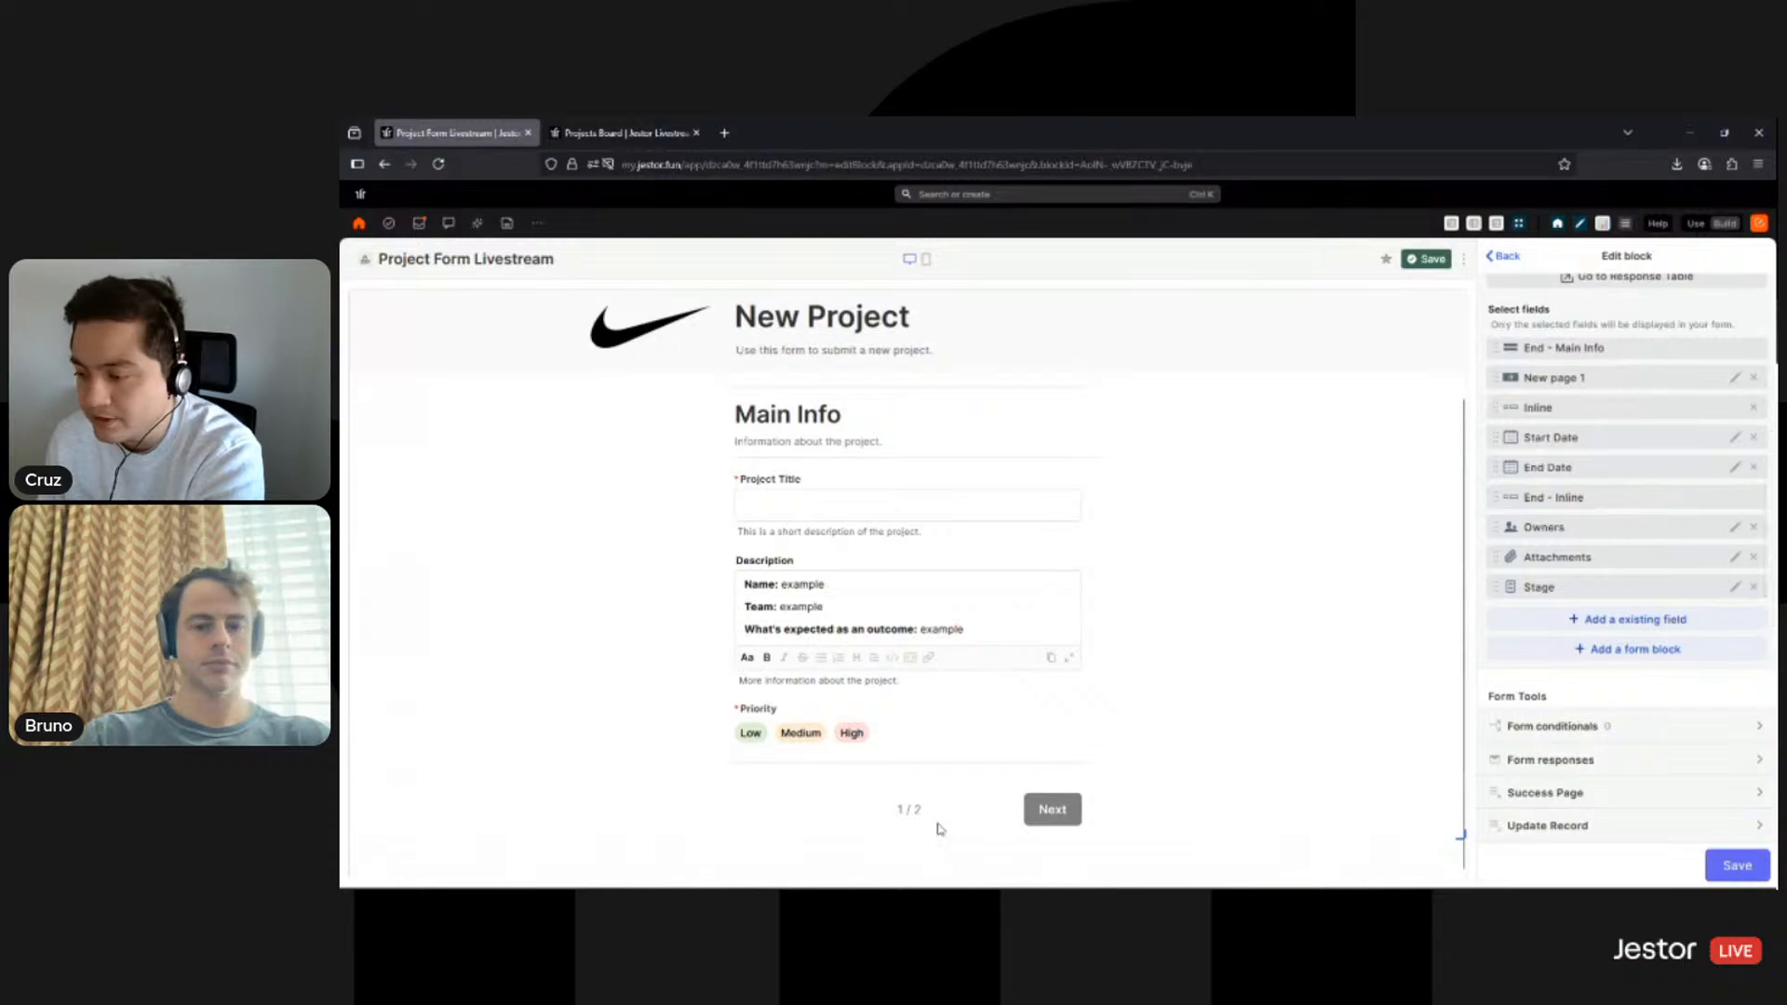
left_click(1712, 869)
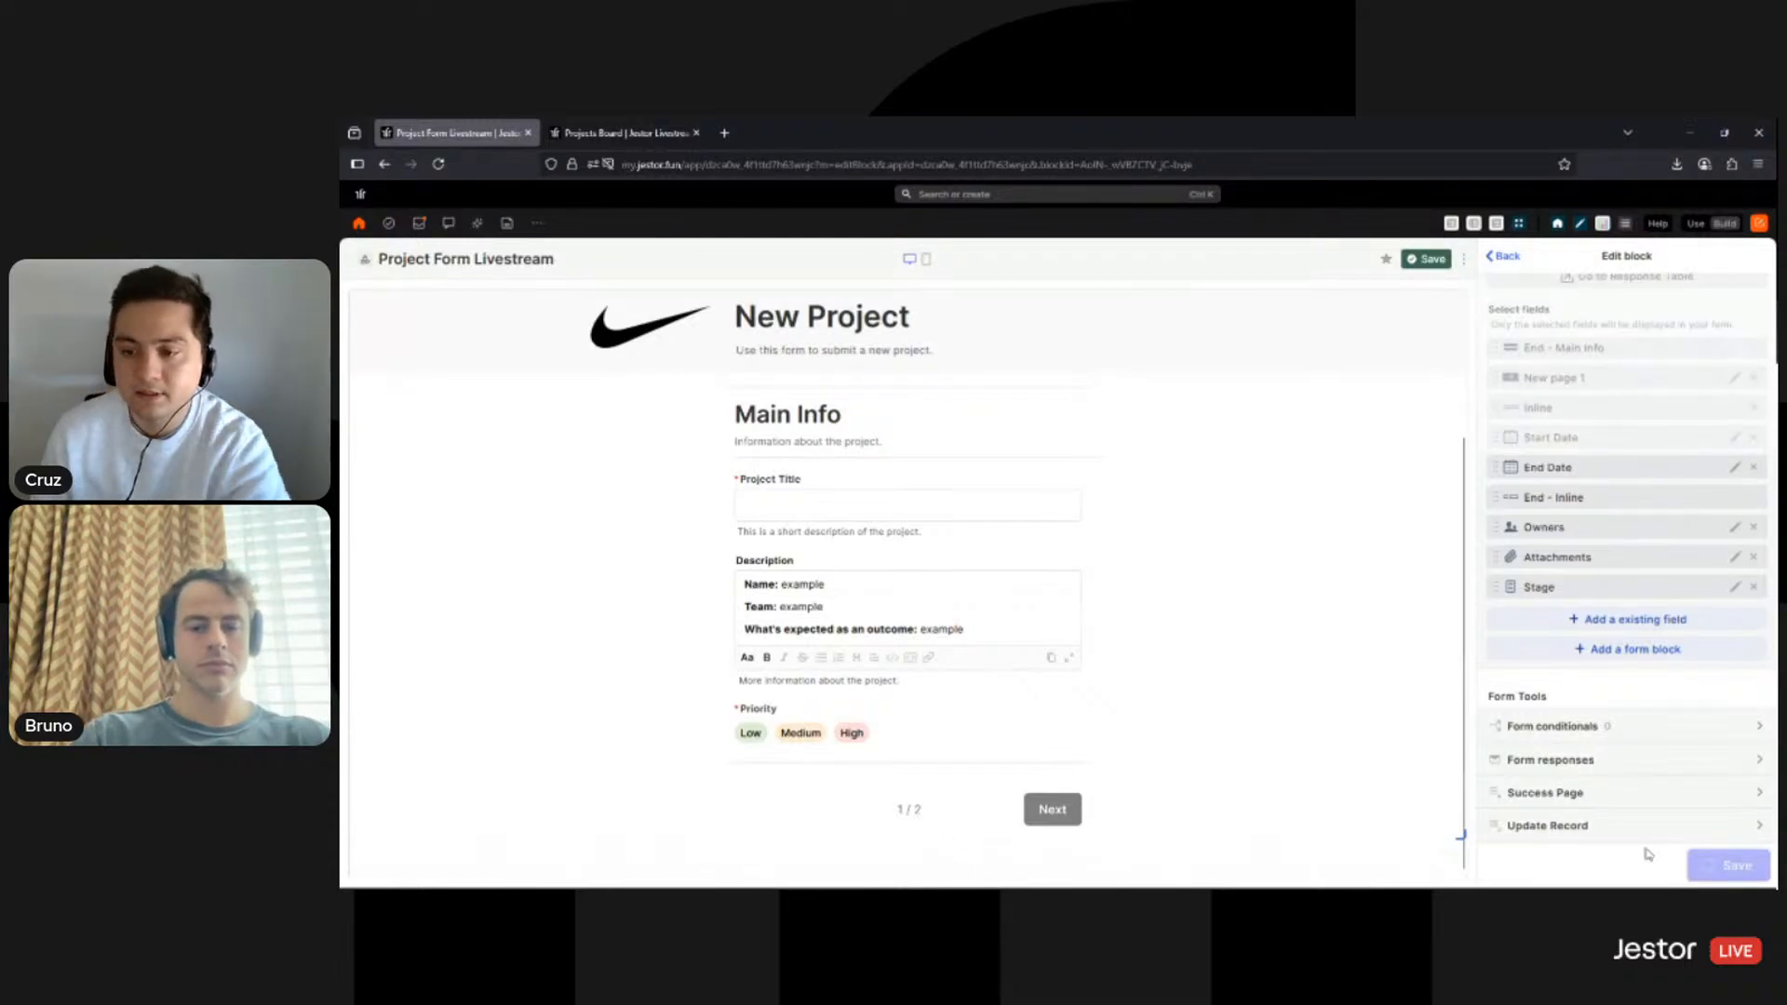
- In Use mode, fill in project title Example with Medium priority, then check page 2 and return
left_click(1508, 260)
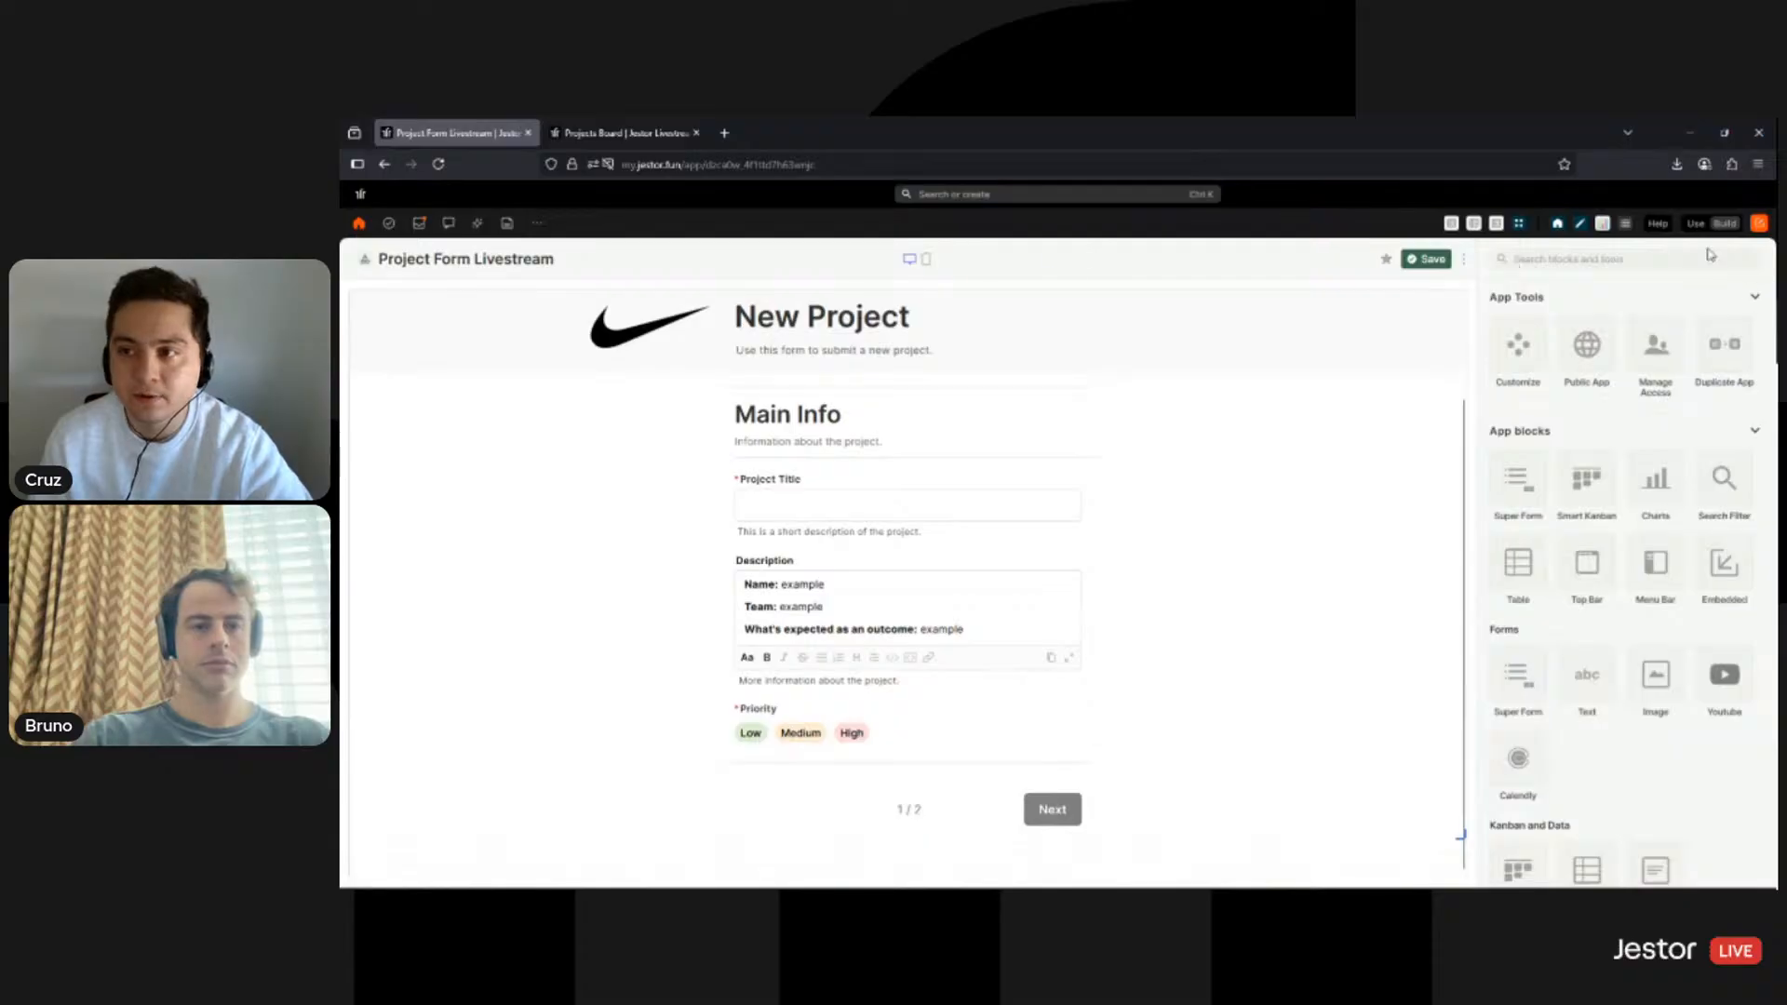
left_click(1696, 224)
left_click(994, 520)
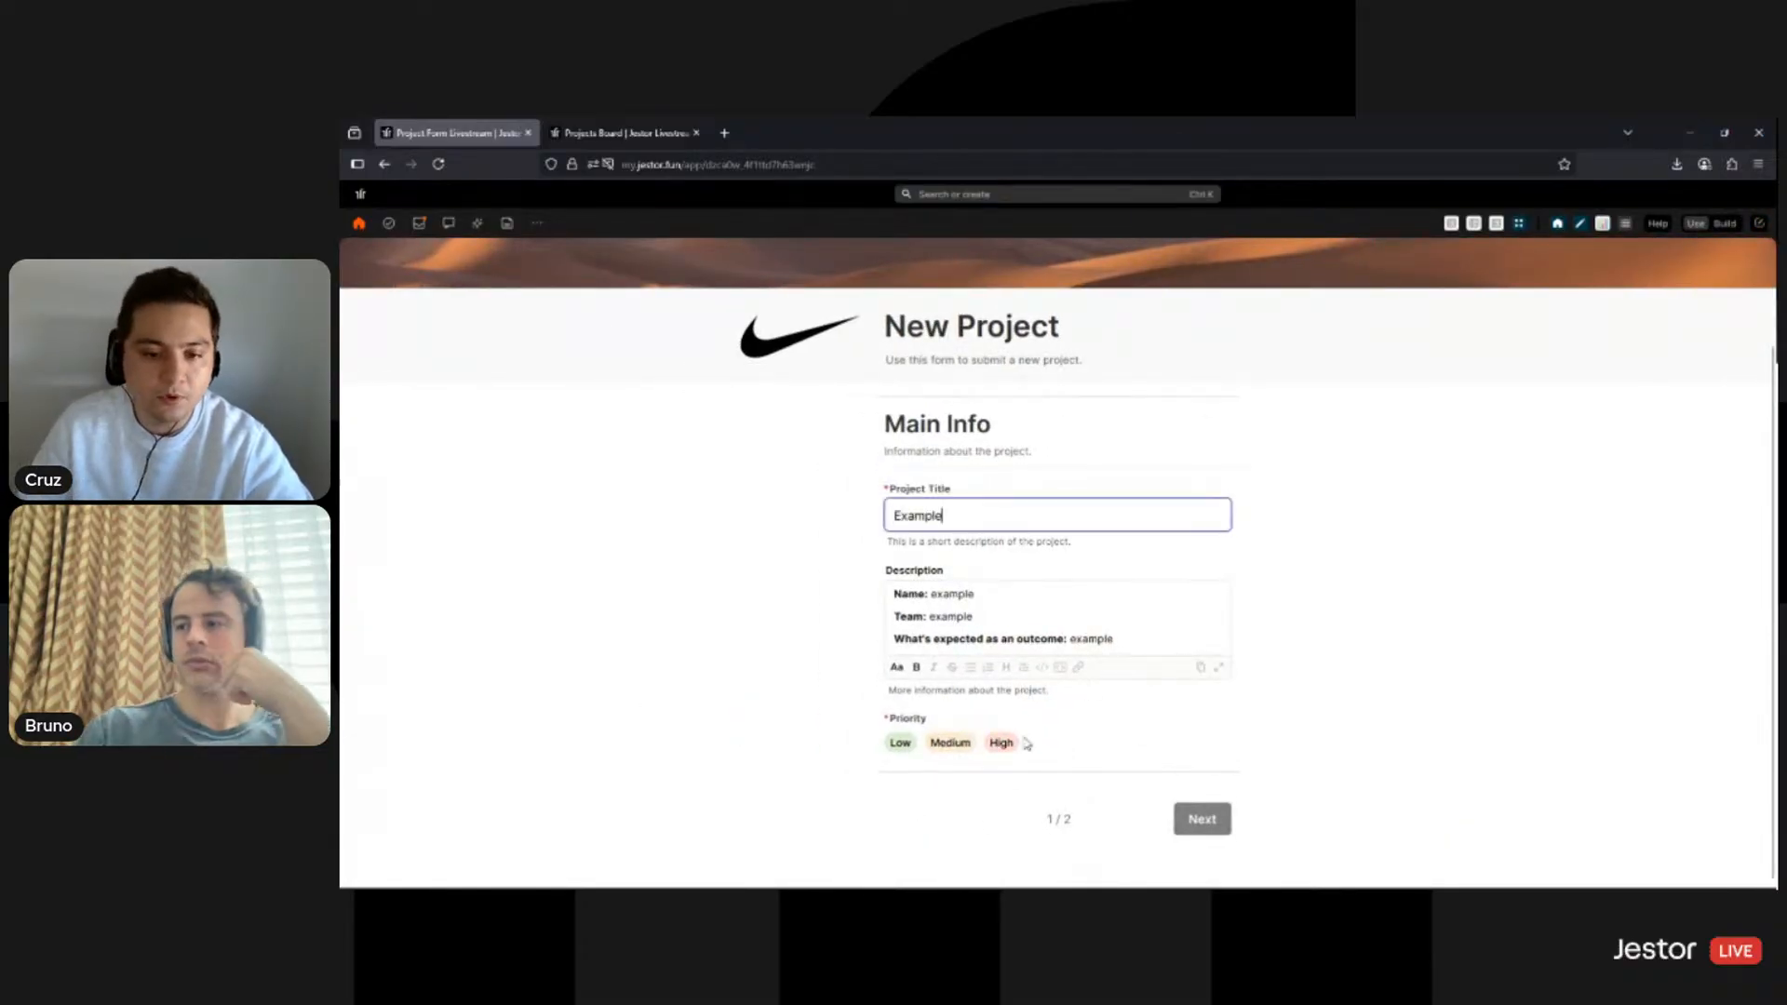
left_click(951, 743)
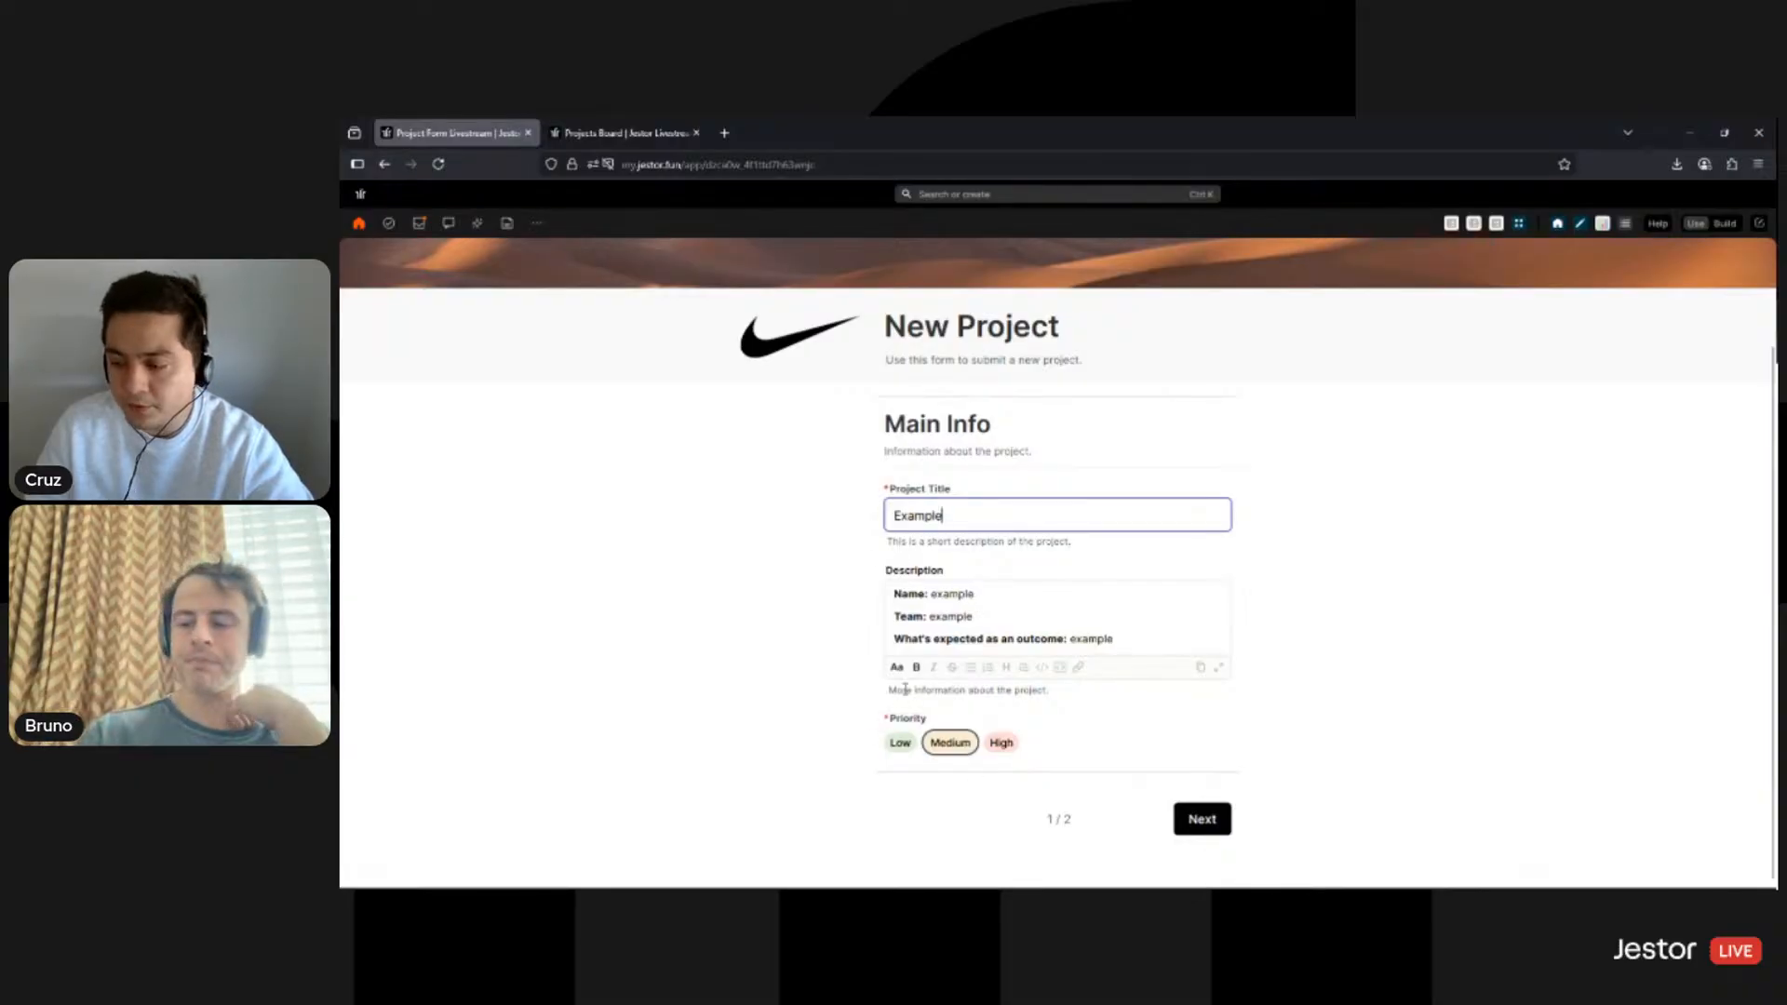
left_click(1203, 821)
scroll(1132, 539, "up", 2)
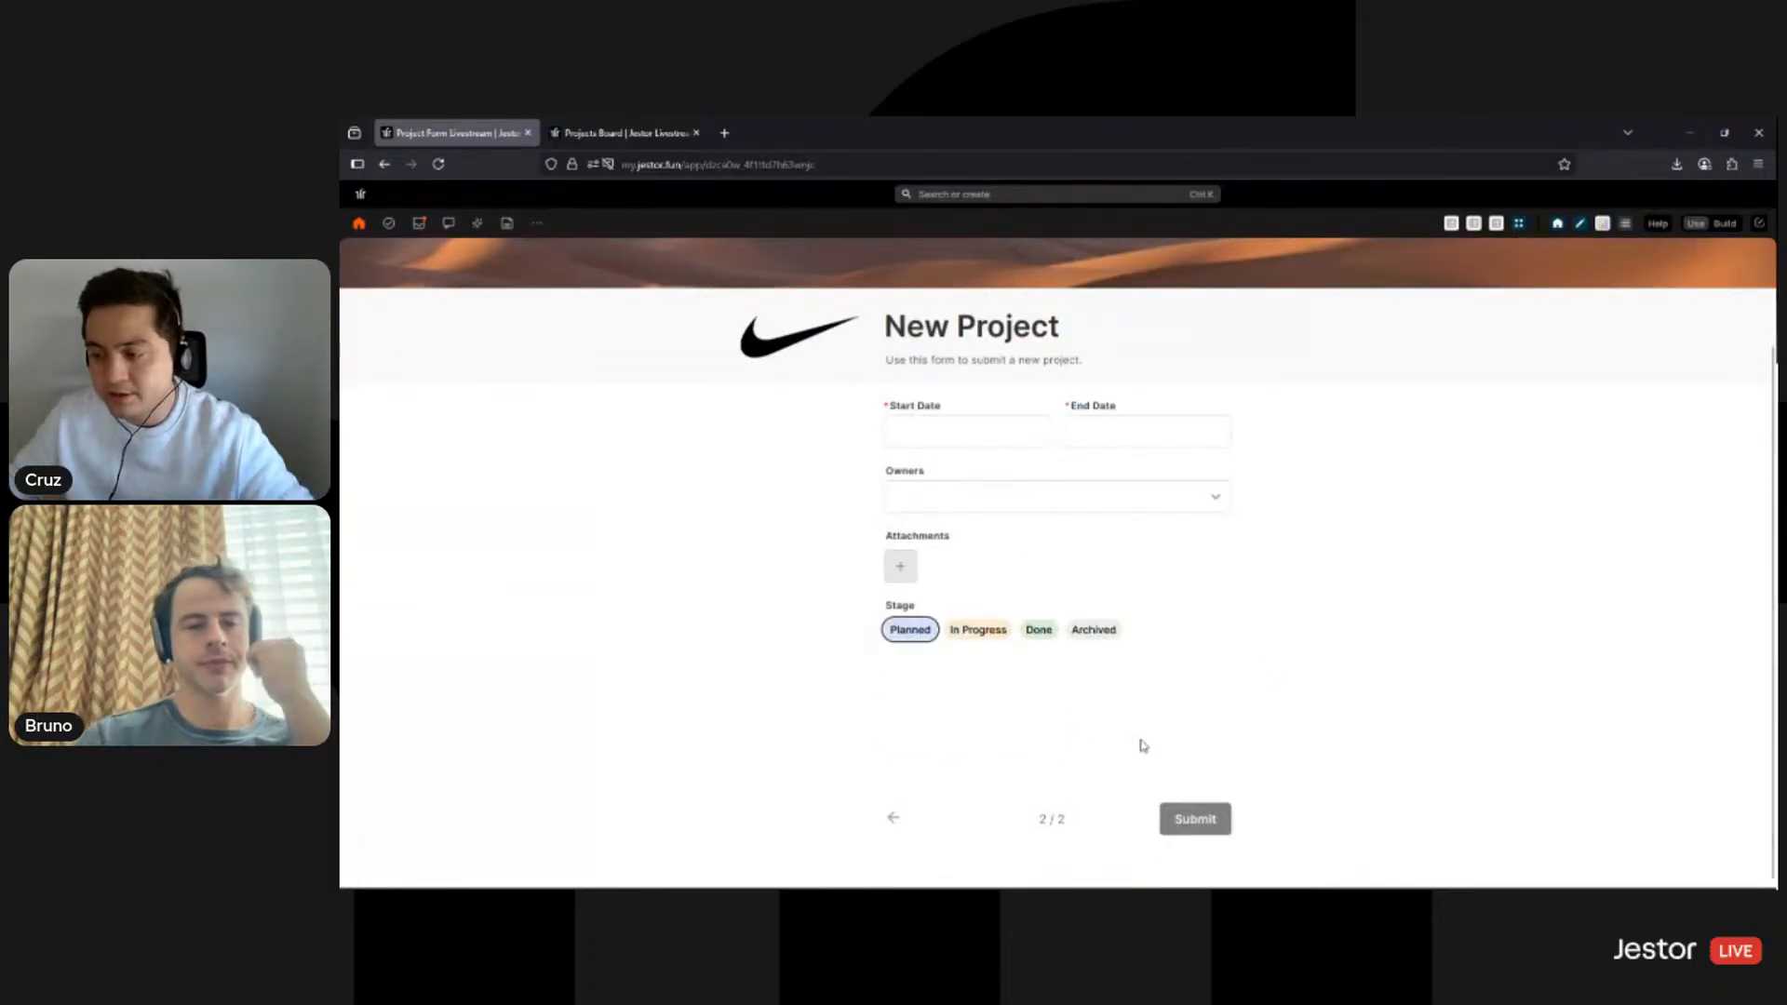
left_click(896, 819)
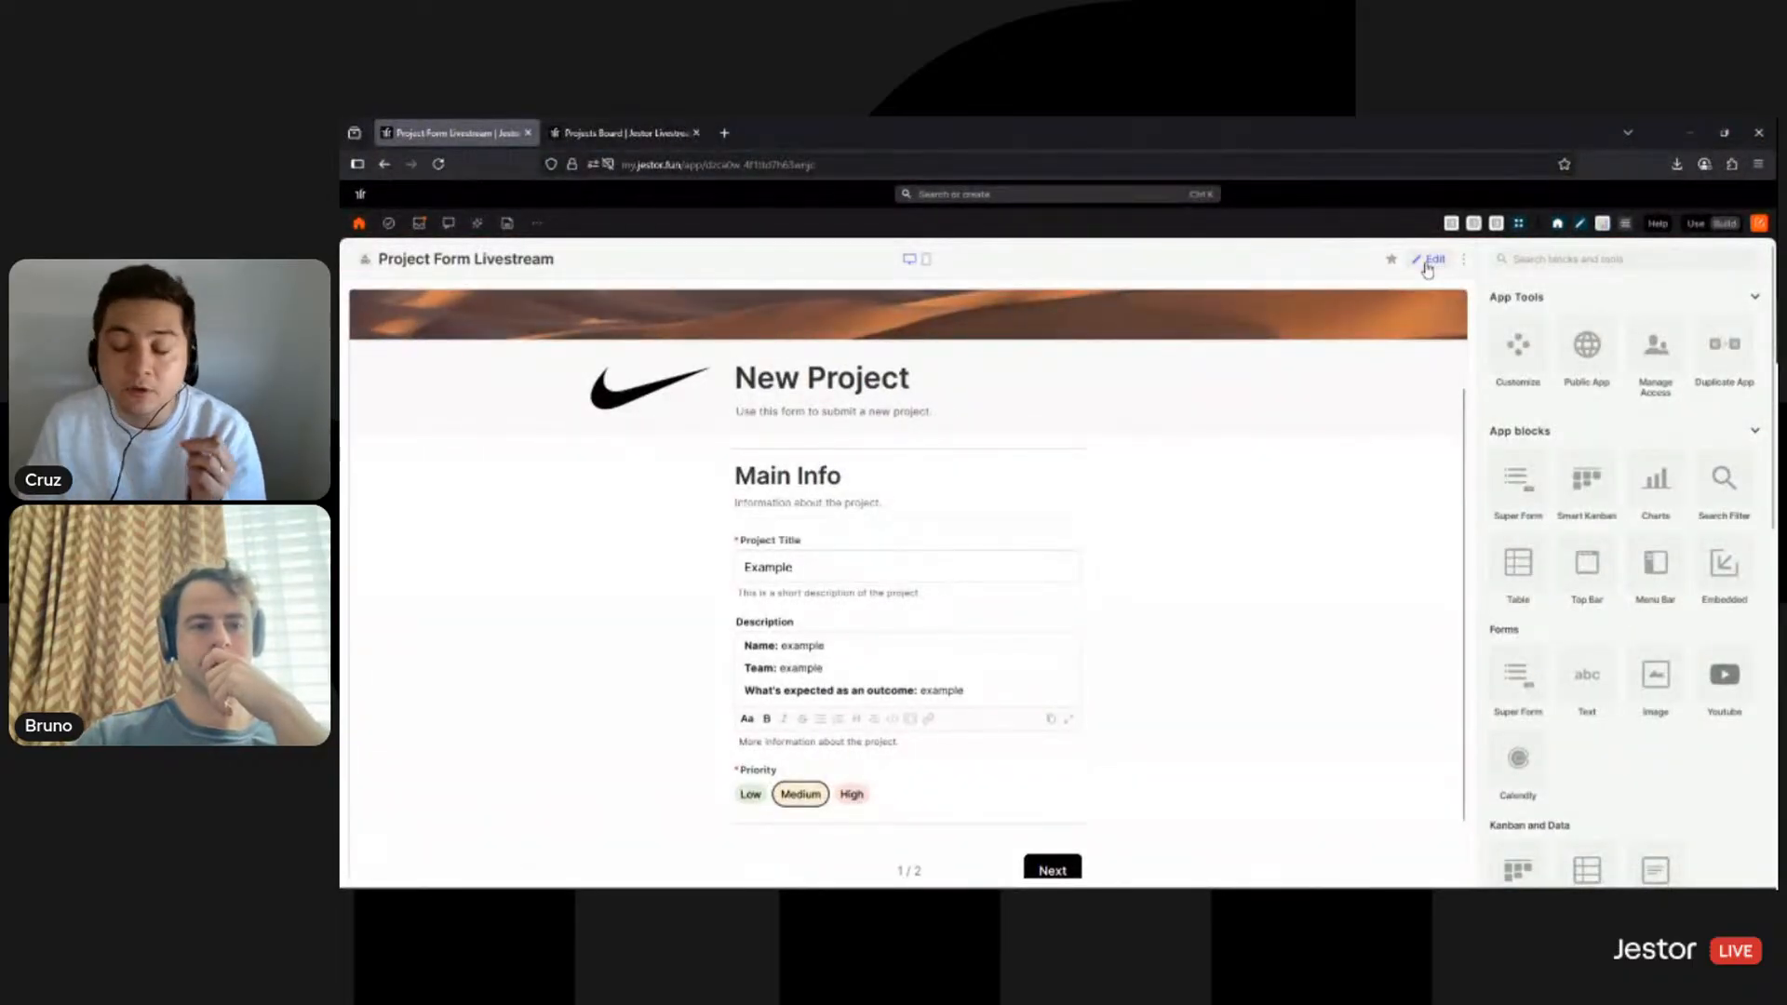
- Reopen the form block settings, open Form conditionals, and remove Description from the form fields
left_click(1429, 262)
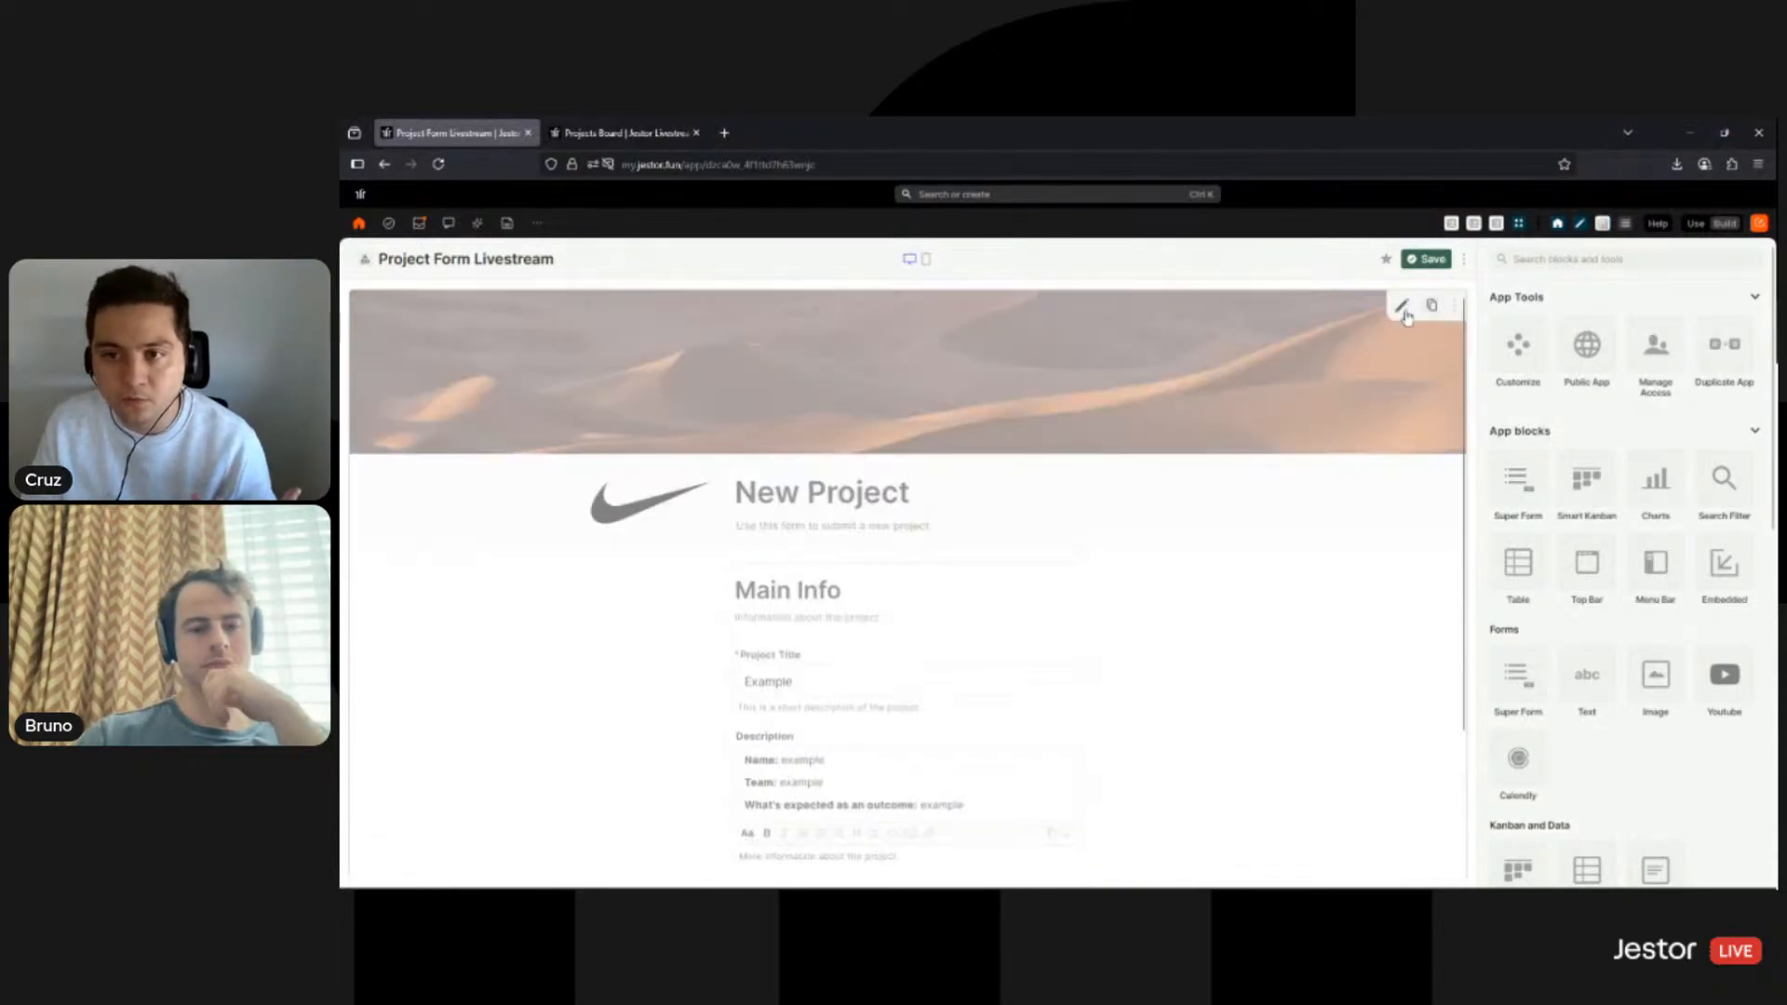
left_click(1401, 306)
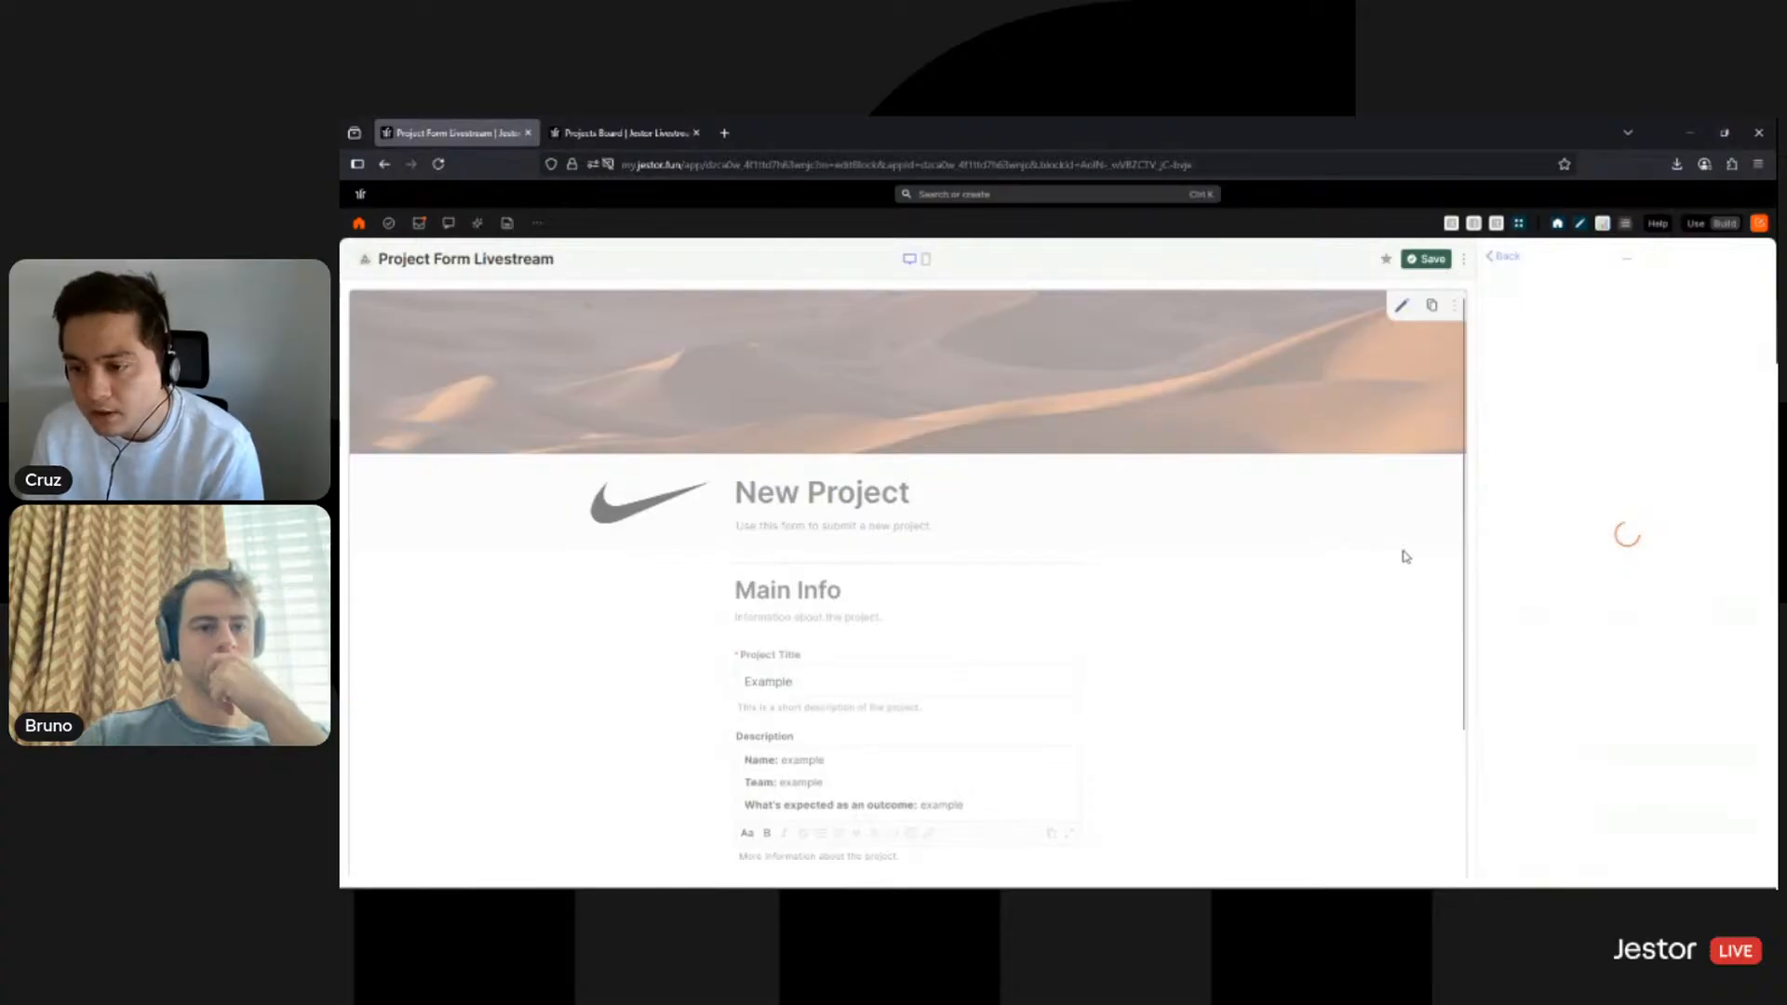
scroll(1646, 558, "down", 5)
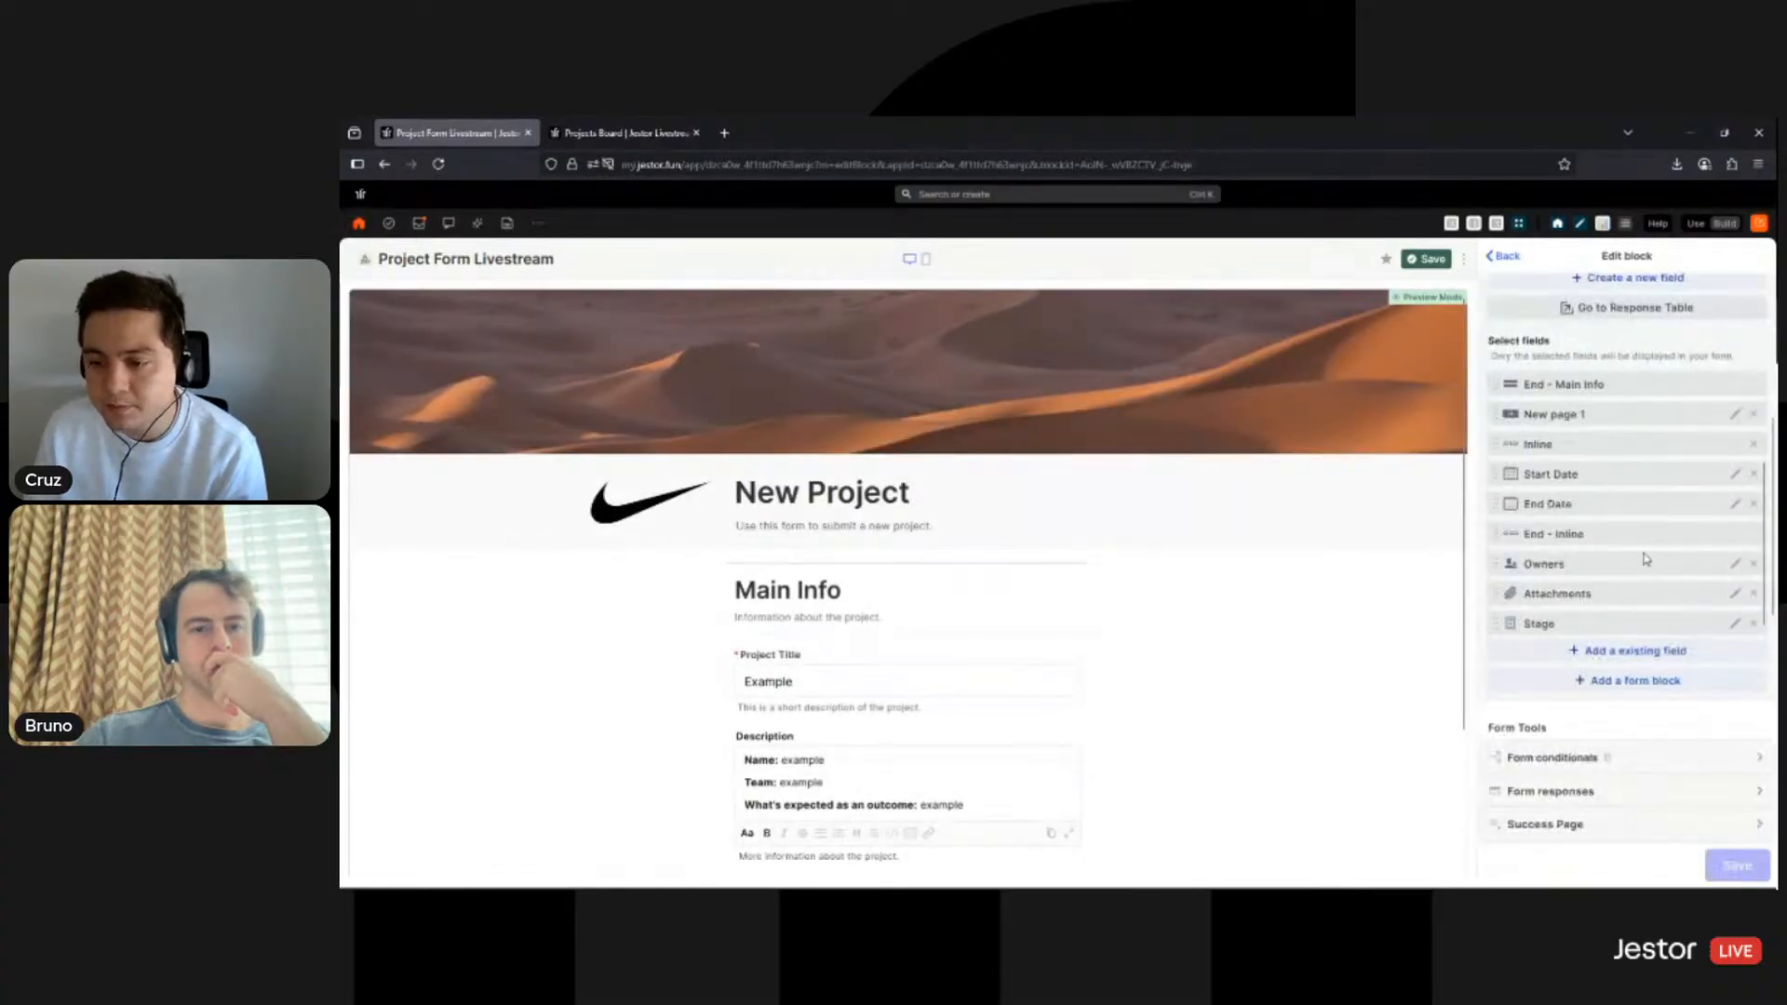
scroll(1646, 559, "down", 4)
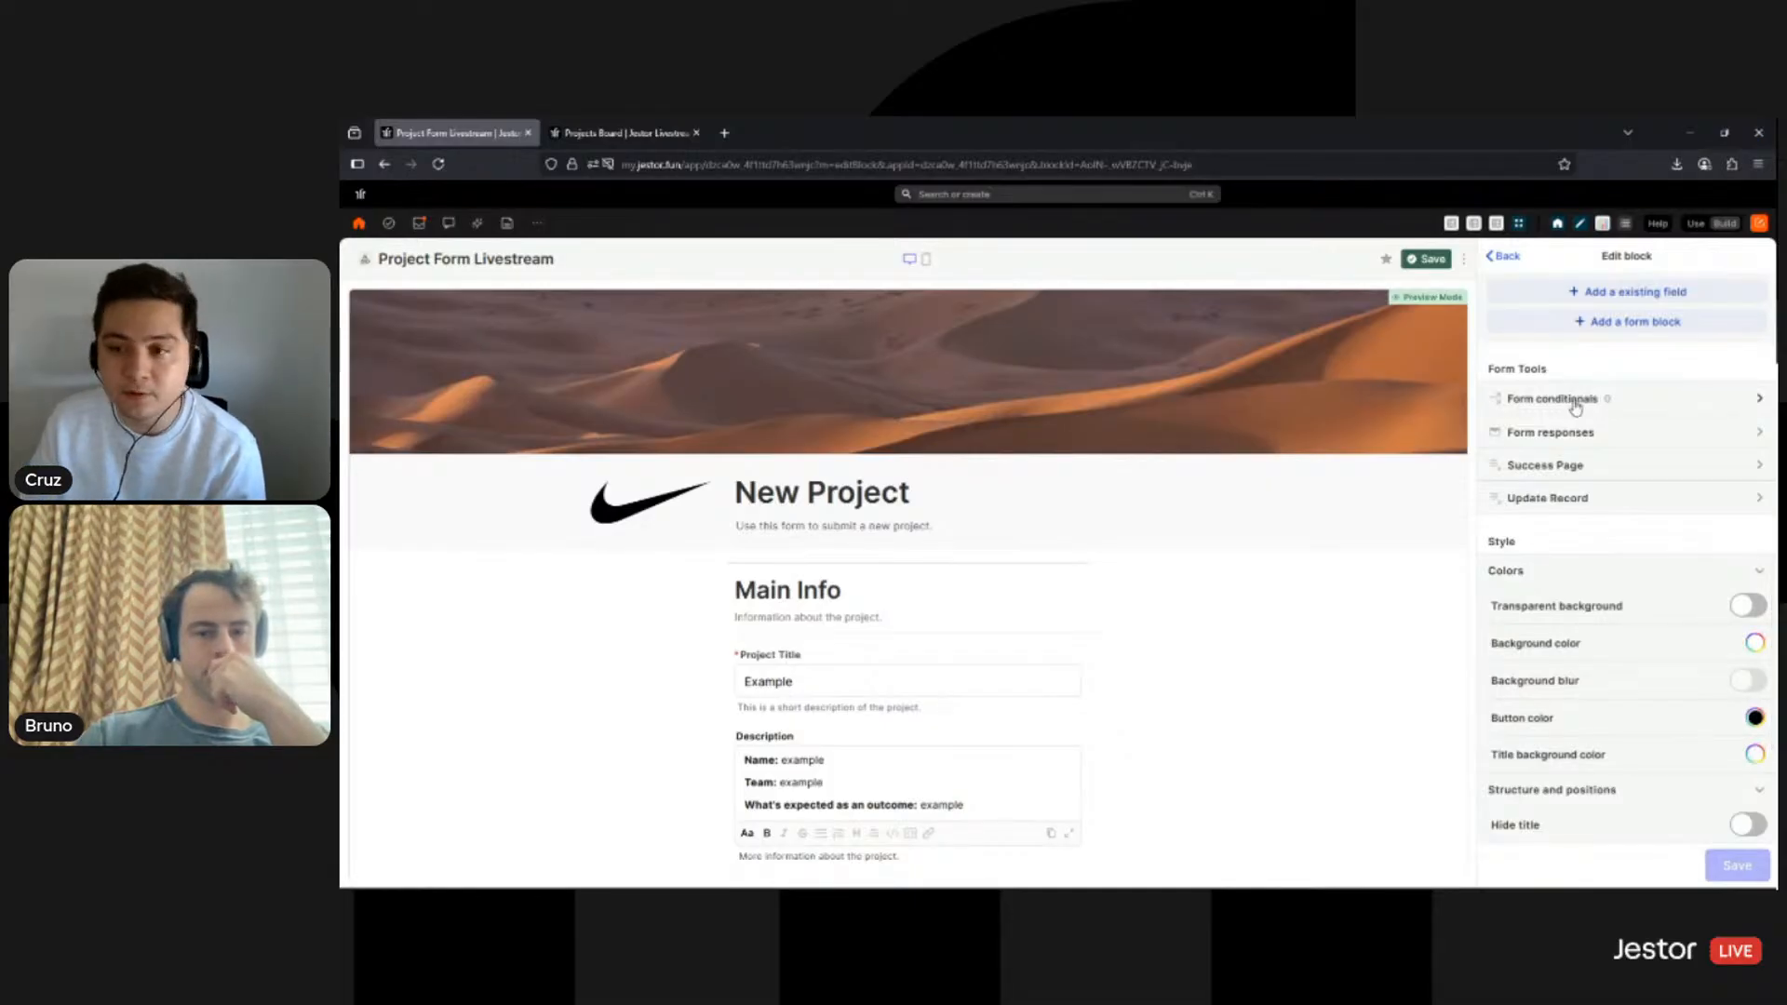
left_click(1576, 407)
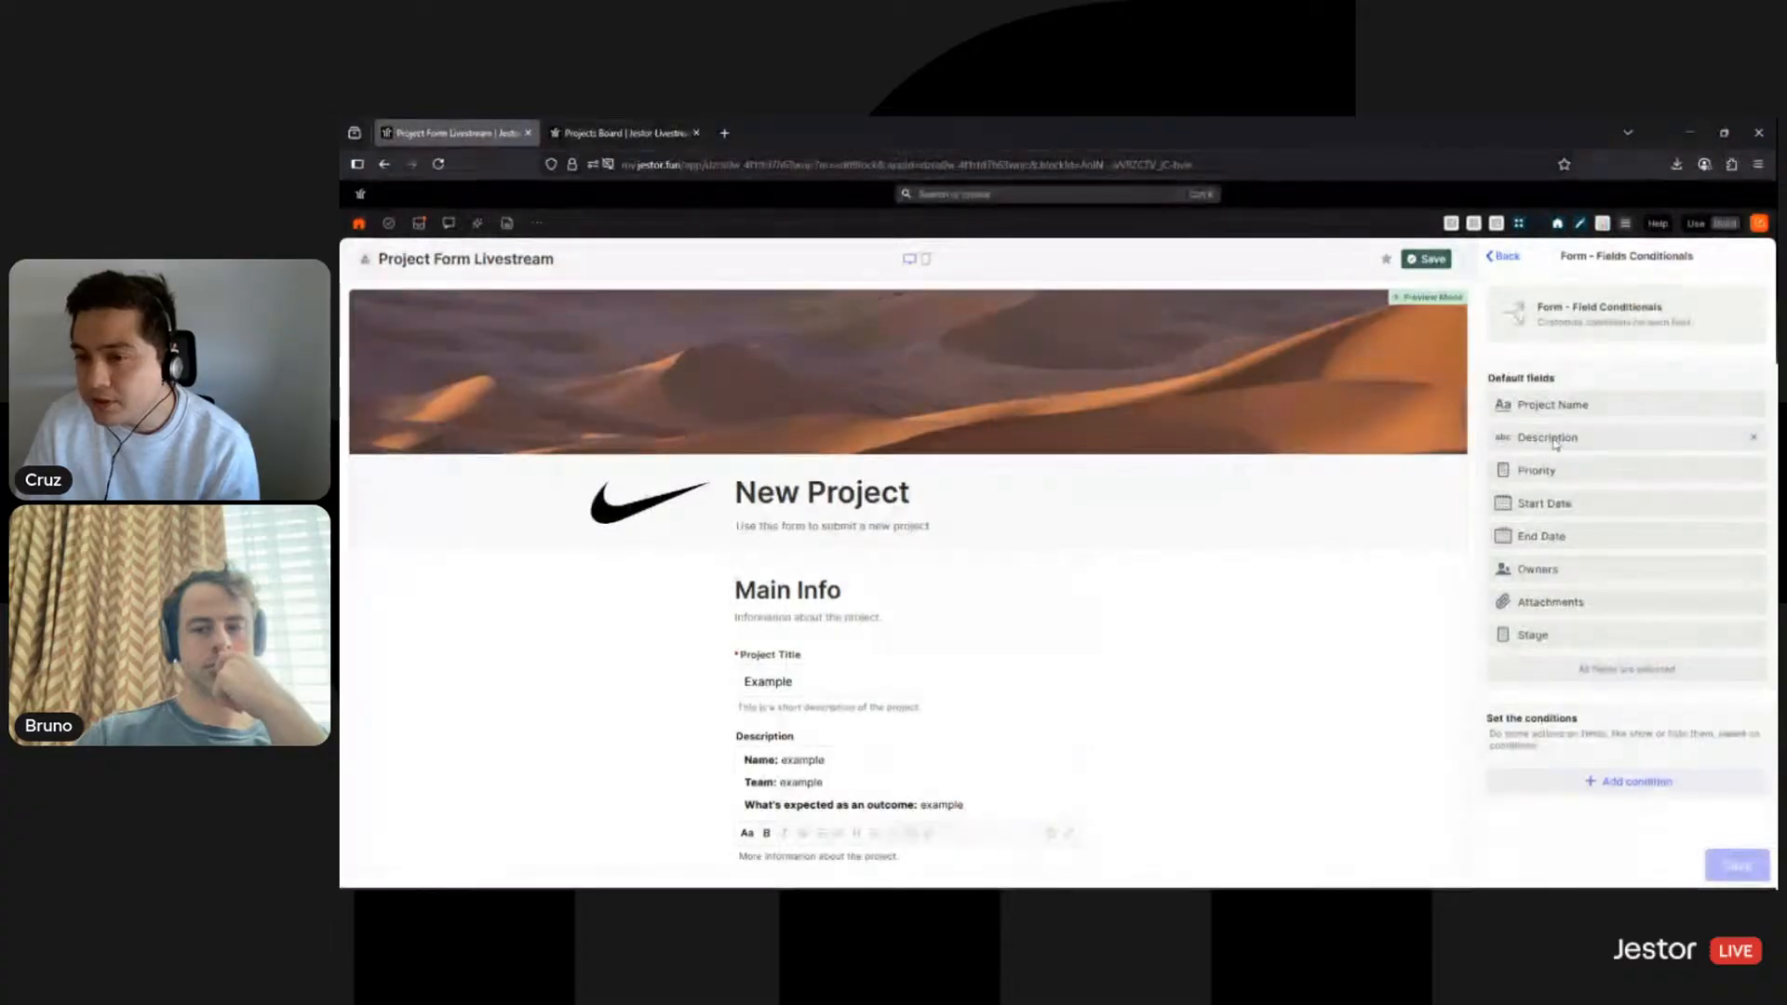
left_click(1754, 439)
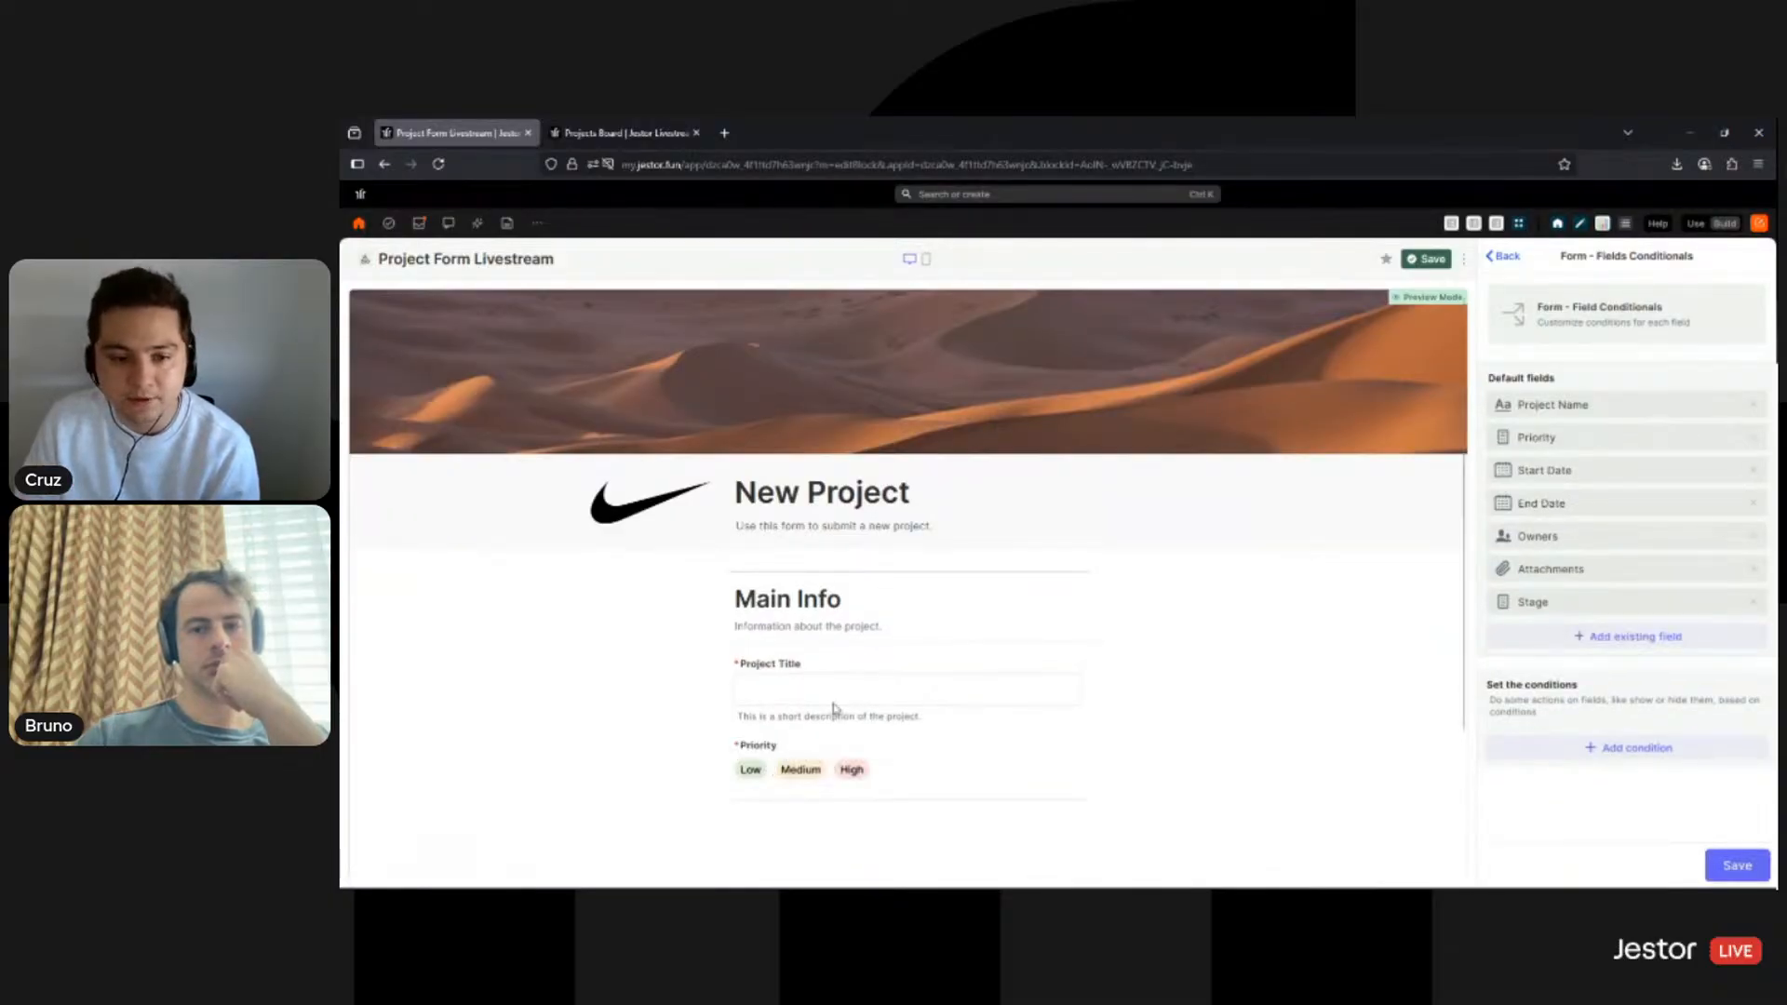
scroll(819, 707, "down", 3)
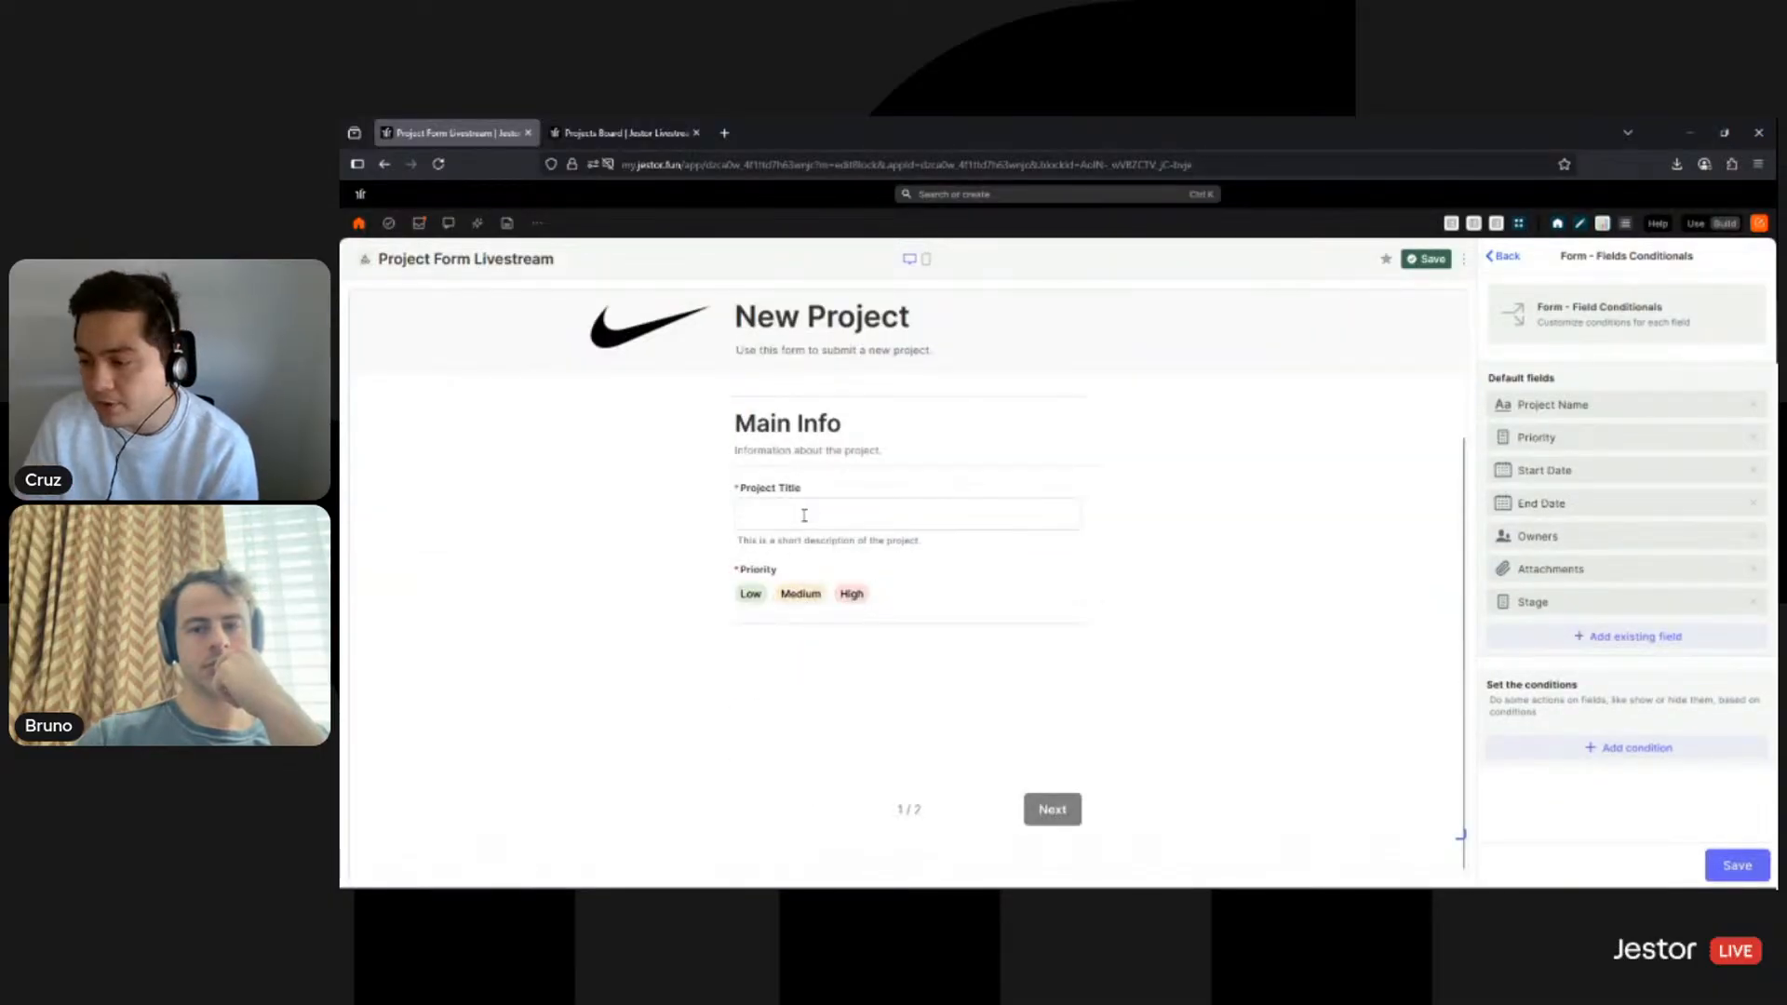
- Create a condition named 'Show Description' that shows the Description field
left_click(1641, 750)
scroll(1643, 750, "down", 3)
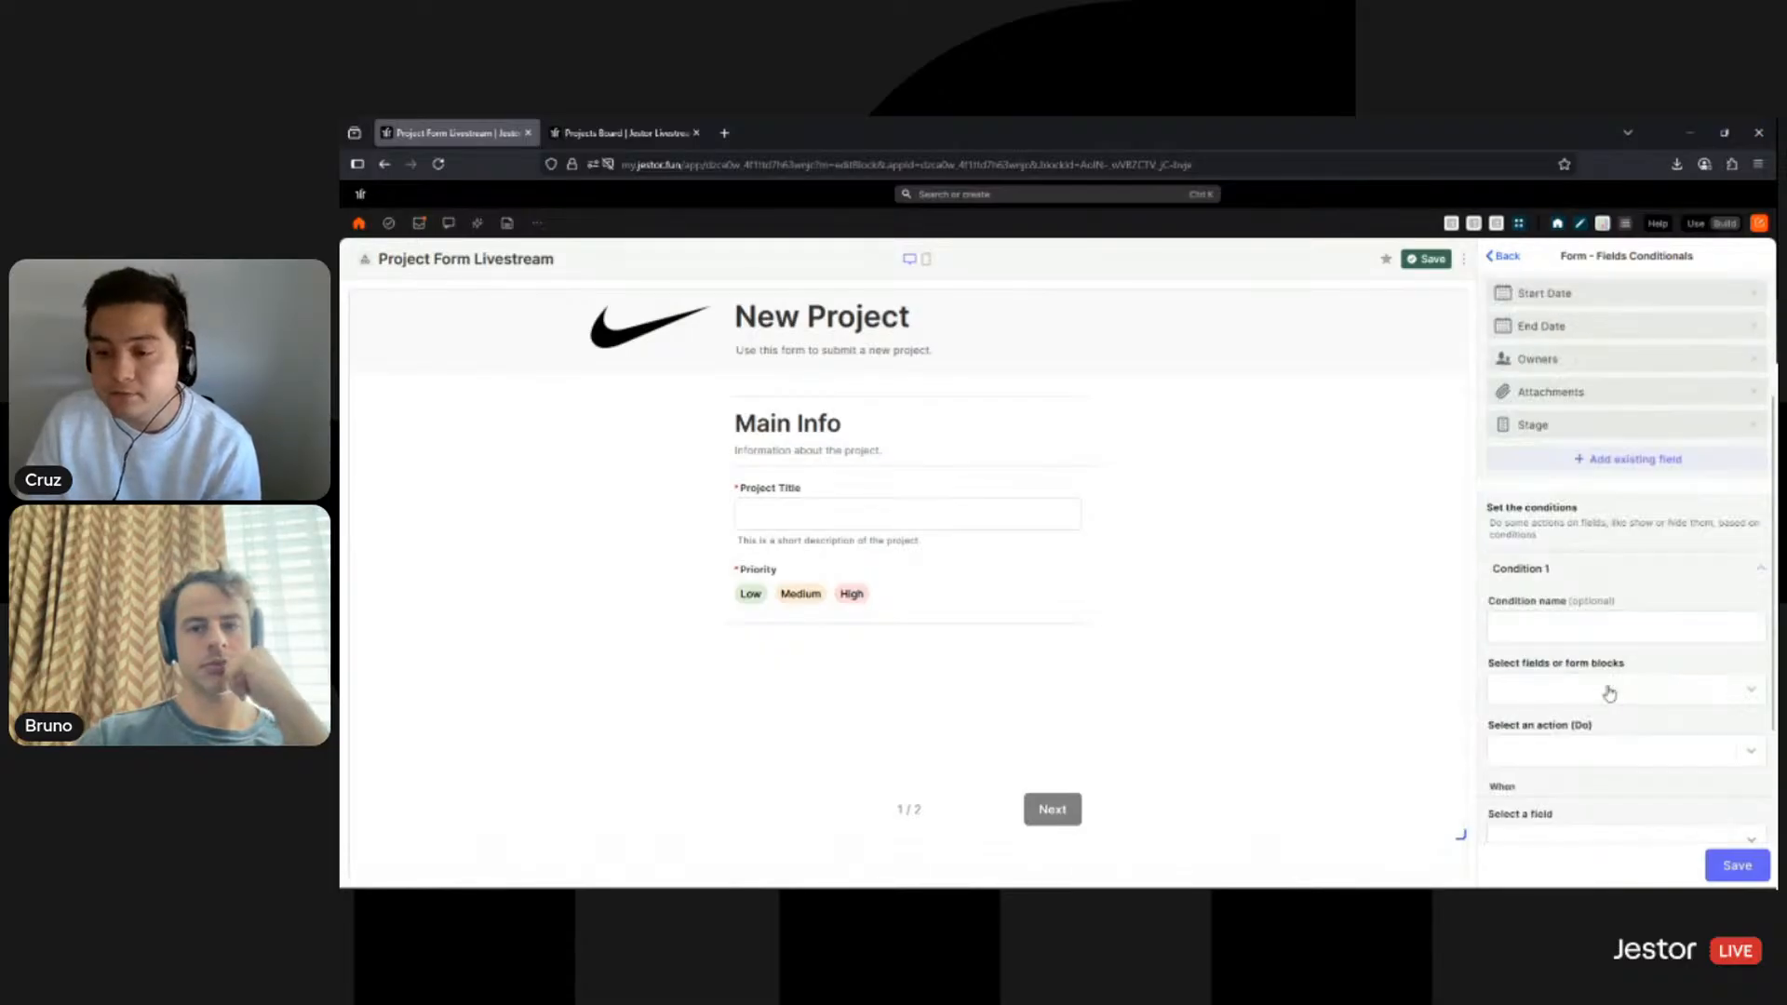
left_click(1571, 534)
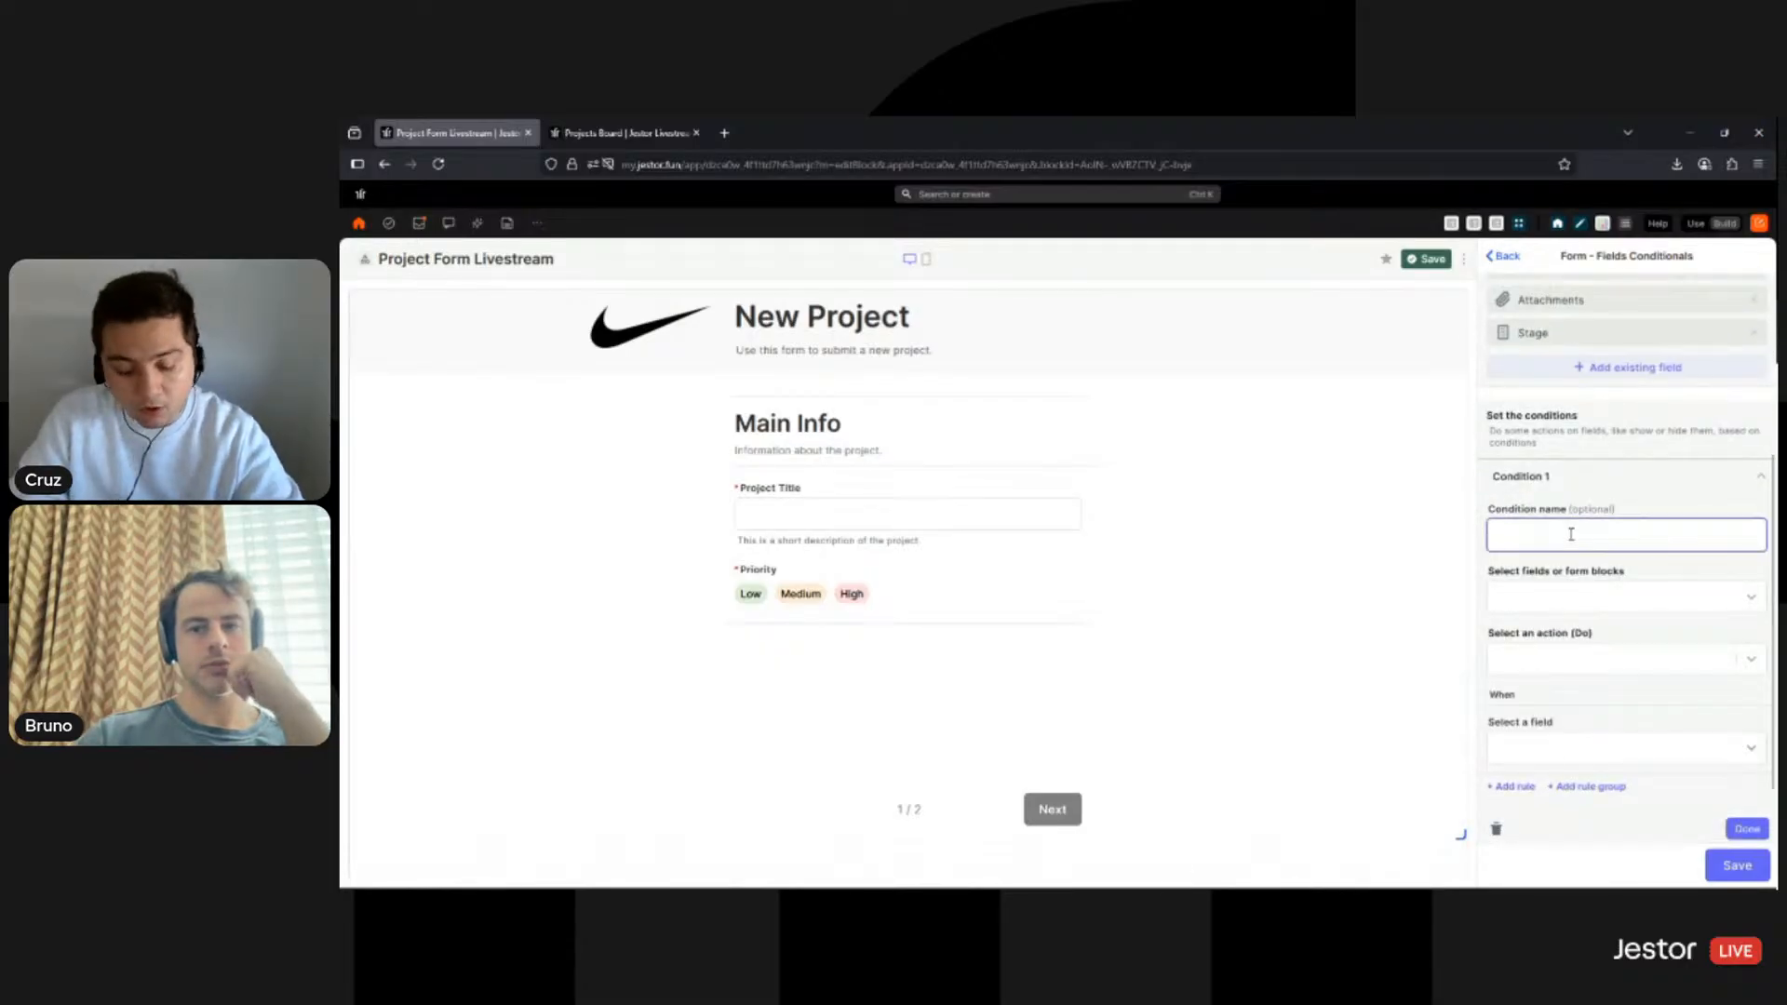
type("Show")
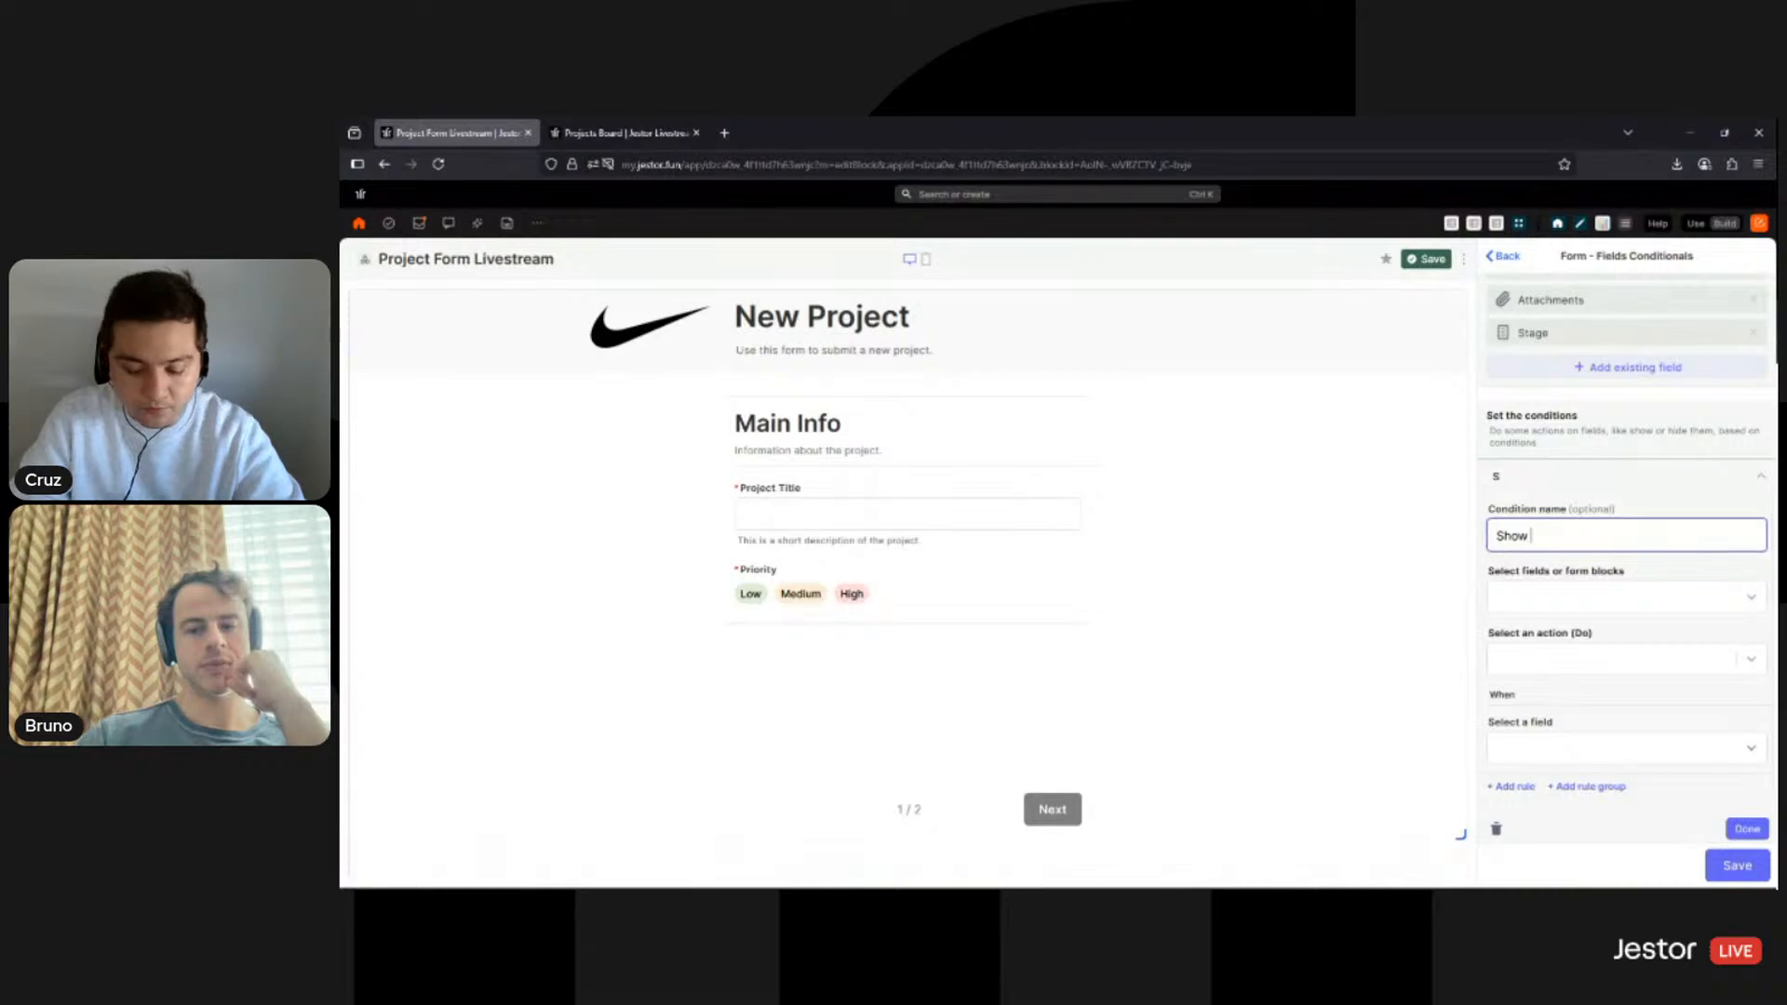
type(" Description")
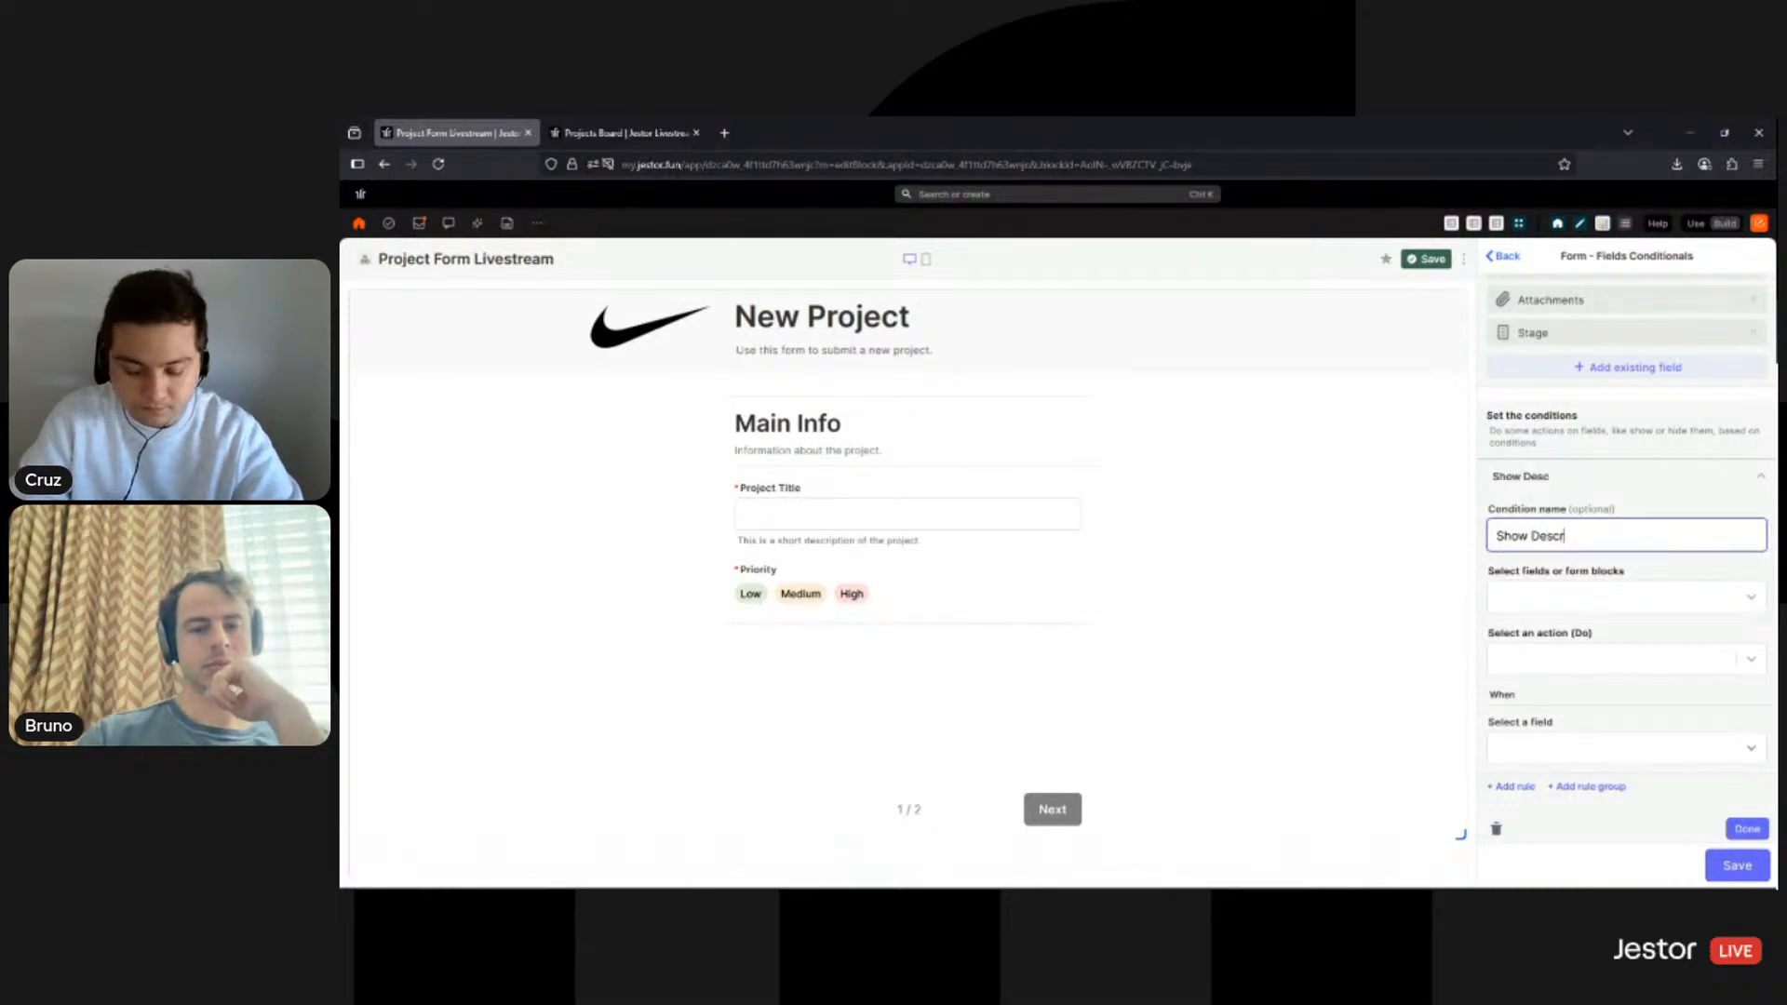
left_click(1627, 599)
left_click(1570, 657)
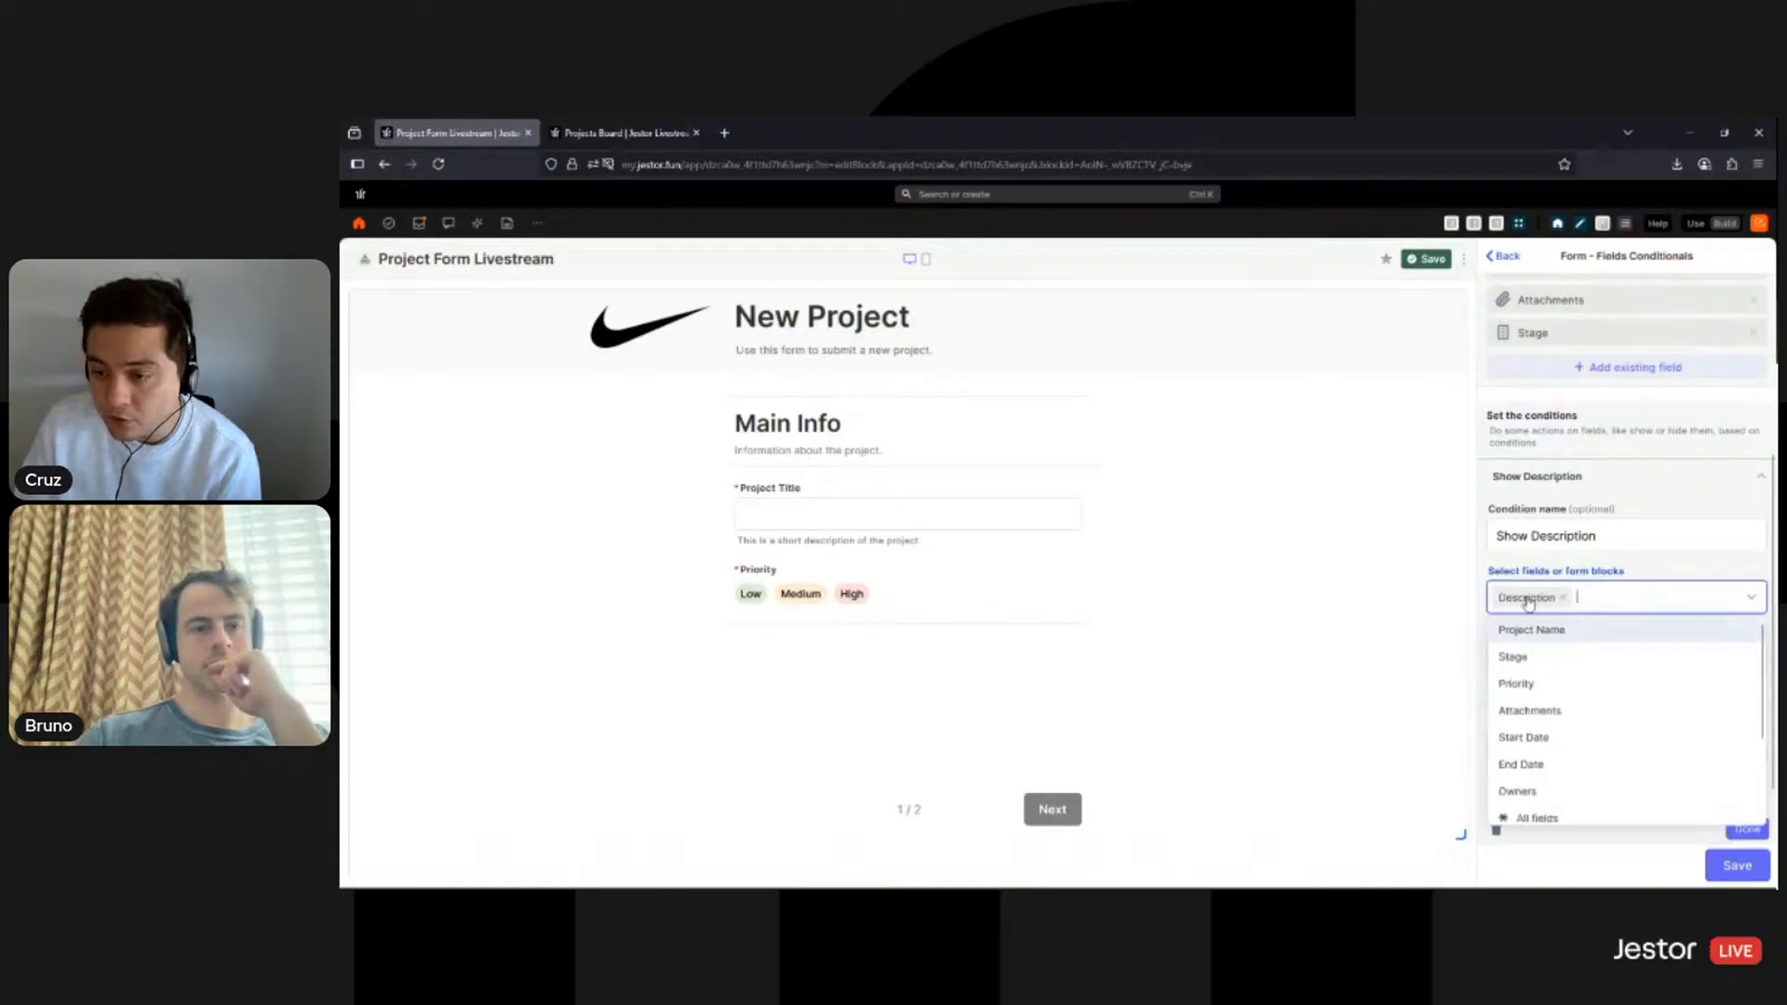
left_click(1615, 571)
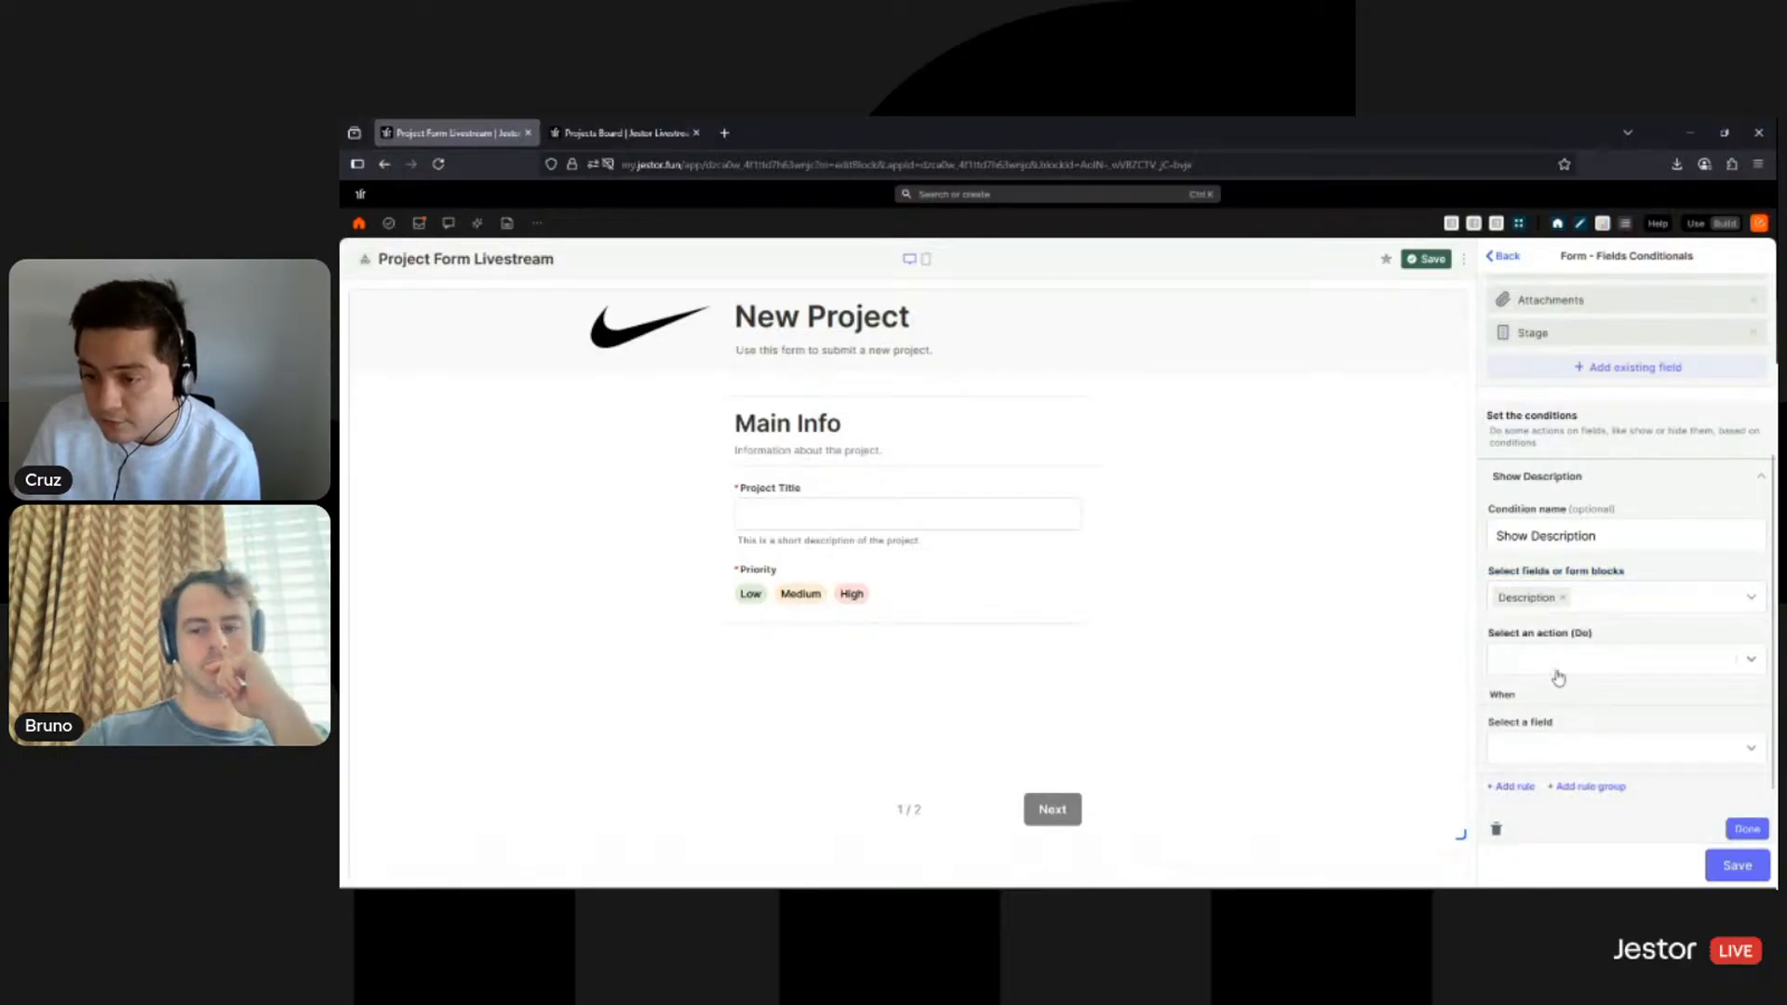
left_click(1552, 663)
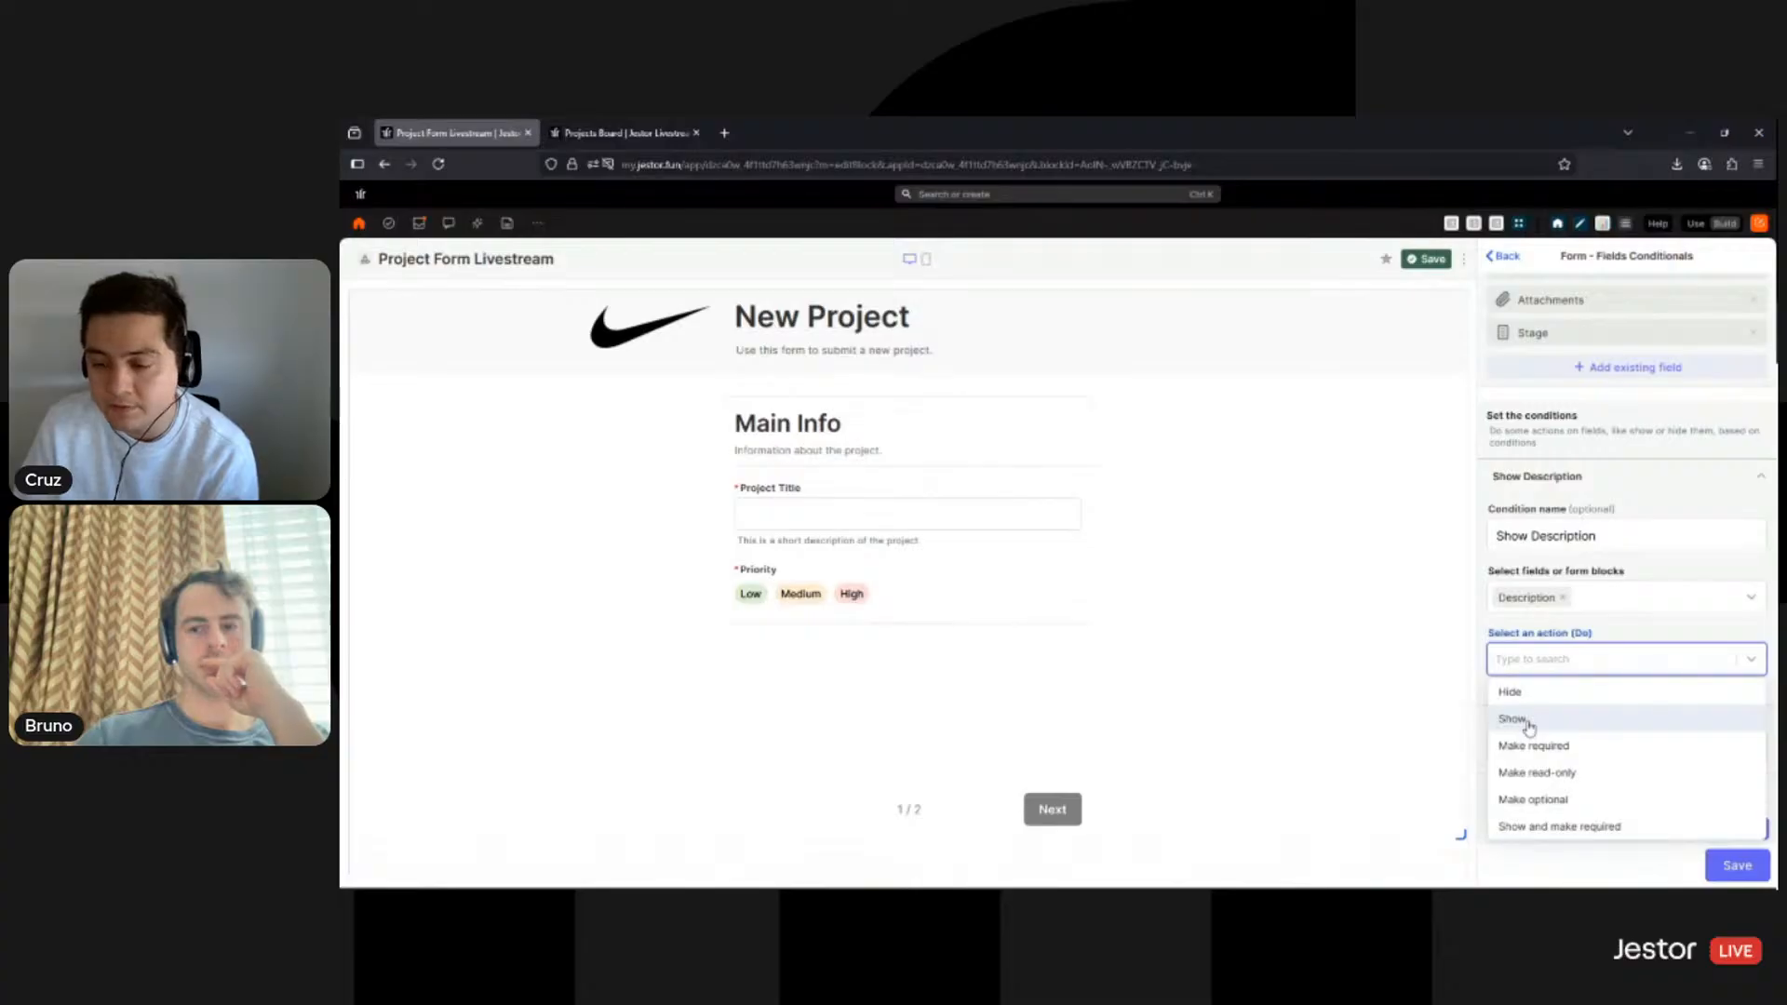
left_click(1529, 724)
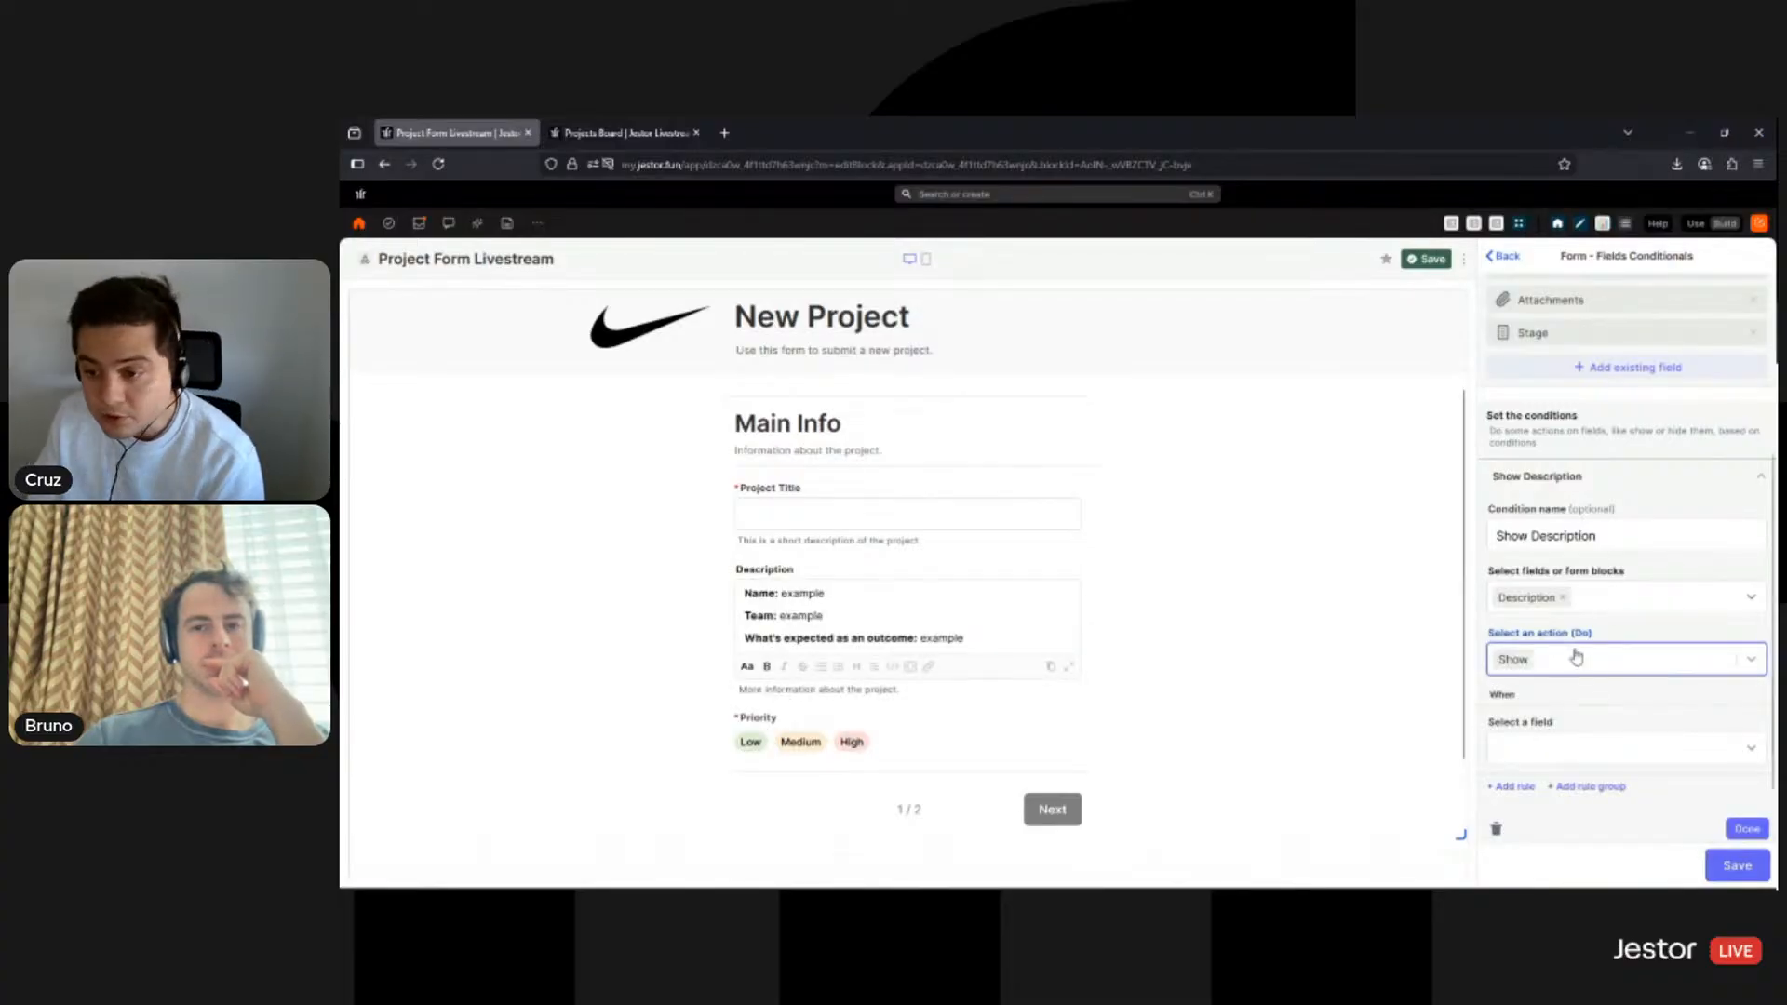
- Trigger it when Priority is Medium or High, then finish the condition and save the block
scroll(1578, 675, "down", 1)
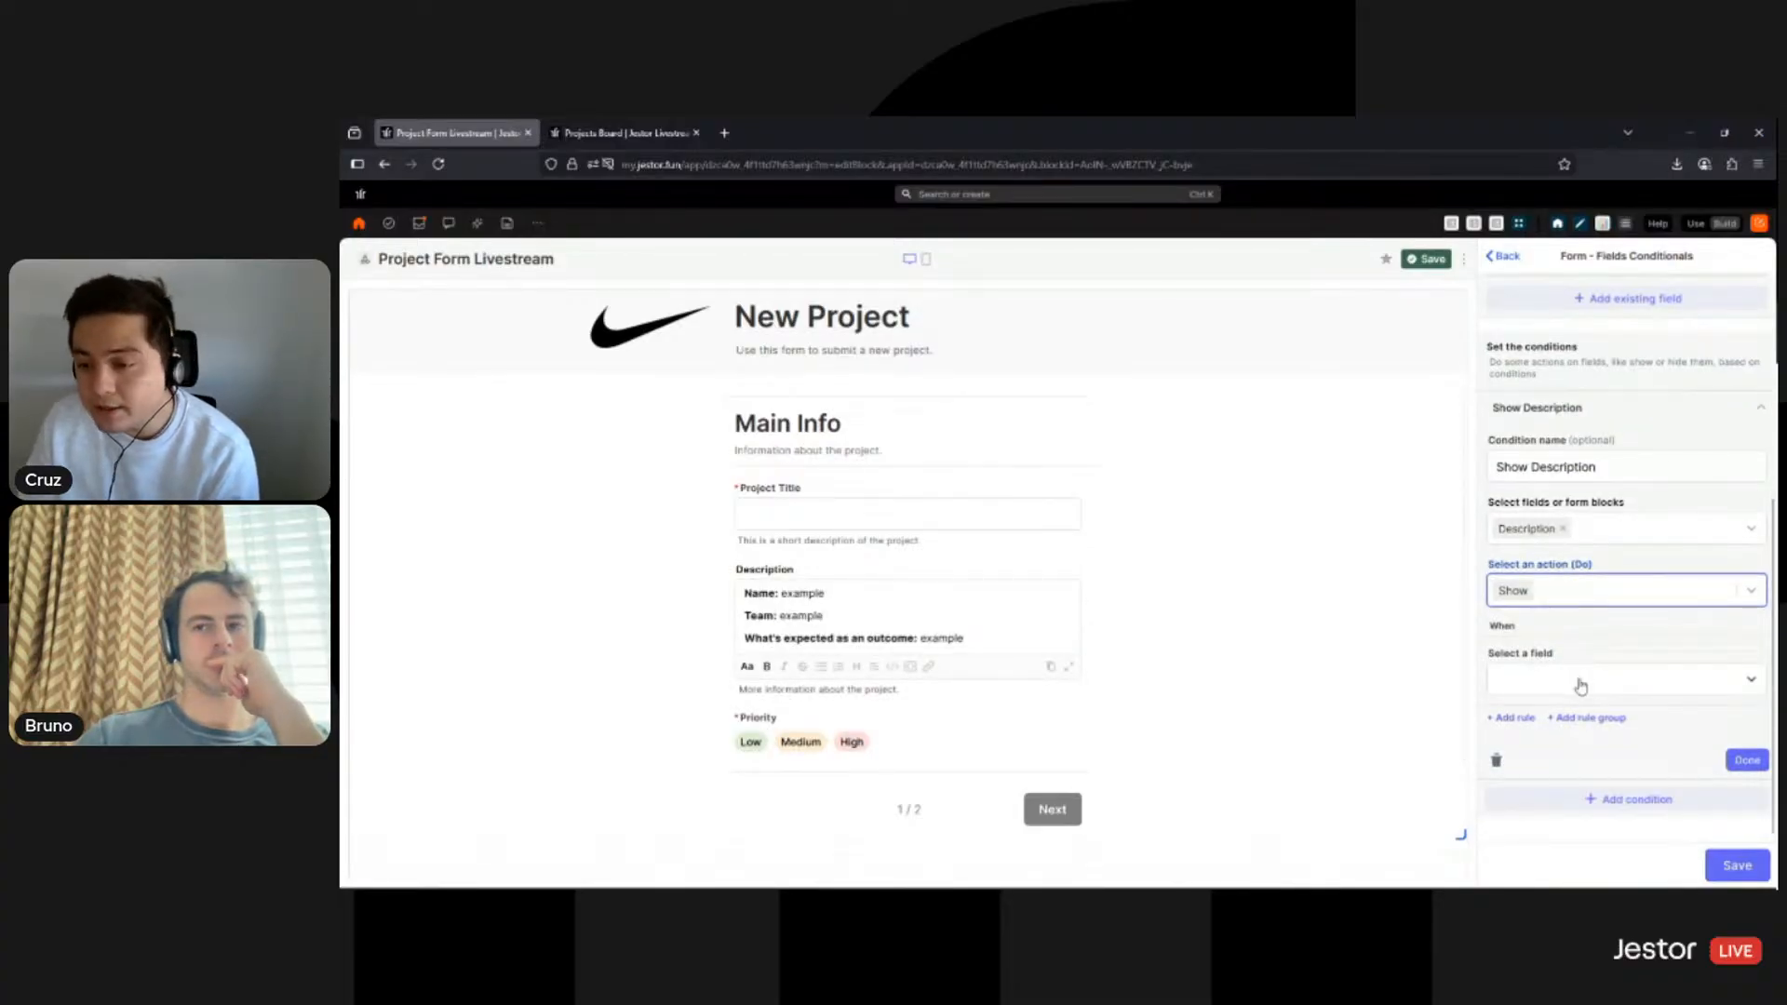
left_click(1581, 686)
left_click(1569, 646)
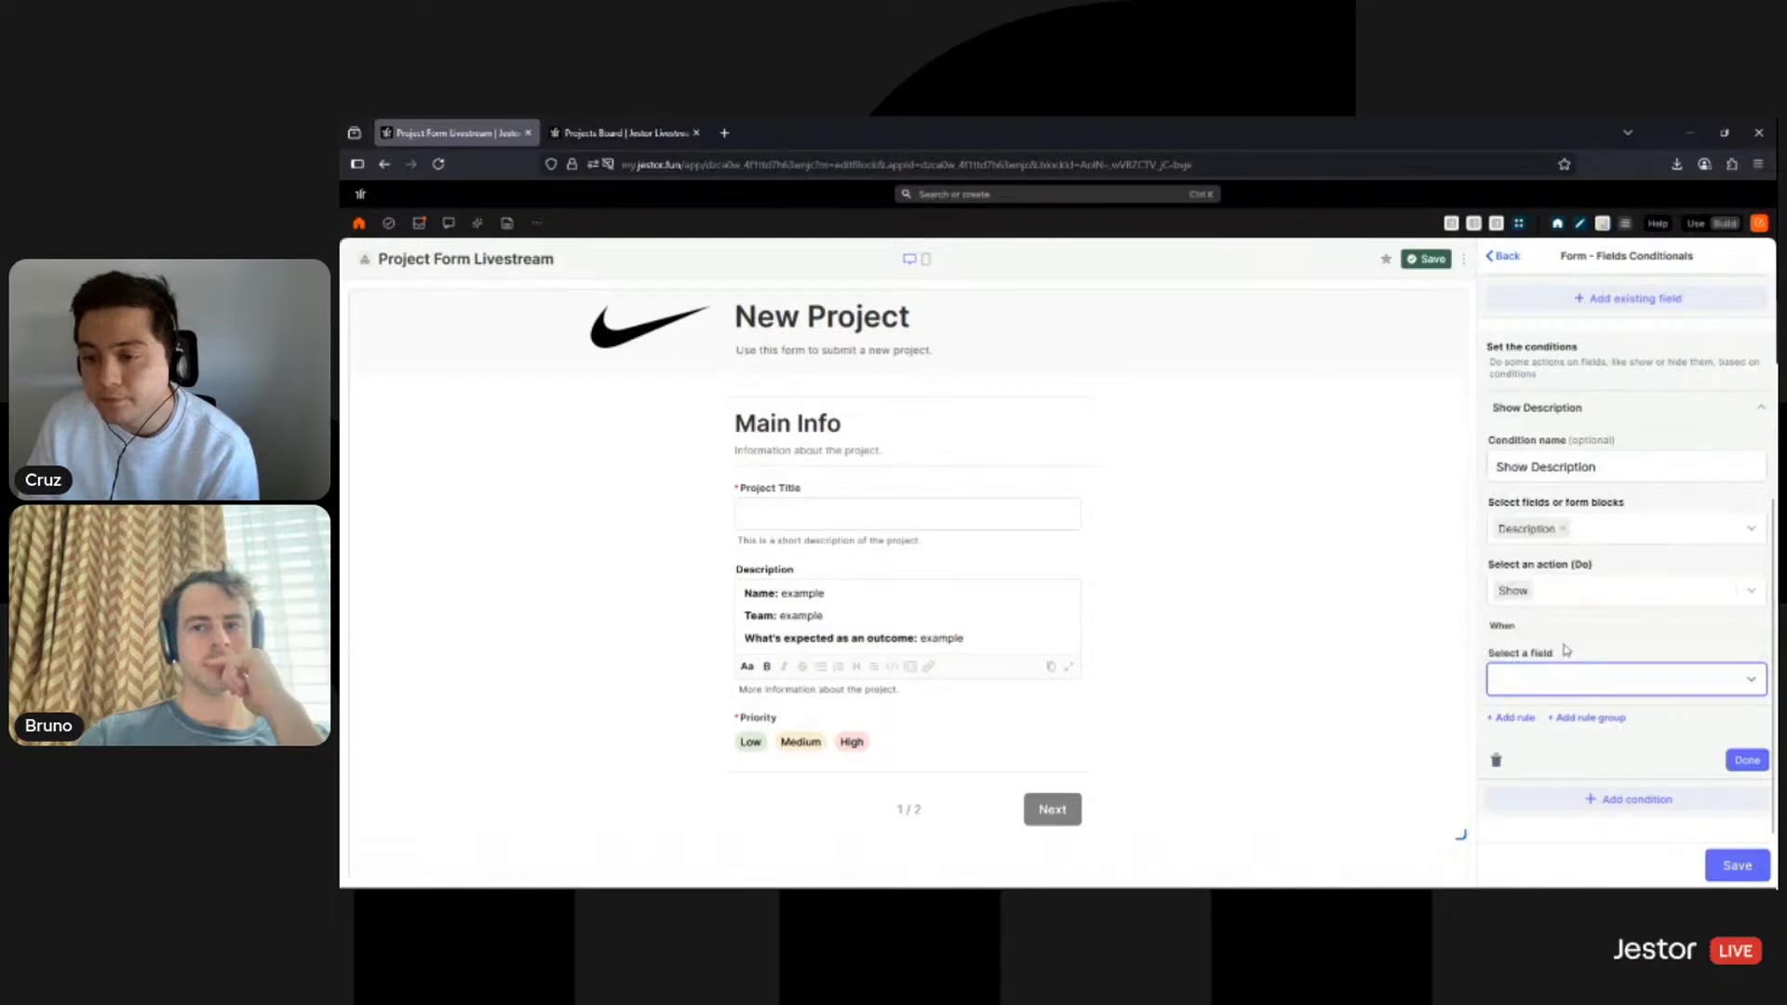
left_click(1587, 715)
left_click(1558, 800)
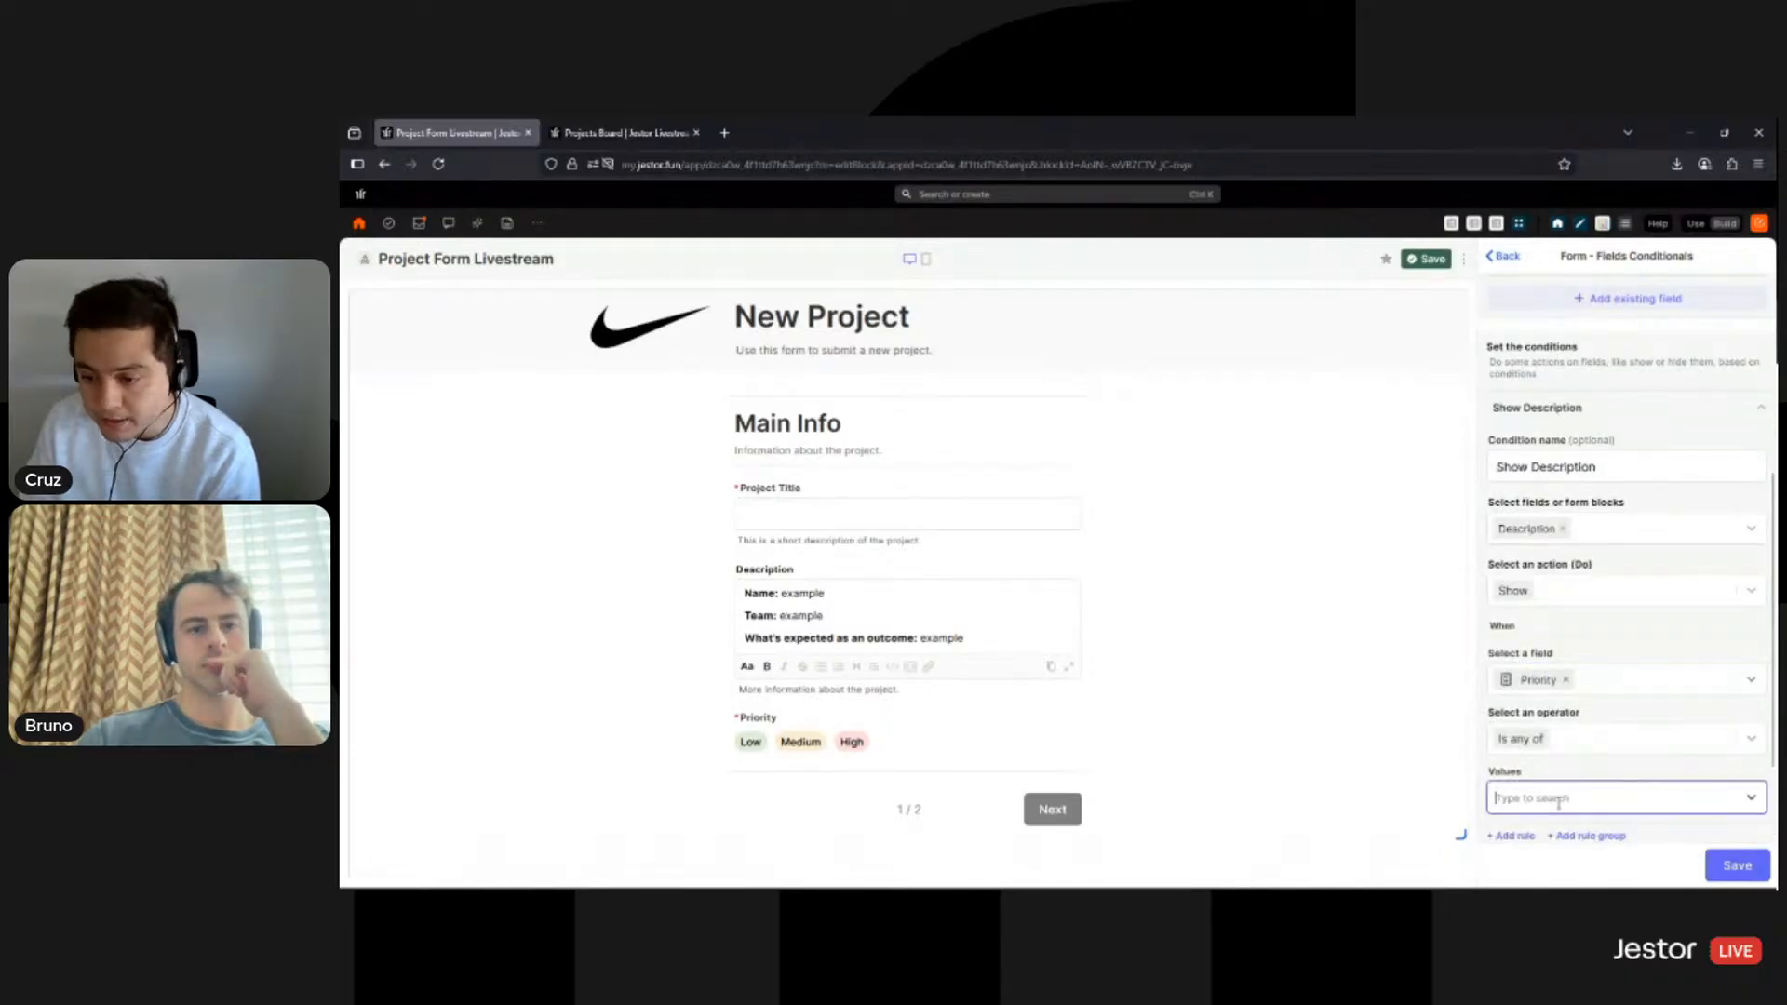
left_click(1545, 735)
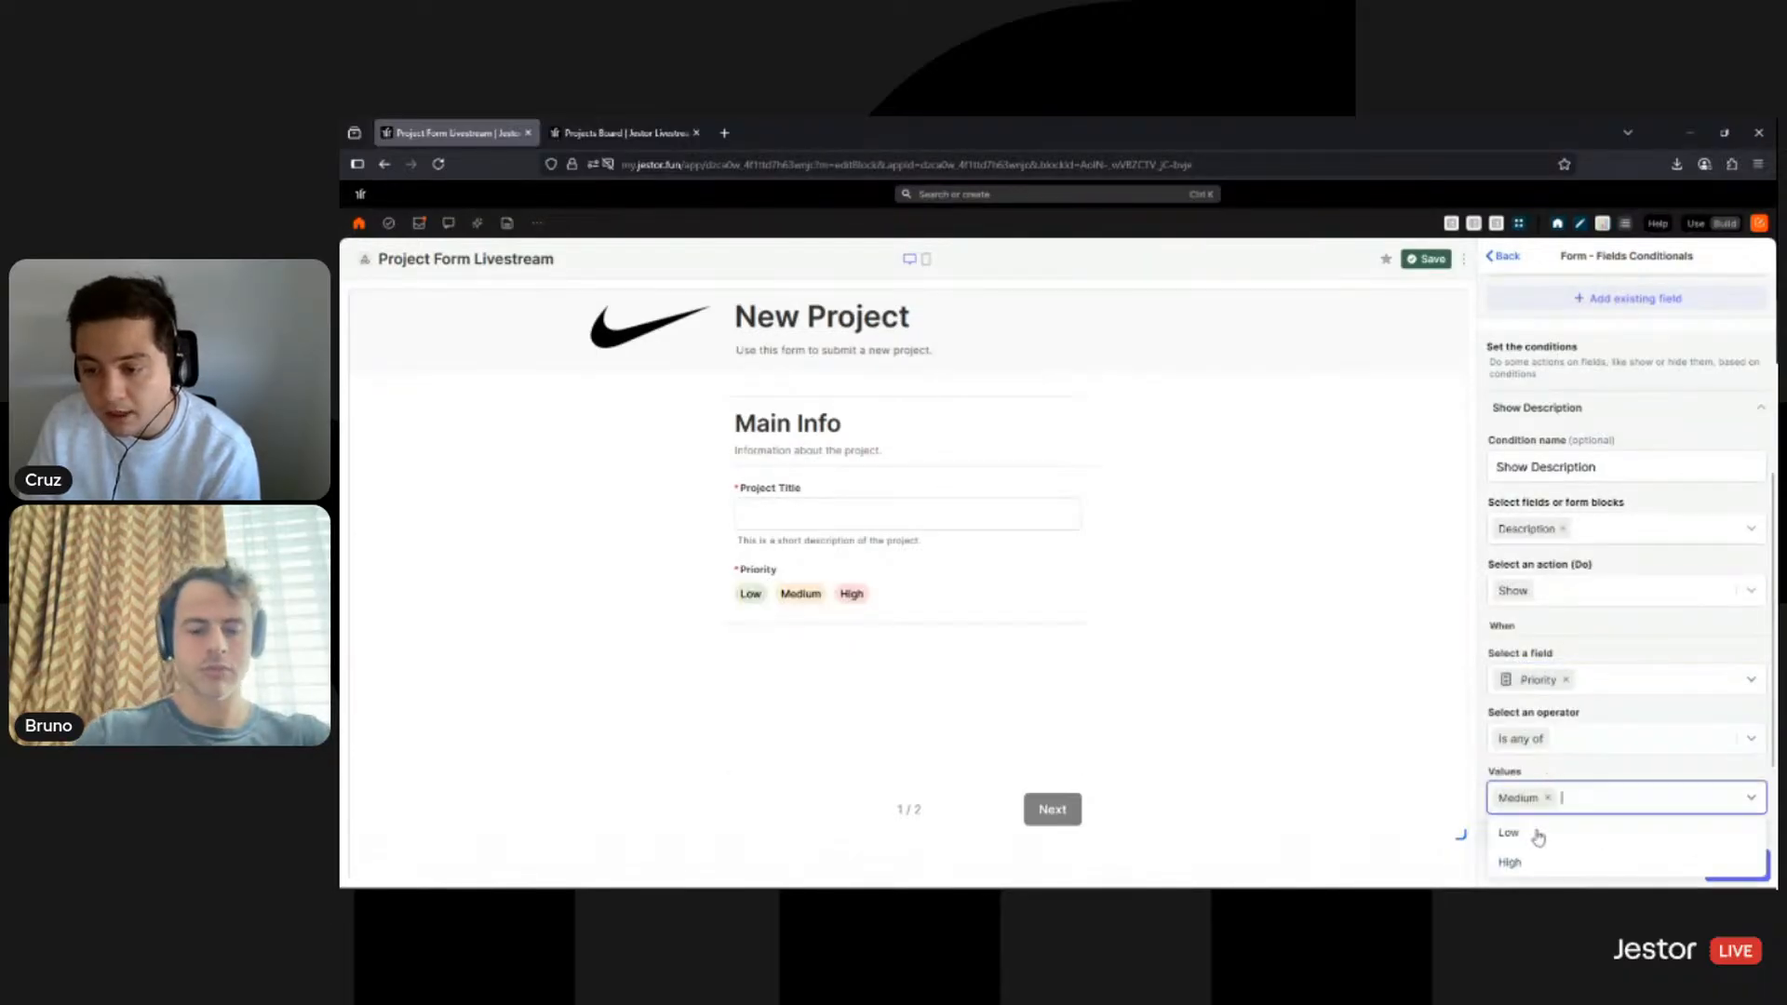
left_click(1526, 861)
left_click(1619, 656)
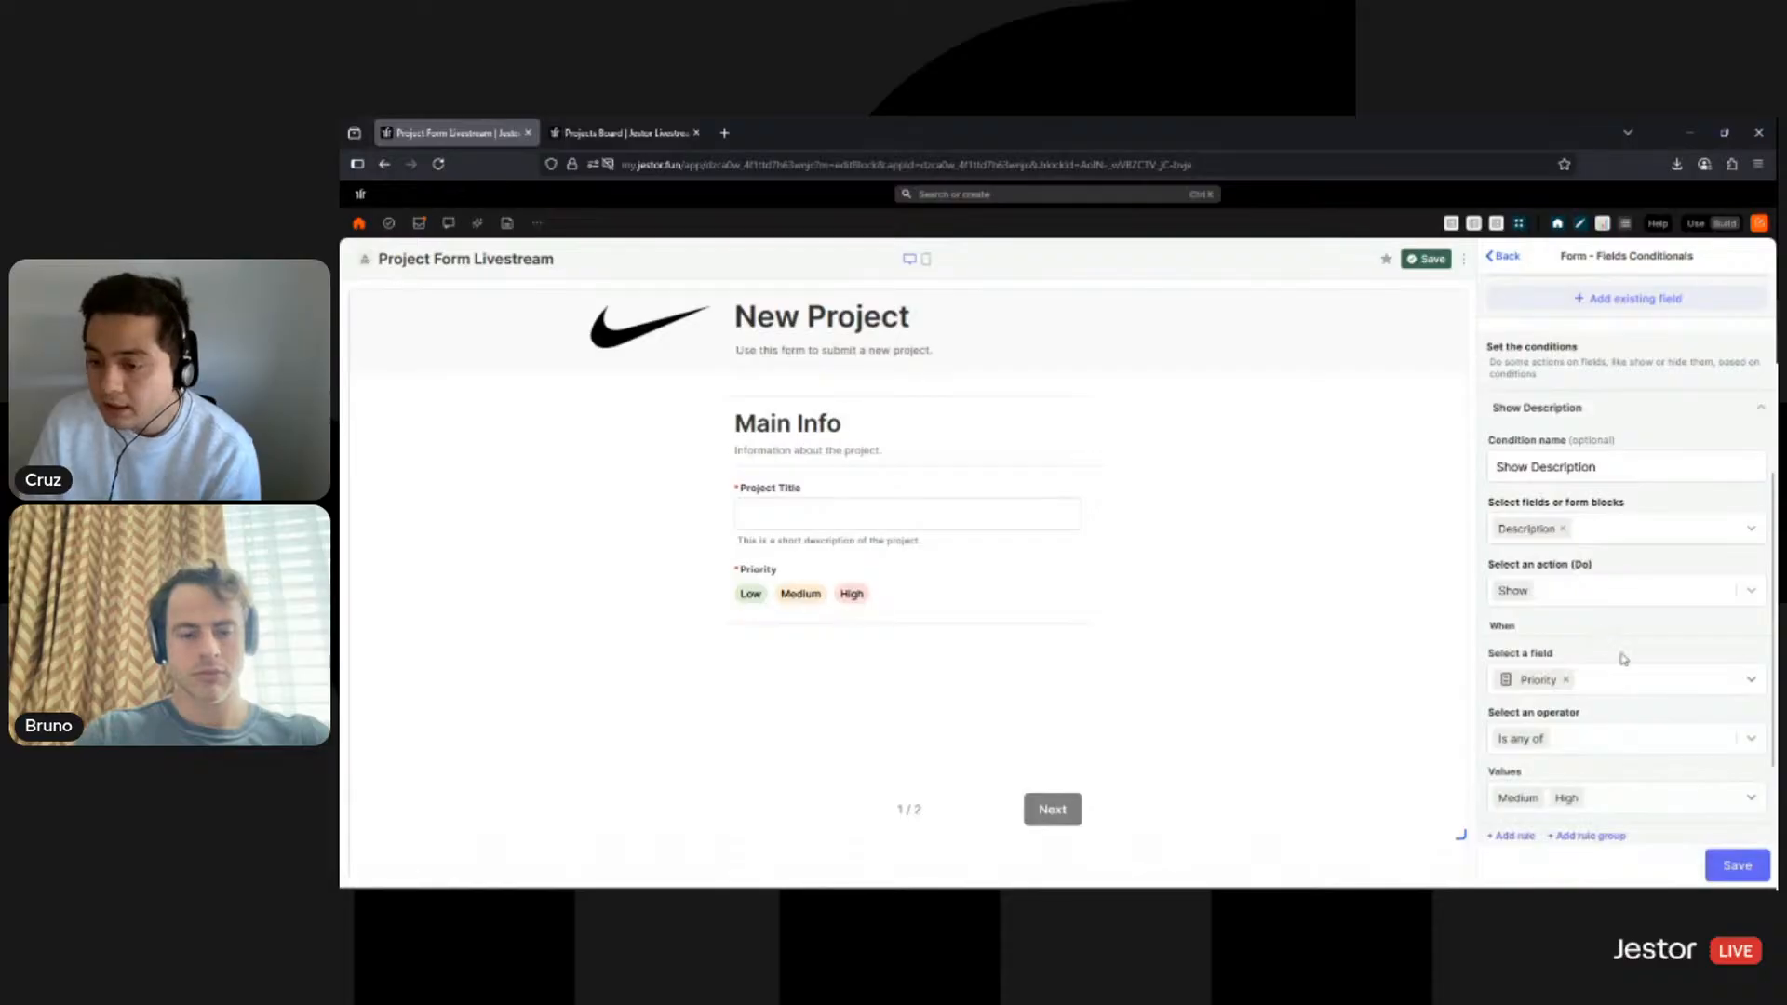
scroll(1638, 680, "down", 2)
left_click(1746, 761)
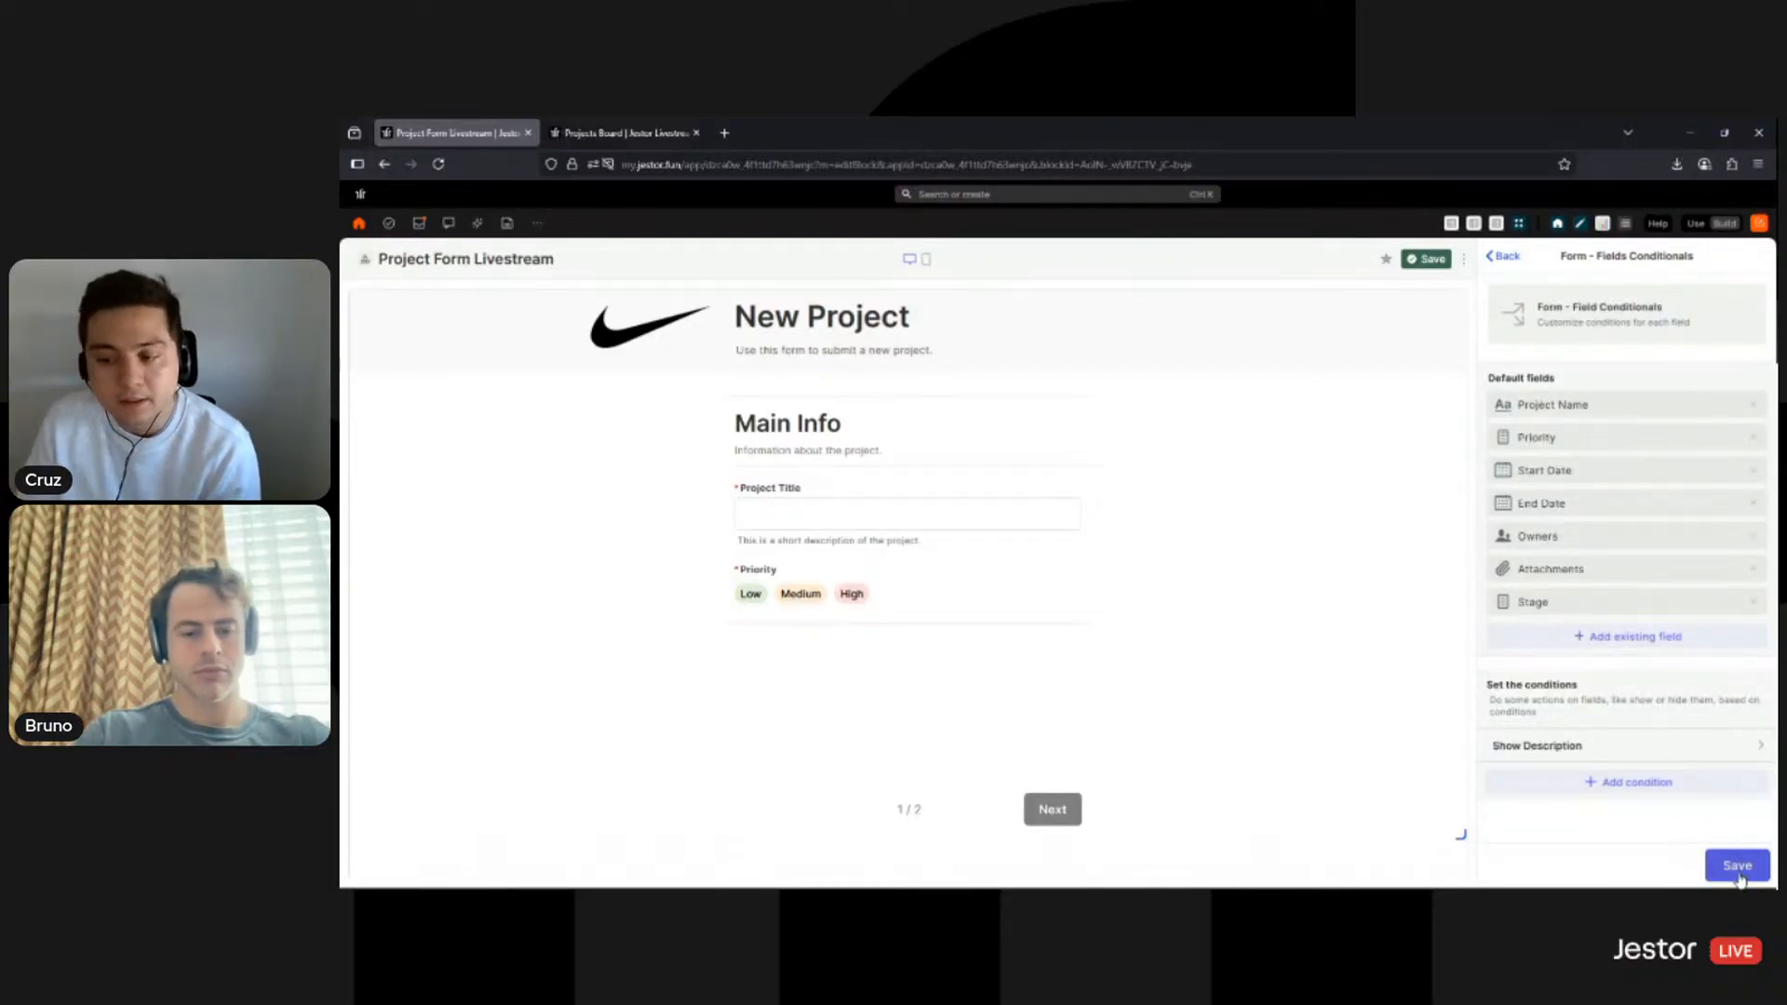
left_click(1737, 871)
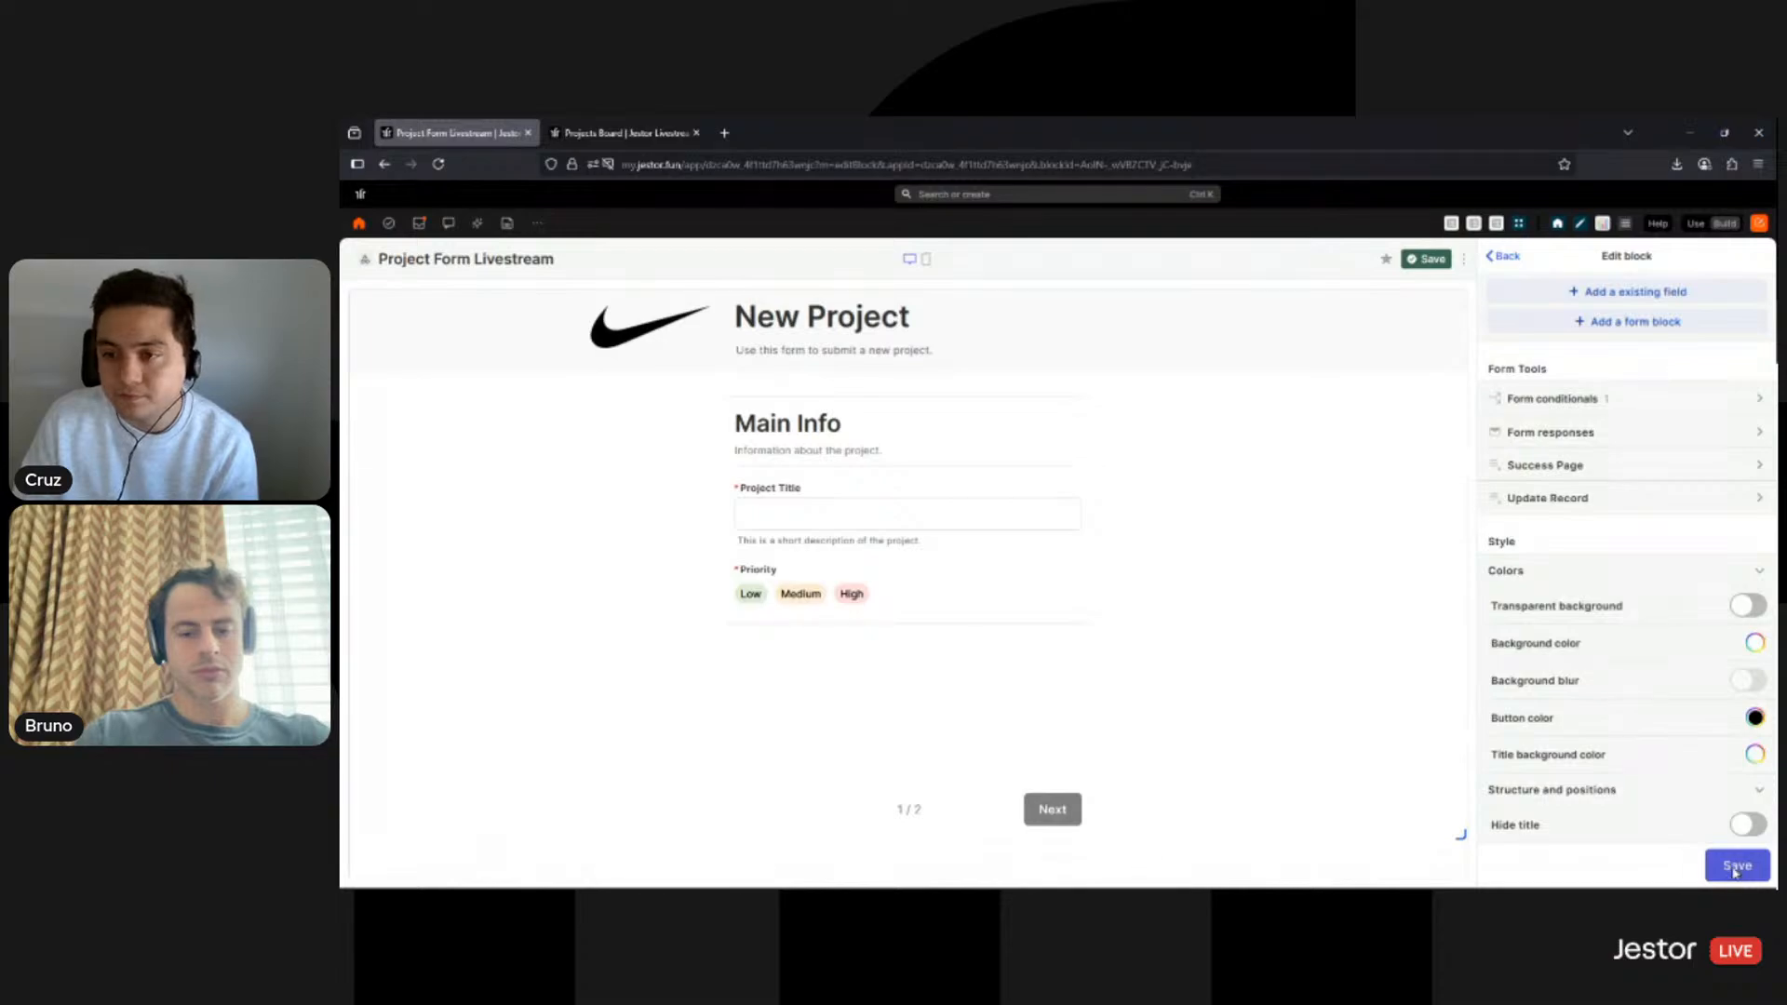
left_click(1736, 871)
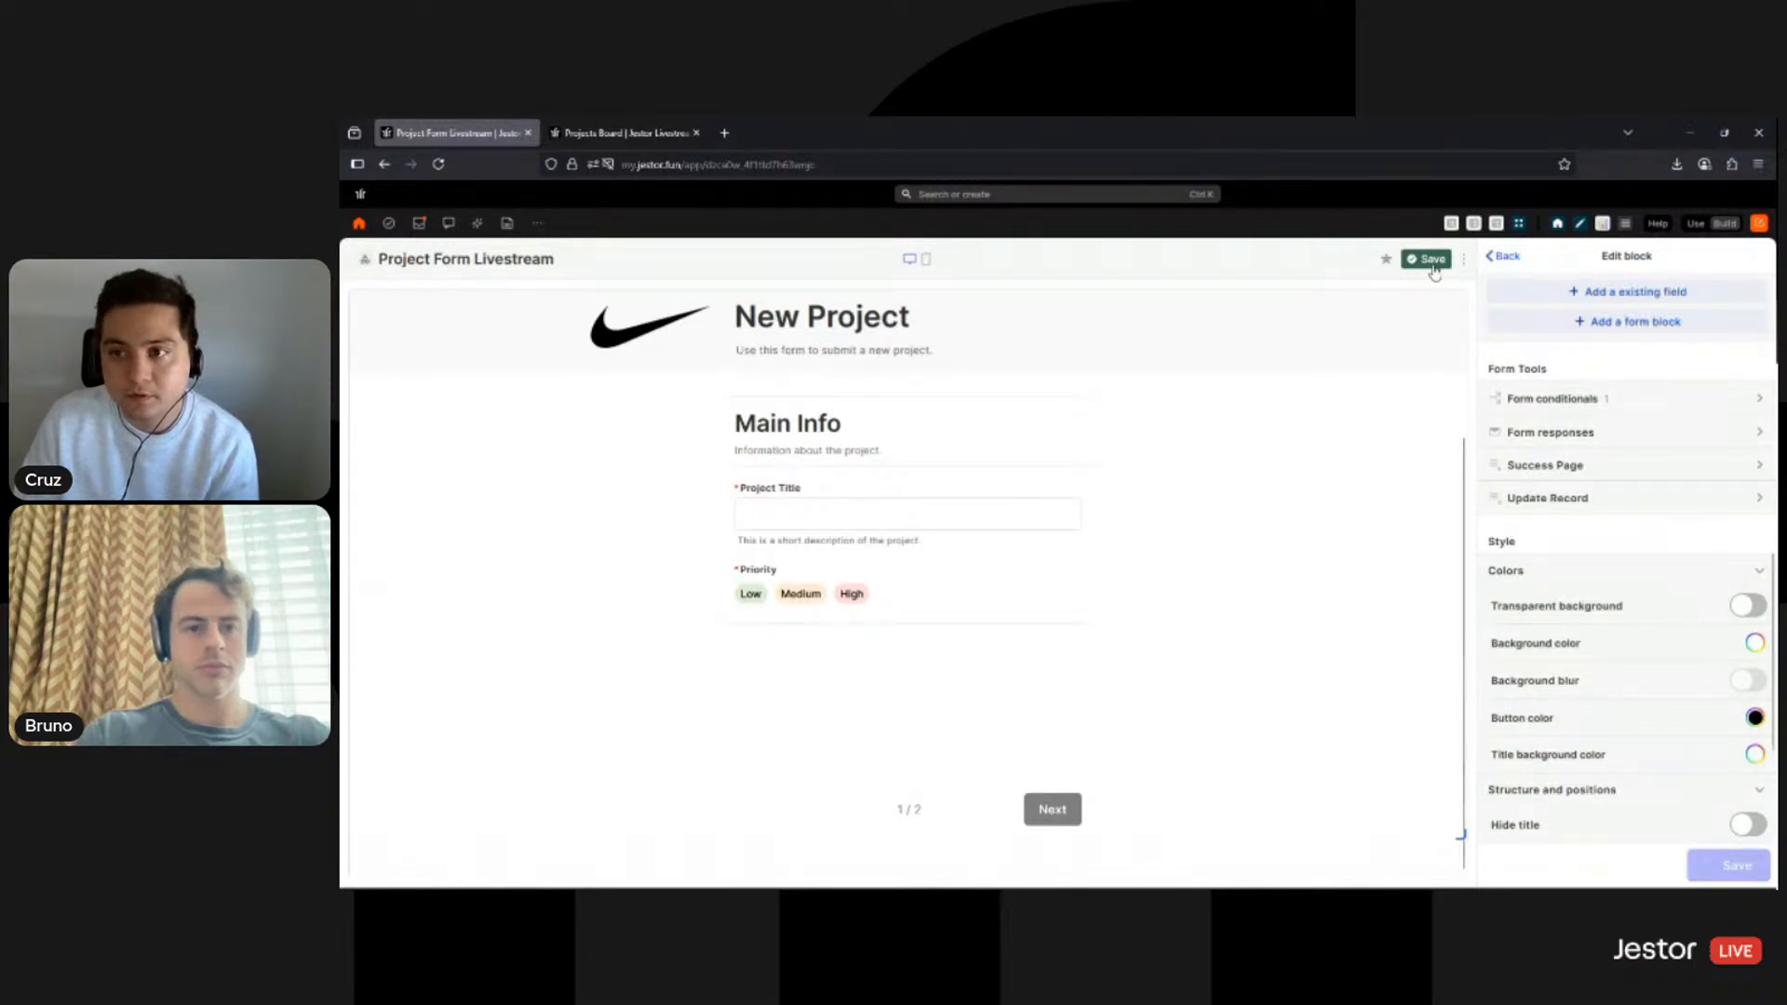
- In the live form, try Low, Medium, High, then Medium priority to confirm Description appears
left_click(1695, 225)
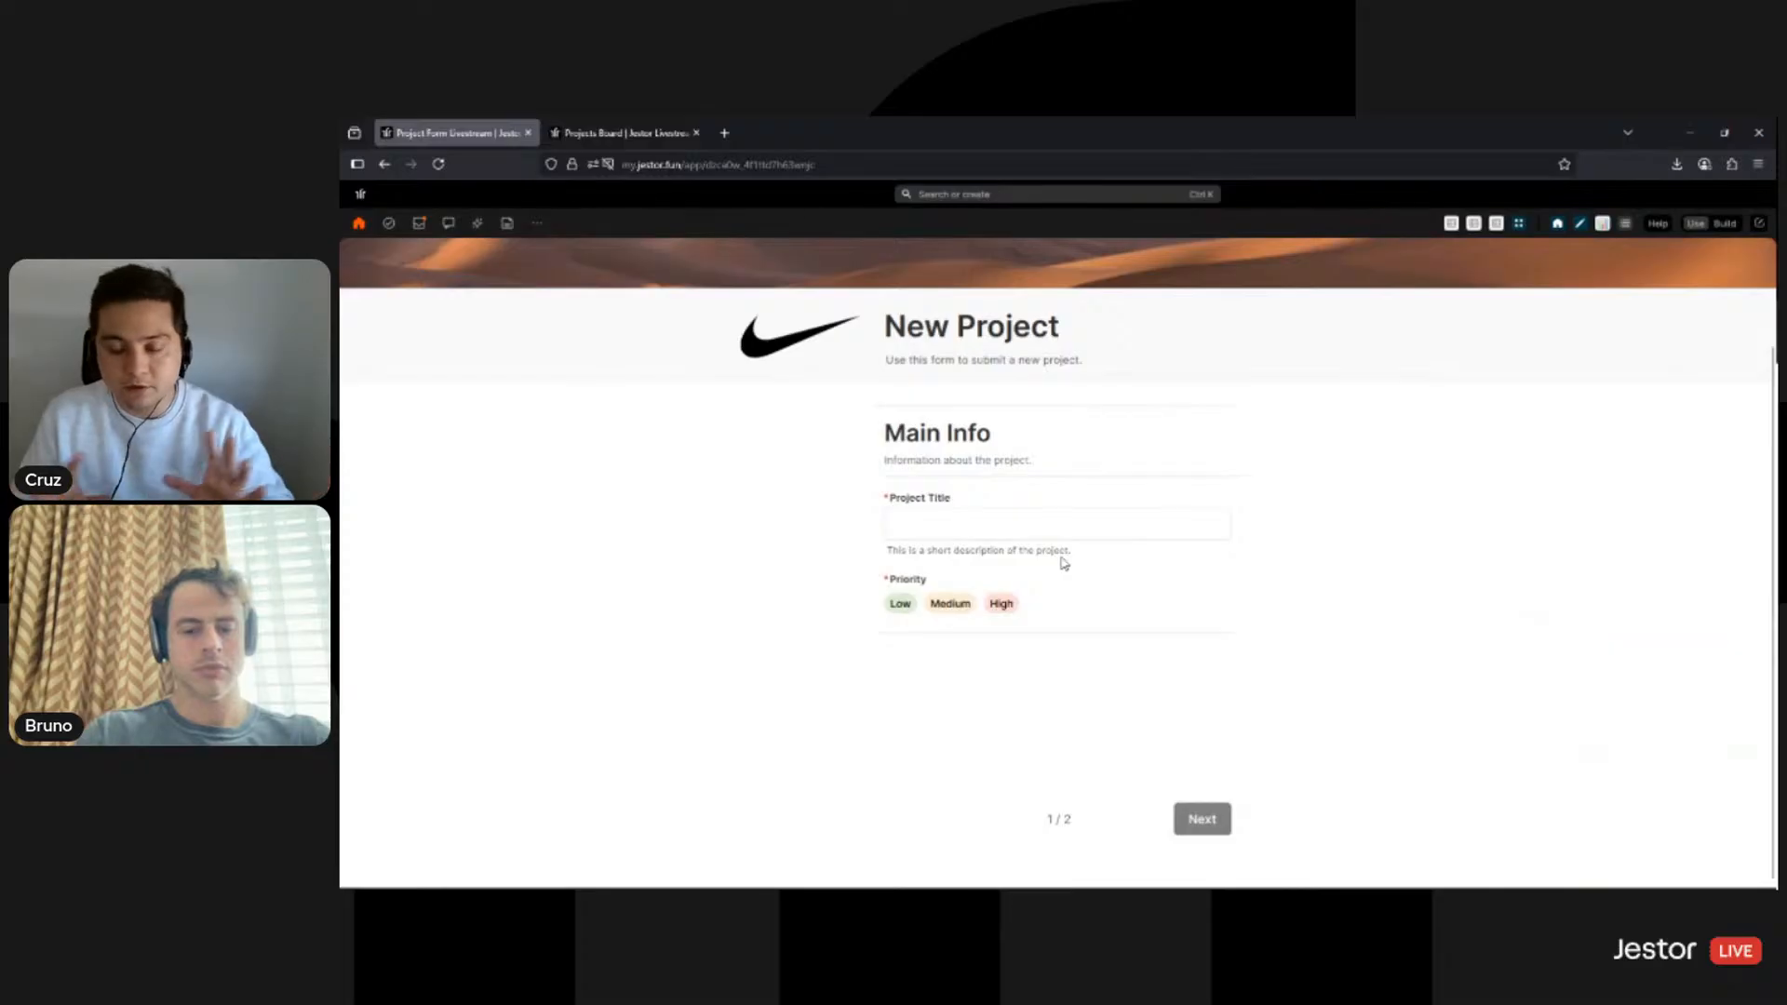
left_click(901, 605)
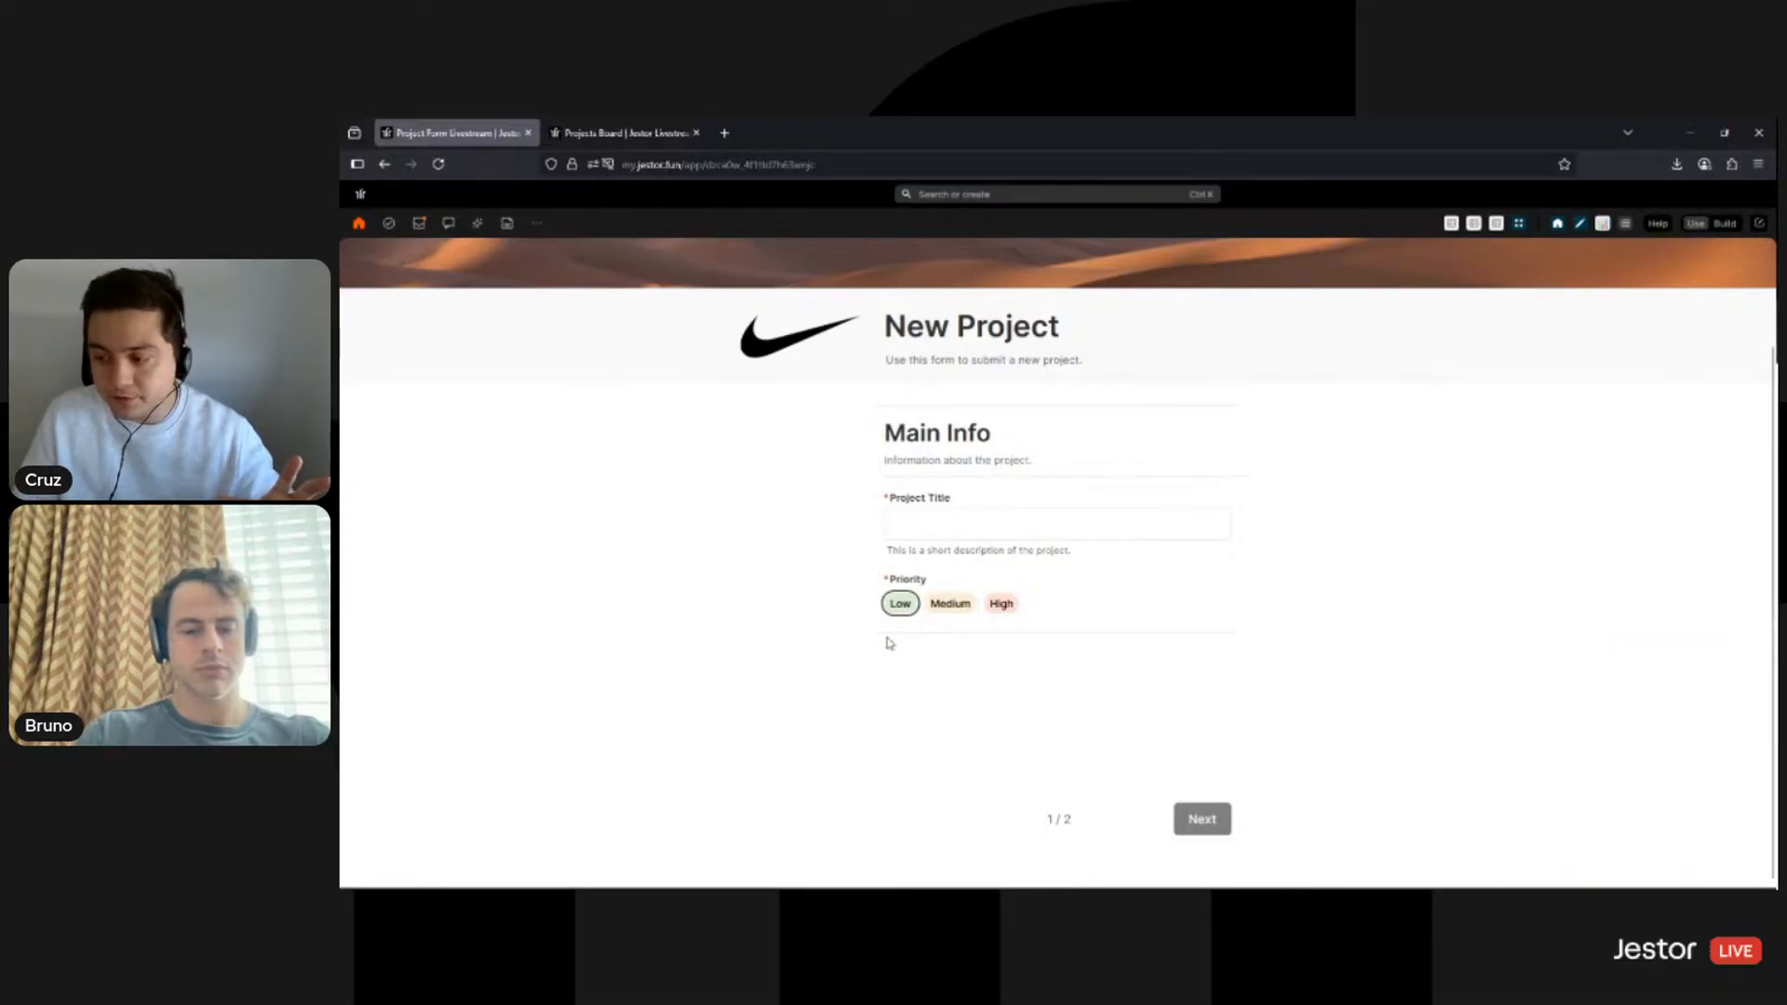
left_click(951, 603)
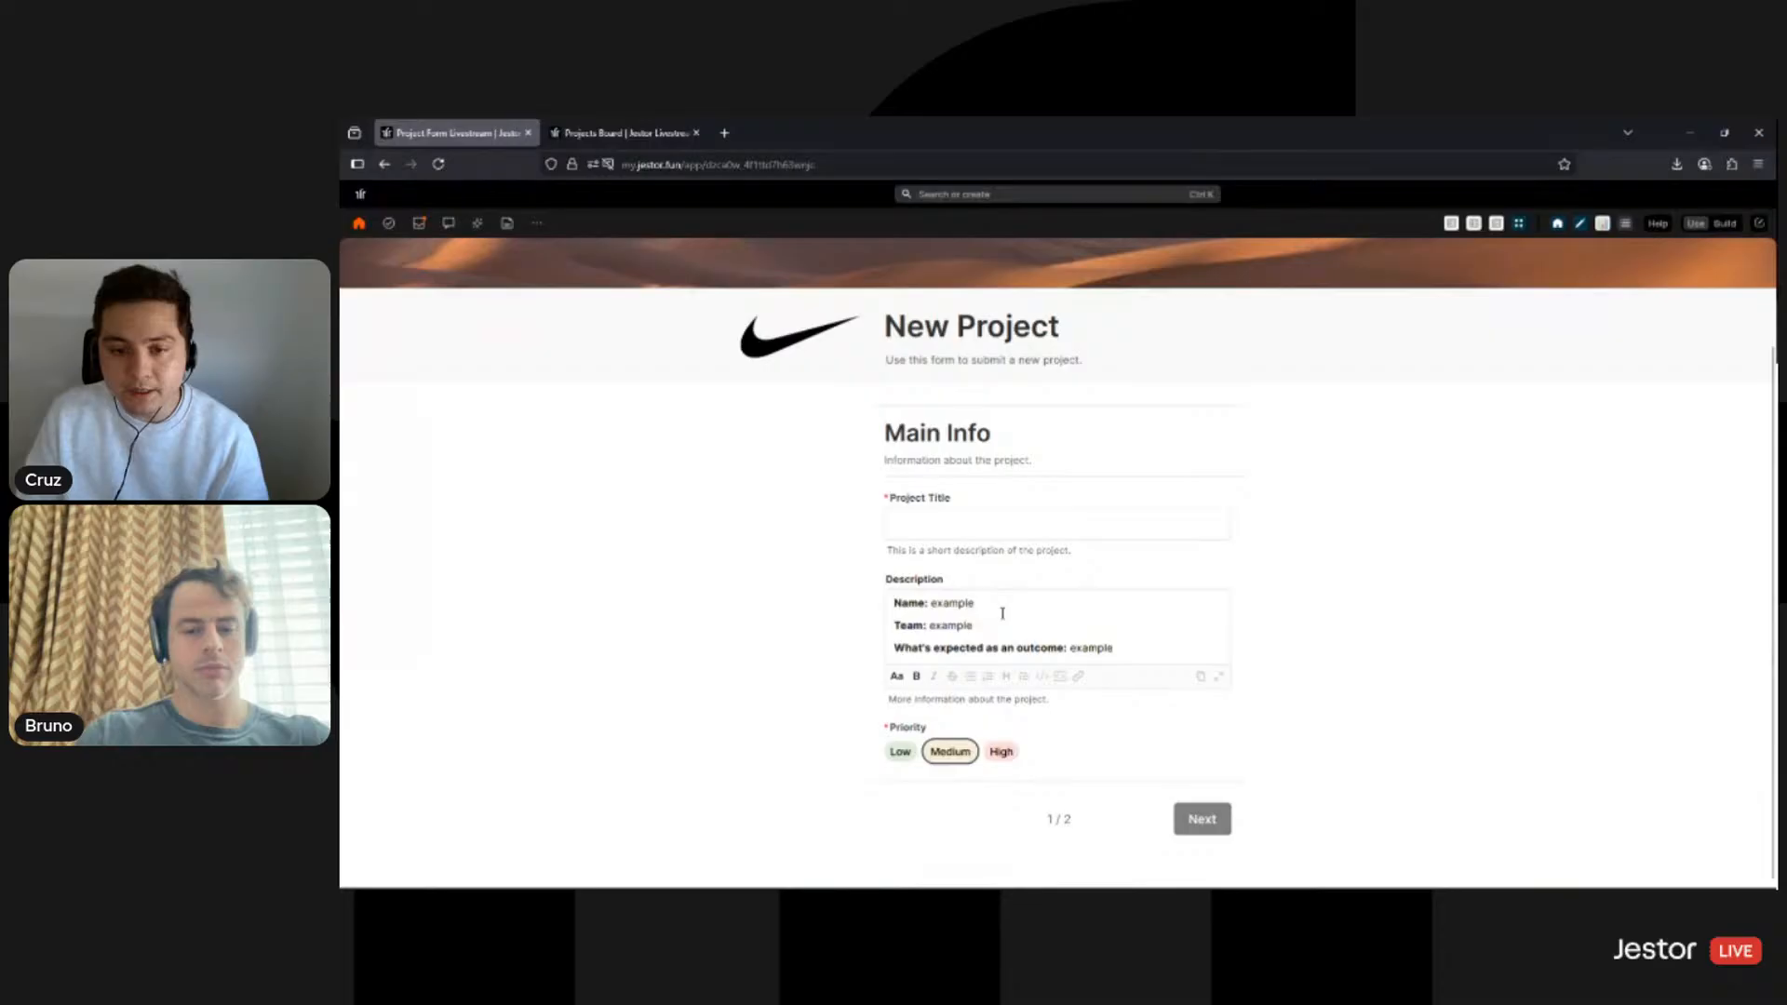
left_click(1001, 753)
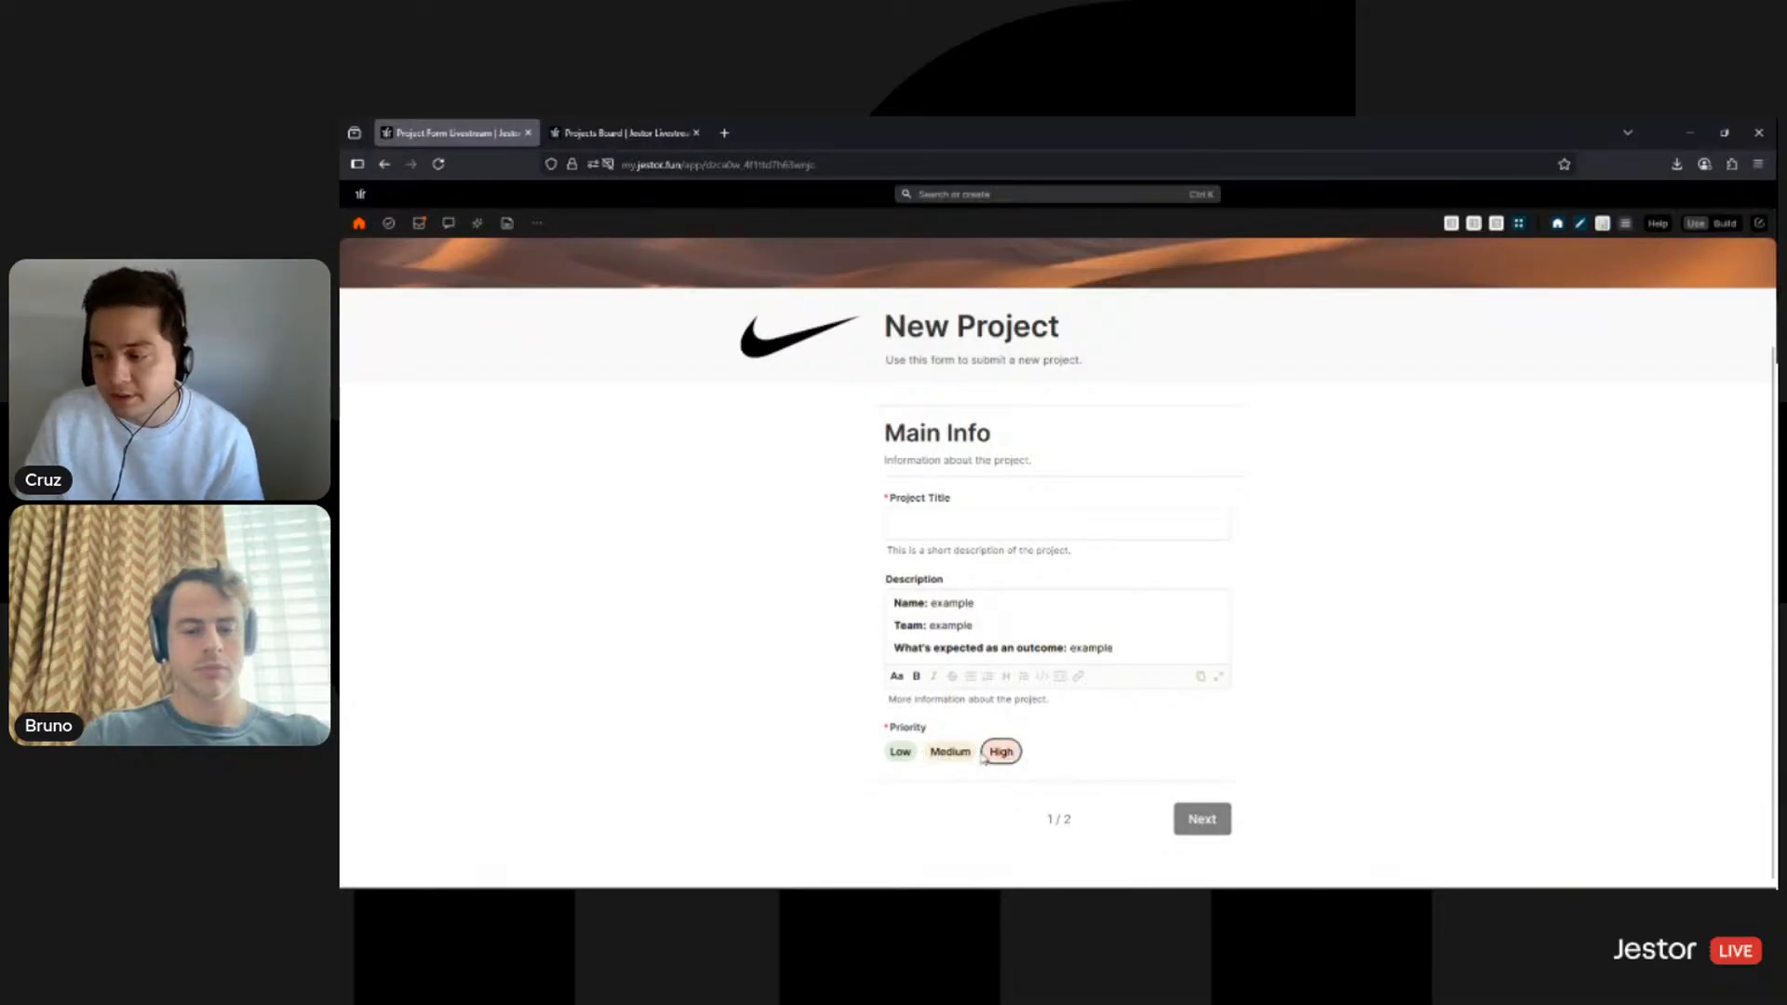
left_click(964, 756)
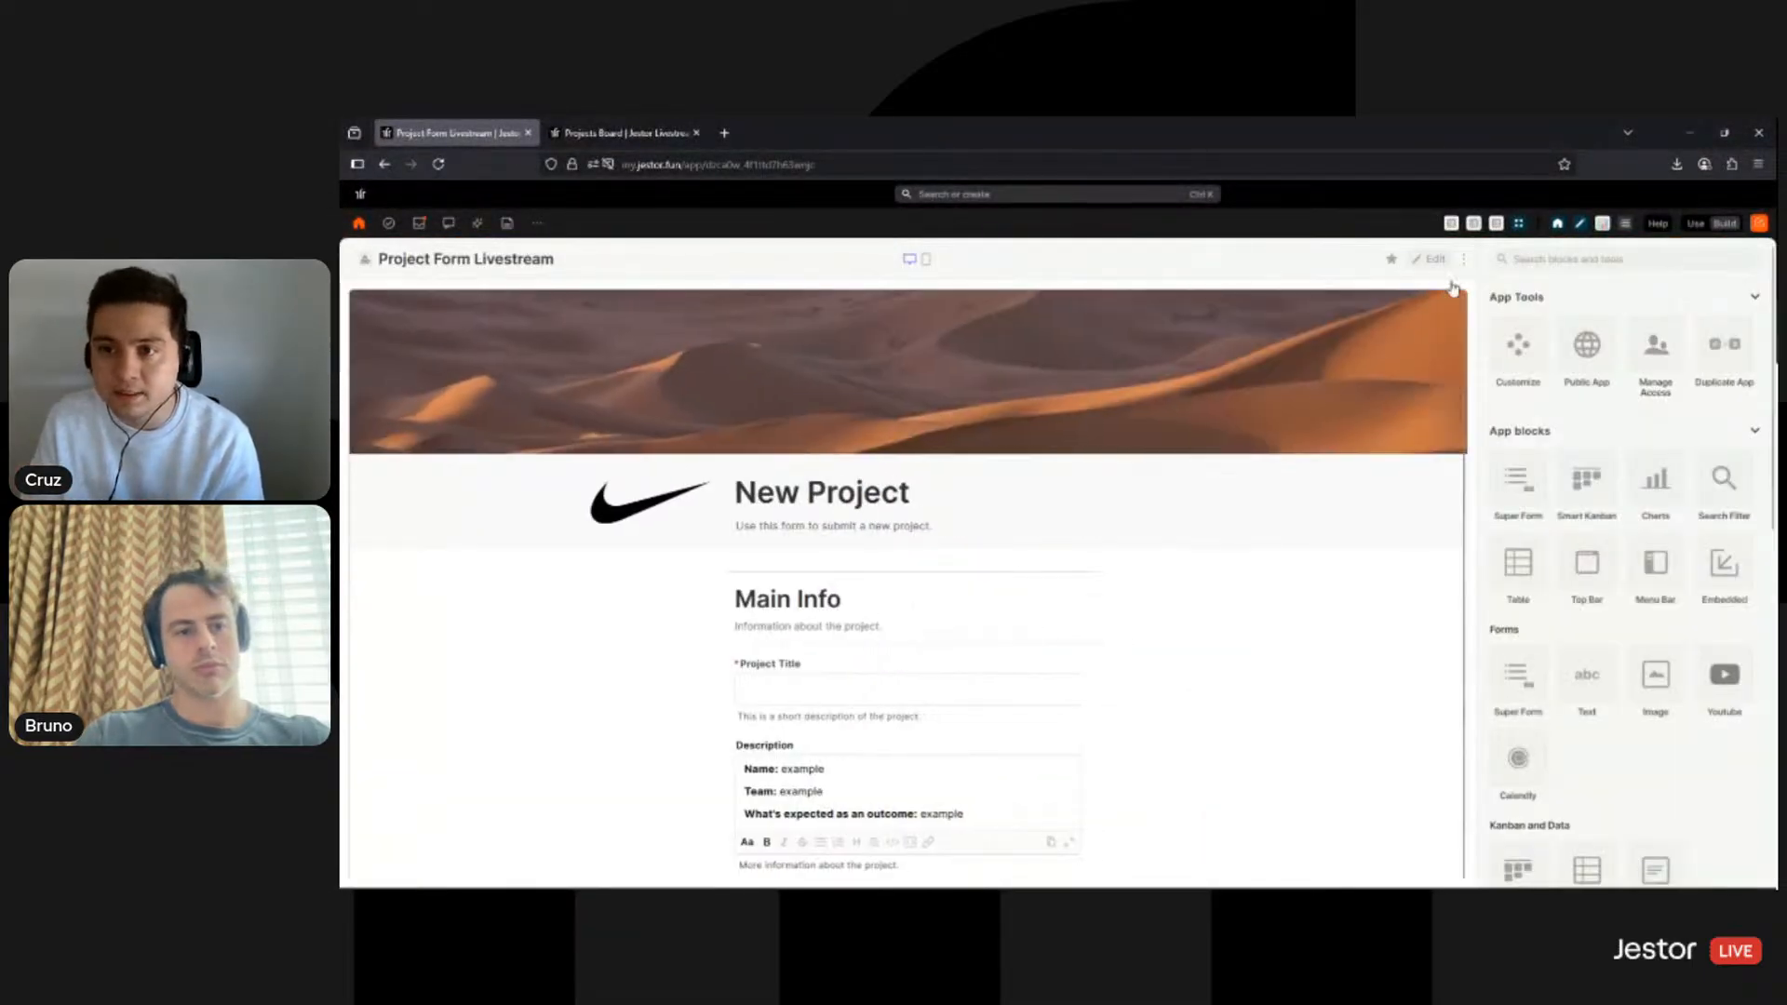
- Reopen the New Project form block settings and expand Form responses under Form Tools
left_click(1430, 265)
left_click(1402, 305)
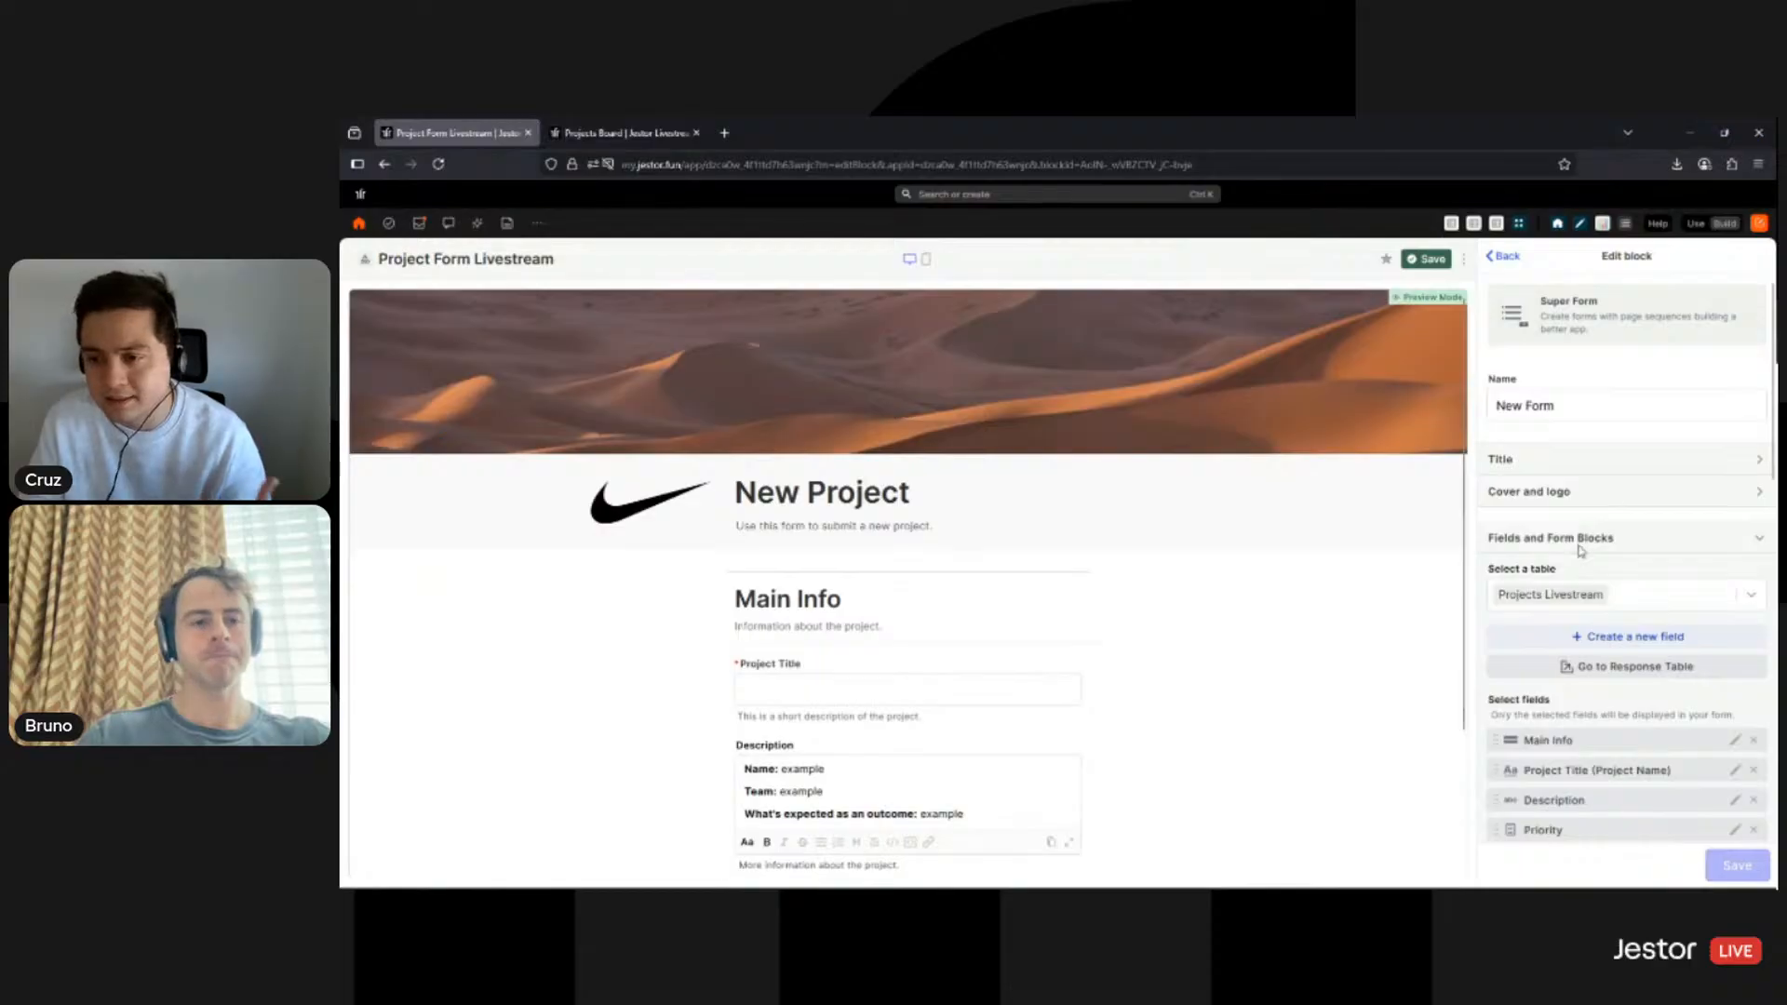
scroll(1564, 606, "down", 3)
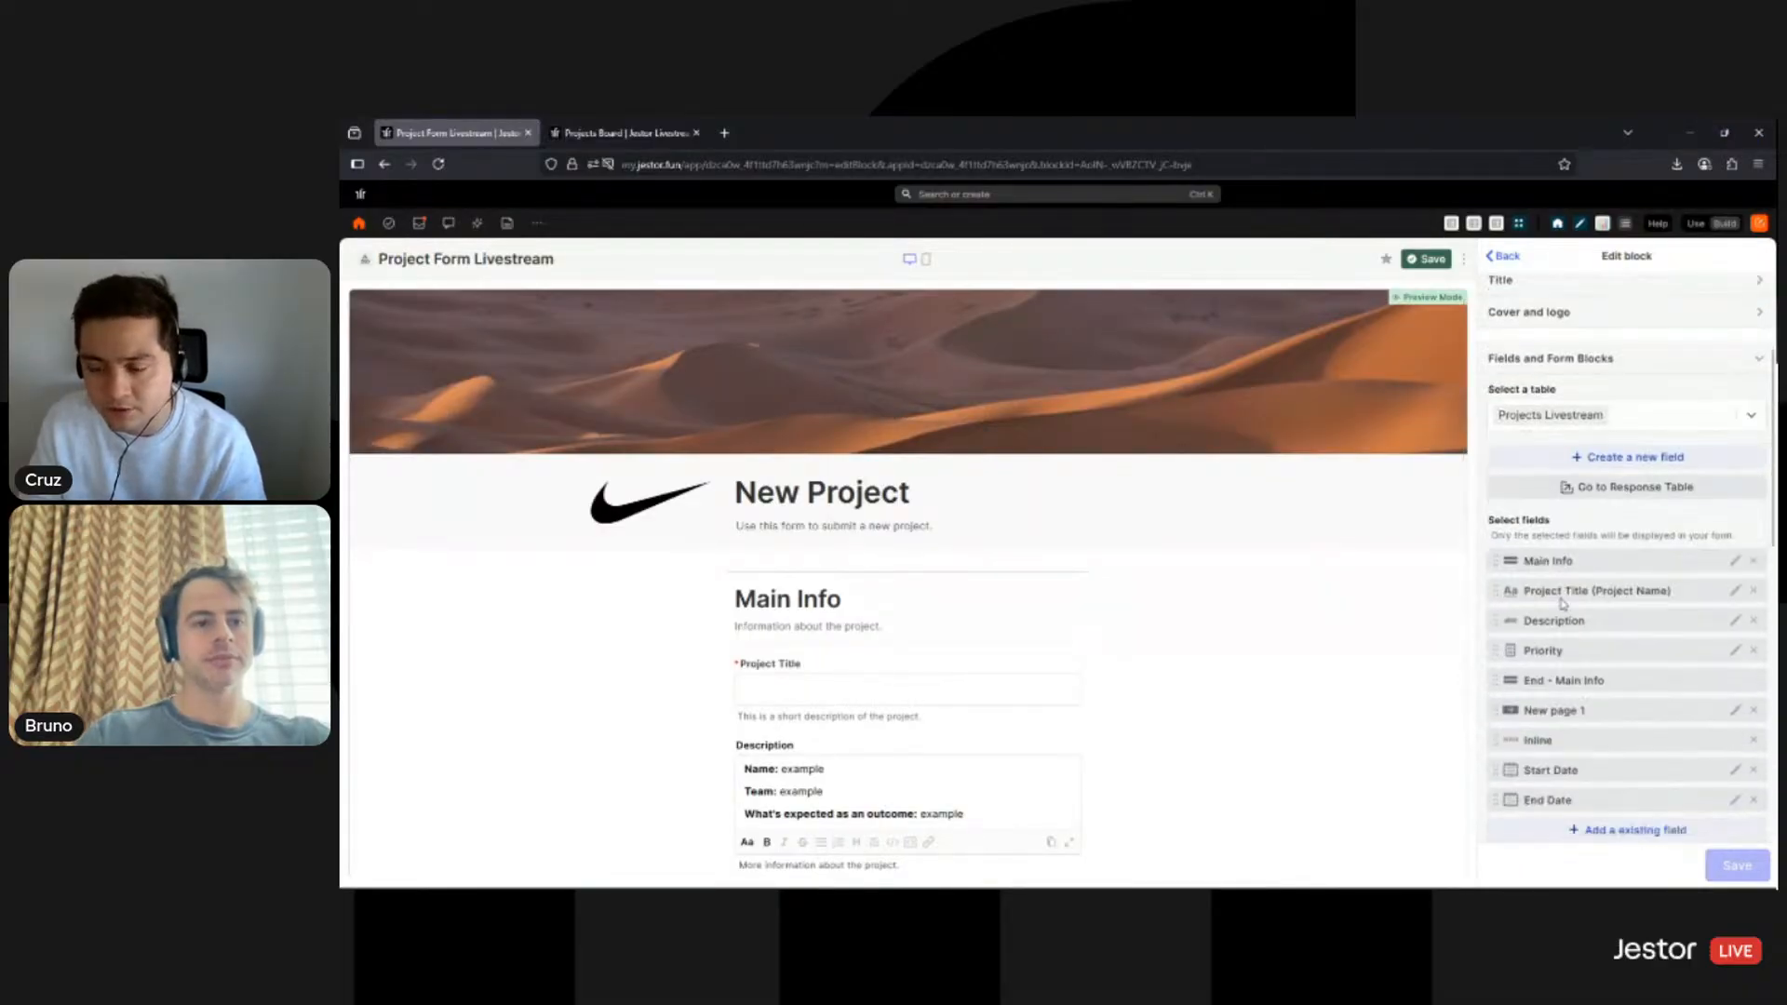
scroll(1569, 610, "down", 2)
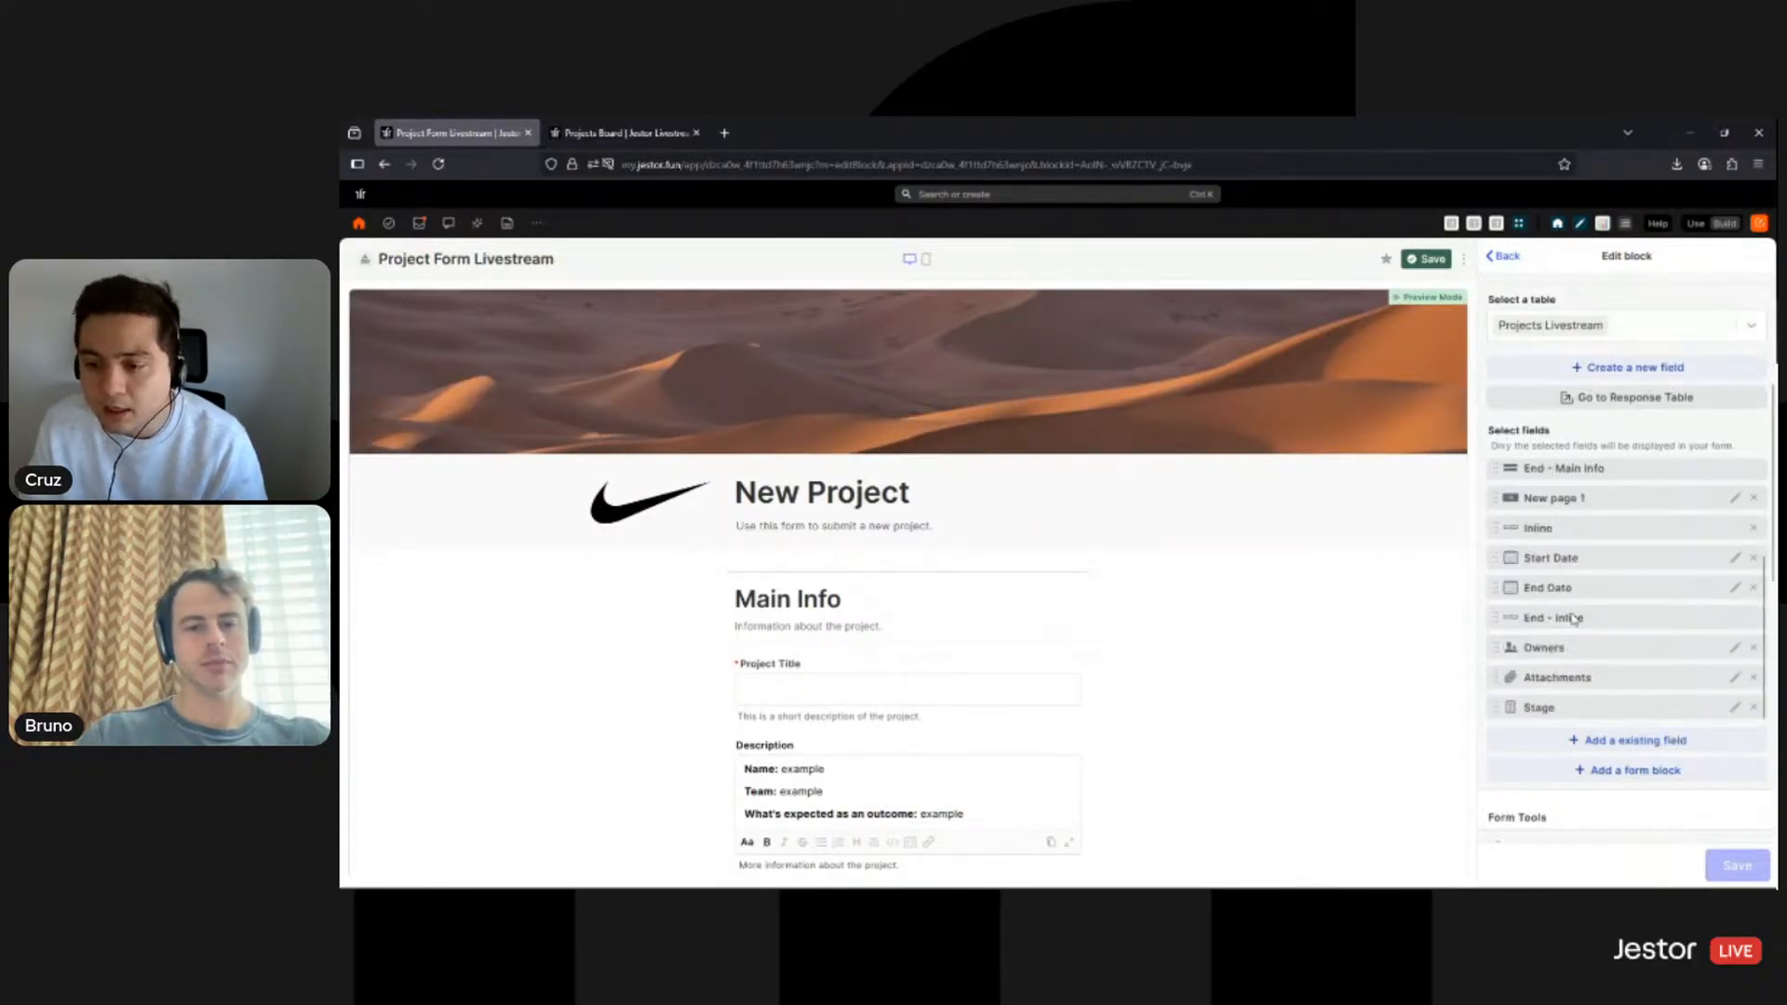
scroll(1575, 623, "down", 1)
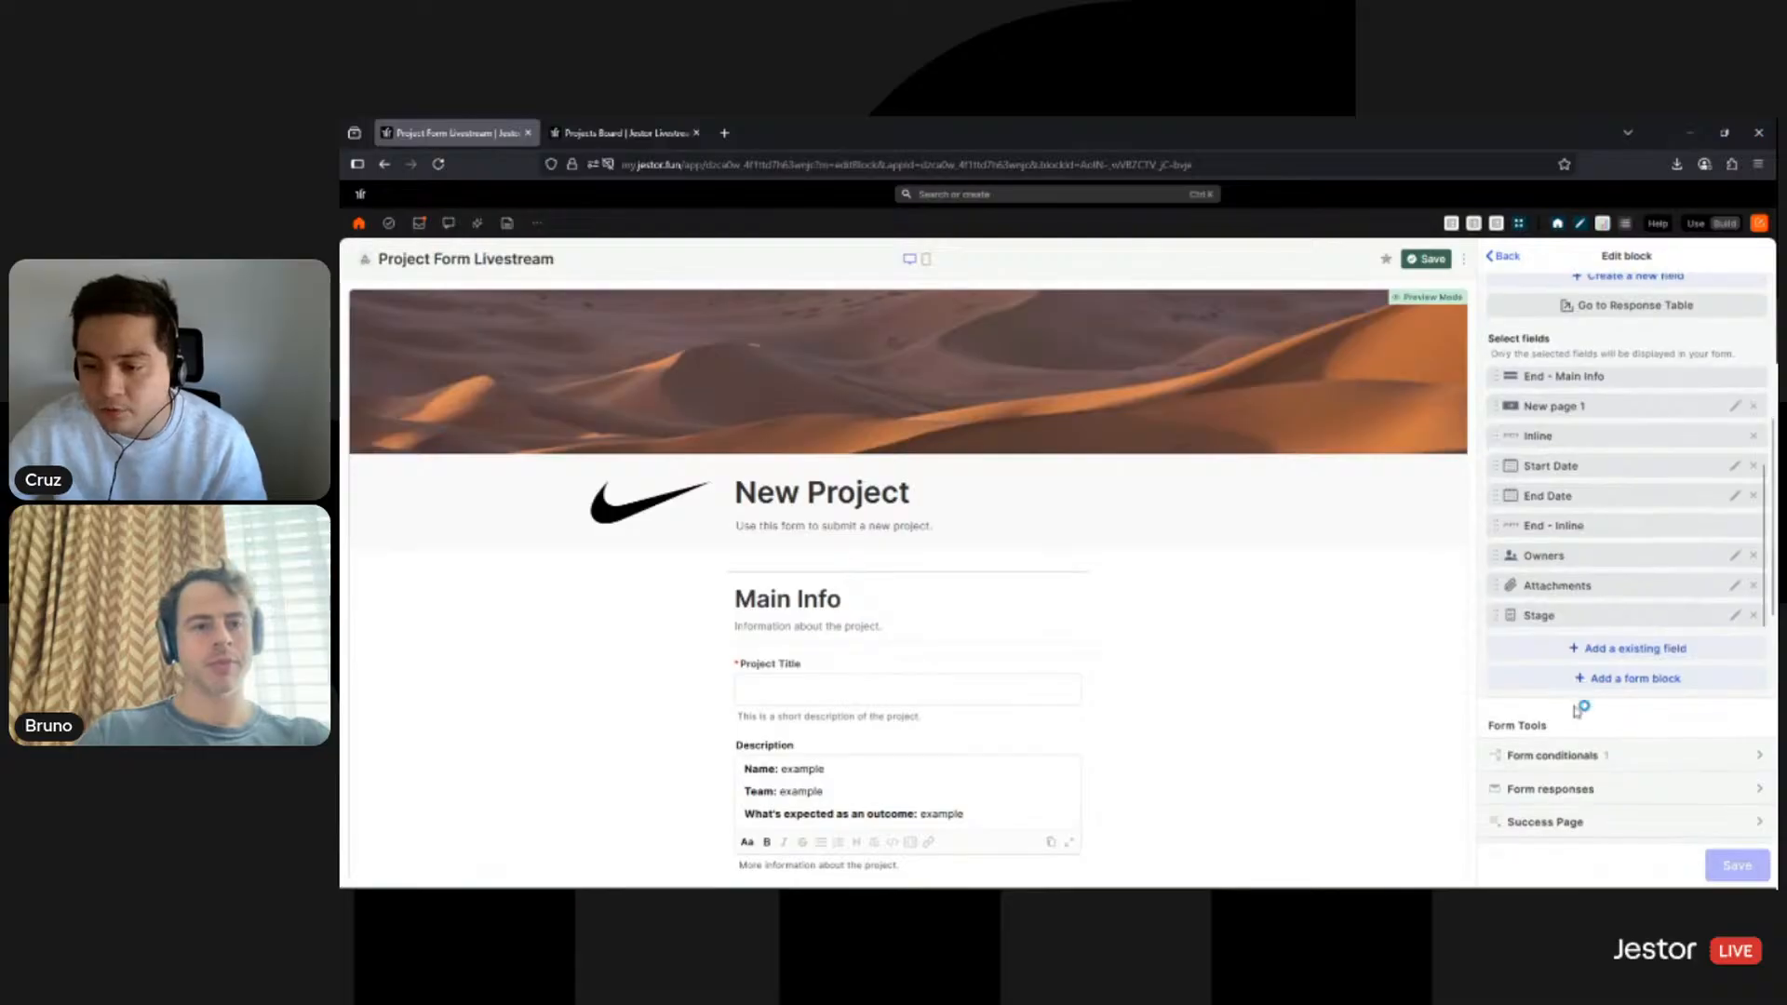
scroll(1575, 708, "down", 1)
scroll(1578, 710, "down", 1)
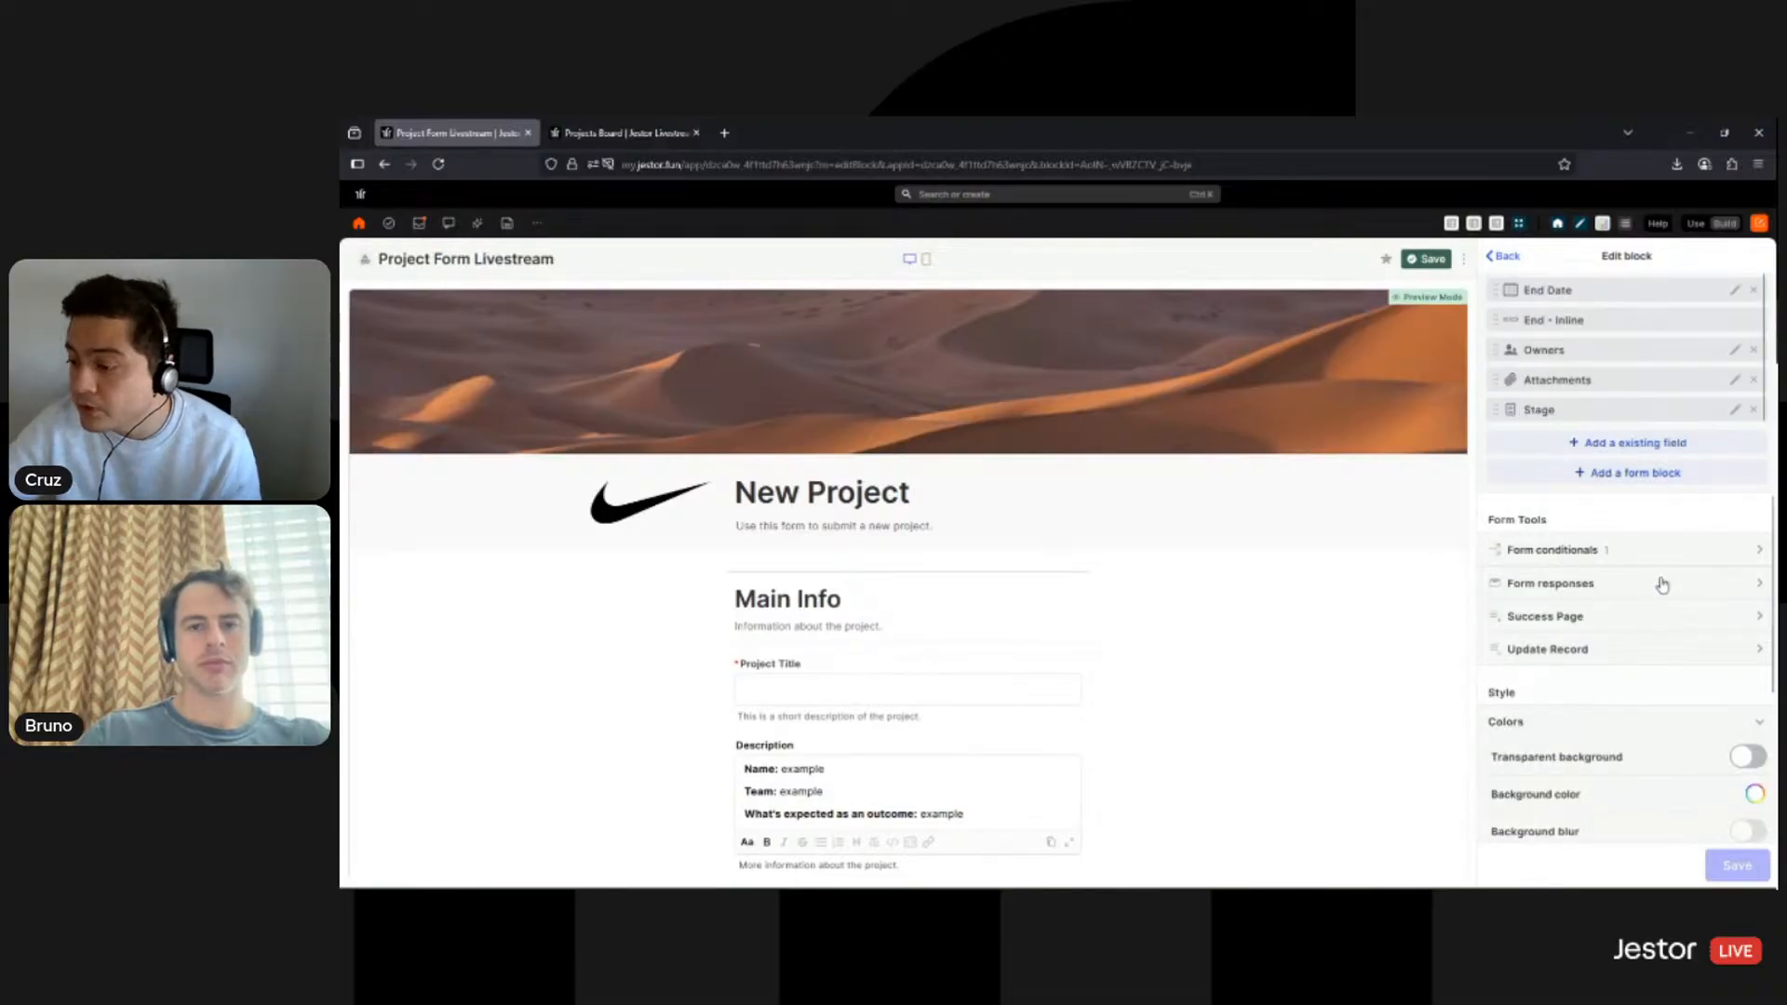
left_click(1662, 585)
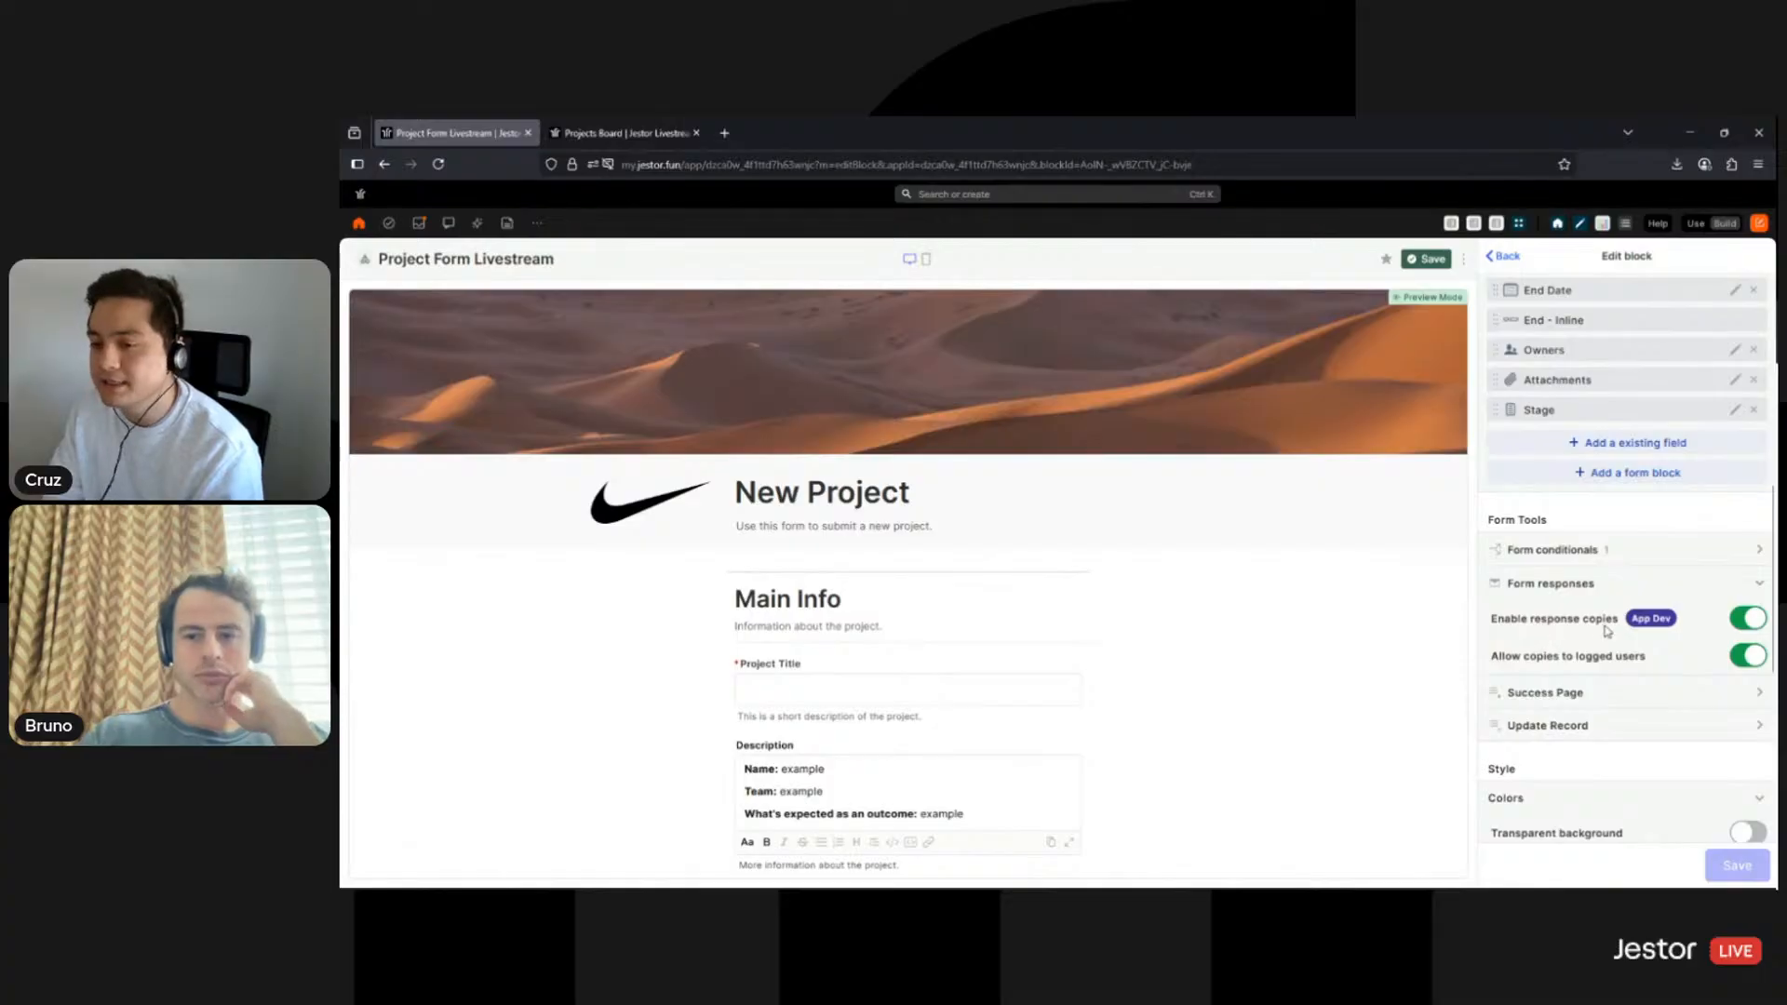
- Set the success page message to 'Thank you for submitting a new project!'
left_click(1757, 584)
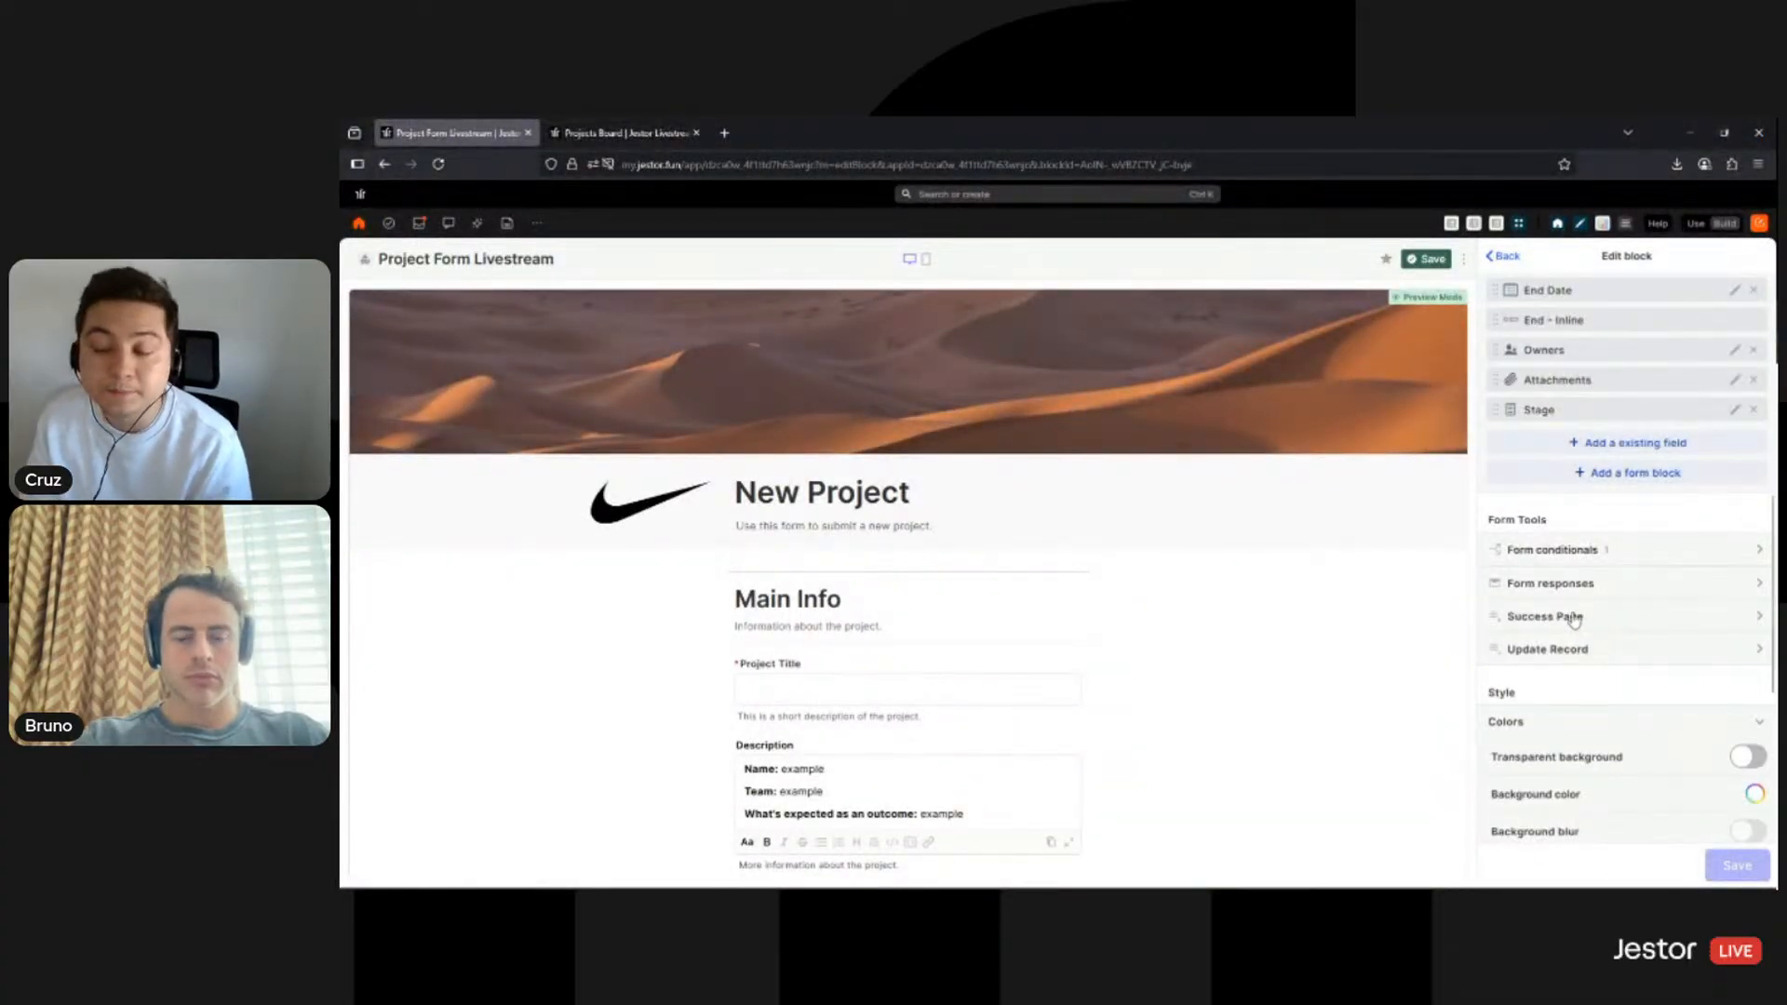
left_click(1572, 622)
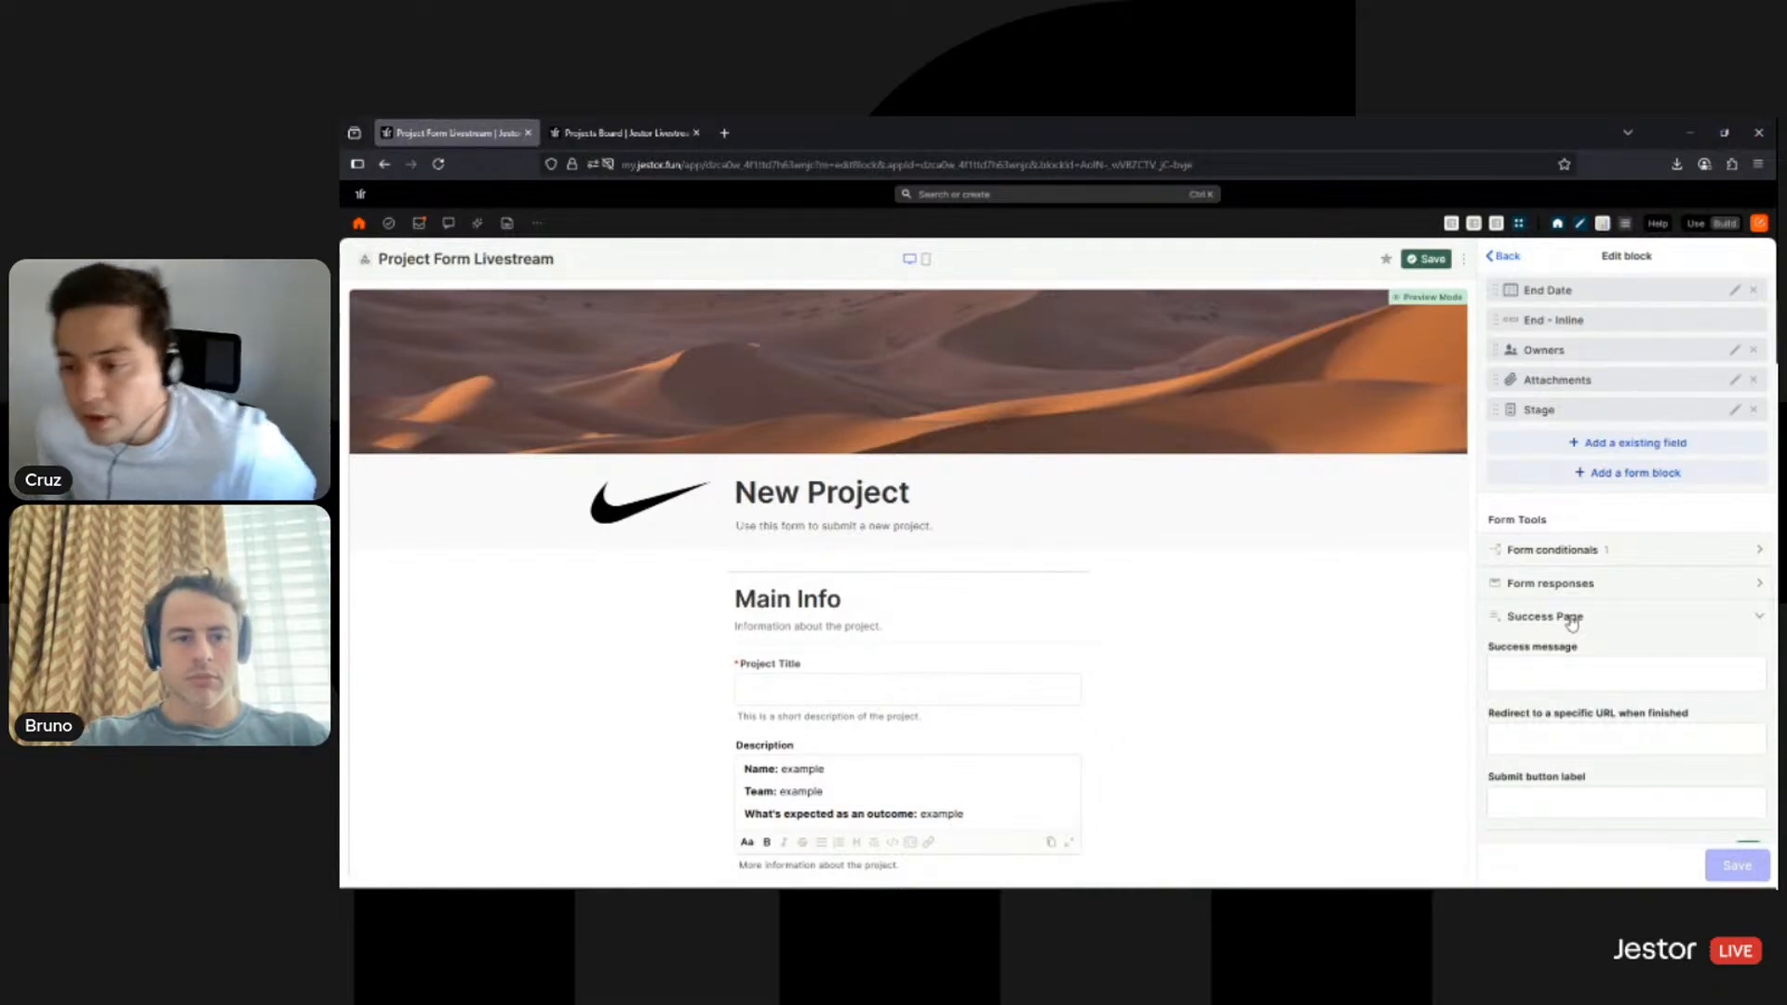
scroll(1536, 649, "down", 3)
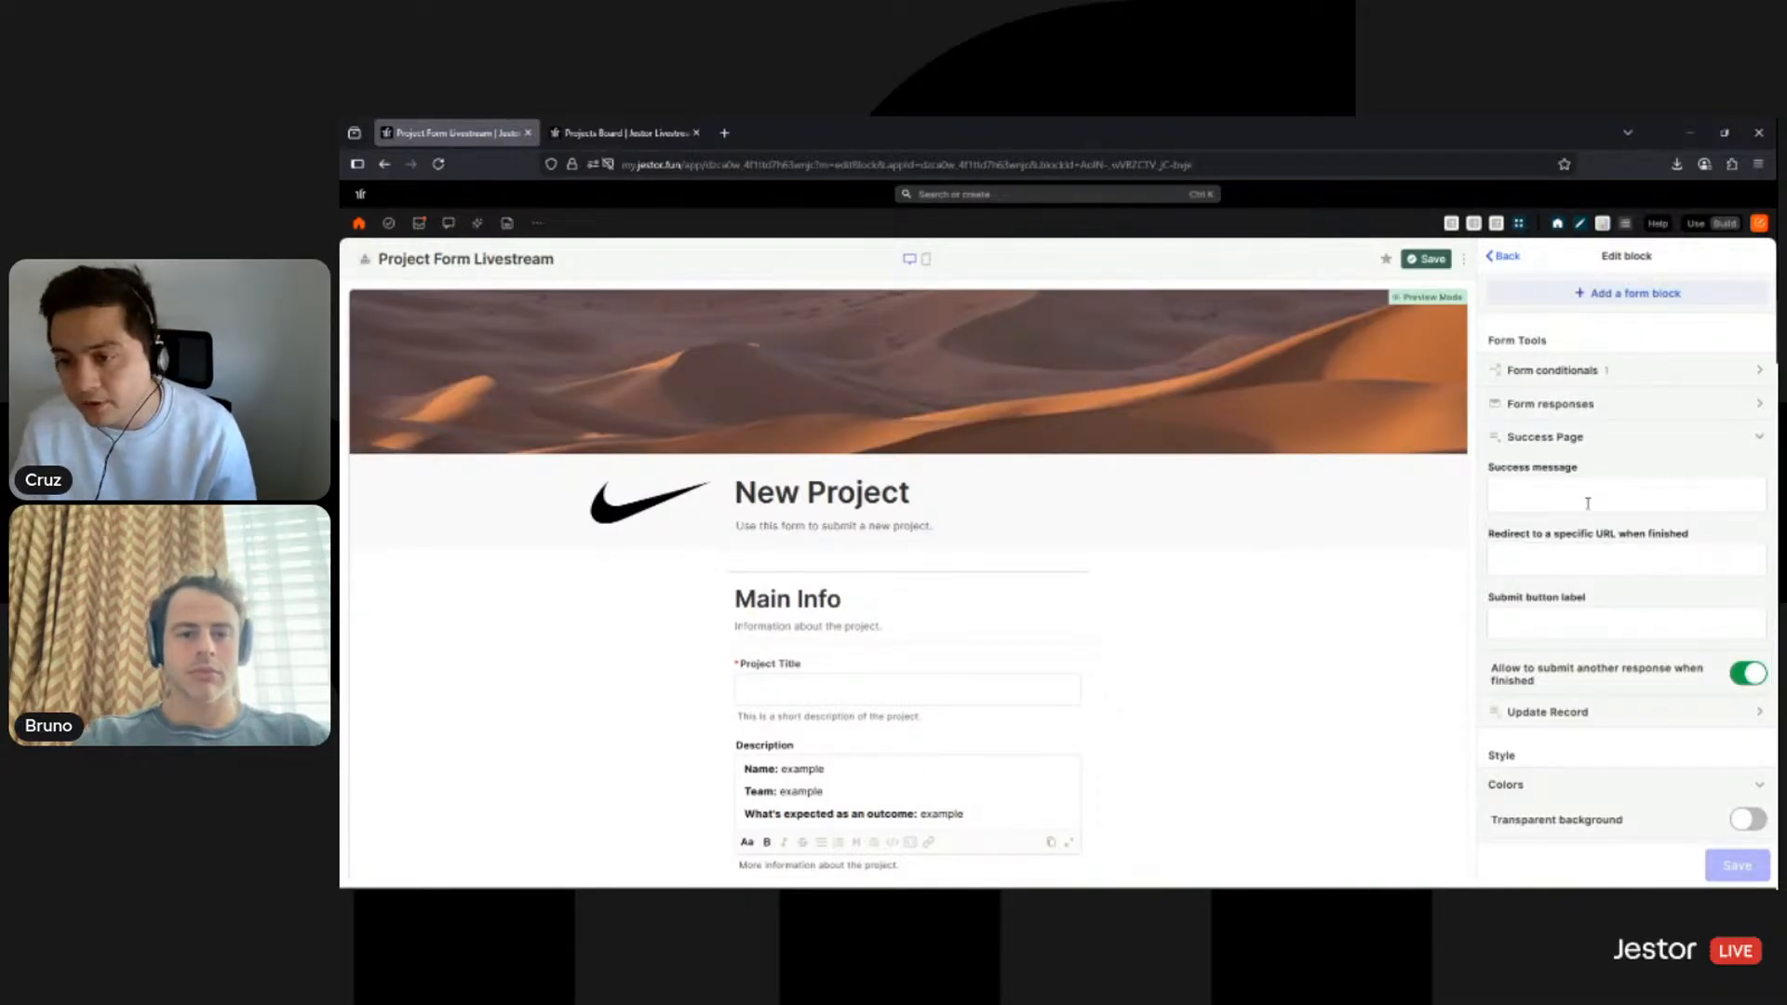
left_click(1591, 541)
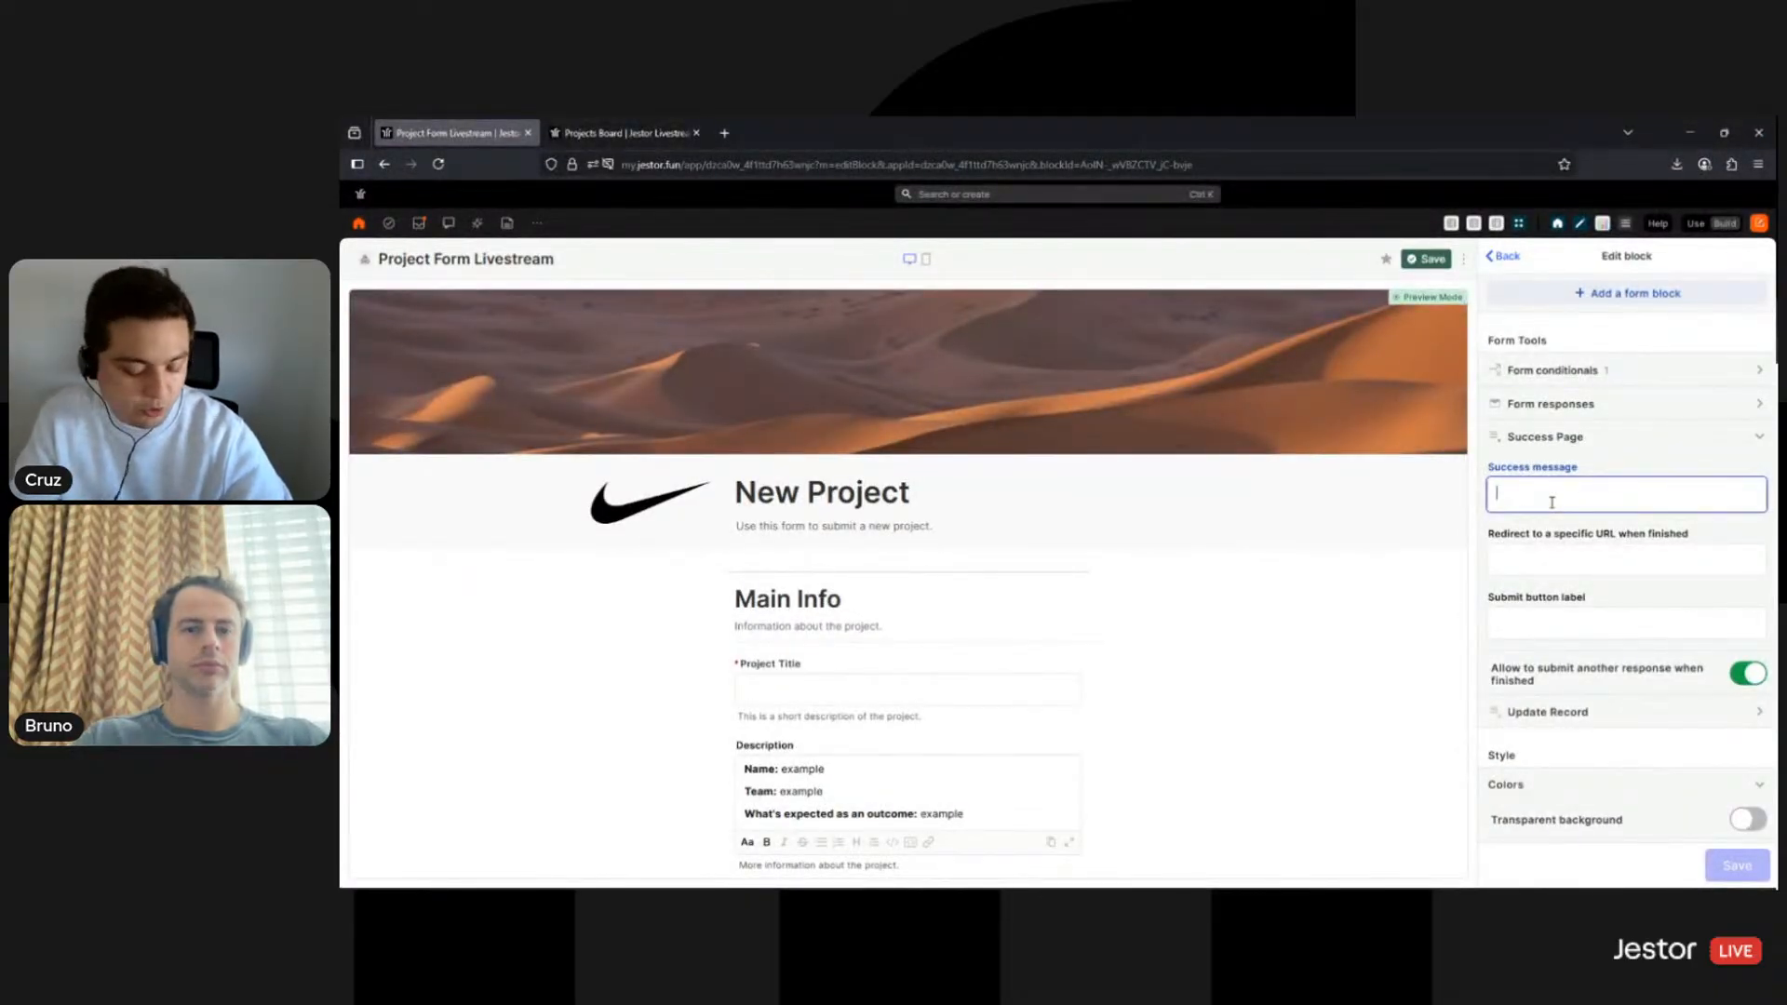
type("Thank")
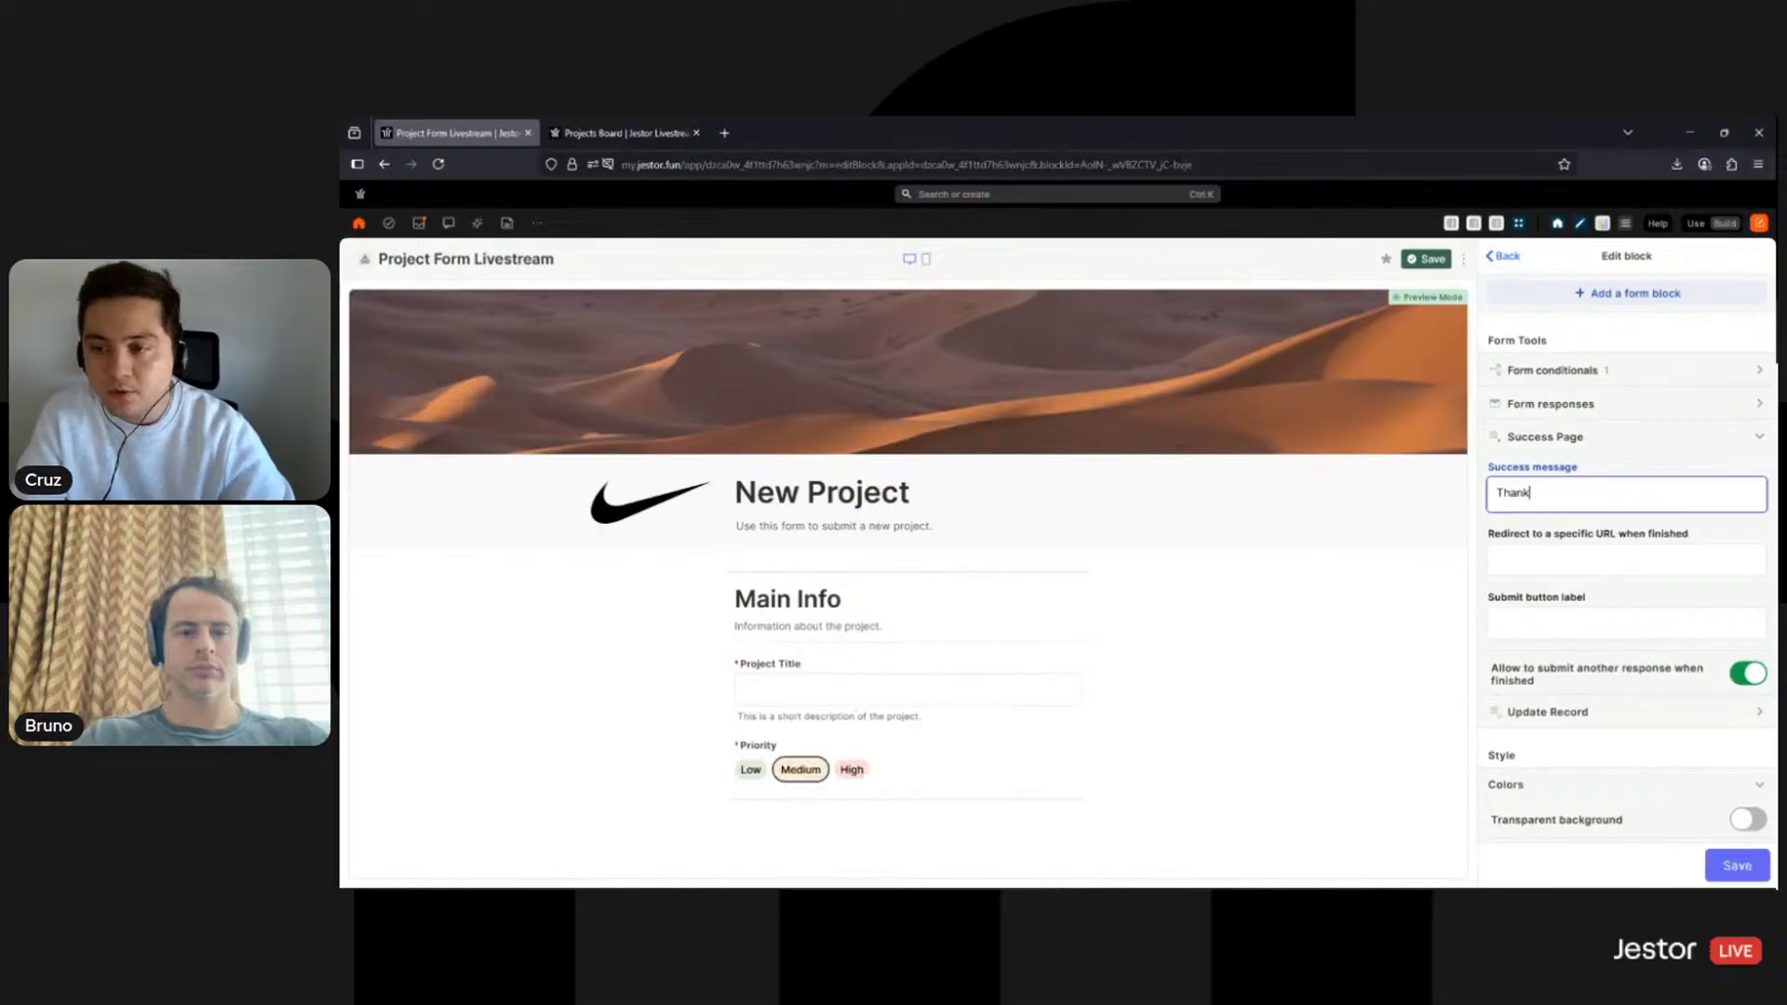
type(" you for")
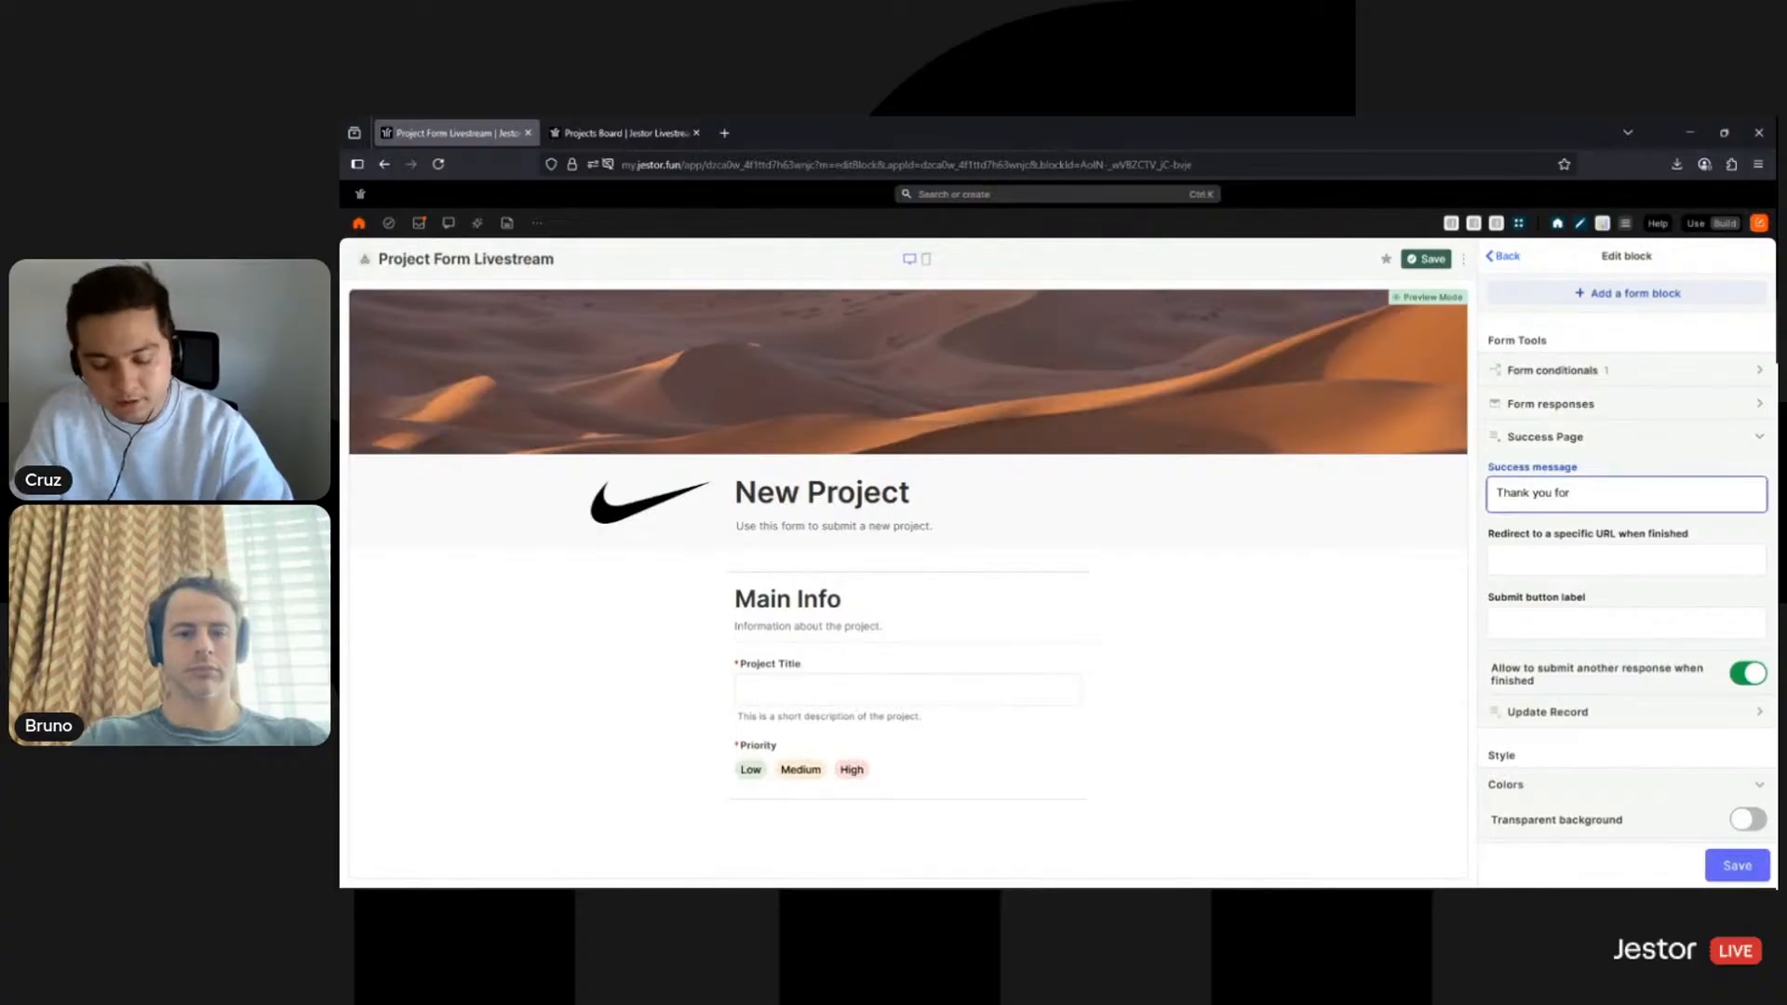
type(" submitting a n")
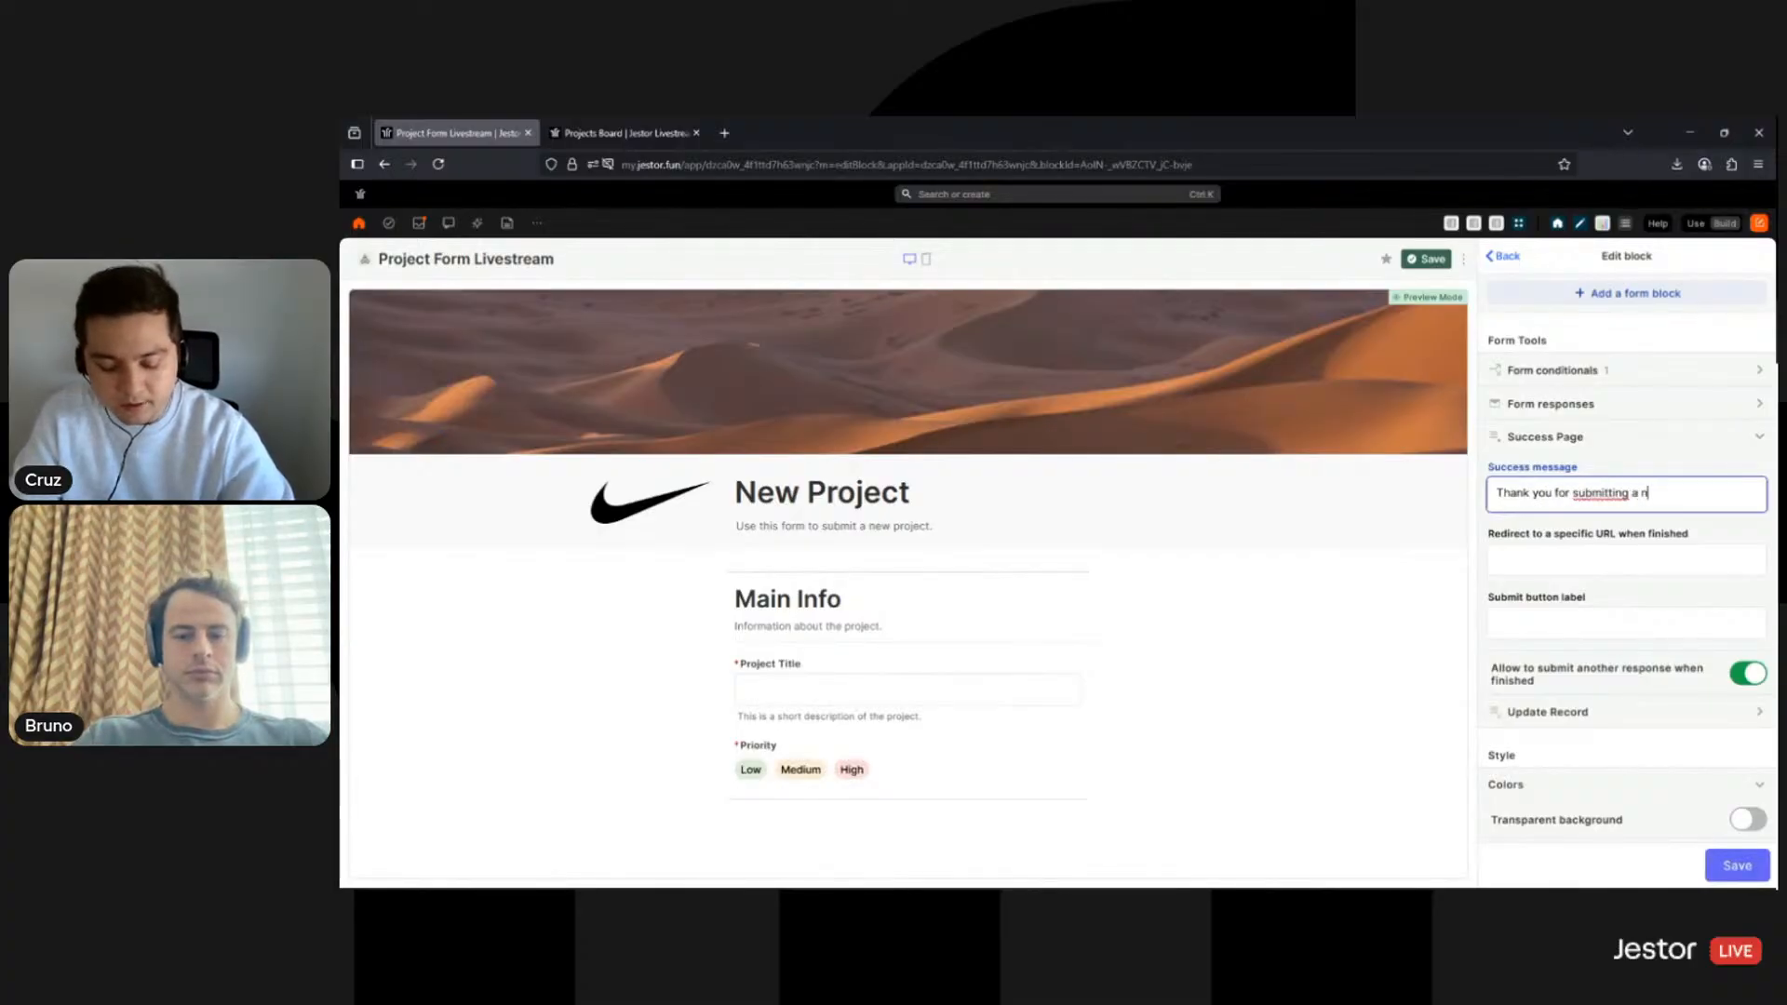
type("ew project!")
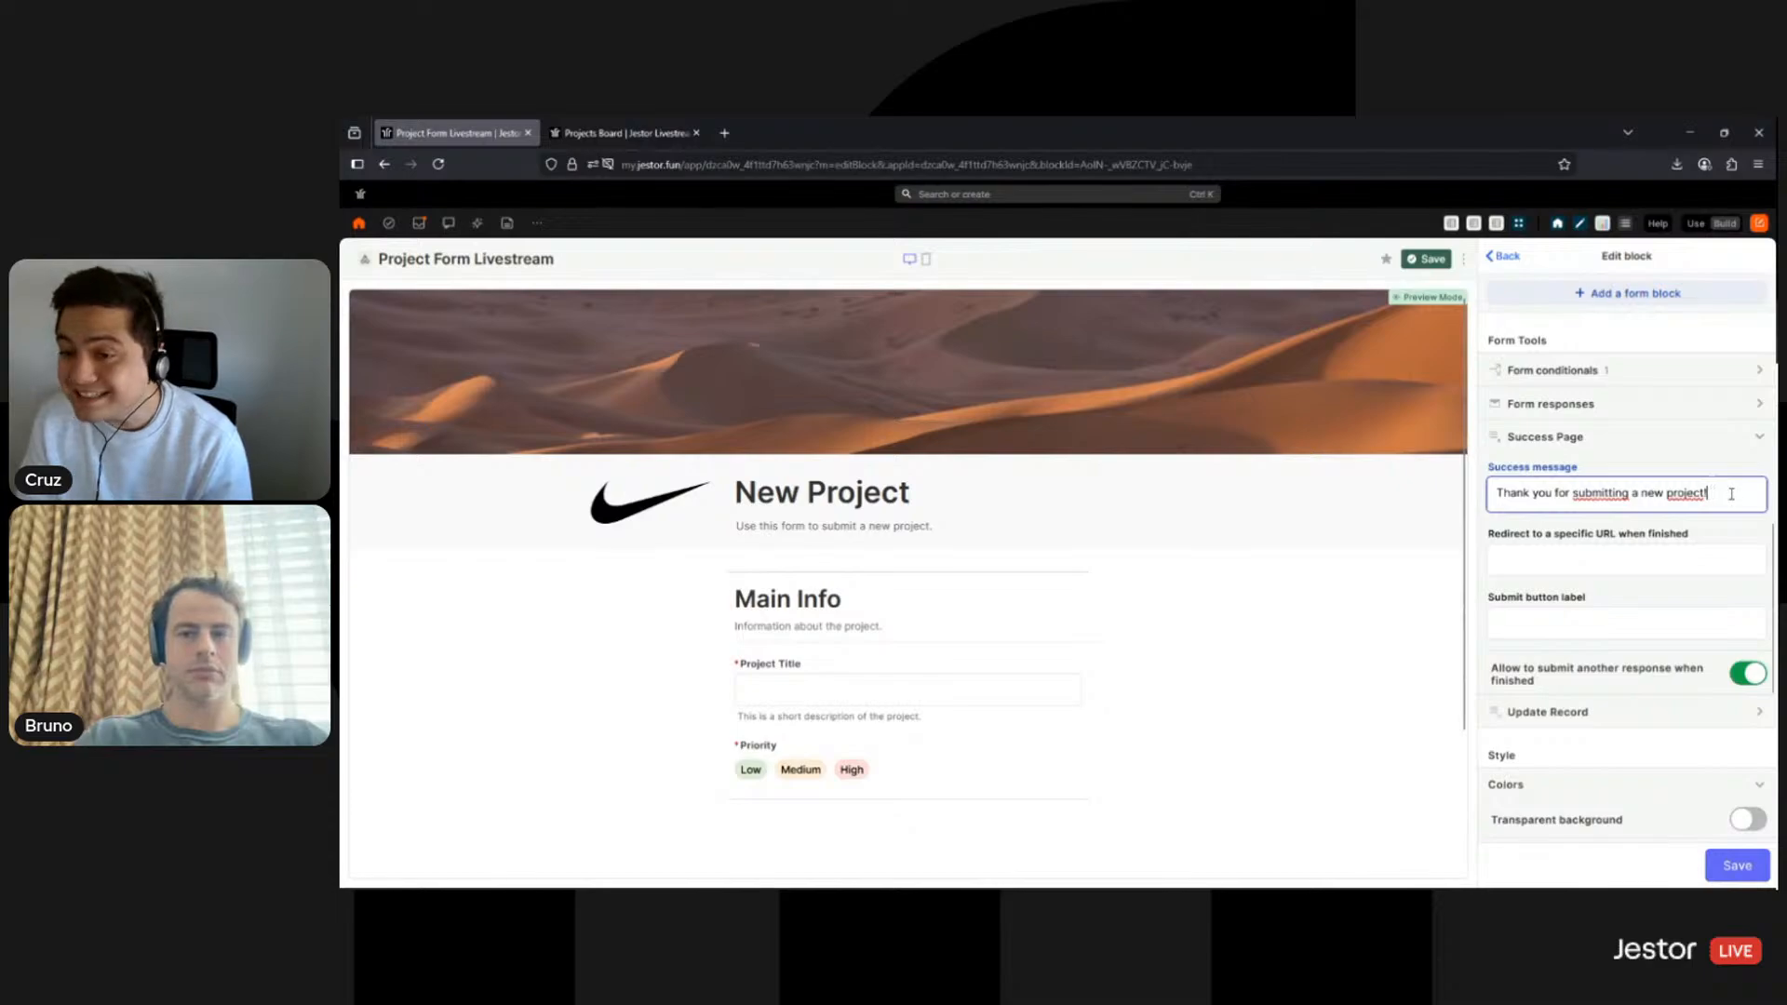
- Set the post-submission redirect URL to jestor.com
left_click(1542, 563)
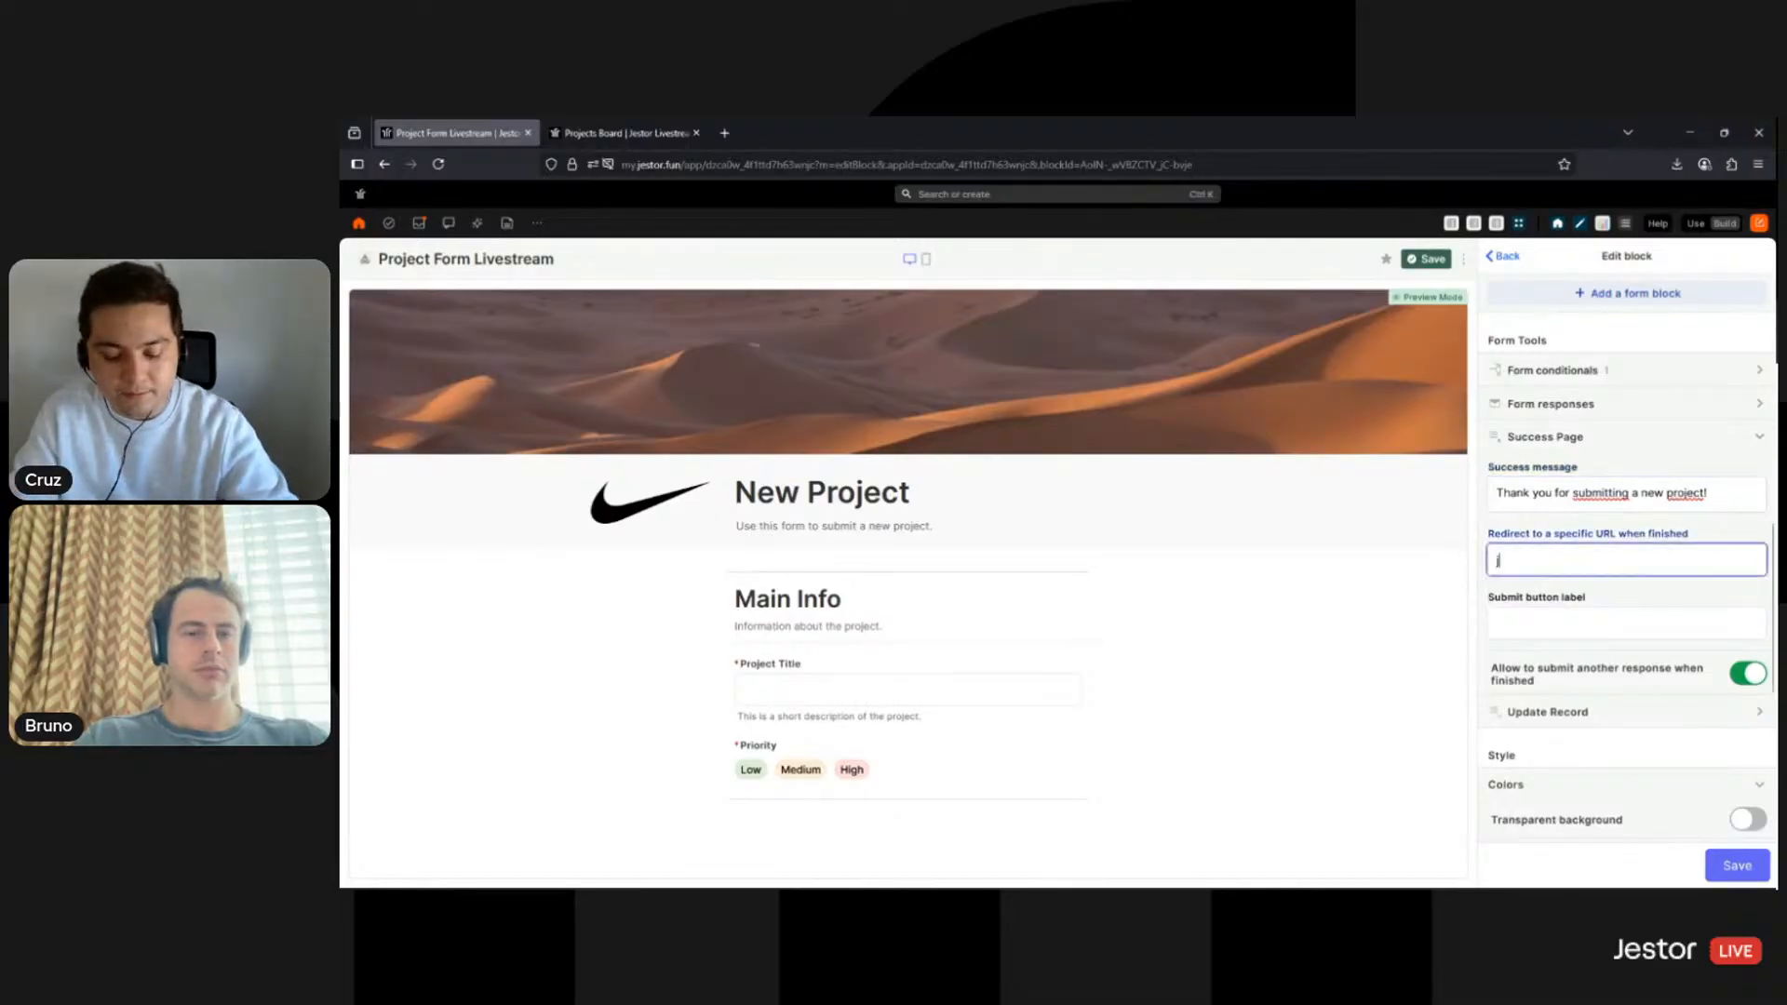
type("jestor.com")
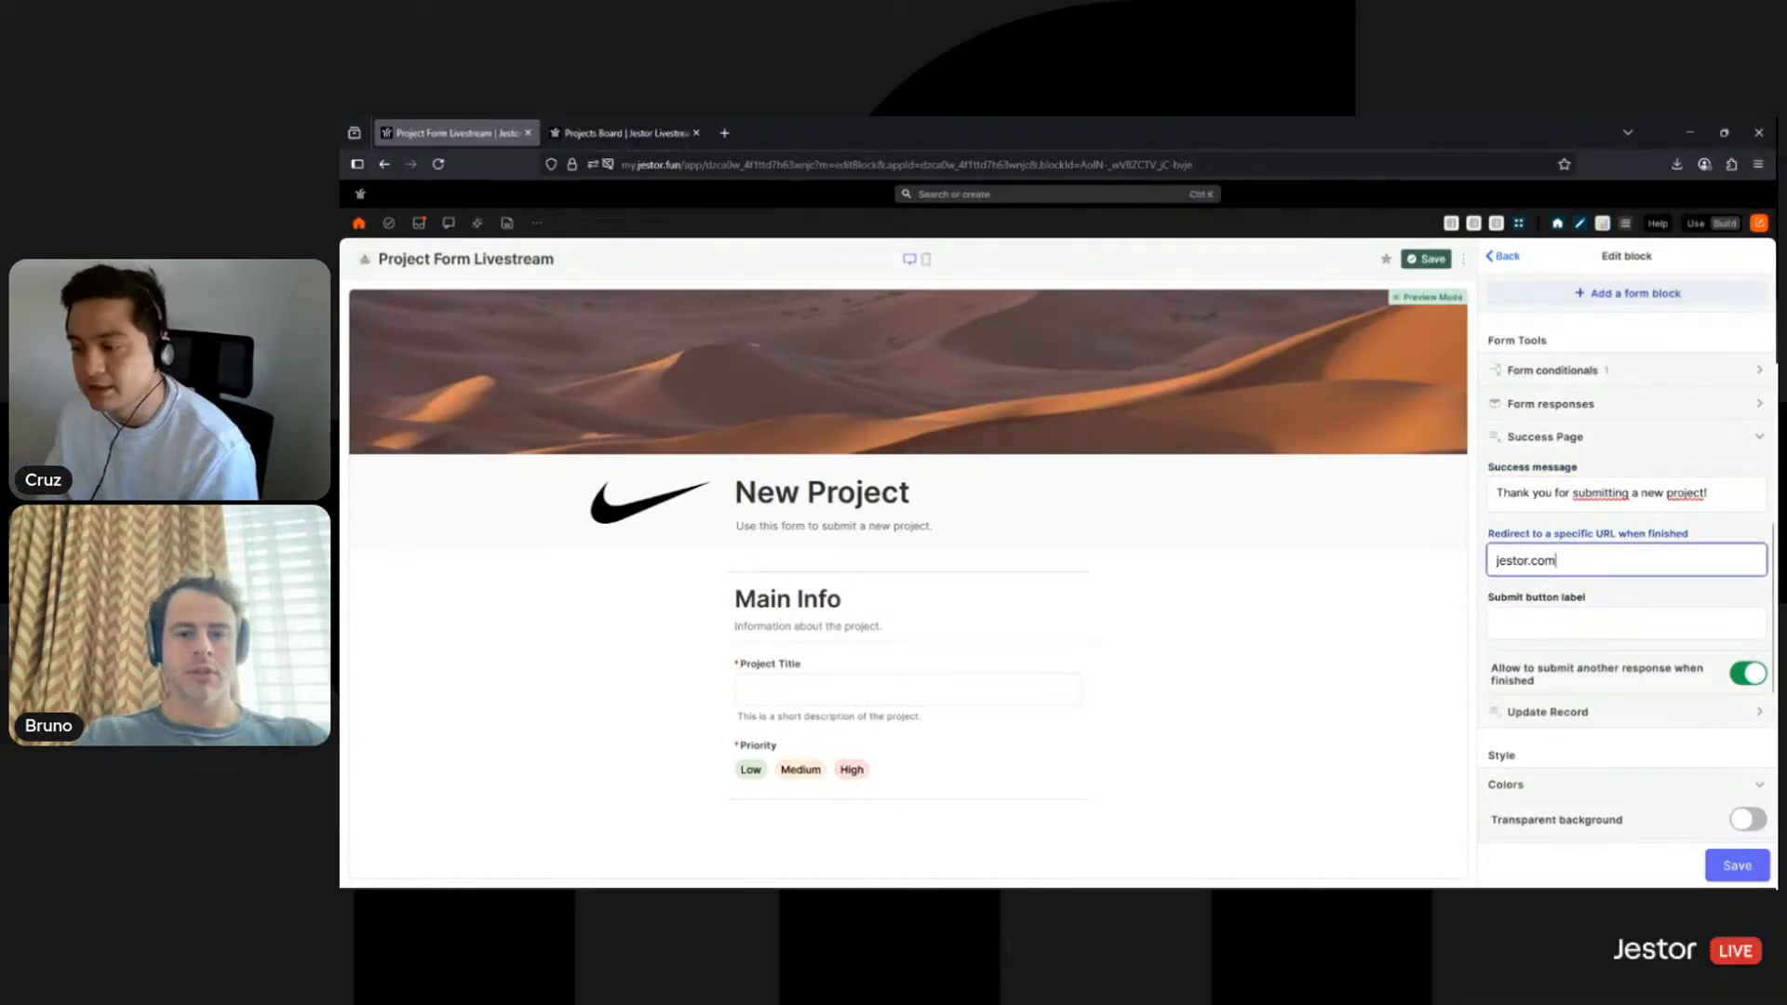
scroll(1261, 633, "down", 1)
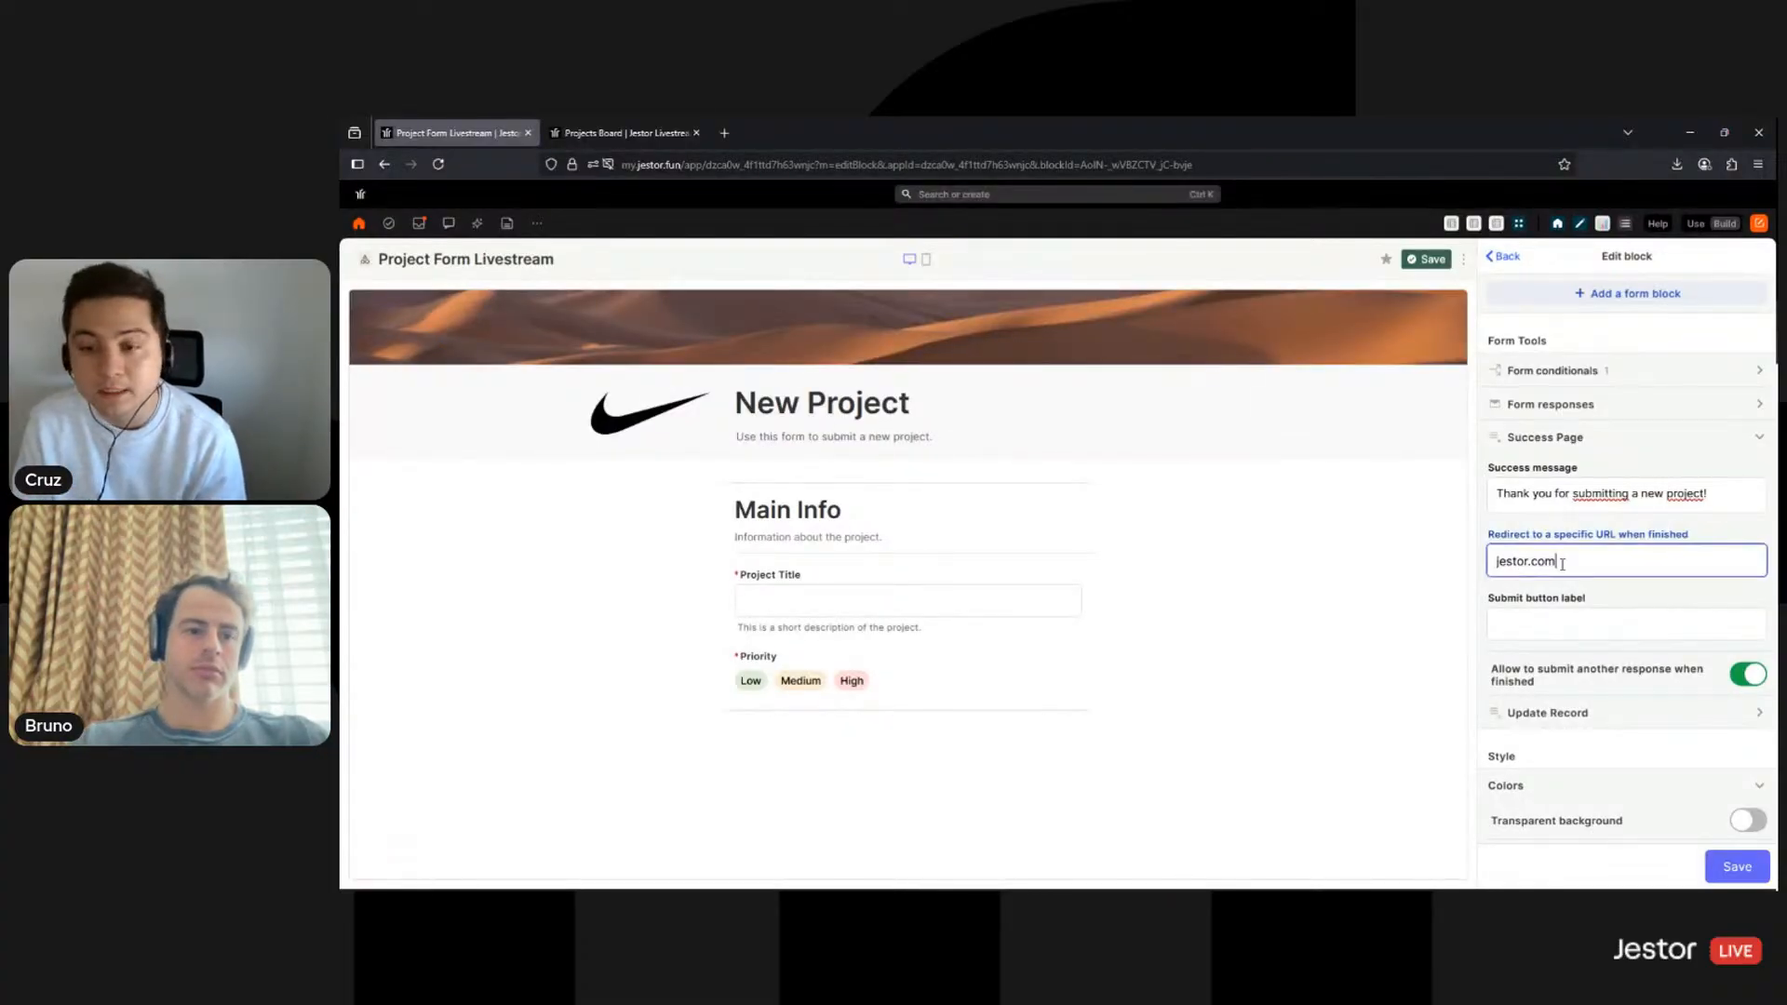
scroll(1210, 614, "down", 2)
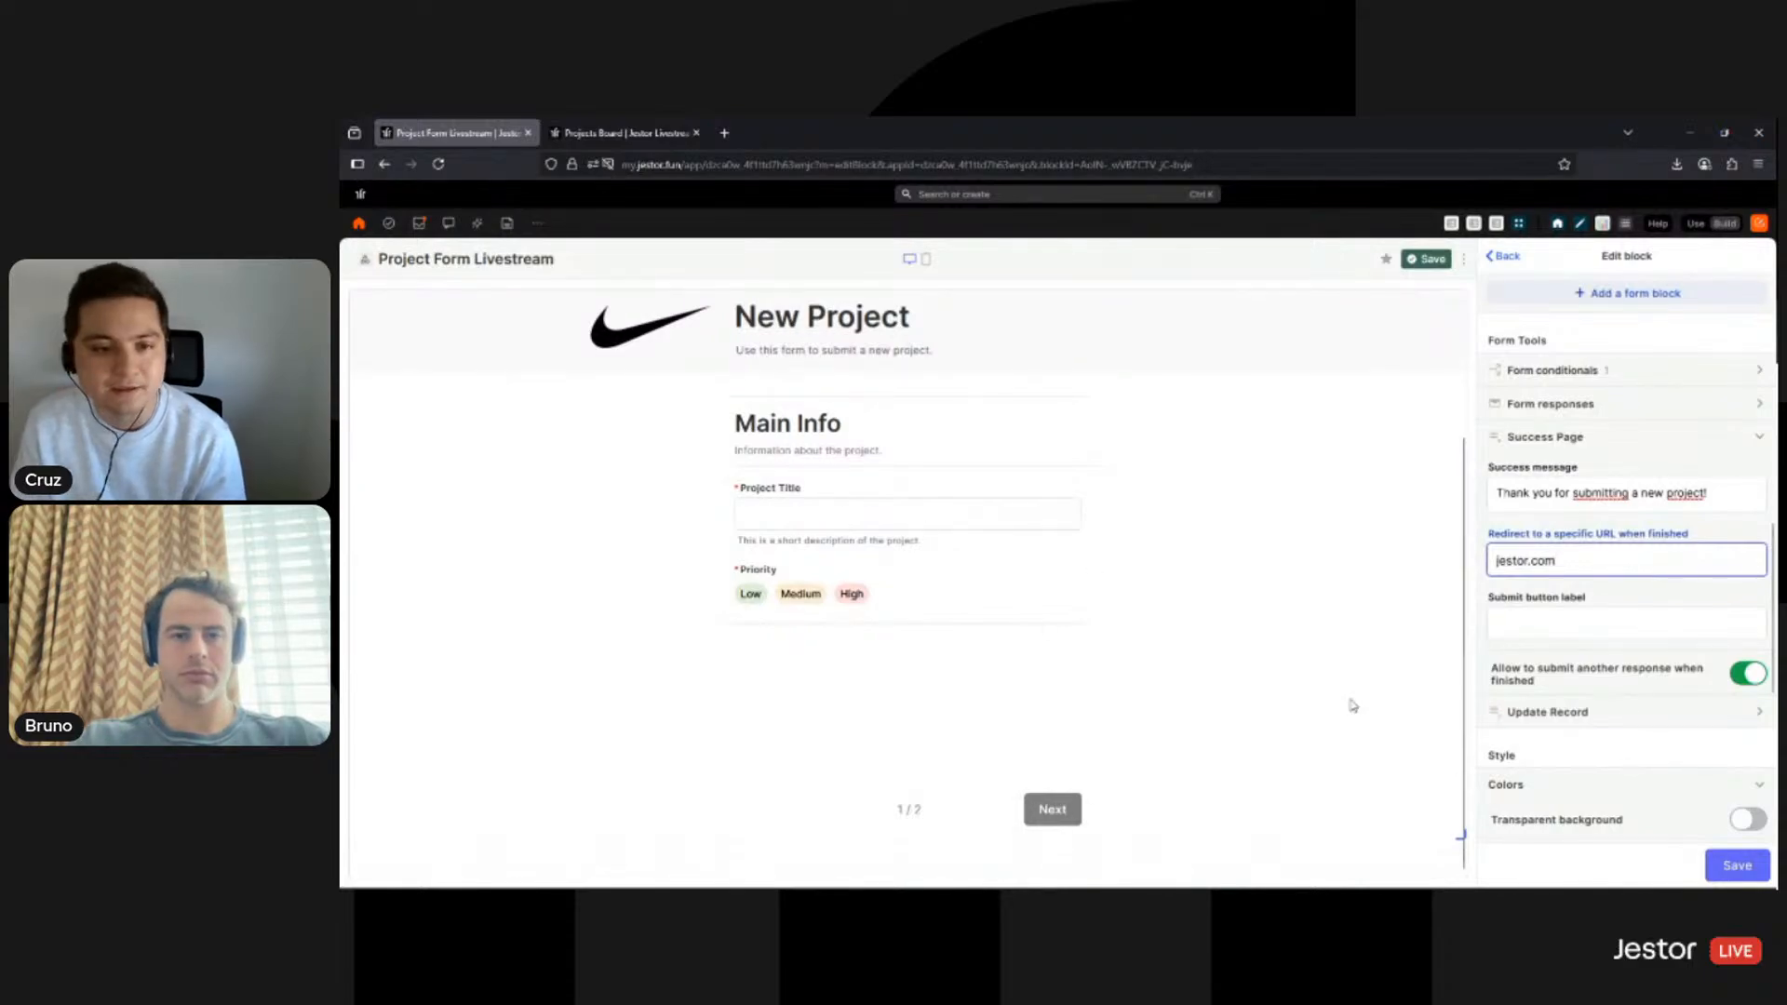
scroll(1612, 647, "up", 4)
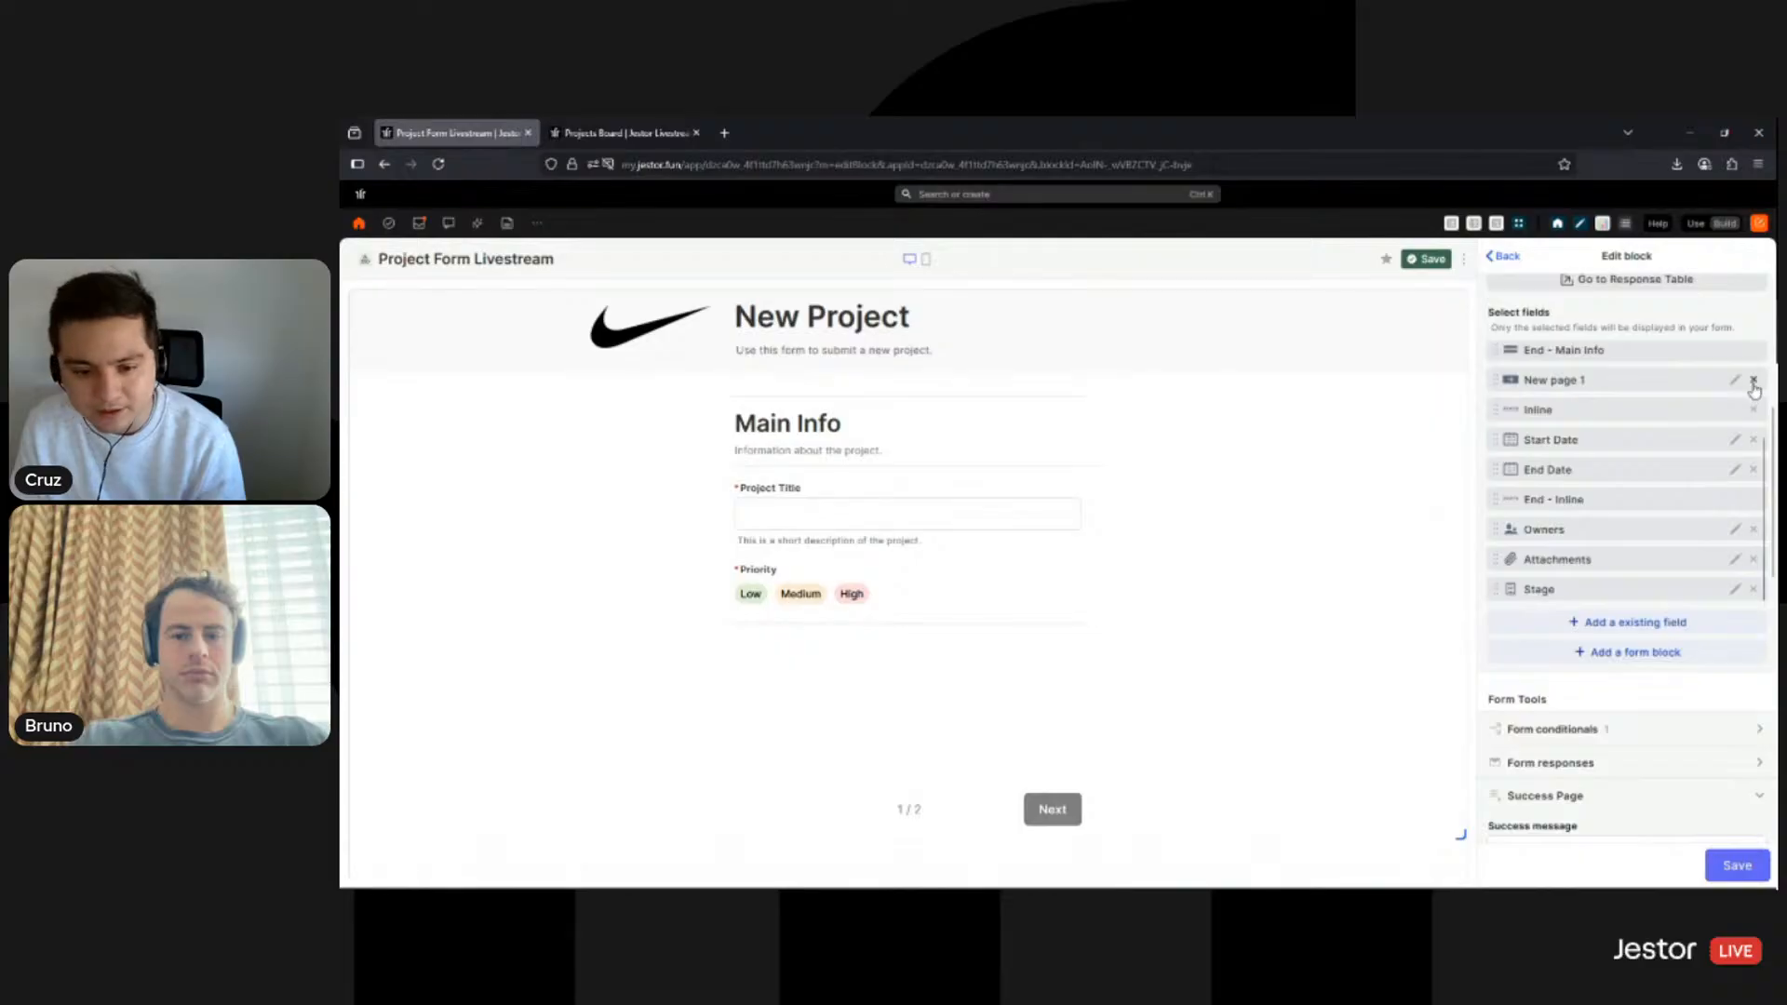
- Delete the New page 1 break so the form is a single page
left_click(1754, 382)
scroll(1115, 777, "down", 2)
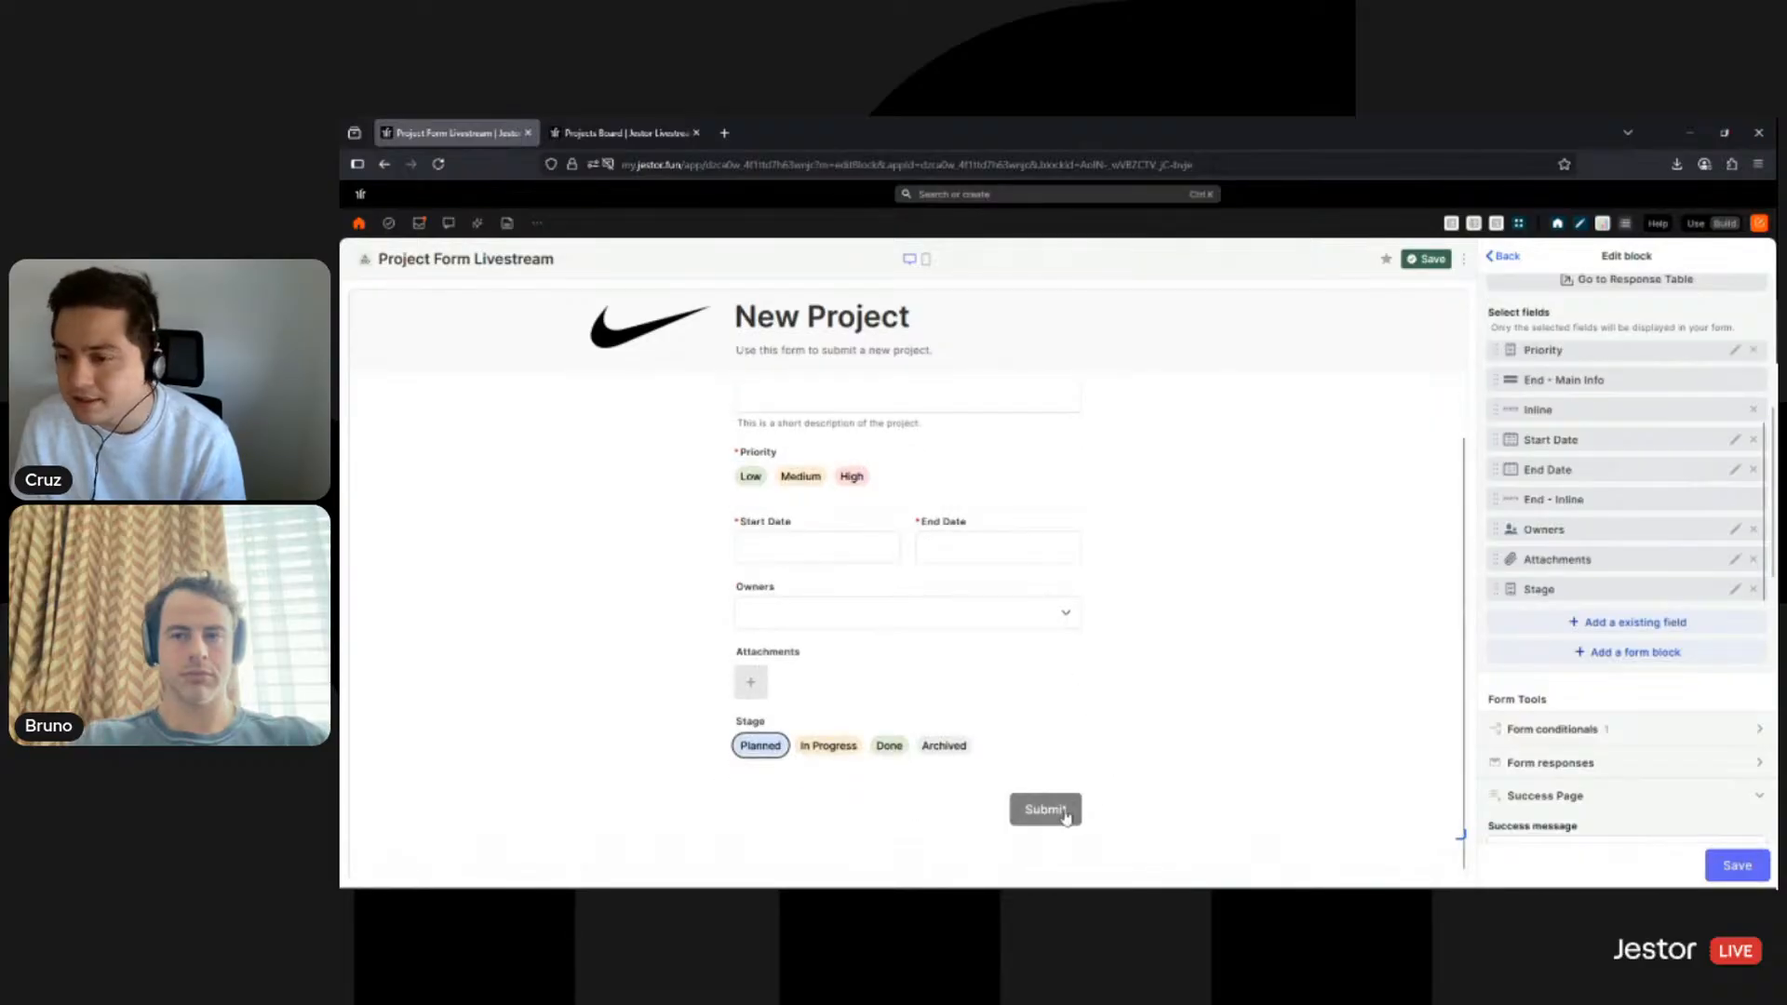
scroll(1592, 608, "down", 5)
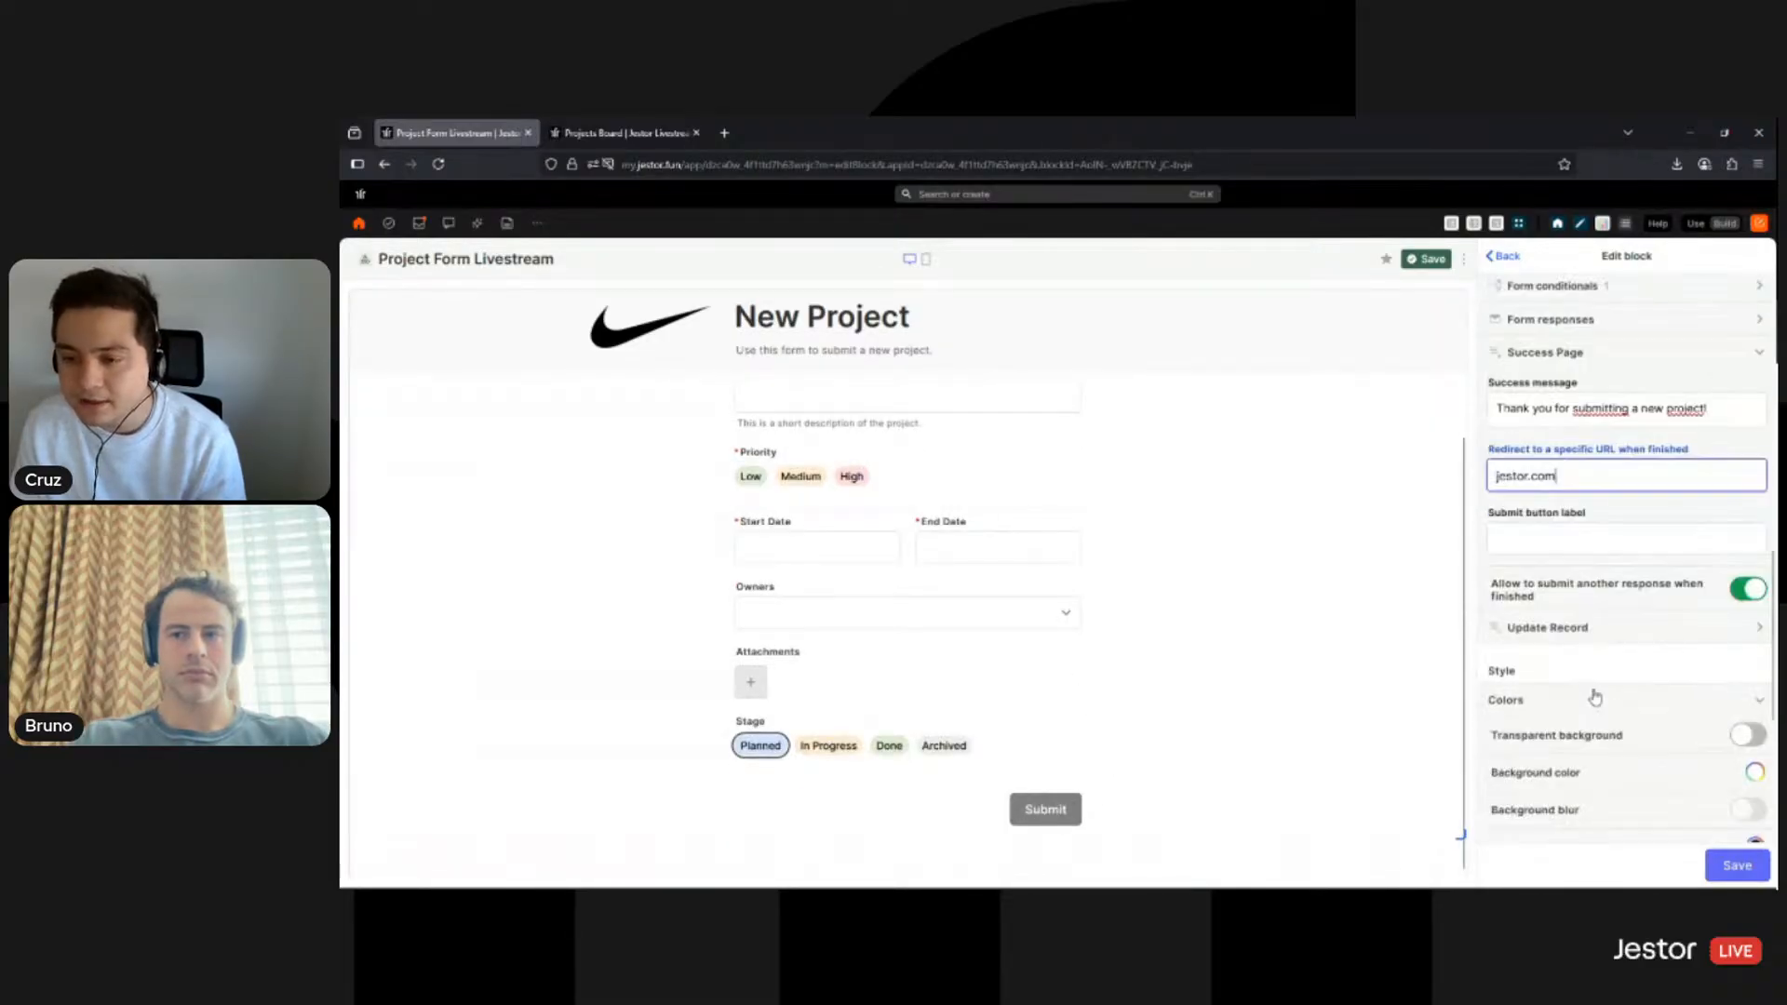
- Relabel the submit button 'Create 🚀', clear the jestor.com redirect, and save the block
left_click(1572, 527)
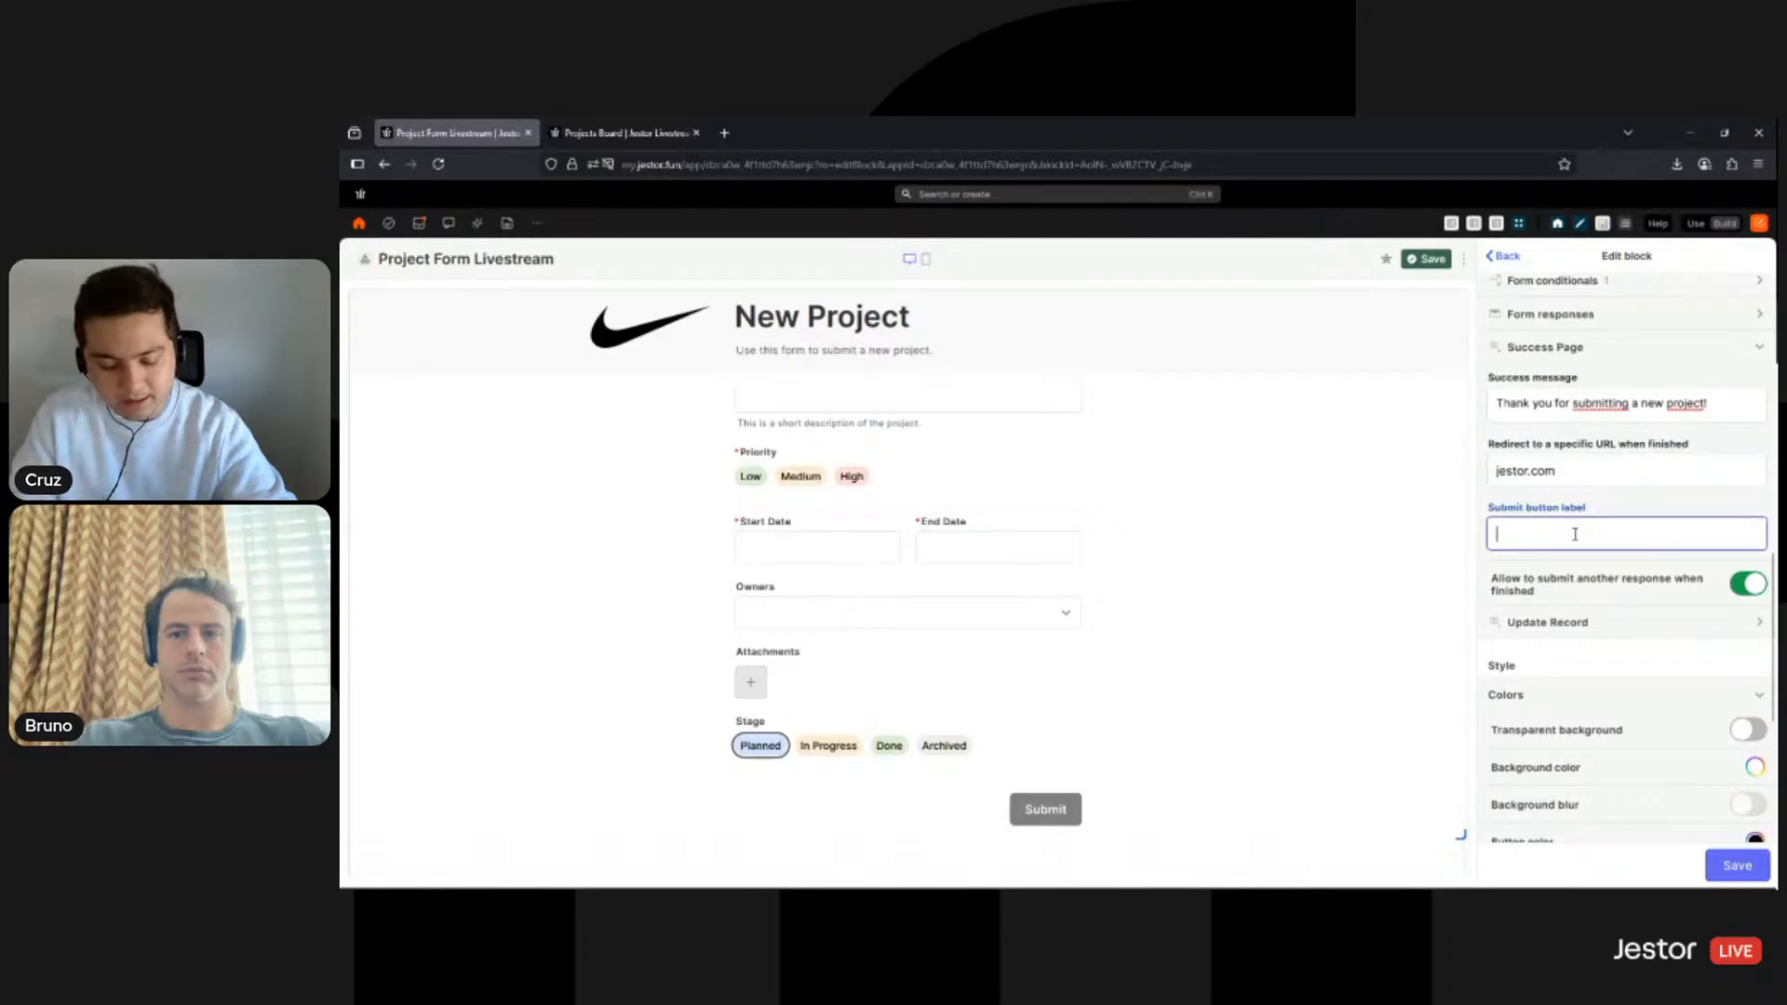
type("Create")
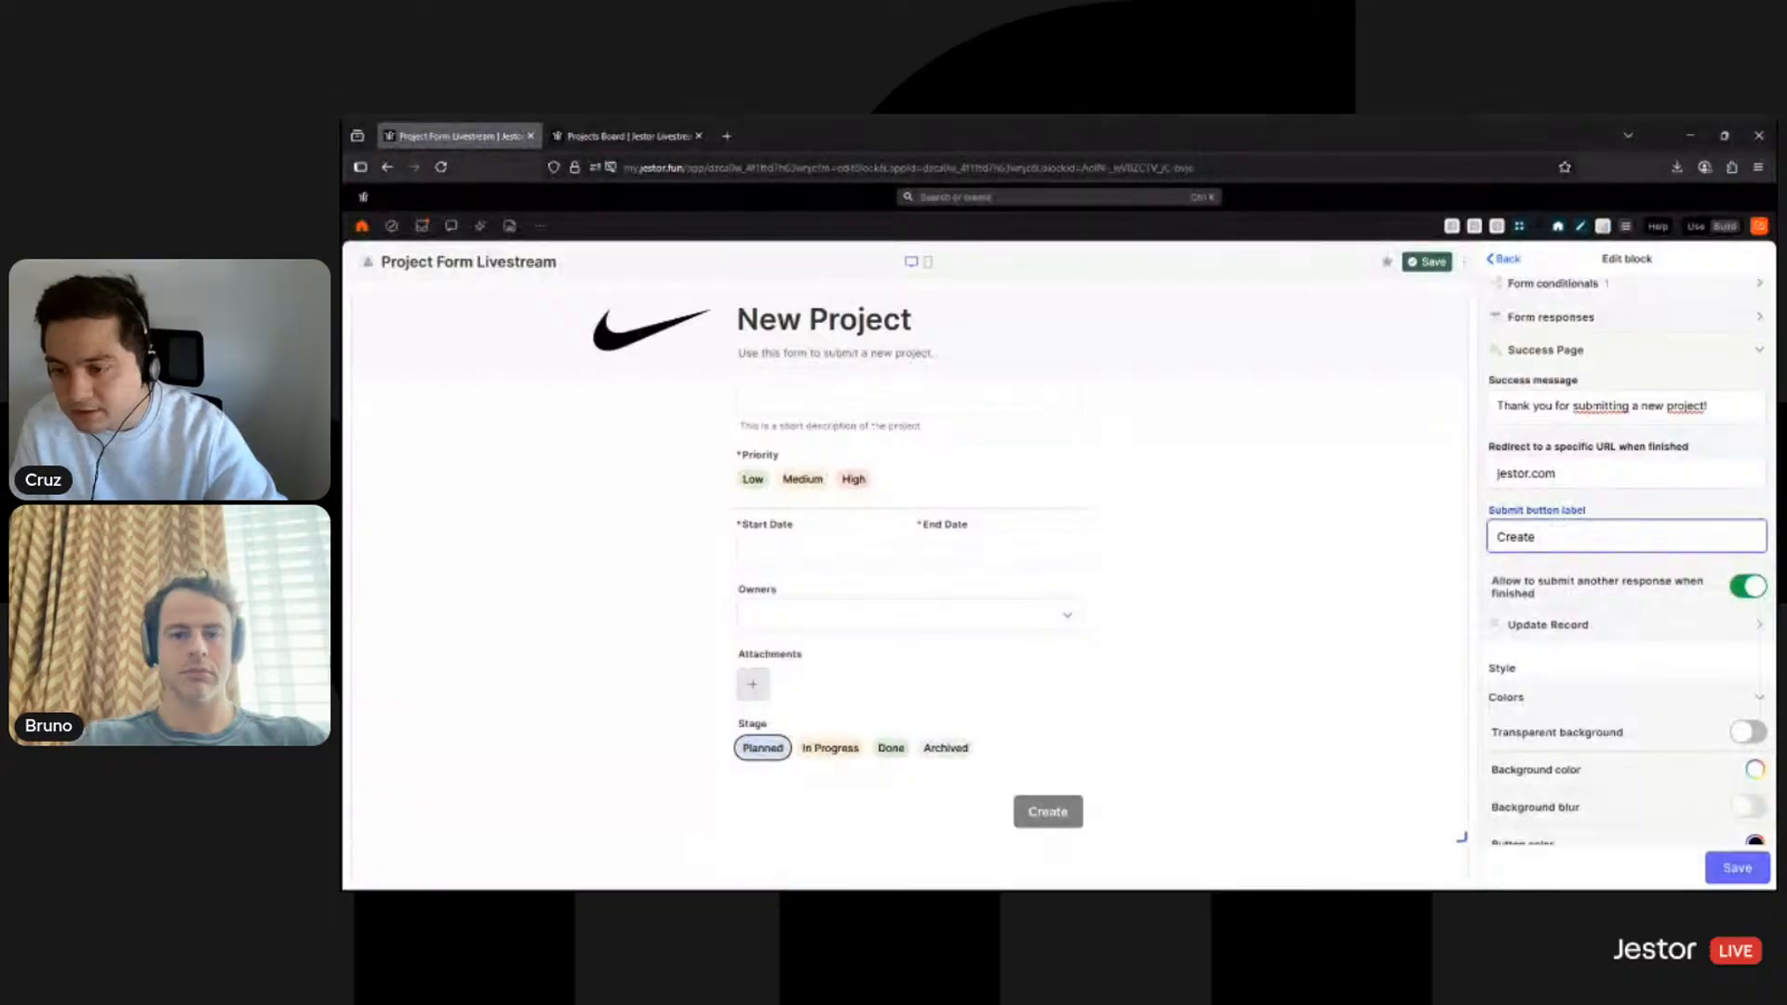
type("🚀")
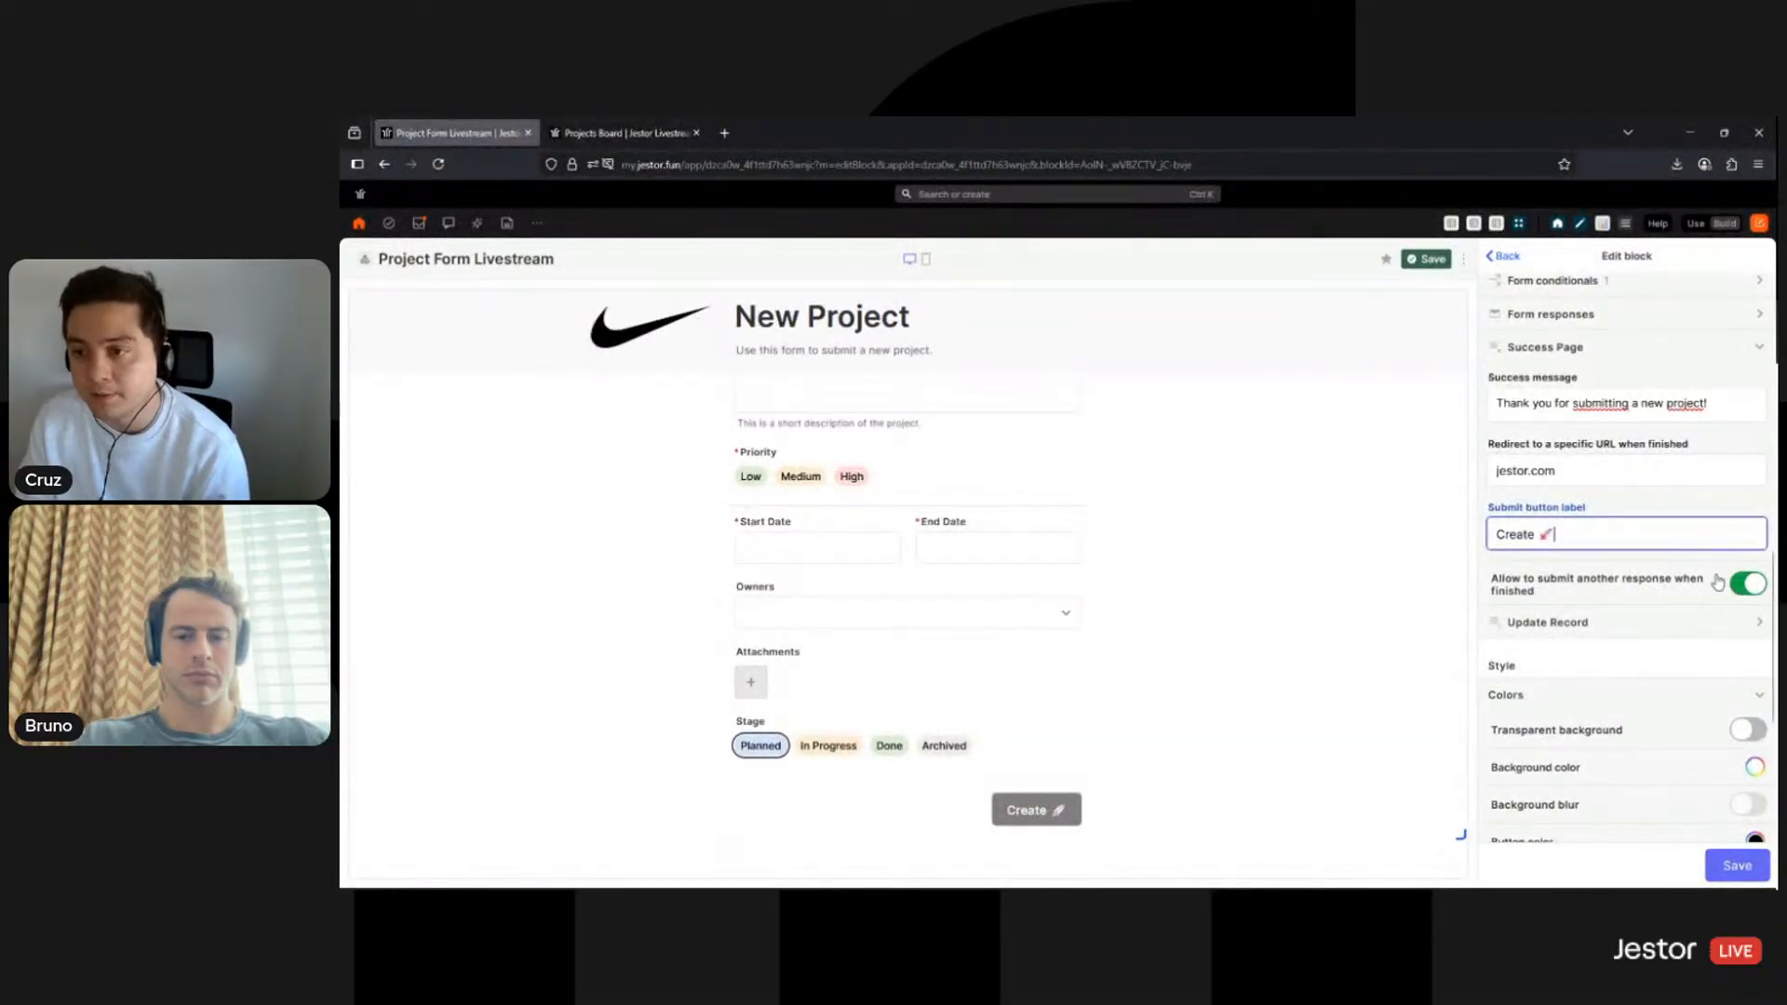
key("shift+Tab")
key("BackSpace")
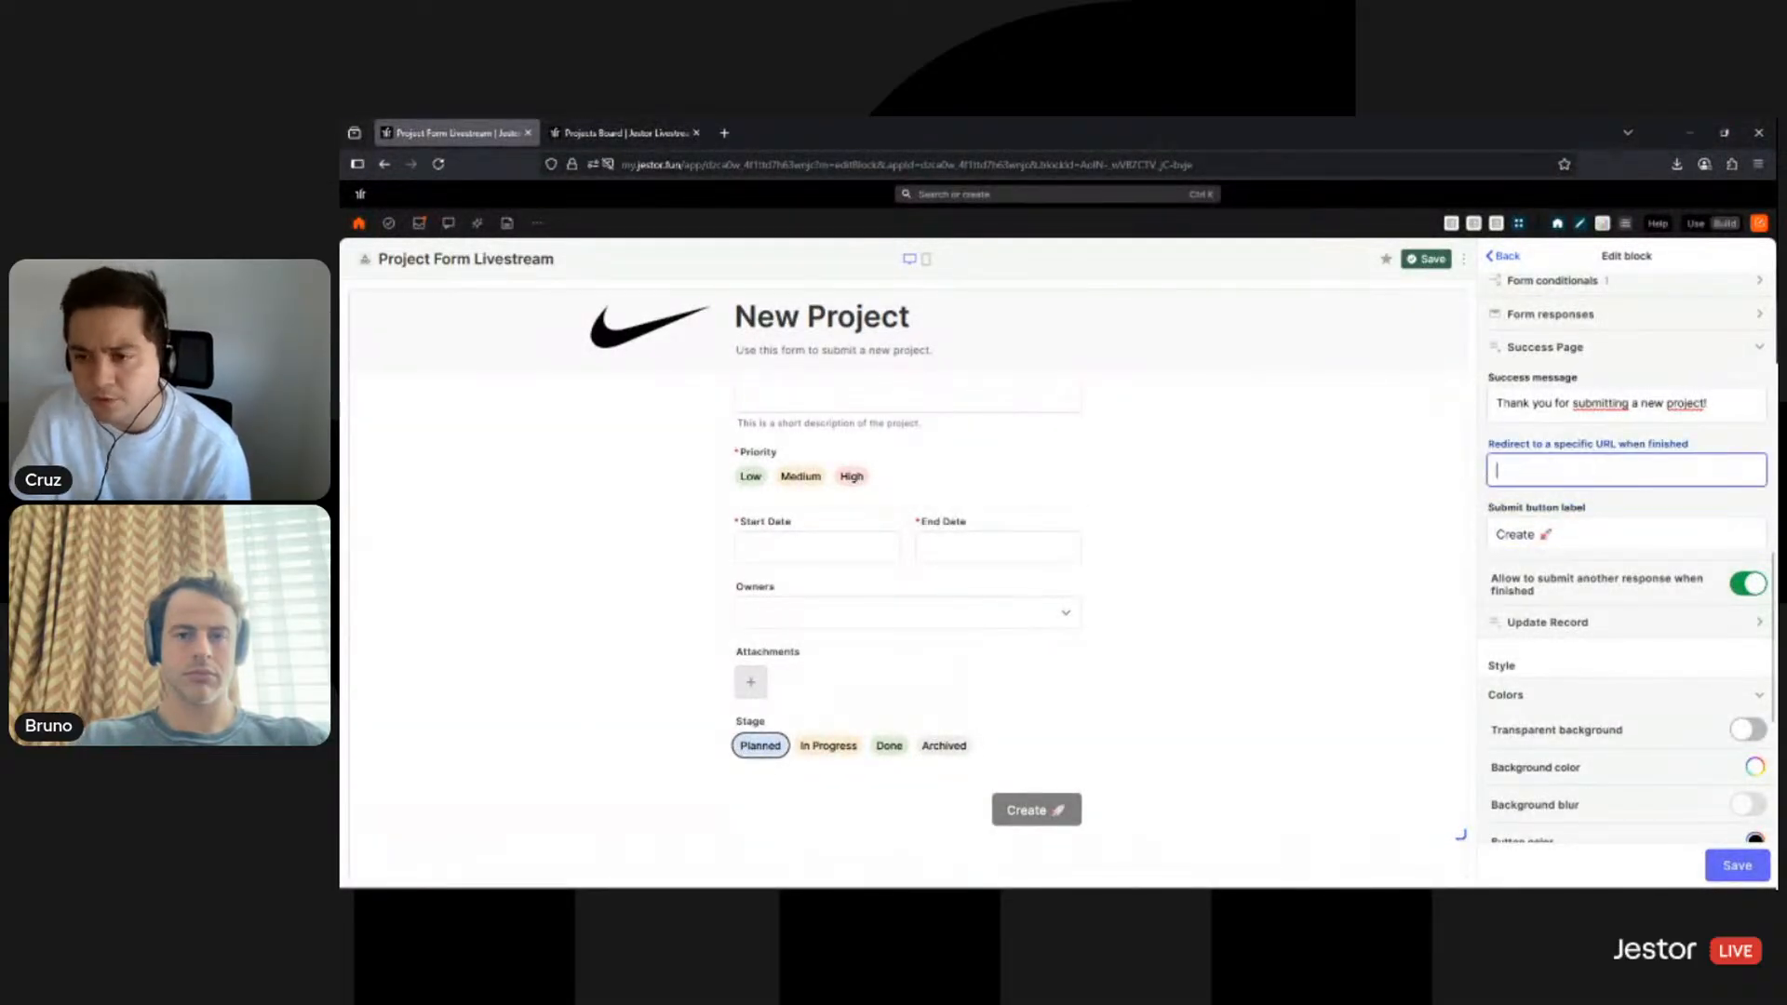
left_click(1739, 871)
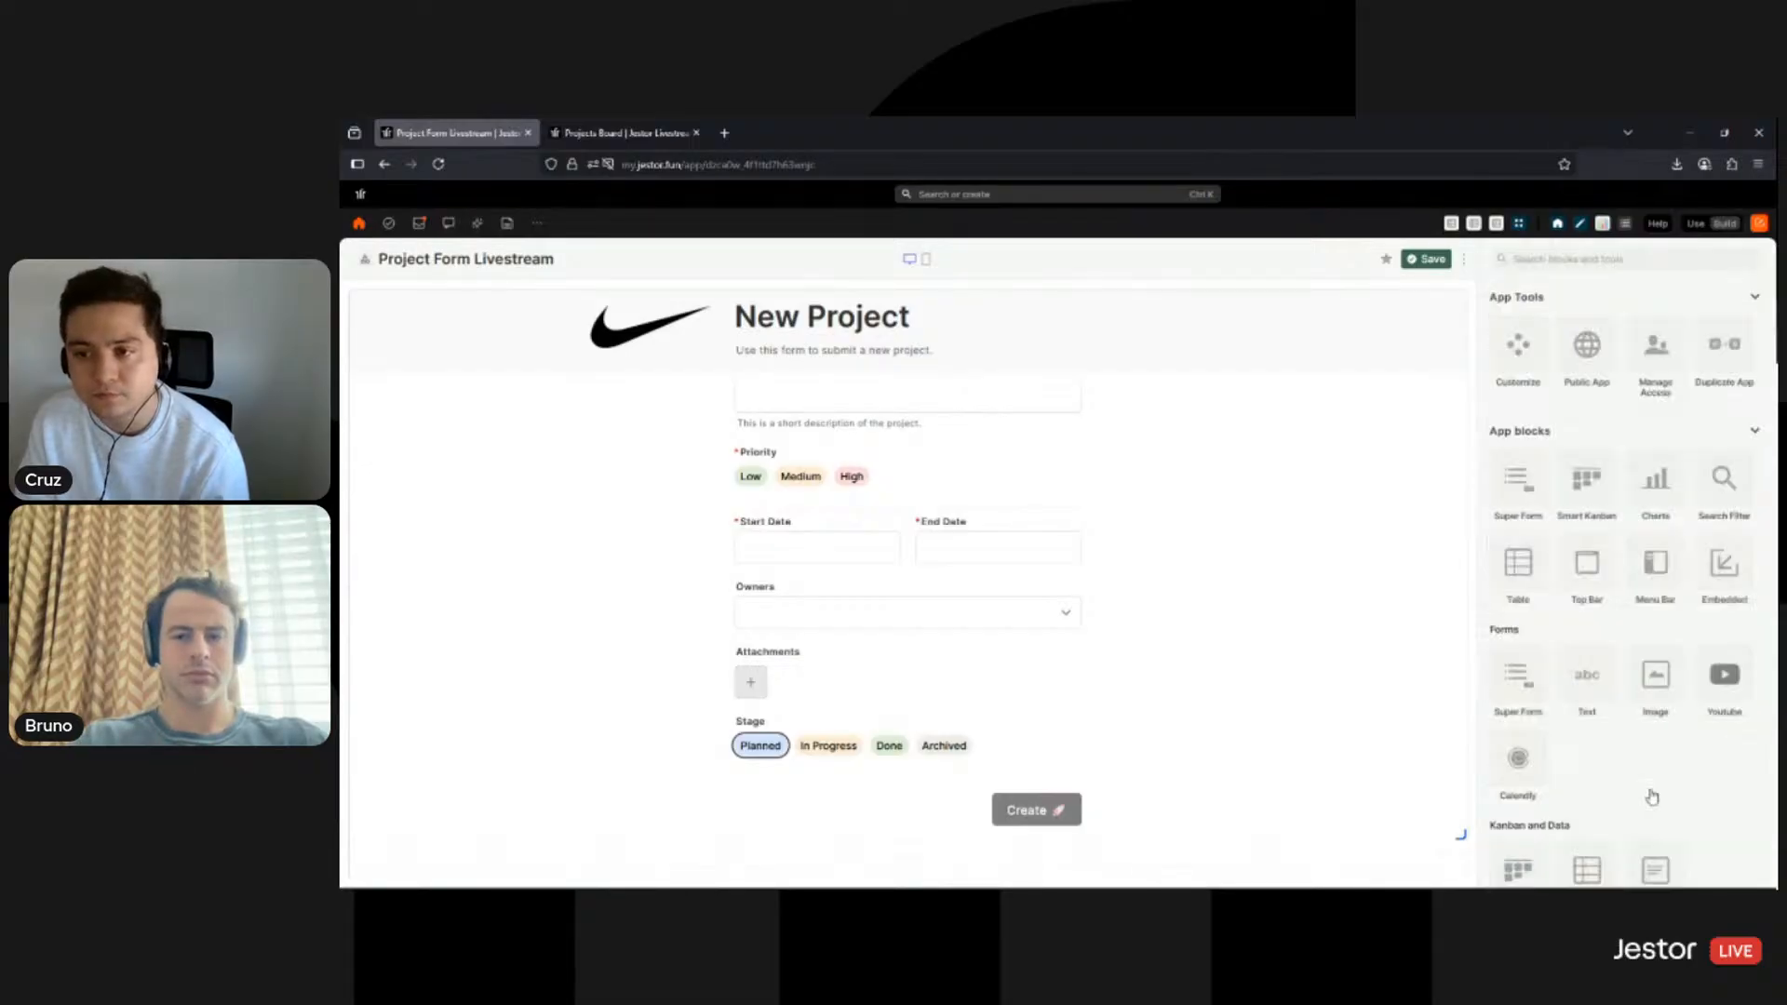
- In live view, fill in a test project 'Example' with Low priority, start date 18th, end date 28th
left_click(1425, 258)
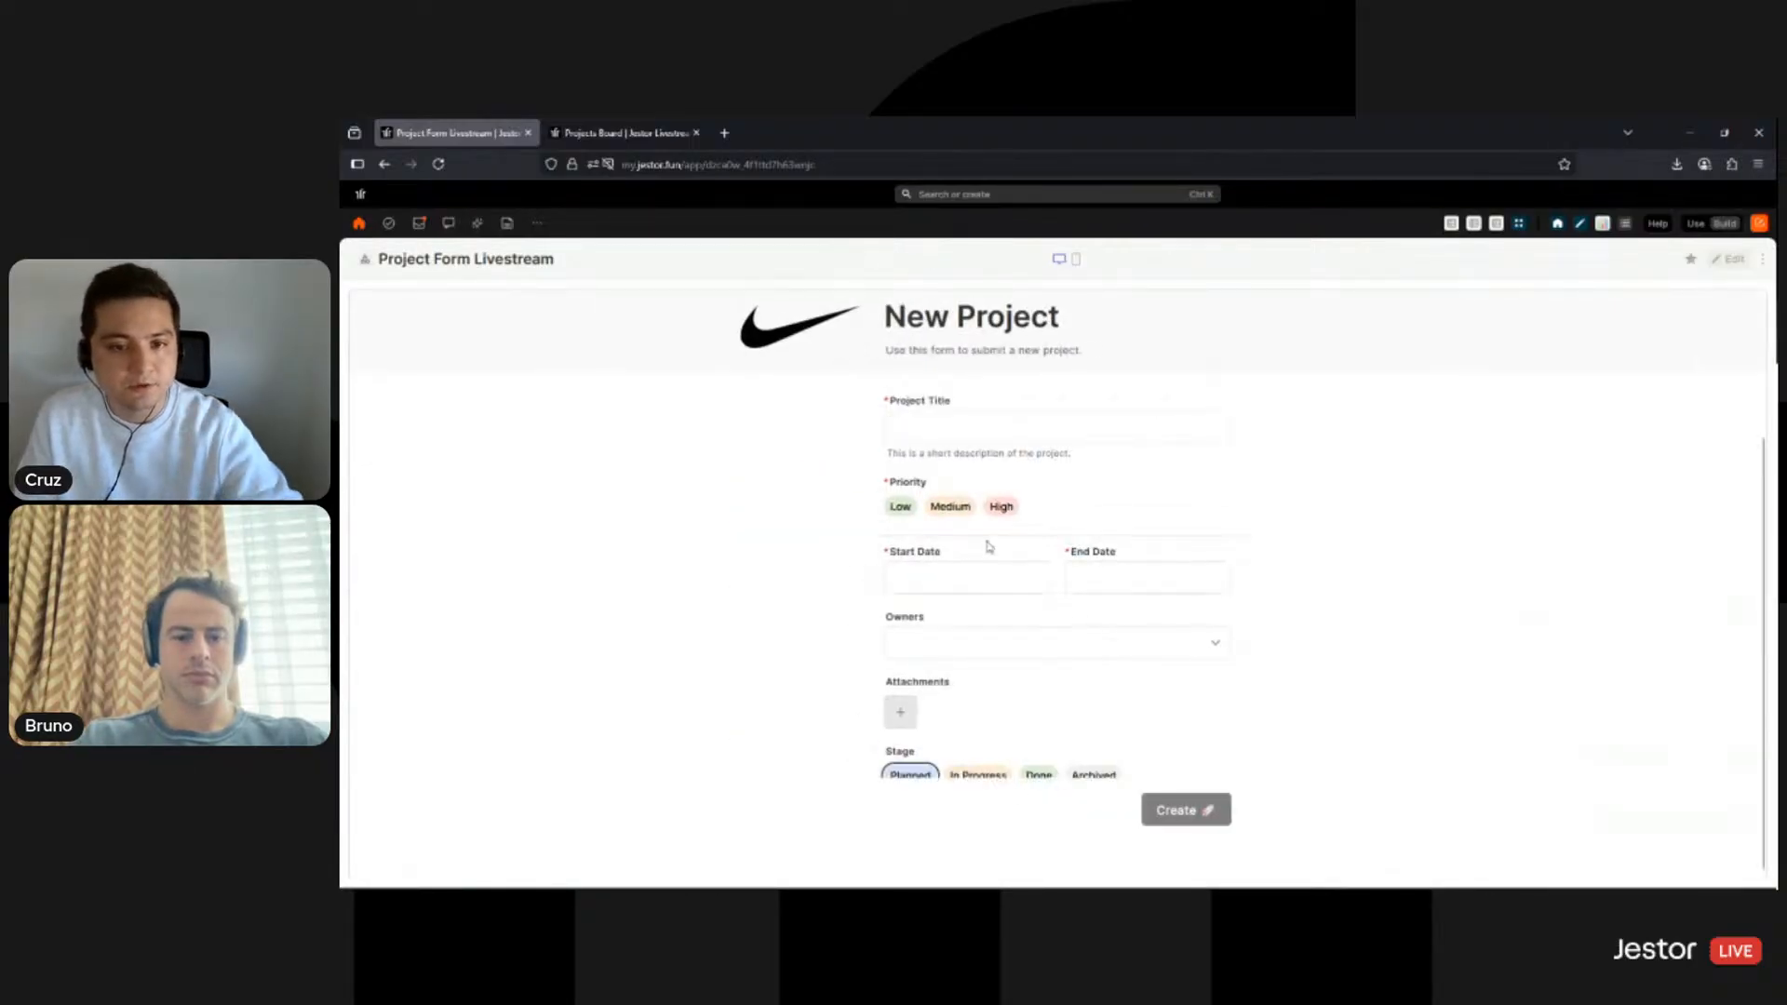
left_click(1031, 514)
type("Example")
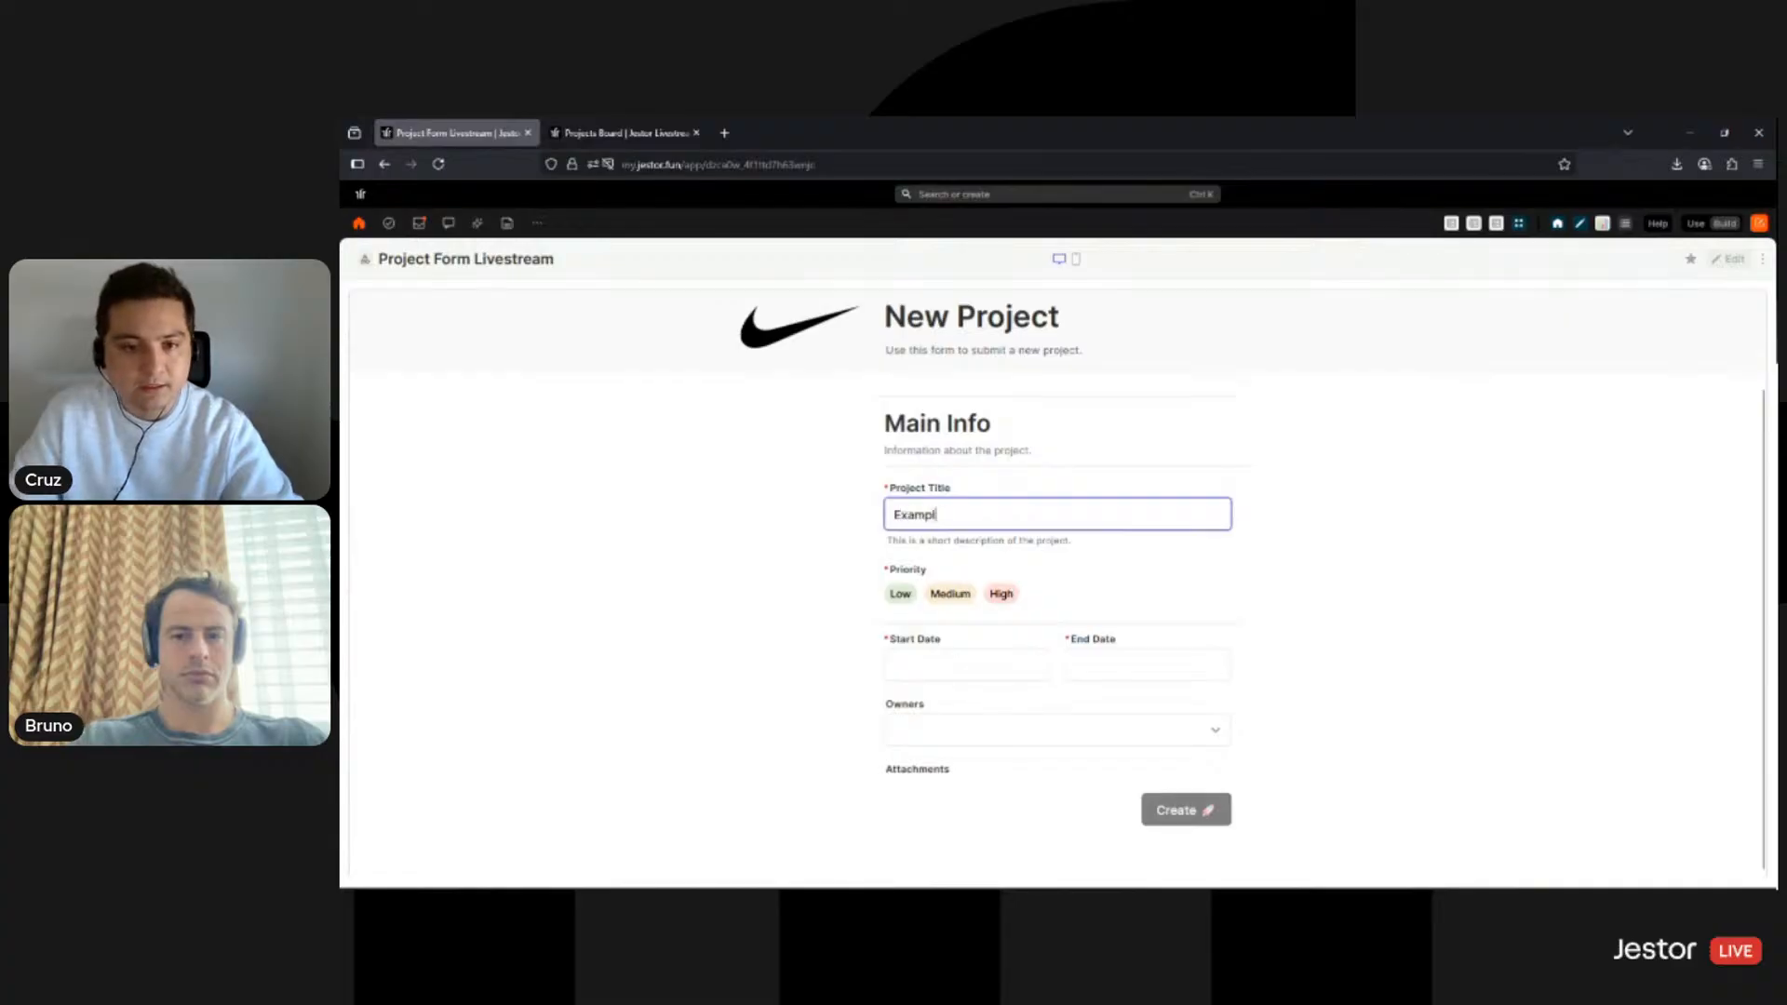
left_click(902, 597)
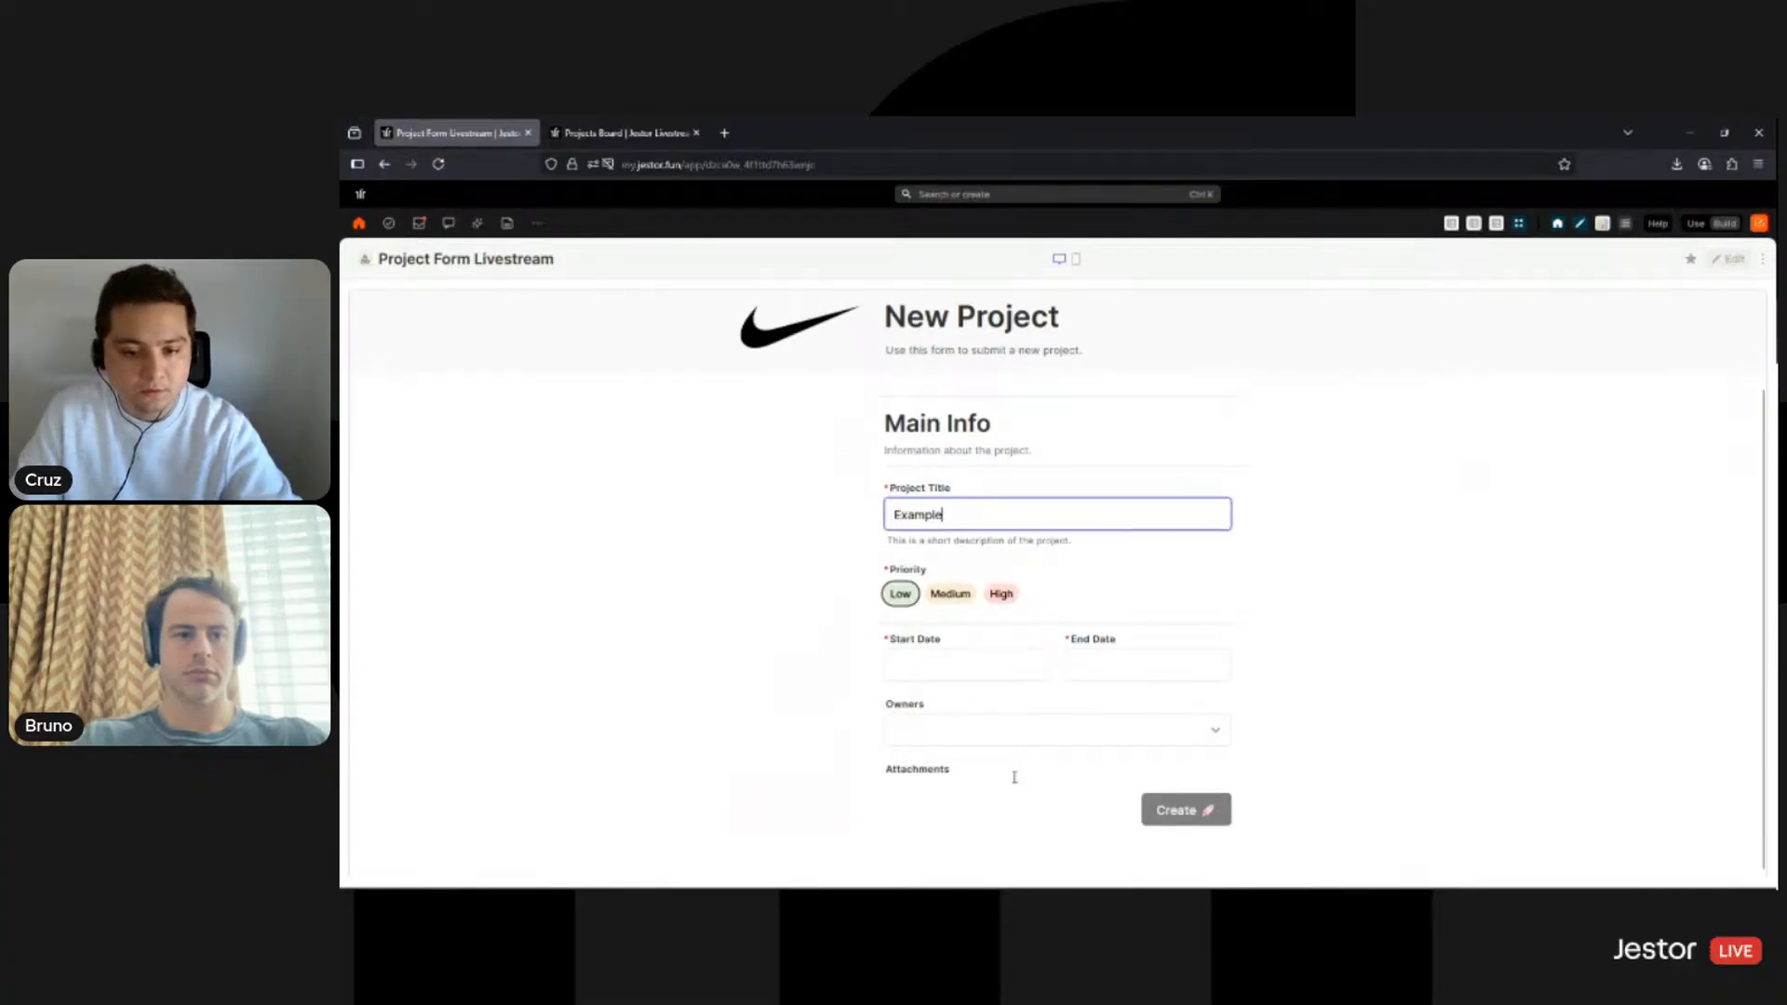
key("Tab")
left_click(938, 559)
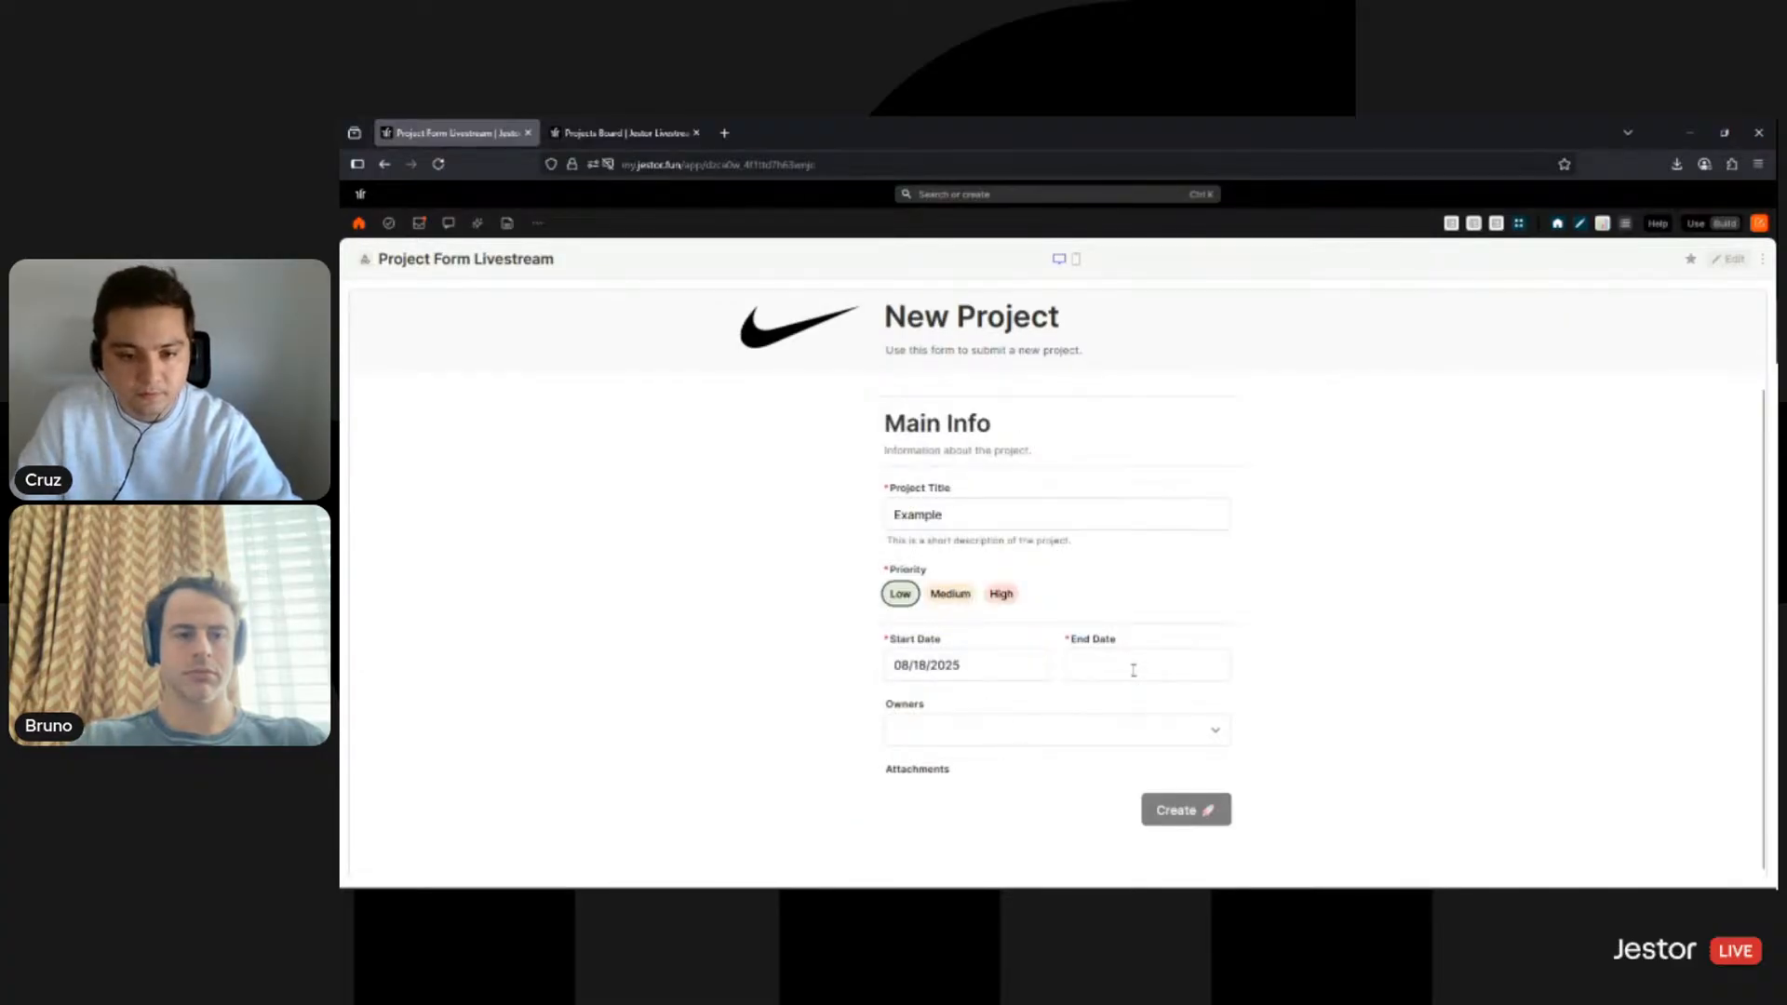
left_click(1229, 670)
left_click(1203, 578)
scroll(1254, 689, "down", 1)
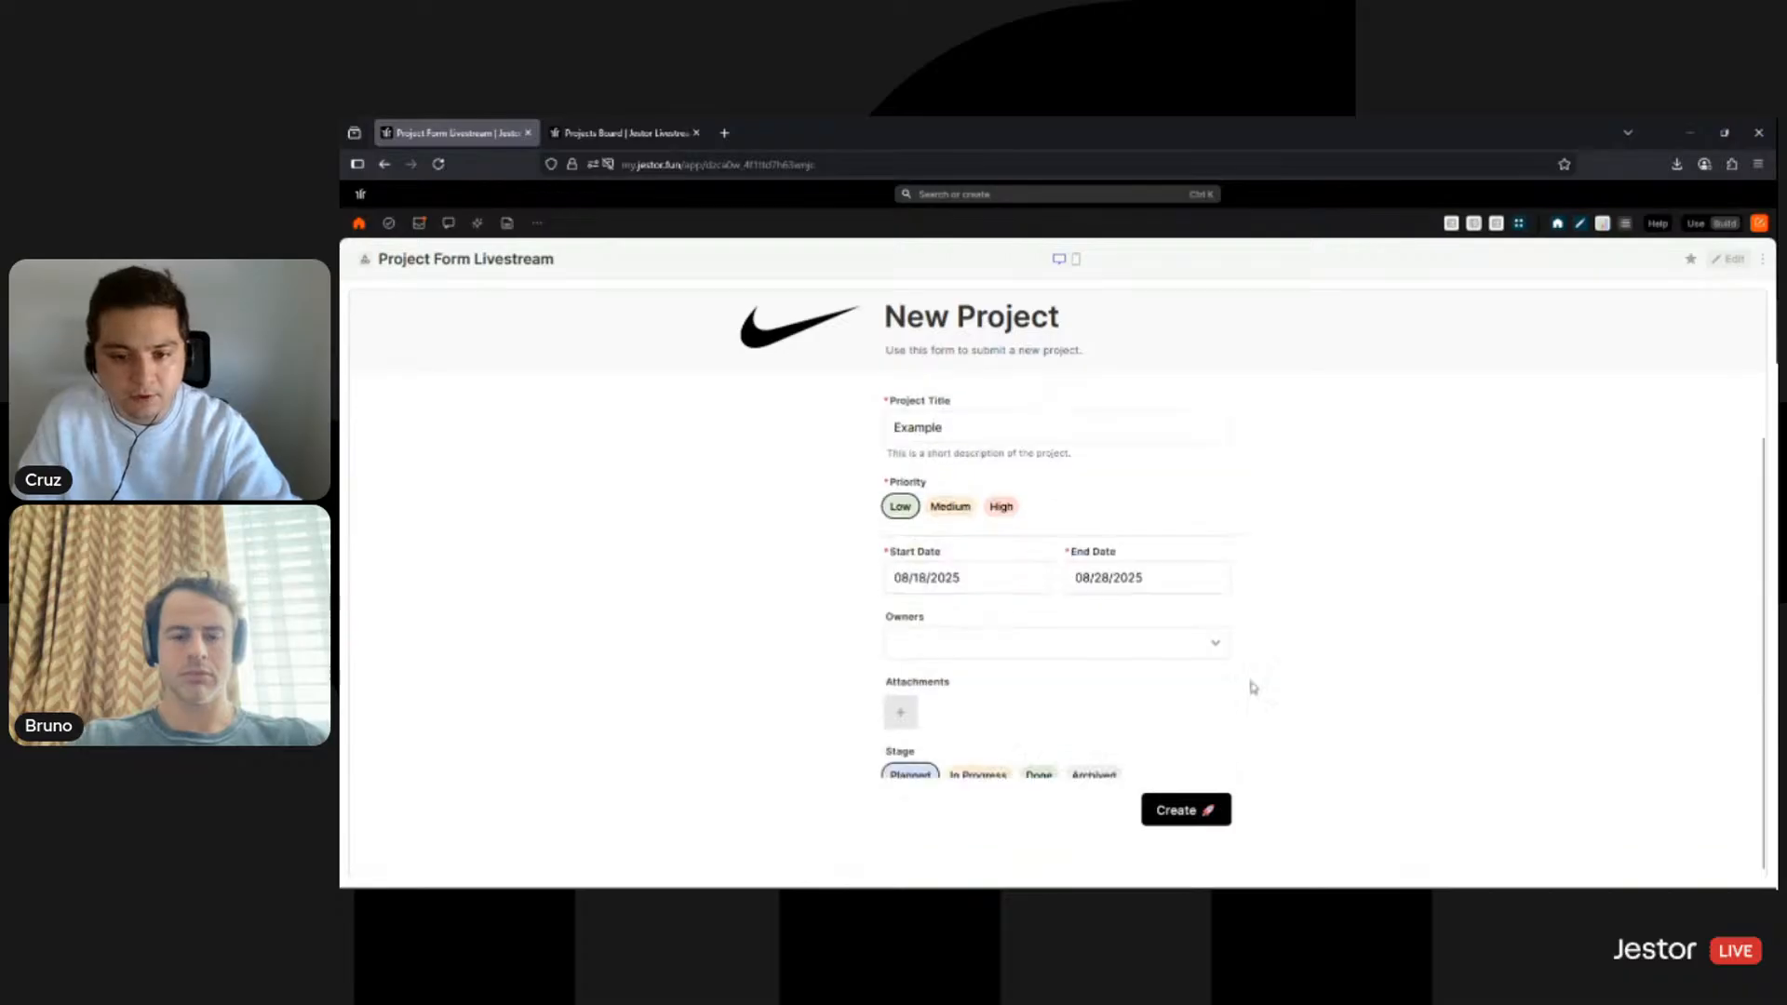
scroll(1254, 689, "down", 1)
- Submit the test project, then start a new blank response from the thank-you message
left_click(1199, 814)
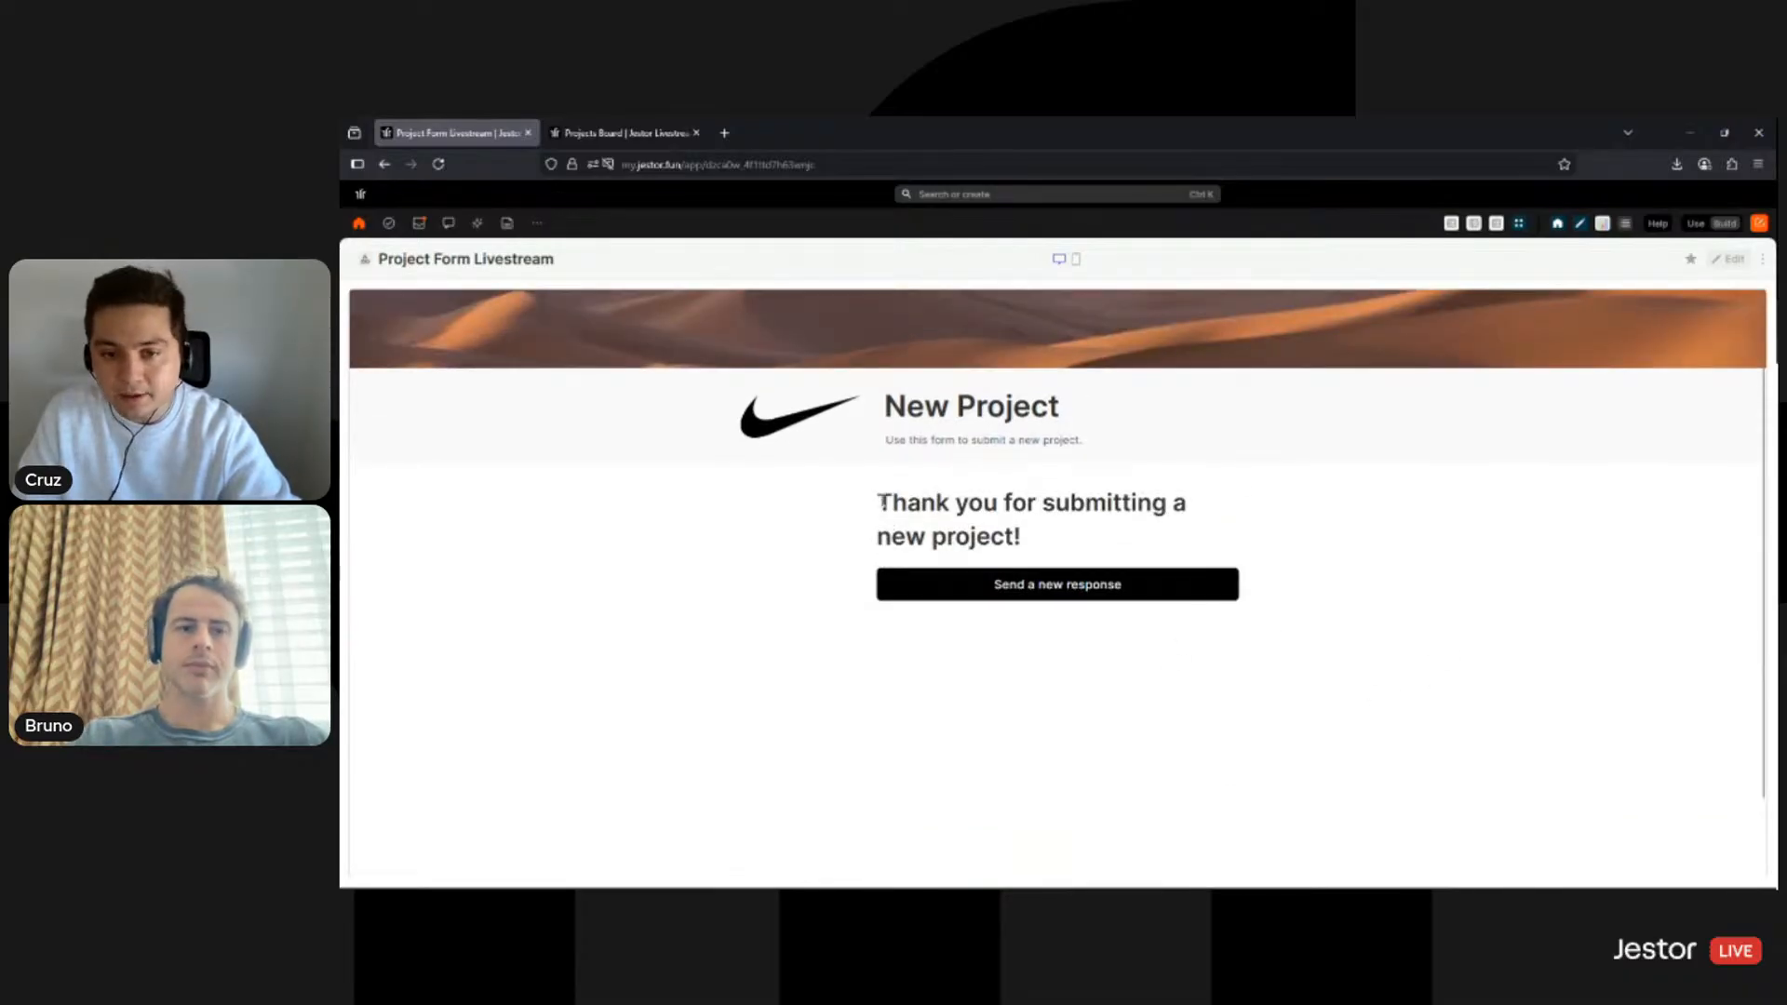
left_click_drag(880, 500, 1039, 557)
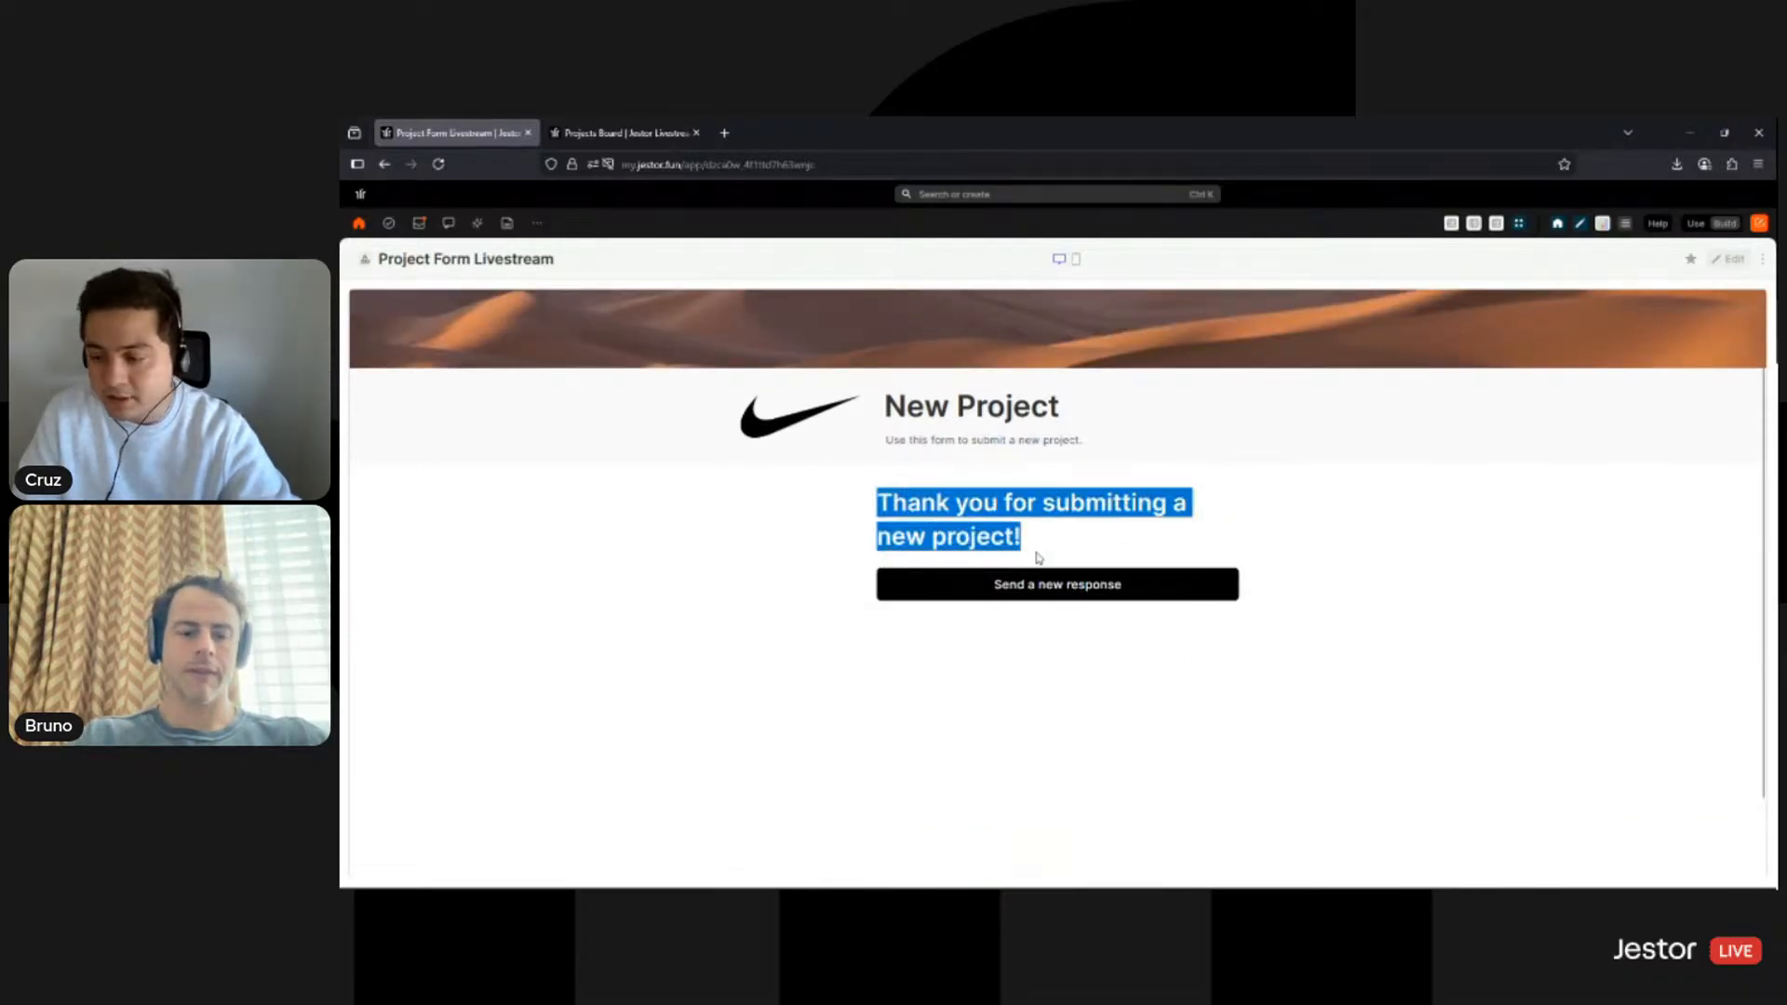
left_click(1159, 588)
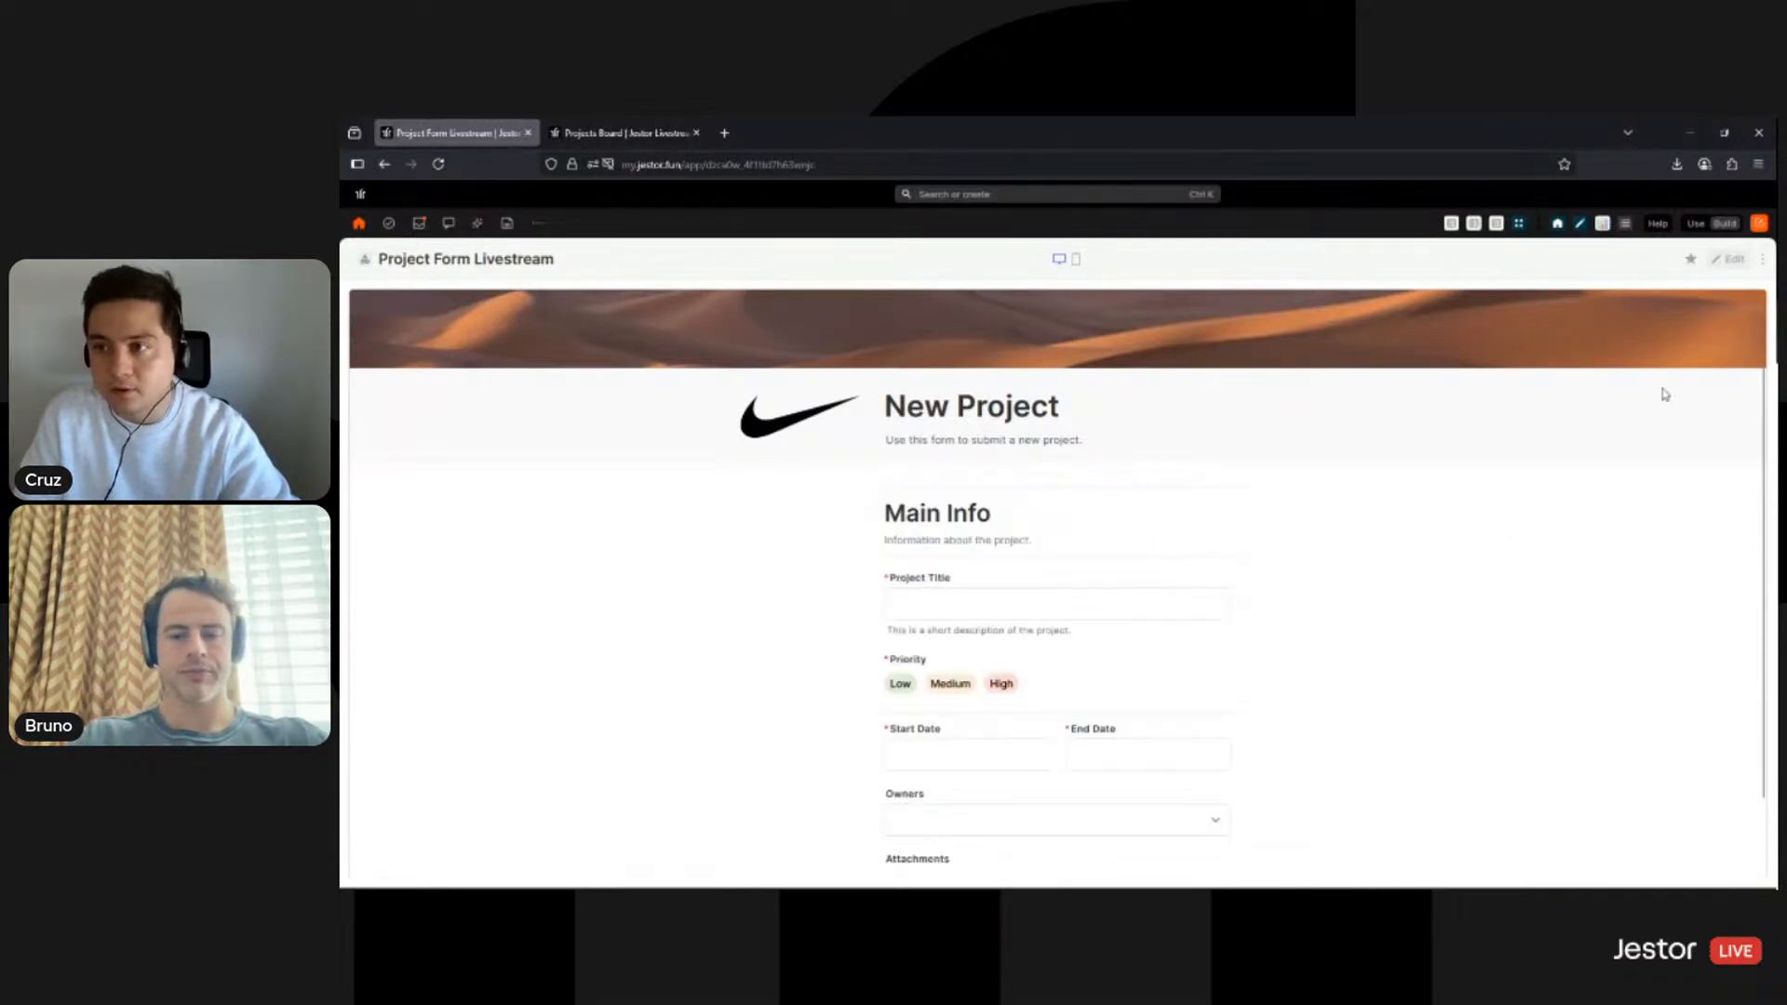
- Return to Build mode and open the New Project form block's Edit panel down to its Style options
left_click(1729, 259)
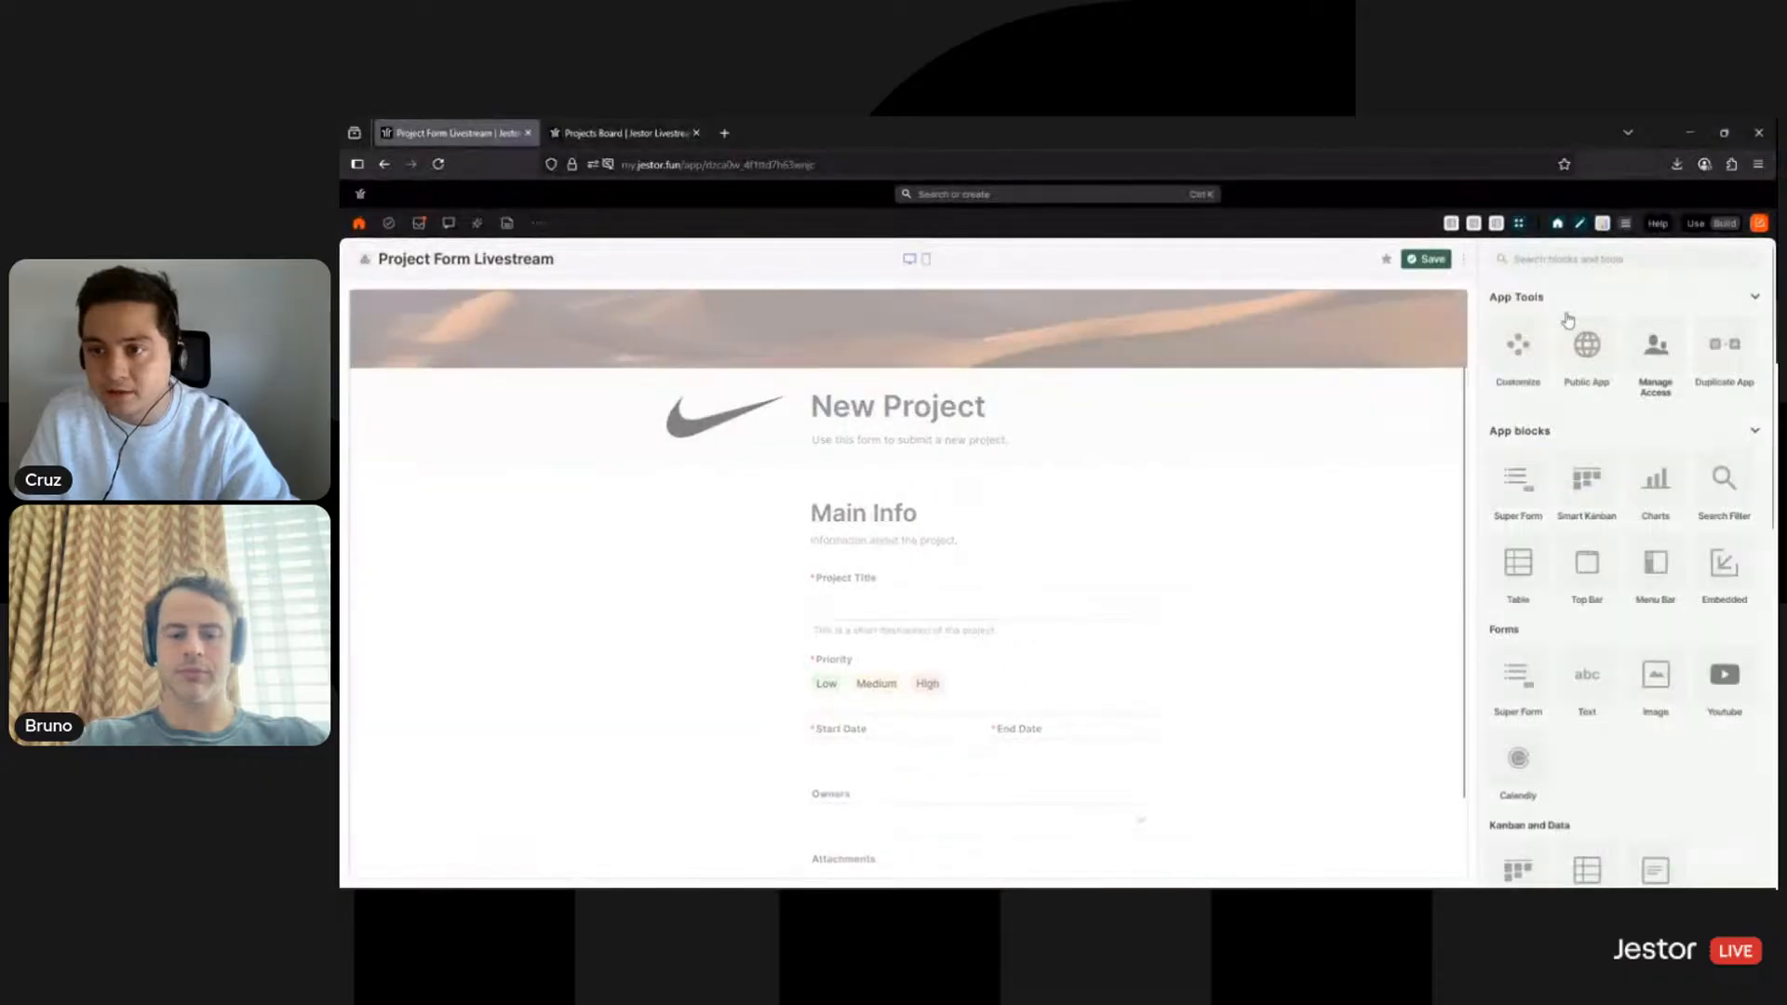
left_click(1406, 309)
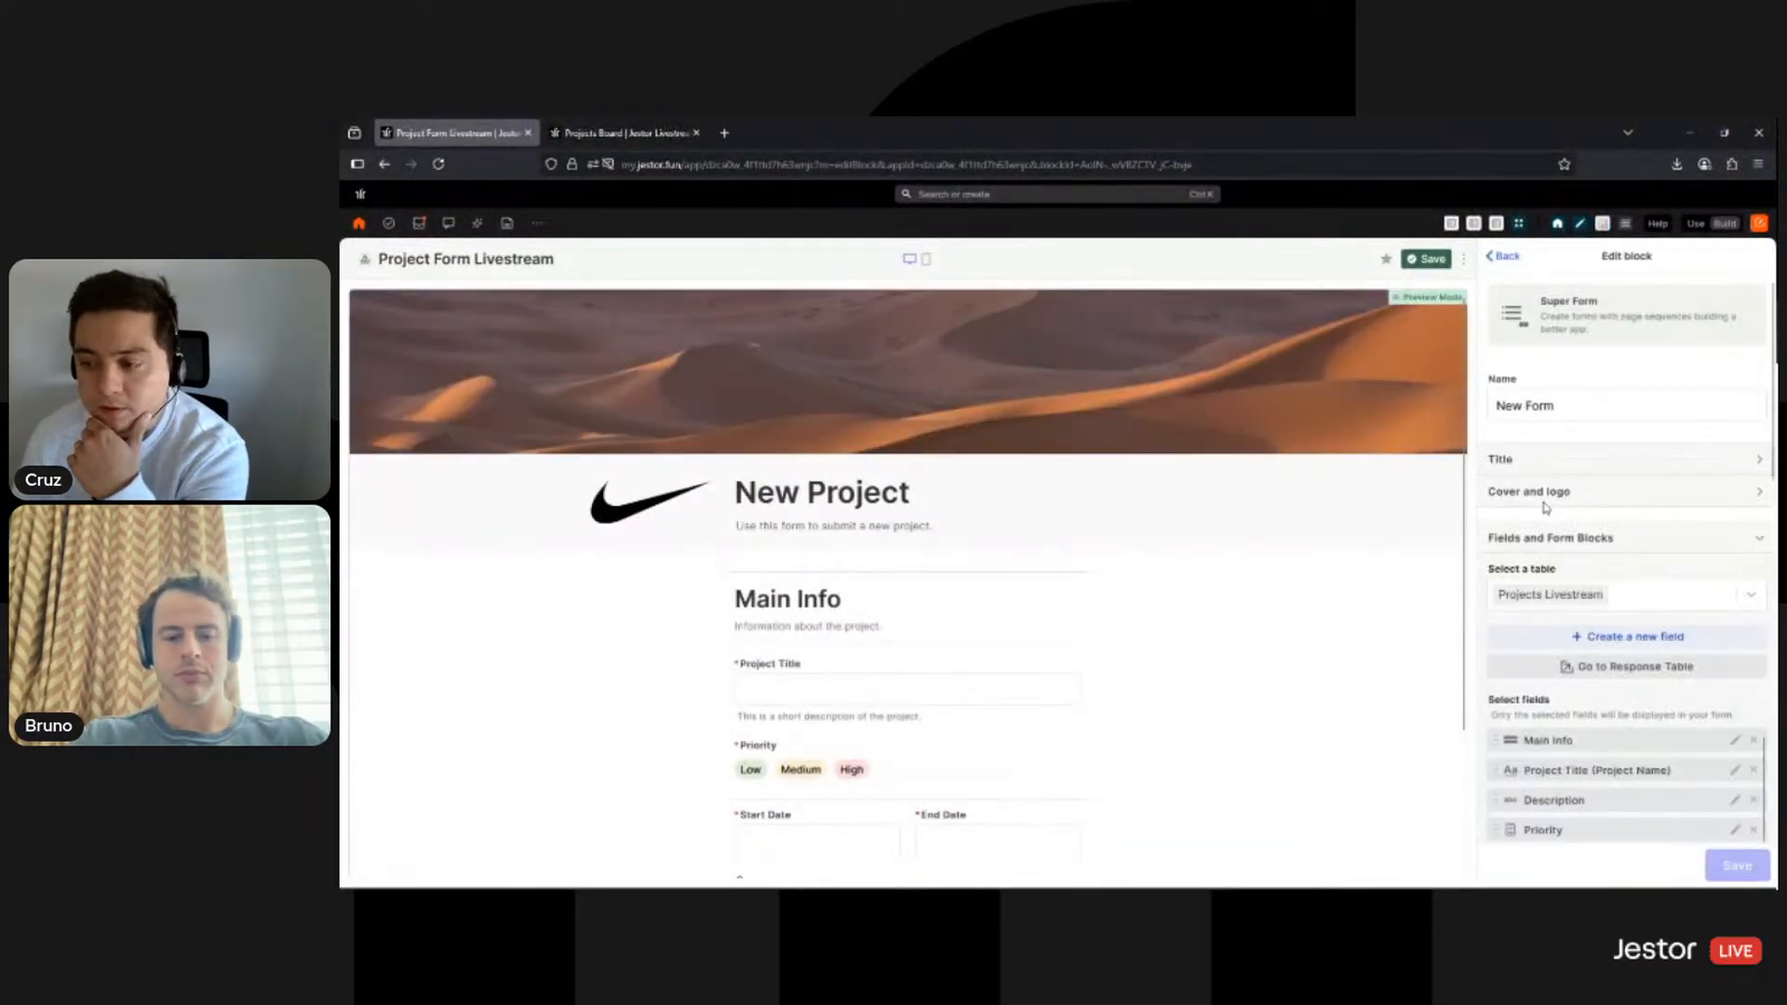
scroll(1563, 523, "down", 3)
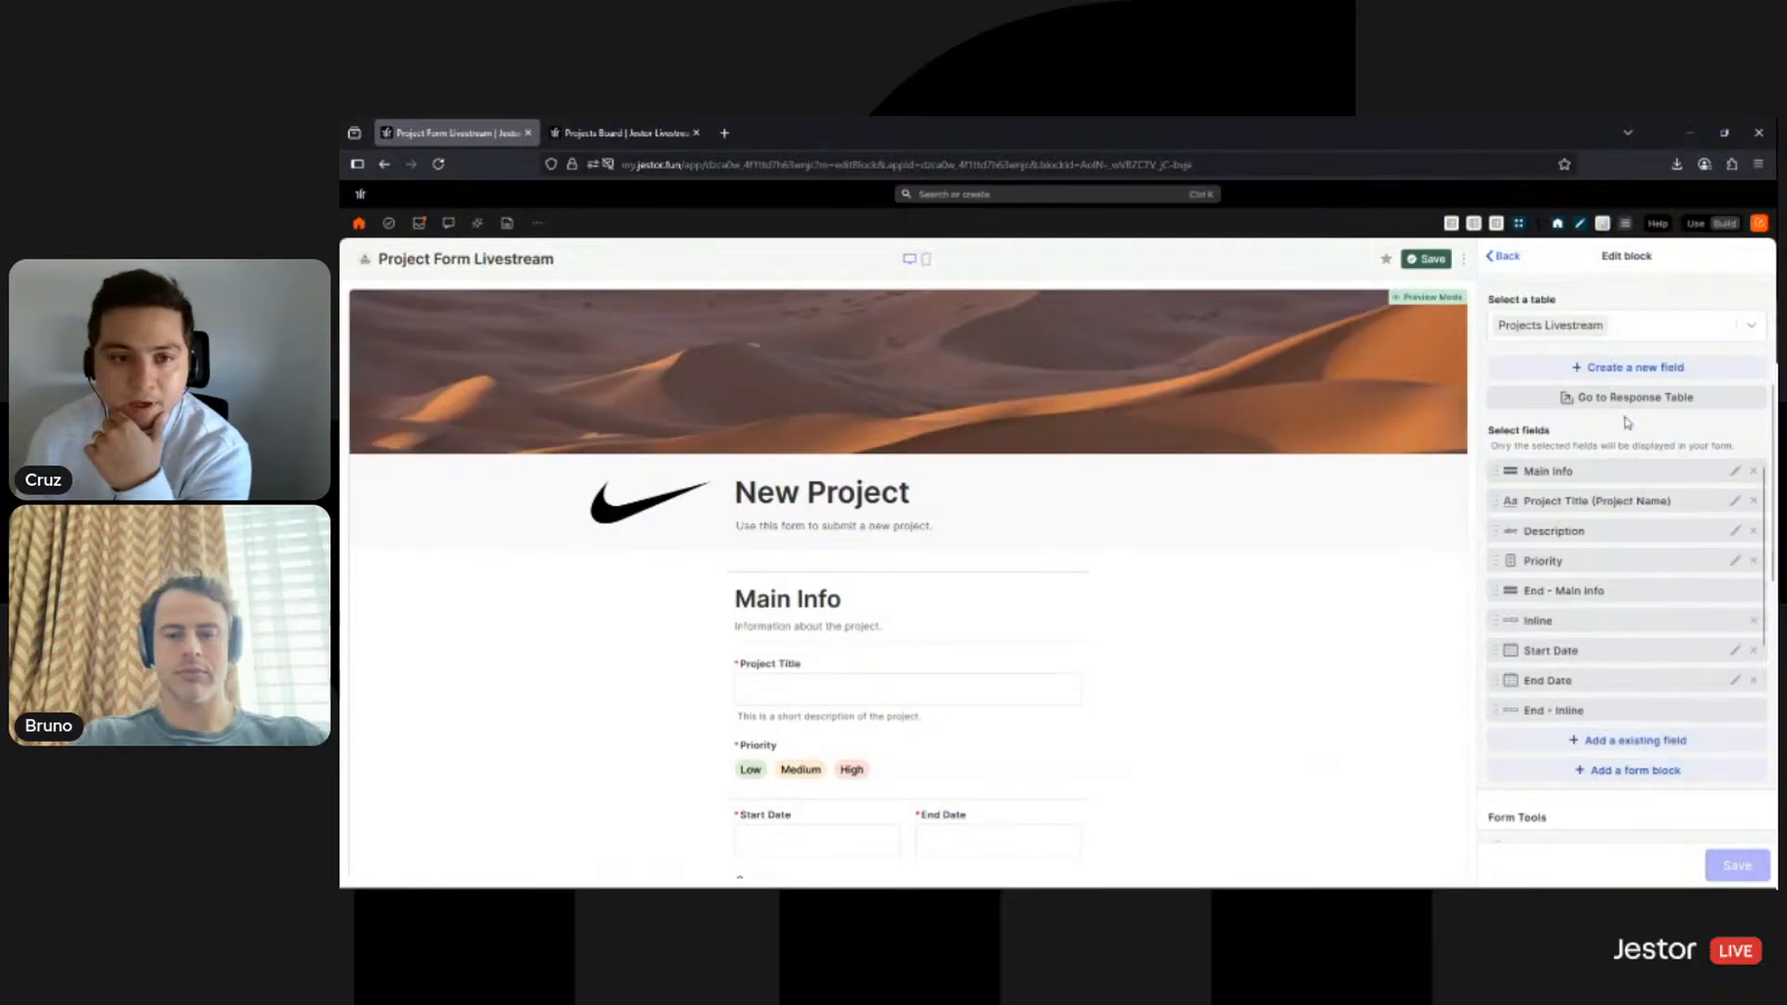
scroll(1629, 446, "down", 5)
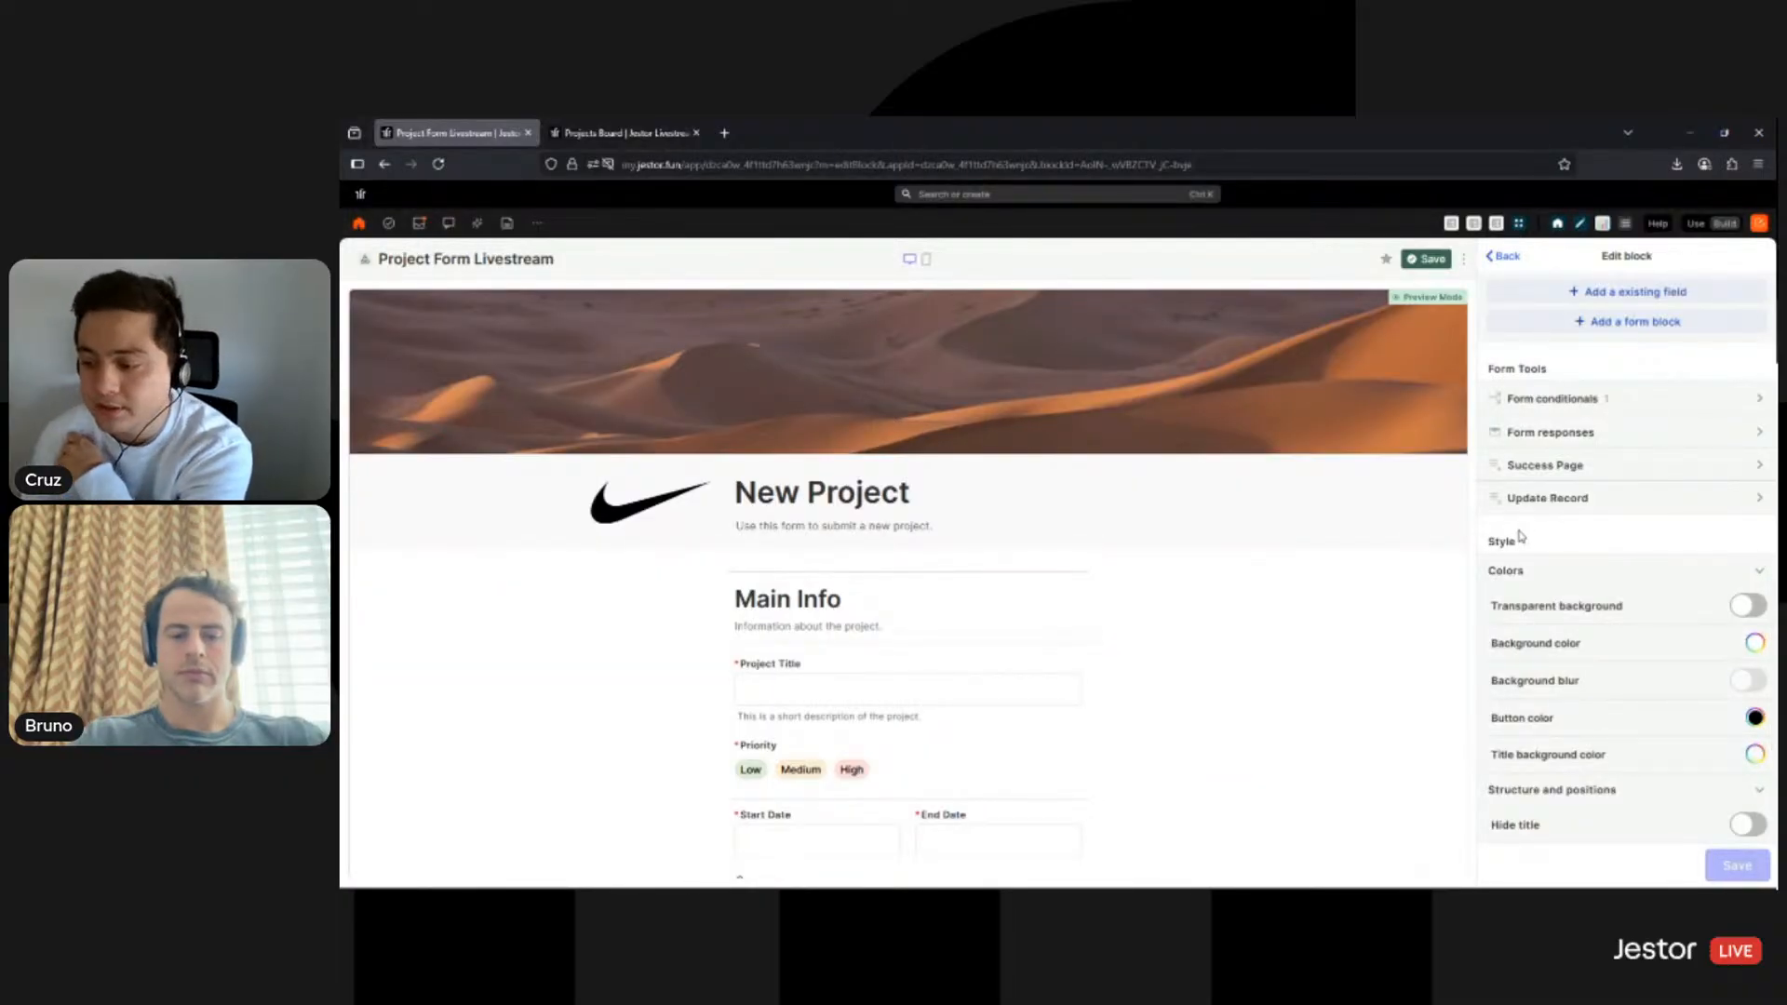
scroll(1531, 521, "down", 3)
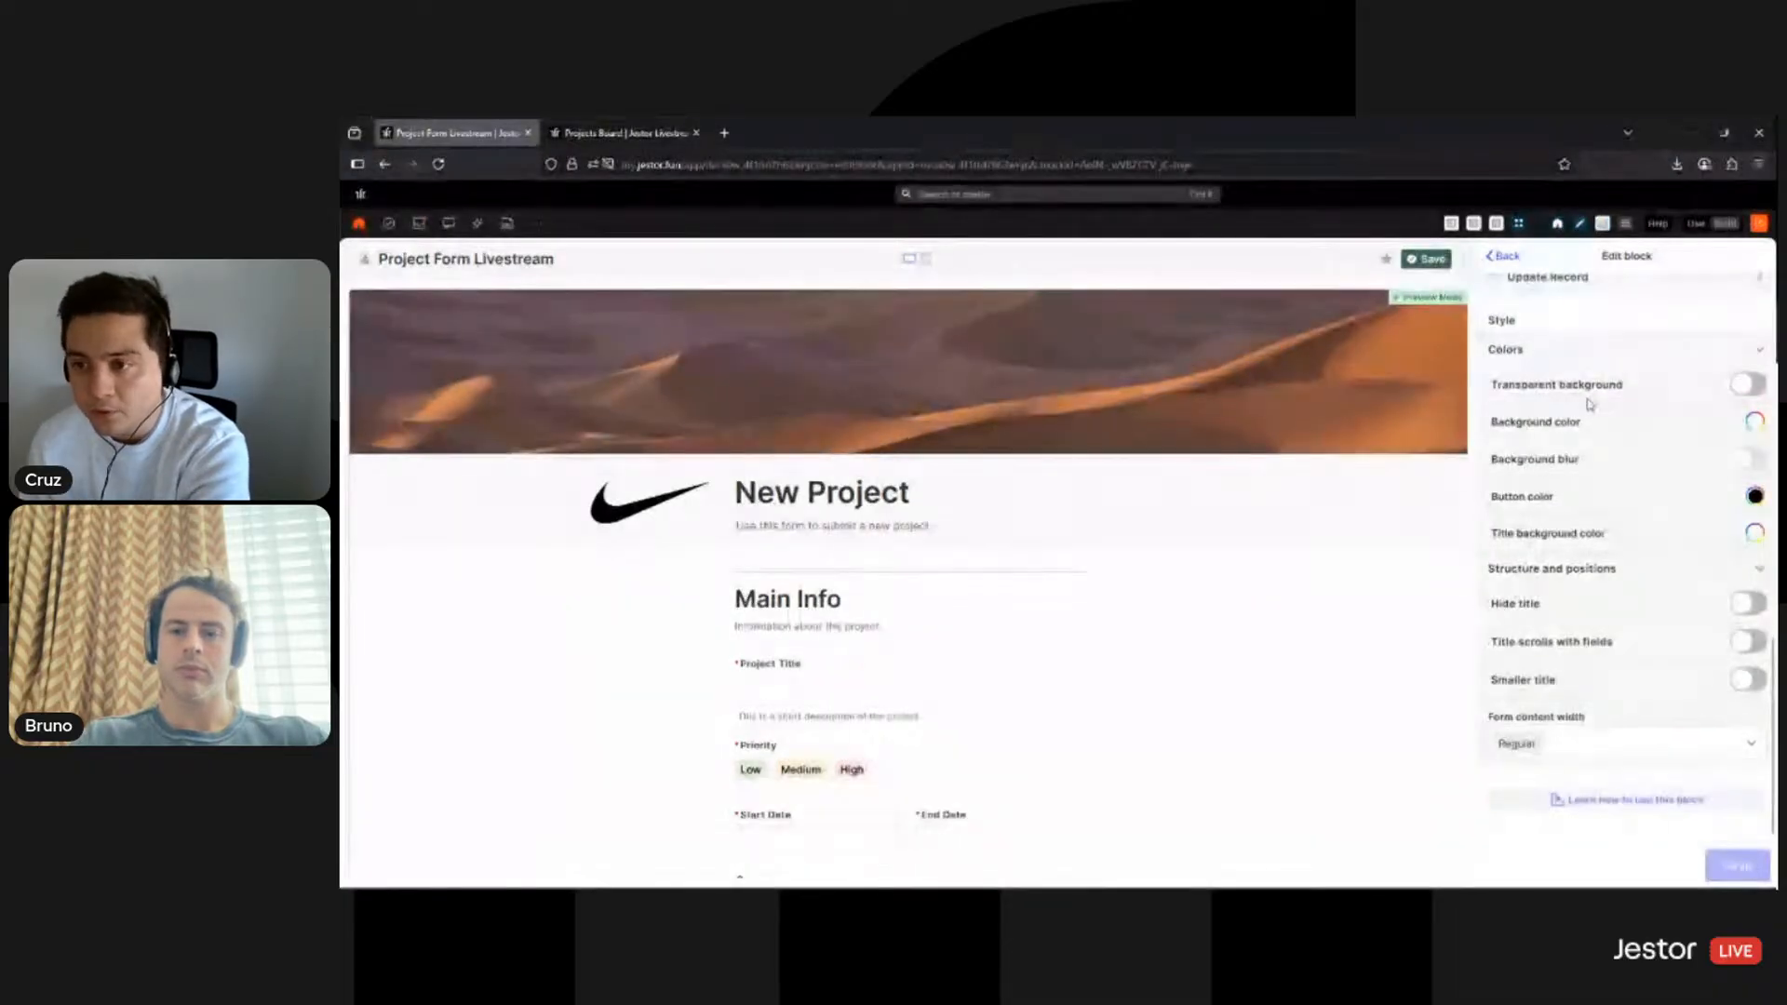
left_click(1748, 386)
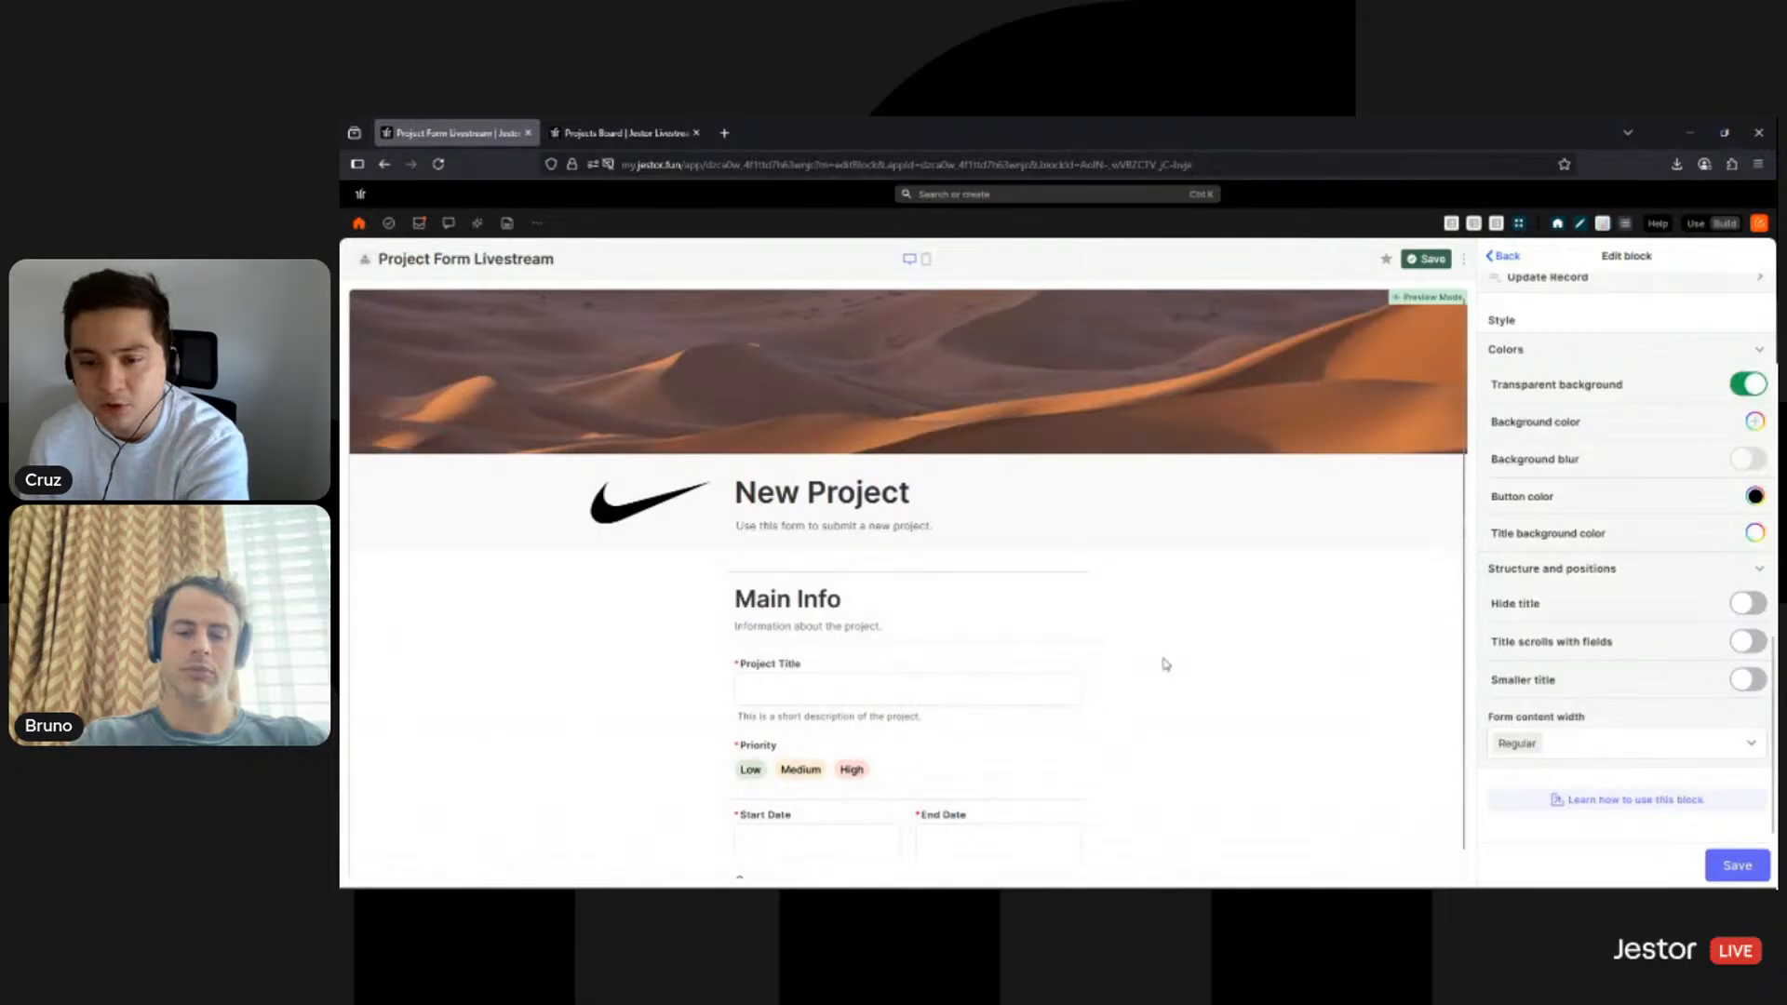
left_click(1742, 395)
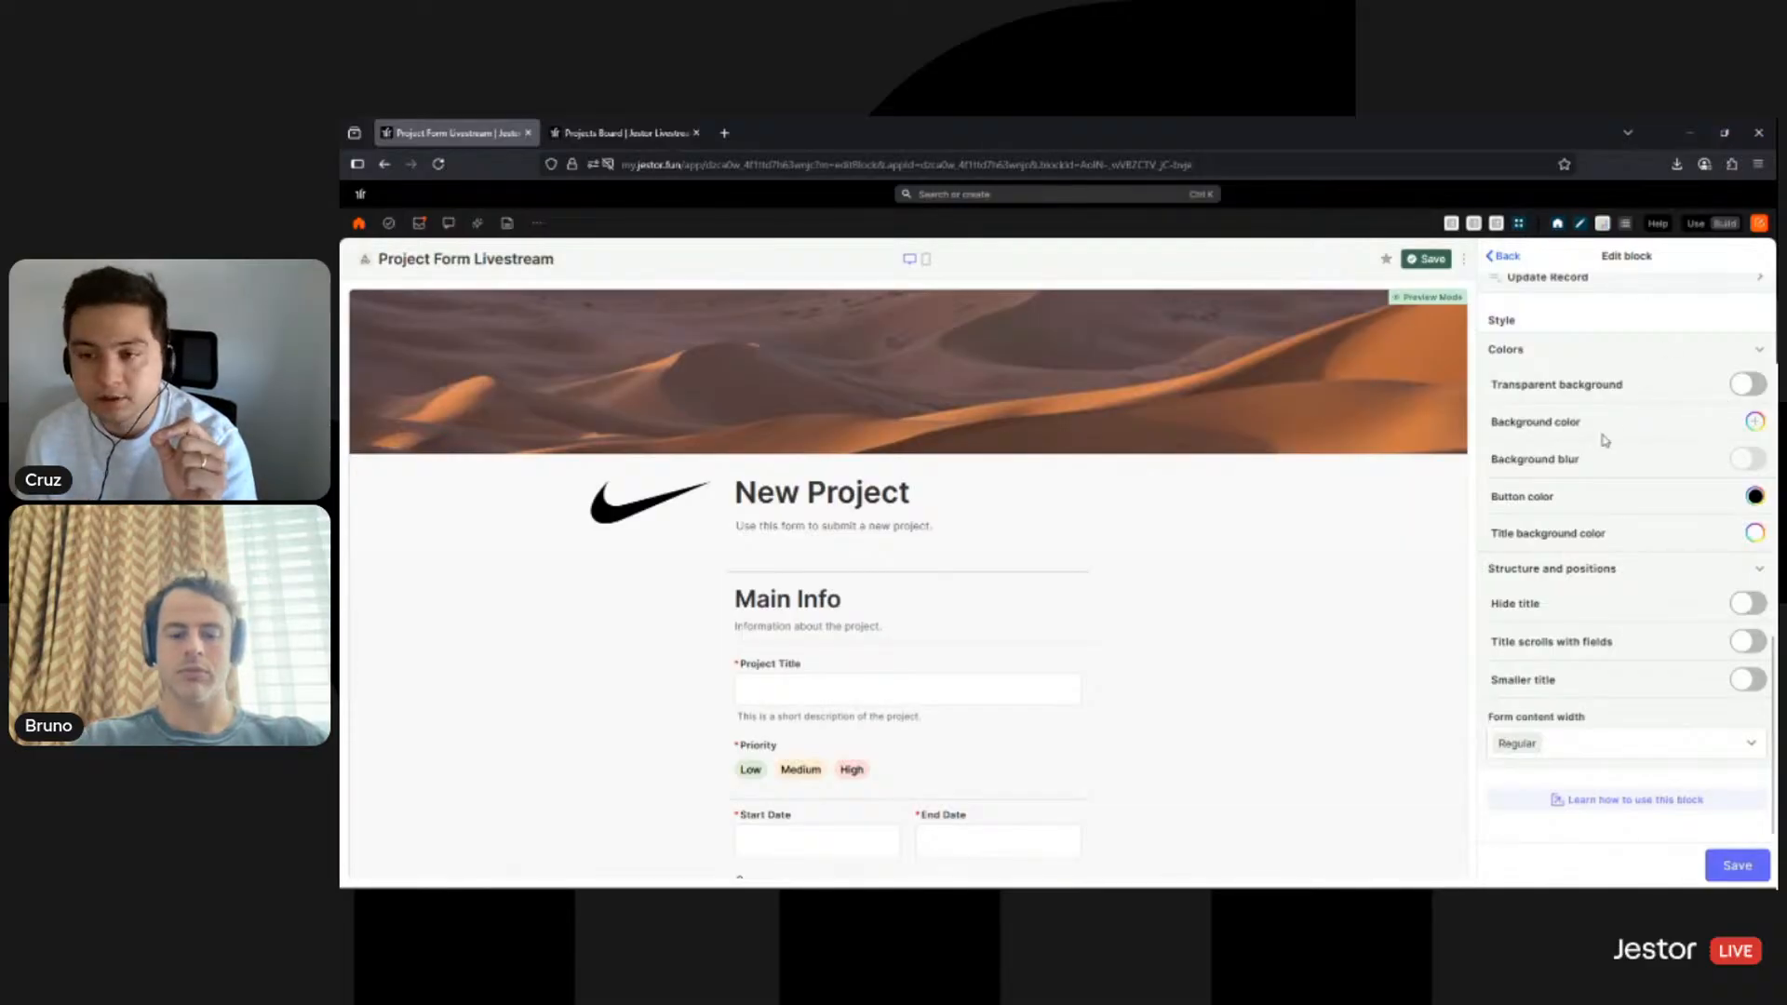
- Try red, indigo and black as the form's background colour
left_click(1756, 423)
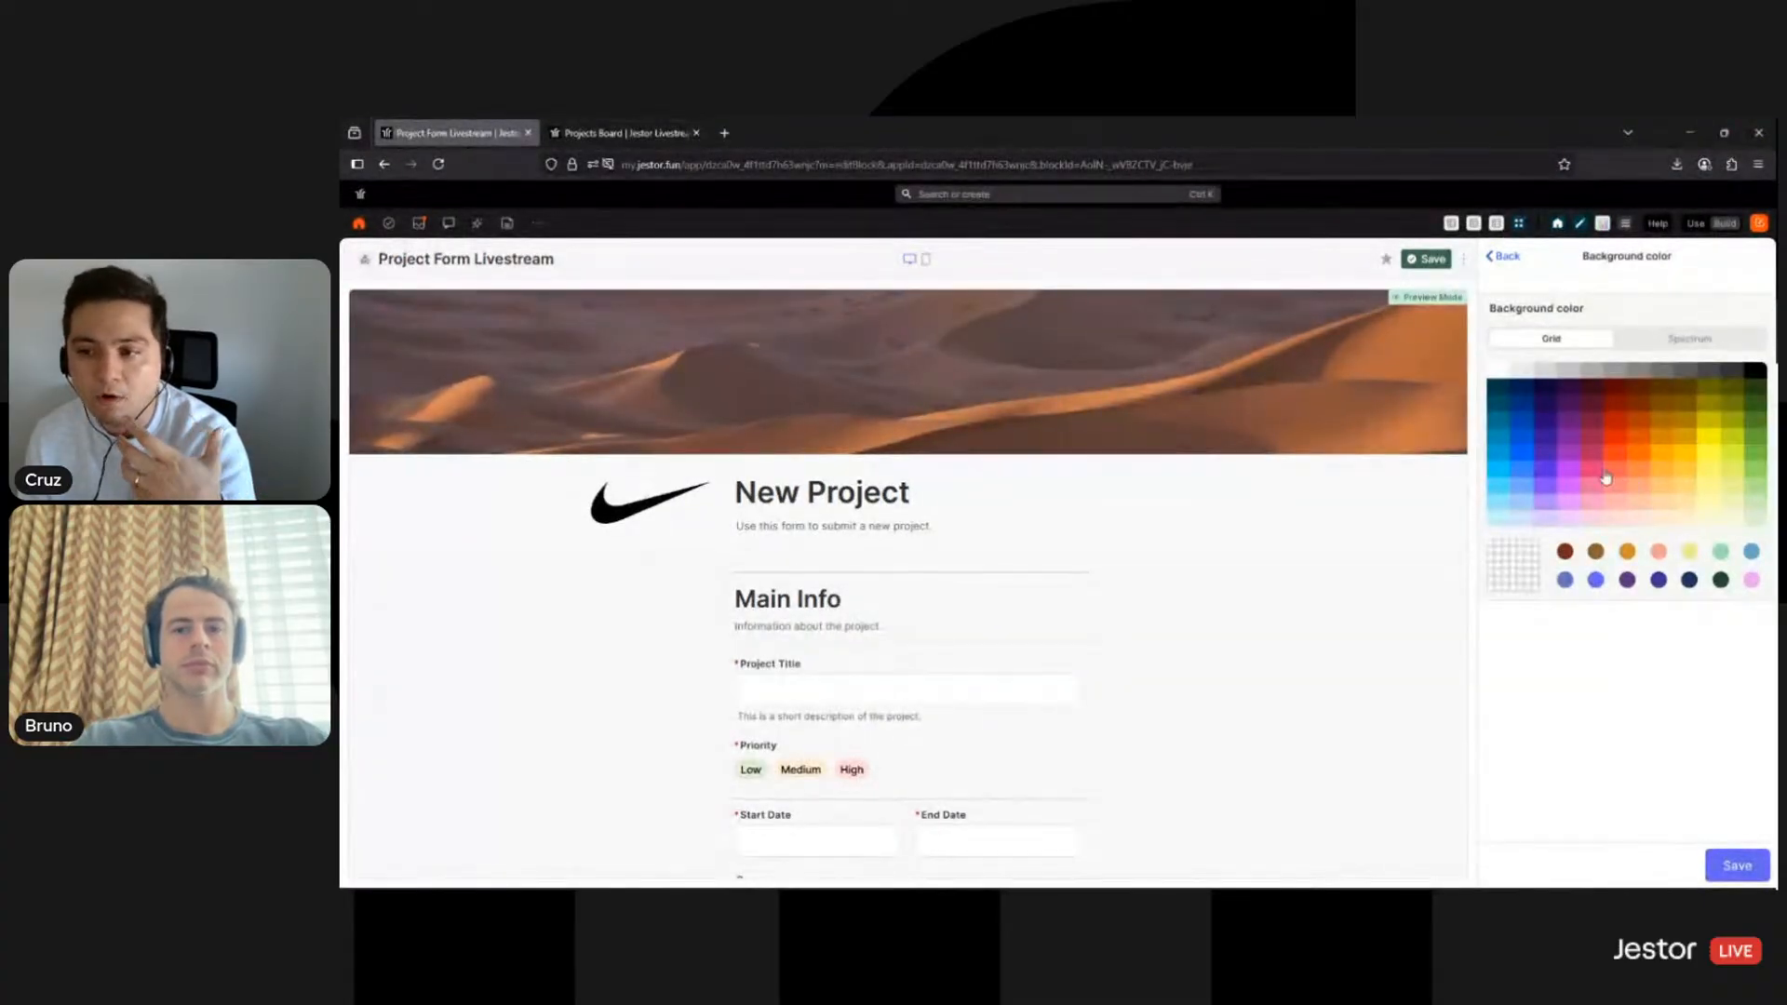
left_click(1588, 459)
key("Left")
key("Left")
key("Up")
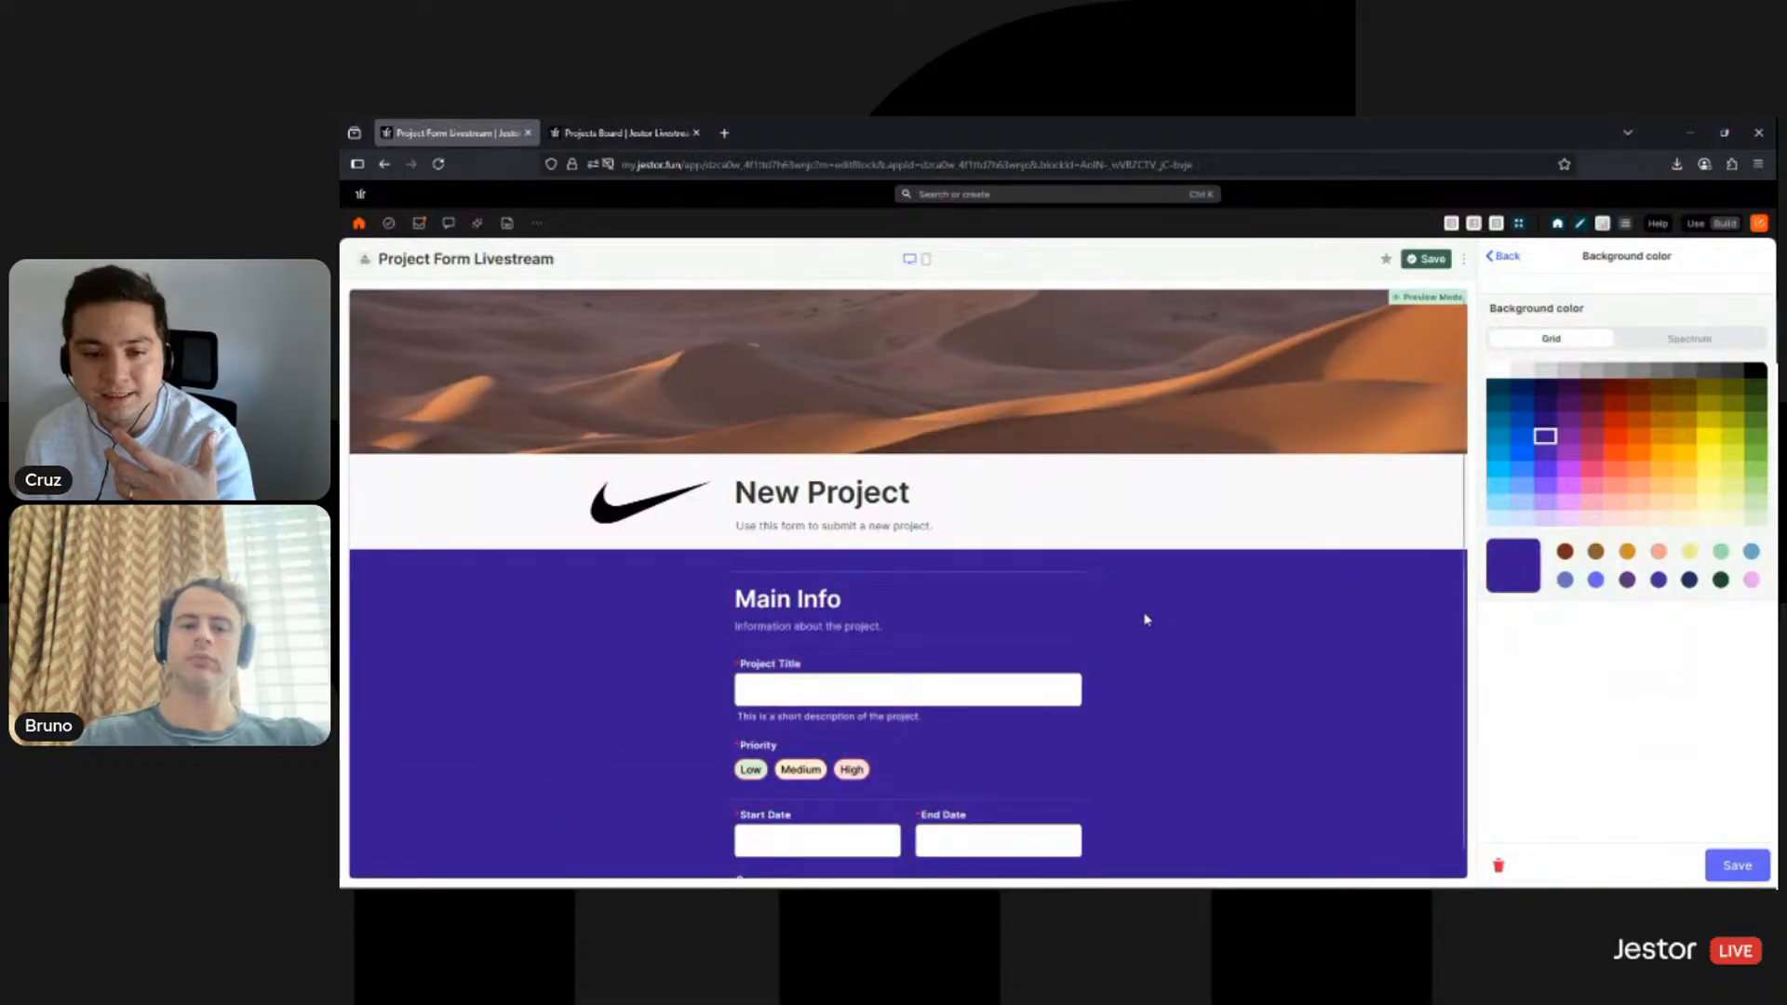
scroll(1145, 651, "down", 3)
scroll(1134, 748, "up", 1)
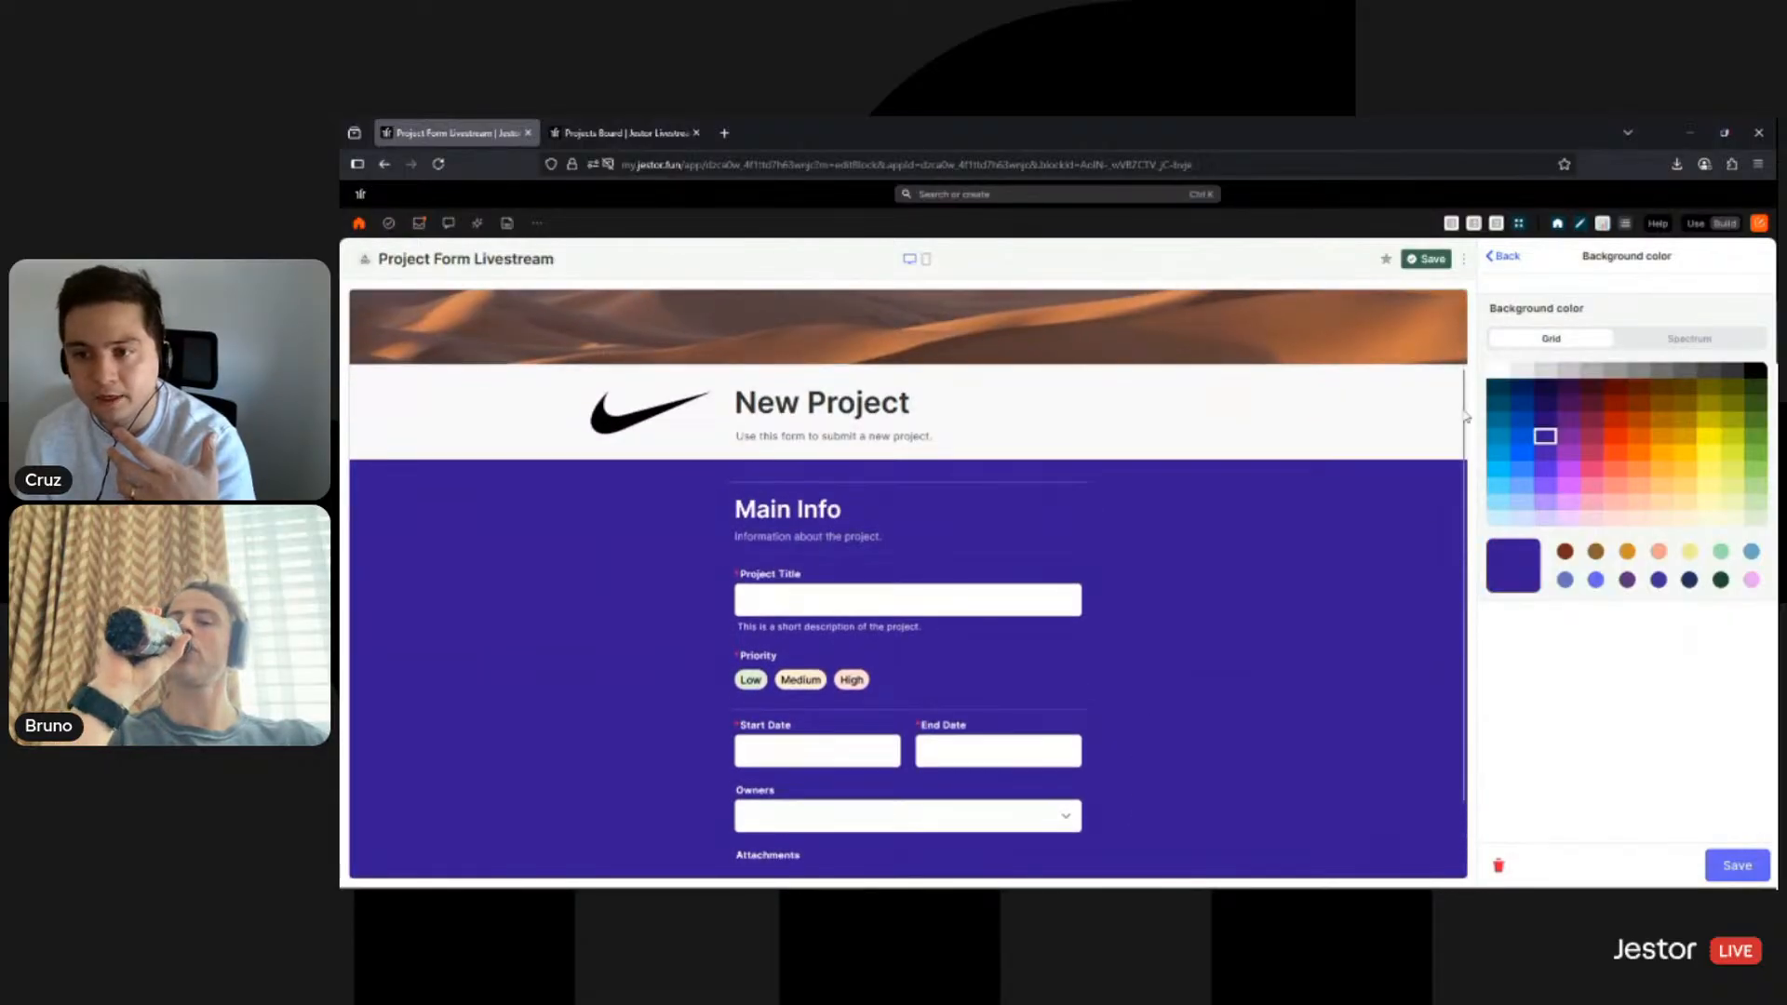
left_click(1758, 377)
scroll(1260, 583, "down", 2)
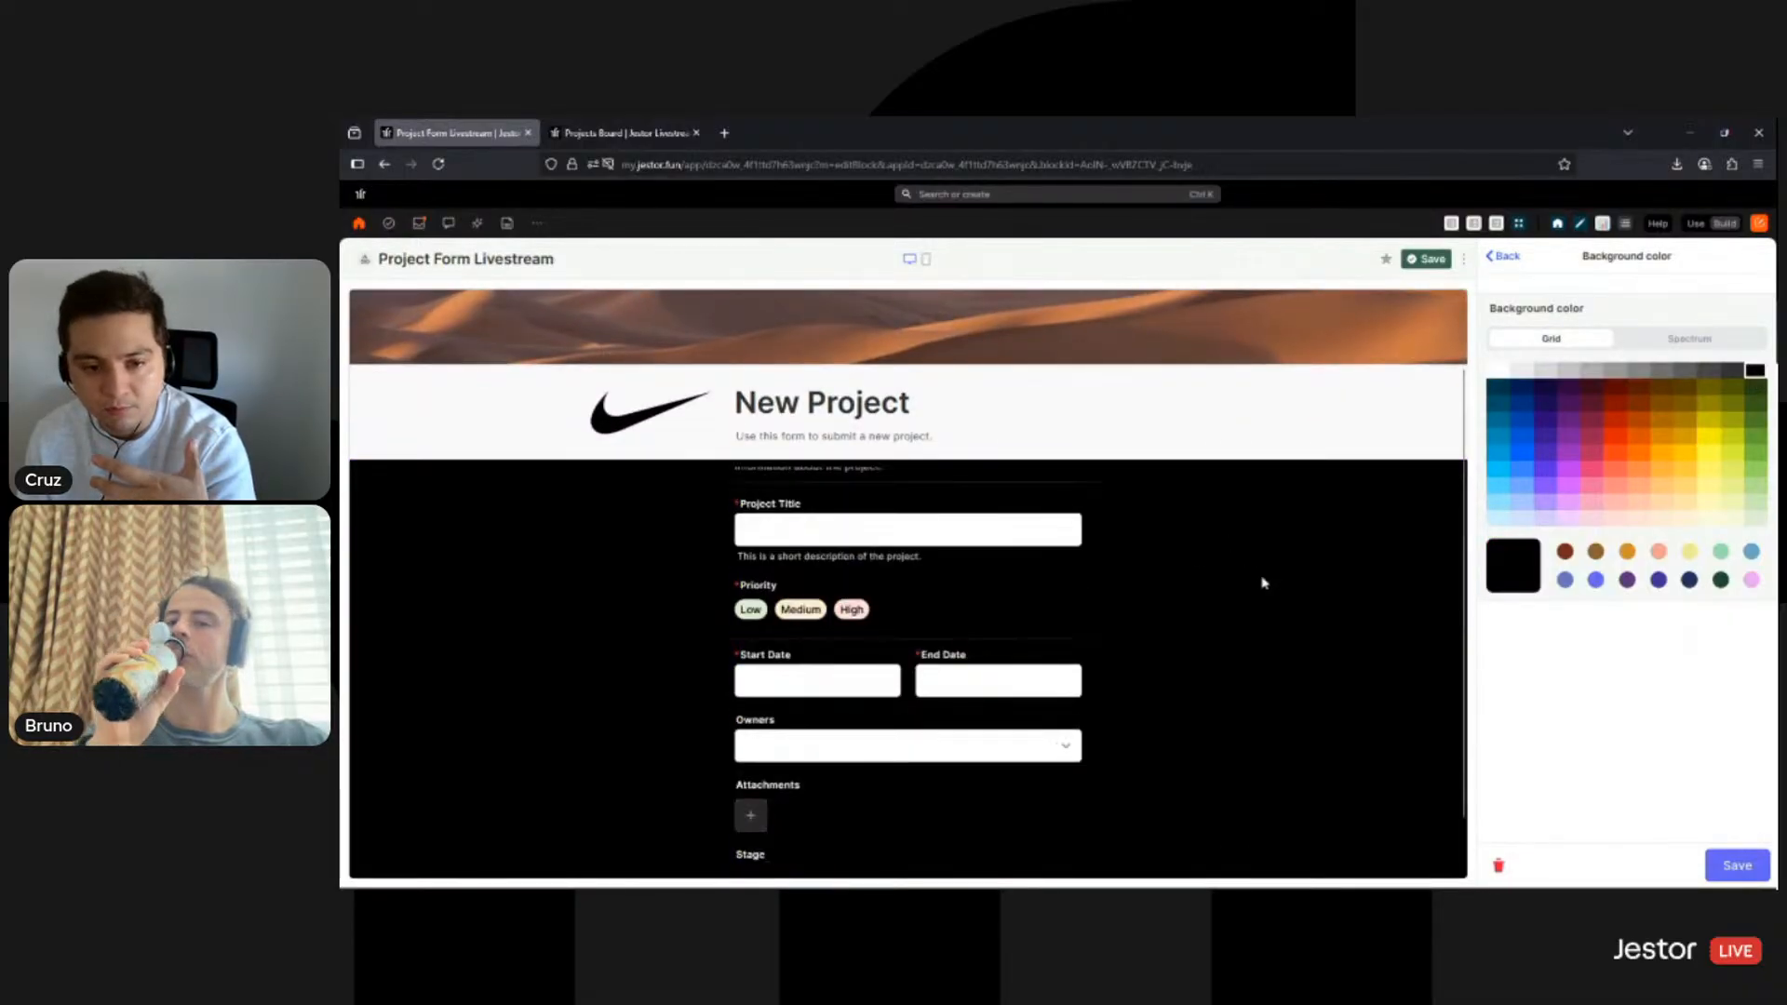
scroll(1192, 769, "up", 2)
- After one more black trial, set the form background back to white and save
key("Right")
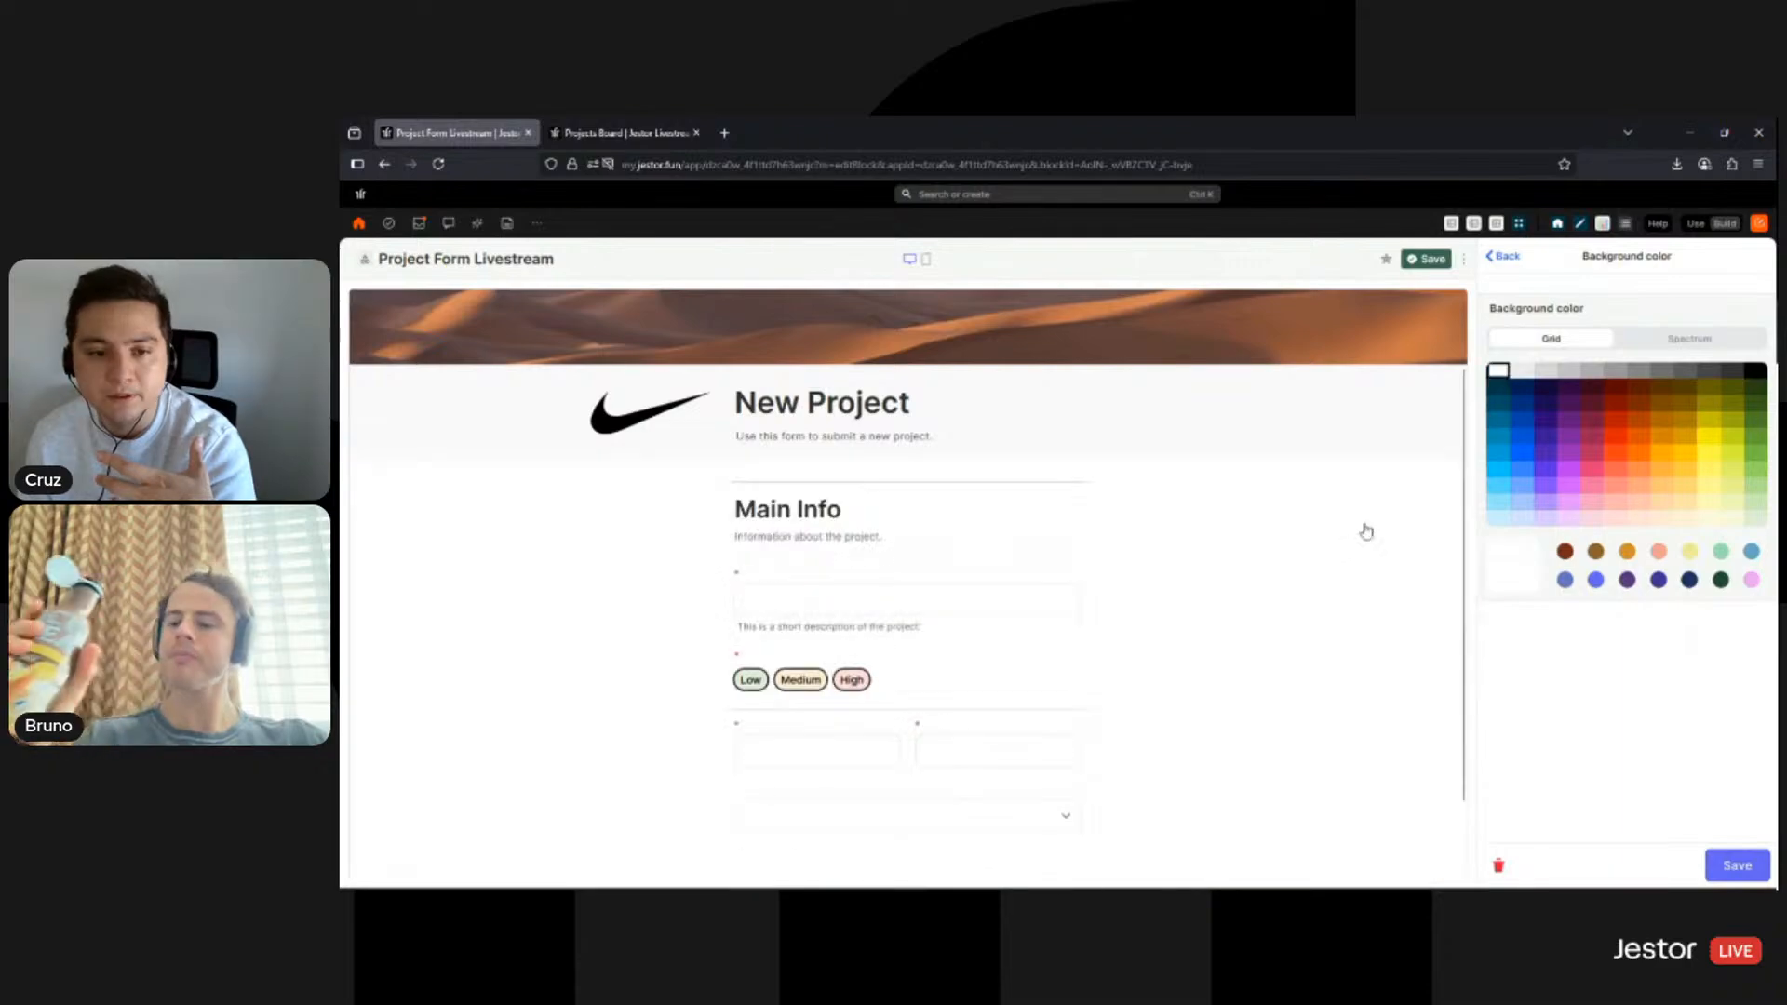
scroll(1247, 642, "down", 3)
scroll(1272, 685, "up", 3)
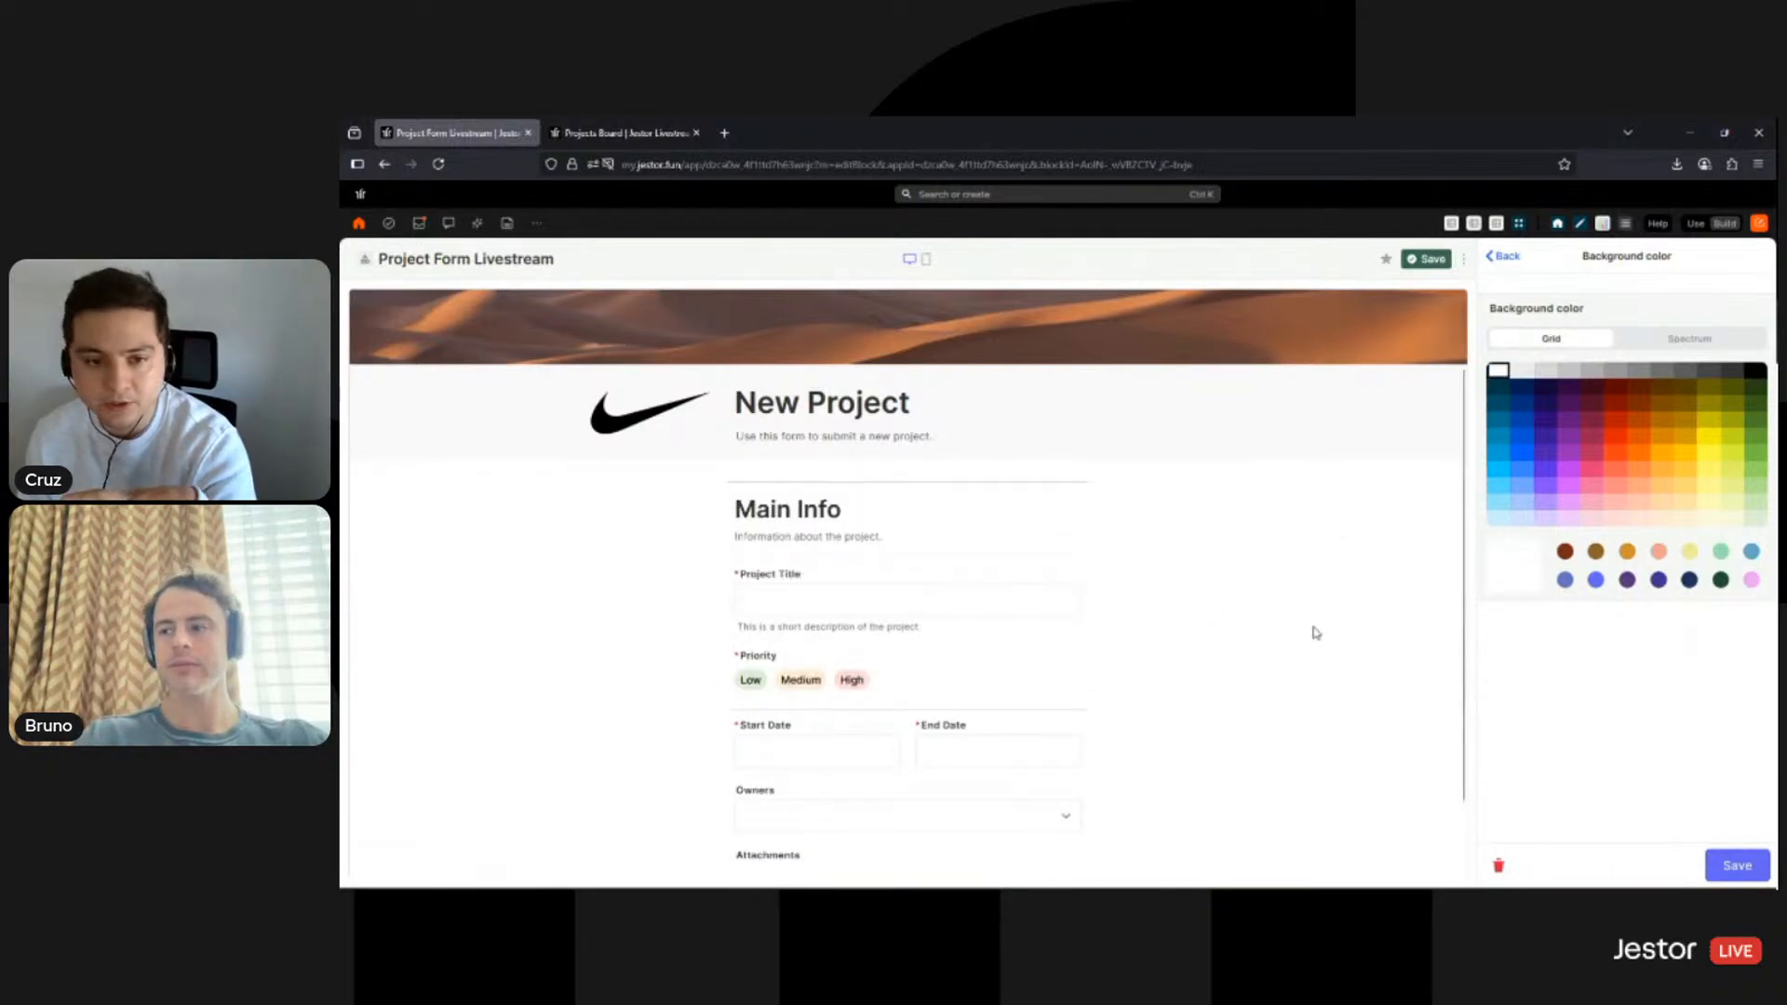
left_click(1755, 374)
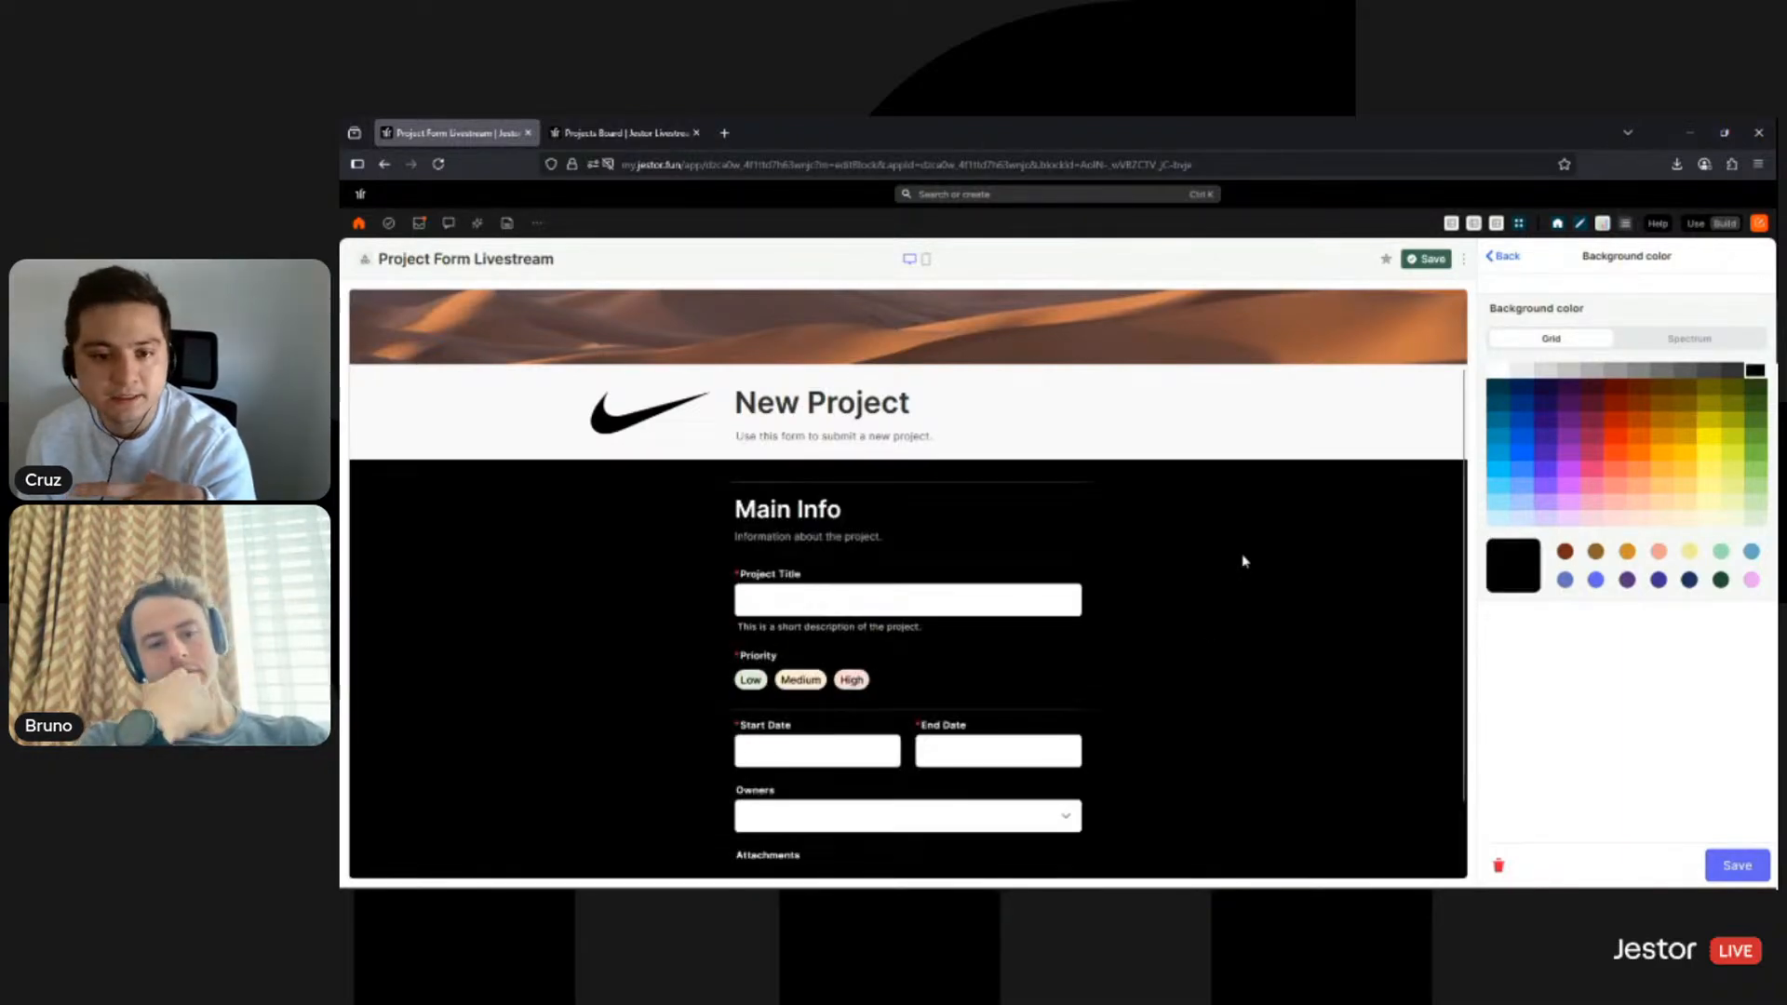
scroll(1201, 642, "down", 3)
left_click(1501, 372)
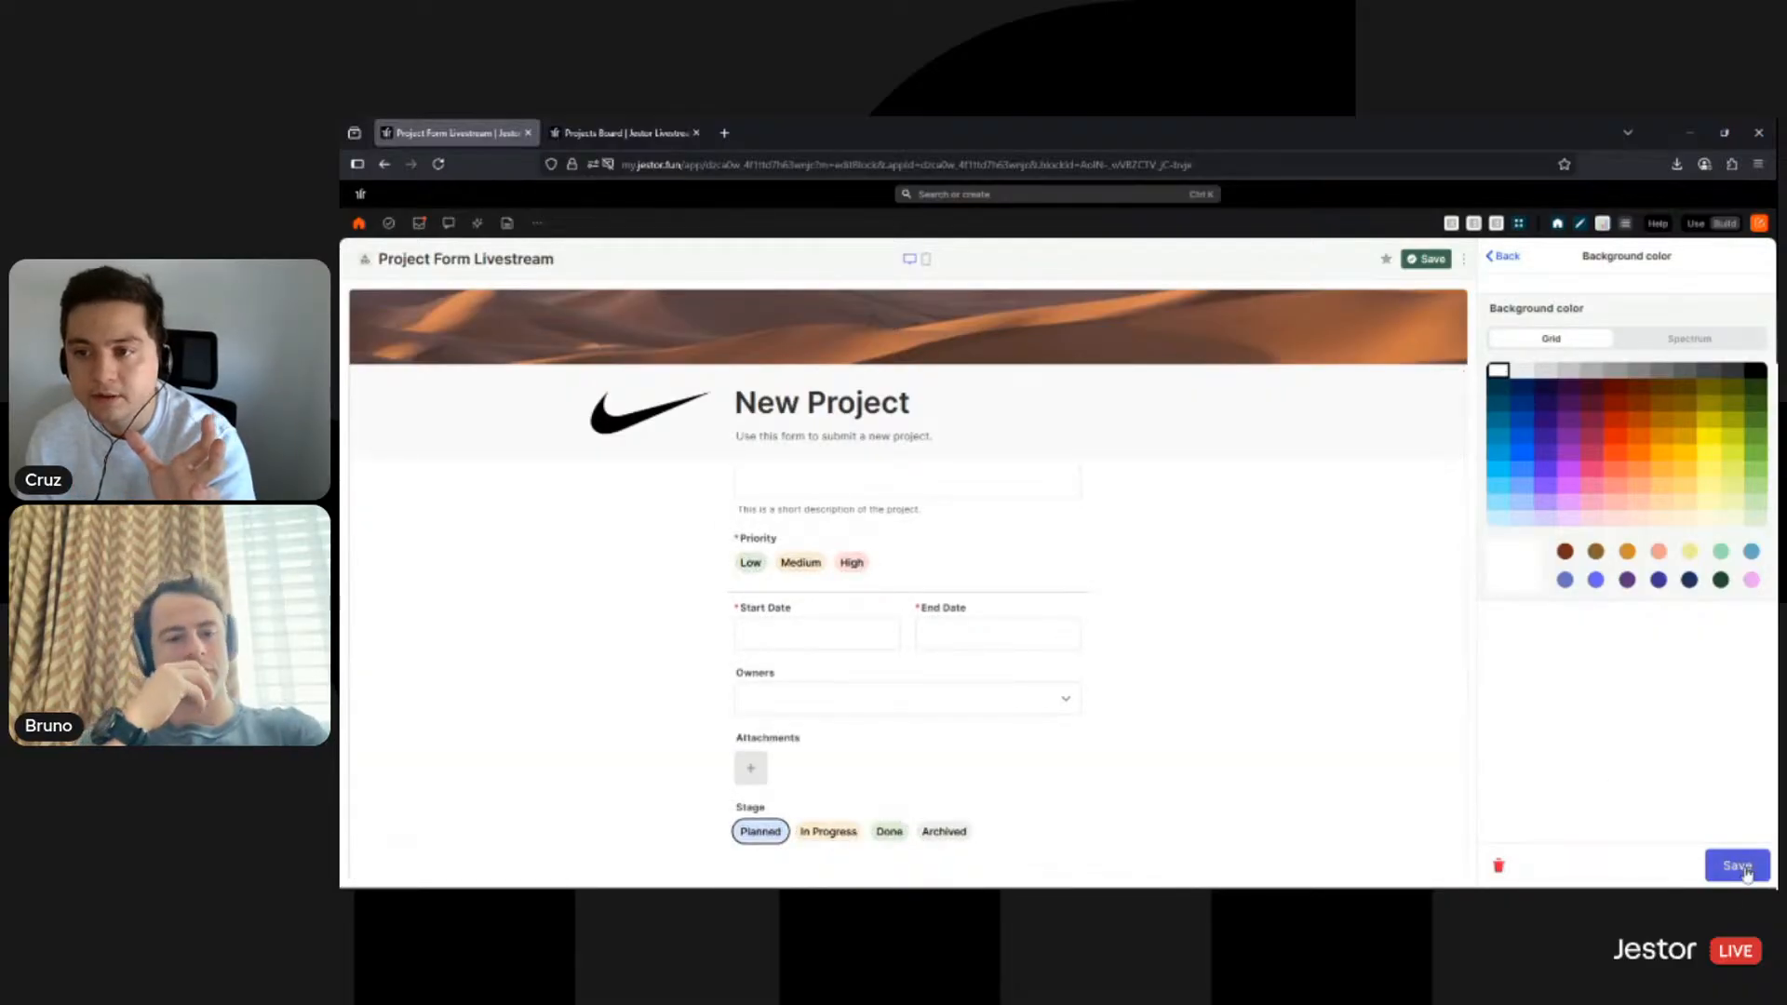
left_click(1737, 865)
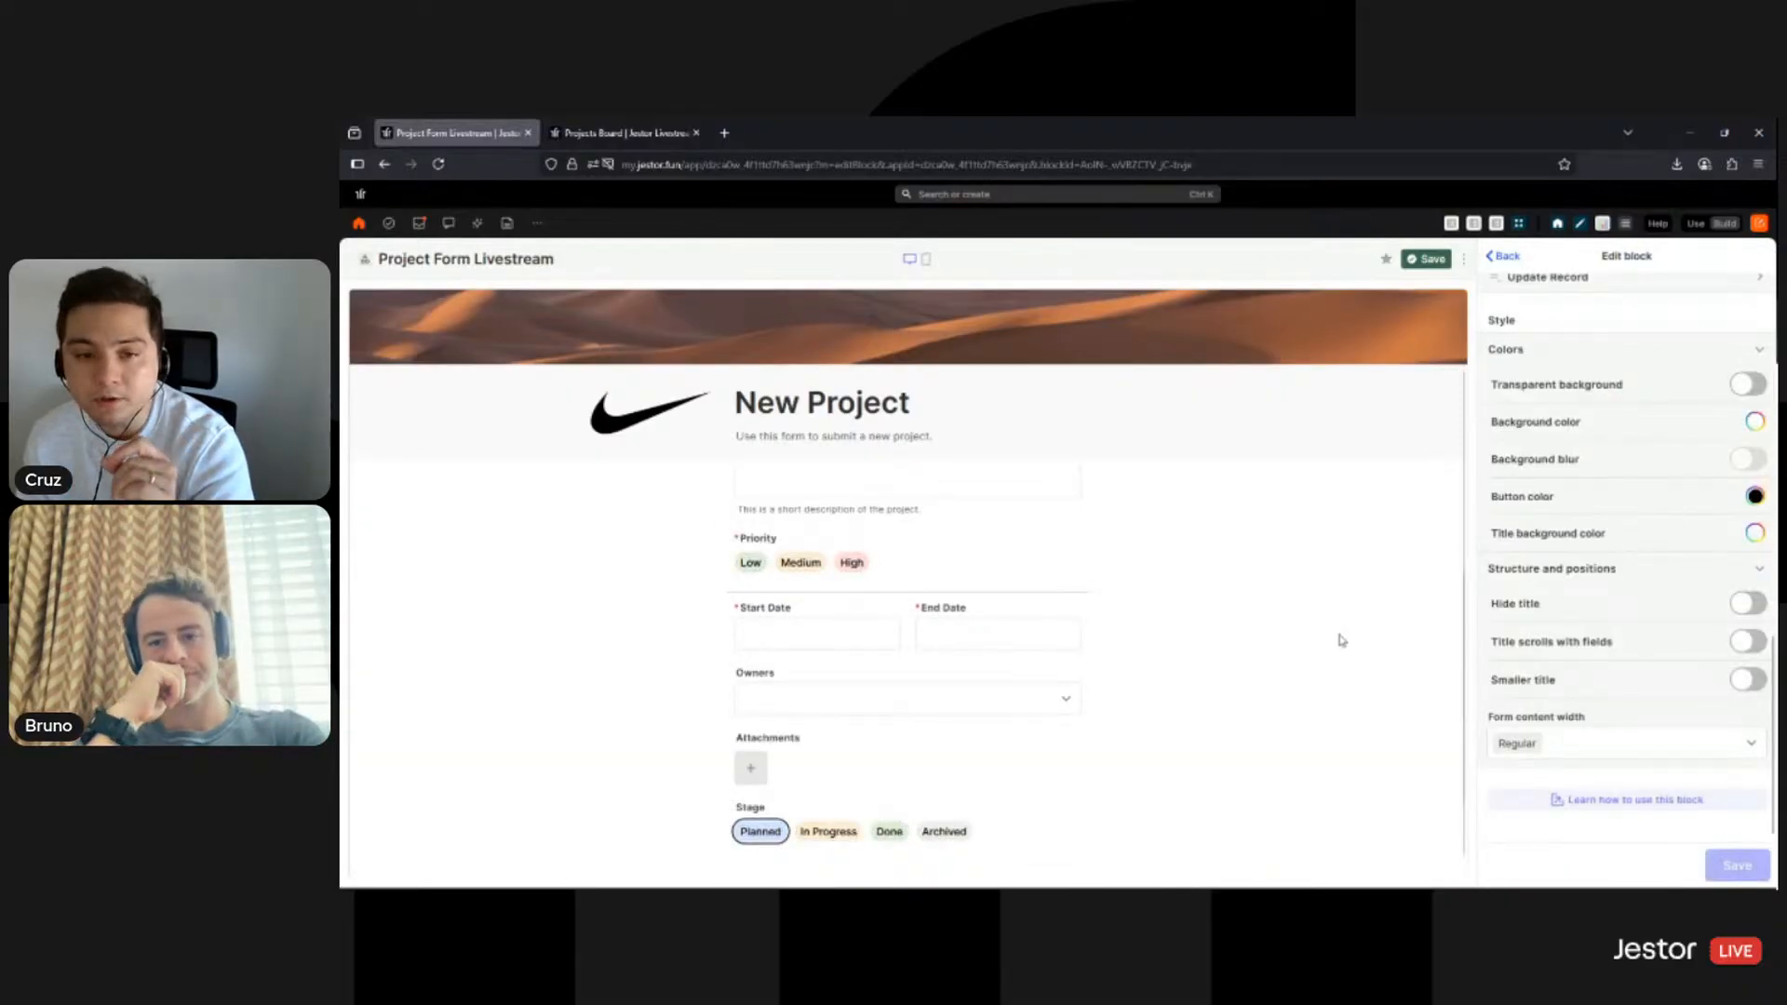
scroll(1340, 642, "down", 1)
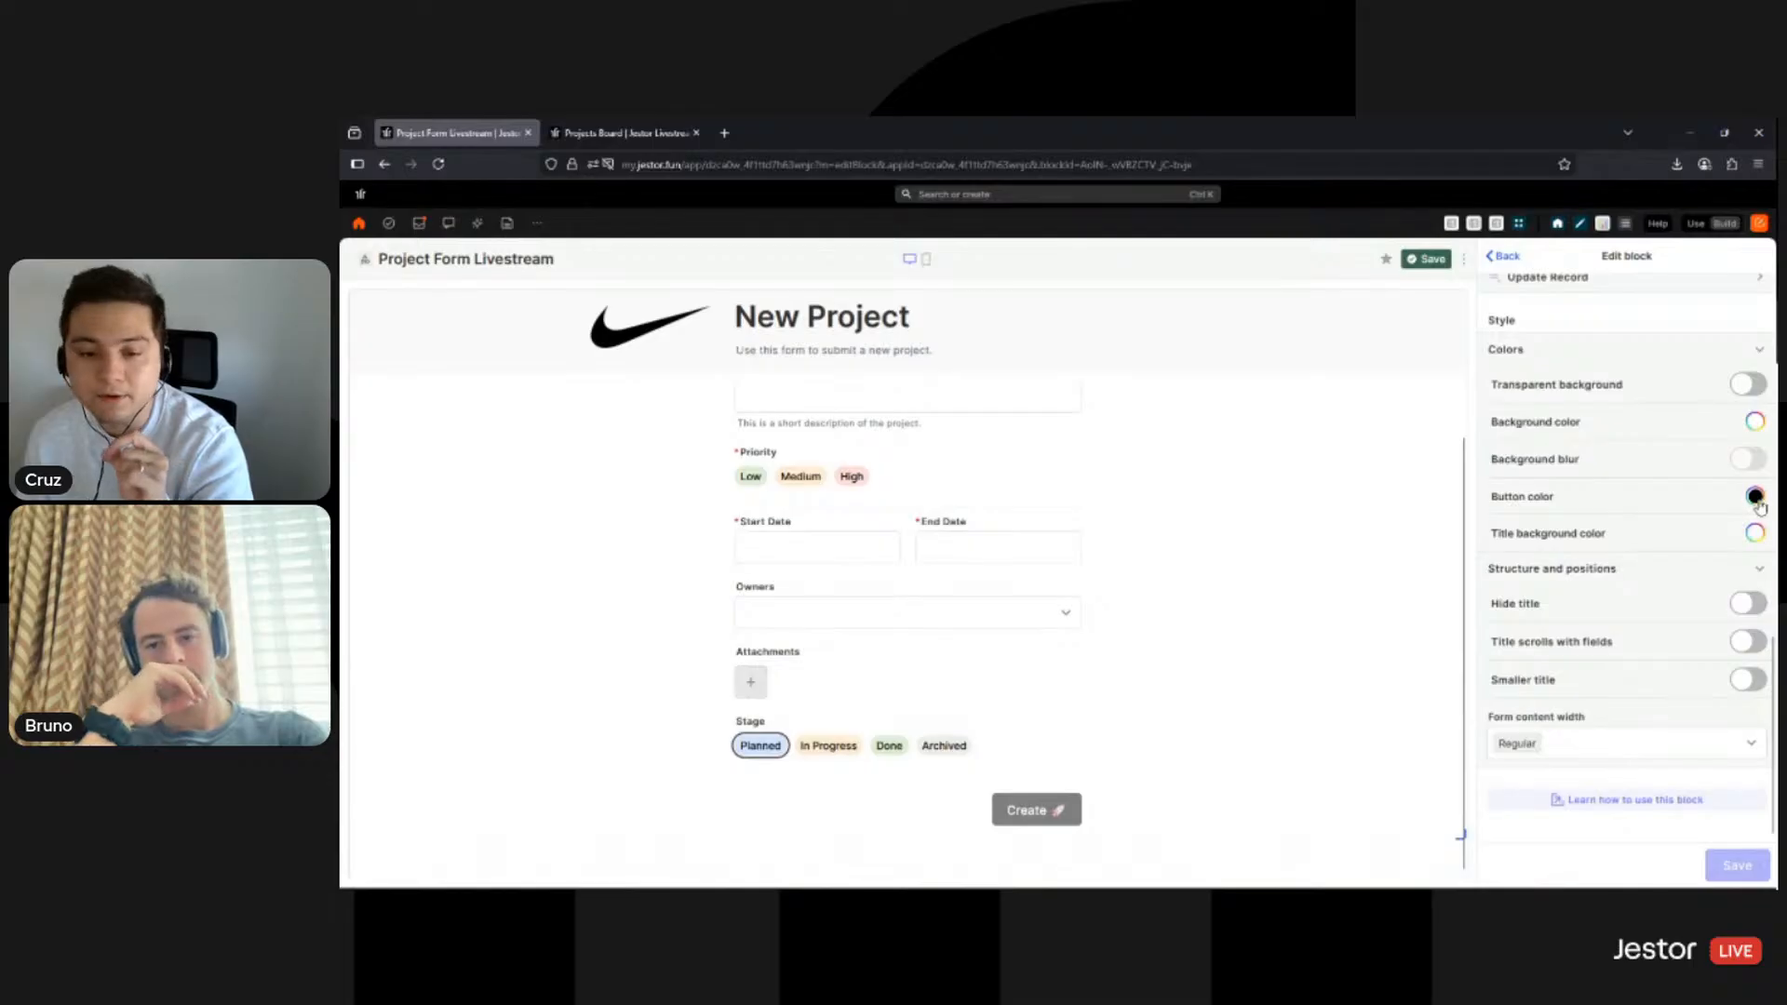
- After trying purple, navy and brown, save the Create button colour as orange-red
left_click(1755, 498)
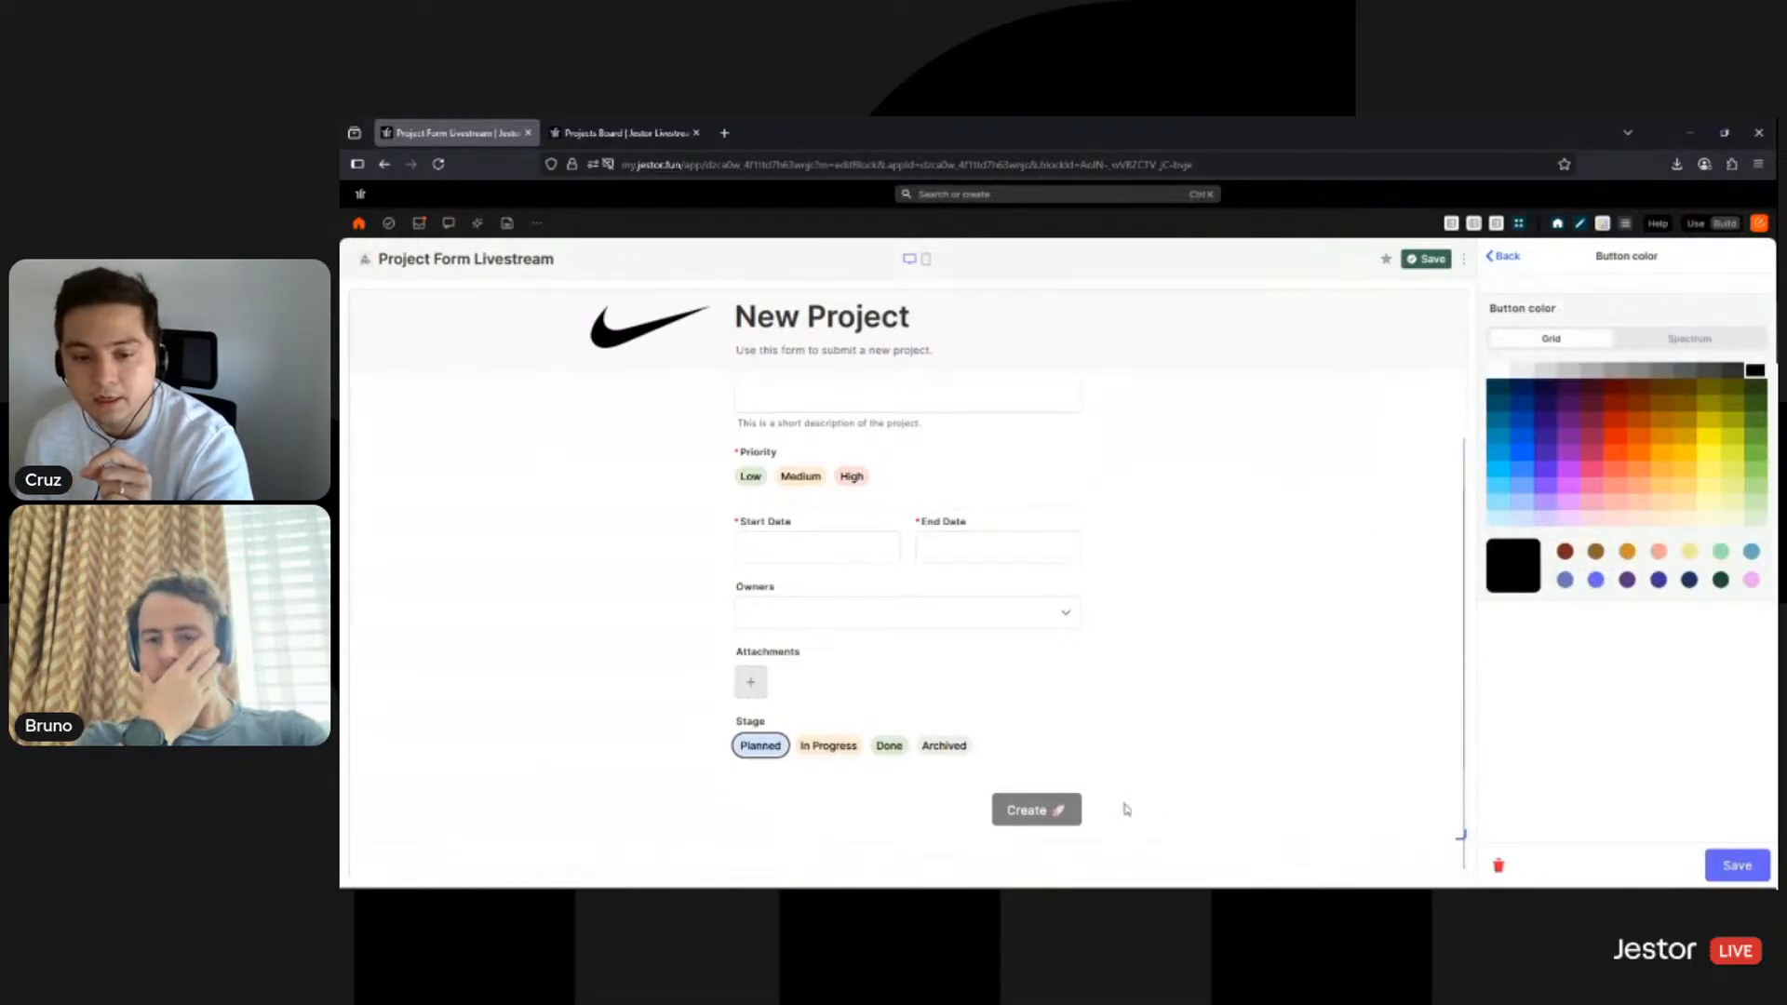
left_click(1568, 421)
left_click(1562, 443)
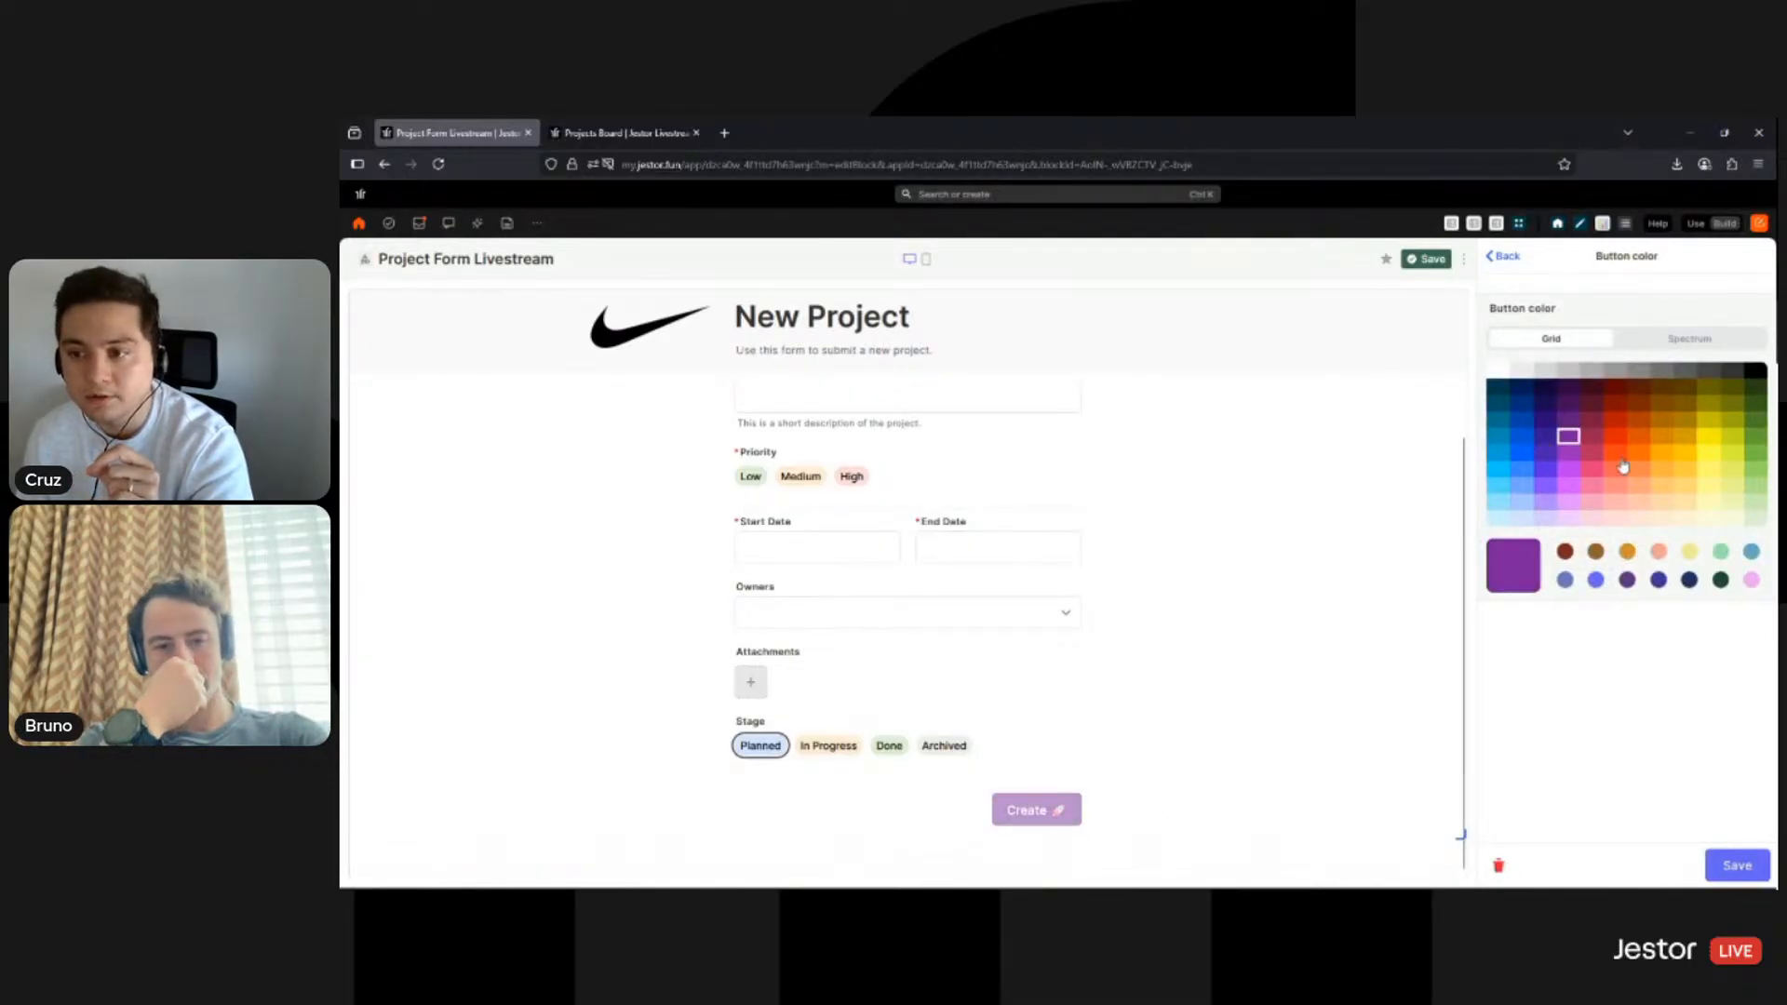
left_click(1498, 388)
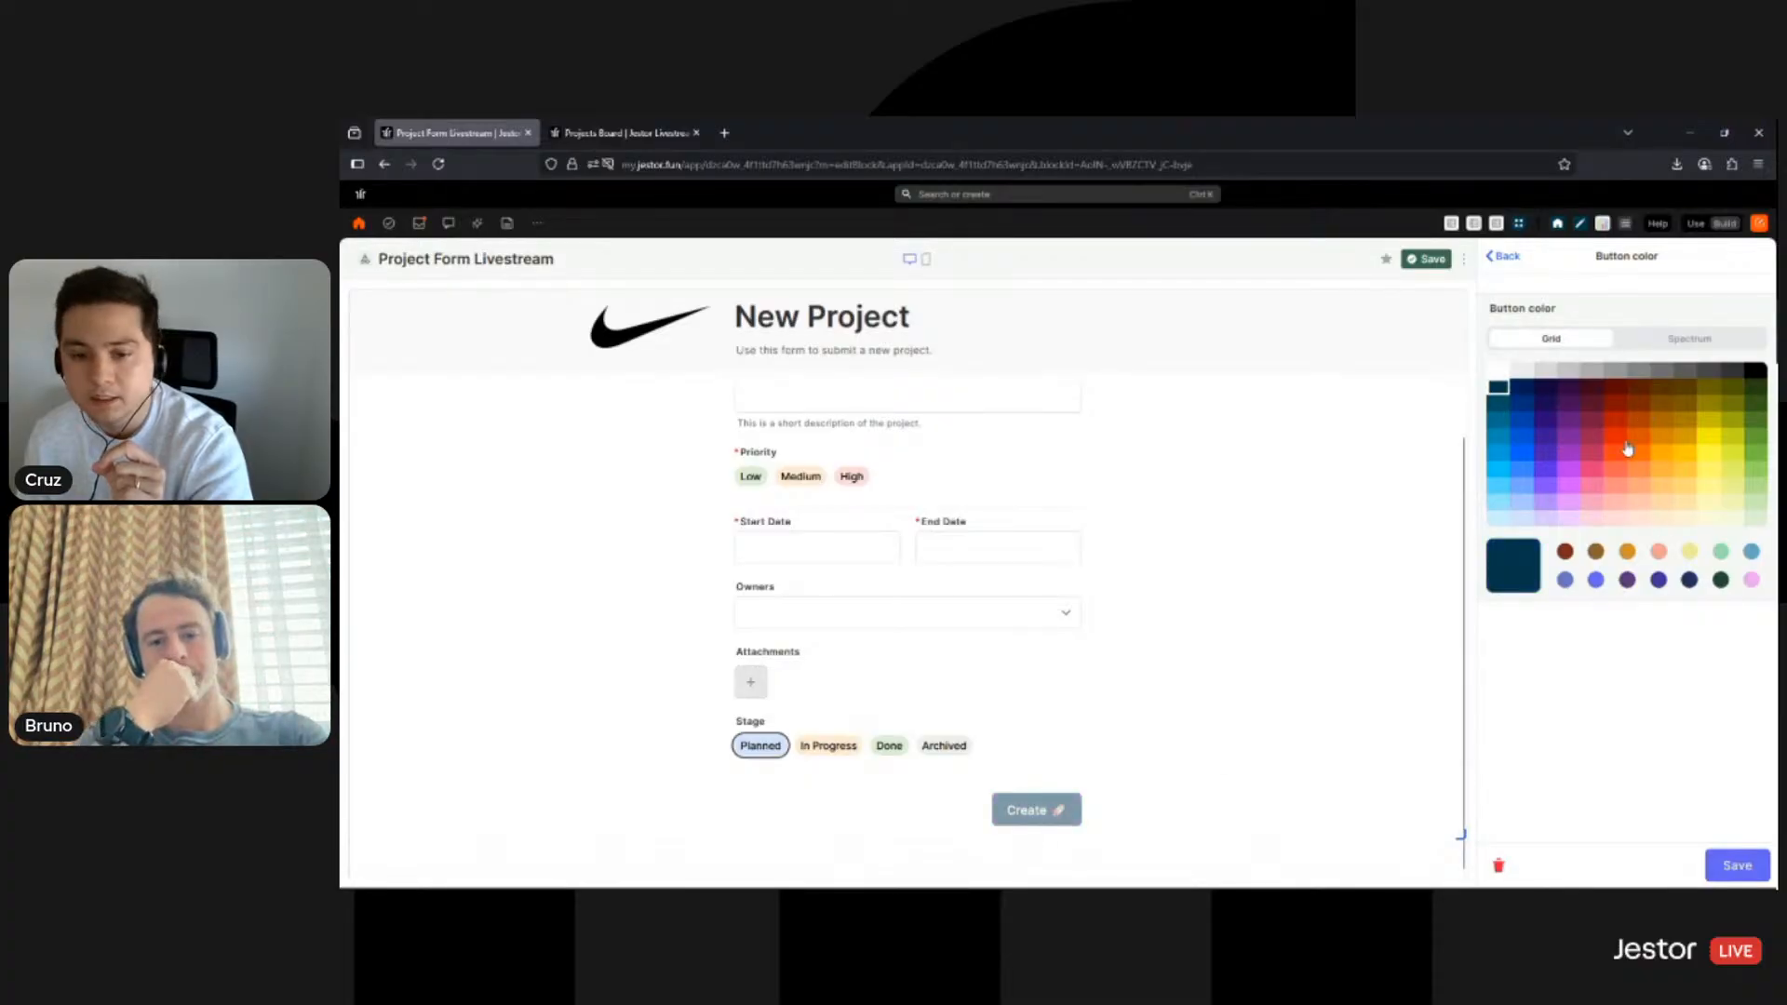
left_click(1638, 403)
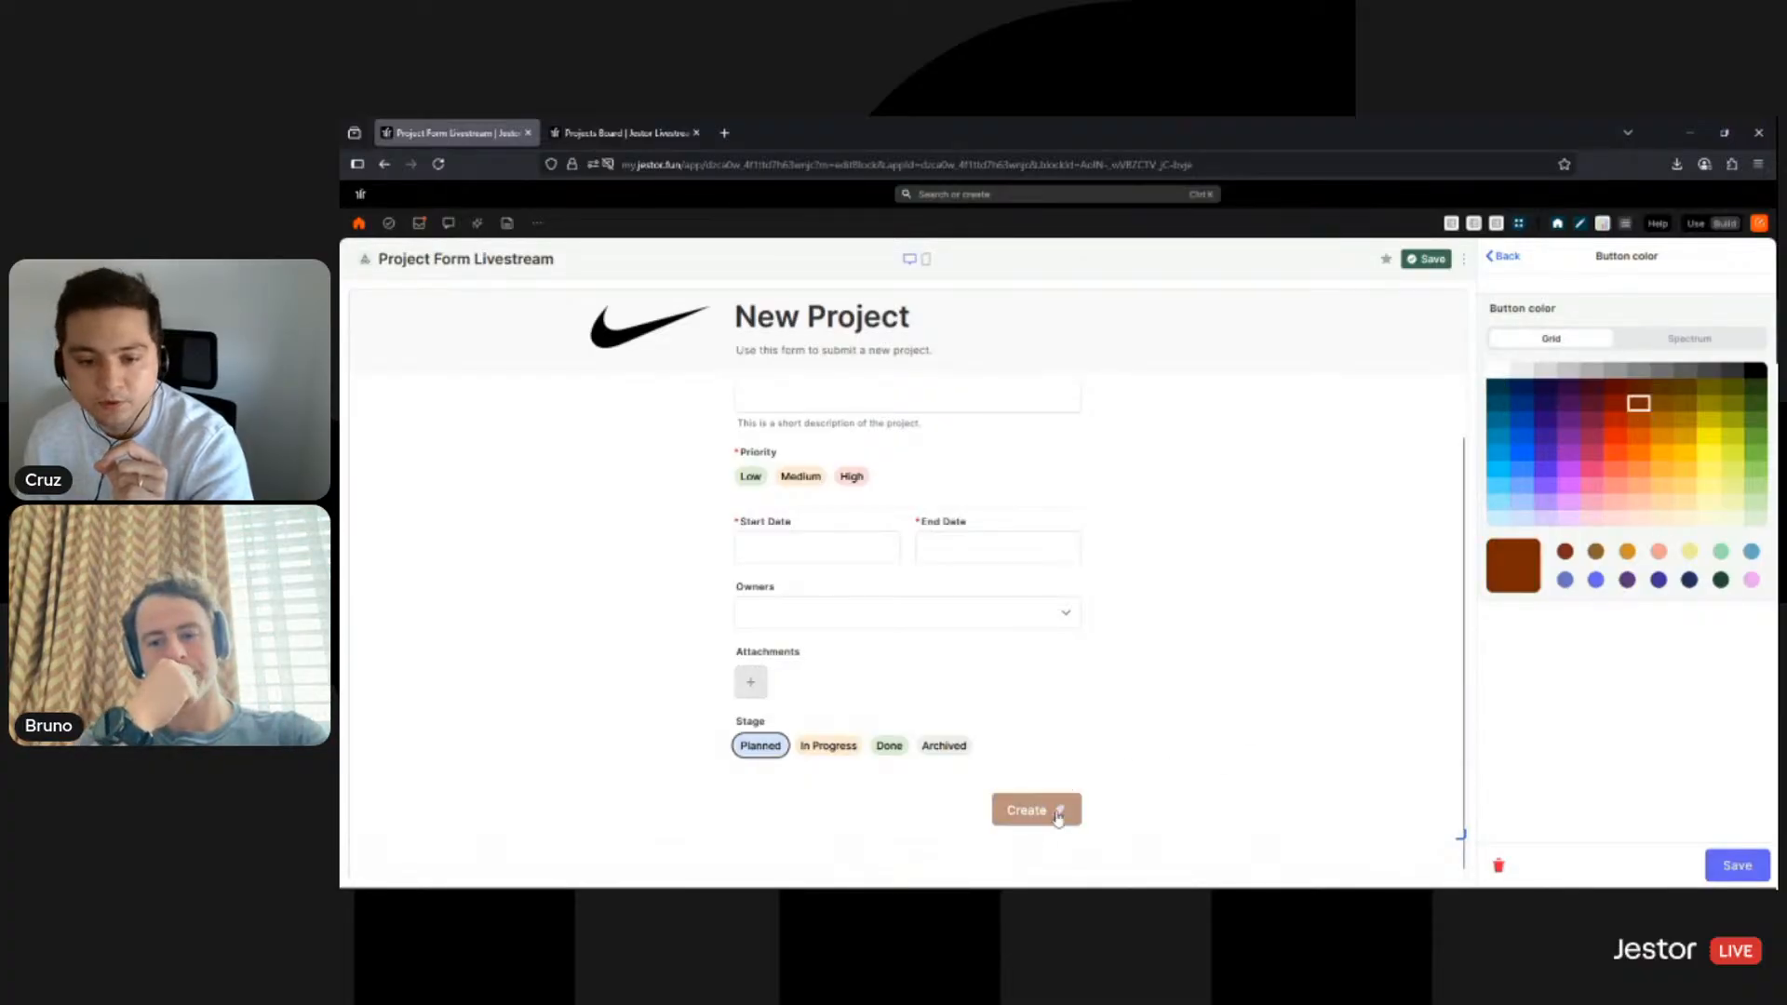
left_click(1614, 438)
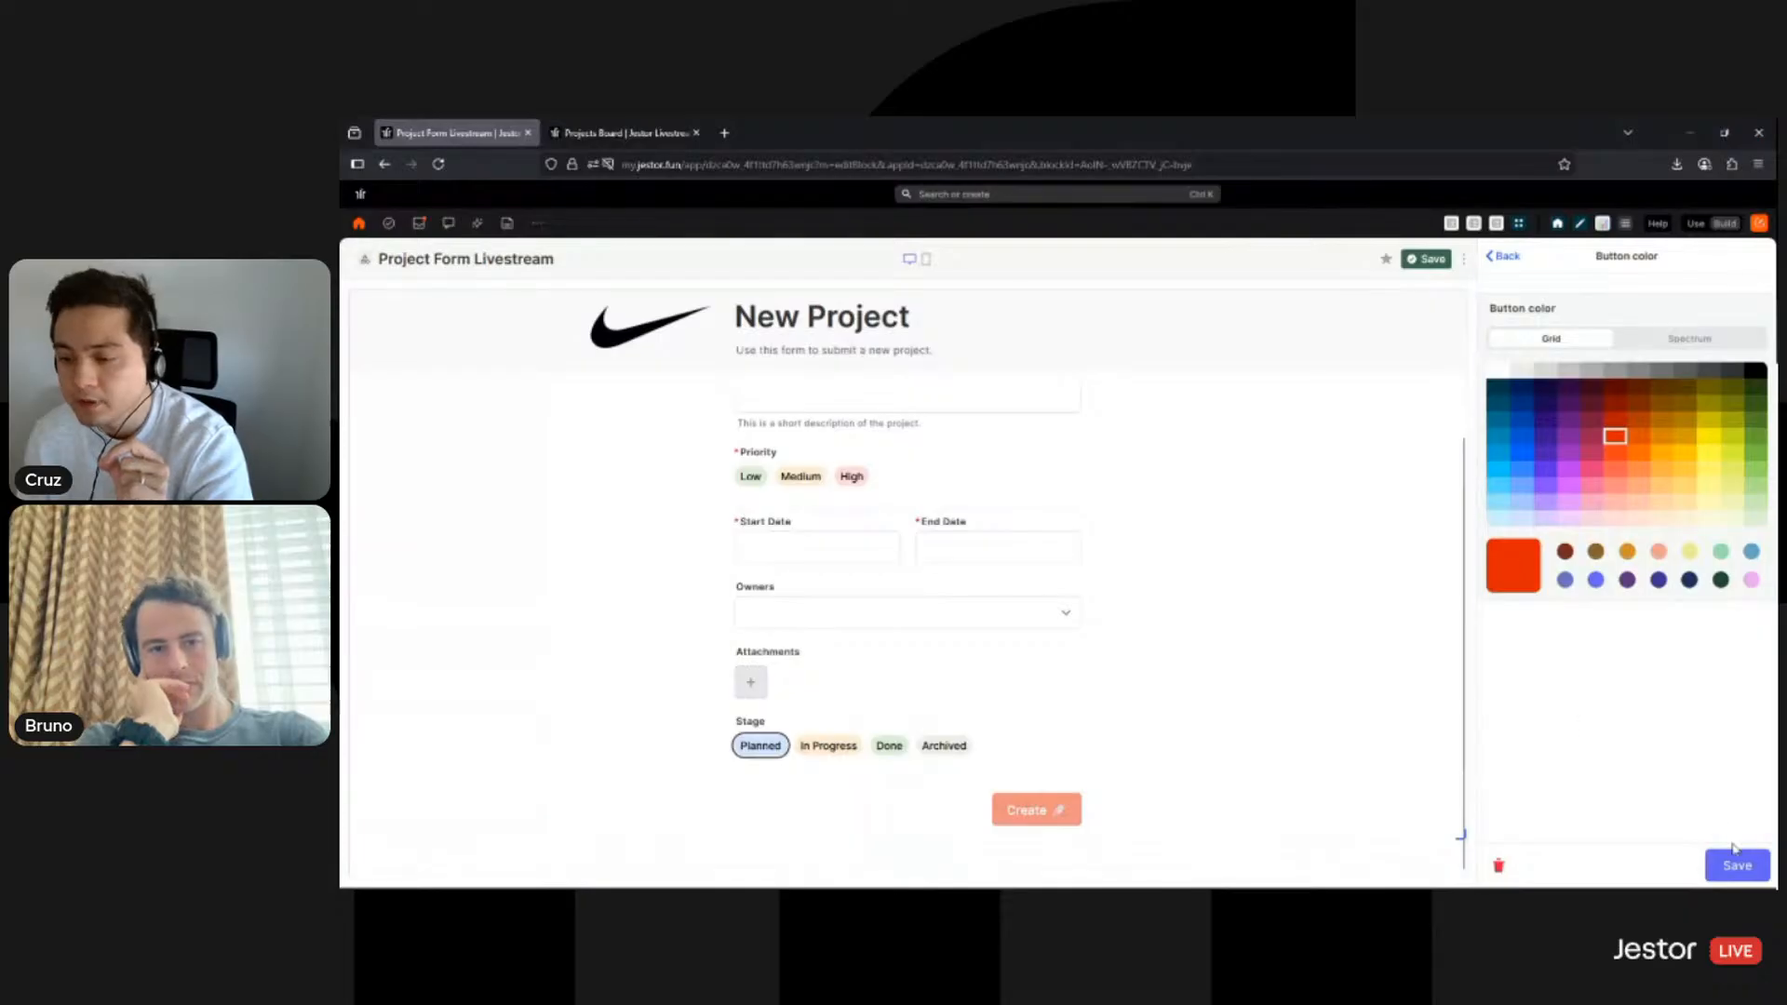
left_click(1730, 867)
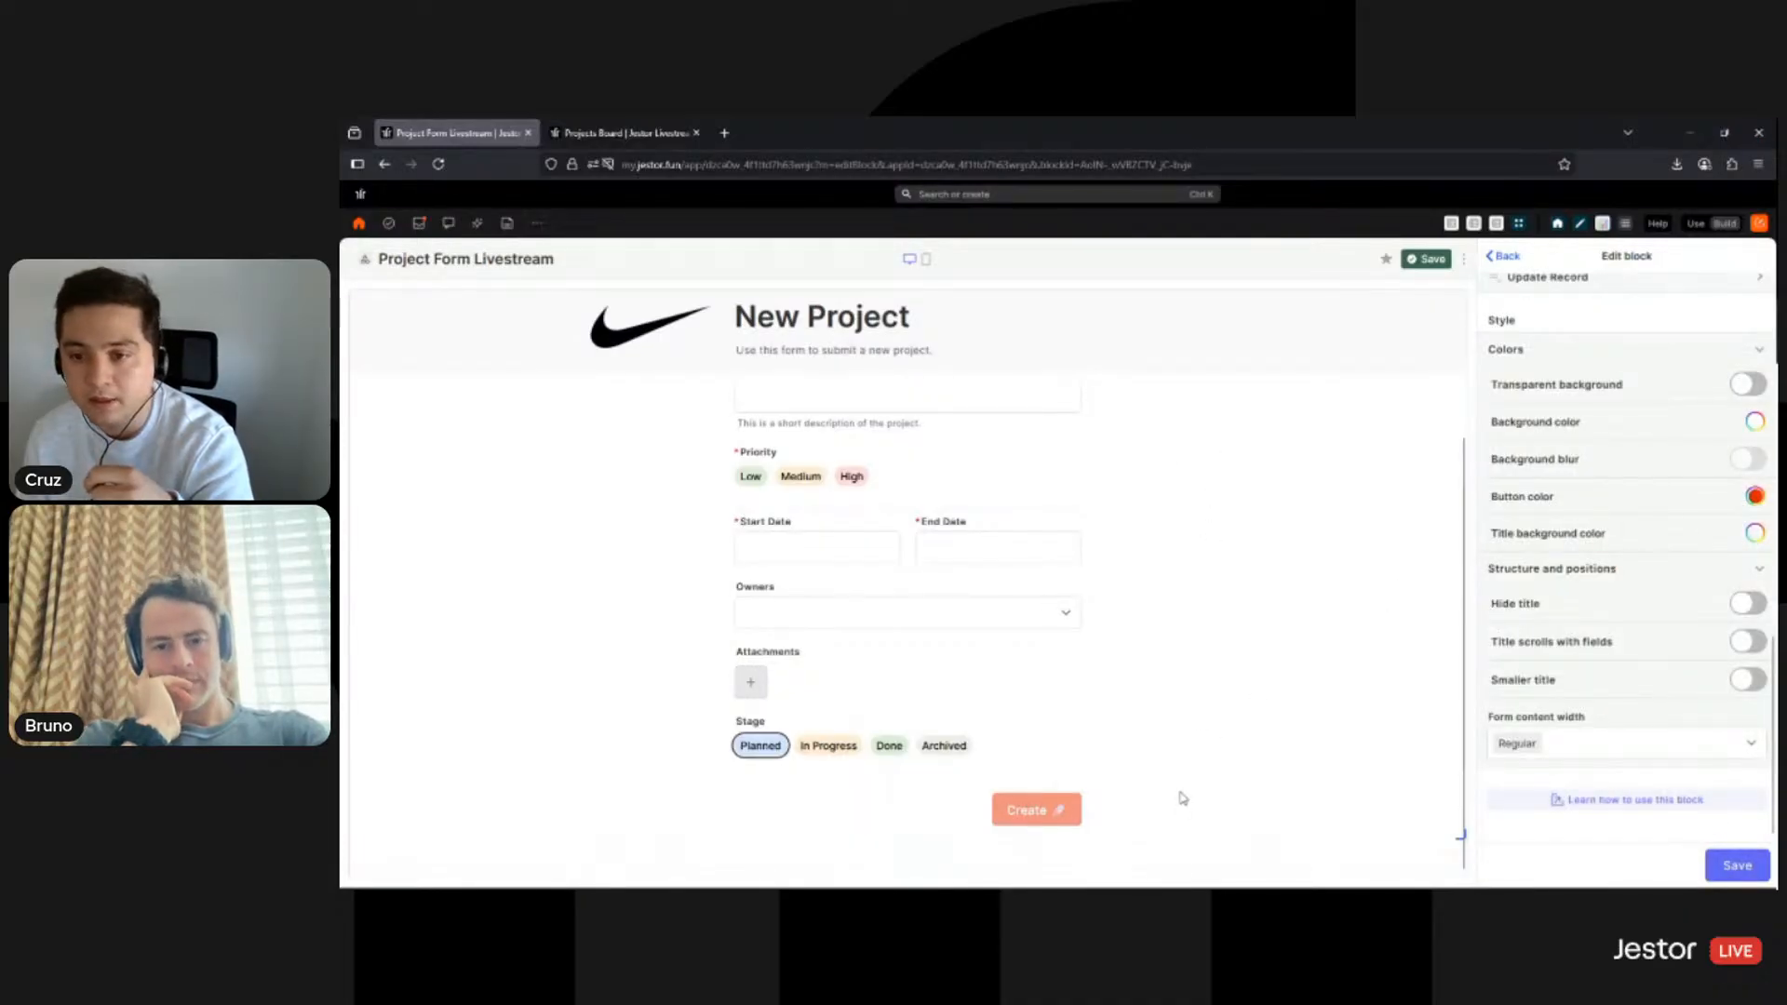
scroll(1139, 698, "up", 2)
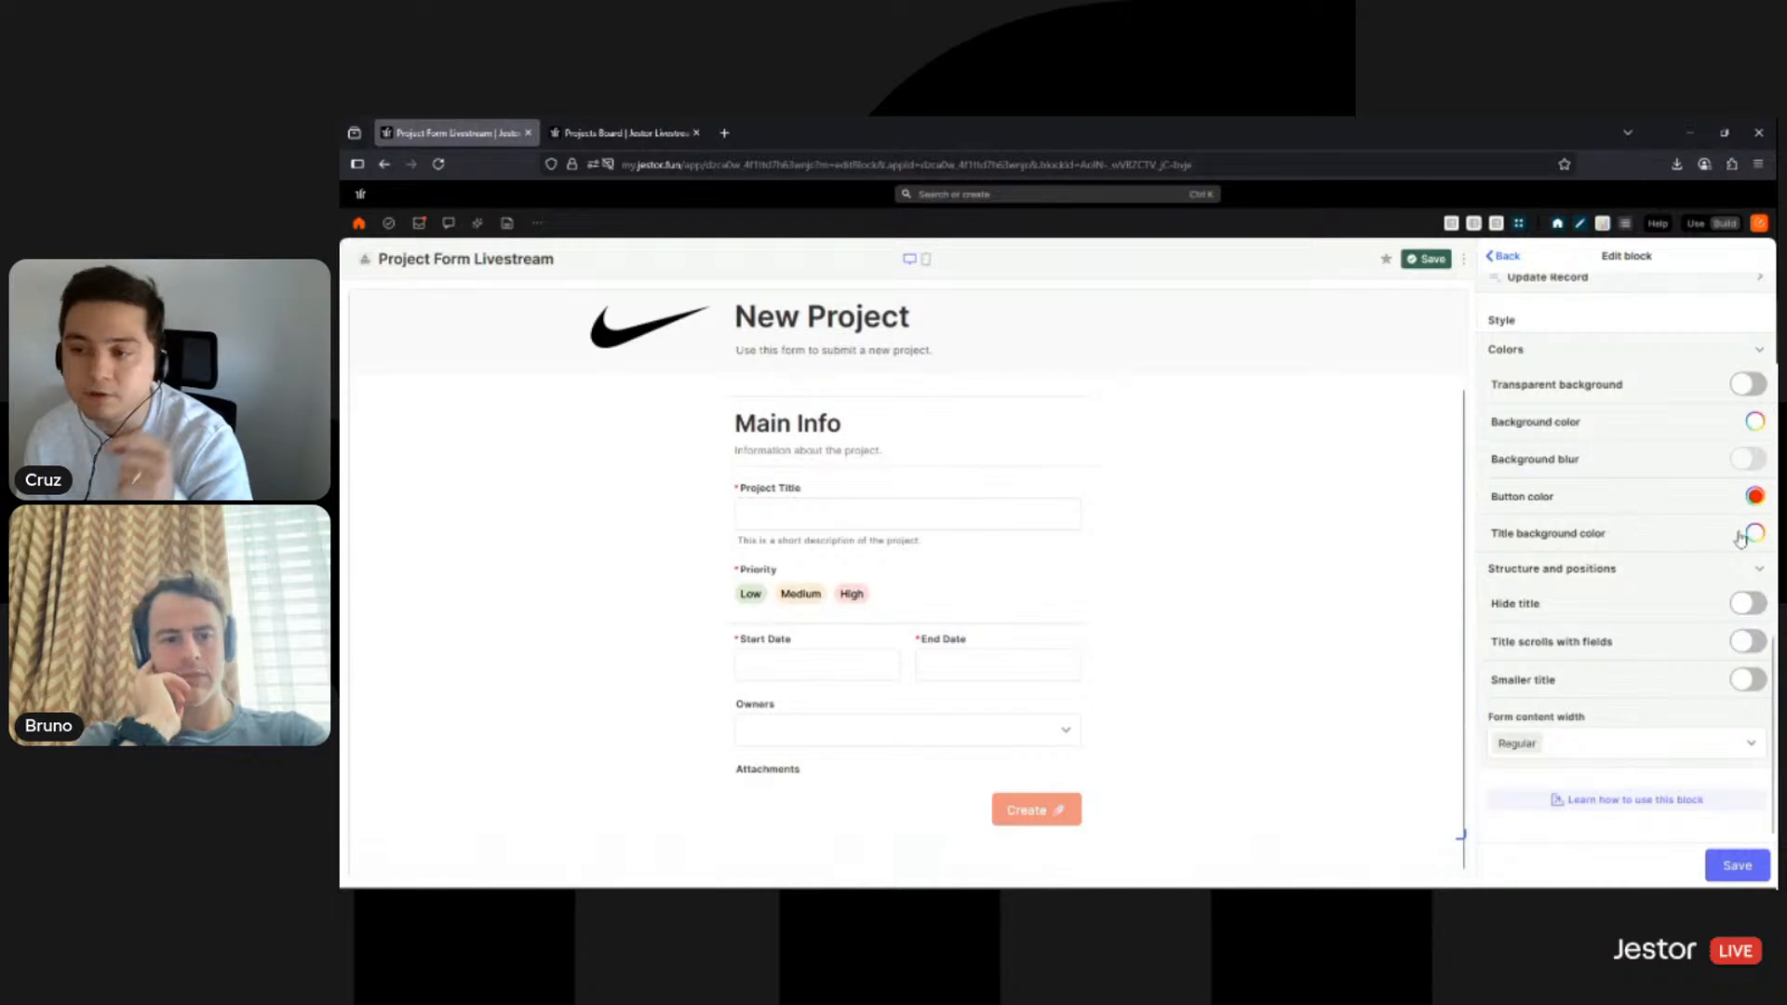
- Try black, greys and orange-red for the title background, then save it as medium grey
scroll(1010, 447, "up", 2)
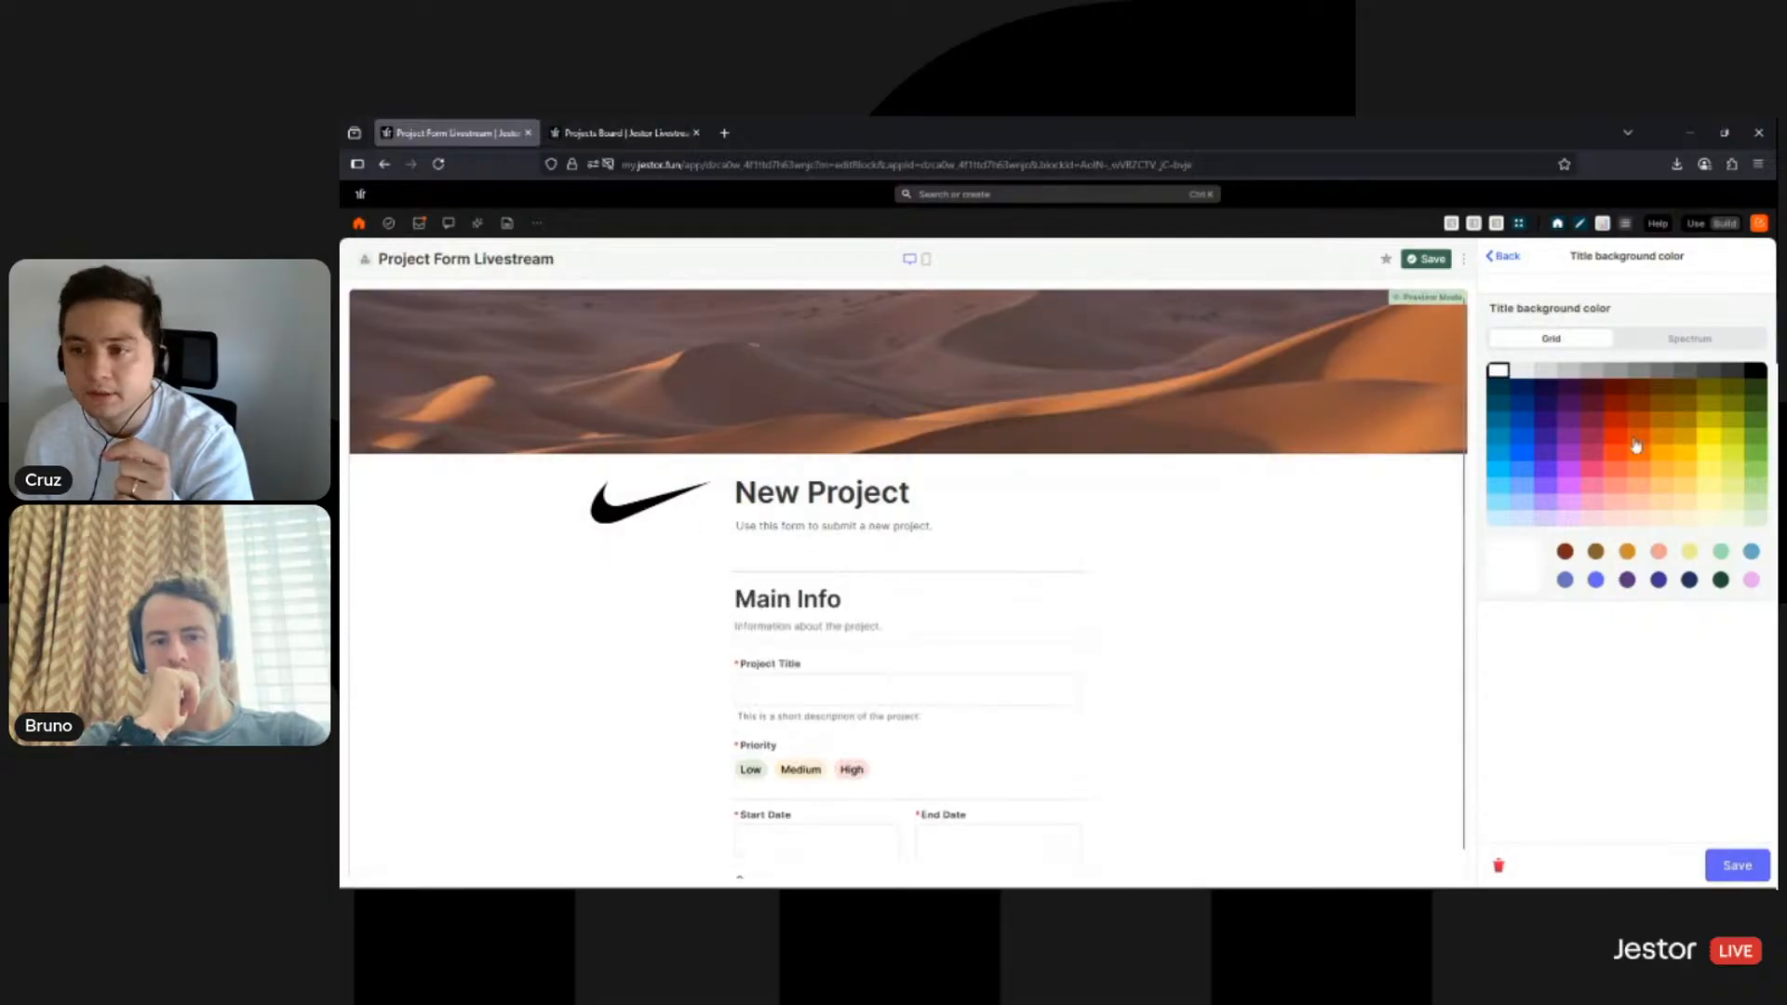
left_click(1747, 376)
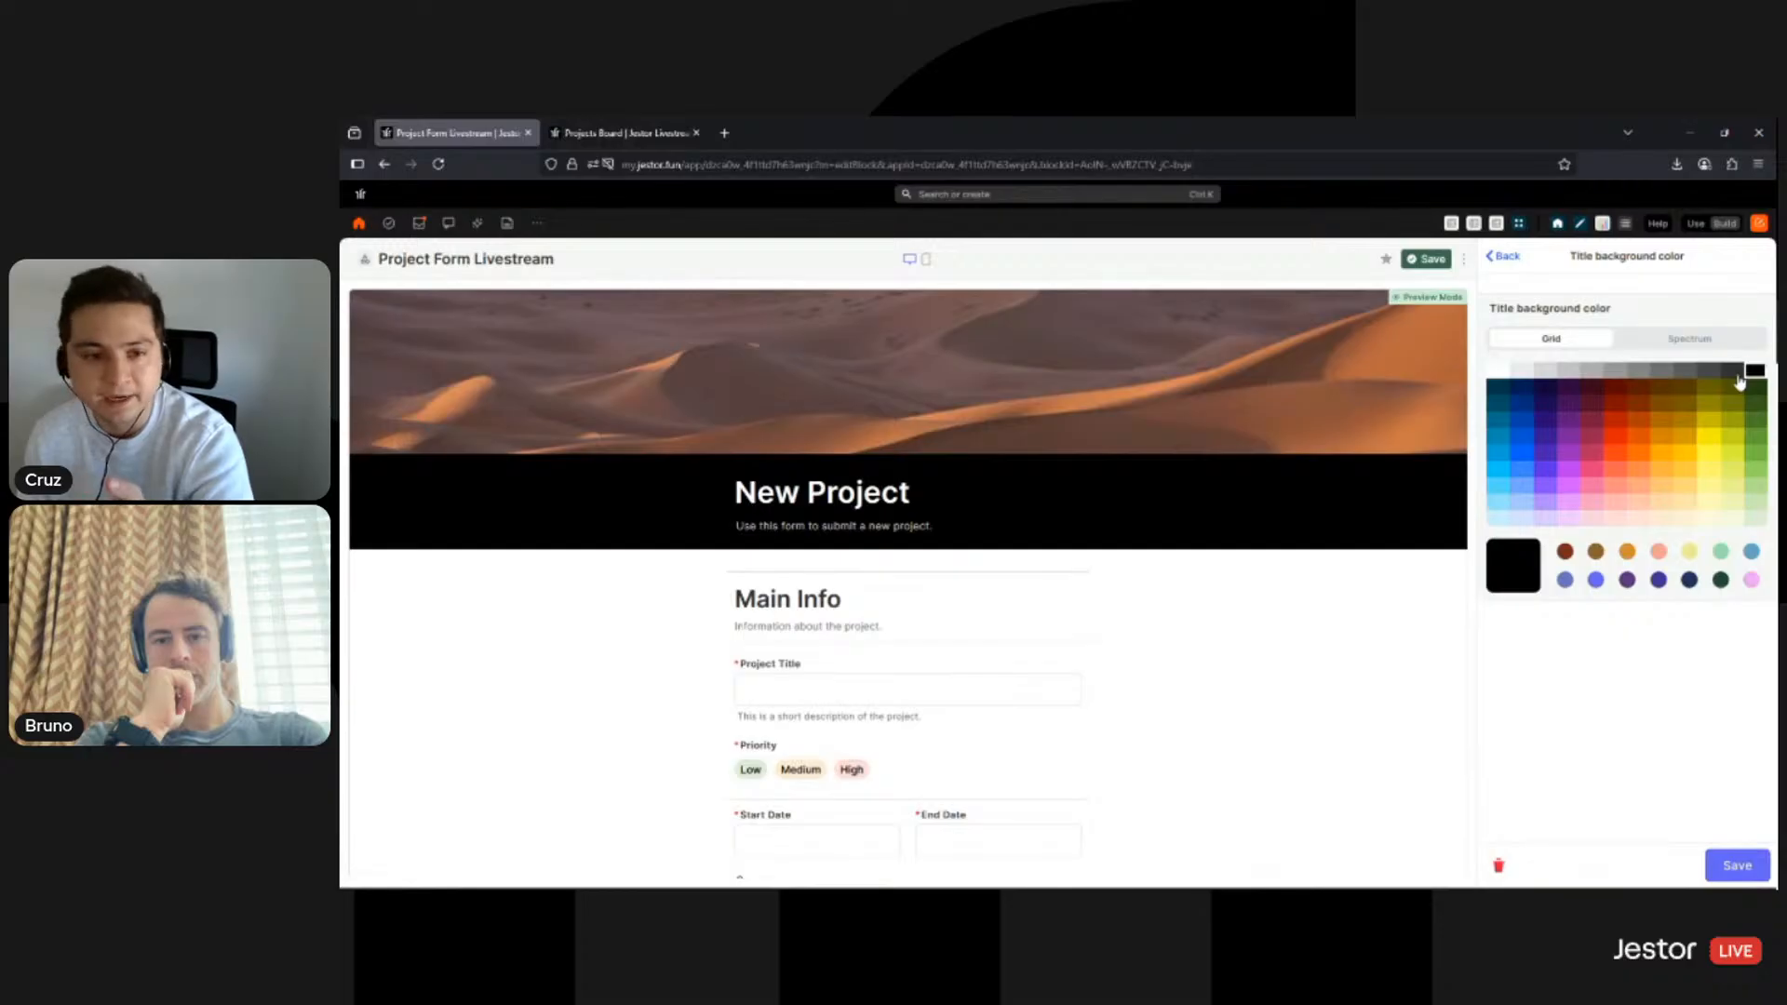
left_click(1733, 371)
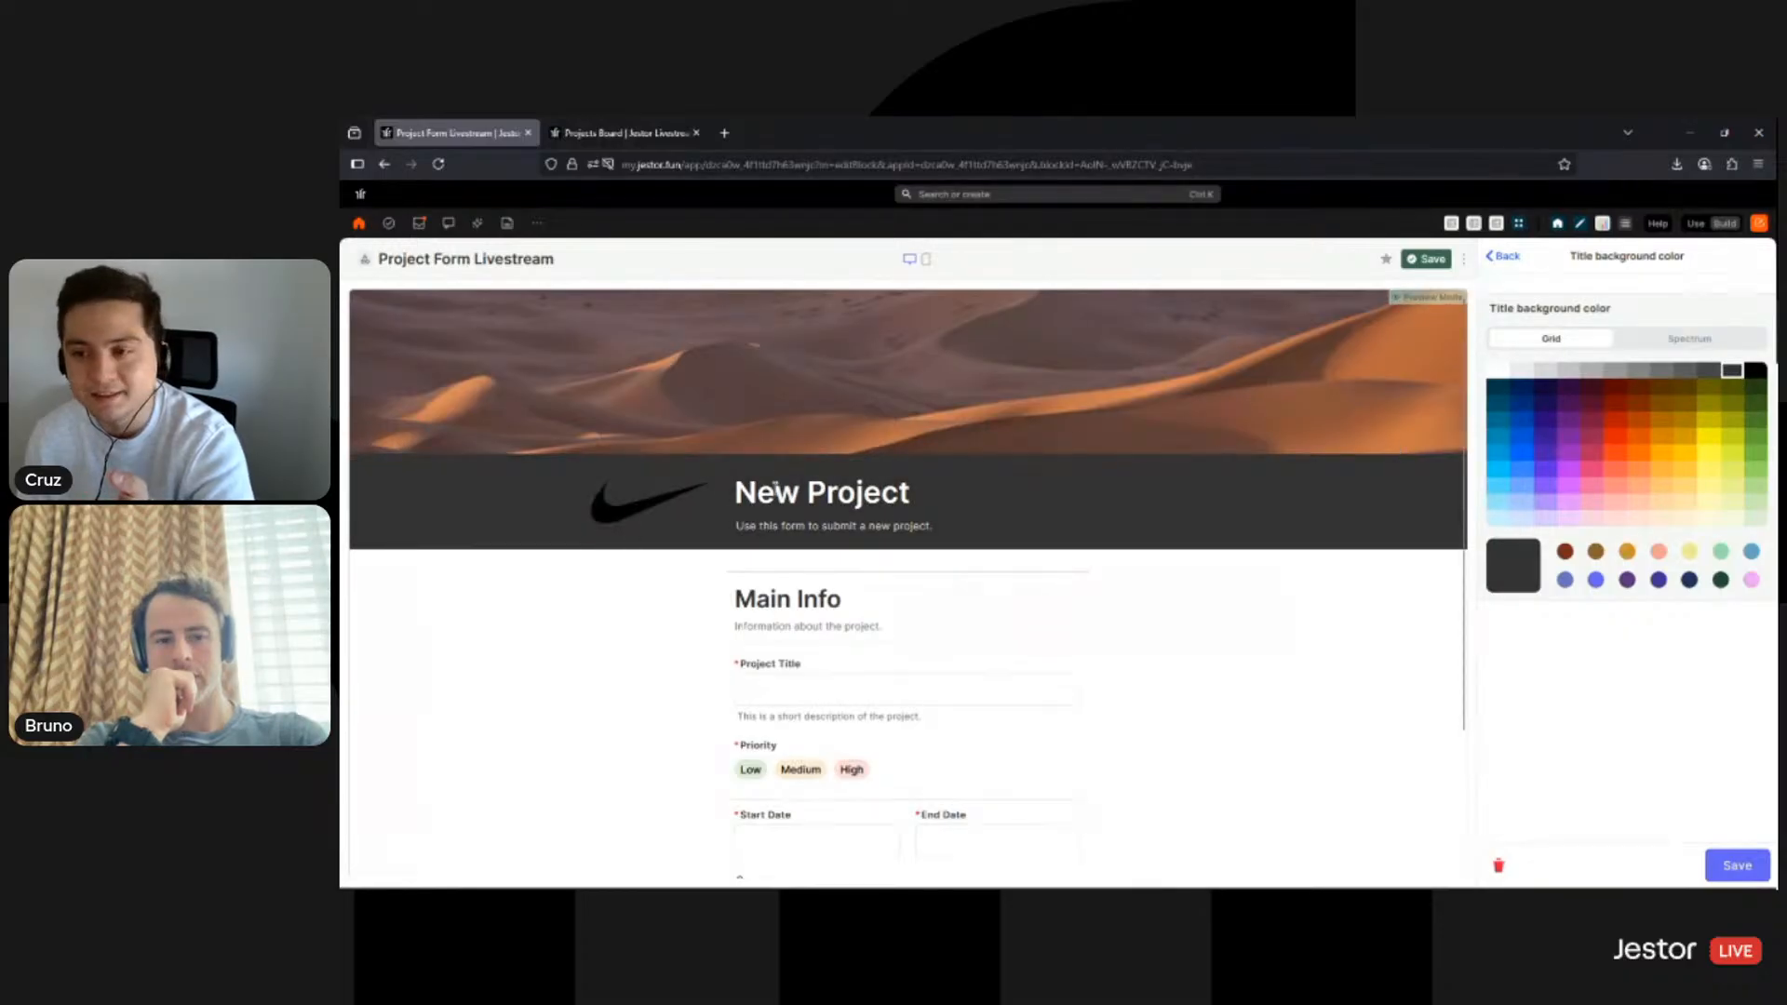
left_click(1683, 372)
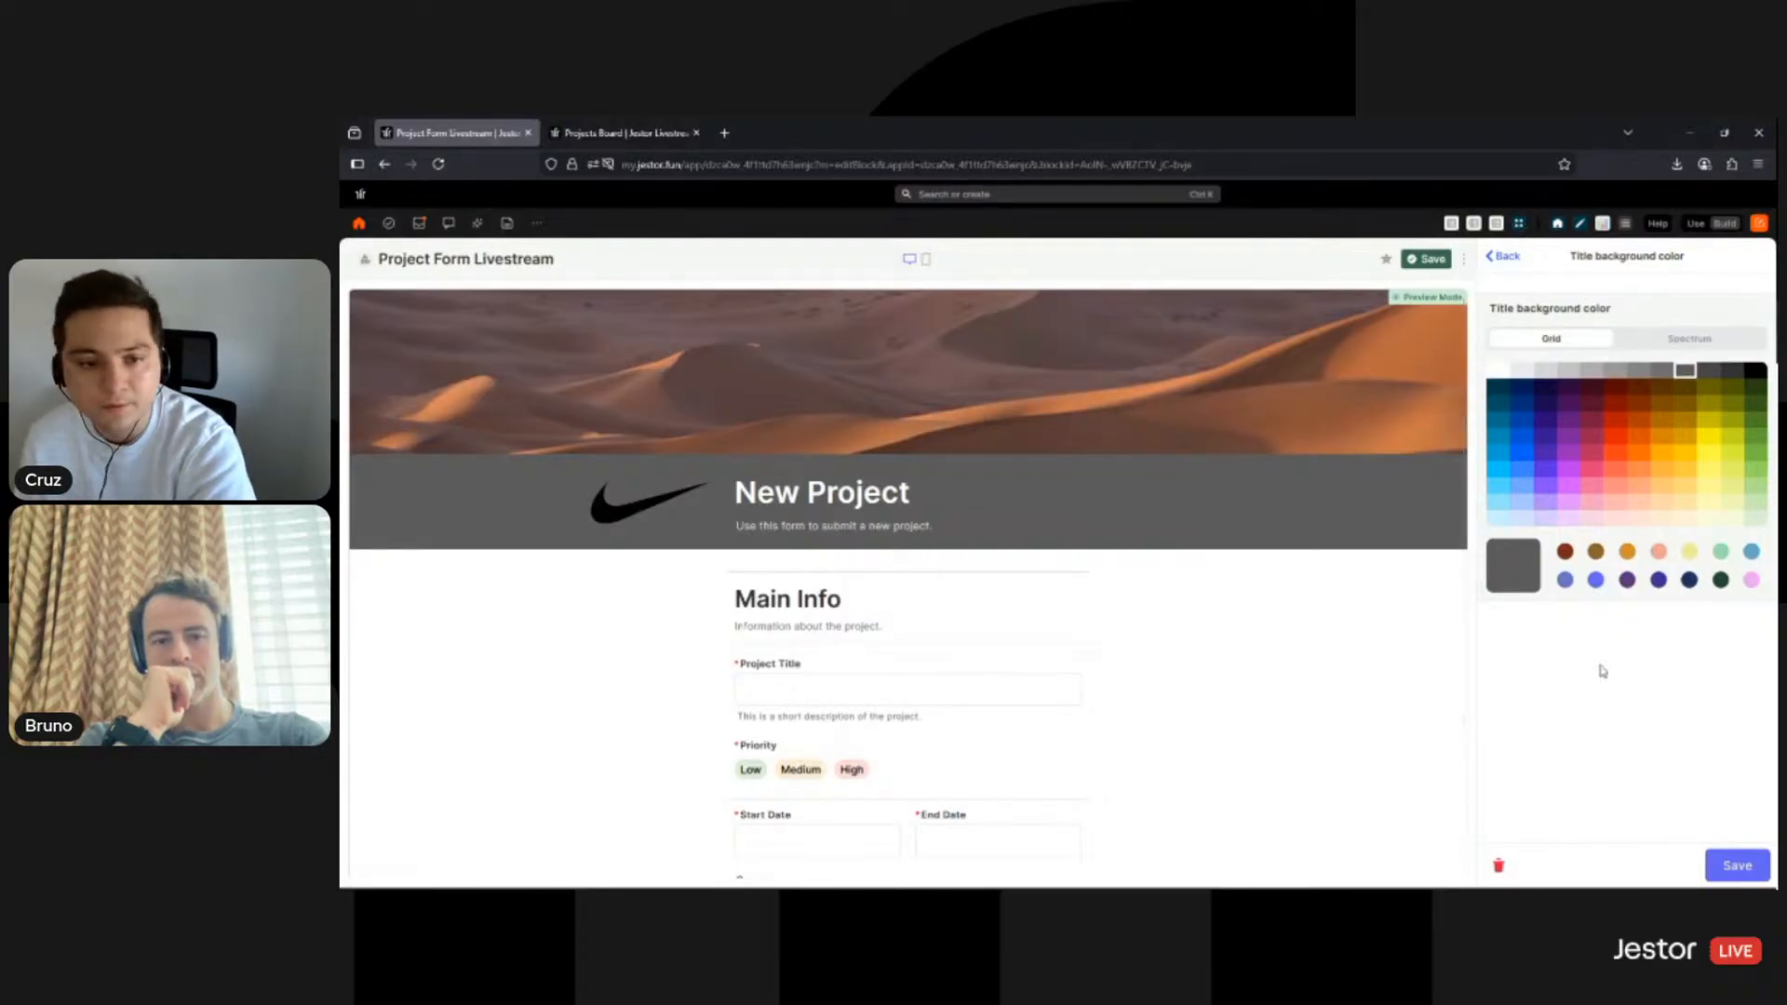
scroll(1313, 698, "down", 5)
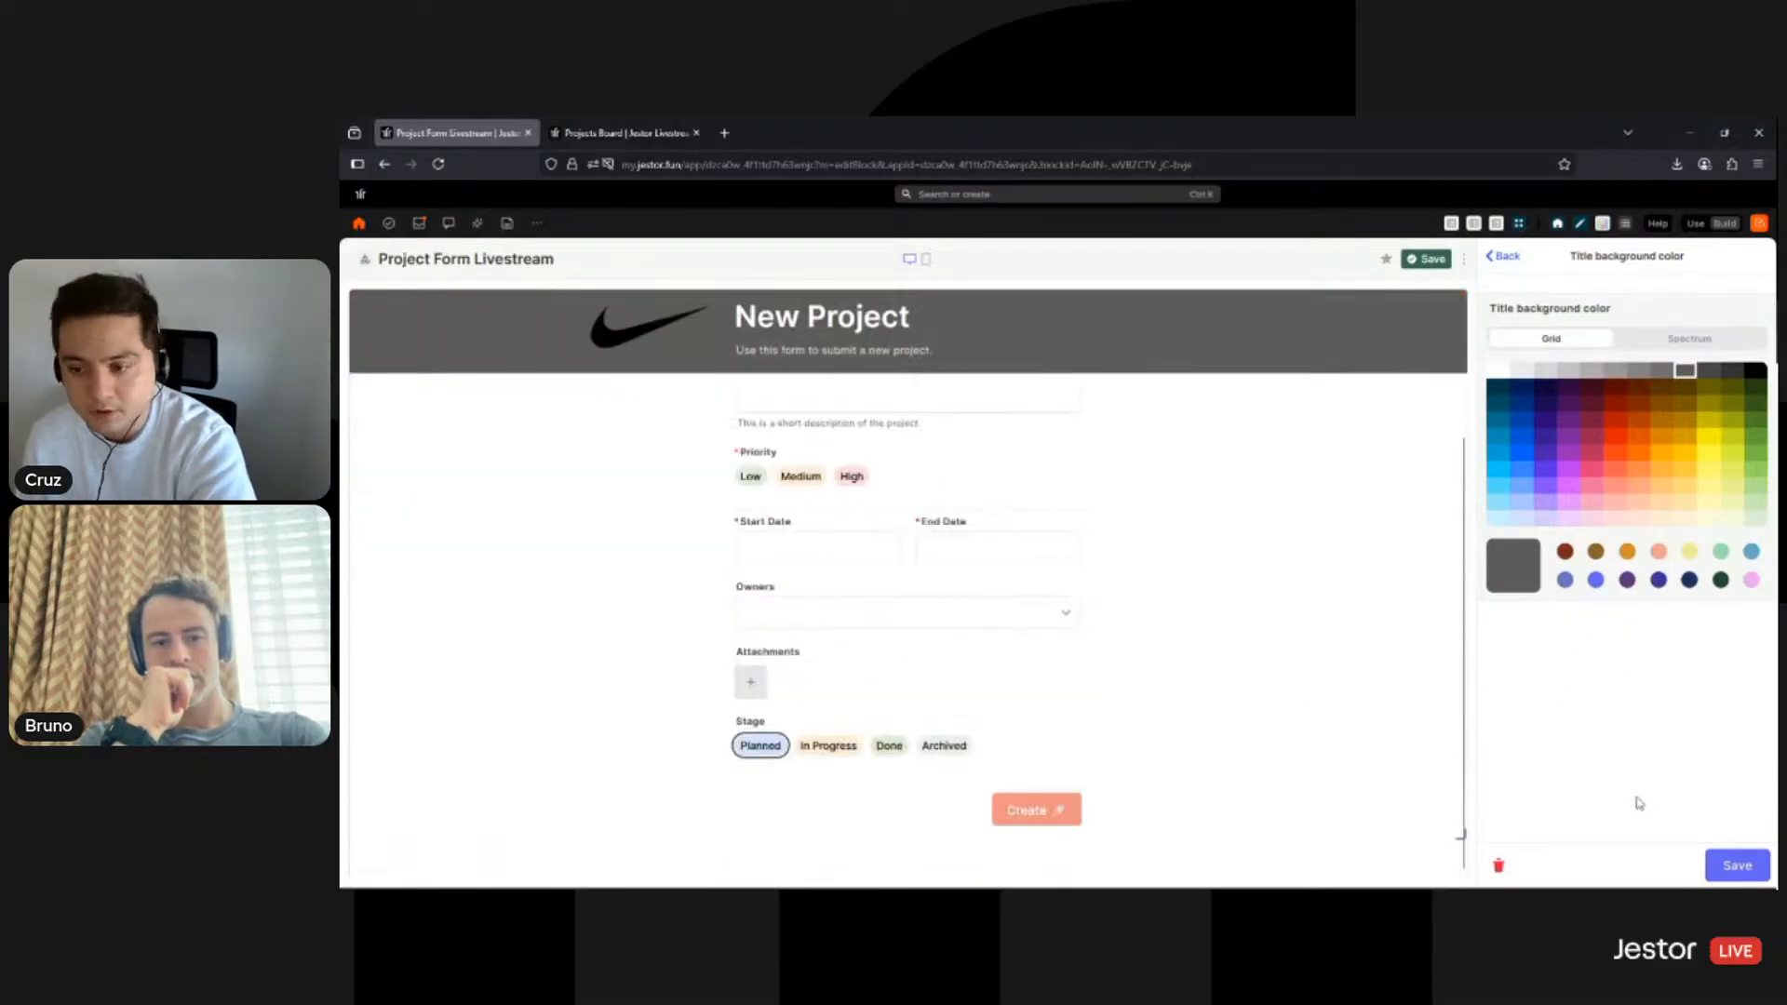
left_click(1627, 440)
scroll(1362, 682, "up", 5)
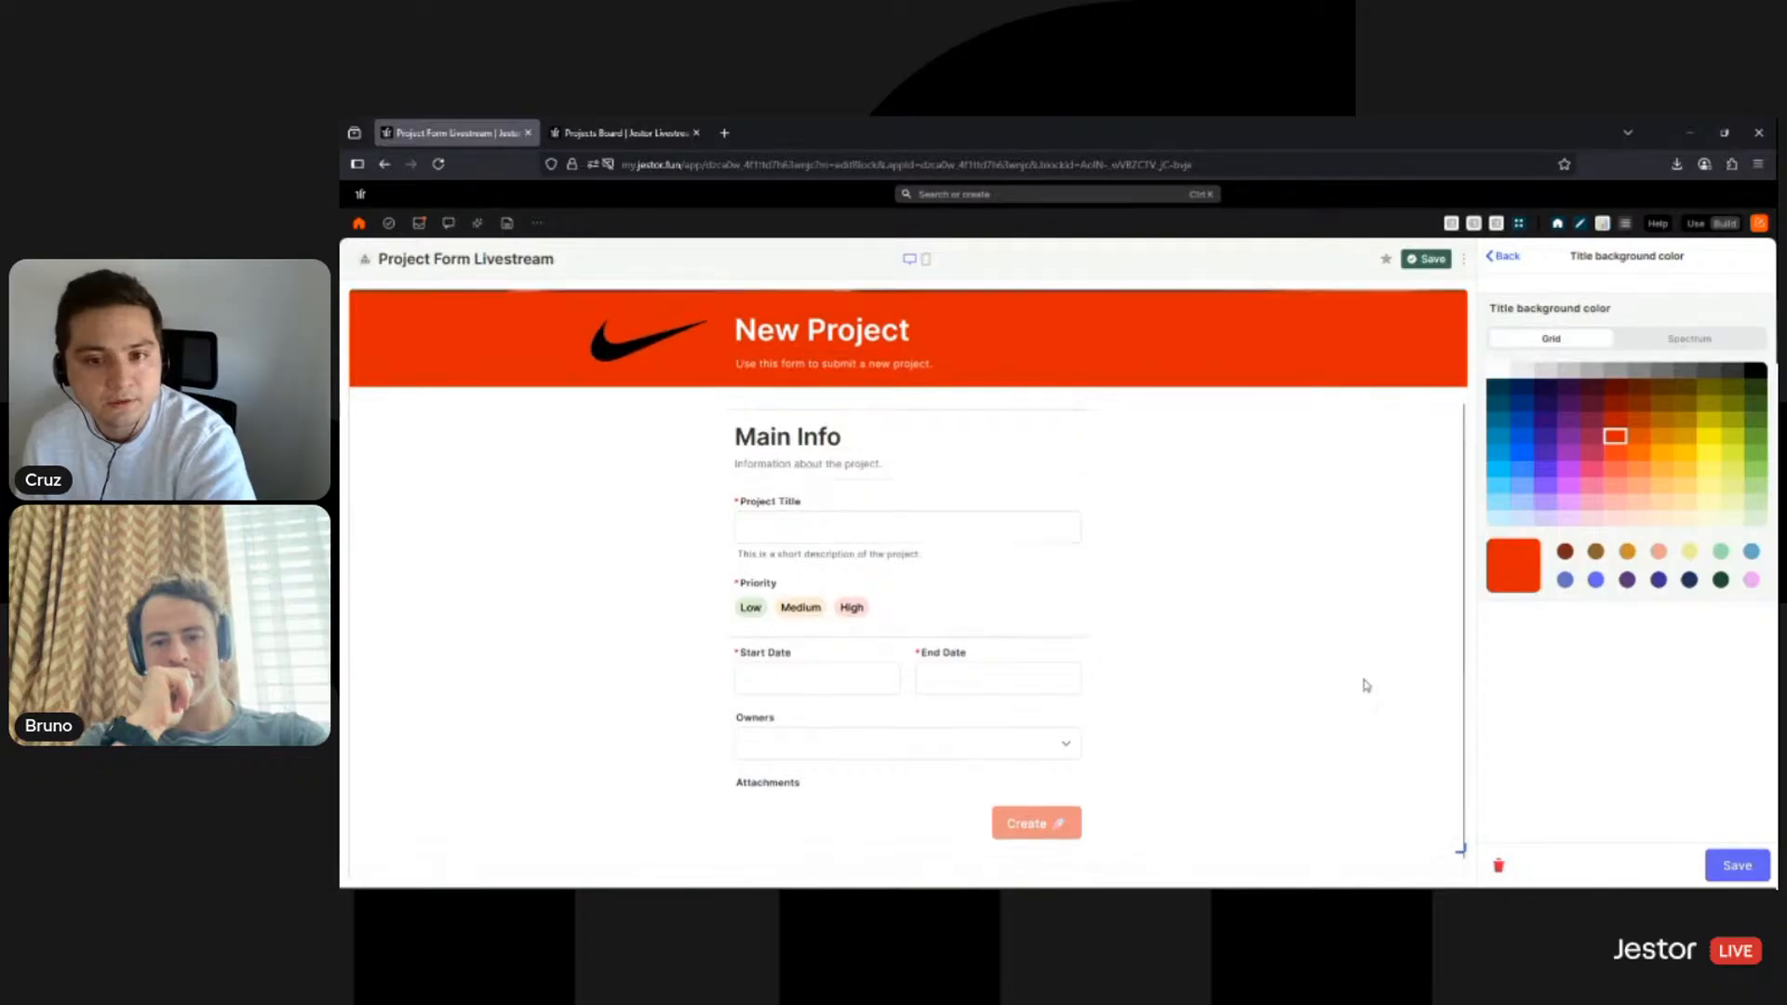
left_click(1687, 373)
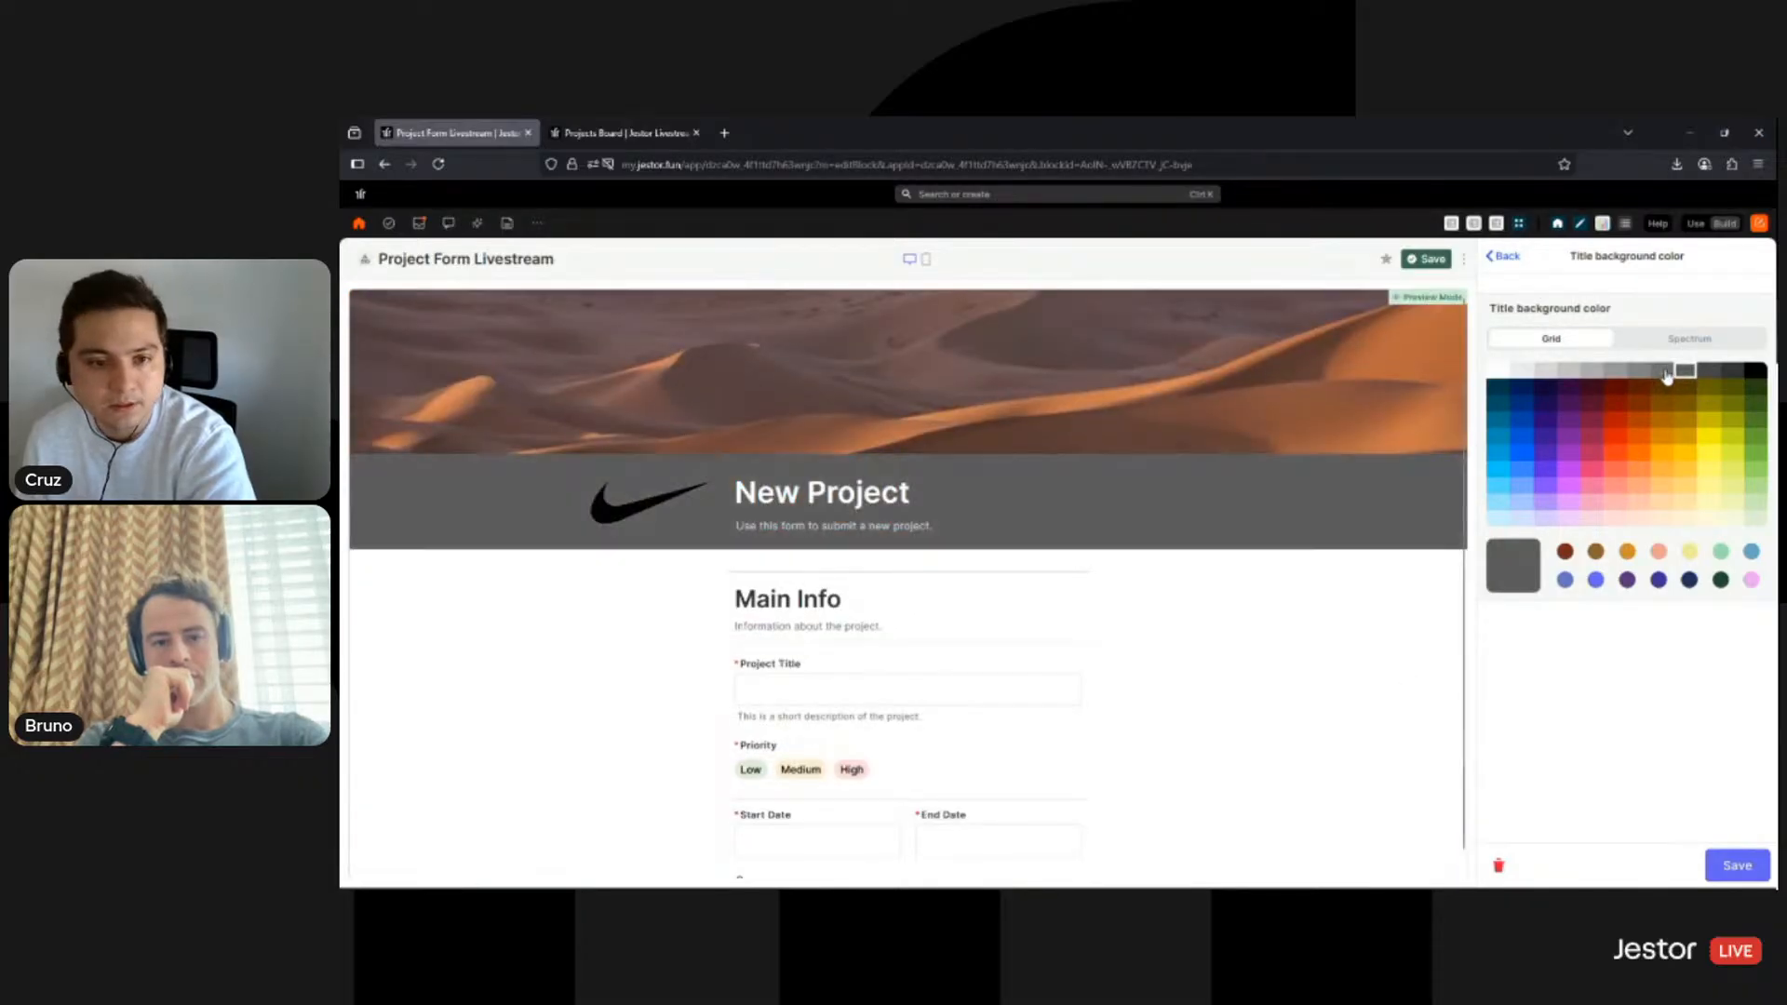
left_click(1664, 371)
left_click(1737, 865)
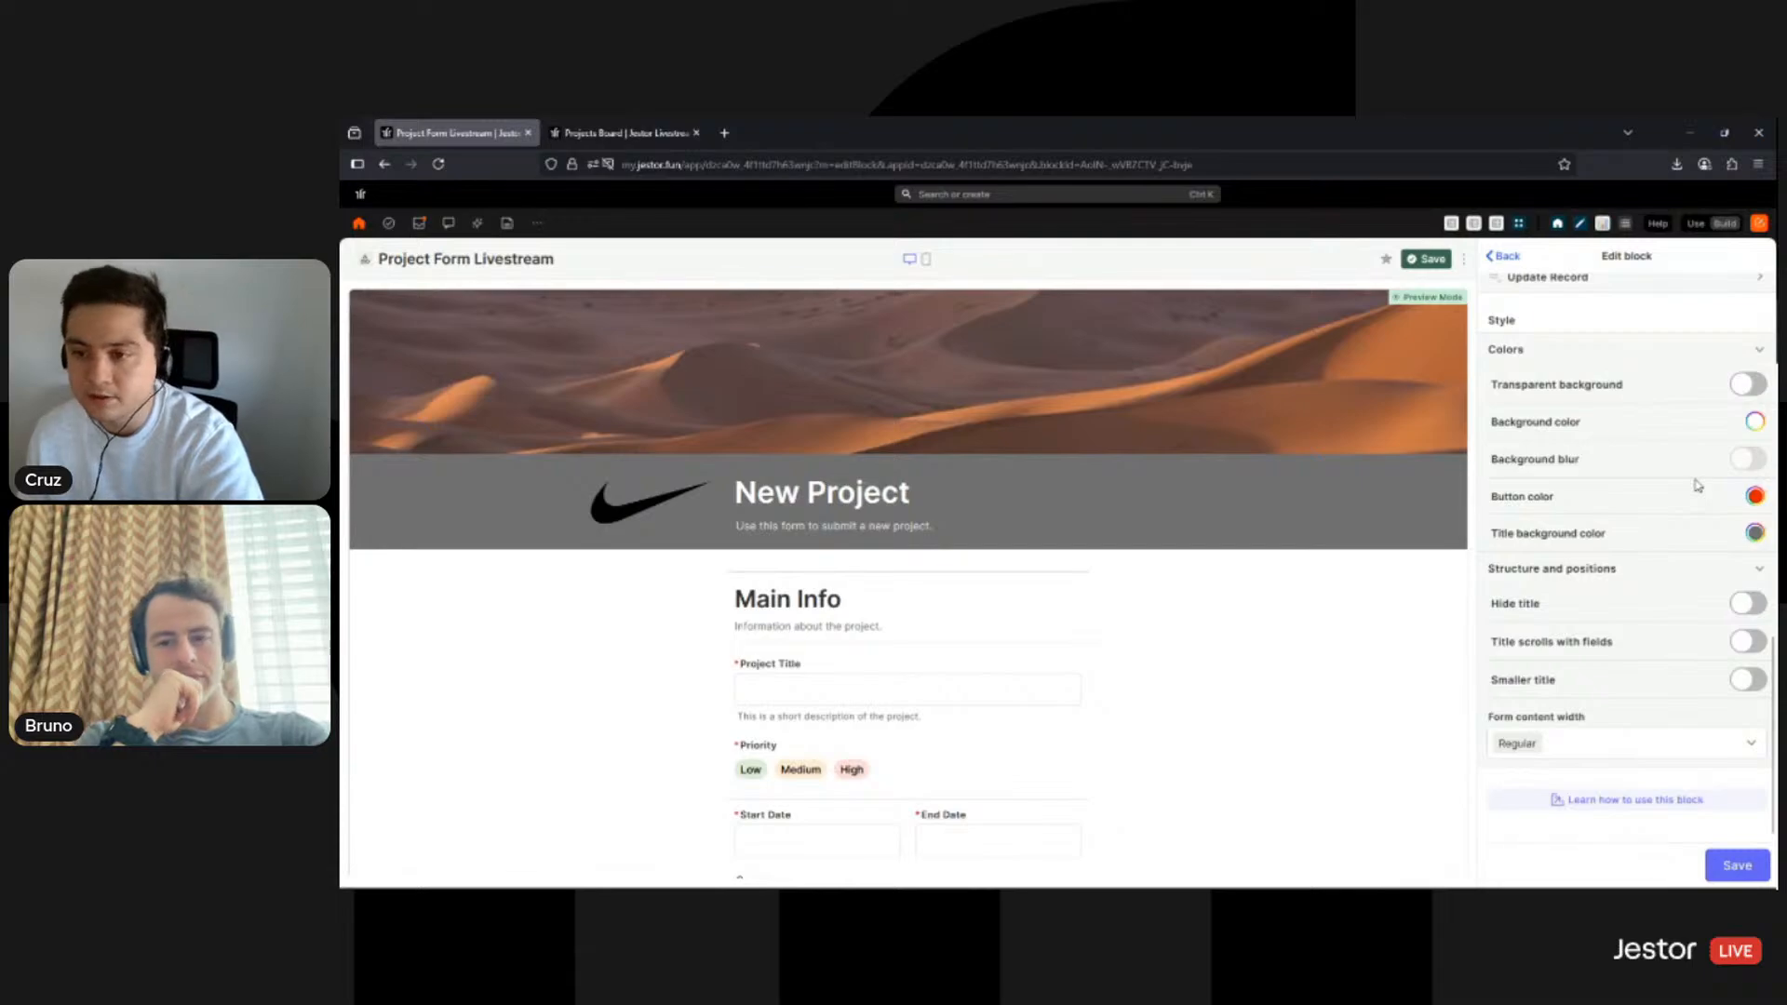
- Toggle Hide title on and off, leaving the New Project title shown, and check the fixed header in the preview
mouse_move(1748, 465)
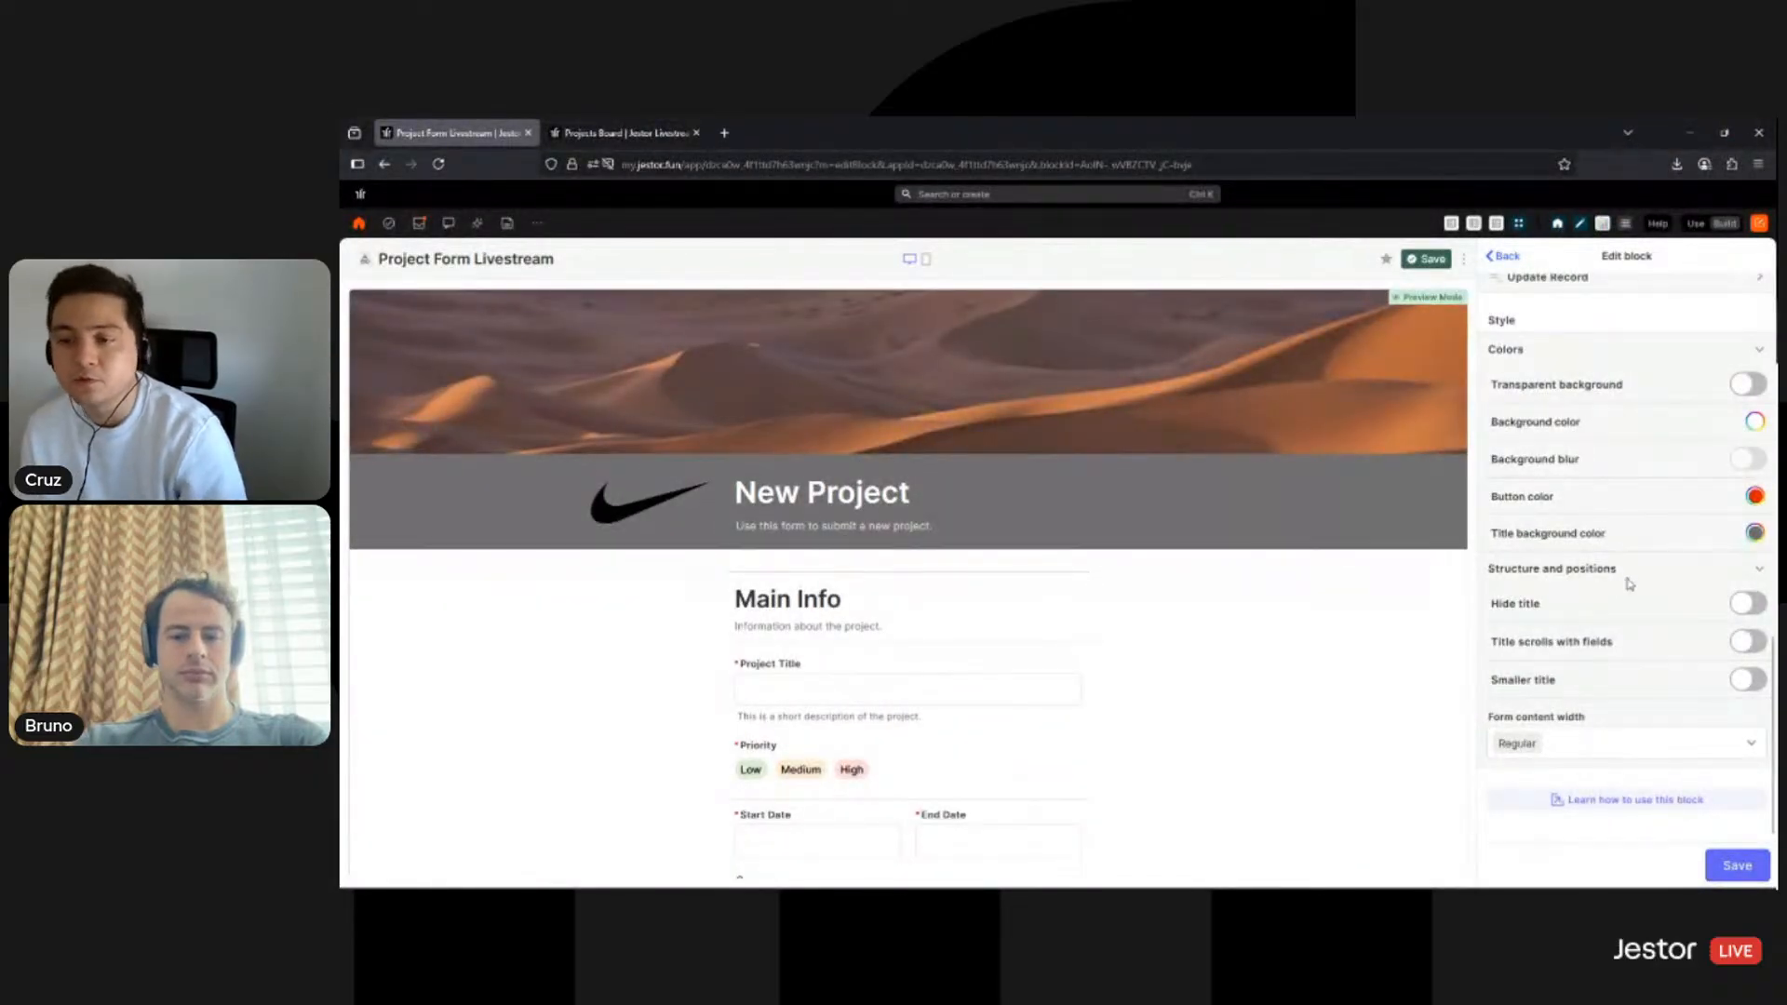
left_click(1745, 607)
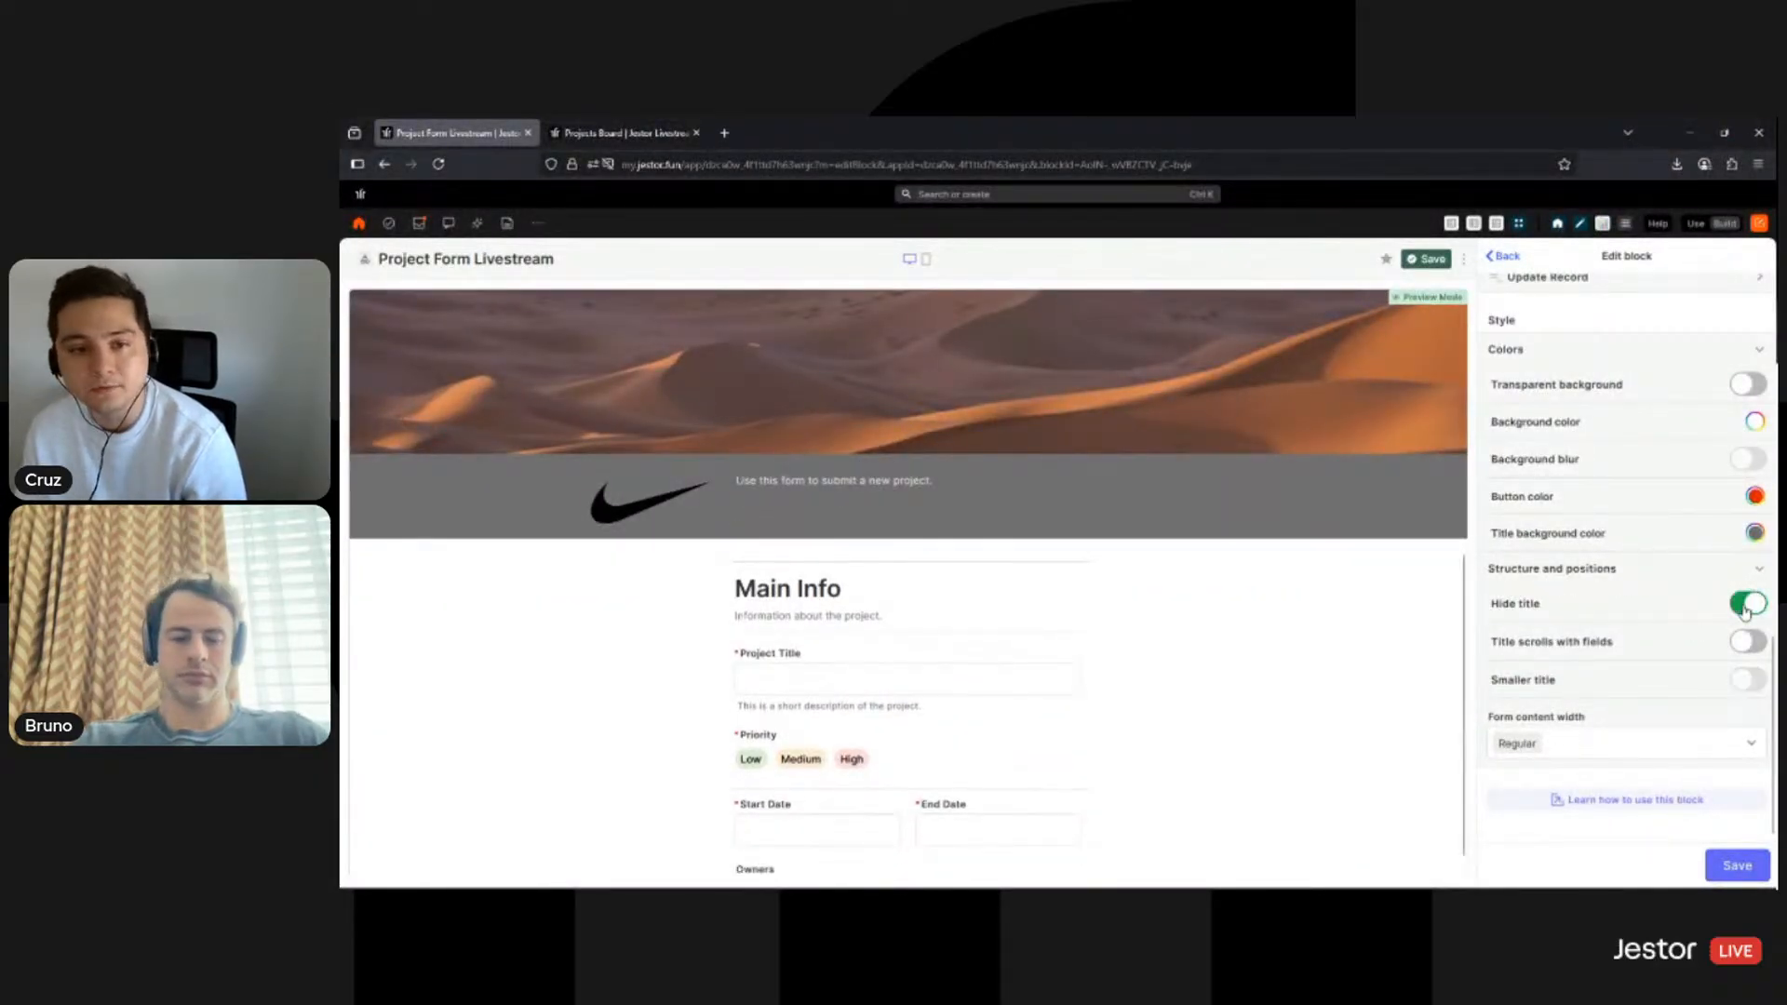
left_click(1746, 607)
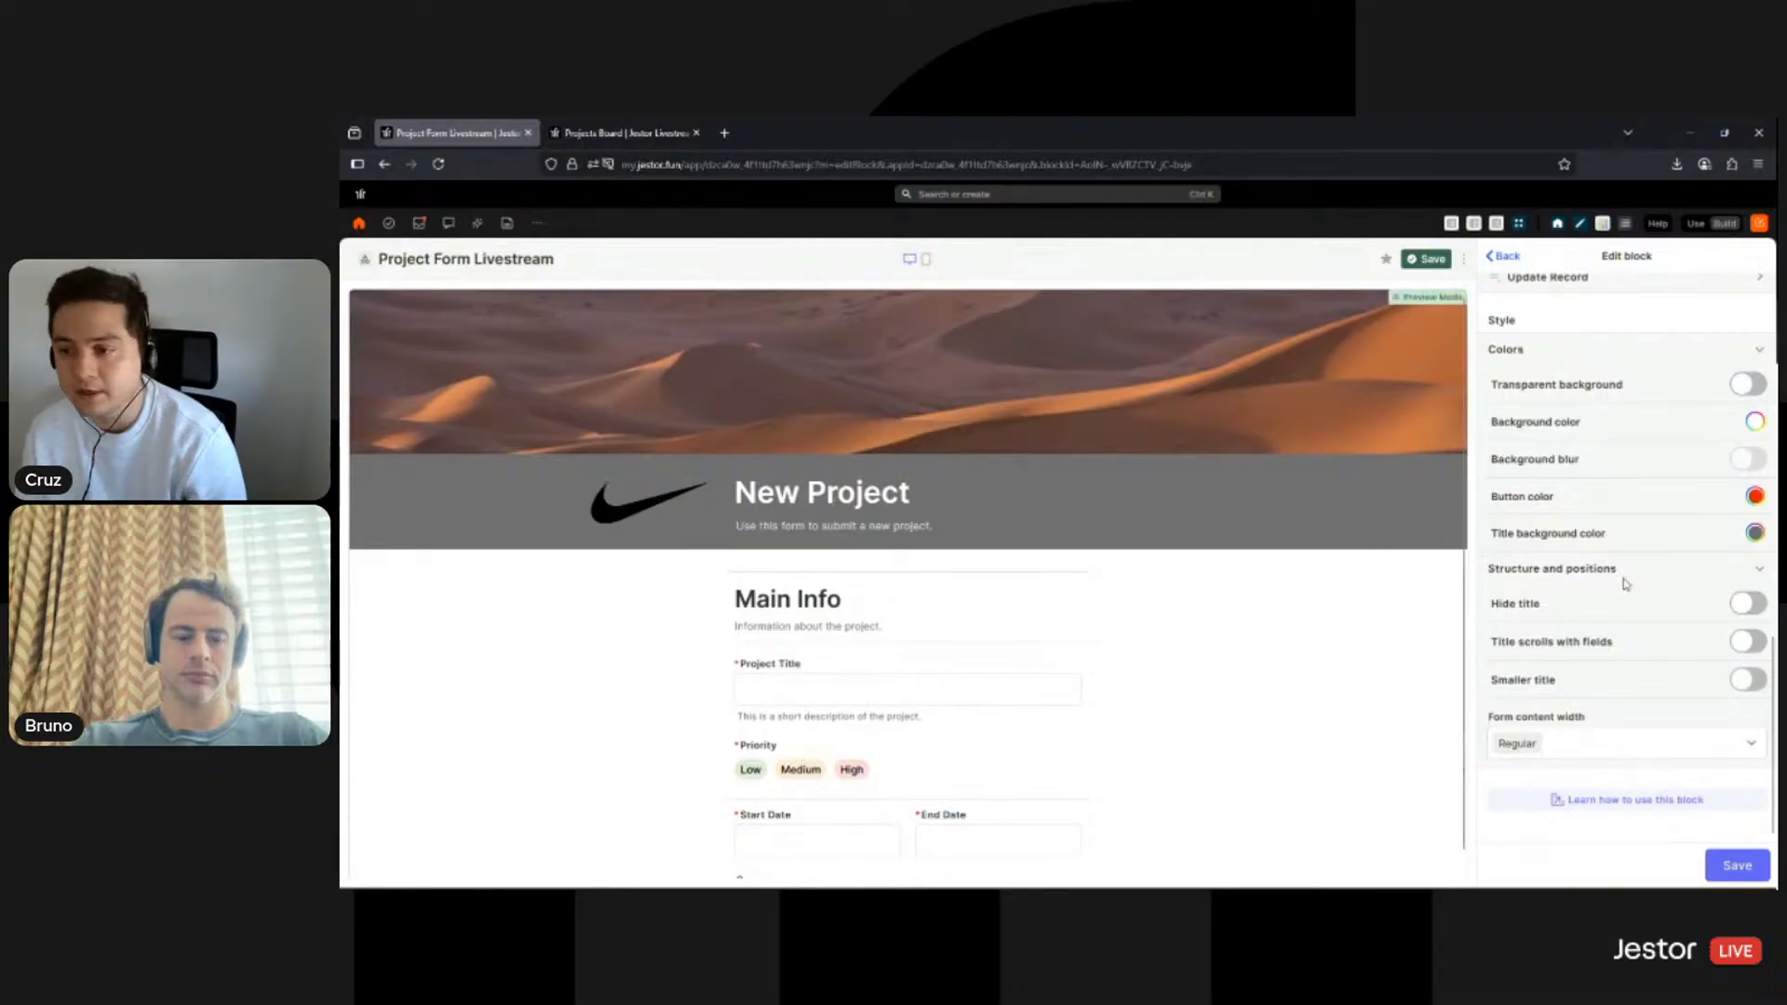
left_click(1748, 605)
left_click(1750, 607)
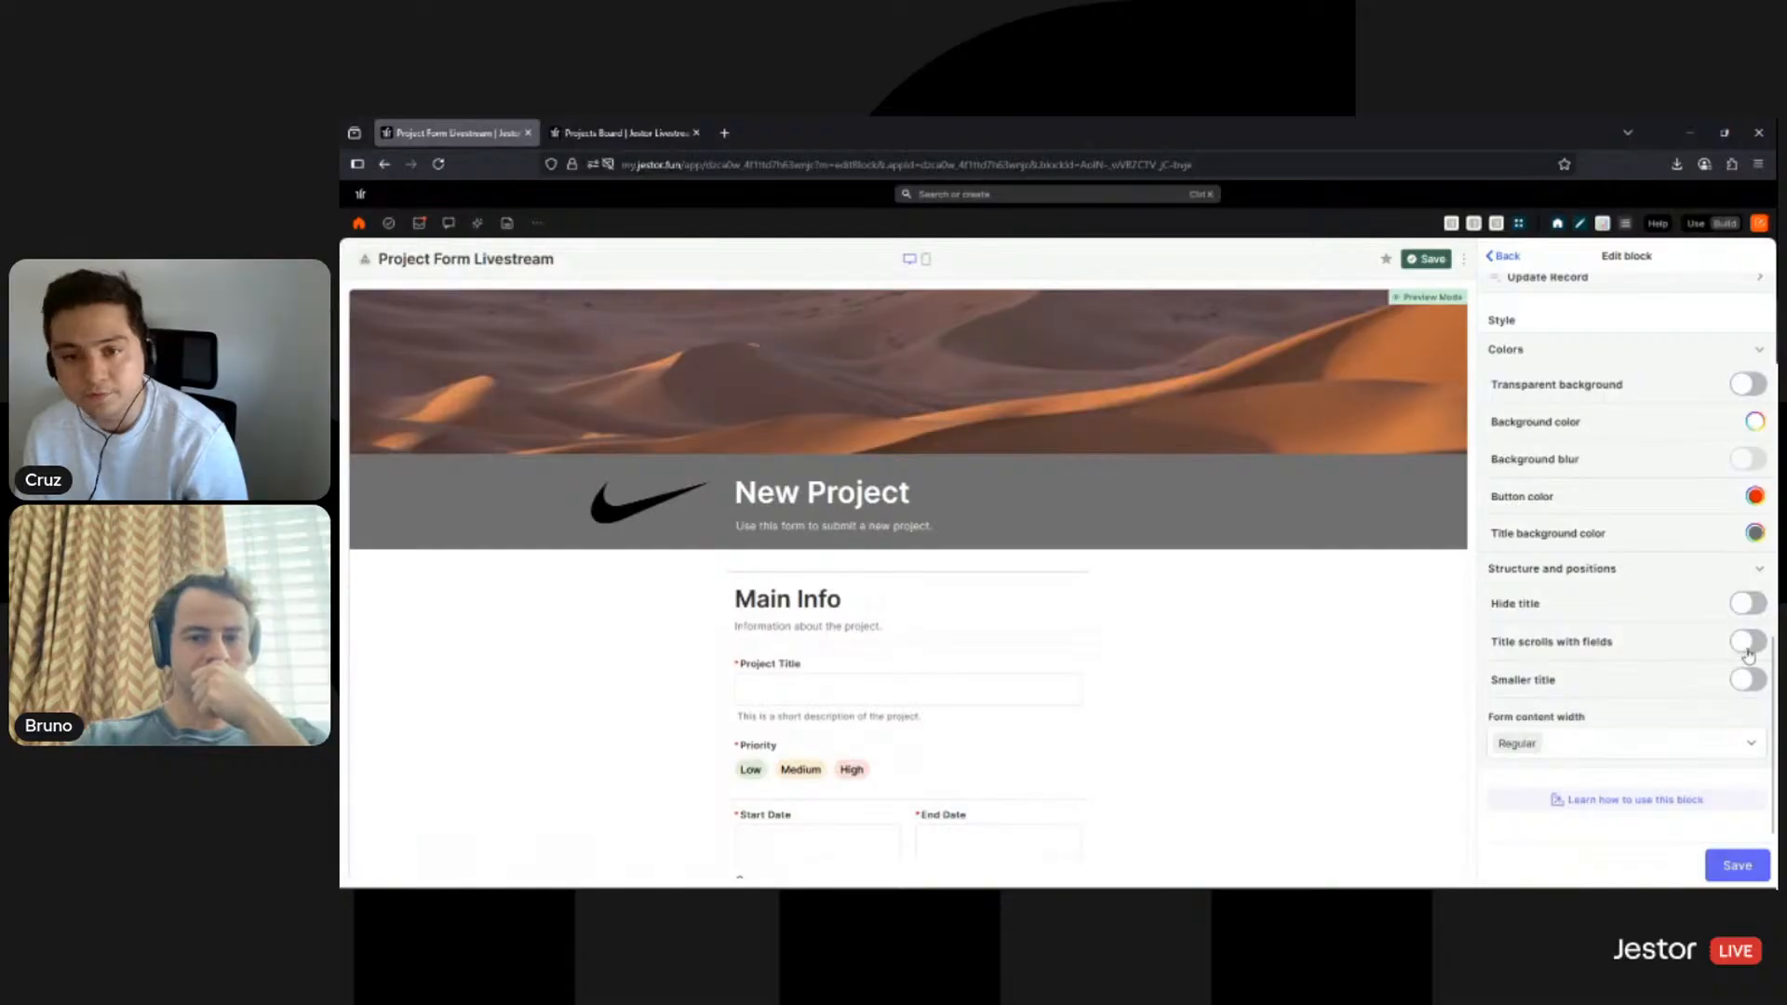
scroll(1331, 577, "down", 2)
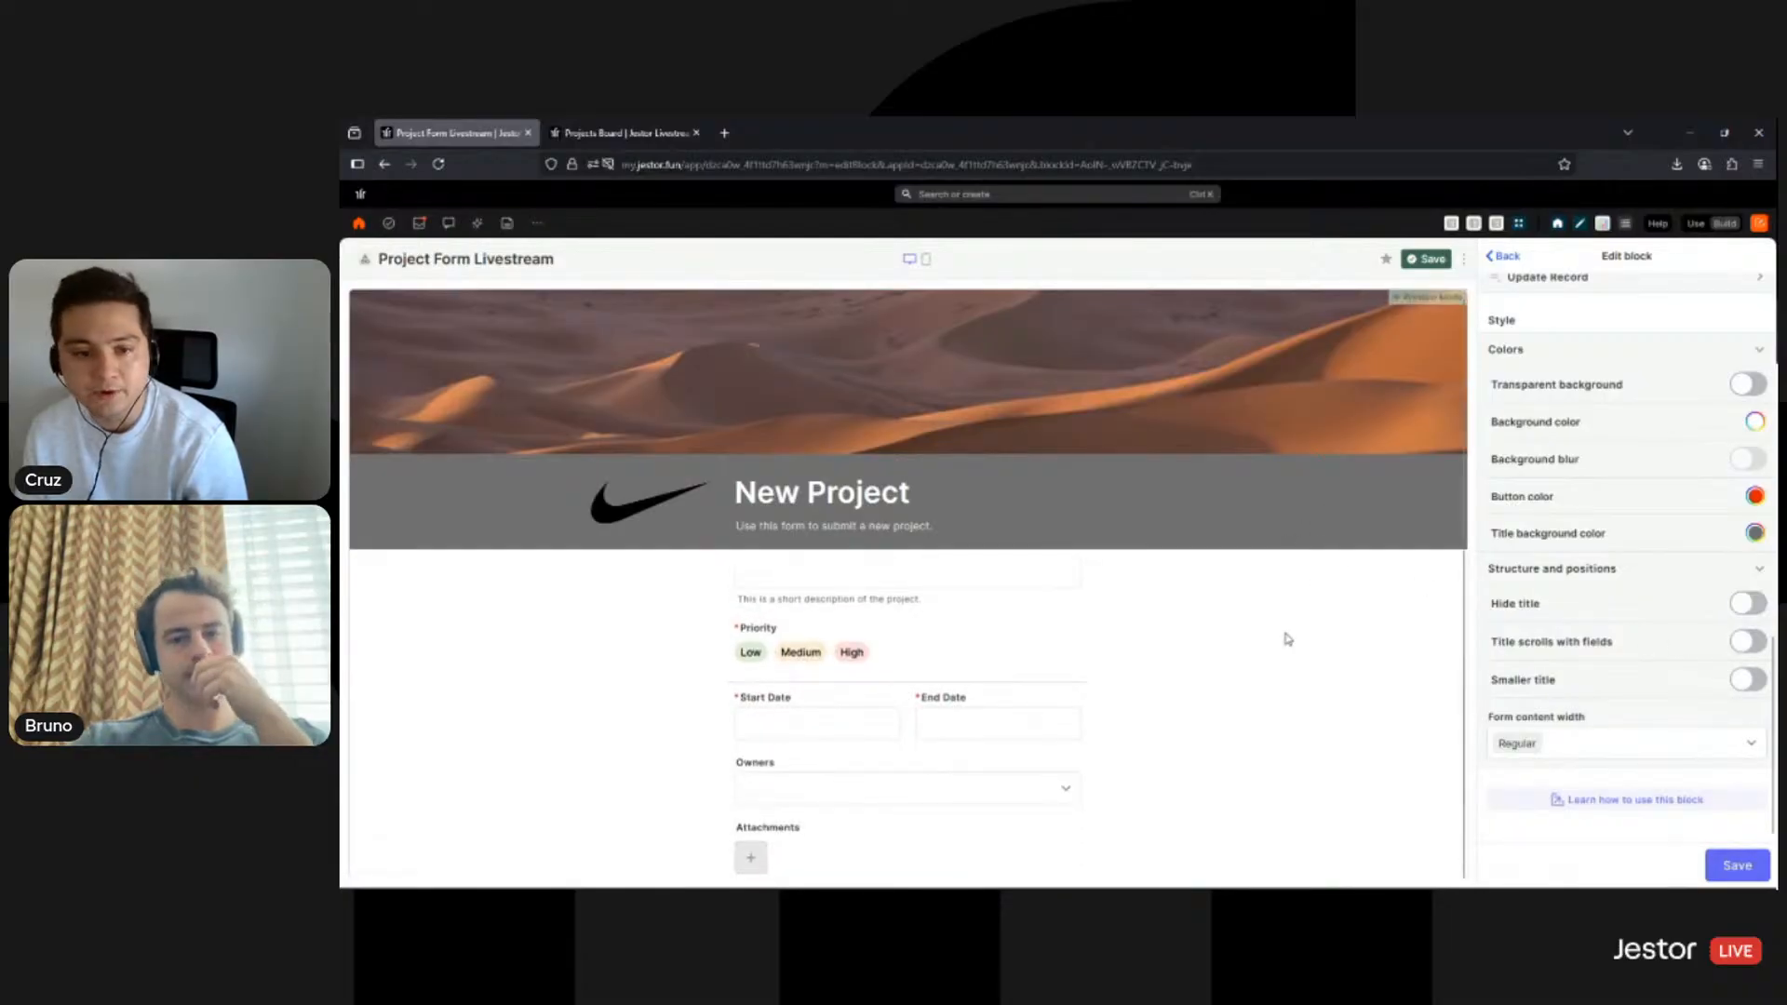
scroll(1285, 639, "up", 2)
scroll(1237, 674, "down", 2)
scroll(965, 623, "up", 2)
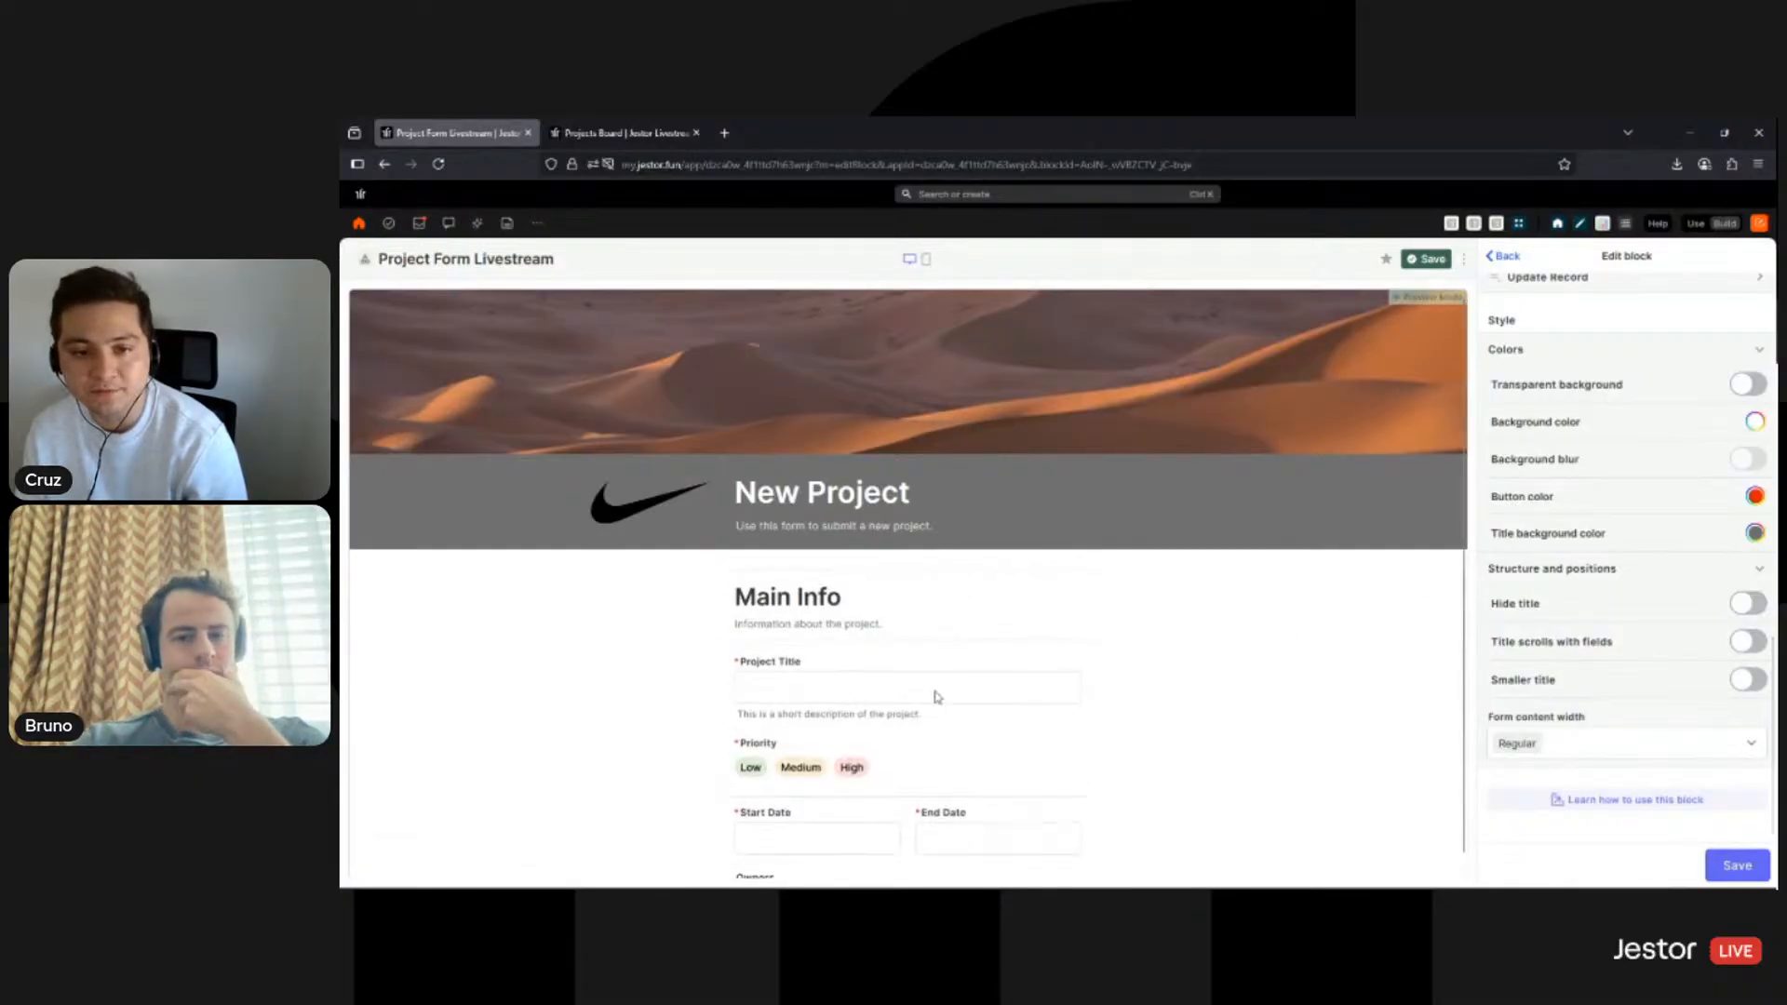
scroll(936, 696, "down", 2)
scroll(866, 577, "up", 2)
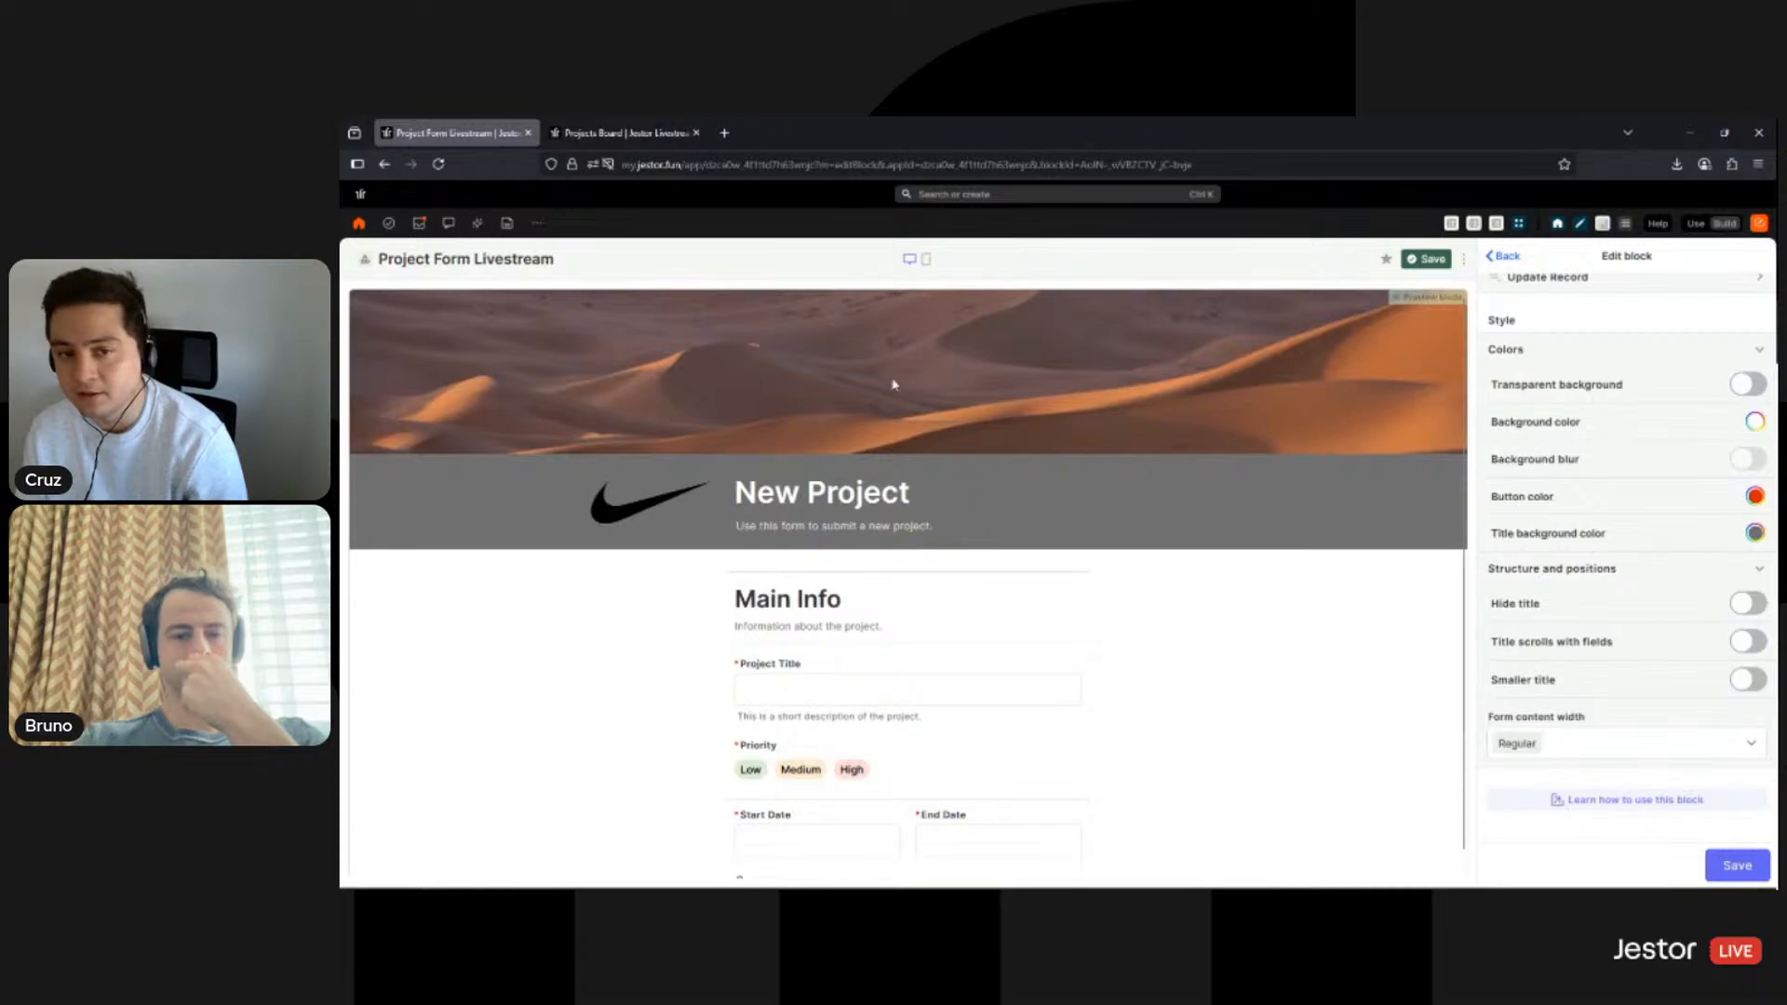
scroll(894, 675, "down", 2)
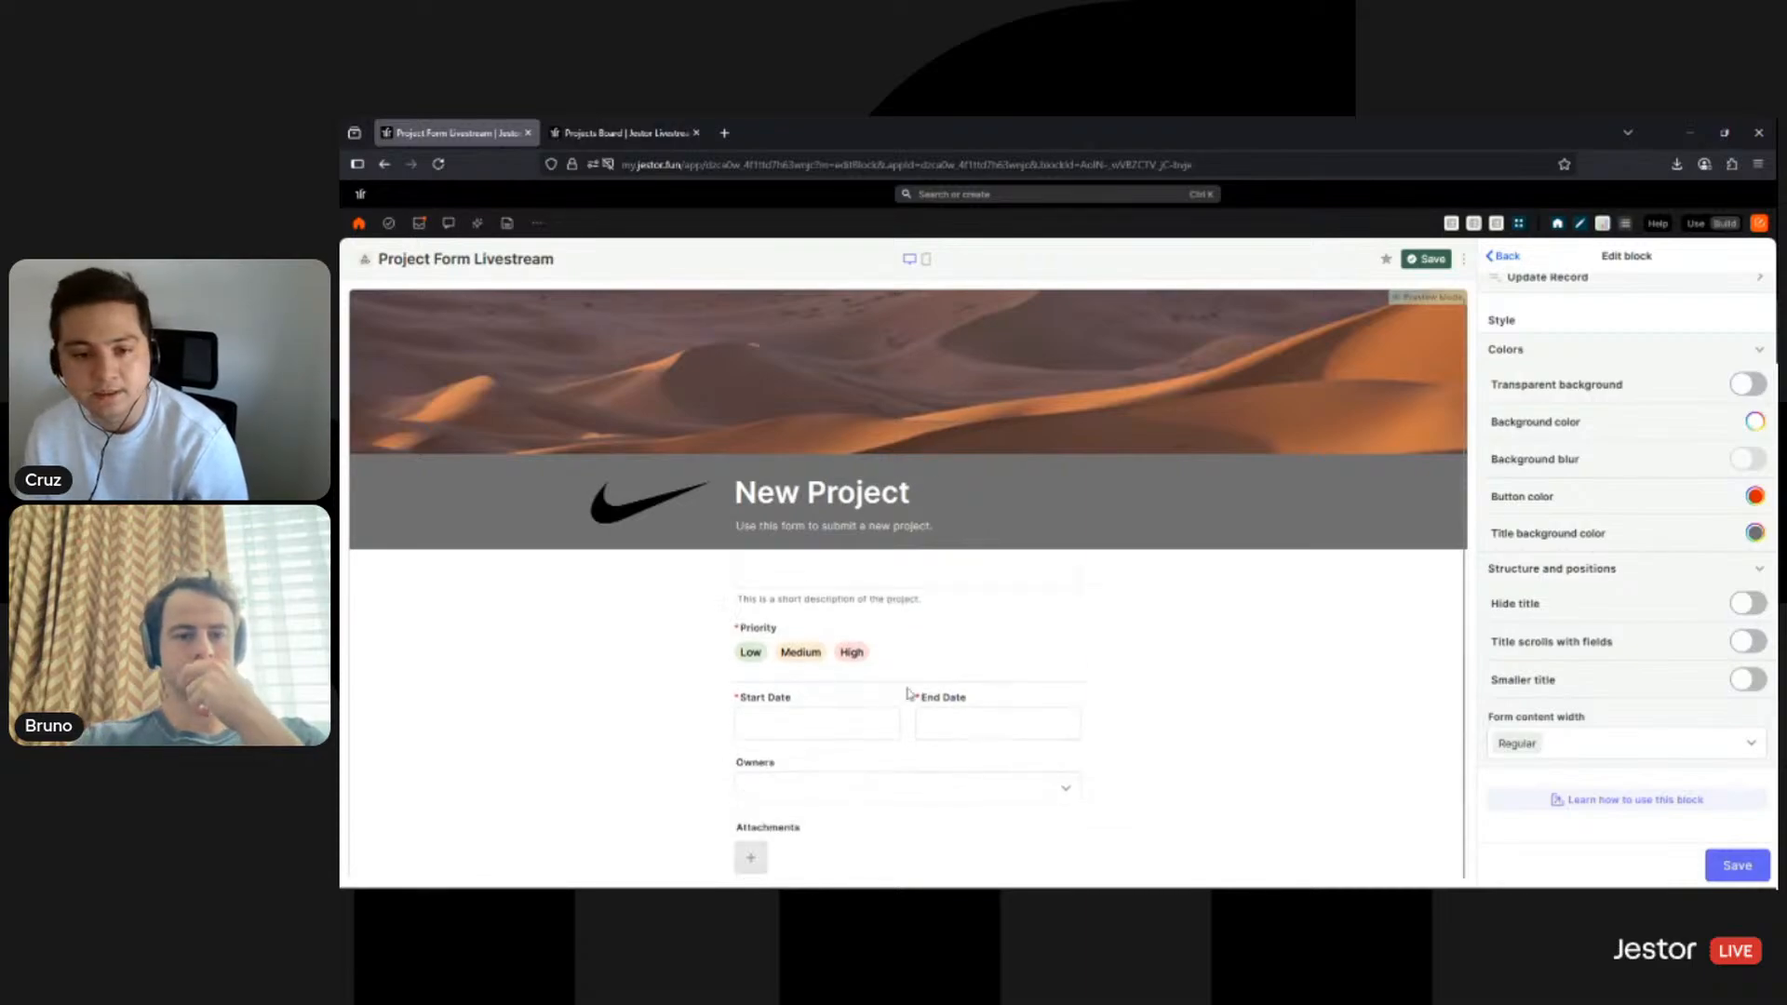
scroll(959, 718, "up", 2)
scroll(959, 718, "down", 2)
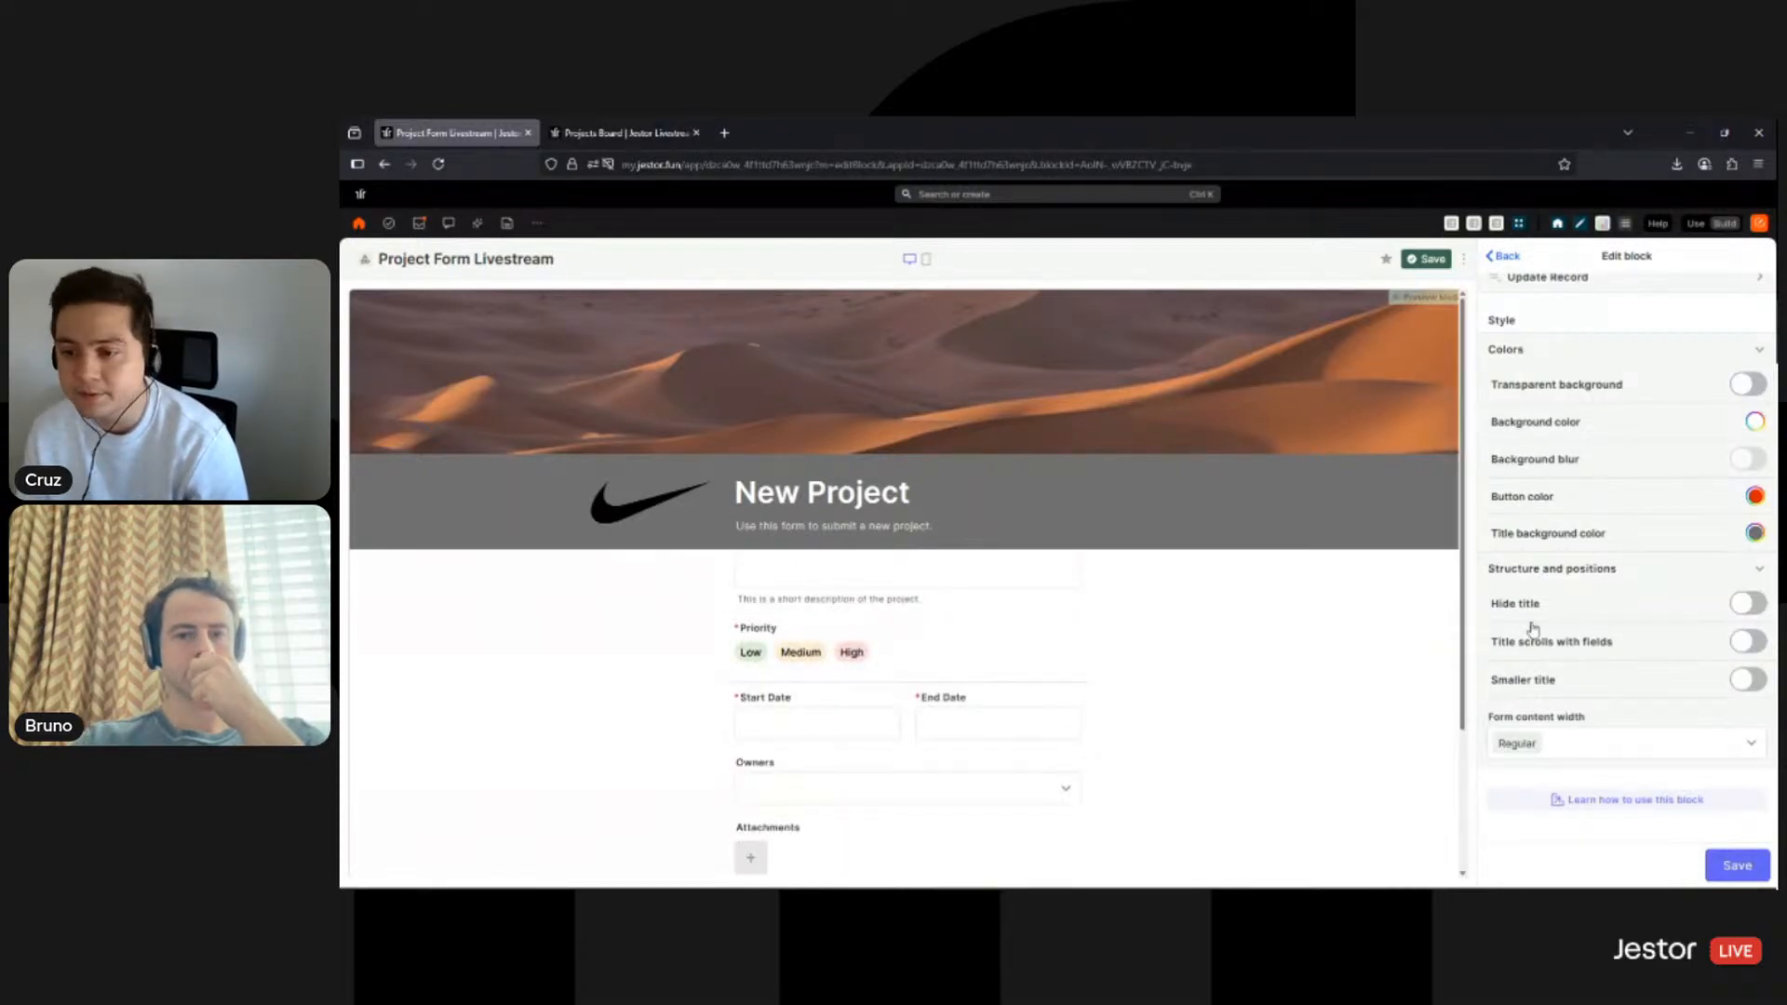
- Turn on 'Title scrolls with fields' and check the header scrolling in the preview
left_click(1737, 644)
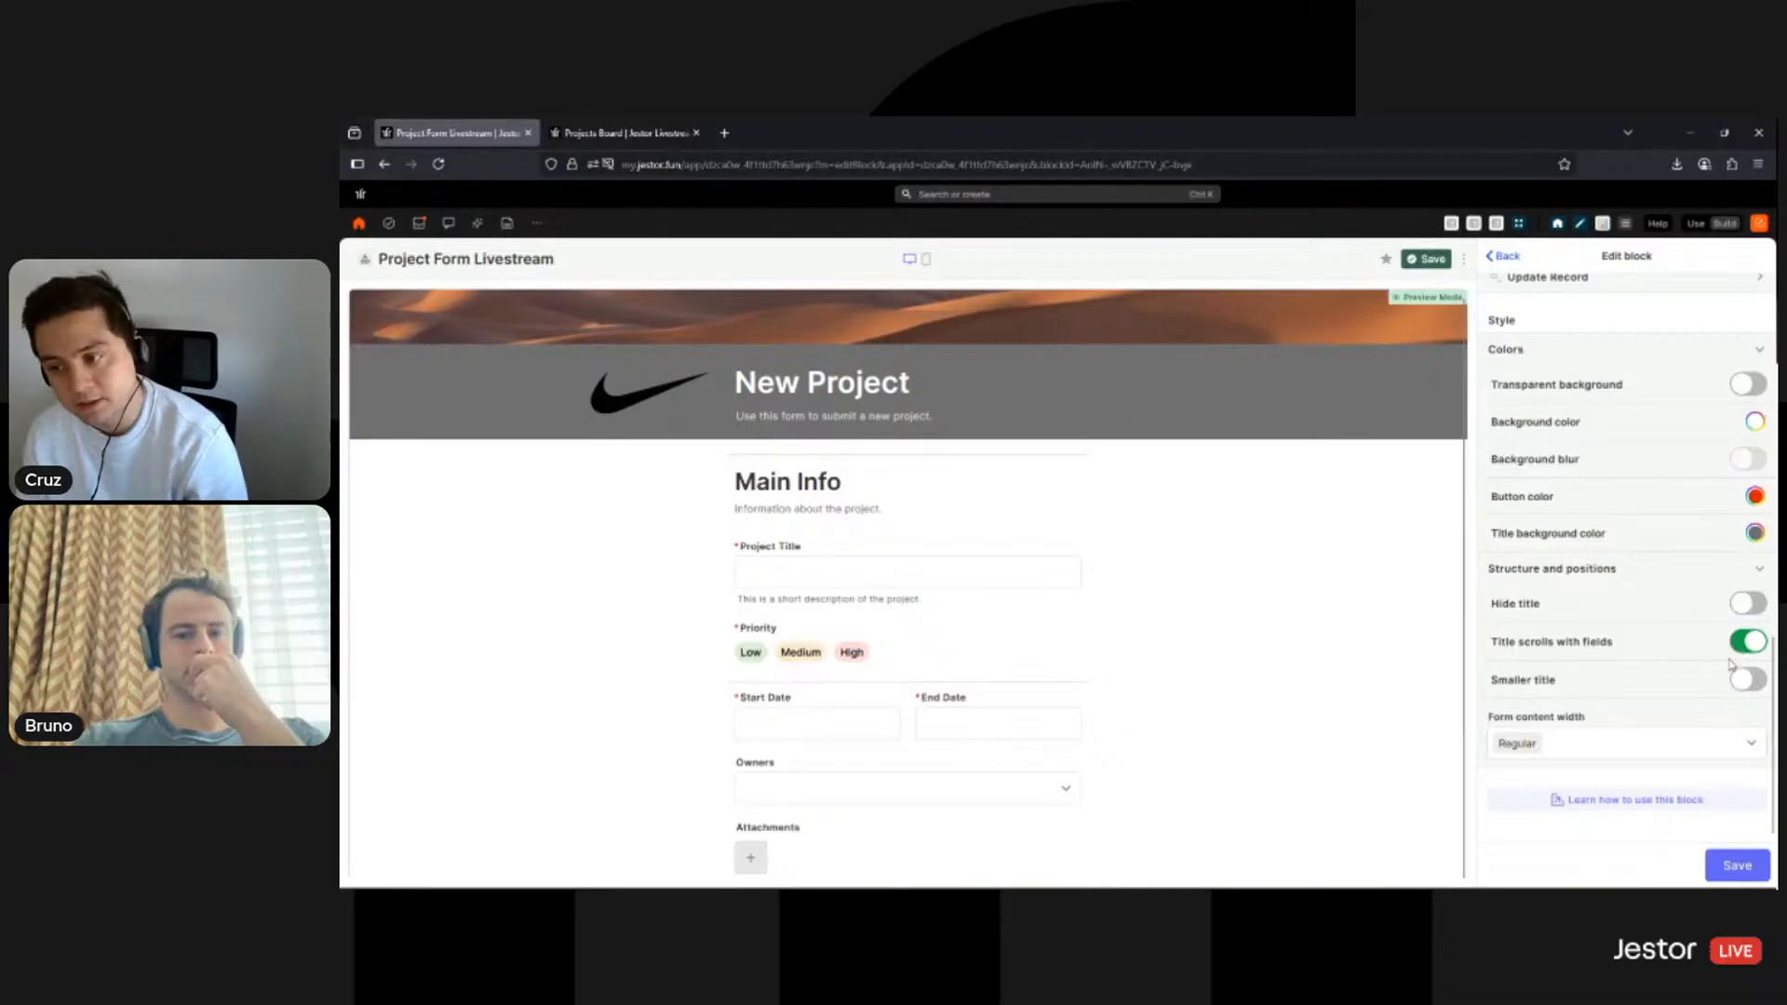
scroll(1182, 521, "up", 2)
scroll(1198, 475, "down", 3)
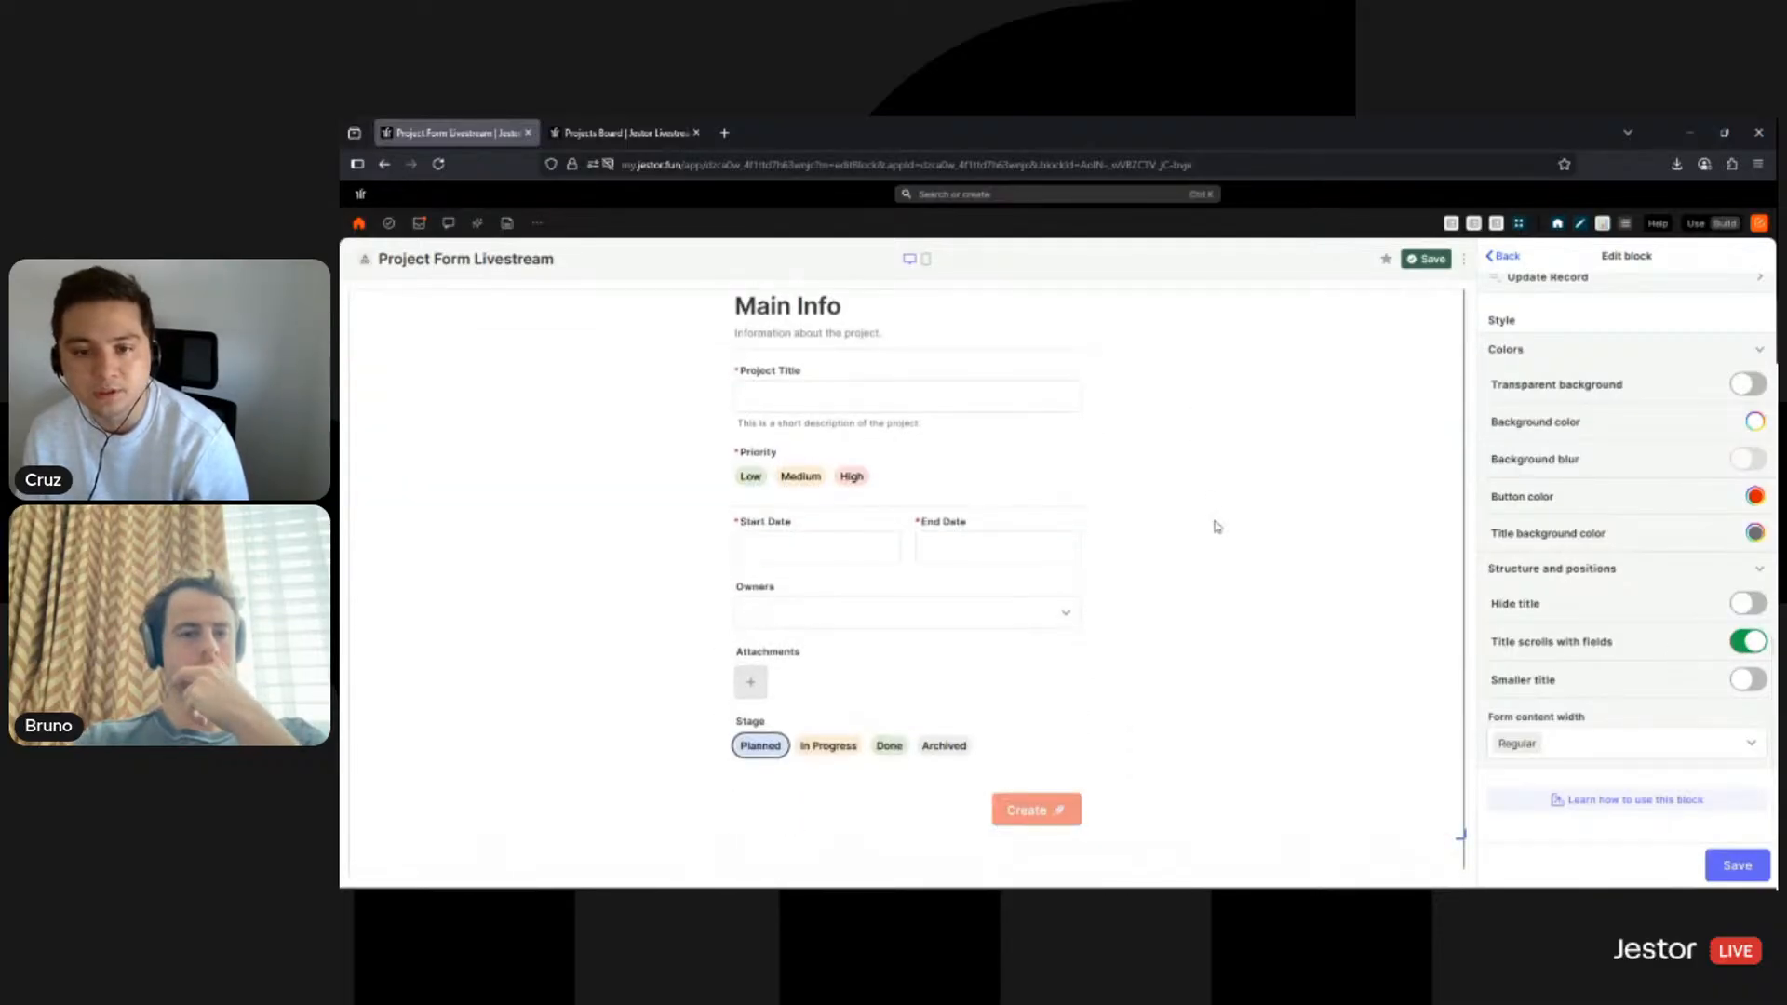
scroll(1248, 456, "up", 3)
scroll(1373, 512, "down", 1)
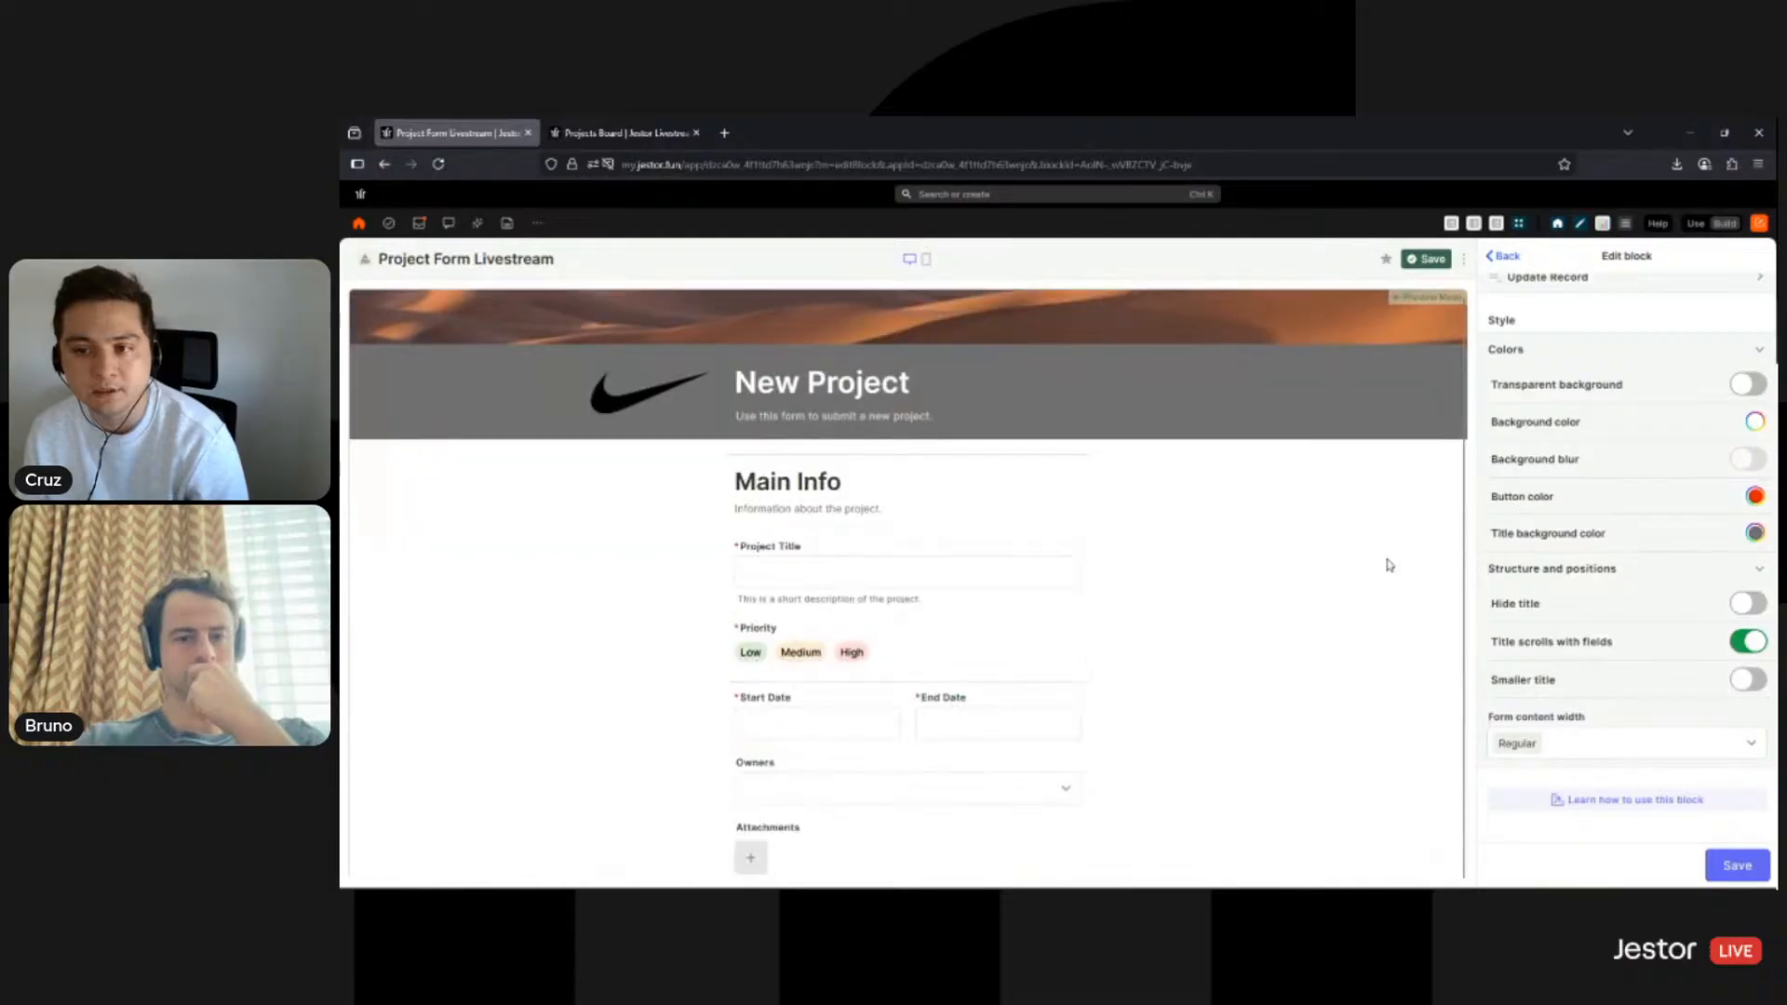
scroll(1361, 428, "up", 1)
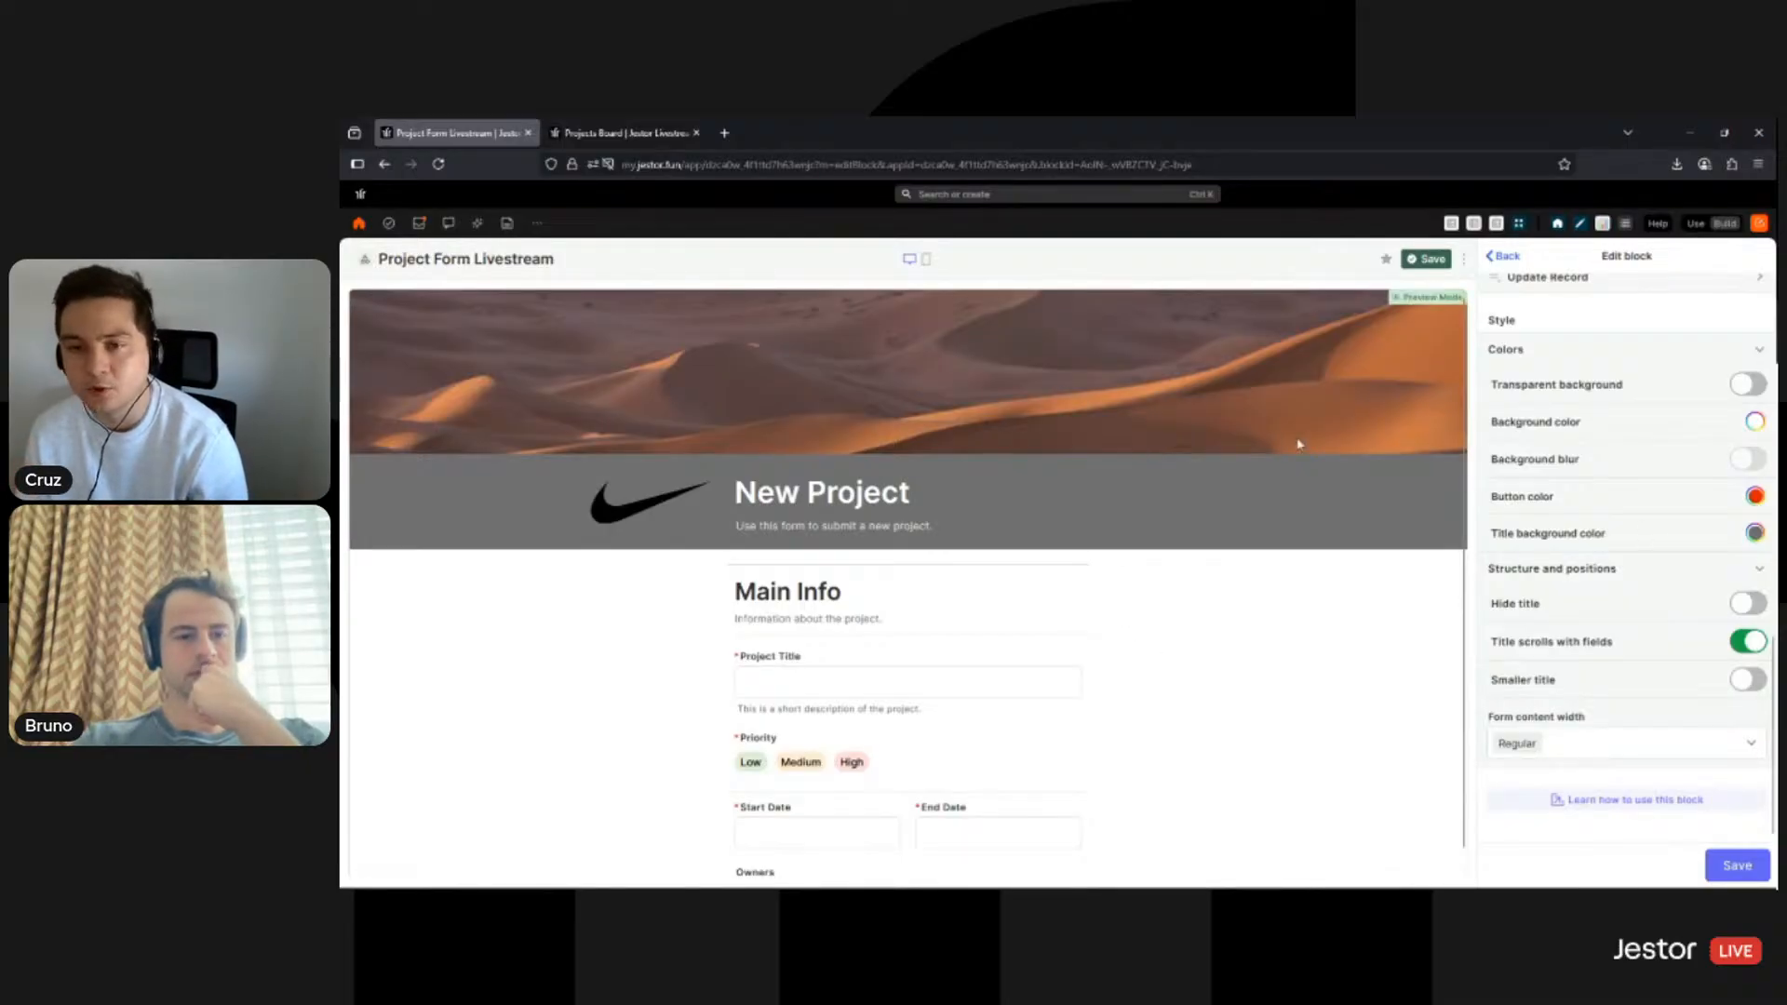
scroll(1228, 630, "down", 3)
scroll(1257, 465, "up", 3)
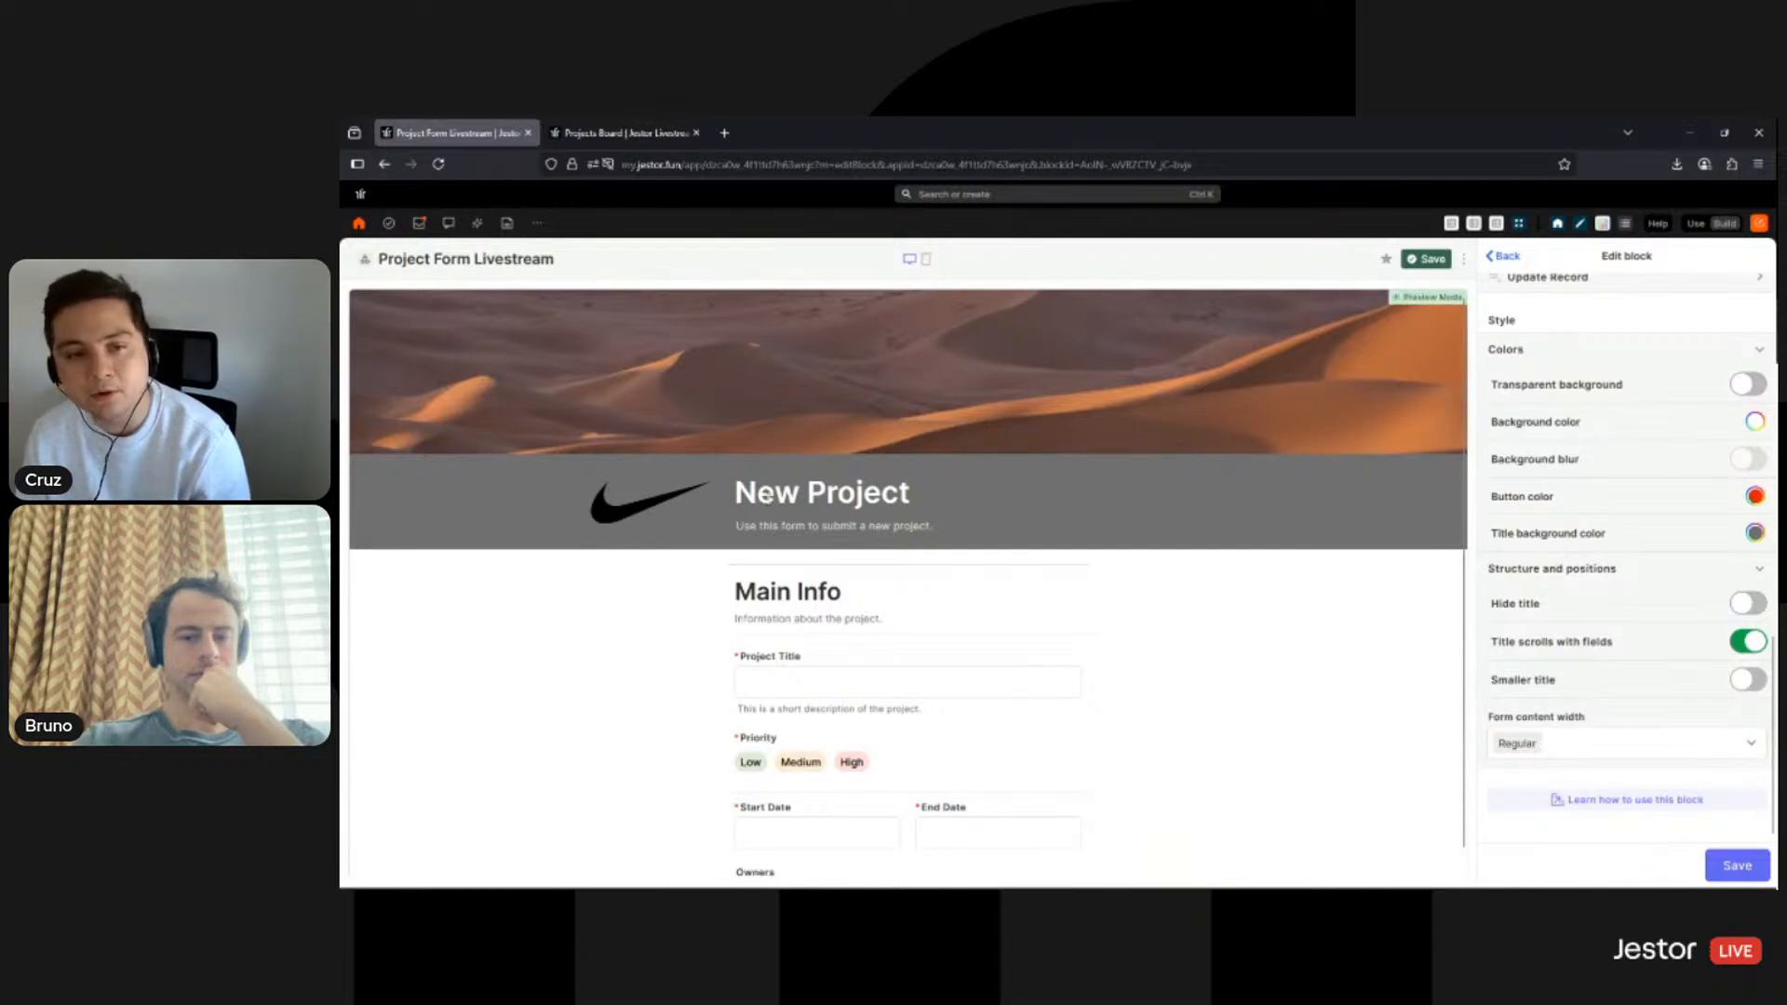
- Compare title sizes and leave 'Smaller title' enabled for the New Project heading
left_click(1746, 682)
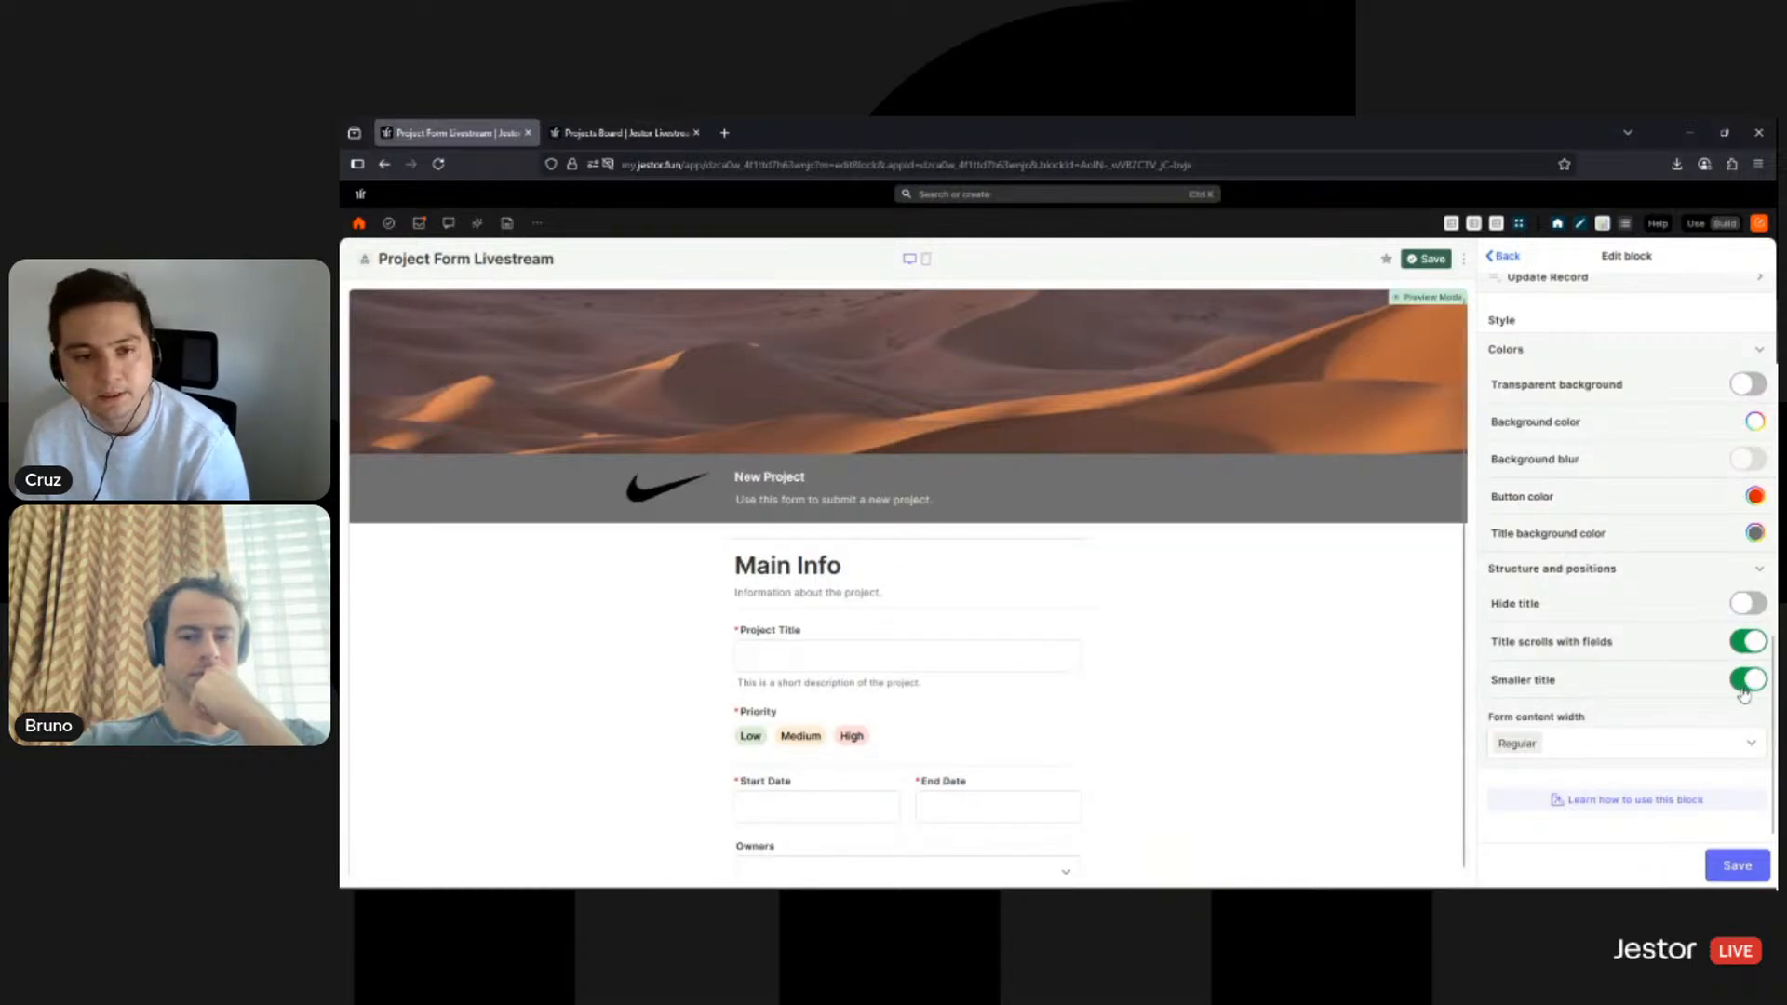
left_click(1747, 680)
left_click(1747, 680)
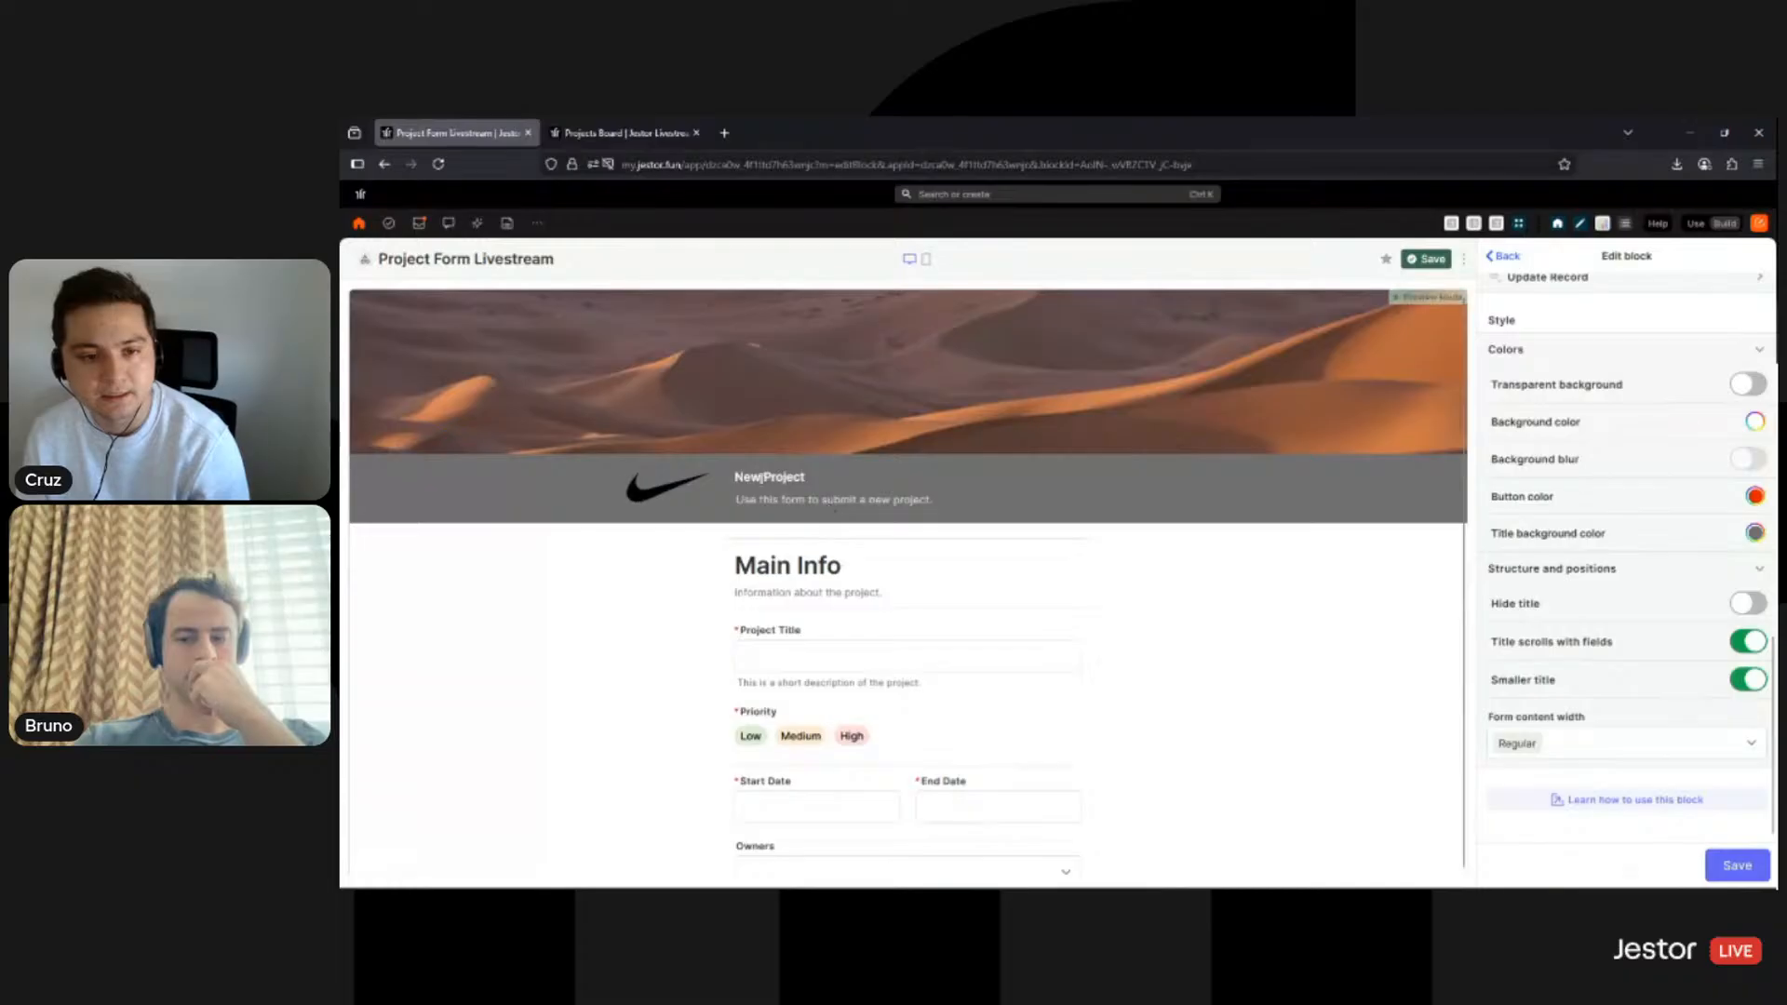
left_click(1741, 682)
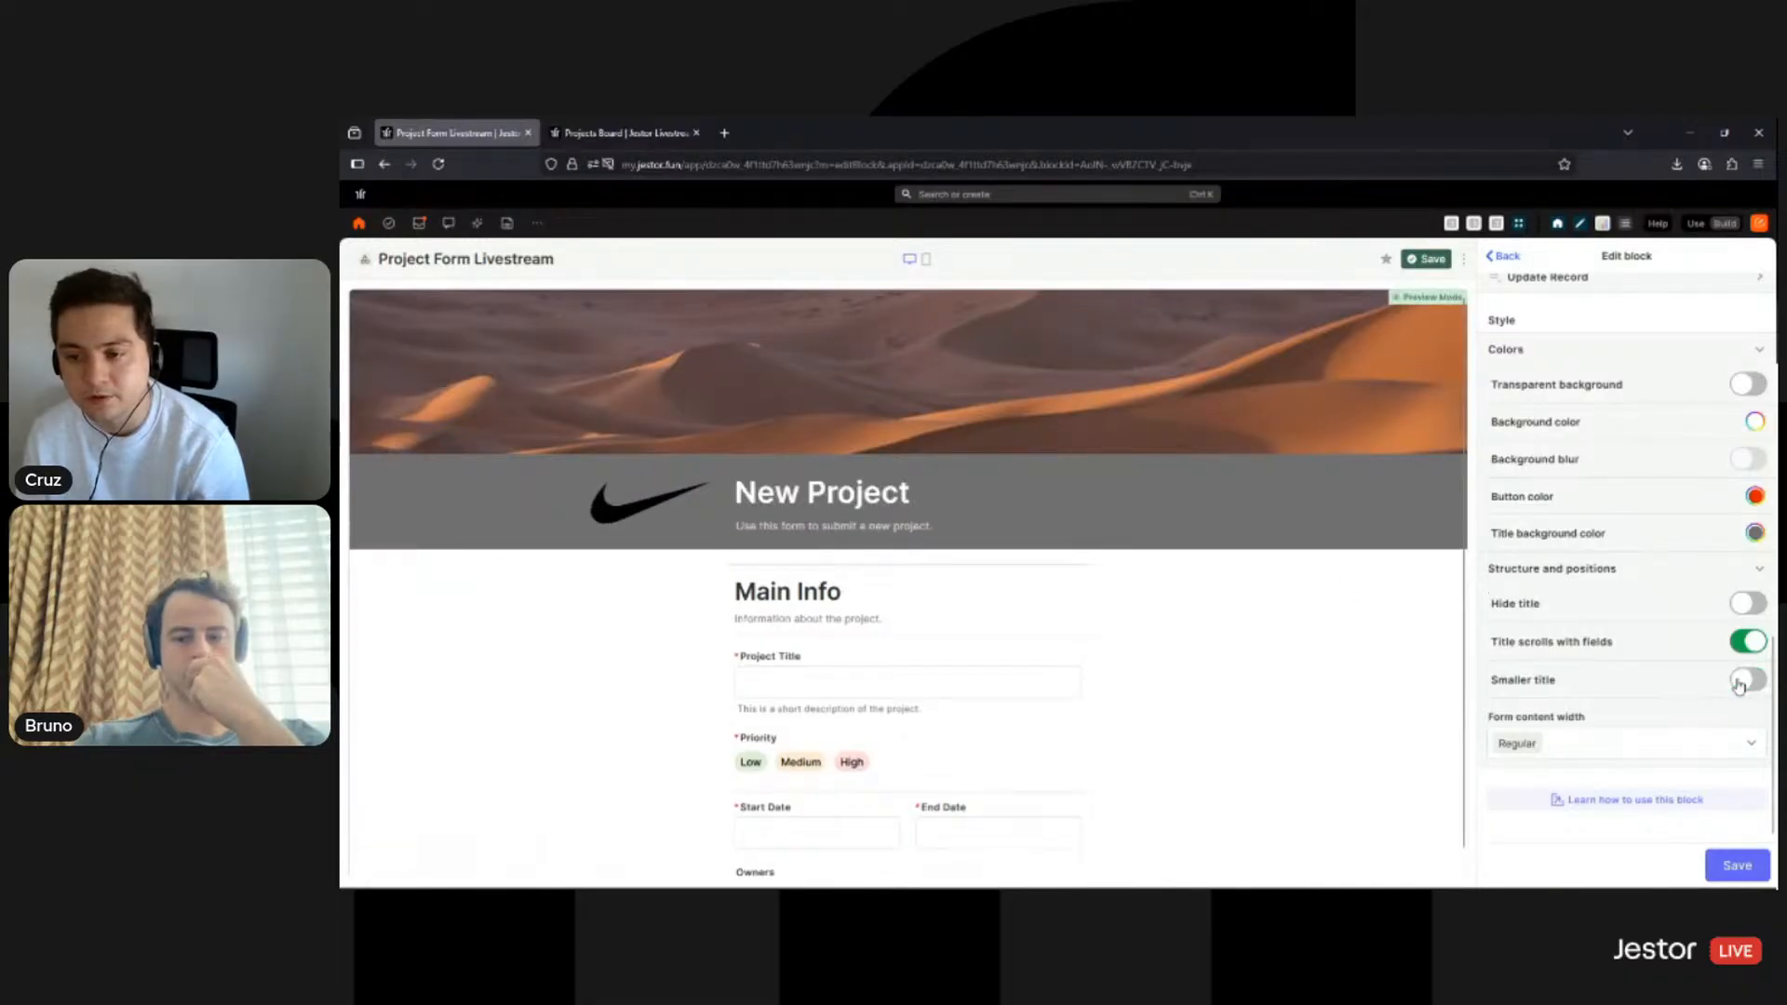
left_click(1740, 682)
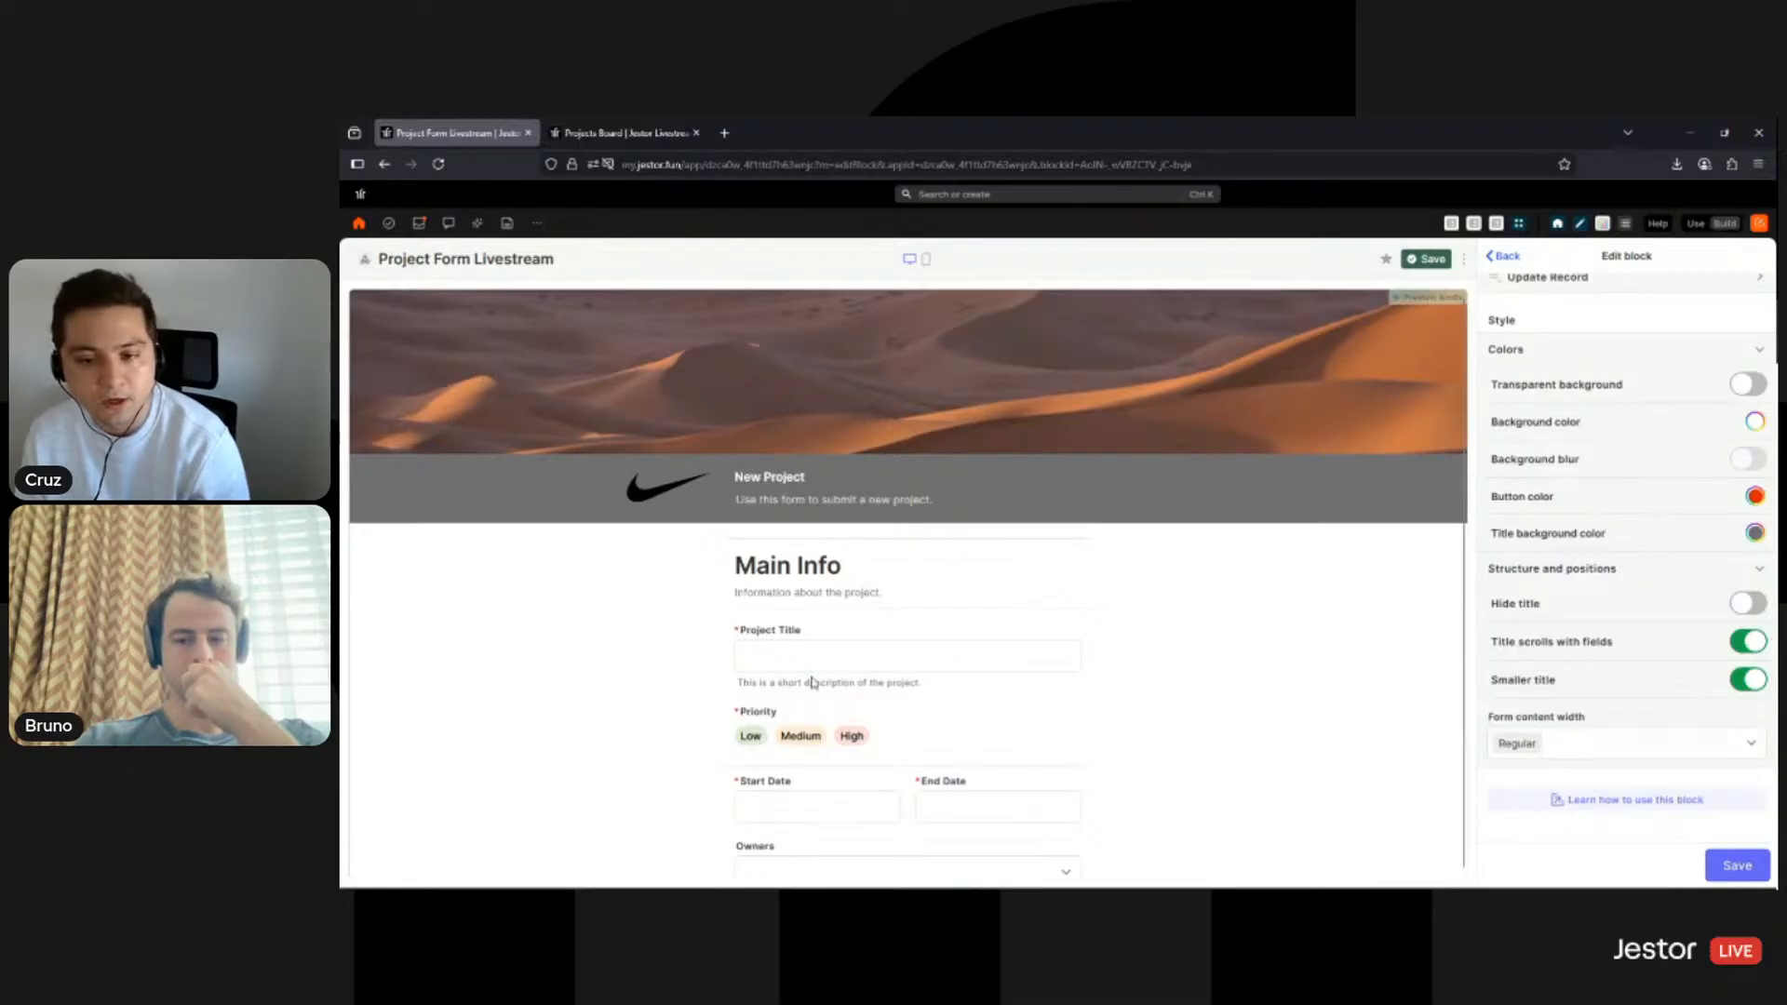
scroll(963, 639, "down", 3)
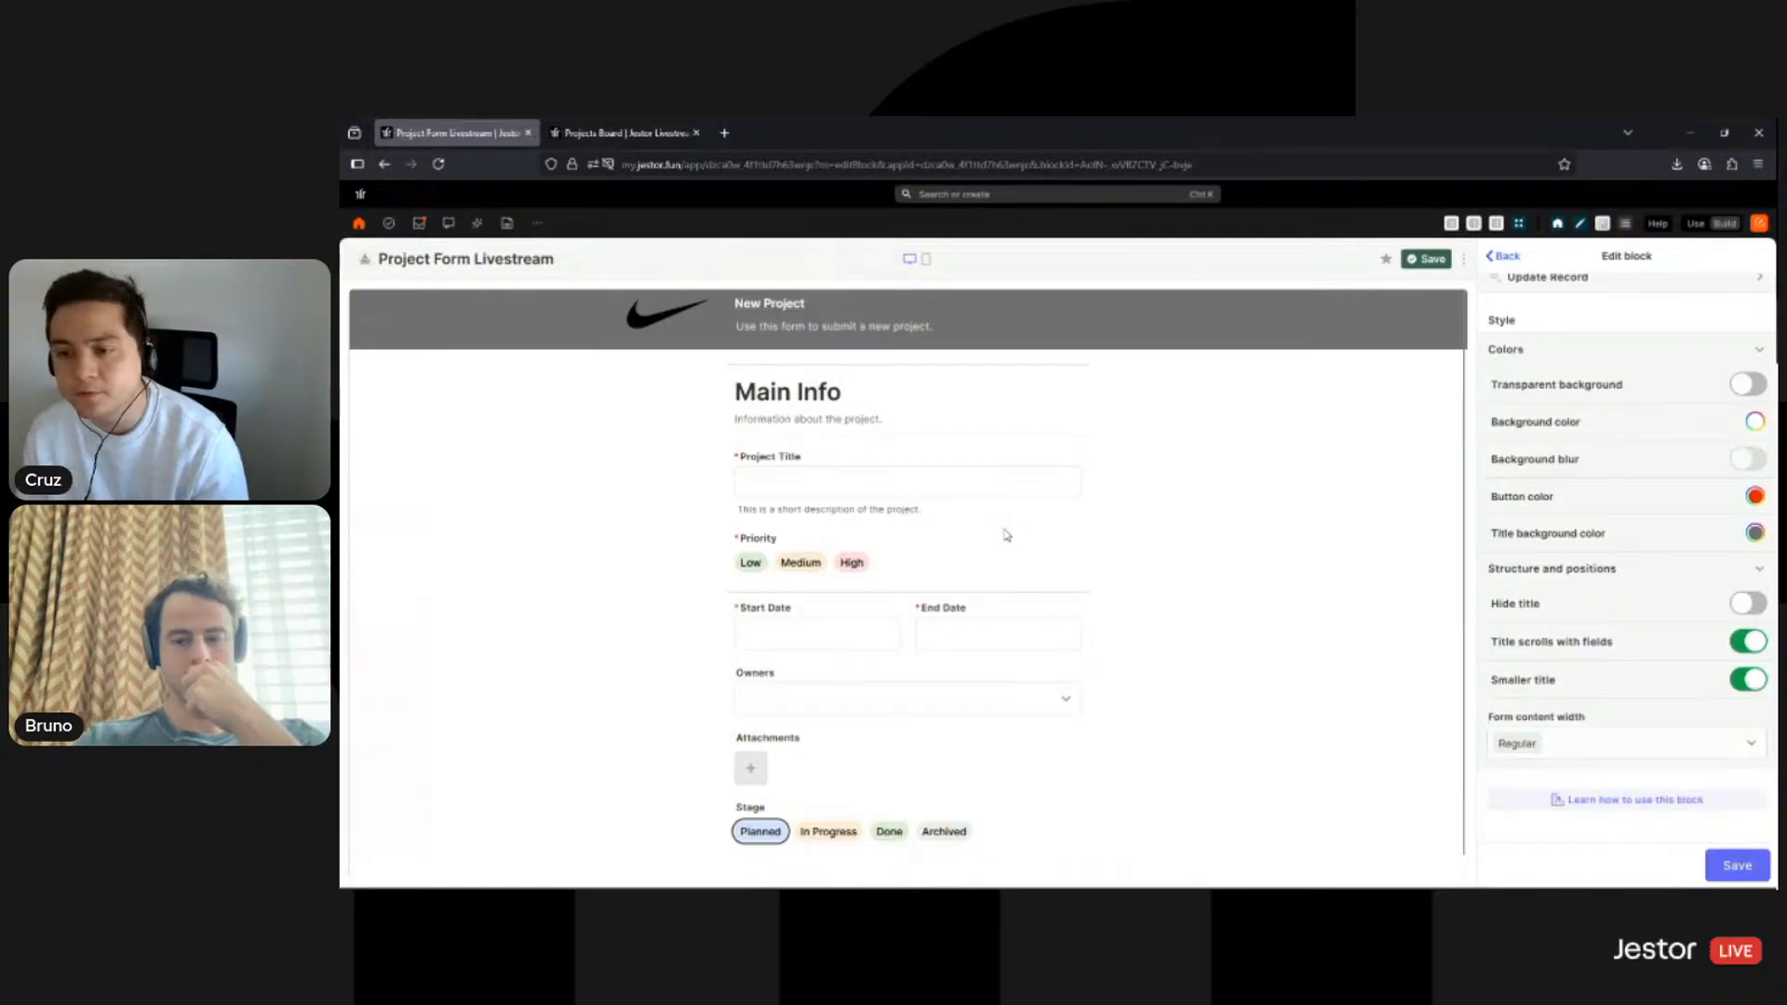
- After trying Super wide, set Form content width to Wide and save the block's style
left_click(1676, 762)
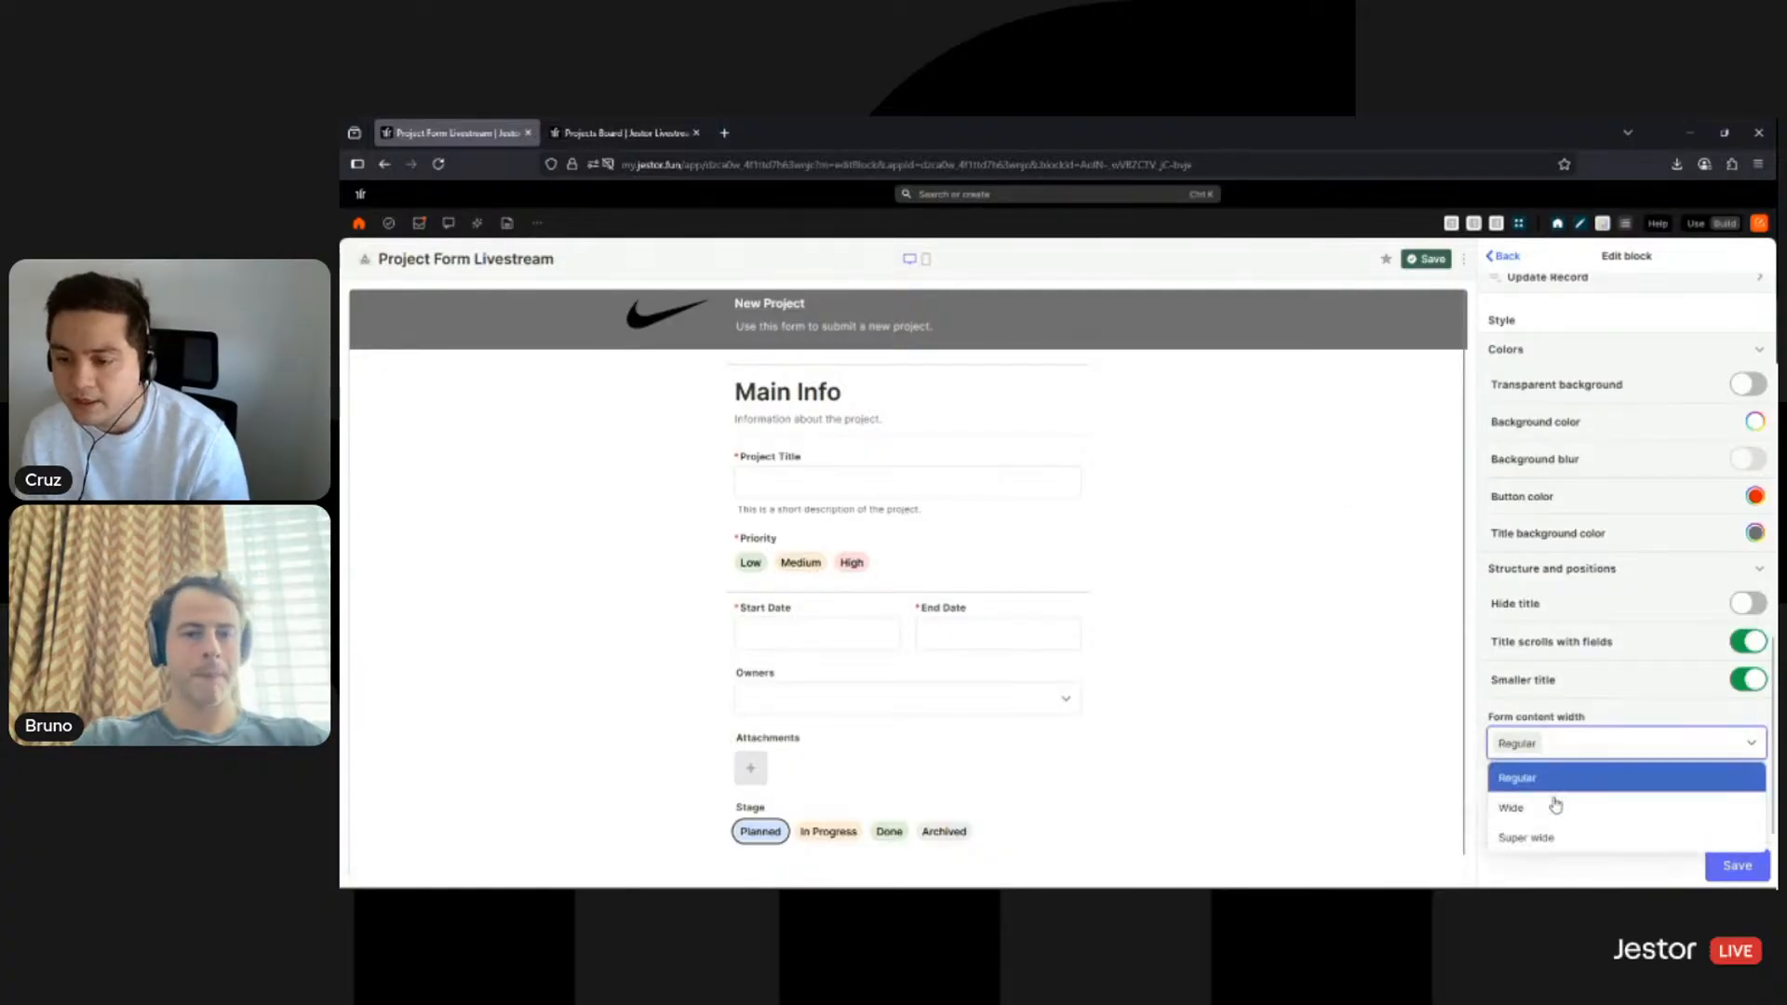
left_click(1557, 810)
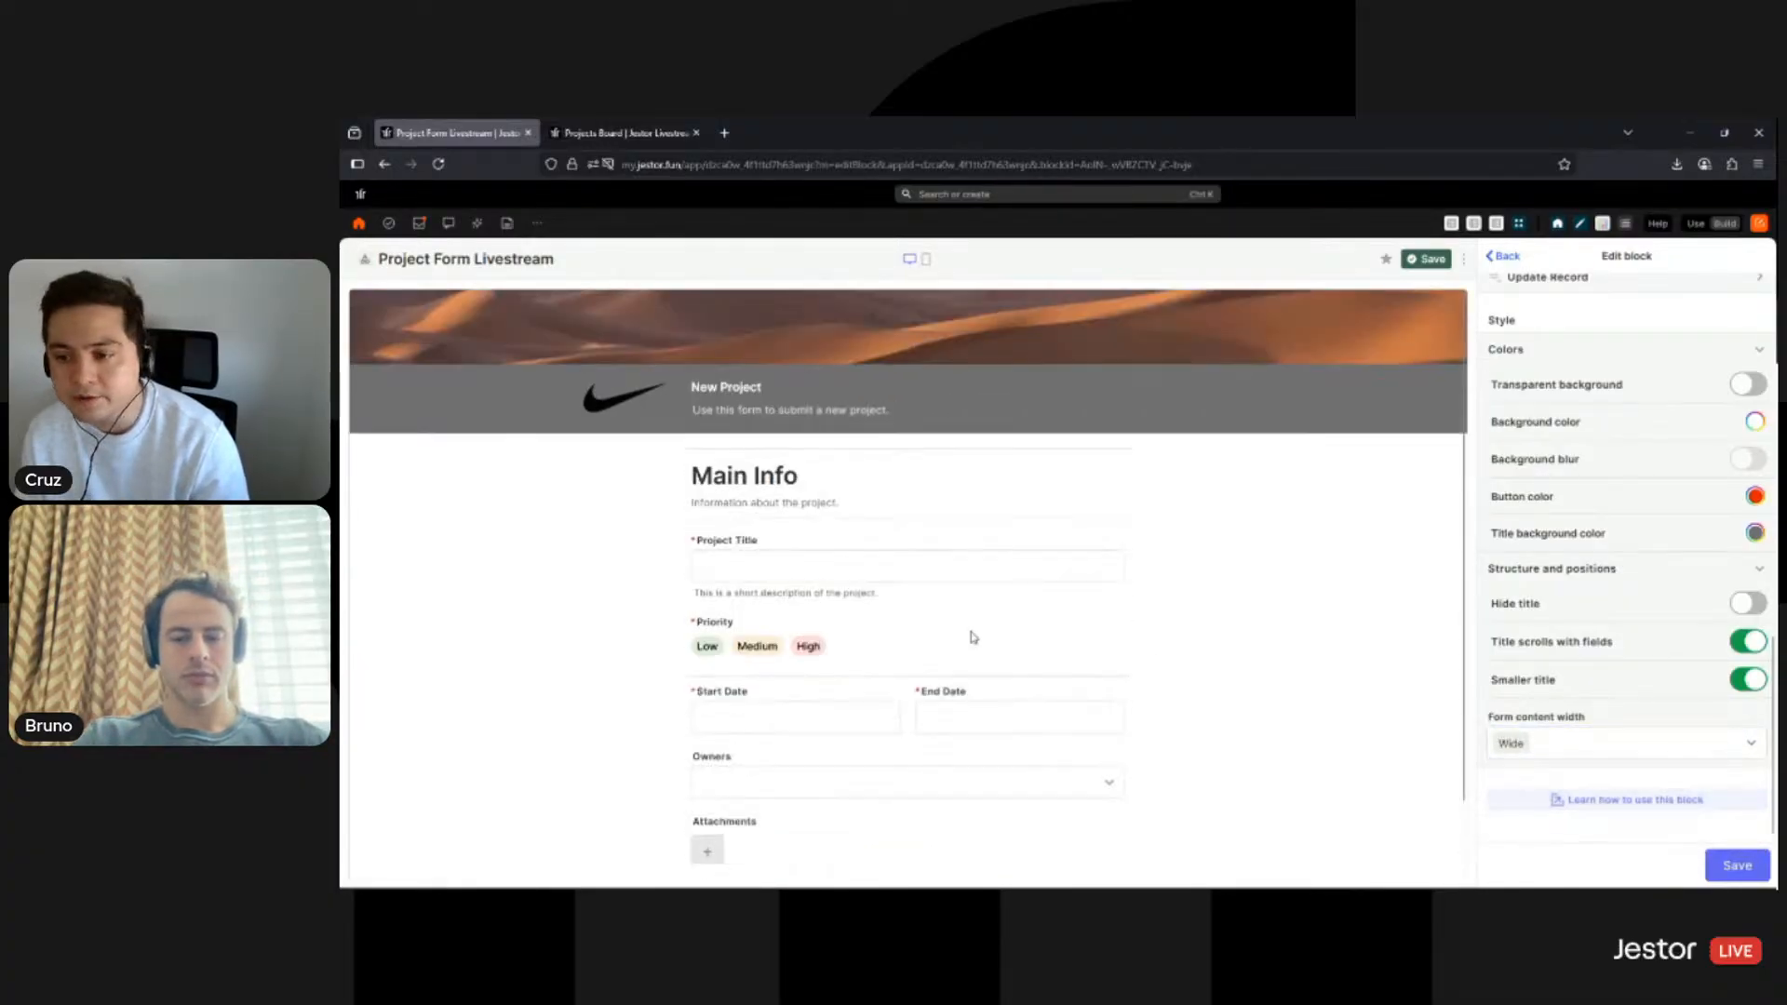
left_click(1591, 750)
left_click(1590, 837)
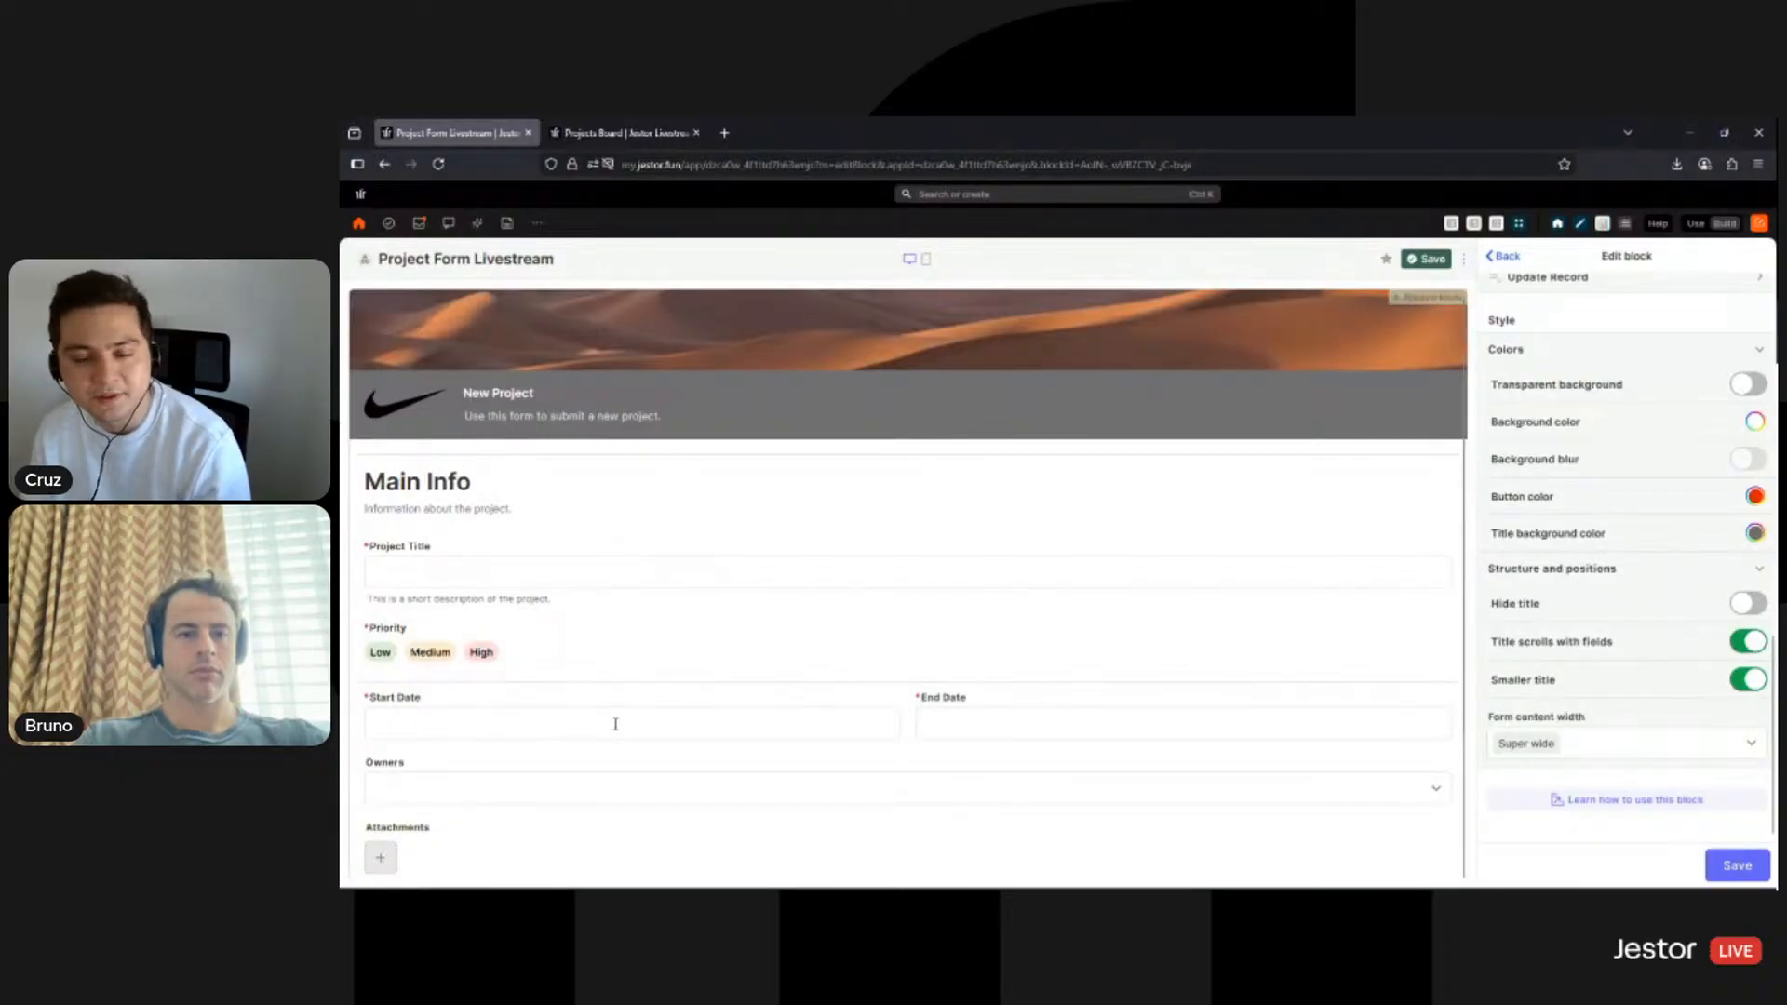
left_click(1583, 742)
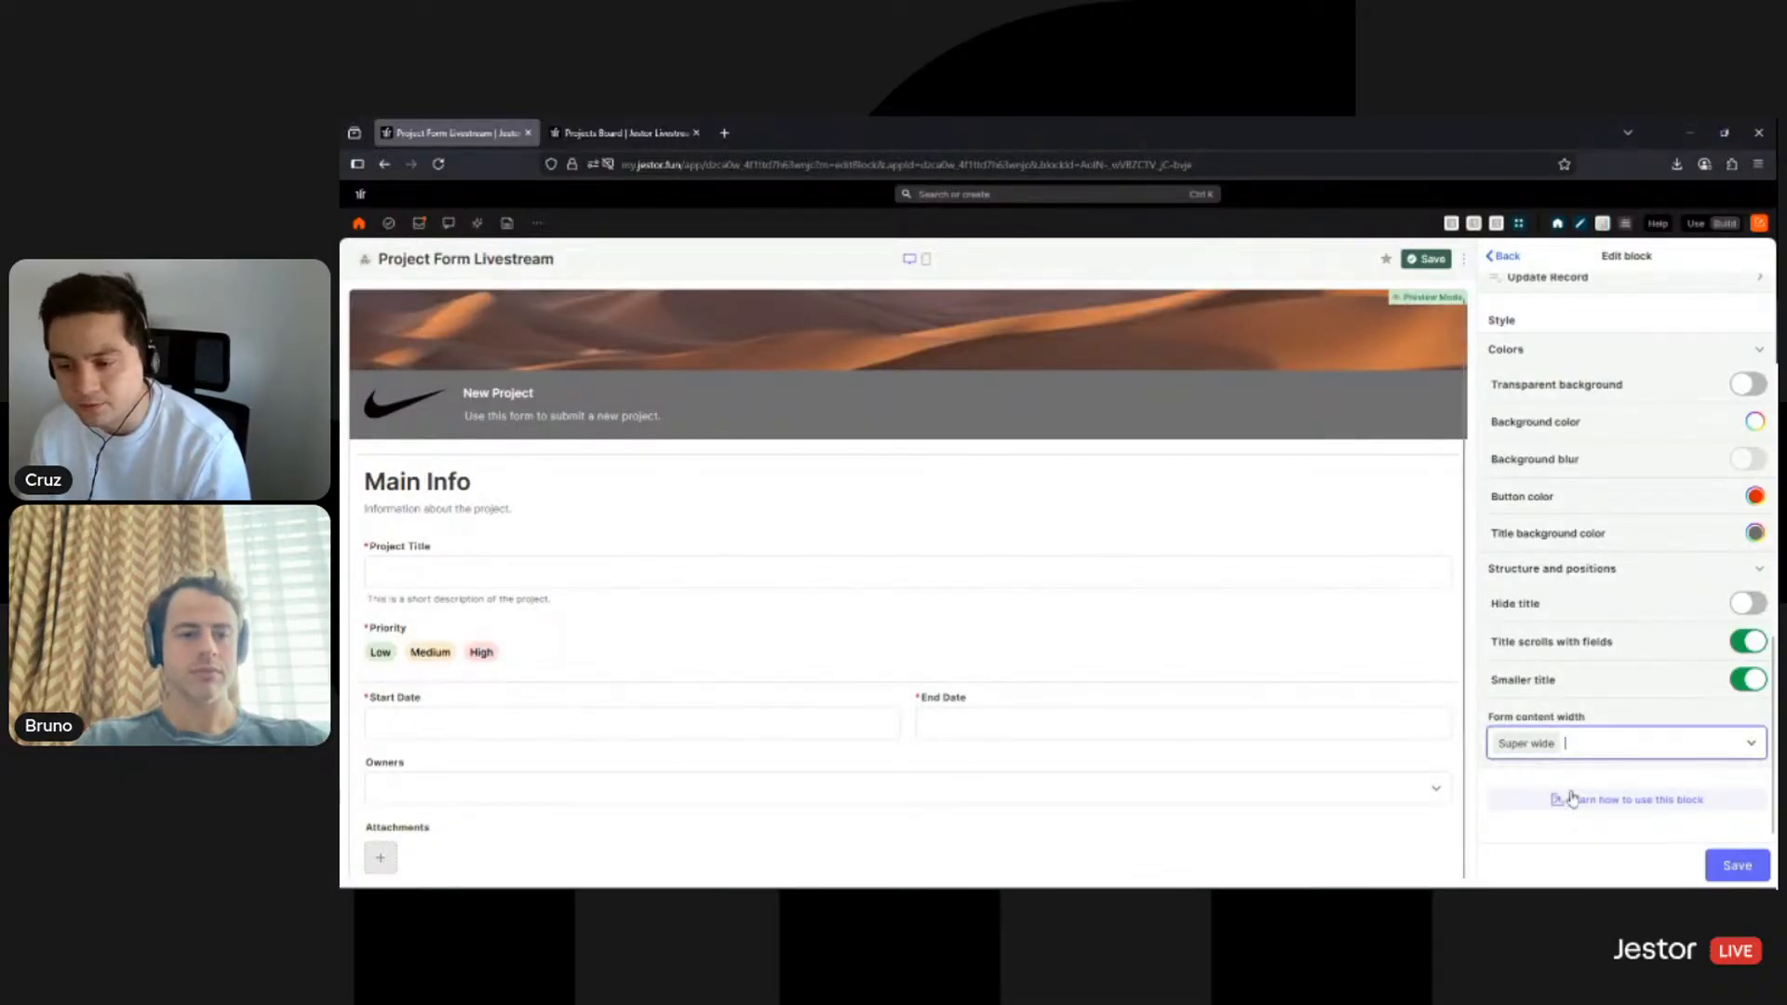
left_click(1597, 810)
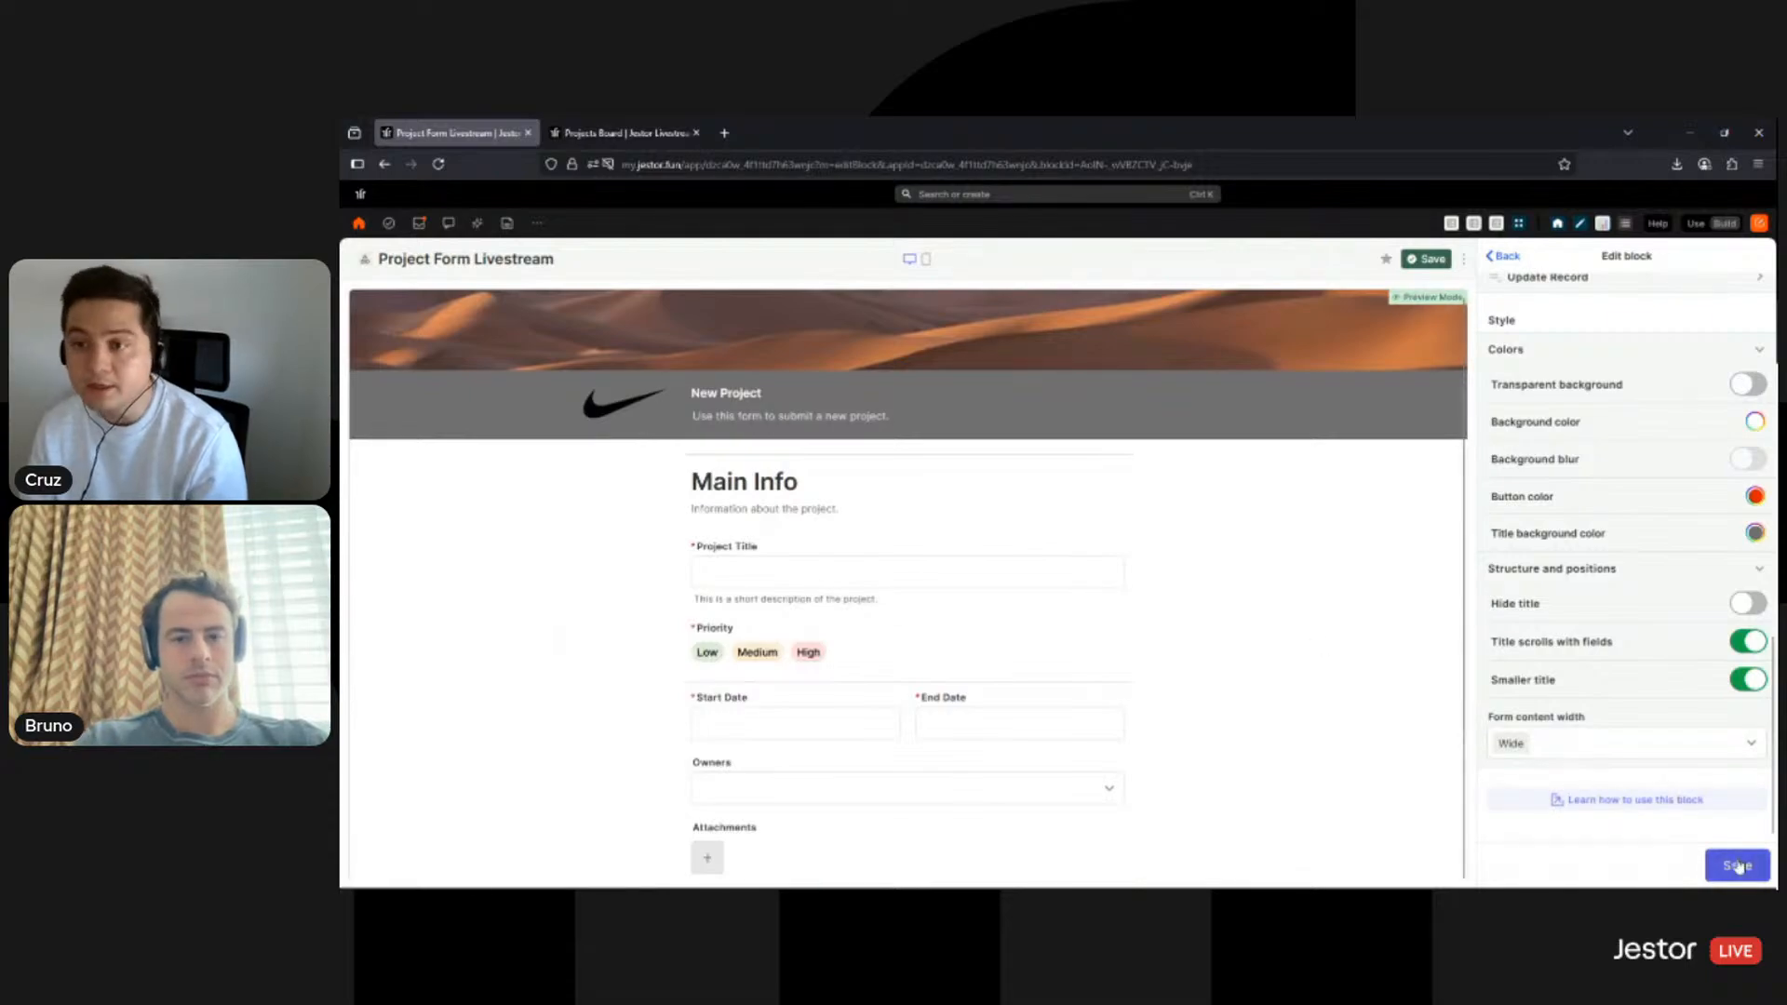
left_click(1737, 864)
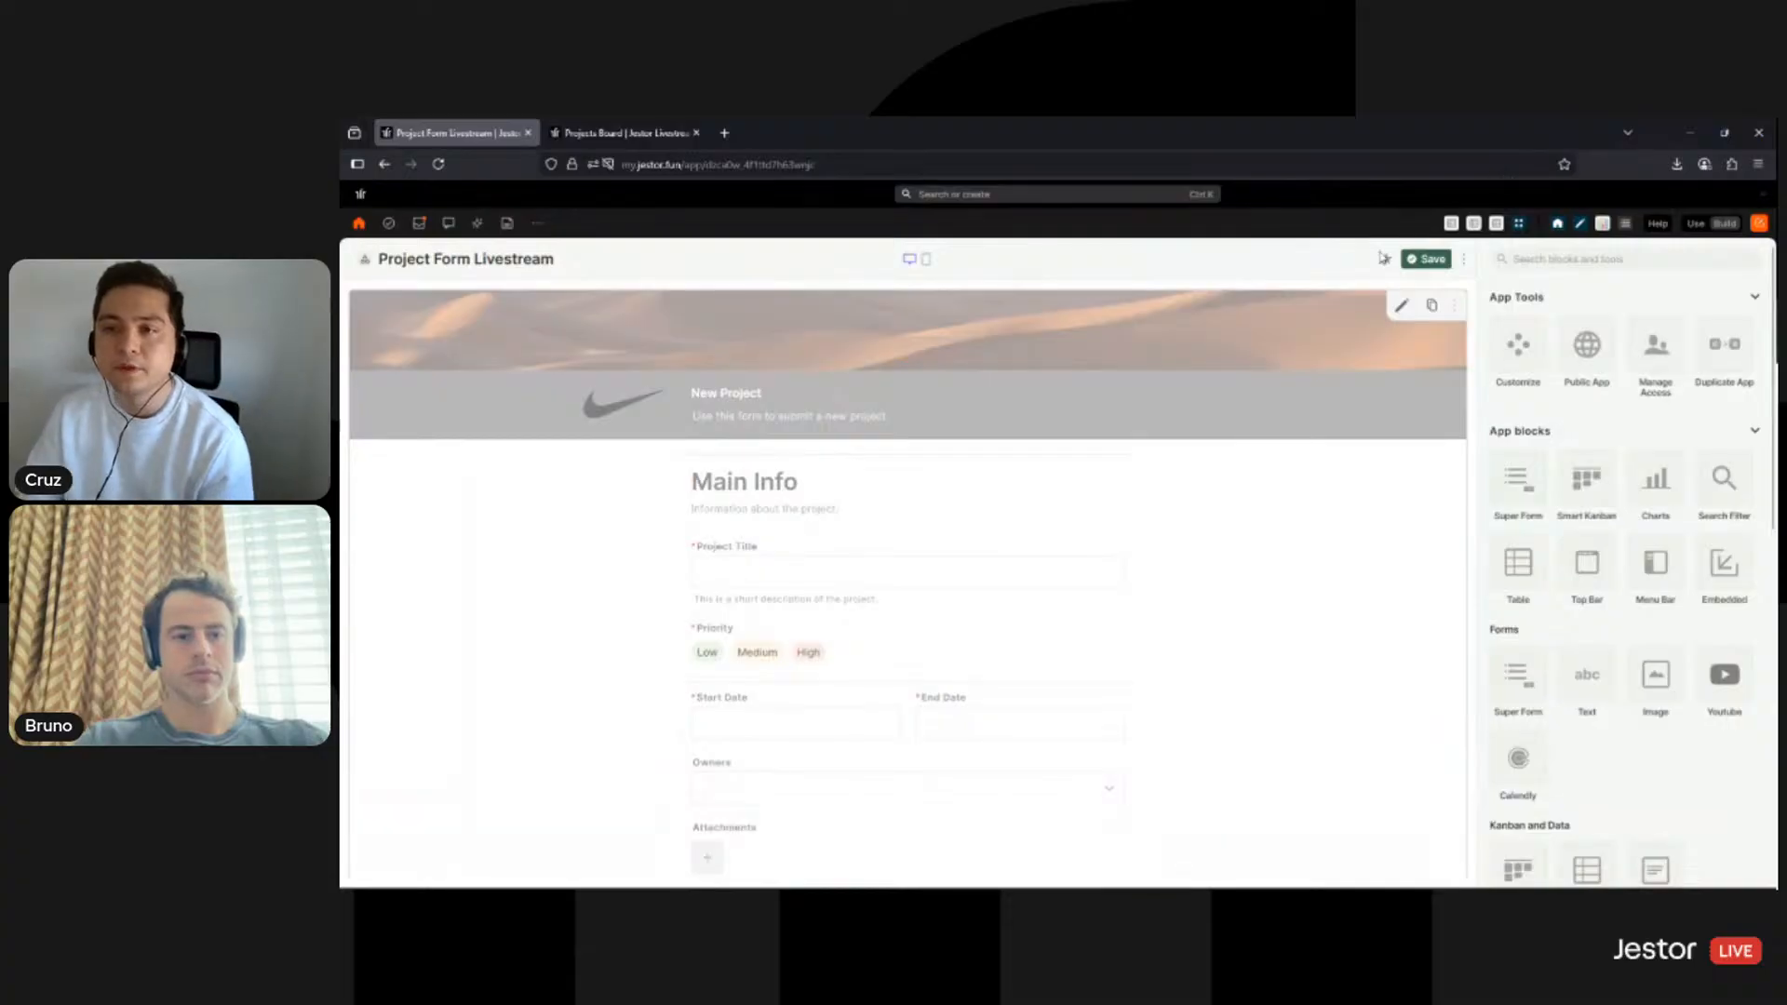
- Preview the form in Use mode, then return to Build and open the Public App sharing settings
left_click(1696, 224)
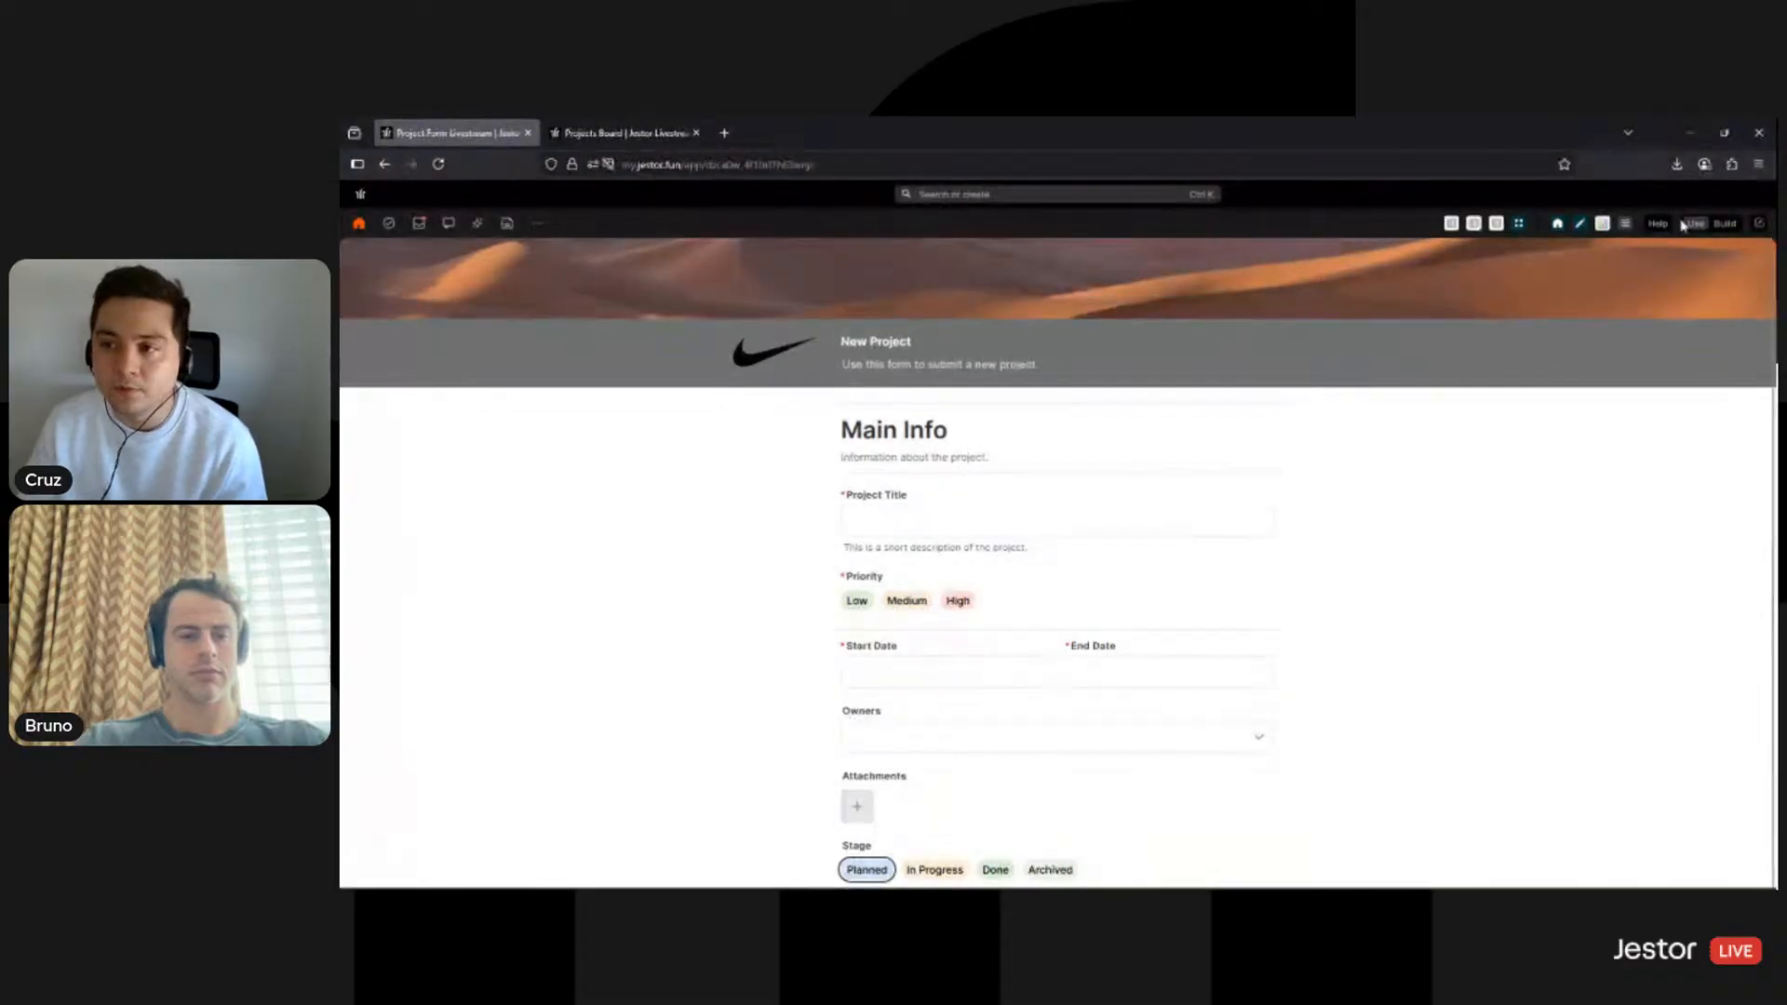
left_click(1722, 226)
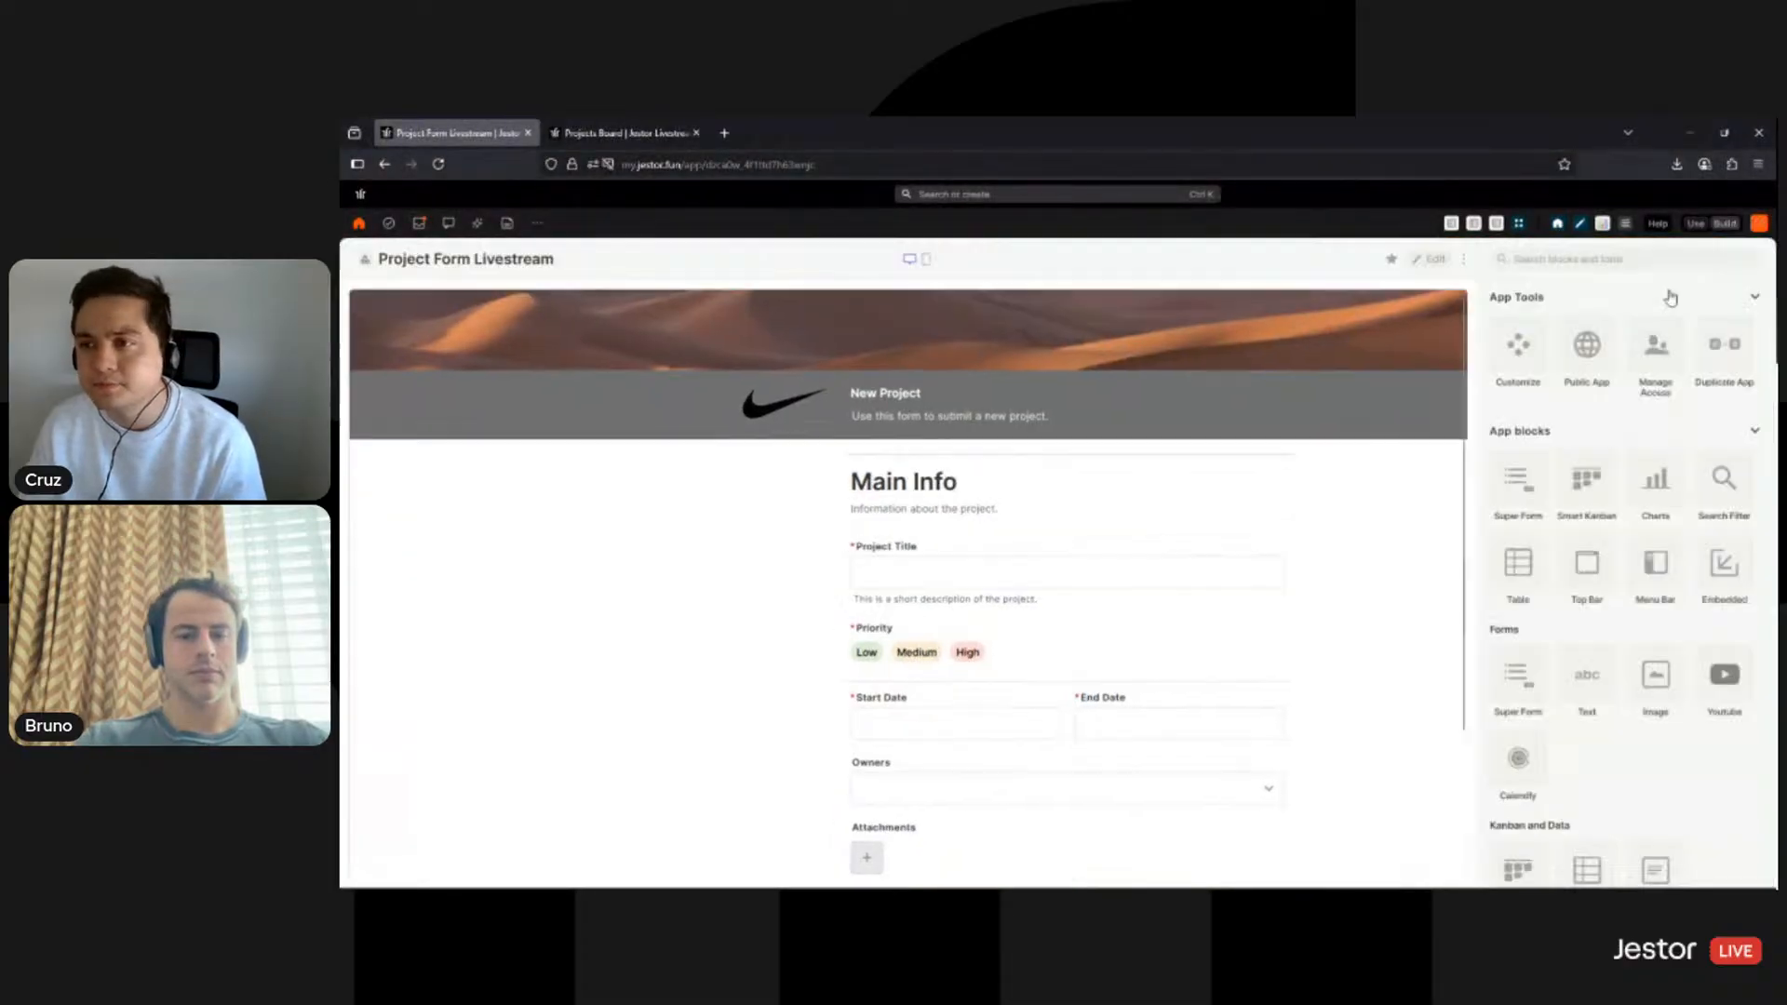
left_click(1579, 357)
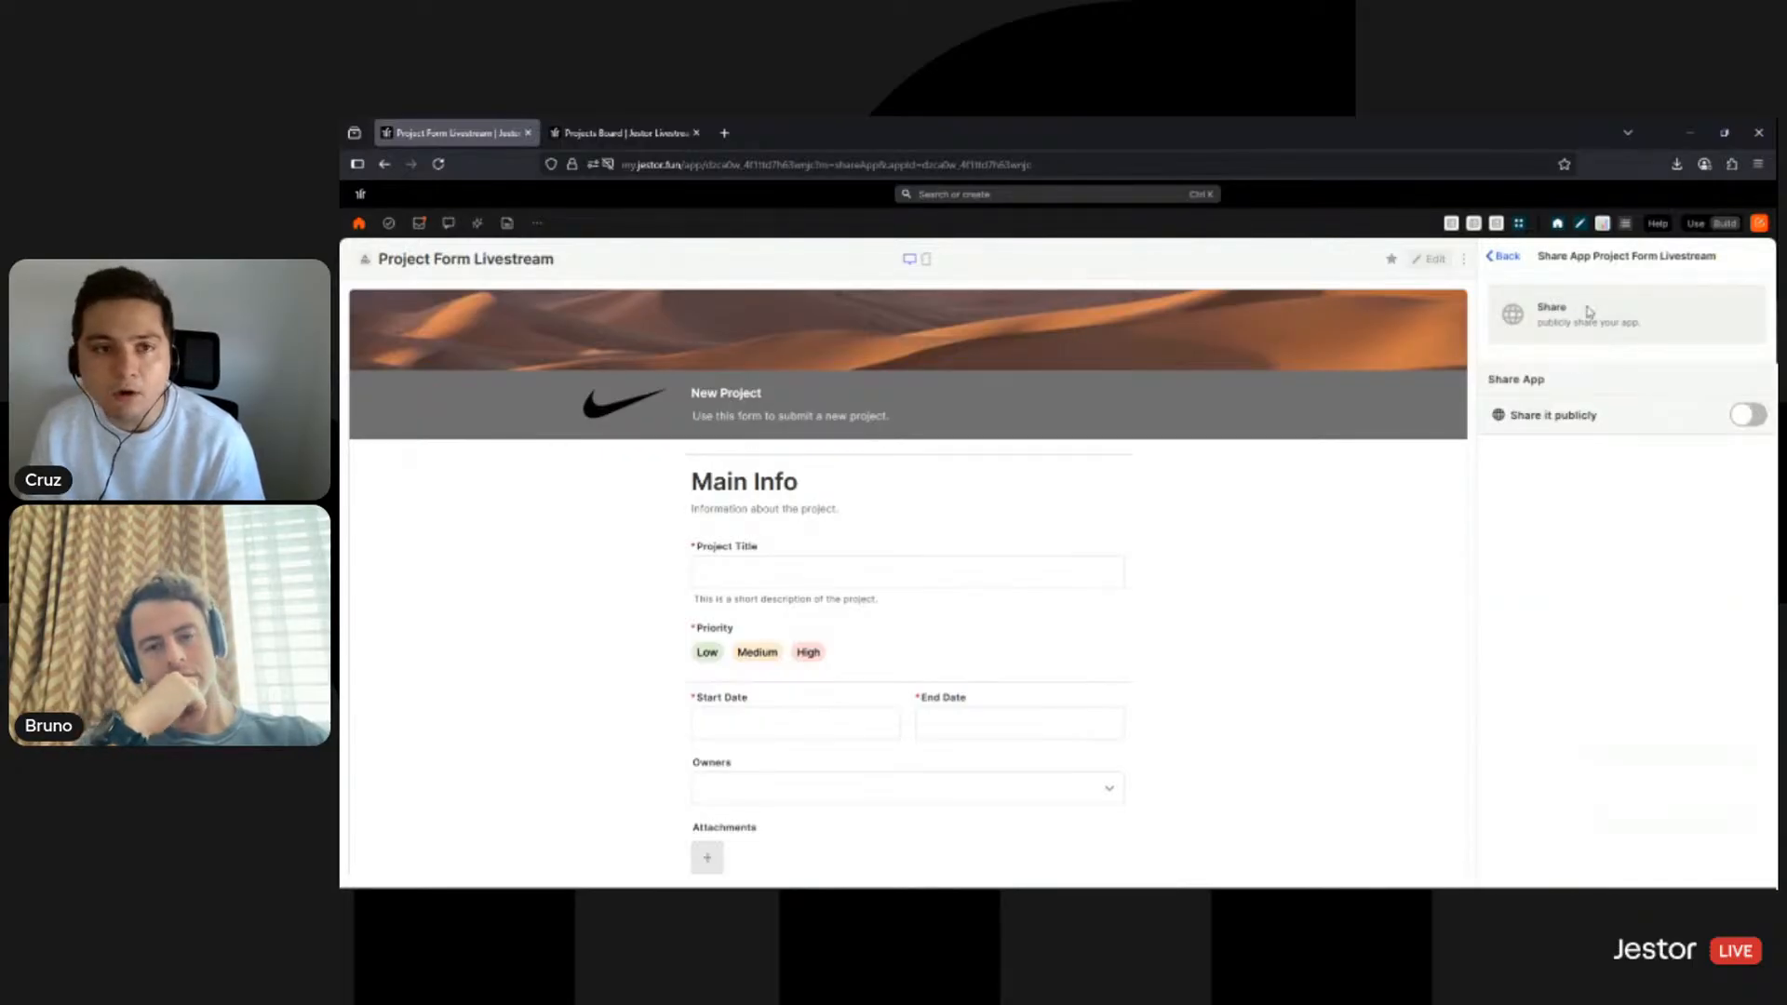
- Turn on 'Share it publicly' and copy the app's public shareable link
left_click(1747, 416)
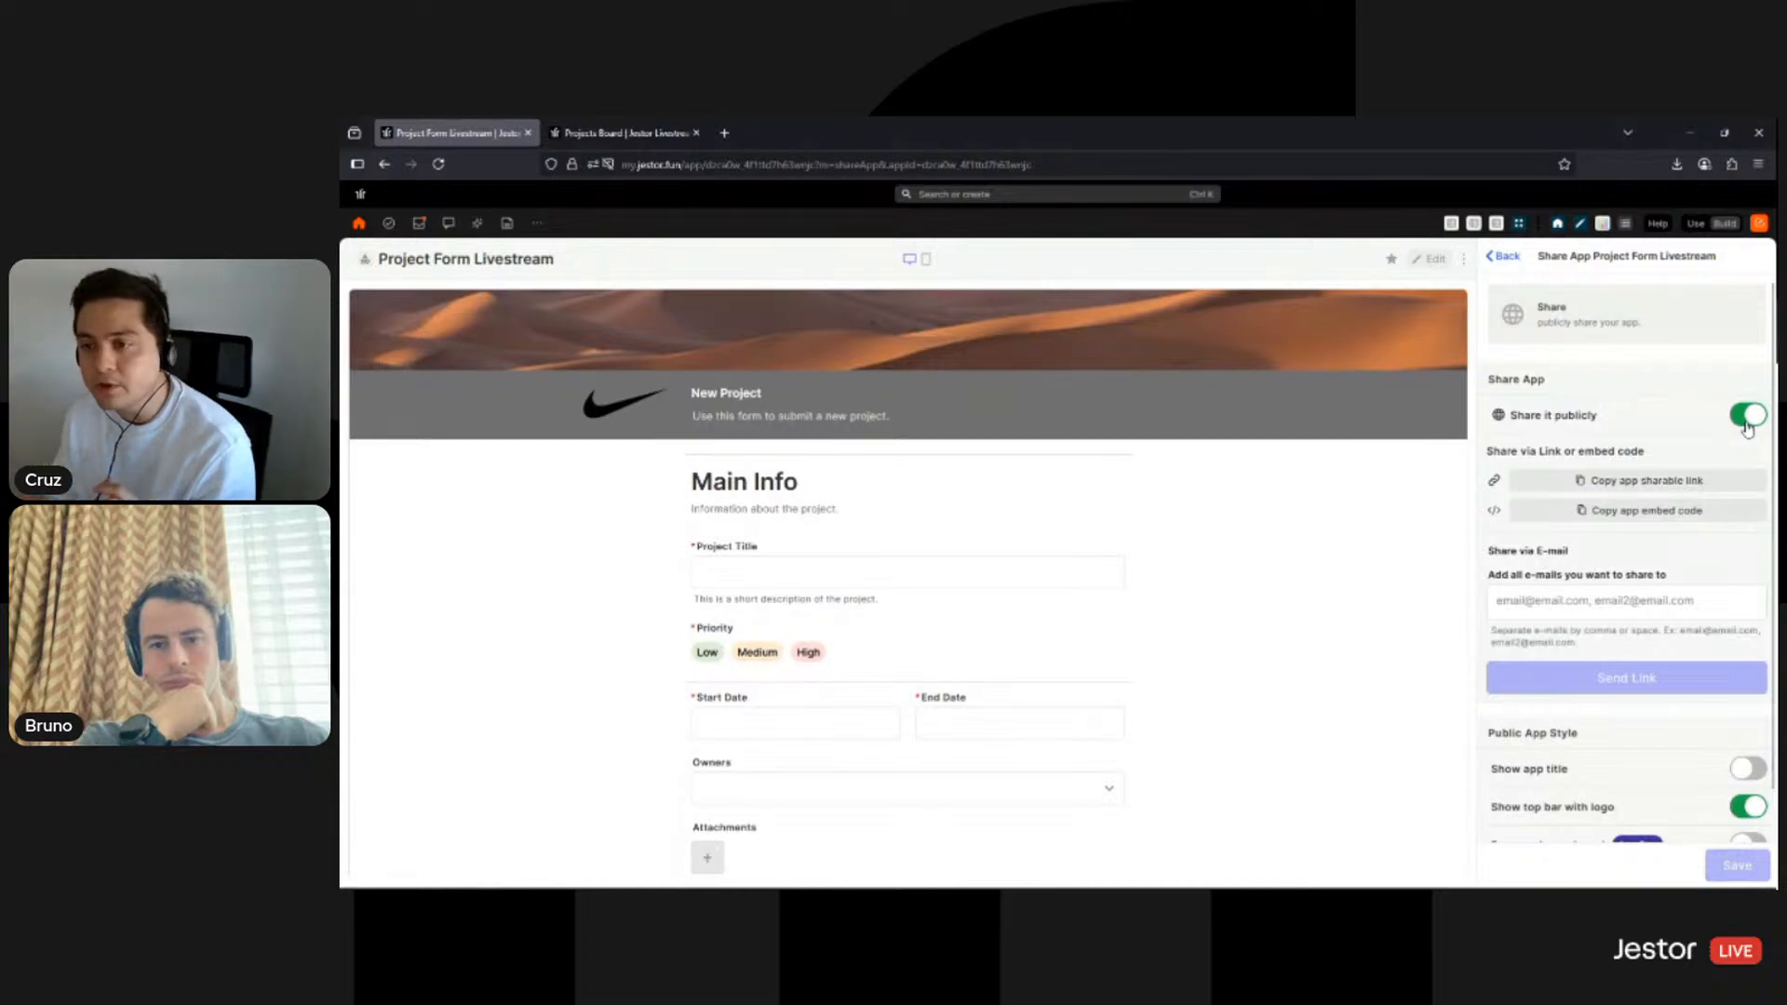
left_click(1666, 520)
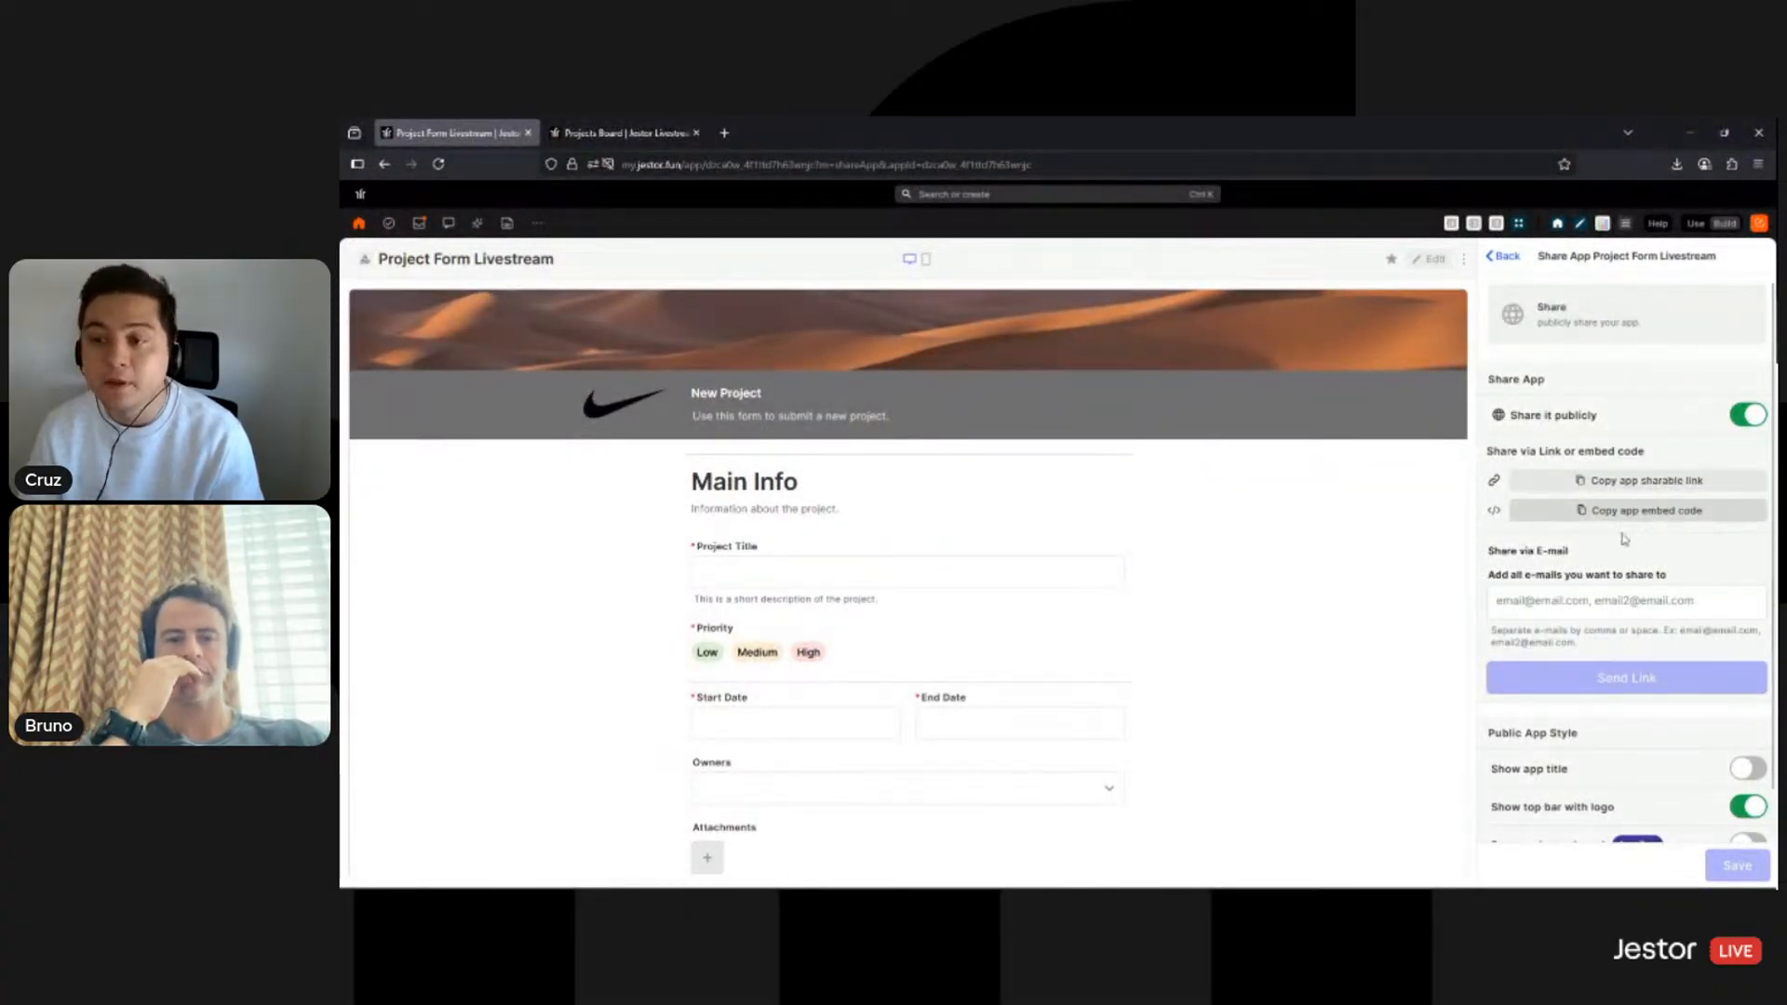
left_click(1618, 485)
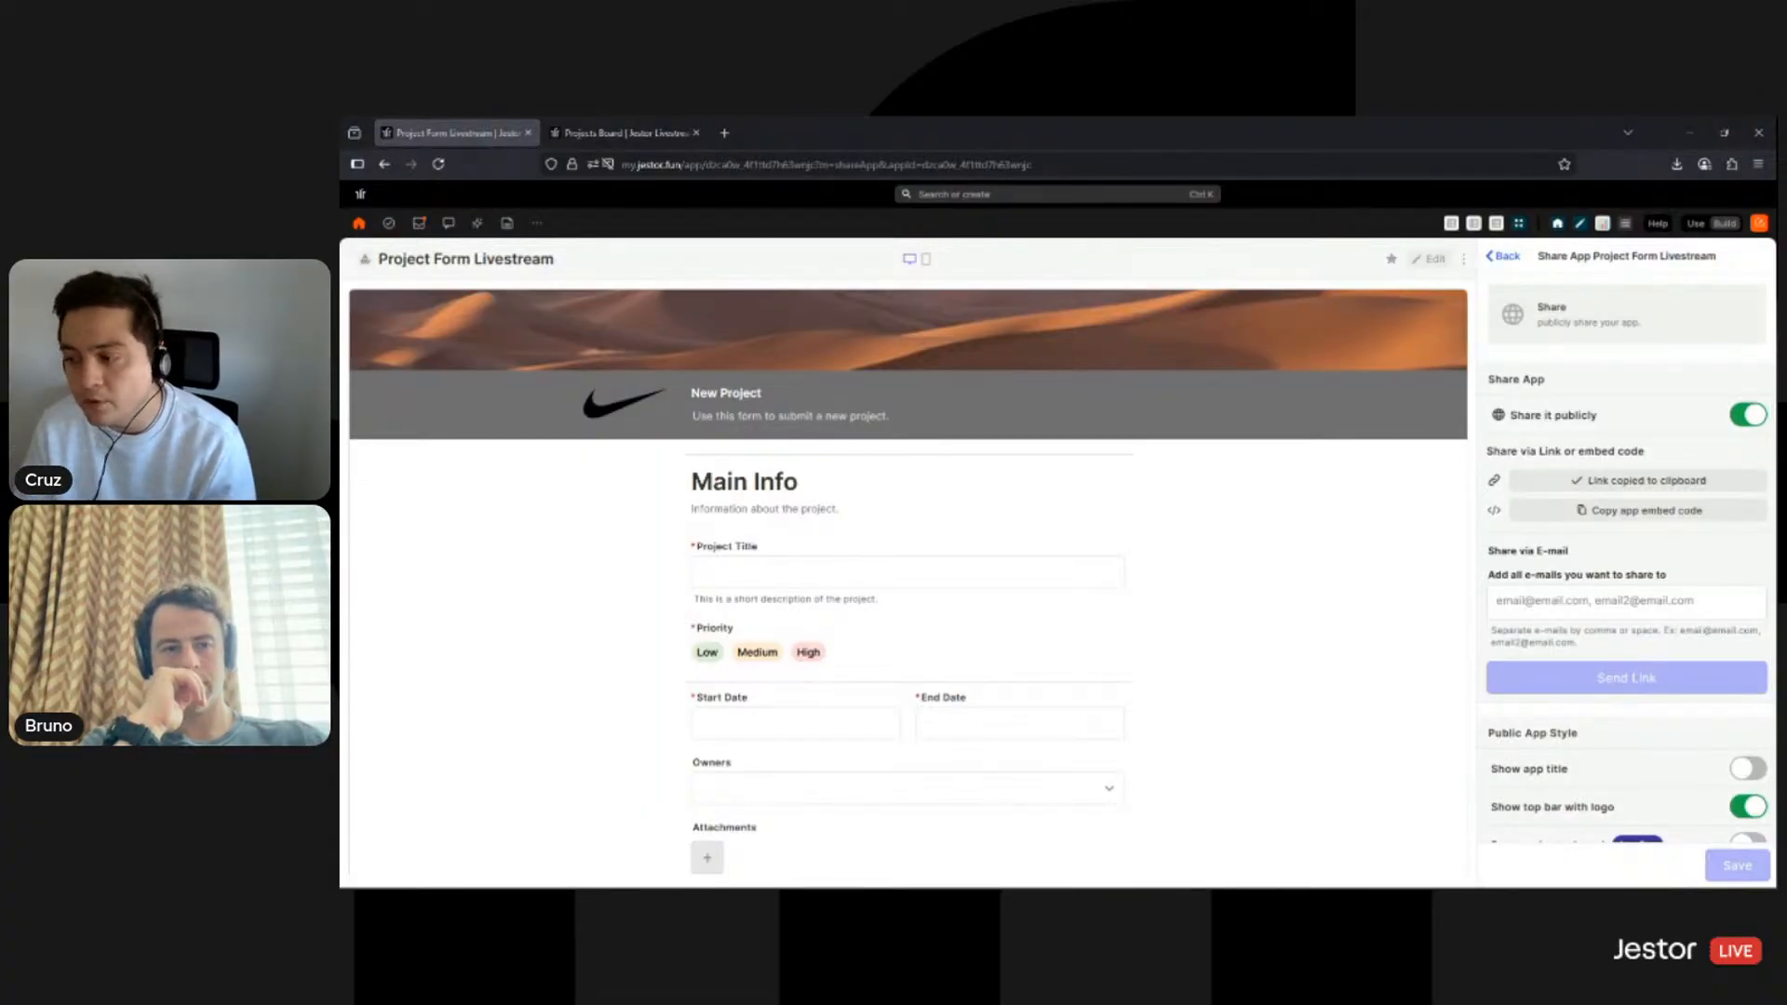
- Load the copied public link in a new browser tab to view the live form
key("ctrl+t")
key("ctrl+v")
key("Return")
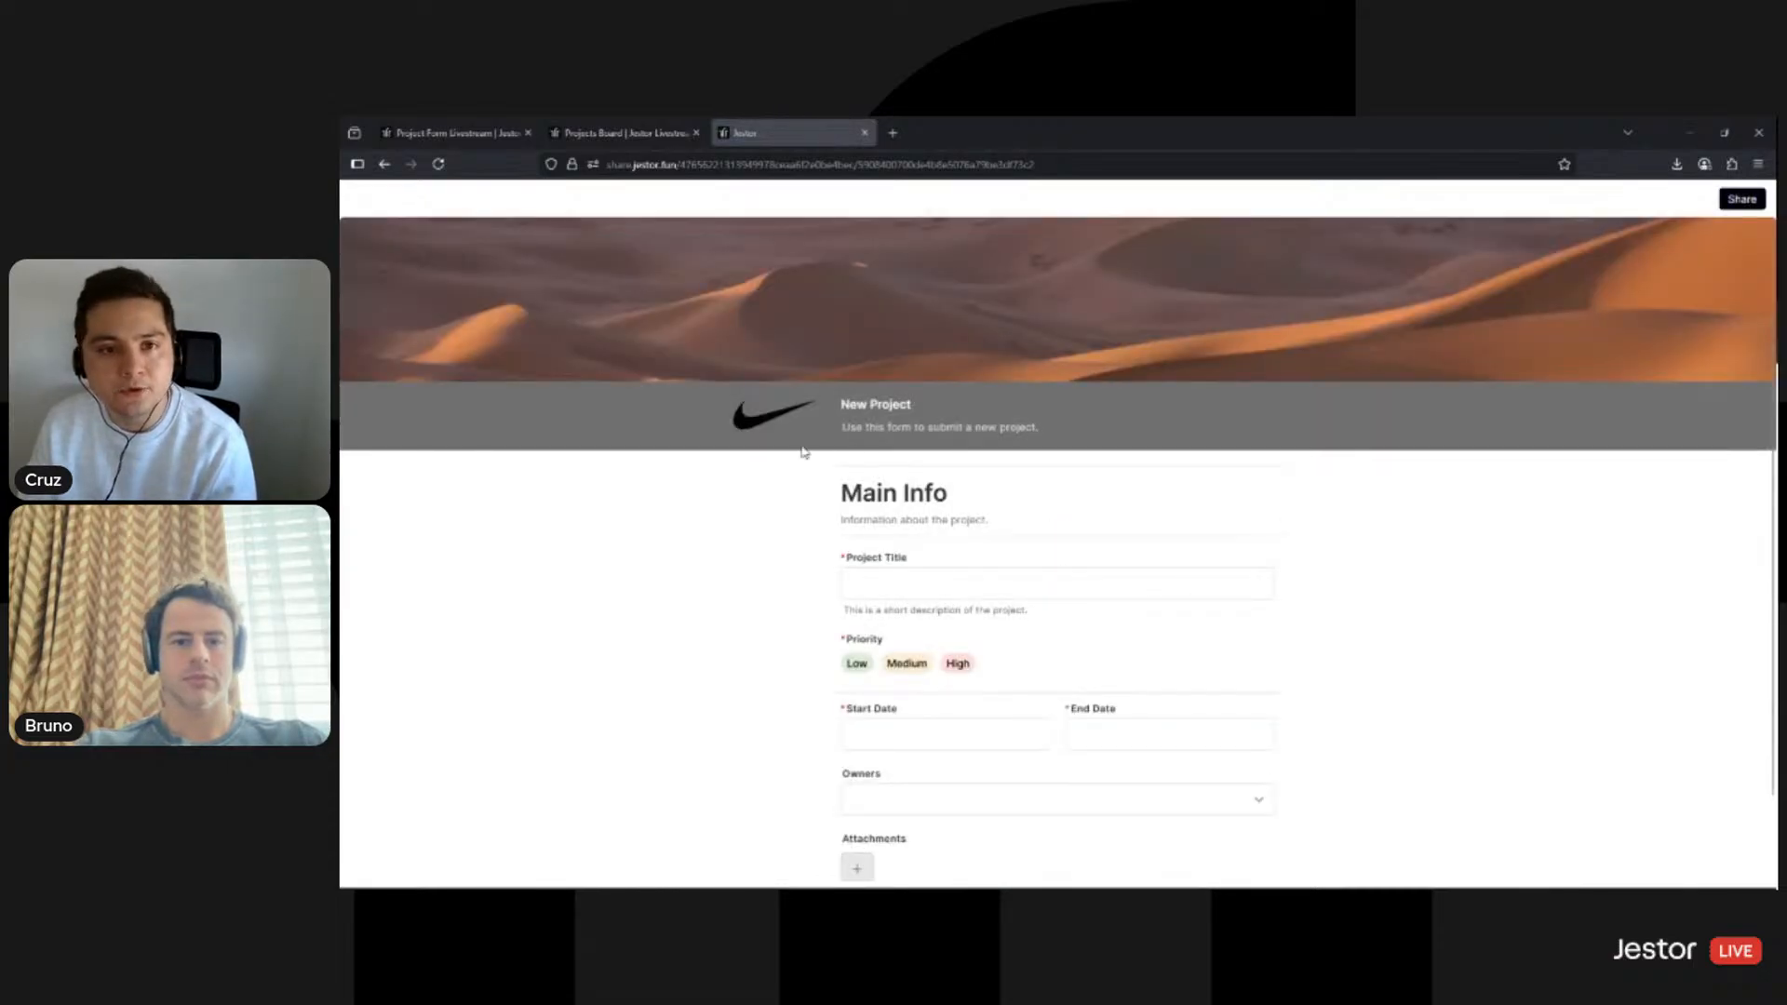
- Enter 'Public User' as the project title with dates 08/12/2025 to 08/14/2025
scroll(1420, 633, "down", 1)
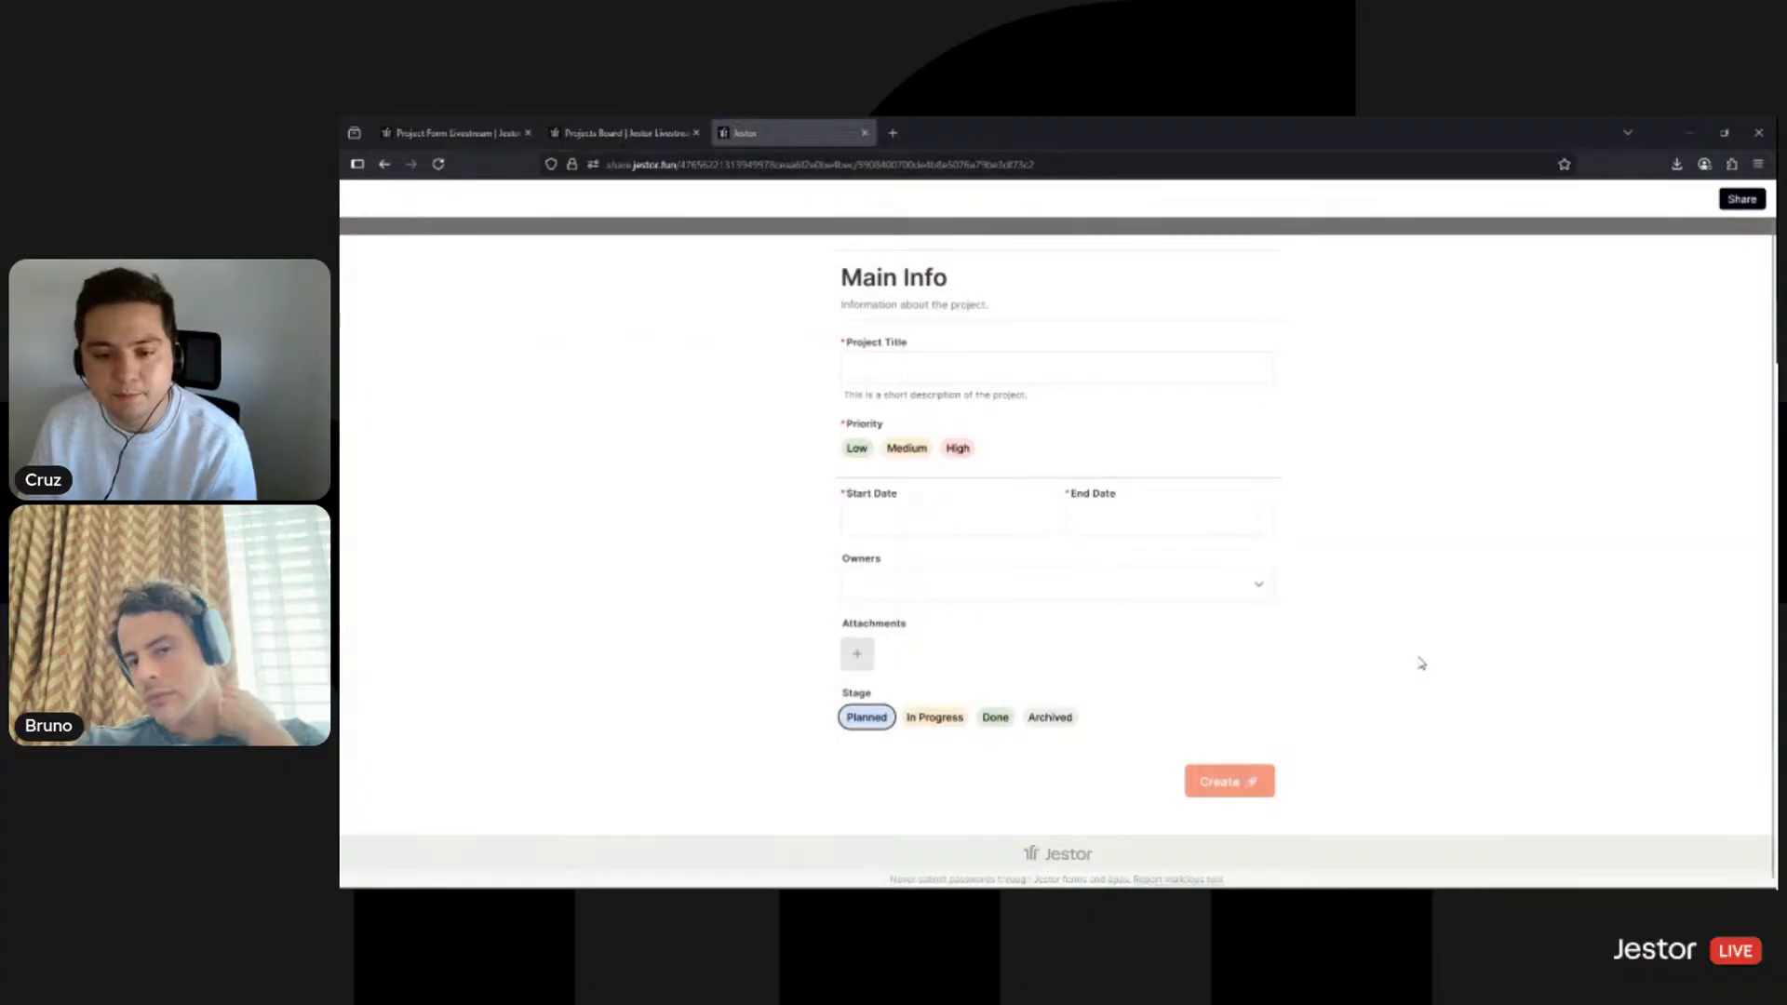
scroll(1420, 651, "up", 3)
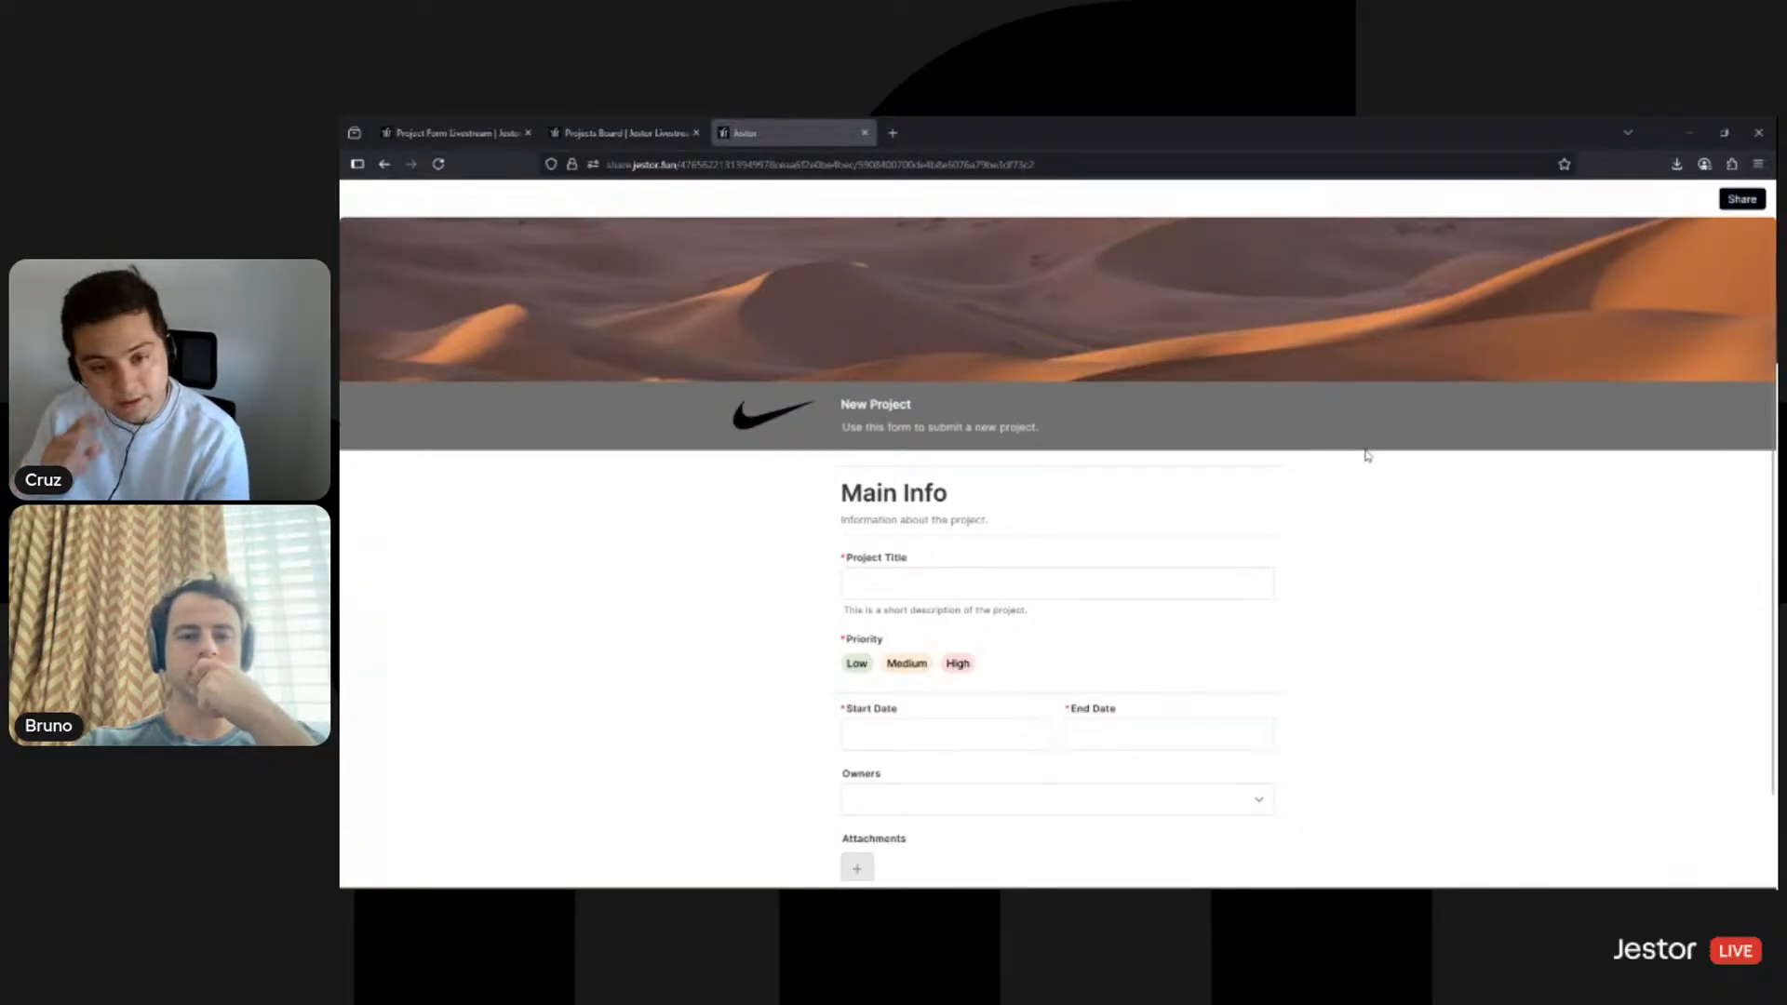
left_click(1212, 592)
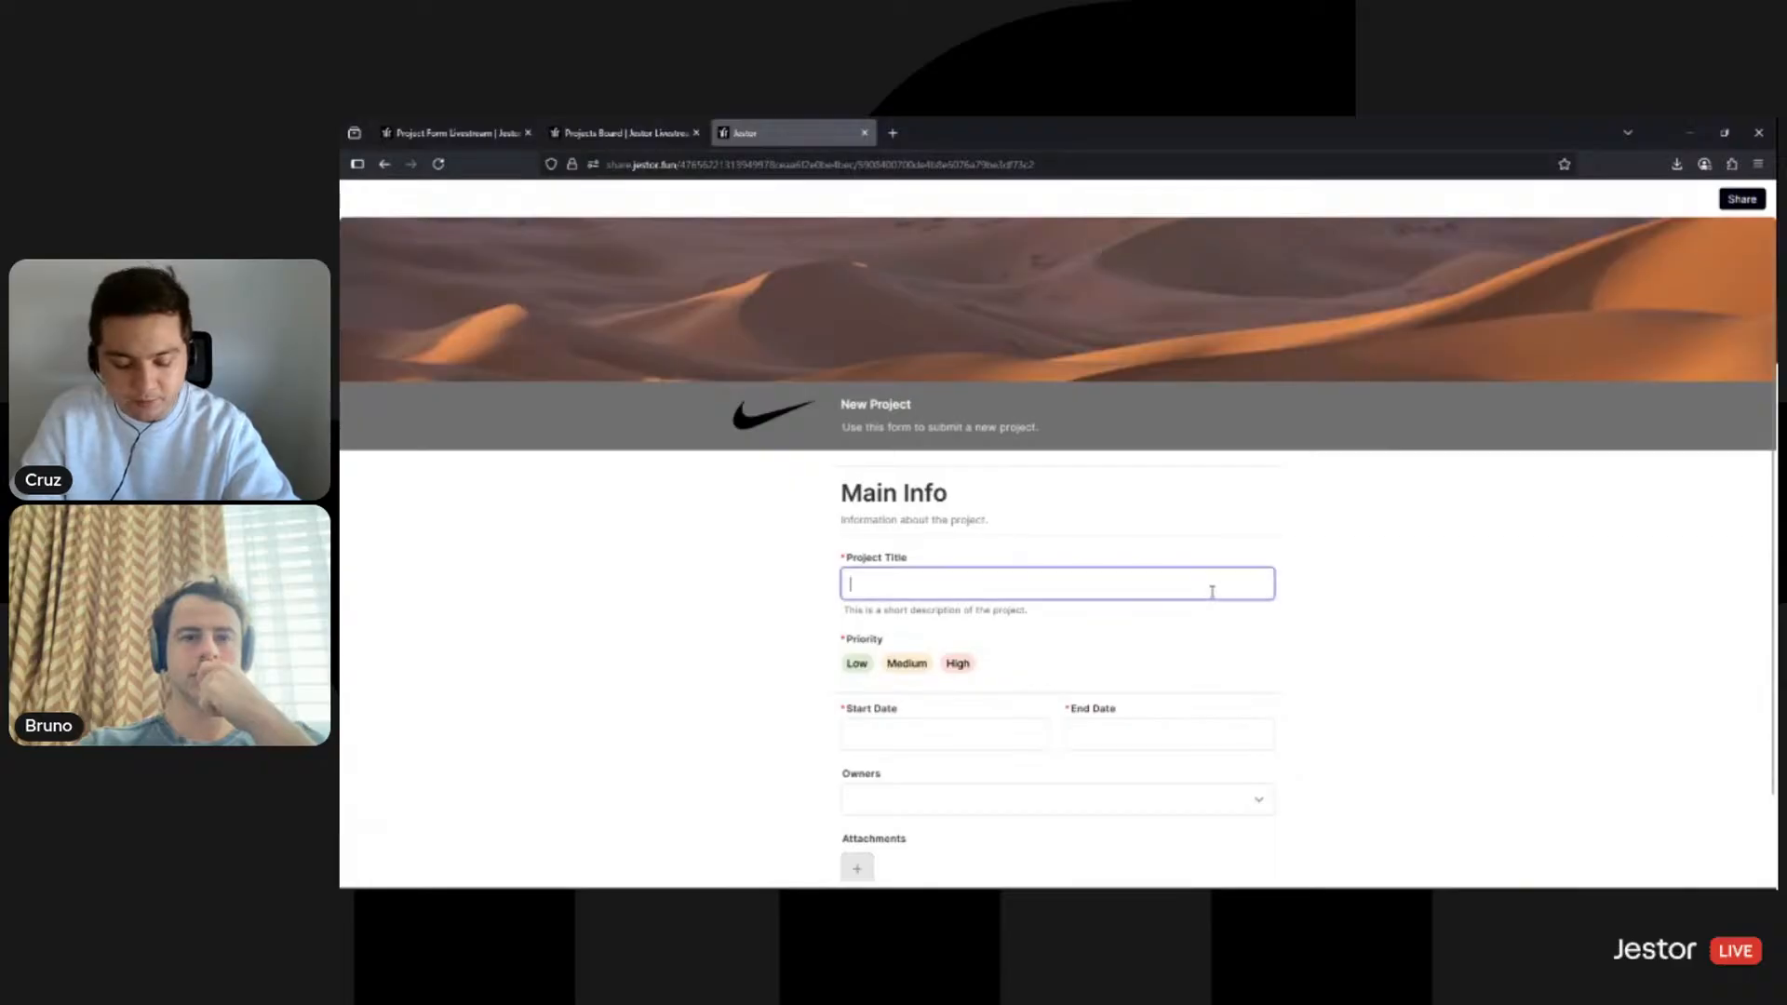
type("Public User")
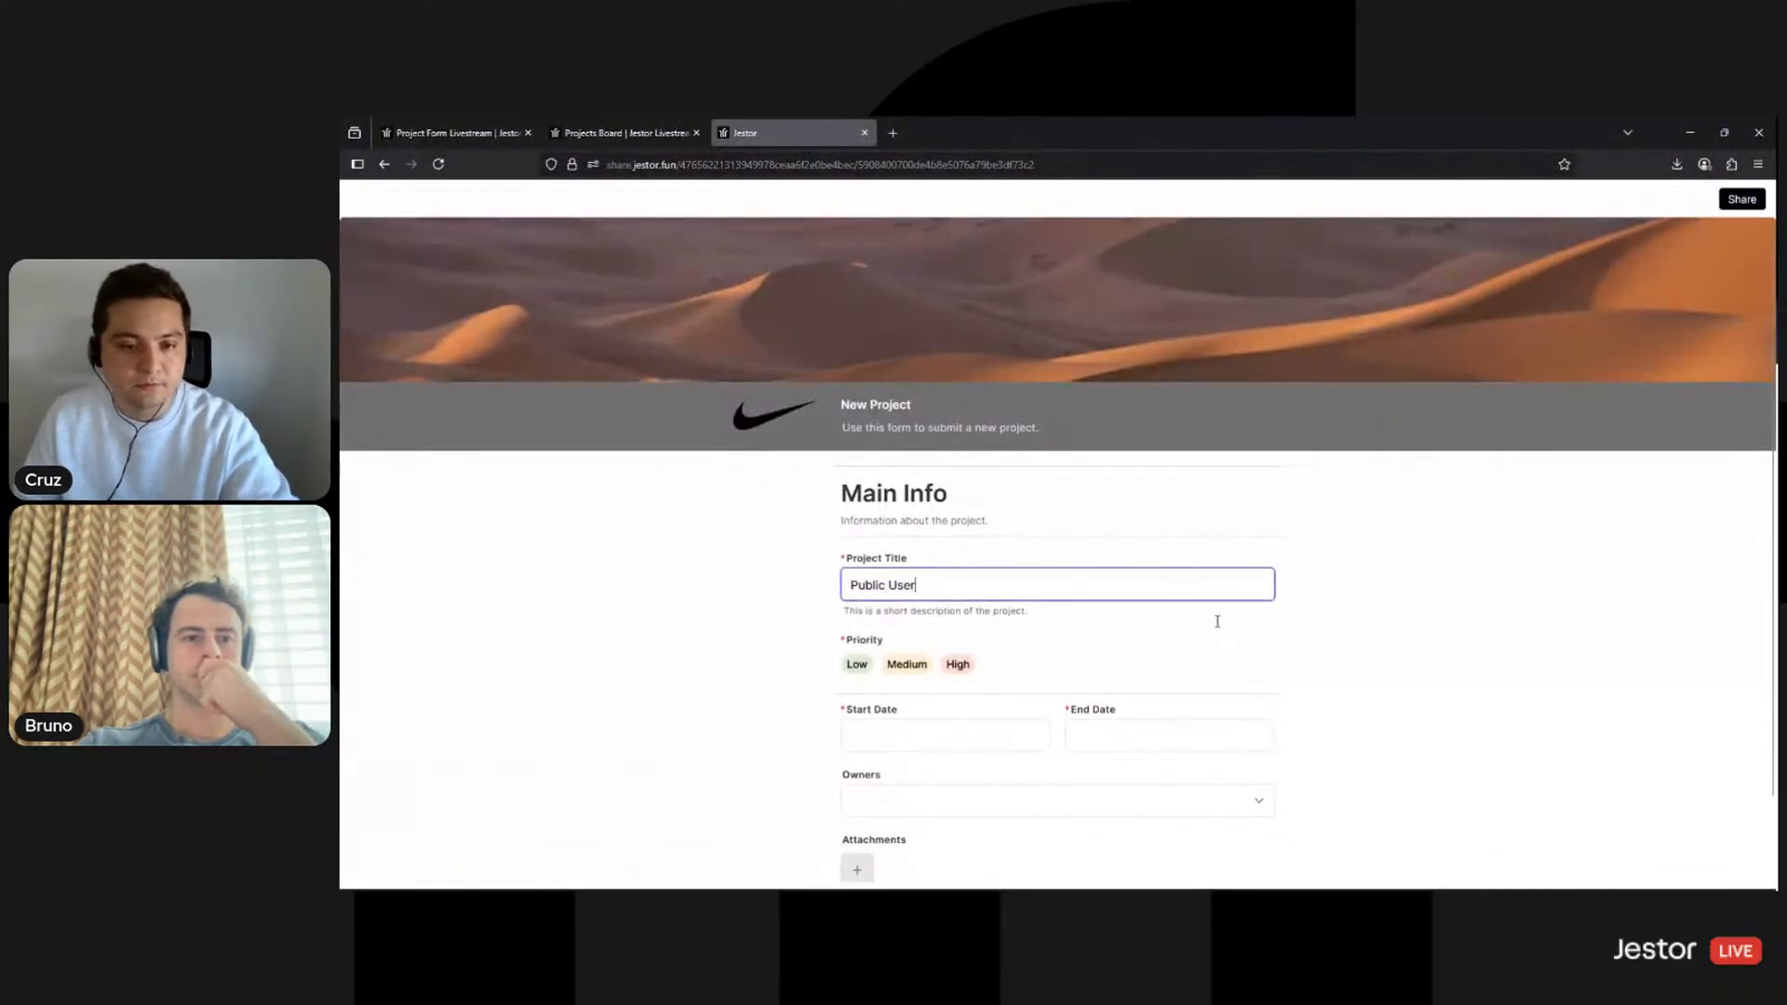
scroll(991, 703, "down", 1)
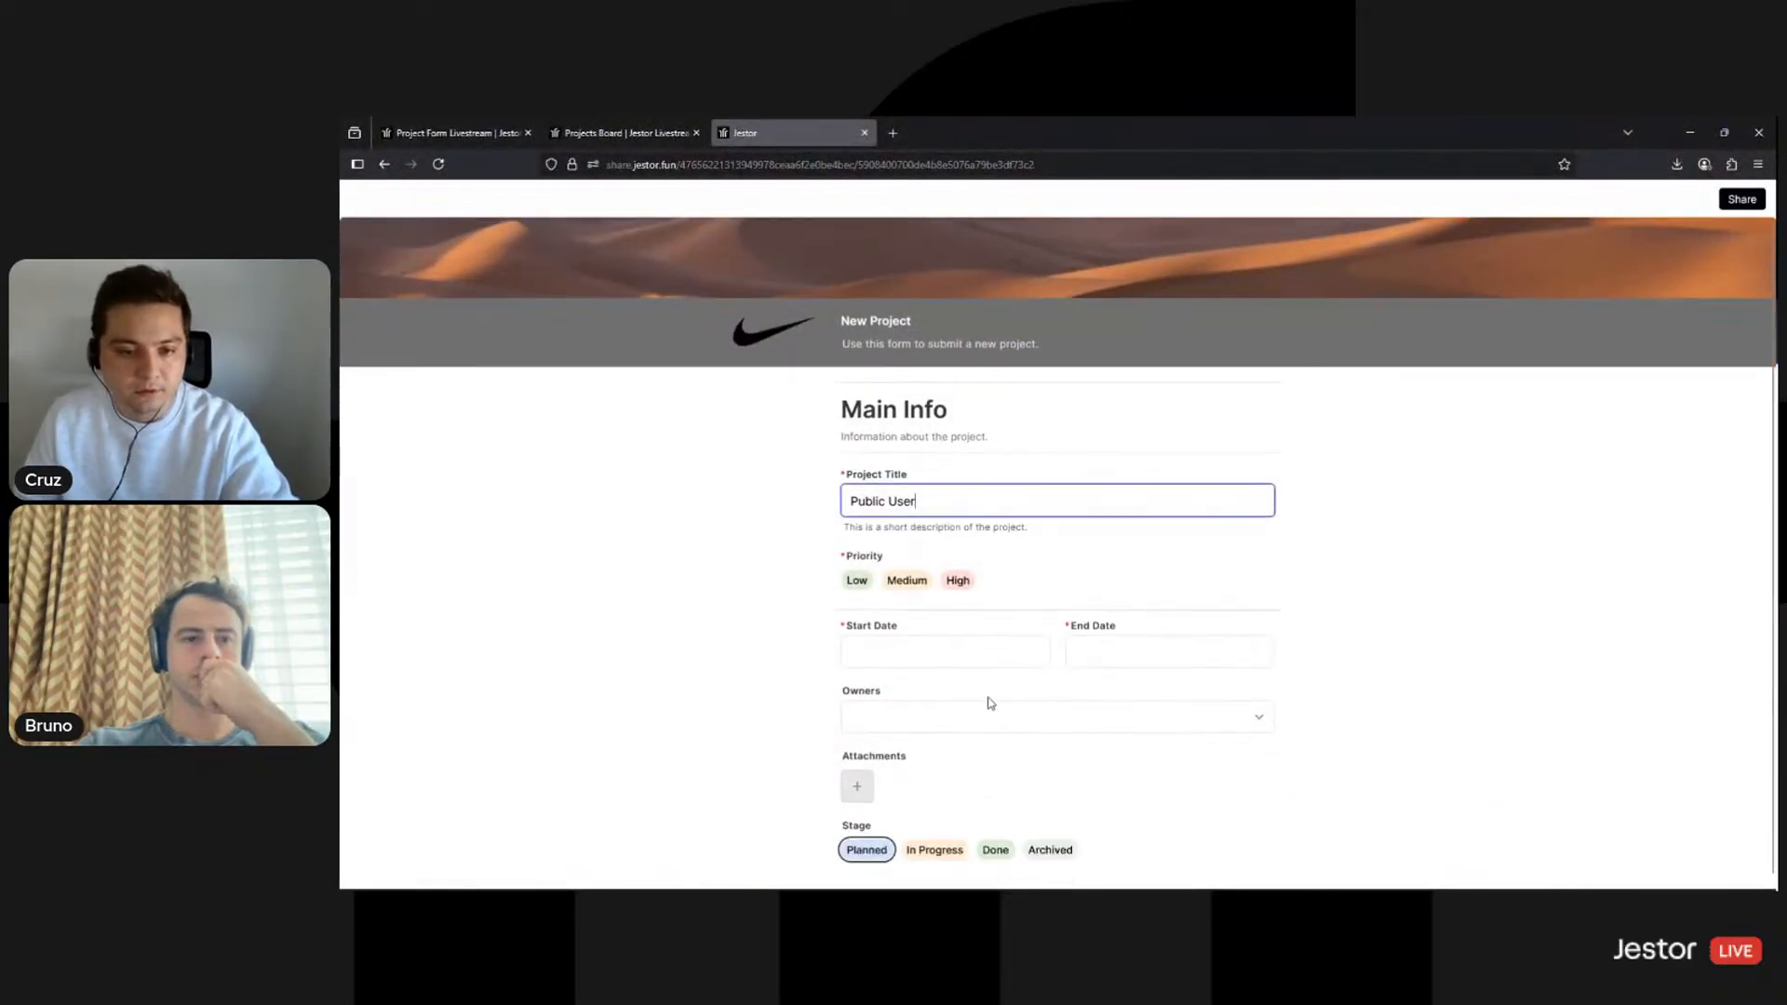
left_click(942, 651)
left_click(922, 514)
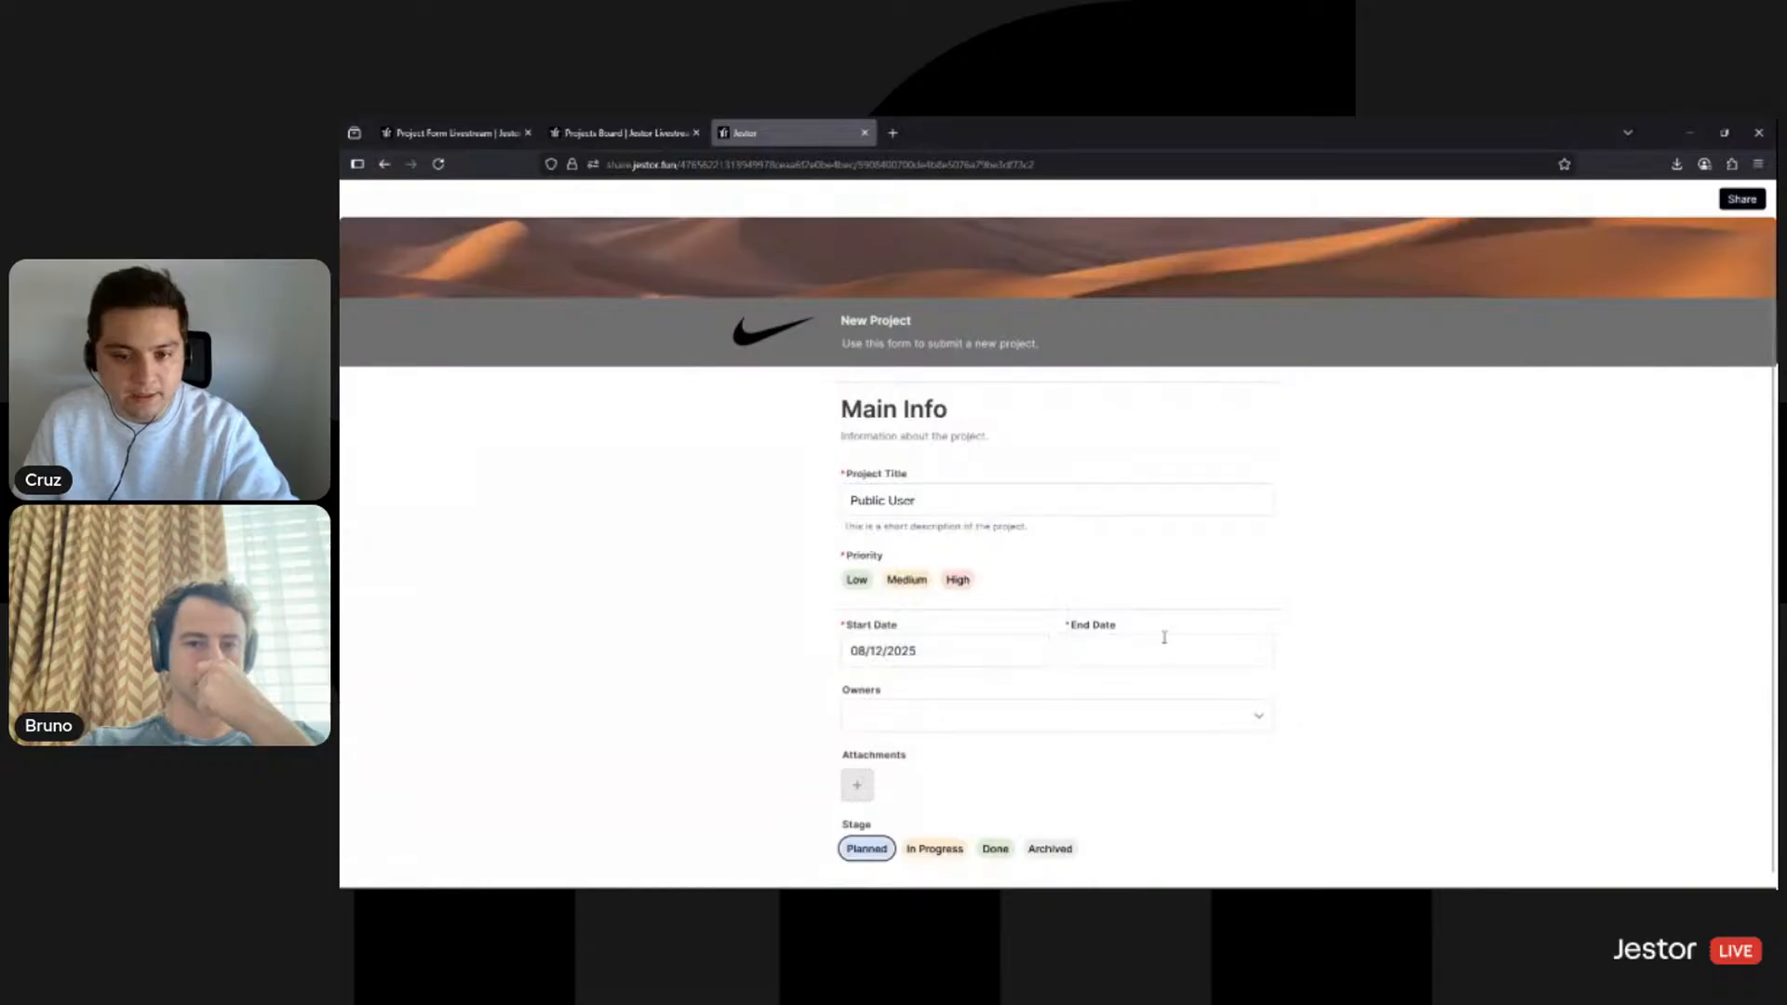
left_click(1174, 653)
left_click(1208, 513)
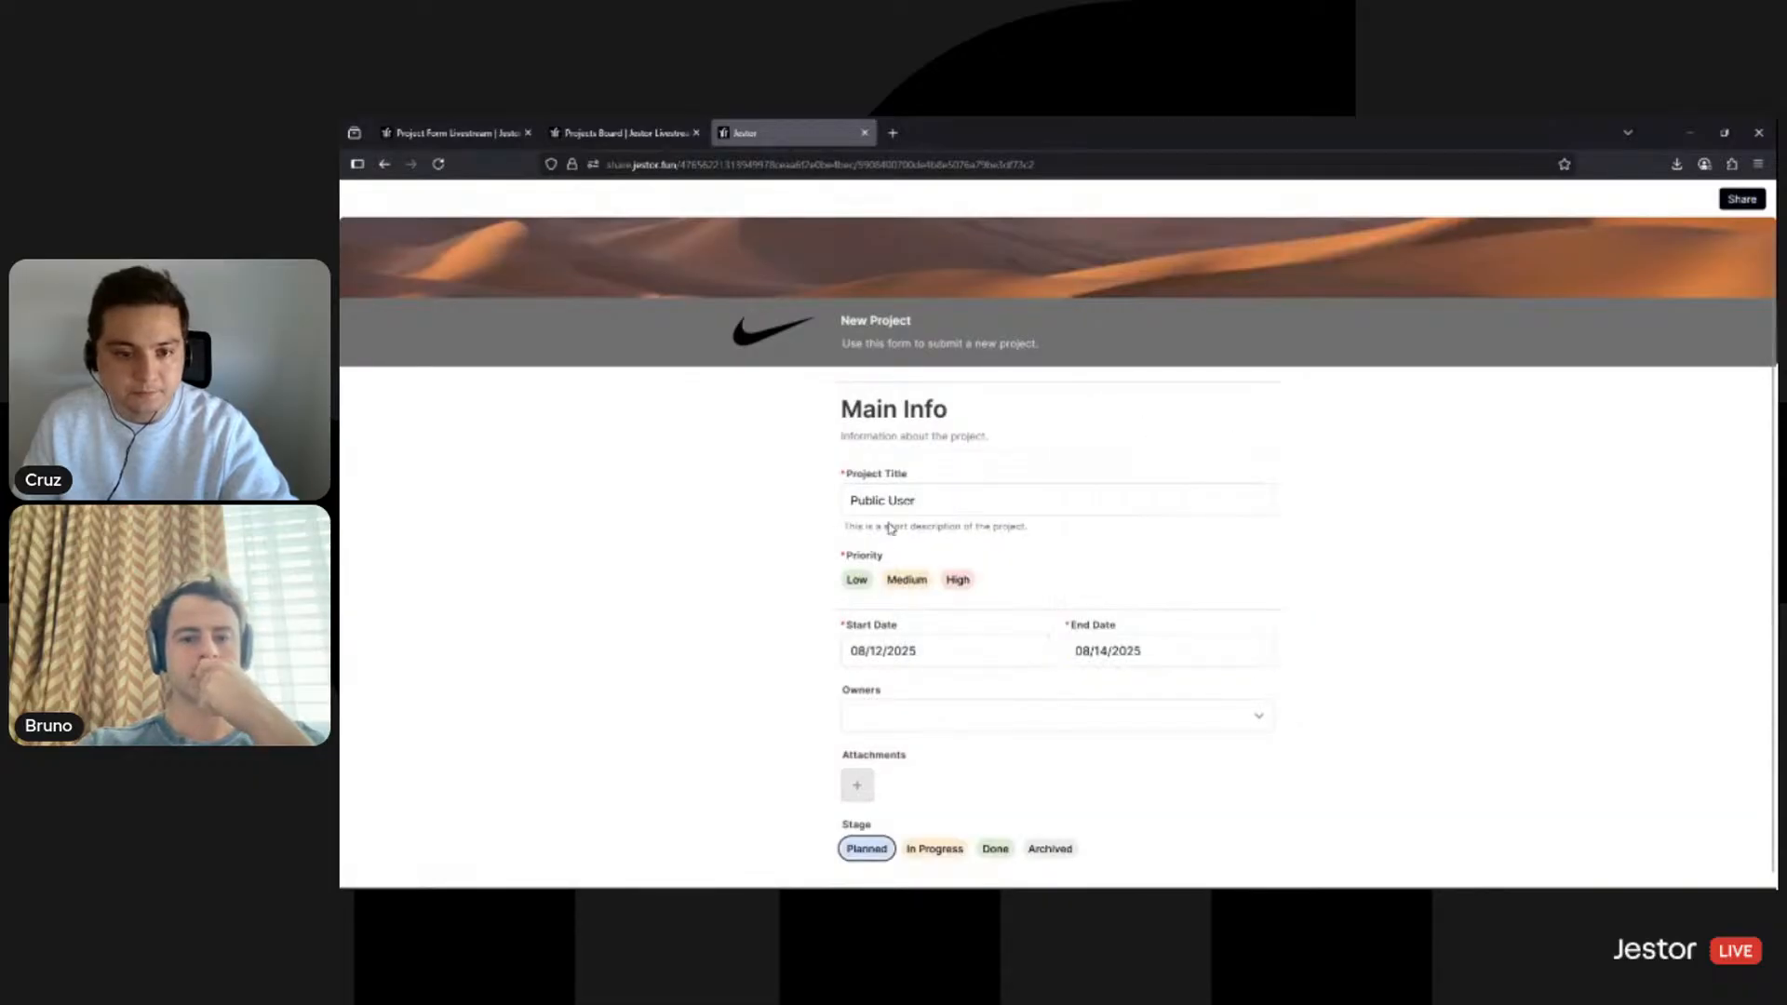
- Set priority to Low, submit the form, then view the record in Projects Livestream
left_click(856, 580)
scroll(1388, 662, "down", 2)
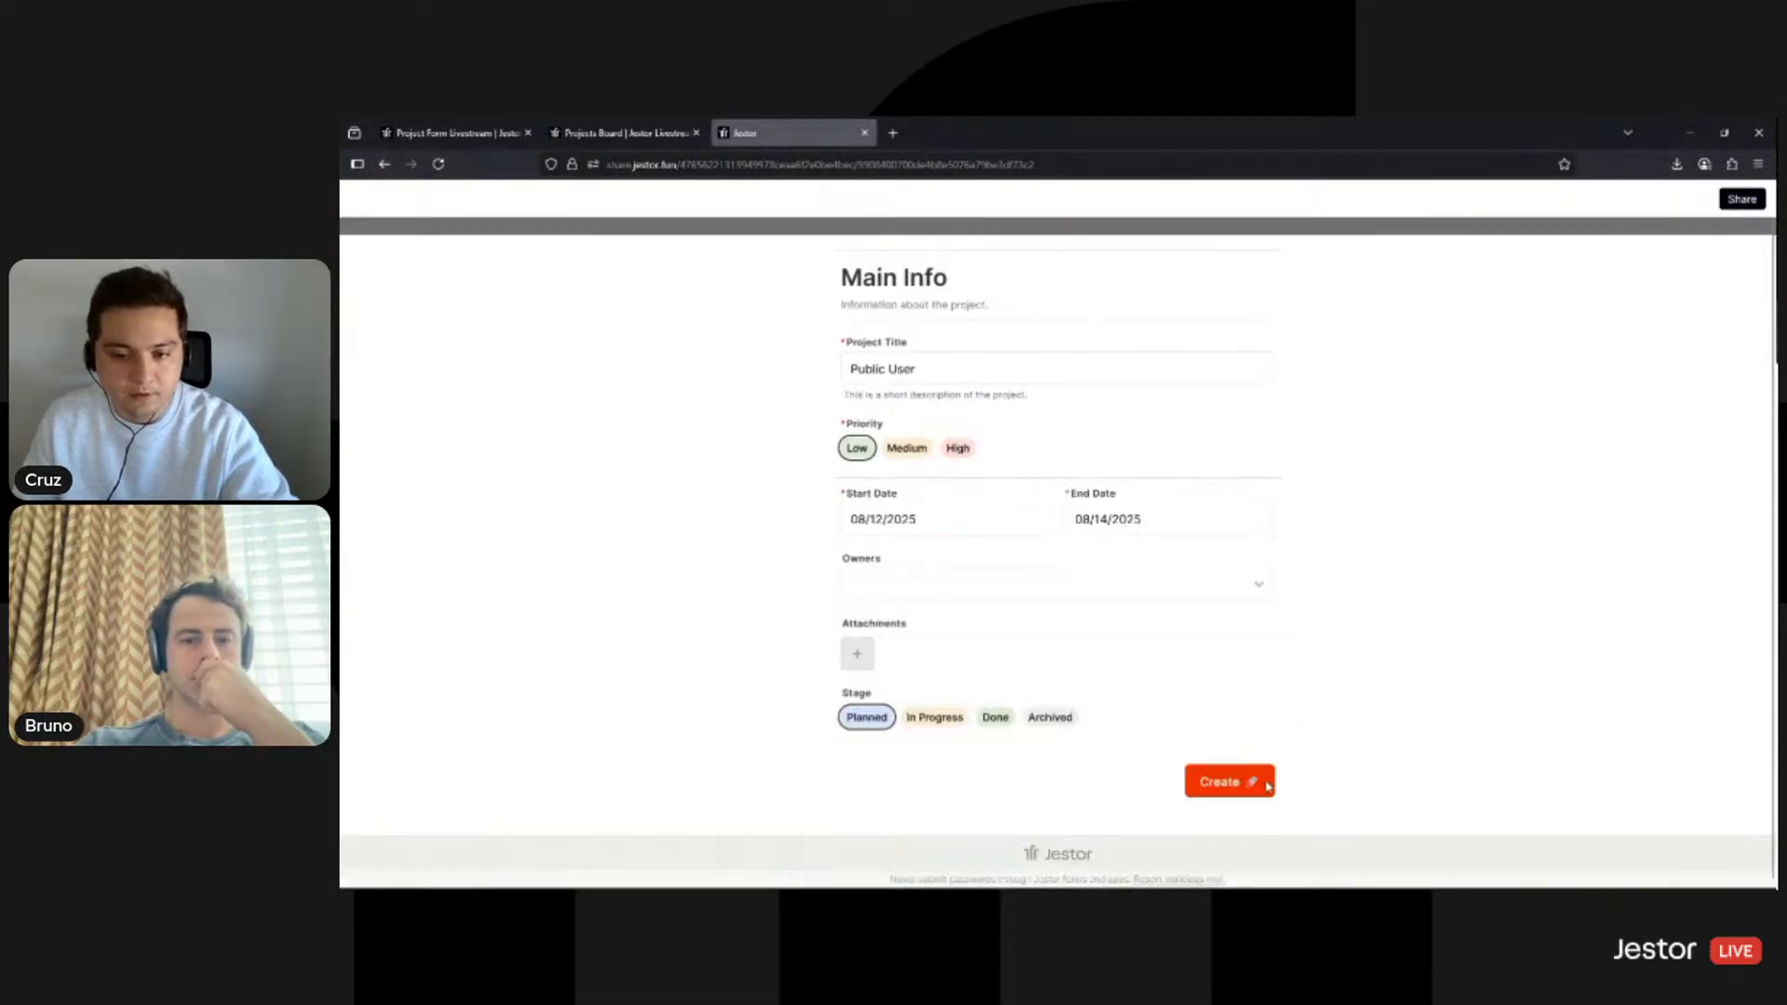
left_click(1264, 790)
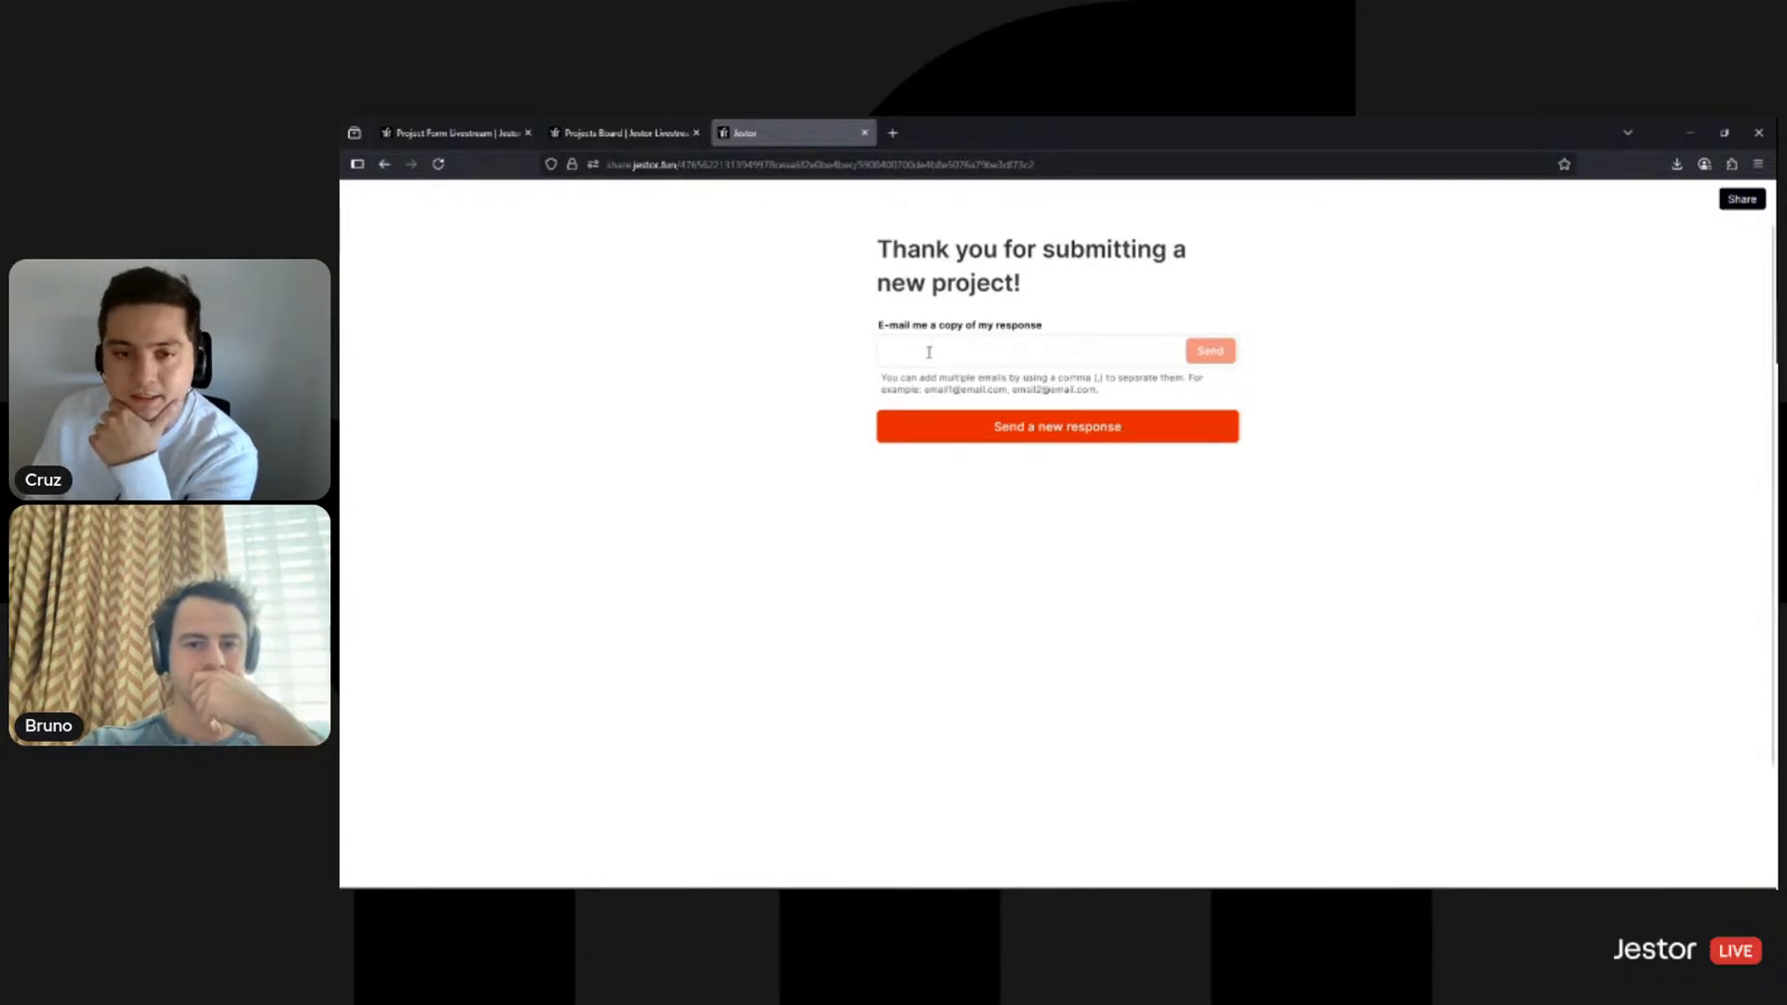
left_click(963, 348)
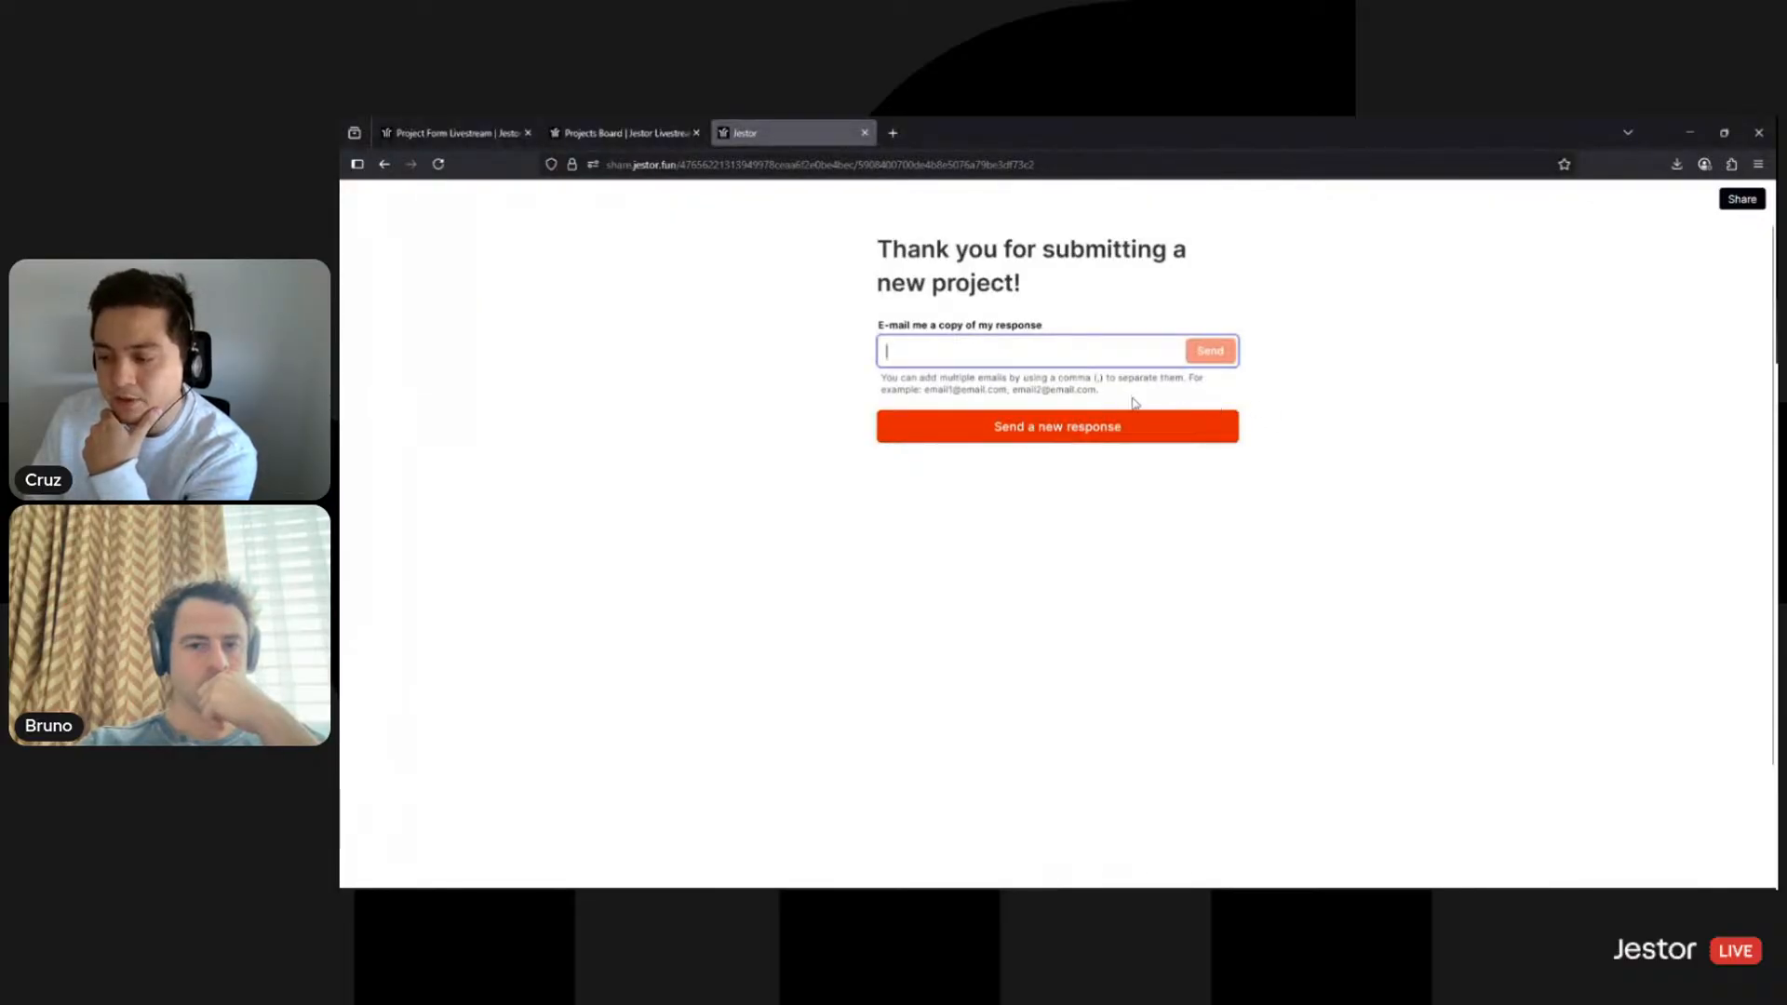
left_click(632, 148)
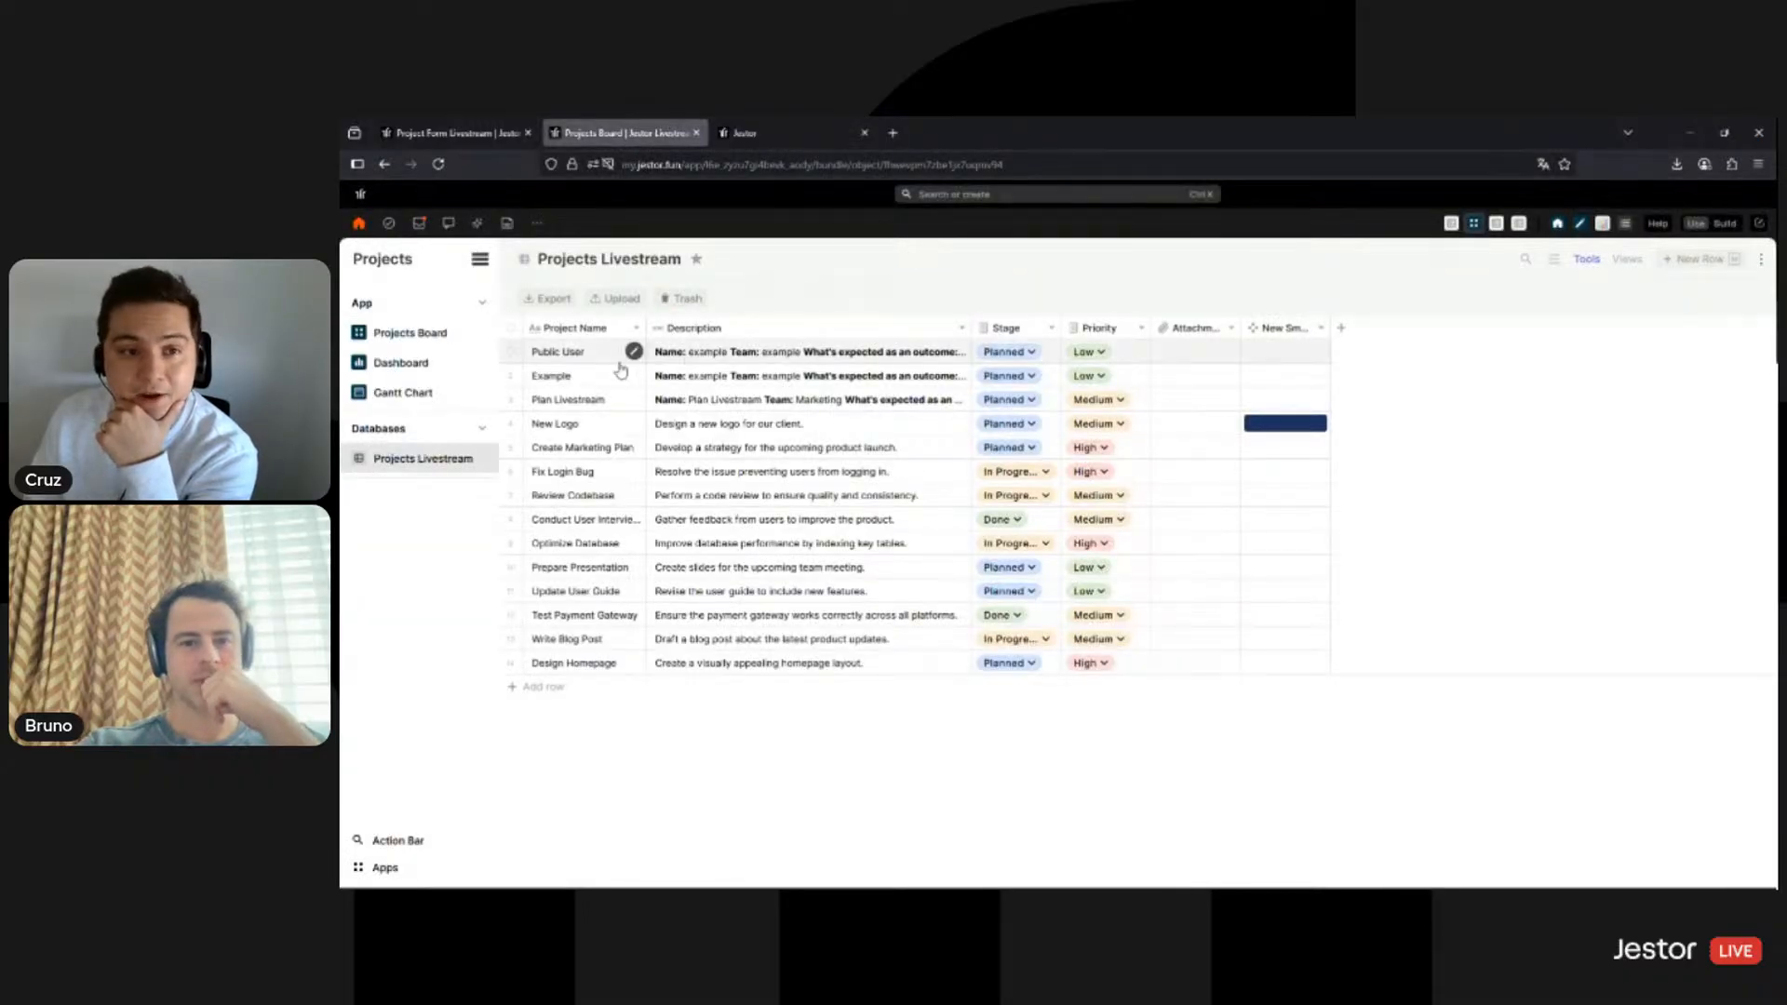
- In build mode, add the existing Created by field to the table and save
left_click(1725, 223)
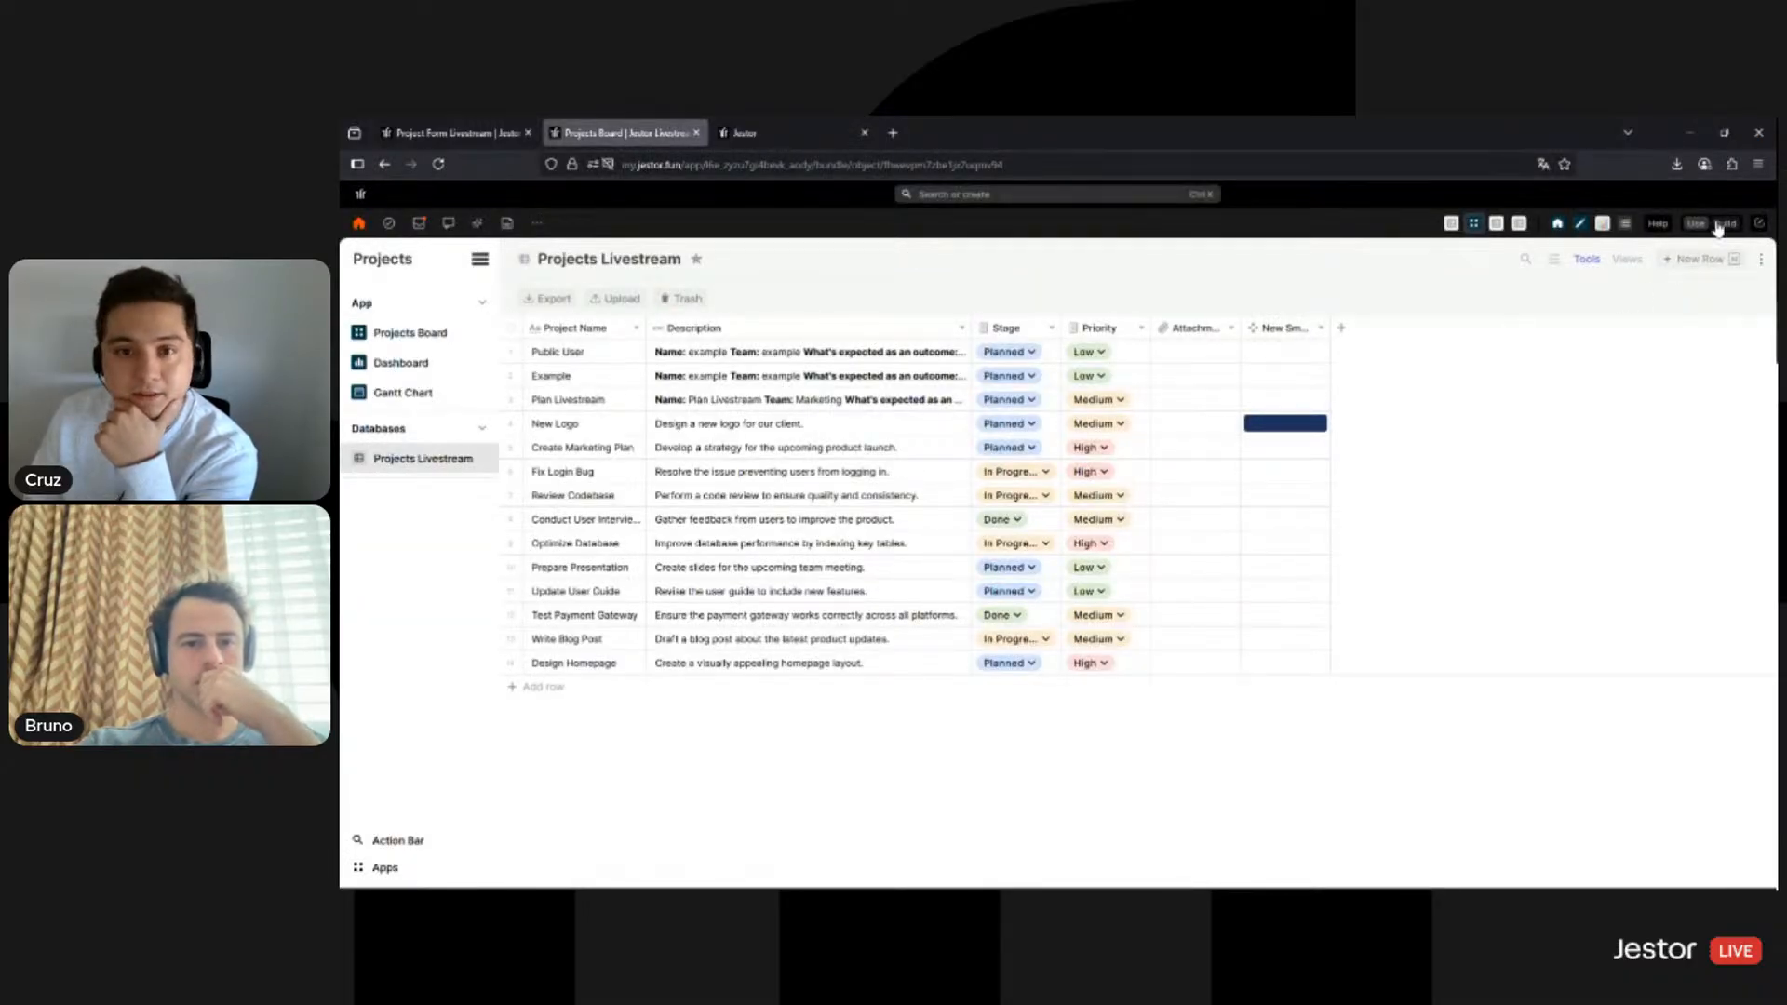
left_click(1622, 299)
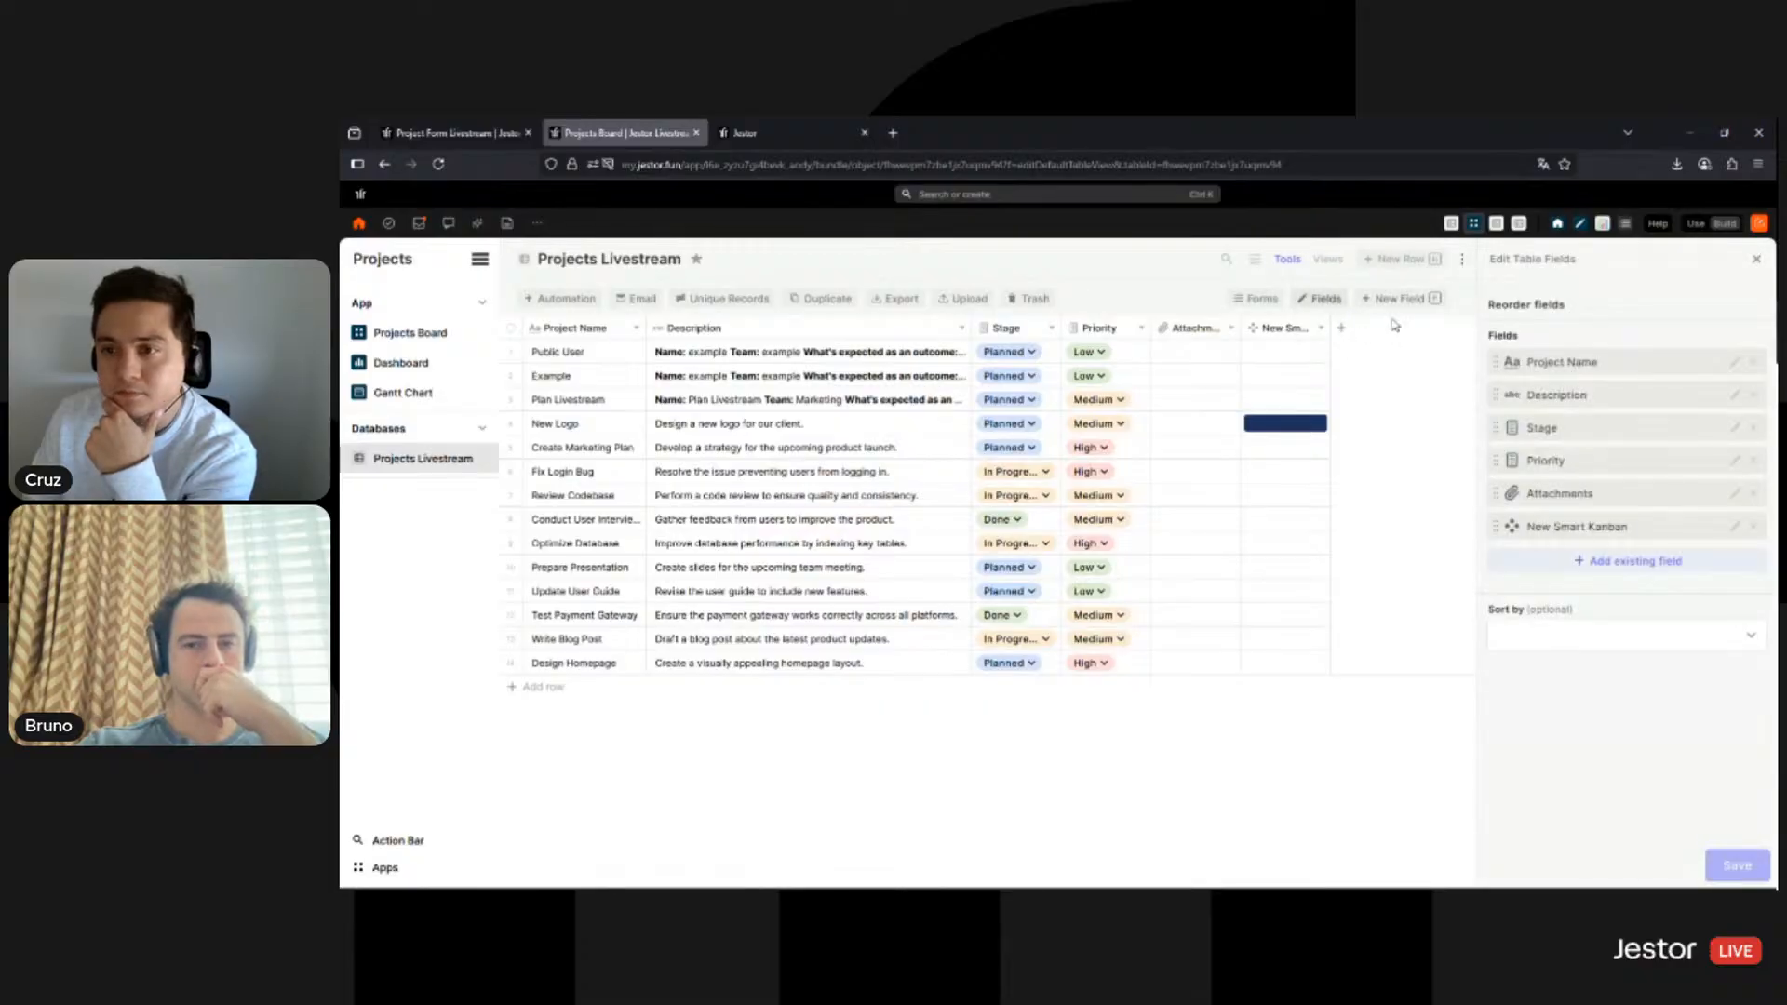
left_click(1608, 568)
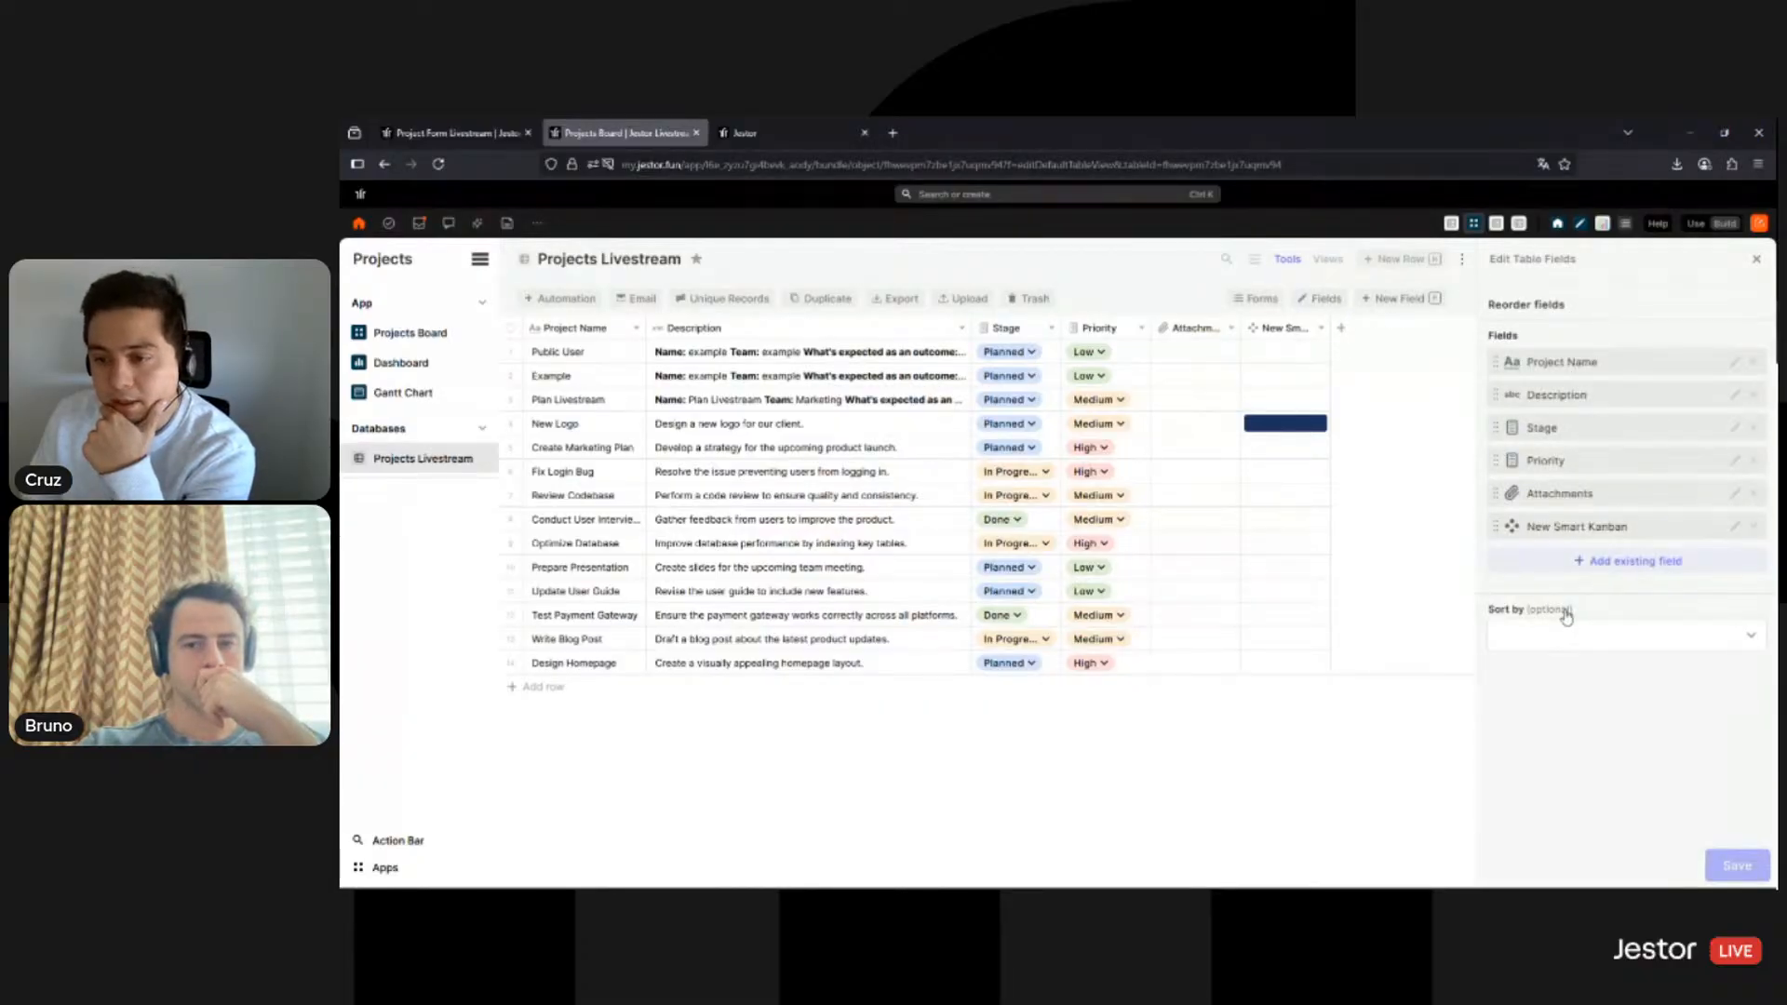
left_click(1571, 590)
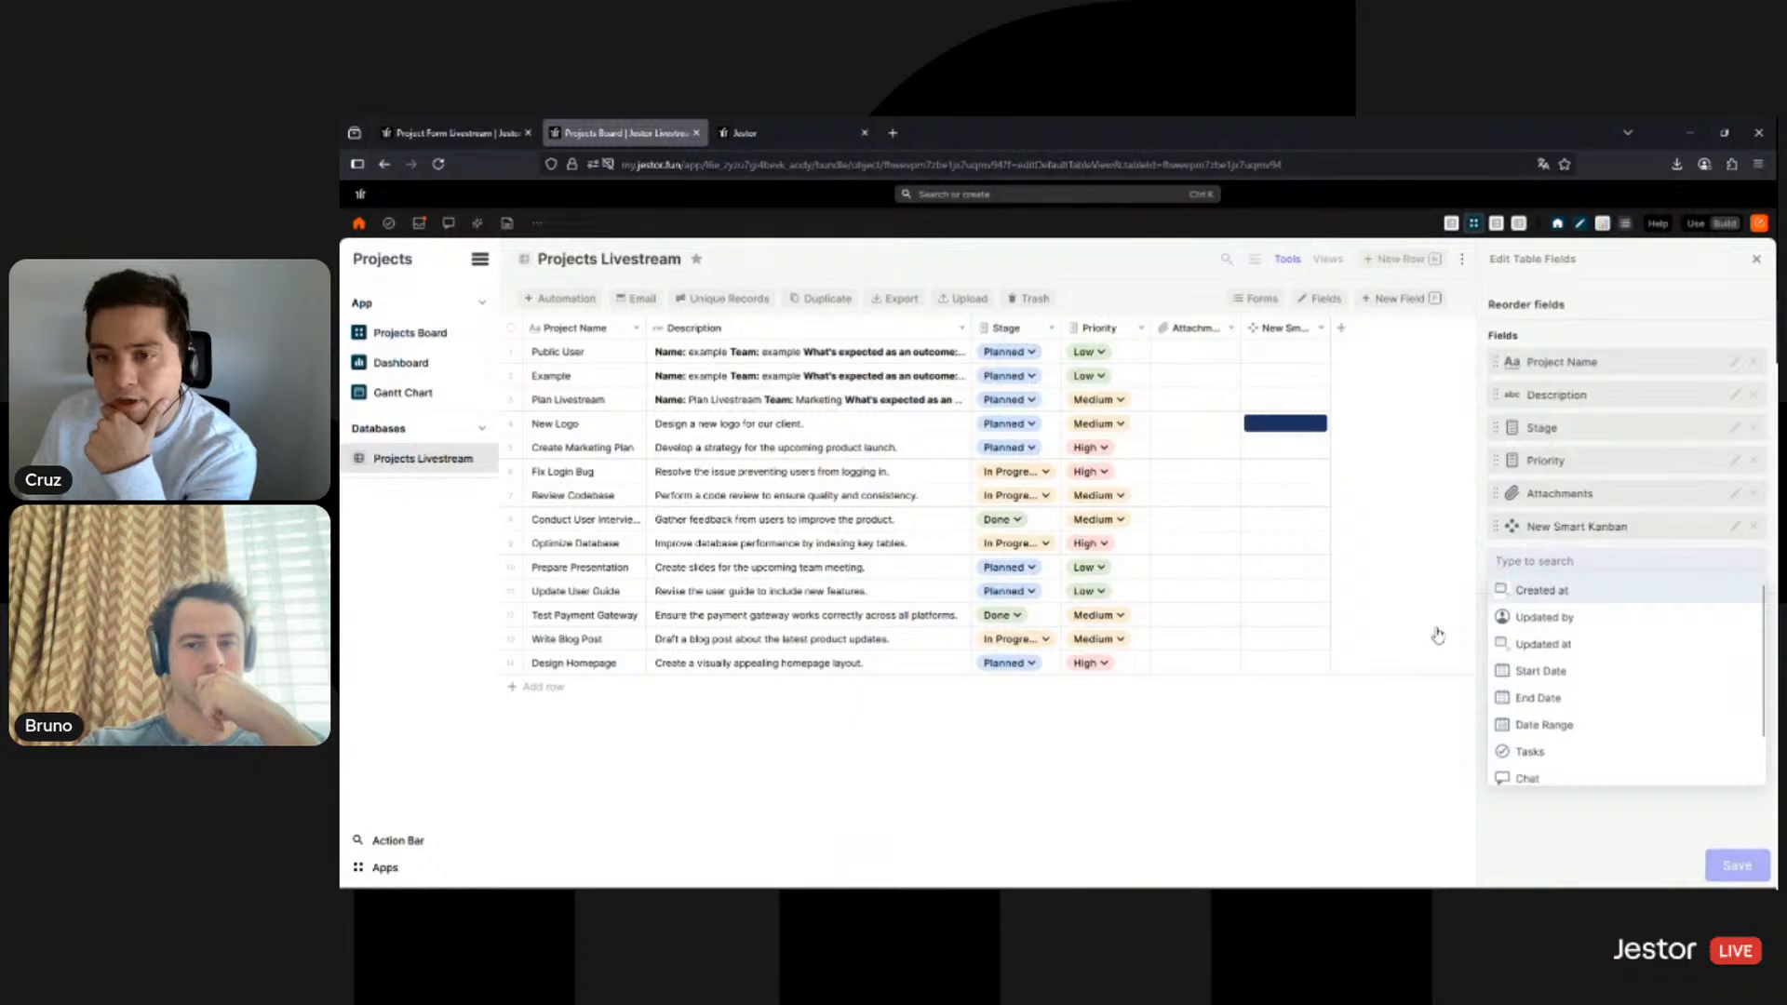
left_click(1735, 868)
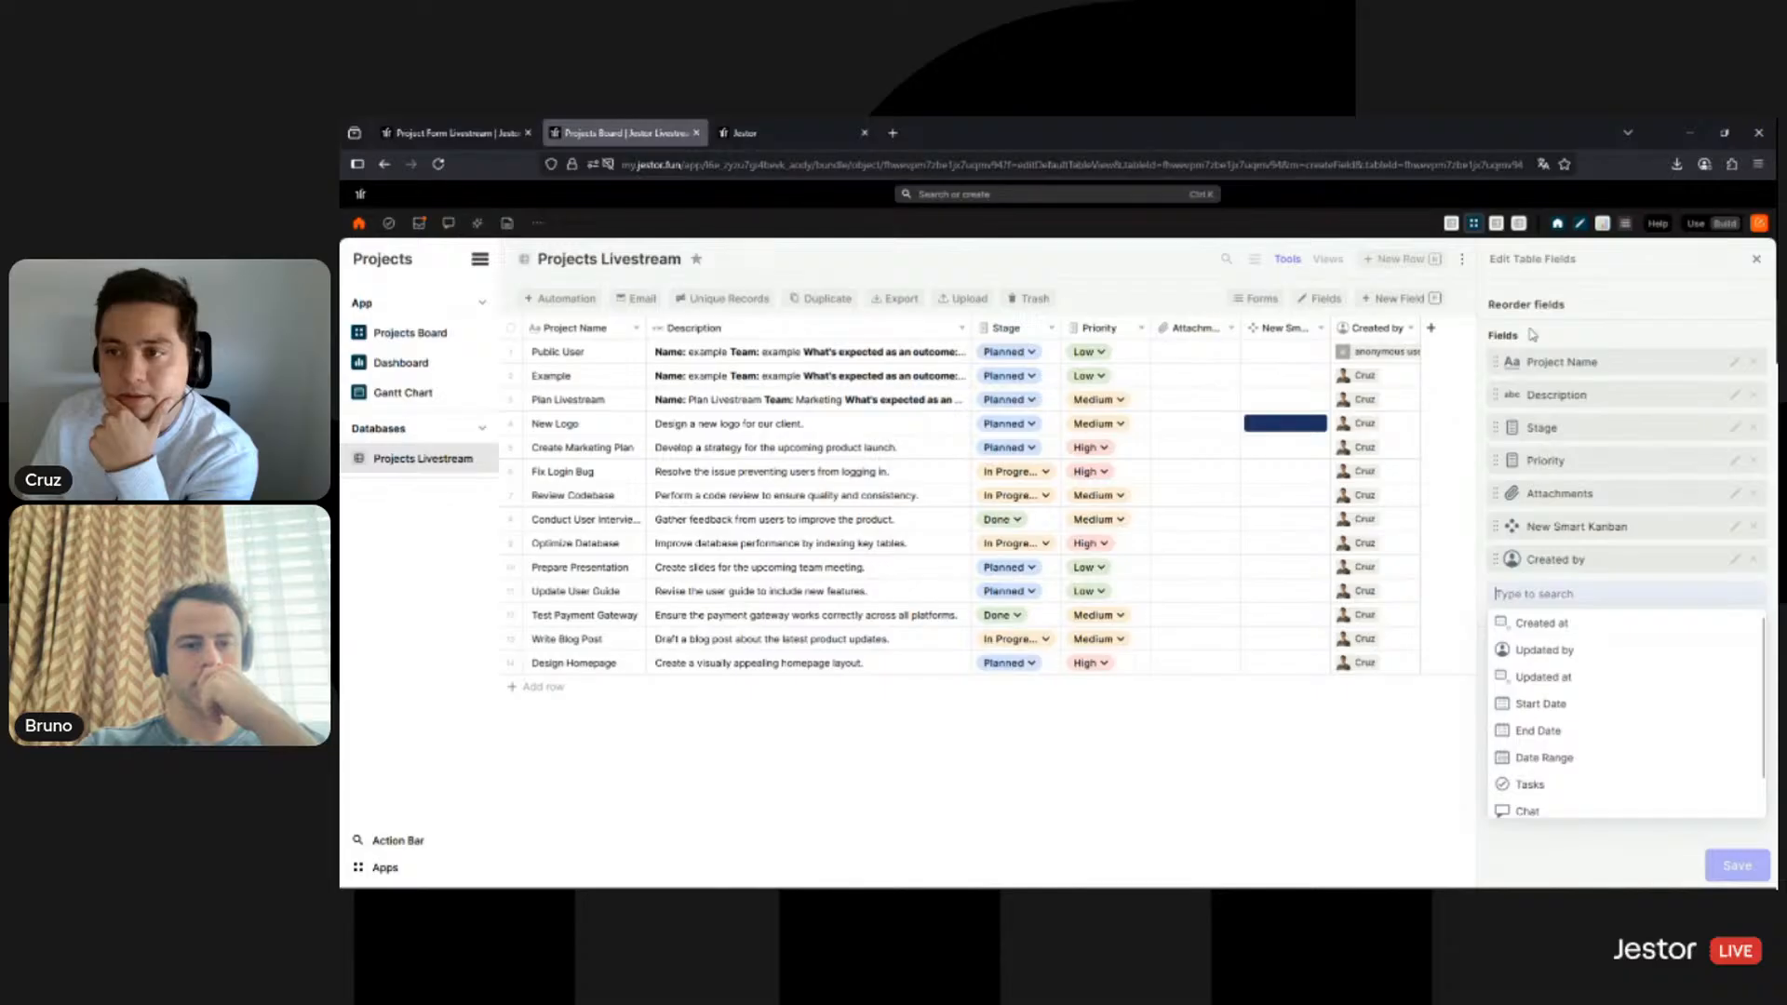
- Close the field panels and go back to the form's thank-you page
left_click(1755, 262)
left_click(1755, 263)
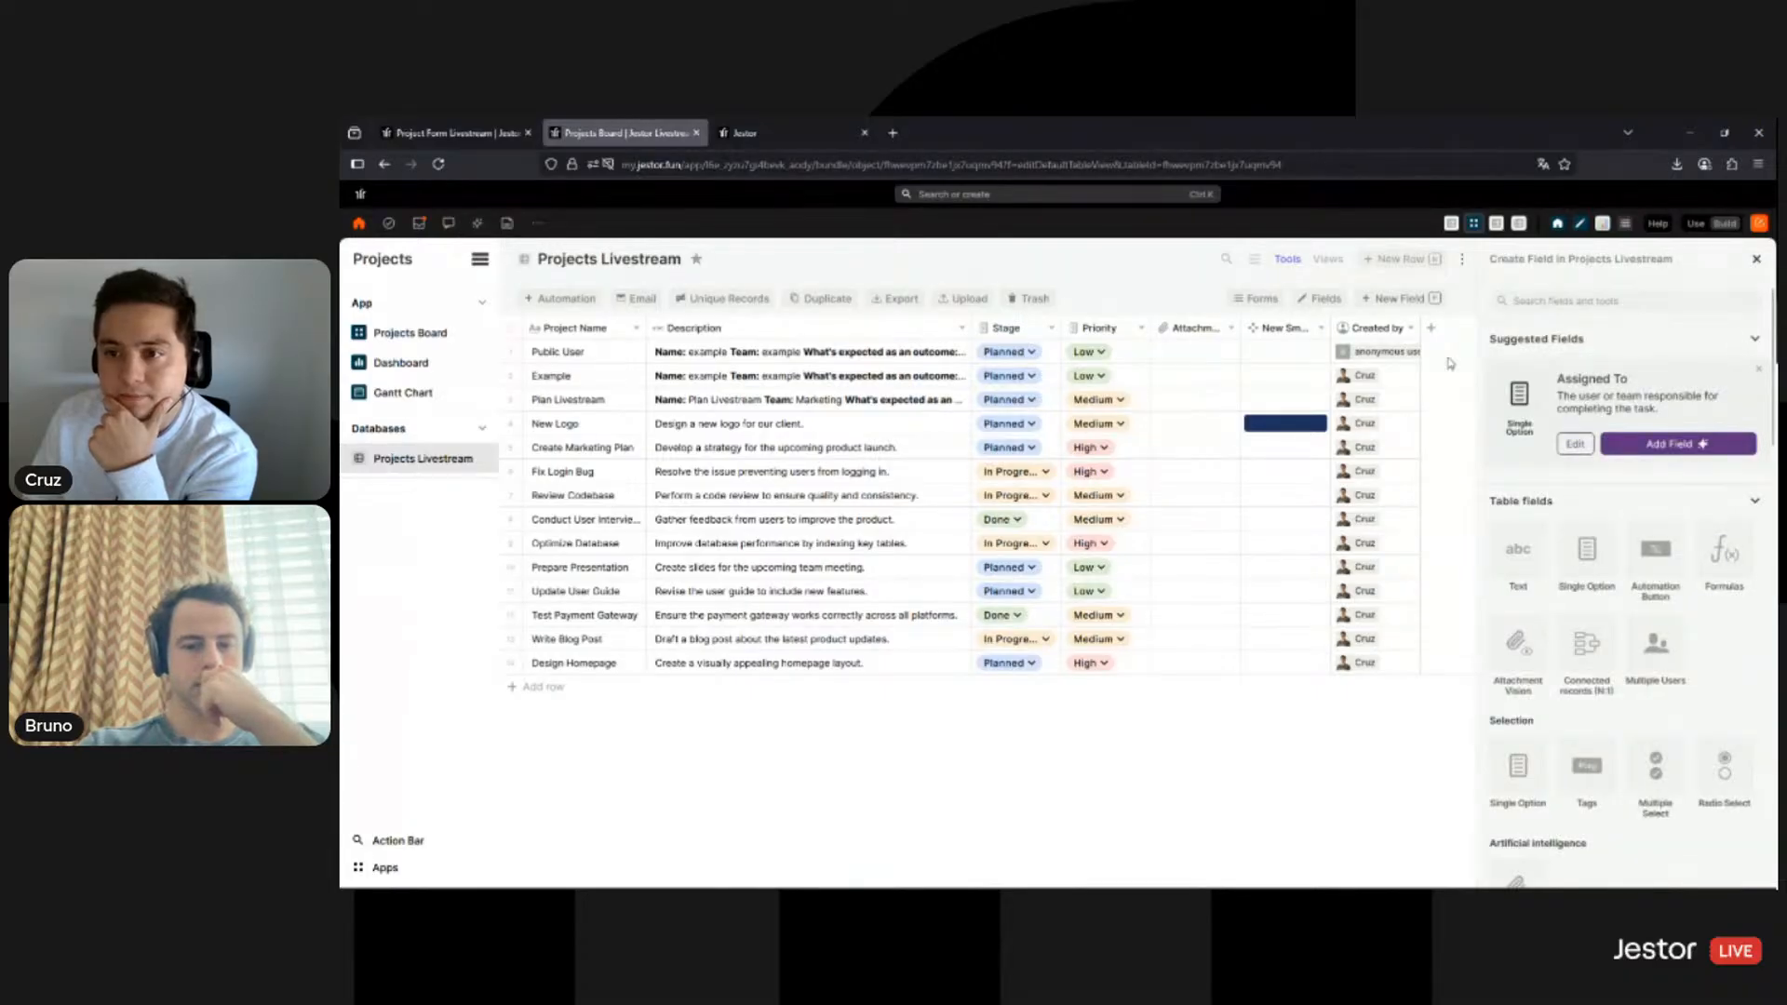
left_click(1757, 263)
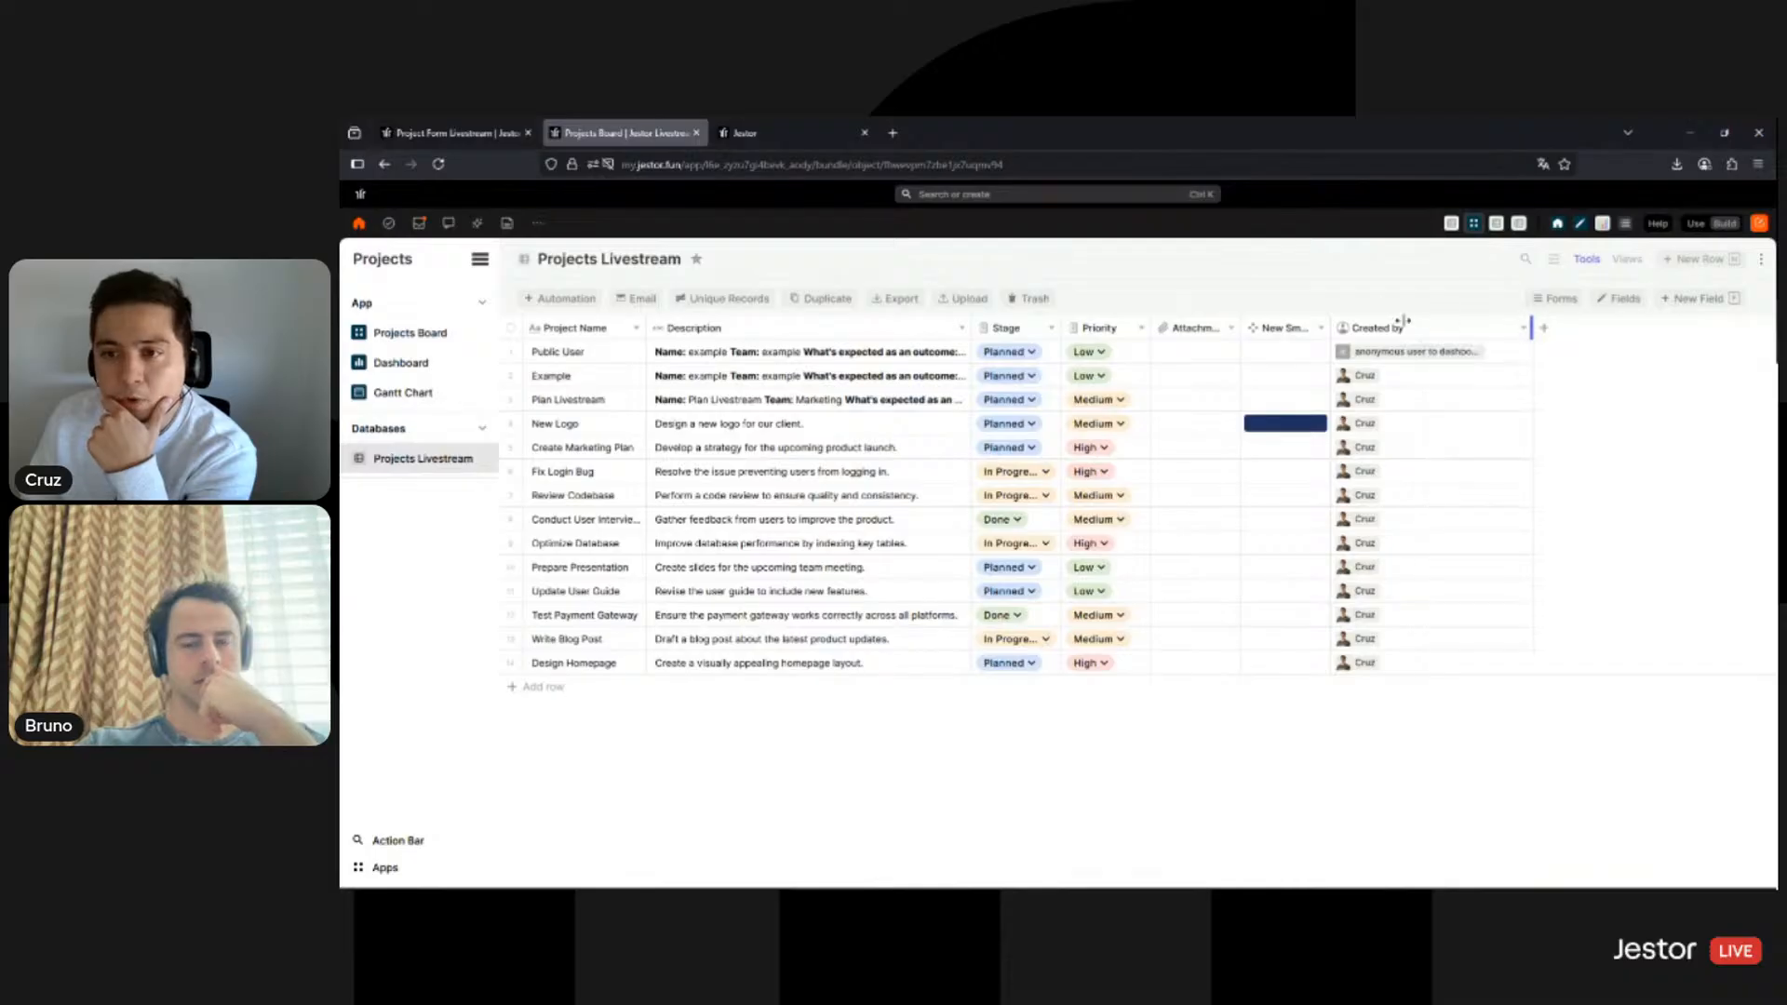
left_click(789, 142)
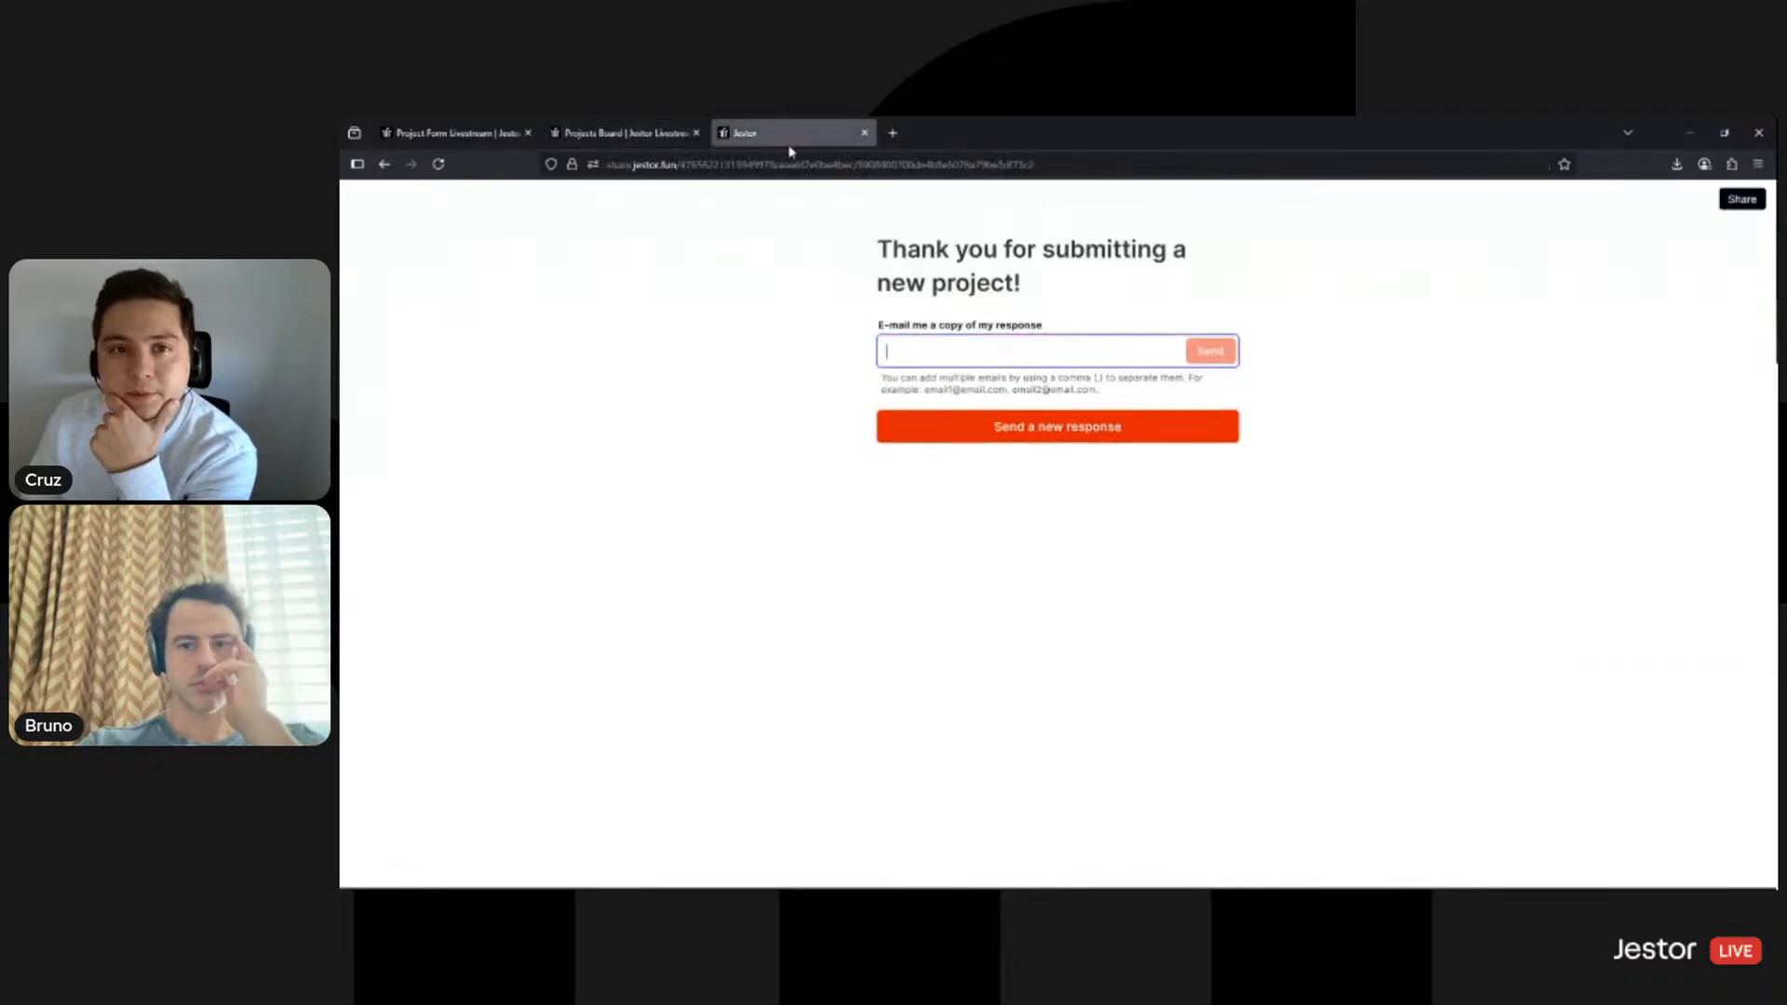
- Start a fresh blank response, check the tabs, and return to the app's sharing settings
left_click(1177, 427)
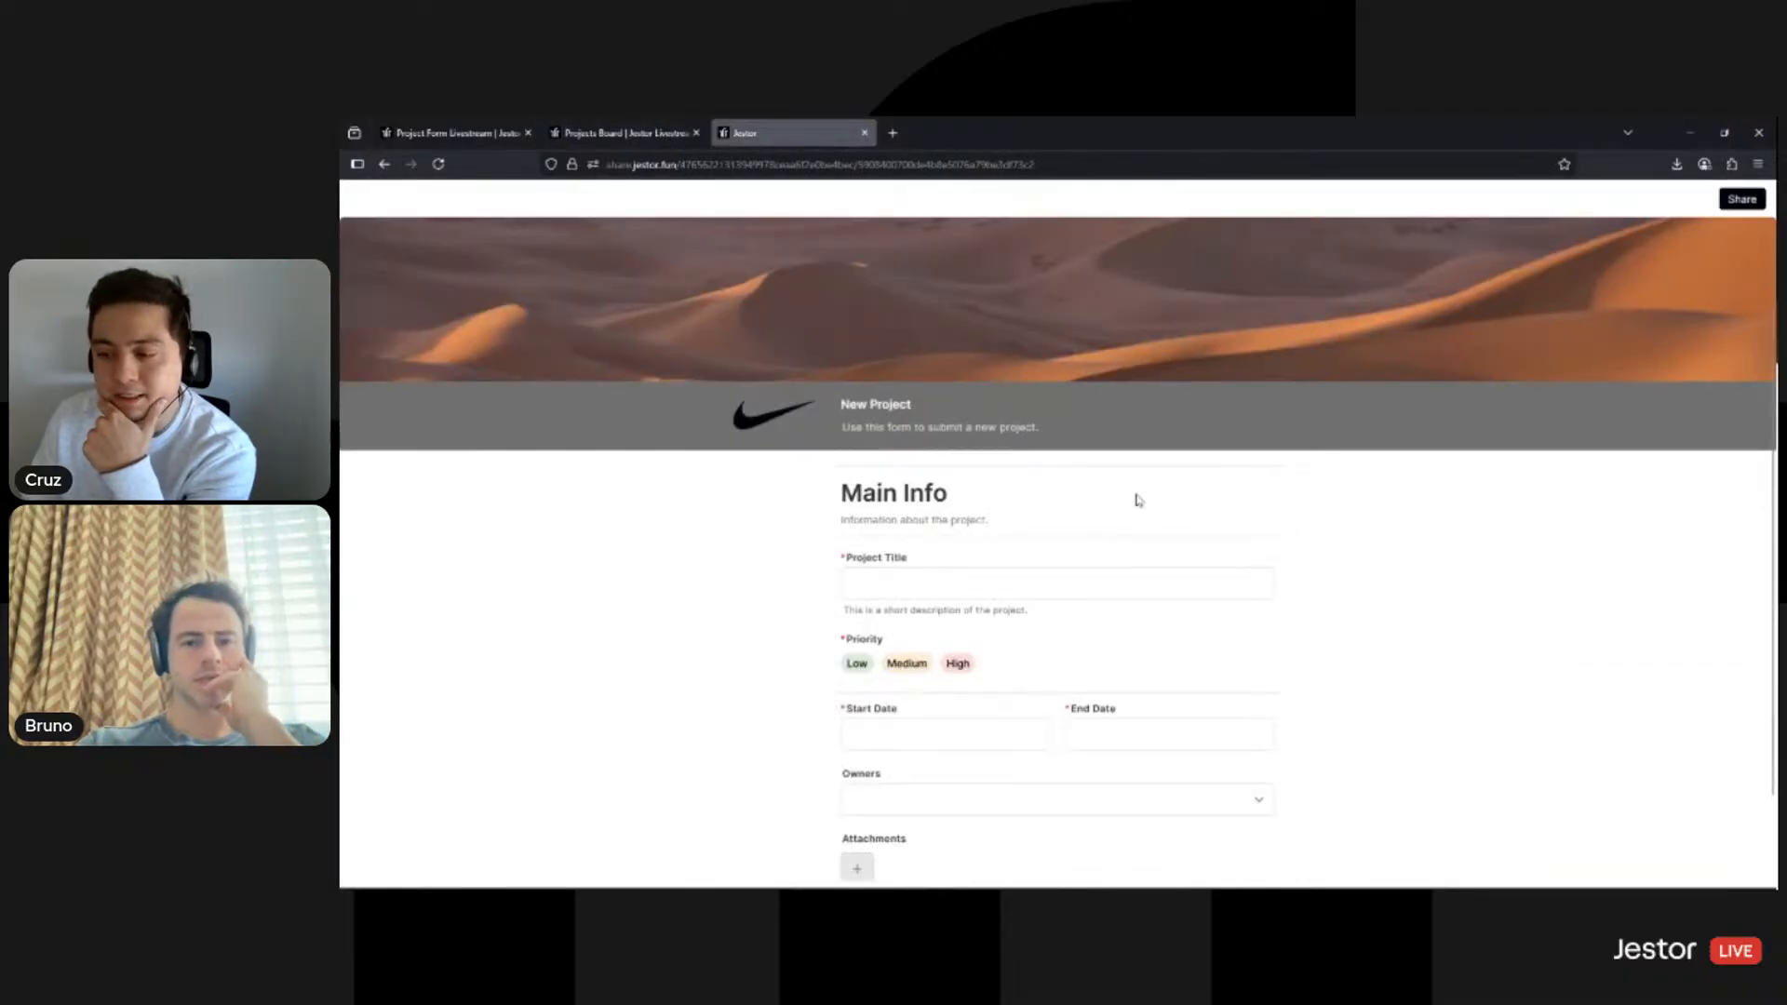
left_click(452, 133)
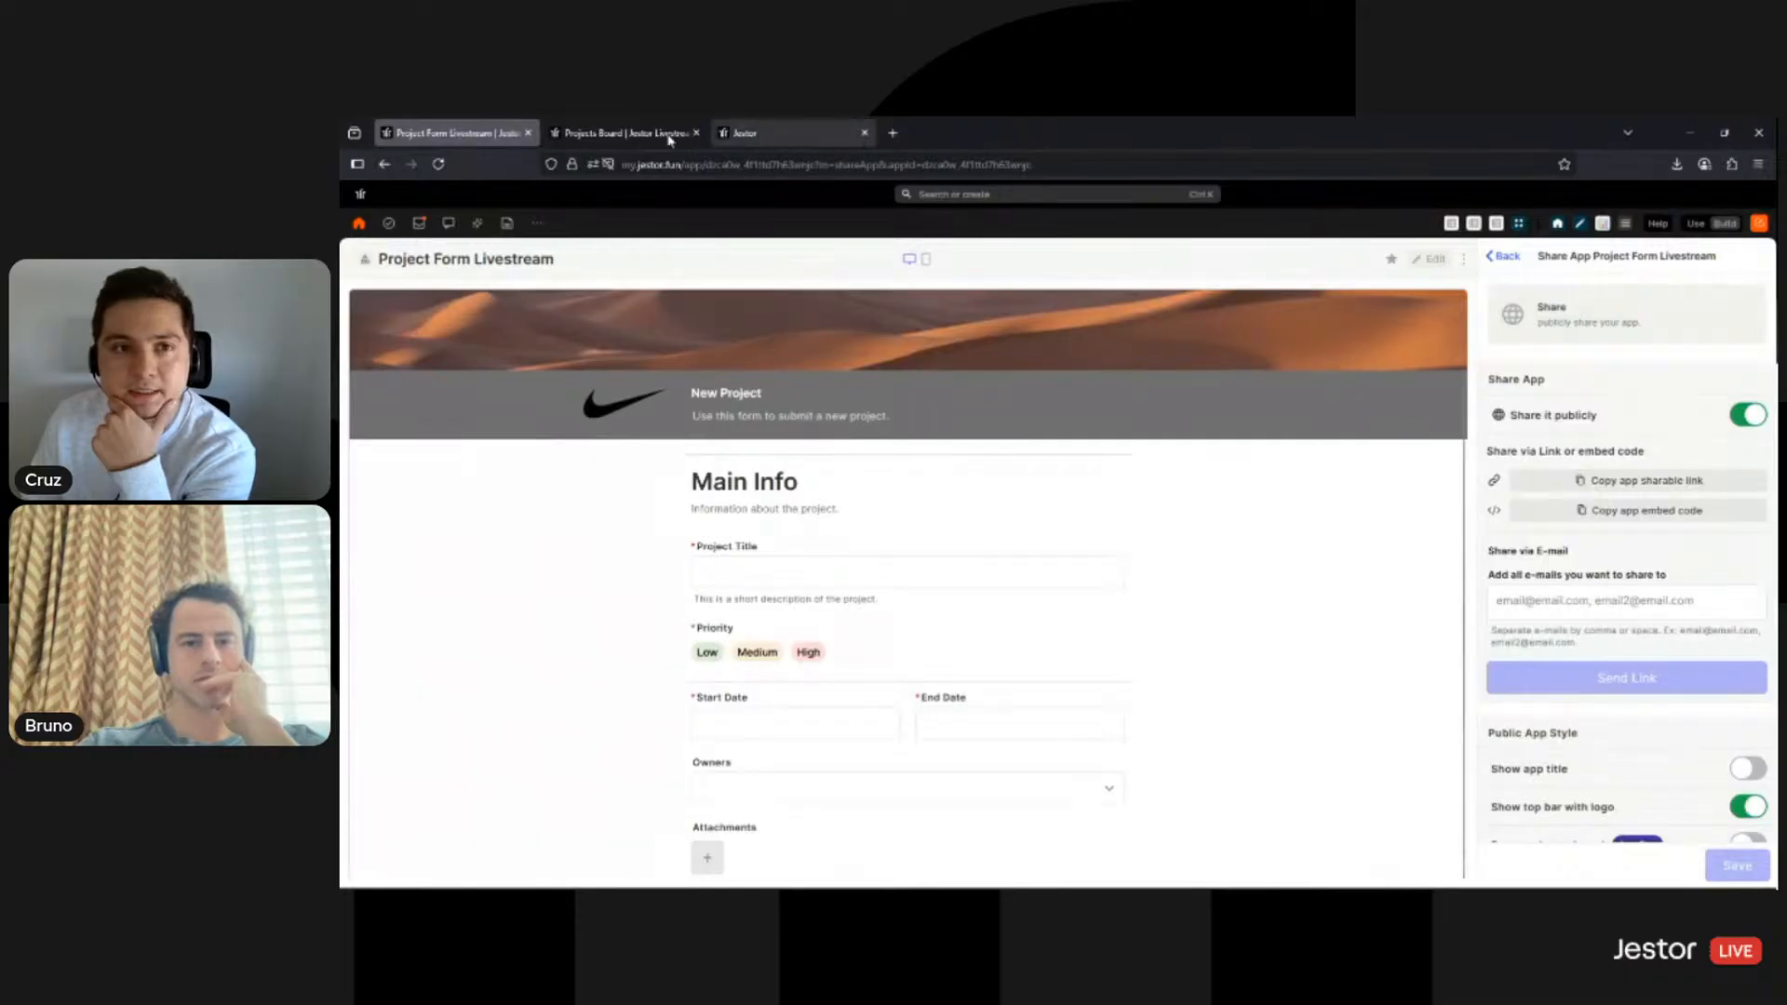
left_click(610, 133)
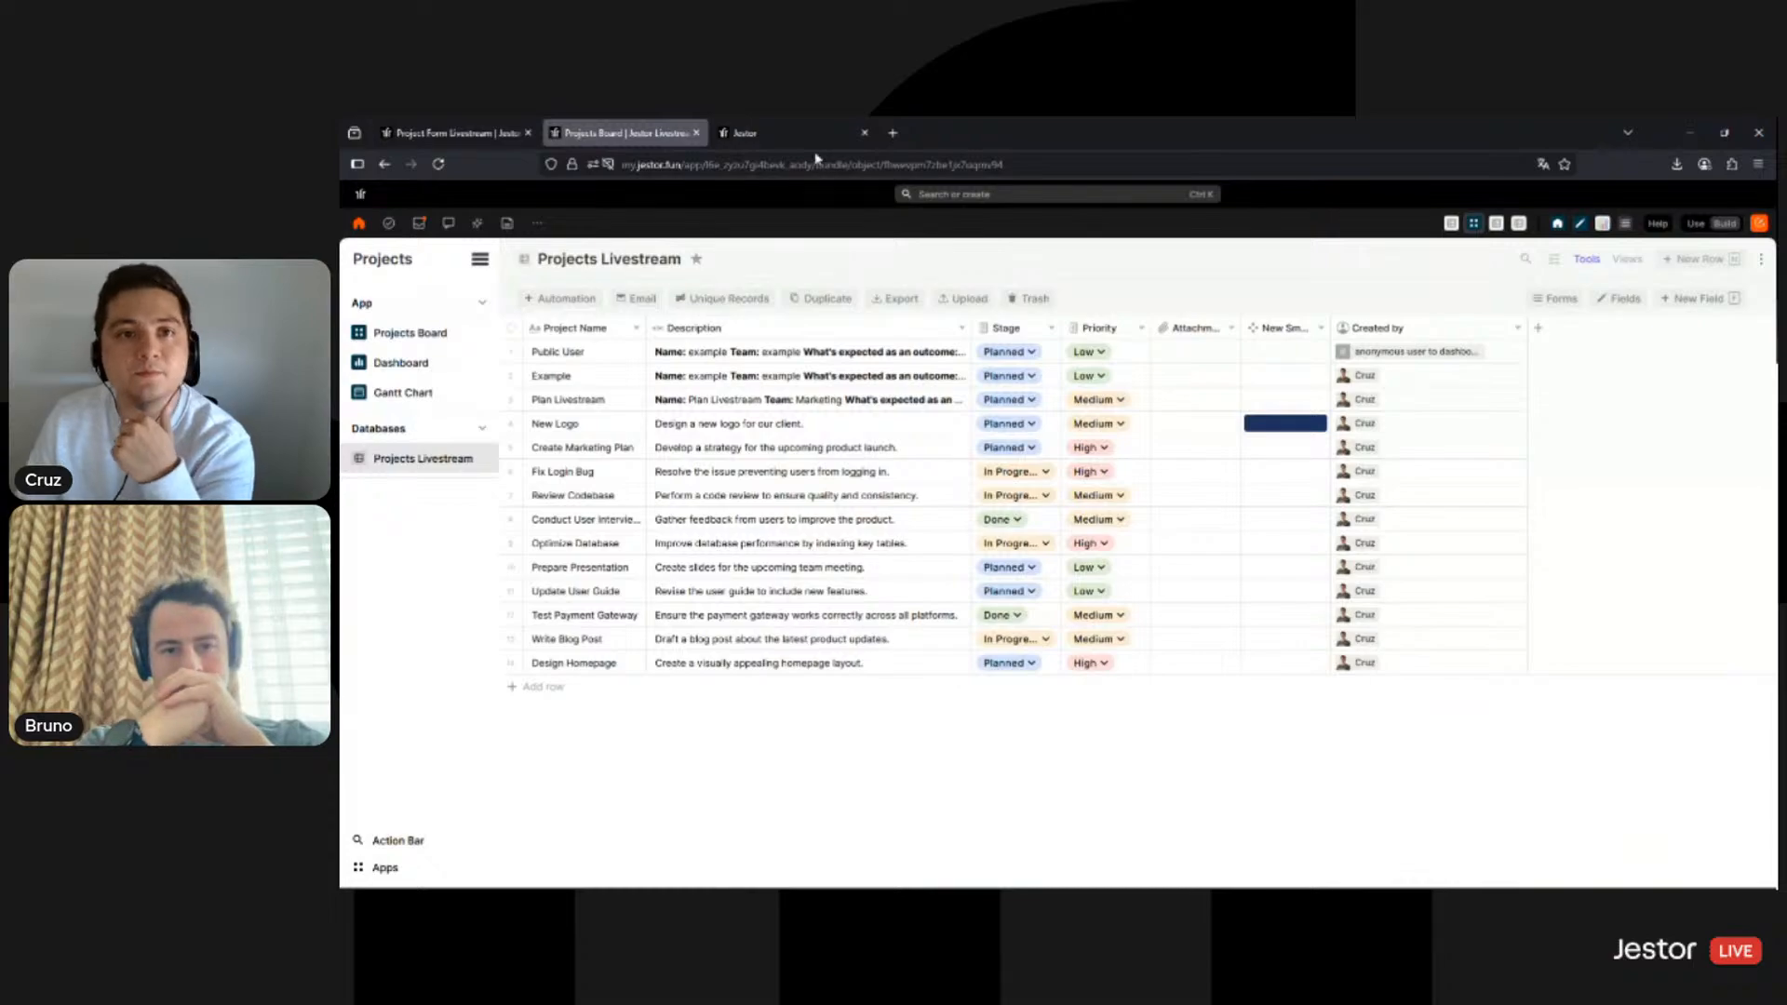
left_click(774, 123)
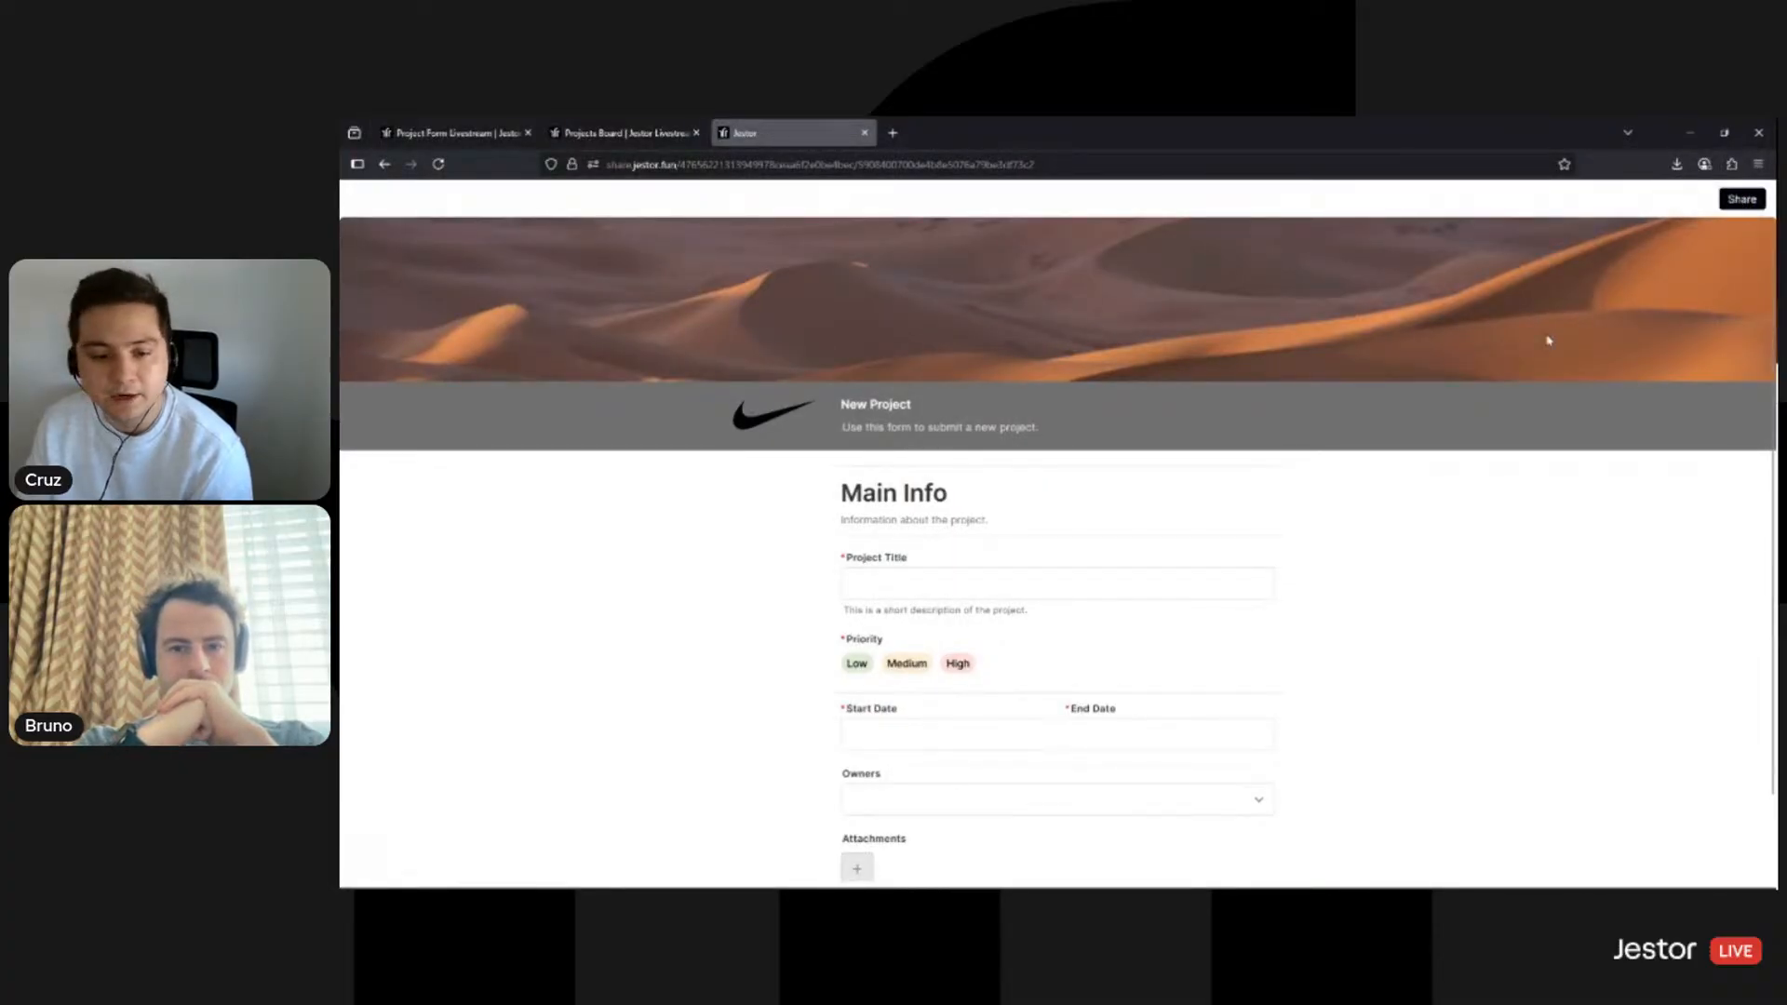
scroll(1480, 427, "down", 3)
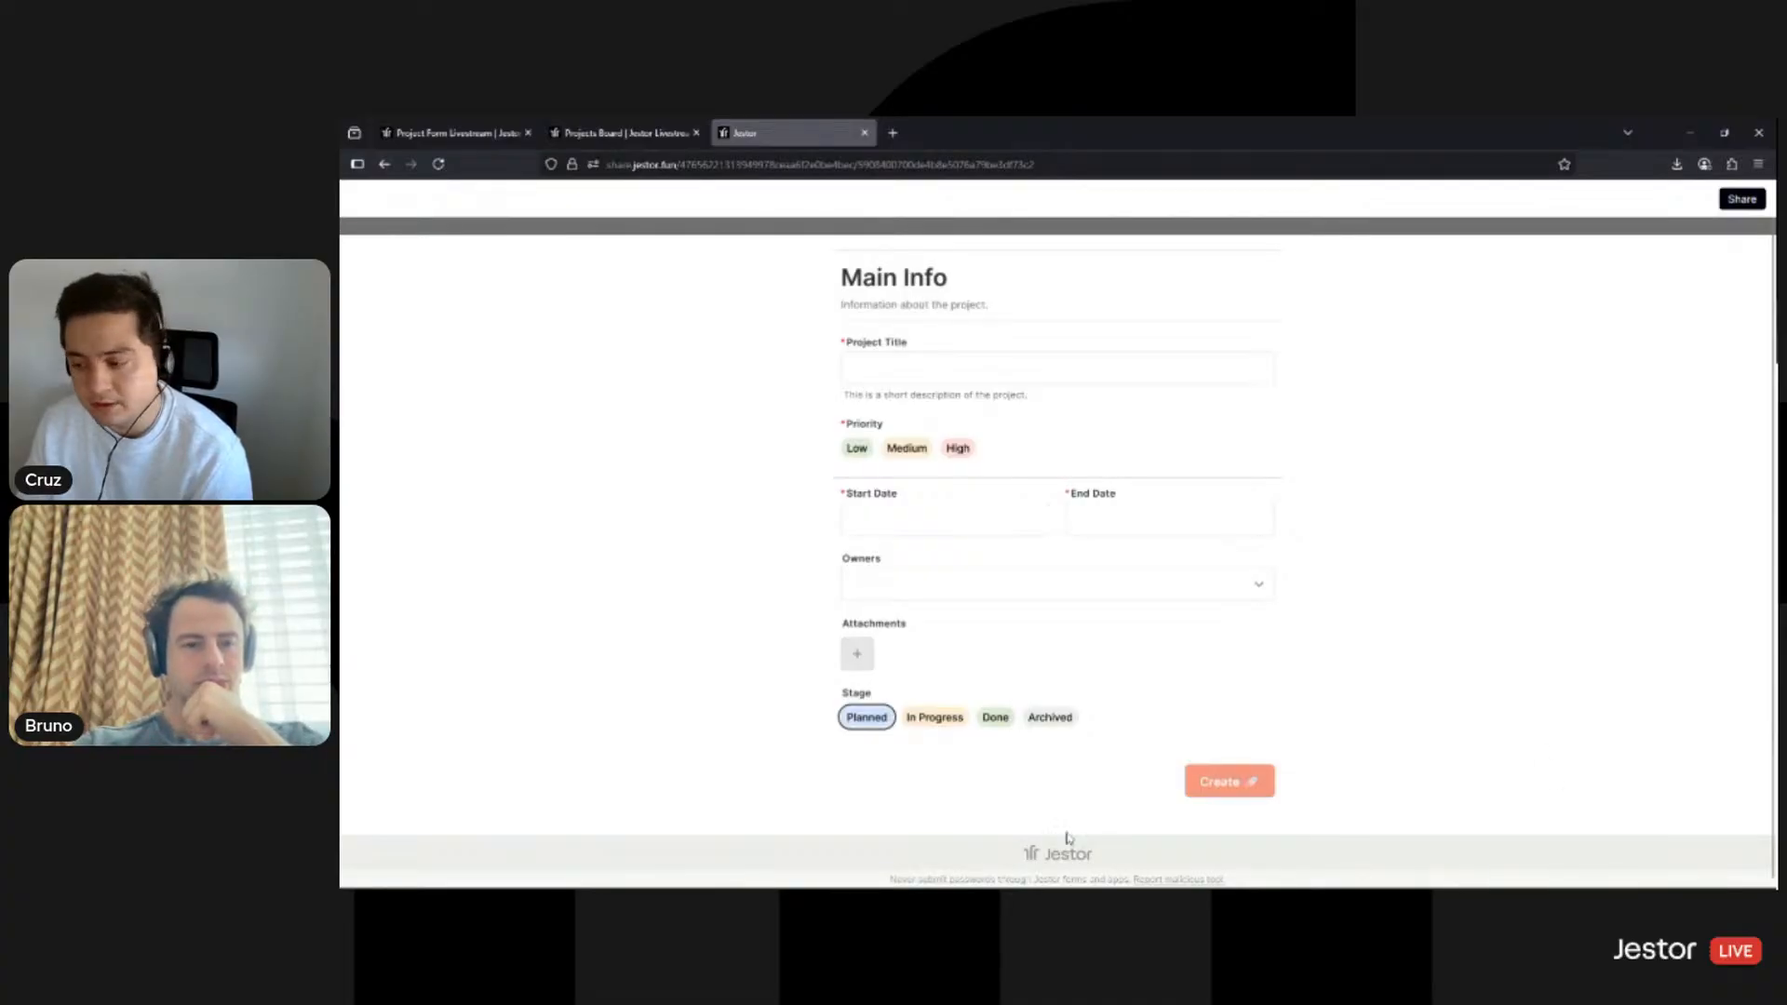
left_click(636, 134)
left_click(456, 133)
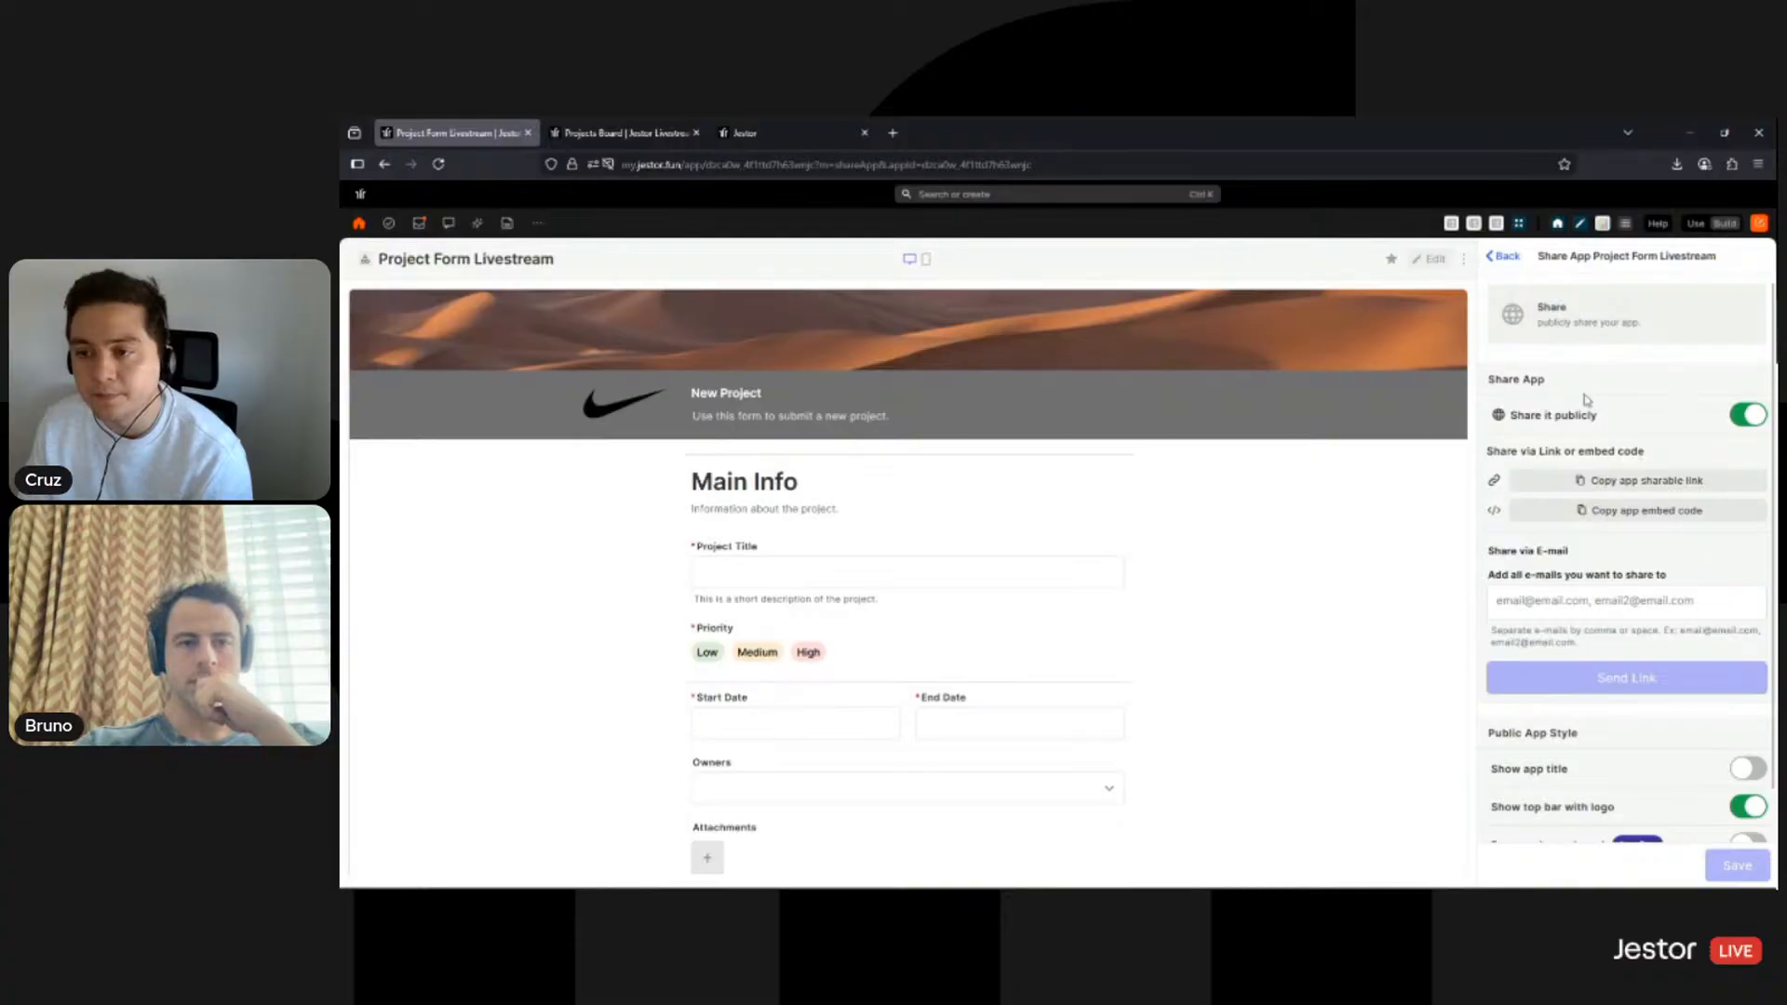
- Turn off the top bar with logo, turn on Remove Jestor brand, and save
scroll(1640, 444, "down", 1)
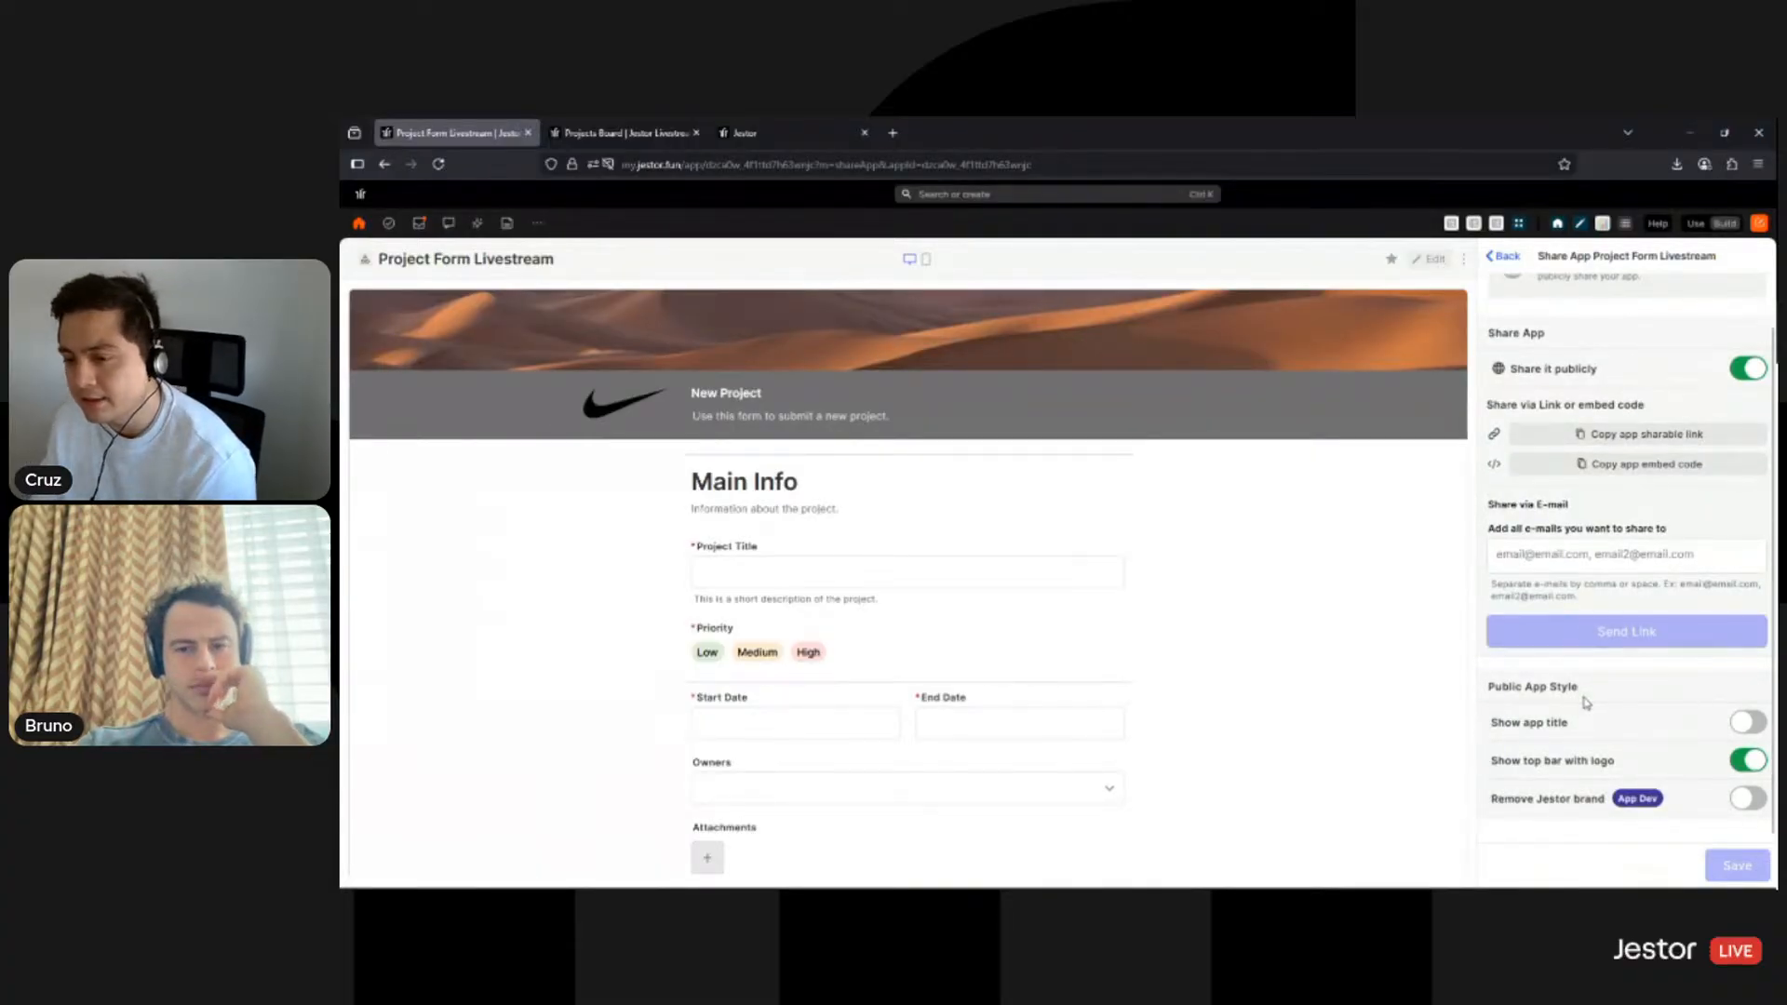
left_click(1747, 762)
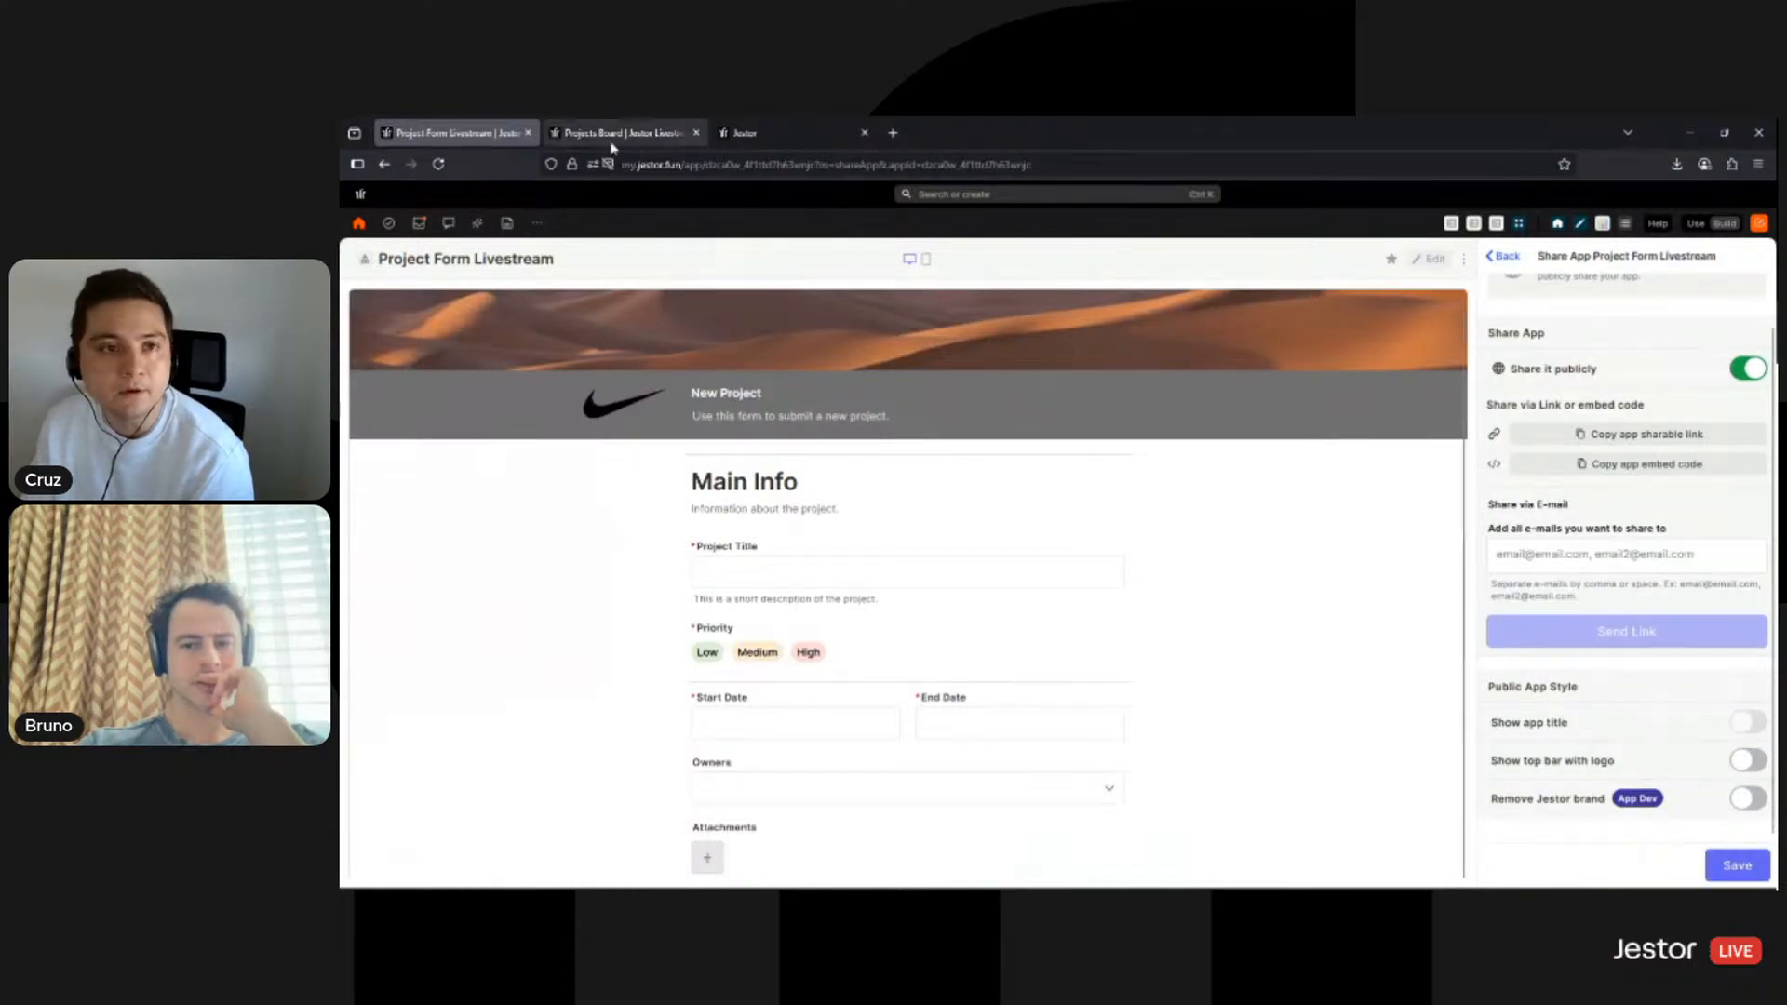
left_click(740, 135)
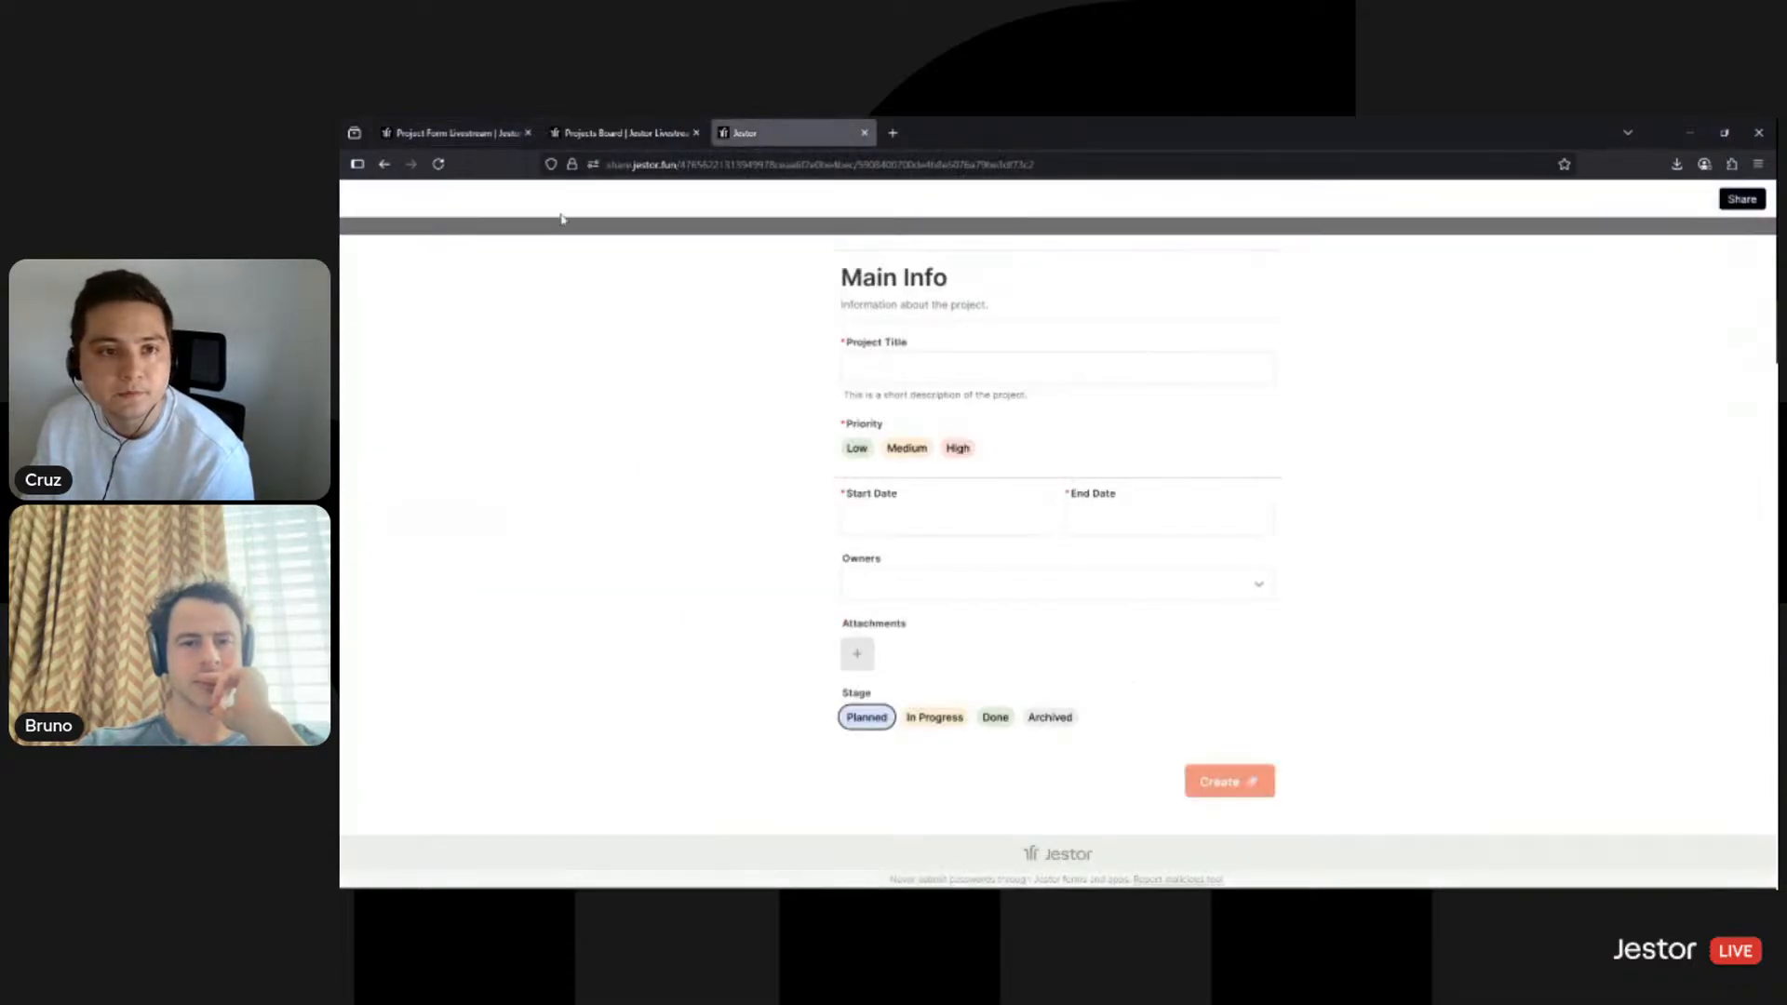
left_click(414, 133)
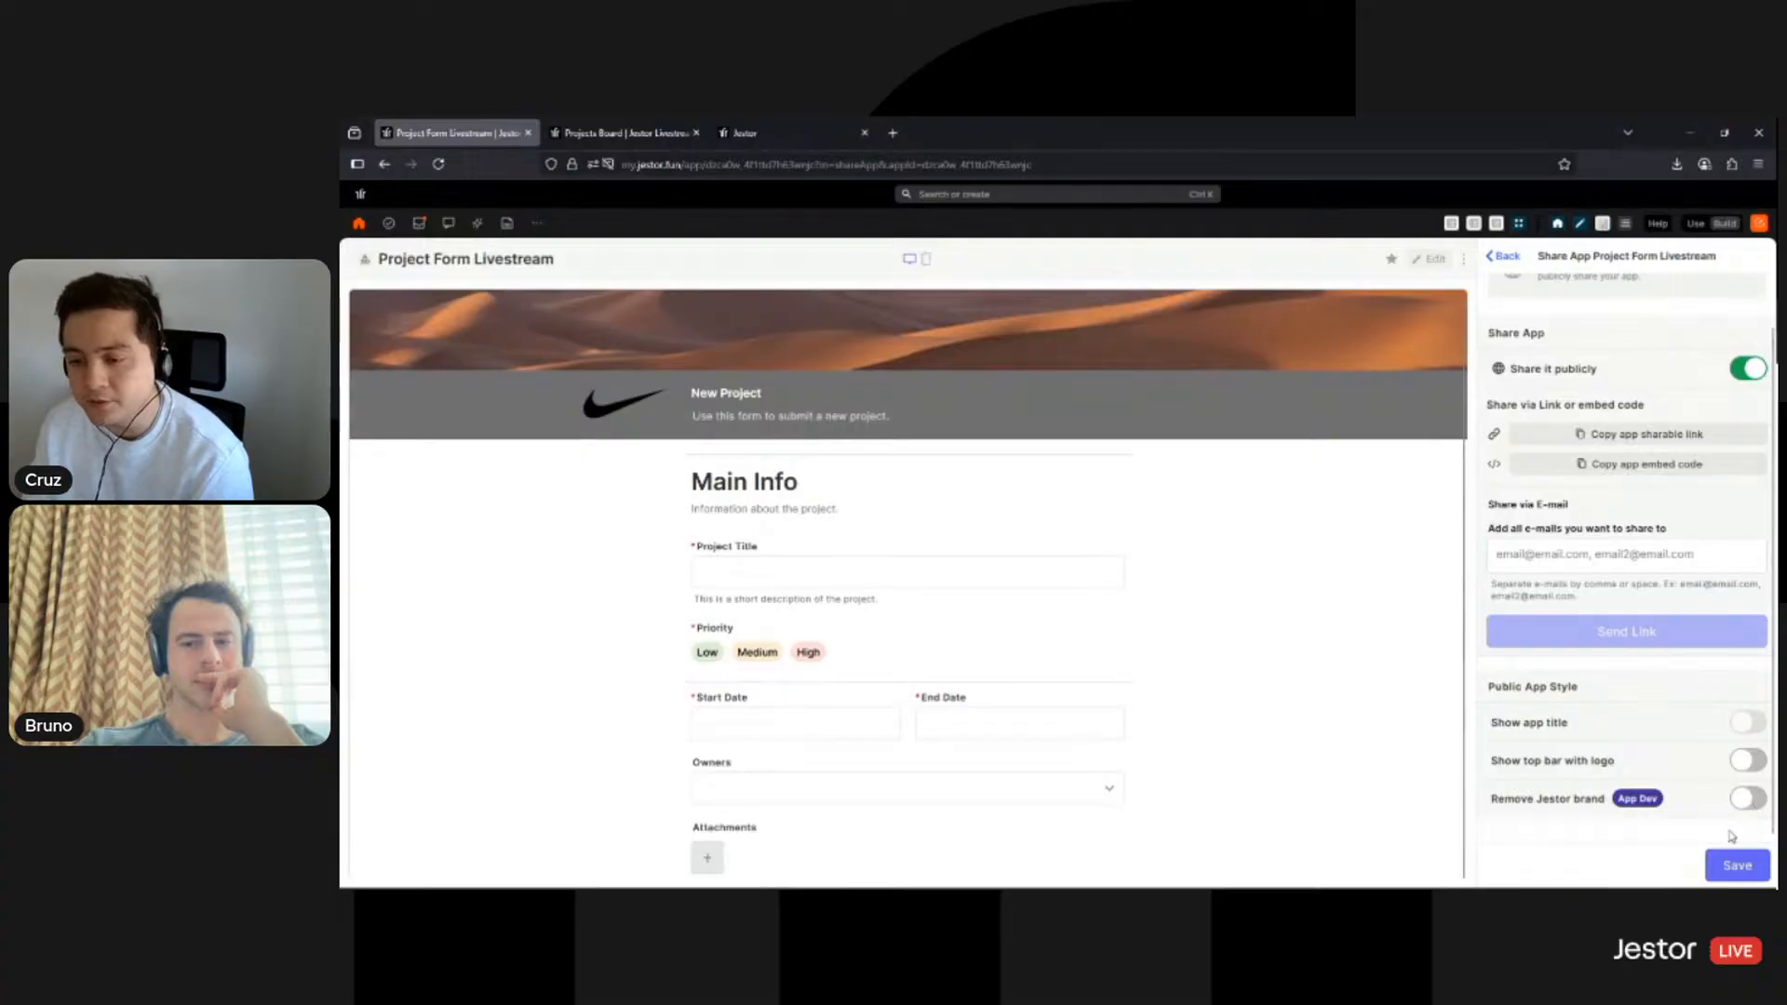
left_click(1746, 799)
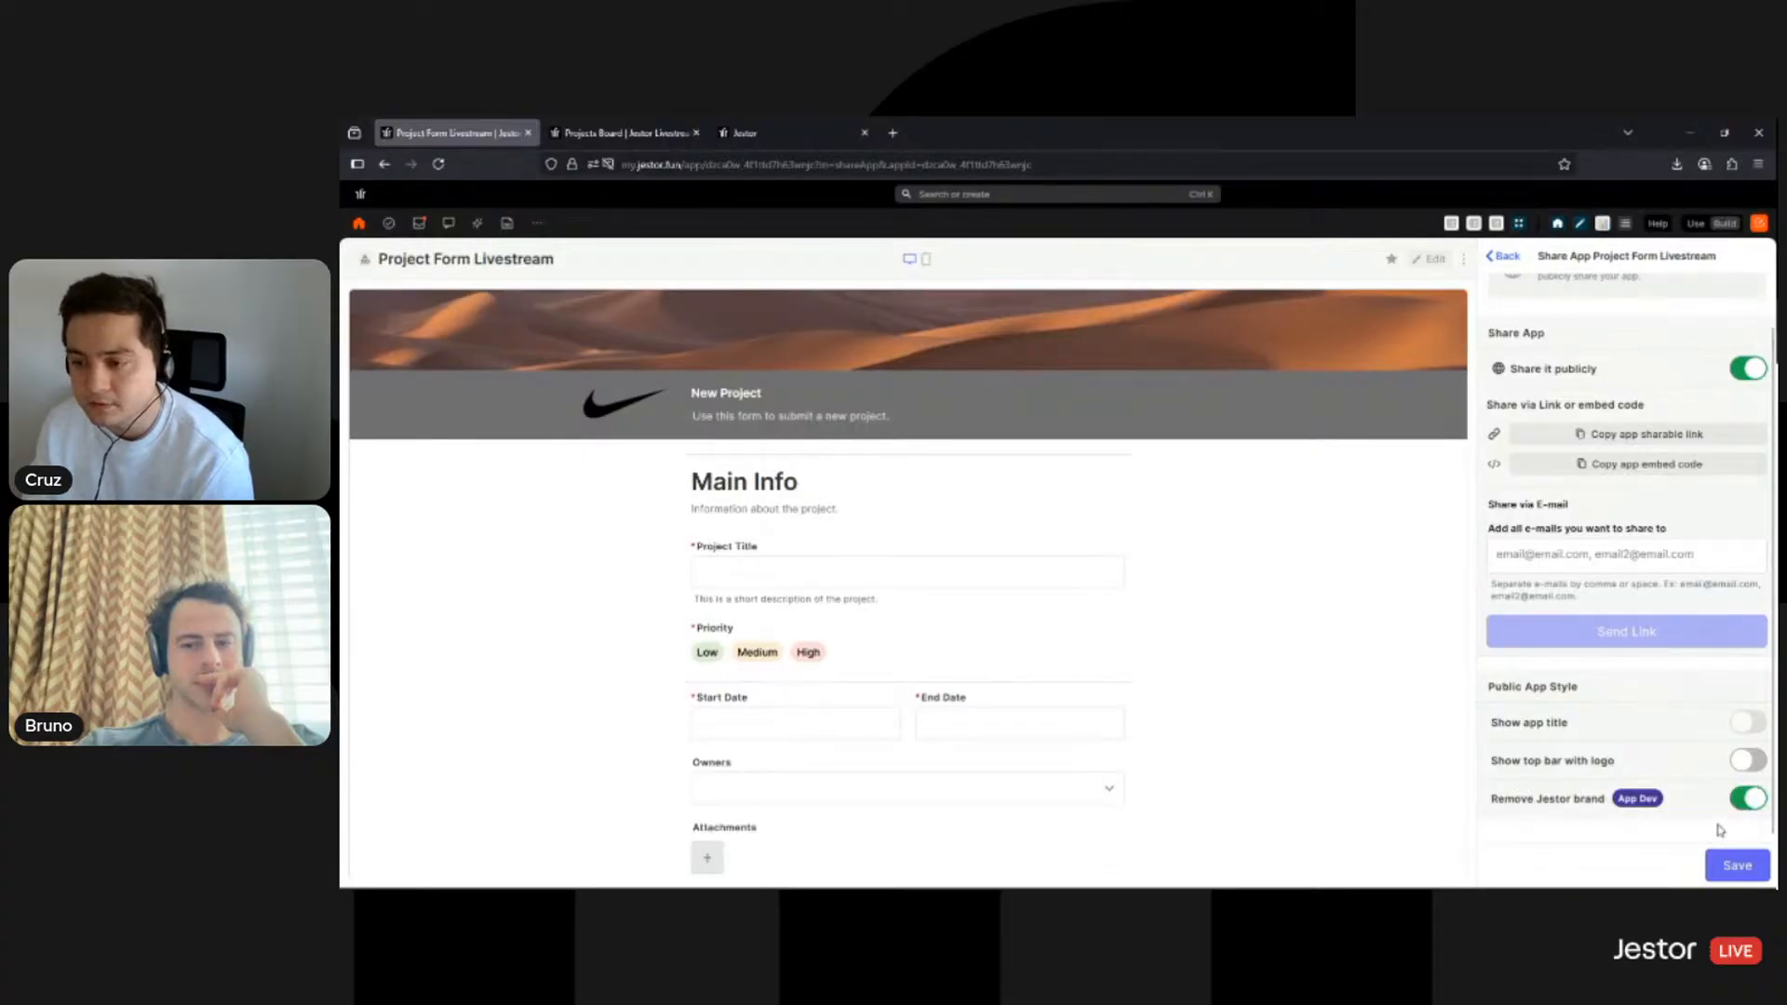
left_click(1731, 870)
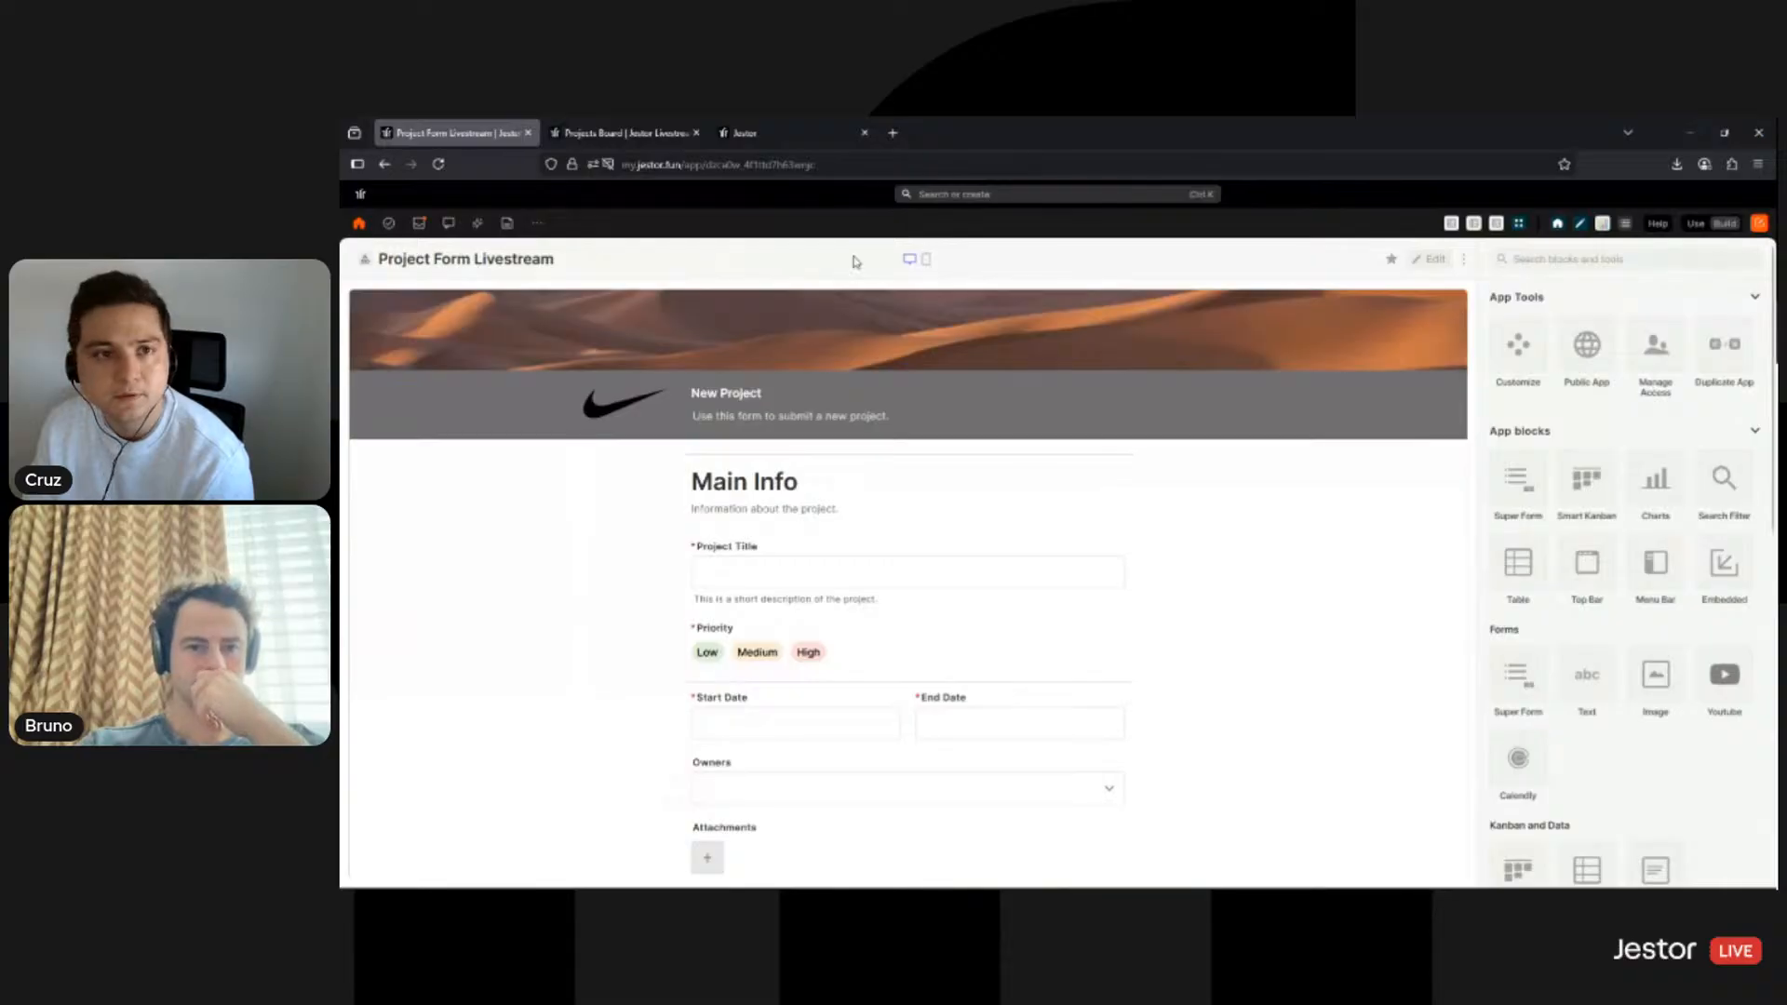
- Reload the public form without its top bar, dismiss the translation offer, then open Projects Livestream
left_click(806, 142)
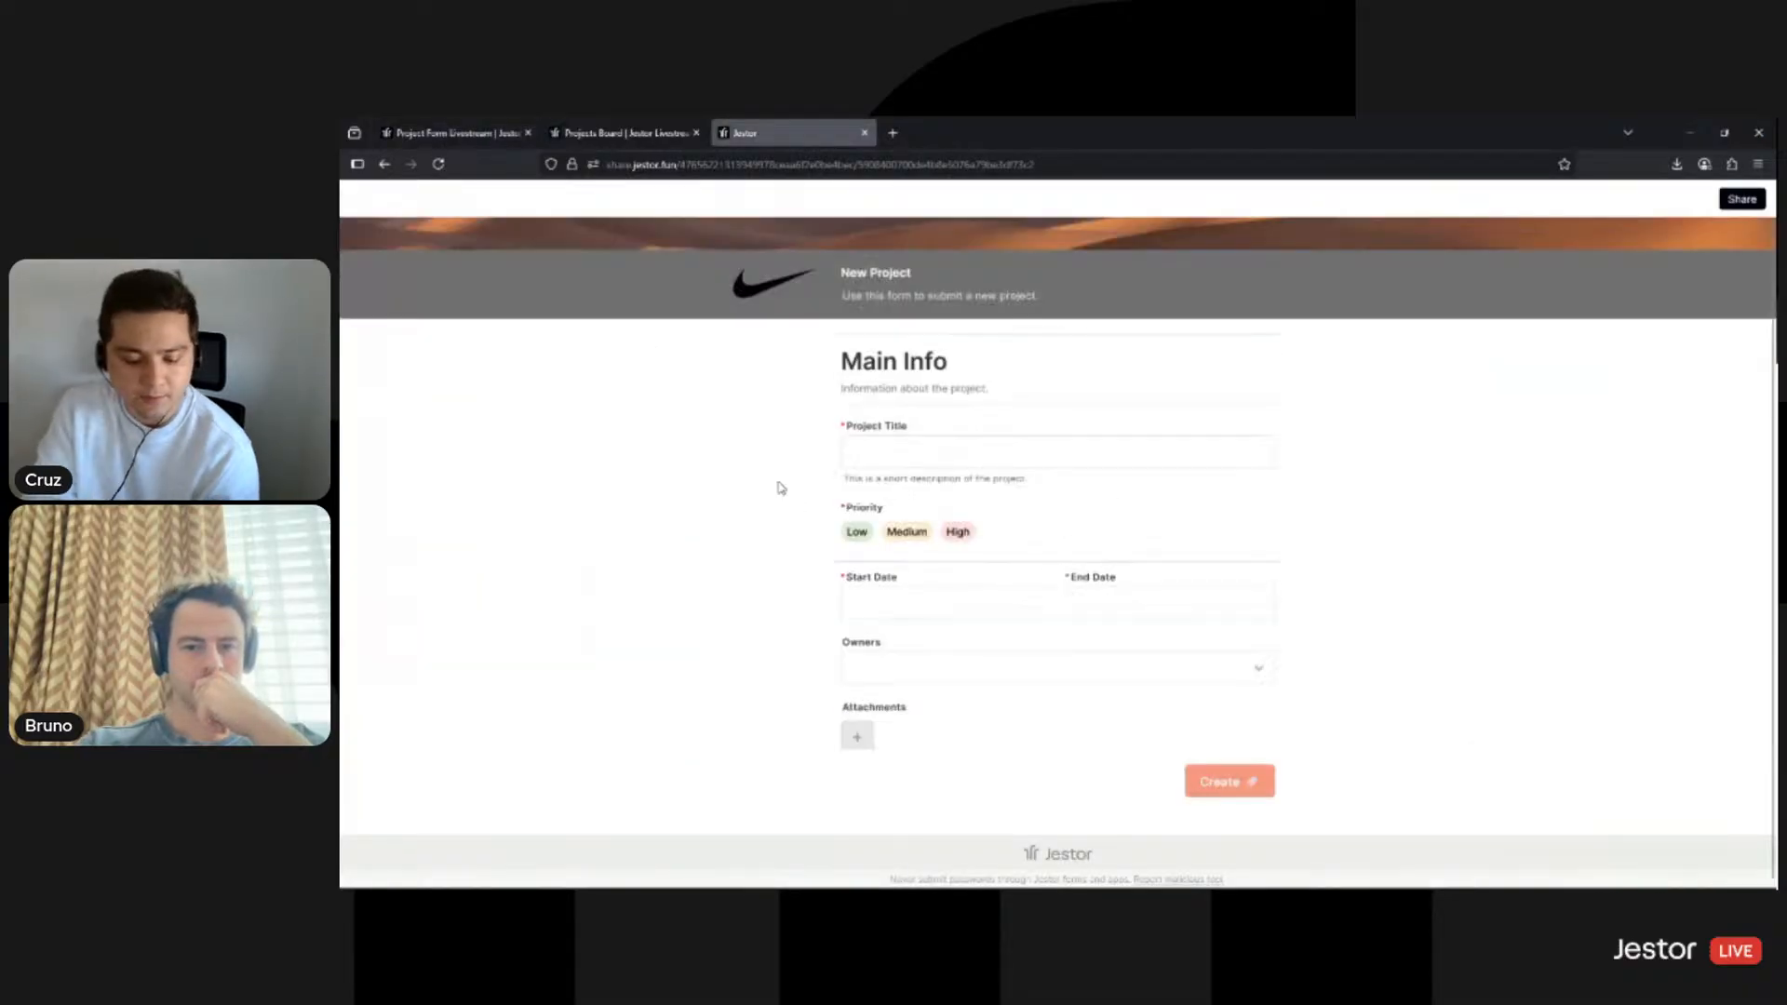
key("F5")
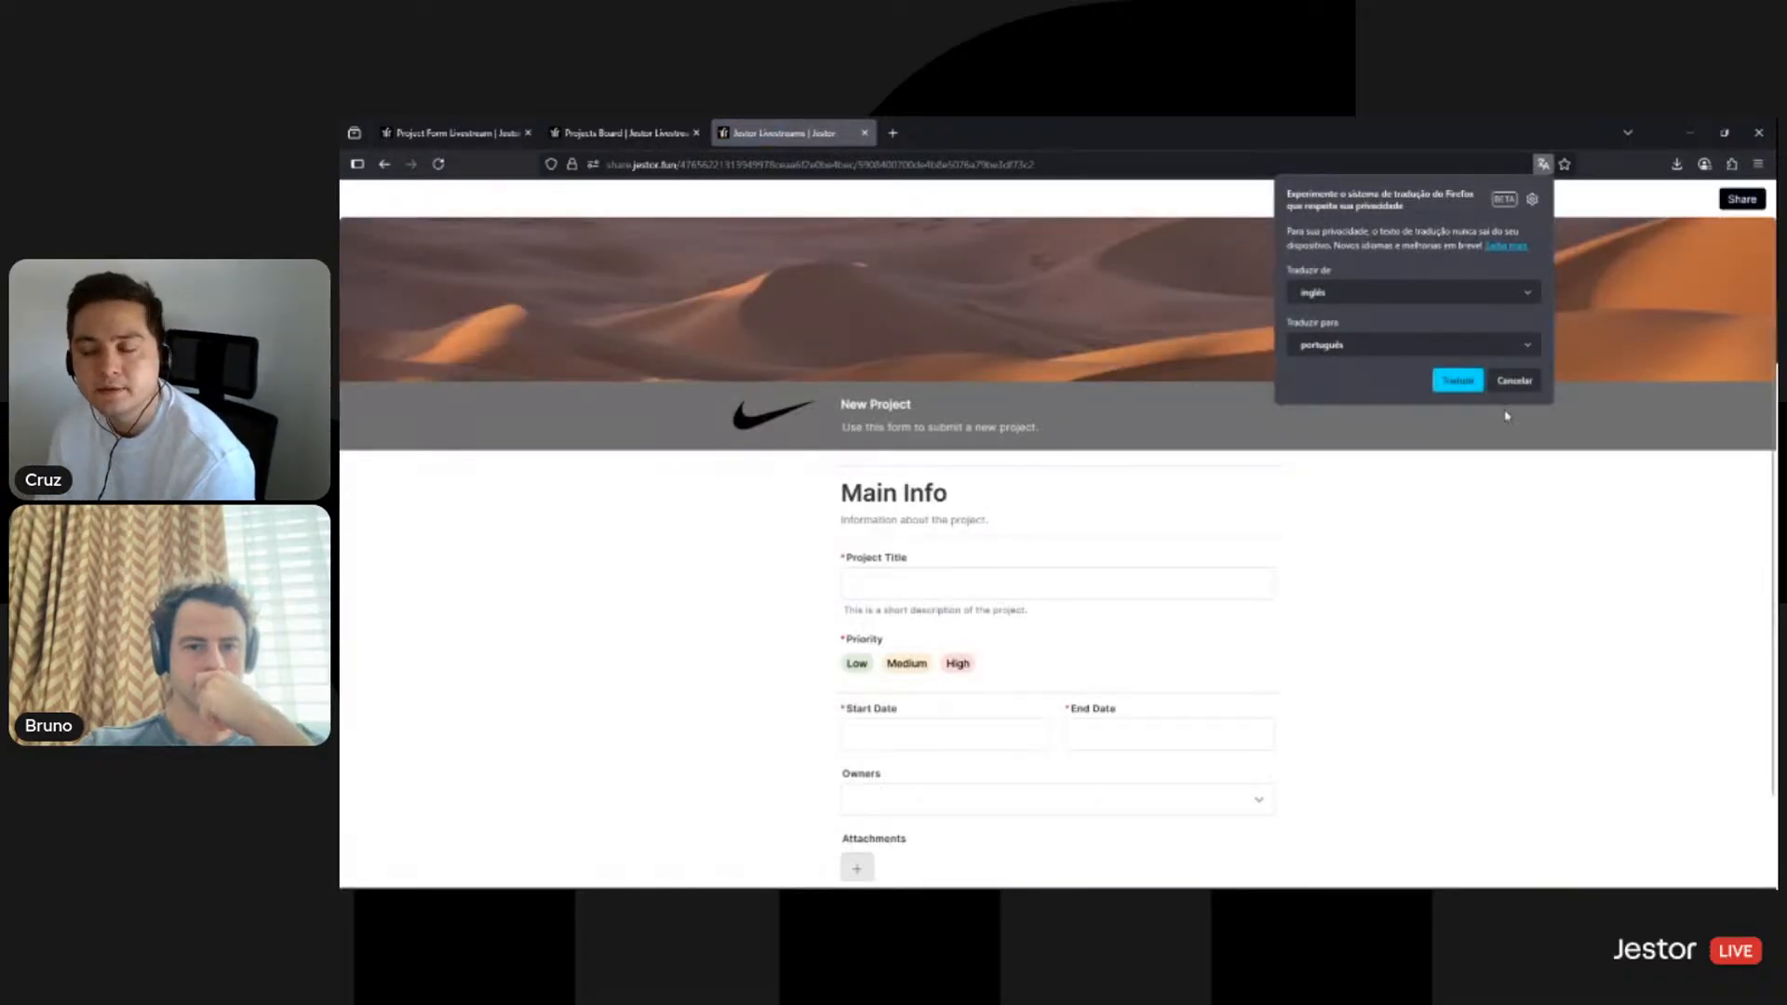
left_click(1516, 381)
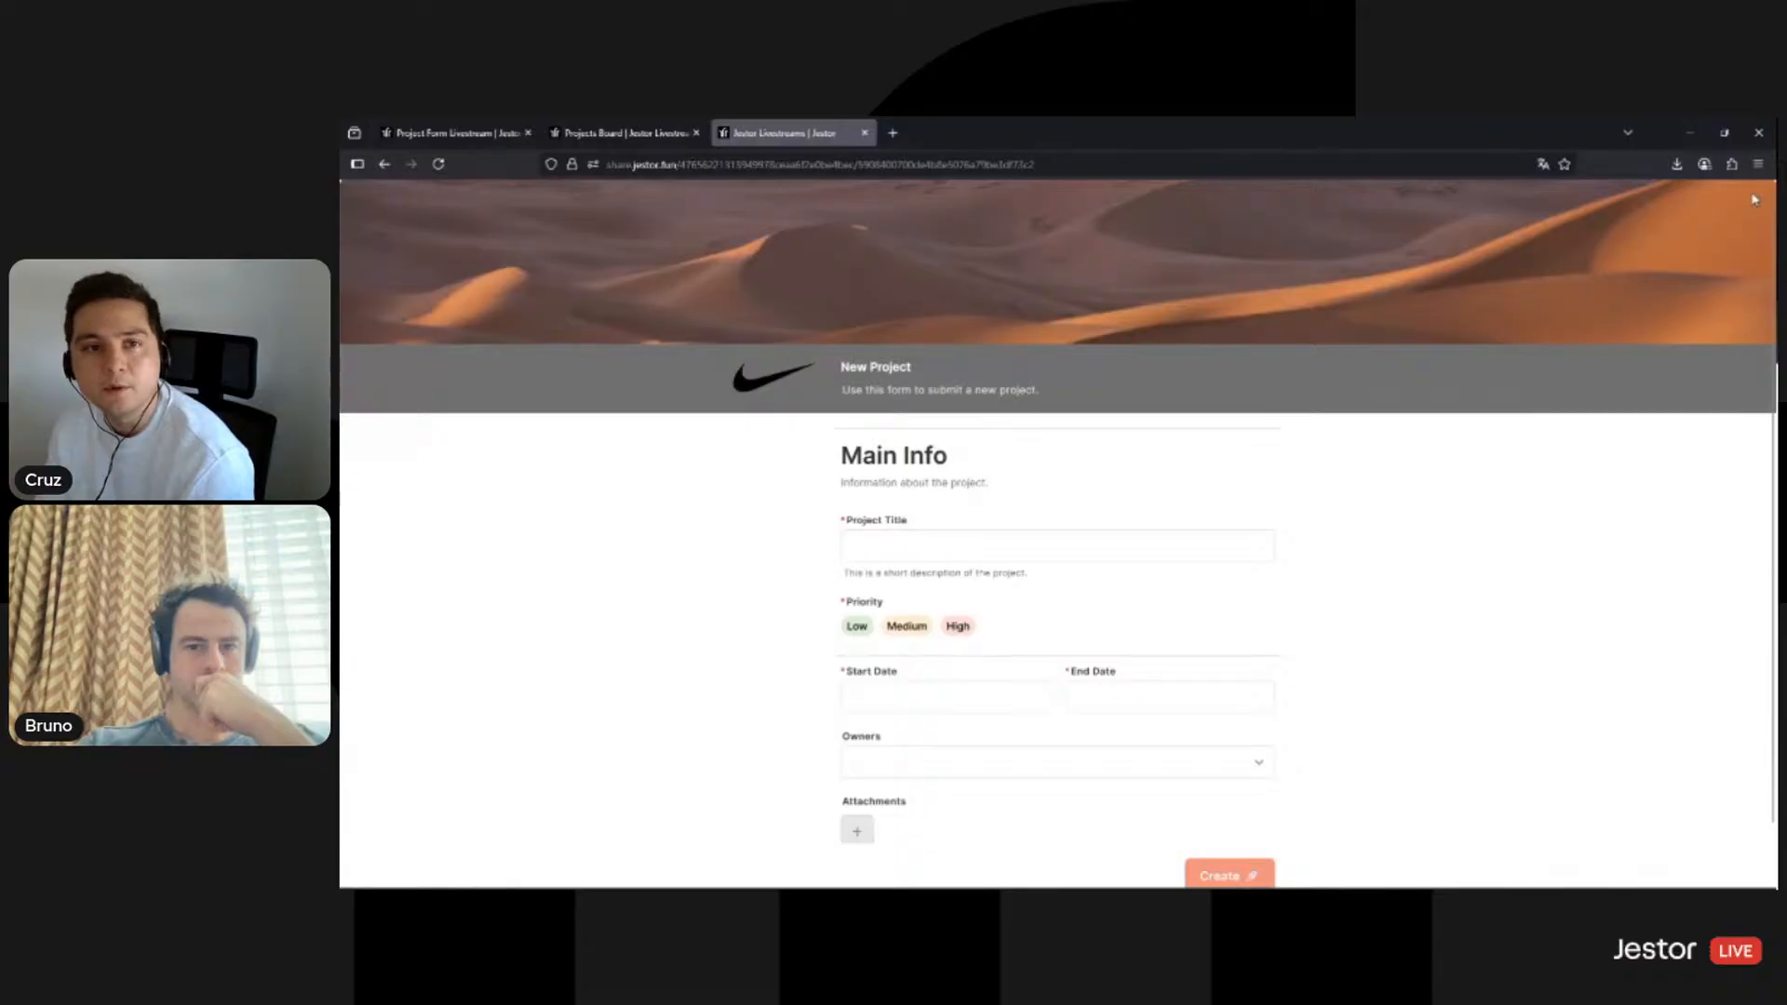
scroll(1468, 606, "down", 3)
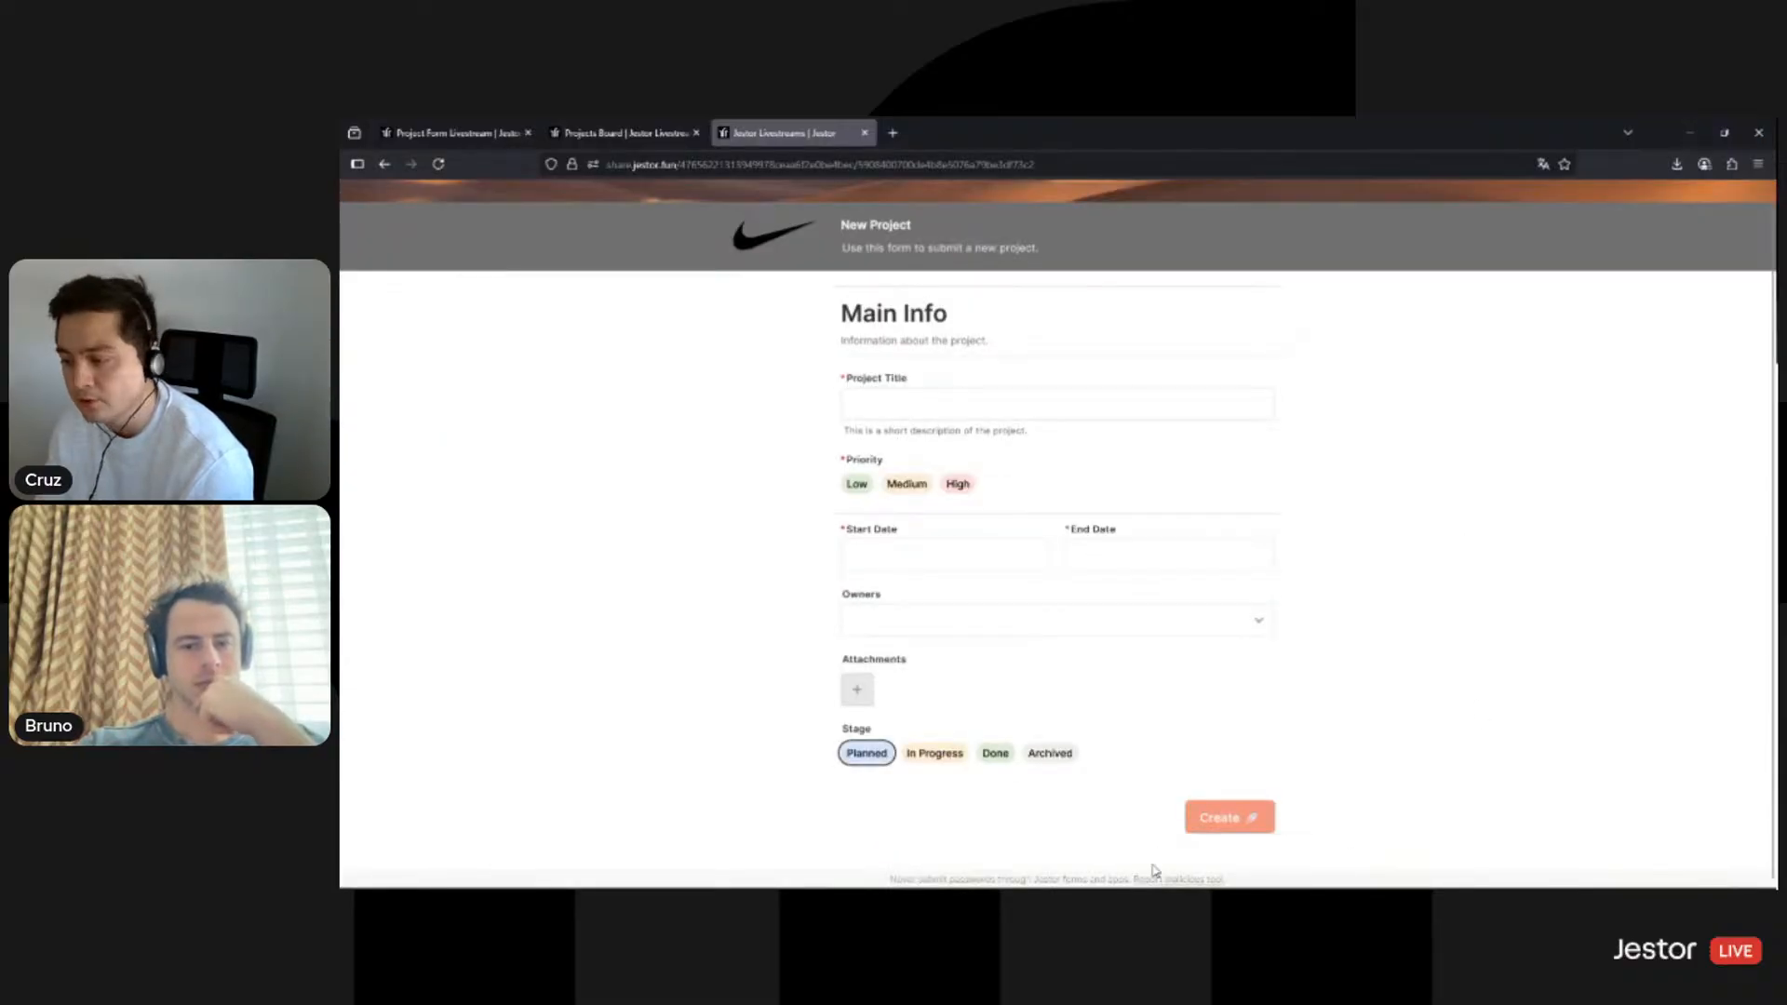
scroll(1452, 592, "up", 3)
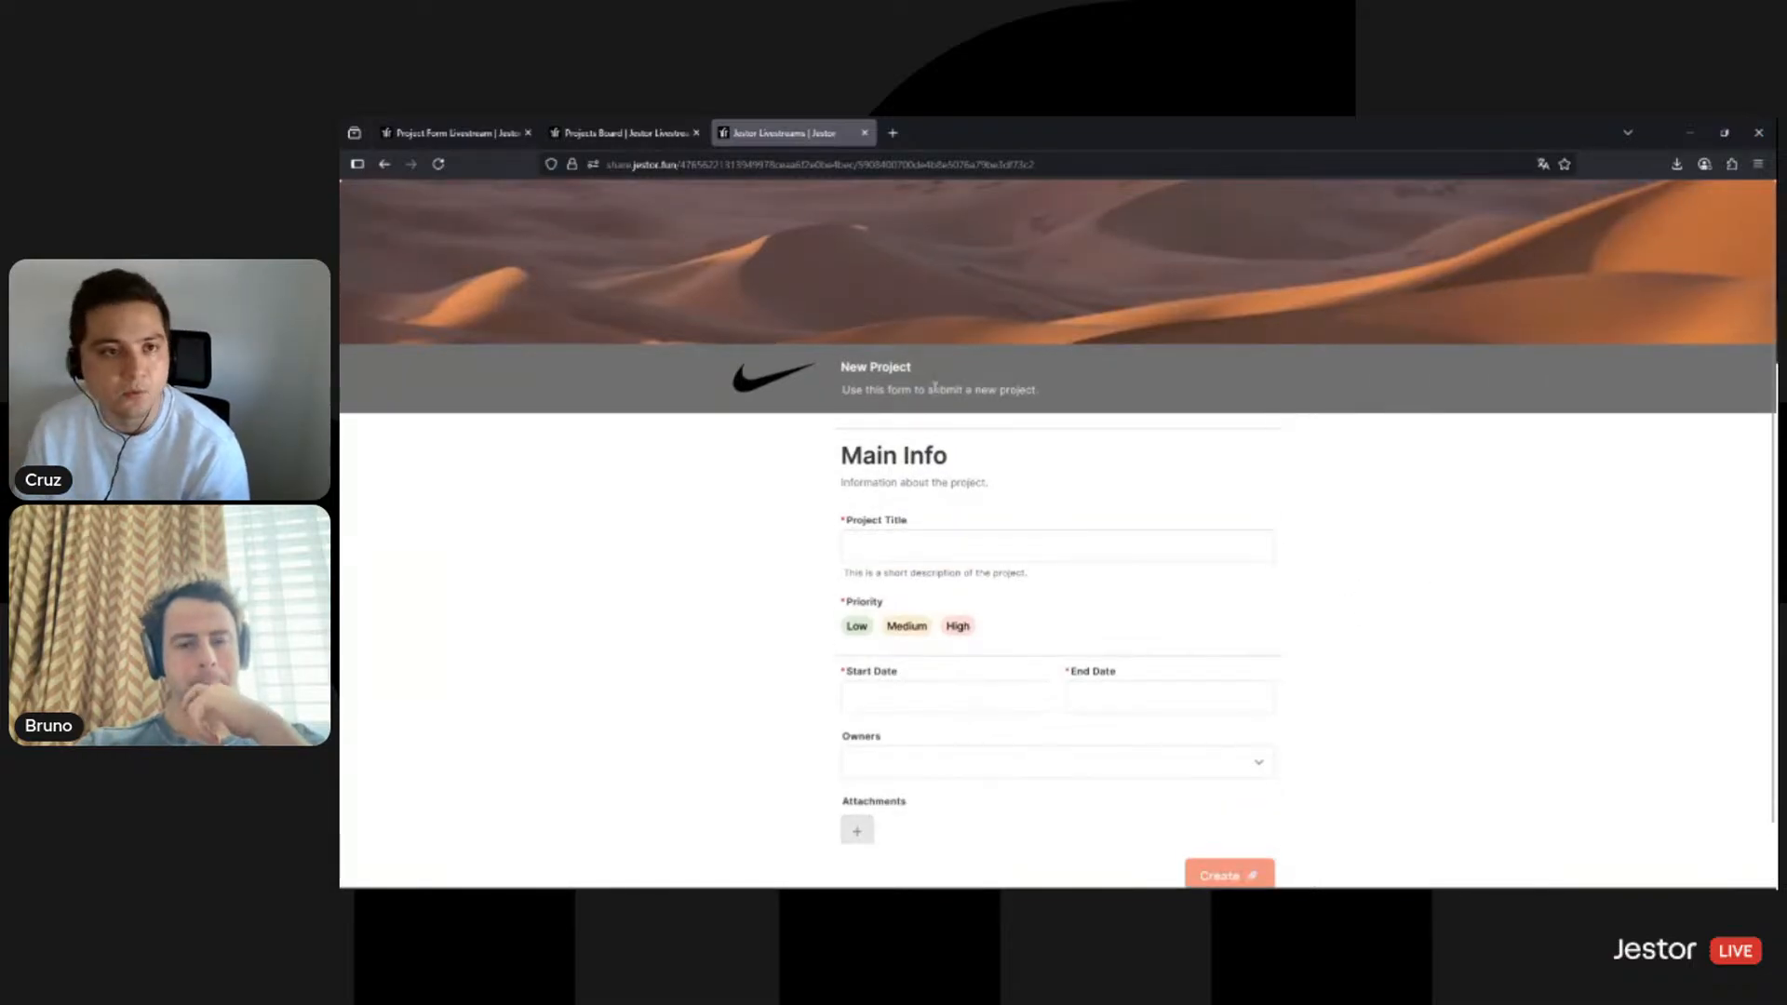
left_click(637, 138)
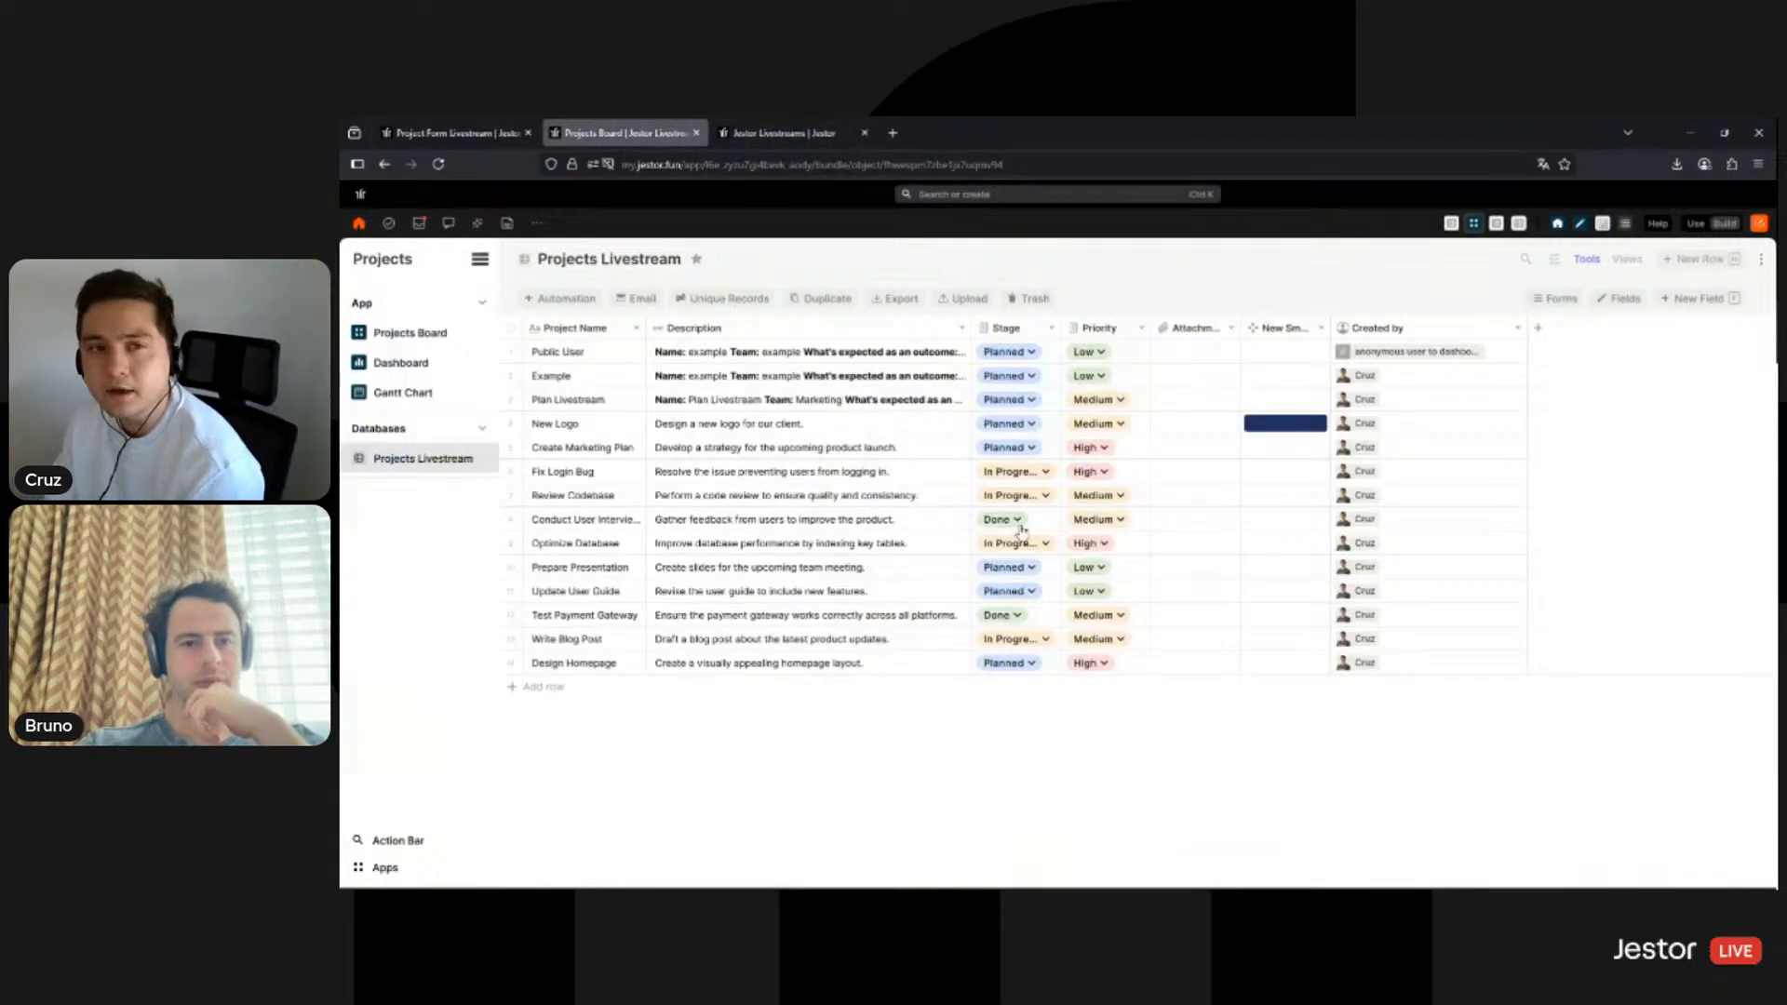
- Review the Public App sharing options, including e-mail recipients, then view the form in Use mode
left_click(477, 138)
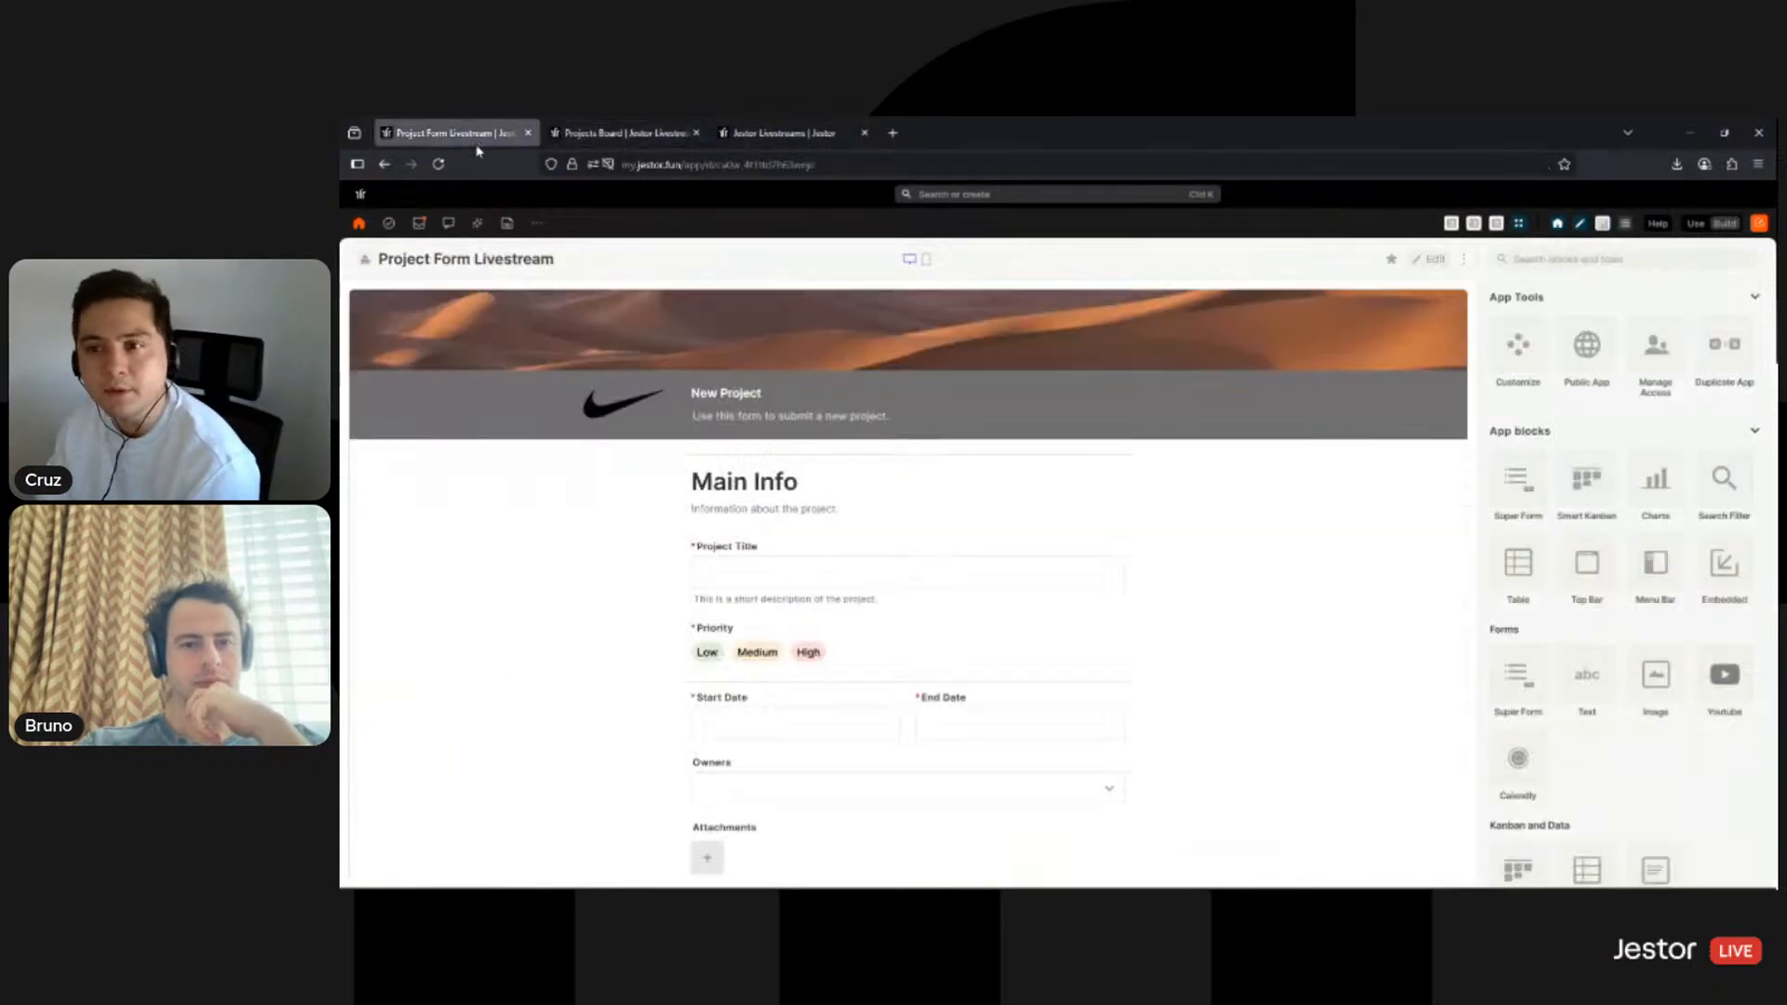
left_click(1429, 263)
left_click(1600, 349)
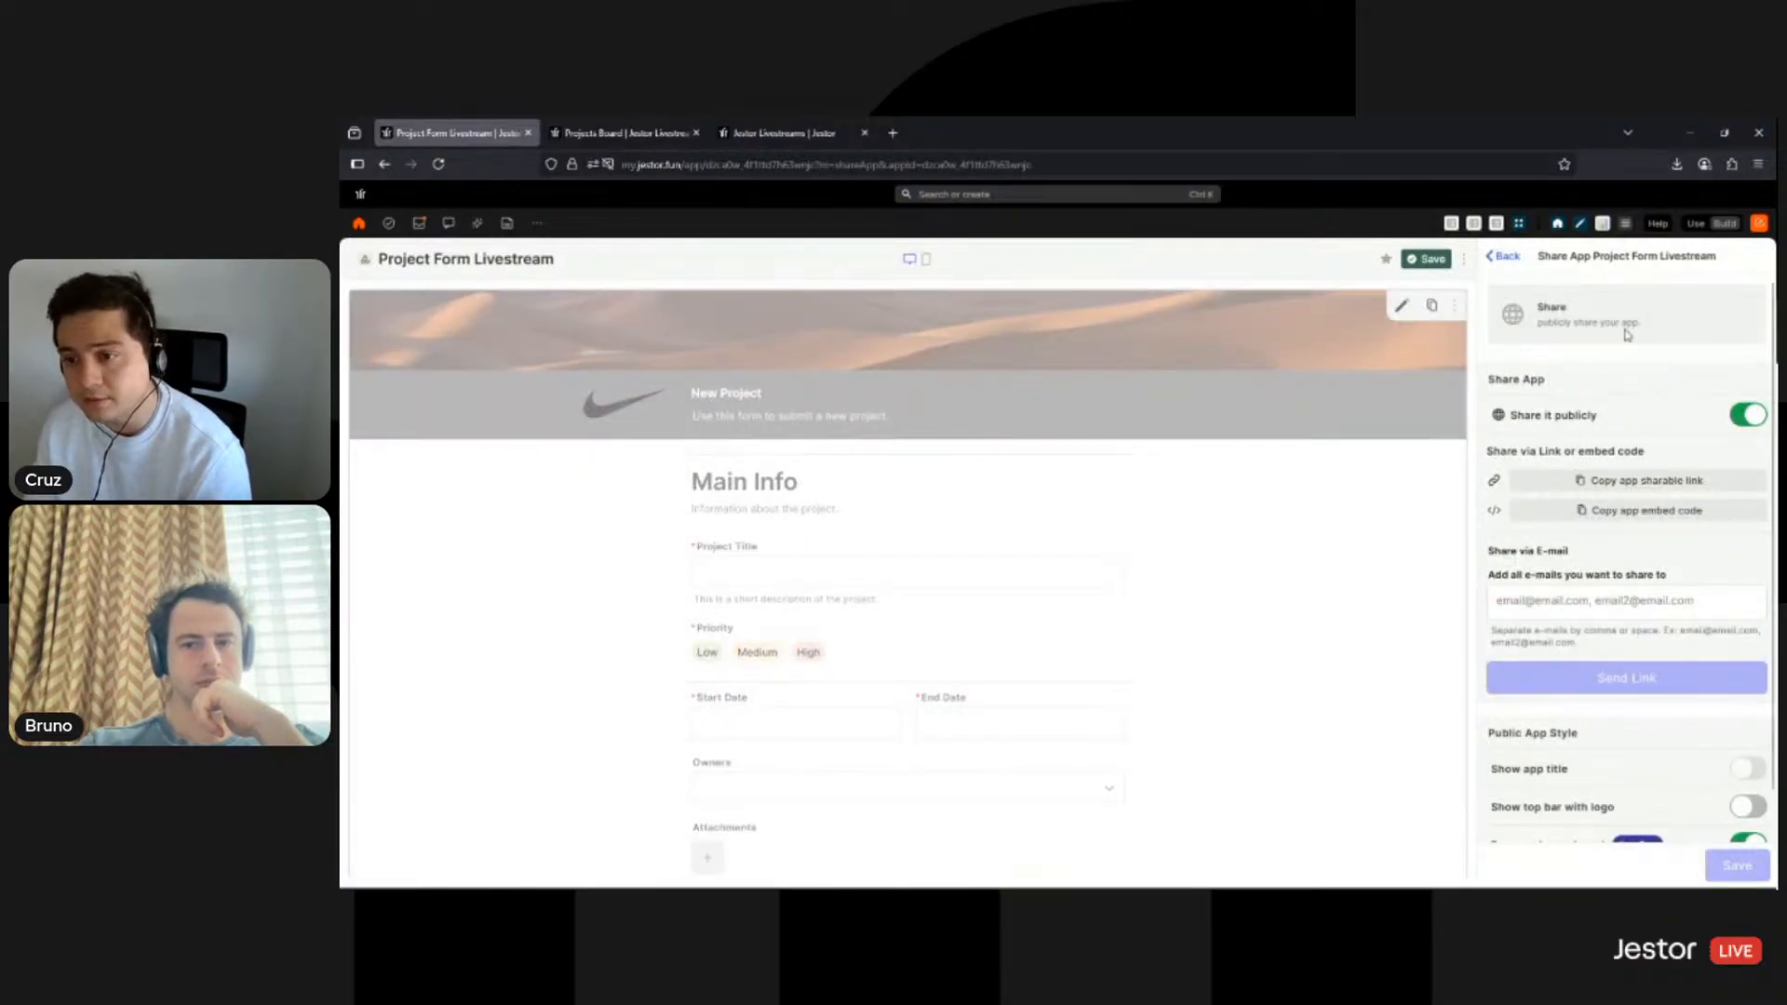
scroll(1645, 383, "down", 1)
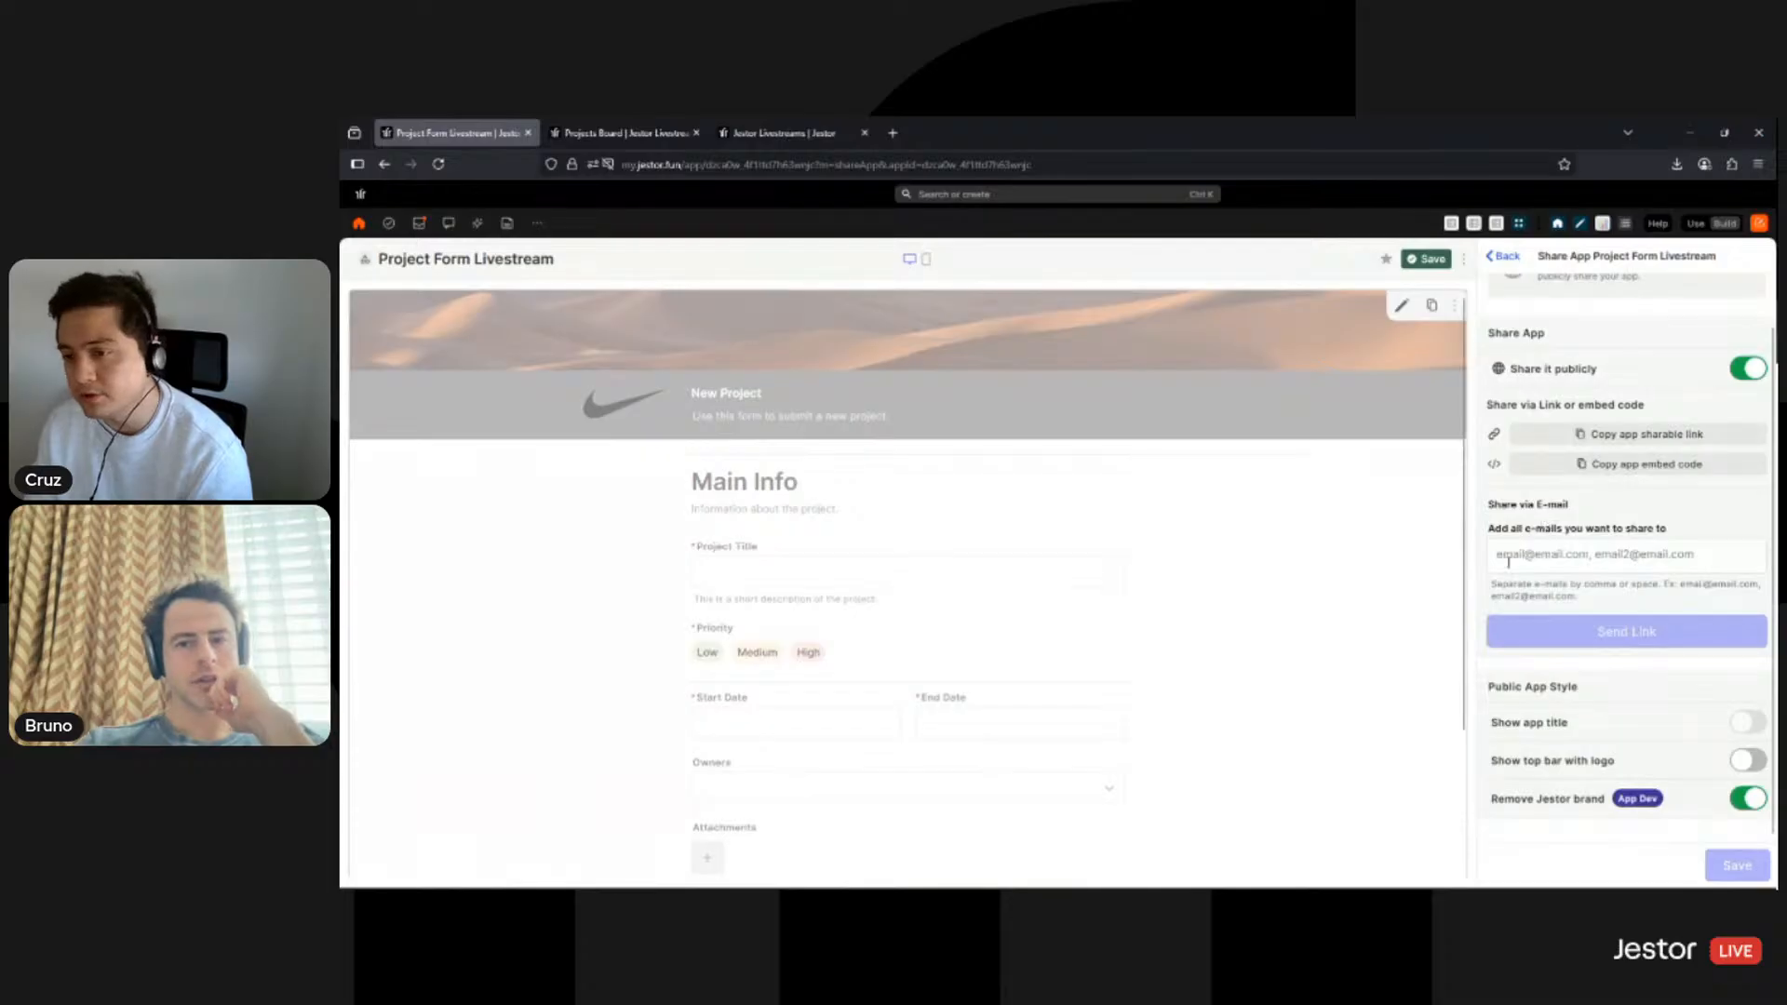
left_click(1574, 563)
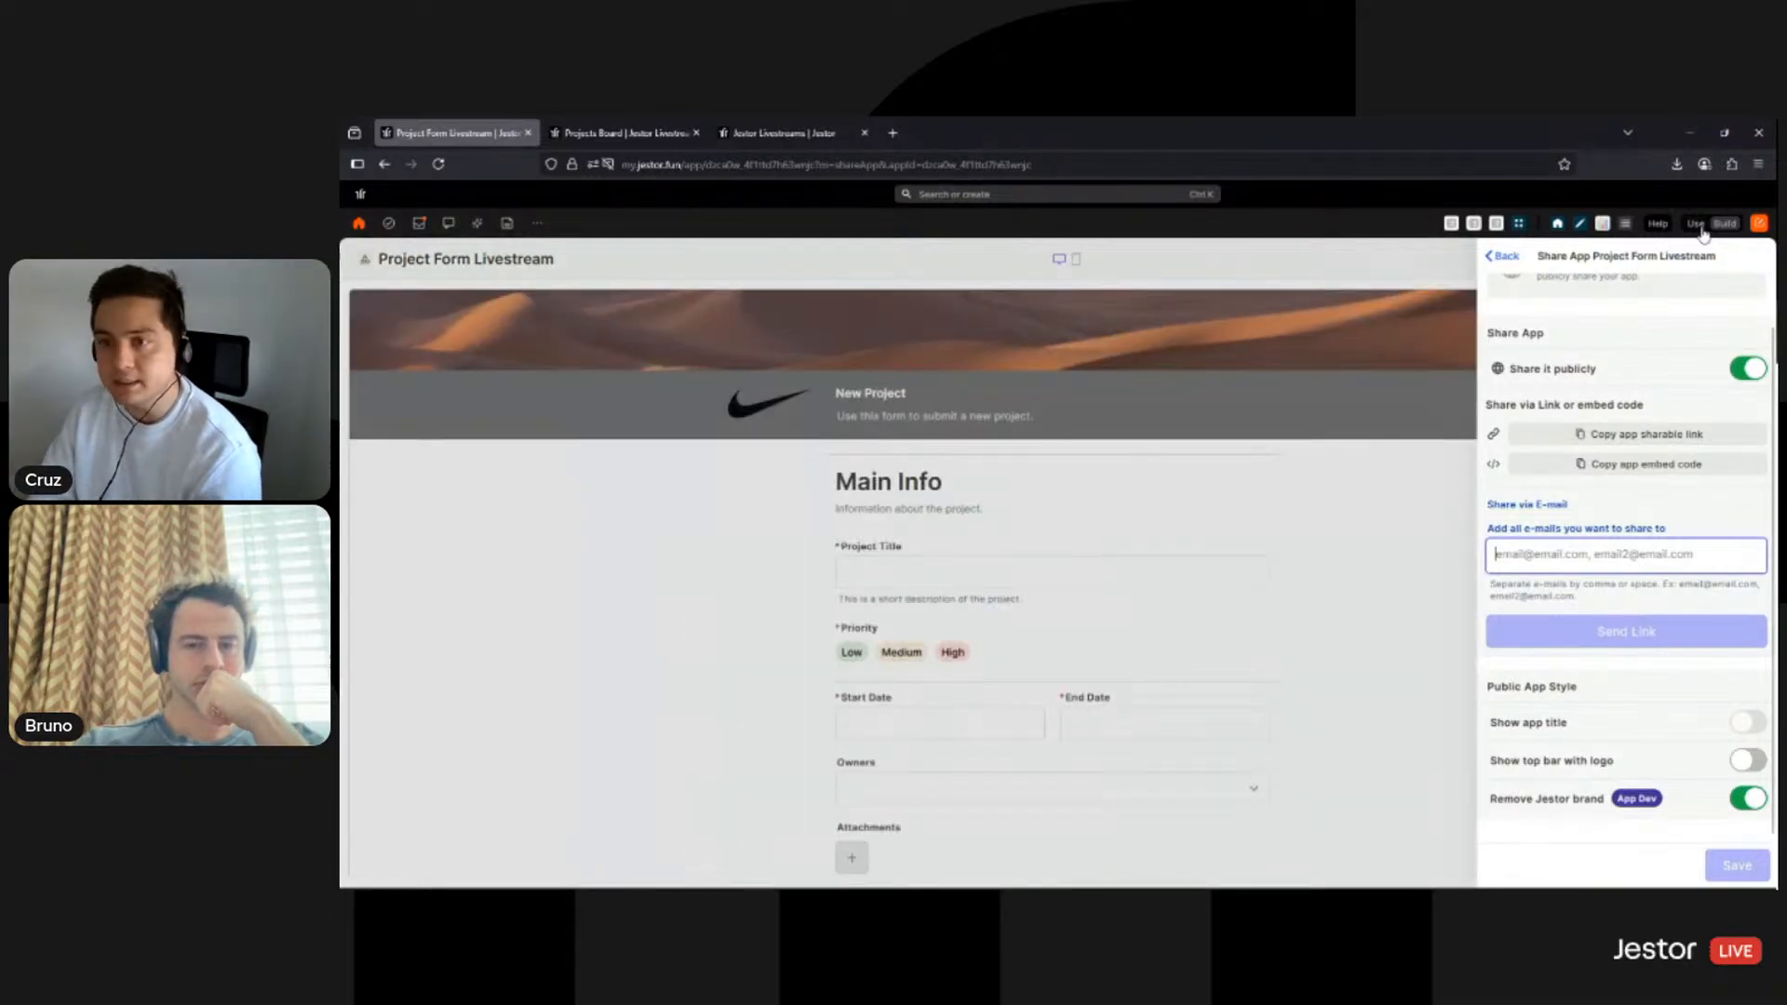
left_click(1695, 224)
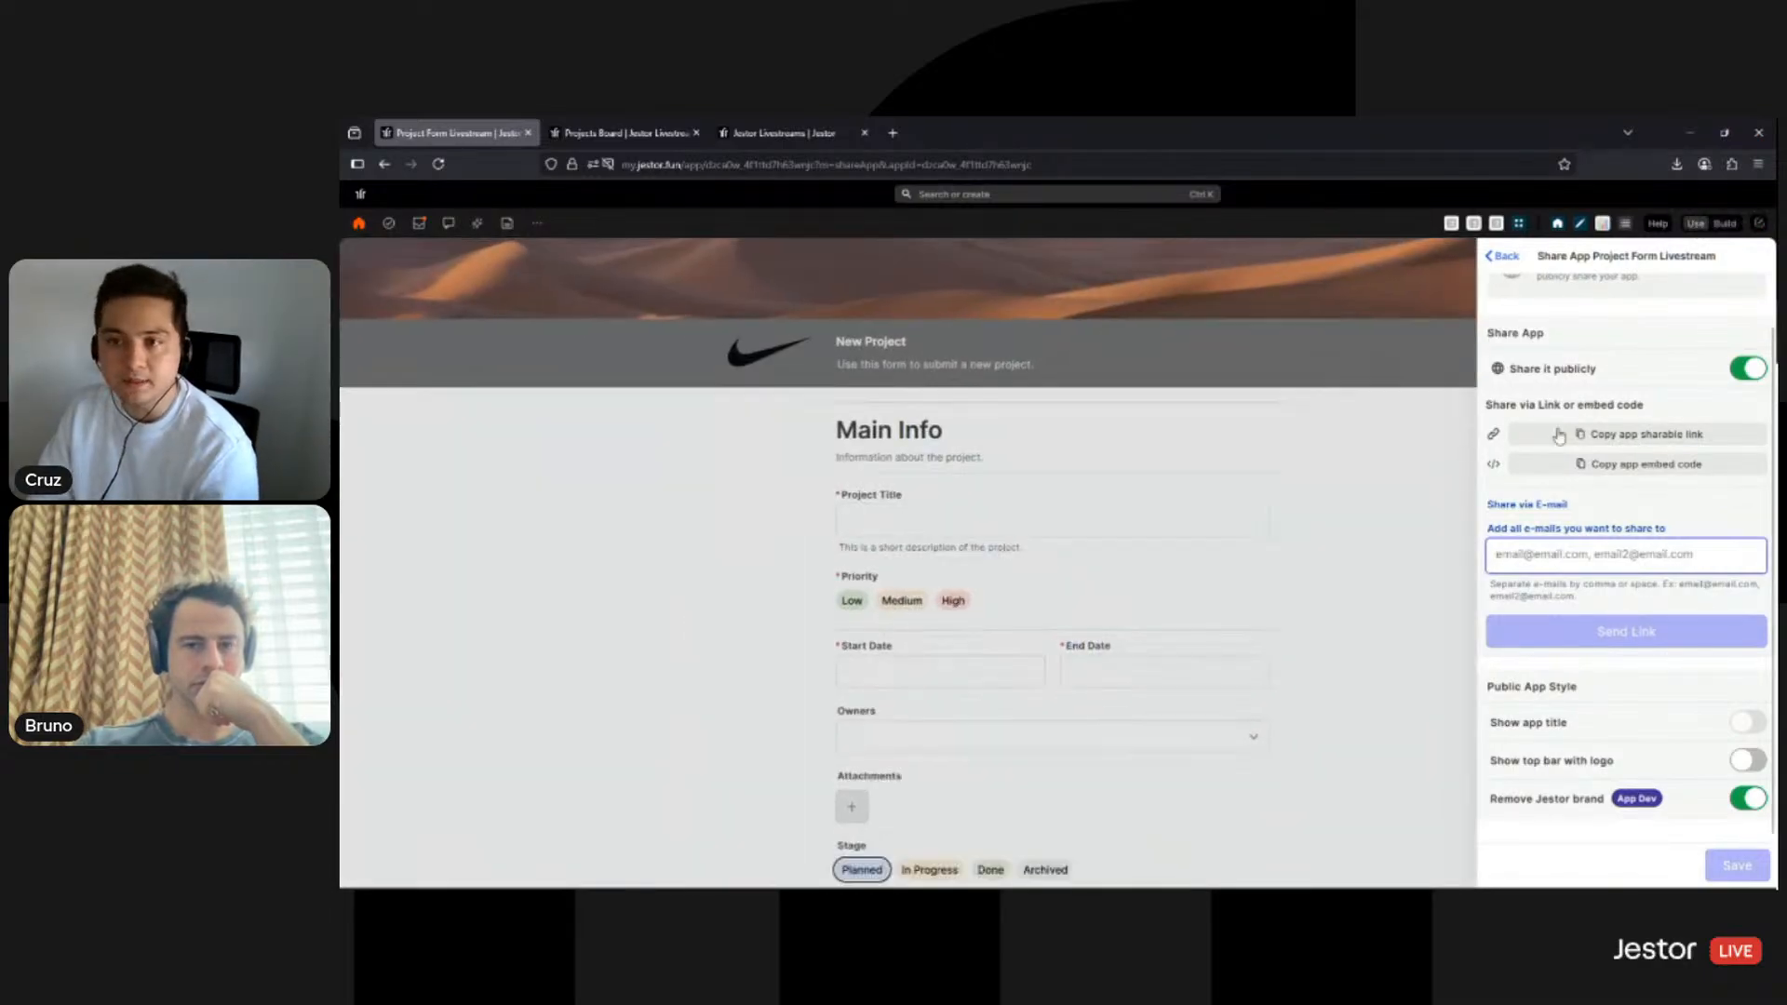
scroll(1418, 524, "up", 2)
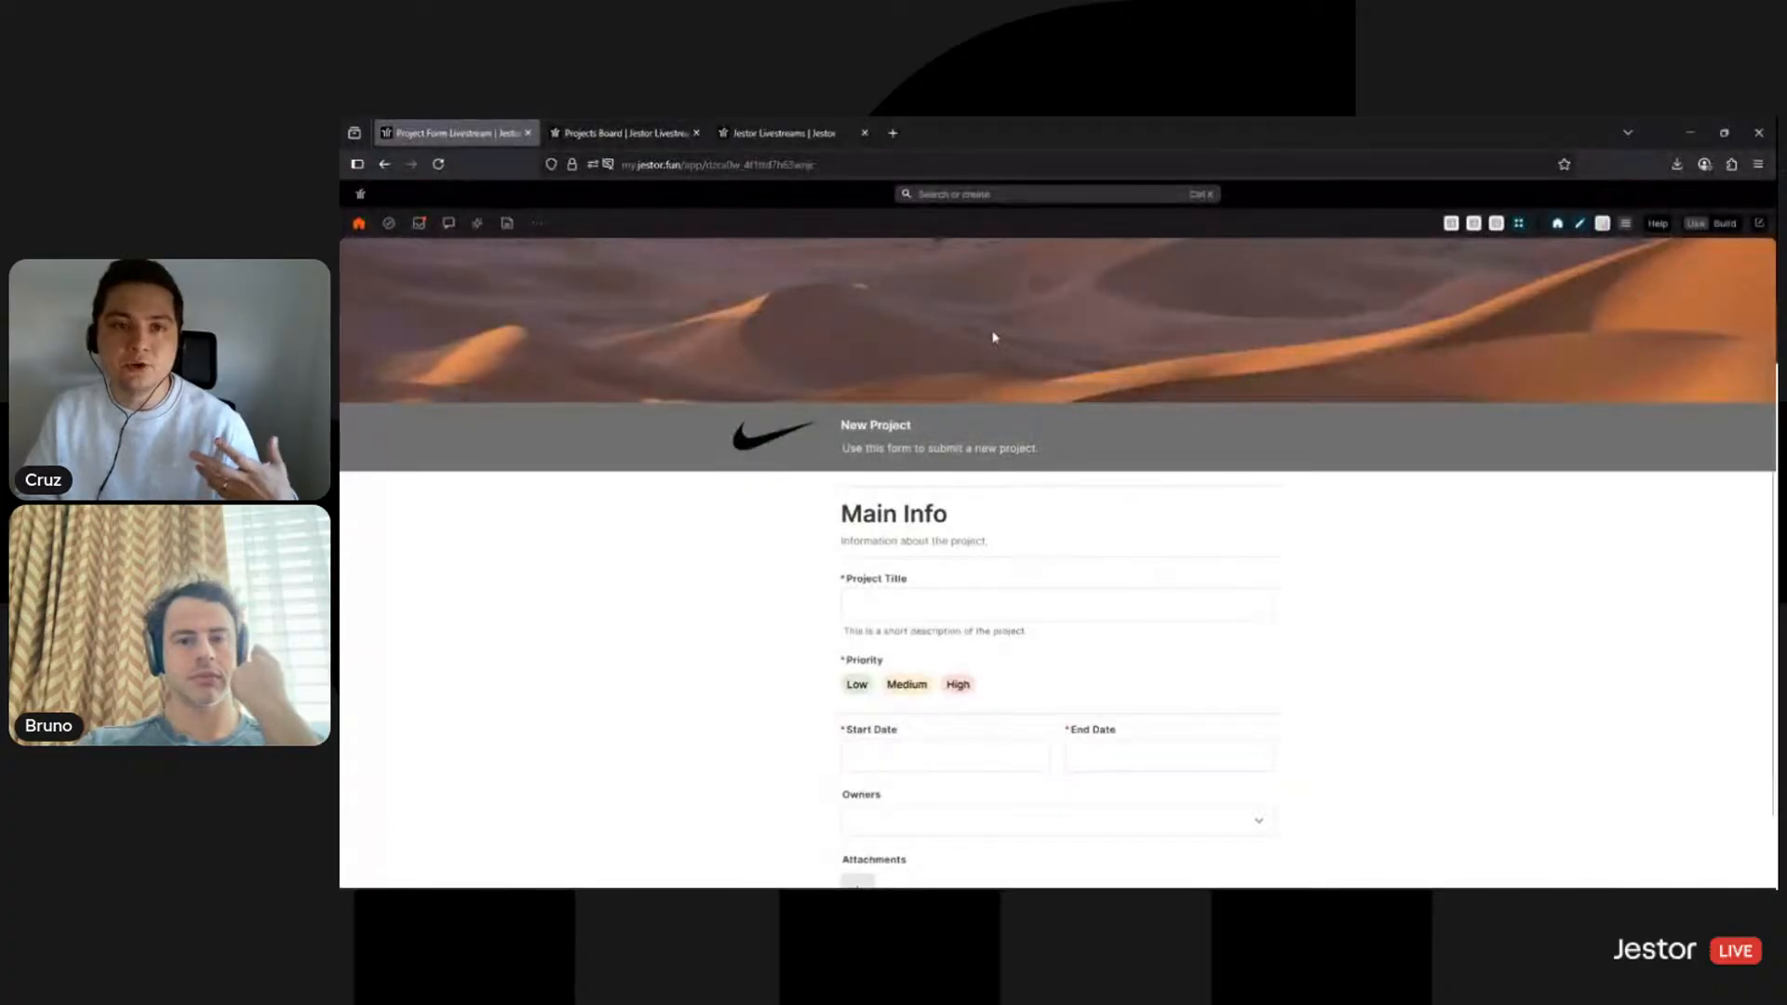
left_click(817, 135)
left_click(622, 133)
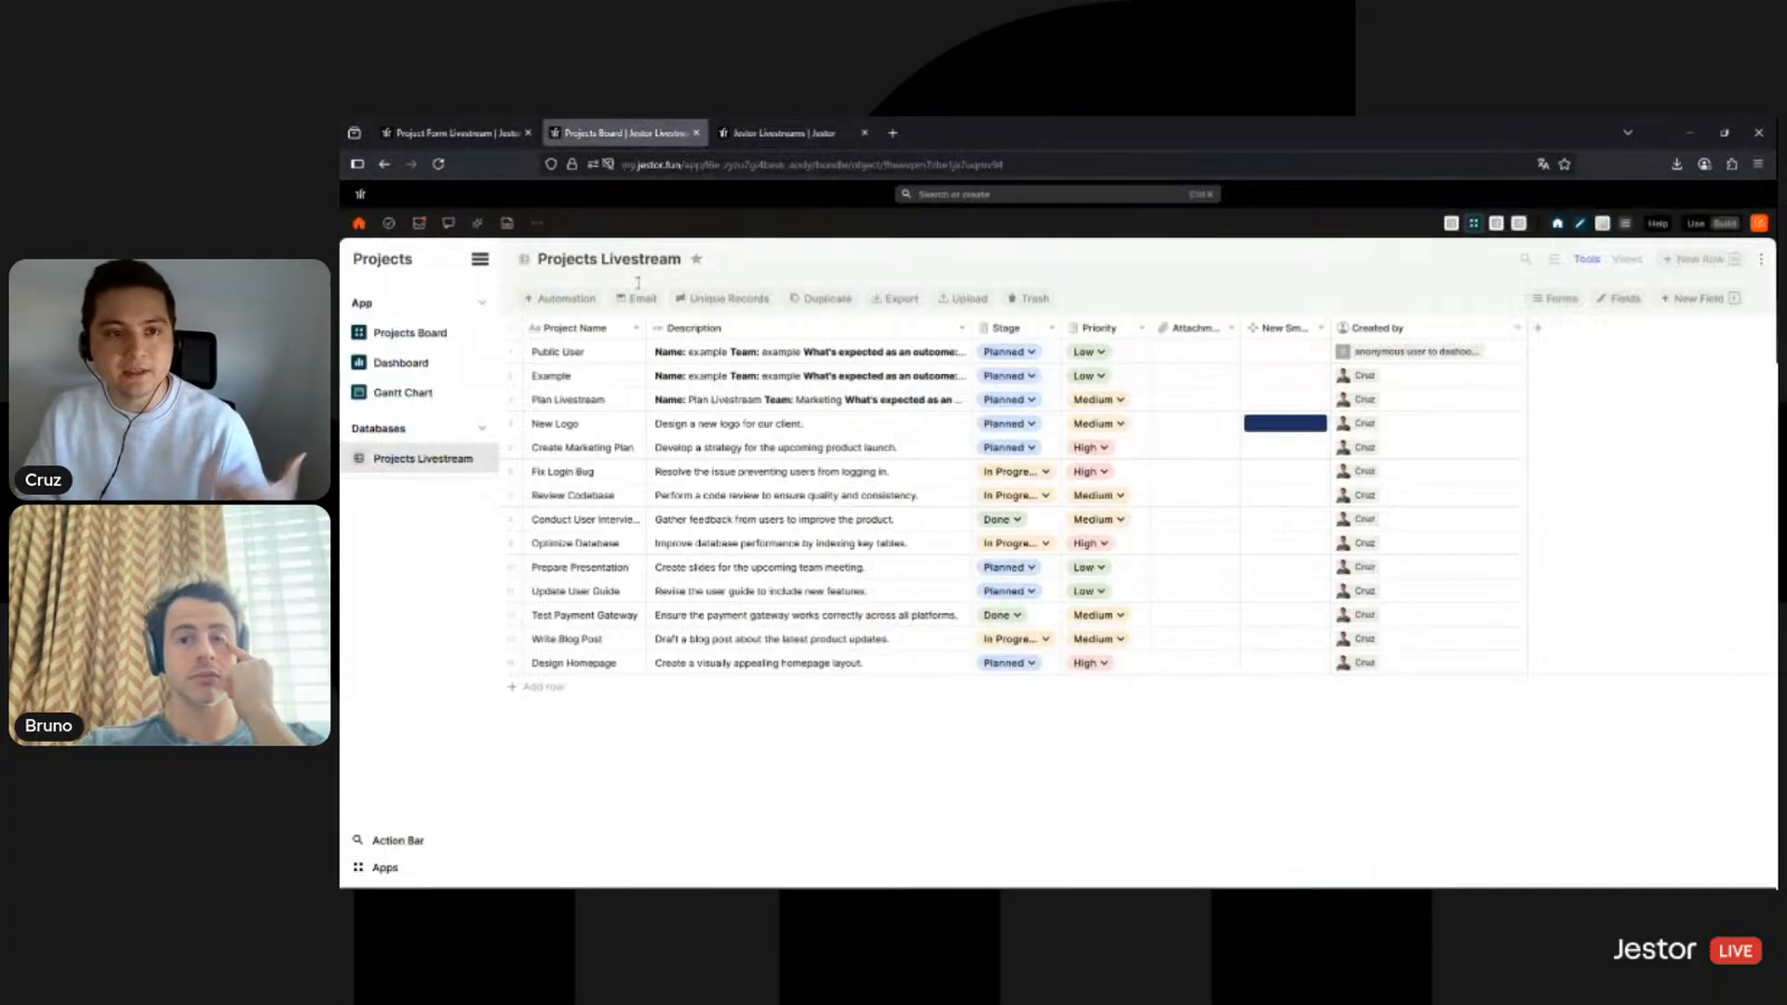
left_click(440, 343)
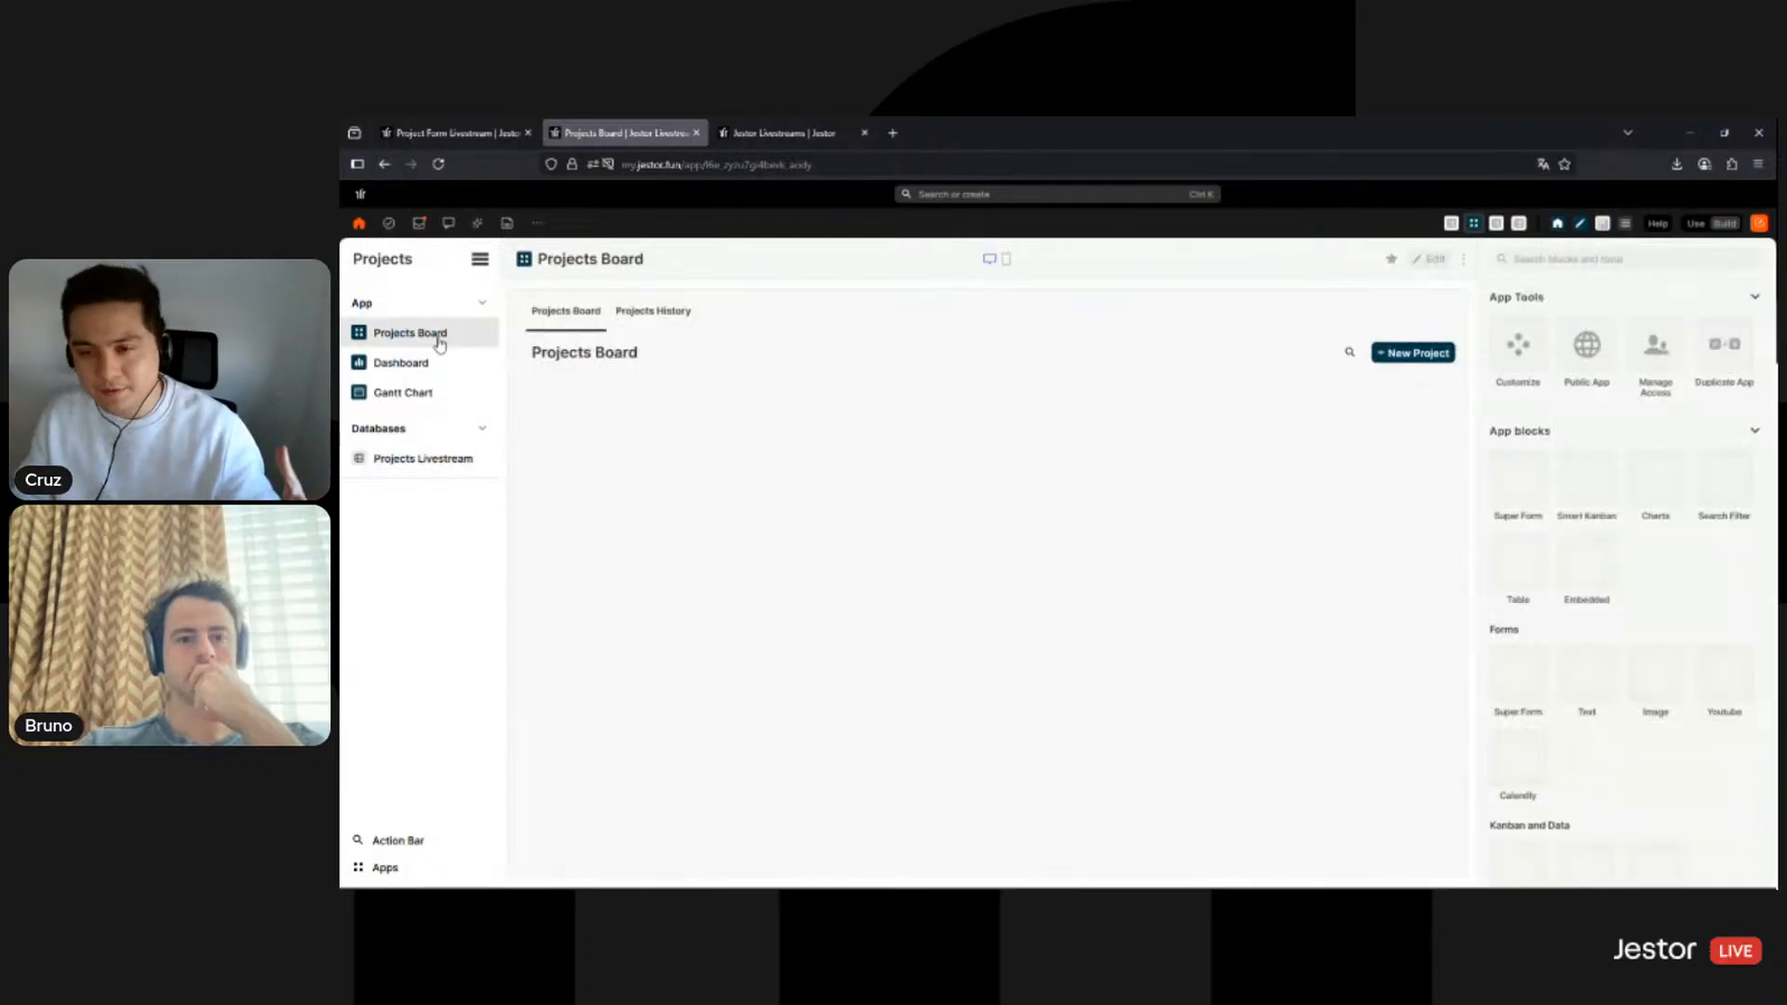
left_click(1695, 223)
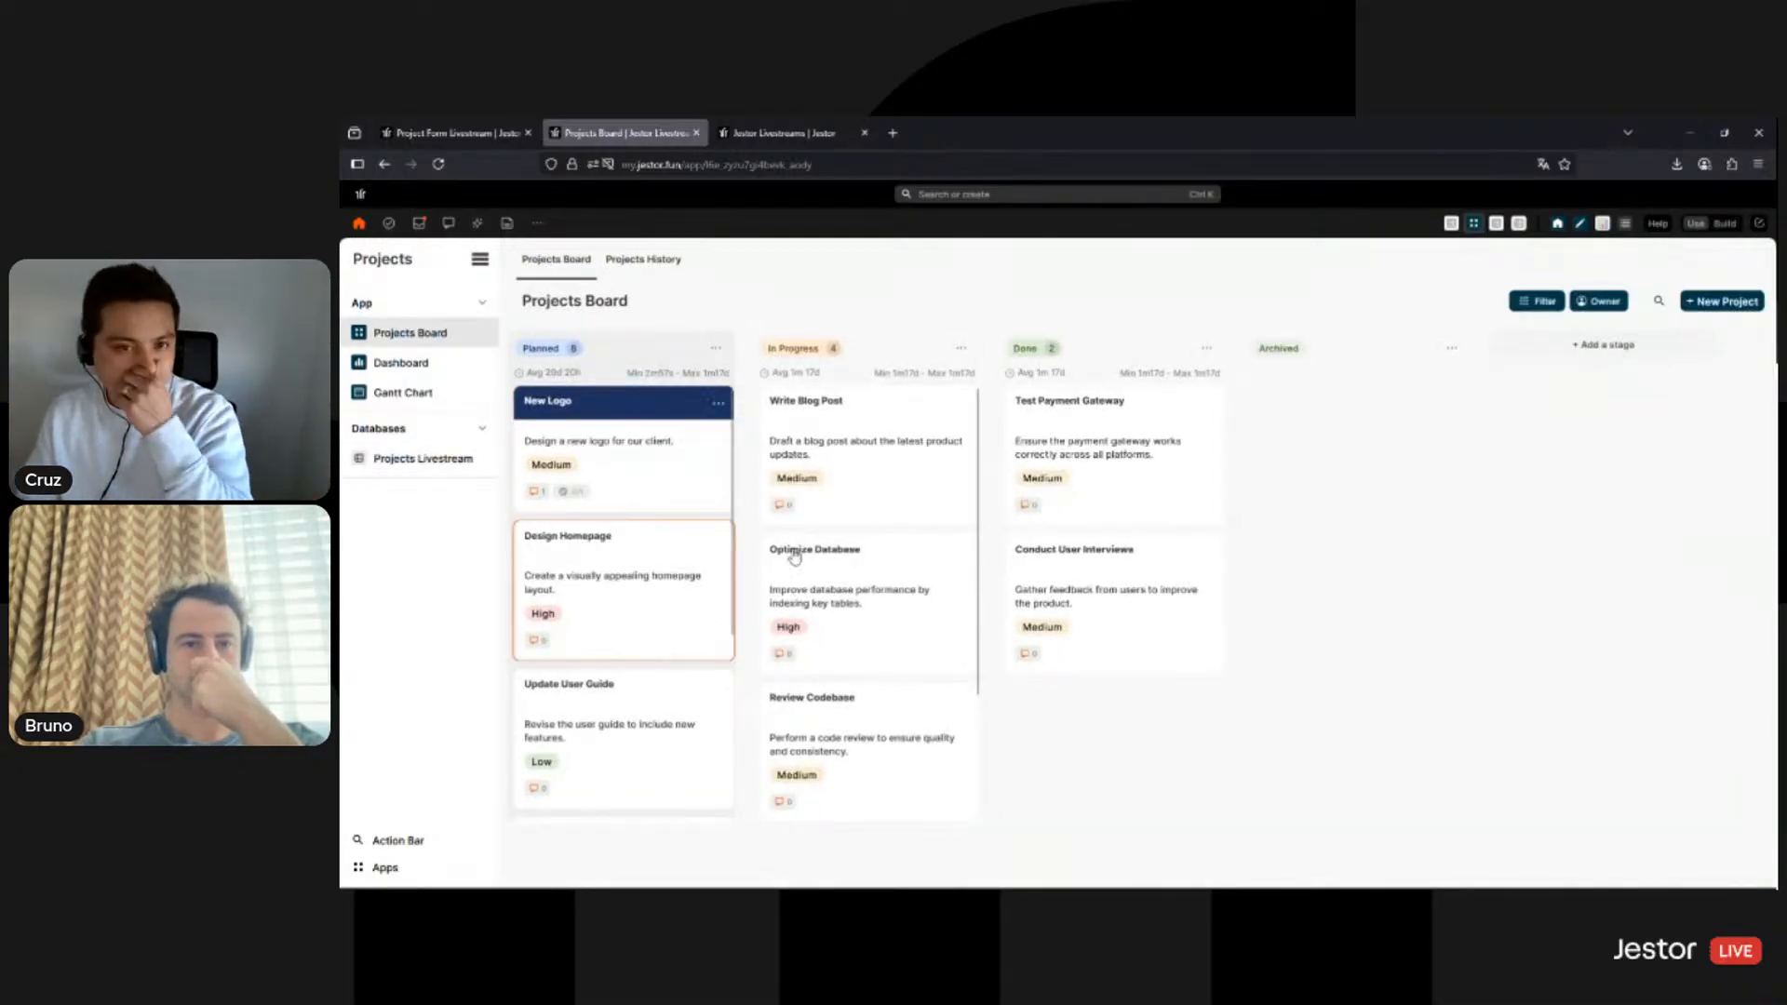
scroll(633, 633, "down", 3)
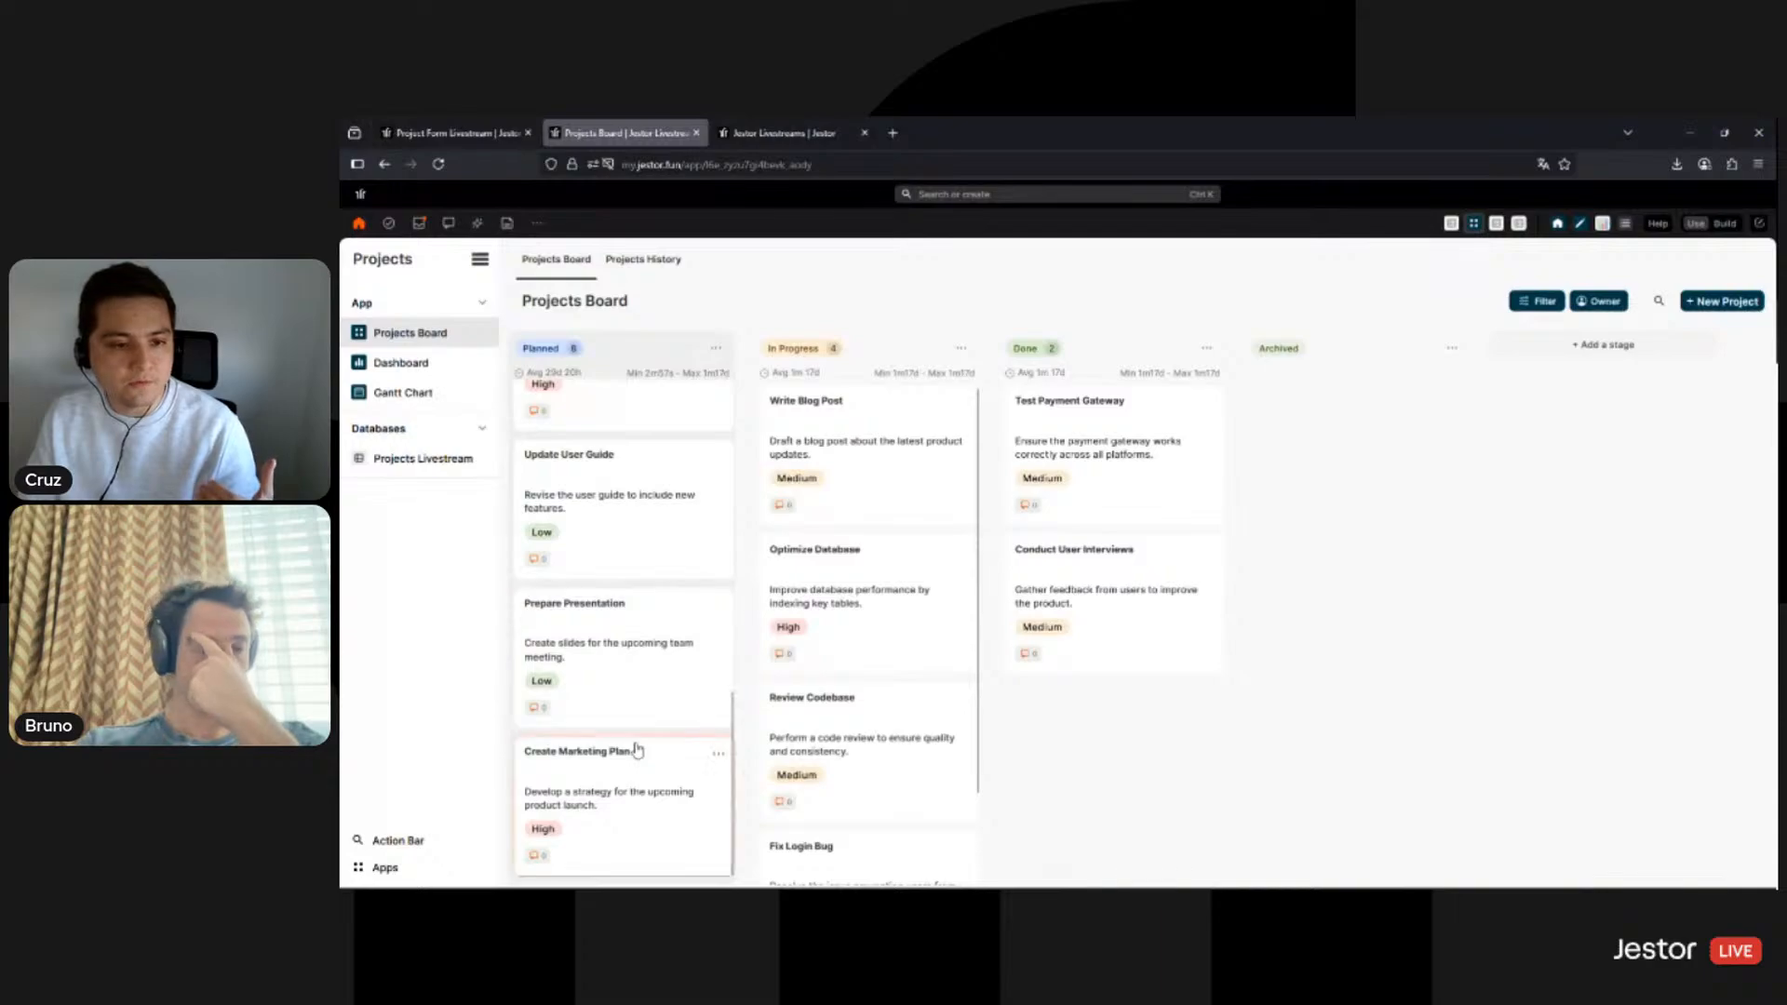
scroll(638, 749, "up", 5)
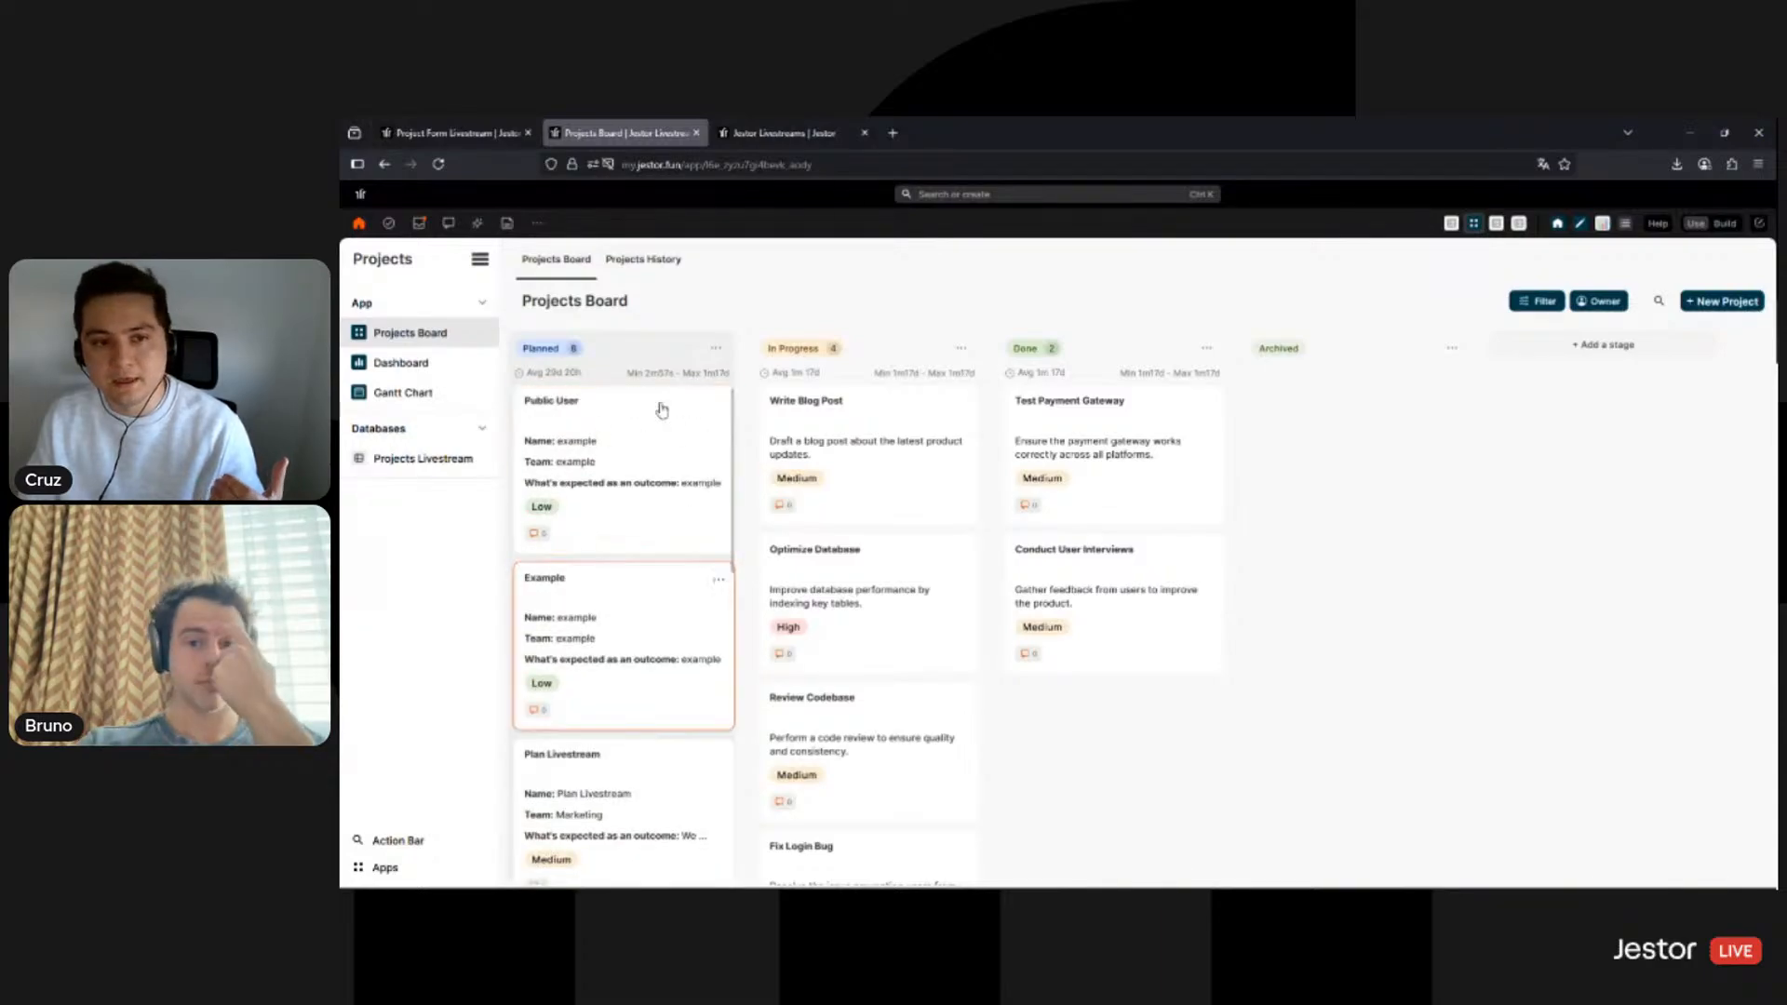
left_click(434, 126)
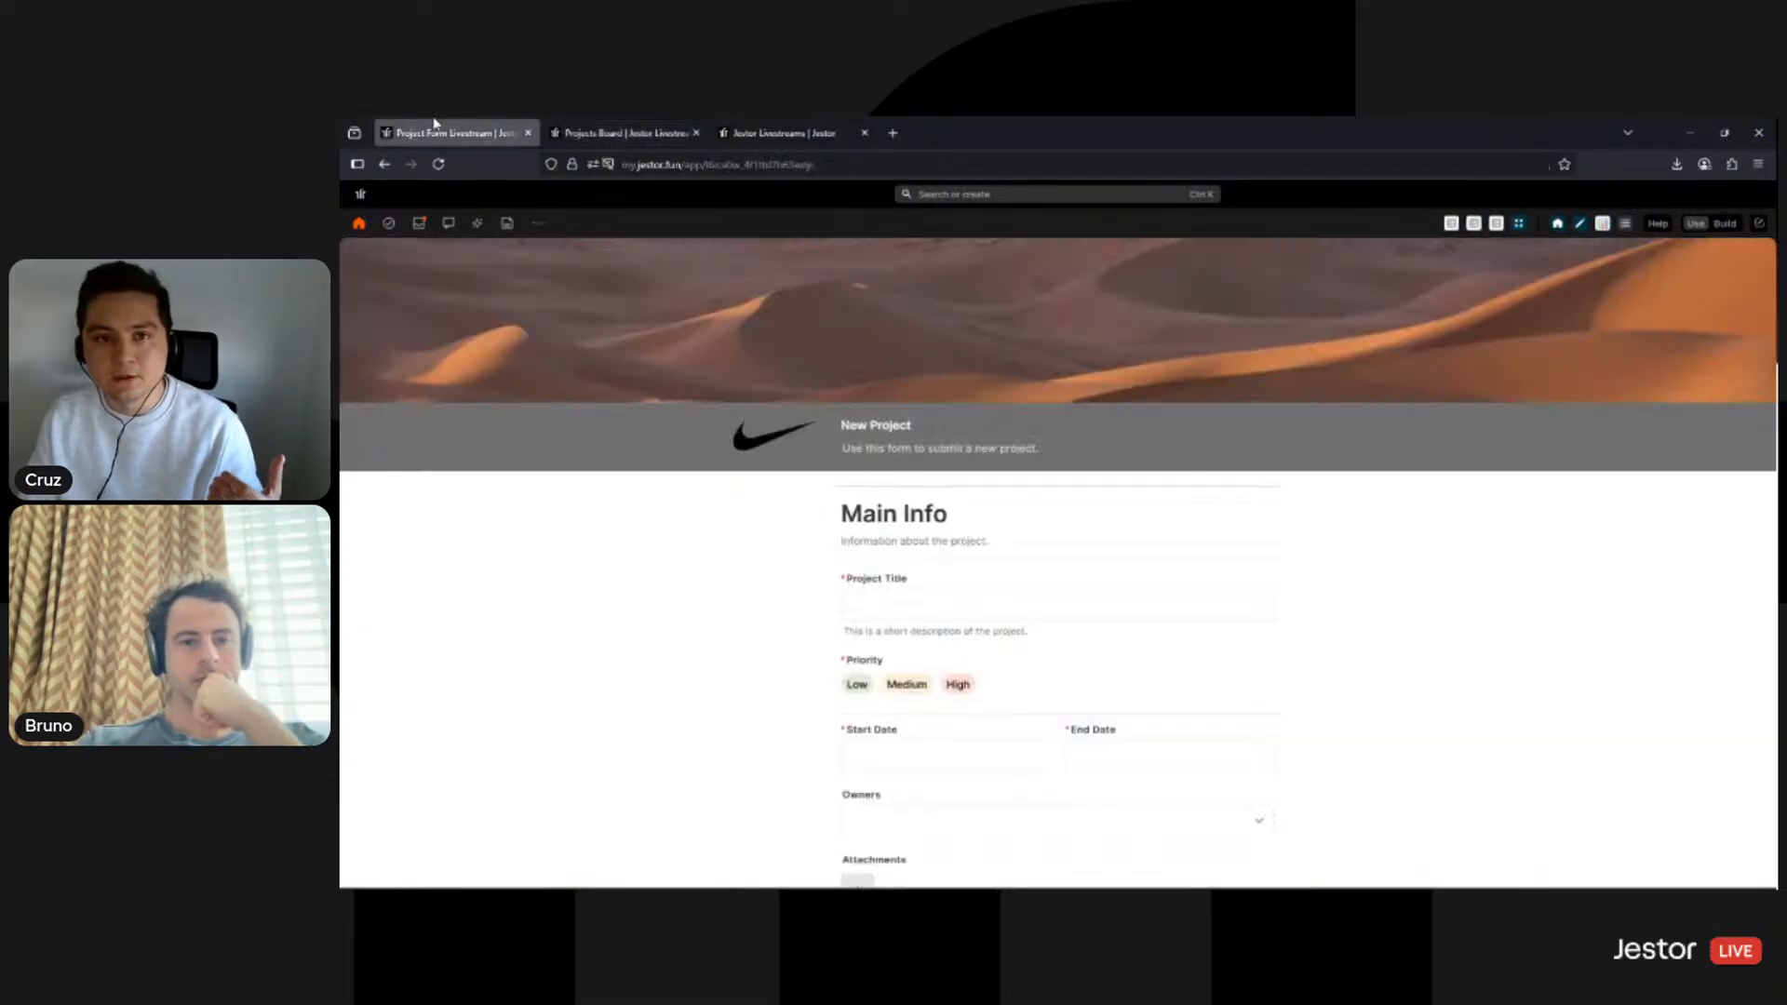
mouse_move(645, 137)
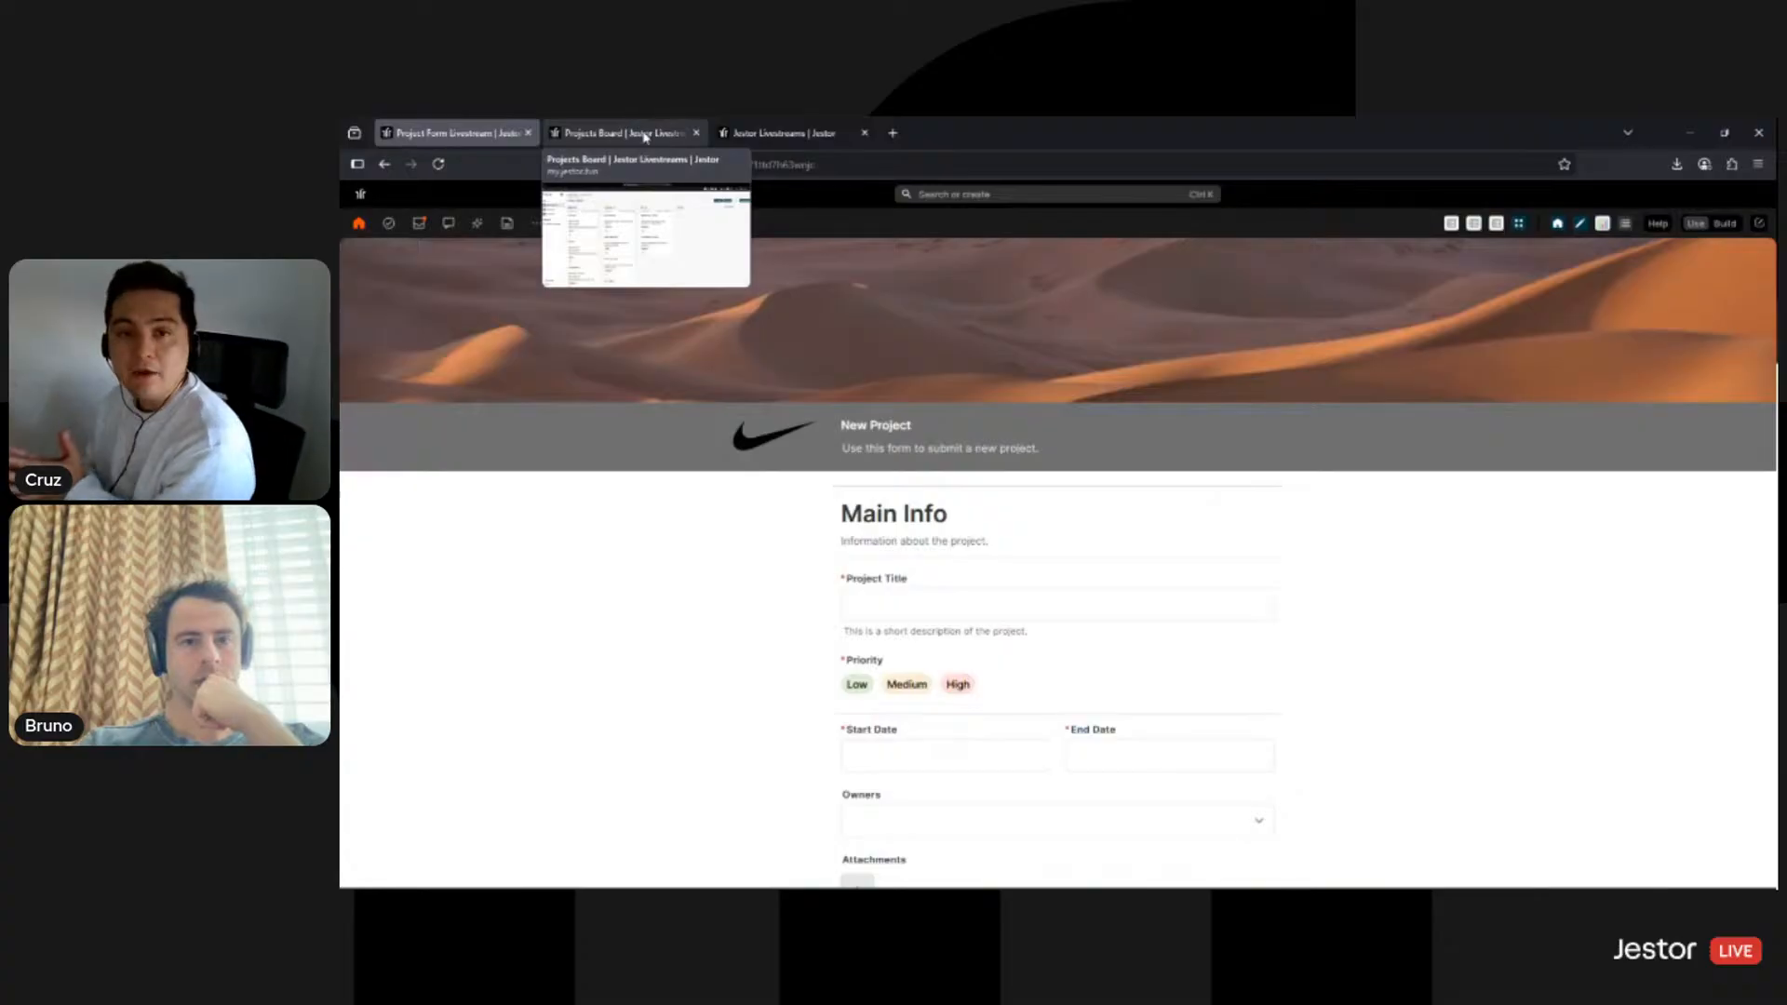
left_click(645, 135)
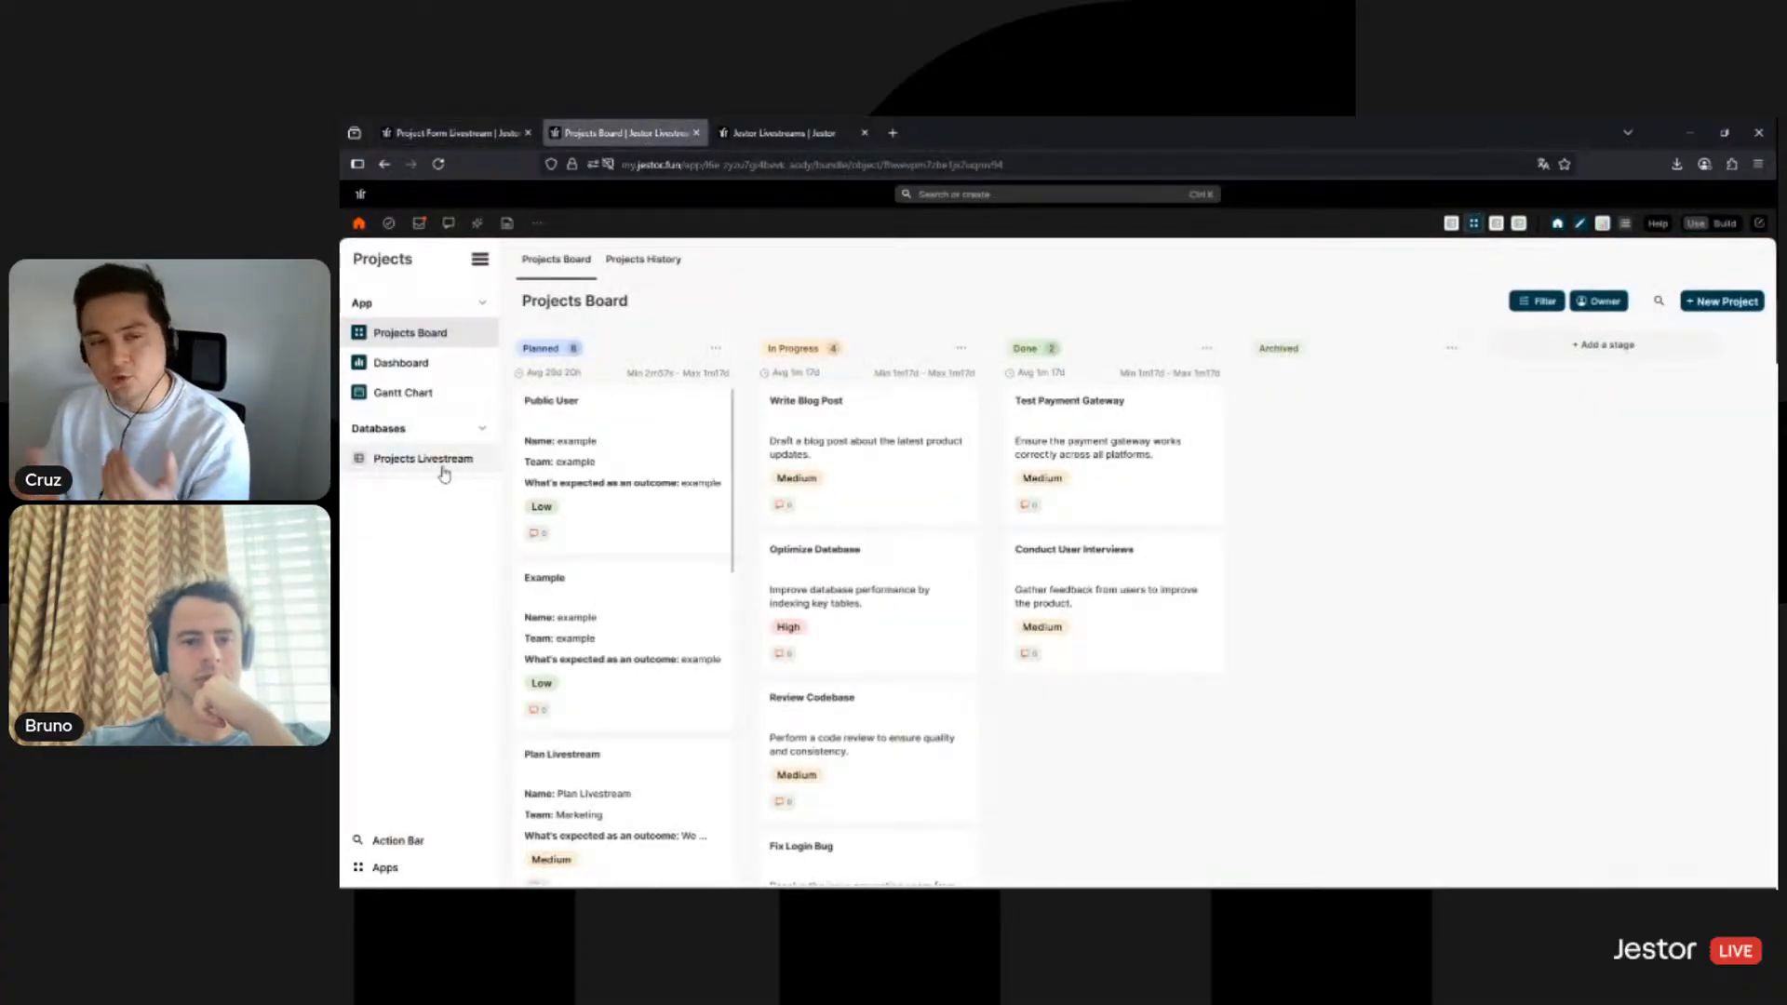
left_click(443, 461)
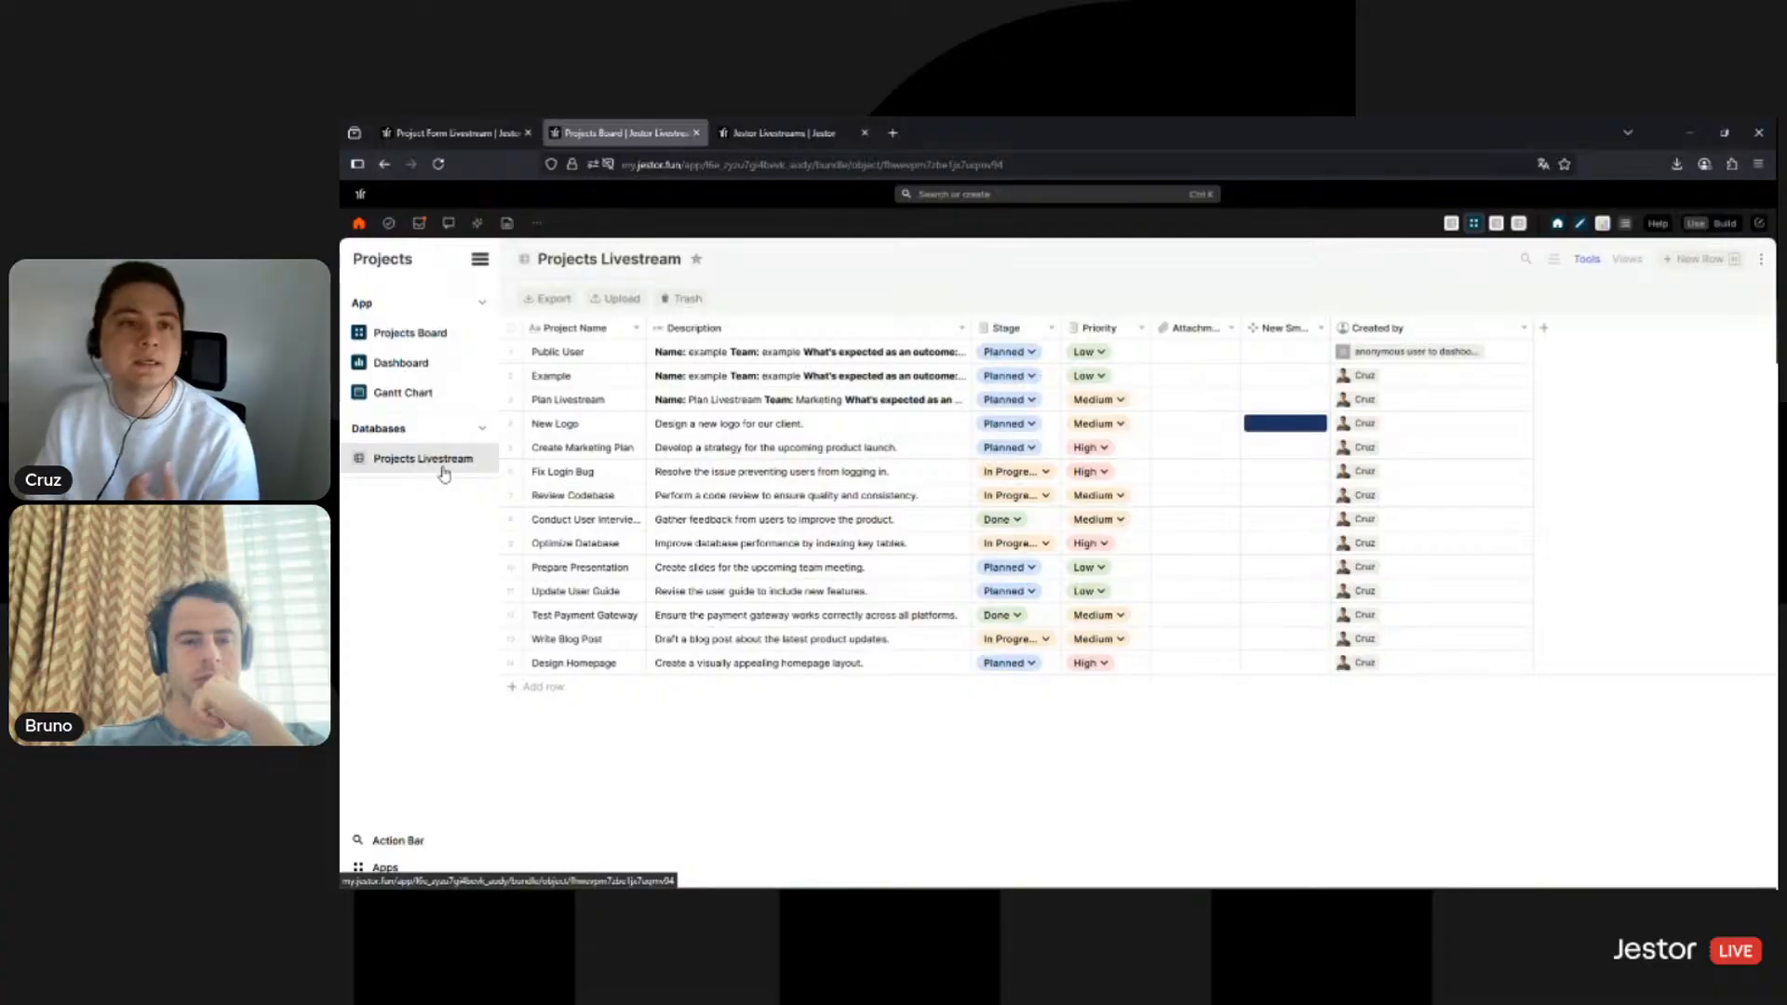
left_click(502, 137)
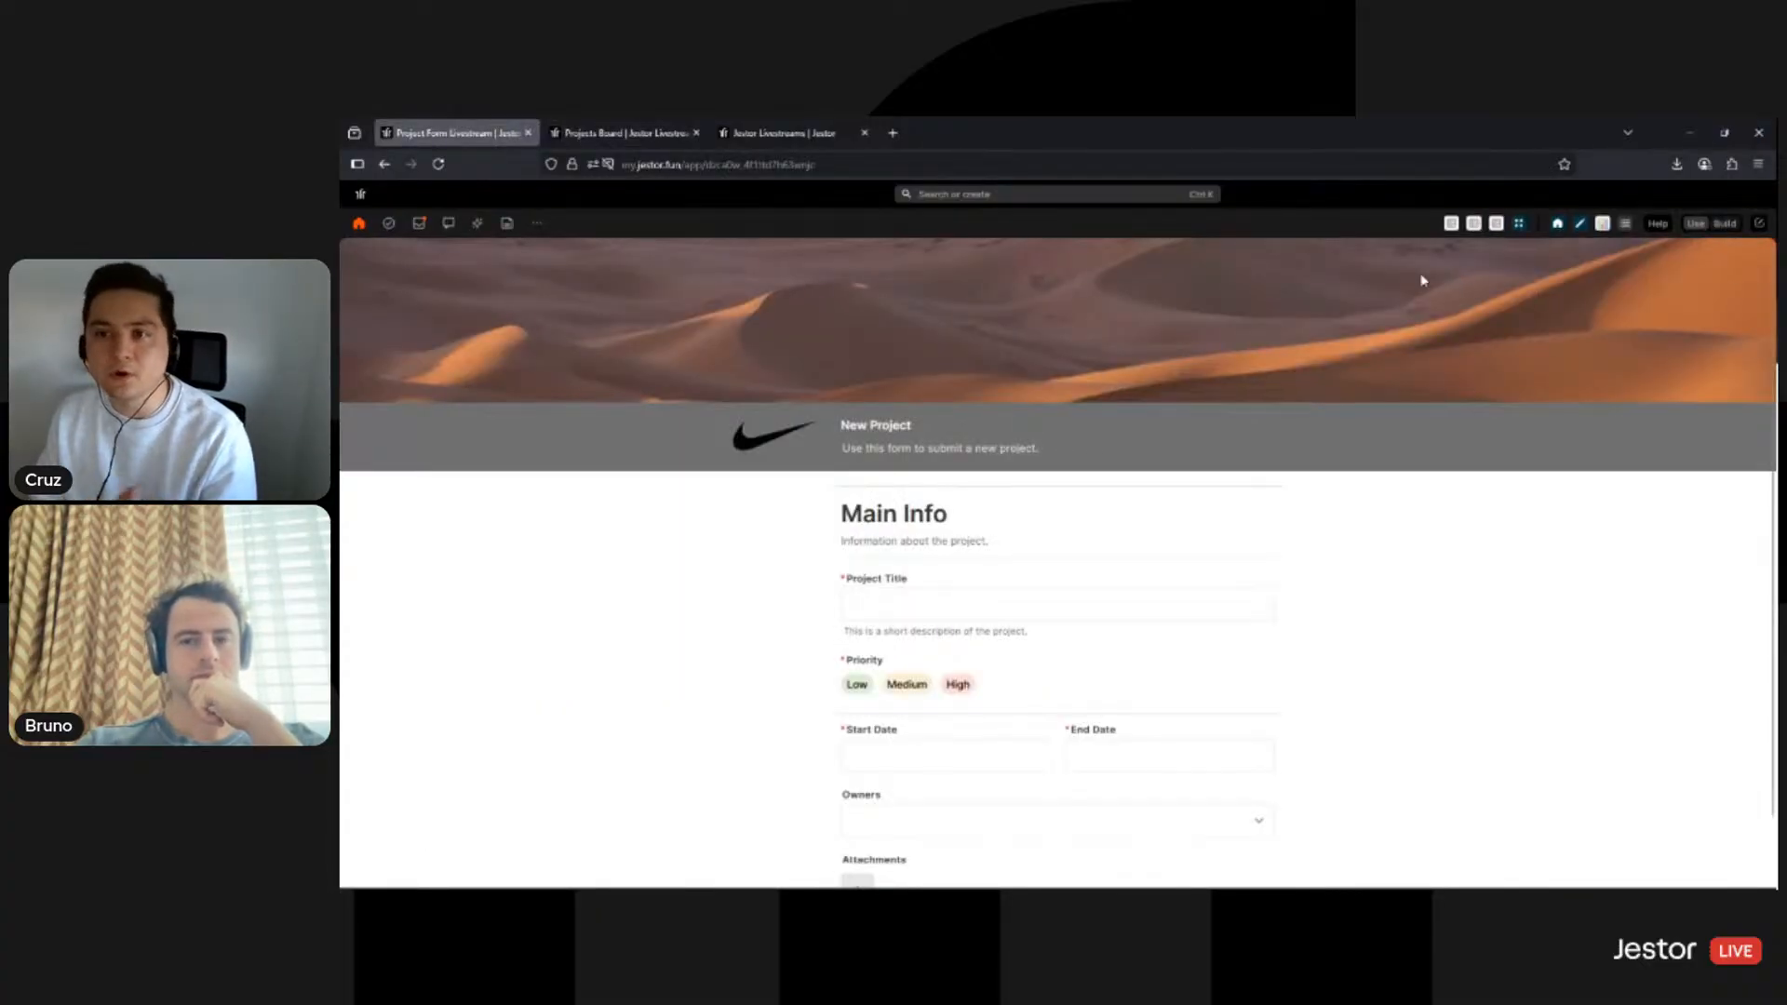
- Save the New Project form block after checking the public form, then return to build mode
left_click(1403, 312)
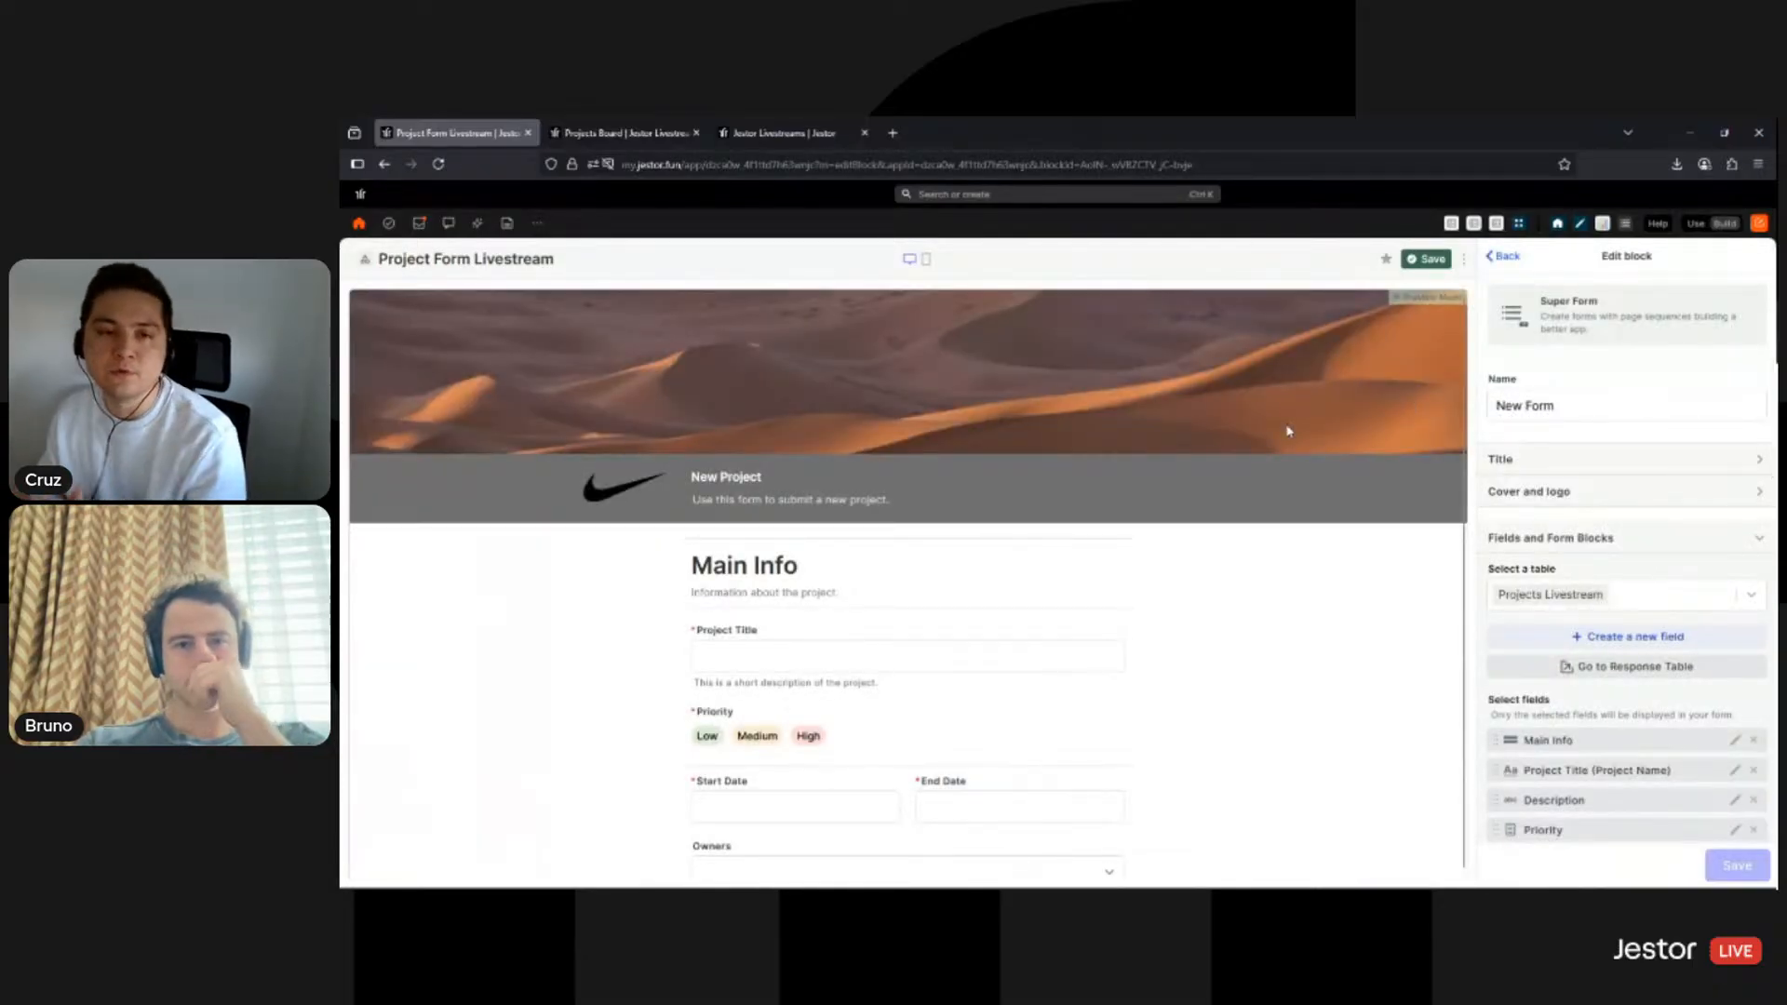
left_click(774, 133)
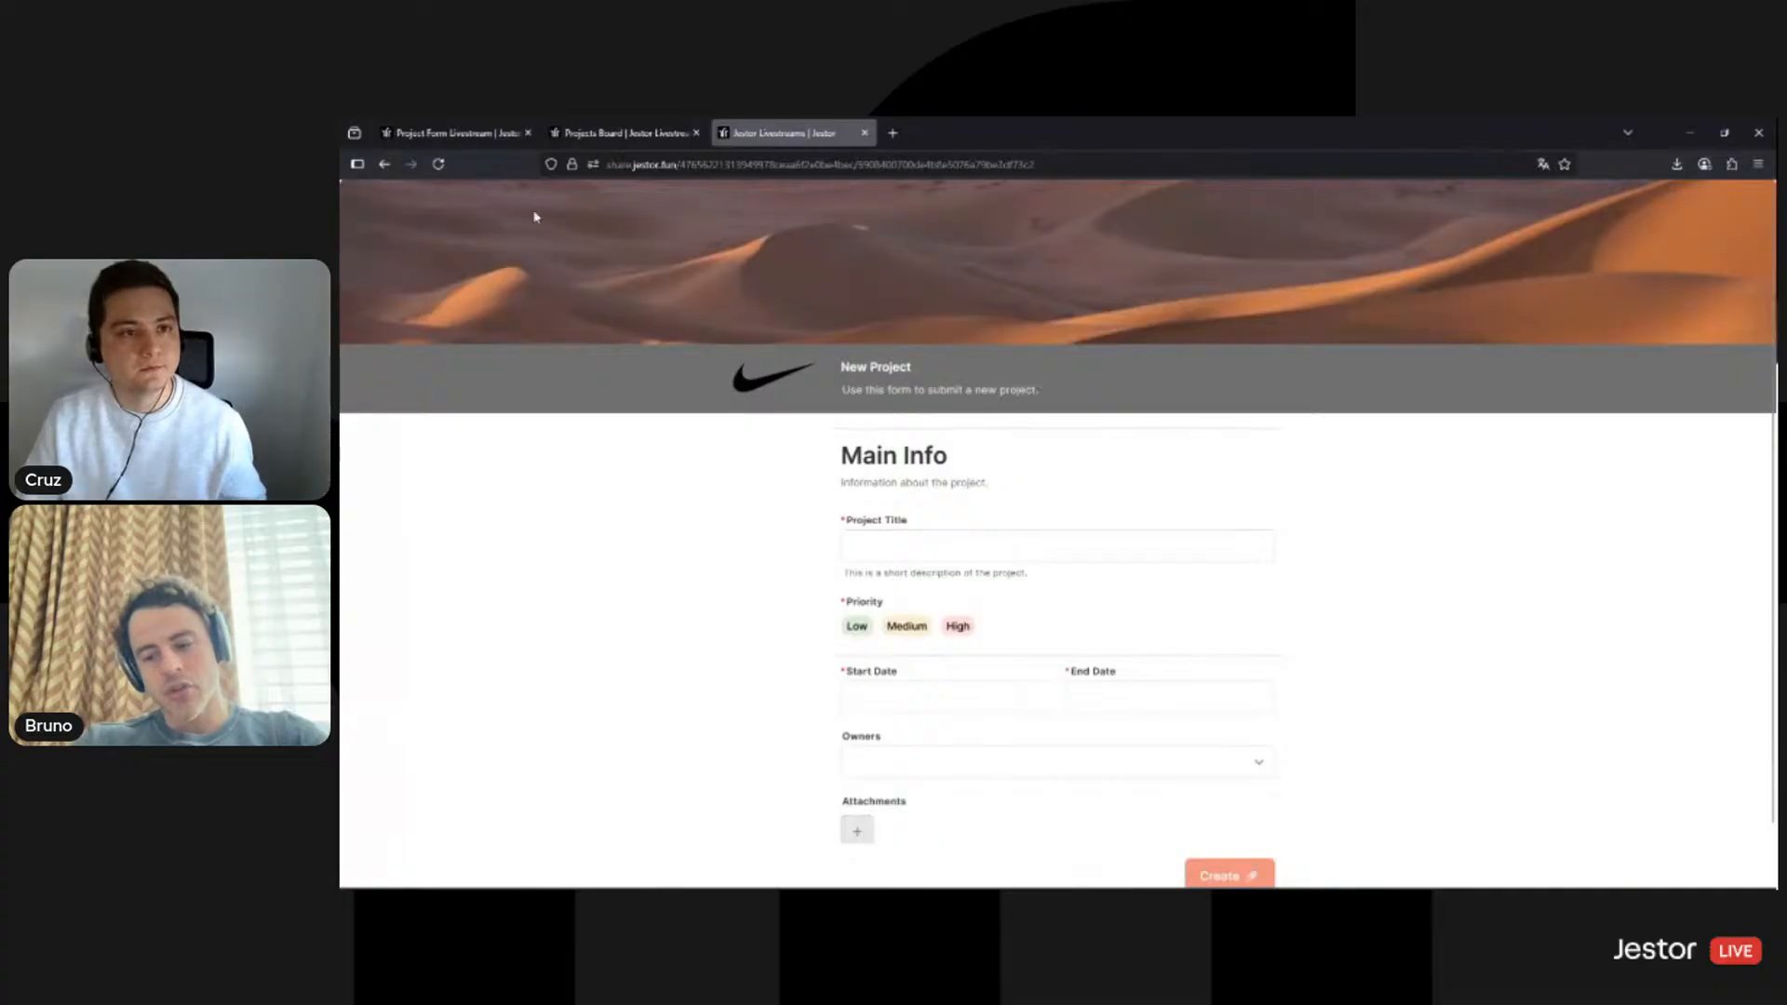
left_click(457, 139)
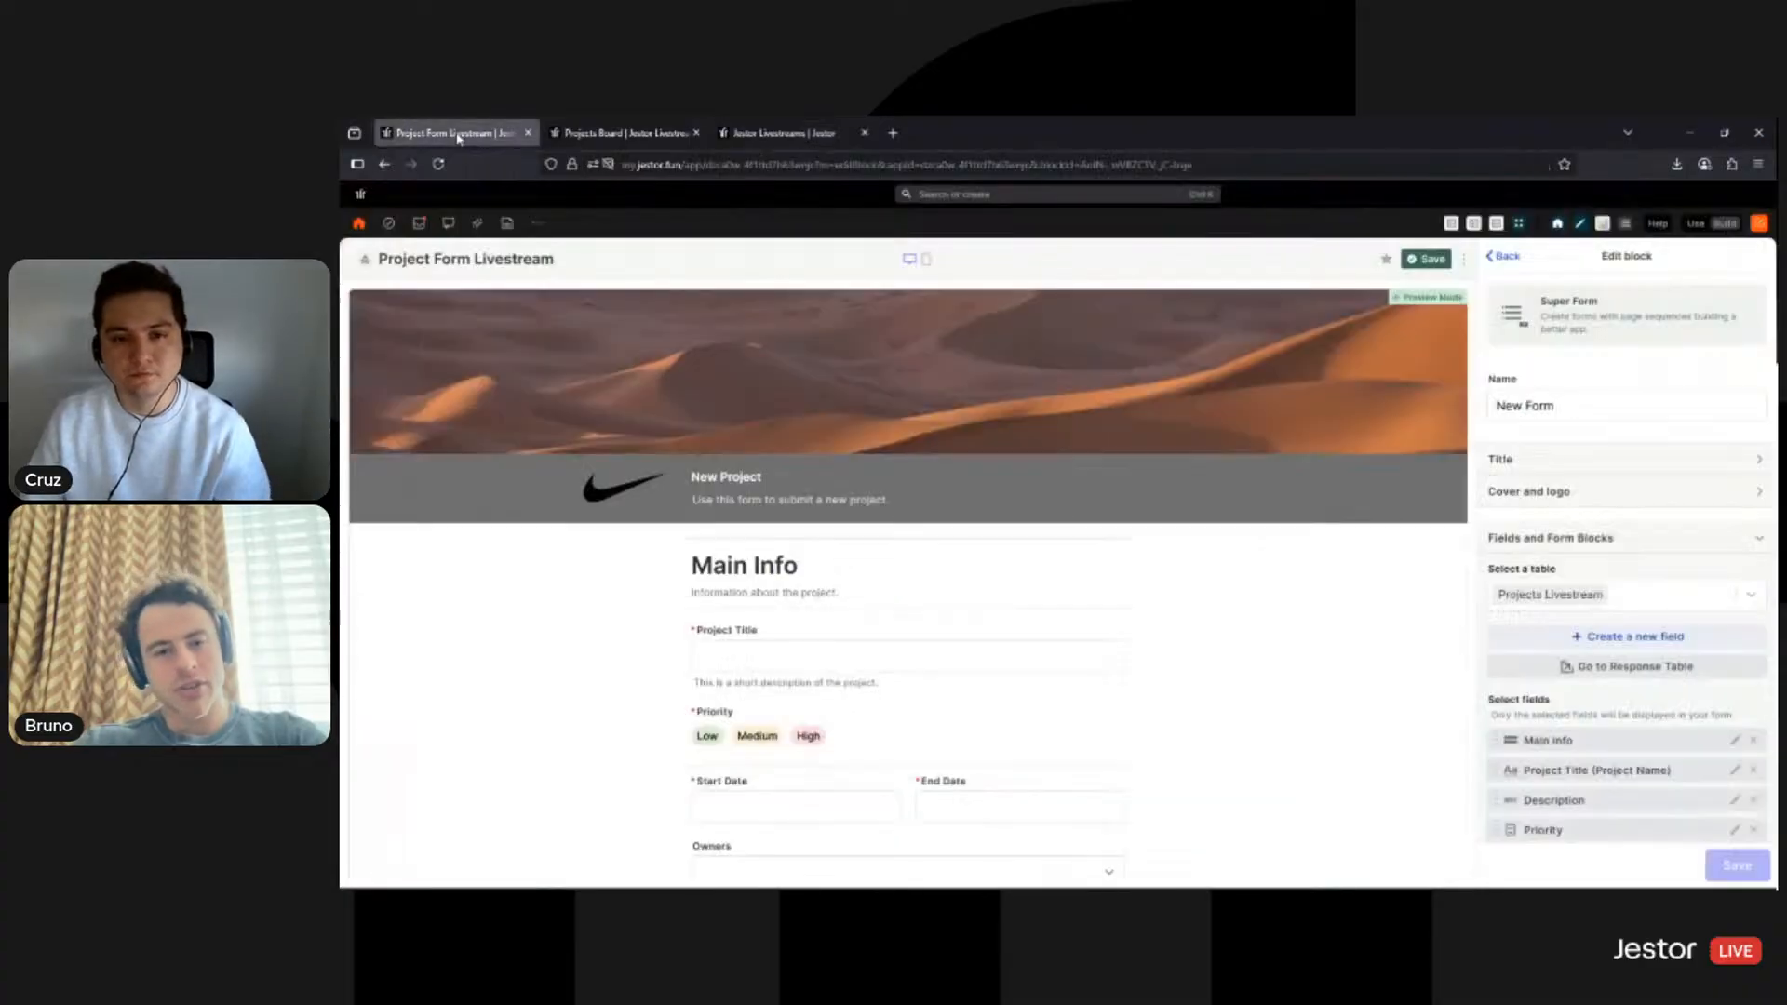
left_click(1417, 270)
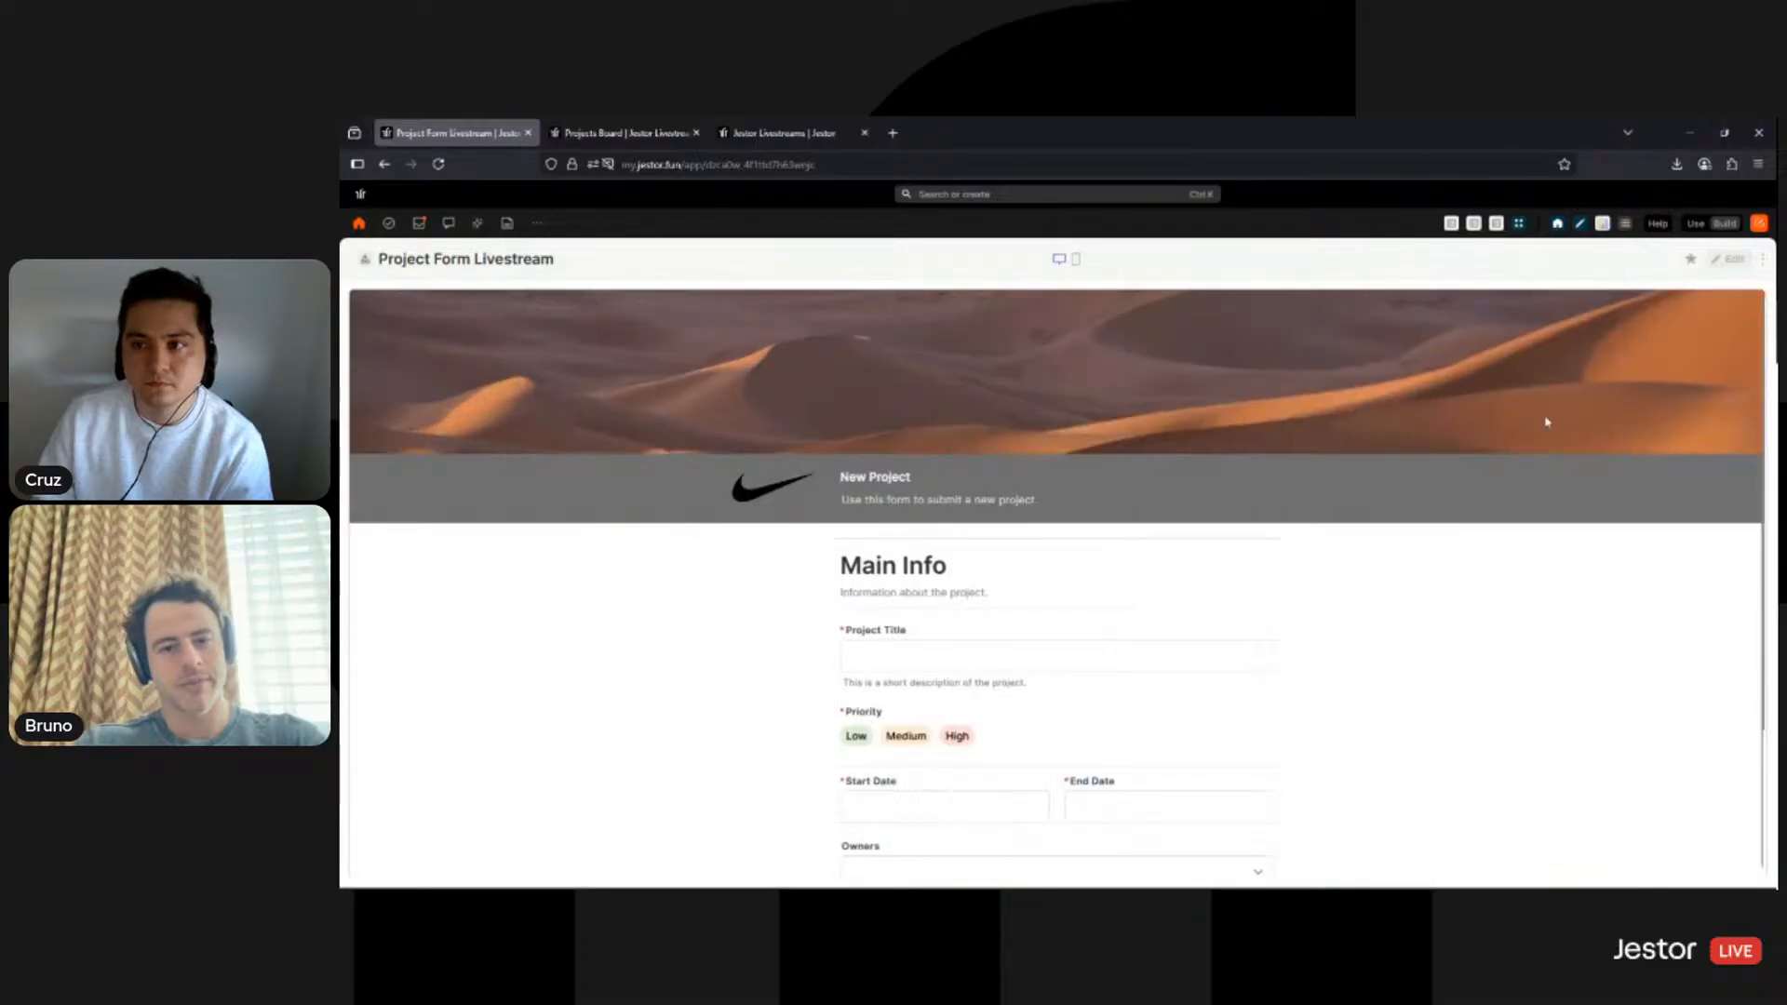
left_click(1729, 265)
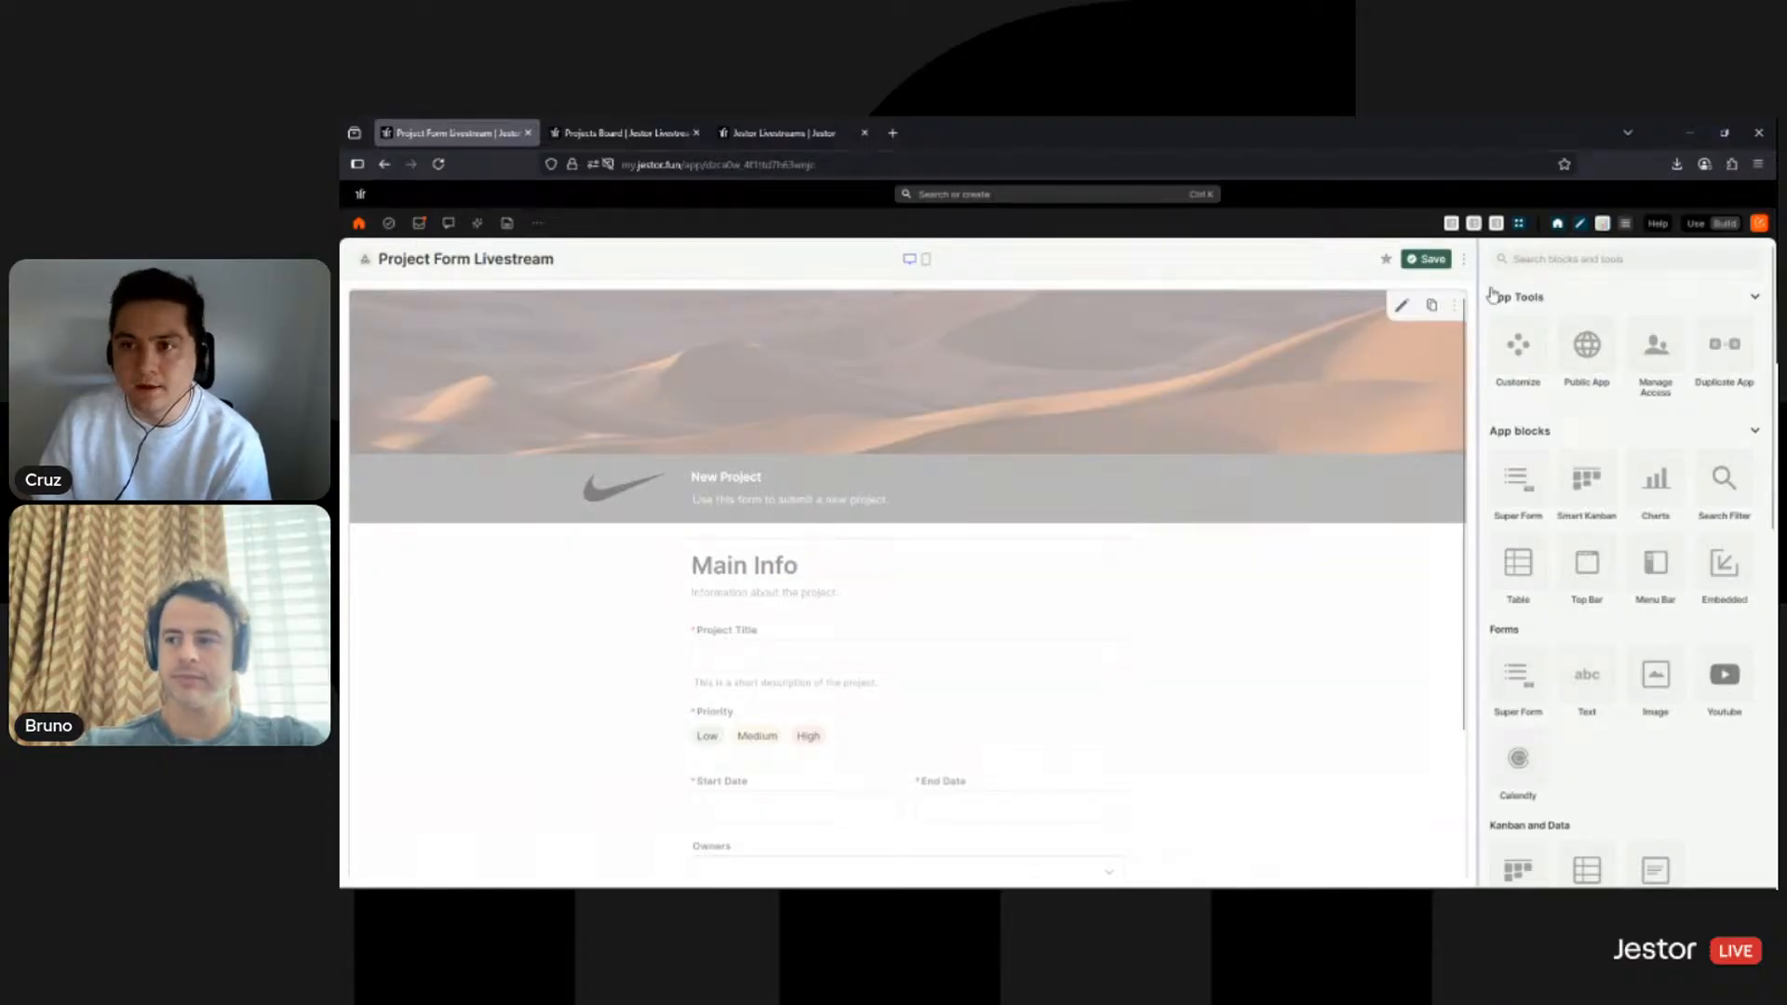
left_click(1697, 226)
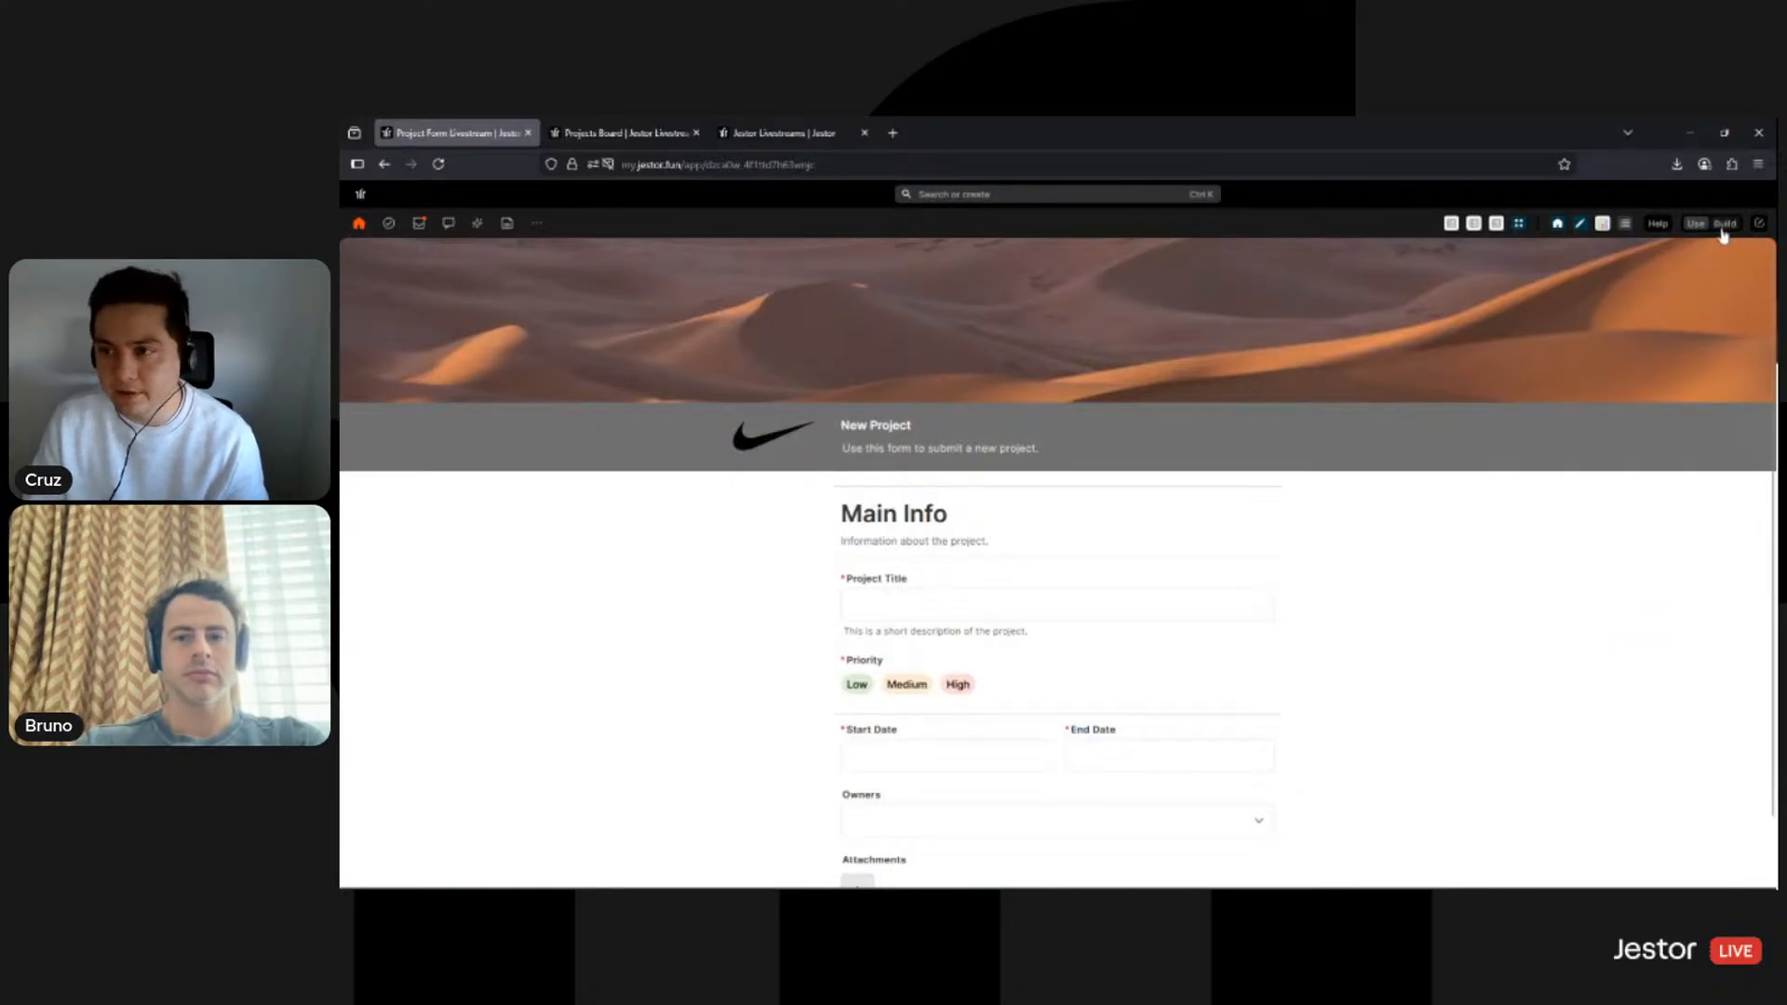
left_click(1725, 225)
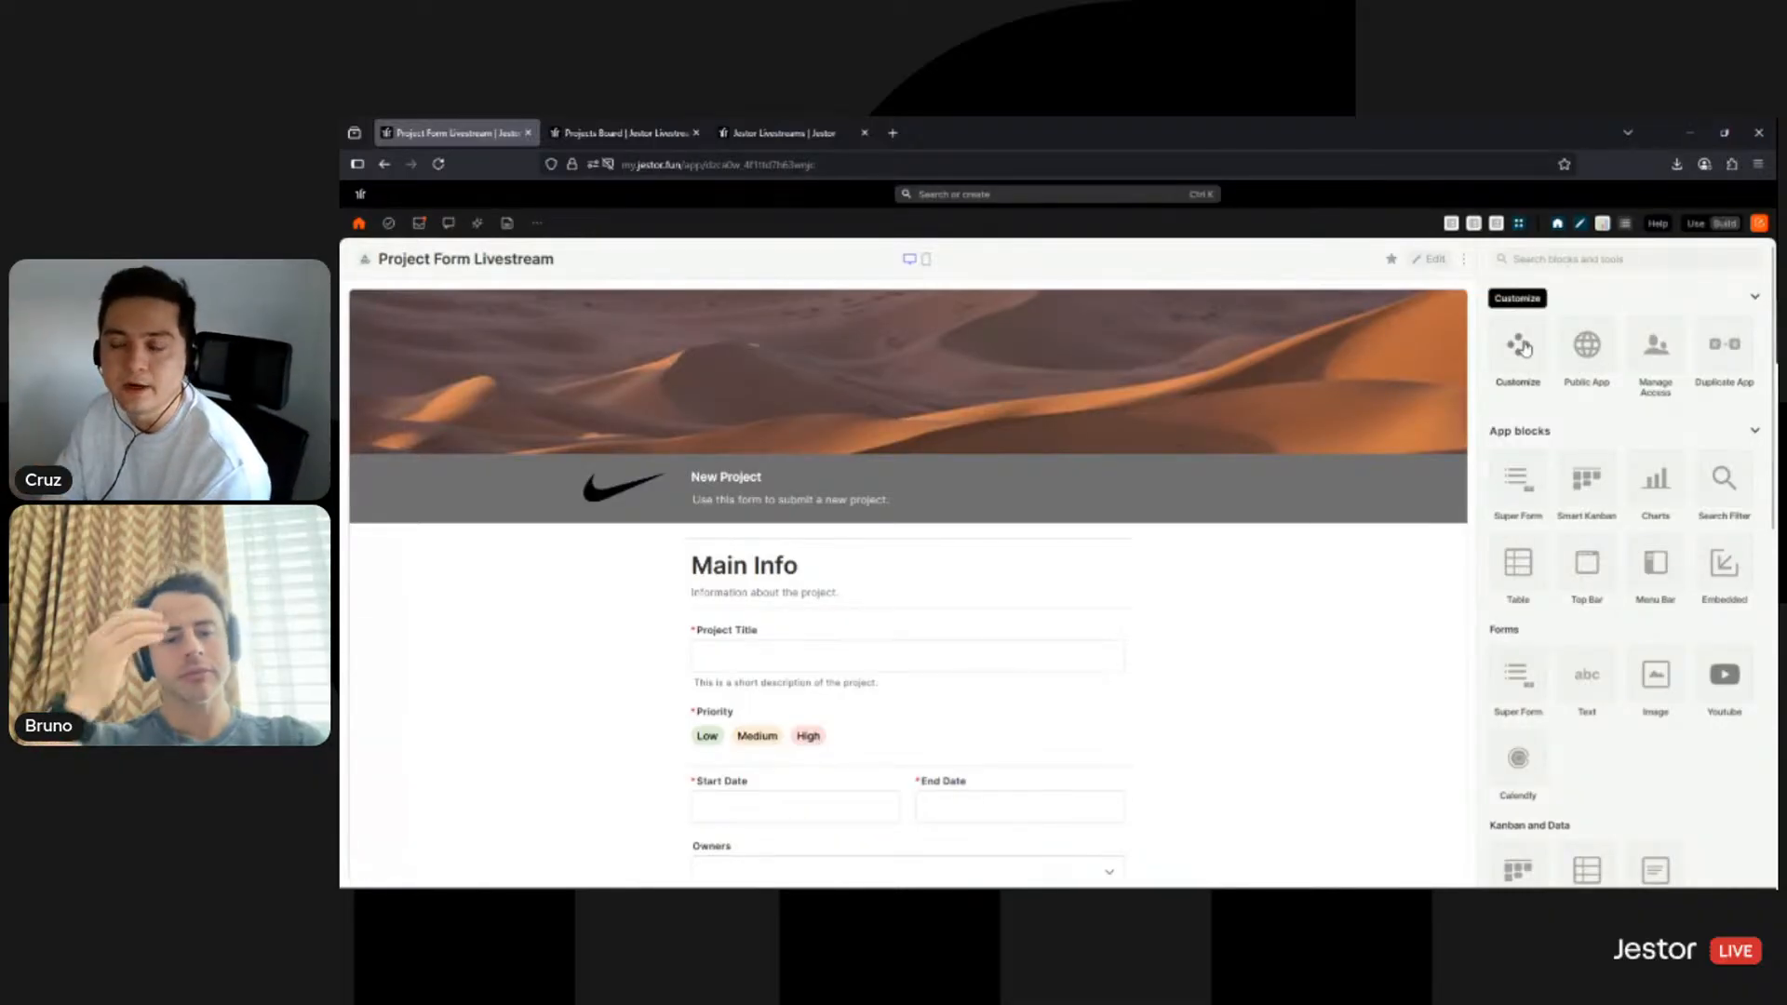
- Drag the form block's corner leftward so it fills only the left part, then preview it
left_click(1412, 264)
scroll(1404, 527, "down", 2)
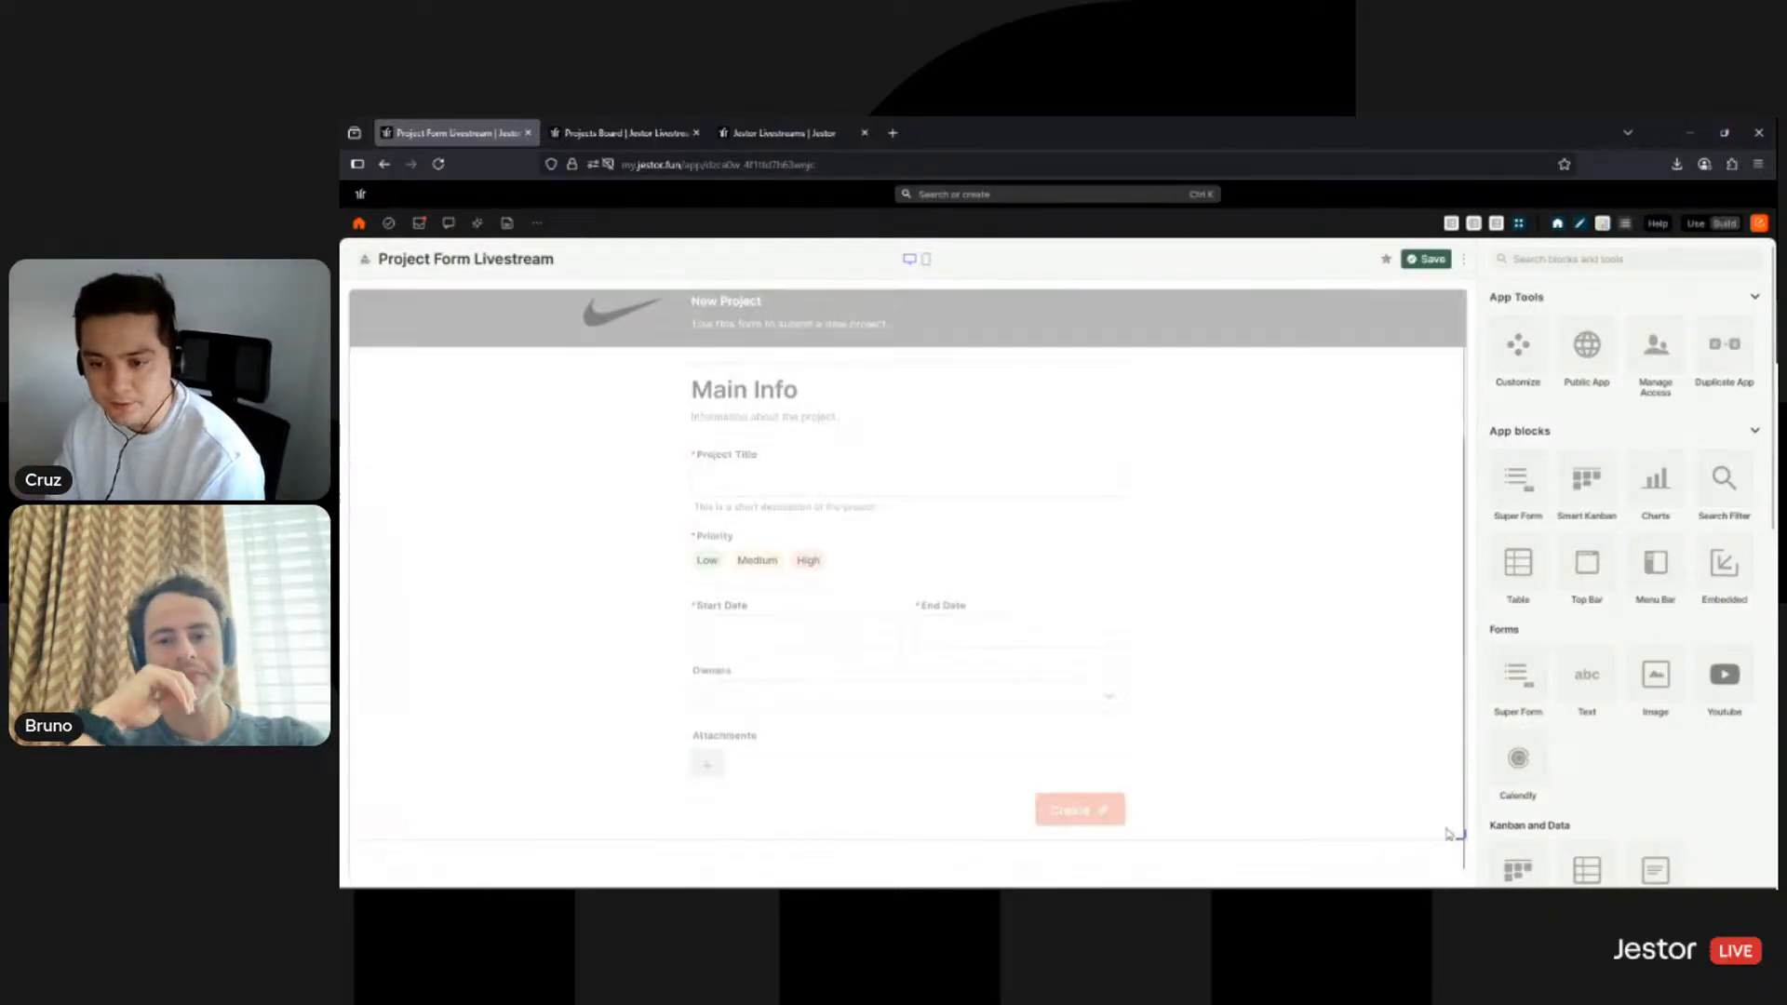
left_click_drag(1454, 836, 1086, 736)
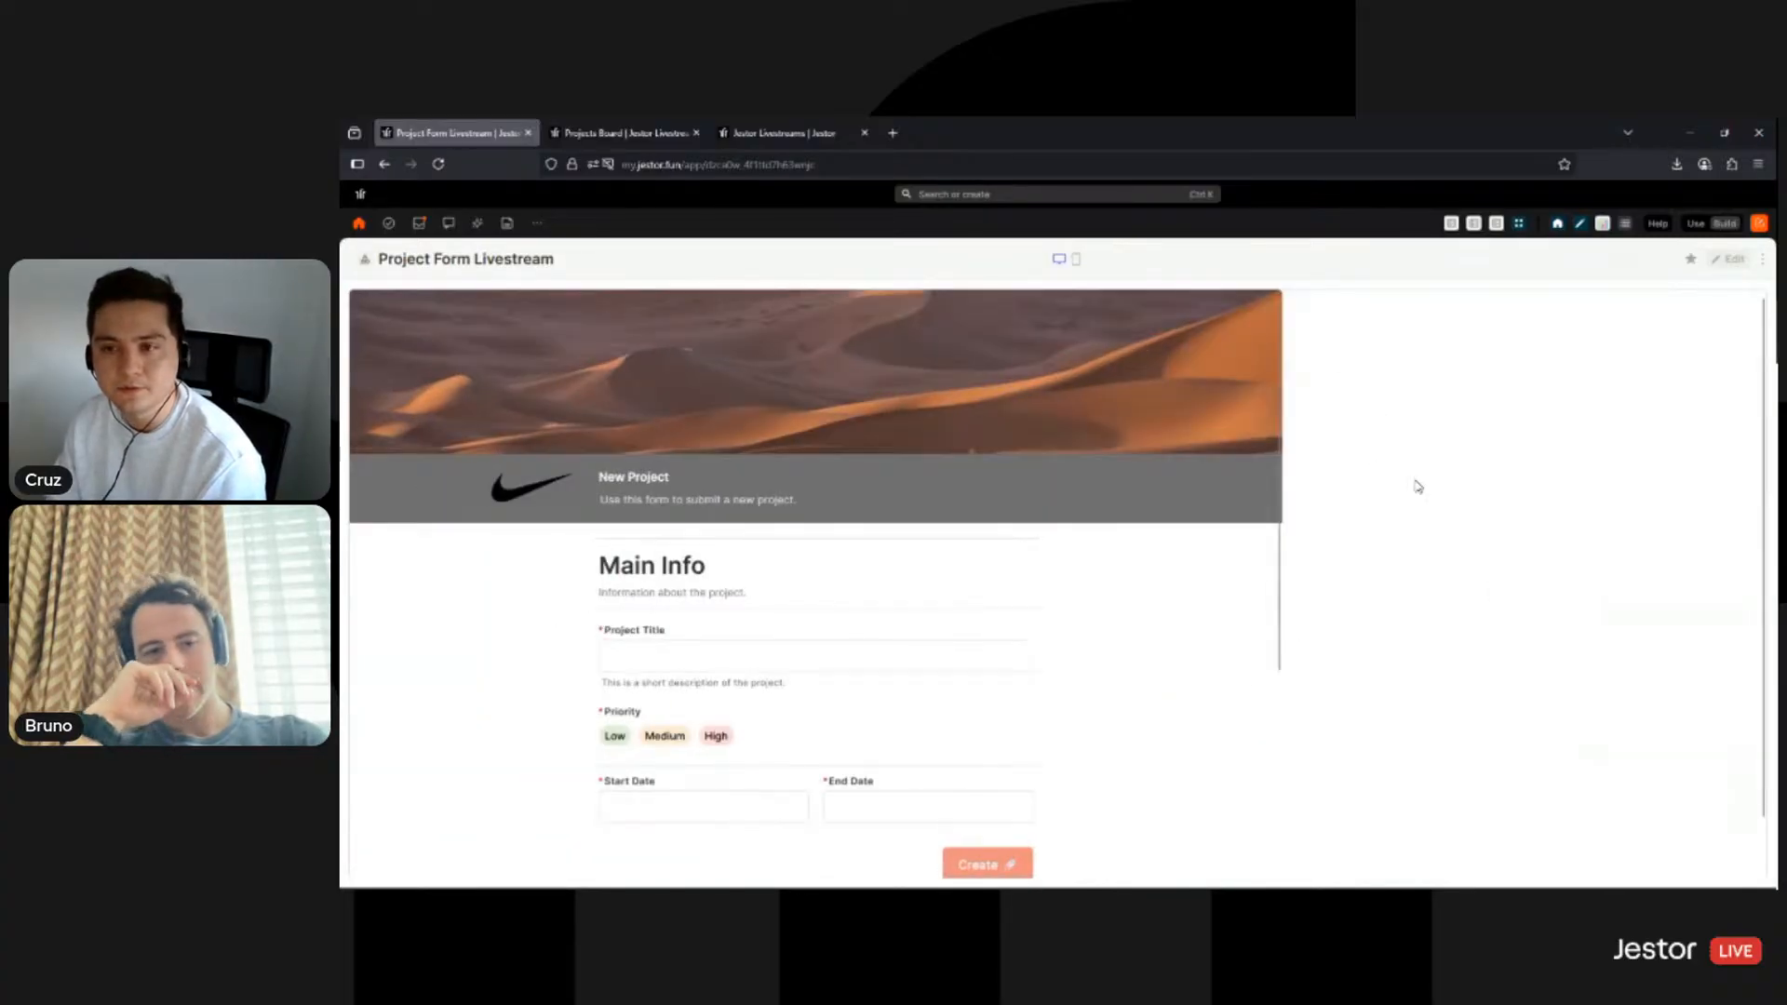
left_click(1695, 223)
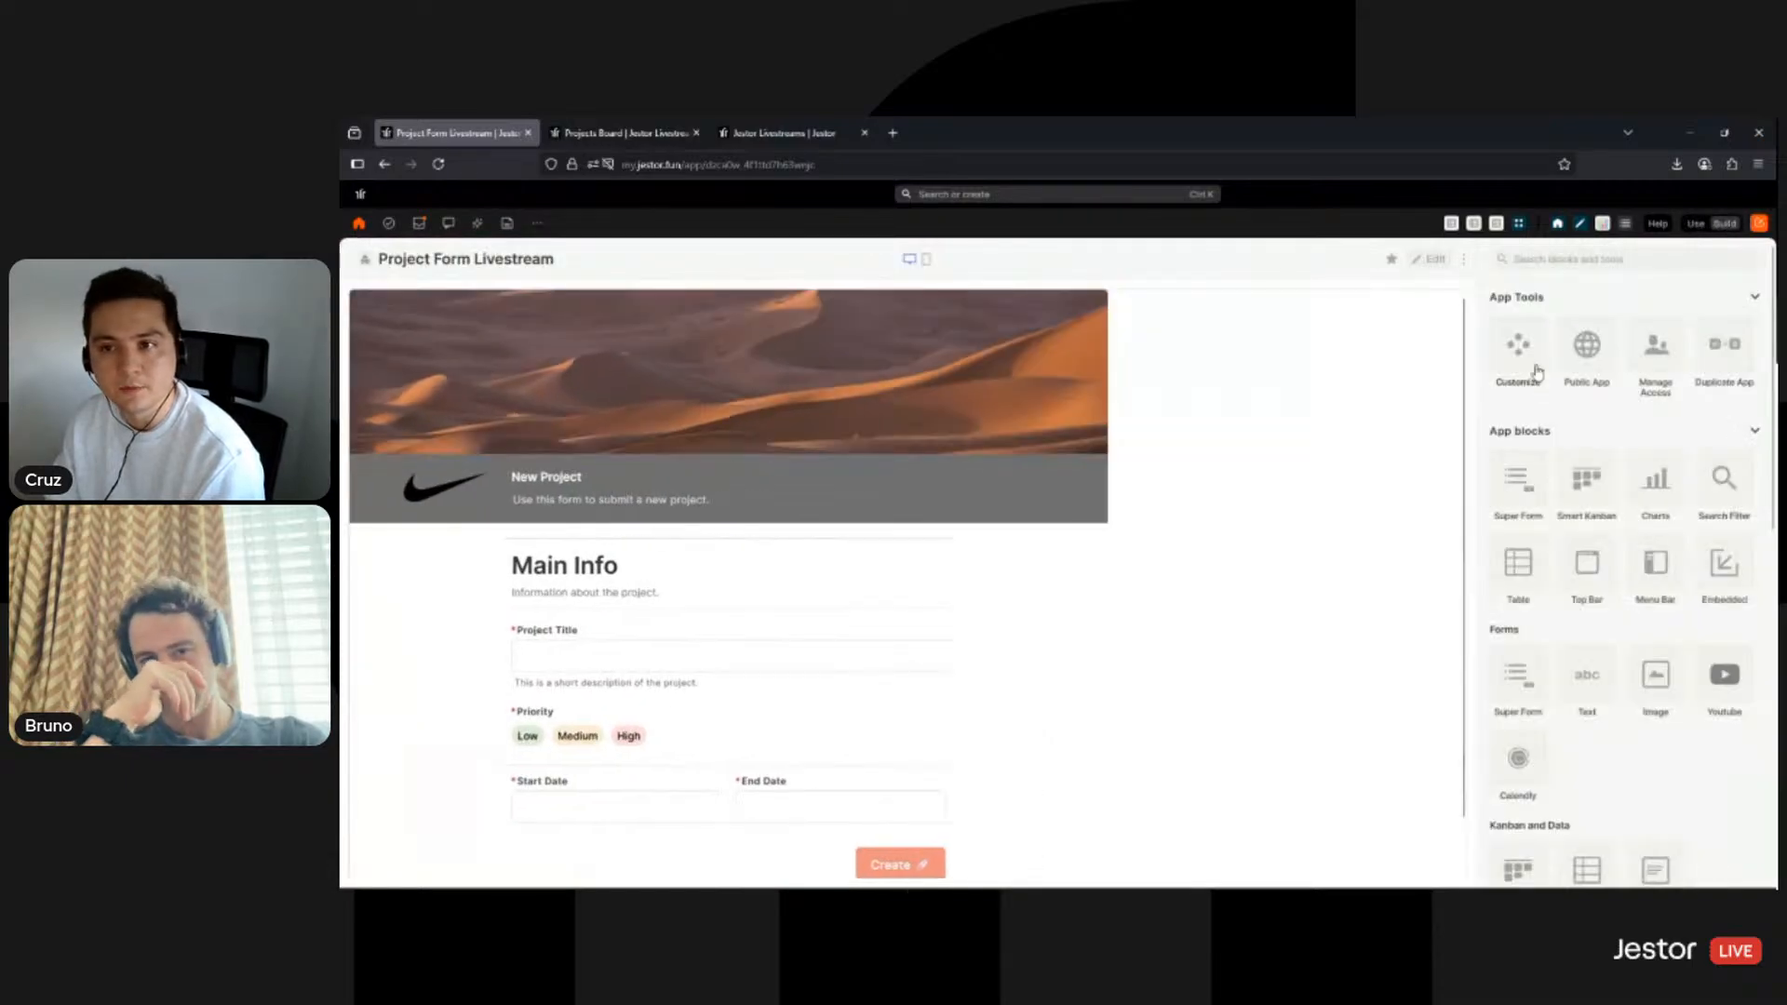
left_click(1431, 260)
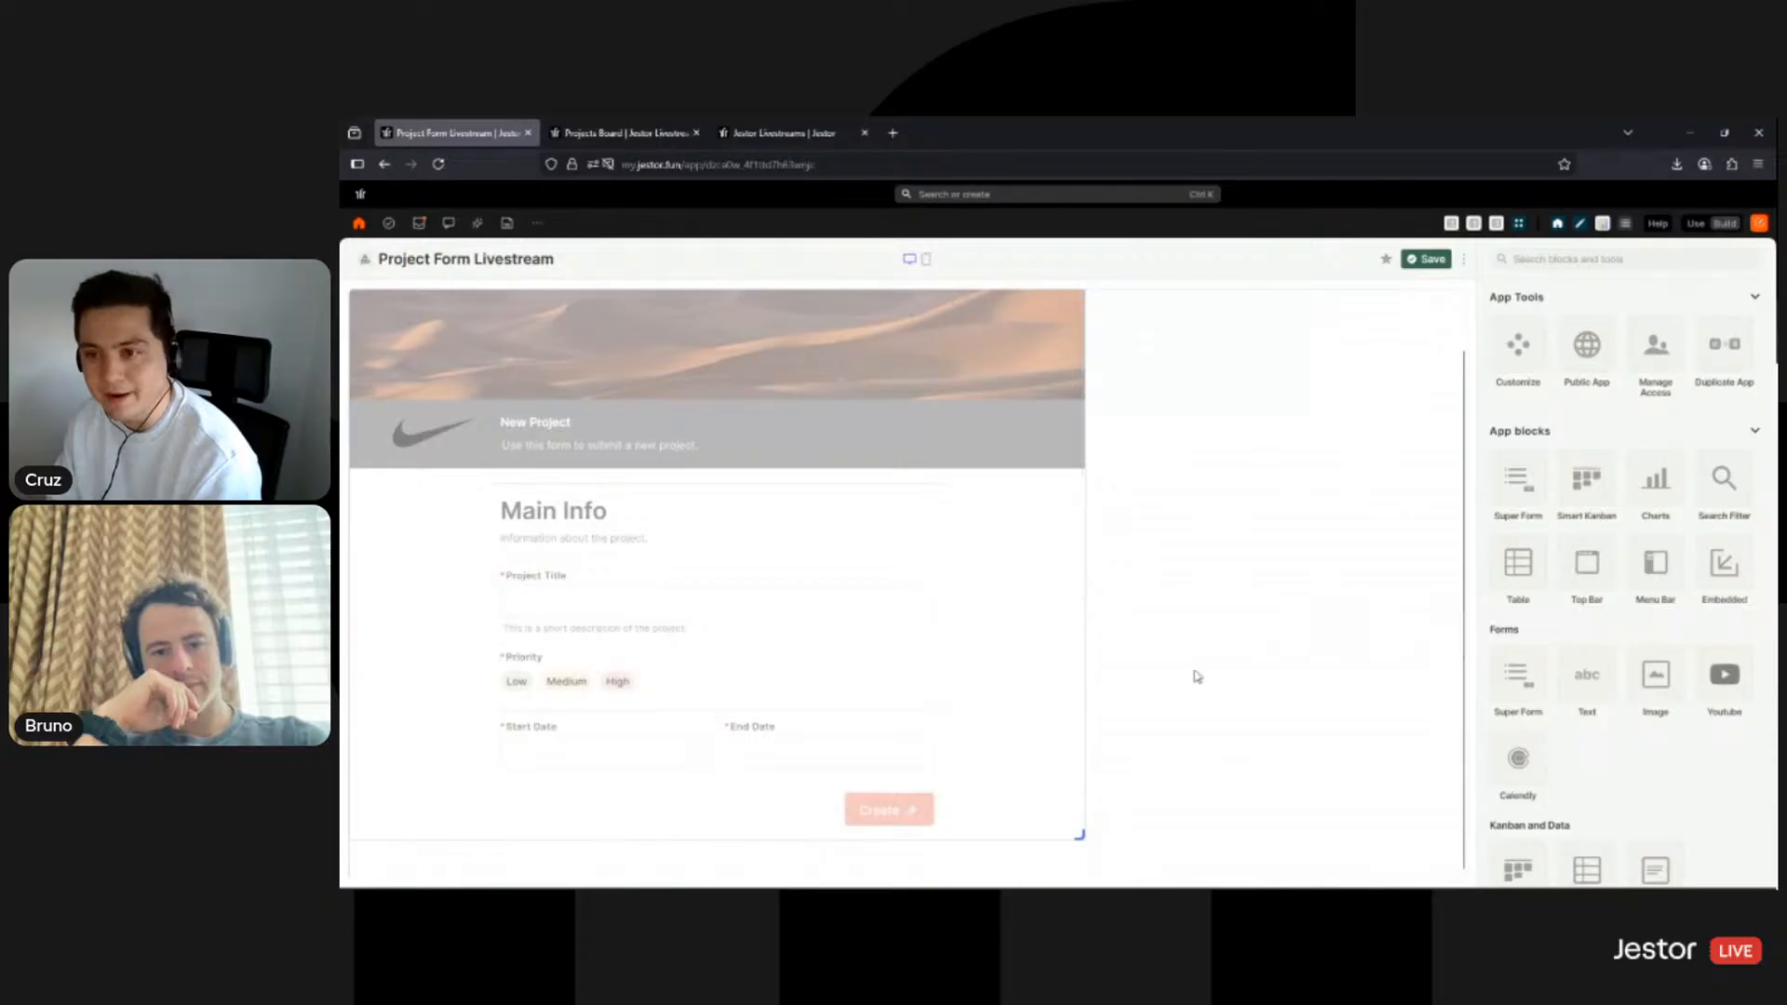
scroll(1247, 441, "up", 1)
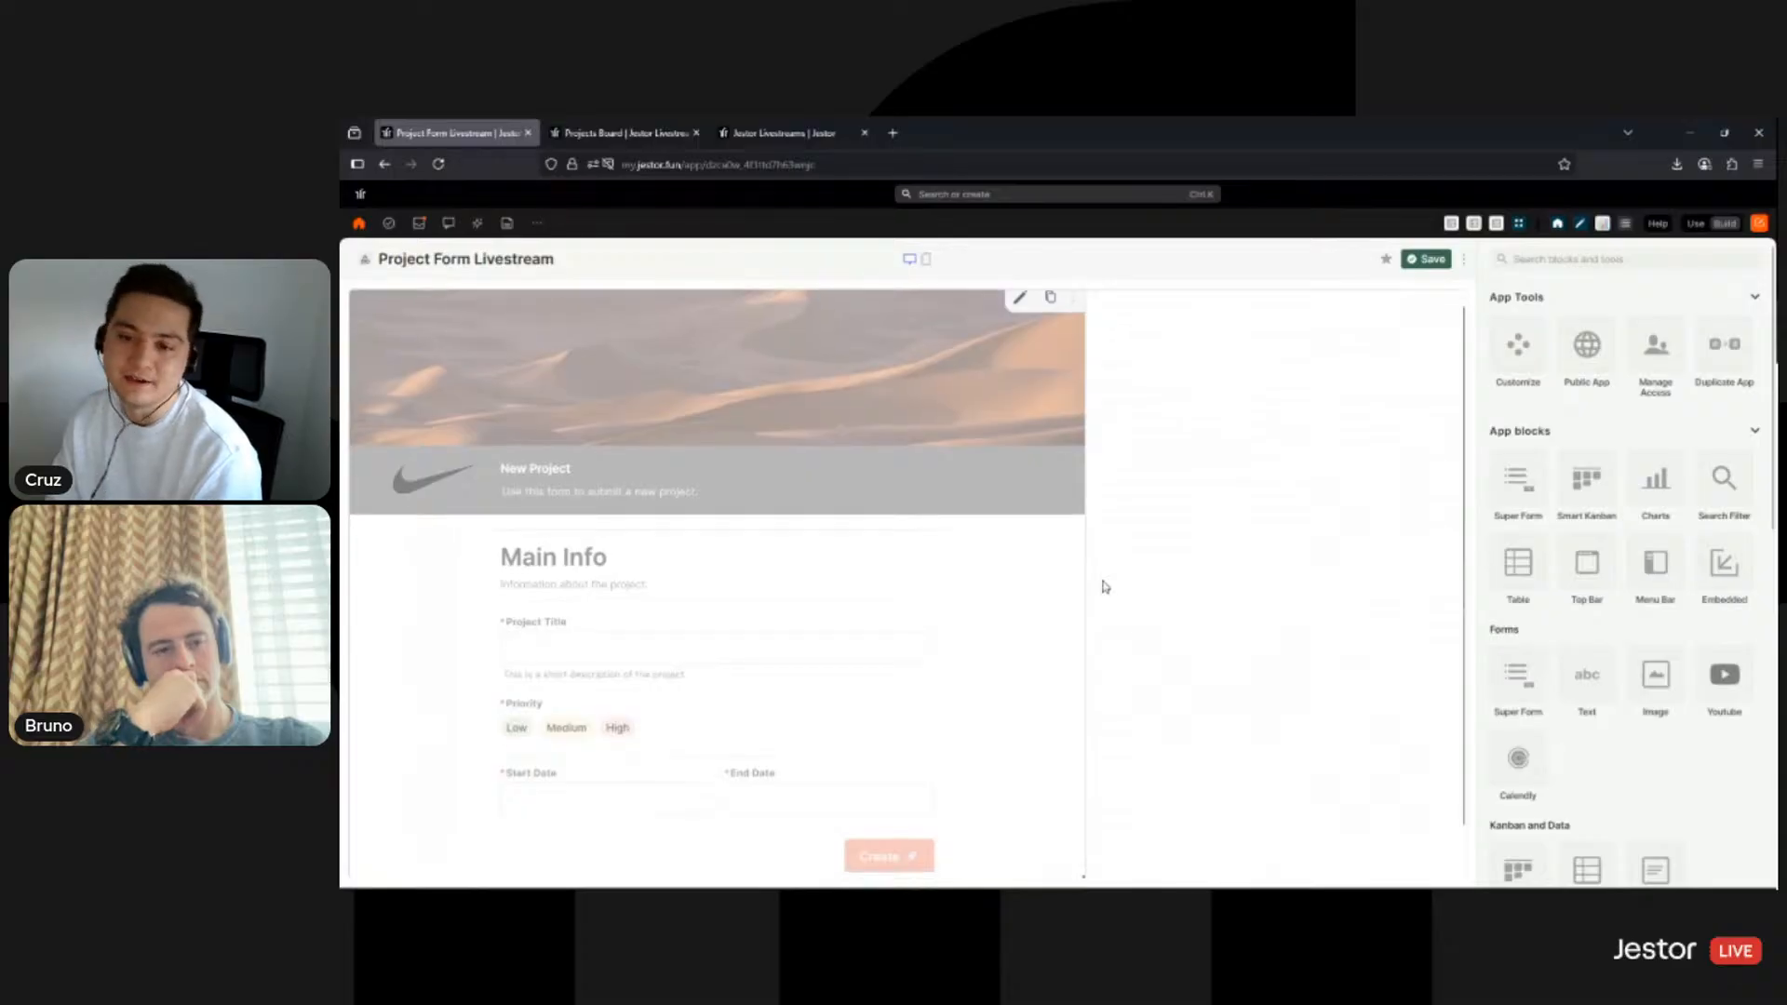
scroll(1105, 577, "down", 1)
scroll(1105, 483, "up", 1)
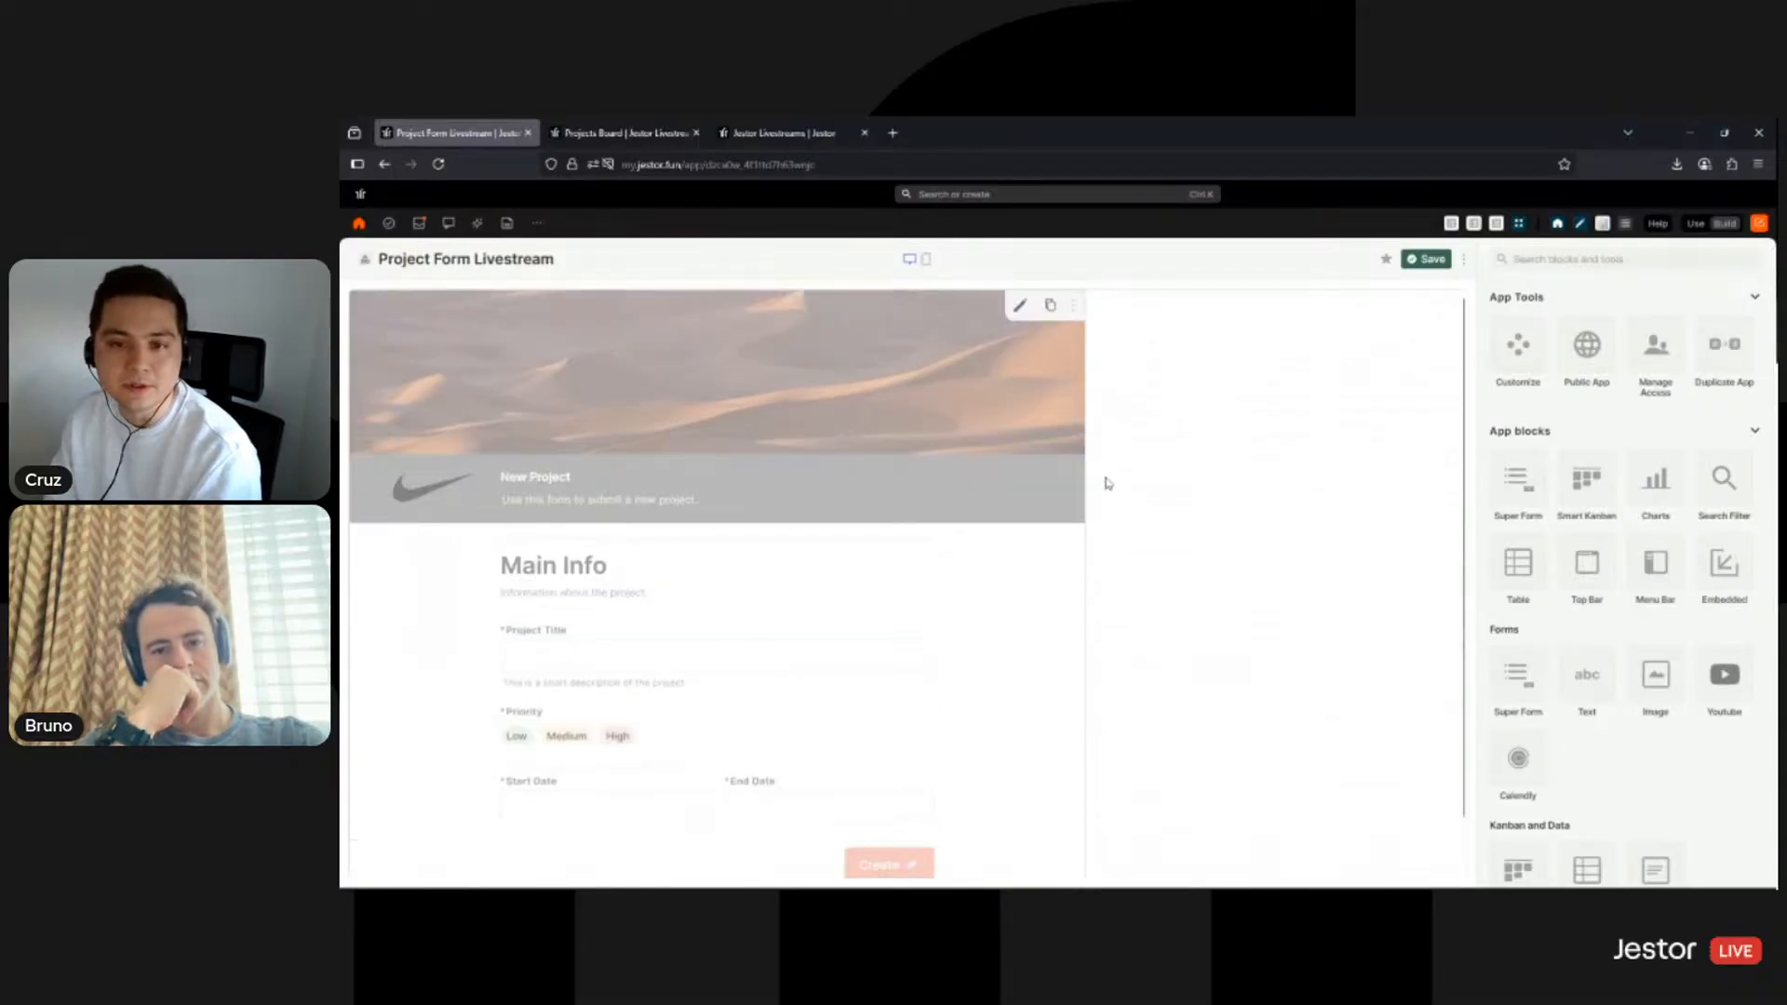
scroll(1103, 502, "down", 1)
scroll(1099, 521, "up", 1)
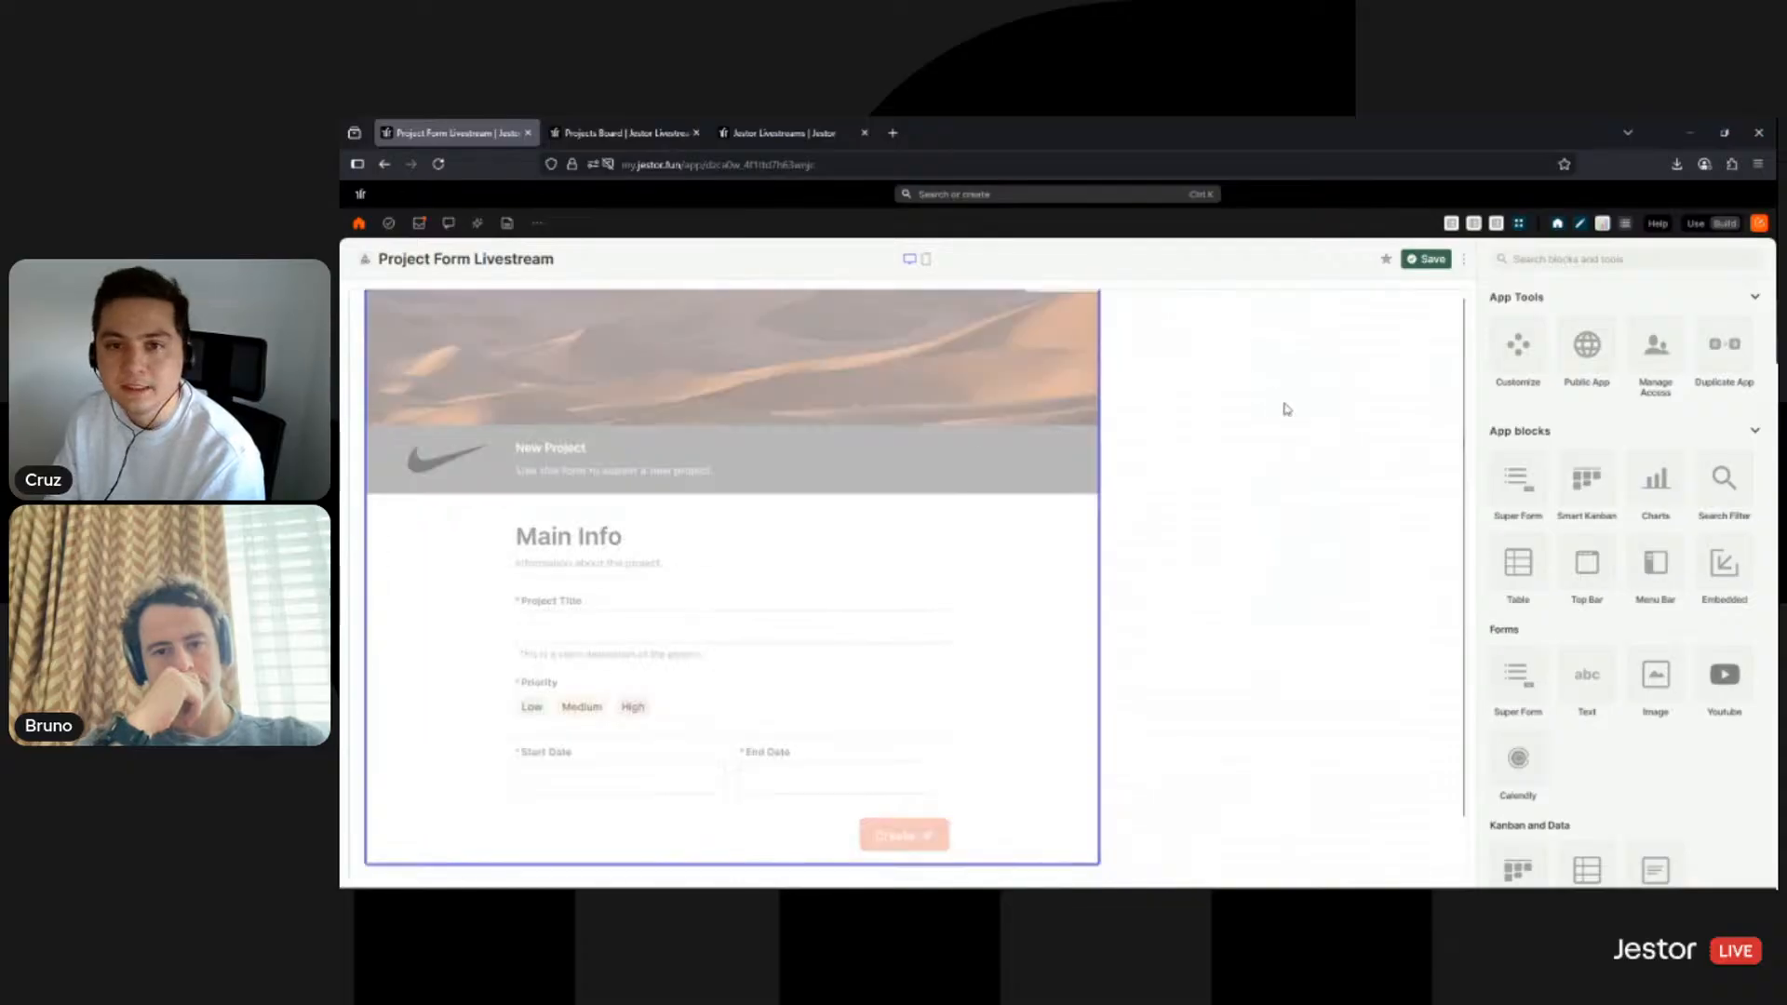
- In the form block's Cover and logo settings, delete the desert cover image
left_click(1039, 305)
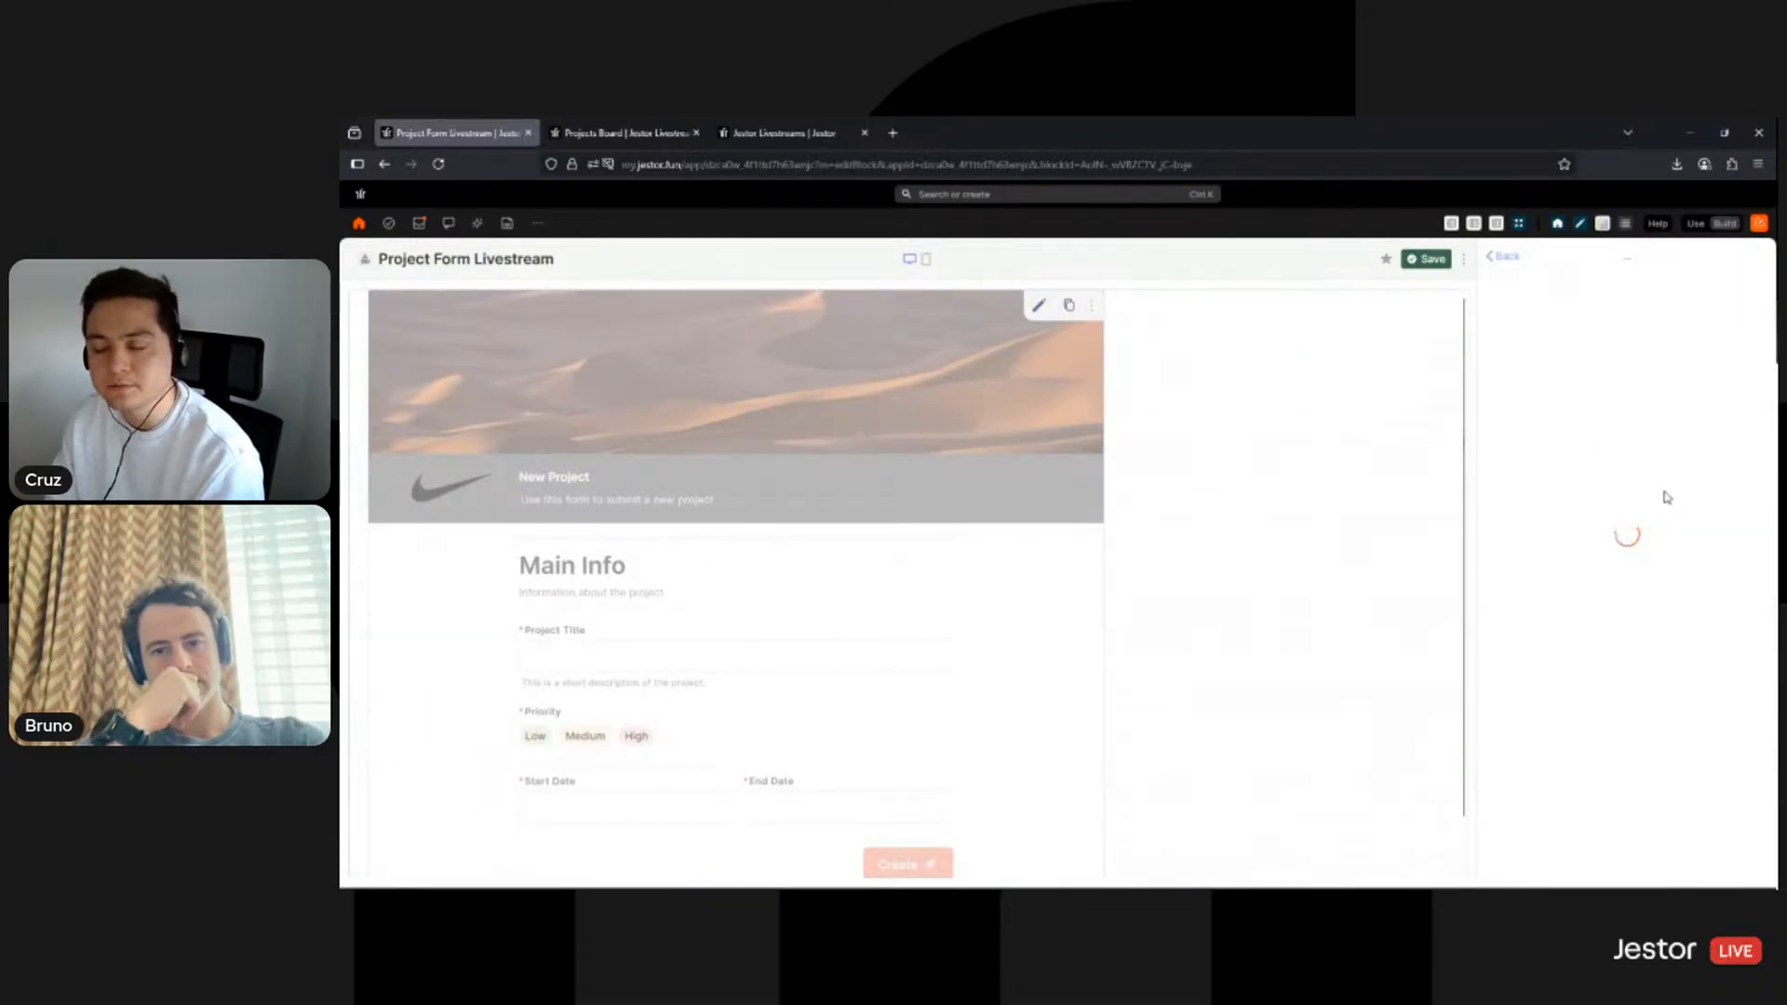
scroll(1639, 498, "down", 5)
scroll(1647, 497, "up", 3)
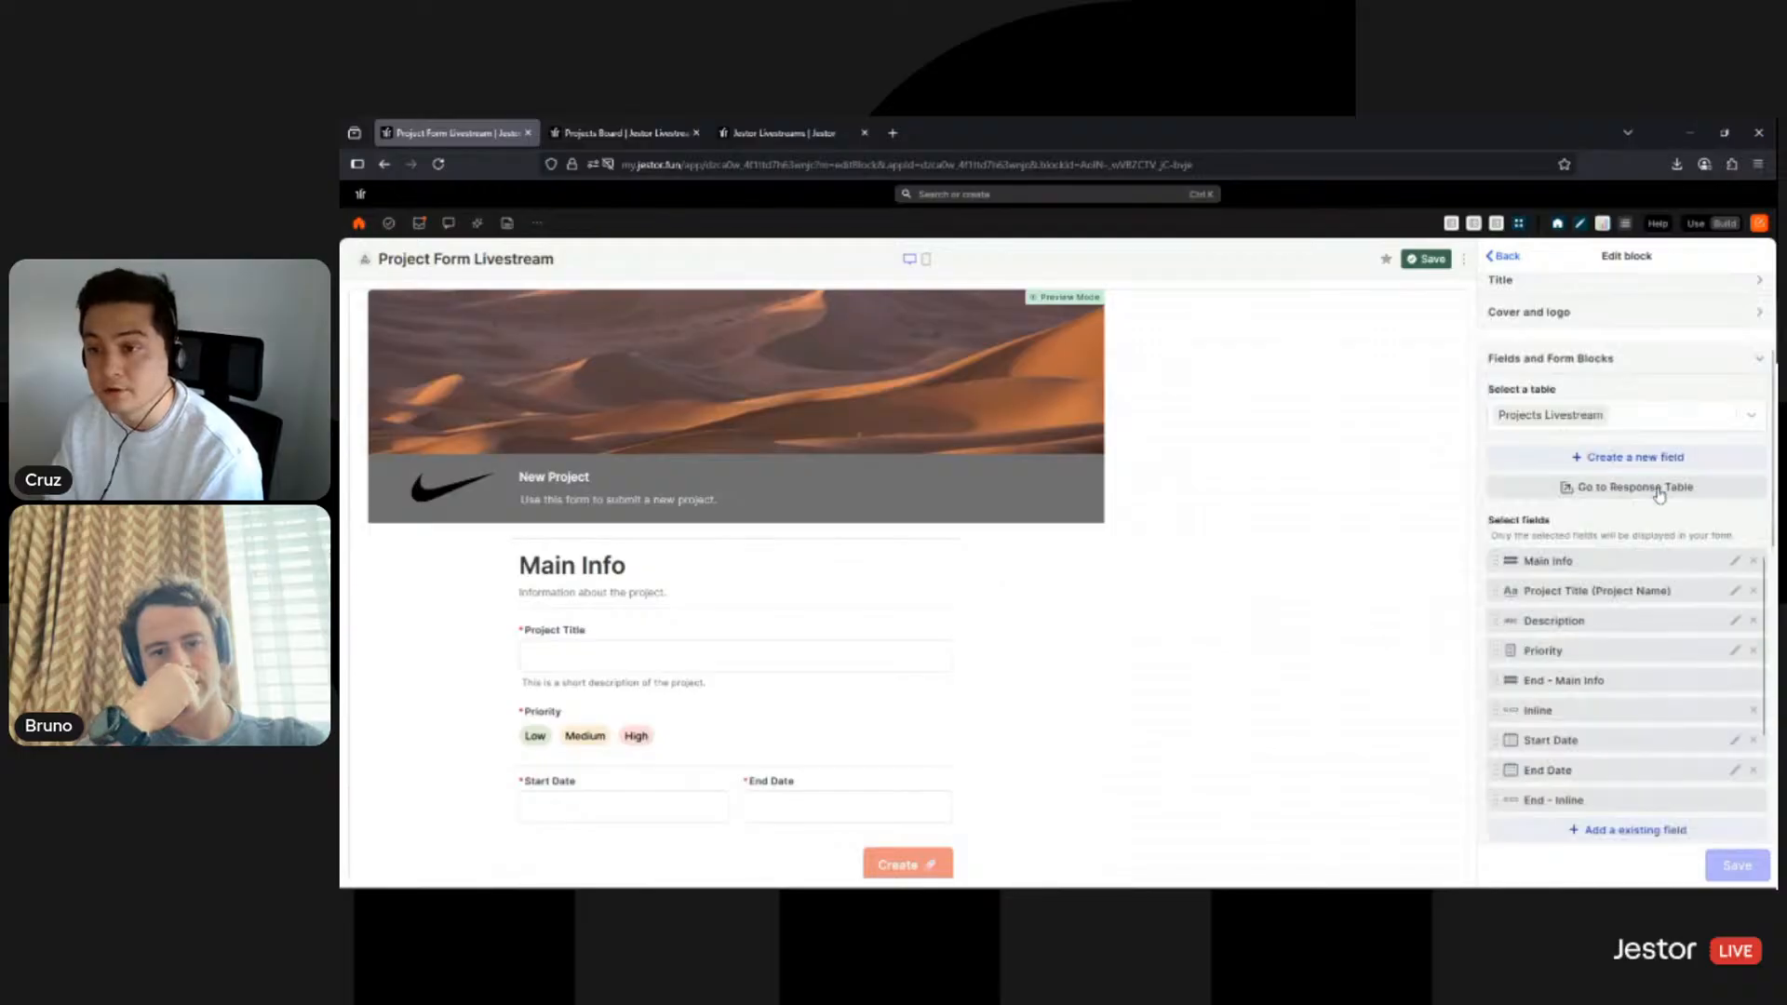
scroll(1661, 498, "up", 3)
left_click(1671, 503)
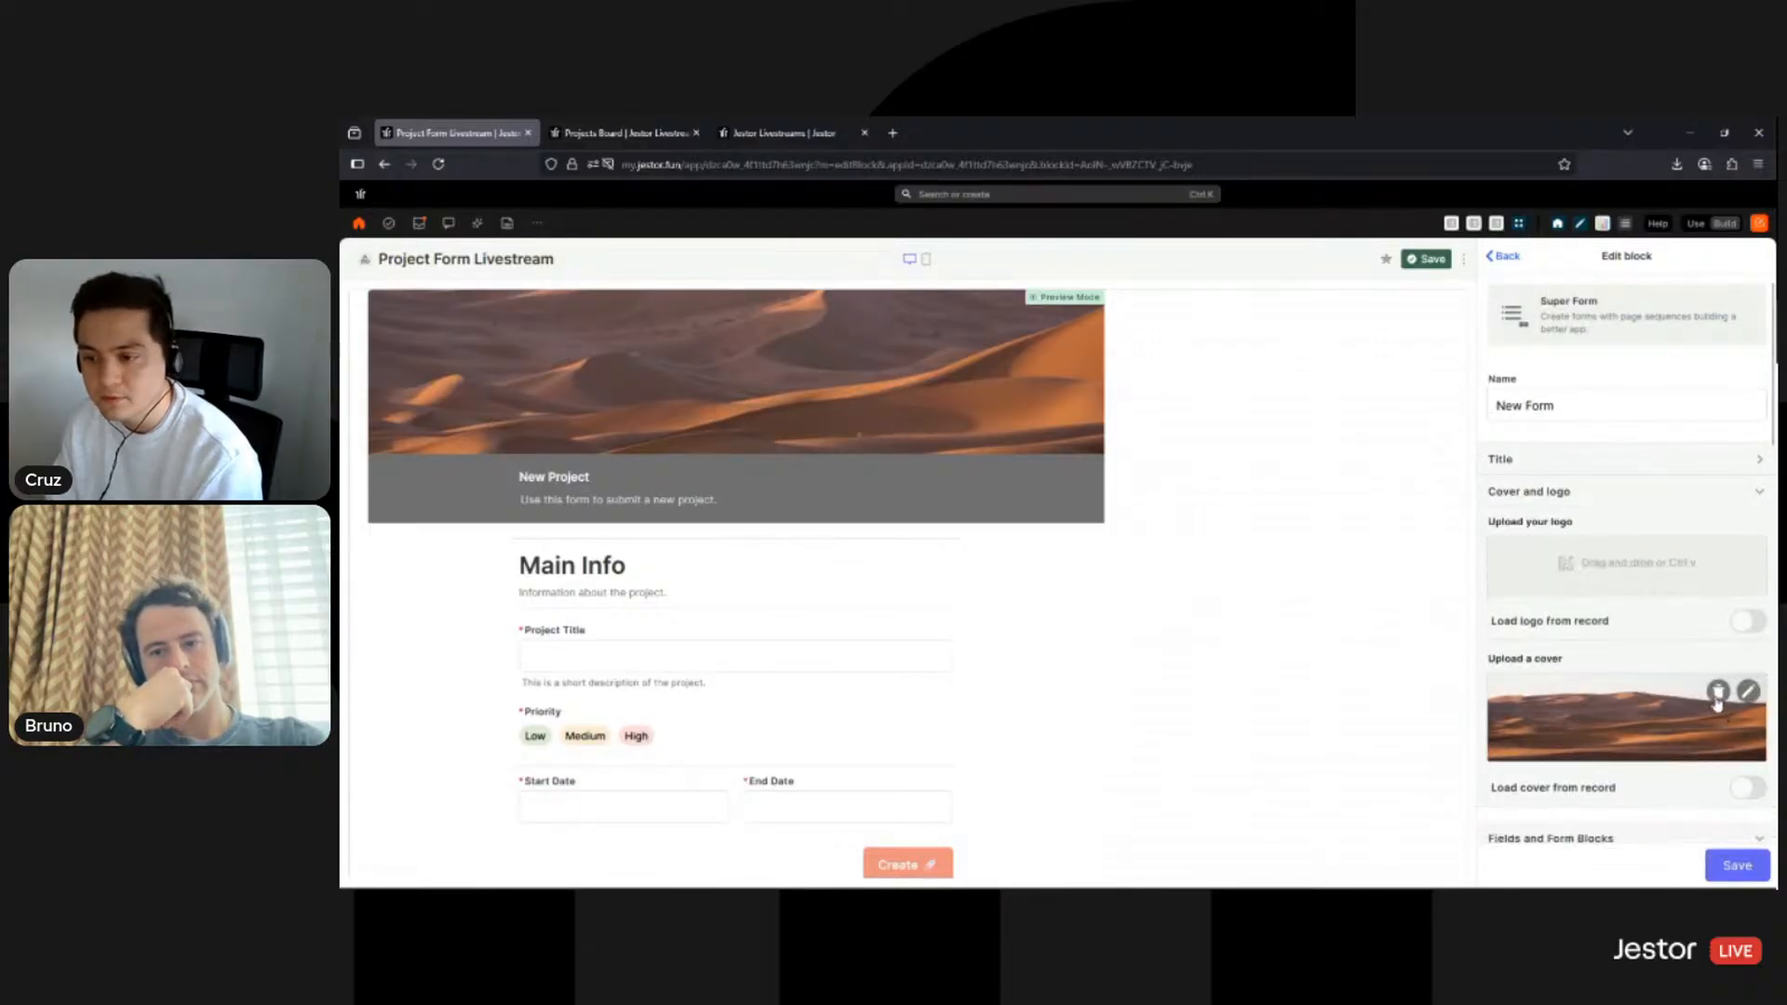
left_click(1718, 692)
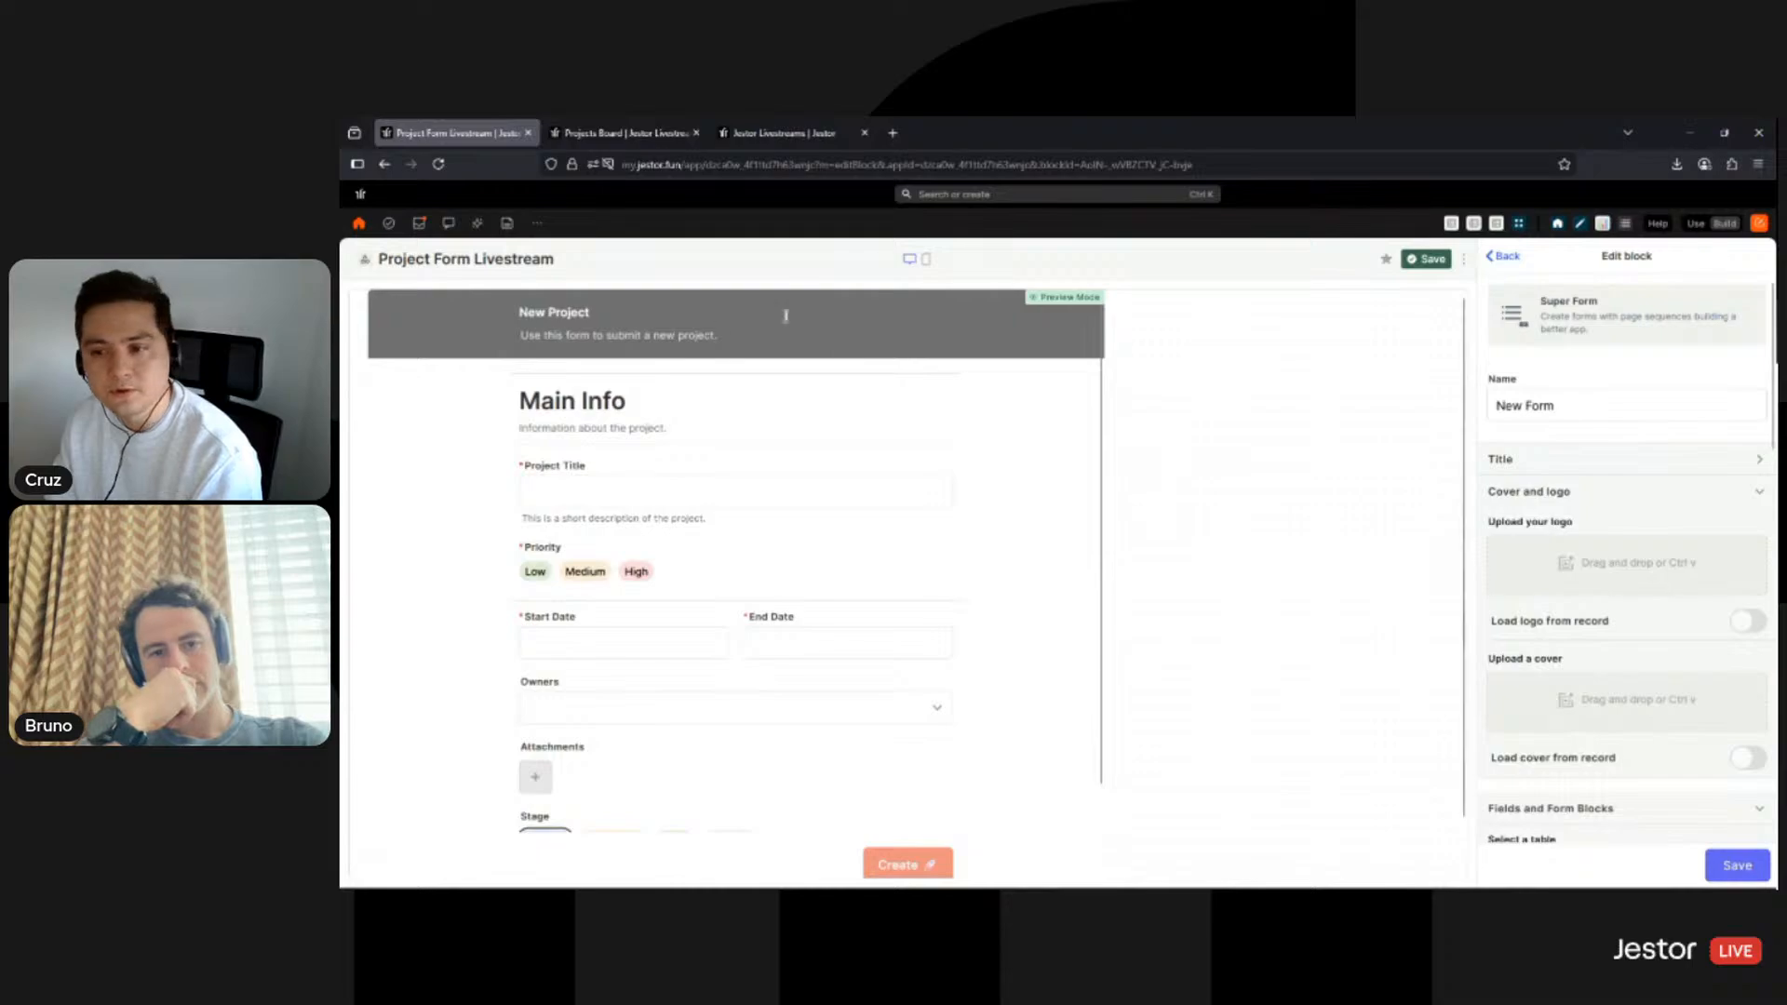
- Save the form block and the page, then reselect the form block in edit mode
scroll(1625, 628, "down", 1)
scroll(1625, 628, "down", 5)
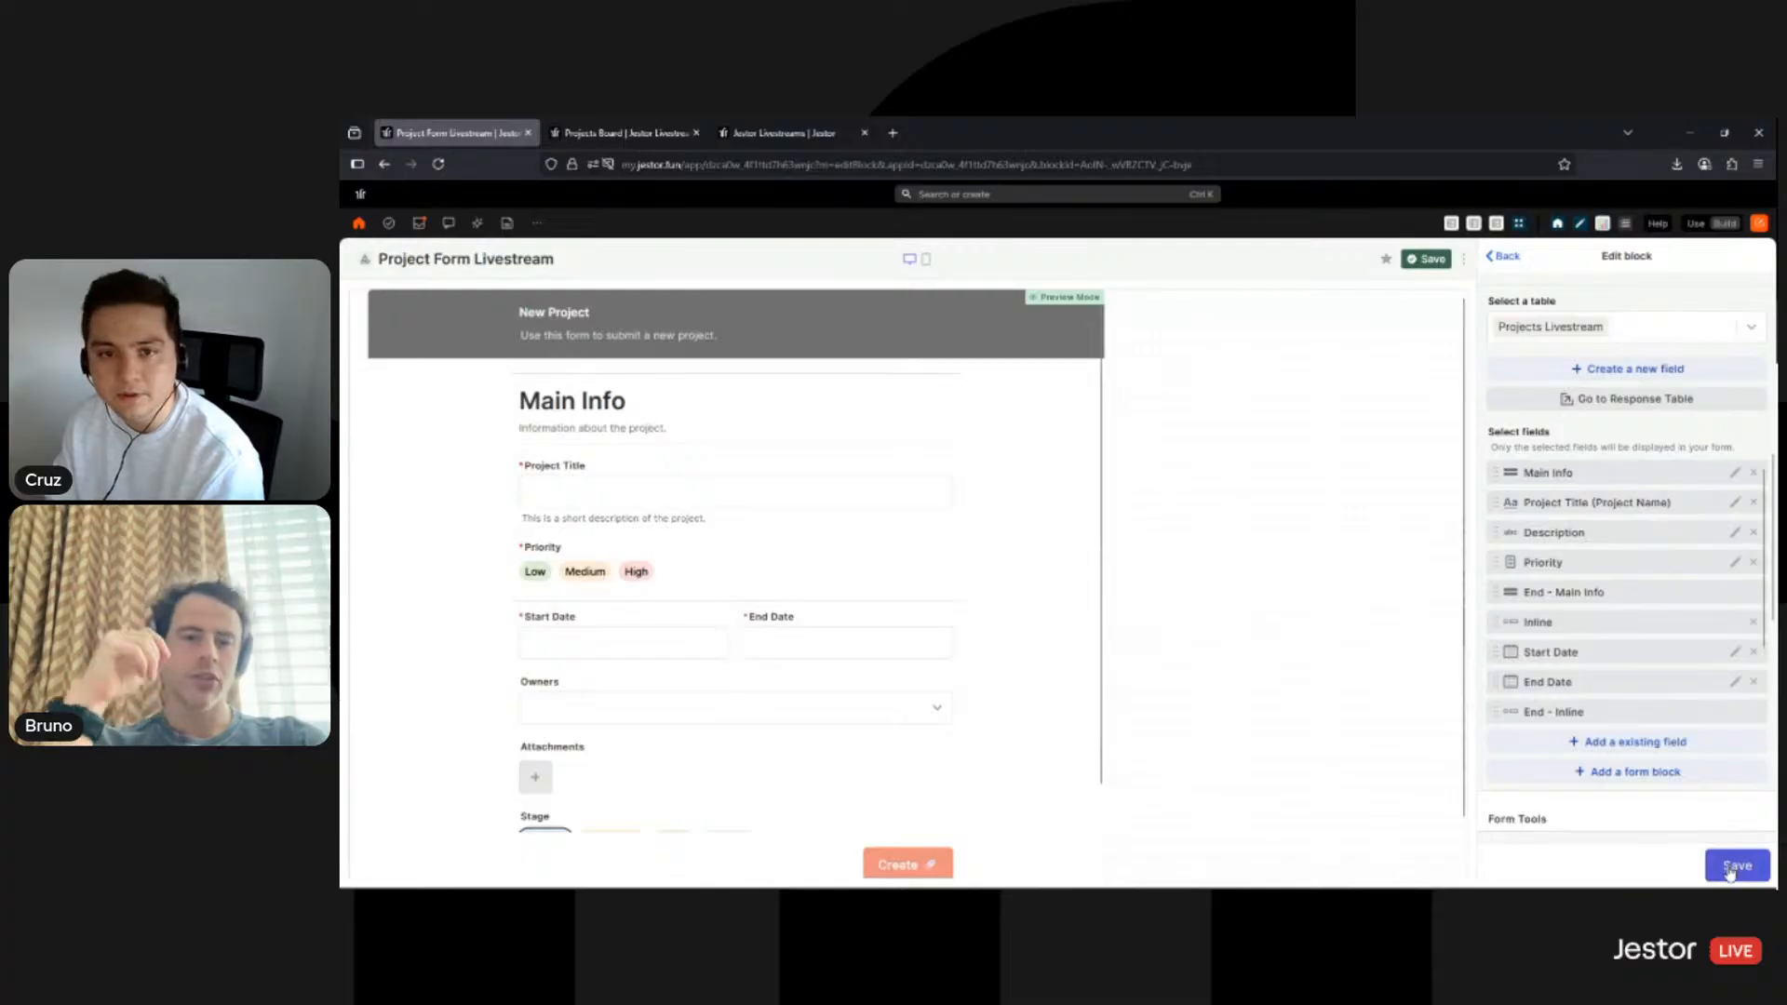
left_click(1729, 867)
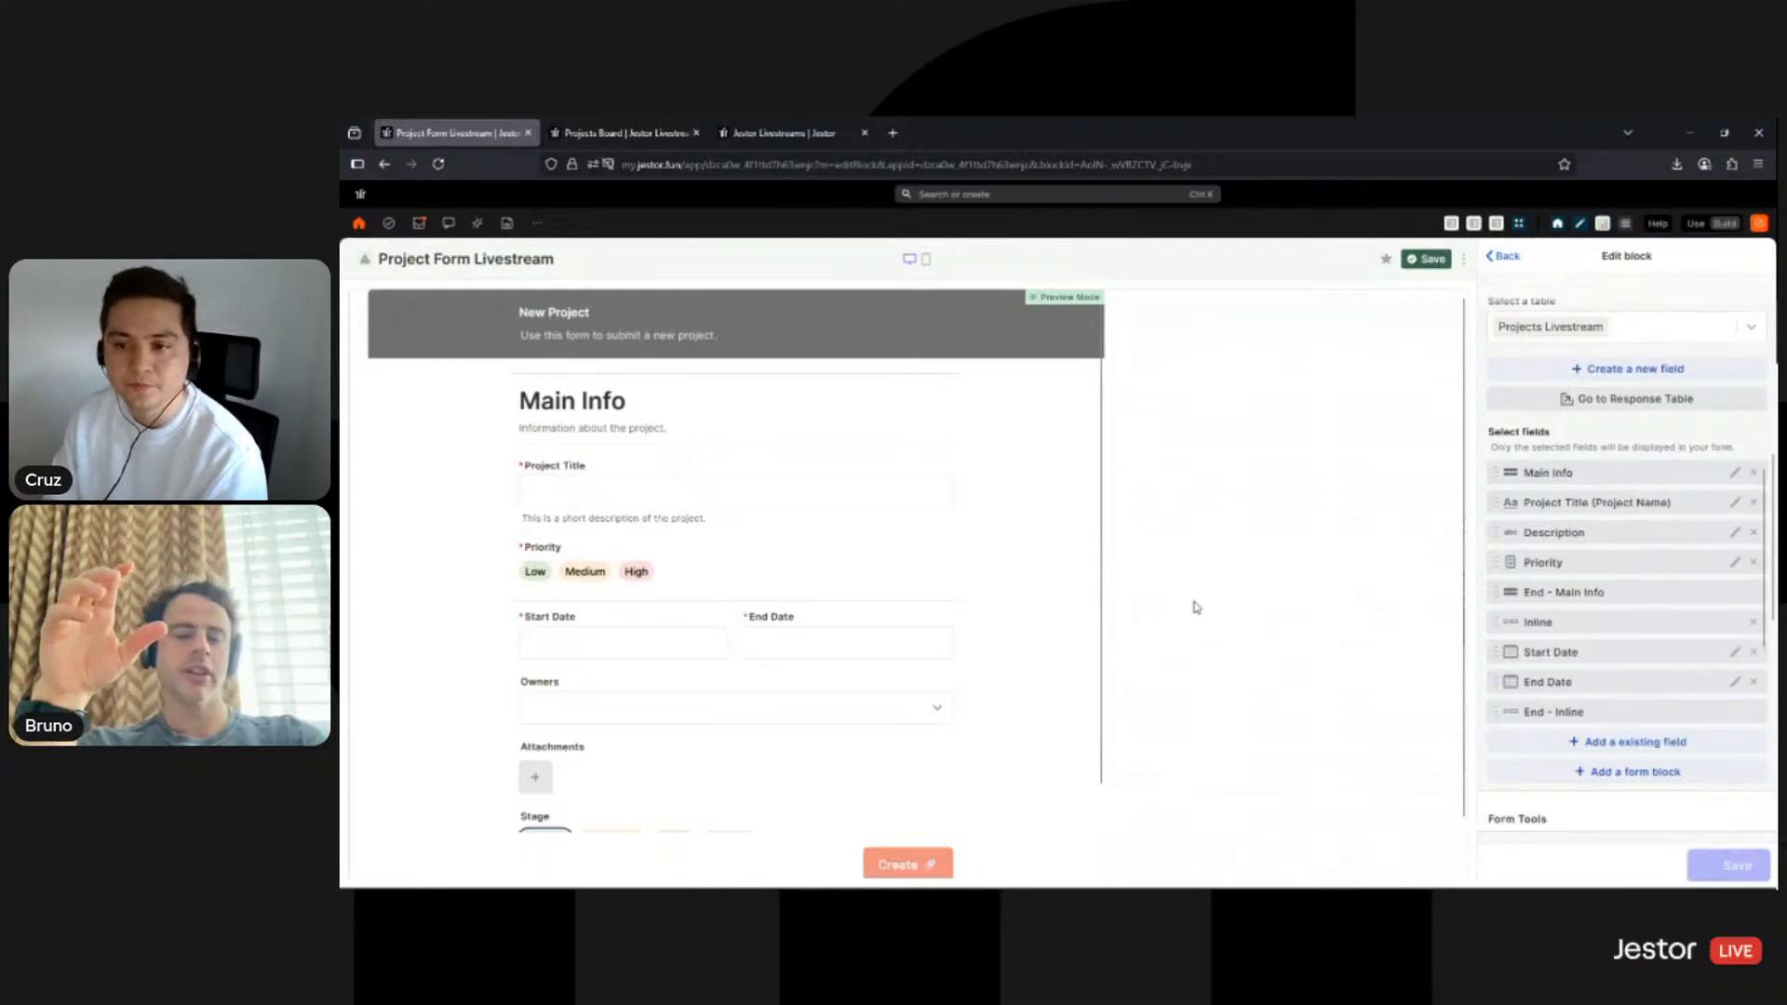
left_click(1439, 264)
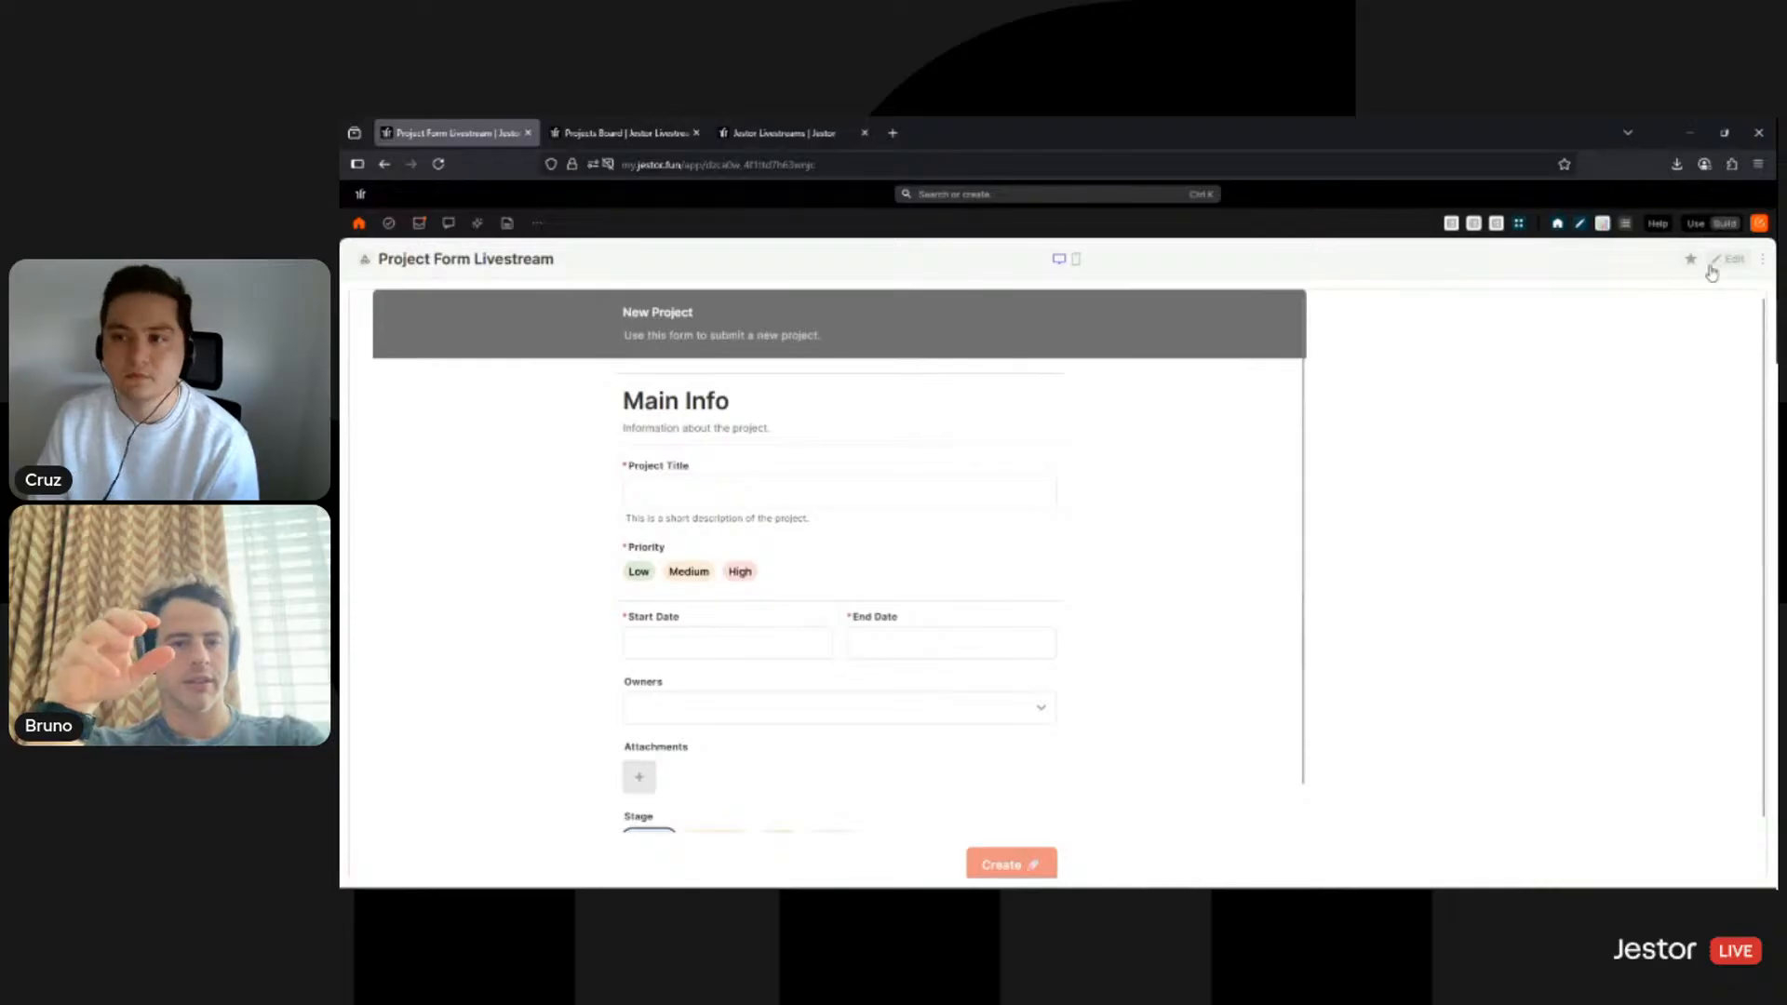
left_click(1016, 352)
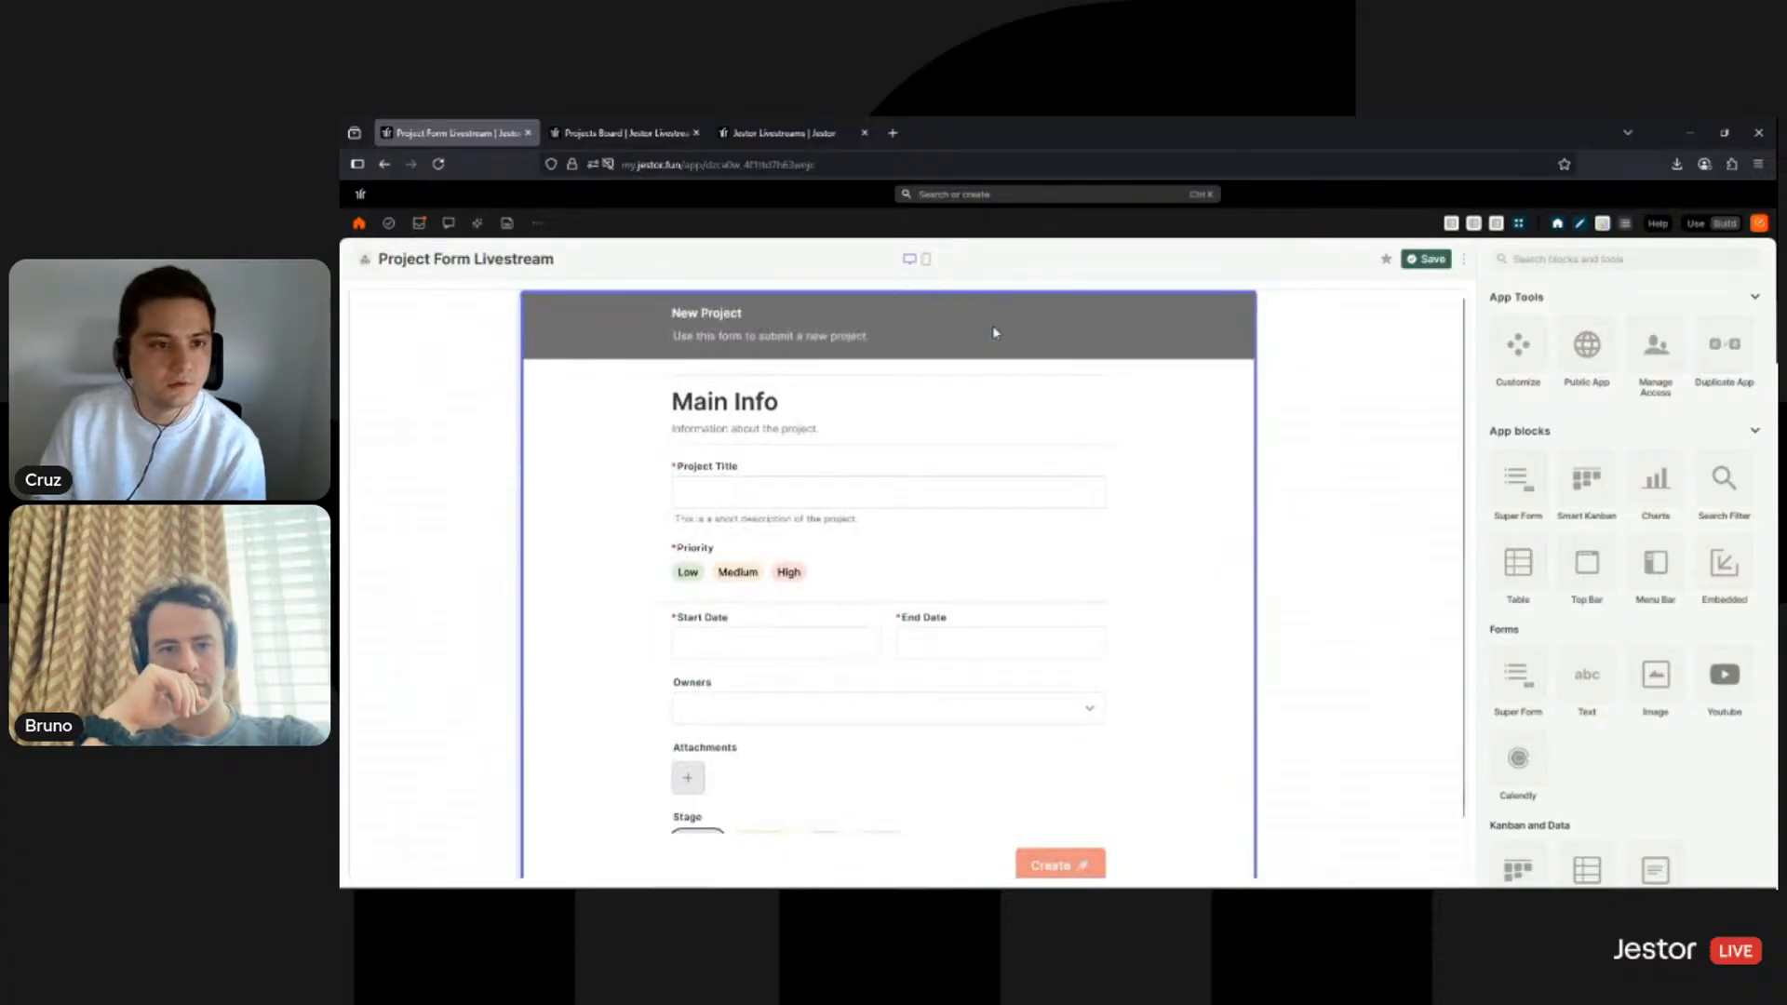
left_click(994, 332)
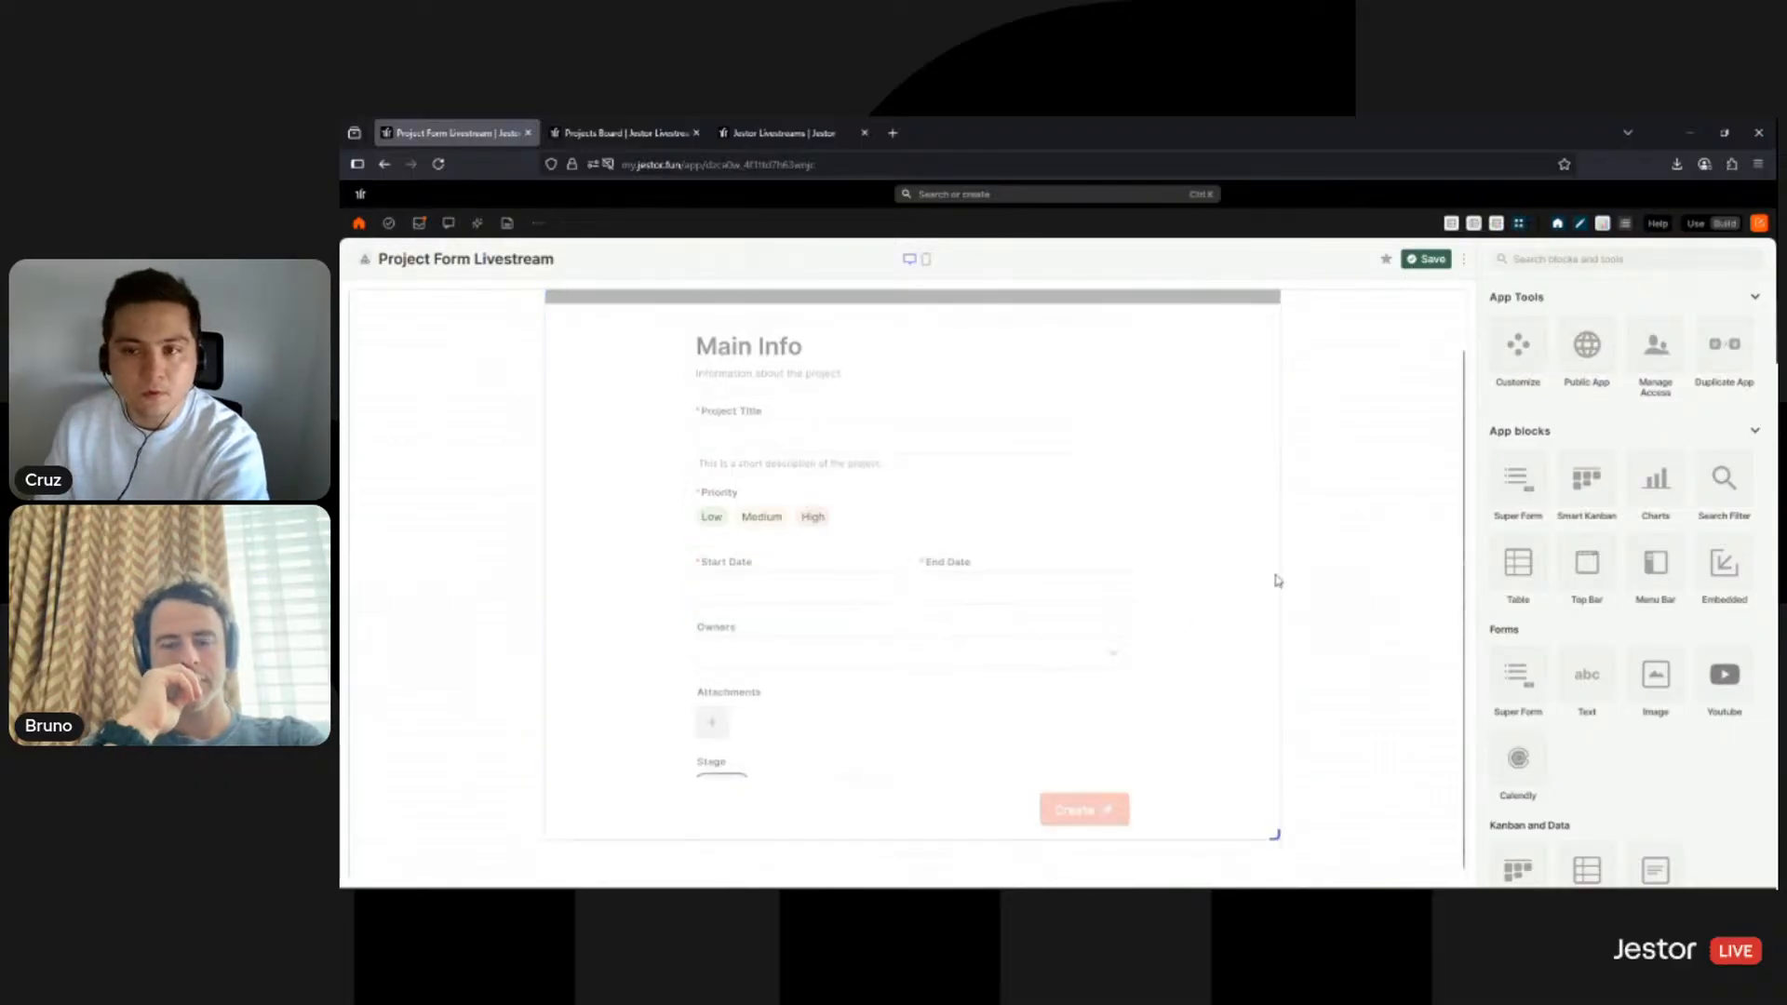
- Set the app font to Playfair Display under Customize
left_click(1520, 350)
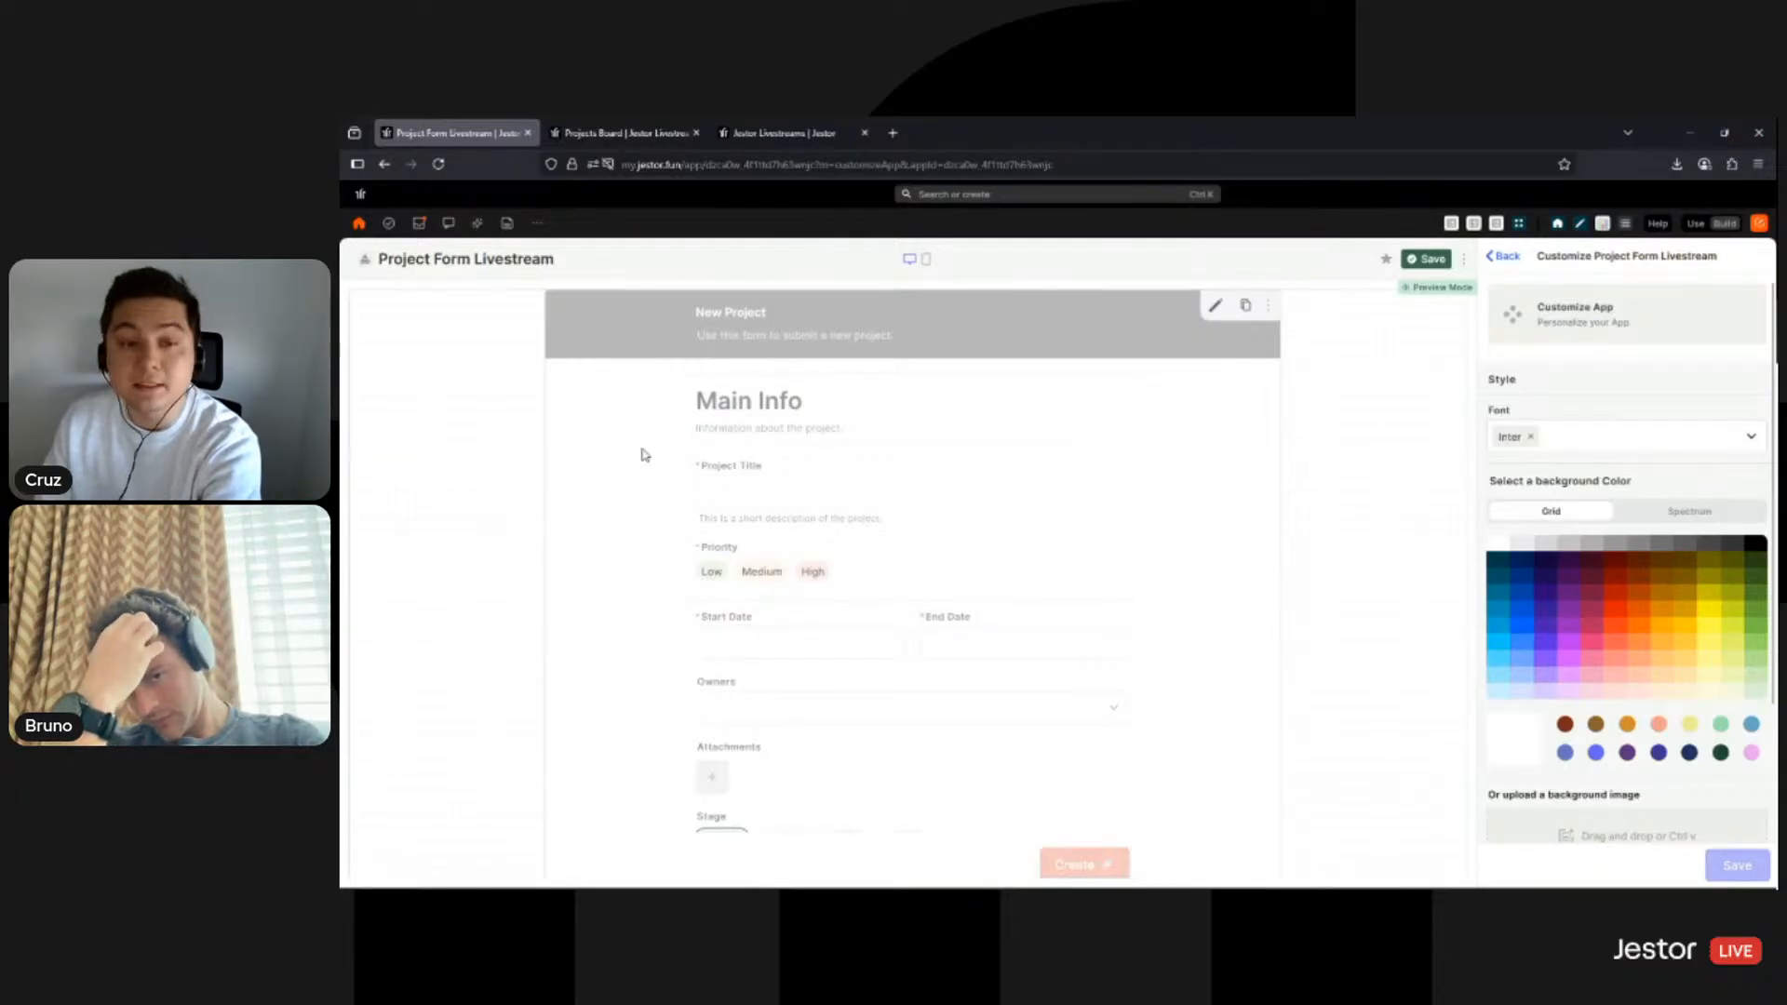
left_click(1565, 443)
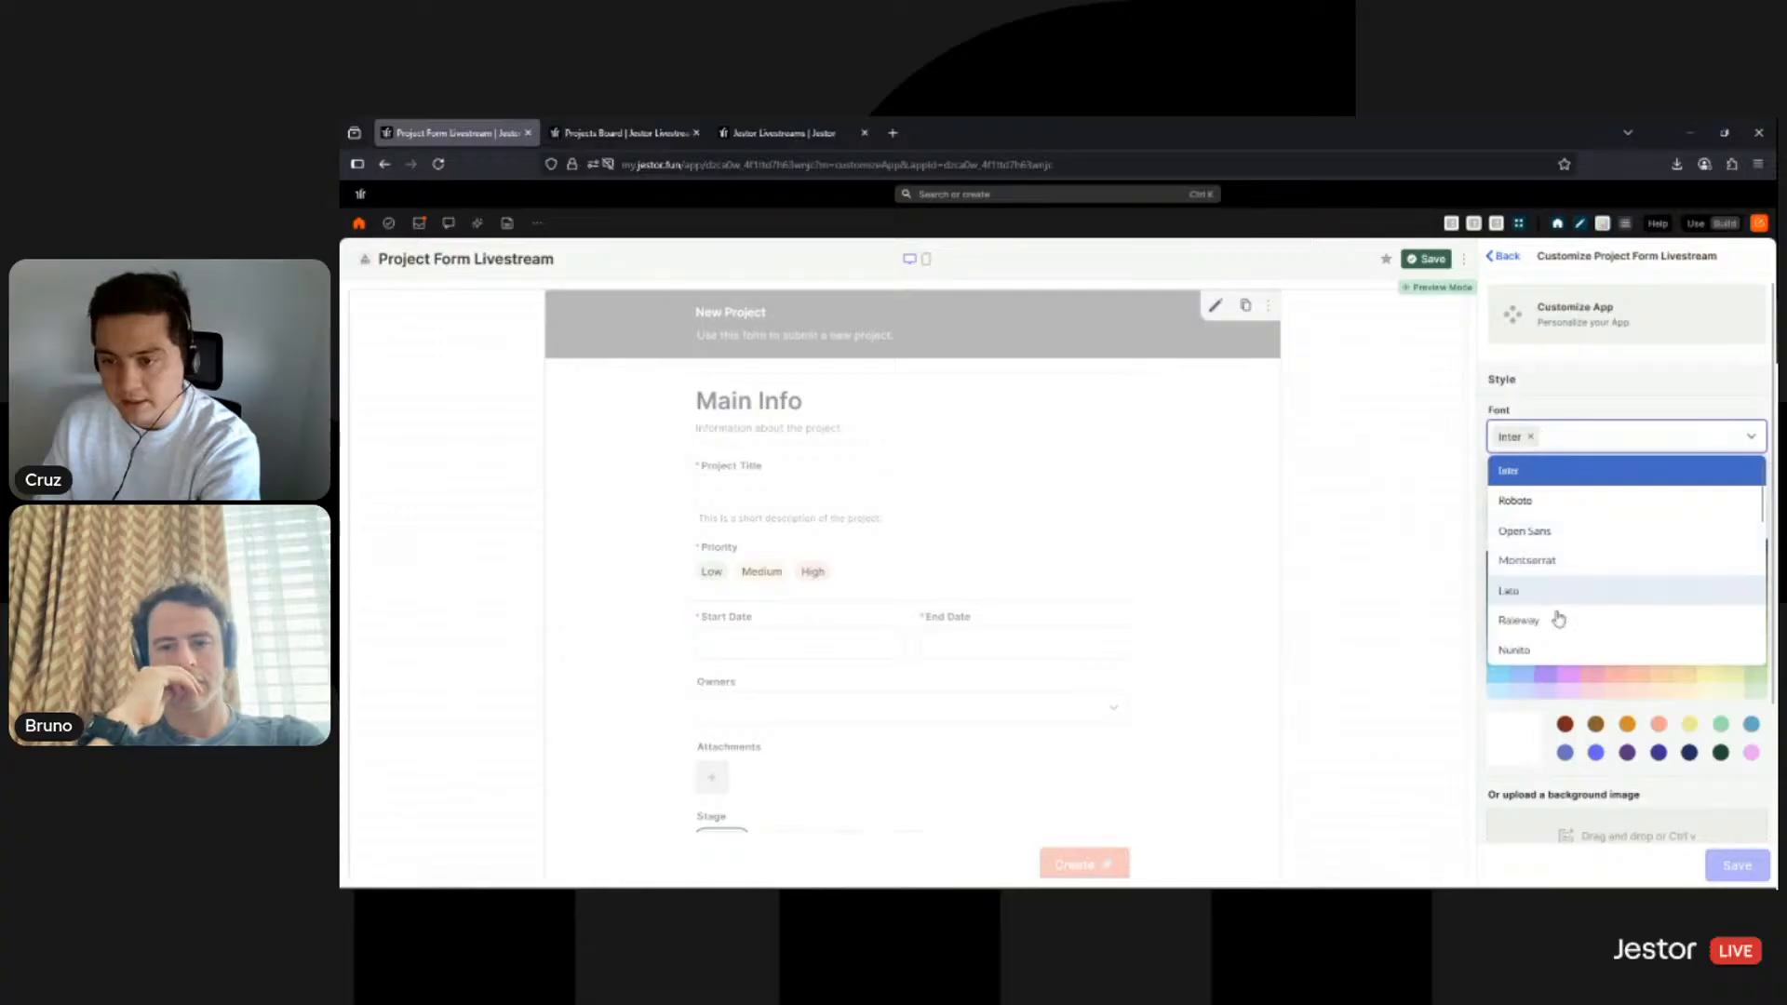
scroll(1550, 606, "down", 3)
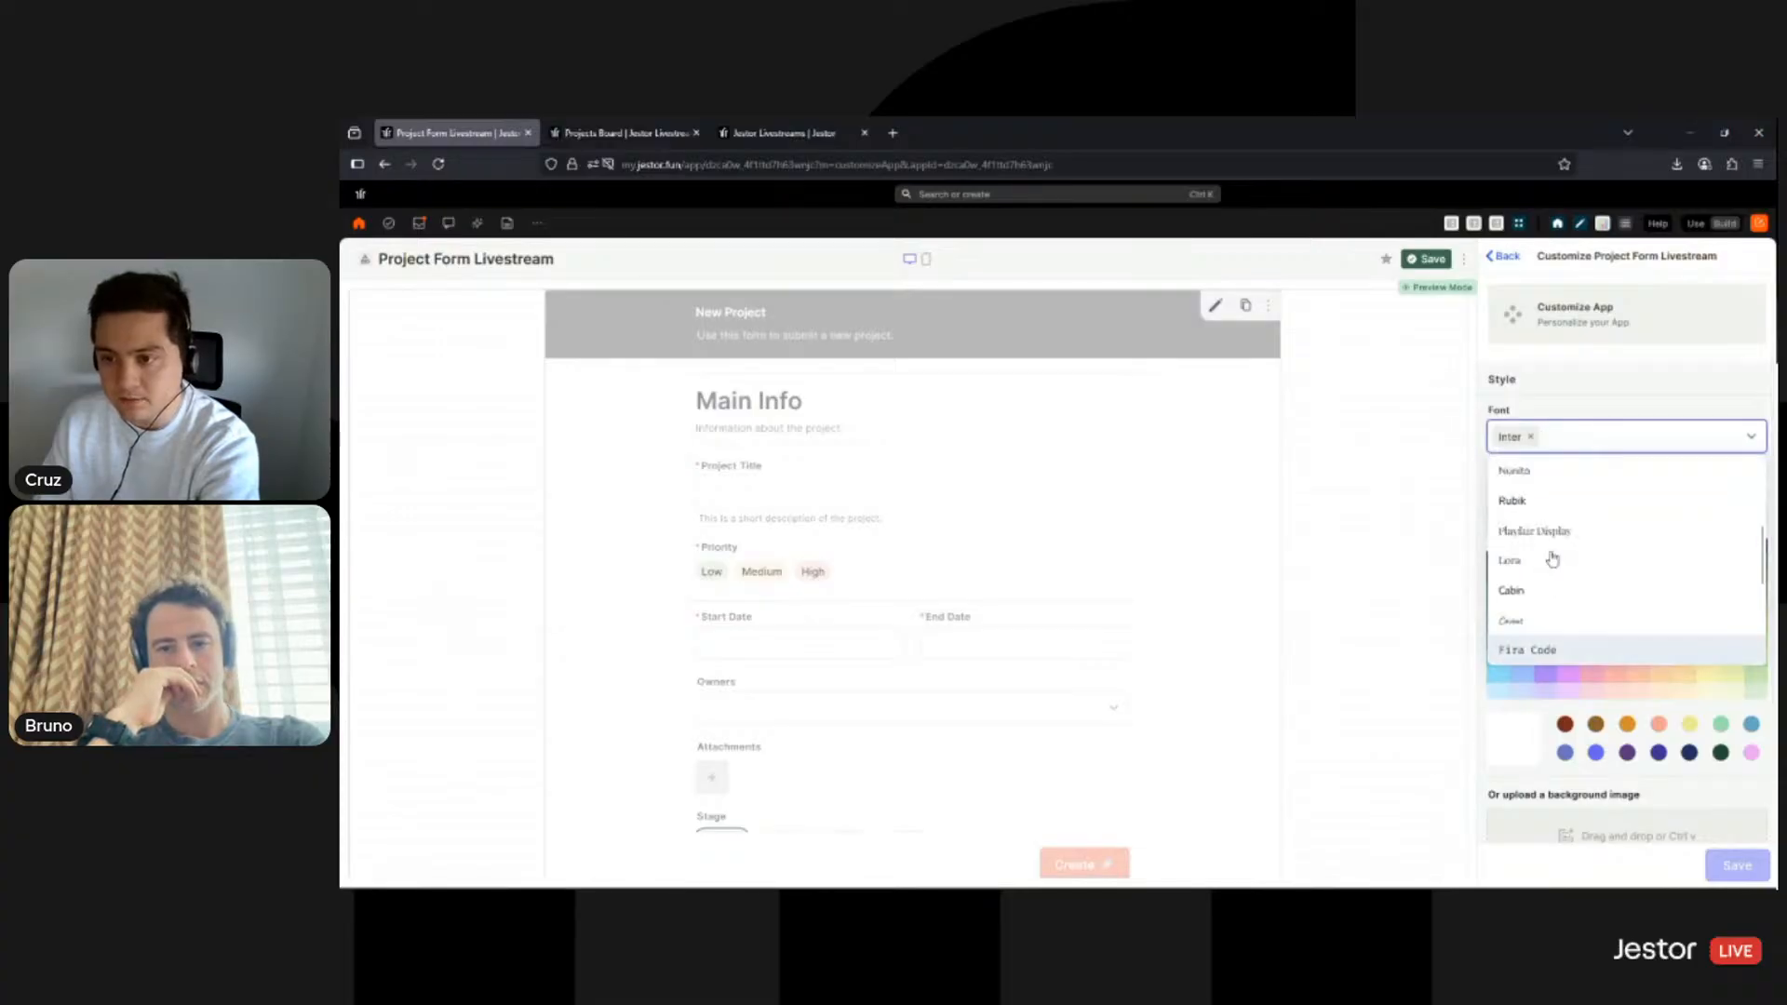
left_click(1540, 531)
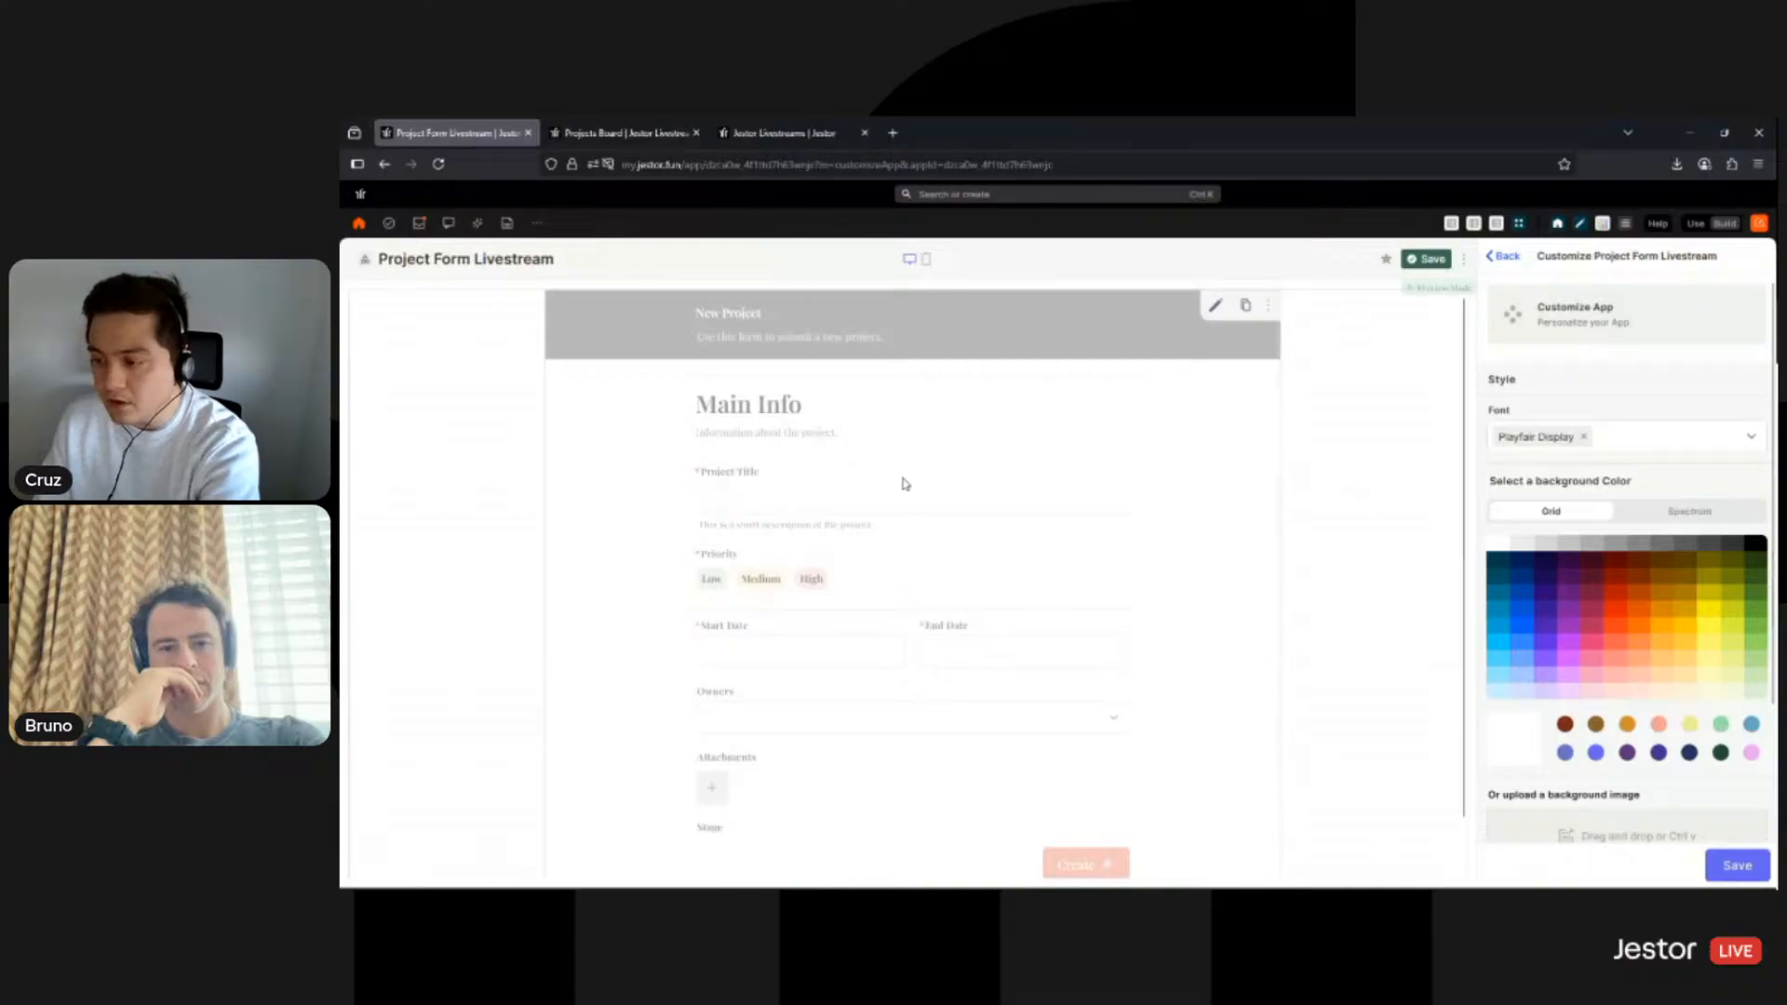
scroll(1629, 447, "down", 3)
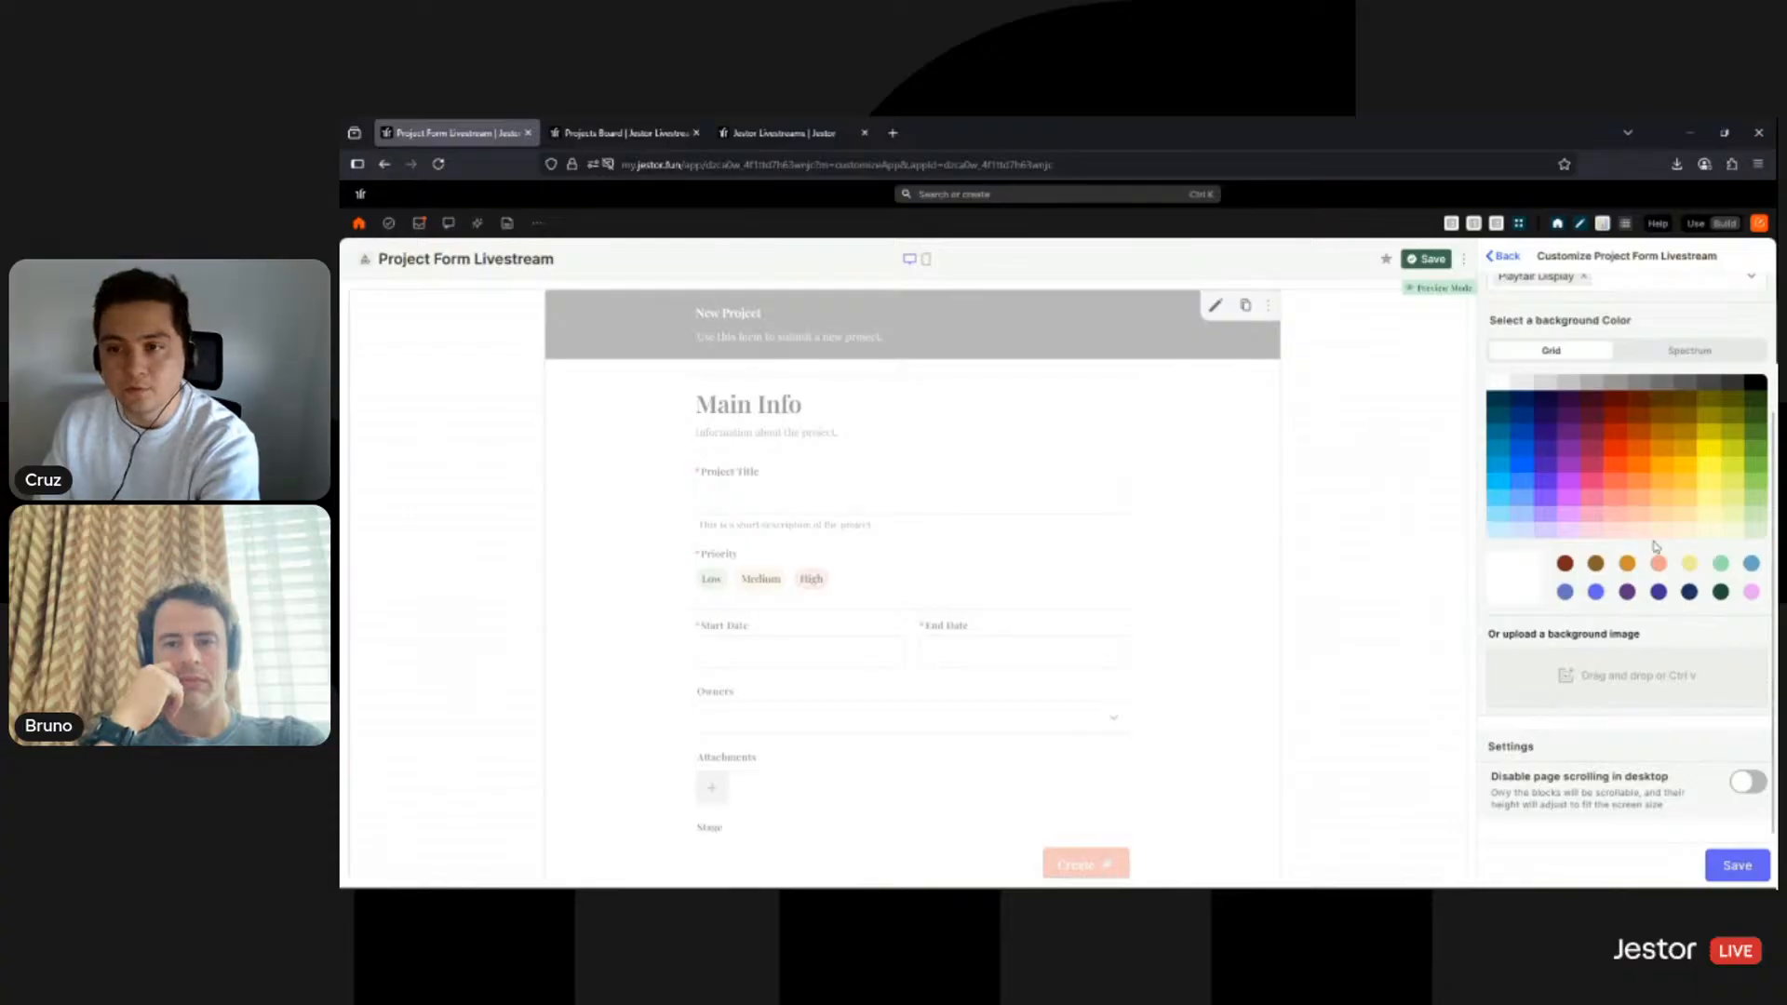
- Set a dark teal page background, paste the desert photo as background image, and save
left_click(1497, 398)
scroll(1359, 559, "down", 1)
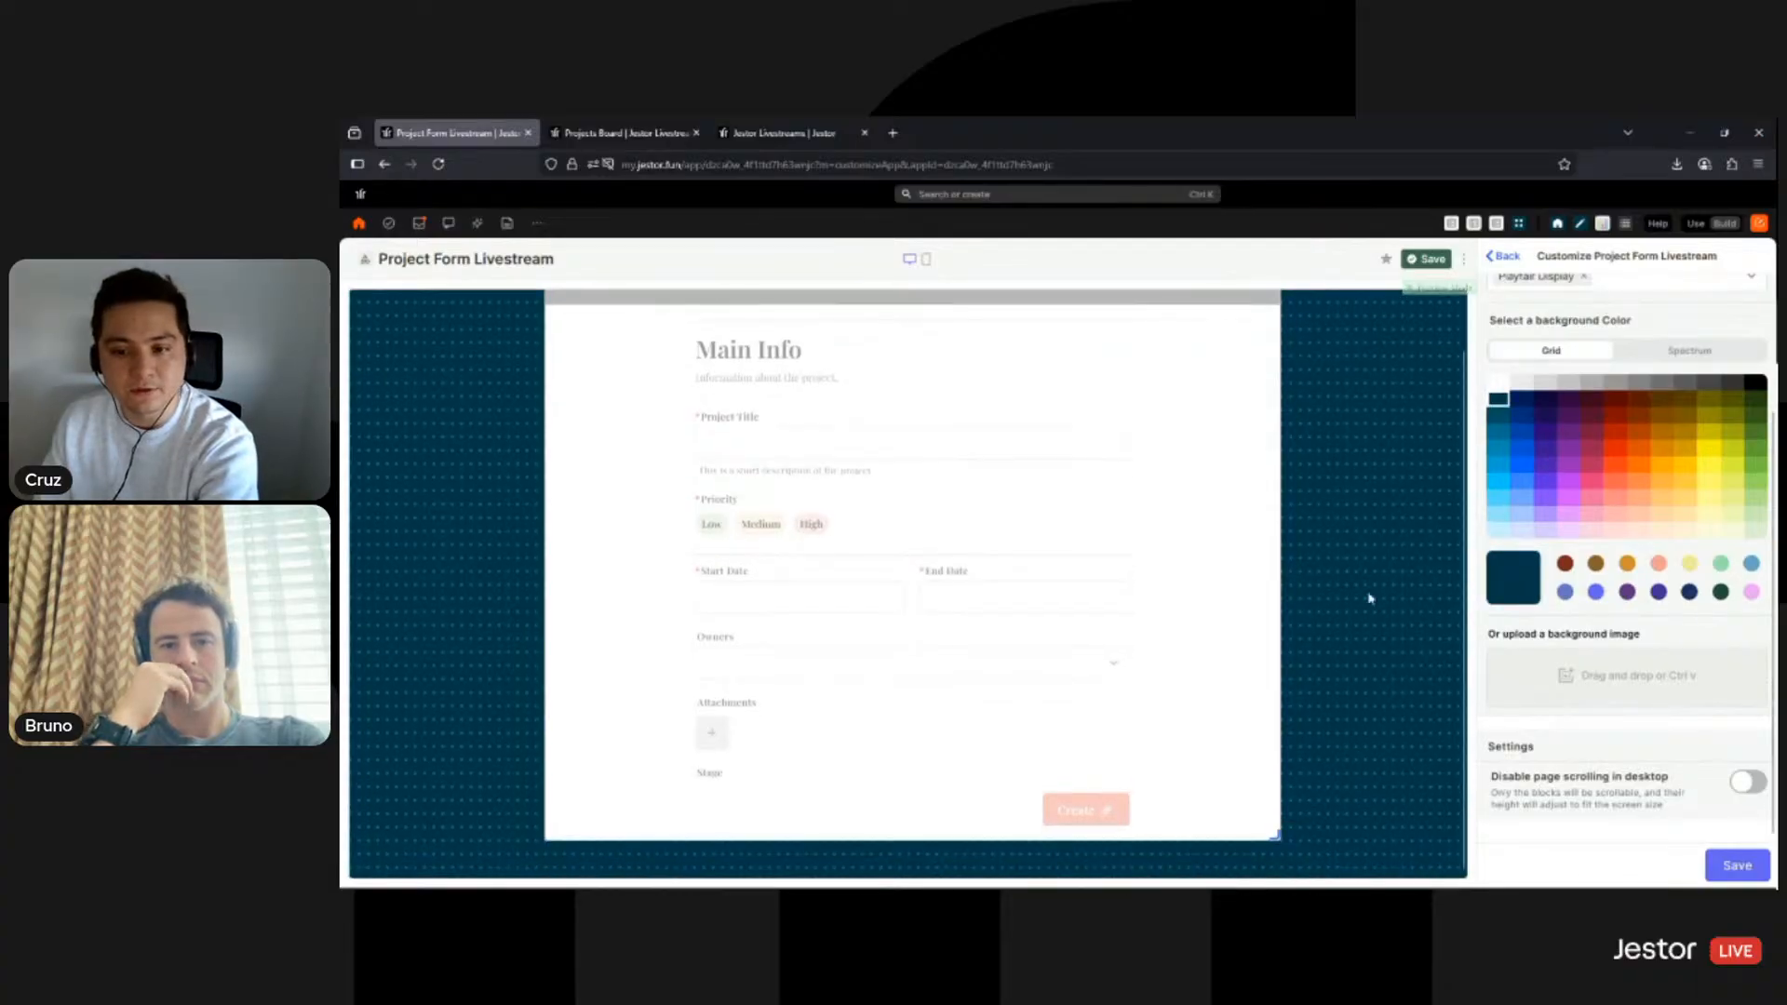
scroll(965, 817, "up", 1)
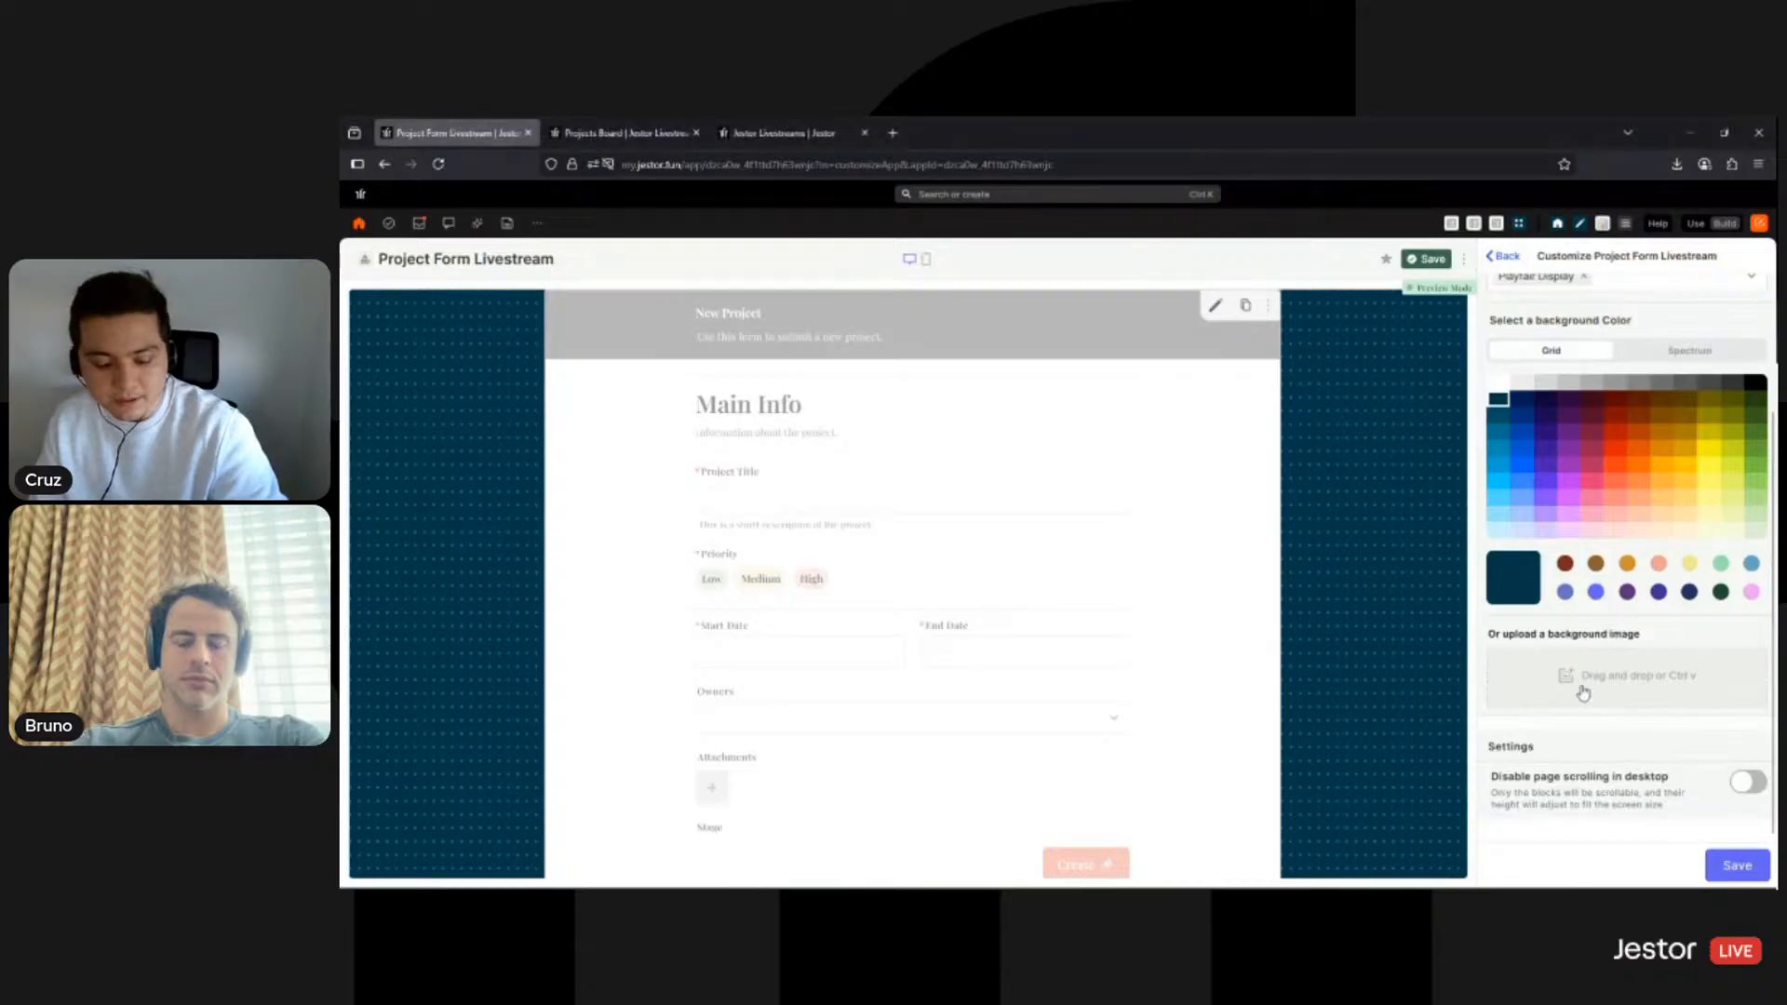
key("ctrl+v")
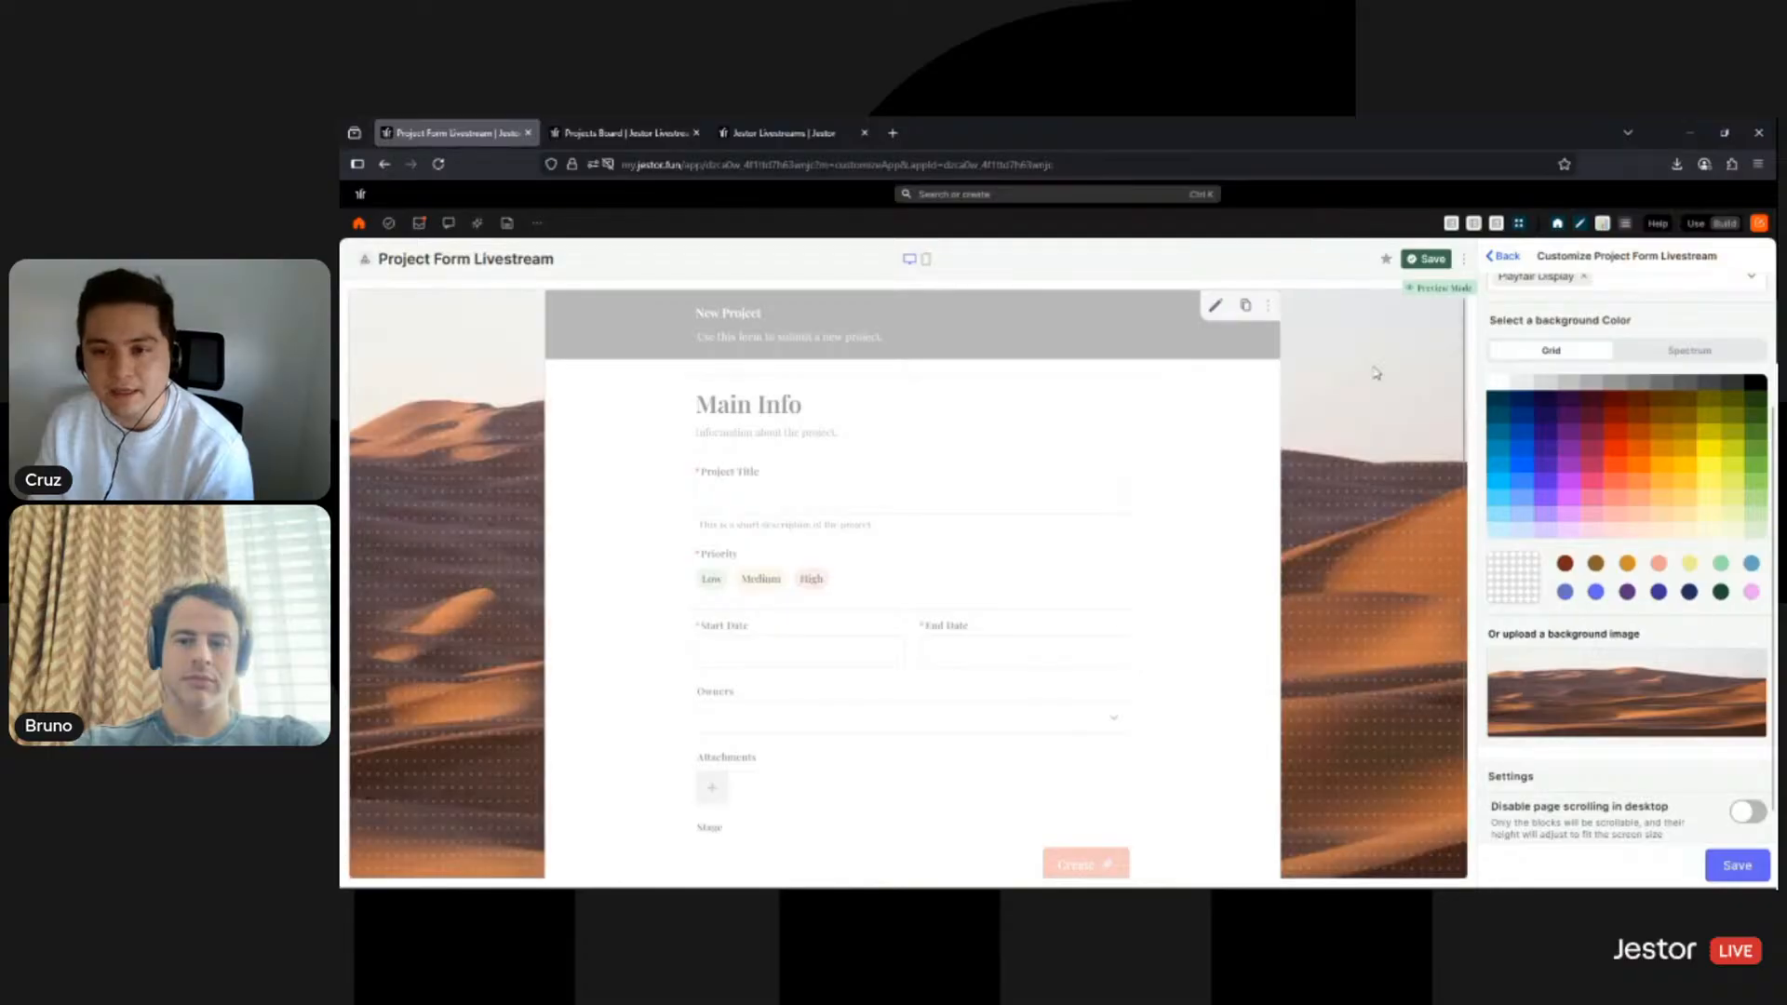
scroll(1354, 605, "down", 1)
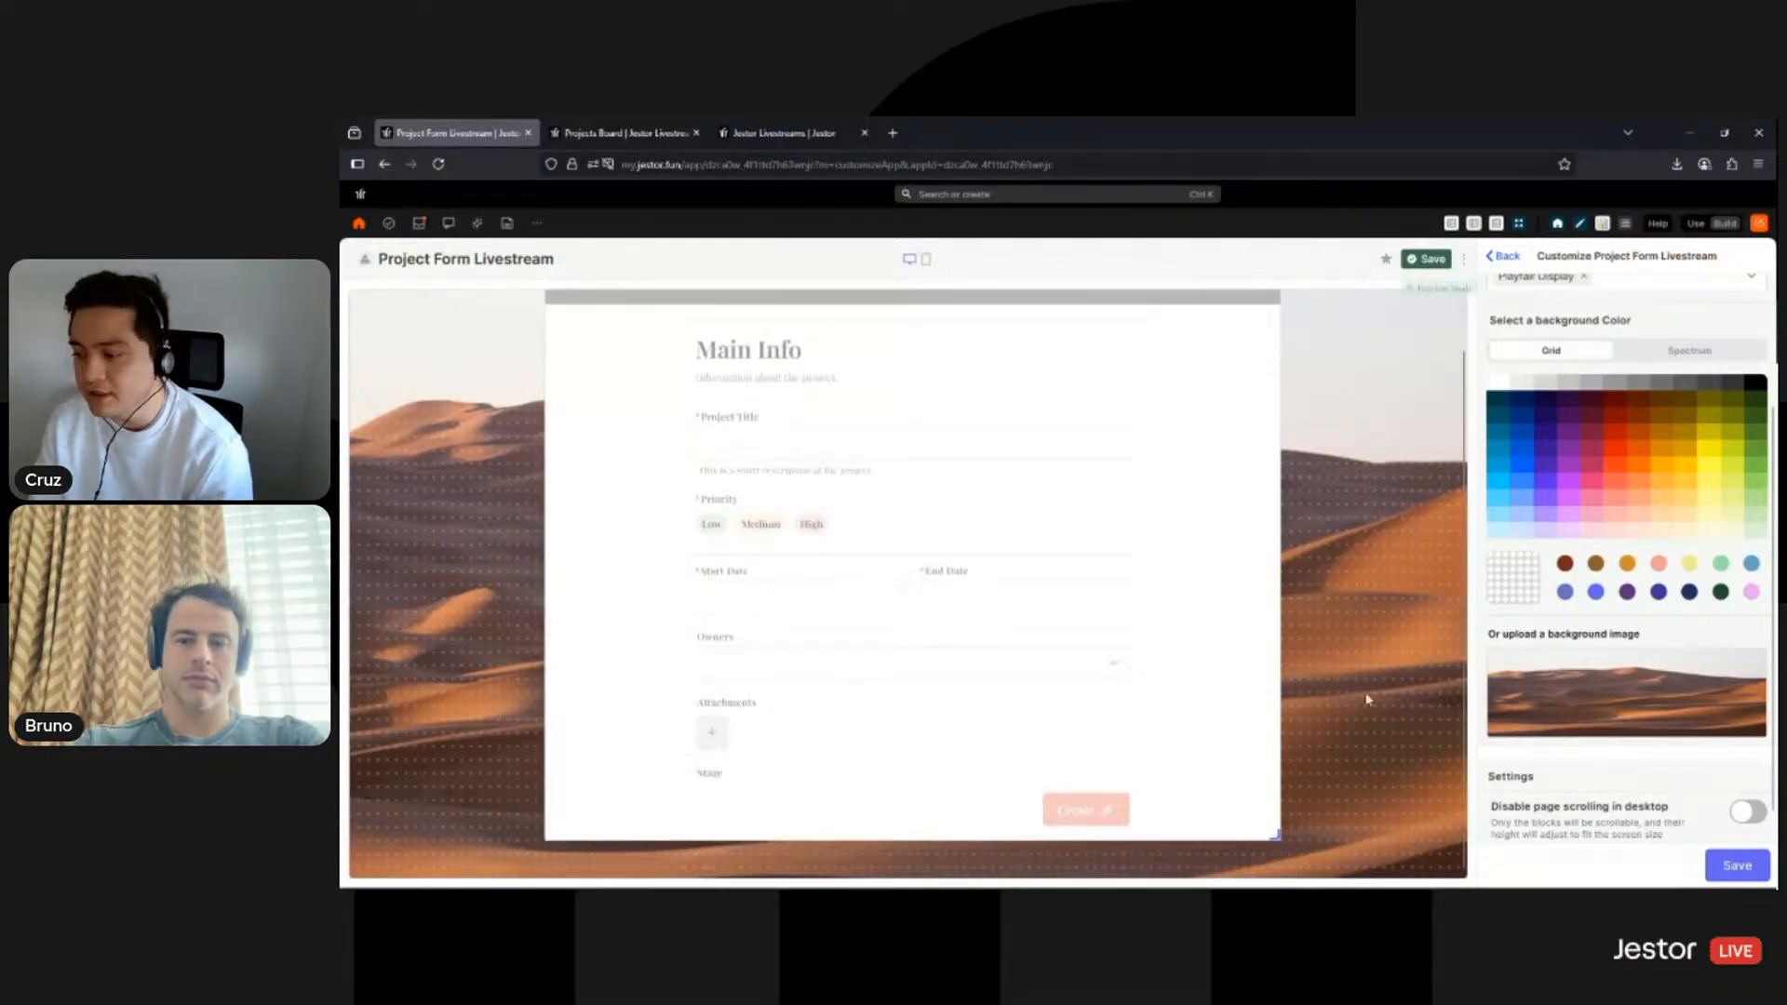
scroll(1368, 702, "up", 1)
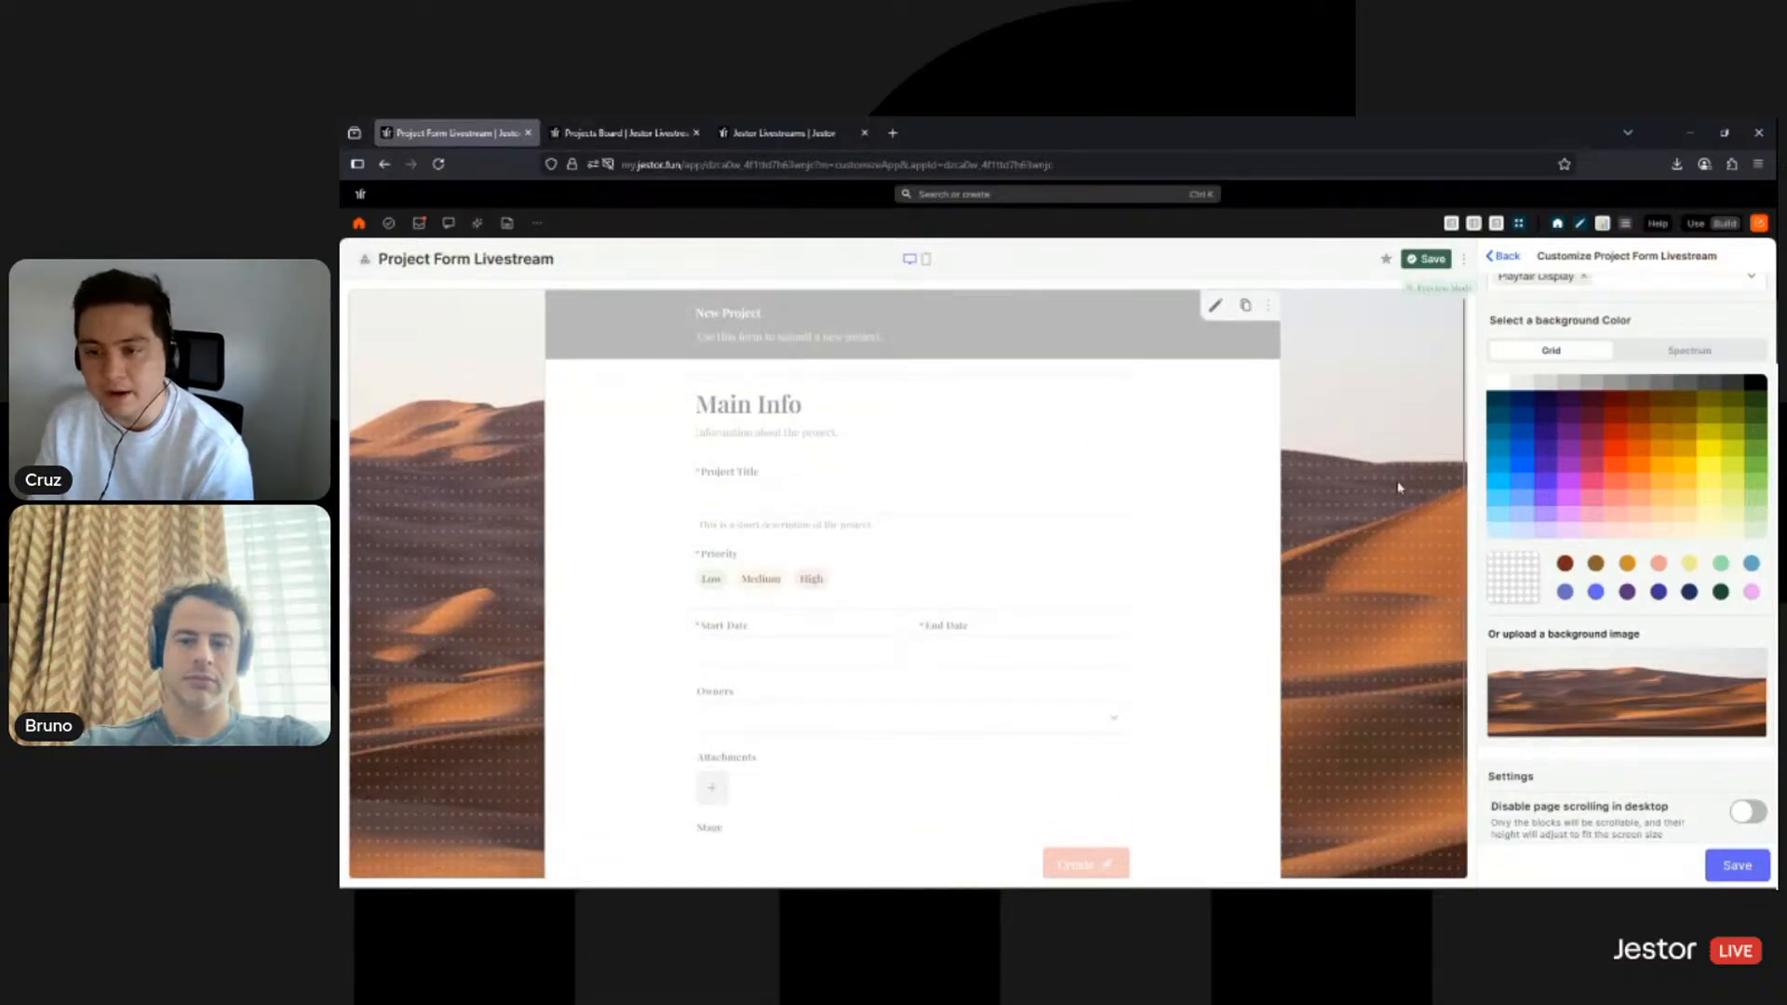
left_click(1712, 864)
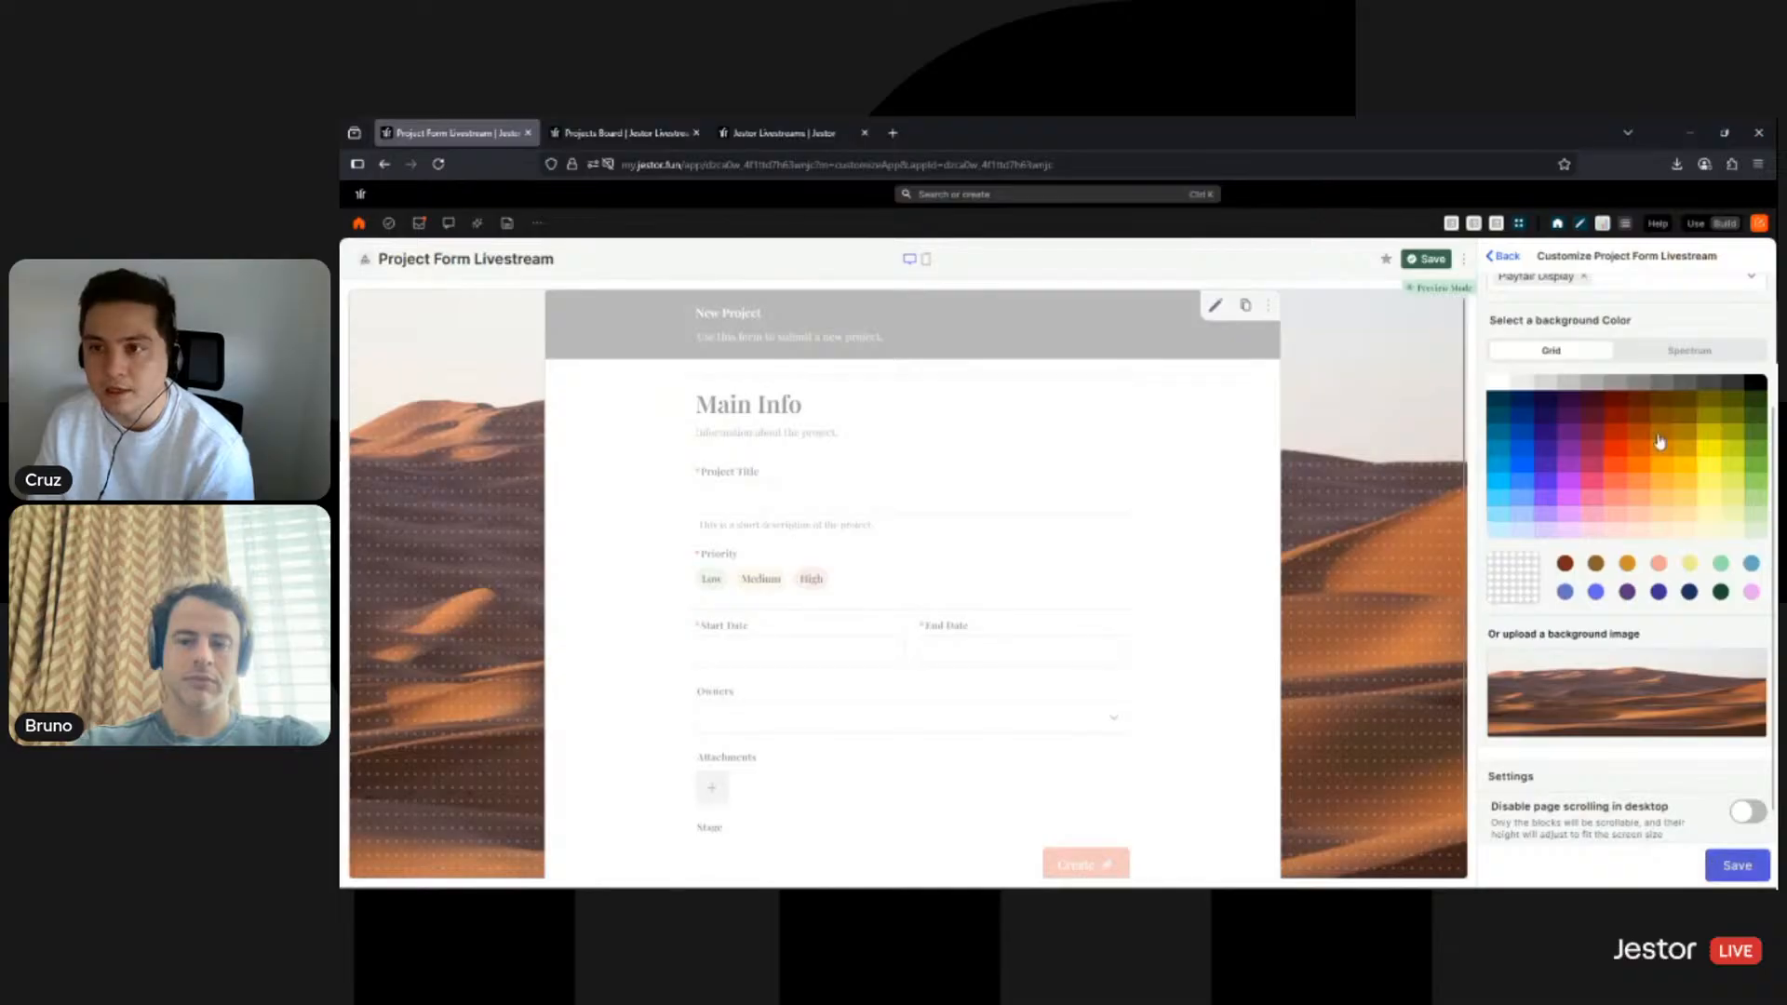
left_click(1428, 260)
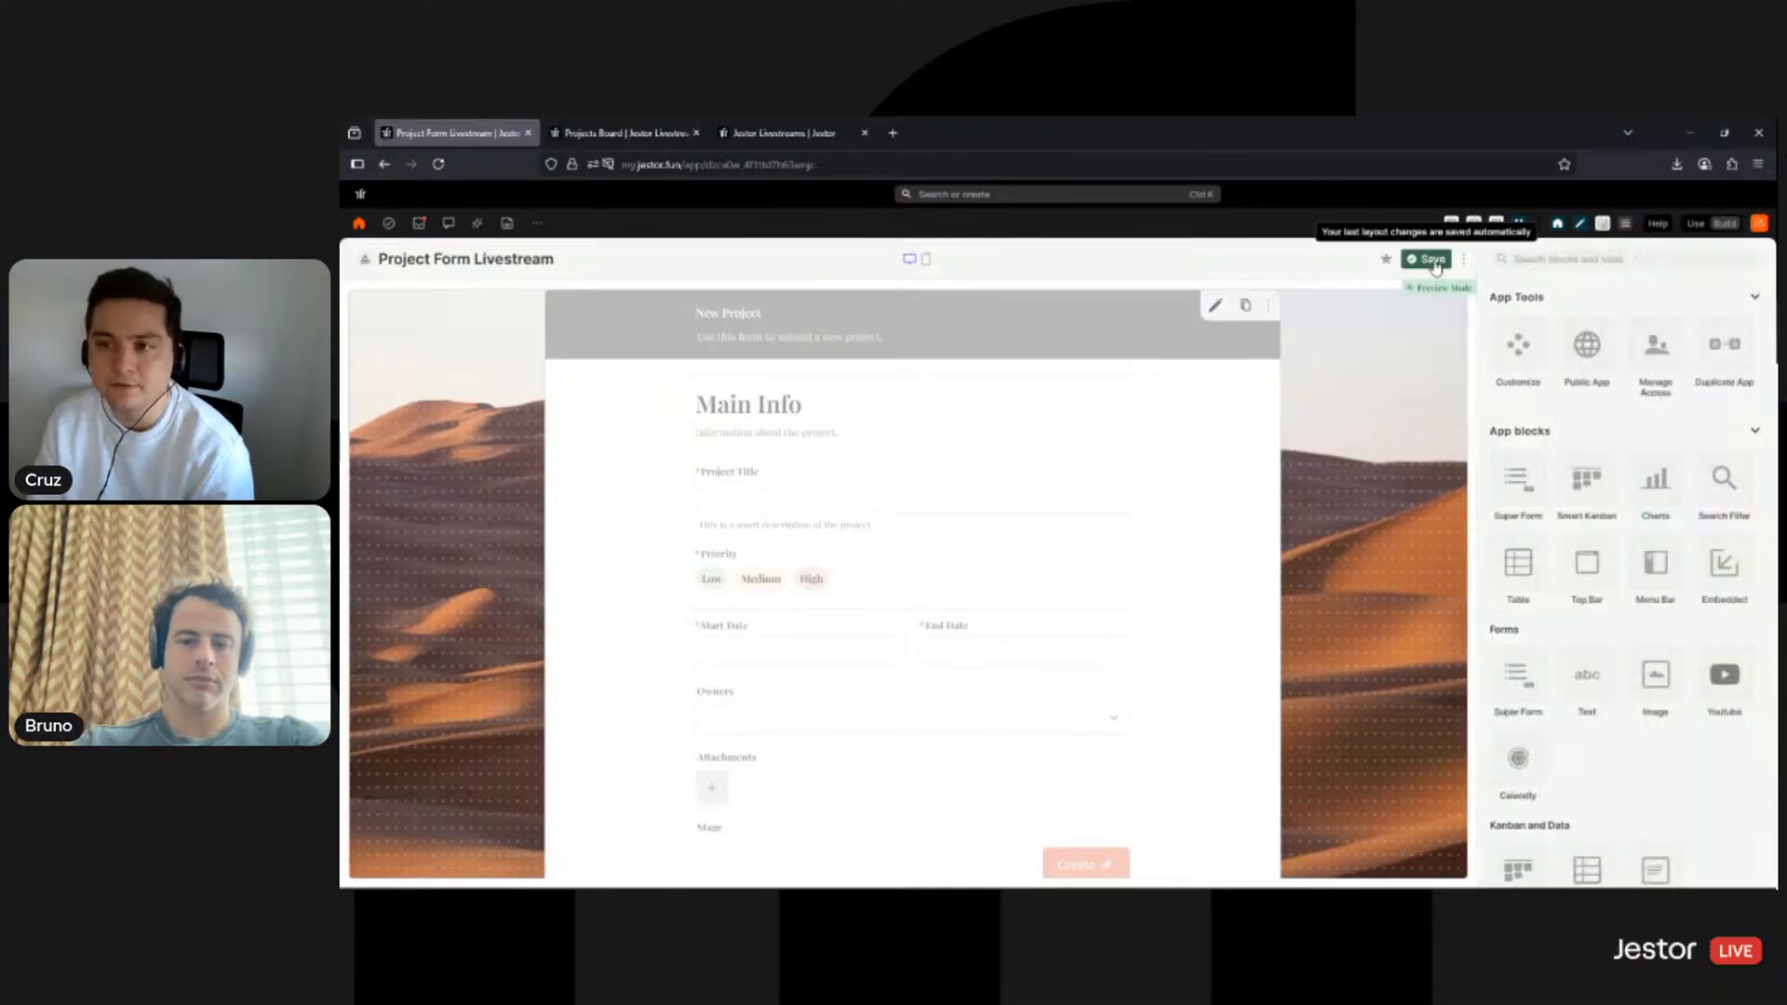
- Preview the desert-backed form in Use mode, then switch back to Build mode
left_click(1695, 224)
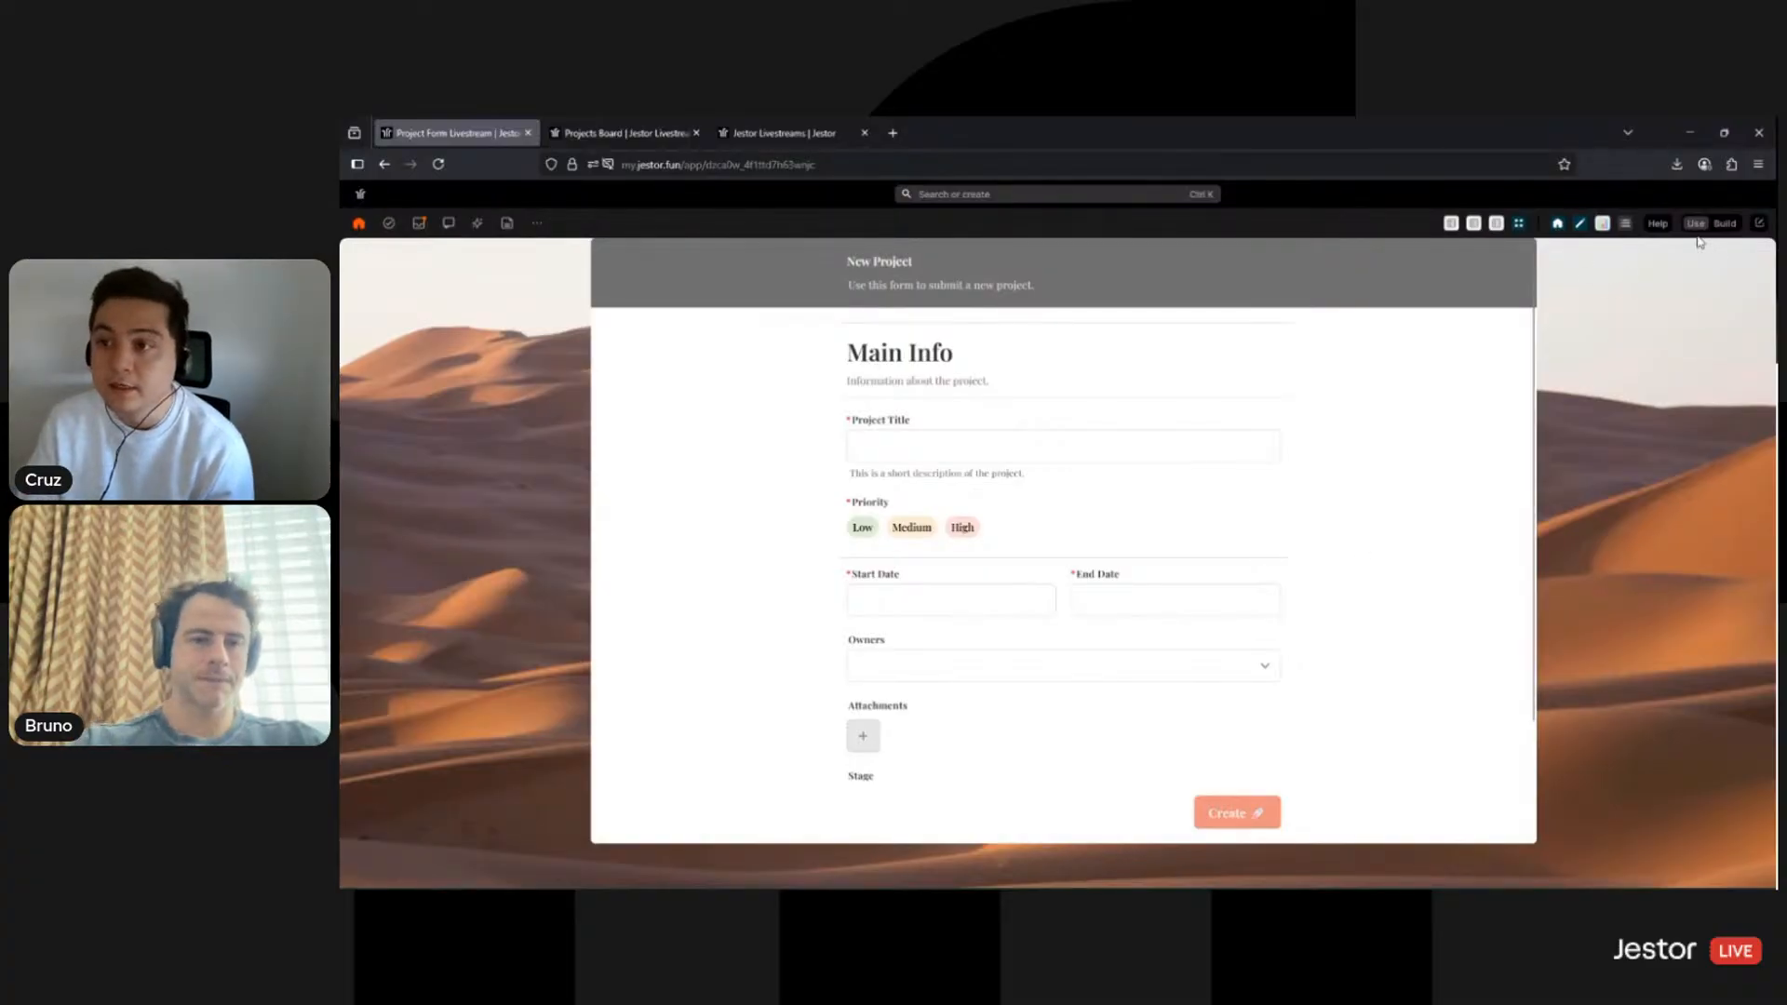
left_click(1725, 223)
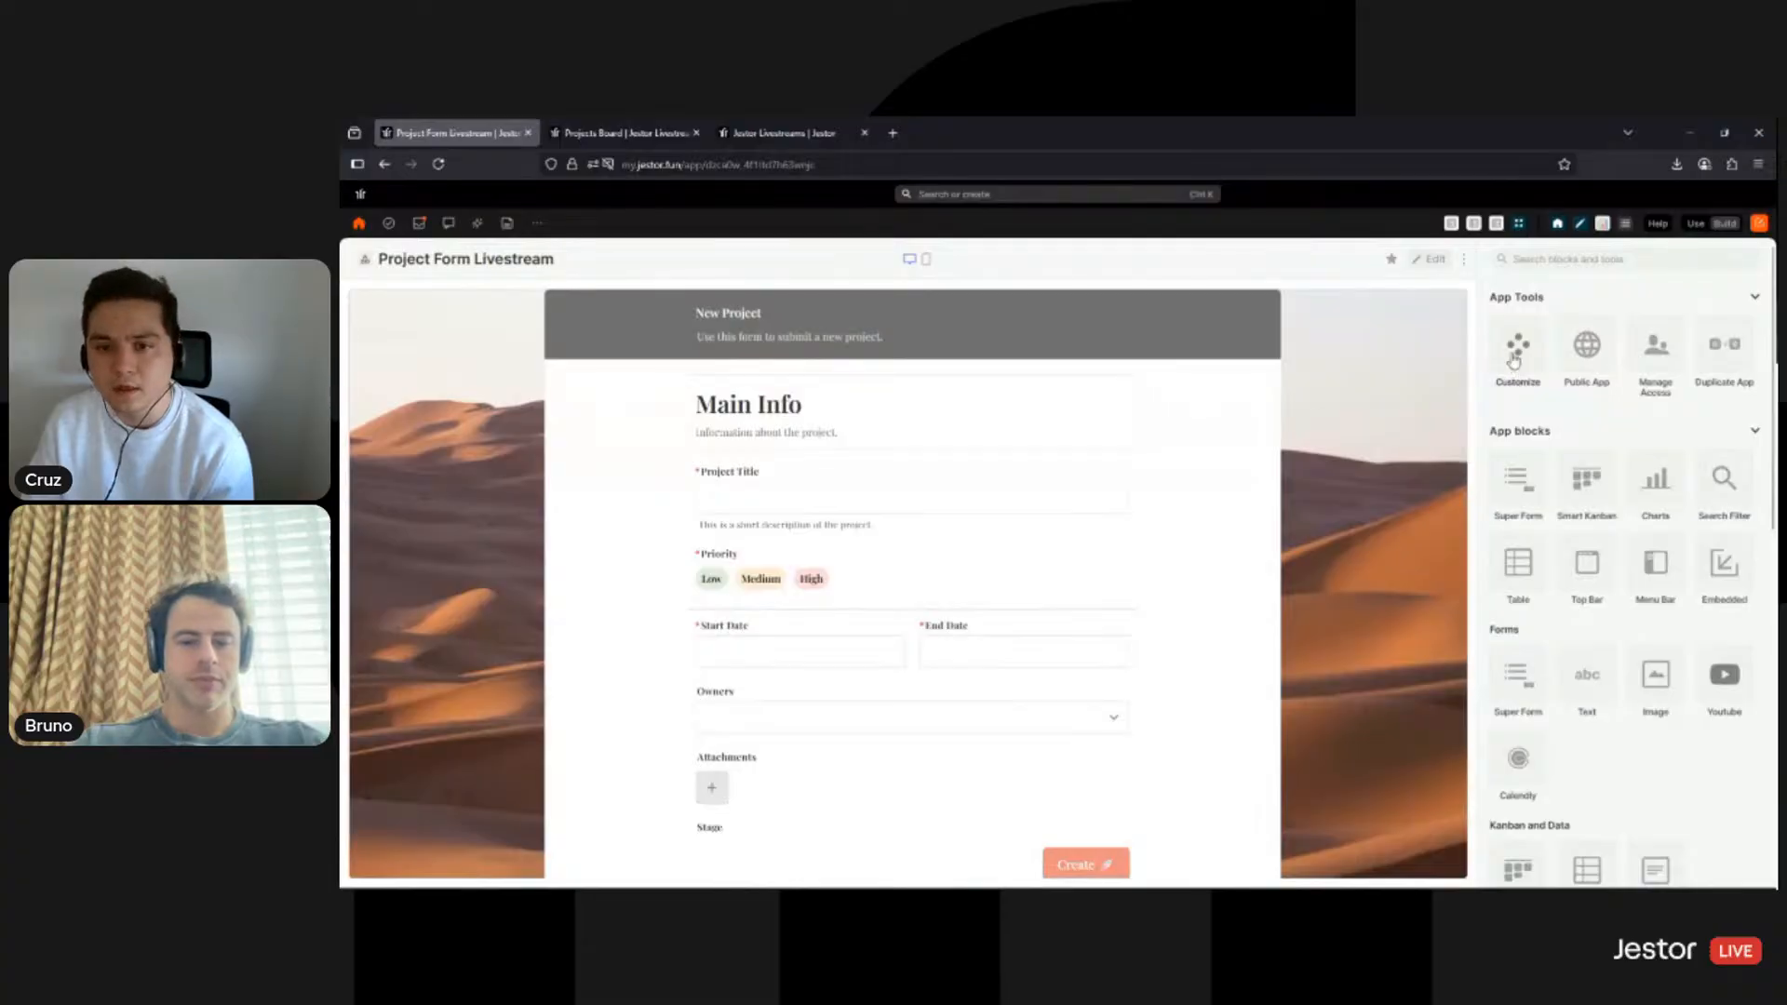
- Disable page scrolling on desktop and stretch the form block down to reveal Attachments
left_click(1516, 358)
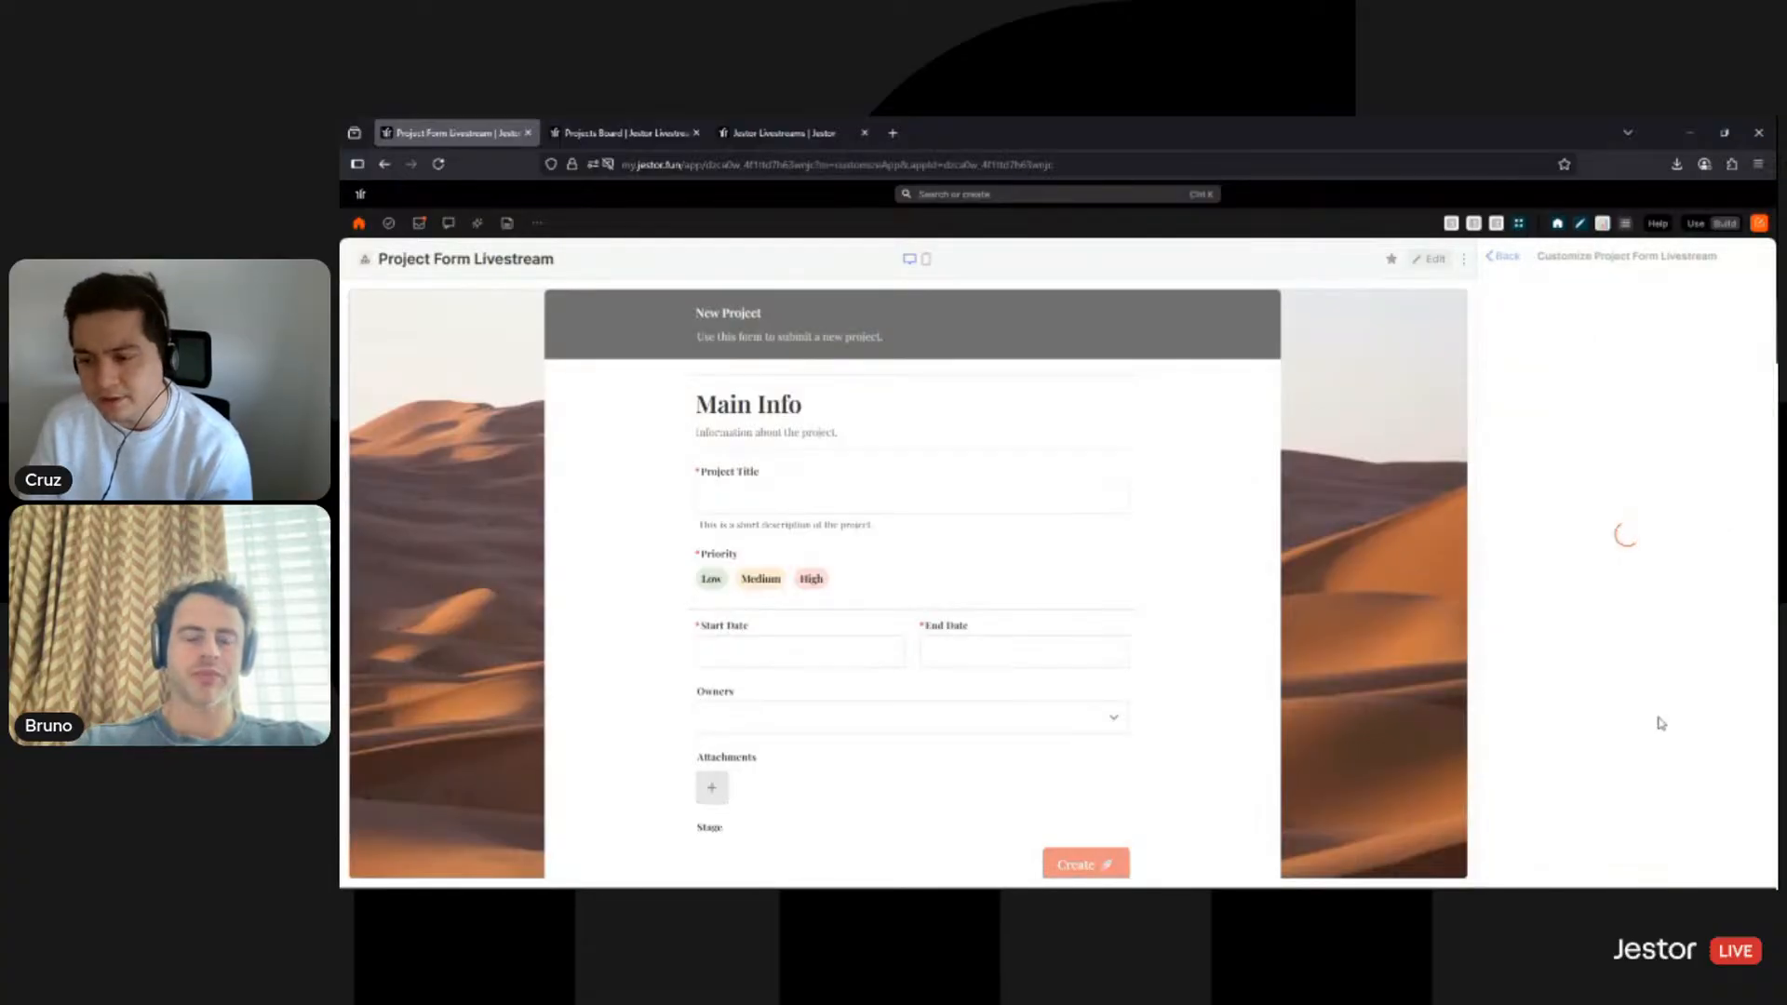
scroll(1749, 819, "down", 3)
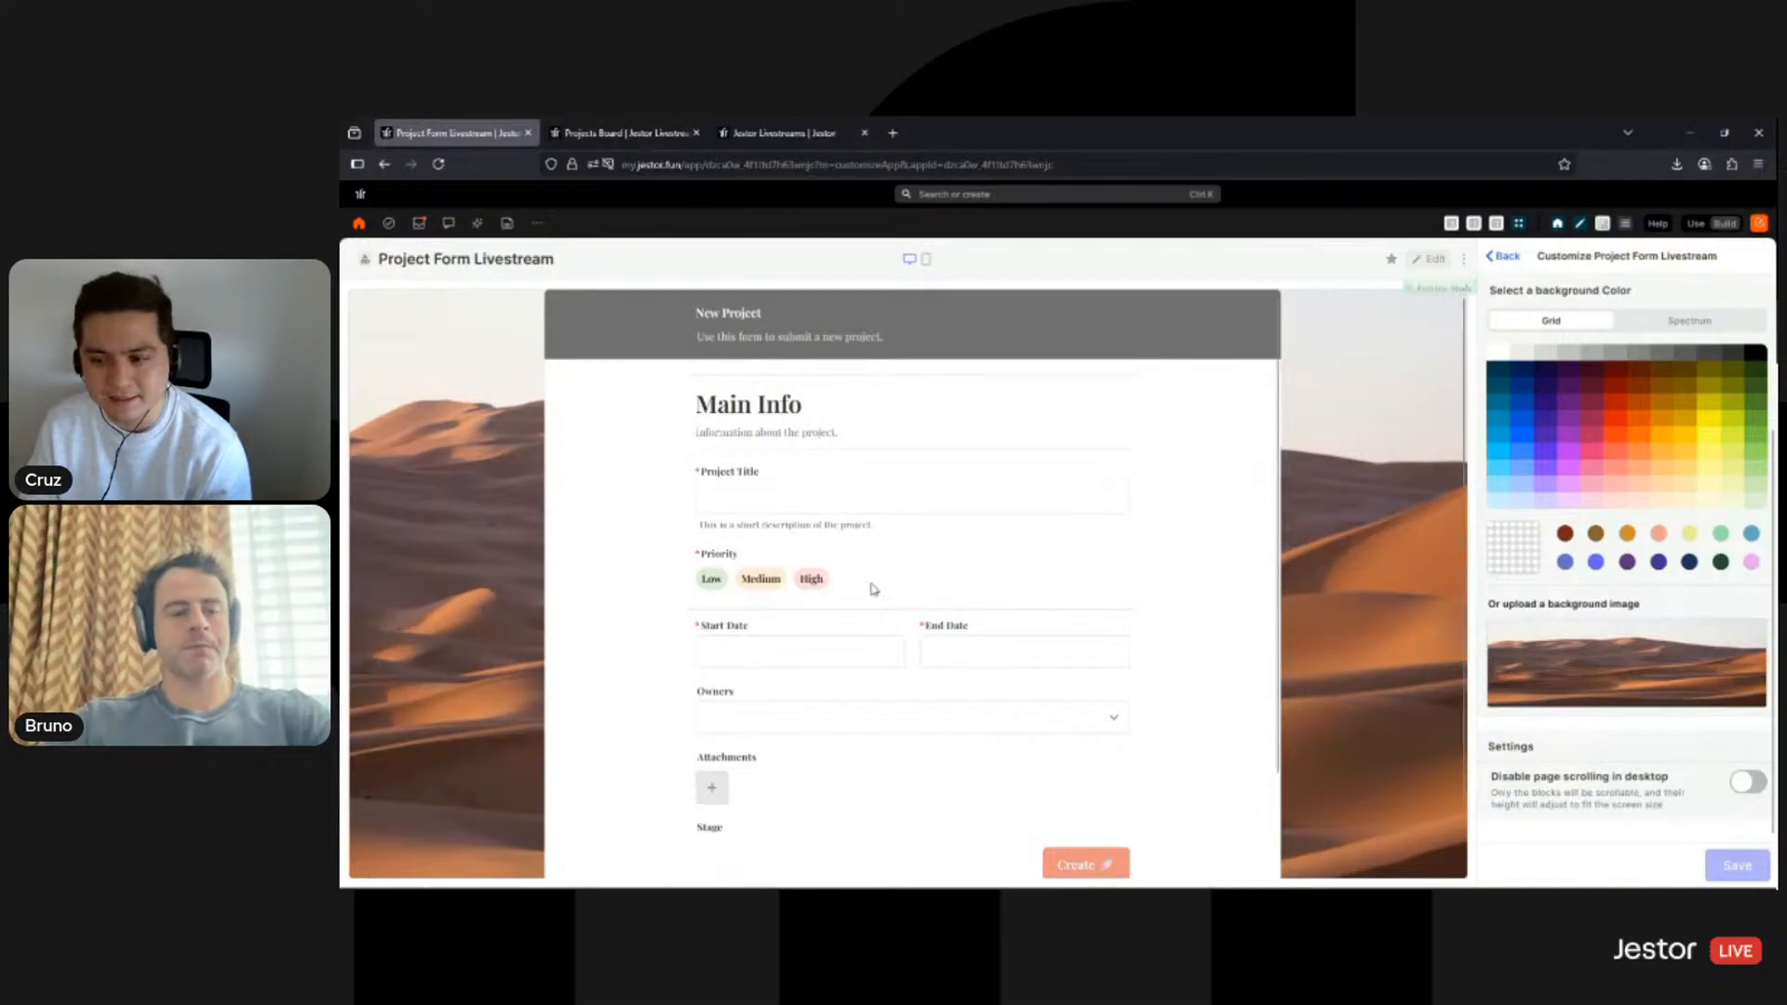
left_click(1748, 782)
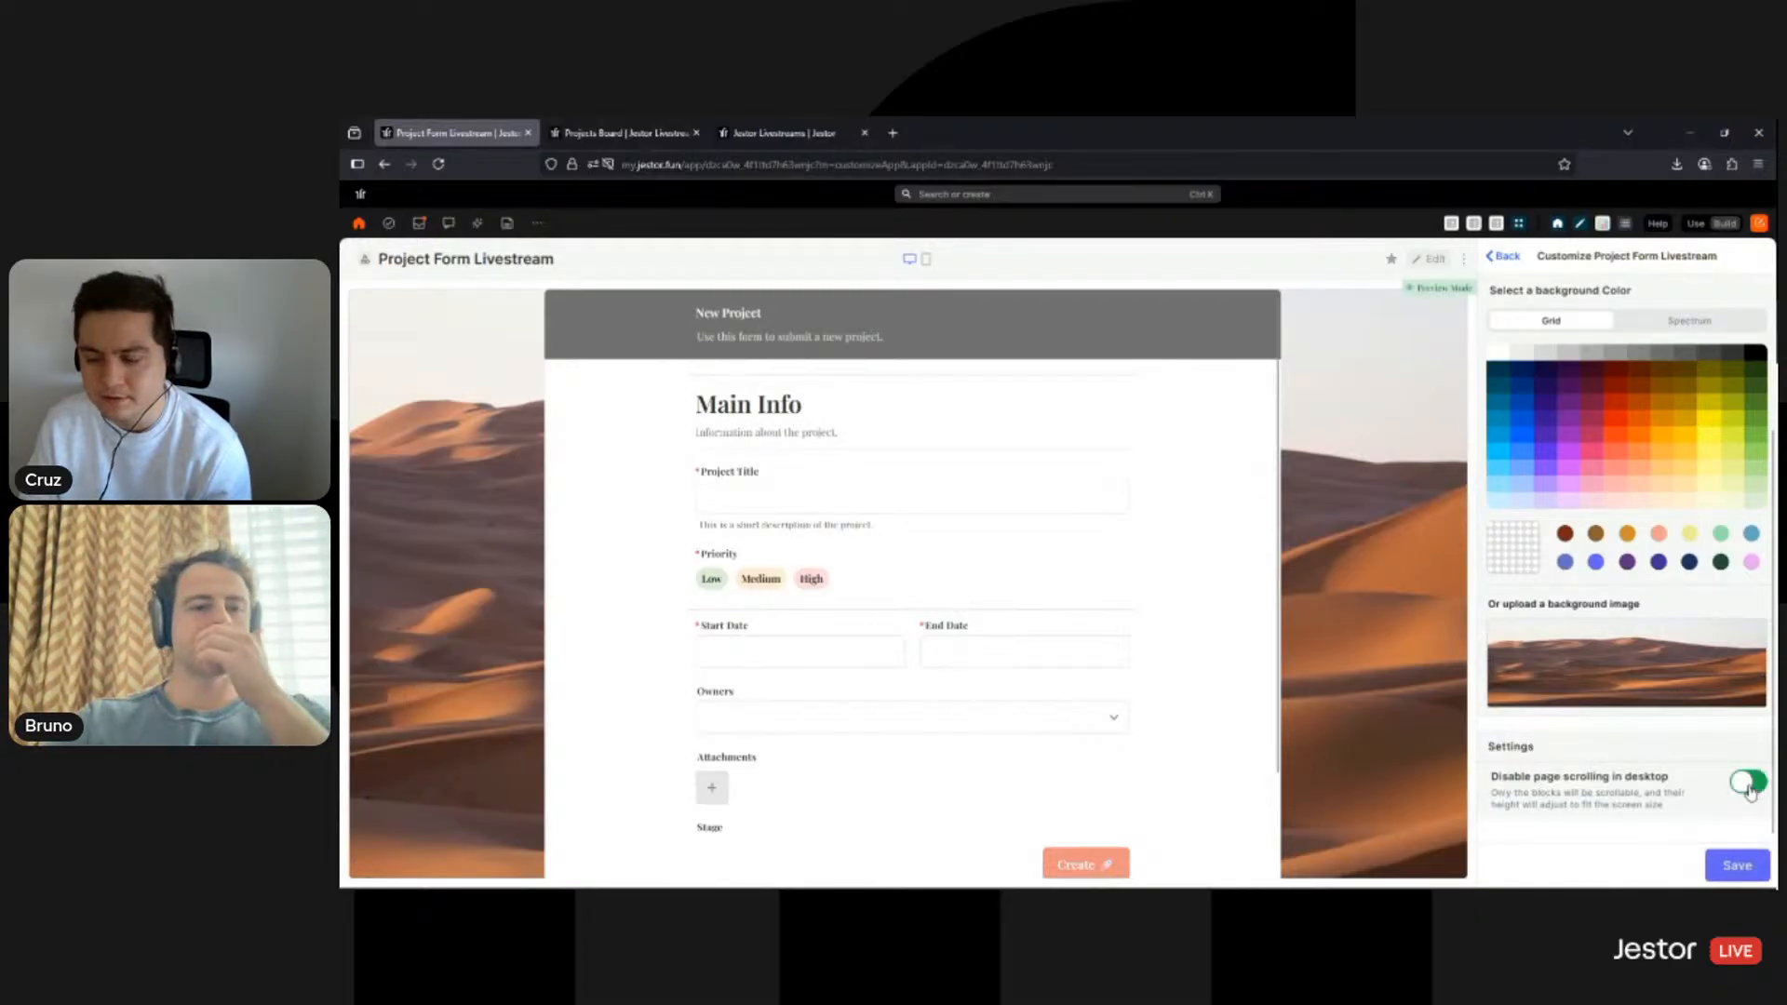
left_click(1717, 862)
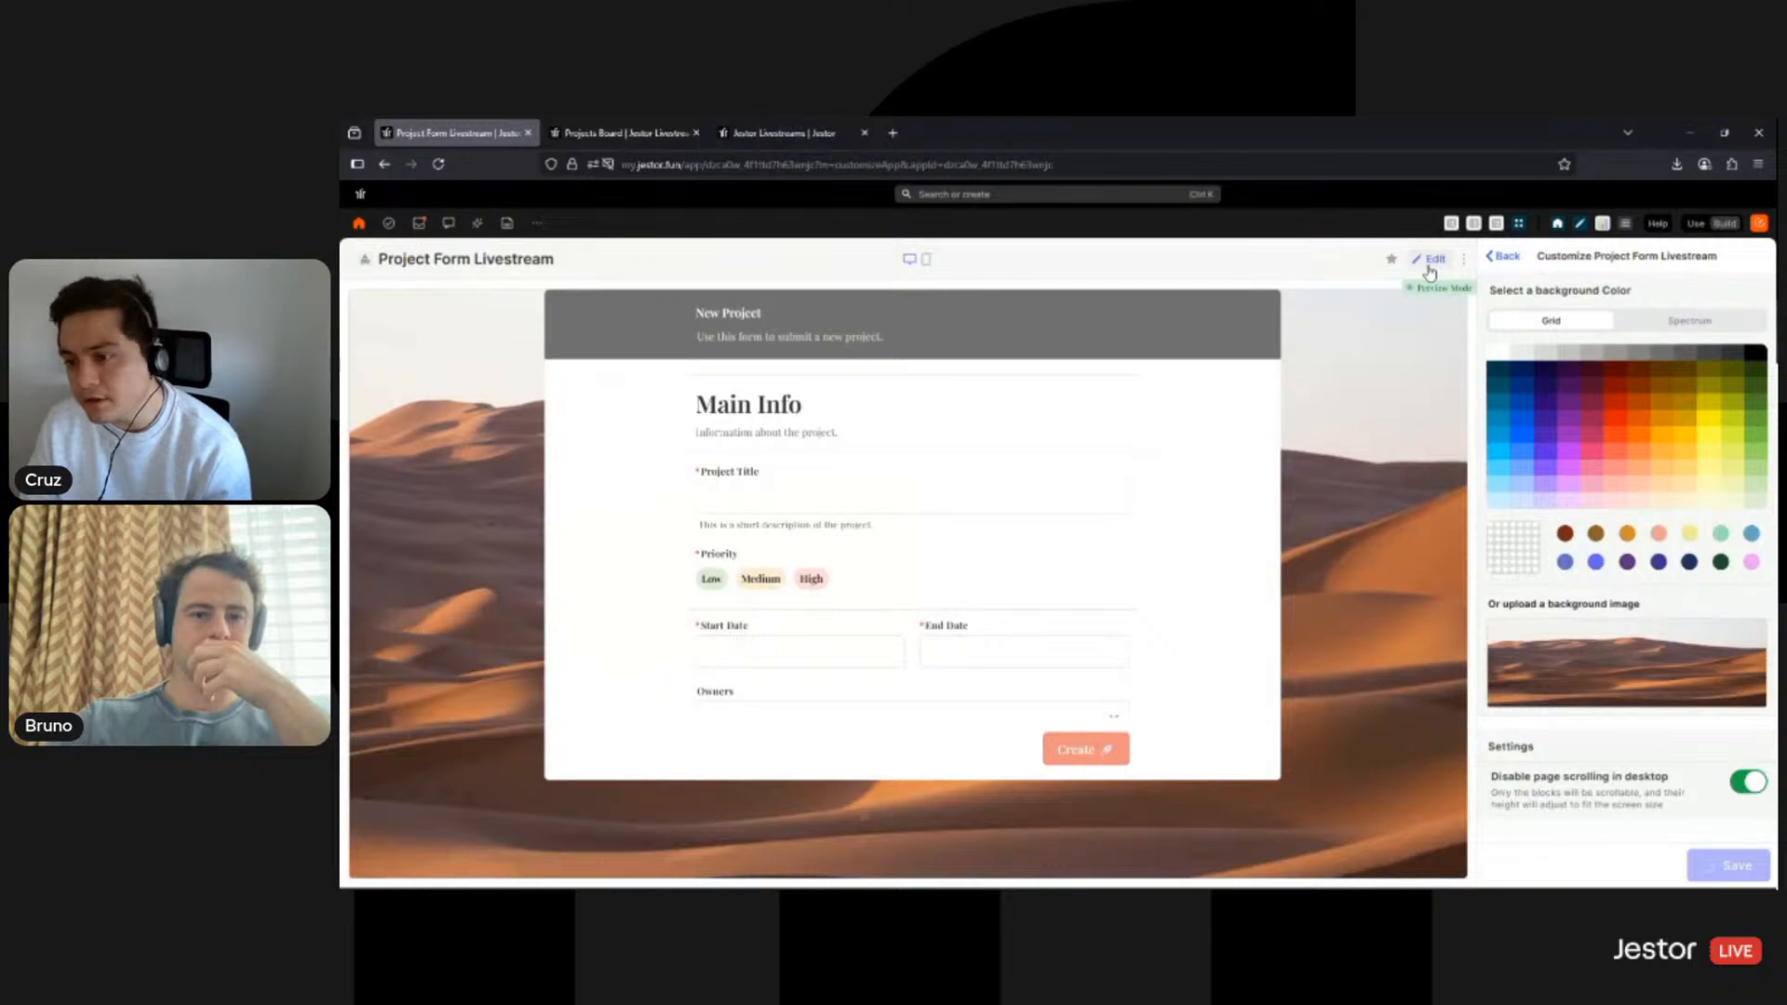
left_click(1431, 262)
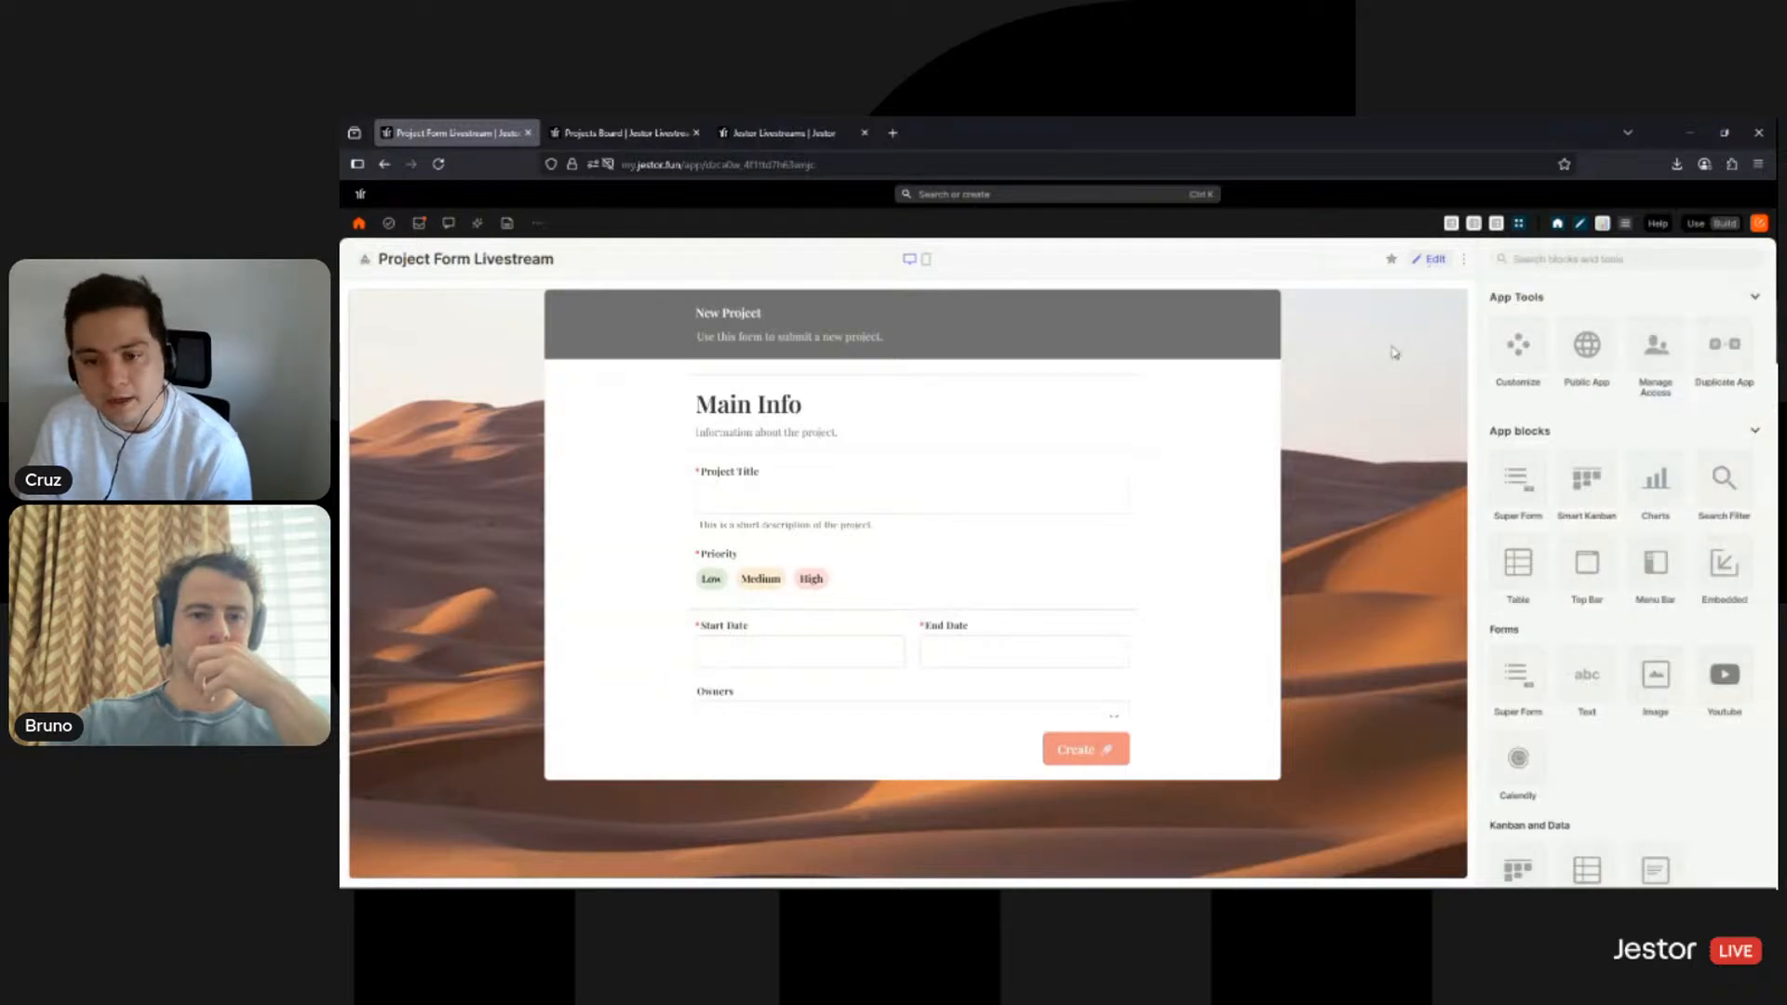
left_click_drag(1272, 774, 1284, 862)
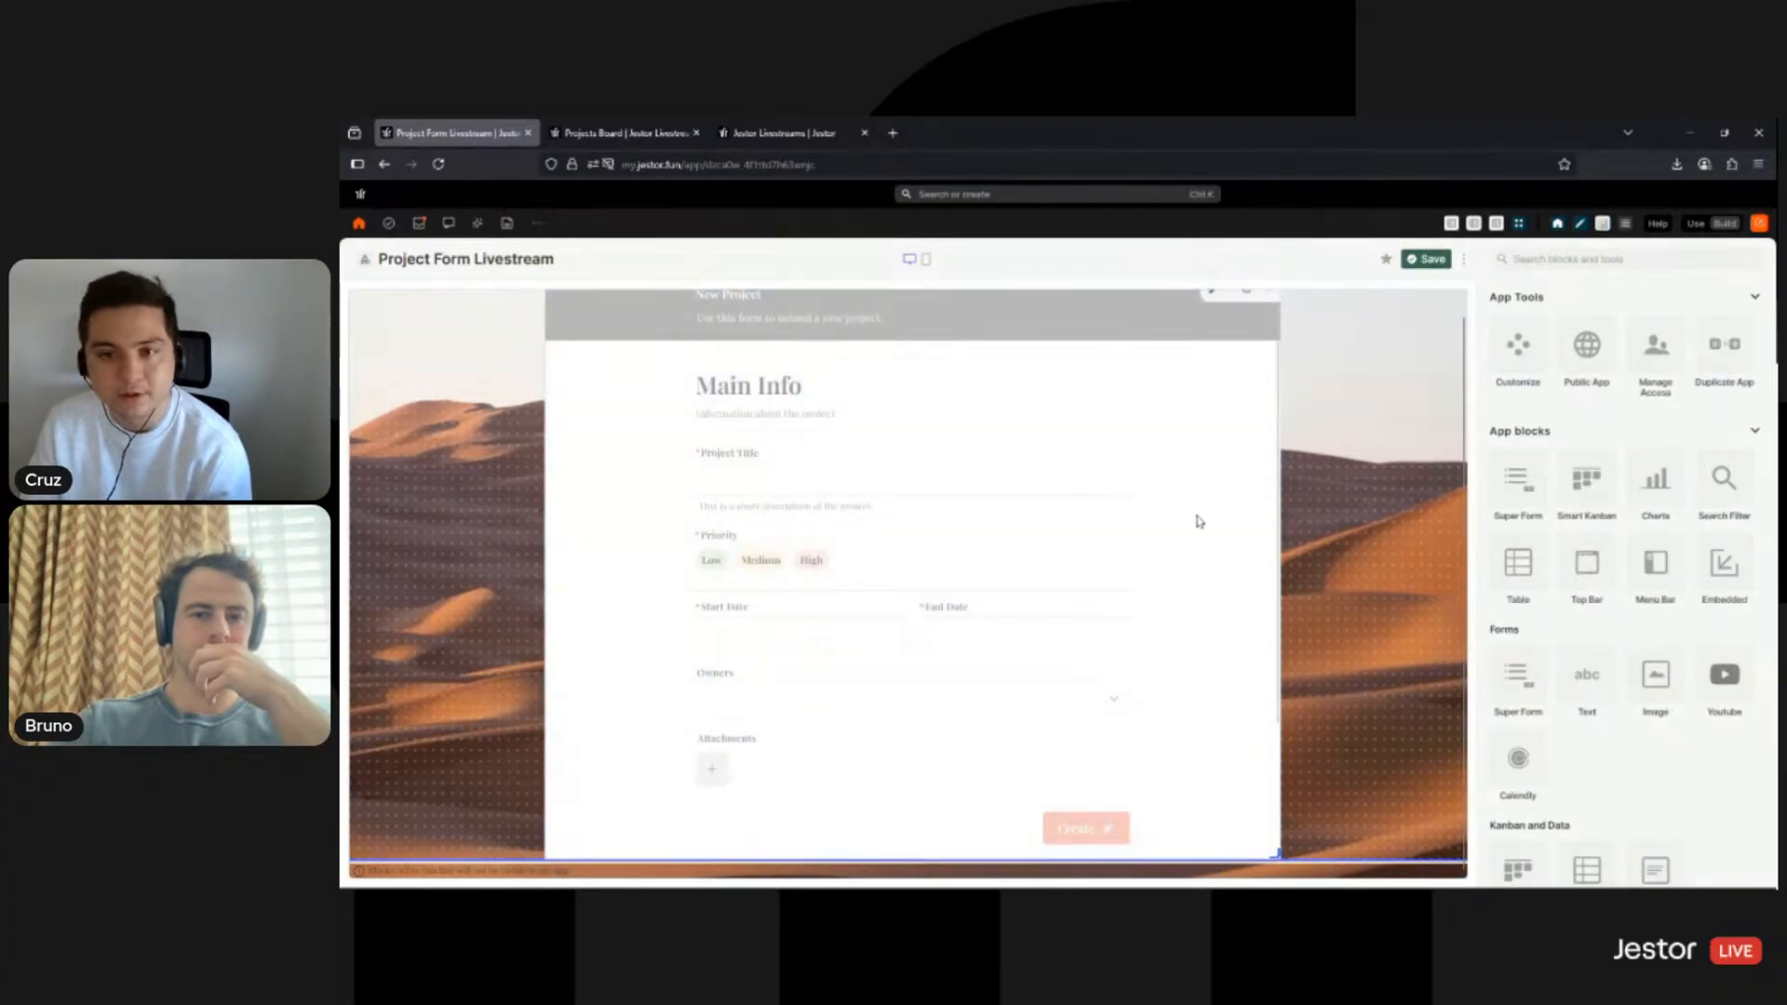
- Enable Background blur on the Super Form block, save the layout, and switch to Use mode
left_click(1215, 306)
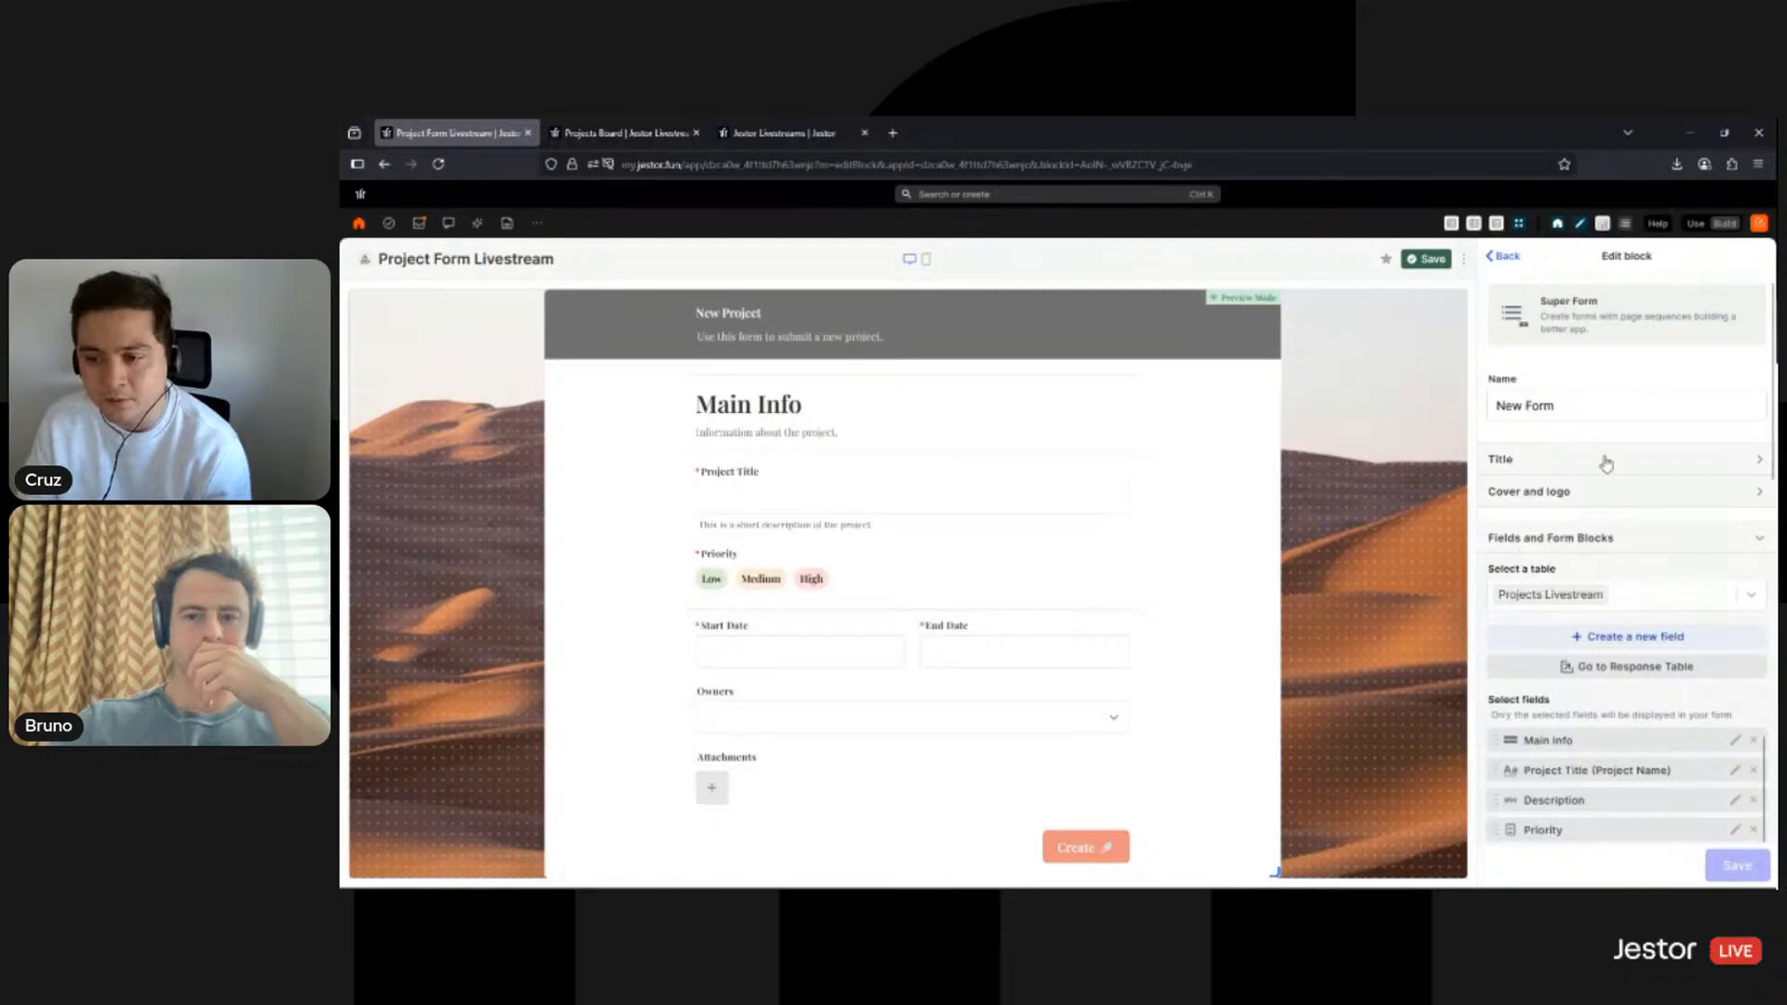
scroll(1601, 461, "down", 10)
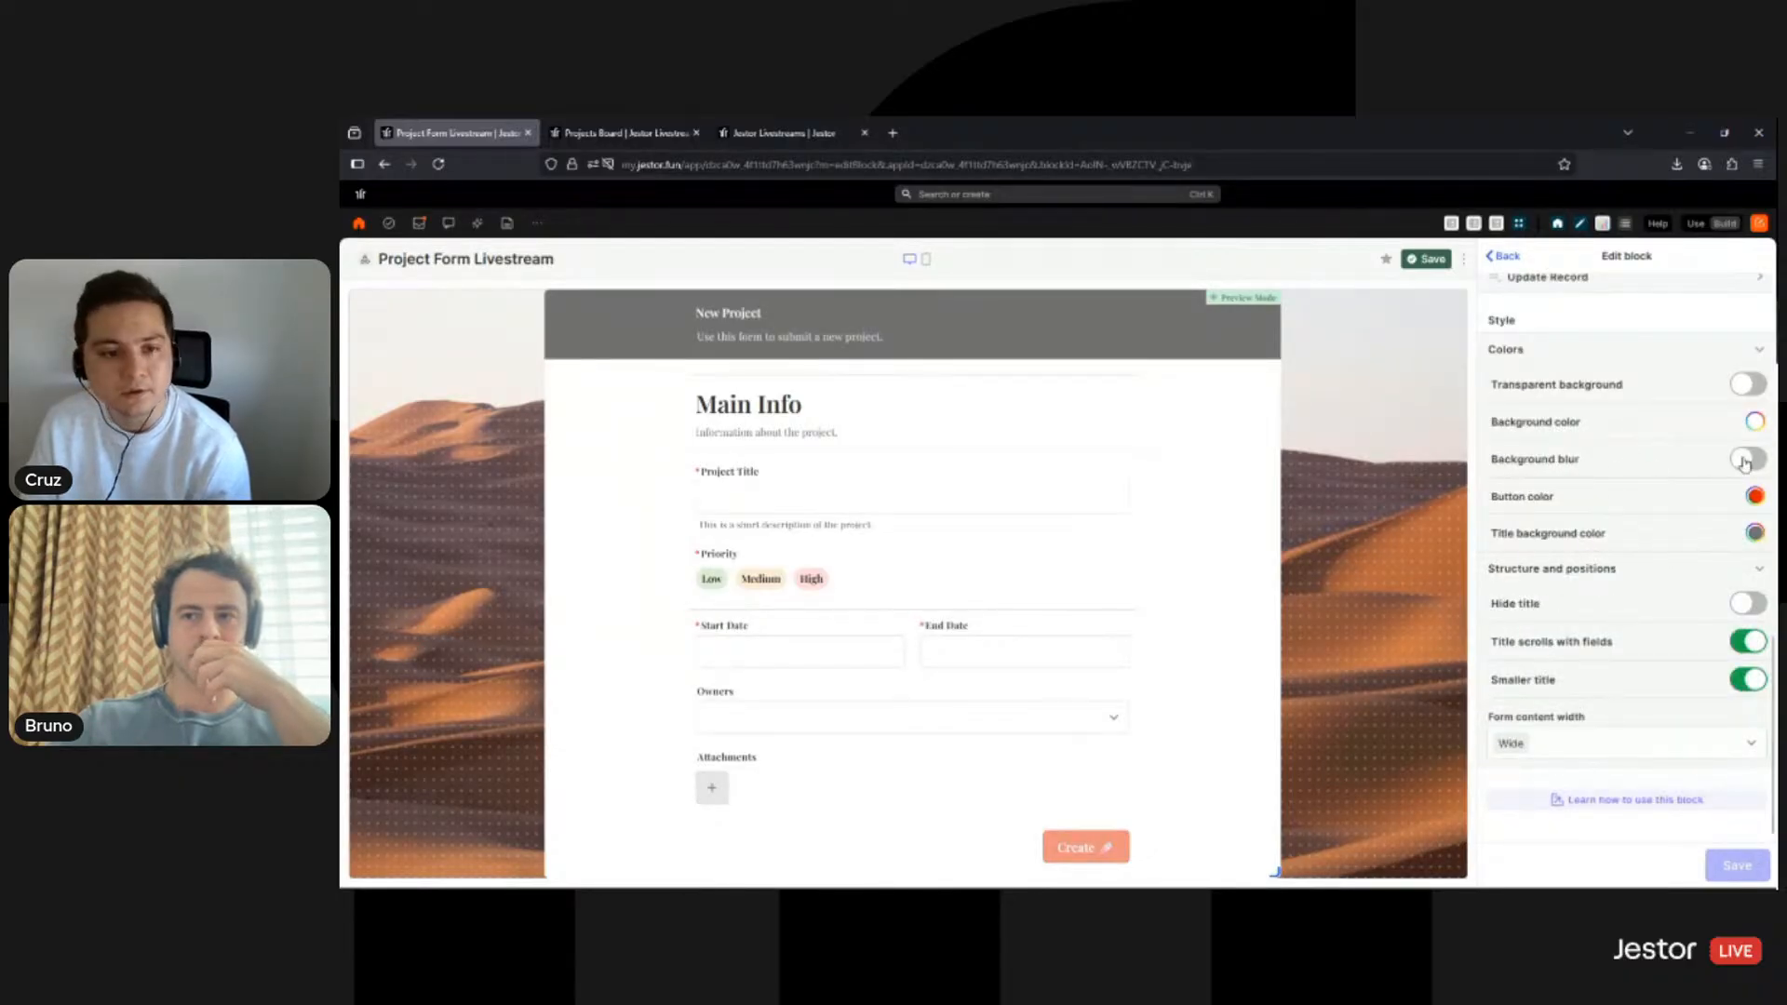
left_click(1746, 460)
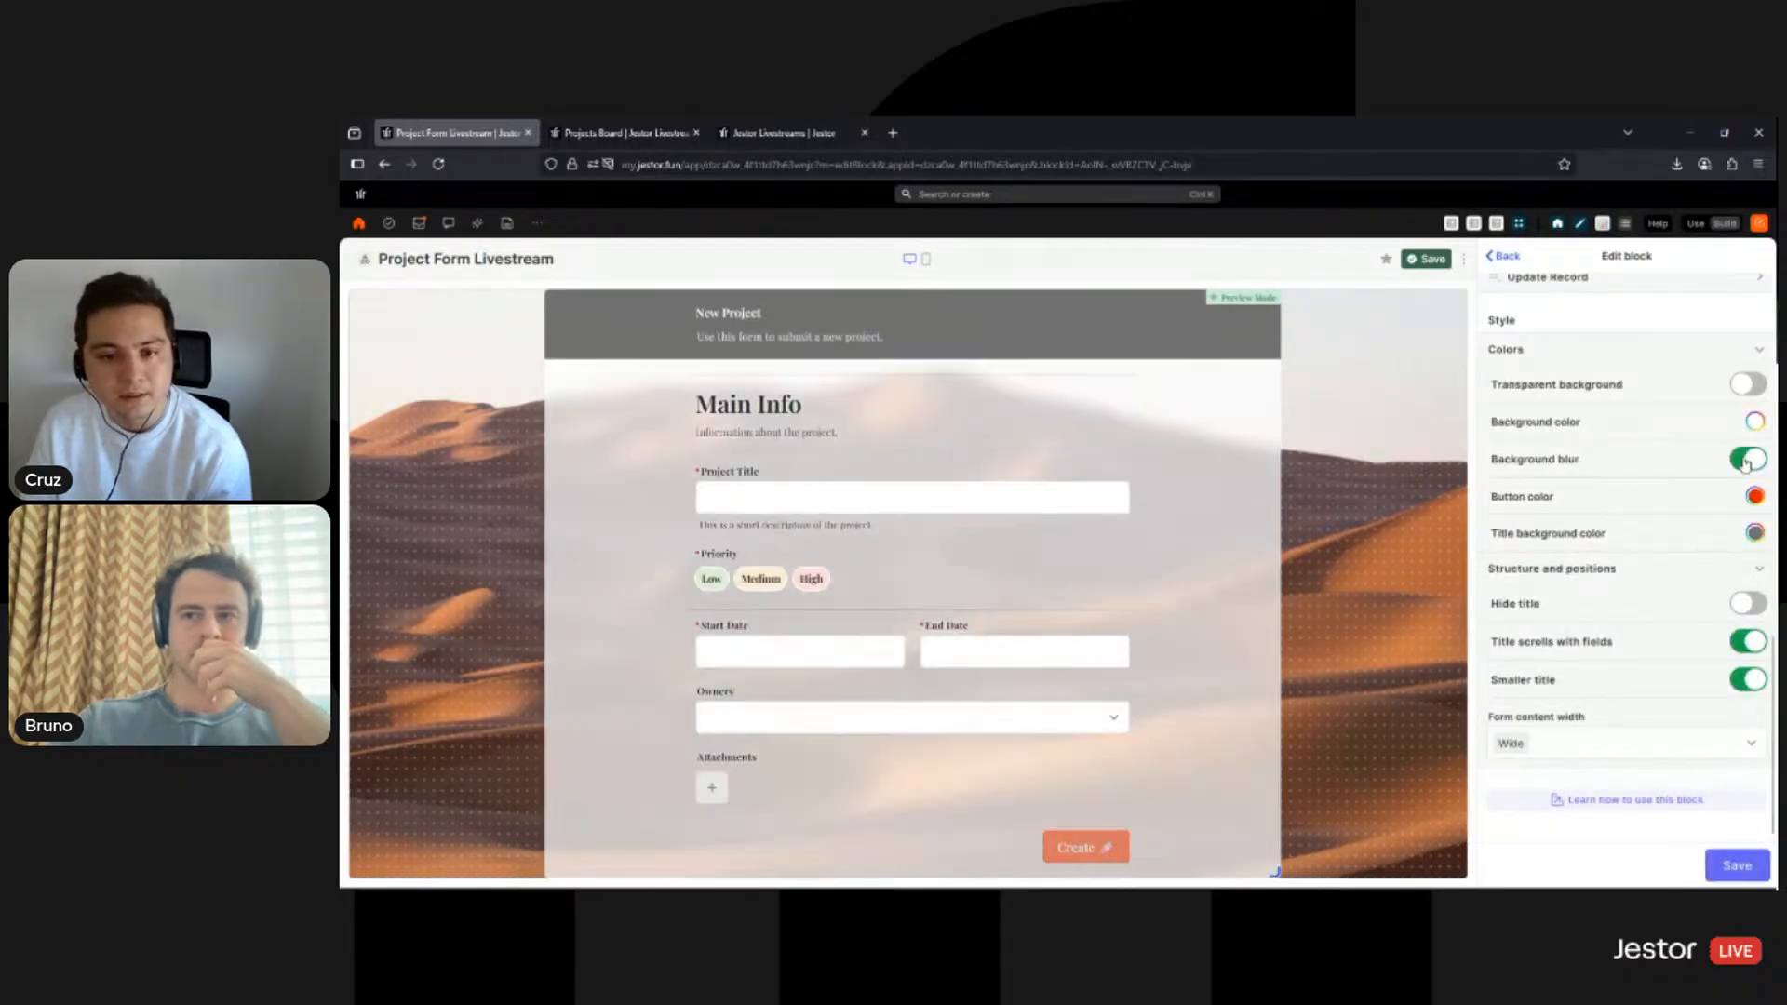
left_click(1733, 866)
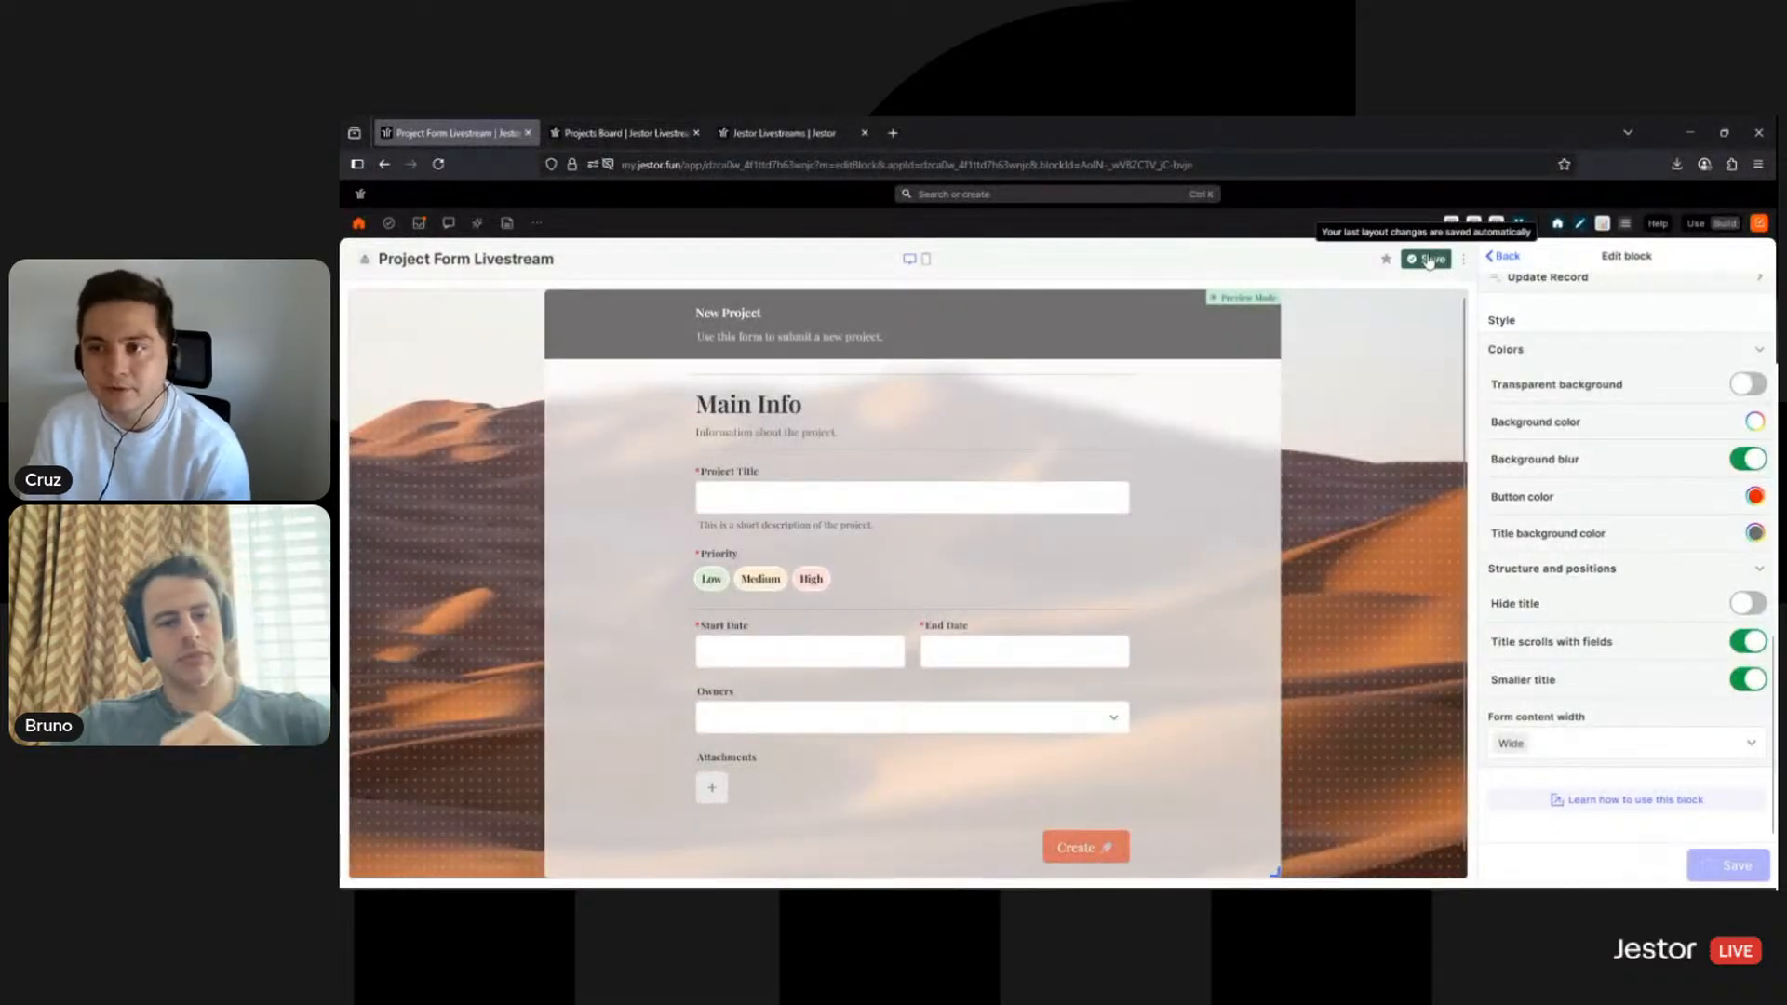
left_click(1429, 260)
left_click(1696, 225)
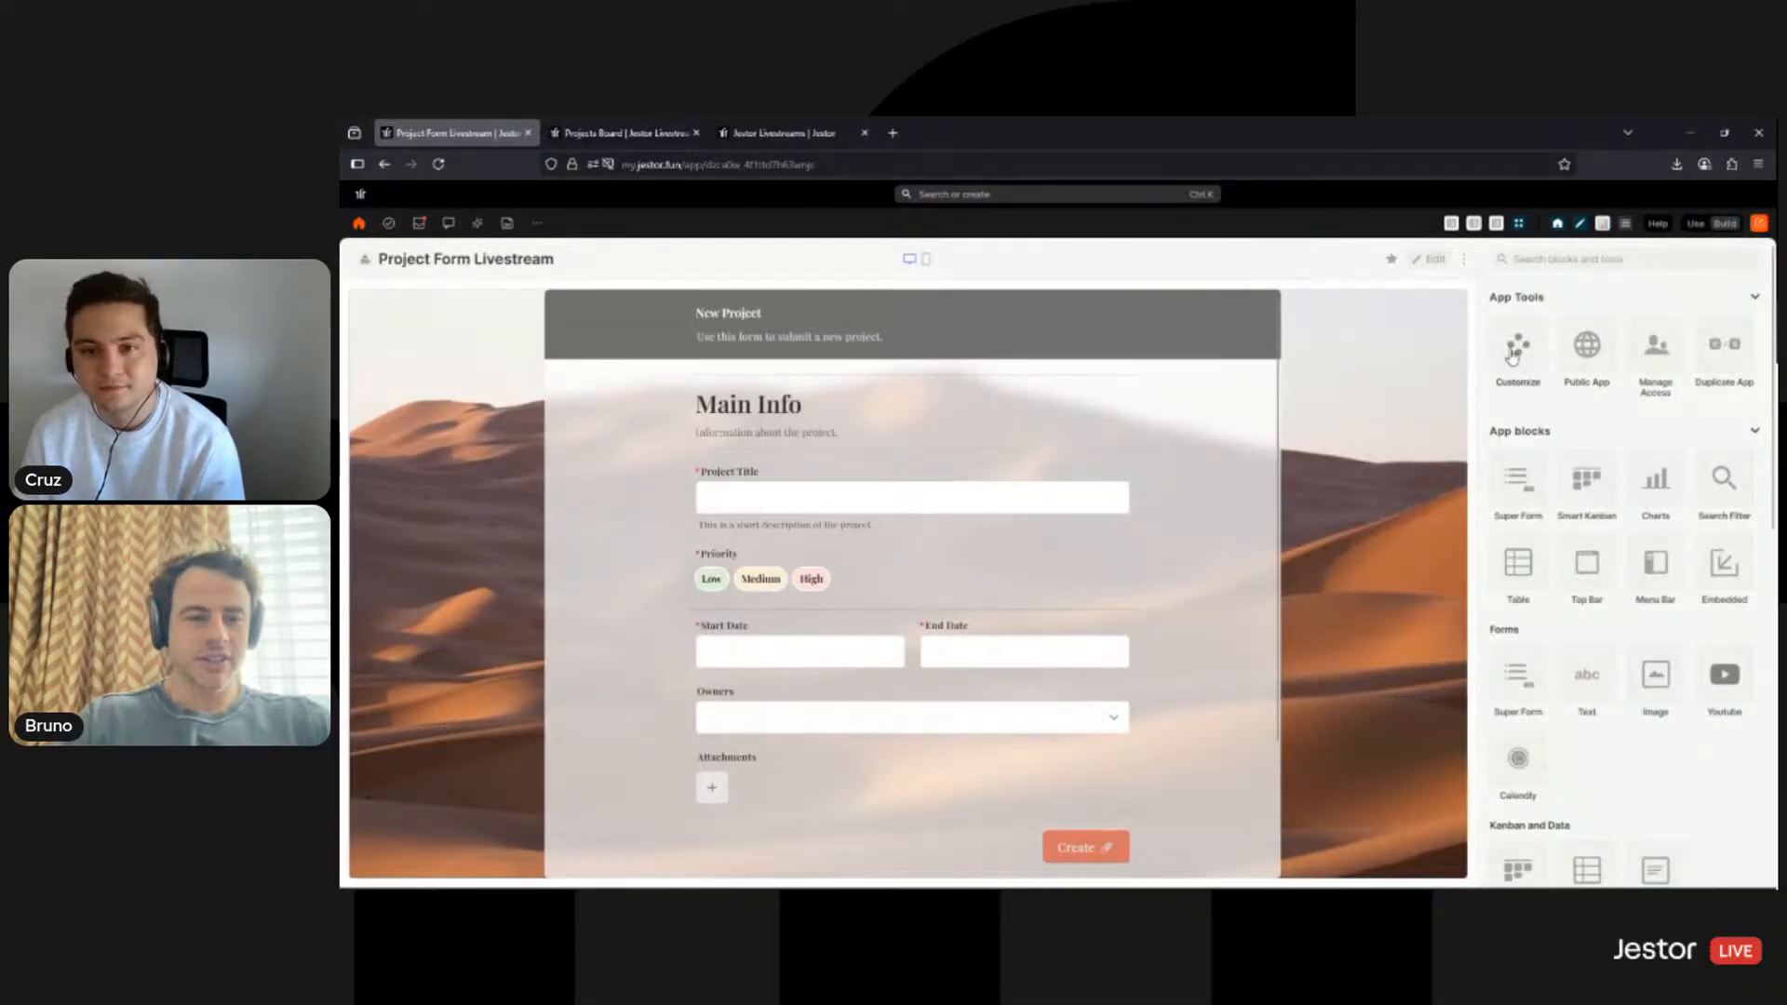
- Turn off Background blur in the Super Form block's settings
left_click(1431, 262)
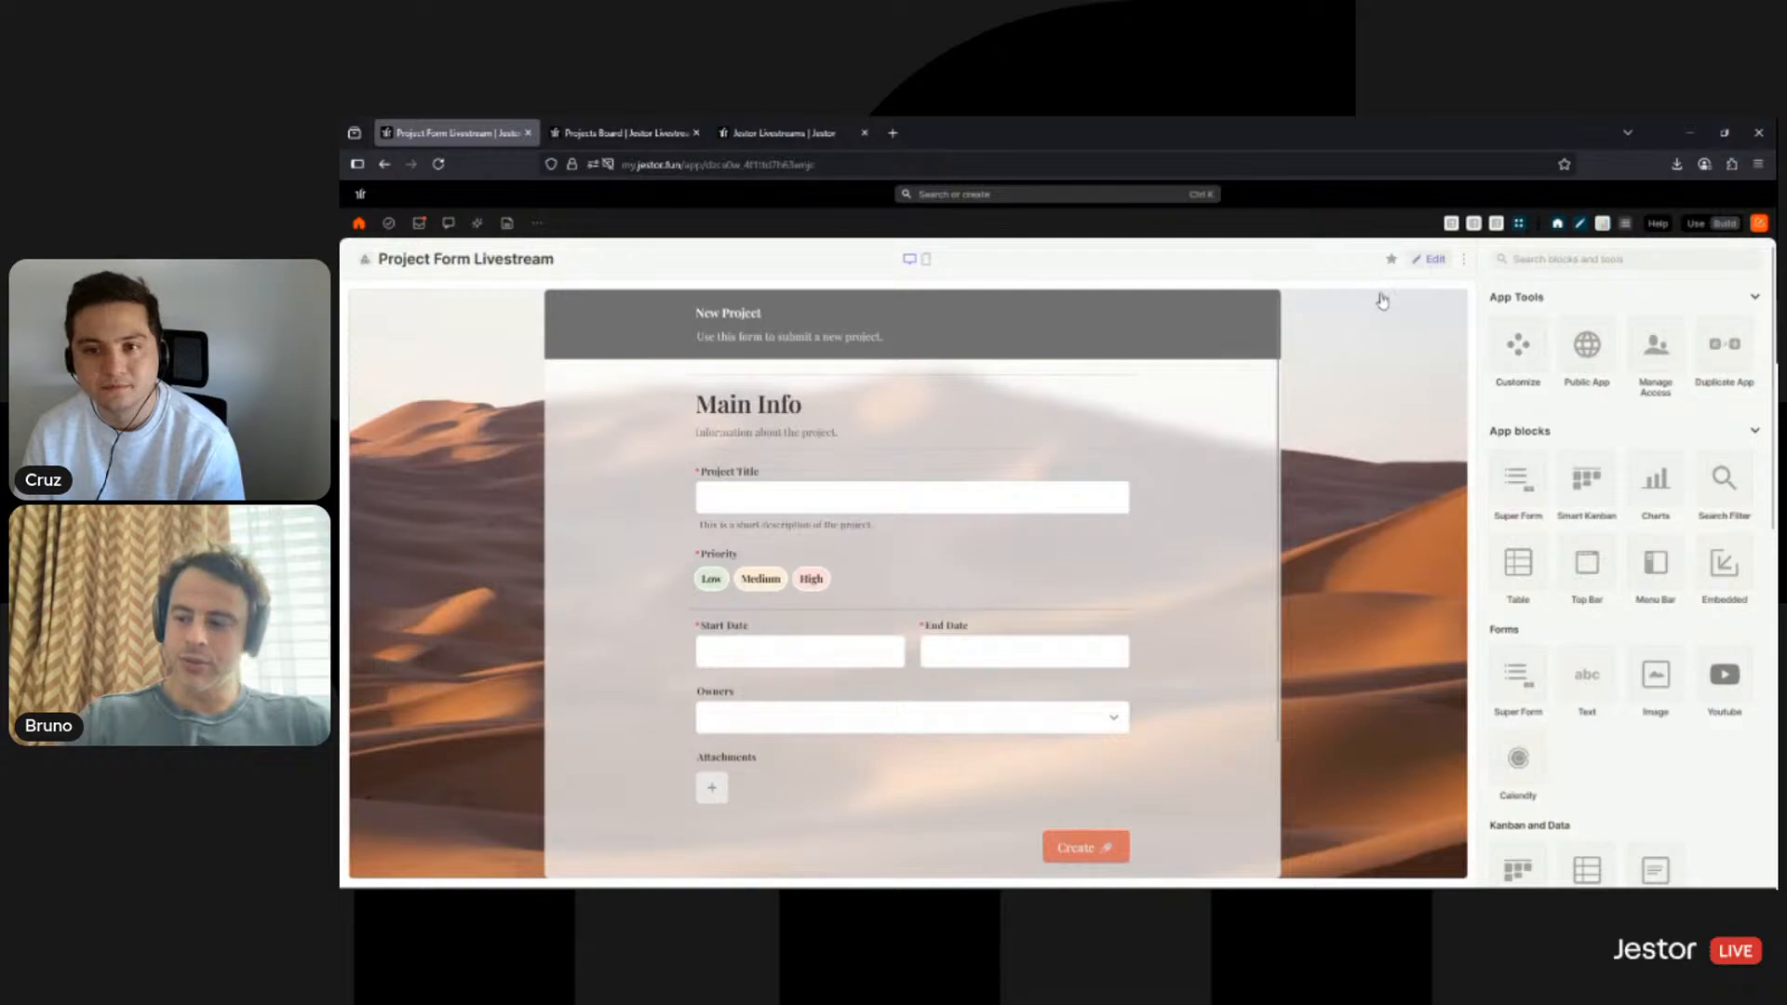
left_click(1214, 307)
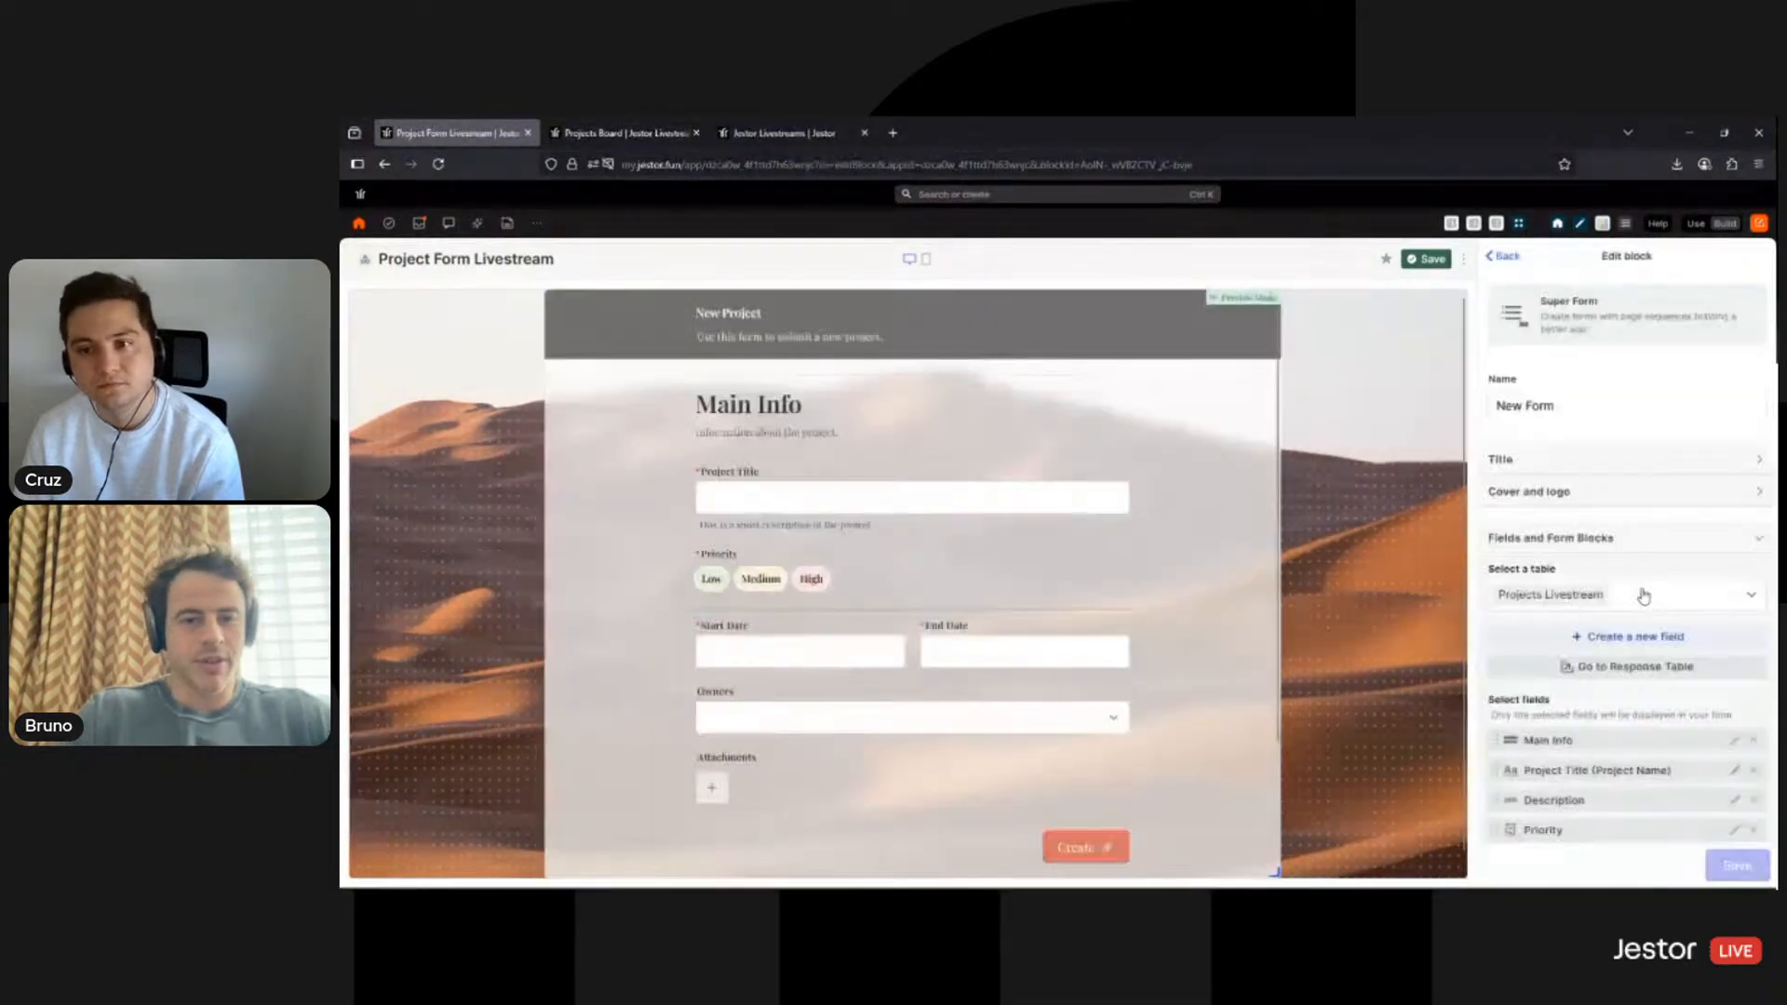
scroll(1642, 595, "down", 5)
scroll(1703, 680, "down", 2)
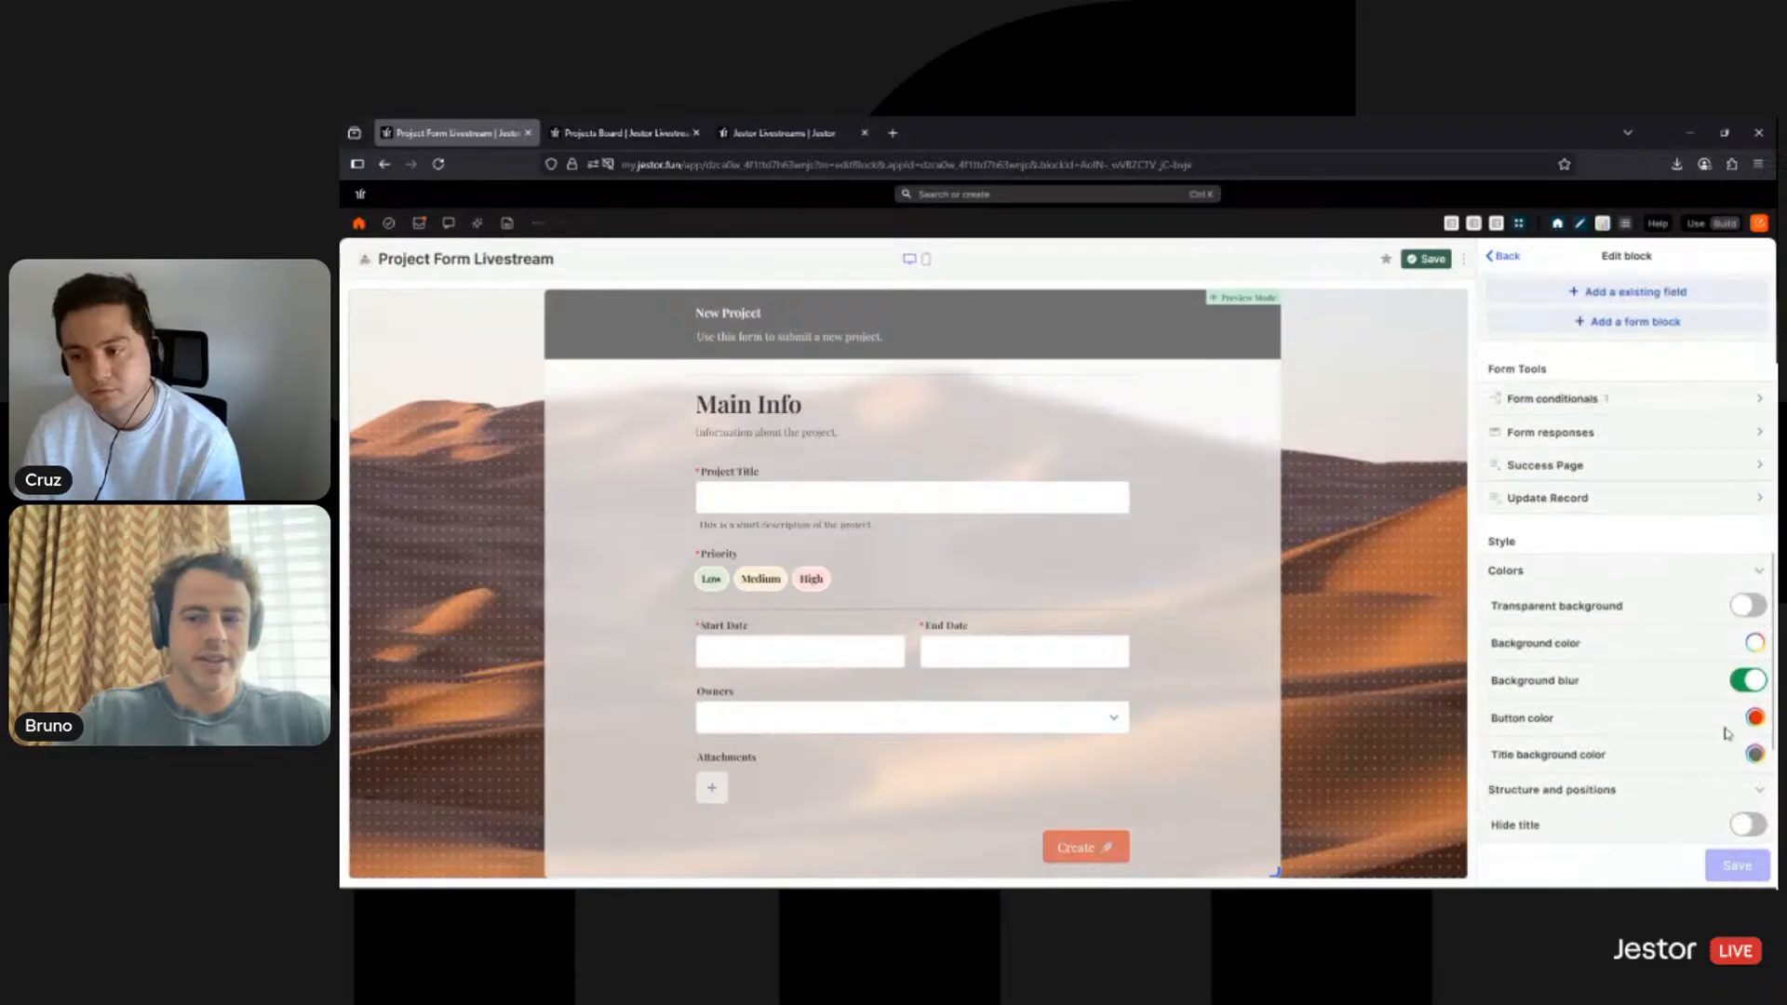
left_click(1744, 687)
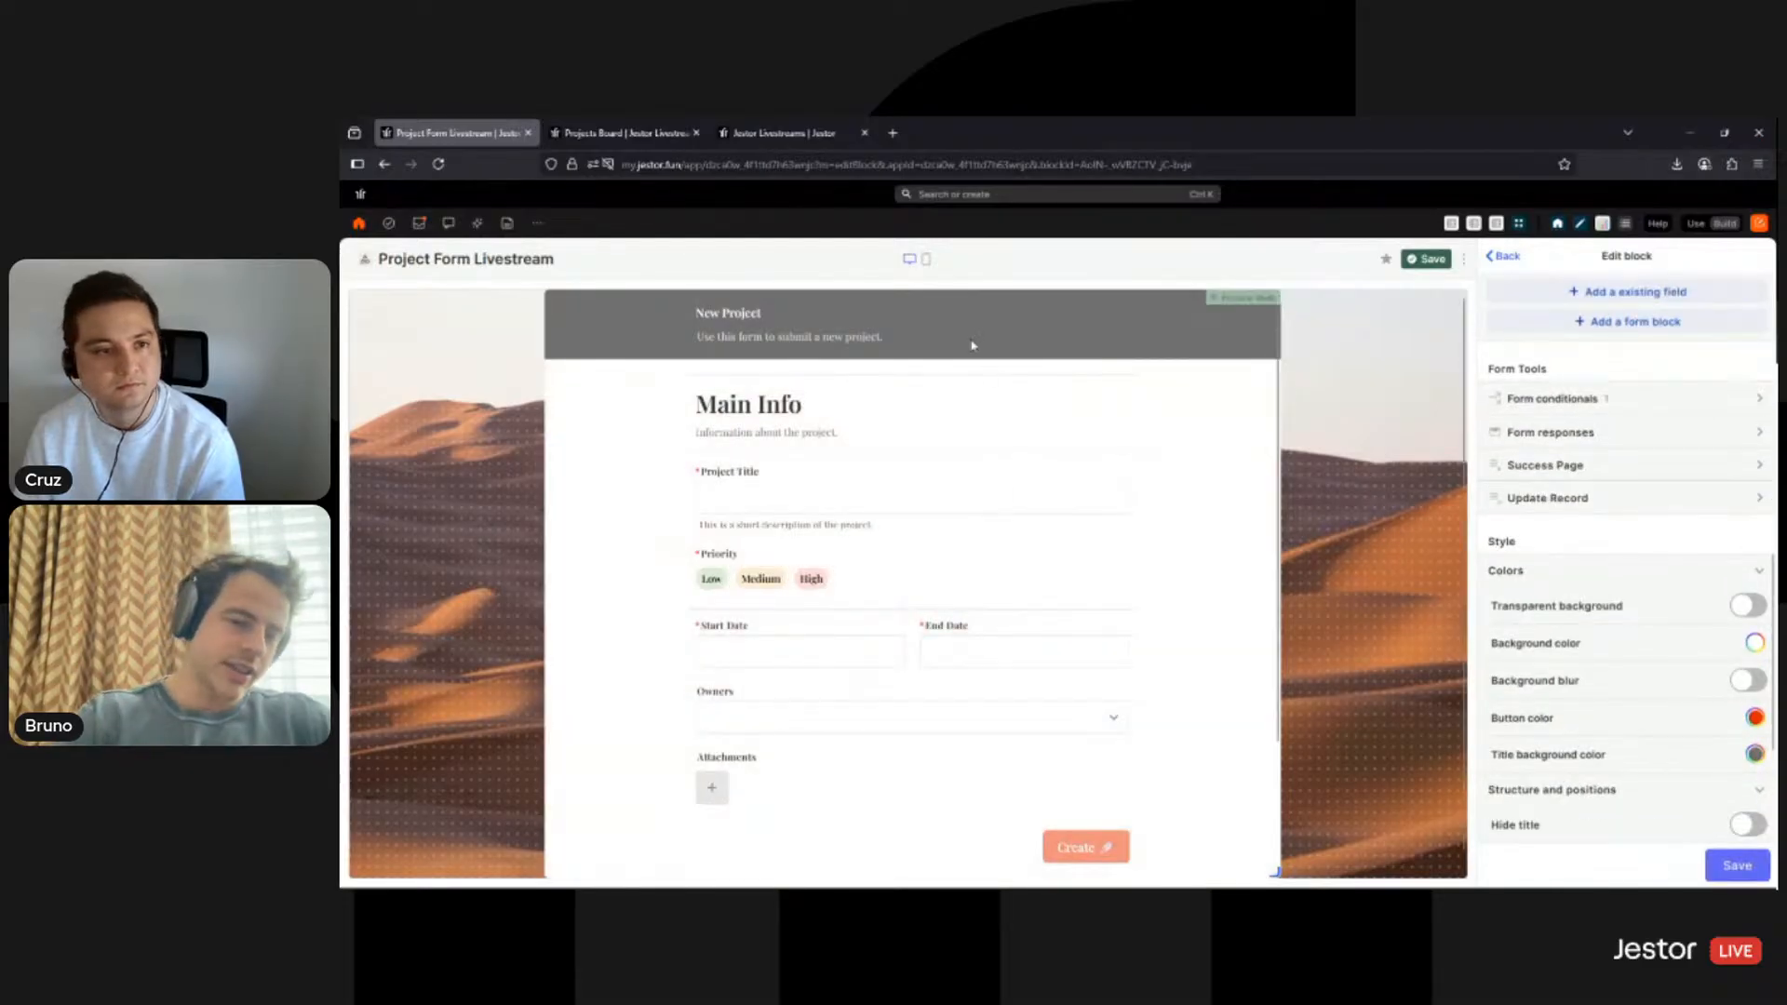
left_click_drag(883, 337, 835, 332)
- Set both the Create button colour and the title background colour to black
scroll(1396, 466, "down", 1)
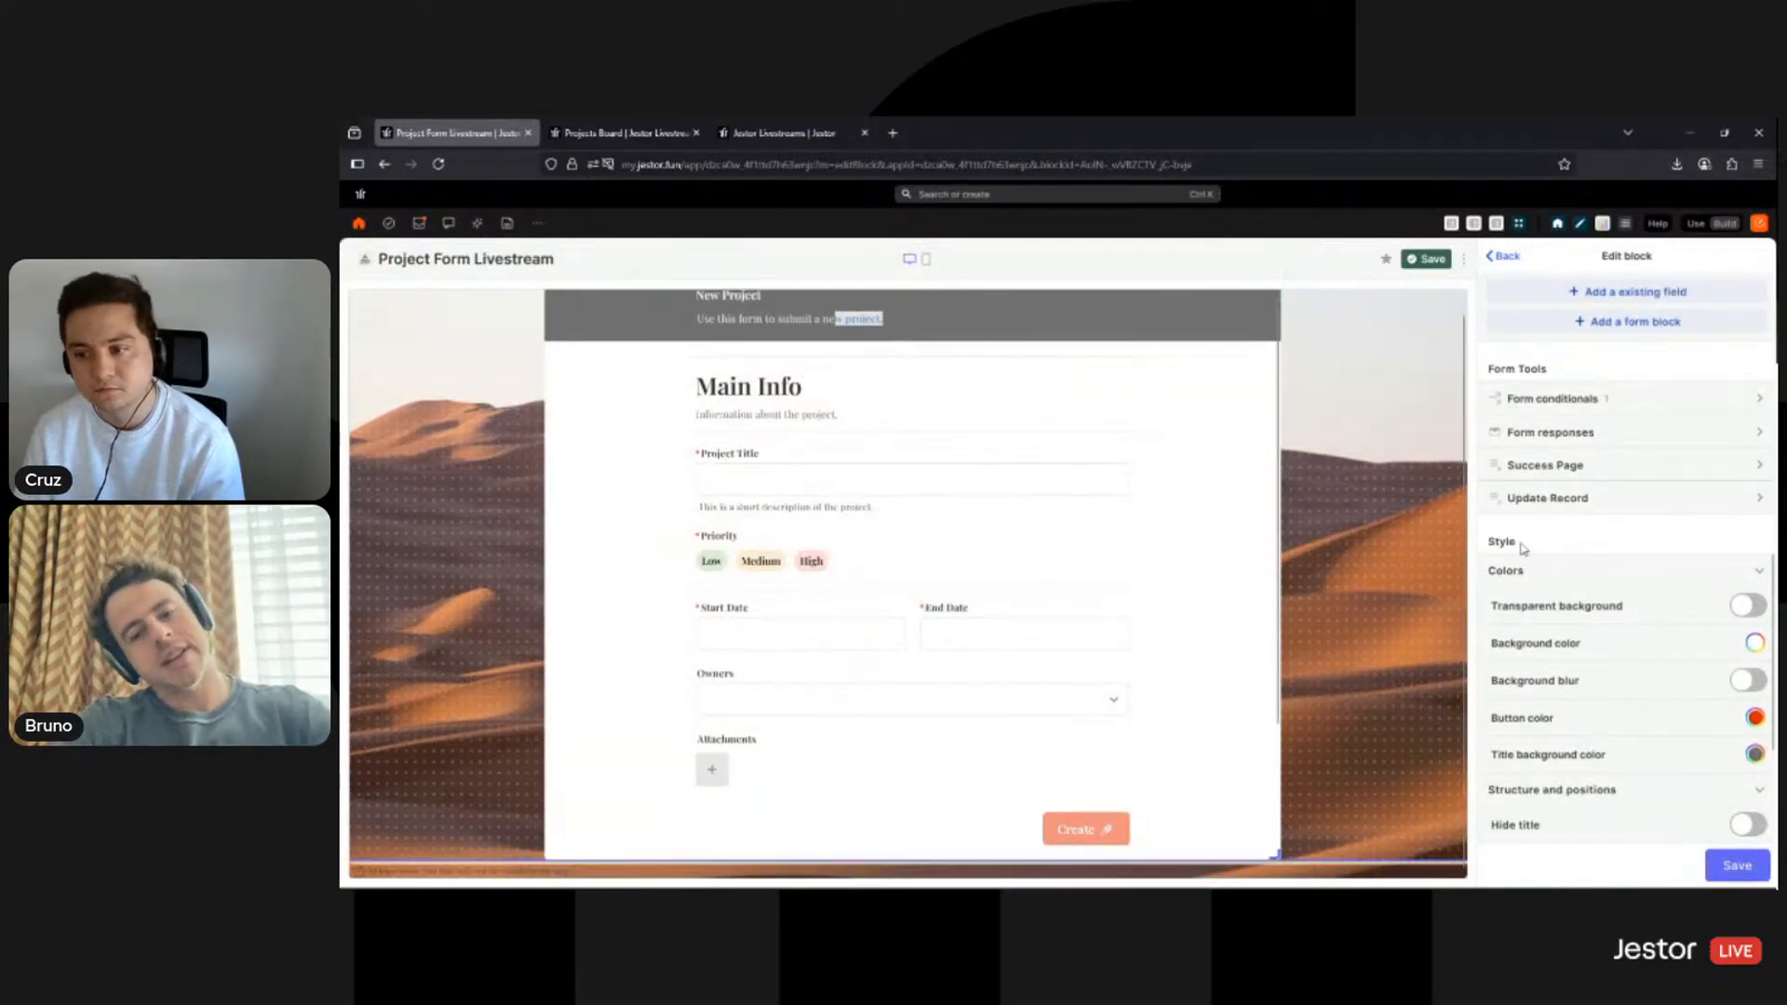
left_click(1755, 718)
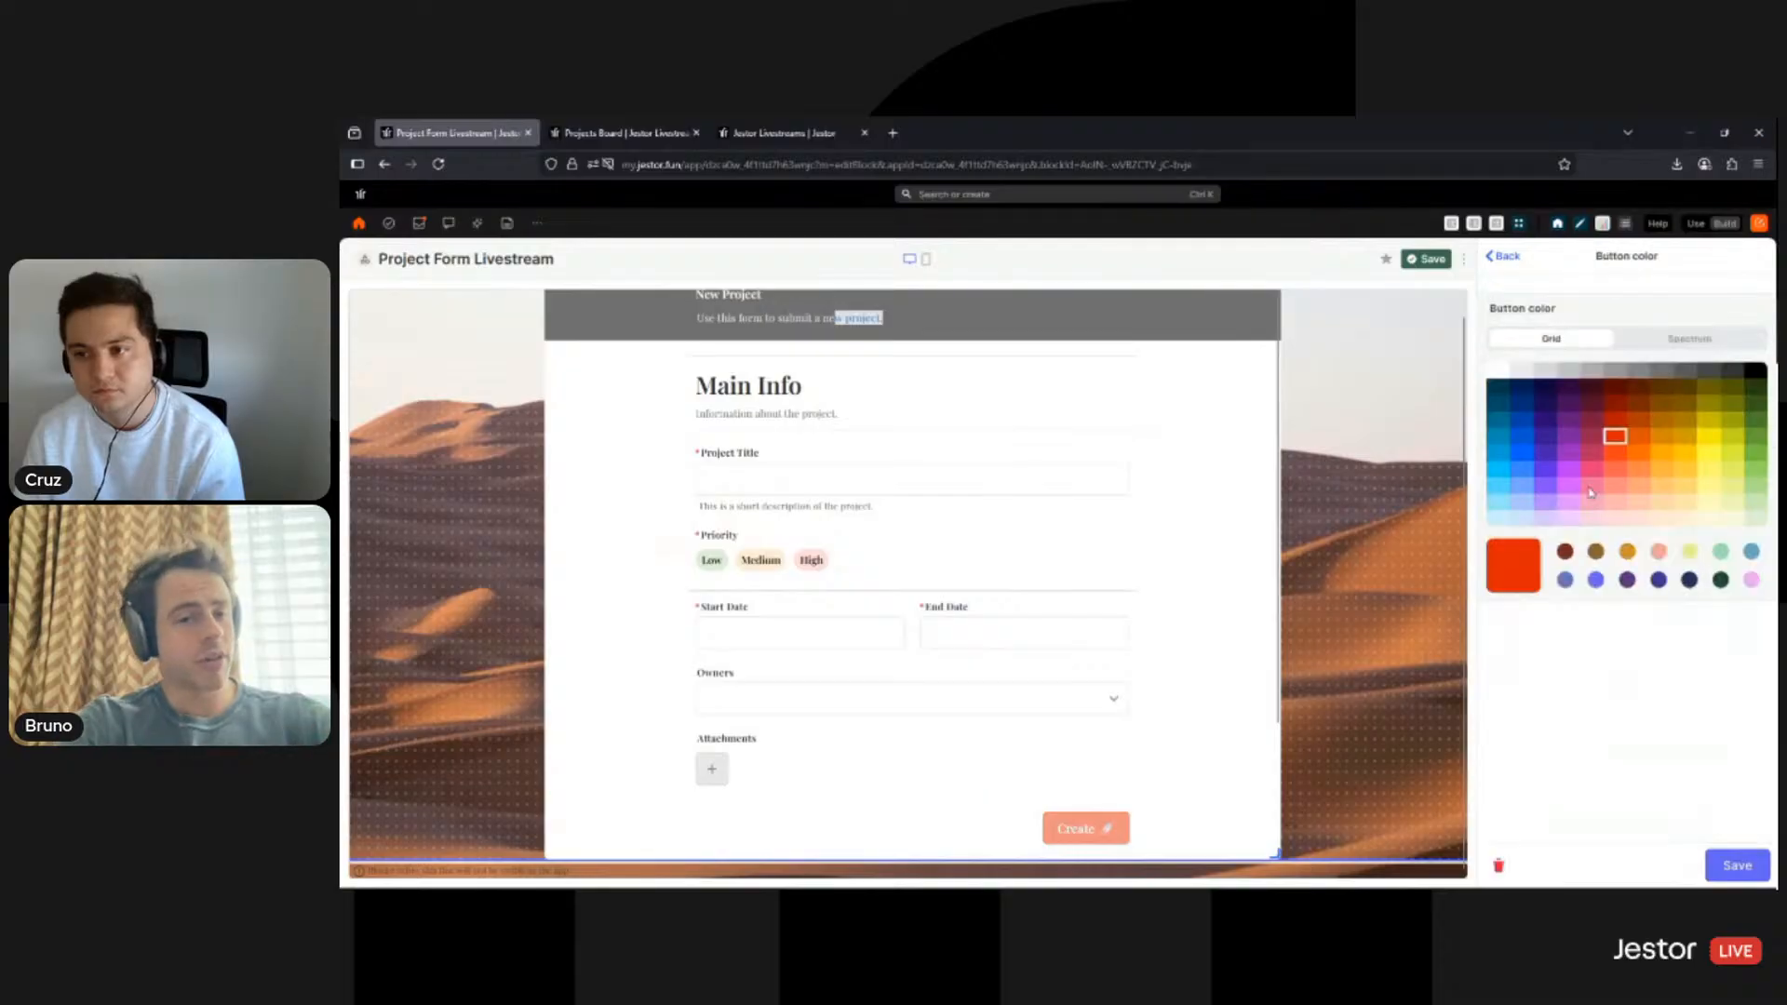
left_click(1754, 373)
left_click(1735, 870)
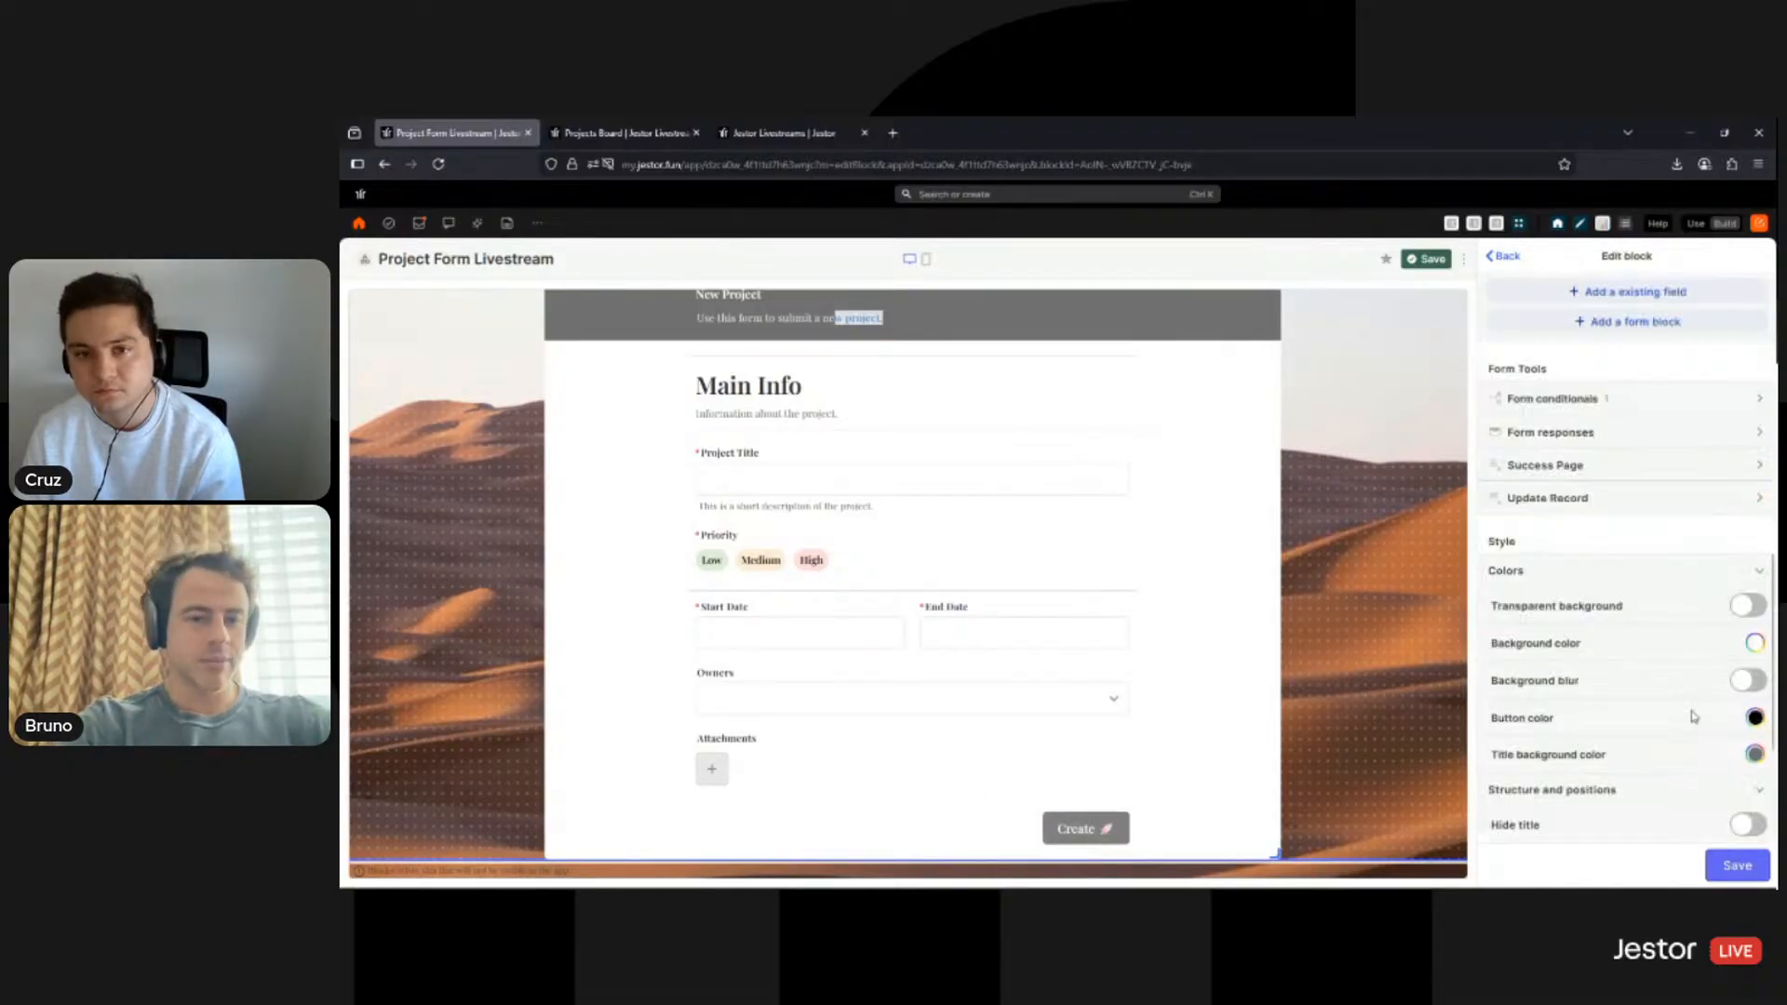
left_click(1756, 754)
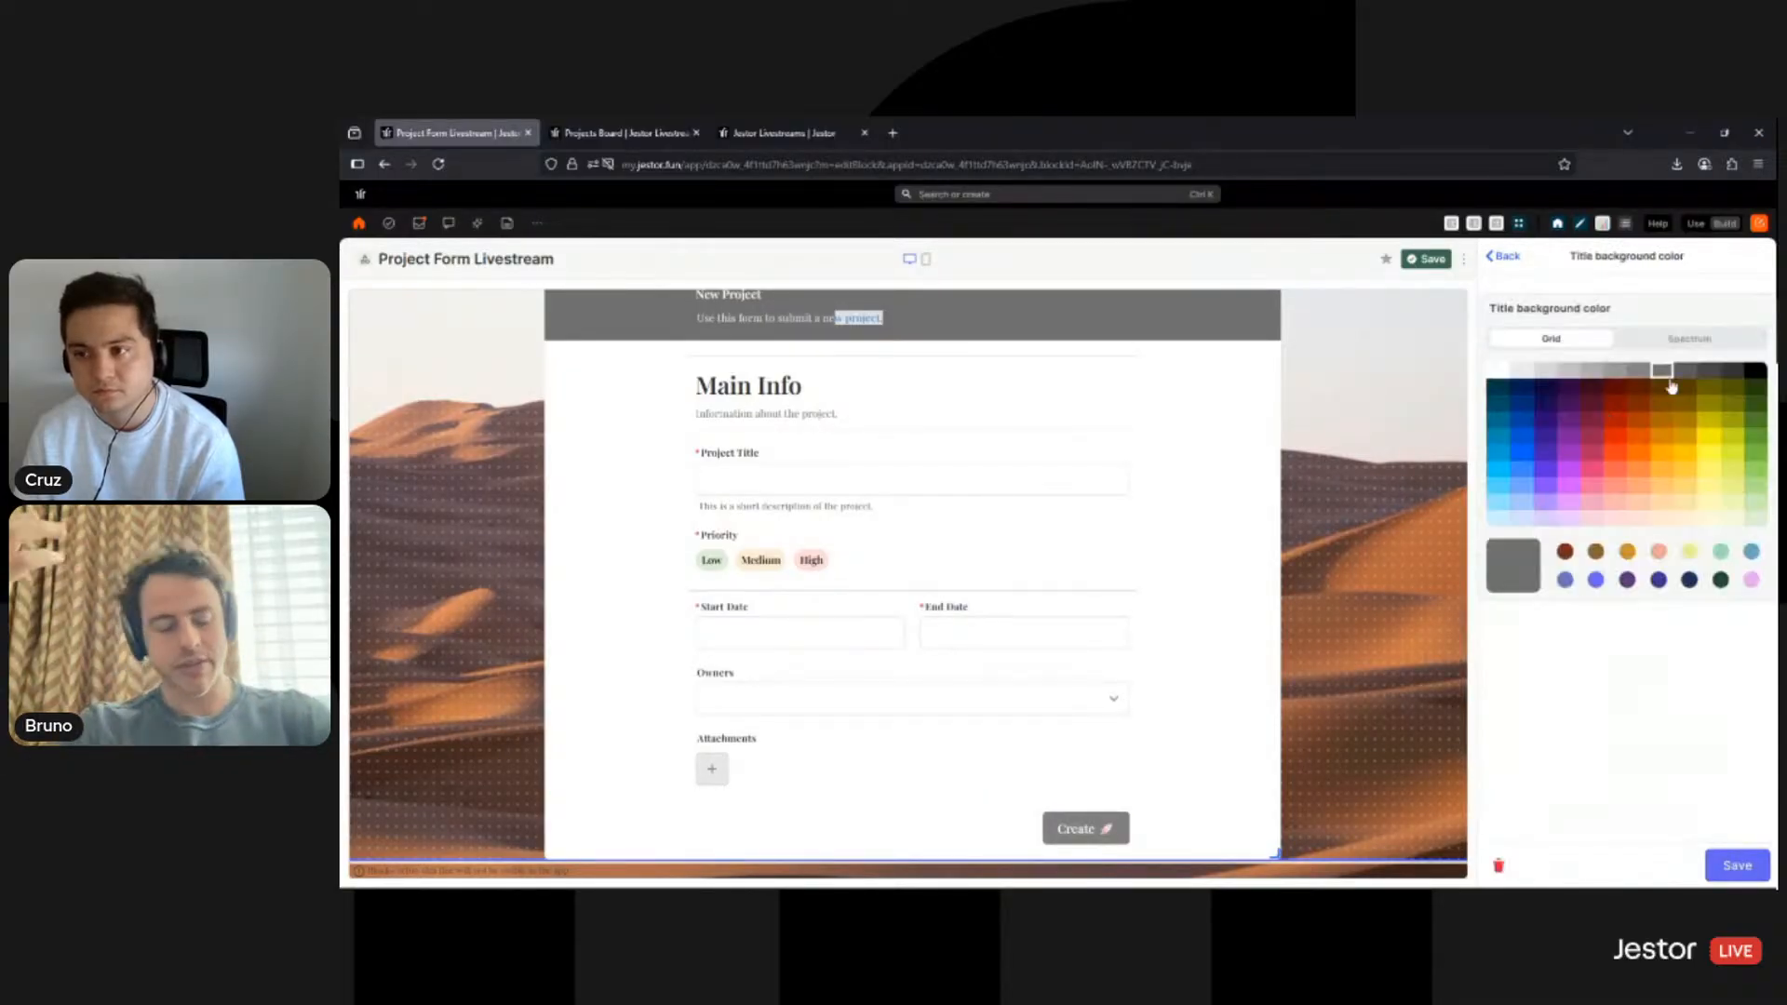
left_click(1753, 372)
left_click(1735, 866)
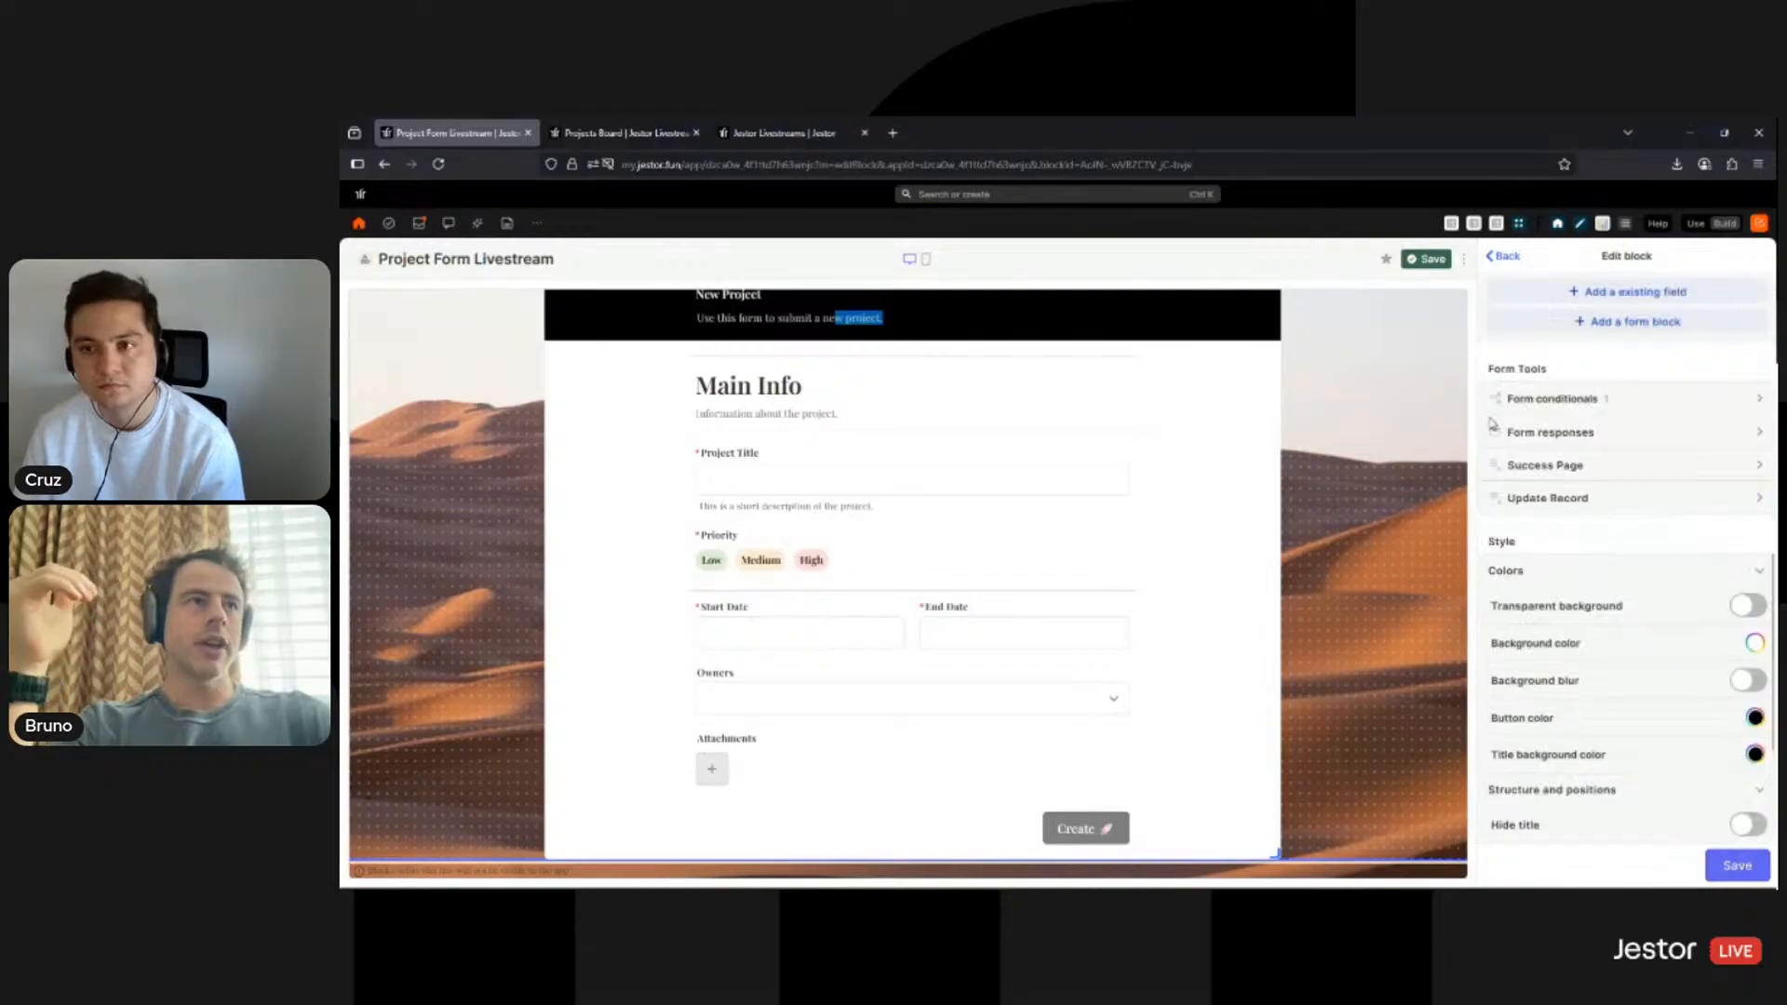
left_click(1433, 261)
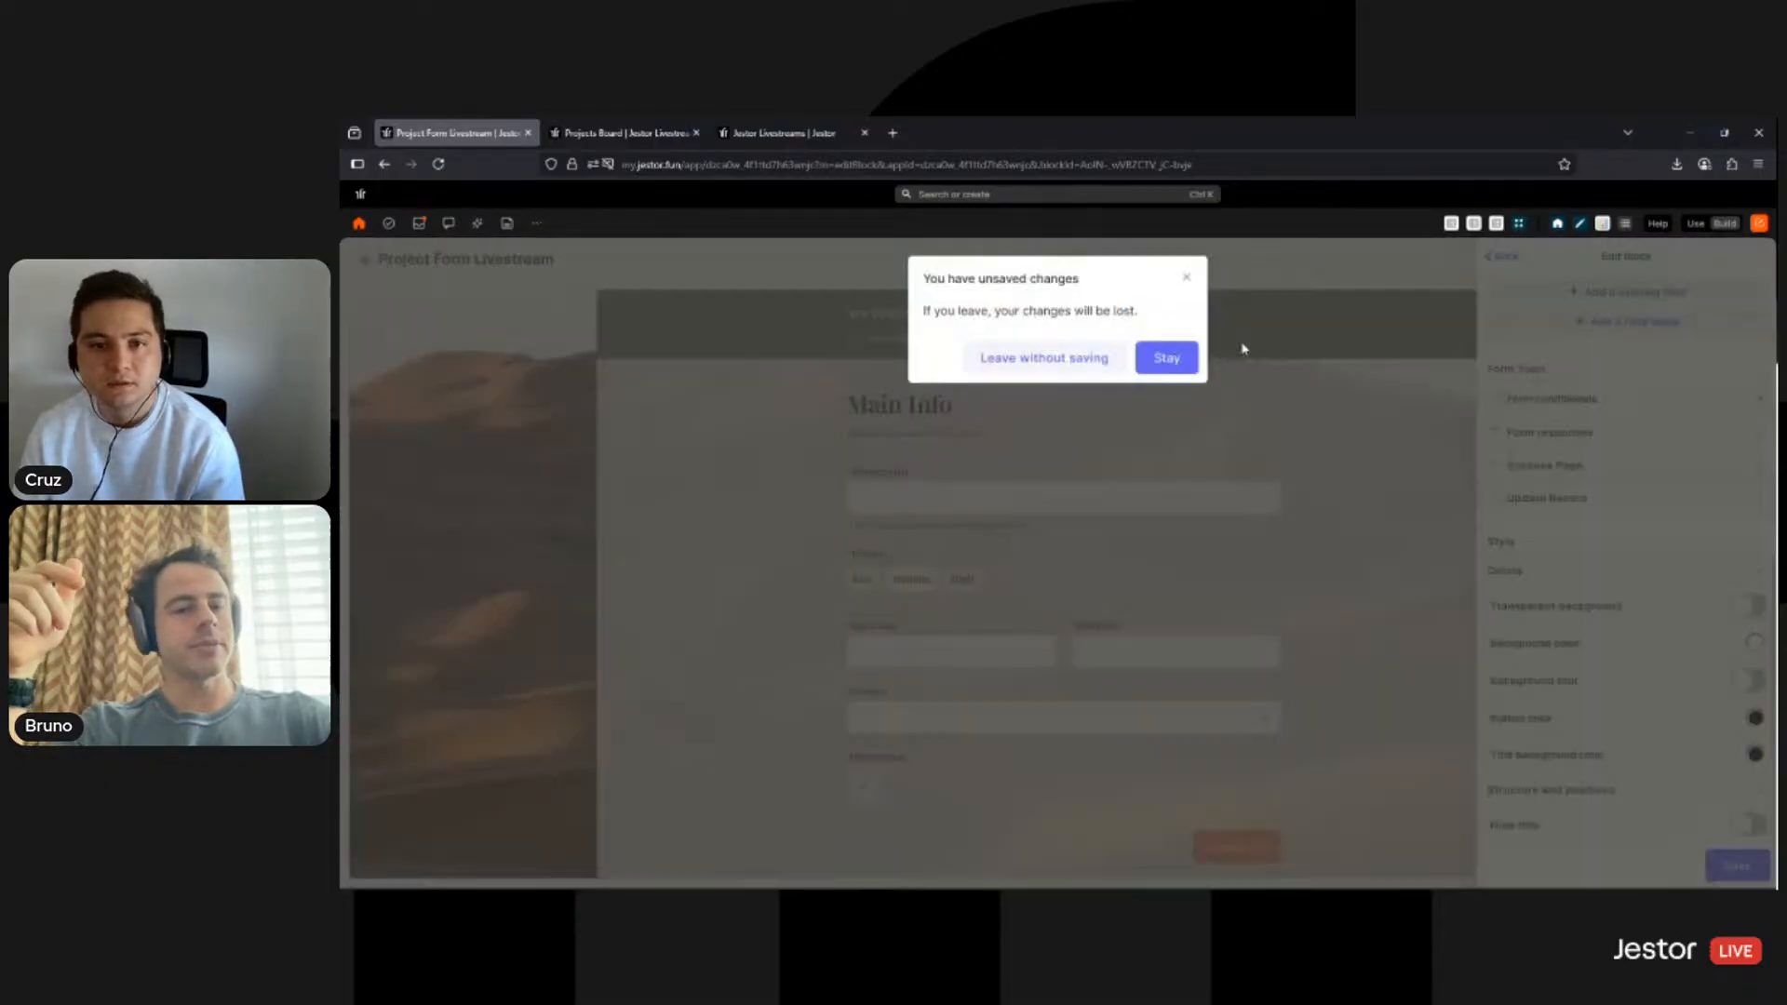
- Keep the changes, narrow the form block to the left half, and view it full-page in Use mode
left_click(1187, 278)
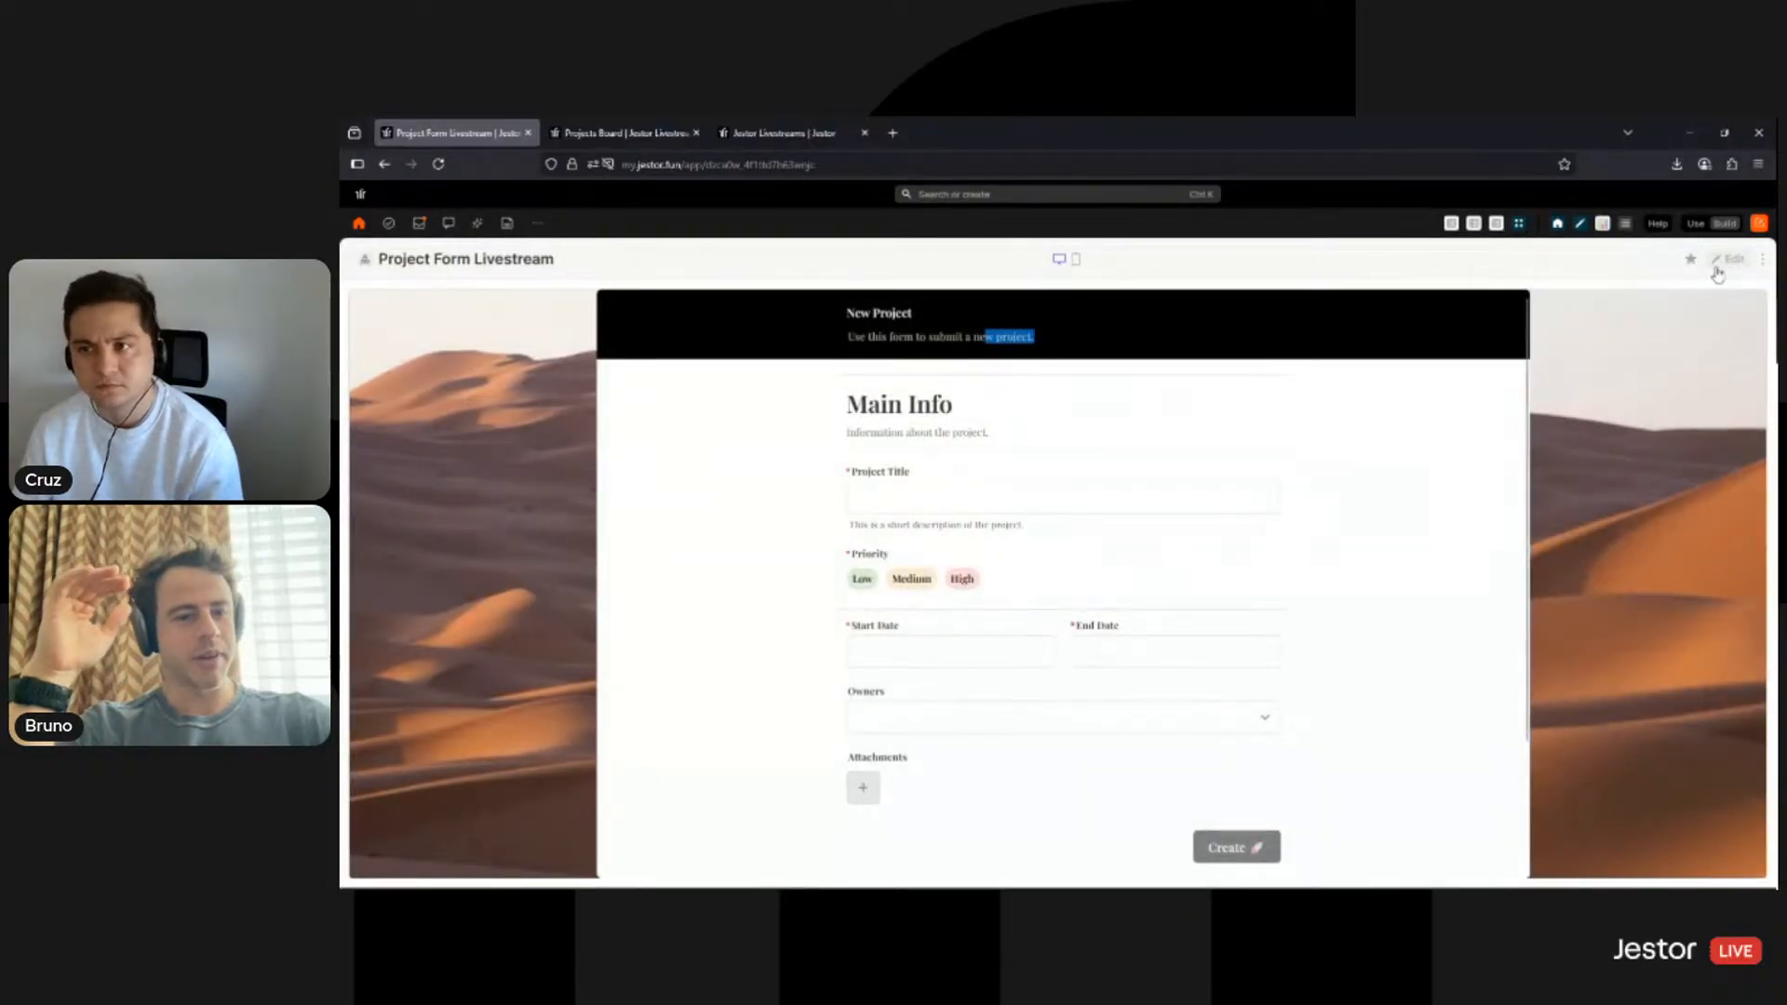
left_click(1718, 268)
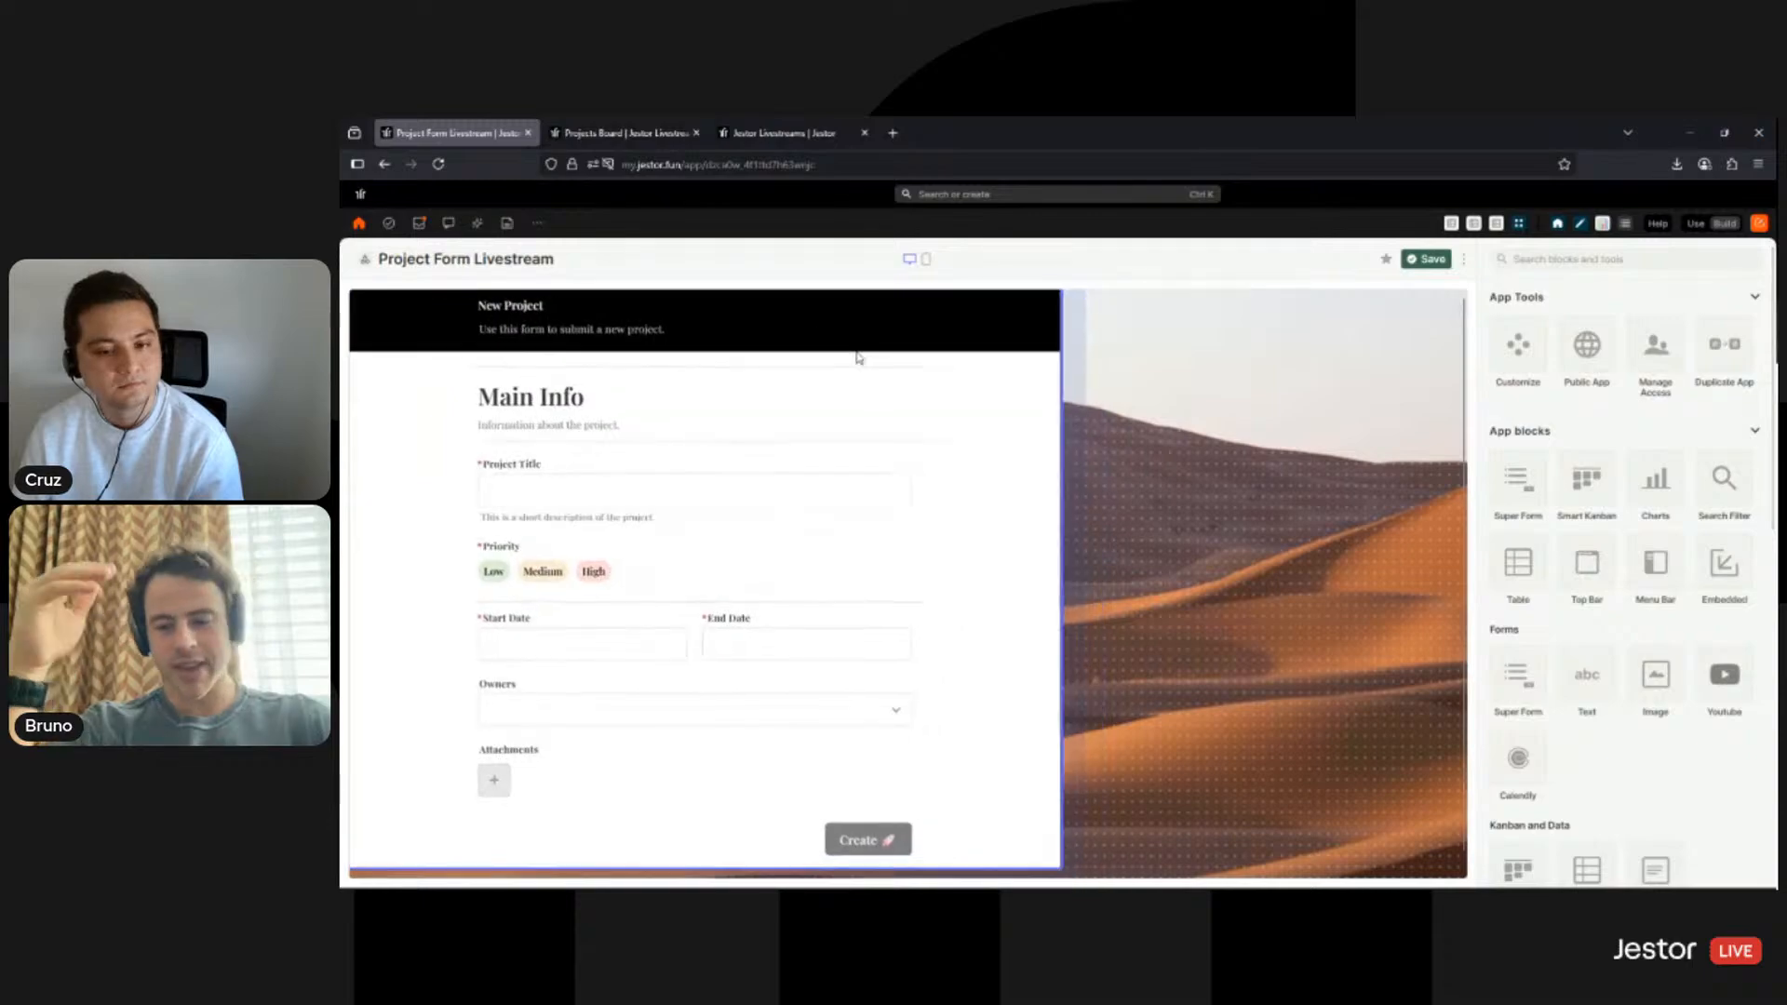
left_click_drag(1079, 871, 918, 867)
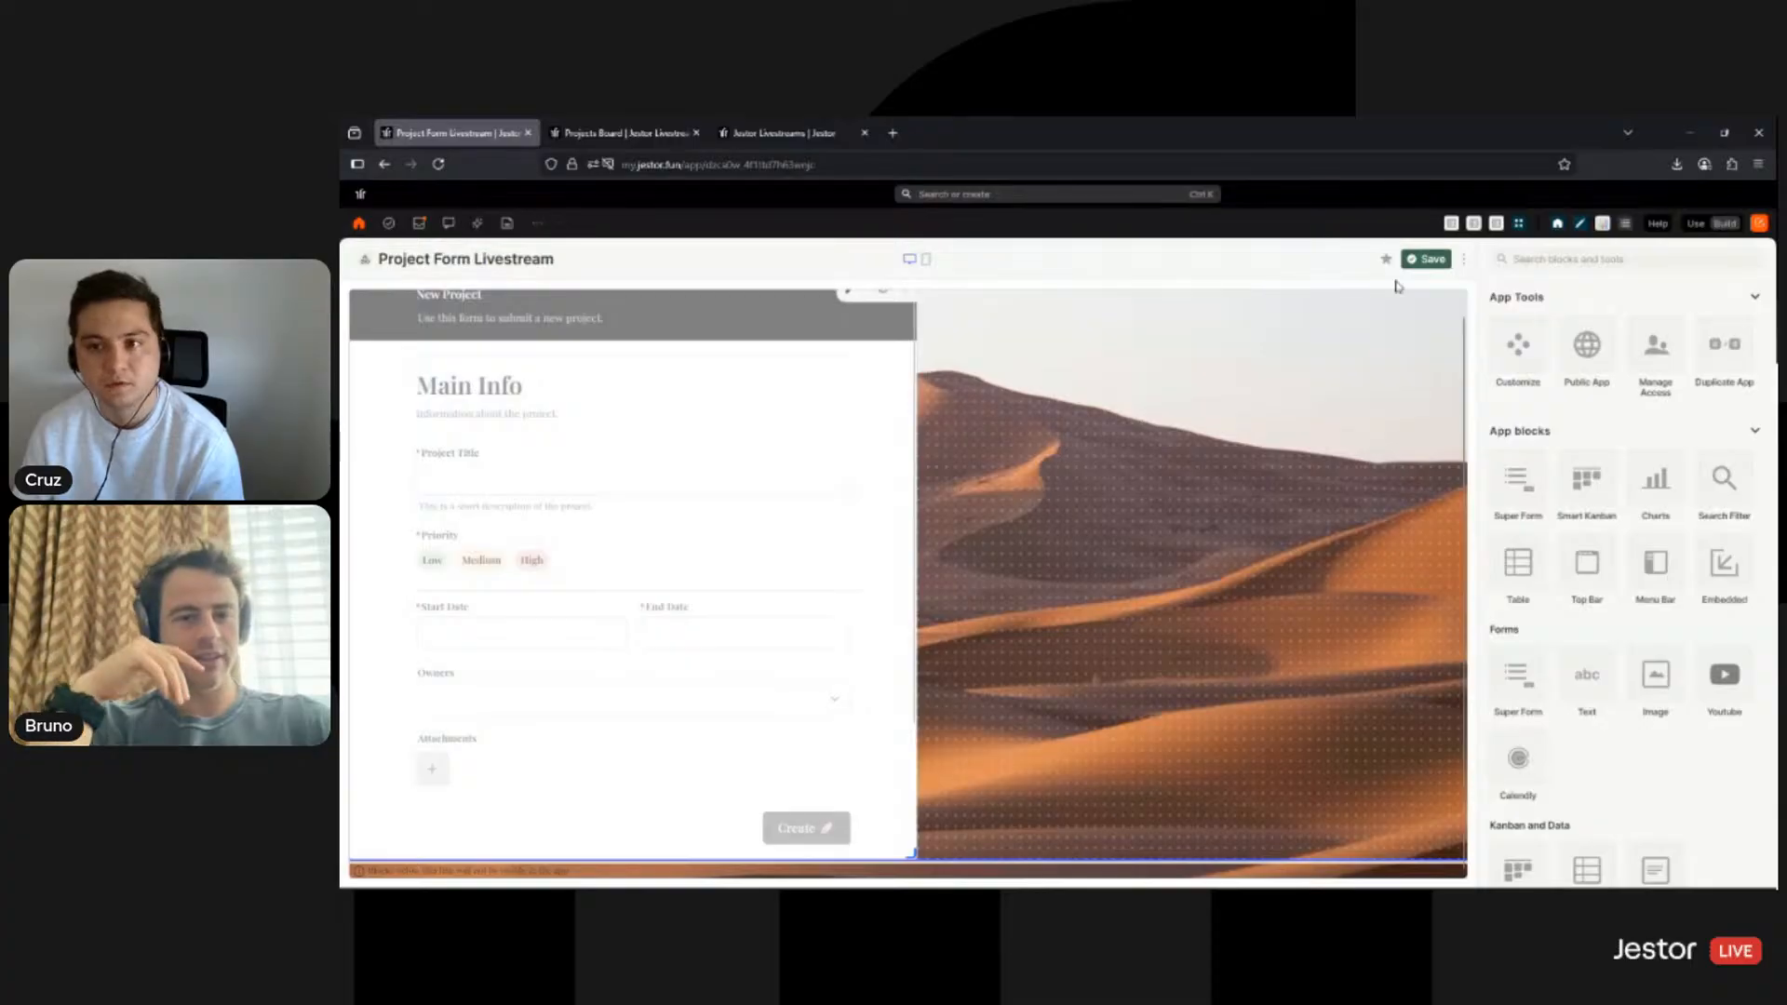
left_click(1695, 224)
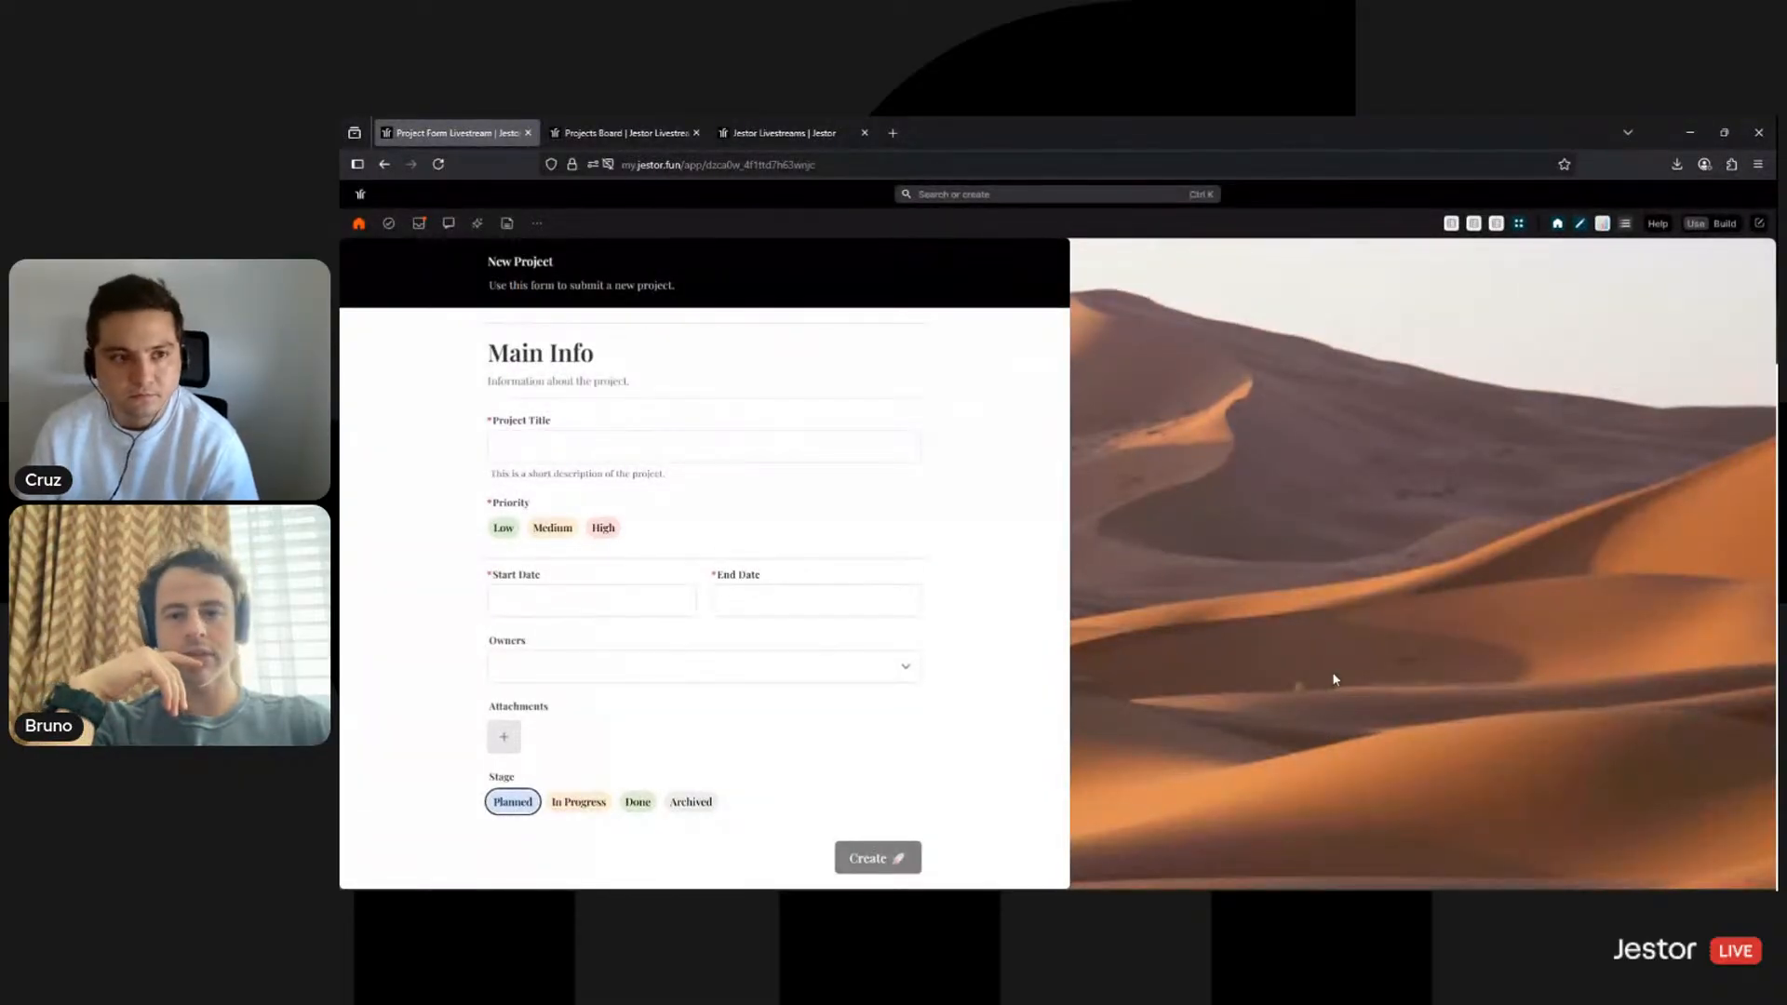
left_click(1756, 225)
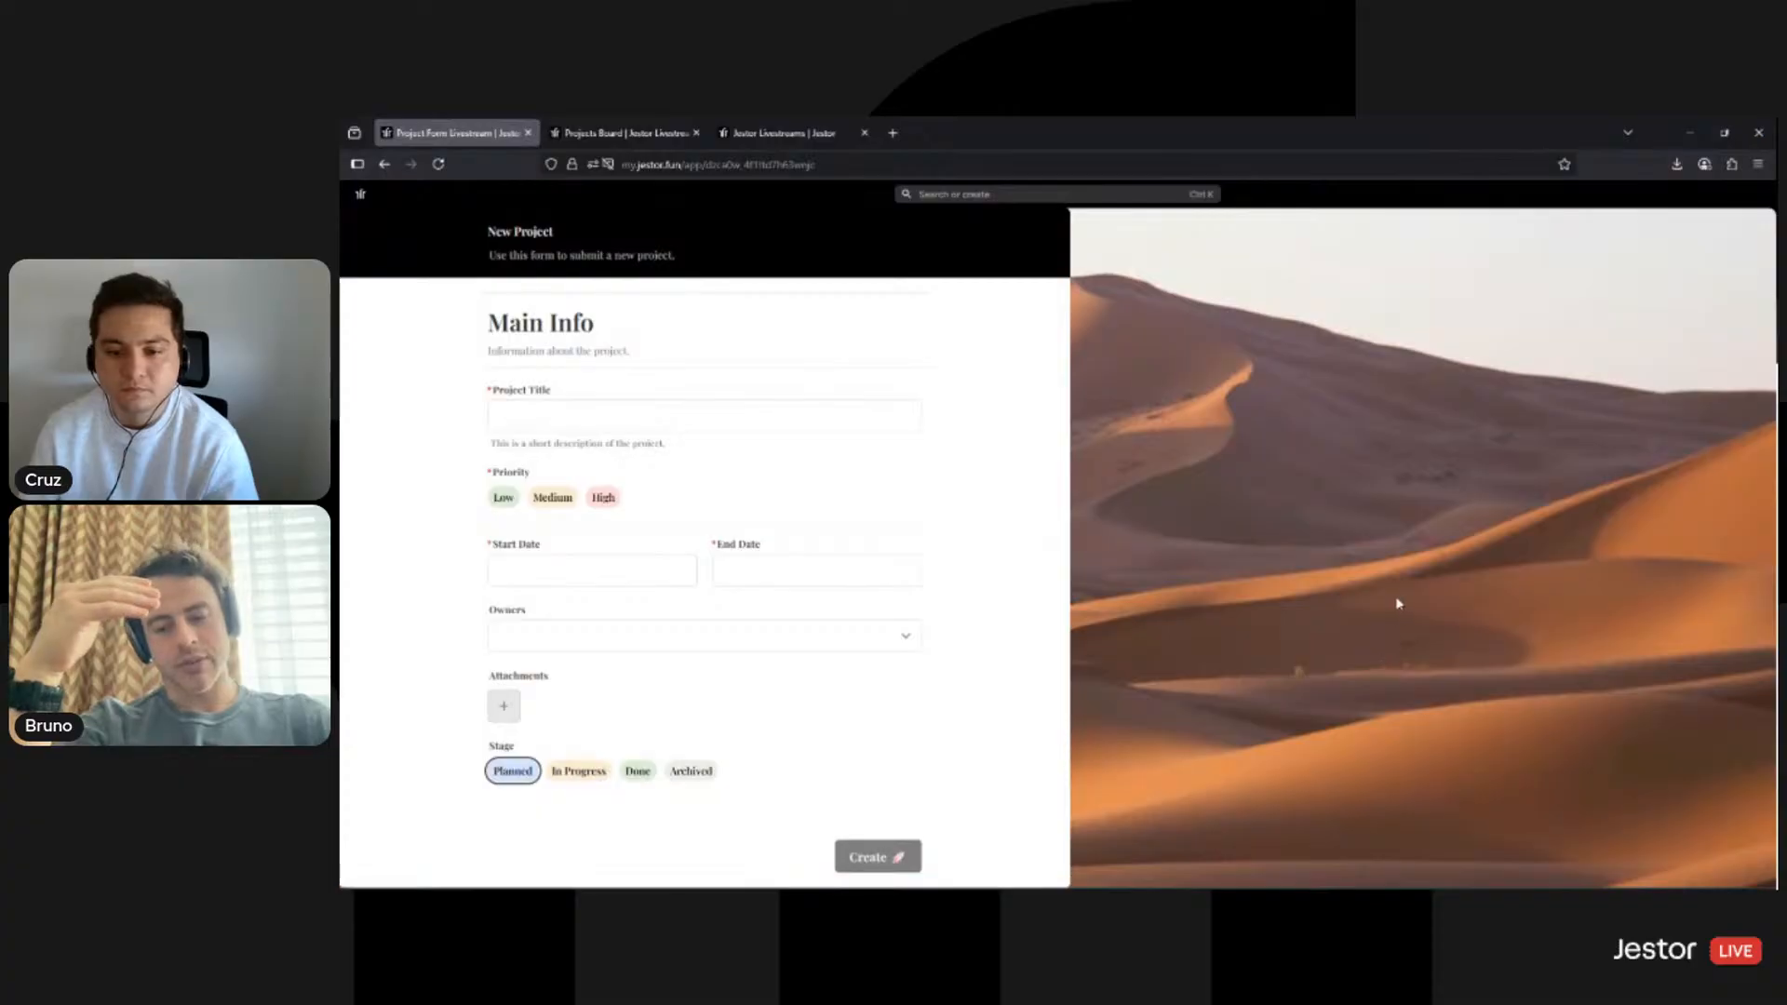